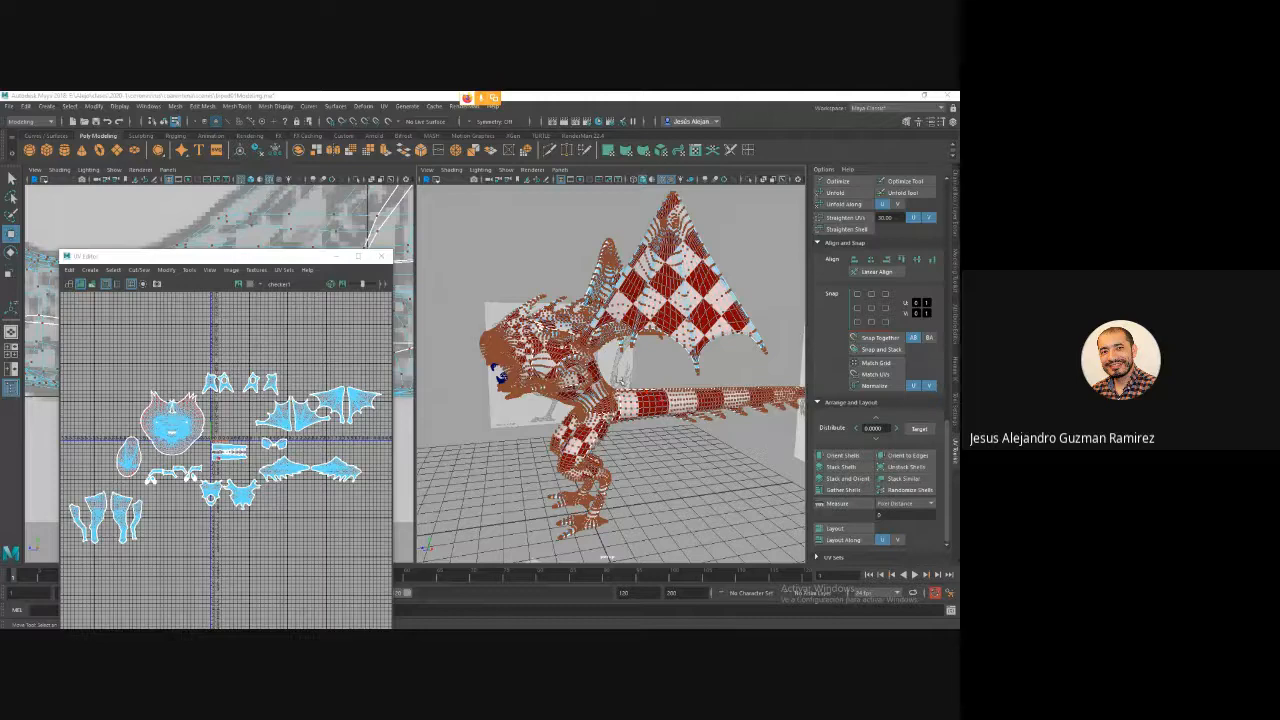
# Switch the checker-textured creature mesh from UV component selection to object mode.
pyautogui.keyDown('alt'); pyautogui.moveTo(662, 396); pyautogui.dragTo(760, 400); pyautogui.keyUp('alt')
pyautogui.scroll(3, 612, 374)
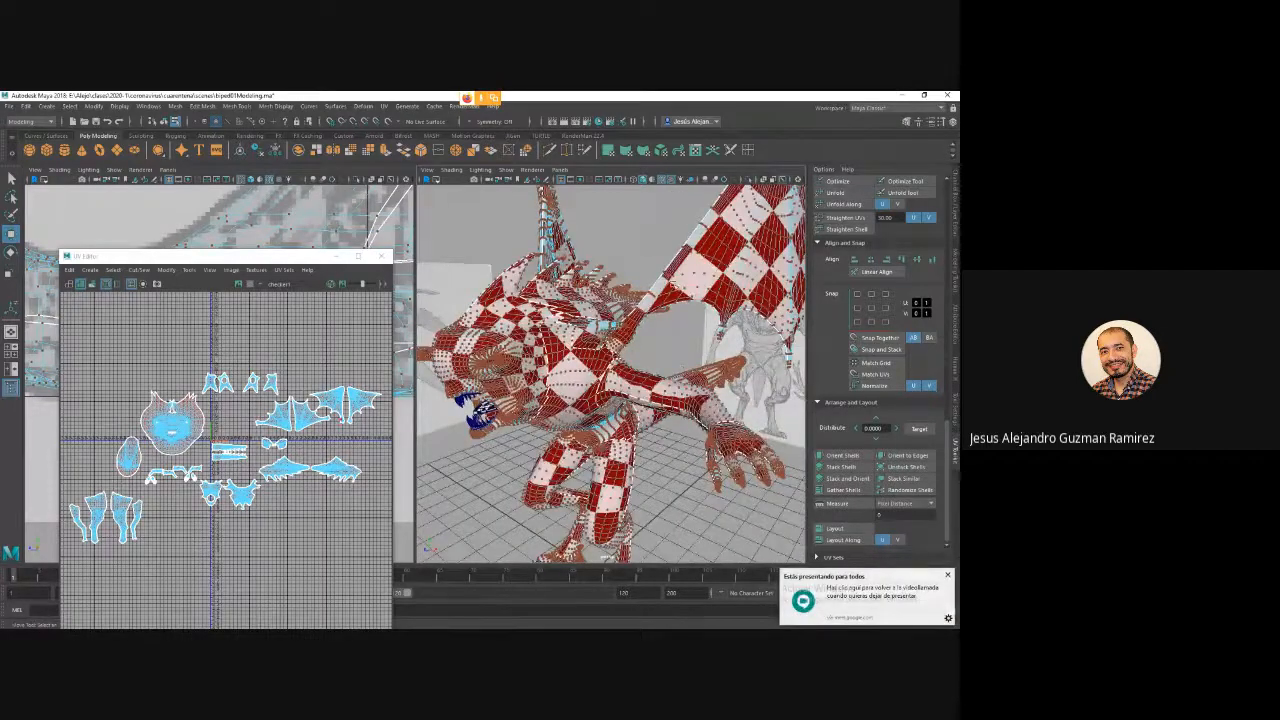
pyautogui.rightClick(704, 276)
pyautogui.click(704, 276)
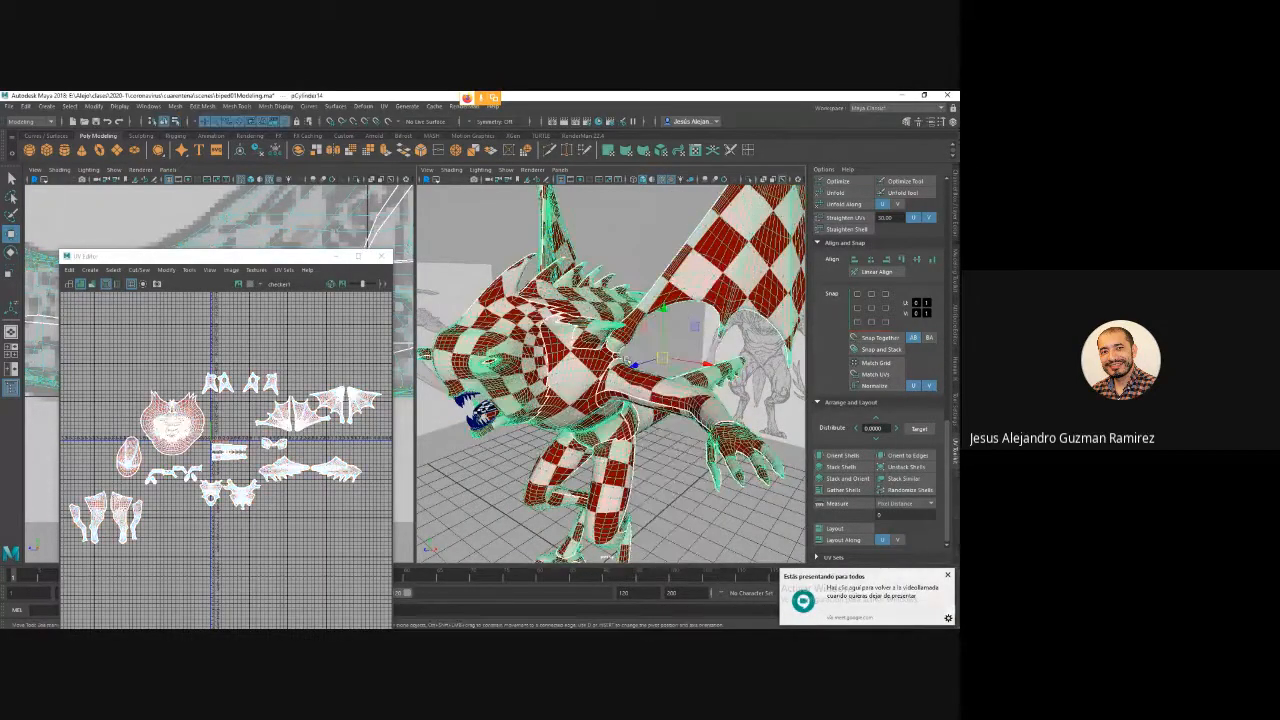
# Examine the checker pattern across the creature's wings, body and tail, and compare it with the wing shells in the UV layout.
pyautogui.keyDown('alt'); pyautogui.moveTo(704, 276); pyautogui.dragTo(668, 398); pyautogui.keyUp('alt')
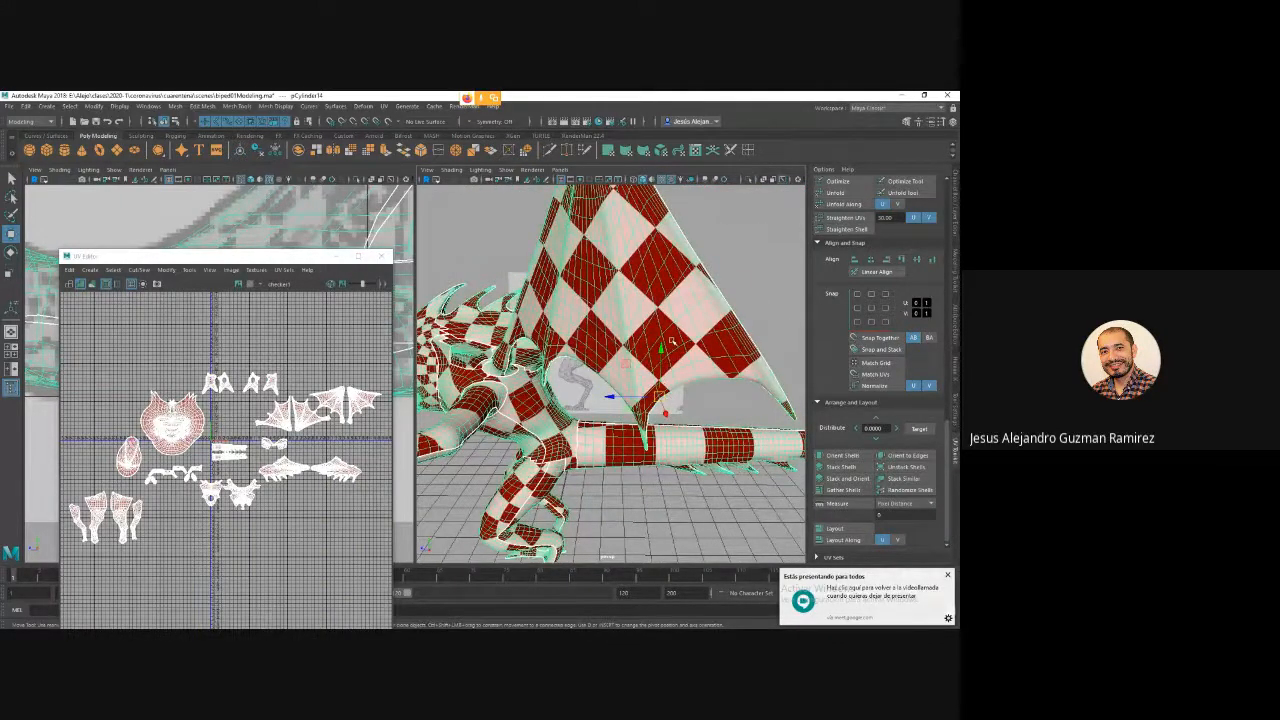
pyautogui.keyDown('alt'); pyautogui.moveTo(672, 341); pyautogui.dragTo(656, 409); pyautogui.keyUp('alt')
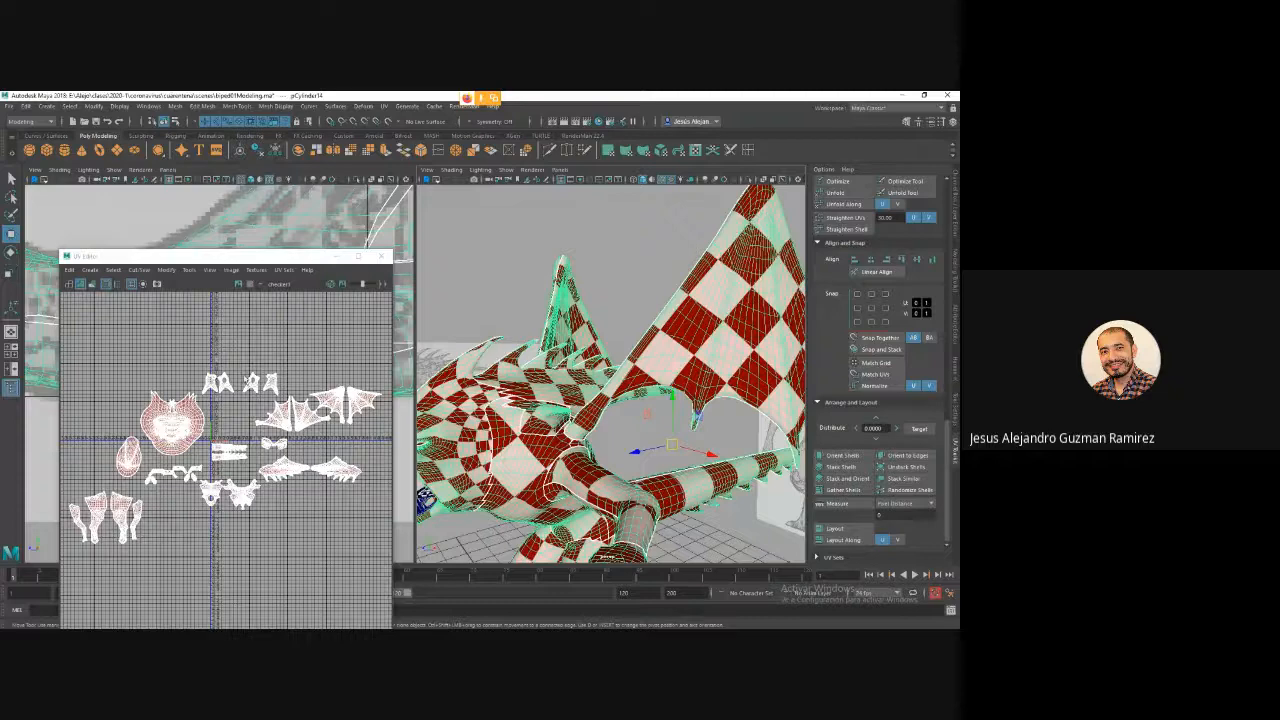
pyautogui.scroll(5, 176, 377)
pyautogui.scroll(5, 176, 377)
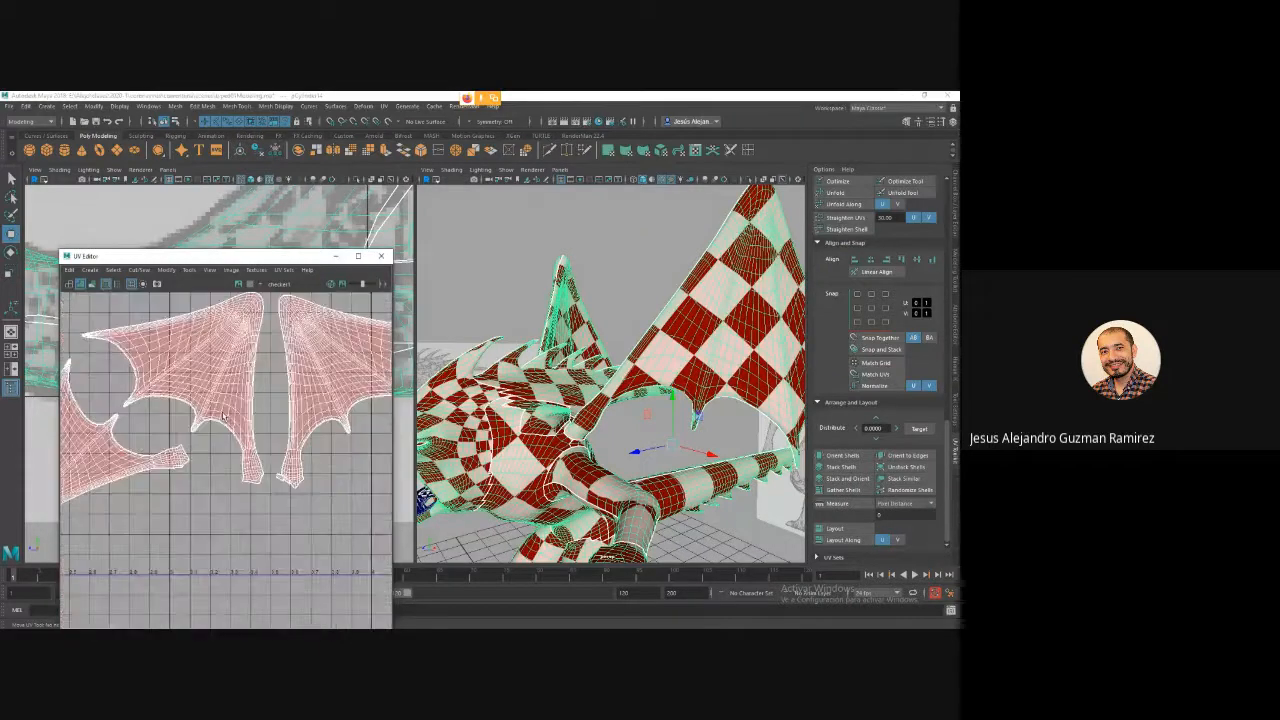
pyautogui.scroll(-4, 247, 420)
pyautogui.press('f')
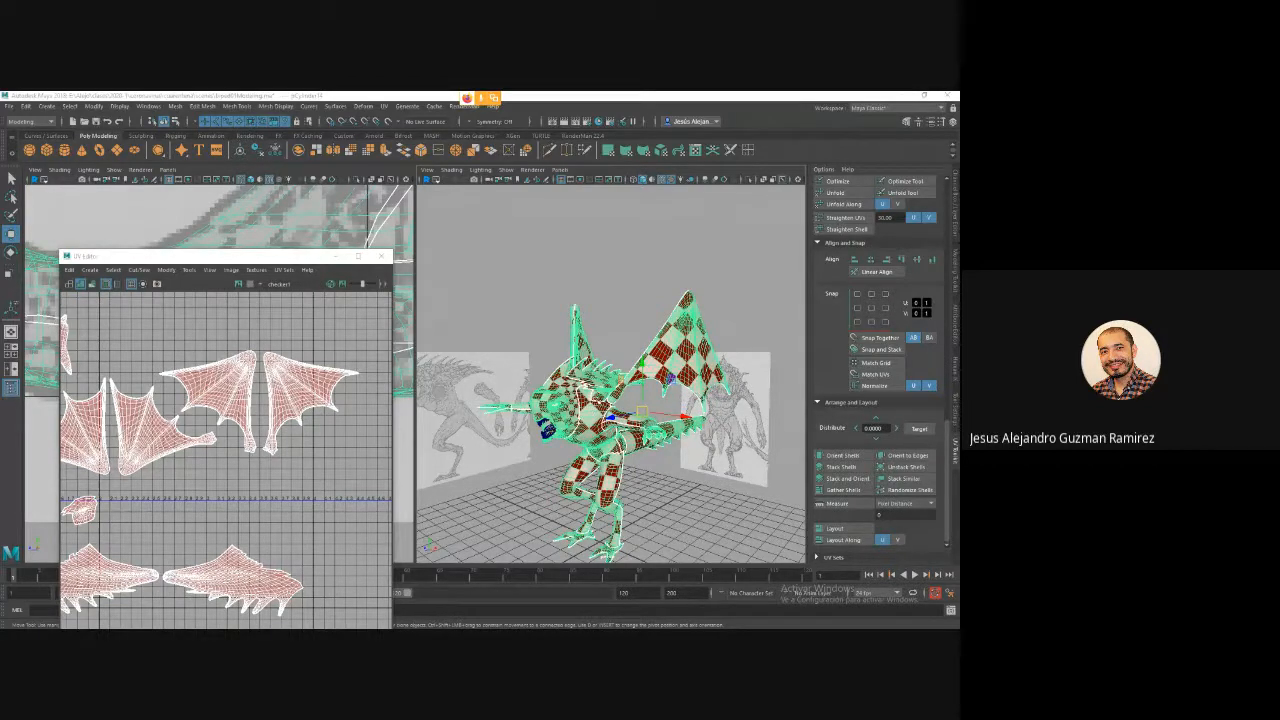
pyautogui.keyDown('alt'); pyautogui.moveTo(618, 424); pyautogui.dragTo(639, 337); pyautogui.keyUp('alt')
pyautogui.keyDown('alt'); pyautogui.moveTo(600, 420); pyautogui.dragTo(690, 395); pyautogui.keyUp('alt')
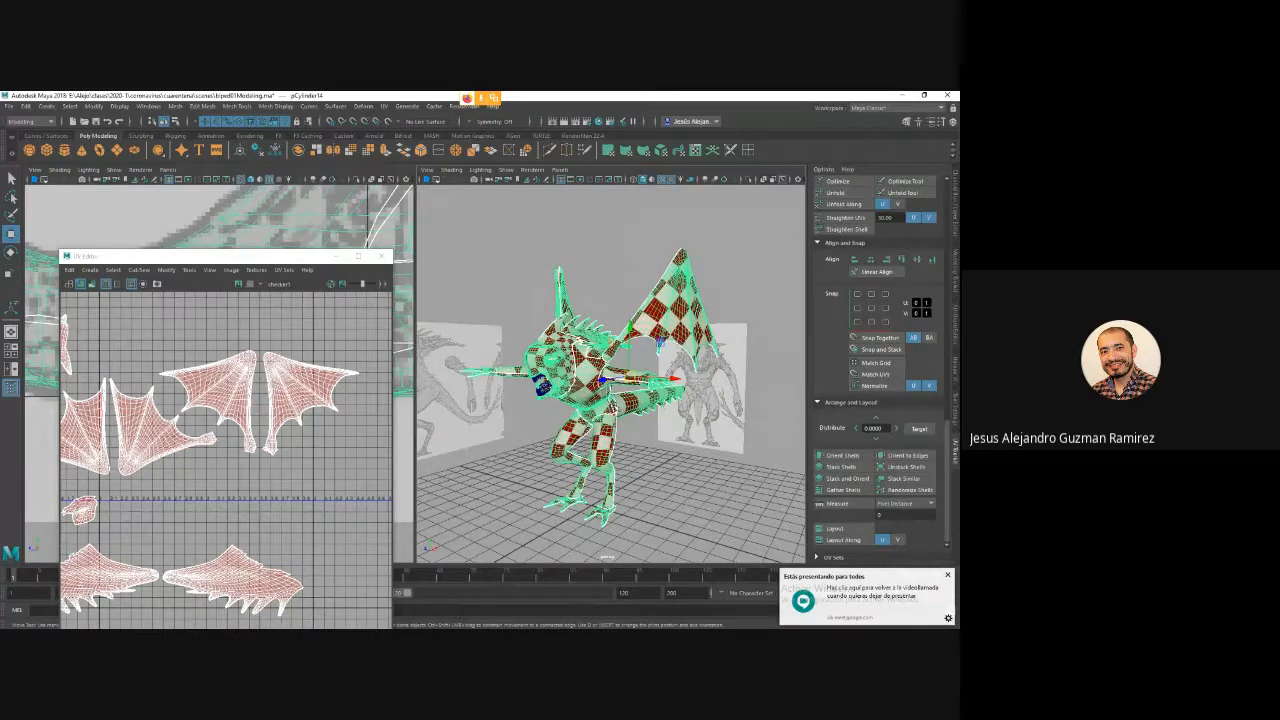
pyautogui.keyDown('alt'); pyautogui.moveTo(697, 410); pyautogui.dragTo(650, 408); pyautogui.keyUp('alt')
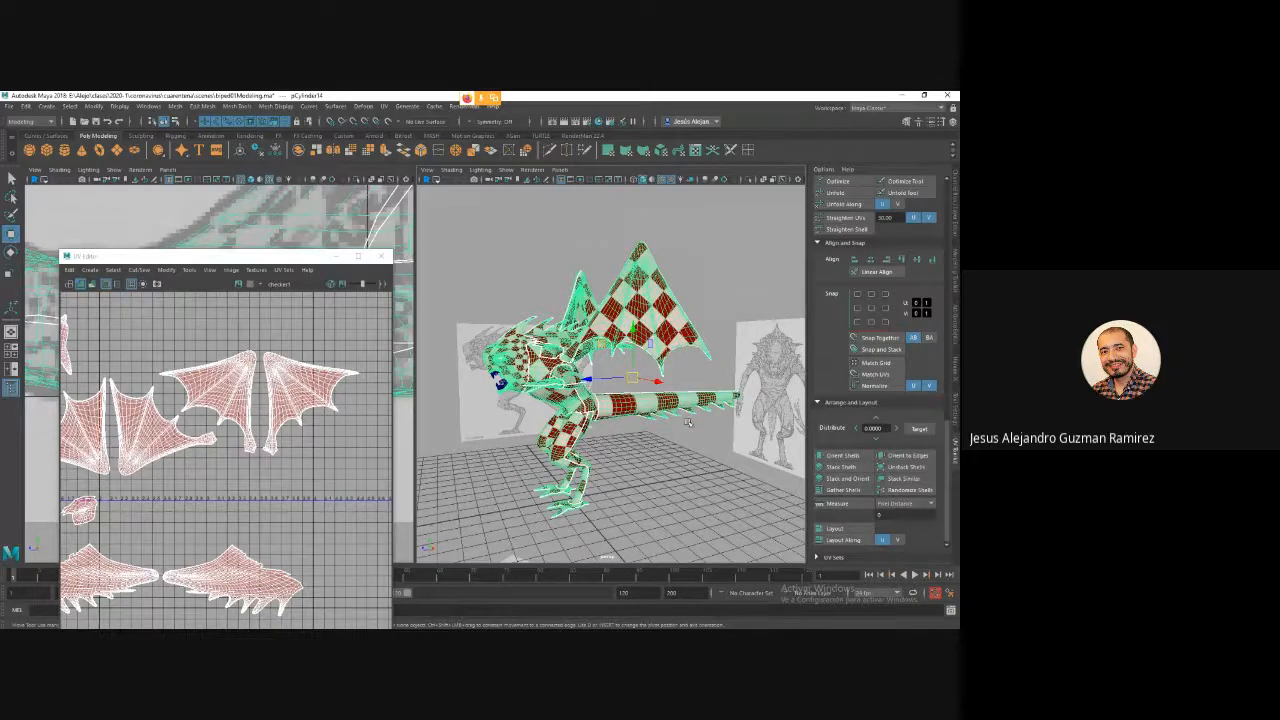
pyautogui.keyDown('alt'); pyautogui.moveTo(611, 297); pyautogui.dragTo(704, 396); pyautogui.keyUp('alt')
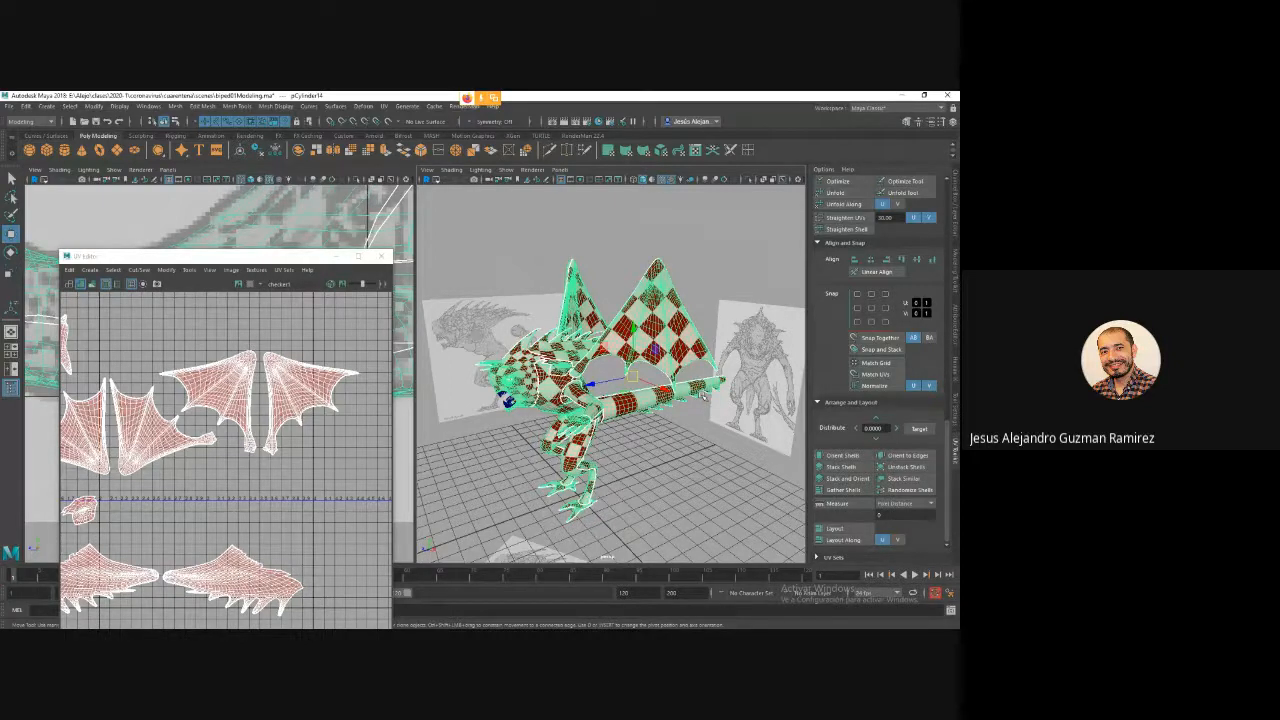
pyautogui.keyDown('alt'); pyautogui.moveTo(679, 372); pyautogui.dragTo(750, 354); pyautogui.keyUp('alt')
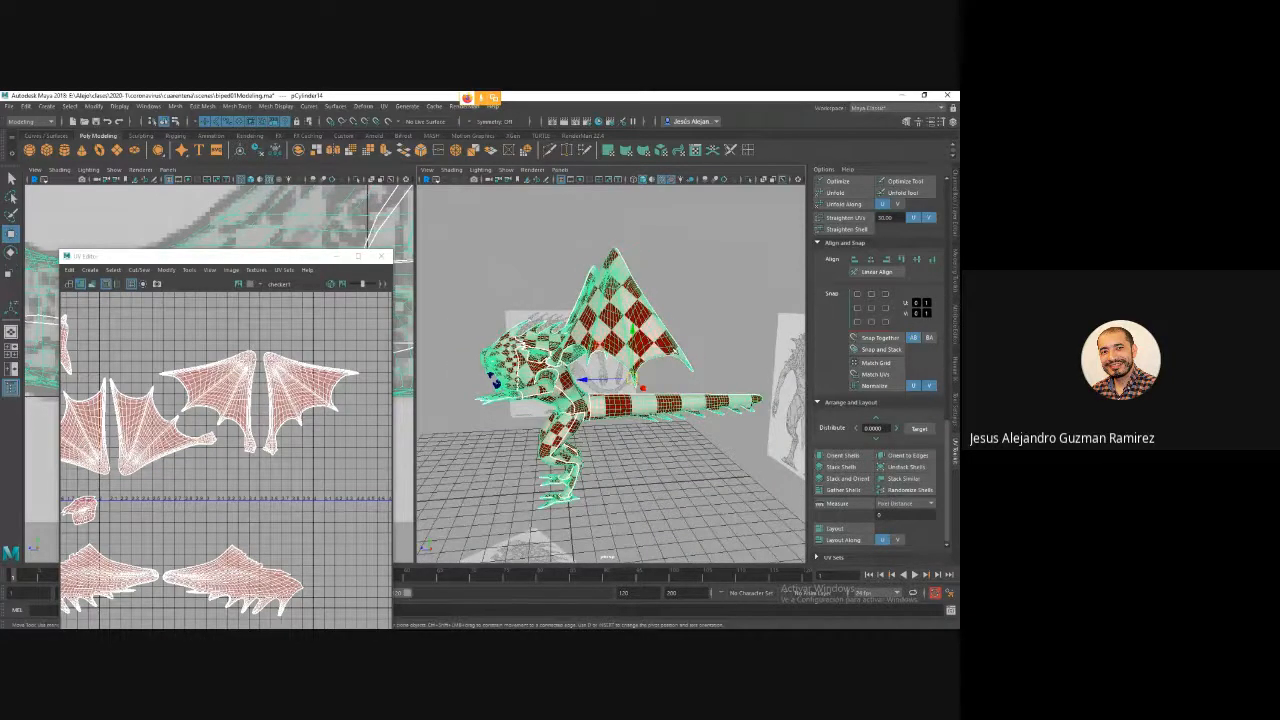
# Switch to face selection, pick the face at the wing's rear tip and set symmetry to Object X.
pyautogui.rightClick(676, 358)
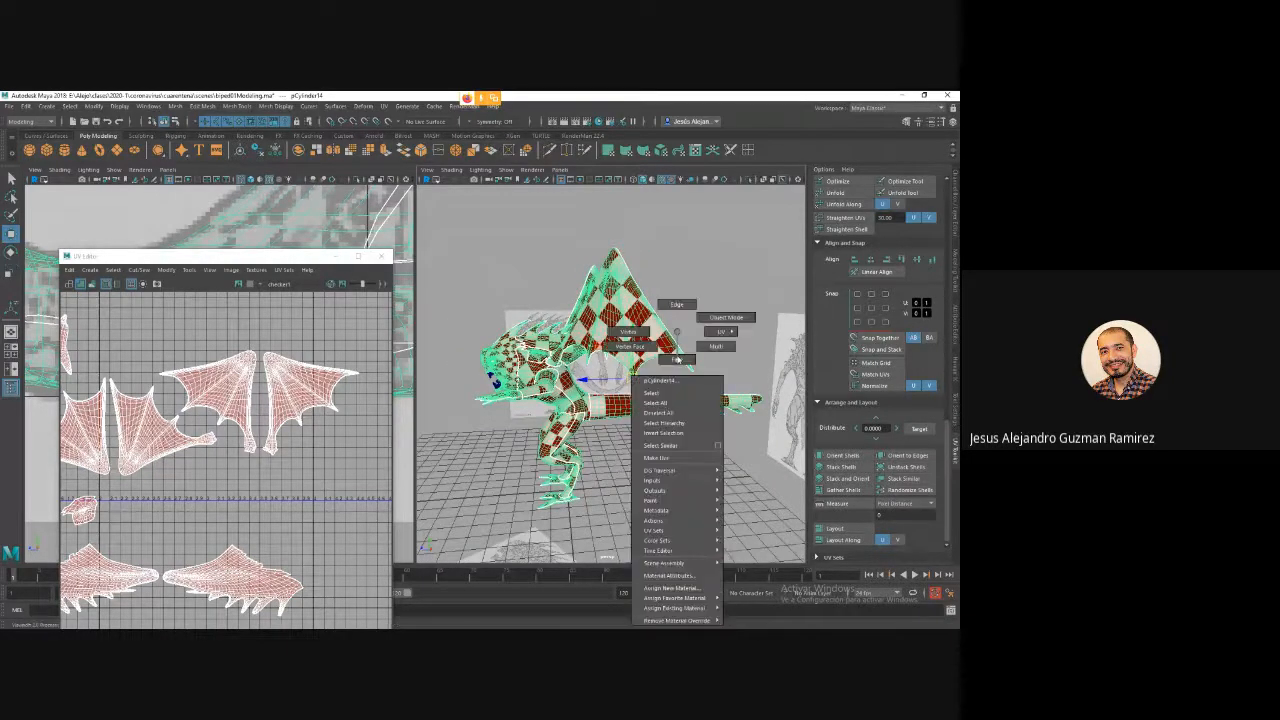
pyautogui.click(694, 360)
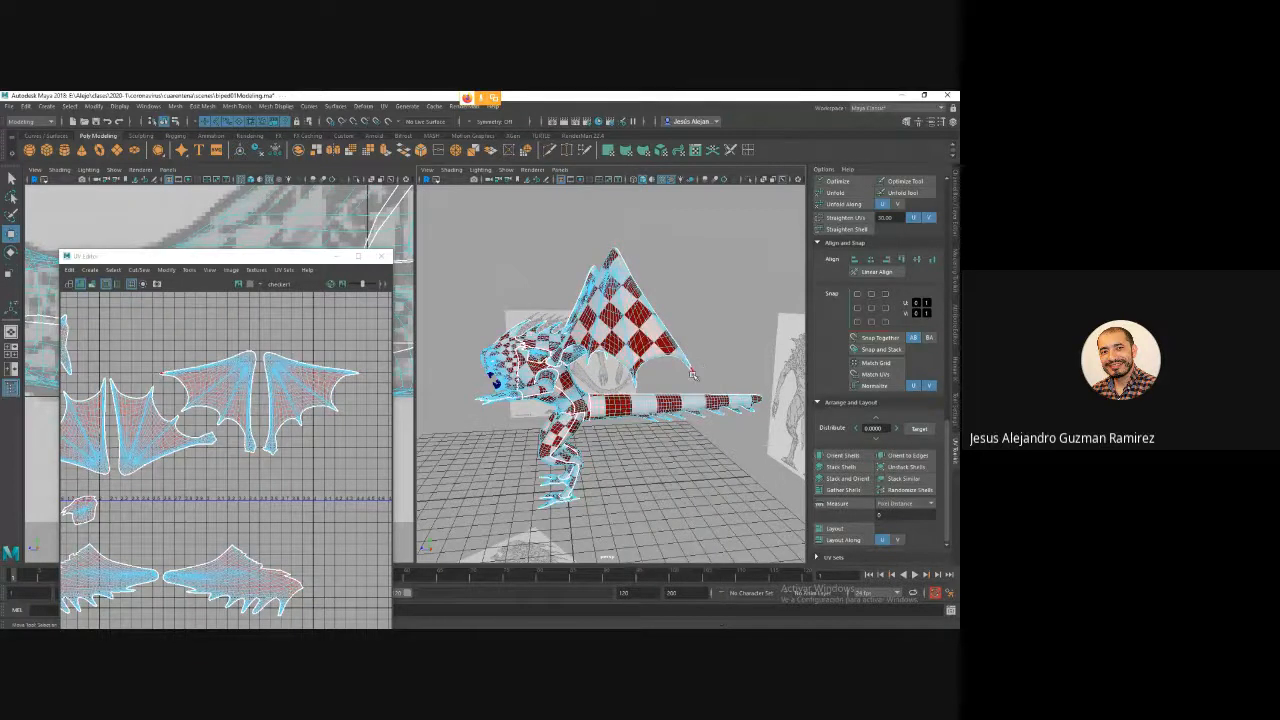
pyautogui.click(693, 374)
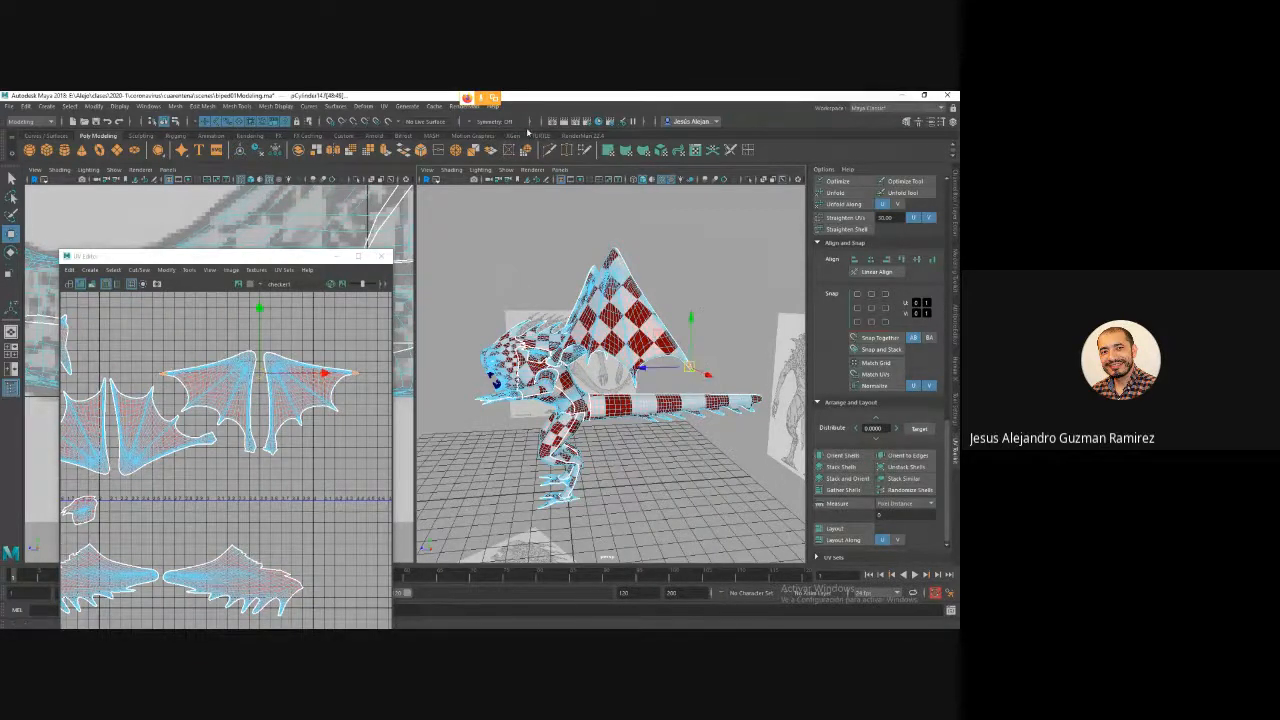
pyautogui.click(476, 122)
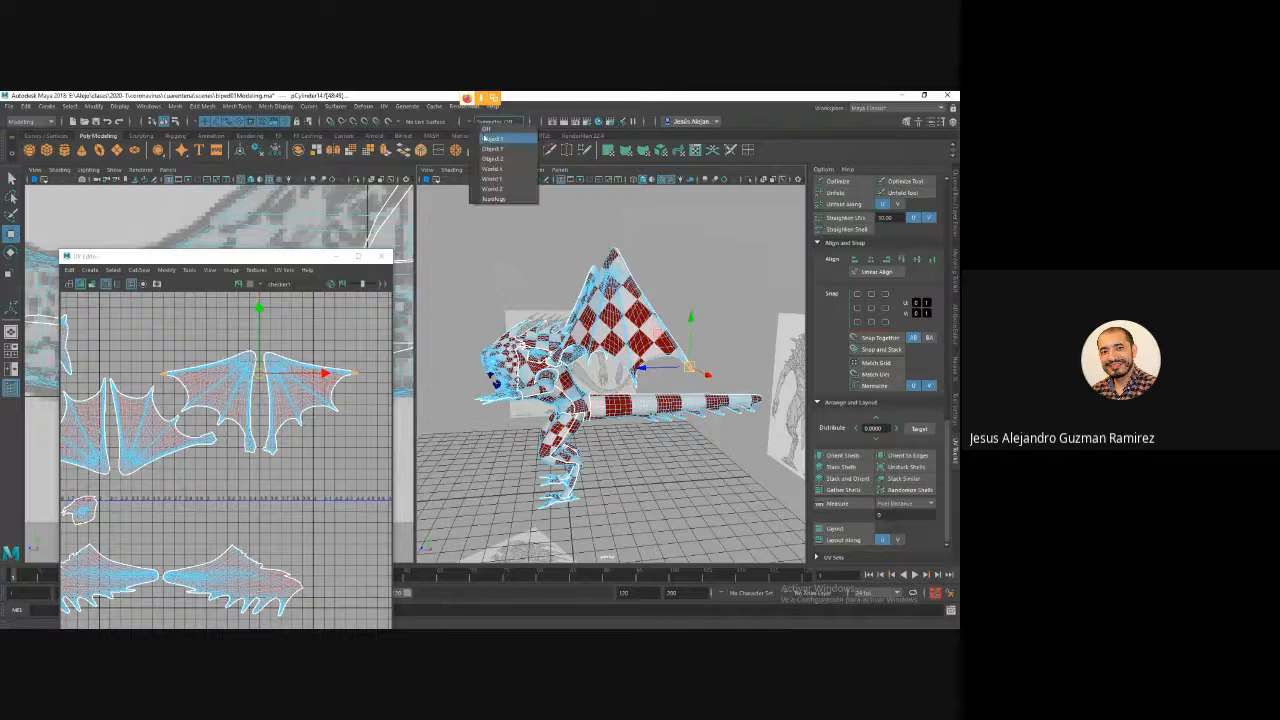
pyautogui.click(486, 138)
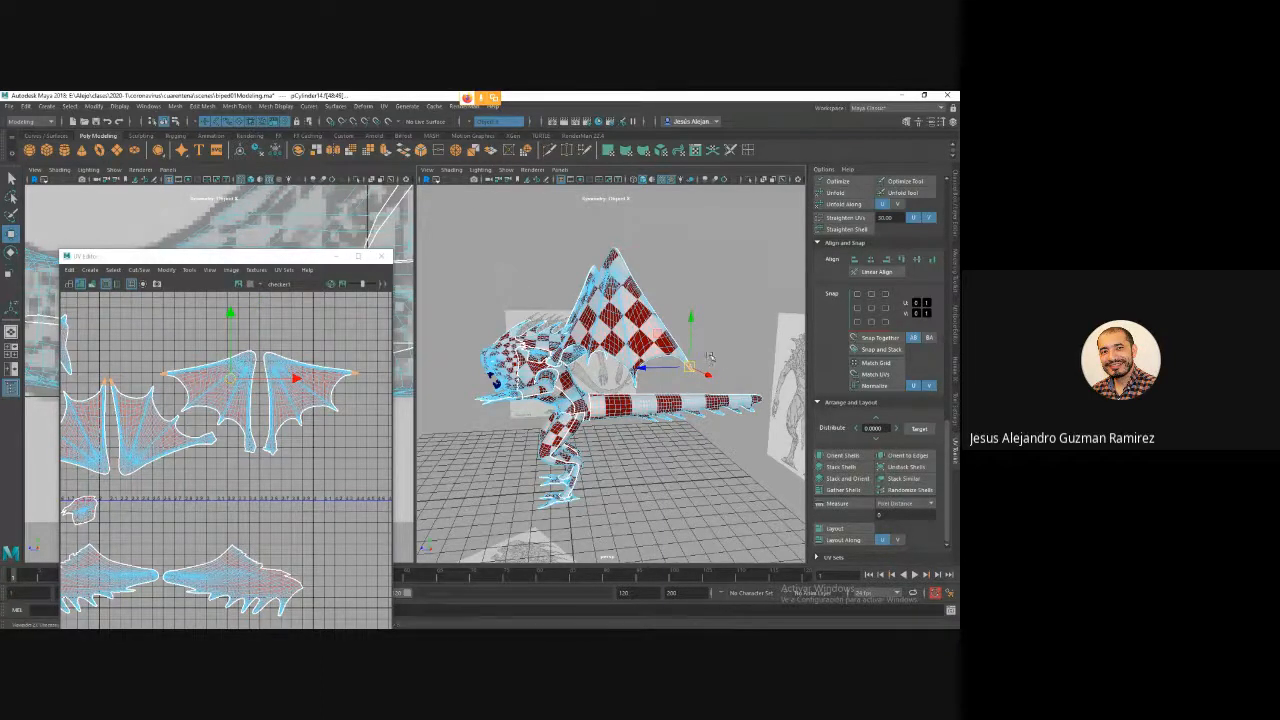
pyautogui.keyDown('alt'); pyautogui.moveTo(734, 354); pyautogui.dragTo(700, 361); pyautogui.keyUp('alt')
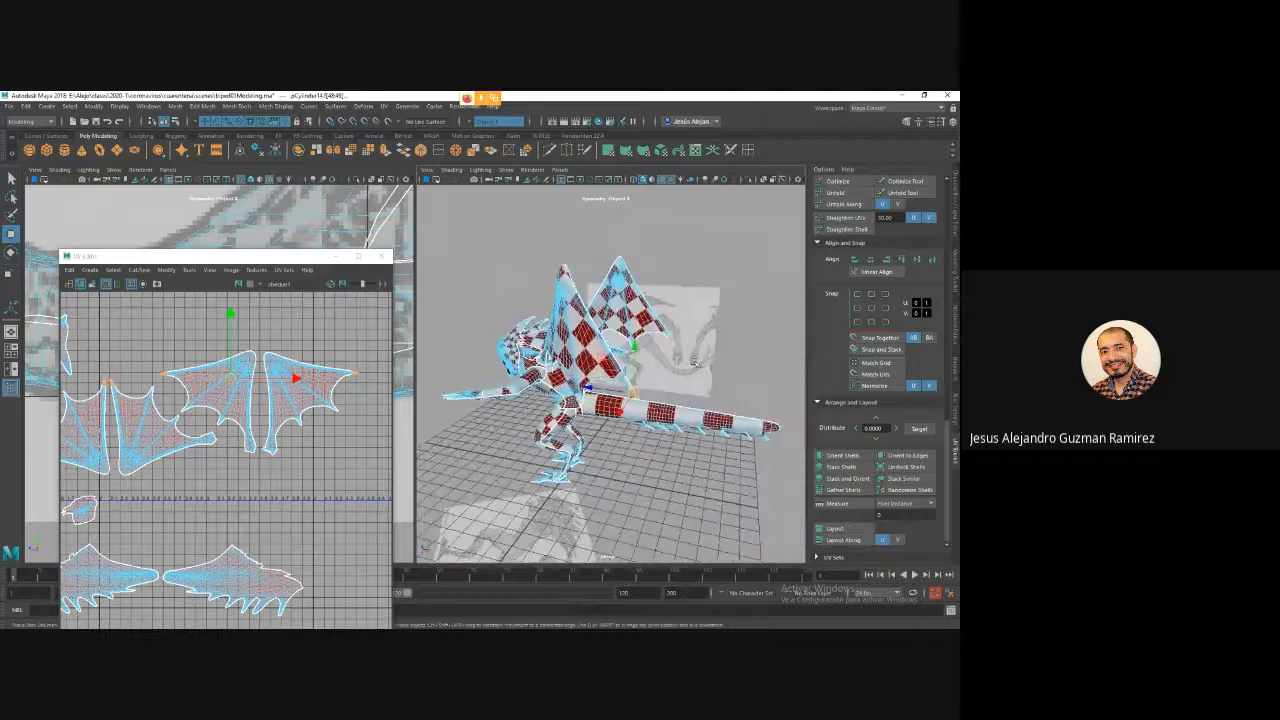
# Grow the mirrored face selection from the wing tips until it covers both wings down to their bases.
pyautogui.hotkey('shift', '.')
pyautogui.hotkey('shift', '.')
pyautogui.hotkey('shift', '.')
pyautogui.hotkey('shift', '.')
pyautogui.hotkey('shift', '.')
pyautogui.hotkey('shift', '.')
pyautogui.hotkey('shift', '.')
pyautogui.hotkey('shift', '.')
pyautogui.hotkey('shift', '.')
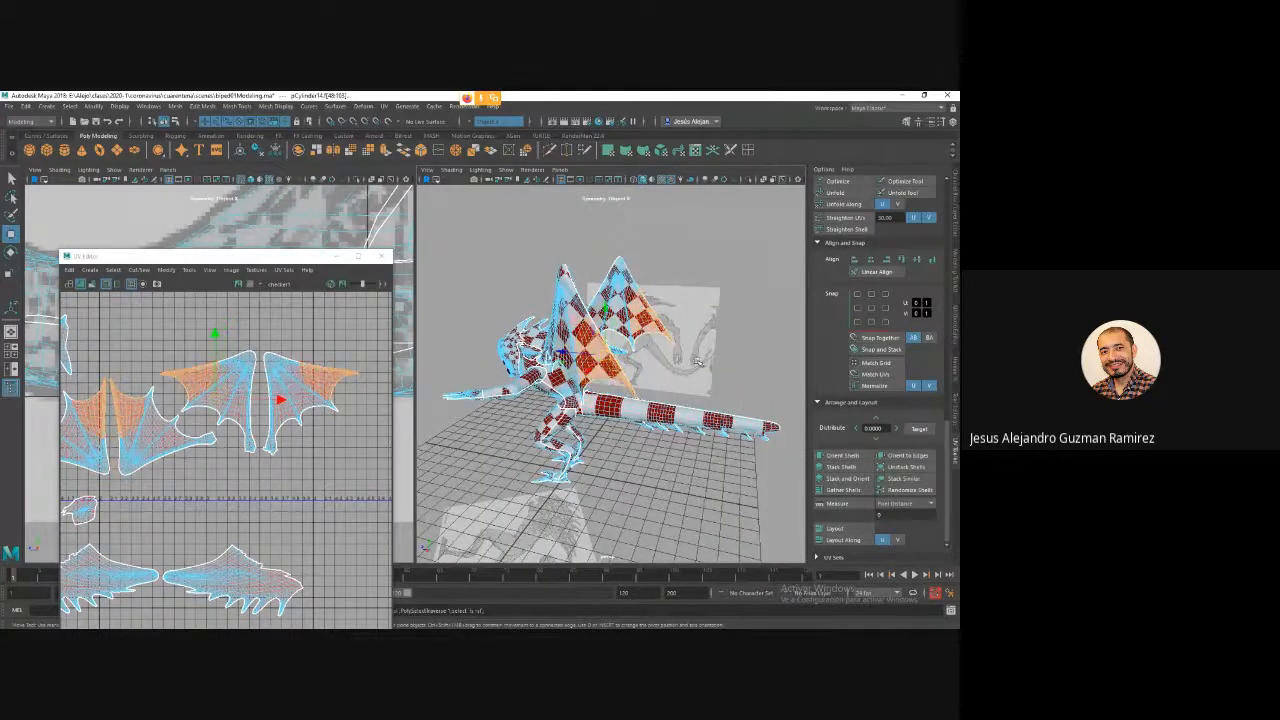
pyautogui.hotkey('shift', '.')
pyautogui.hotkey('shift', '.')
pyautogui.hotkey('shift', '.')
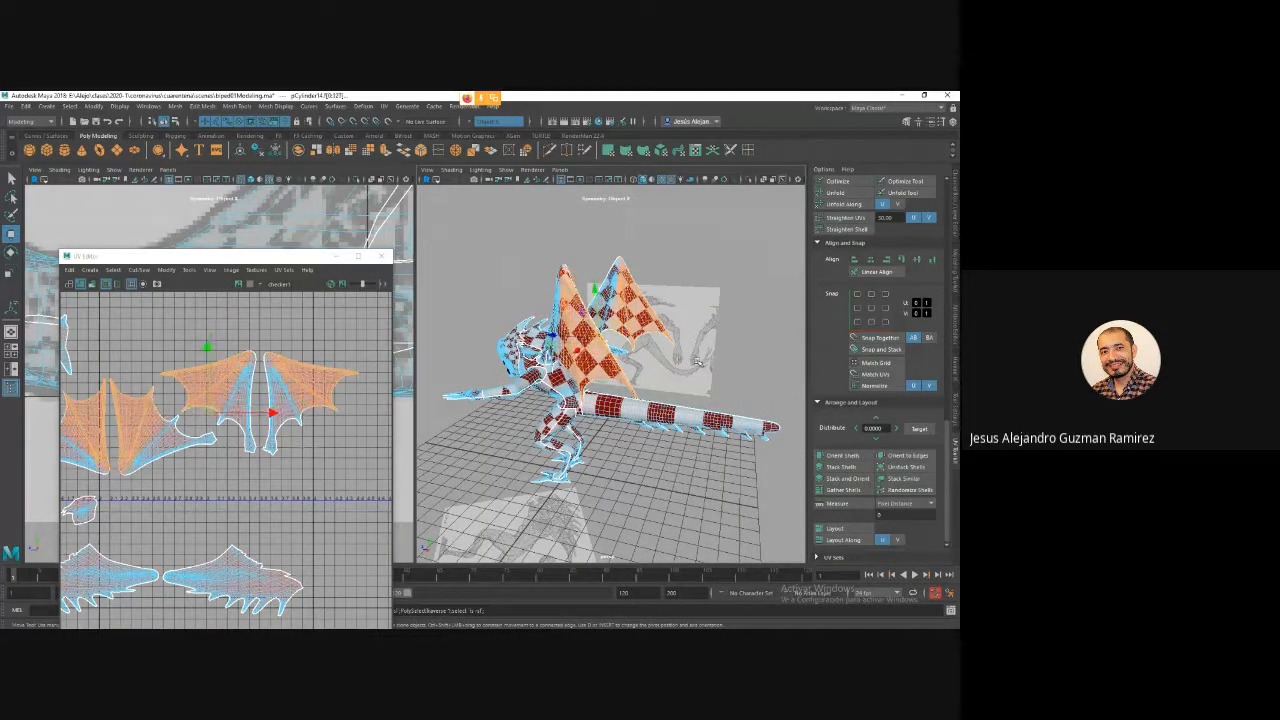
pyautogui.hotkey('shift', '.')
pyautogui.hotkey('shift', '.')
pyautogui.hotkey('shift', '.')
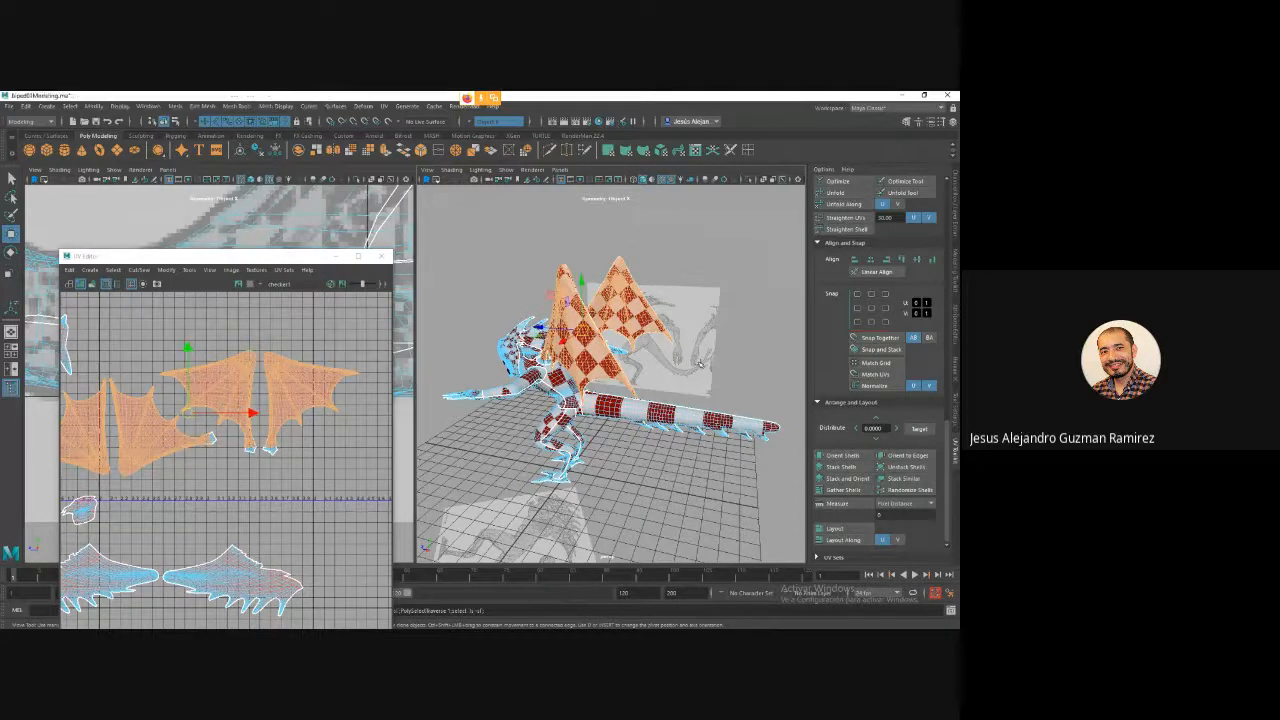
pyautogui.hotkey('shift', '.')
pyautogui.scroll(10, 645, 387)
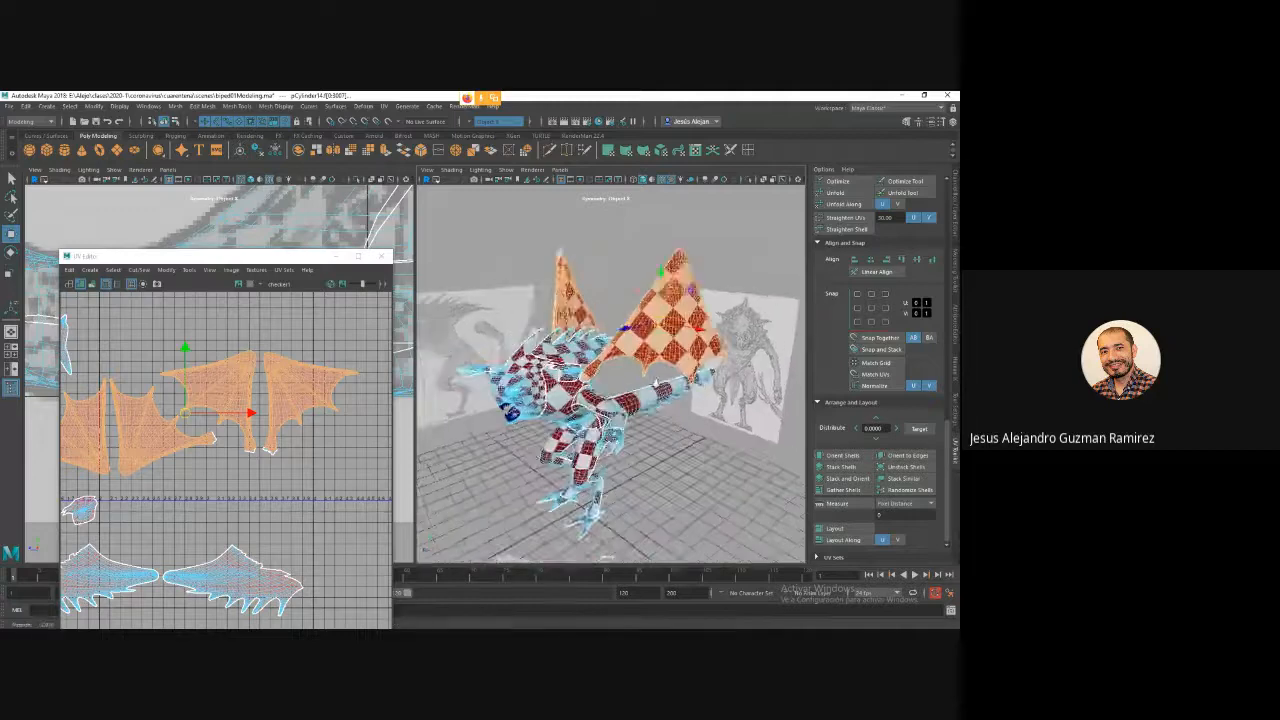
pyautogui.scroll(2, 657, 393)
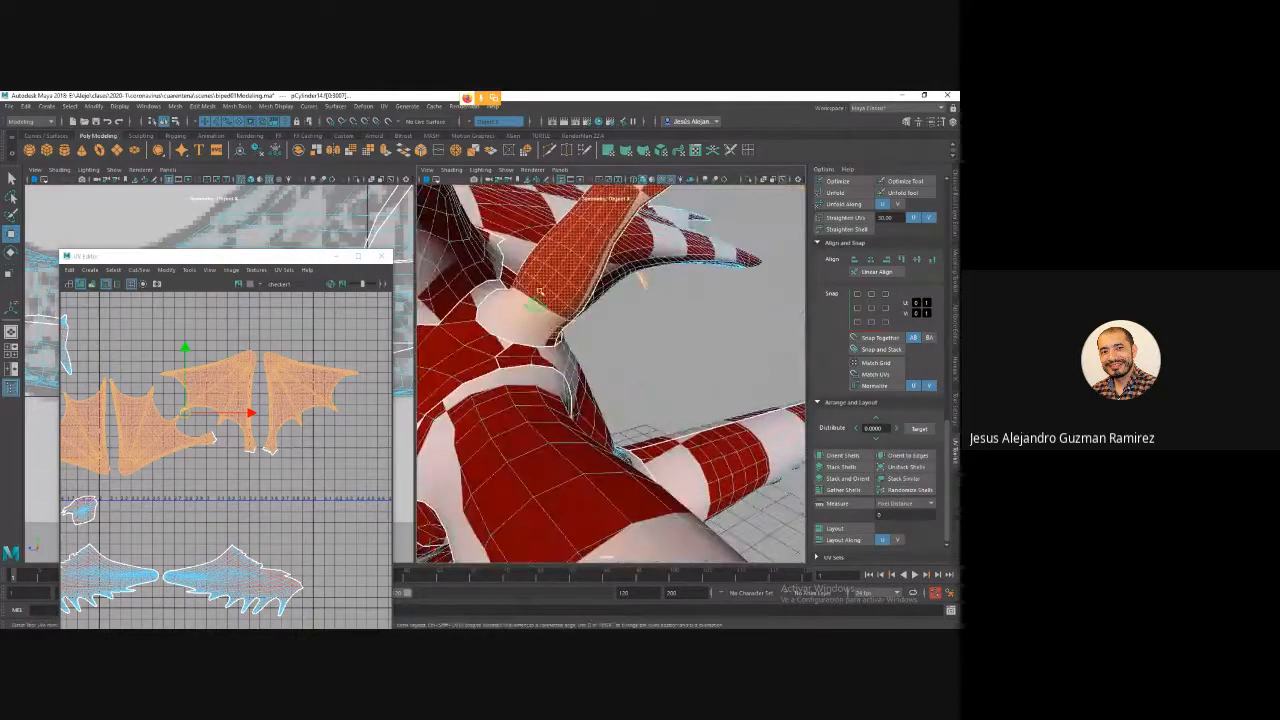
# Select an edge along the wing's arm and examine the UV seams where the wings and arms meet the torso.
pyautogui.keyDown('alt'); pyautogui.moveTo(567, 243); pyautogui.dragTo(635, 290); pyautogui.keyUp('alt')
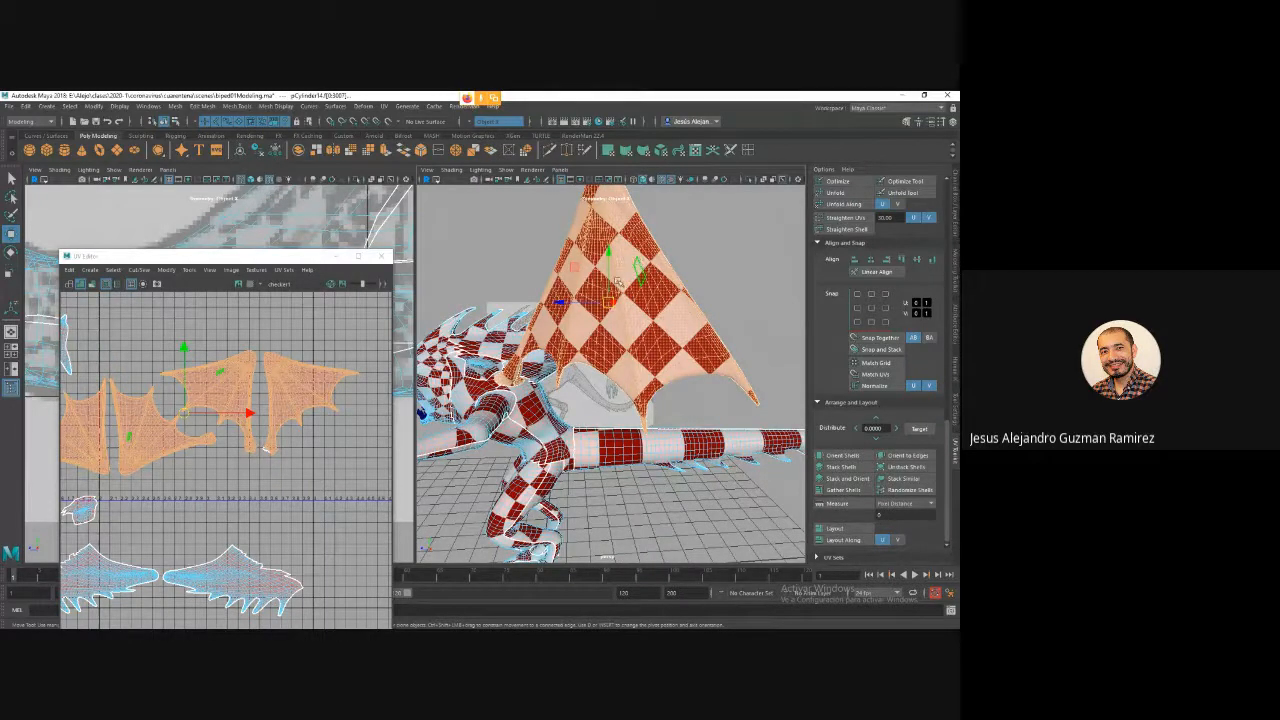
pyautogui.keyDown('alt'); pyautogui.moveTo(636, 263); pyautogui.dragTo(610, 350); pyautogui.keyUp('alt')
pyautogui.moveTo(699, 332); pyautogui.dragTo(709, 320, button='right')
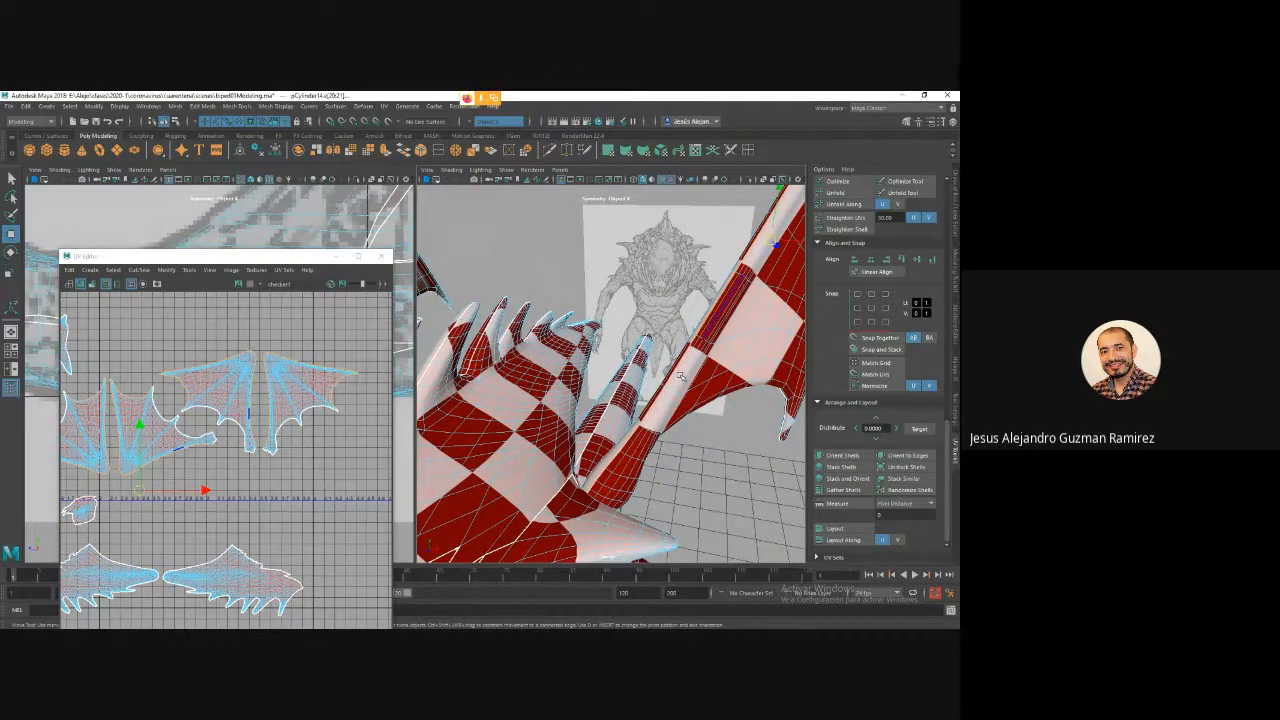
pyautogui.keyDown('alt'); pyautogui.moveTo(709, 320); pyautogui.dragTo(674, 270); pyautogui.keyUp('alt')
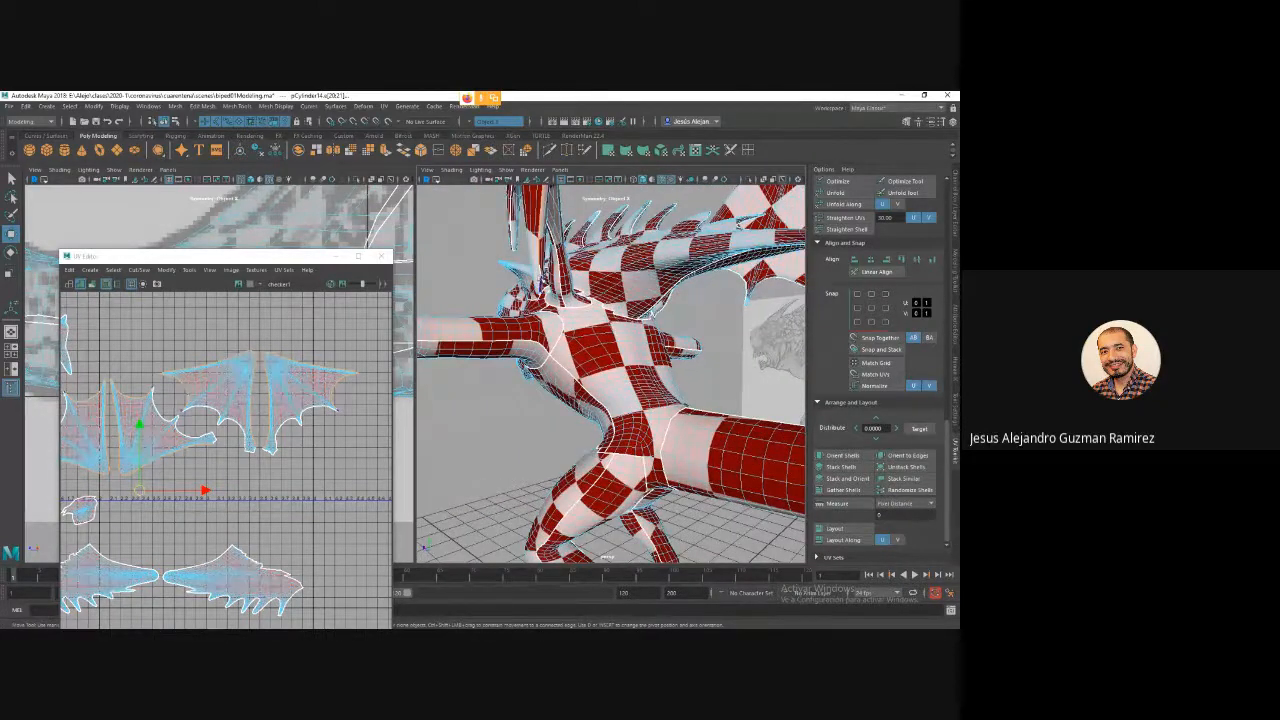
pyautogui.scroll(3, 545, 287)
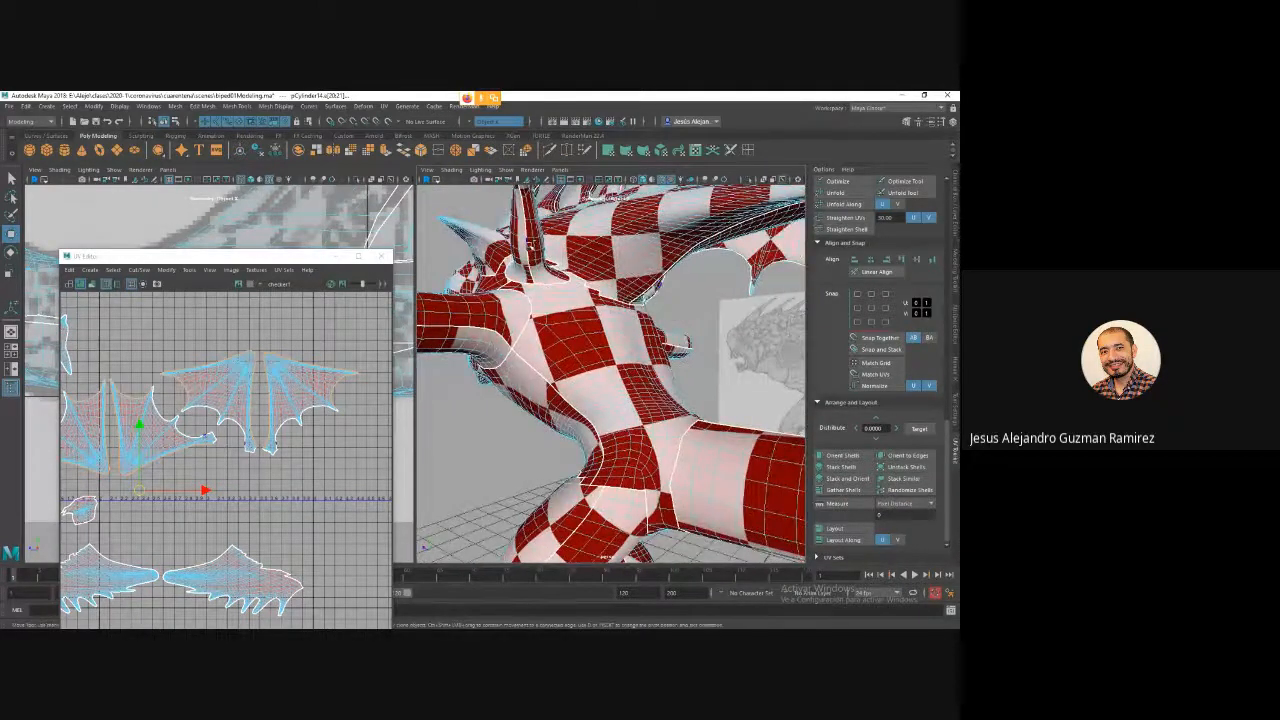
pyautogui.keyDown('alt'); pyautogui.moveTo(545, 270); pyautogui.dragTo(672, 400); pyautogui.keyUp('alt')
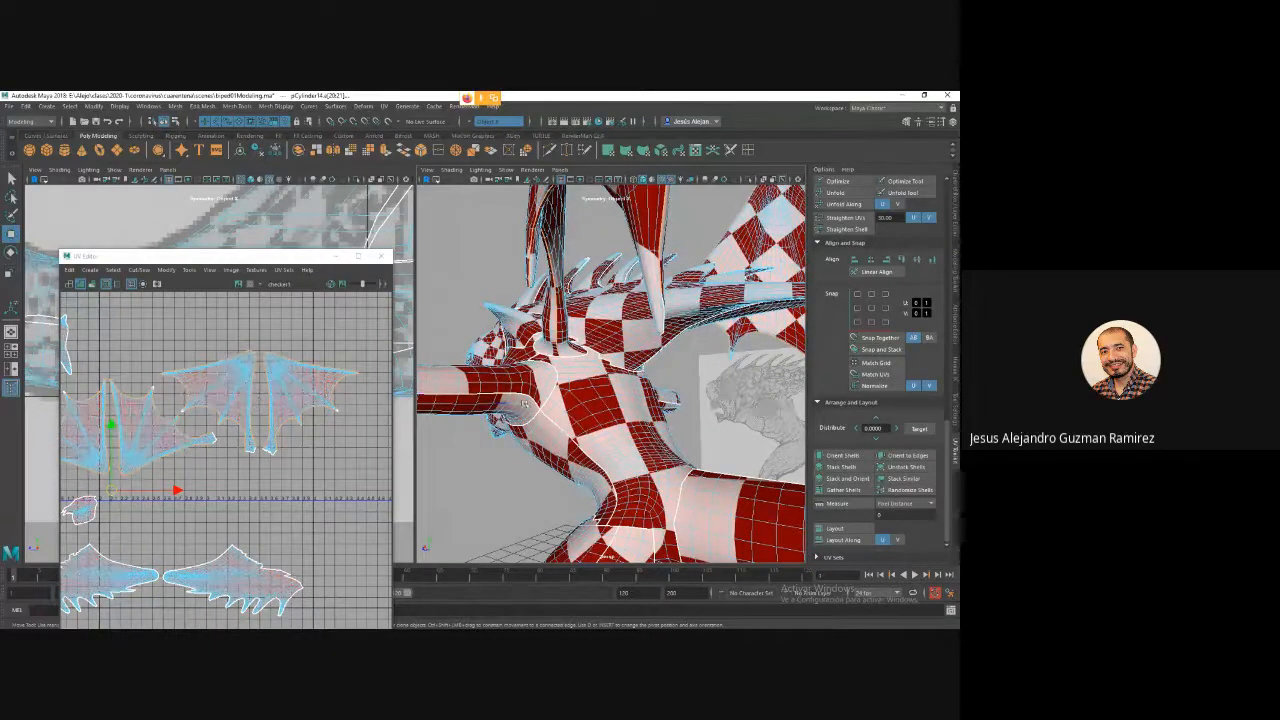
# Switch to UV selection on the wing shells in the UV layout and turn symmetry off.
pyautogui.scroll(-4, 305, 414)
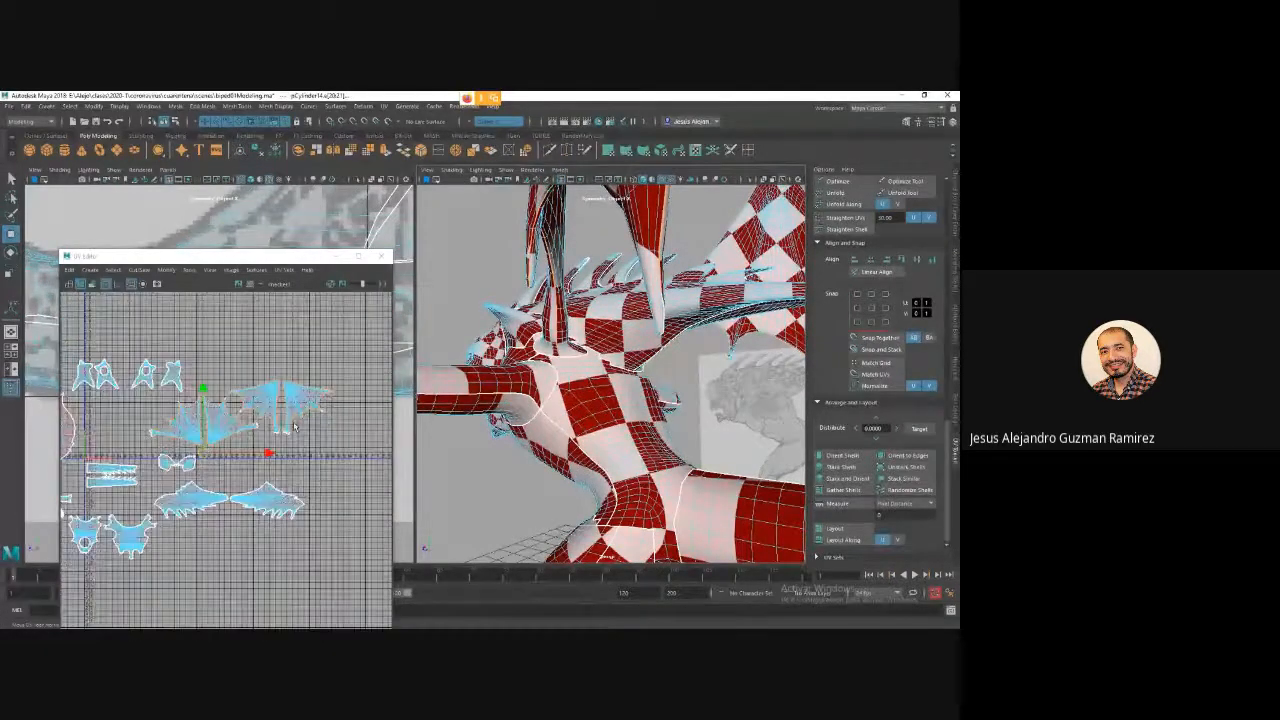
pyautogui.scroll(4, 296, 424)
pyautogui.moveTo(315, 368); pyautogui.dragTo(358, 368, button='right')
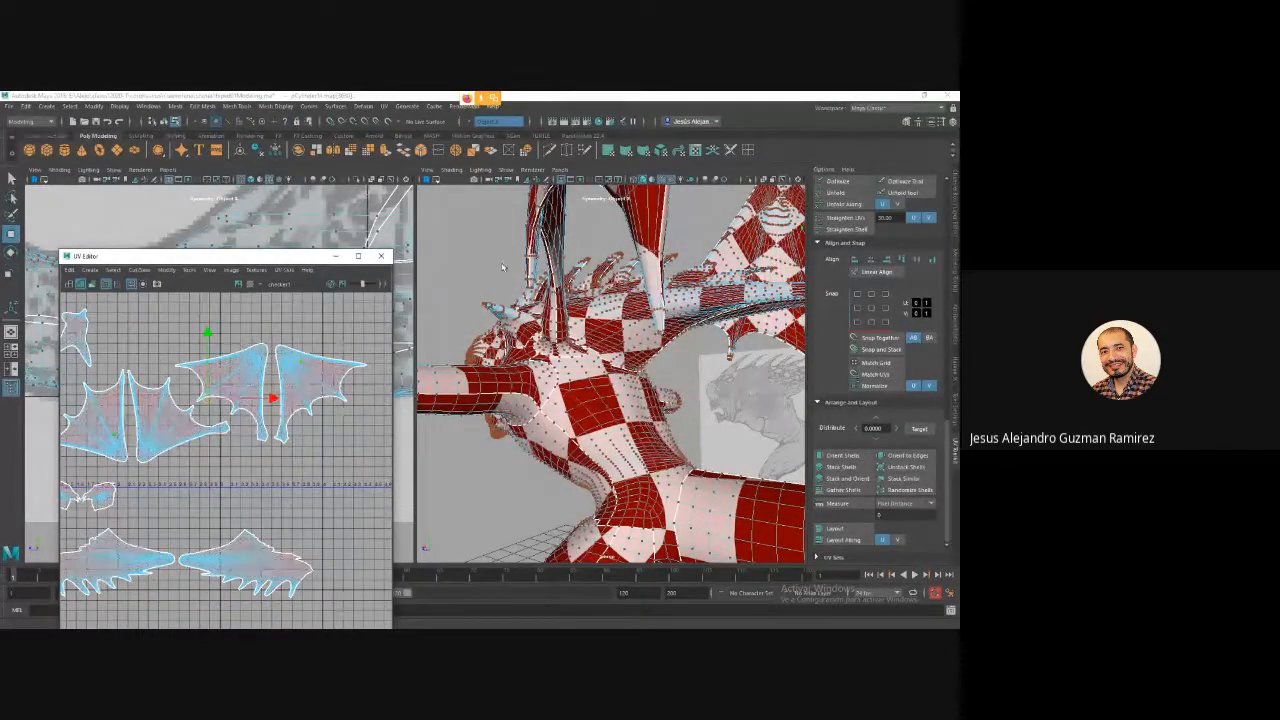
pyautogui.click(472, 125)
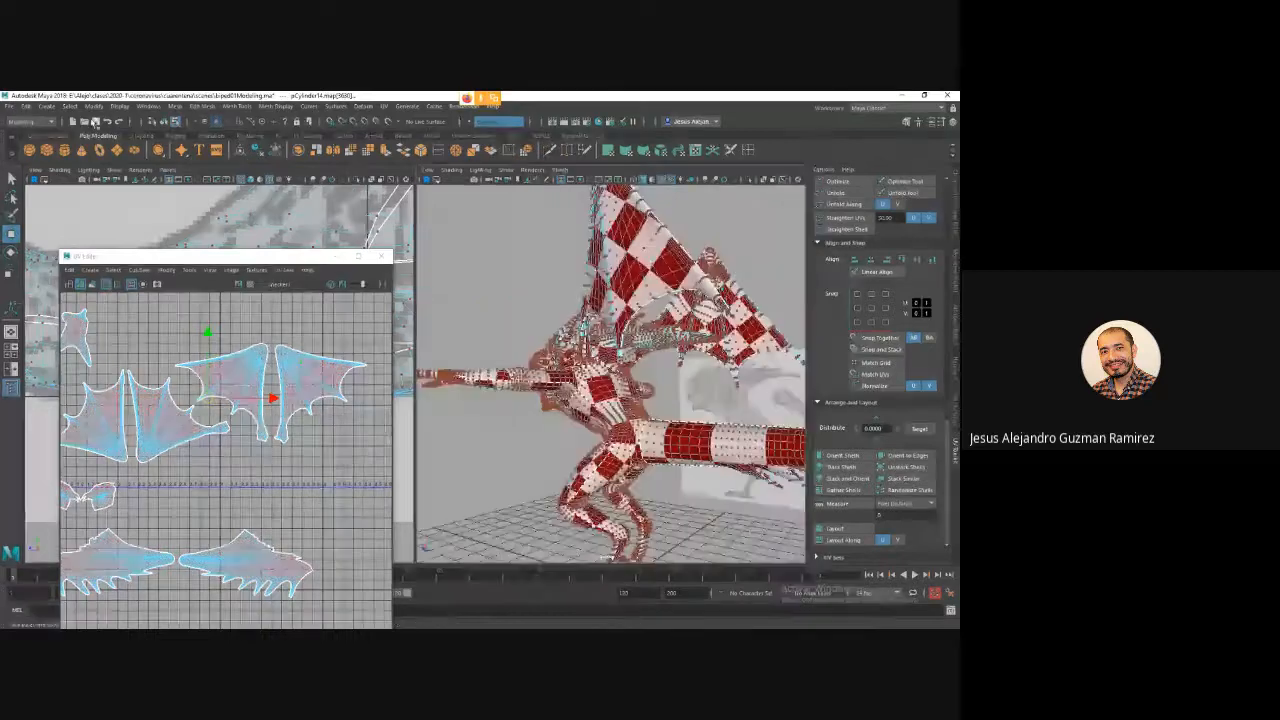
# Select the whole UV shell of the rightmost wing piece and bring the transform and cut-and-sew options into view.
pyautogui.scroll(3, 308, 376)
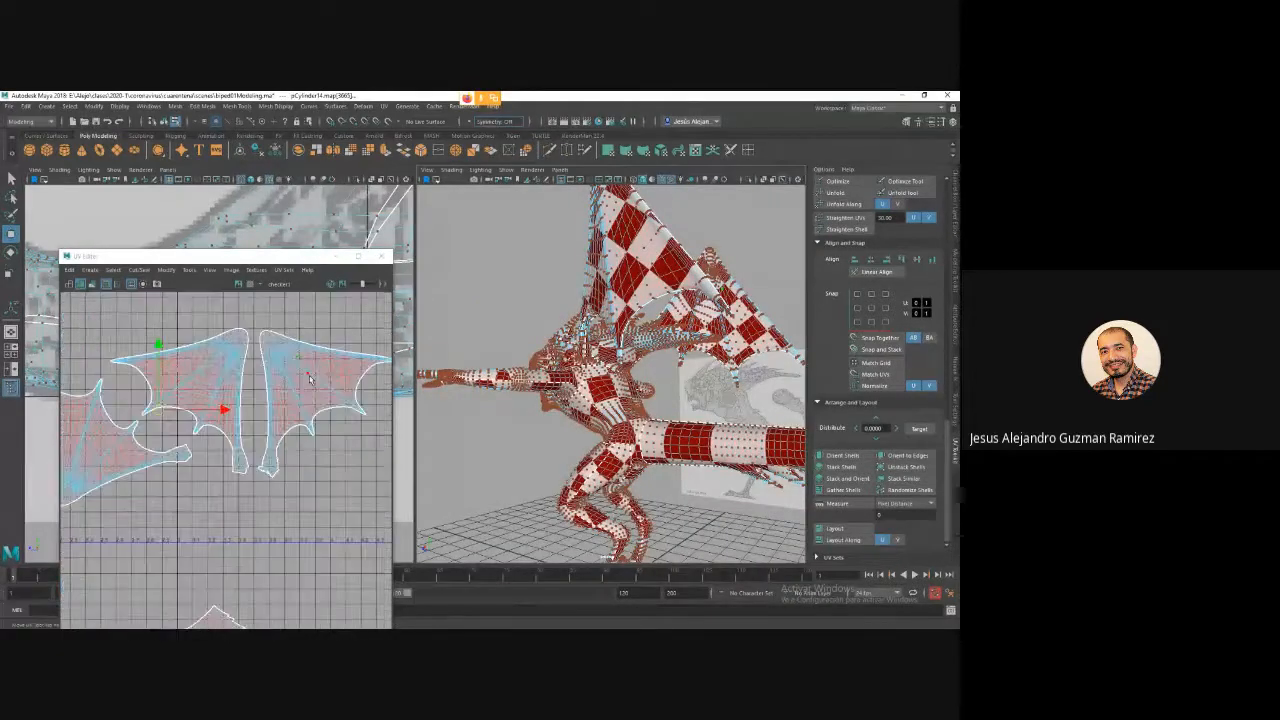
pyautogui.click(312, 377)
pyautogui.scroll(5, 866, 444)
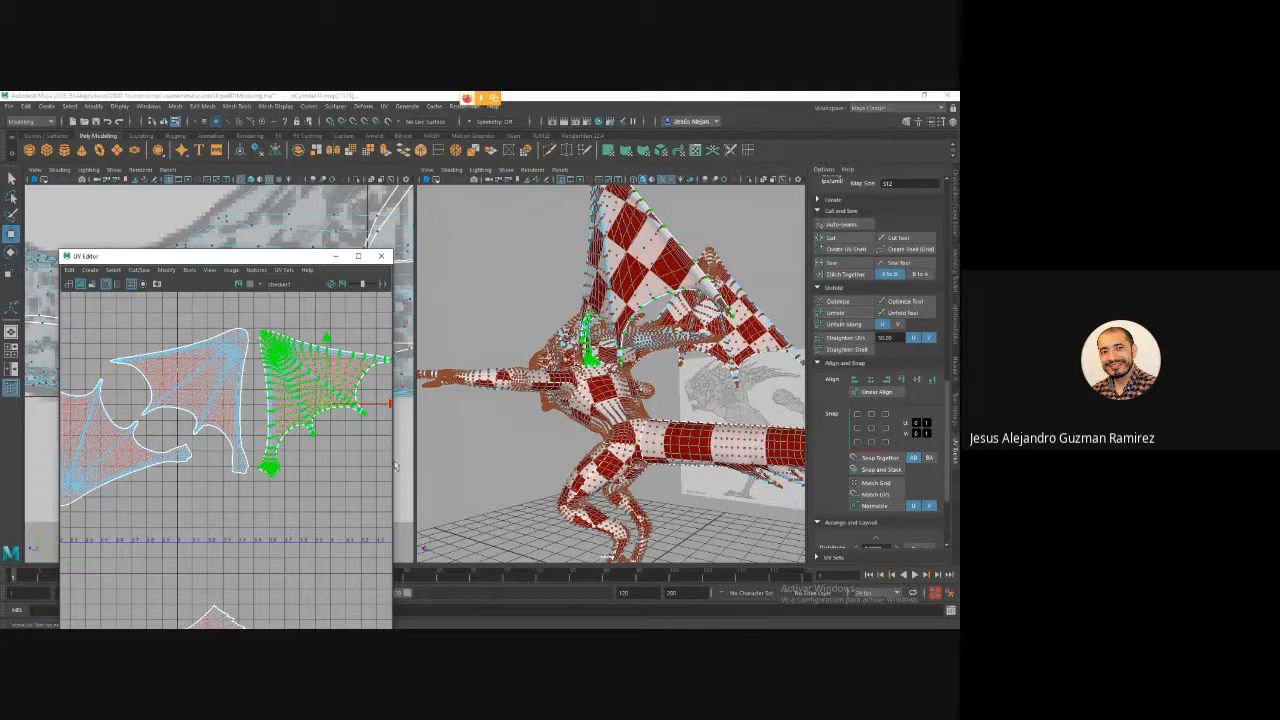
pyautogui.scroll(5, 850, 349)
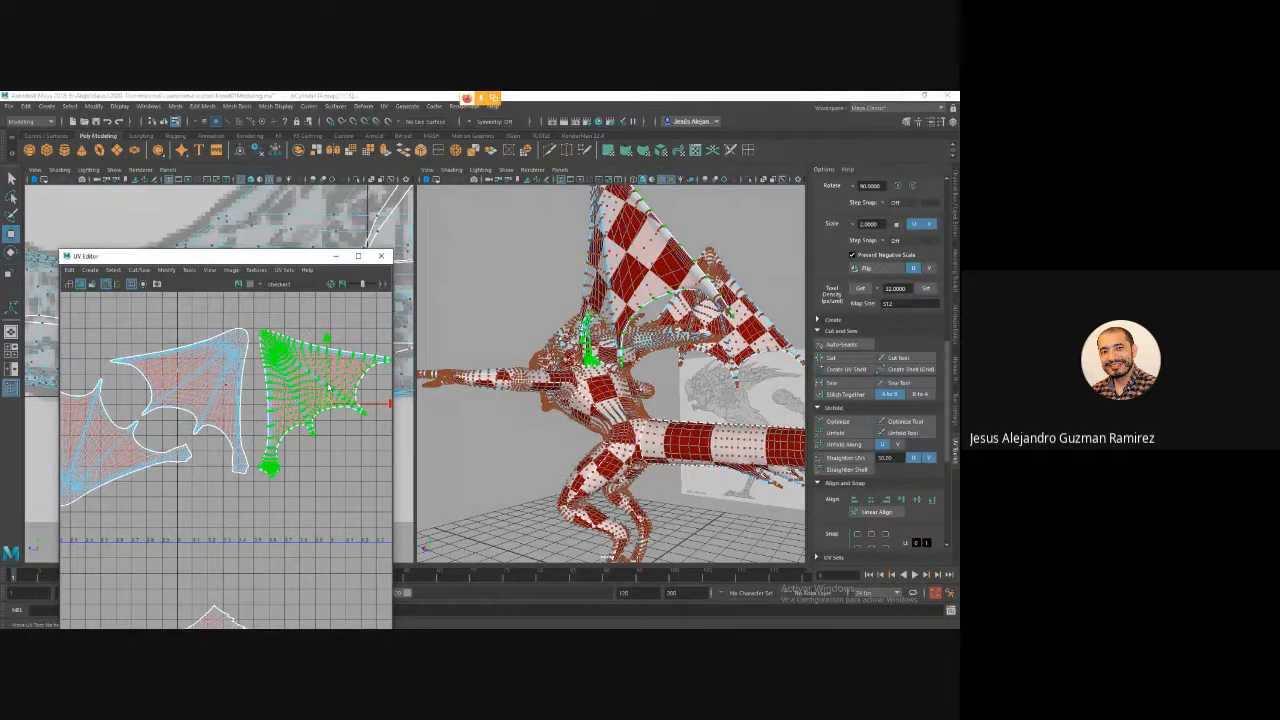
# Select the entire torso UV shell that has the round hole in it.
pyautogui.keyDown('alt'); pyautogui.moveTo(169, 471); pyautogui.dragTo(326, 446, button='middle'); pyautogui.keyUp('alt')
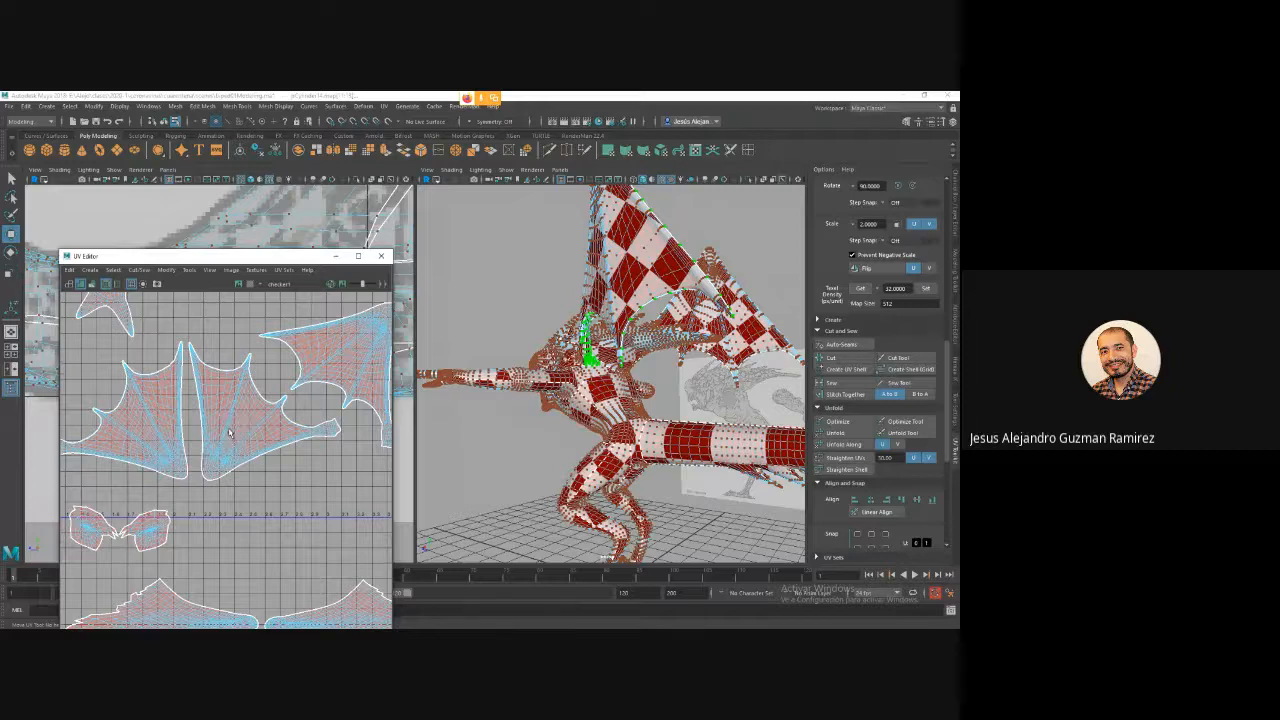
pyautogui.scroll(-4, 230, 432)
pyautogui.keyDown('alt'); pyautogui.moveTo(230, 432); pyautogui.dragTo(216, 338, button='middle'); pyautogui.keyUp('alt')
pyautogui.keyDown('alt'); pyautogui.moveTo(64, 498); pyautogui.dragTo(247, 445, button='middle'); pyautogui.keyUp('alt')
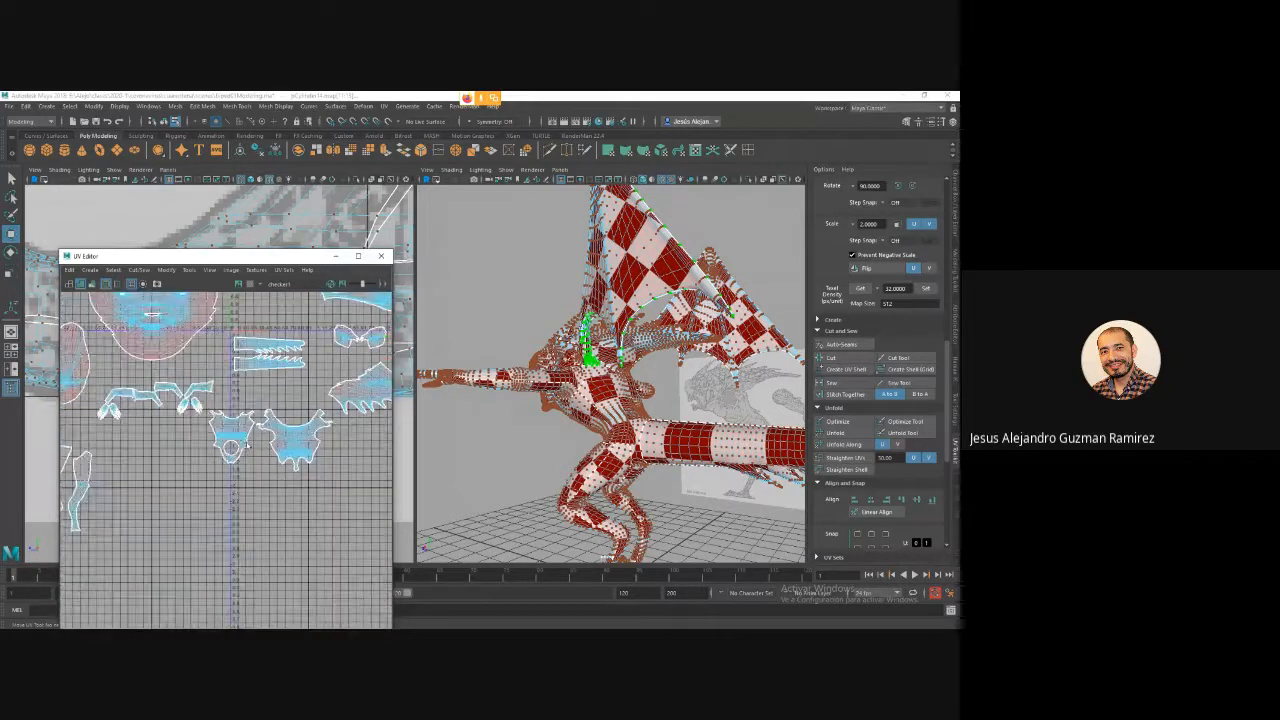
pyautogui.scroll(5, 247, 446)
pyautogui.doubleClick(228, 435)
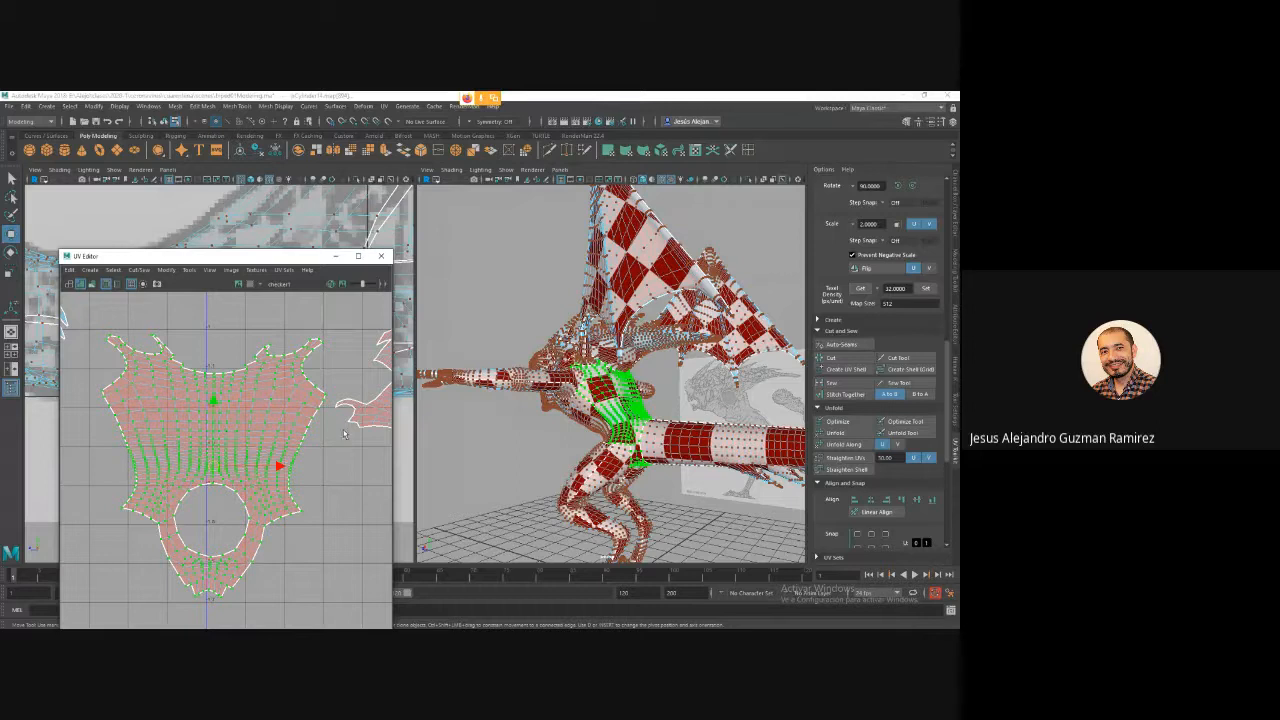
# Select the entire torso UV shell beside the one with the round hole to identify its area on the body.
pyautogui.keyDown('alt'); pyautogui.moveTo(344, 433); pyautogui.dragTo(191, 450, button='middle'); pyautogui.keyUp('alt')
pyautogui.doubleClick(305, 439)
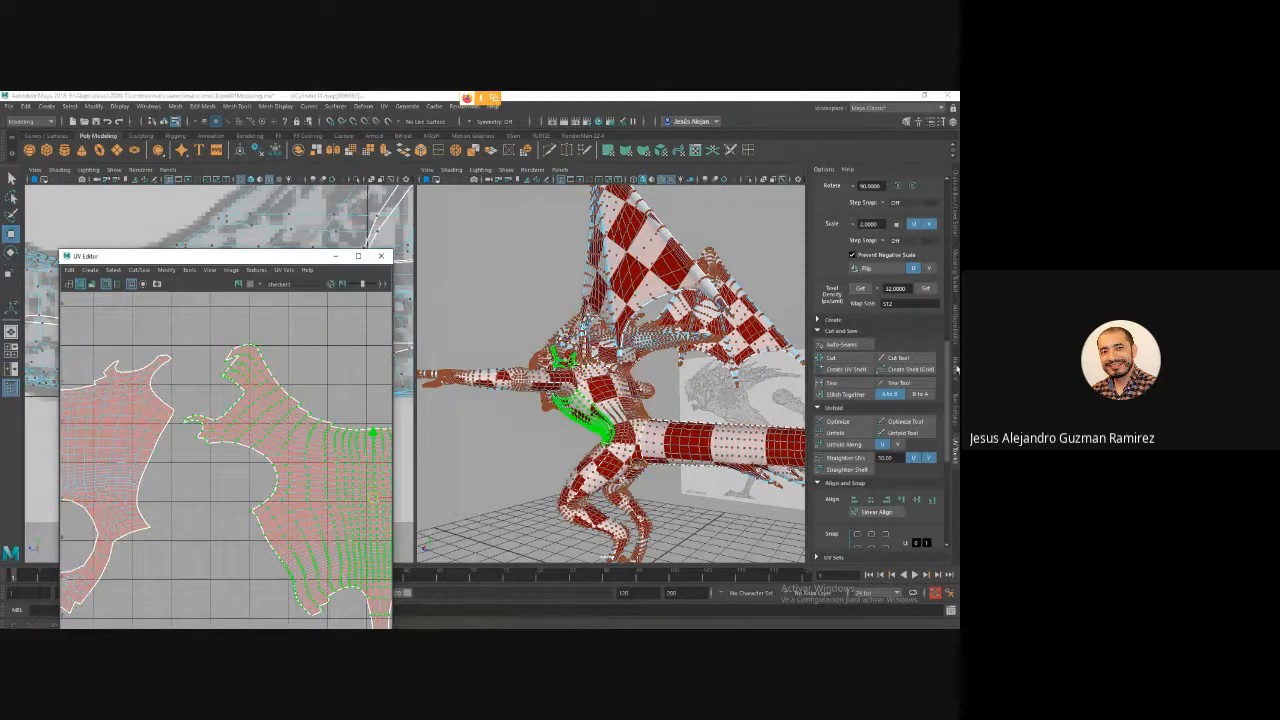
pyautogui.click(884, 271)
pyautogui.scroll(-5, 232, 440)
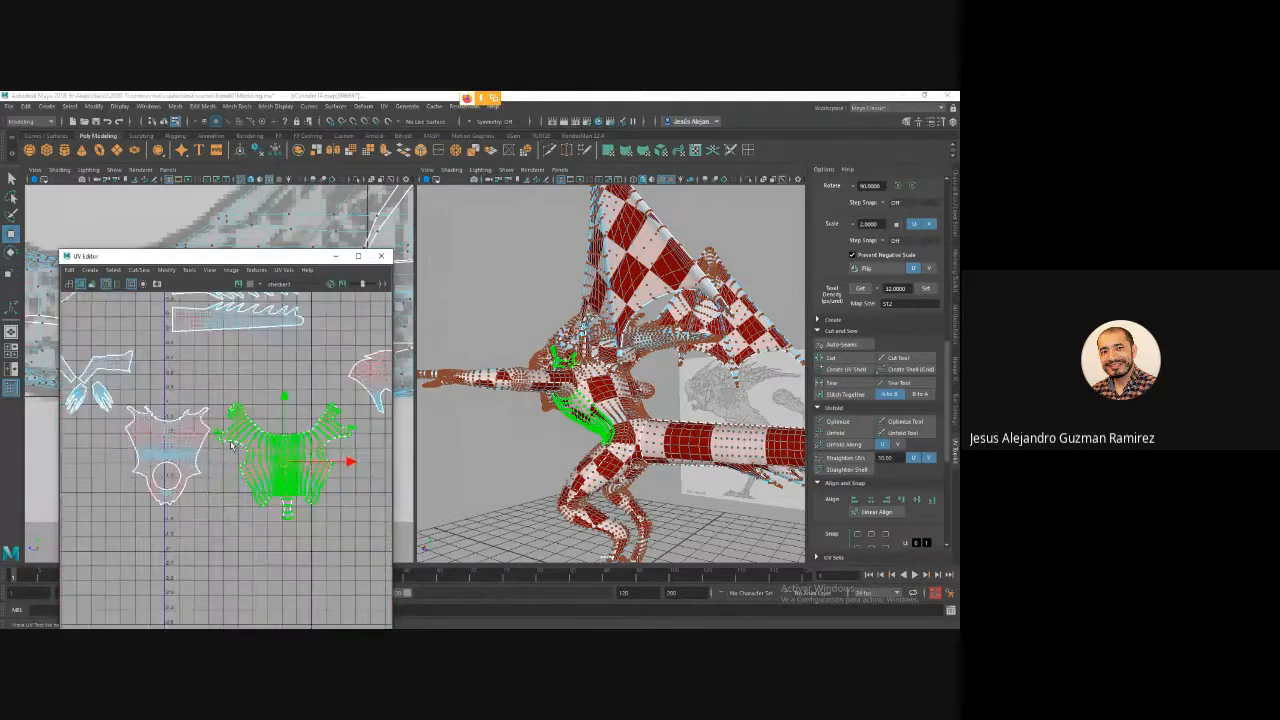
# Deselect the torso shell and compare the leg UV shells with the legs on the creature.
pyautogui.click(236, 512)
pyautogui.keyDown('alt'); pyautogui.moveTo(62, 425); pyautogui.dragTo(280, 410, button='middle'); pyautogui.keyUp('alt')
pyautogui.scroll(-4, 210, 440)
pyautogui.scroll(5, 278, 455)
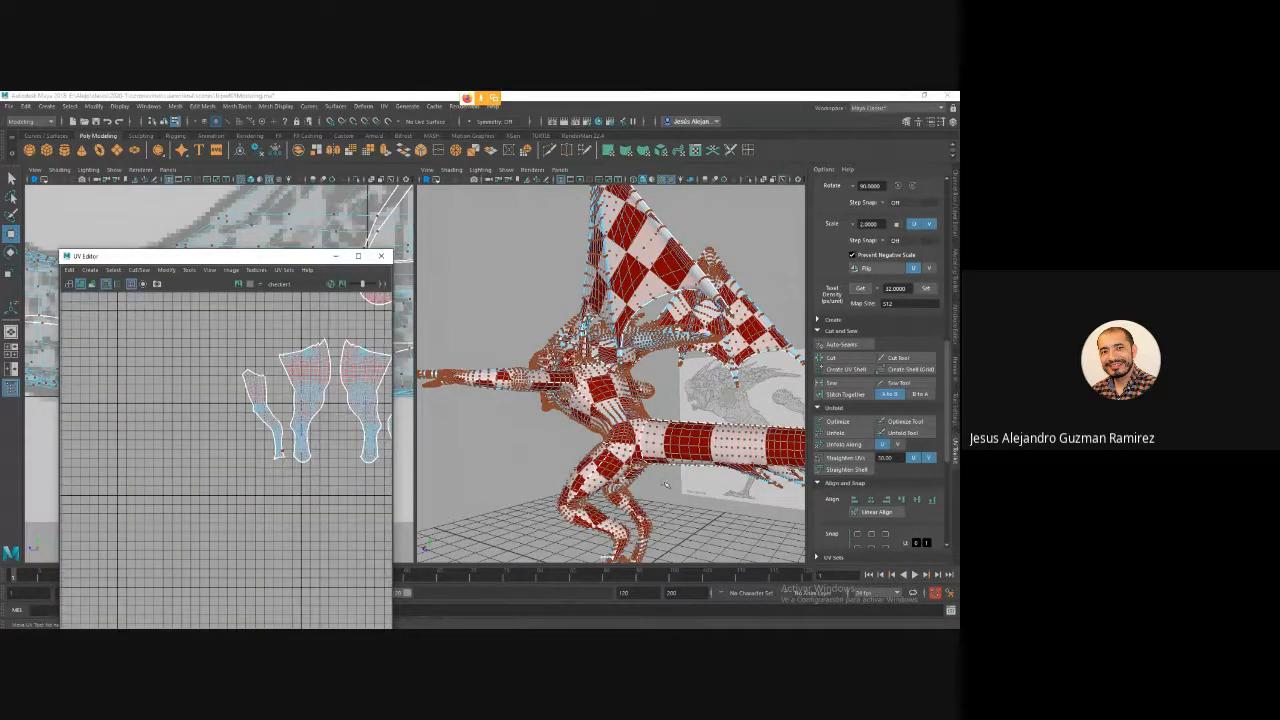
pyautogui.scroll(4, 666, 484)
pyautogui.keyDown('alt'); pyautogui.moveTo(666, 484); pyautogui.dragTo(672, 366, button='middle'); pyautogui.keyUp('alt')
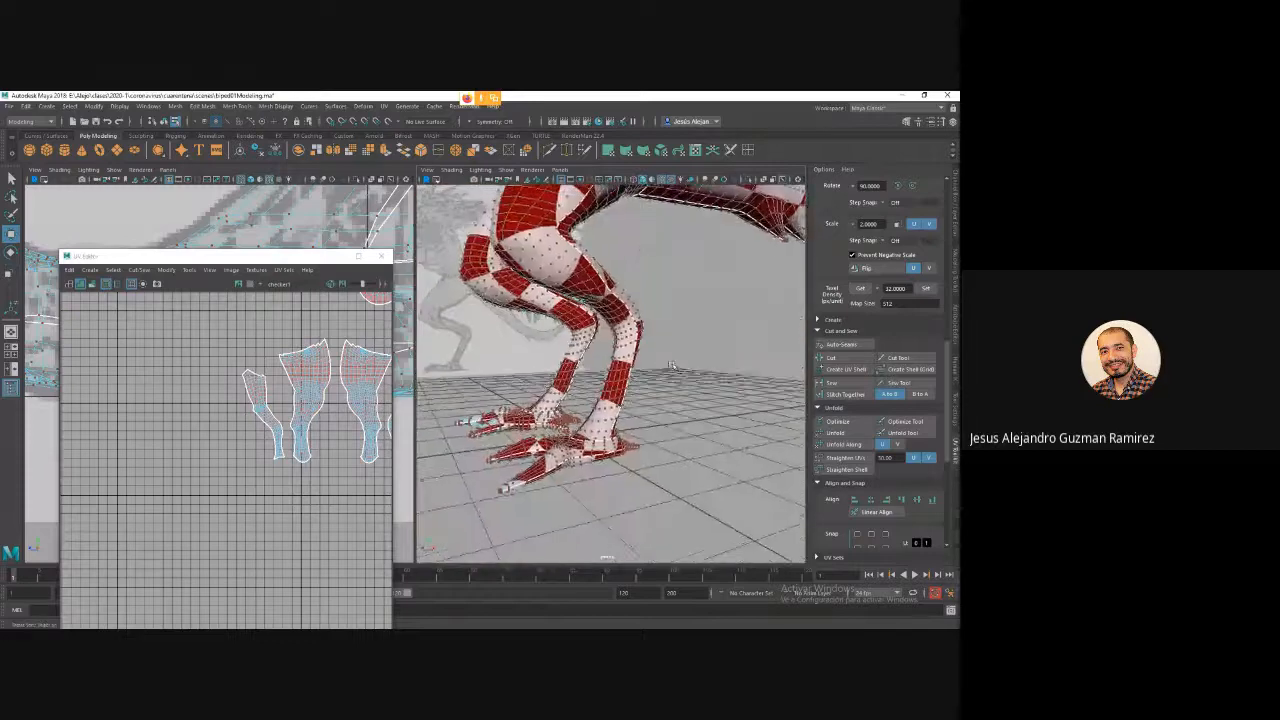
pyautogui.keyDown('alt'); pyautogui.moveTo(670, 366); pyautogui.dragTo(665, 449); pyautogui.keyUp('alt')
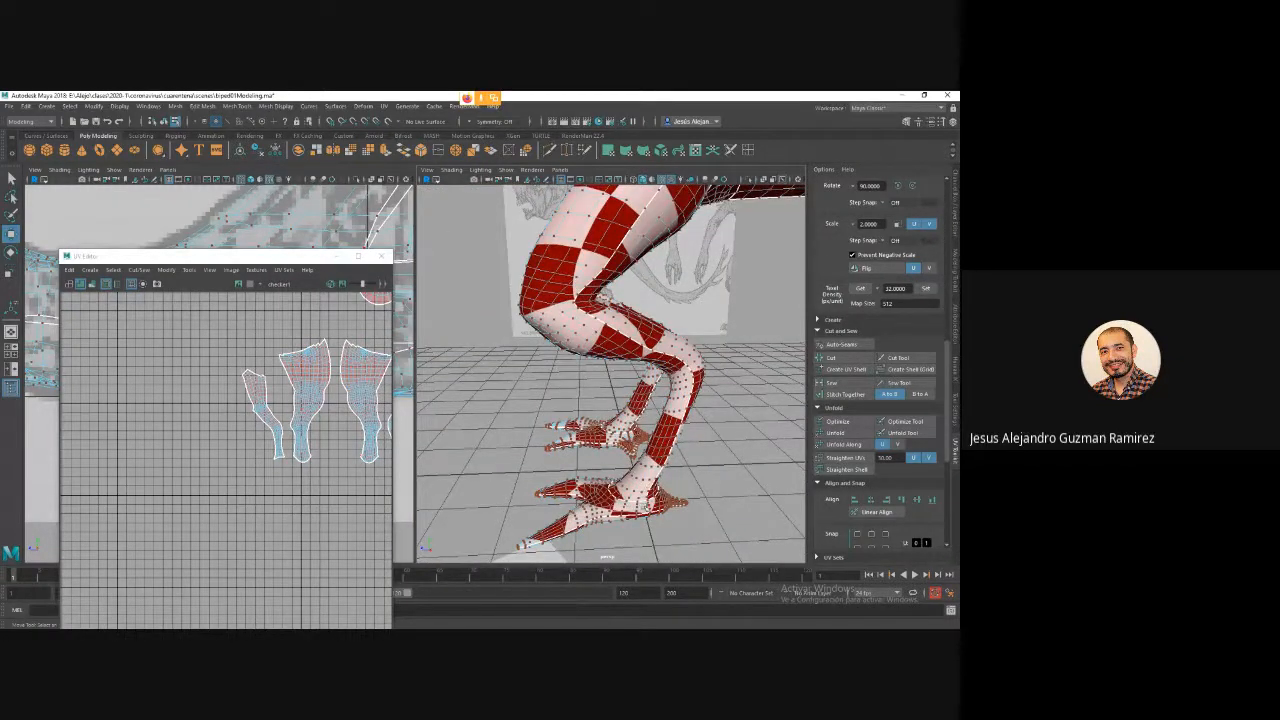
# Return to object mode and examine the UV seams along the legs, ankles and feet alongside the four leg shells.
pyautogui.moveTo(650, 365); pyautogui.dragTo(688, 320, button='right')
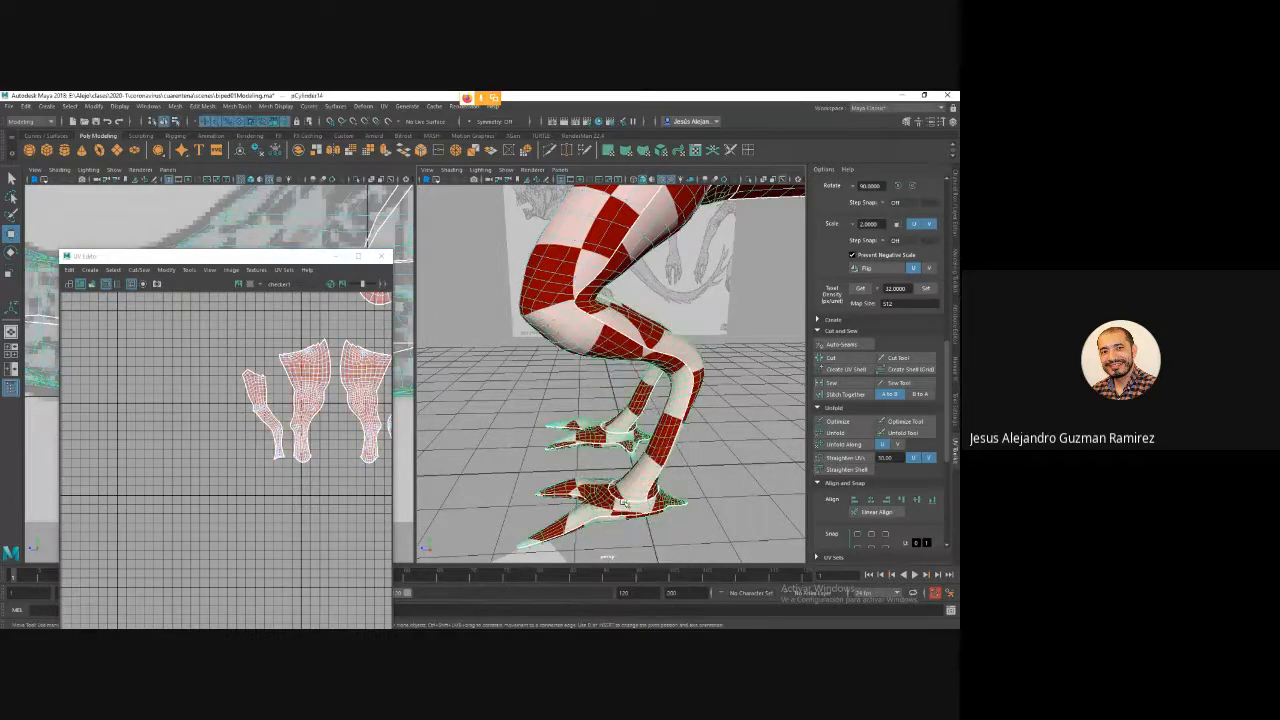
pyautogui.keyDown('alt'); pyautogui.moveTo(658, 434); pyautogui.dragTo(662, 440); pyautogui.keyUp('alt')
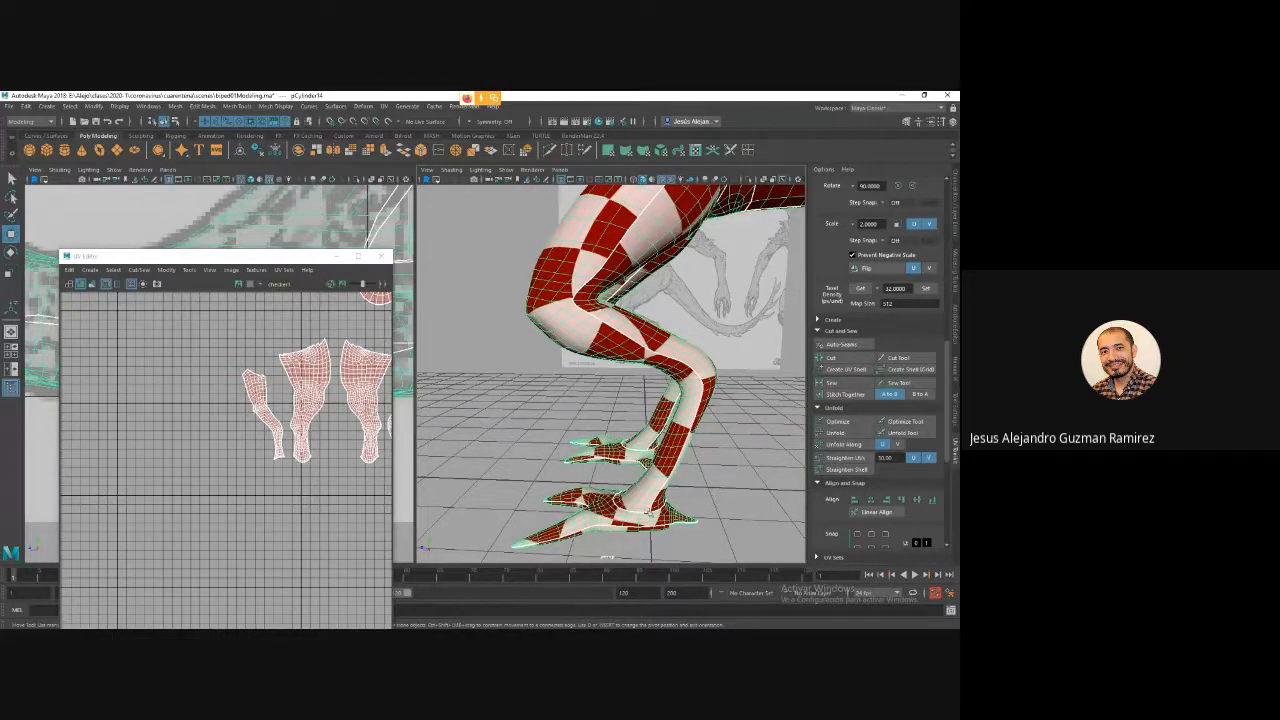
pyautogui.scroll(3, 648, 512)
pyautogui.keyDown('alt'); pyautogui.moveTo(648, 512); pyautogui.dragTo(592, 311); pyautogui.keyUp('alt')
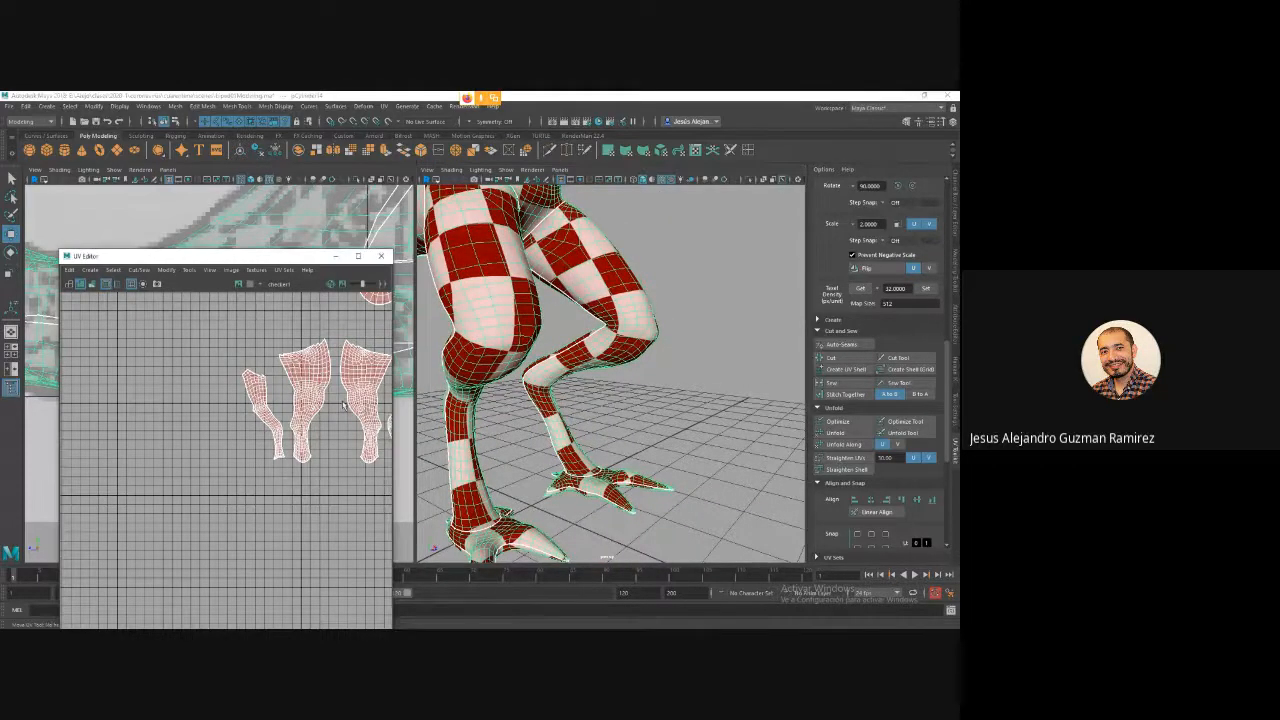
pyautogui.keyDown('alt'); pyautogui.moveTo(357, 402); pyautogui.dragTo(287, 407, button='middle'); pyautogui.keyUp('alt')
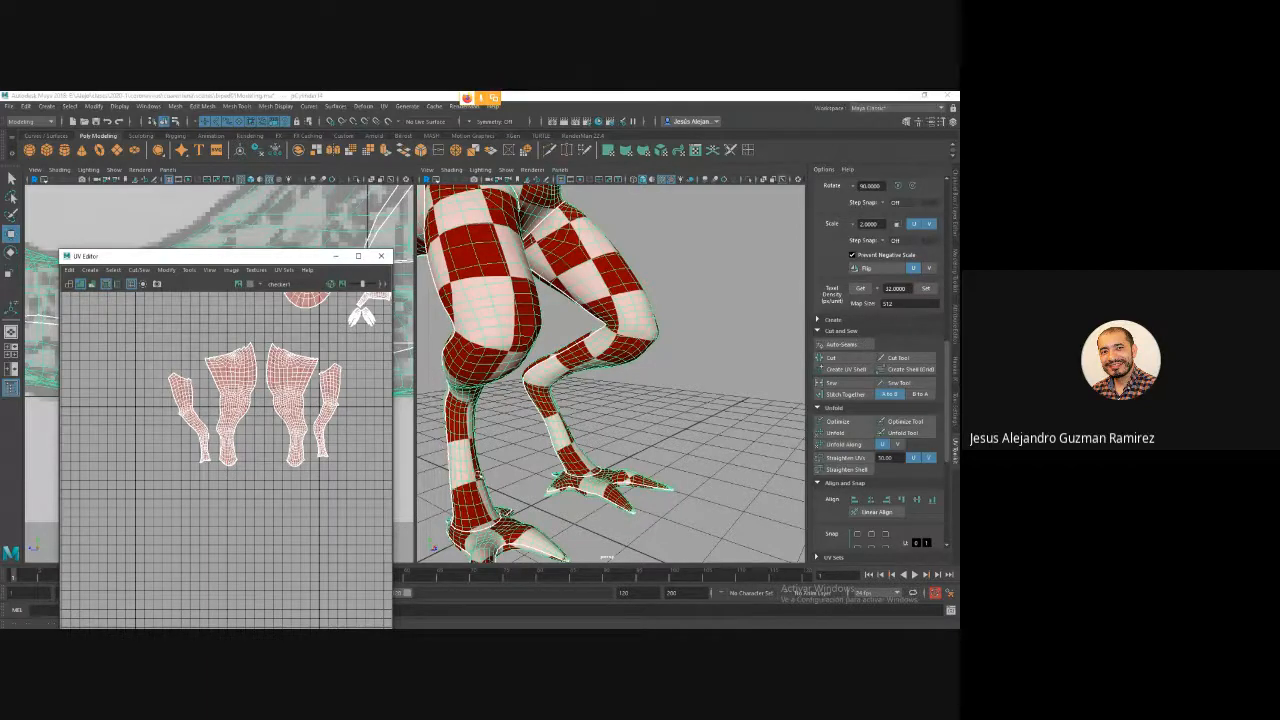
pyautogui.keyDown('alt'); pyautogui.moveTo(549, 492); pyautogui.dragTo(574, 387); pyautogui.keyUp('alt')
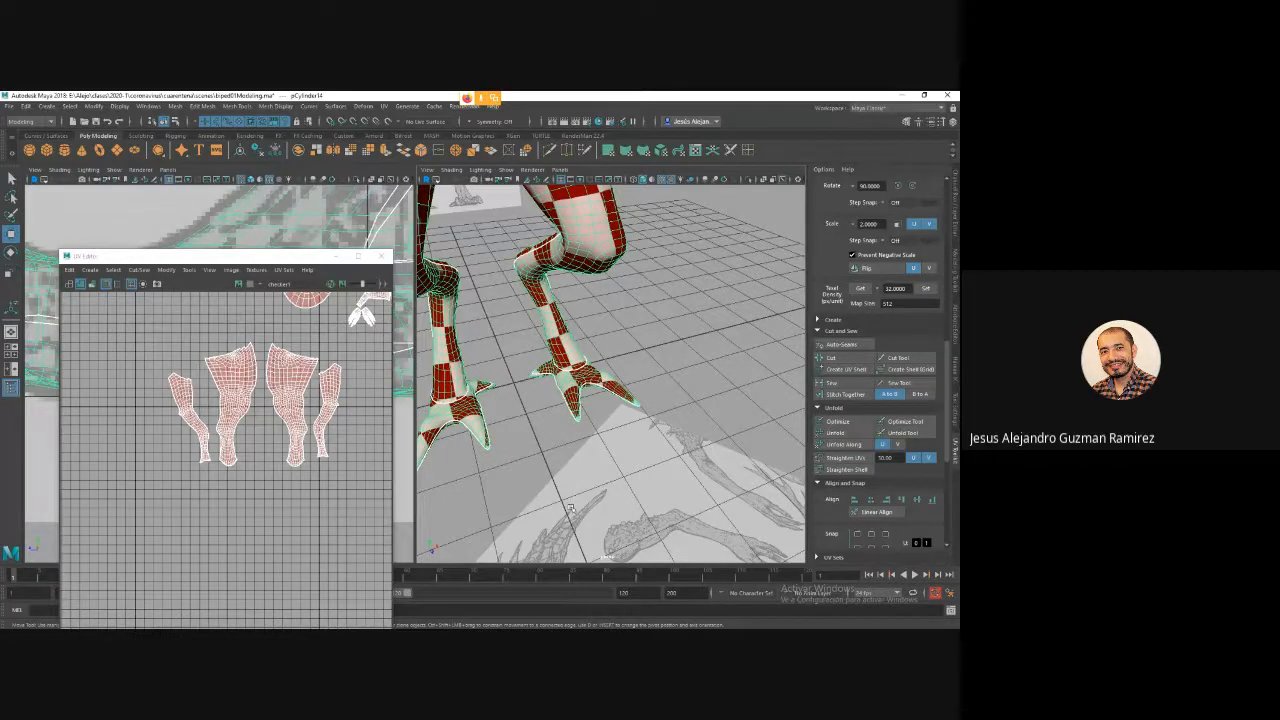
# Flip all of the creature's UV shells along the U direction.
pyautogui.scroll(-3, 376, 459)
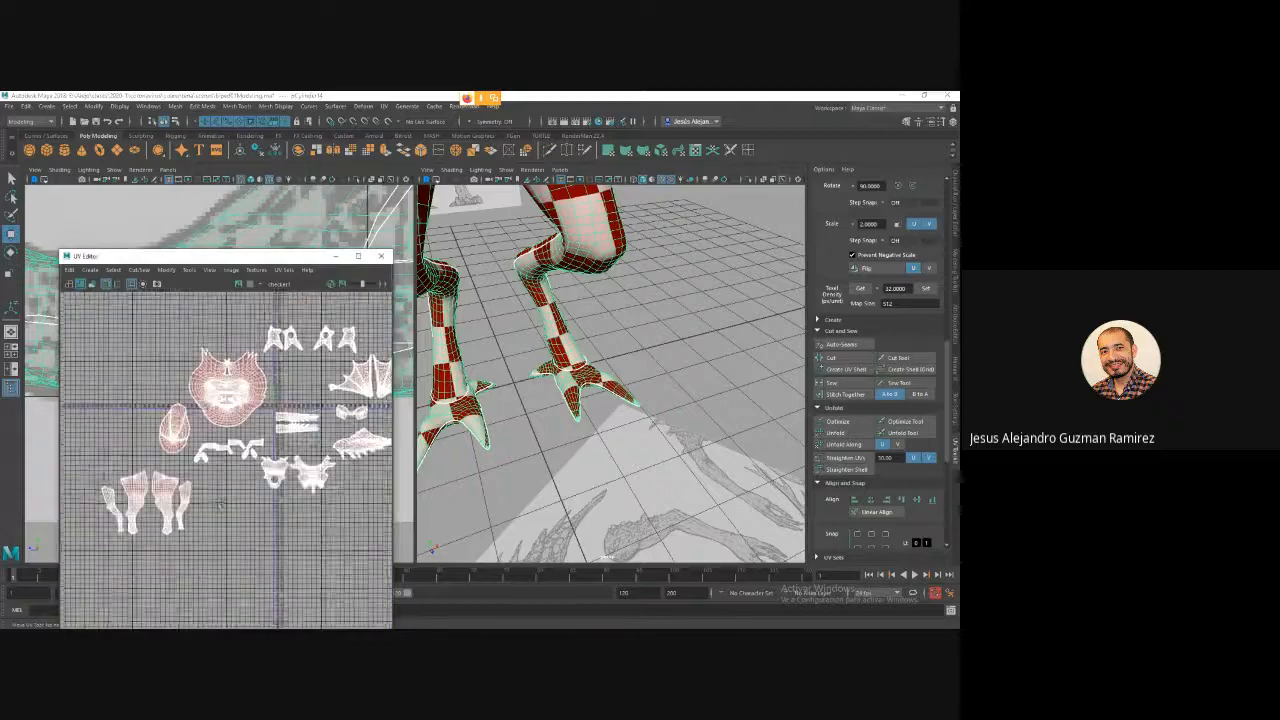
pyautogui.scroll(-4, 200, 459)
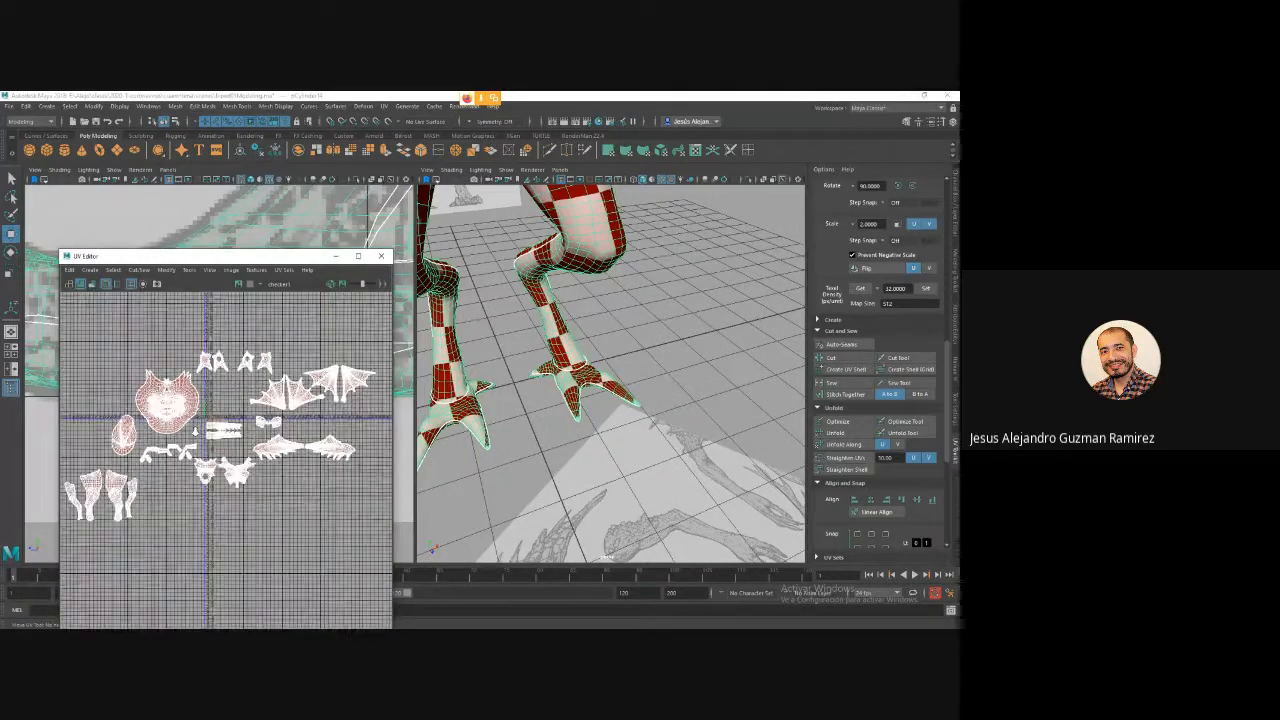
pyautogui.scroll(-3, 245, 403)
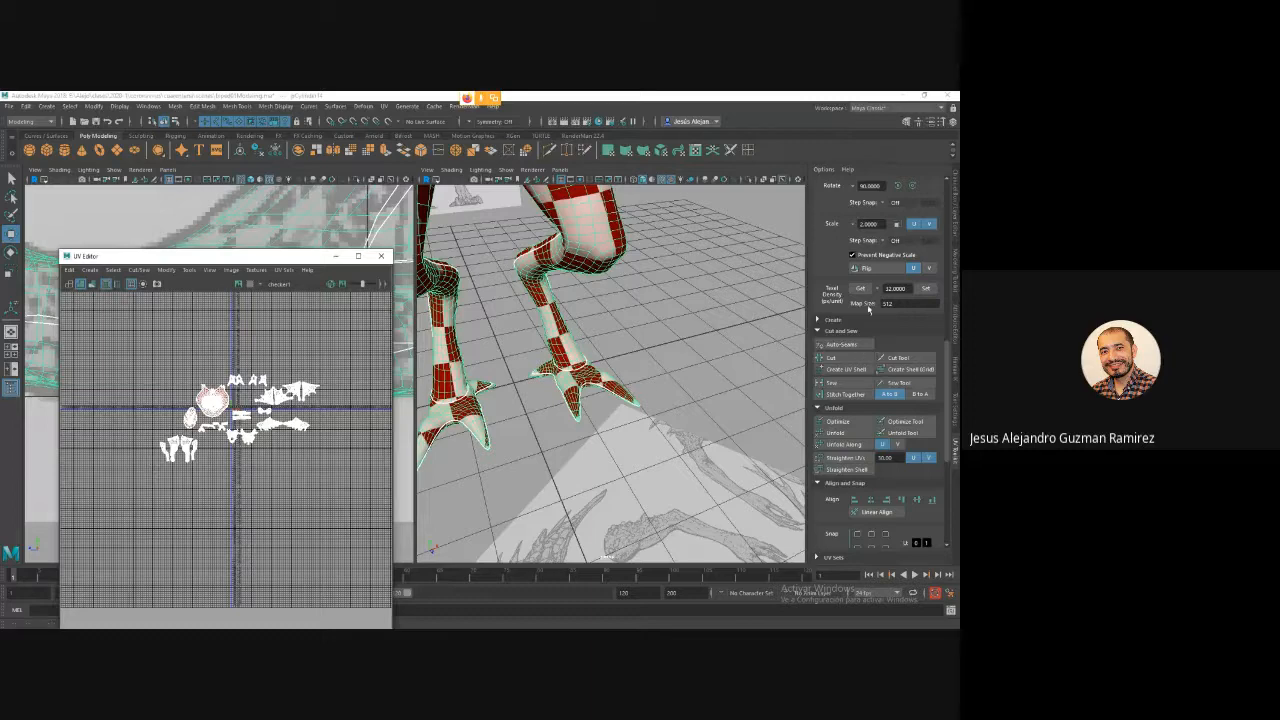
pyautogui.click(868, 268)
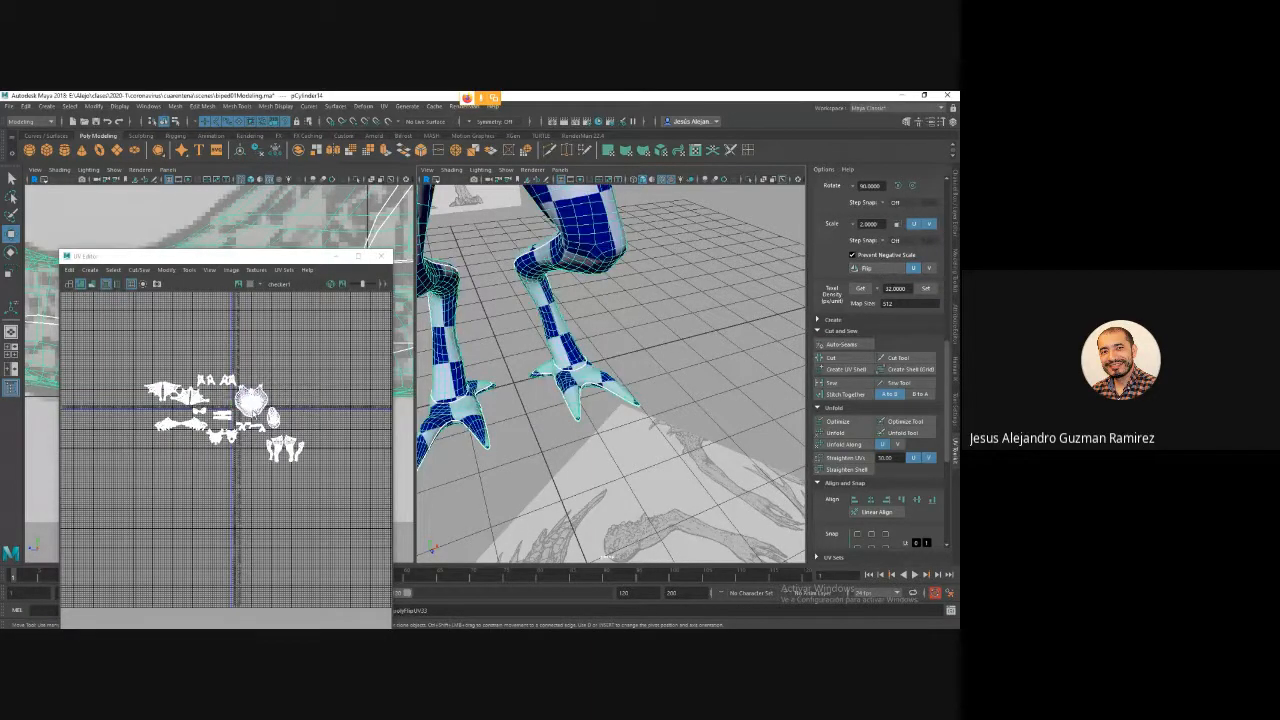
# Examine the flipped layout up close, checking the hand shells for overlapping UVs where the fingers fork.
pyautogui.scroll(5, 252, 410)
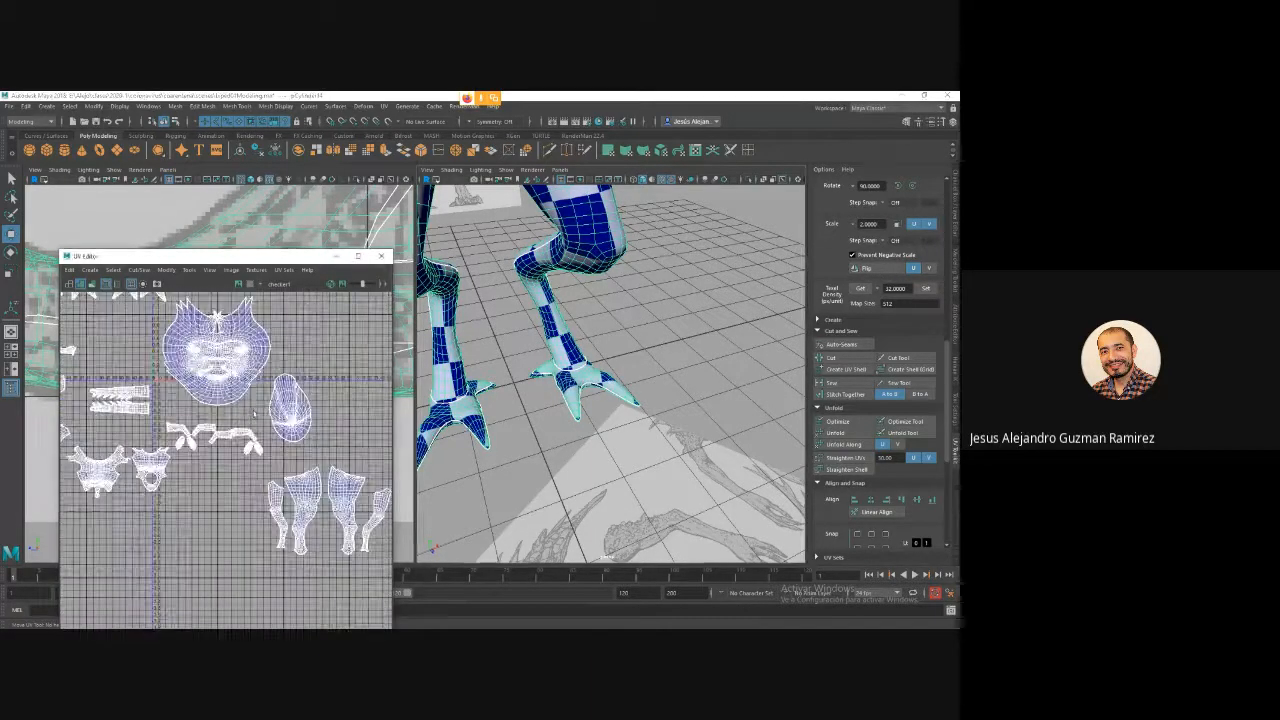
pyautogui.scroll(-2, 256, 413)
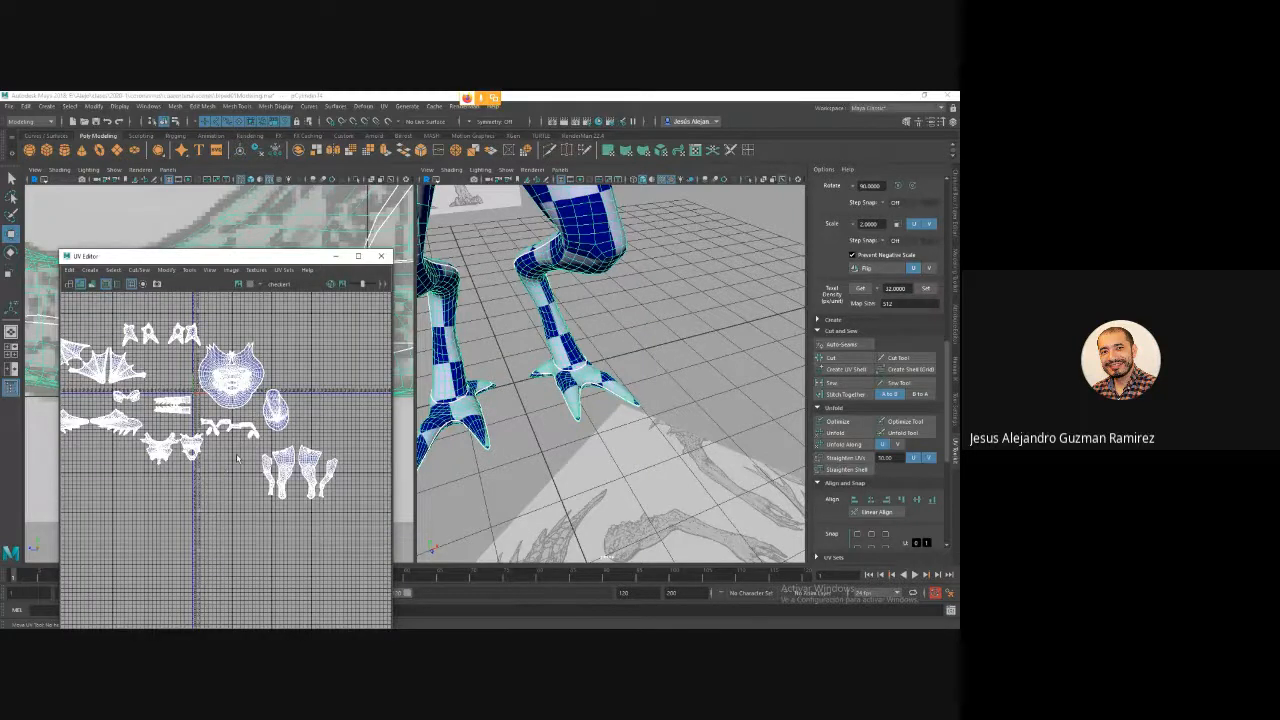
pyautogui.scroll(4, 270, 437)
pyautogui.scroll(3, 227, 465)
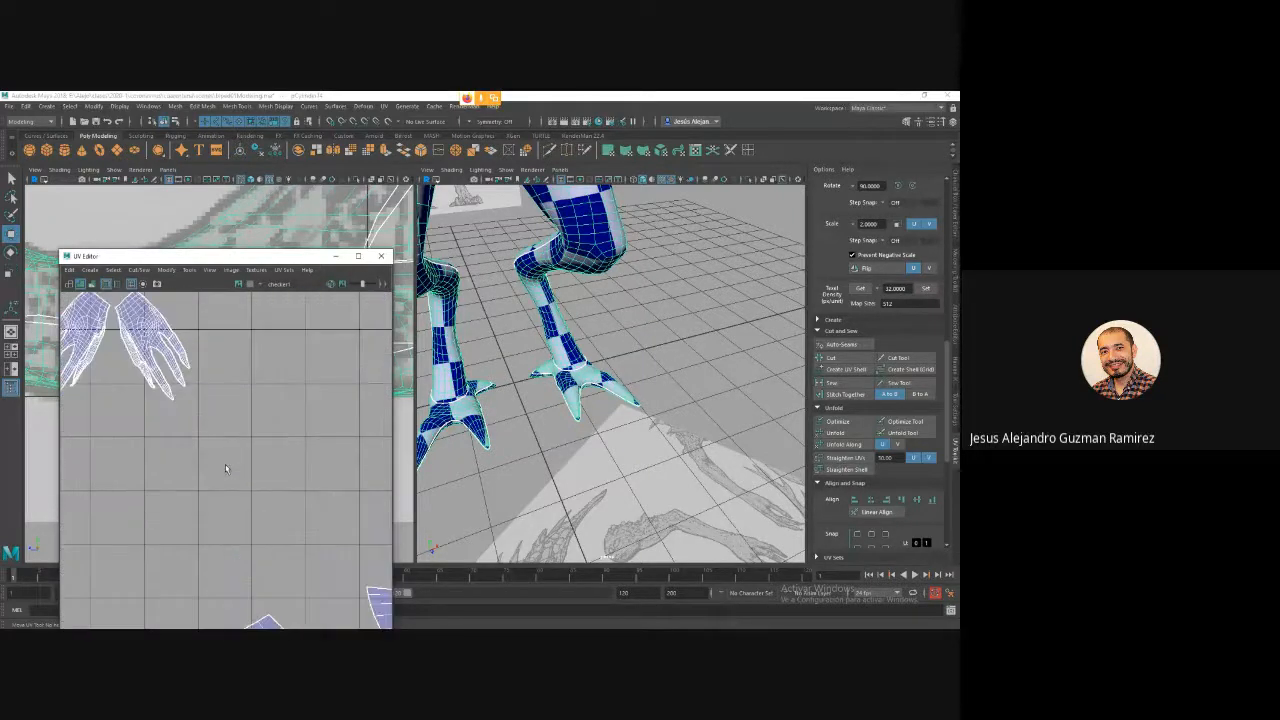
pyautogui.press('f')
pyautogui.scroll(6, 291, 484)
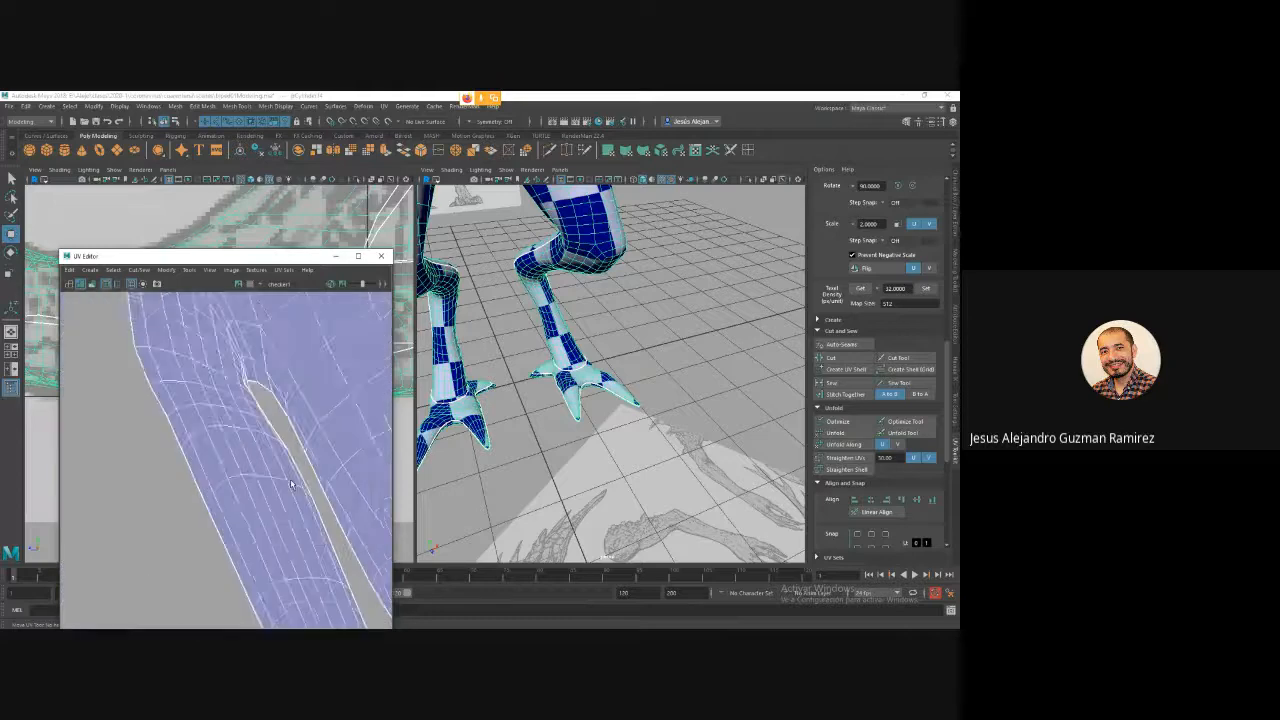
pyautogui.scroll(-5, 291, 484)
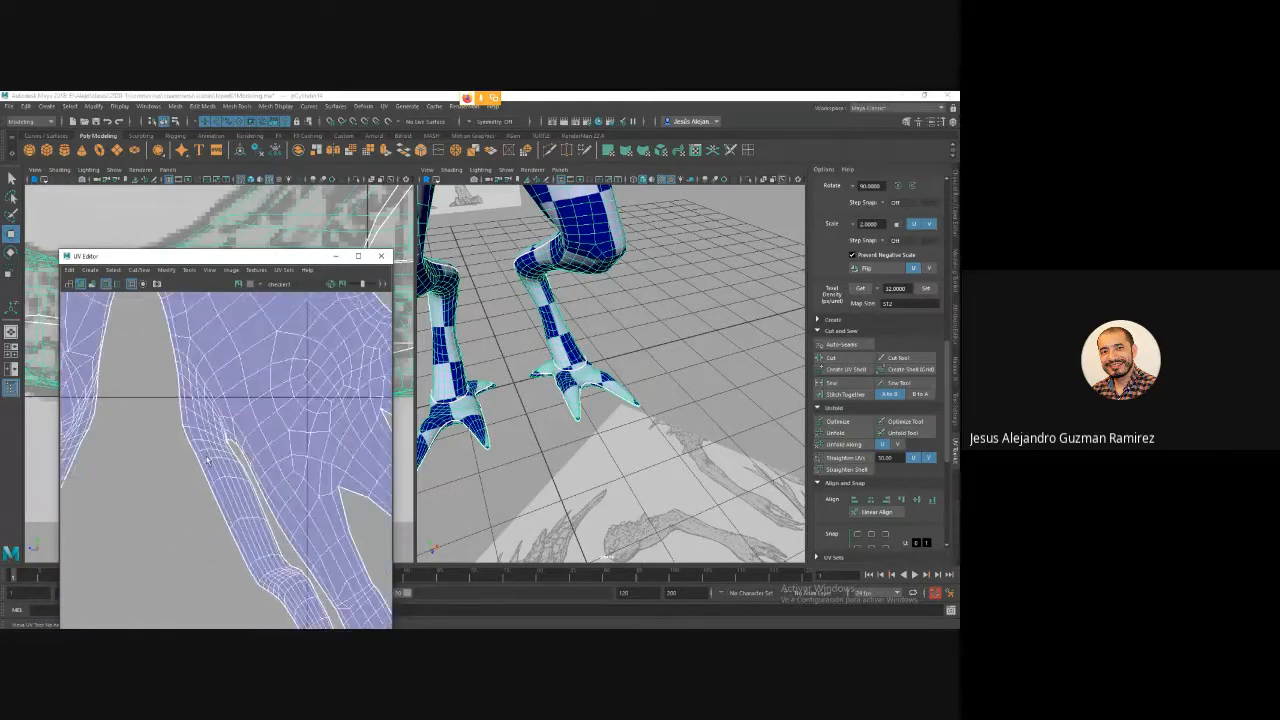
pyautogui.scroll(-1, 324, 466)
pyautogui.scroll(5, 239, 401)
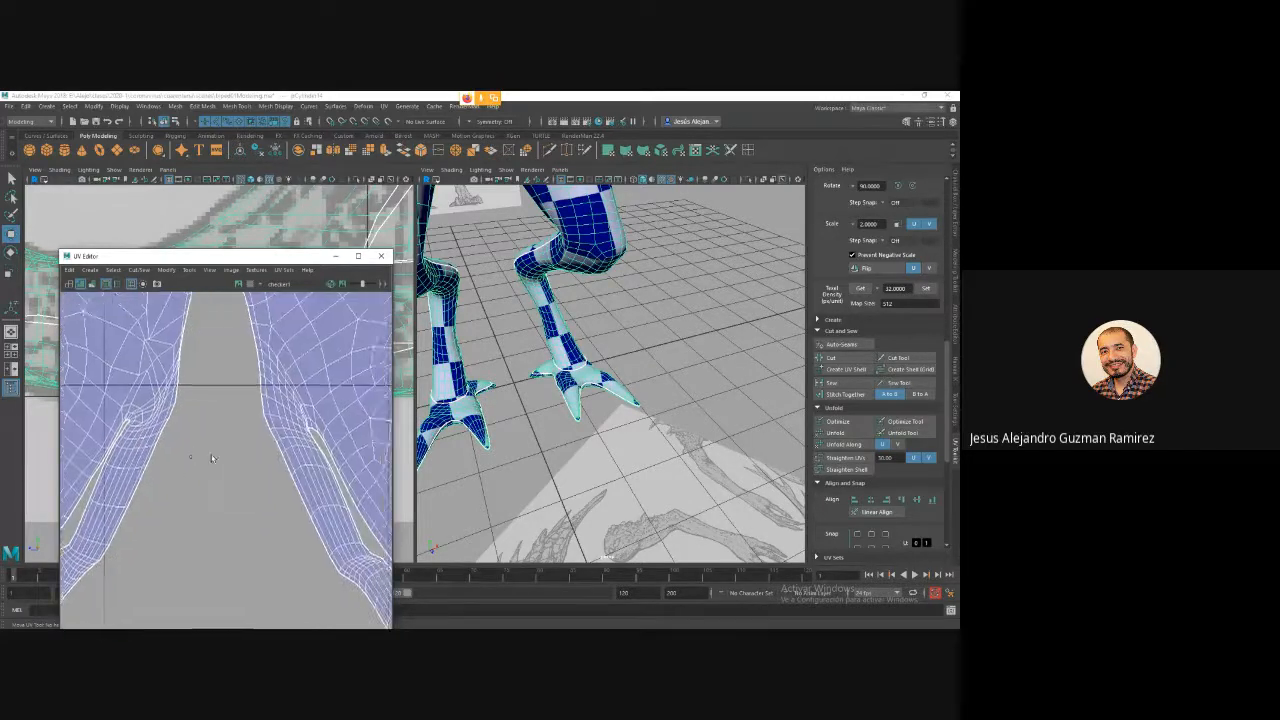
# Switch to UV selection and move the border UVs at the finger fork of one hand shell to open the gap.
pyautogui.rightClick(239, 401)
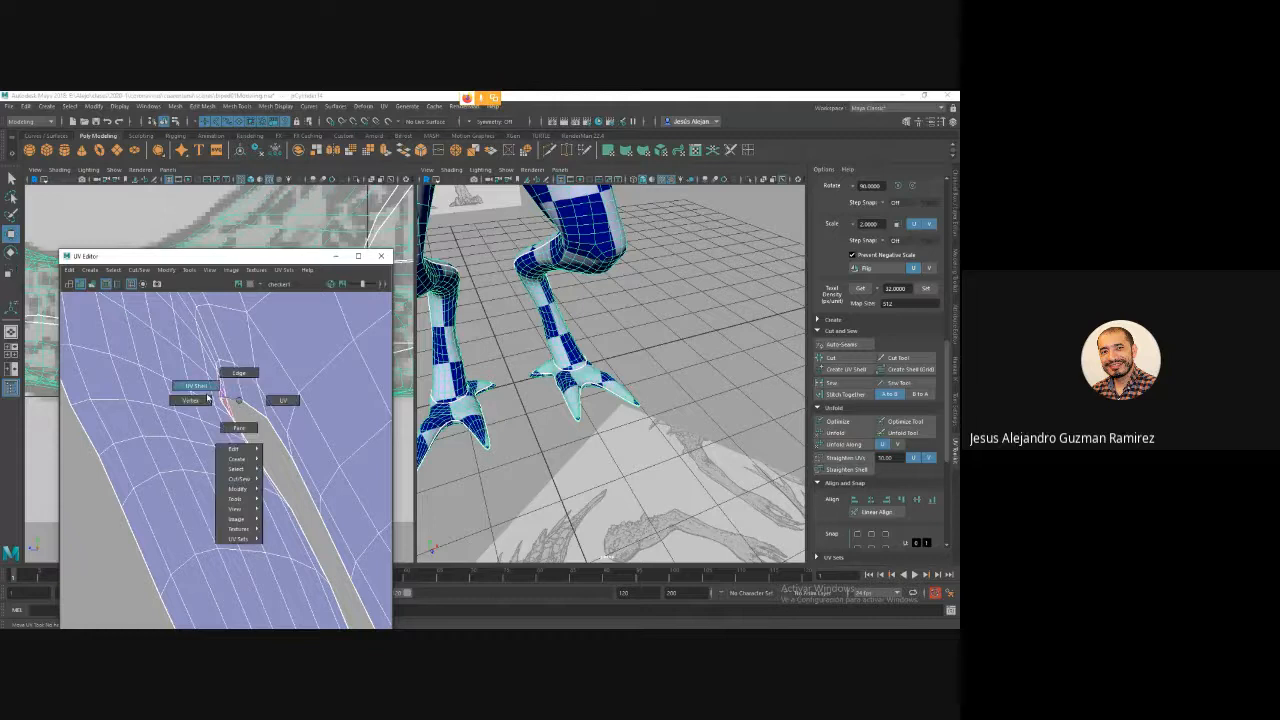
pyautogui.click(196, 386)
pyautogui.rightClick(220, 403)
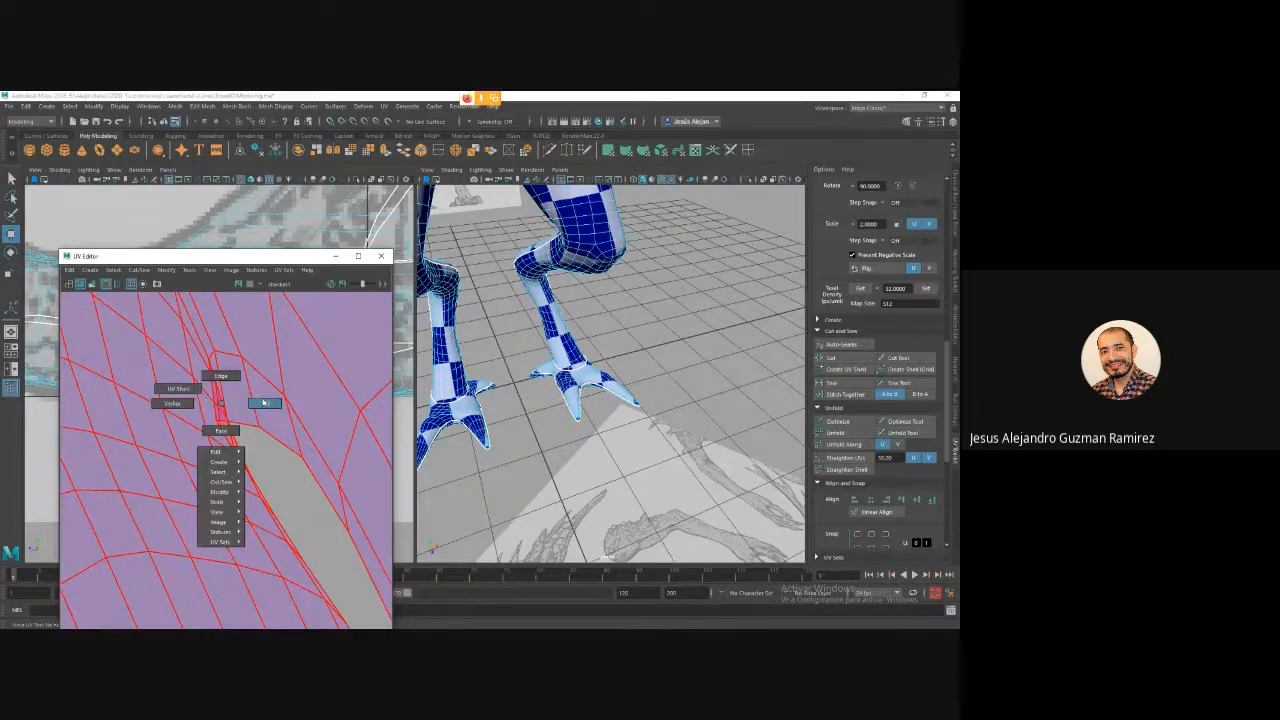
pyautogui.click(265, 403)
pyautogui.click(218, 422)
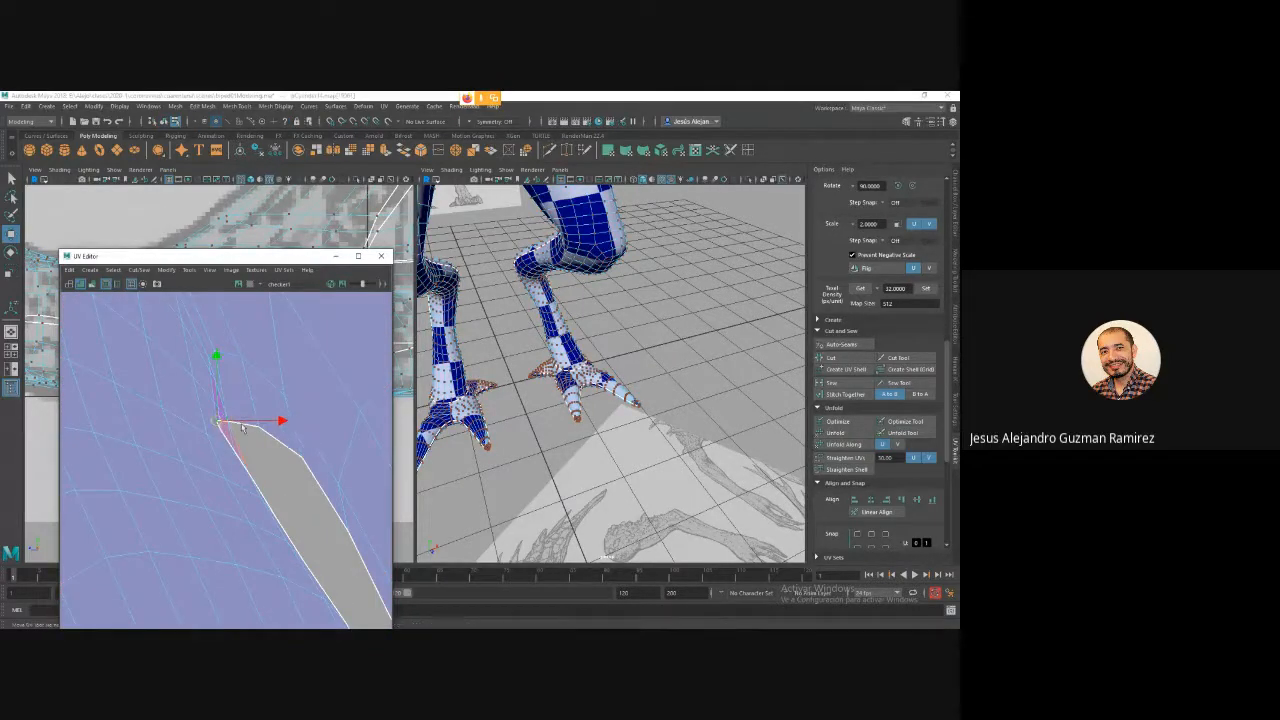
pyautogui.moveTo(220, 427)
pyautogui.mouseDown()
pyautogui.moveTo(268, 443)
pyautogui.moveTo(255, 444)
pyautogui.moveTo(232, 428)
pyautogui.moveTo(285, 432)
pyautogui.moveTo(242, 430)
pyautogui.moveTo(255, 433)
pyautogui.moveTo(245, 455)
pyautogui.moveTo(257, 467)
pyautogui.moveTo(266, 430)
pyautogui.moveTo(282, 430)
pyautogui.moveTo(251, 455)
pyautogui.moveTo(272, 488)
pyautogui.moveTo(260, 471)
pyautogui.mouseUp()
pyautogui.click(257, 484)
pyautogui.click(278, 519)
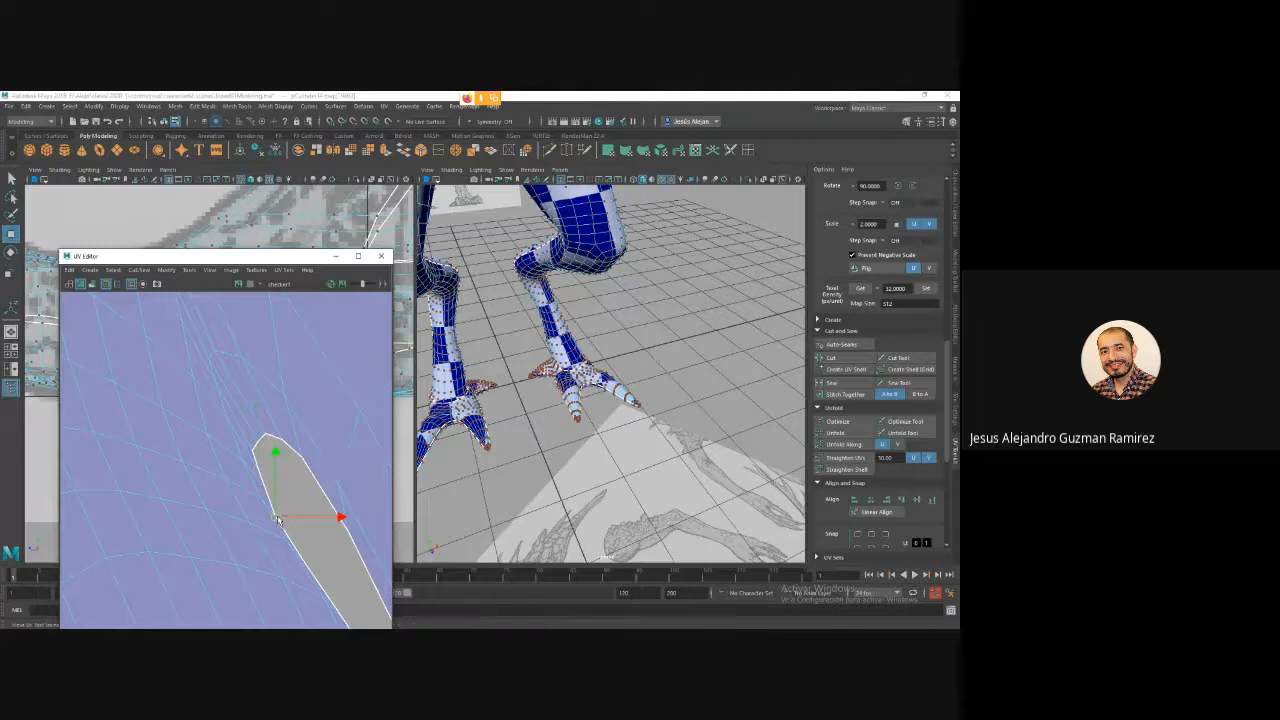
pyautogui.click(305, 563)
pyautogui.moveTo(308, 567); pyautogui.dragTo(306, 551)
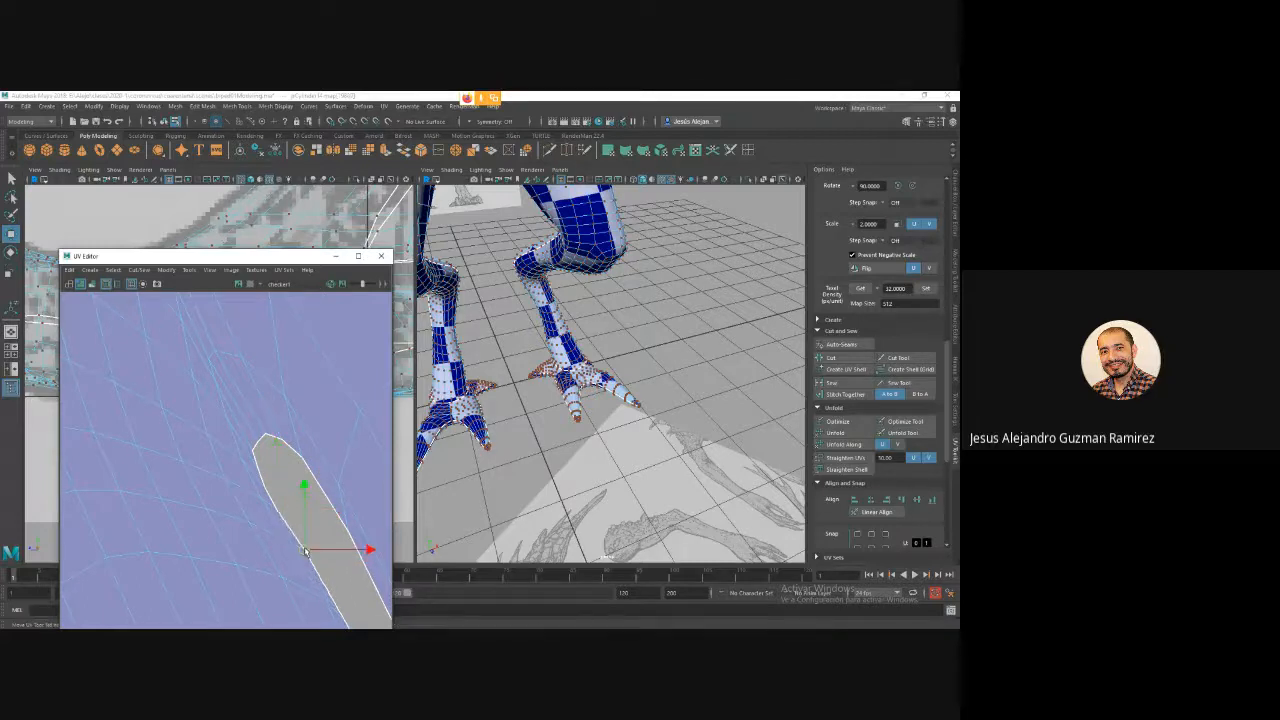
# Examine both hand shells, the arm shells and the surrounding layout for remaining overlaps.
pyautogui.scroll(-8, 308, 548)
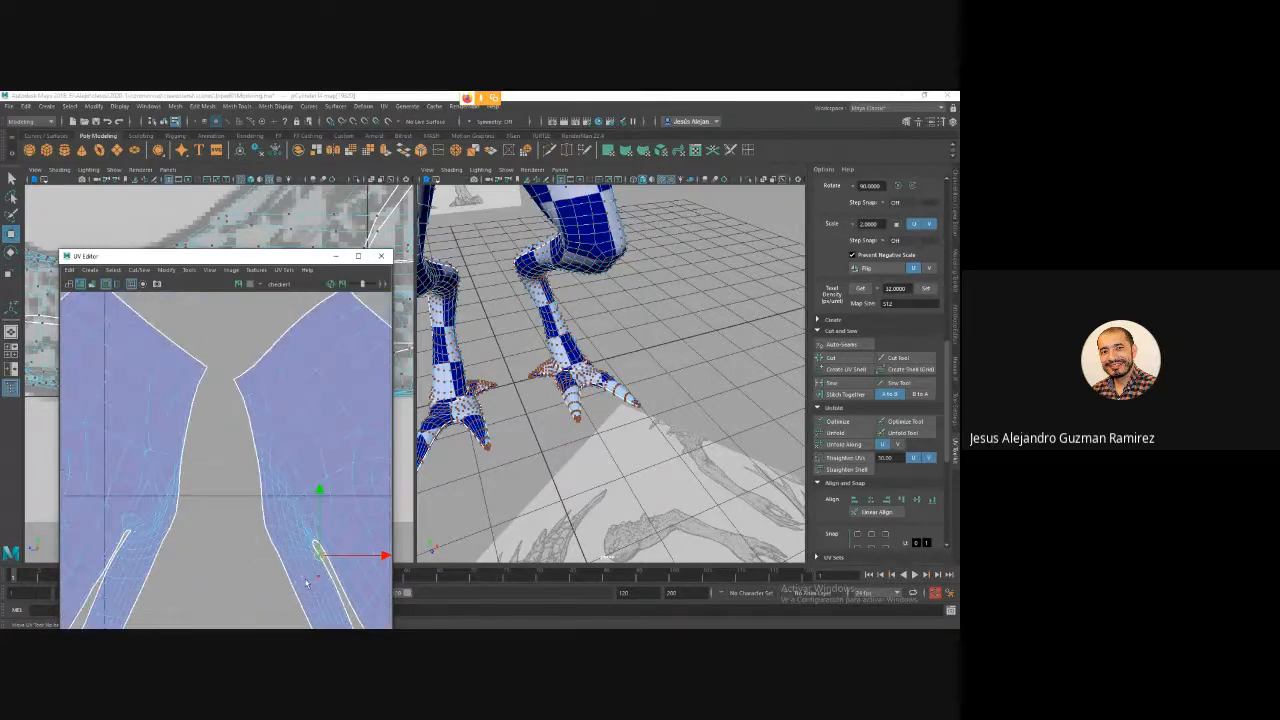
pyautogui.scroll(2, 155, 522)
pyautogui.scroll(2, 296, 516)
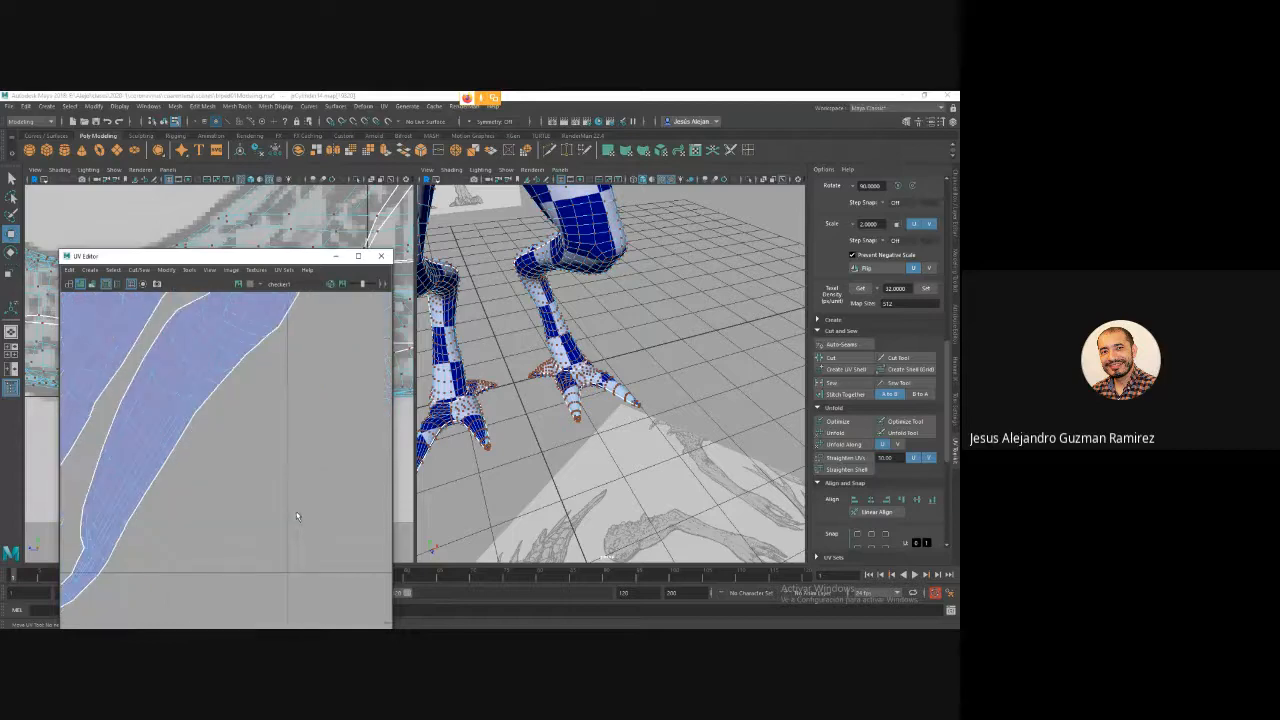
pyautogui.scroll(-5, 218, 452)
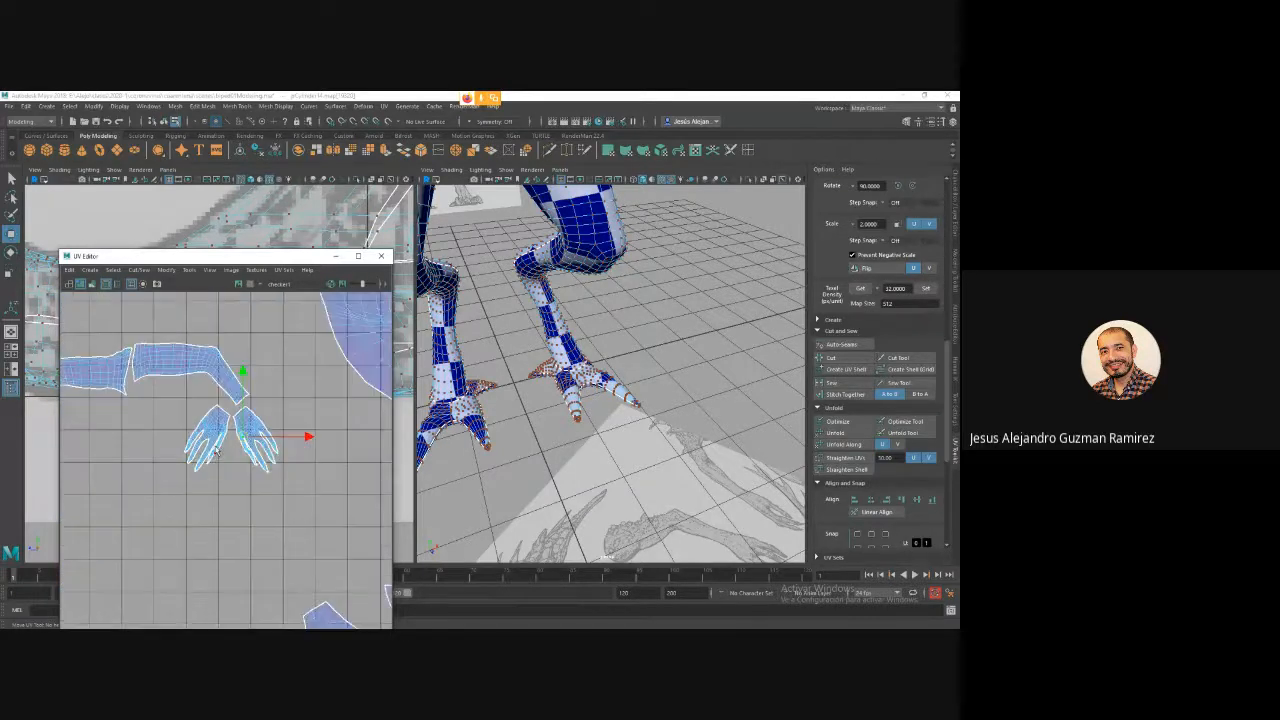
pyautogui.scroll(-3, 217, 448)
pyautogui.scroll(4, 265, 474)
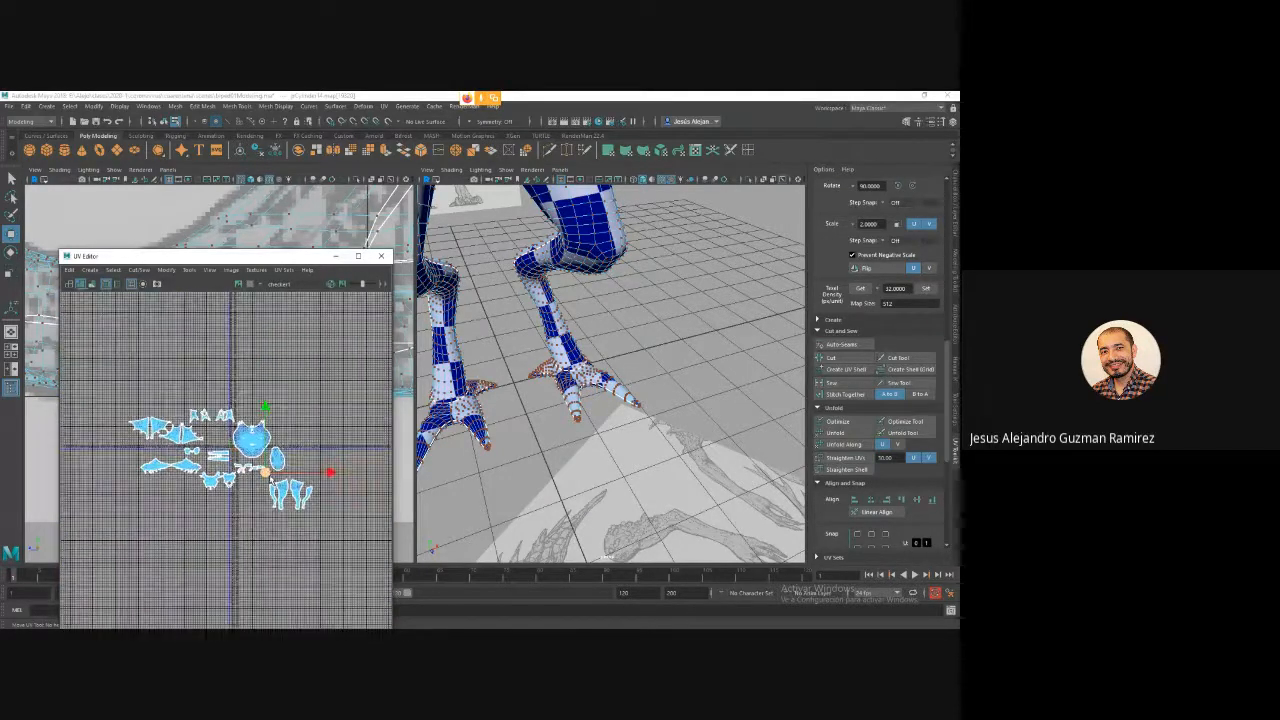
pyautogui.moveTo(270, 478); pyautogui.dragTo(312, 406, button='right')
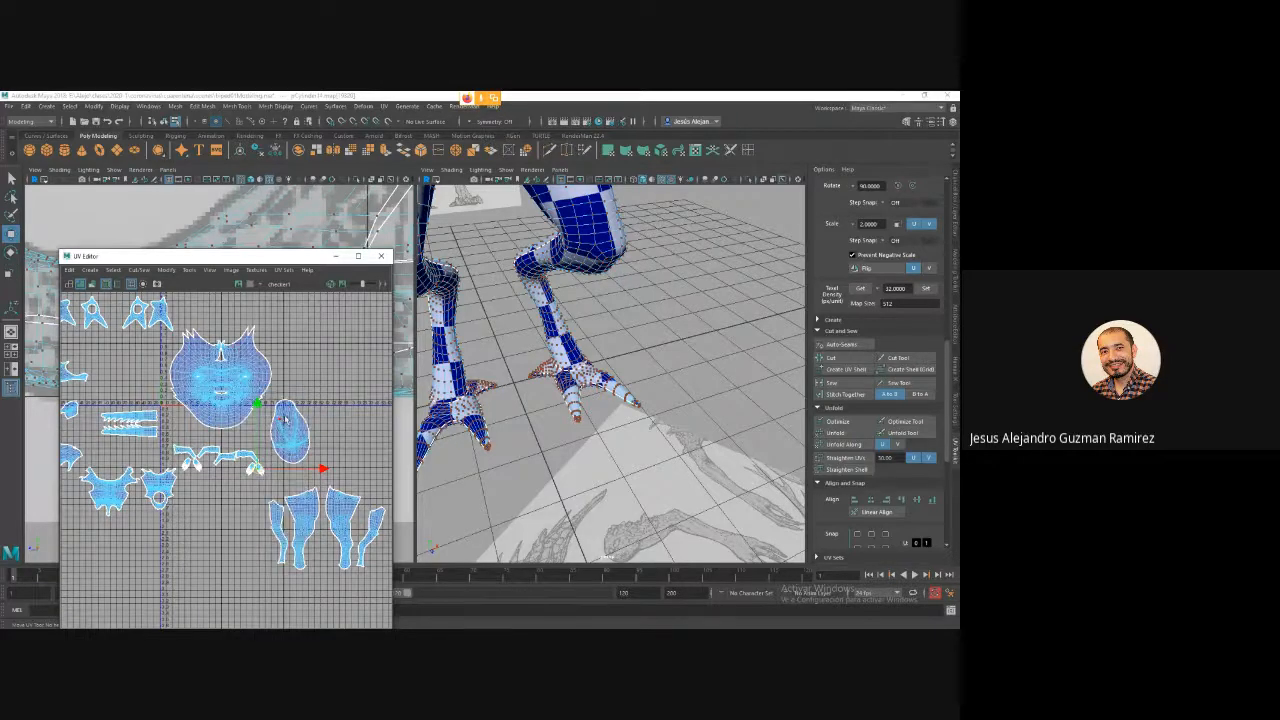
# Return to object mode, frame the whole creature in the perspective view and save the scene.
pyautogui.moveTo(557, 250); pyautogui.dragTo(557, 222, button='right')
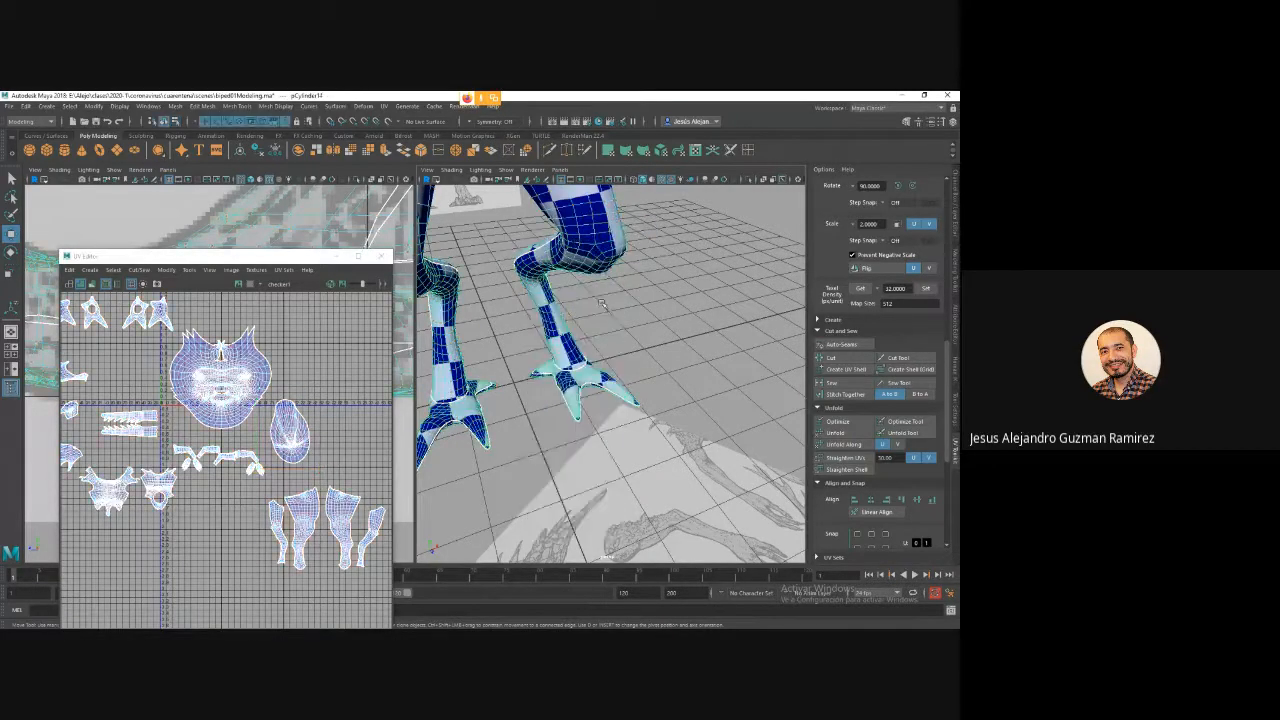
pyautogui.press('f')
pyautogui.keyDown('alt'); pyautogui.moveTo(620, 372); pyautogui.dragTo(520, 440); pyautogui.keyUp('alt')
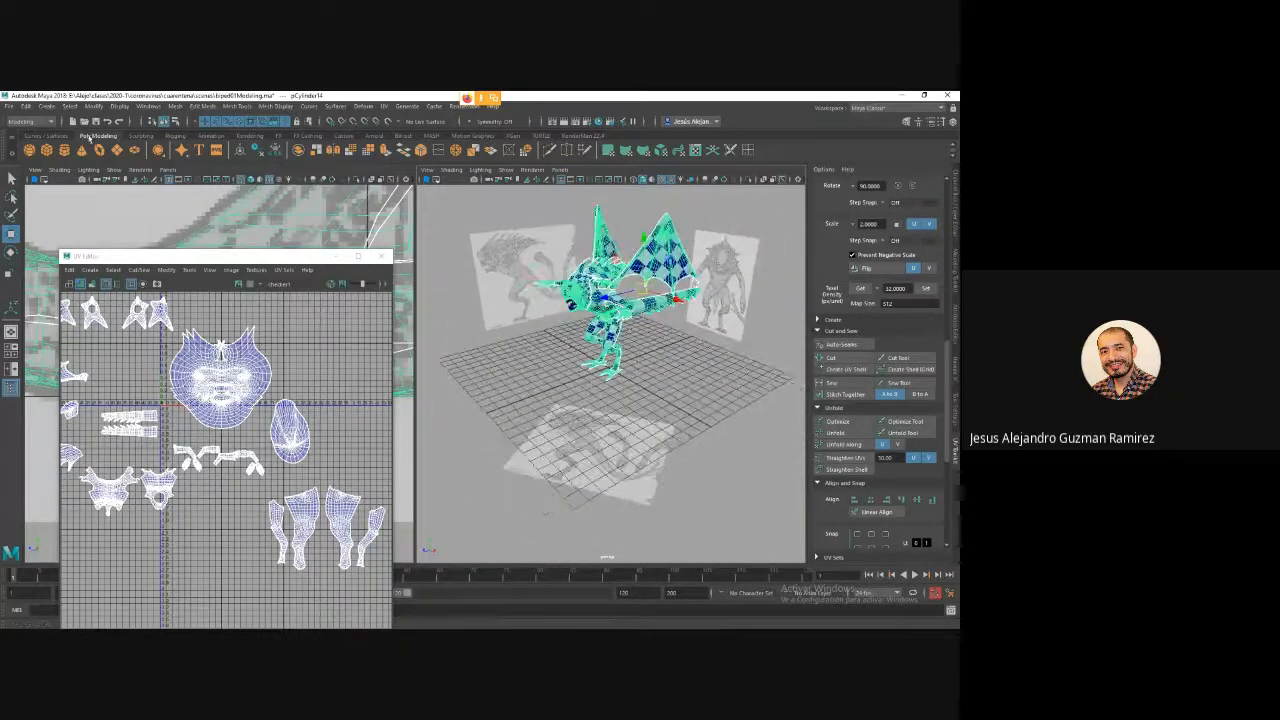
pyautogui.click(95, 122)
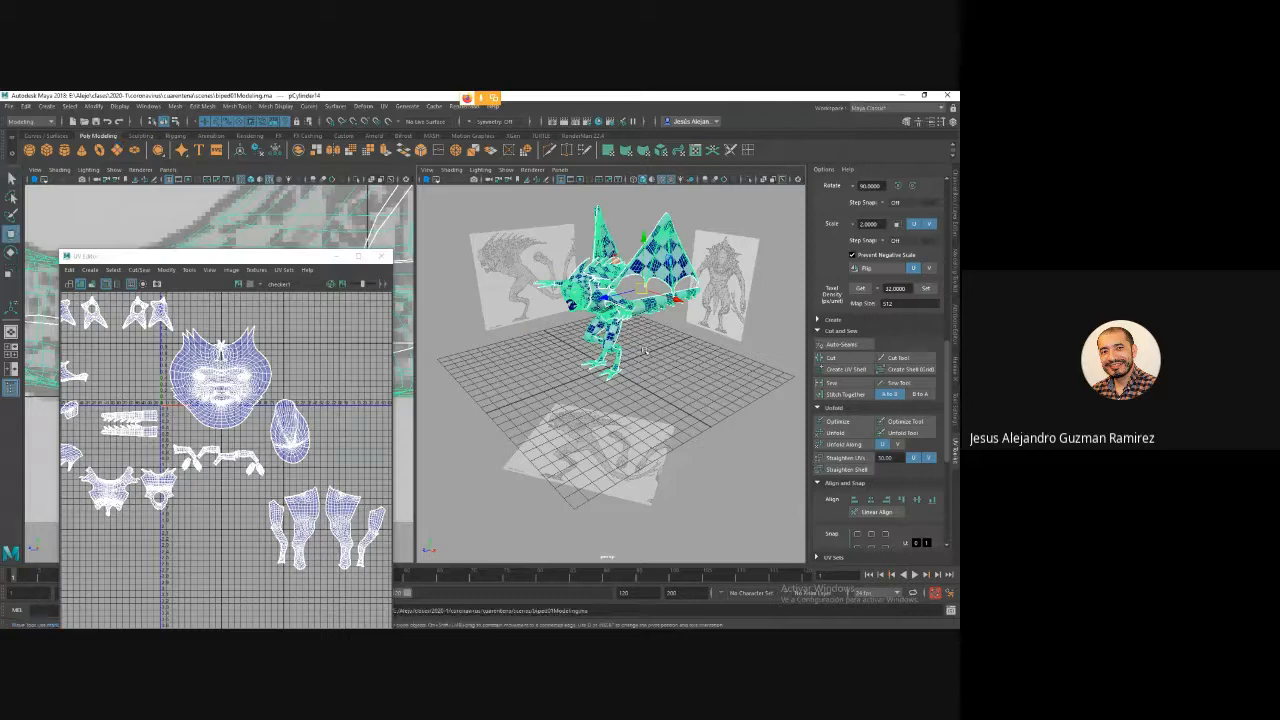
# Review the whole creature together with its complete UV layout.
pyautogui.keyDown('alt'); pyautogui.moveTo(570, 357); pyautogui.dragTo(600, 360); pyautogui.keyUp('alt')
pyautogui.scroll(5, 258, 445)
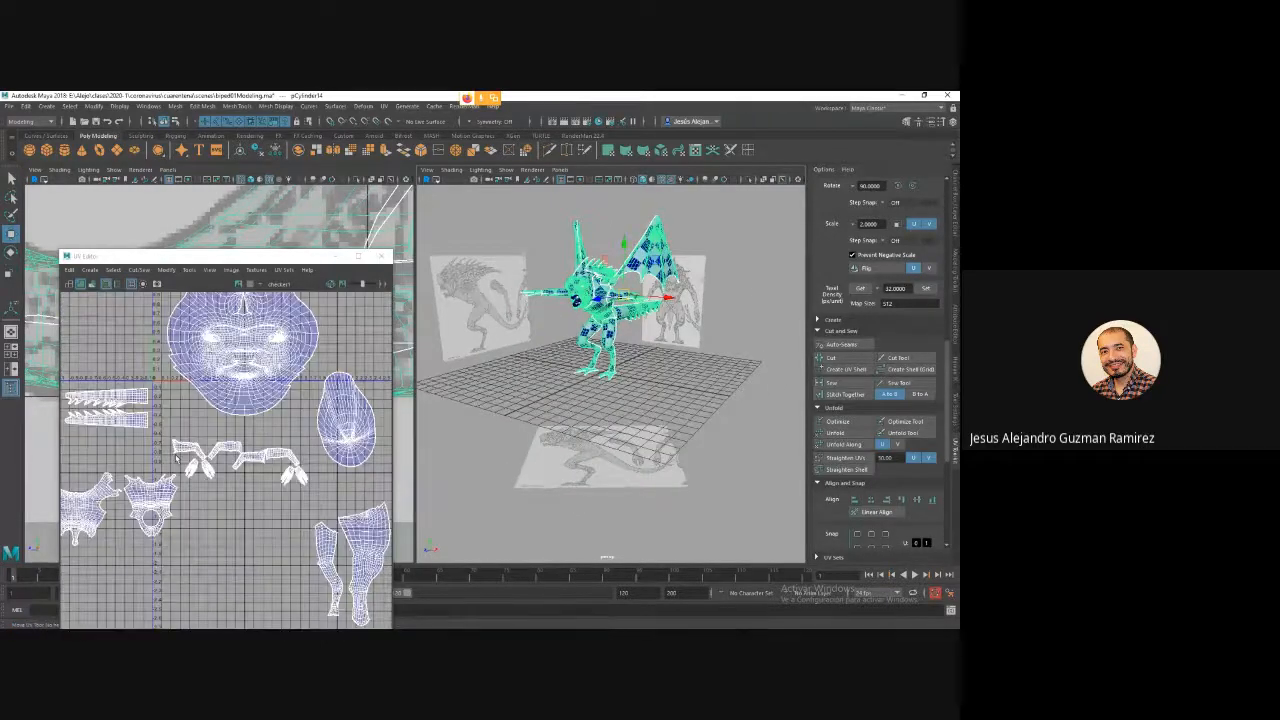
pyautogui.scroll(-3, 258, 445)
pyautogui.scroll(-6, 190, 466)
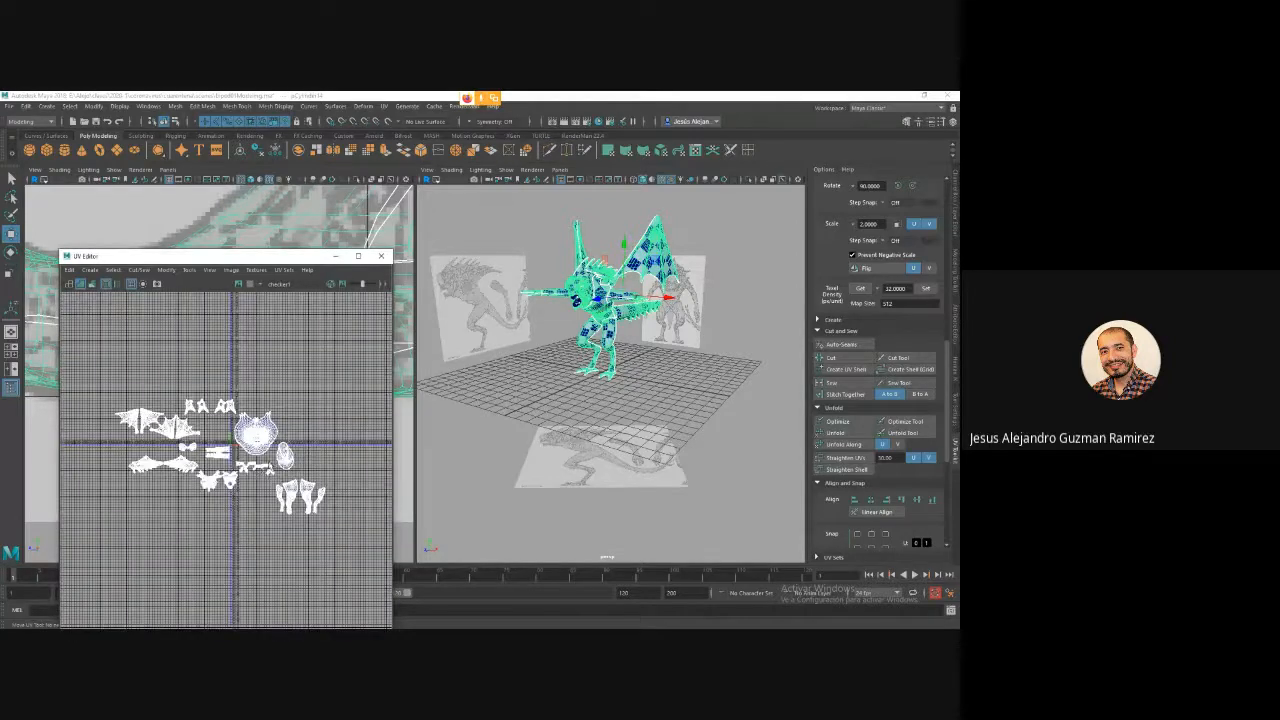
# Switch to UV selection in the UV layout and select all of the creature's UVs.
pyautogui.scroll(2, 256, 462)
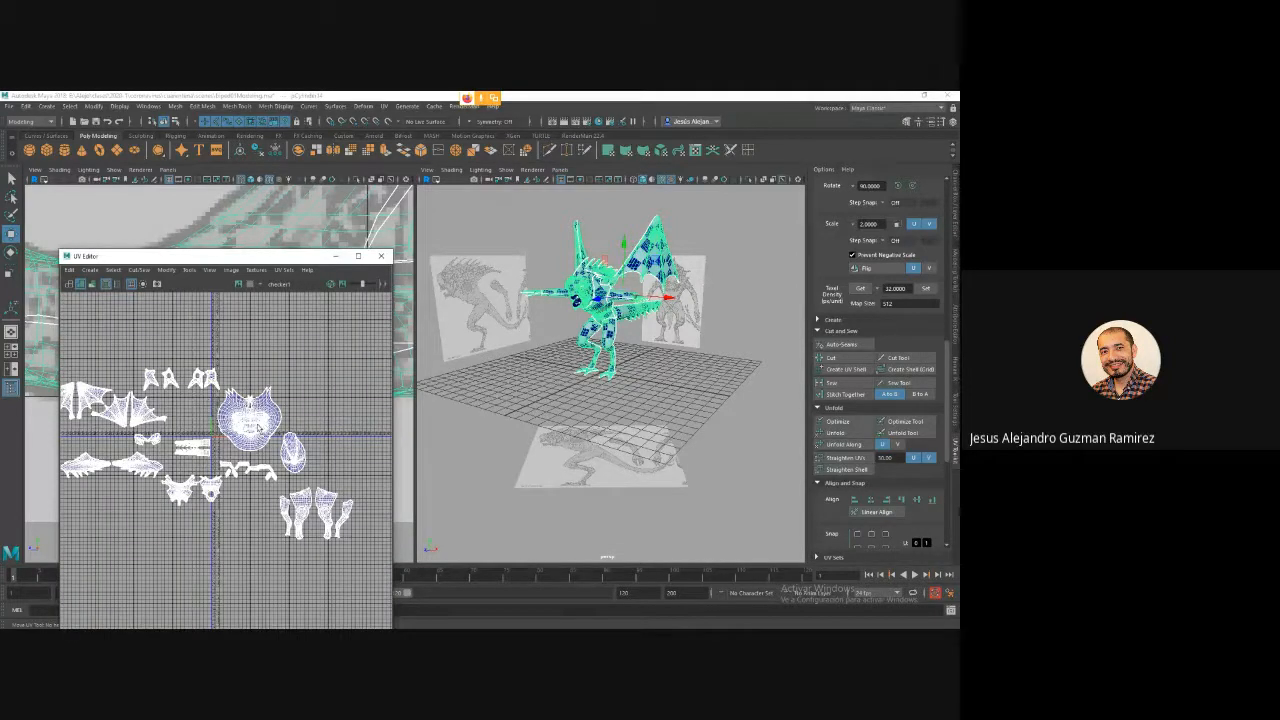
pyautogui.scroll(-4, 258, 427)
pyautogui.scroll(3, 258, 427)
pyautogui.scroll(2, 226, 460)
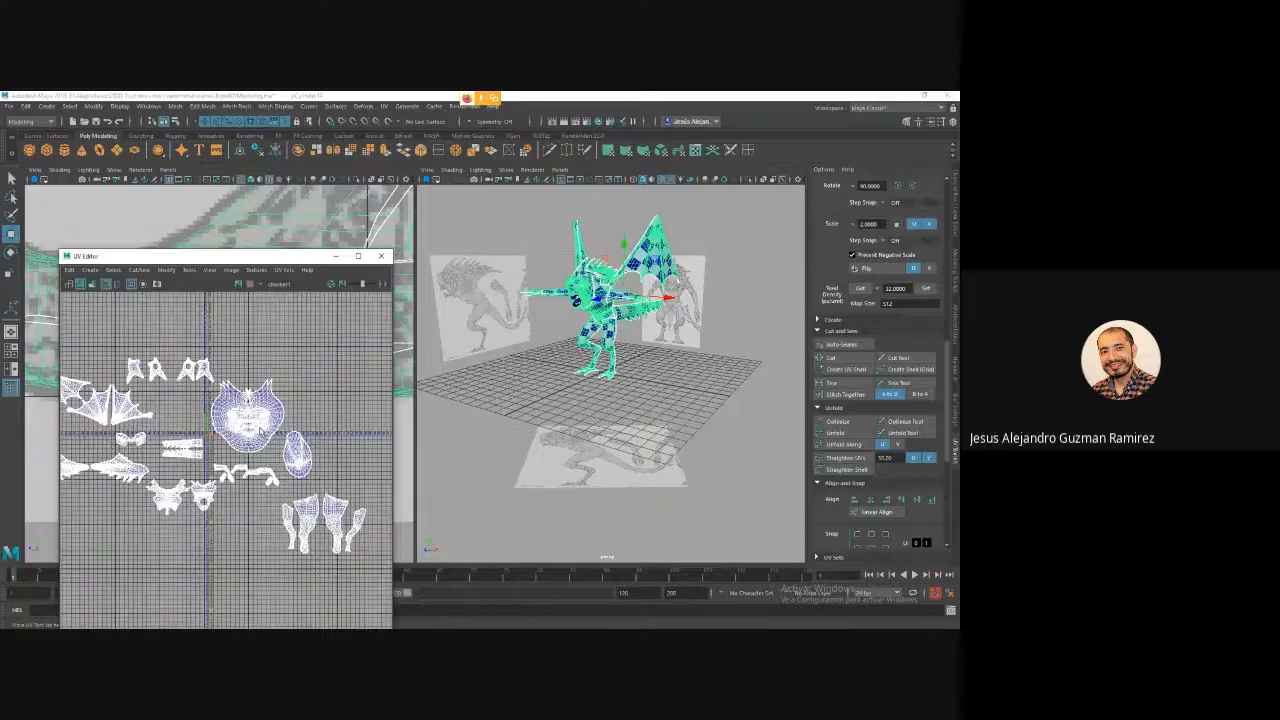
pyautogui.scroll(-3, 226, 460)
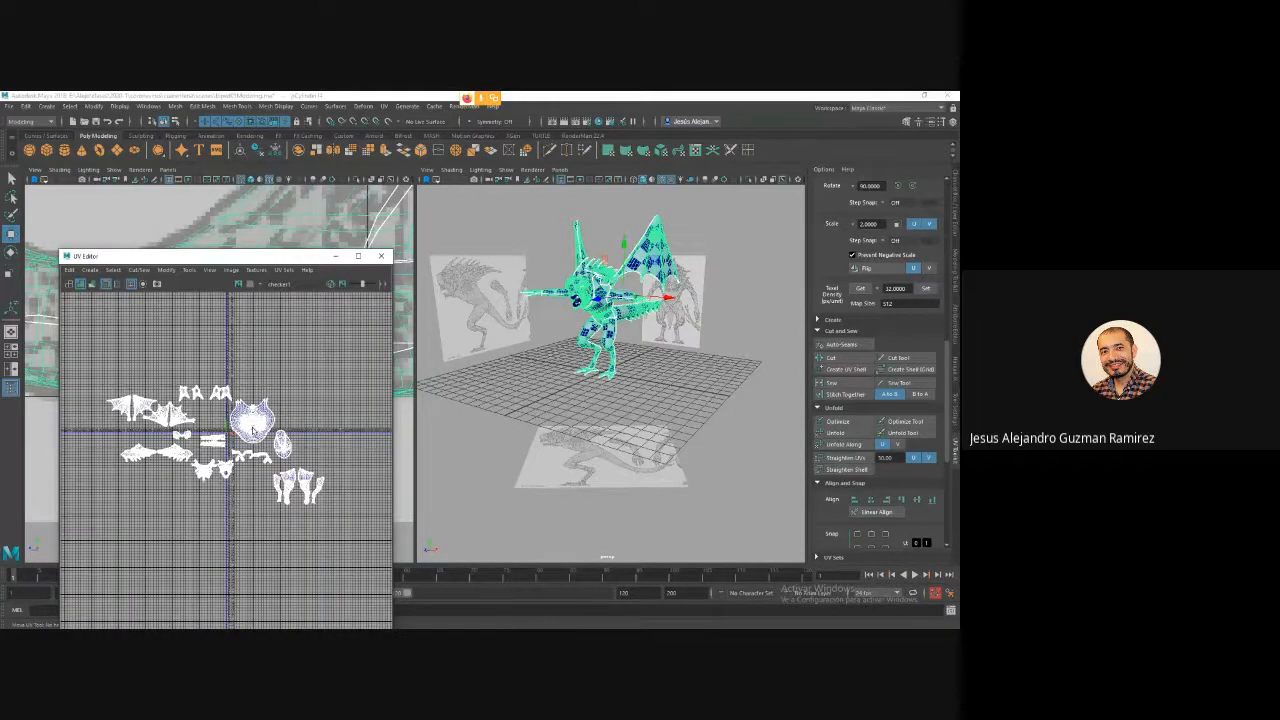
pyautogui.moveTo(257, 430); pyautogui.dragTo(266, 486, button='right')
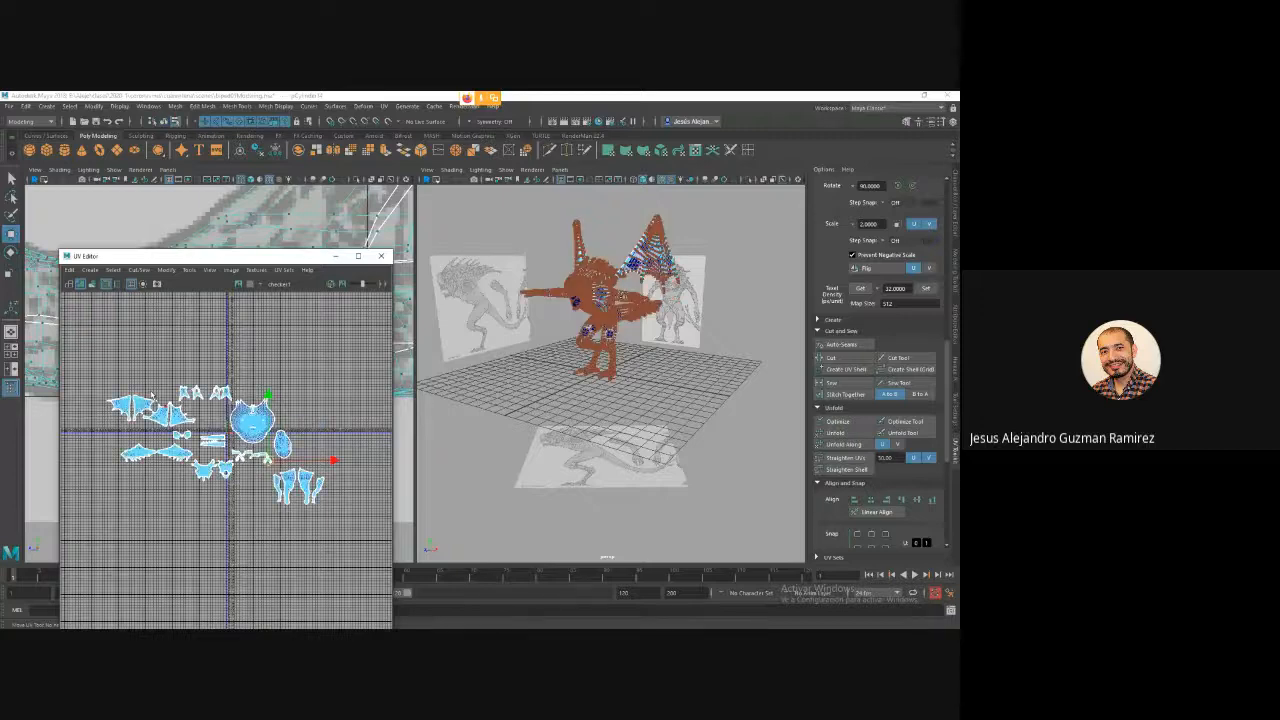
pyautogui.hotkey('ctrl', 'F12')
pyautogui.scroll(8, 249, 421)
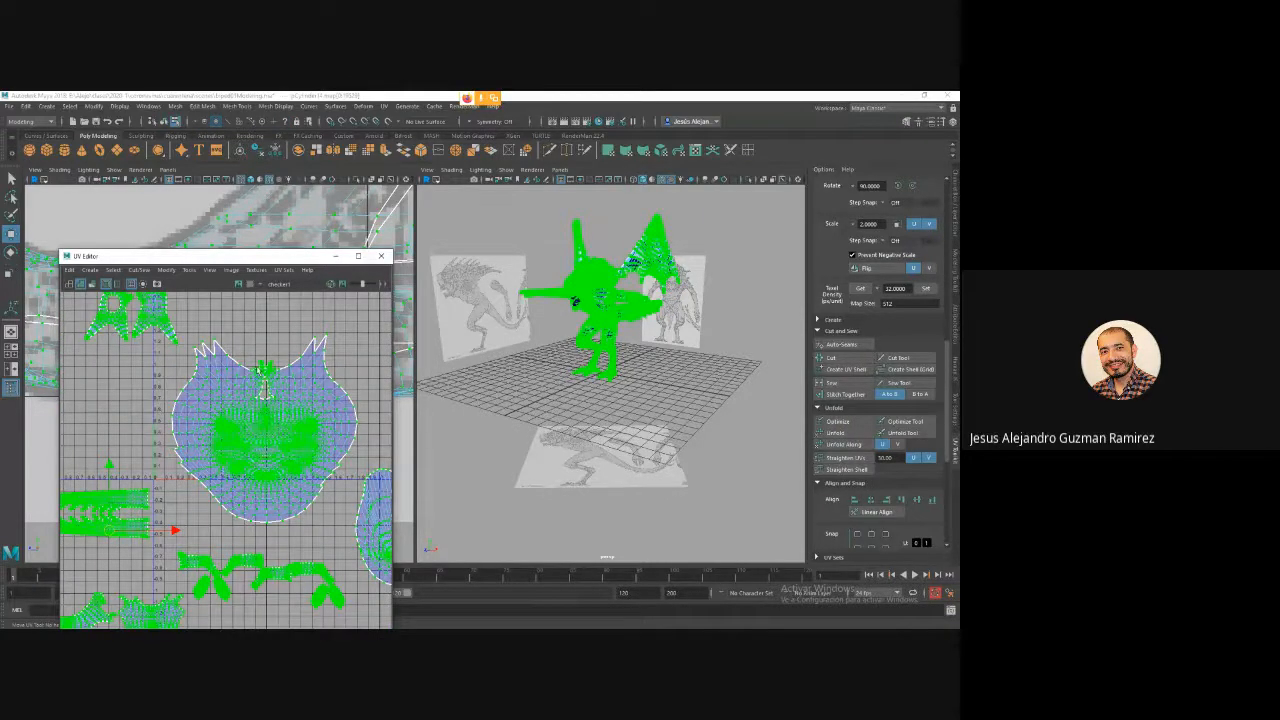
pyautogui.scroll(-8, 294, 432)
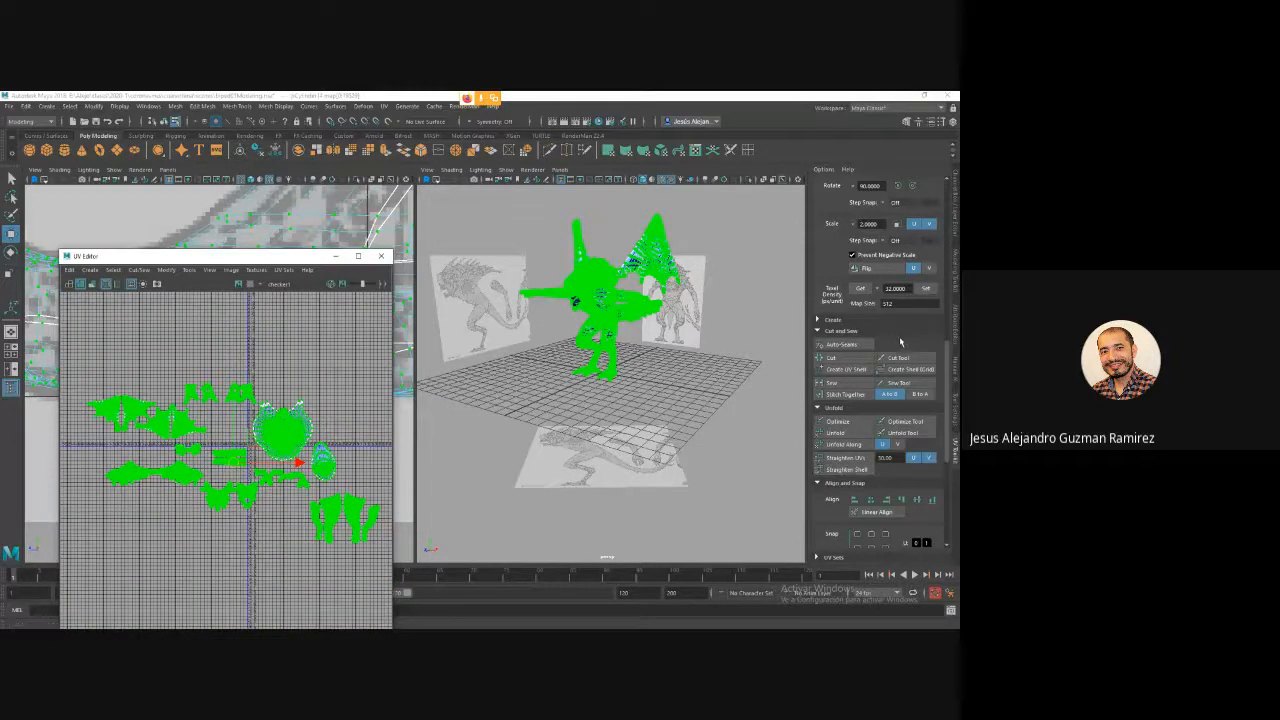
# Run the automatic Layout on all of the creature's selected UV shells.
pyautogui.scroll(-8, 899, 336)
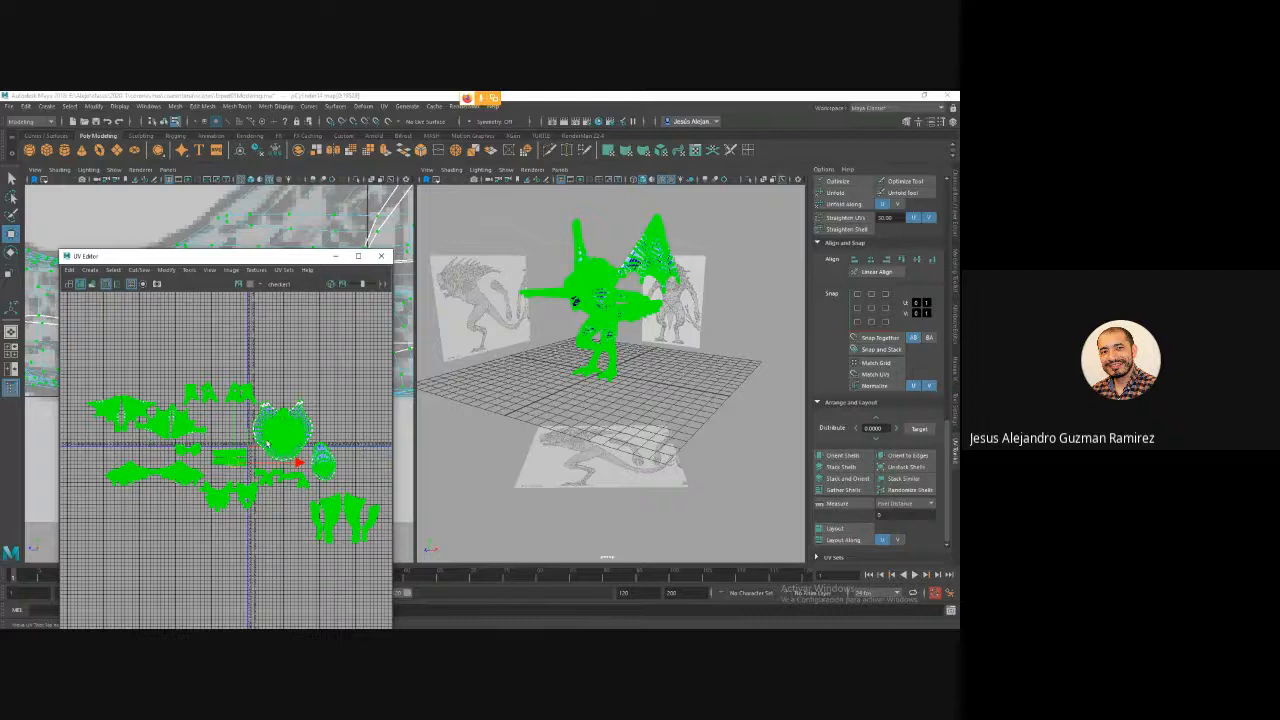
pyautogui.moveTo(282, 441); pyautogui.dragTo(299, 436, button='right')
pyautogui.click(834, 528)
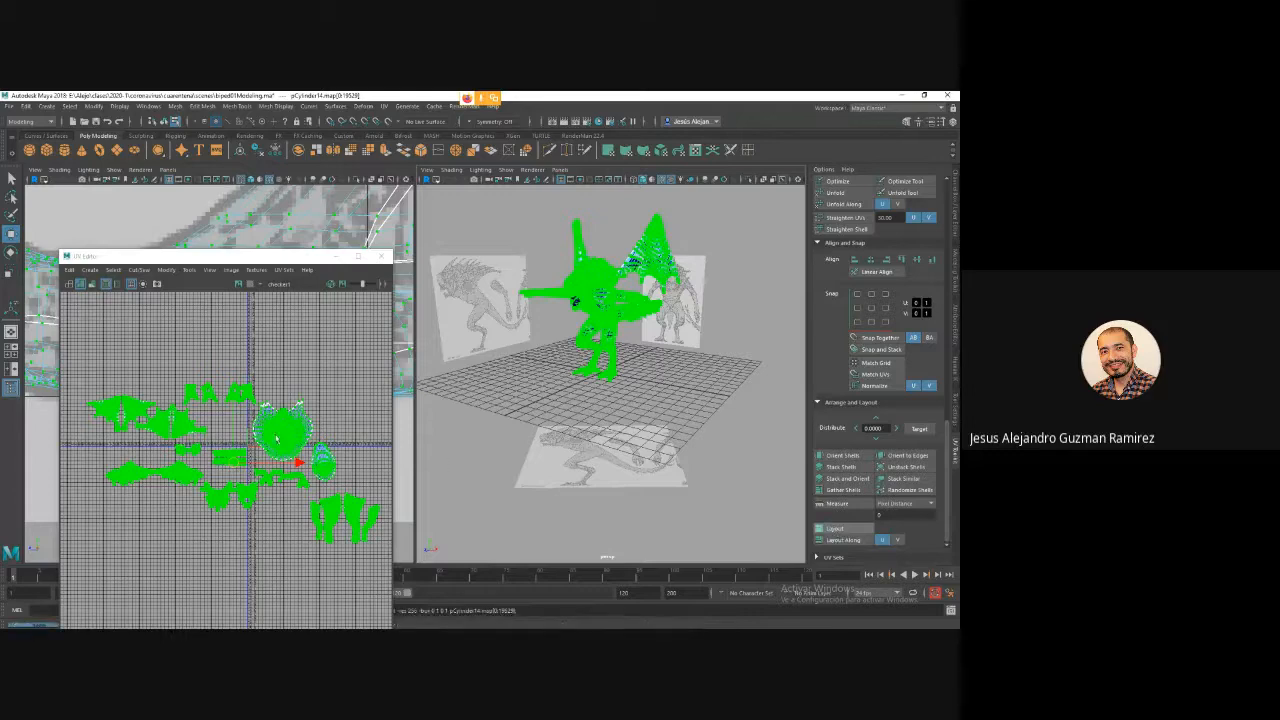
pyautogui.scroll(5, 277, 424)
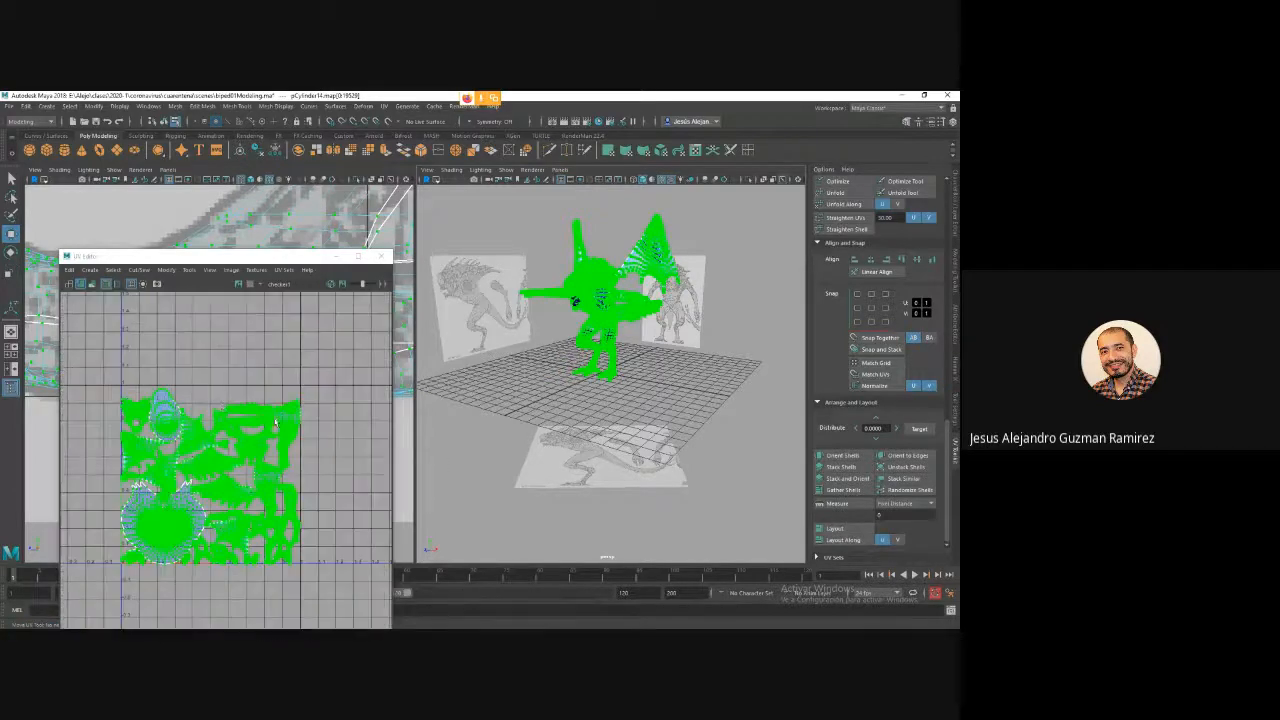
# Examine how the packed shells fill the 0–1 UV tile and the gaps between neighbouring shells.
pyautogui.click(213, 391)
pyautogui.scroll(4, 213, 391)
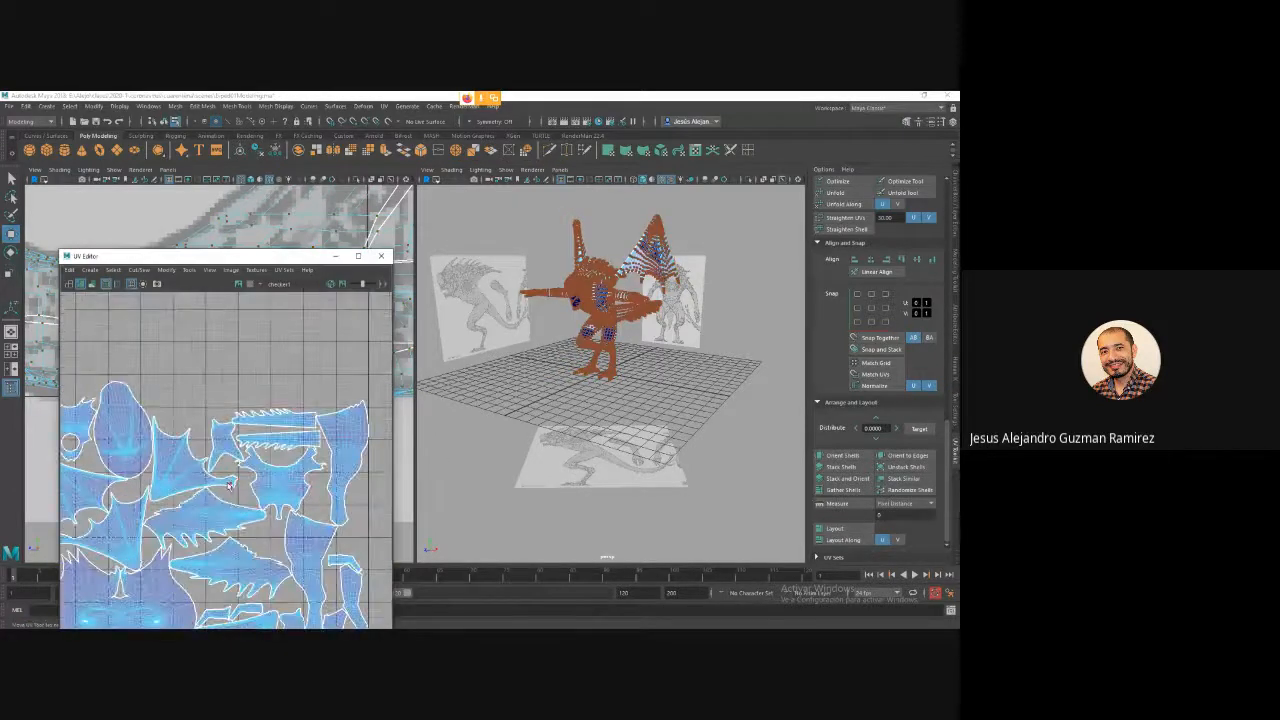
pyautogui.keyDown('alt'); pyautogui.moveTo(230, 477); pyautogui.dragTo(248, 403, button='middle'); pyautogui.keyUp('alt')
pyautogui.scroll(-2, 257, 411)
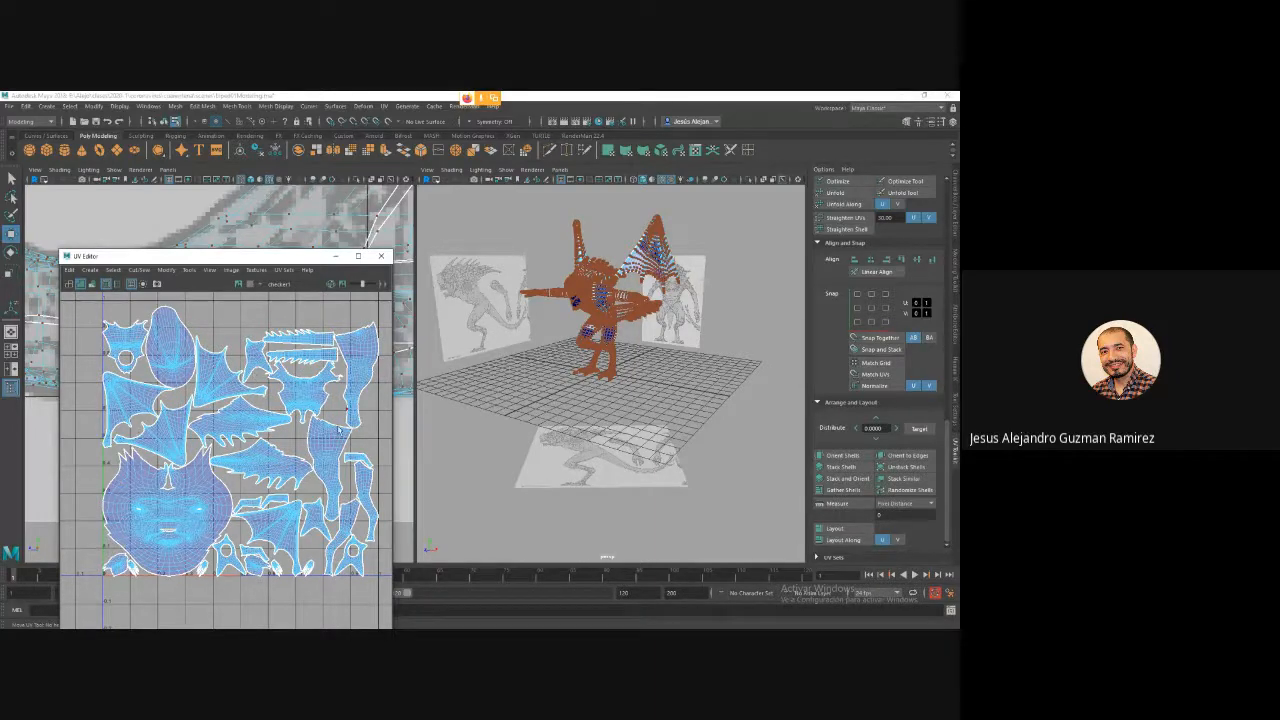
pyautogui.scroll(-3, 330, 450)
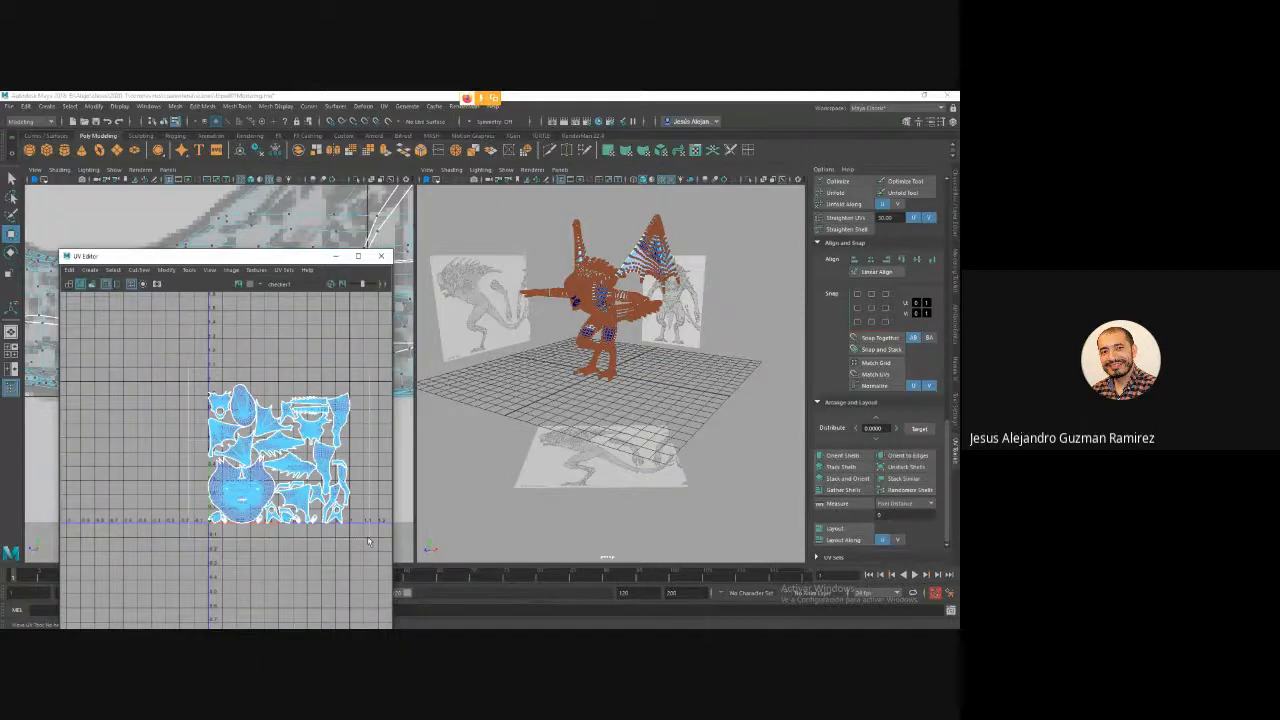
pyautogui.moveTo(368, 541); pyautogui.dragTo(200, 378)
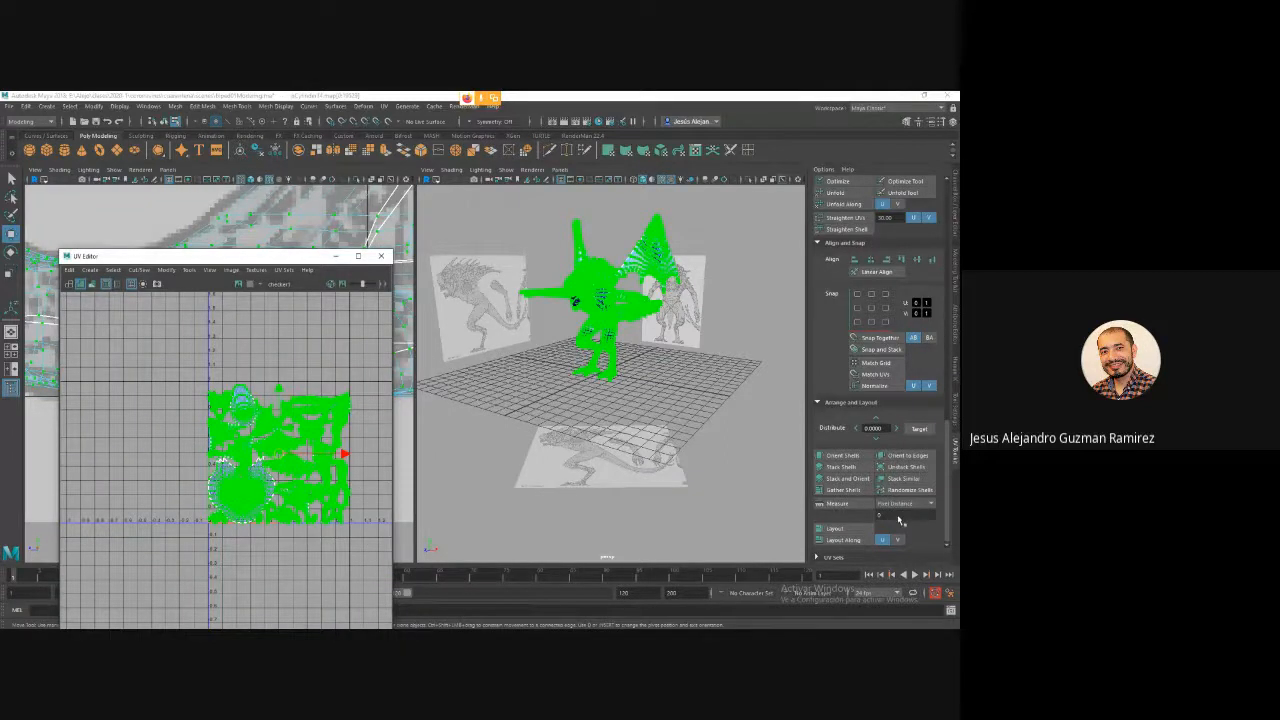
pyautogui.scroll(2, 914, 522)
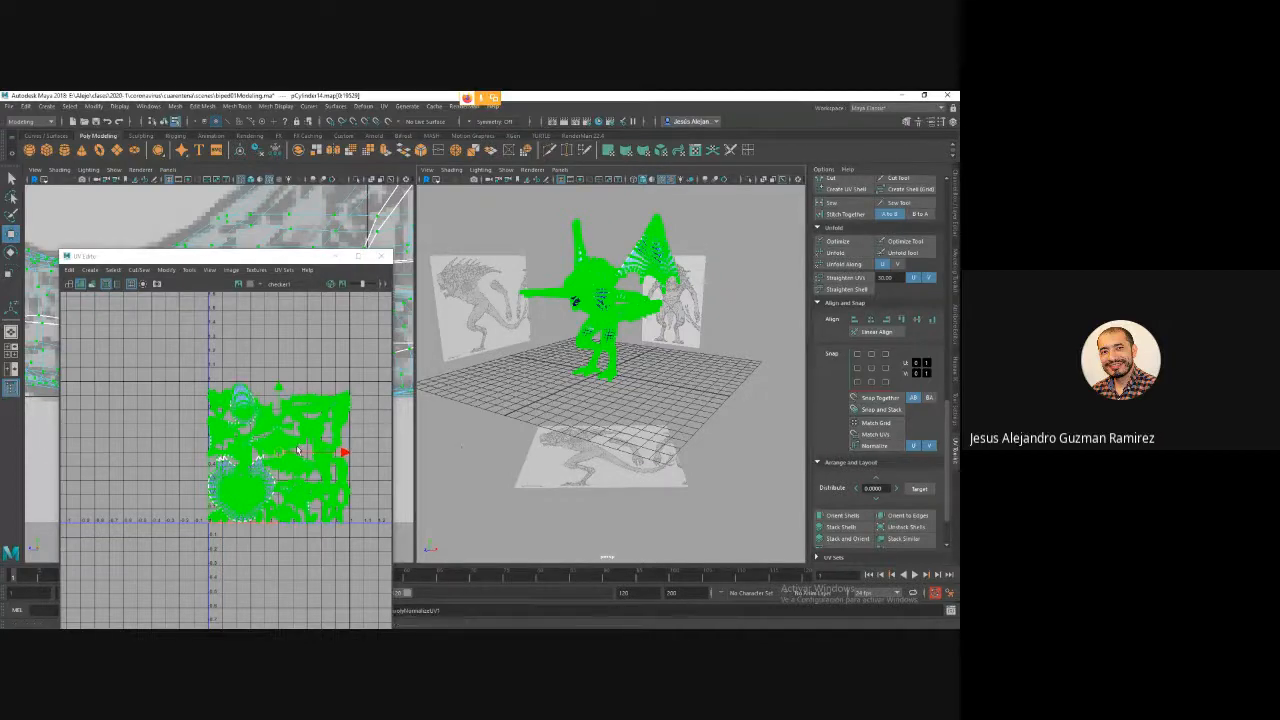
pyautogui.scroll(3, 297, 450)
pyautogui.click(184, 300)
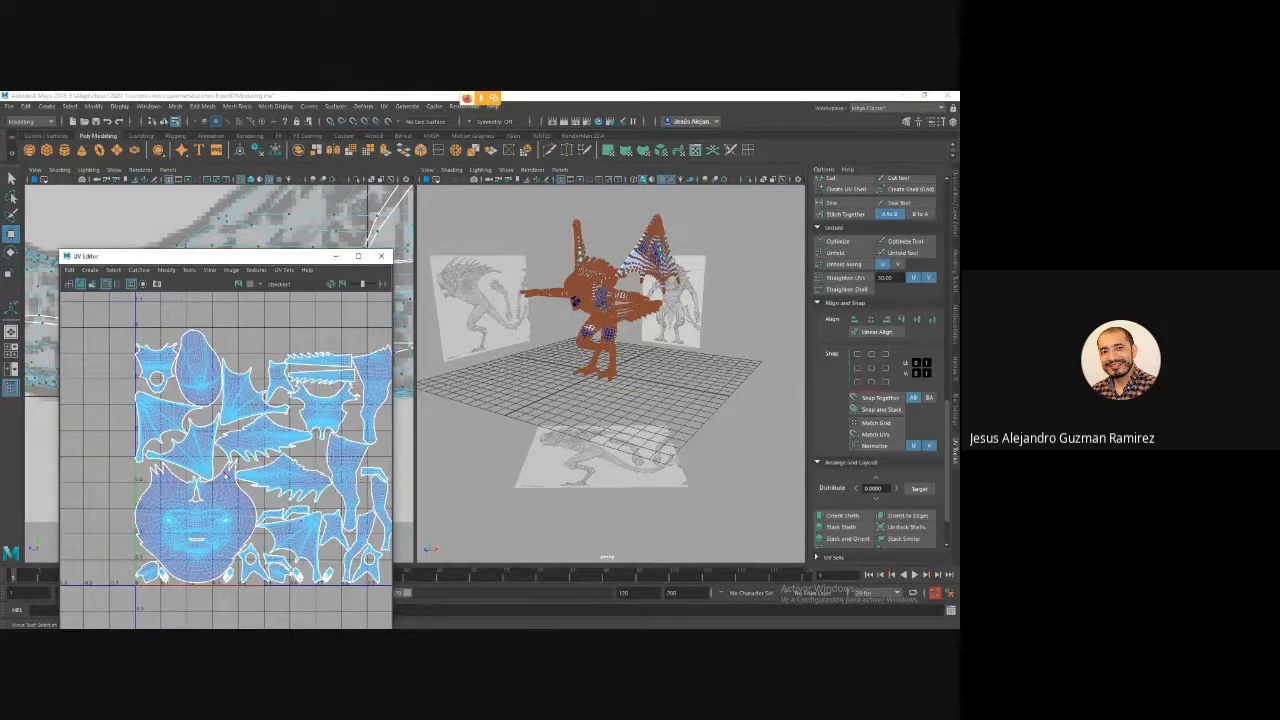
pyautogui.scroll(5, 226, 474)
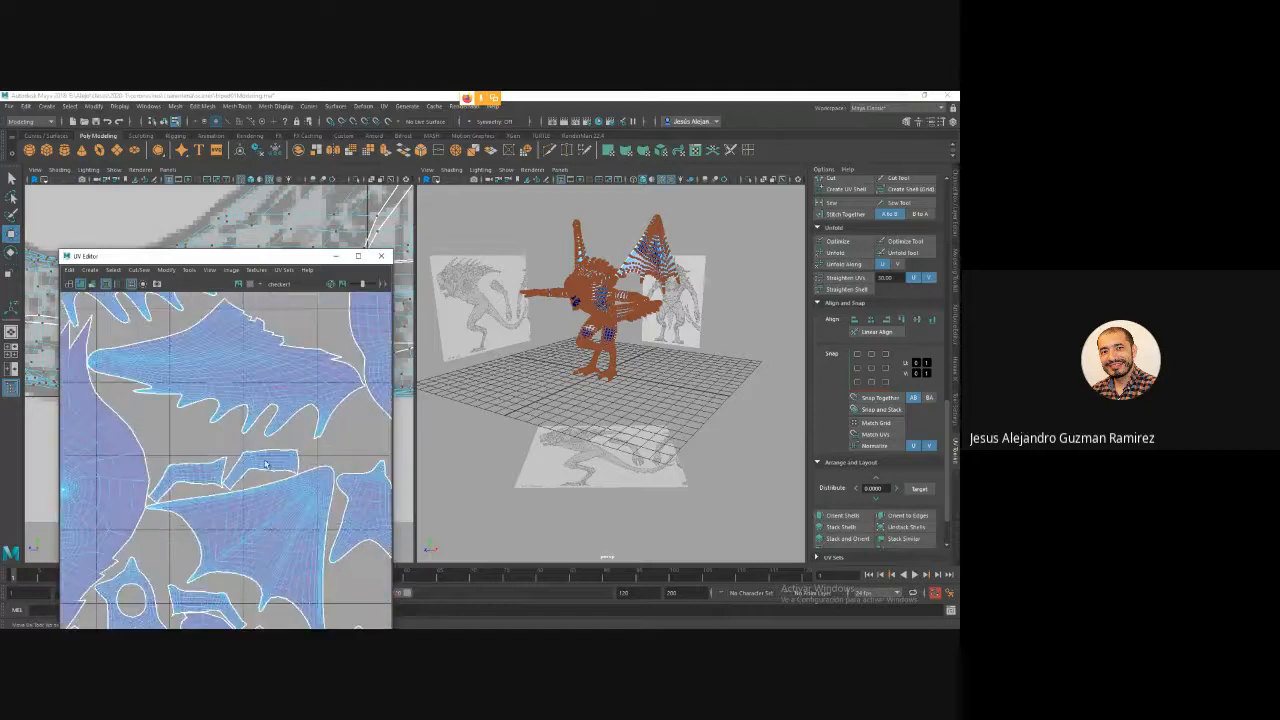
pyautogui.scroll(-5, 258, 485)
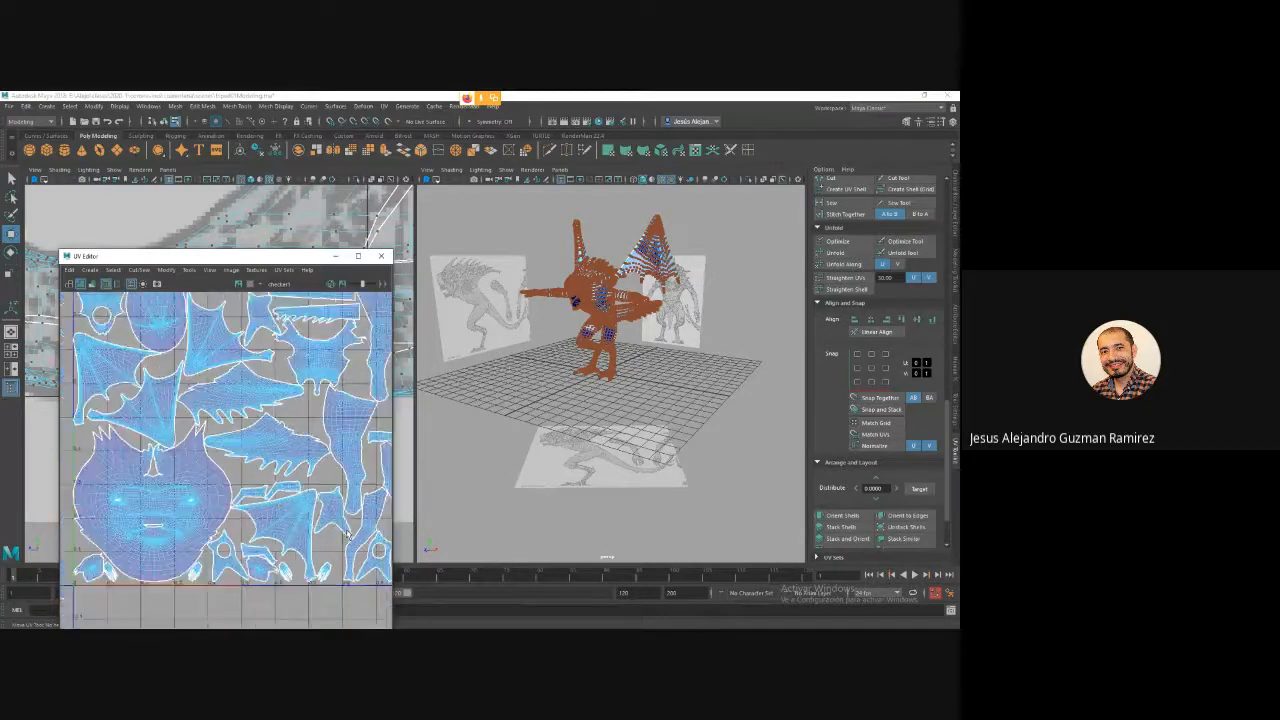
pyautogui.scroll(-2, 344, 532)
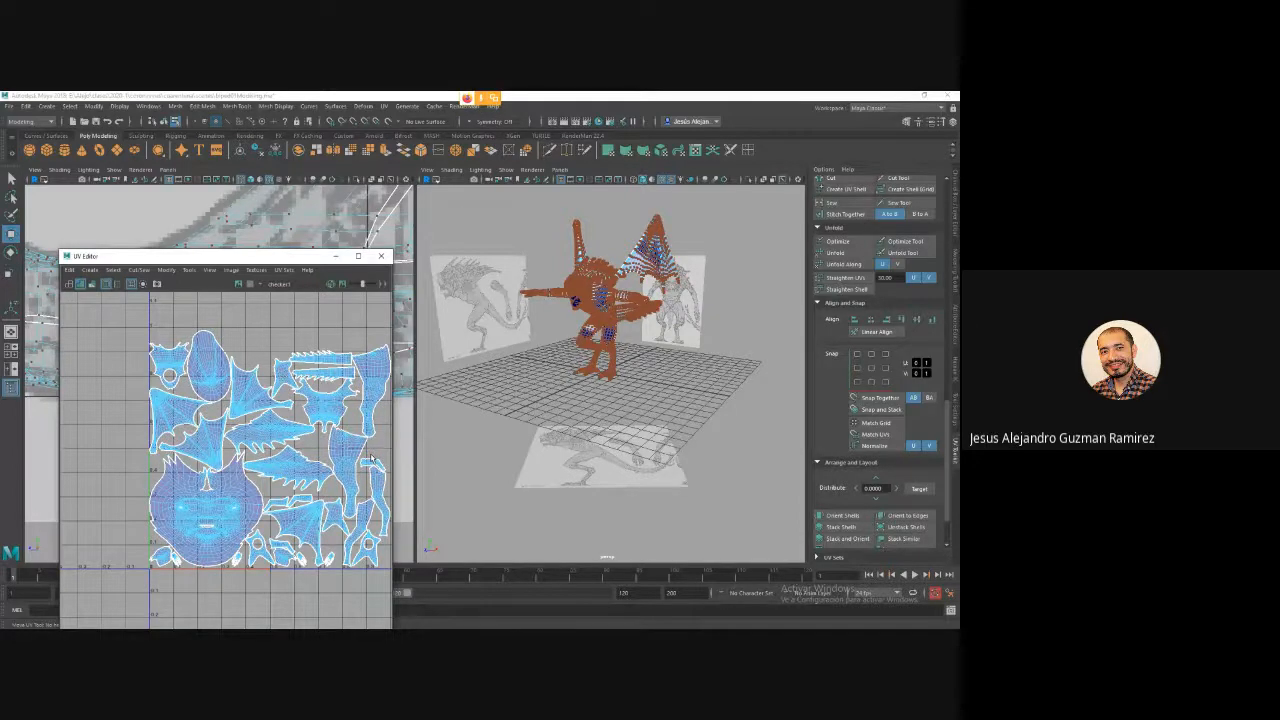
pyautogui.scroll(-3, 230, 458)
# Undo the automatic shell layout and the selection changes made on it.
pyautogui.click(230, 458)
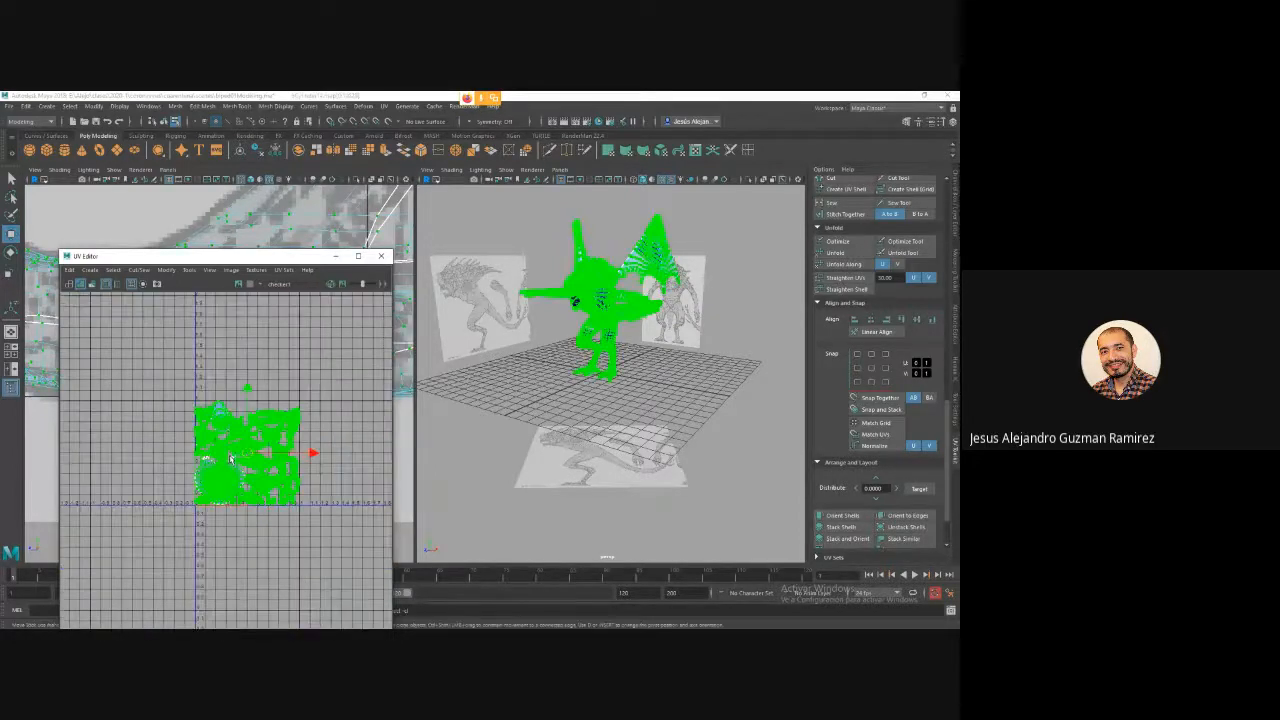
pyautogui.hotkey('ctrl', 'F11')
pyautogui.hotkey('ctrl', 'z')
pyautogui.hotkey('ctrl', 'z')
pyautogui.hotkey('ctrl', 'z')
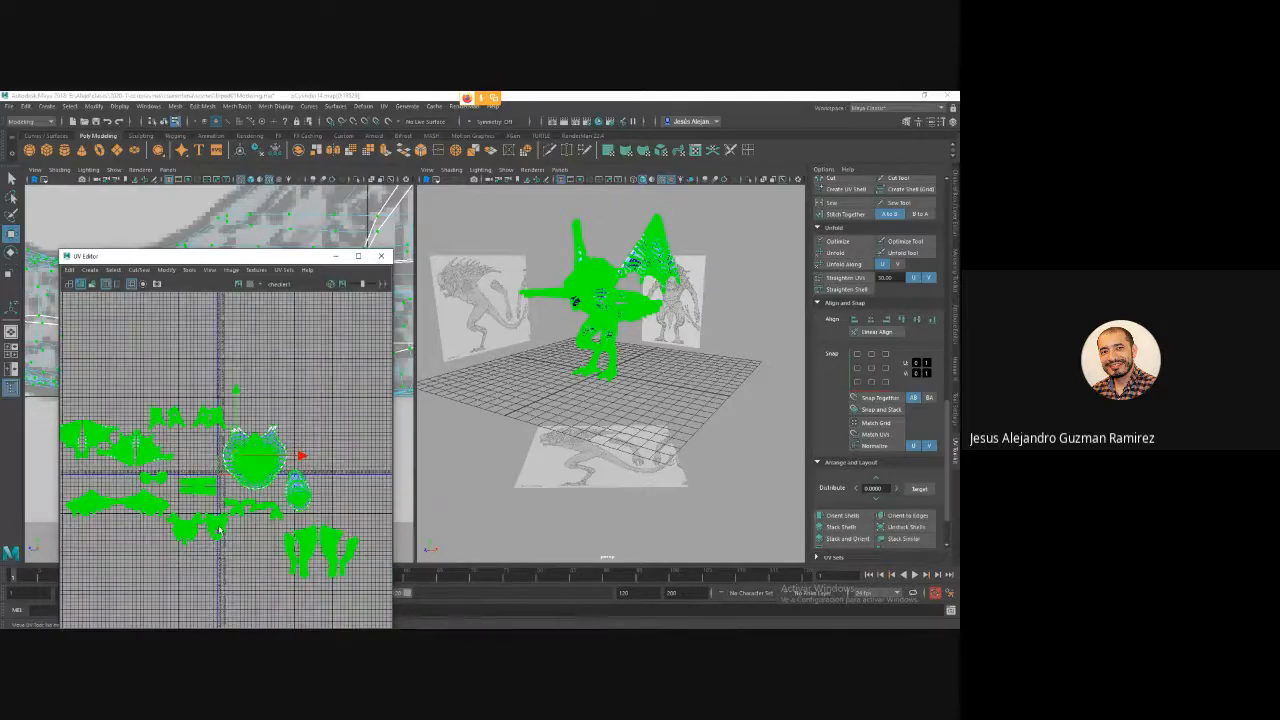
pyautogui.scroll(-2, 288, 540)
pyautogui.hotkey('ctrl', 'z')
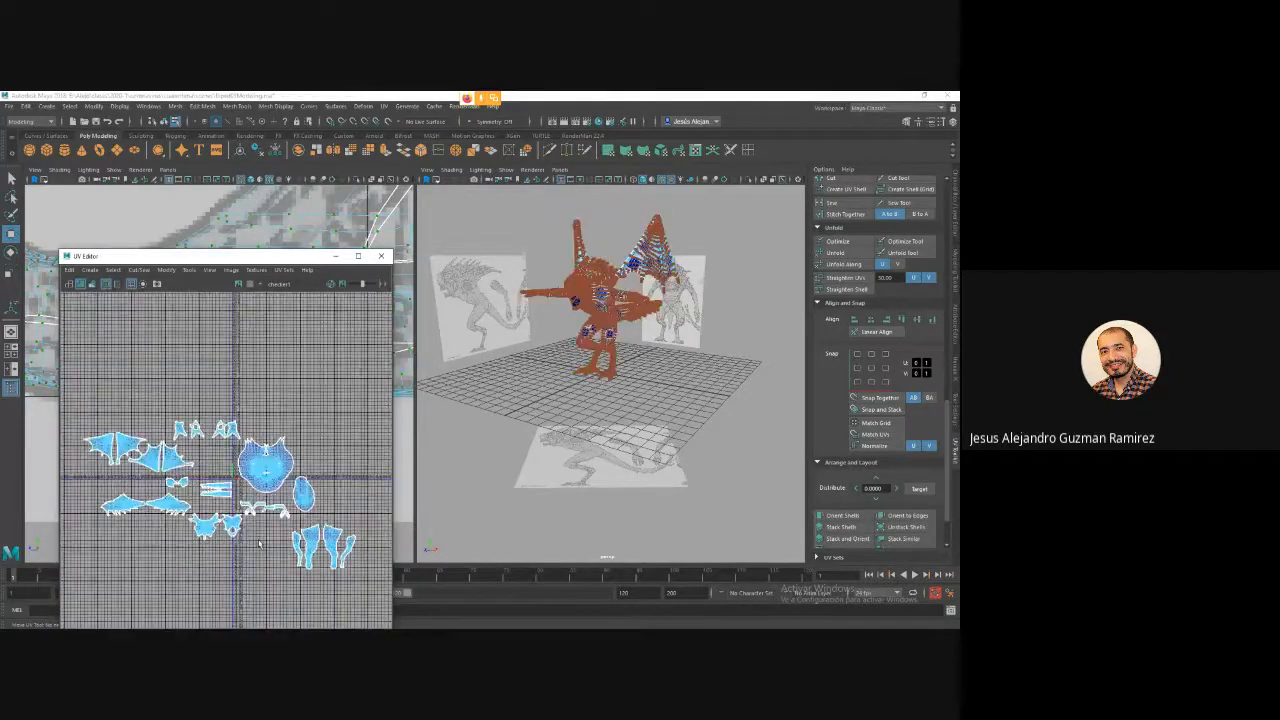
# Select the oval shell beside the head shell and scale it down uniformly.
pyautogui.scroll(2, 250, 495)
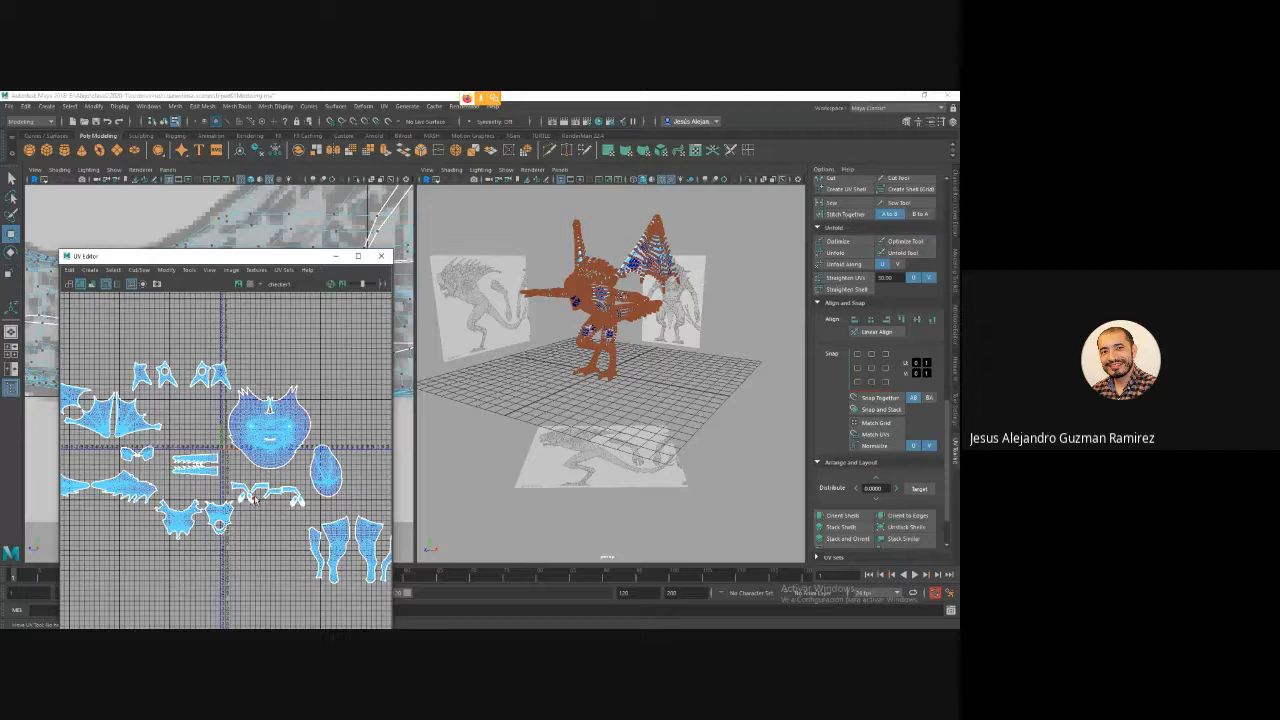
pyautogui.scroll(-1, 323, 457)
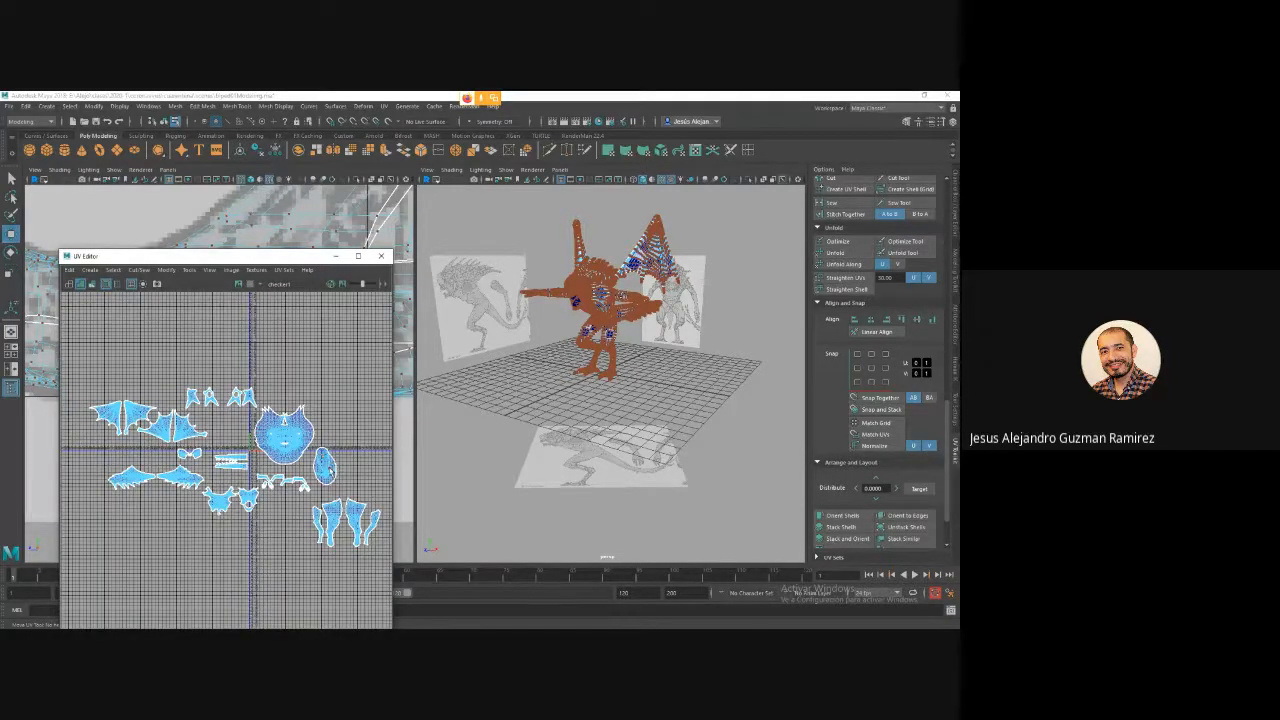
pyautogui.click(326, 466)
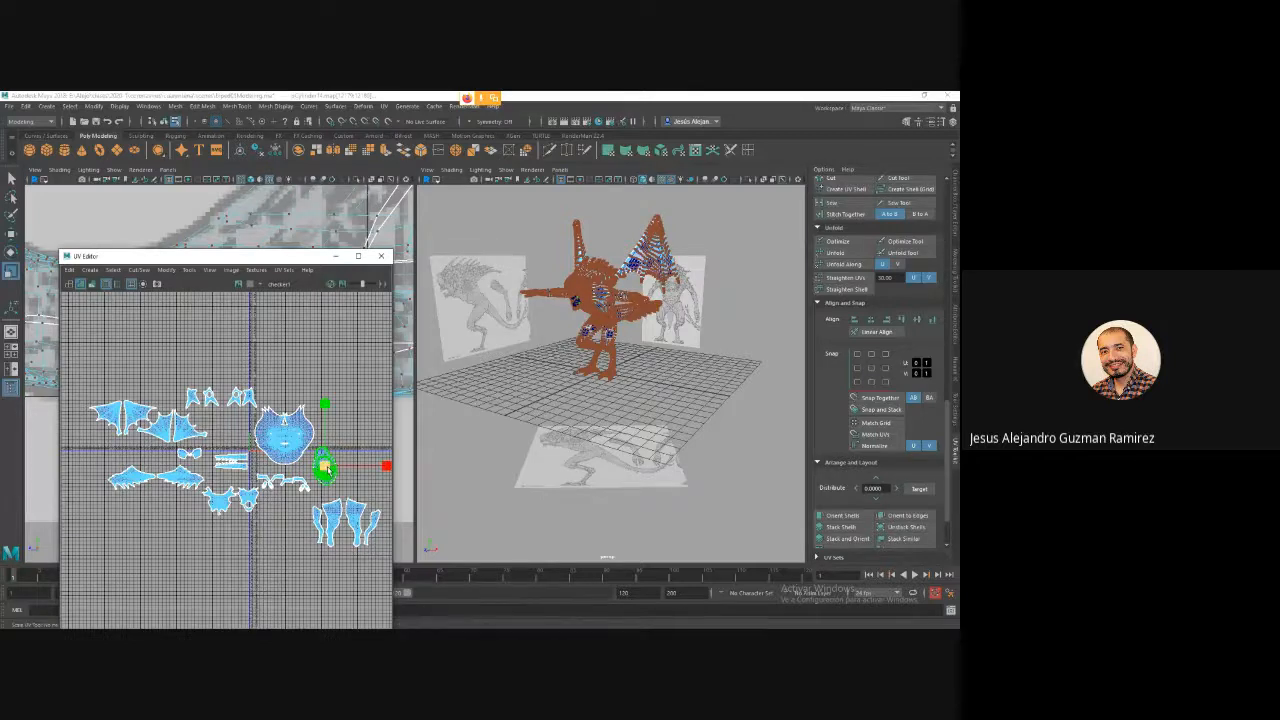
pyautogui.press('r')
pyautogui.moveTo(325, 466)
pyautogui.mouseDown()
pyautogui.moveTo(306, 474)
pyautogui.moveTo(324, 468)
pyautogui.moveTo(309, 463)
pyautogui.mouseUp()
pyautogui.press('w')
pyautogui.scroll(5, 304, 490)
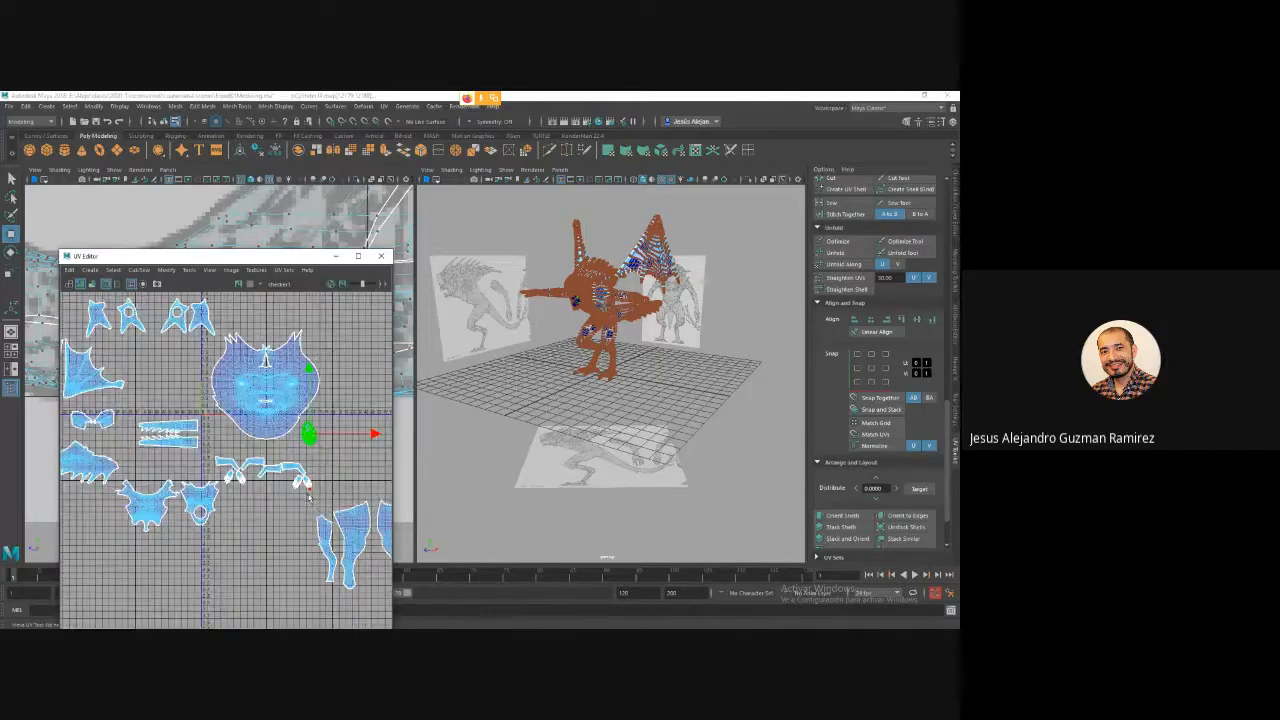
# Select both arm shells in full and move them to the empty area beside the head shell.
pyautogui.moveTo(176, 434); pyautogui.dragTo(302, 474)
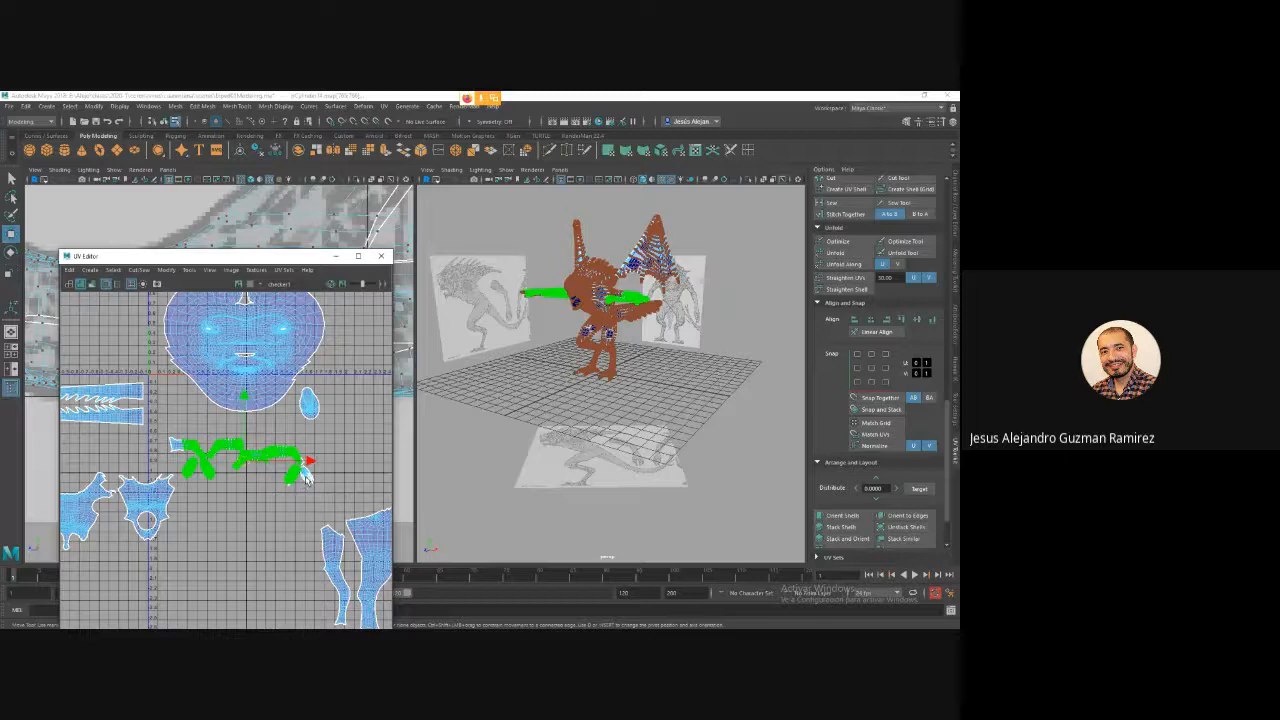
pyautogui.moveTo(306, 478); pyautogui.dragTo(324, 473, button='right')
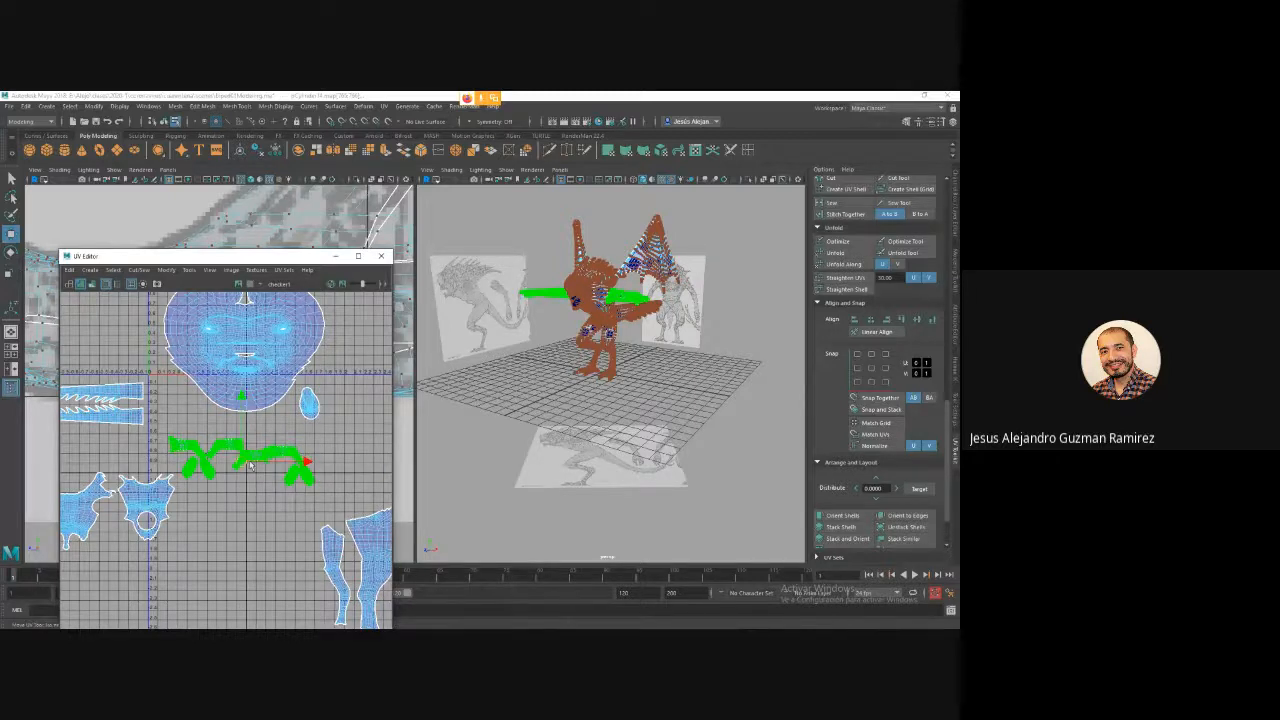
pyautogui.scroll(-4, 250, 465)
pyautogui.moveTo(248, 460); pyautogui.dragTo(343, 378)
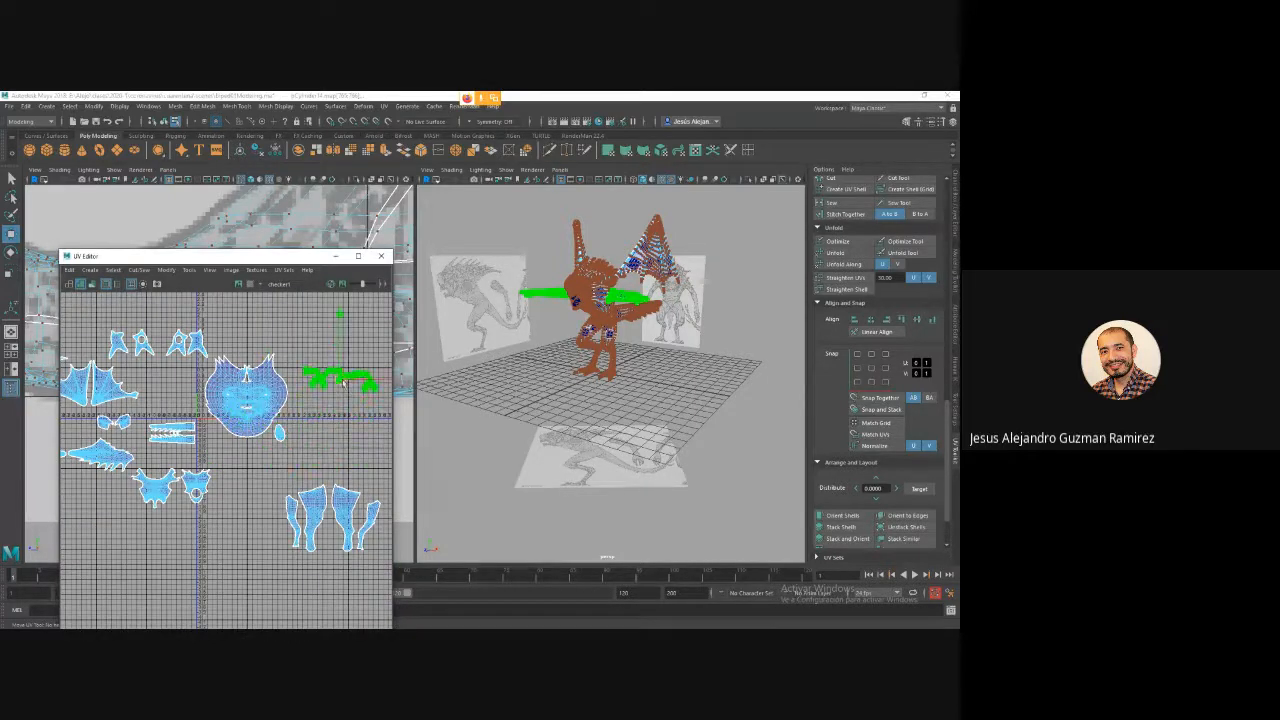
# Scale the arm shells up well beyond the head's width and move them clear of the head, above the leg shells.
pyautogui.keyDown('alt'); pyautogui.moveTo(343, 378); pyautogui.dragTo(251, 427, button='middle'); pyautogui.keyUp('alt')
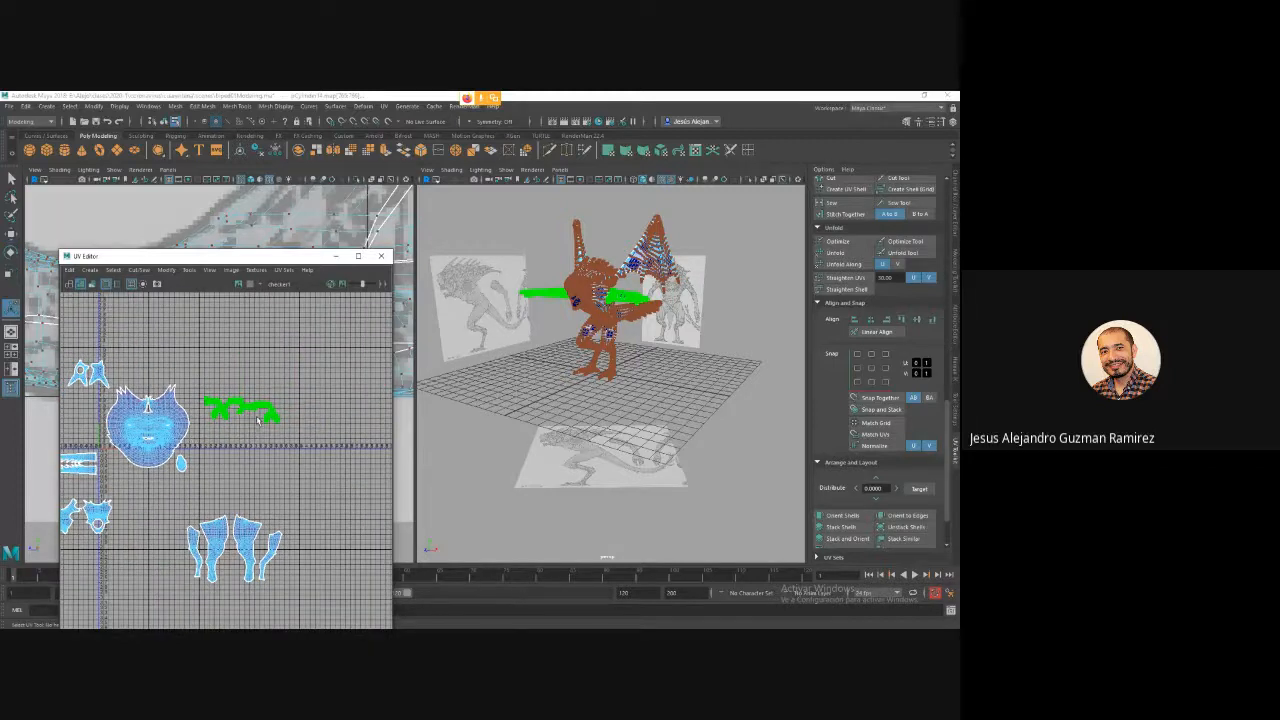
pyautogui.press('w')
pyautogui.moveTo(252, 410); pyautogui.dragTo(382, 410)
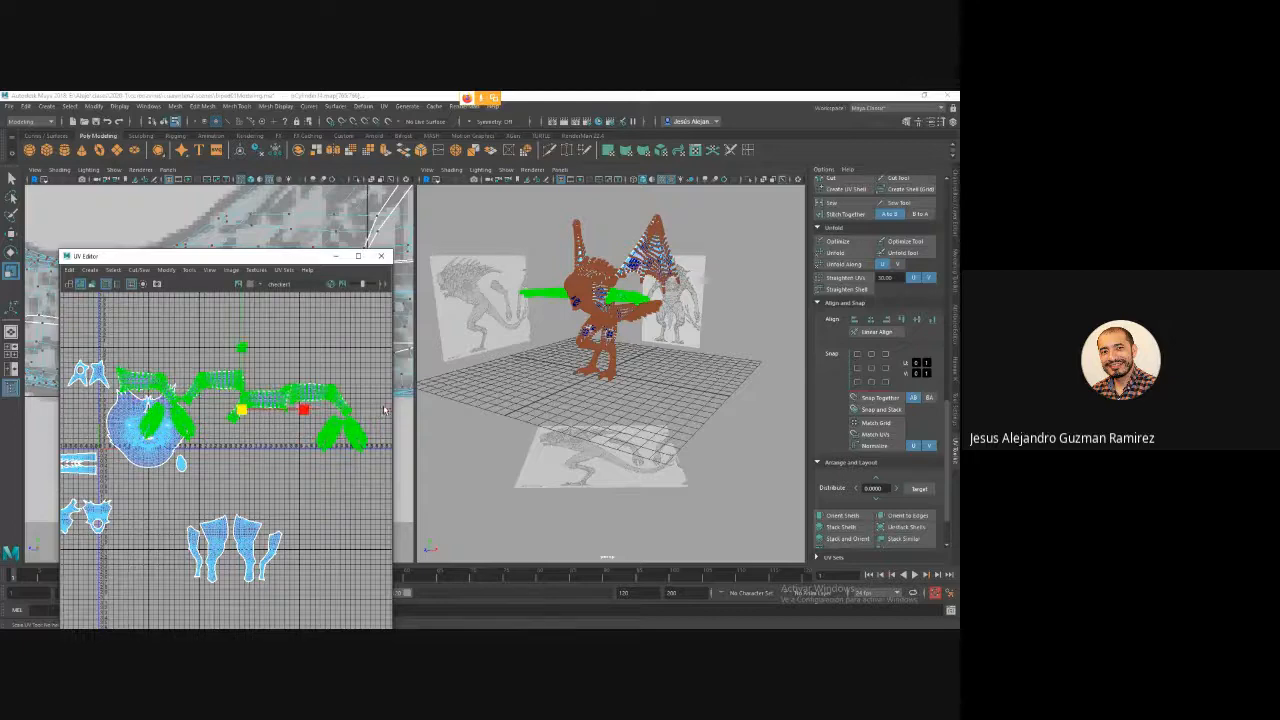
pyautogui.press('w')
pyautogui.moveTo(246, 414); pyautogui.dragTo(321, 484)
pyautogui.scroll(-3, 195, 488)
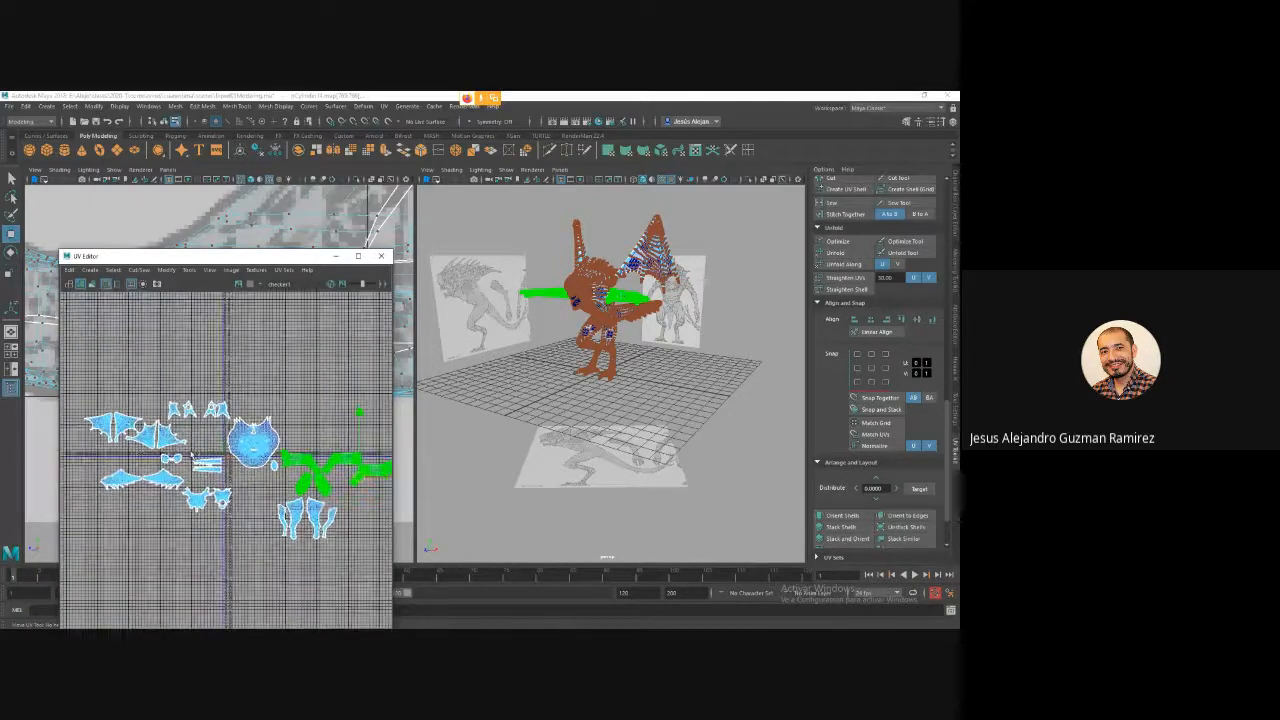
# Select the two outer foot shells, scale them down and move them above the neighbouring ring-shaped shells.
pyautogui.scroll(5, 272, 355)
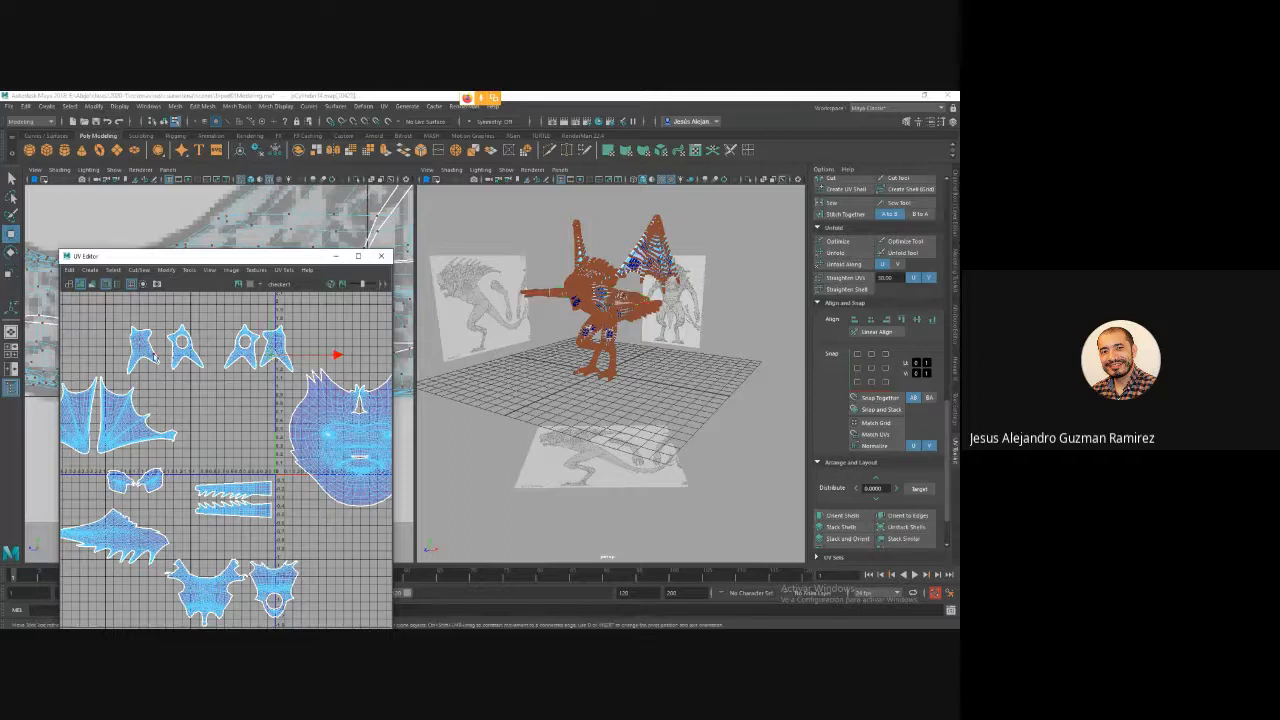
pyautogui.keyDown('shift'); pyautogui.rightClick(155, 356); pyautogui.keyUp('shift')
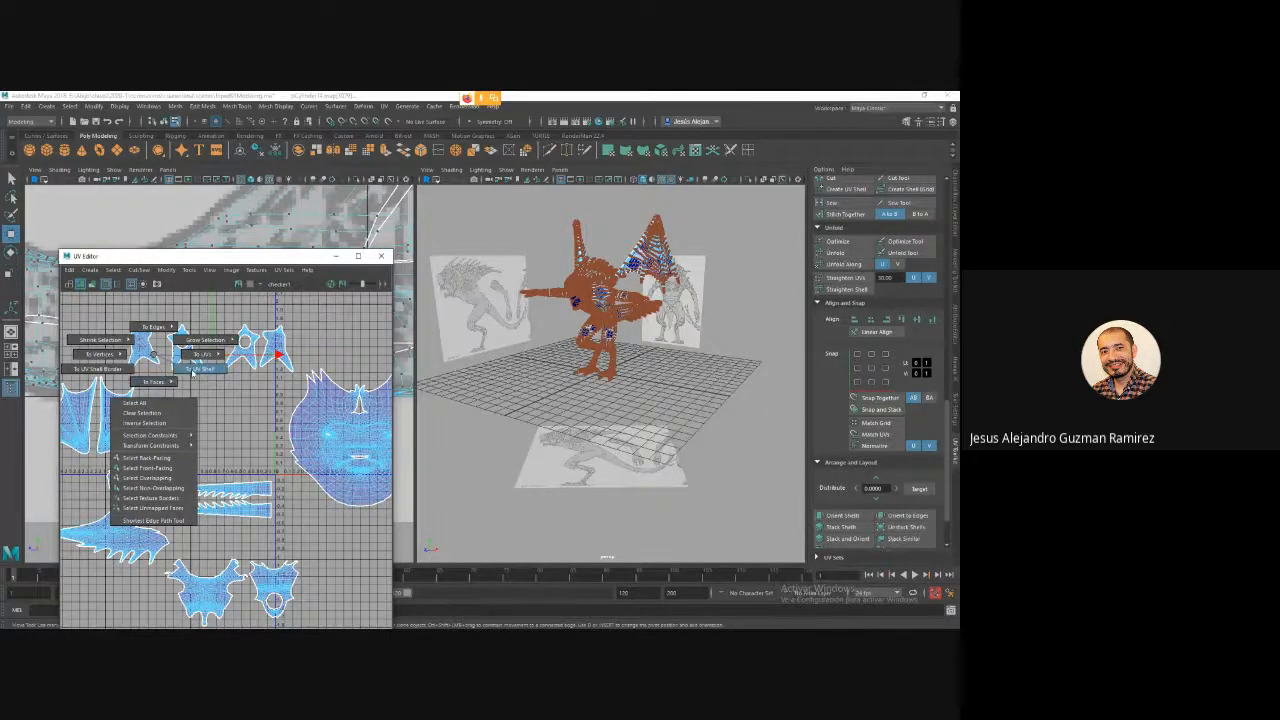
pyautogui.click(200, 369)
pyautogui.press('r')
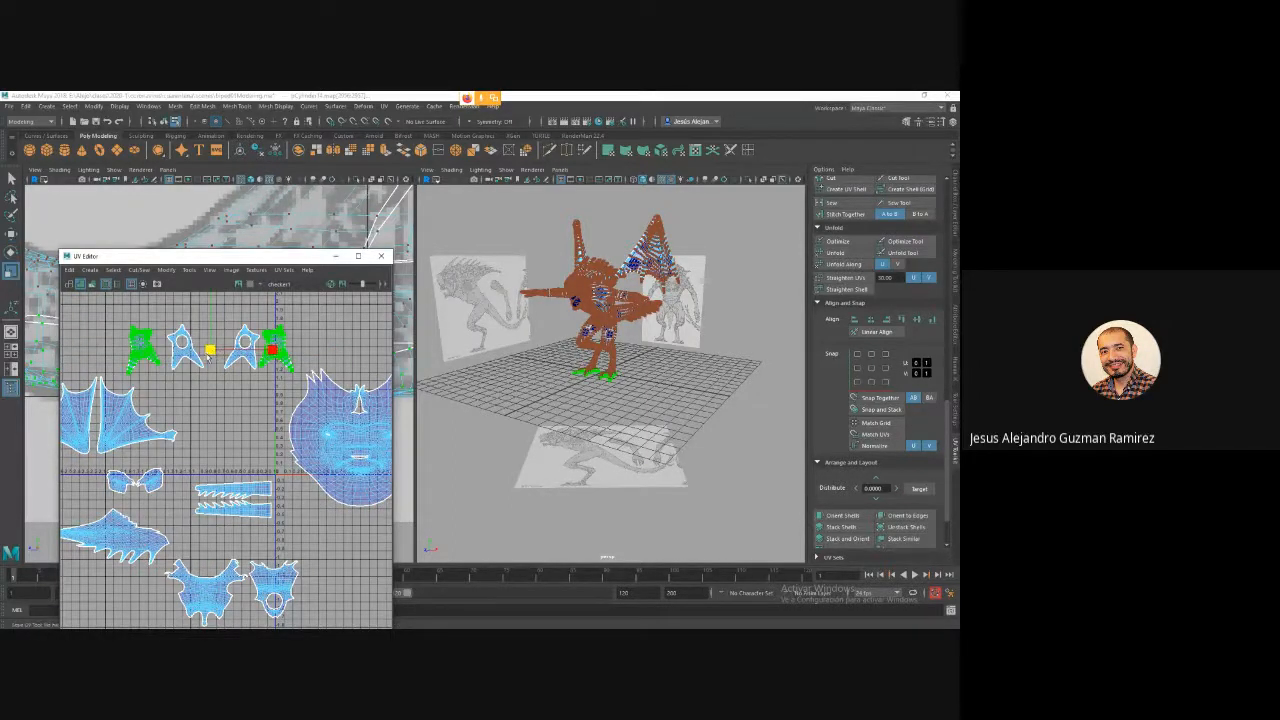
pyautogui.moveTo(200, 362); pyautogui.dragTo(212, 276)
pyautogui.press('w')
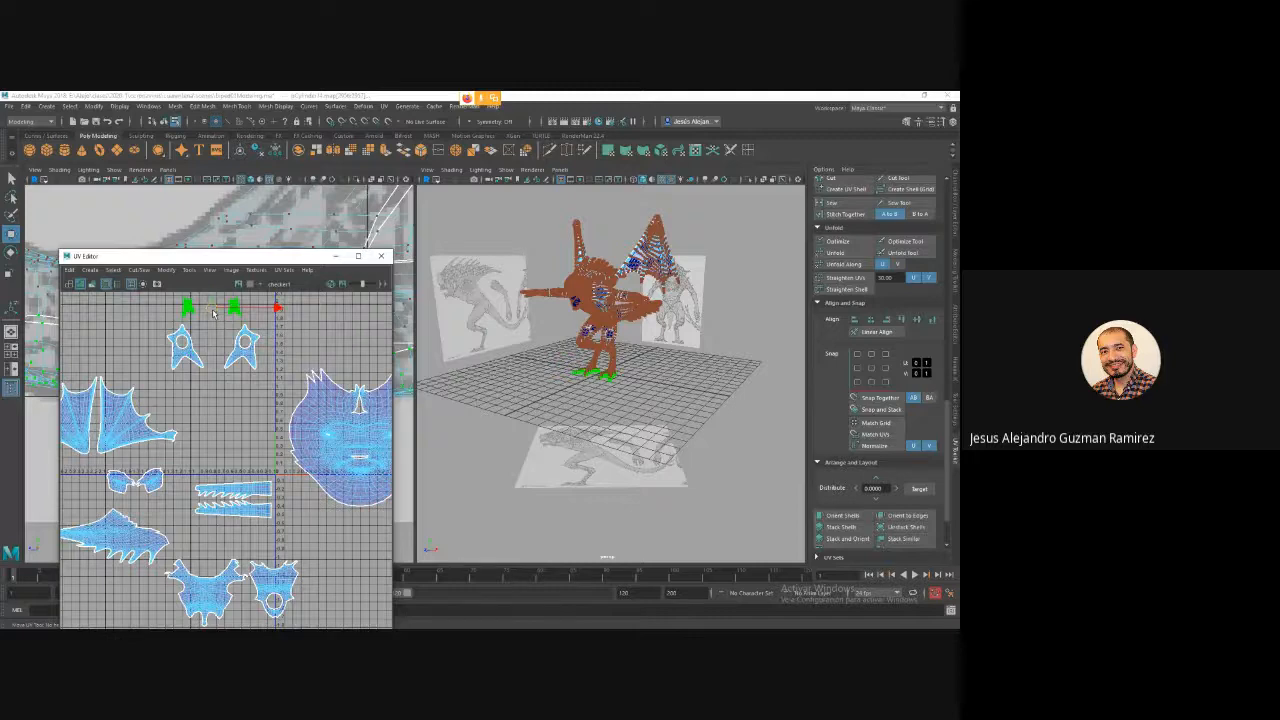
# Select all of the creature's UV shells and pack them into the 0 to 1 UV space with Layout.
pyautogui.click(212, 430)
pyautogui.scroll(3, 205, 438)
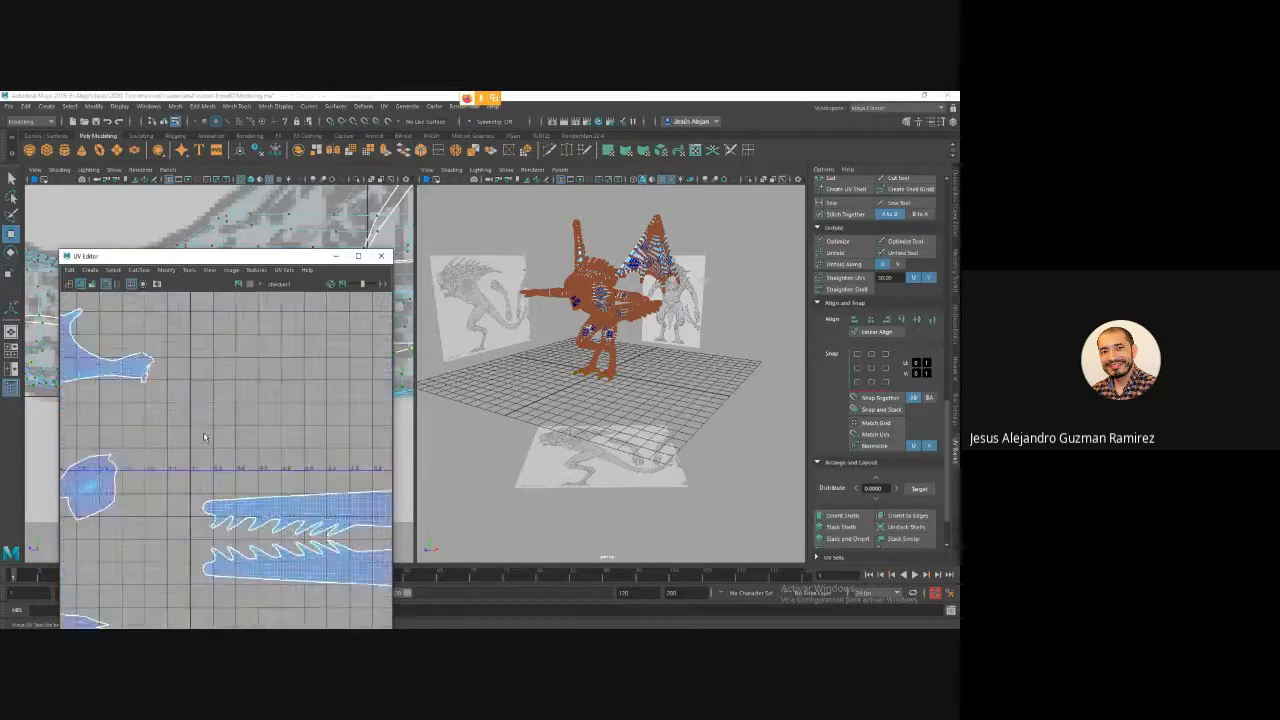
pyautogui.scroll(-1, 203, 438)
pyautogui.scroll(-5, 203, 438)
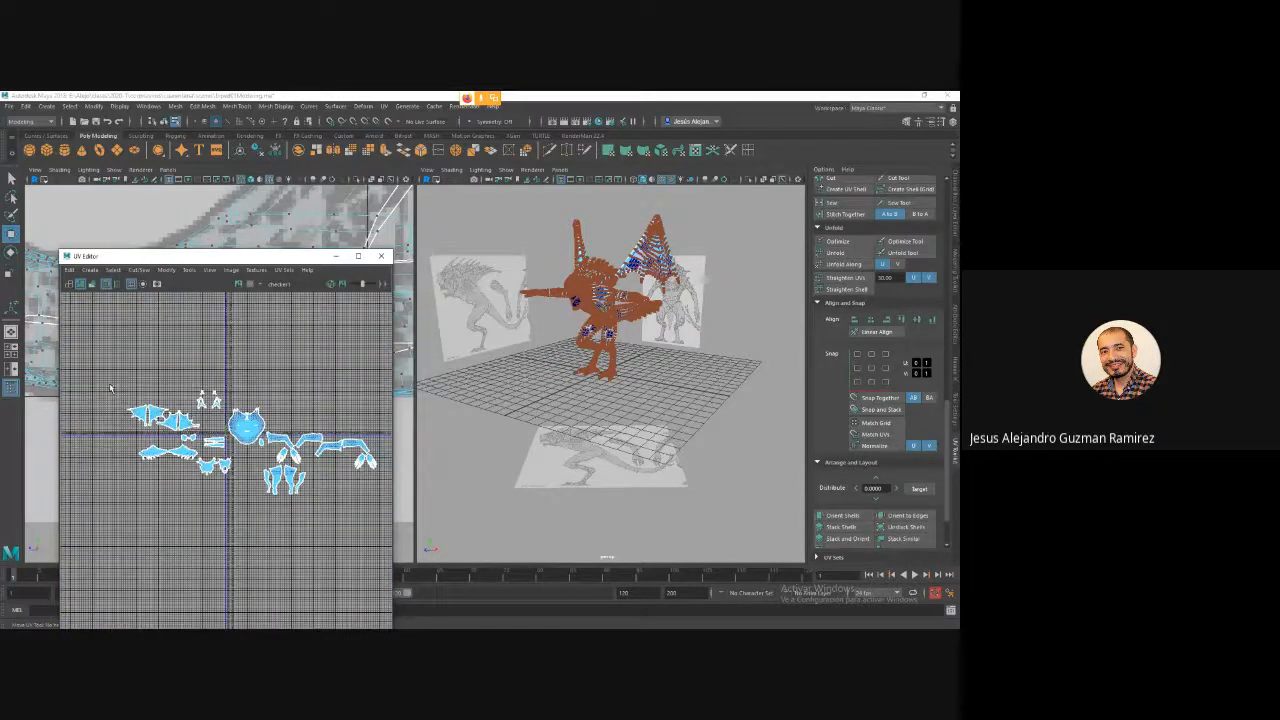
pyautogui.moveTo(110, 388); pyautogui.dragTo(389, 523)
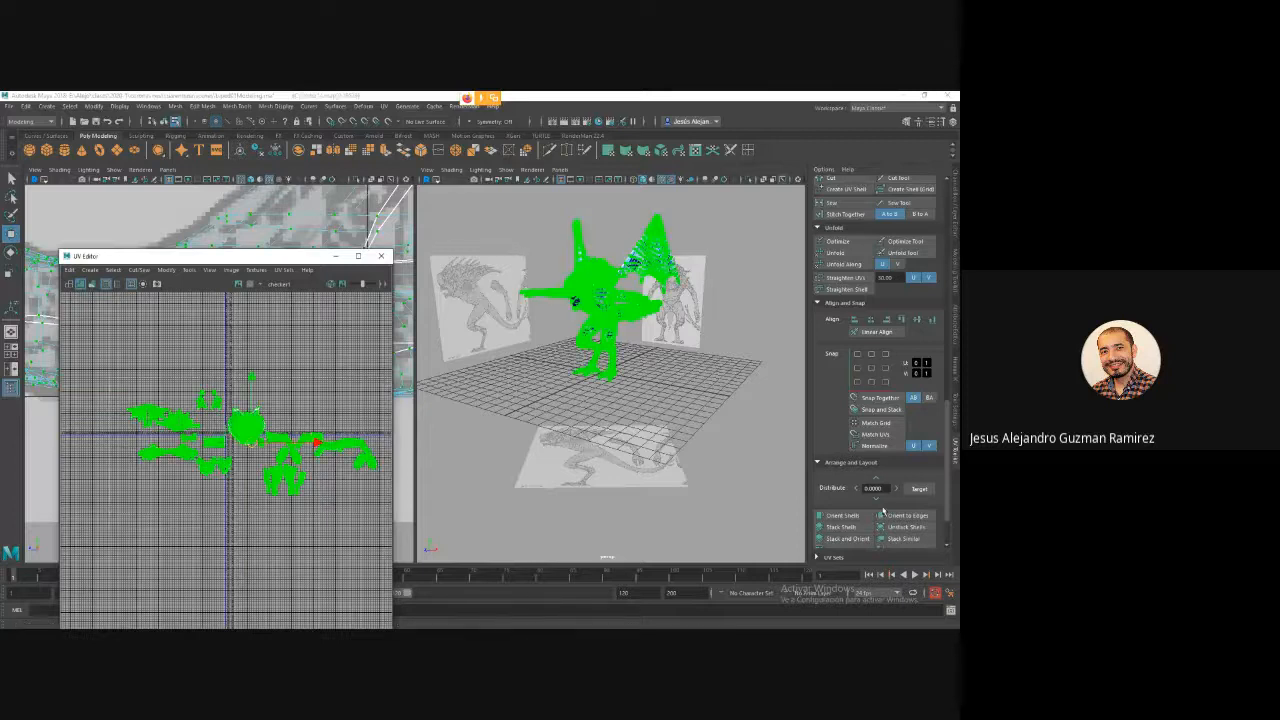
pyautogui.scroll(-1, 883, 511)
pyautogui.click(840, 528)
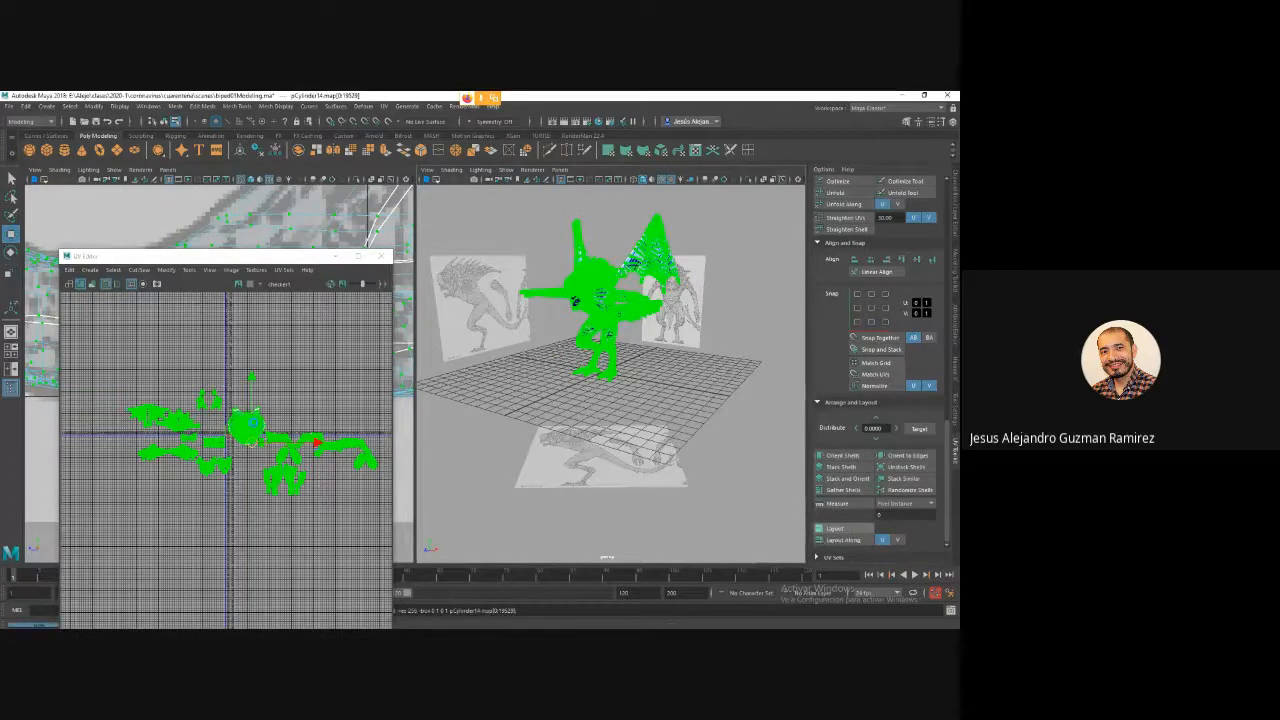
pyautogui.scroll(4, 217, 445)
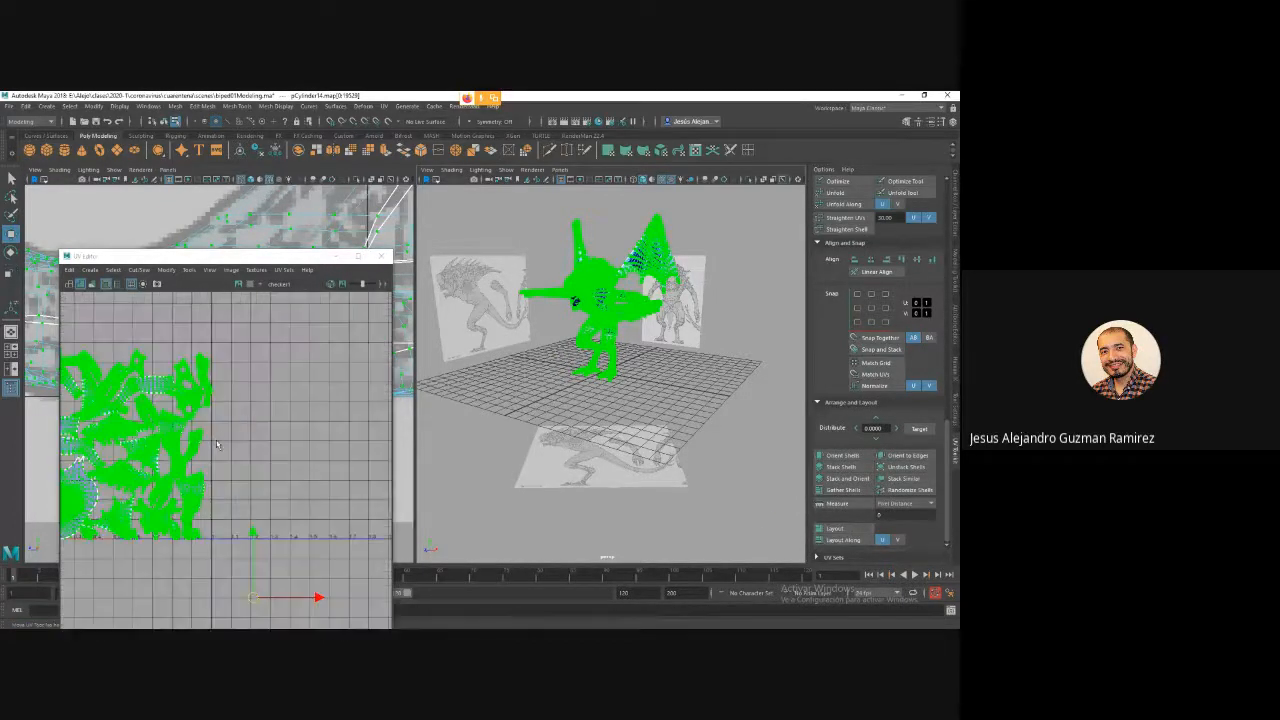
pyautogui.click(217, 445)
pyautogui.keyDown('alt'); pyautogui.moveTo(217, 445); pyautogui.dragTo(329, 432, button='middle'); pyautogui.keyUp('alt')
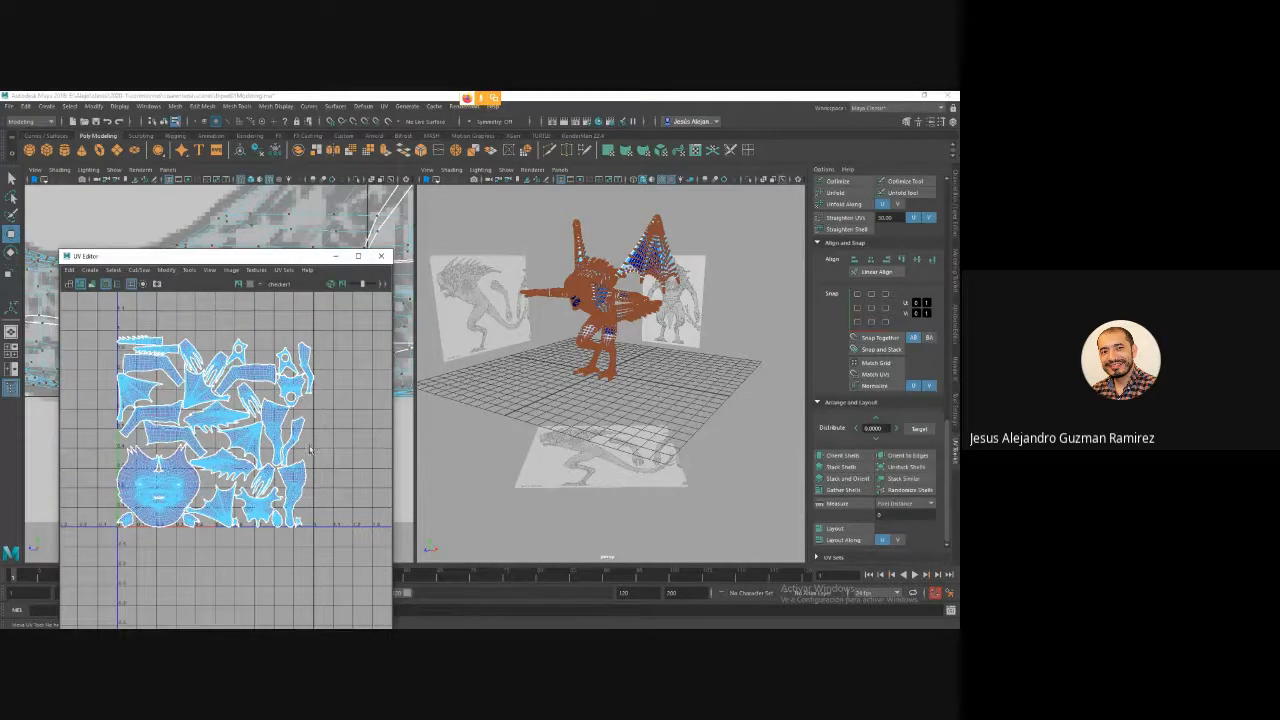
pyautogui.scroll(3, 223, 540)
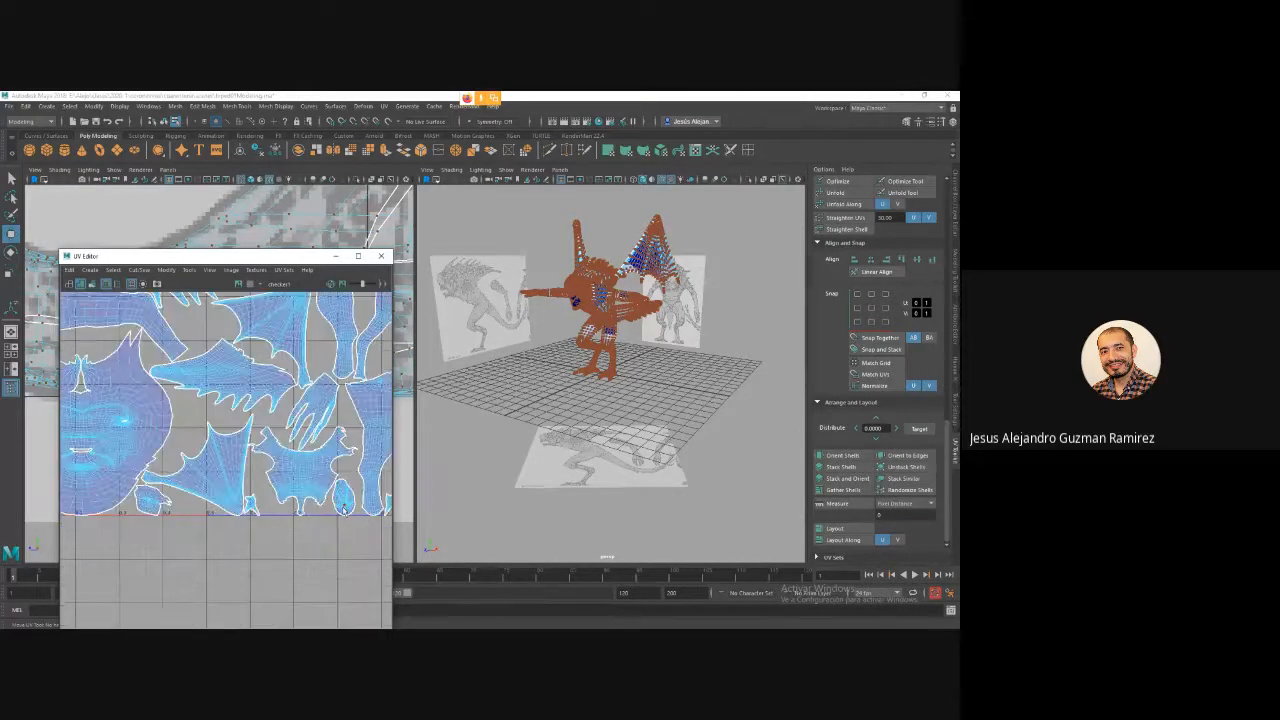
pyautogui.scroll(-5, 228, 493)
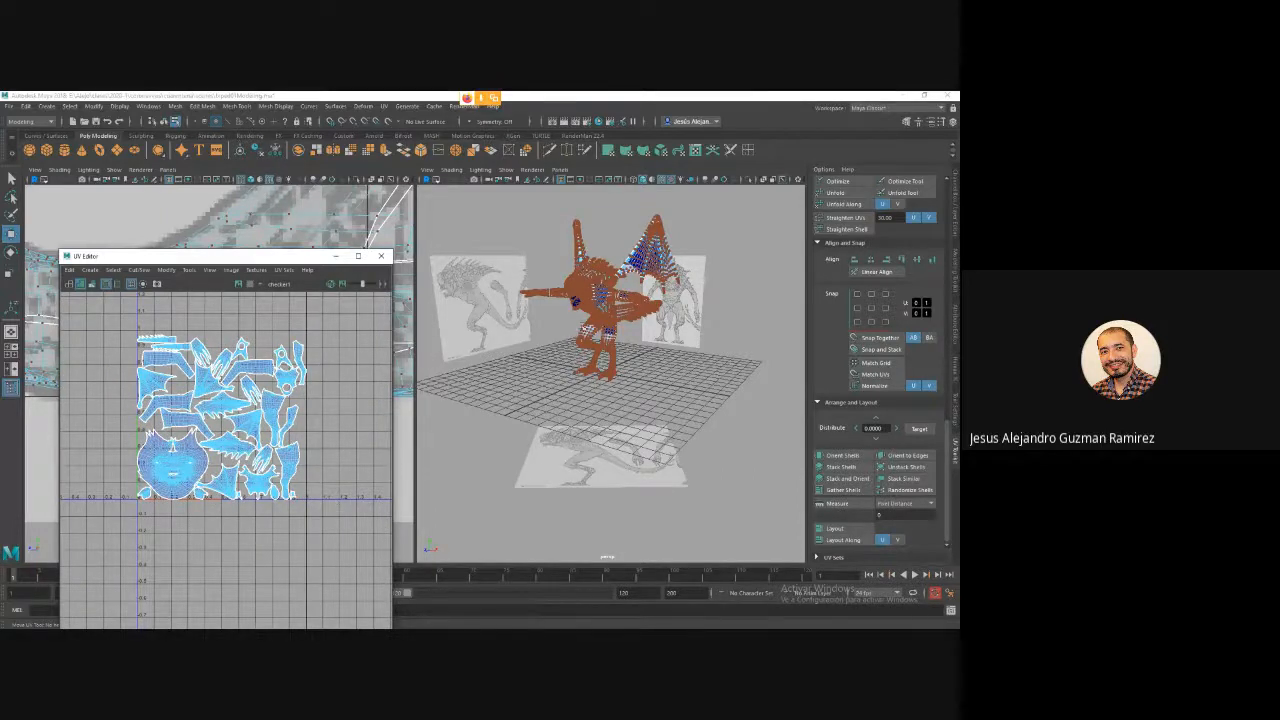
# Select the slender lower-leg shell beside the wide leg shells, move it clear of its neighbours and rotate it upright.
pyautogui.moveTo(589, 299); pyautogui.dragTo(615, 282, button='right')
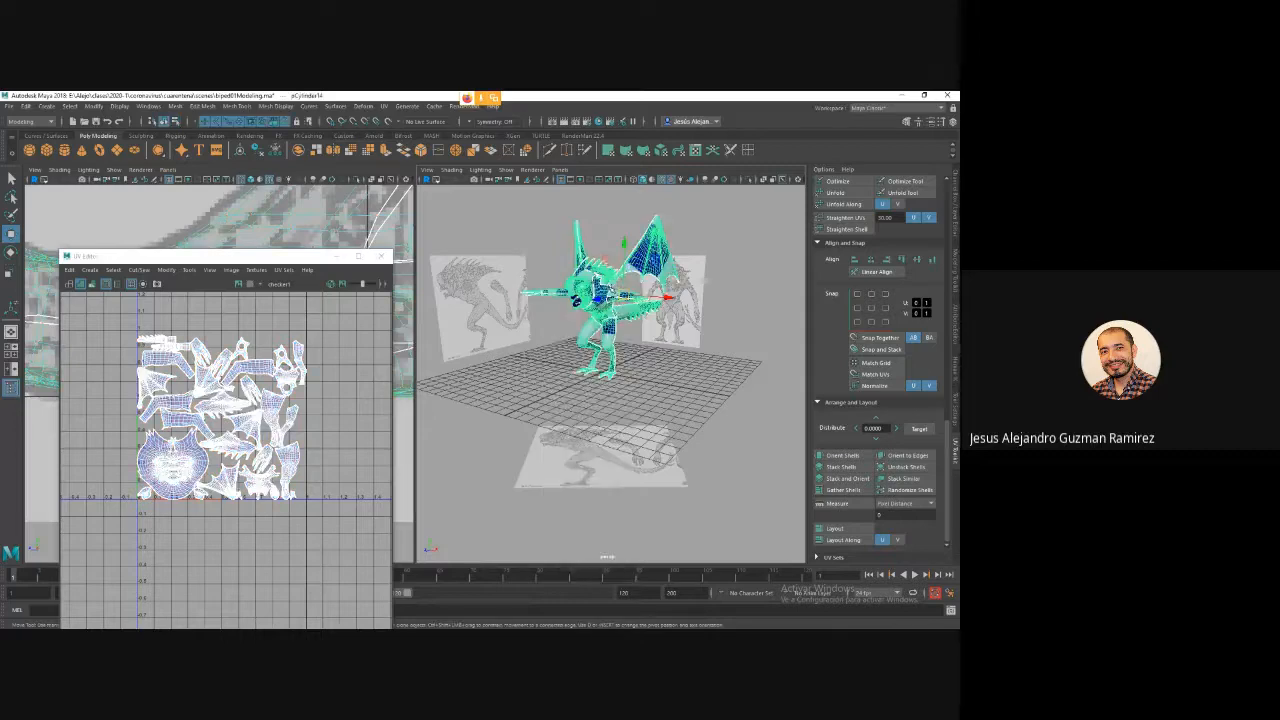
pyautogui.keyDown('alt'); pyautogui.moveTo(610, 330); pyautogui.dragTo(600, 420); pyautogui.keyUp('alt')
pyautogui.scroll(5, 663, 349)
pyautogui.scroll(5, 232, 394)
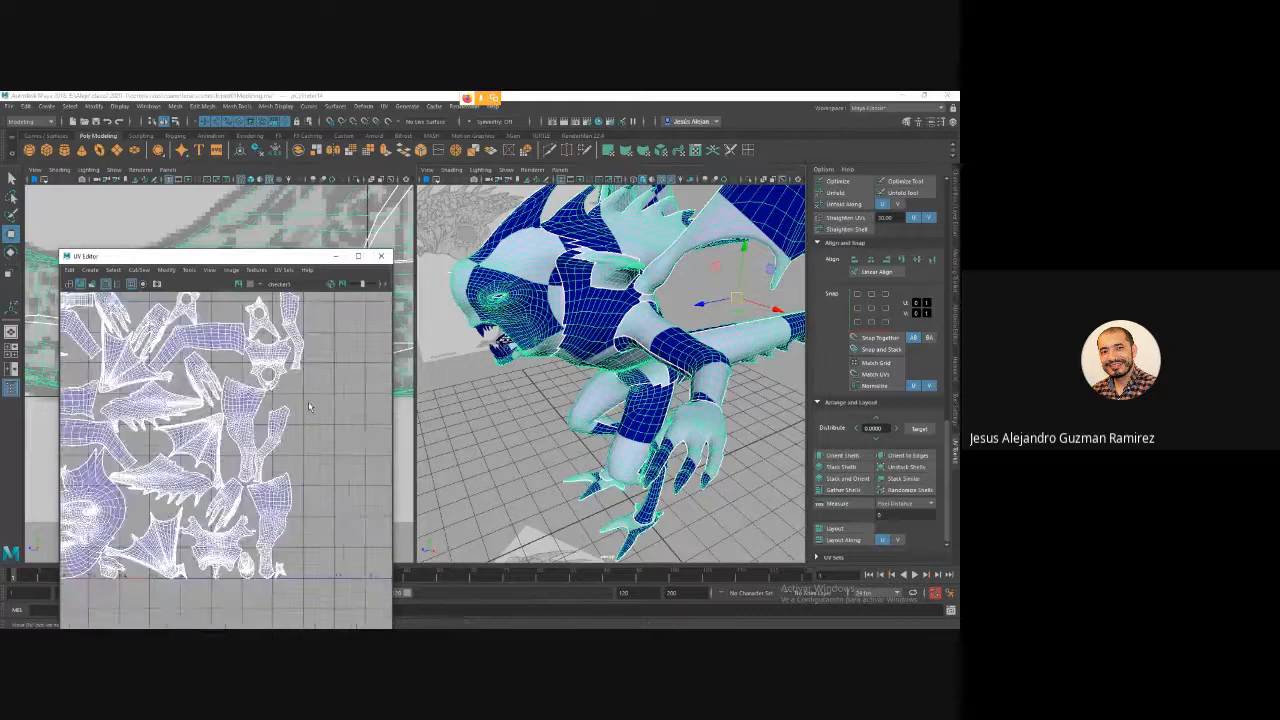
pyautogui.keyDown('ctrl'); pyautogui.moveTo(273, 440); pyautogui.dragTo(256, 487, button='right'); pyautogui.keyUp('ctrl')
pyautogui.keyDown('ctrl'); pyautogui.moveTo(275, 441); pyautogui.dragTo(318, 453, button='right'); pyautogui.keyUp('ctrl')
pyautogui.click(265, 455)
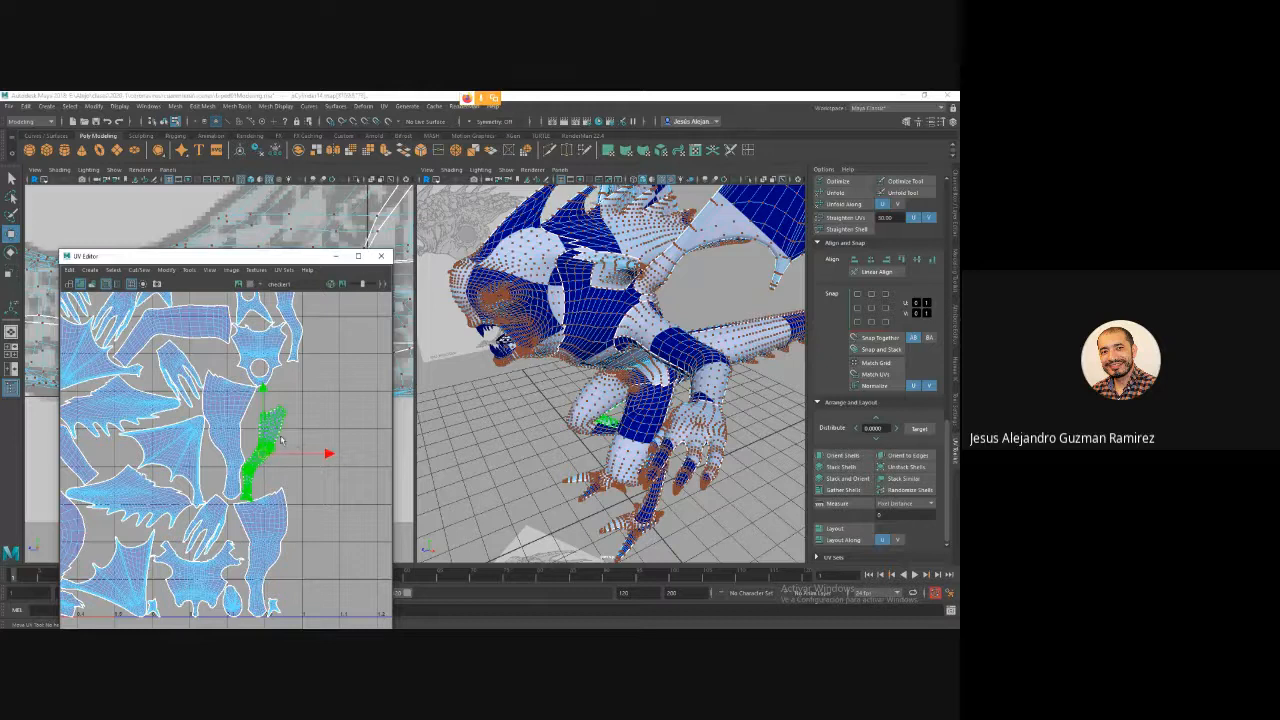
pyautogui.moveTo(281, 439)
pyautogui.mouseDown()
pyautogui.moveTo(300, 420)
pyautogui.moveTo(275, 441)
pyautogui.mouseUp()
pyautogui.press('e')
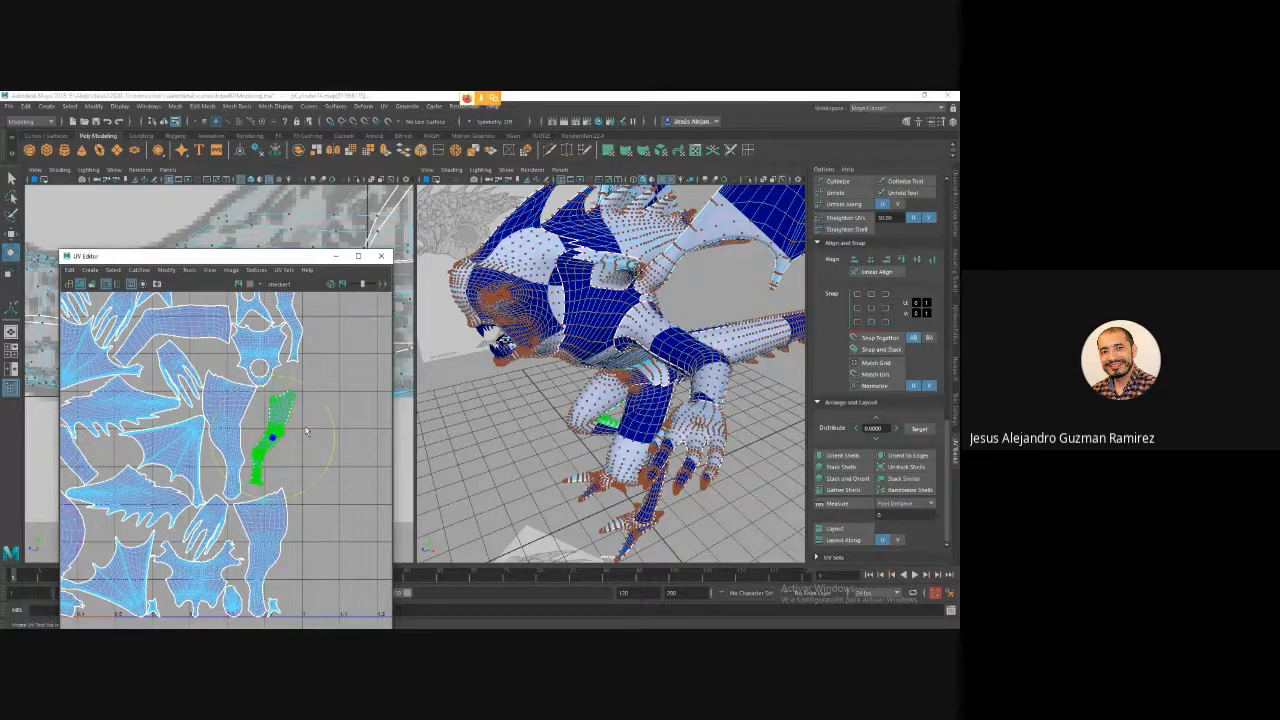
pyautogui.moveTo(324, 402); pyautogui.dragTo(324, 402)
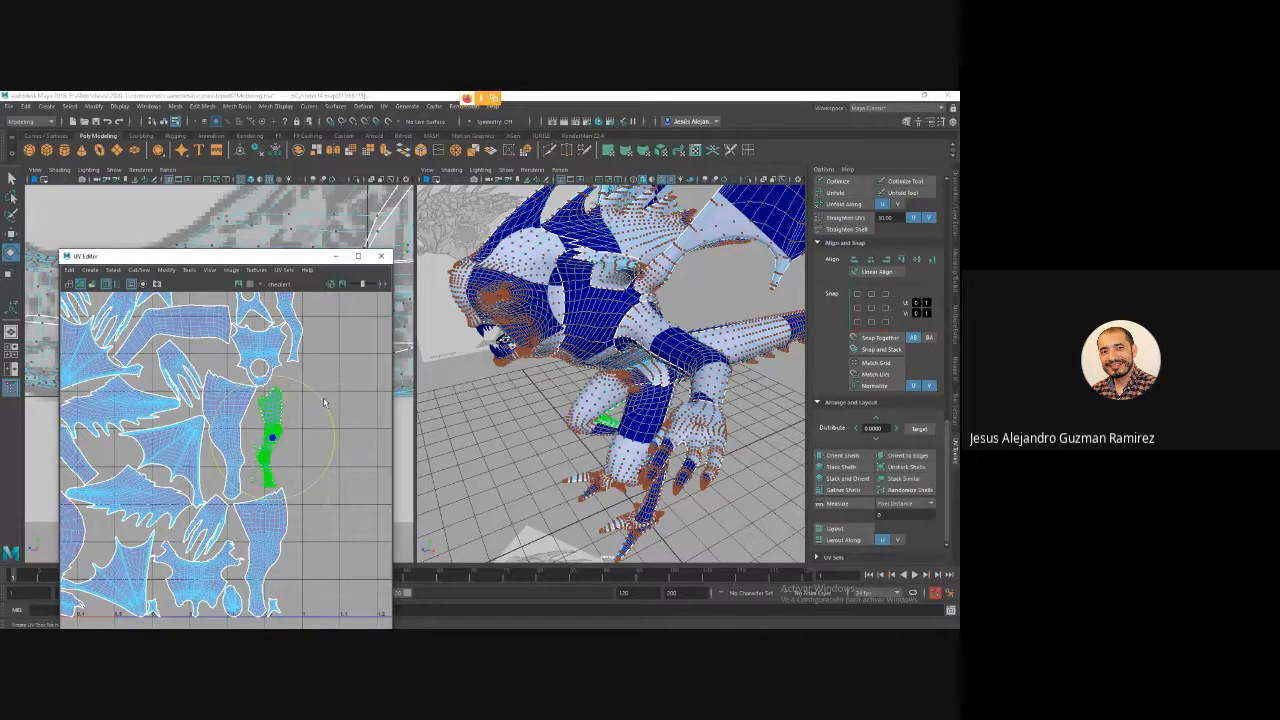
pyautogui.click(320, 508)
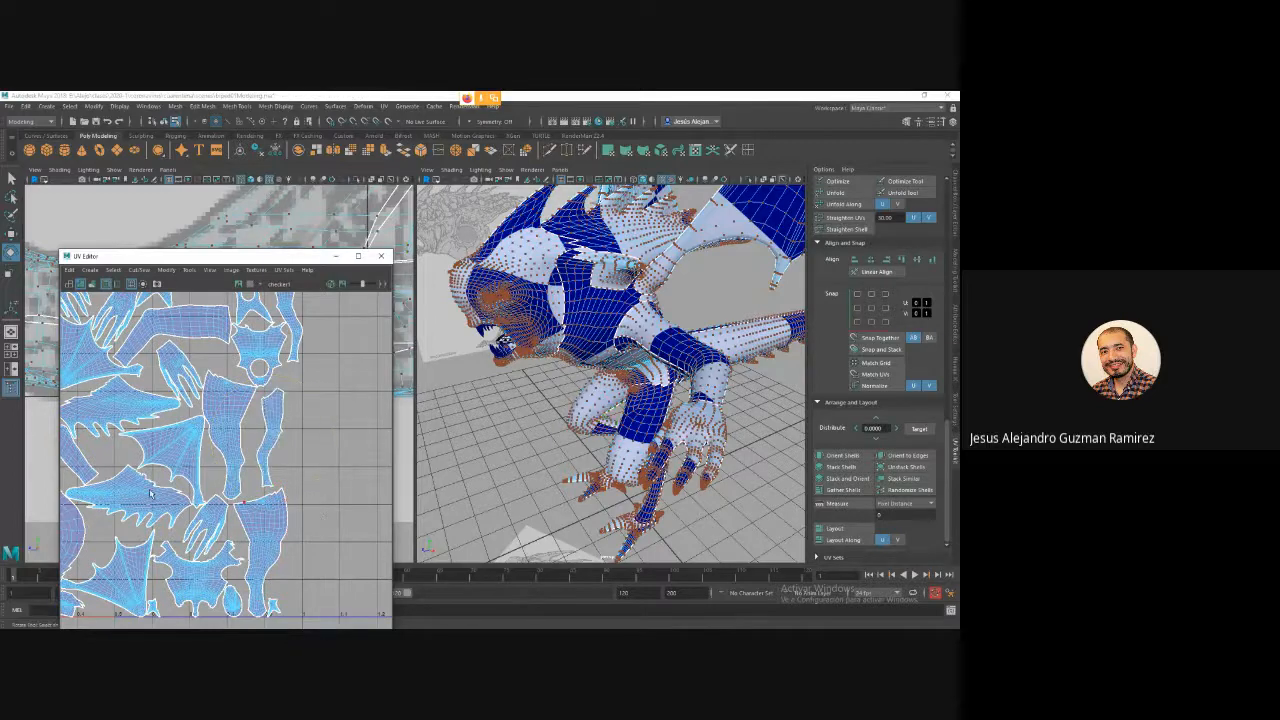
# Display the texture image behind the packed shells and switch on the checker map for the creature.
pyautogui.keyDown('alt'); pyautogui.moveTo(152, 493); pyautogui.dragTo(240, 498, button='middle'); pyautogui.keyUp('alt')
pyautogui.click(238, 284)
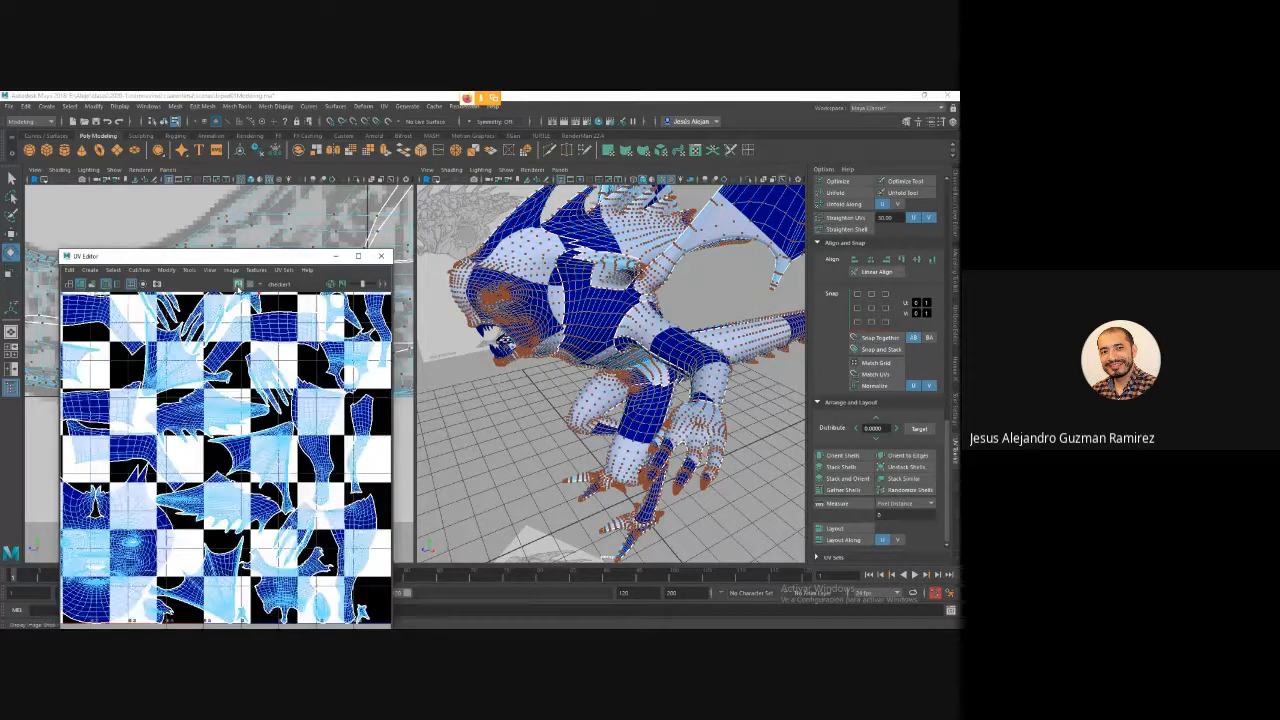
pyautogui.scroll(-3, 272, 404)
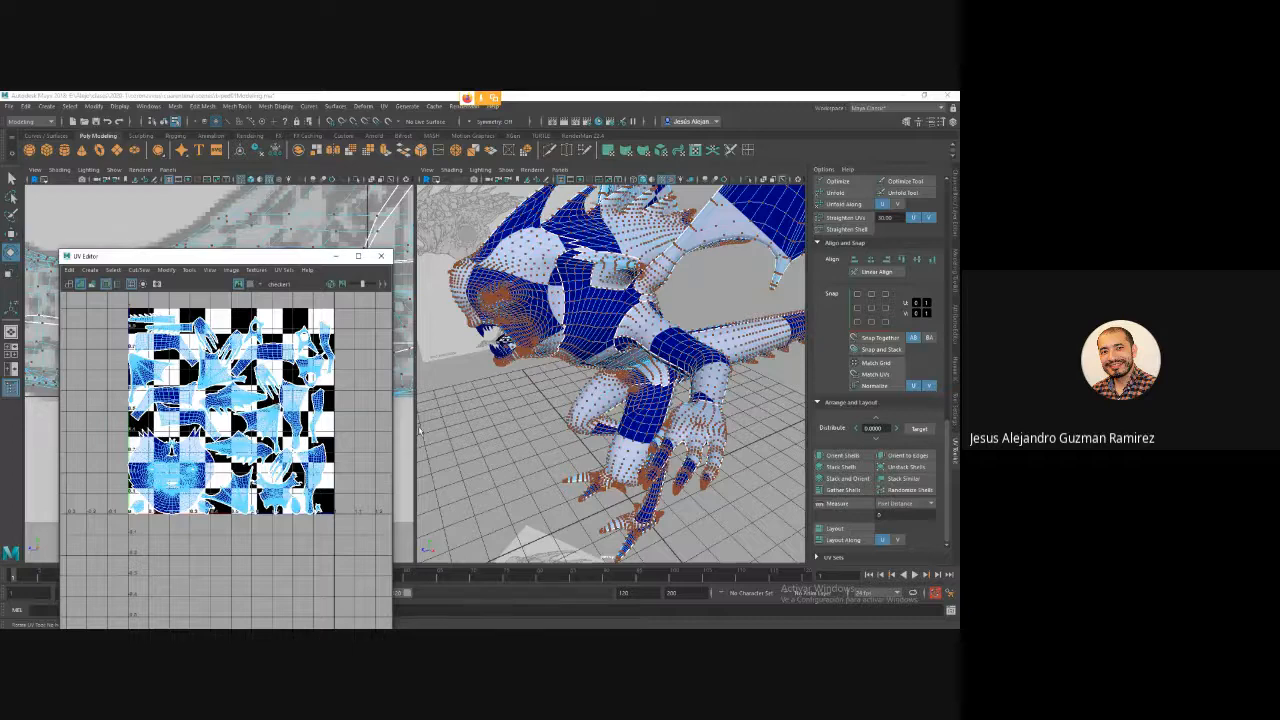
pyautogui.keyDown('alt'); pyautogui.moveTo(600, 400); pyautogui.dragTo(705, 400); pyautogui.keyUp('alt')
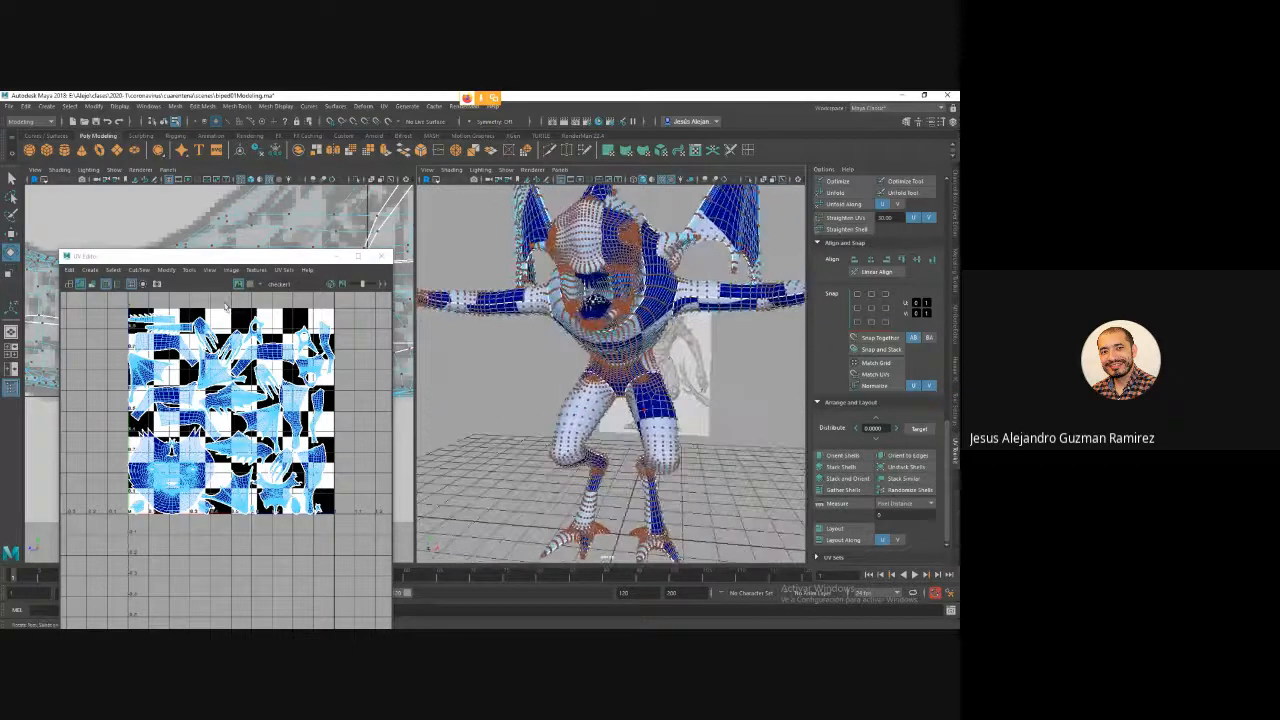
pyautogui.click(255, 287)
pyautogui.click(255, 287)
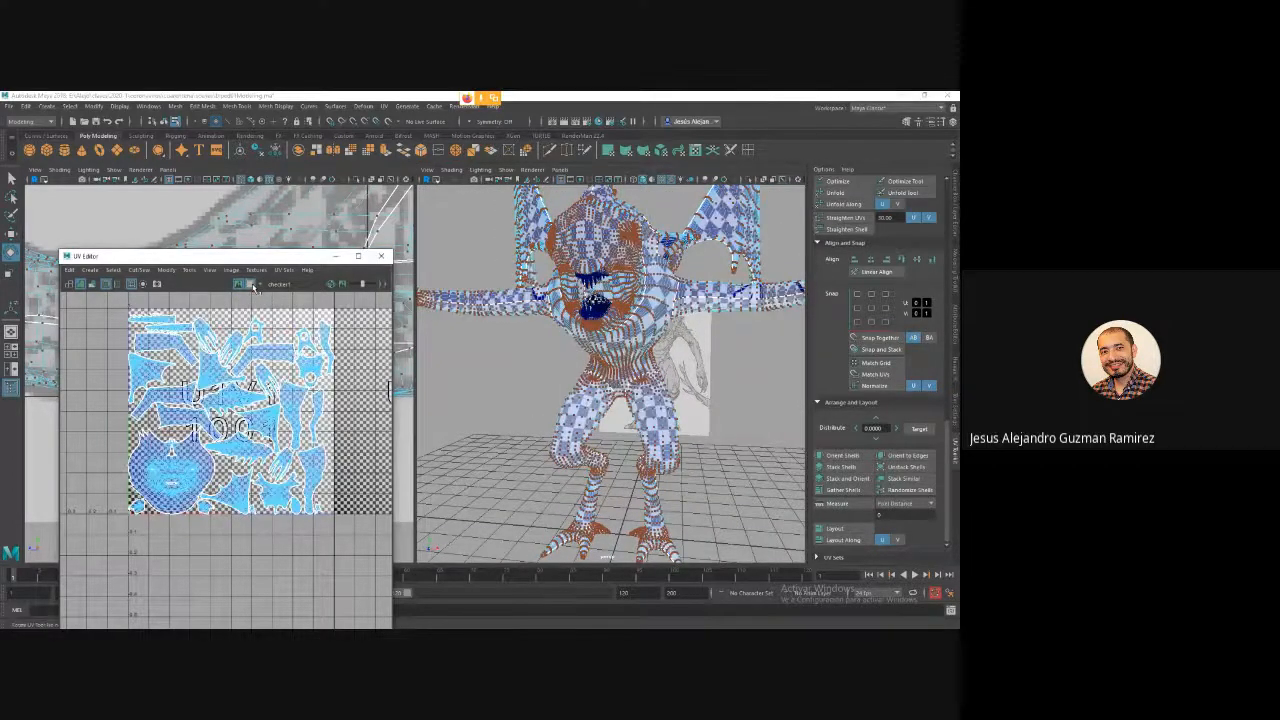
# Examine the checker pattern's scale on the creature's head, torso and legs, comparing the layout with and without its background image.
pyautogui.keyDown('alt'); pyautogui.moveTo(700, 410); pyautogui.dragTo(303, 383); pyautogui.keyUp('alt')
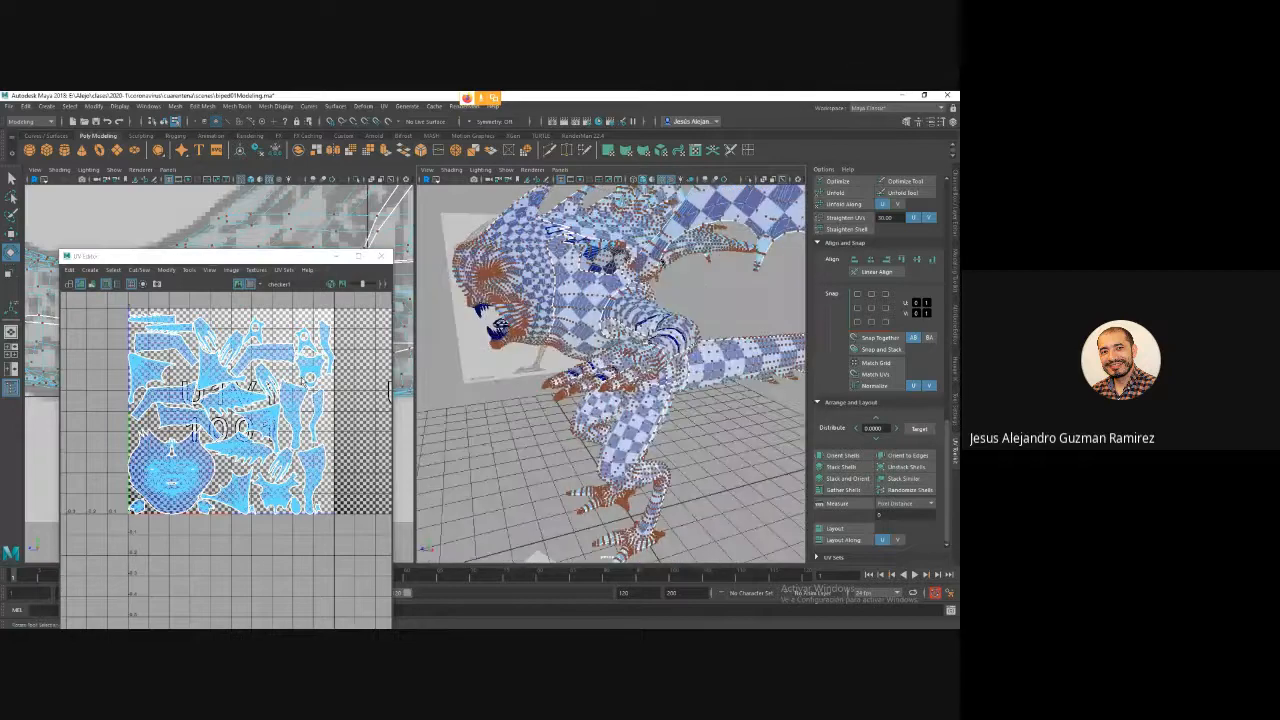
pyautogui.click(238, 286)
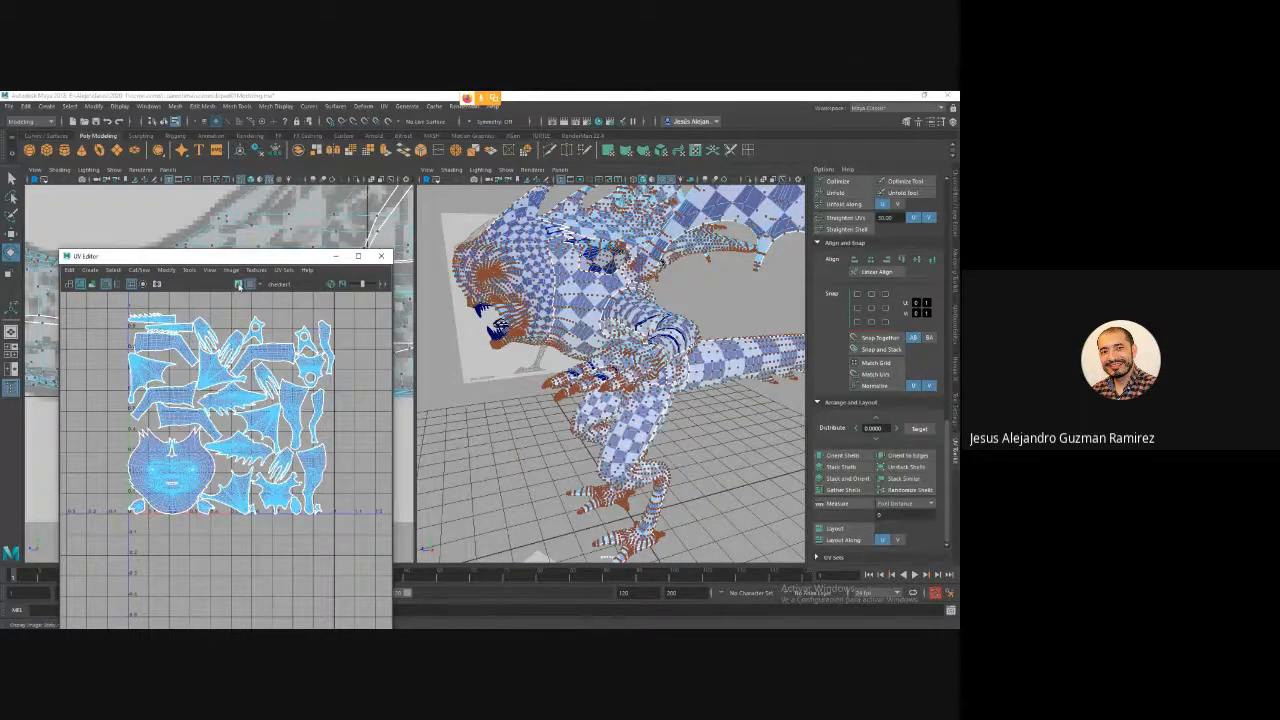
pyautogui.click(238, 285)
pyautogui.keyDown('alt'); pyautogui.moveTo(560, 420); pyautogui.dragTo(455, 425); pyautogui.keyUp('alt')
pyautogui.scroll(5, 695, 462)
pyautogui.scroll(3, 760, 422)
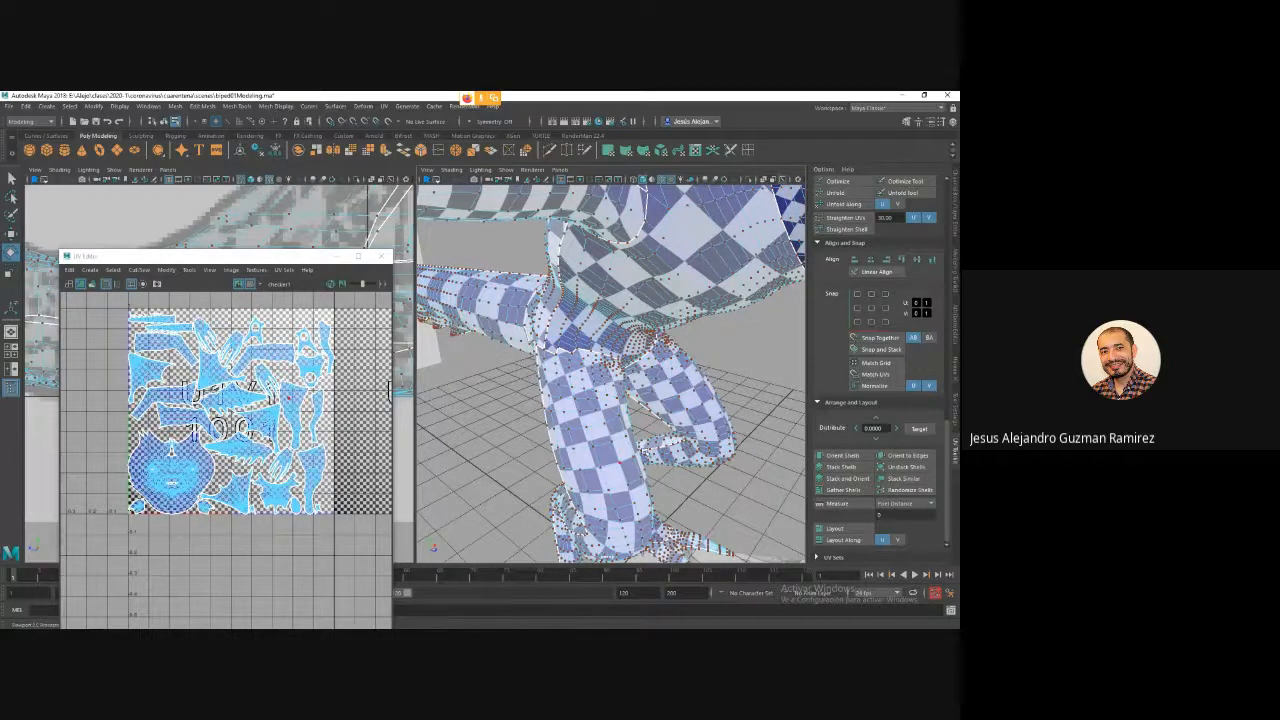
# Return to object selection, reselect the body mesh and examine the checker pattern around the torso and mouth.
pyautogui.press('f')
pyautogui.keyDown('alt'); pyautogui.moveTo(696, 398); pyautogui.dragTo(642, 302); pyautogui.keyUp('alt')
pyautogui.moveTo(642, 302); pyautogui.dragTo(684, 283, button='right')
pyautogui.click(692, 402)
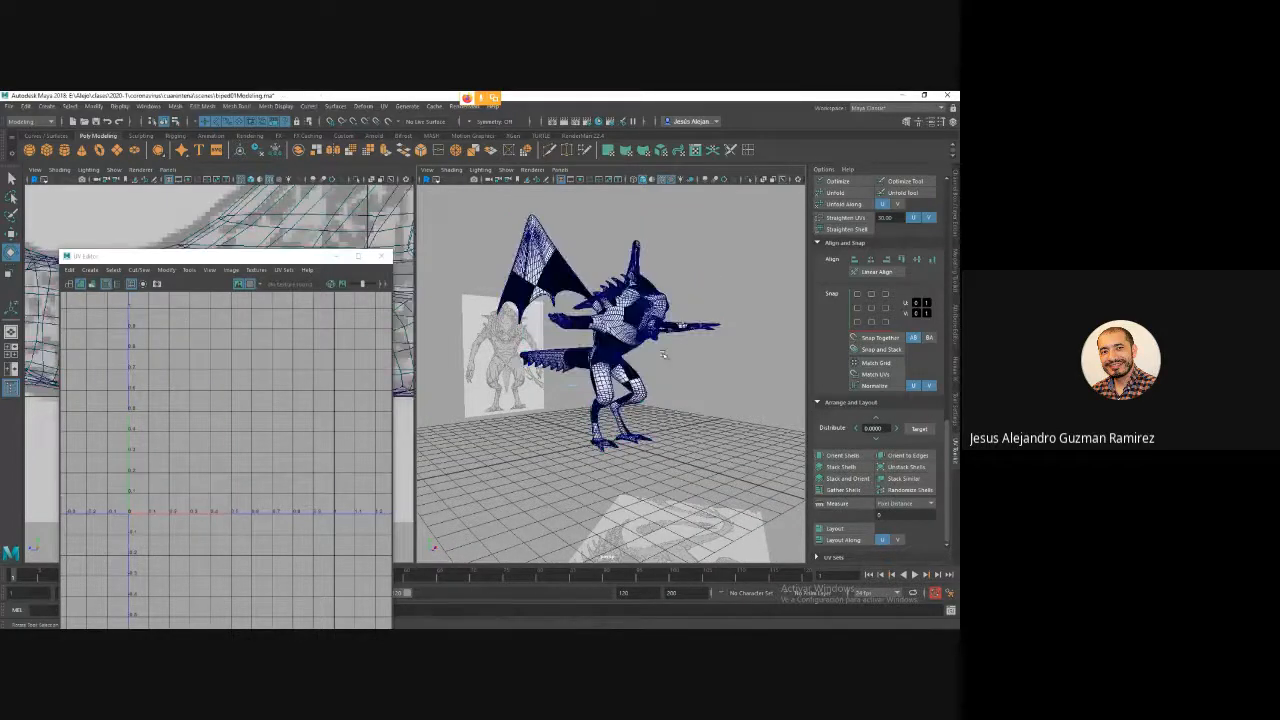
pyautogui.scroll(6, 617, 380)
pyautogui.click(617, 380)
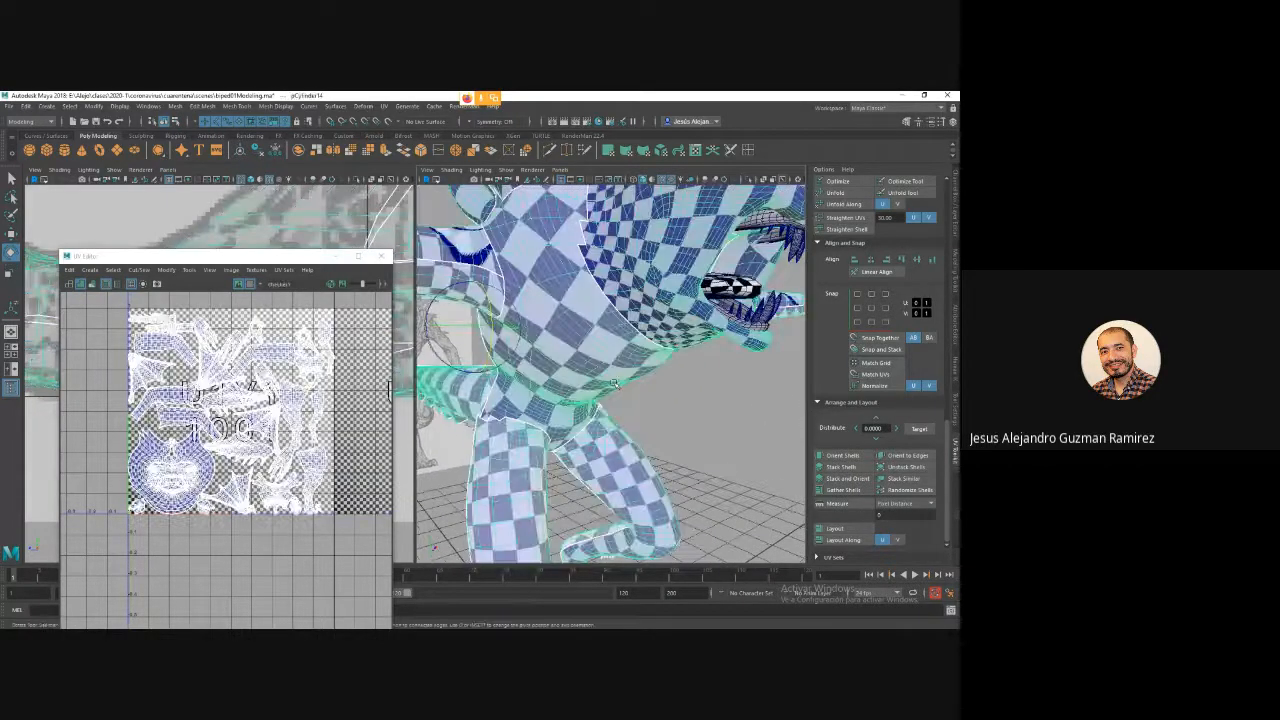
pyautogui.press('5')
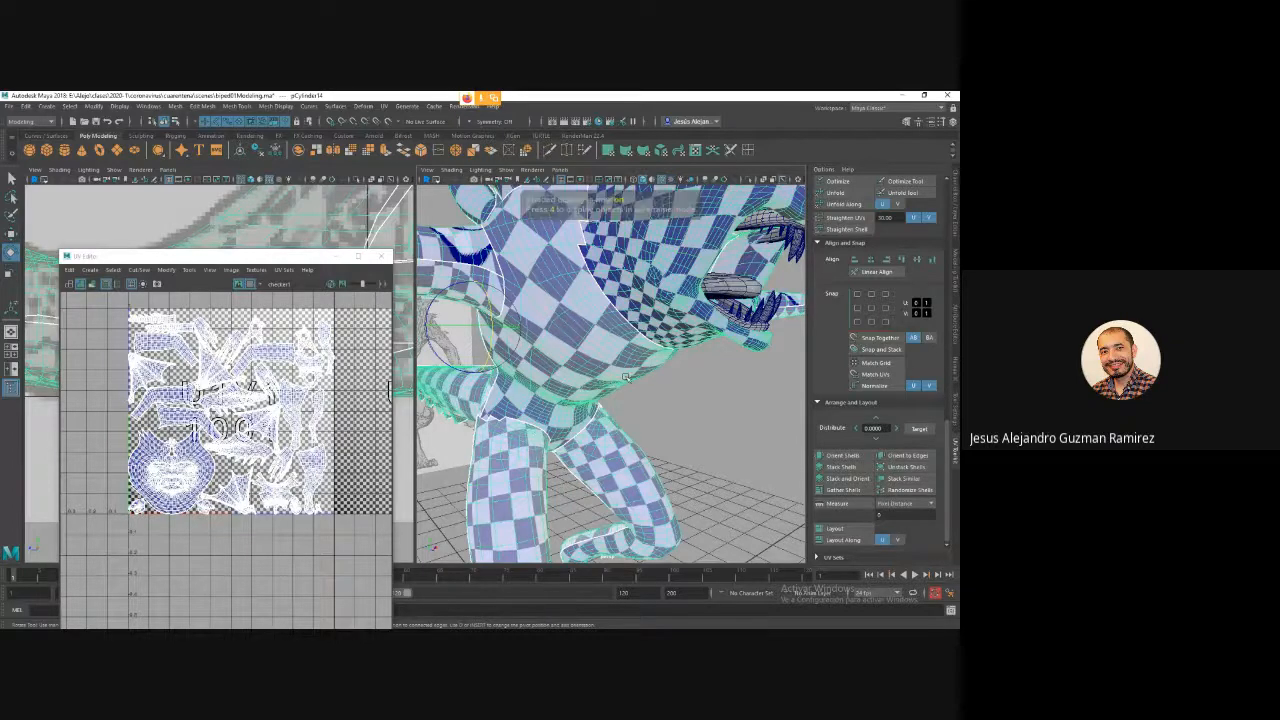
# Select the tongue mesh and pack its two UV shells into a single UV tile with Layout.
pyautogui.click(730, 287)
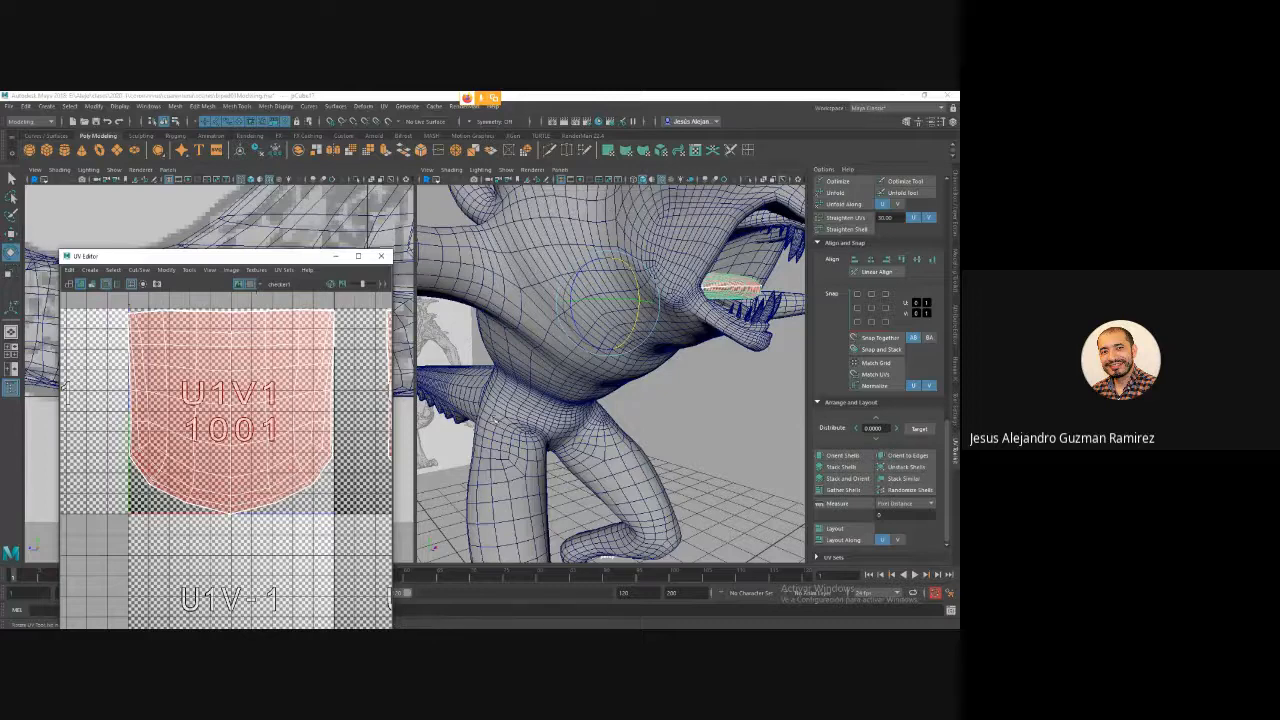
pyautogui.scroll(-4, 337, 466)
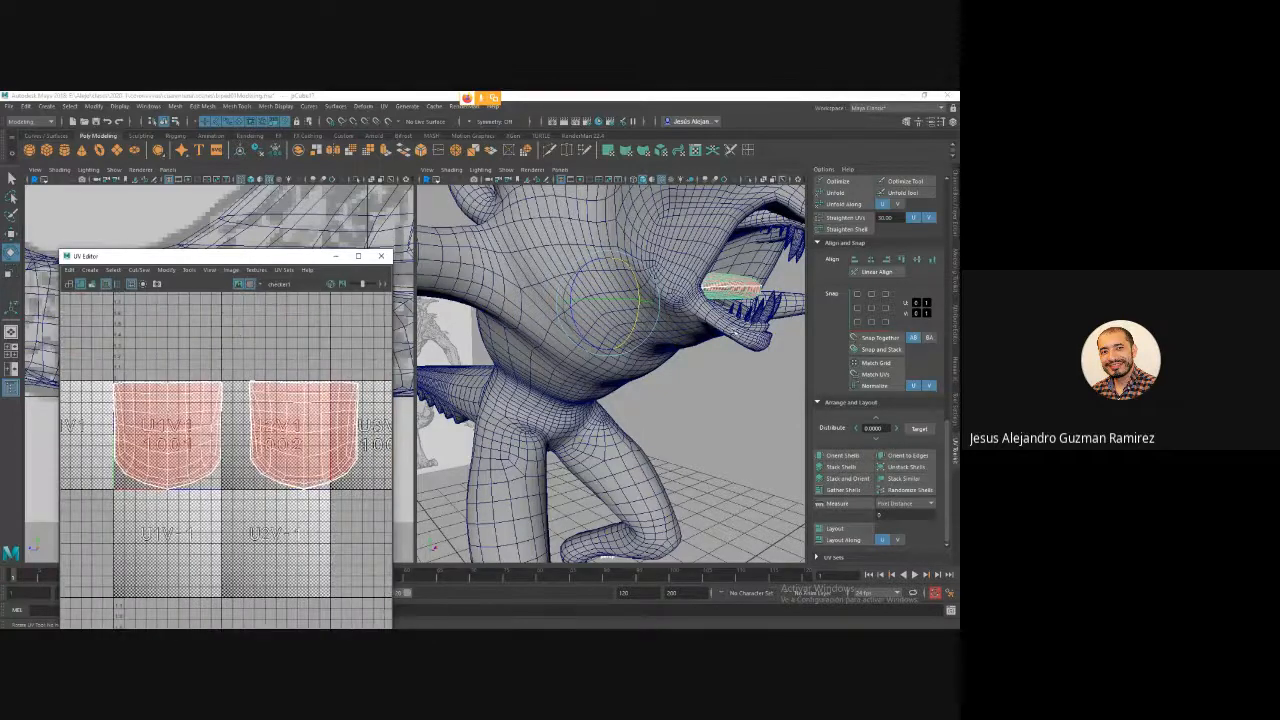
pyautogui.keyDown('alt'); pyautogui.moveTo(620, 330); pyautogui.dragTo(740, 296); pyautogui.keyUp('alt')
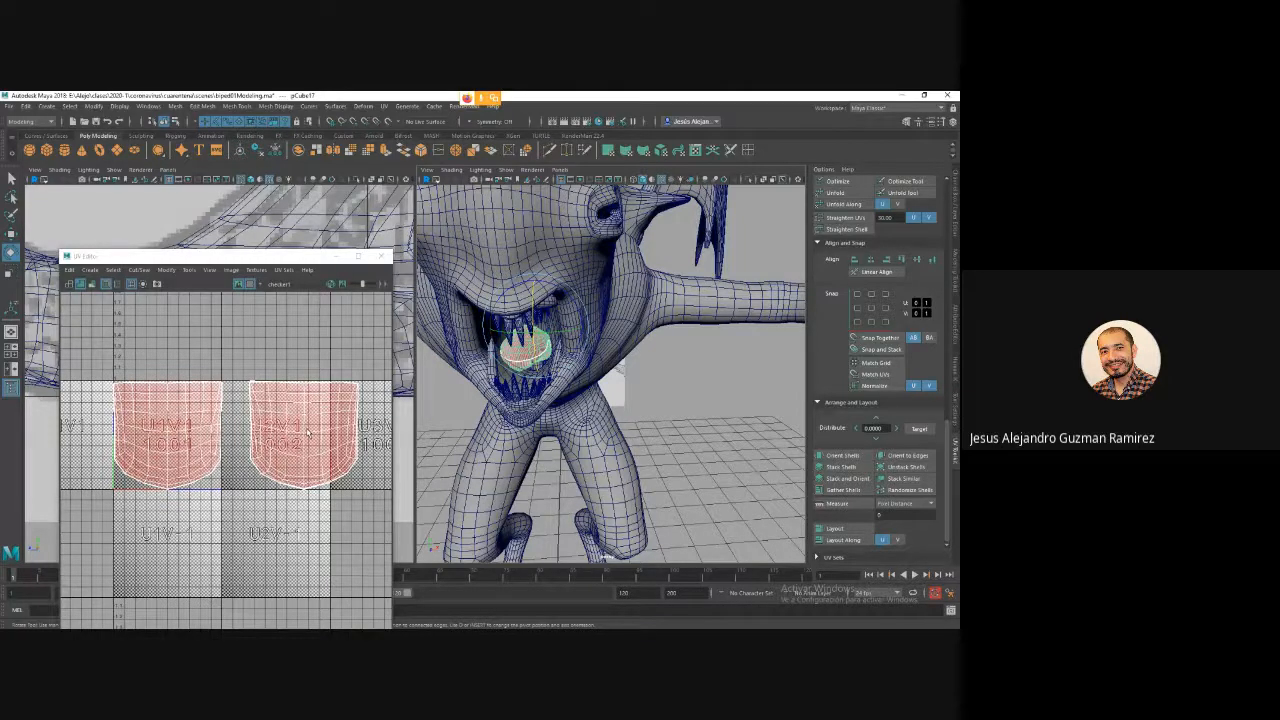
pyautogui.scroll(3, 309, 432)
pyautogui.scroll(-3, 316, 450)
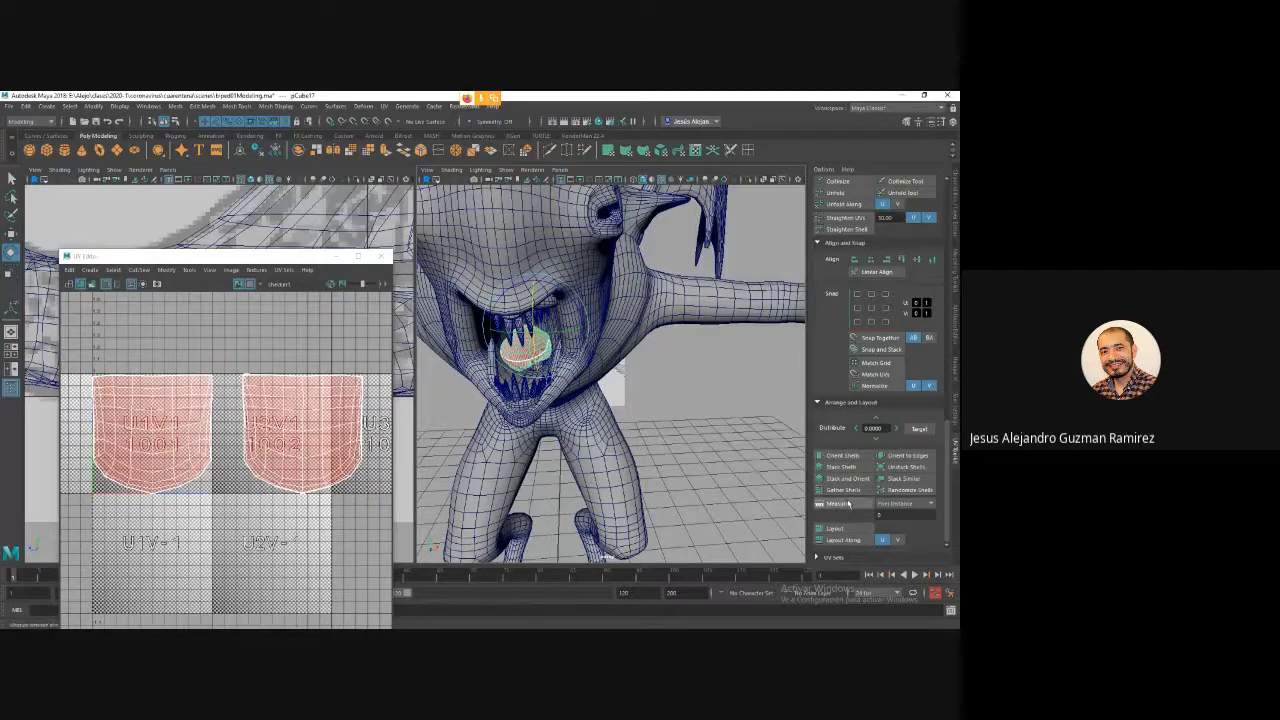
pyautogui.click(840, 528)
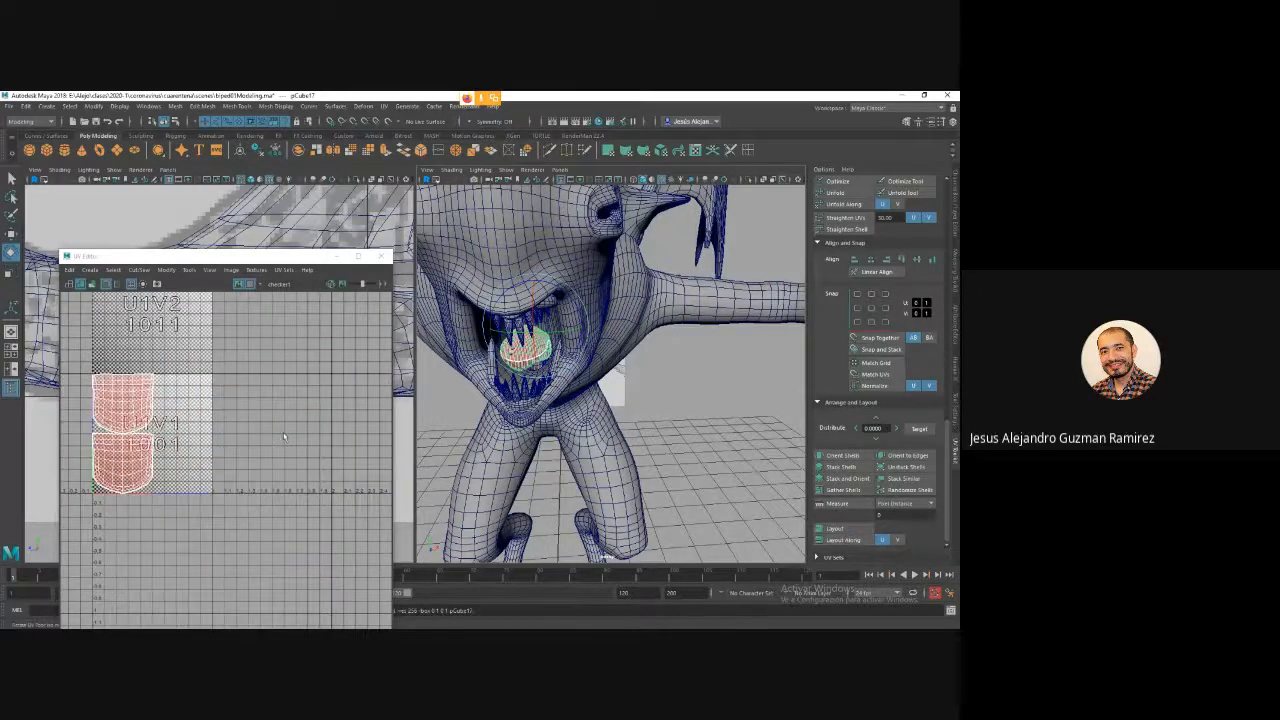
pyautogui.scroll(-4, 239, 423)
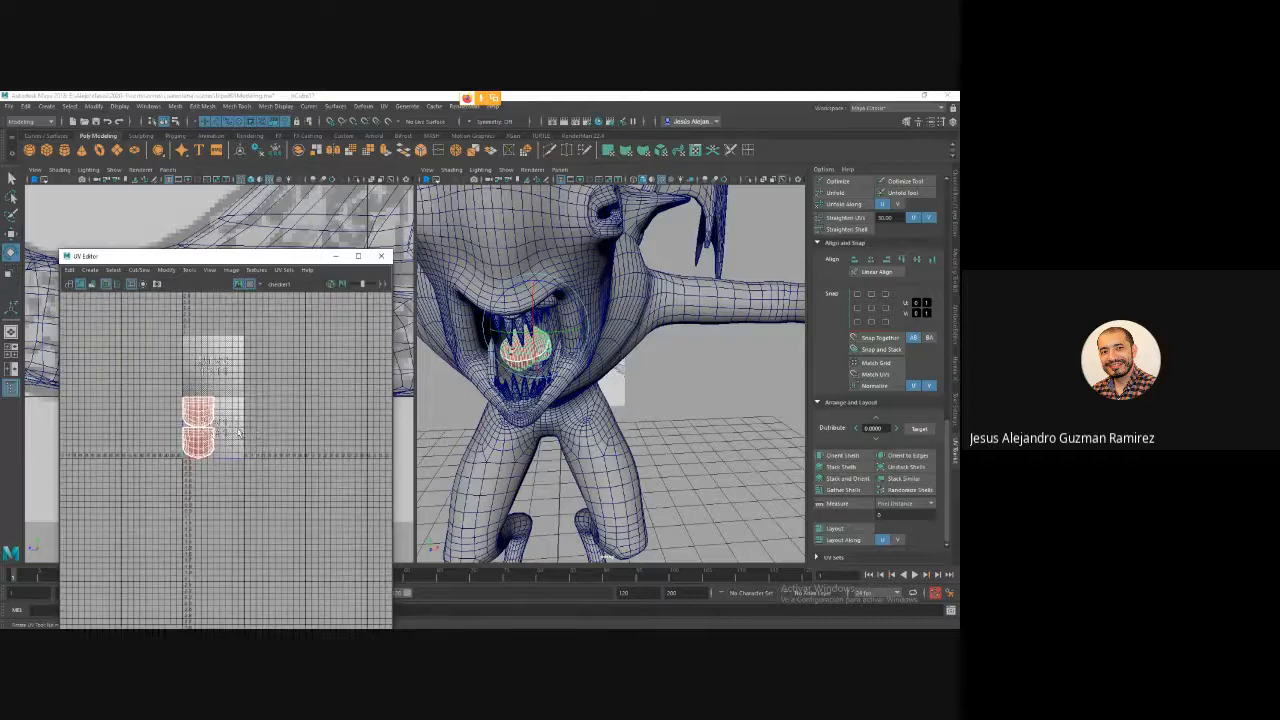
# Select the lower teeth and gum mesh, pack its UV shells with Layout and hide the background image in the UV view.
pyautogui.keyDown('alt'); pyautogui.moveTo(436, 430); pyautogui.dragTo(580, 405); pyautogui.keyUp('alt')
pyautogui.click(563, 397)
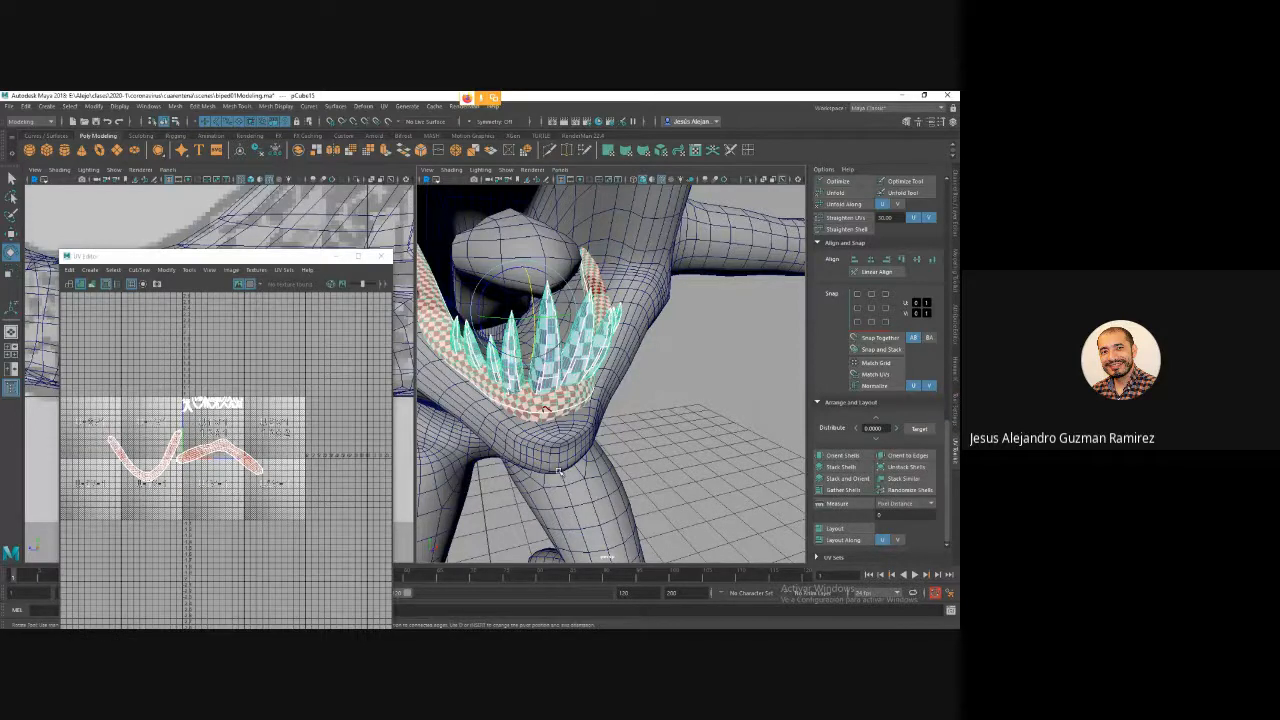
pyautogui.click(838, 529)
pyautogui.scroll(5, 270, 425)
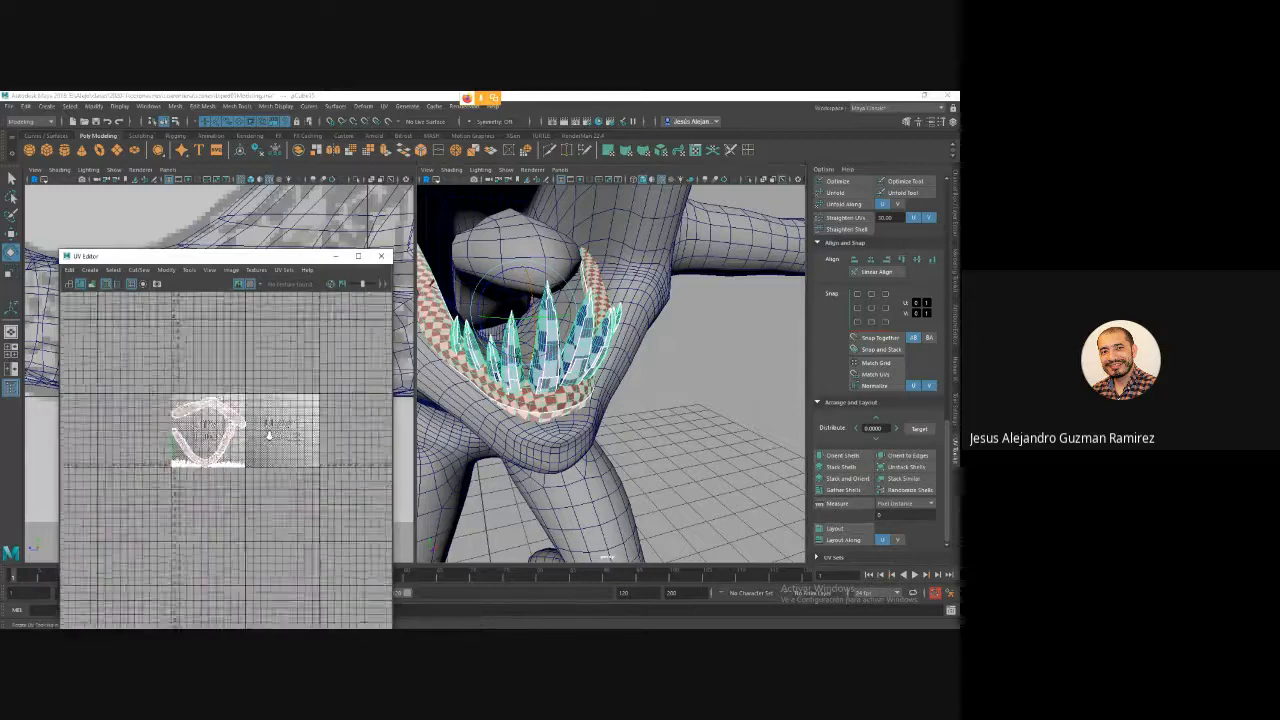
pyautogui.scroll(3, 277, 429)
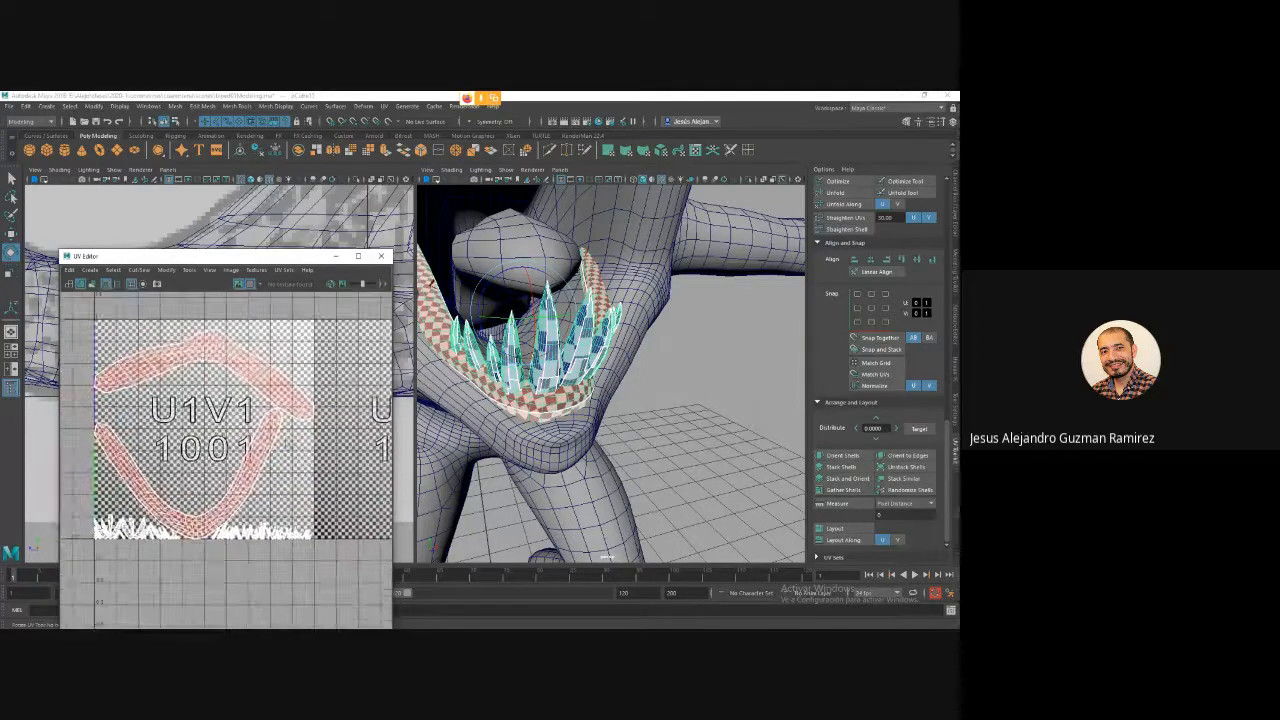
pyautogui.click(241, 286)
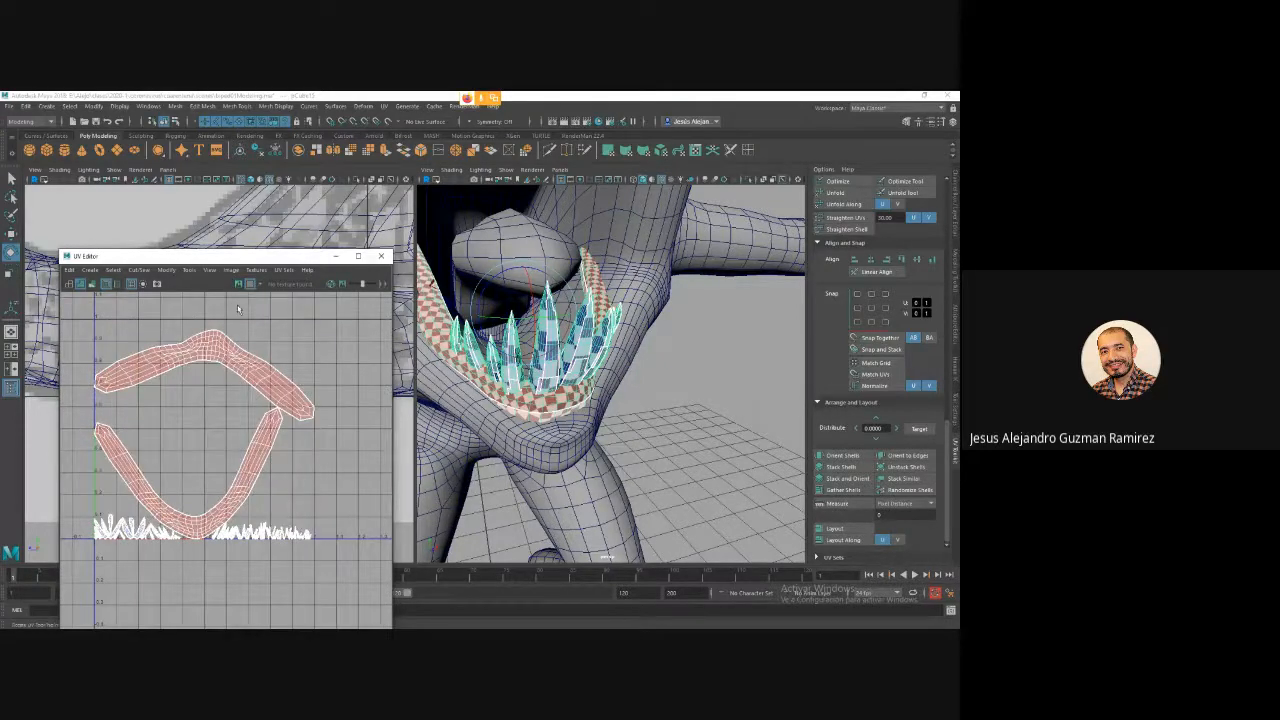
pyautogui.scroll(5, 271, 521)
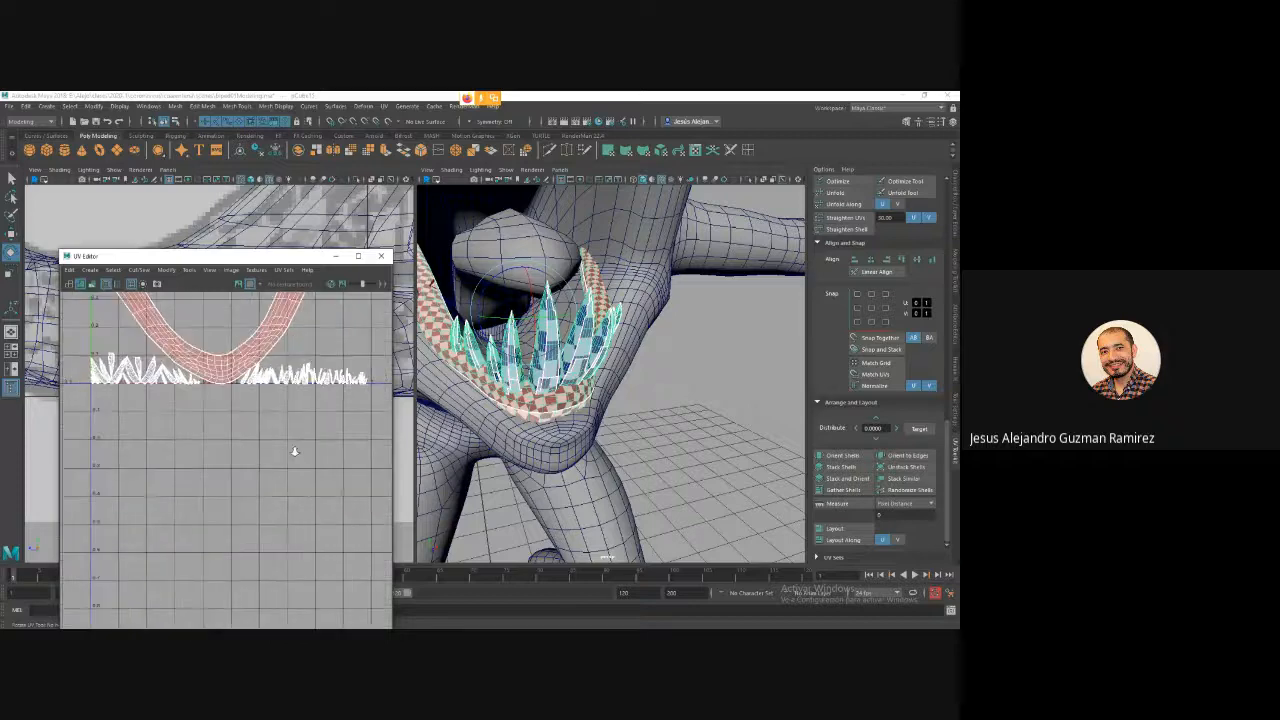
# Select the two lower gum UV shells and flip them along U.
pyautogui.moveTo(196, 341); pyautogui.dragTo(236, 334, button='right')
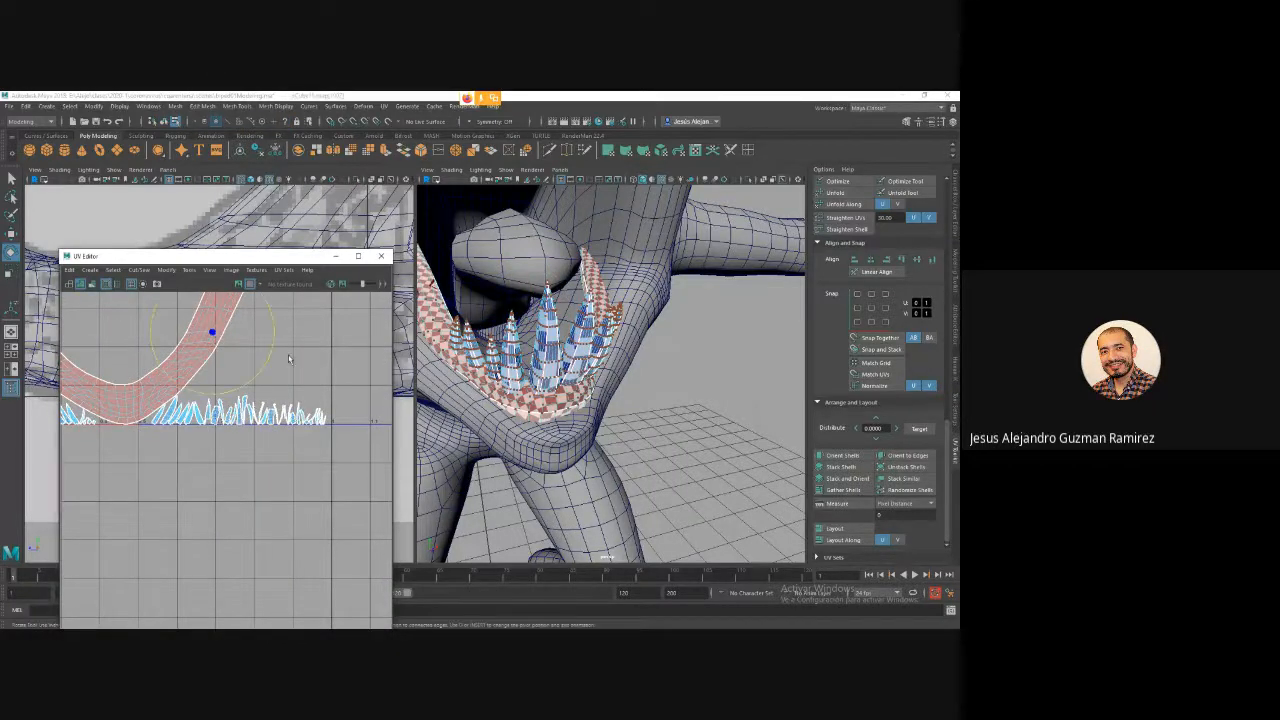
pyautogui.keyDown('alt'); pyautogui.moveTo(289, 358); pyautogui.dragTo(285, 428, button='middle'); pyautogui.keyUp('alt')
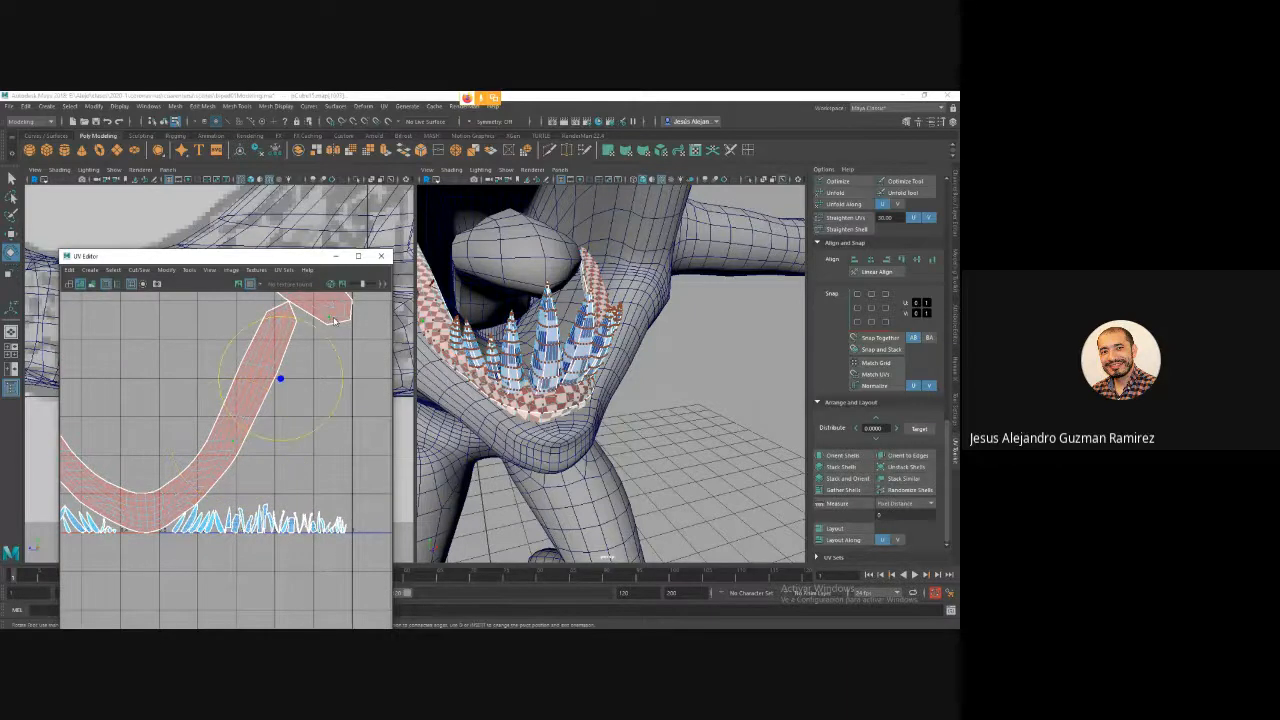
pyautogui.moveTo(336, 321); pyautogui.dragTo(372, 330, button='right')
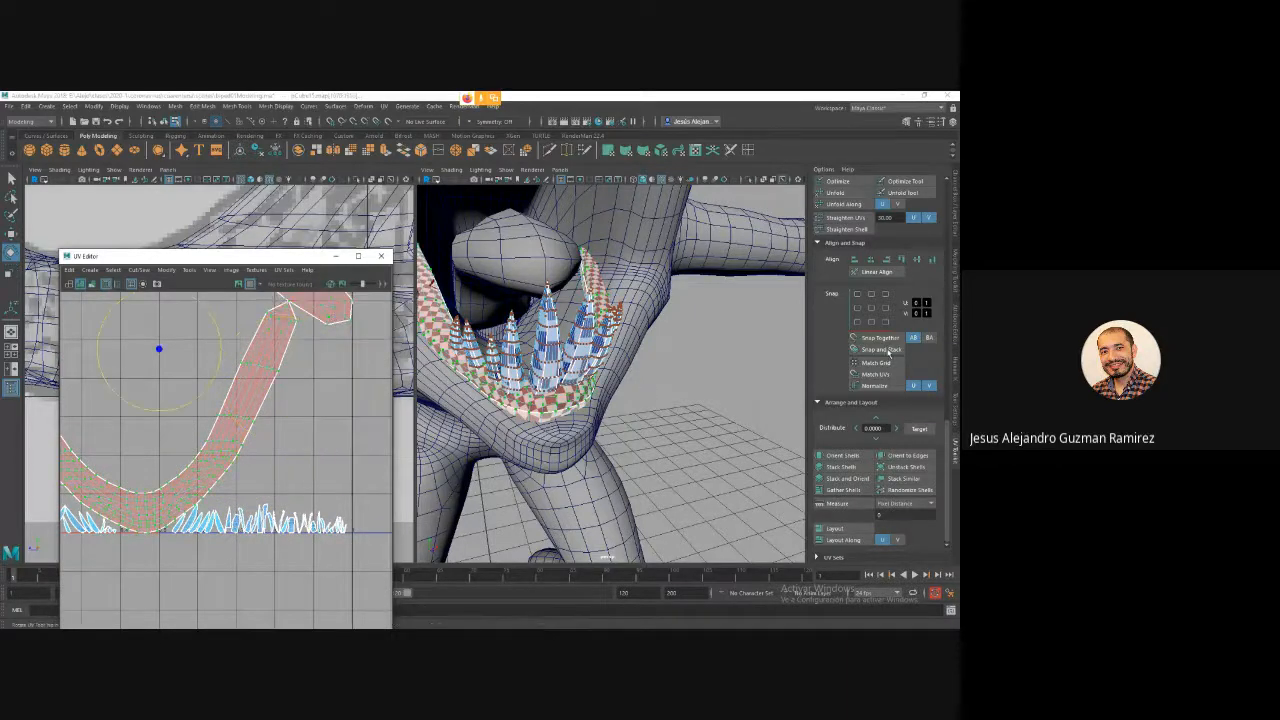
pyautogui.scroll(4, 888, 352)
pyautogui.scroll(4, 893, 280)
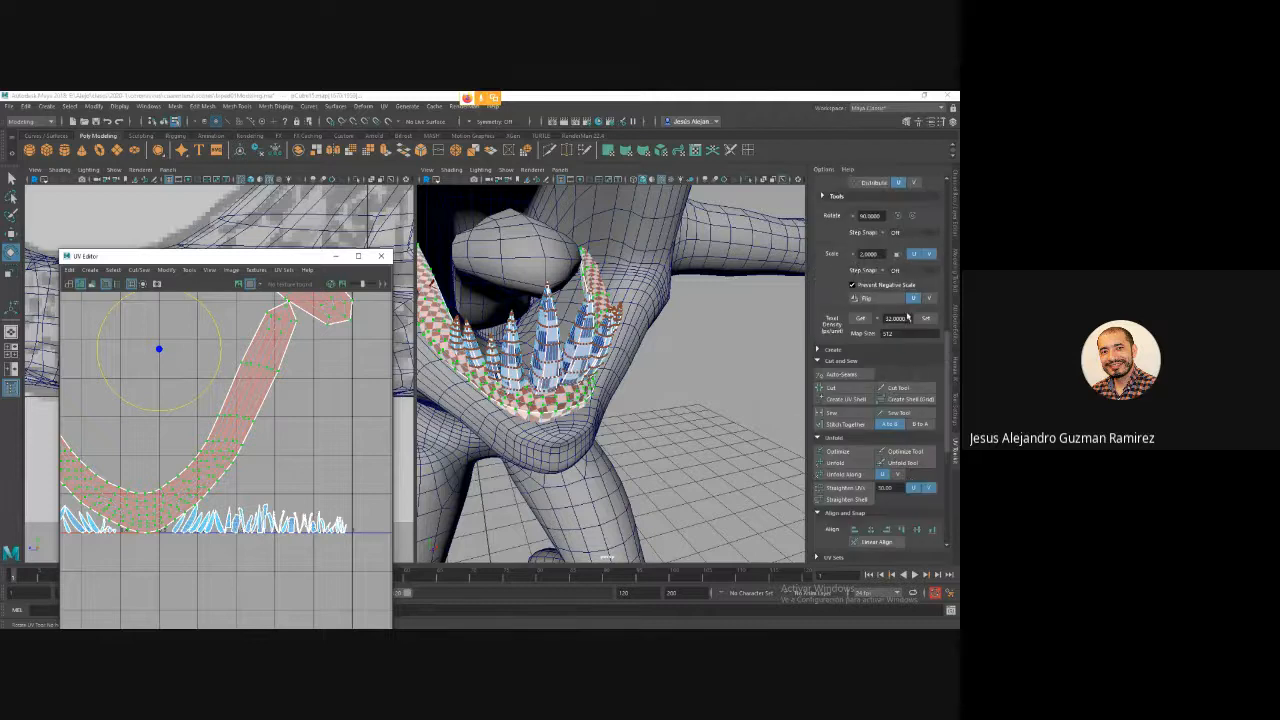
pyautogui.click(867, 298)
pyautogui.scroll(-3, 260, 441)
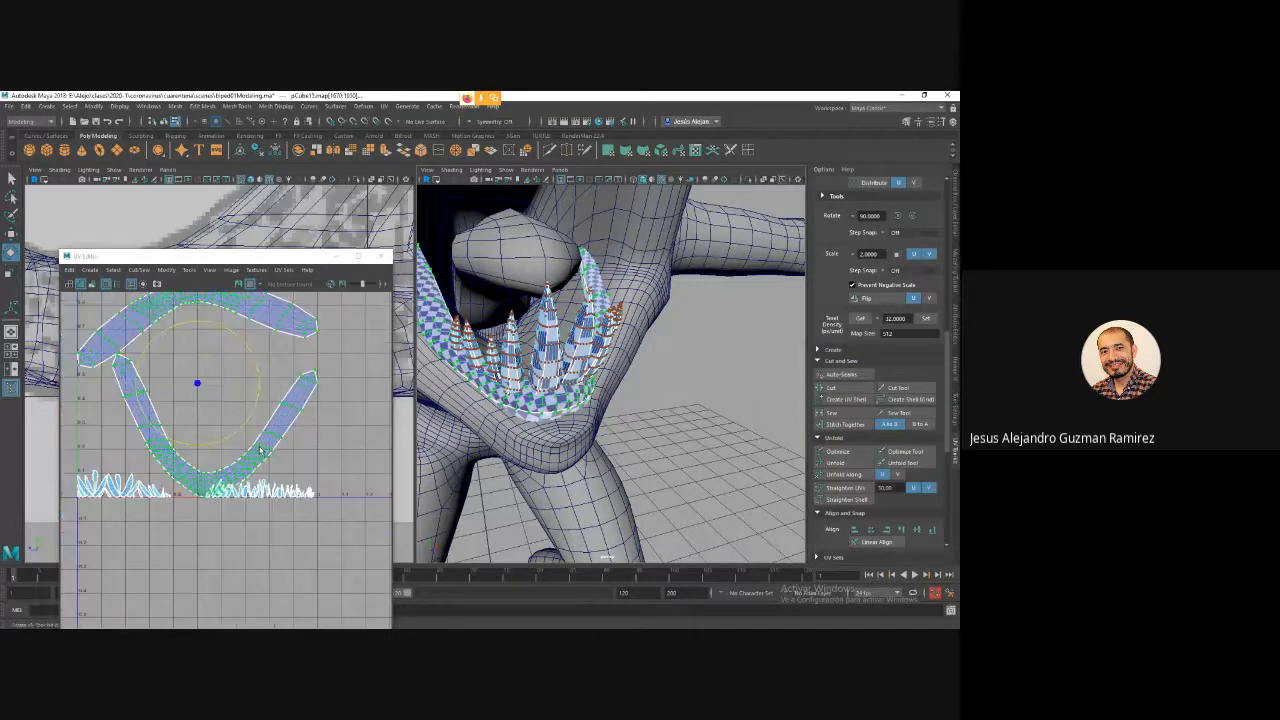
# Select all UVs of the lower teeth and gum mesh and repack the shells with Layout.
pyautogui.click(265, 541)
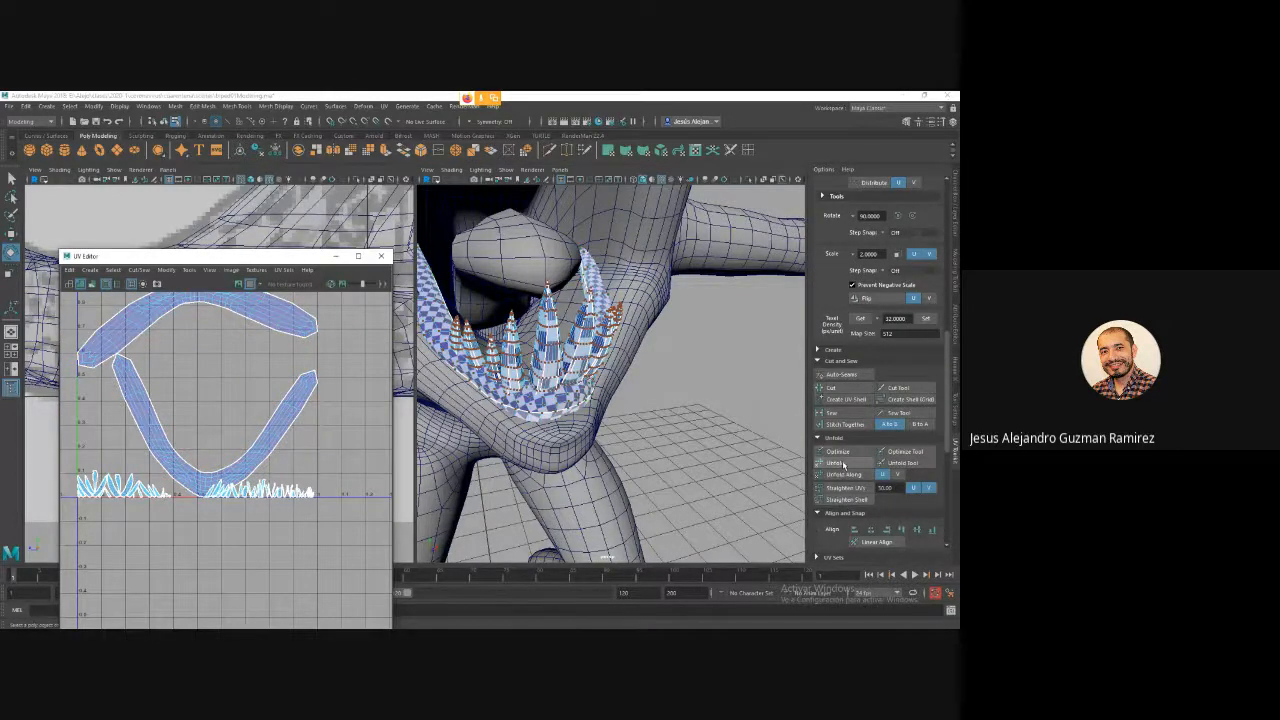
pyautogui.scroll(-2, 852, 484)
pyautogui.scroll(-4, 851, 484)
pyautogui.click(836, 527)
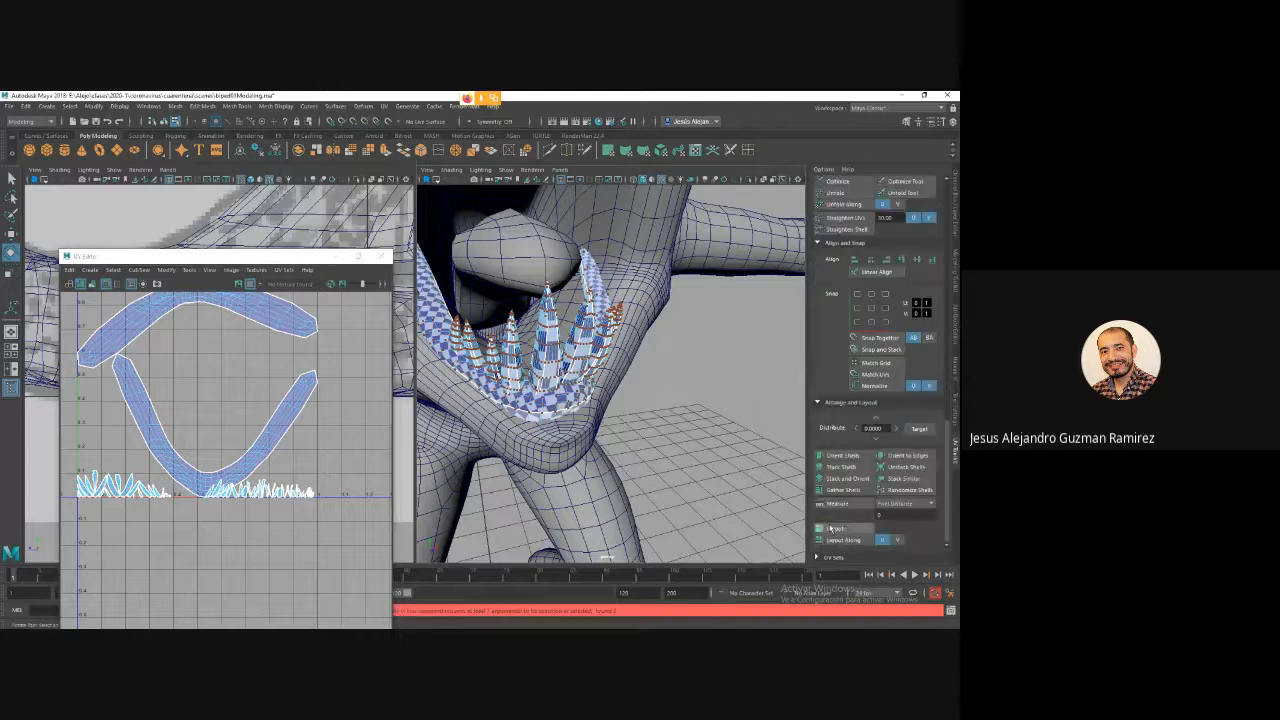
pyautogui.moveTo(286, 418); pyautogui.dragTo(321, 418, button='right')
pyautogui.scroll(-4, 321, 418)
pyautogui.moveTo(200, 335); pyautogui.dragTo(335, 465)
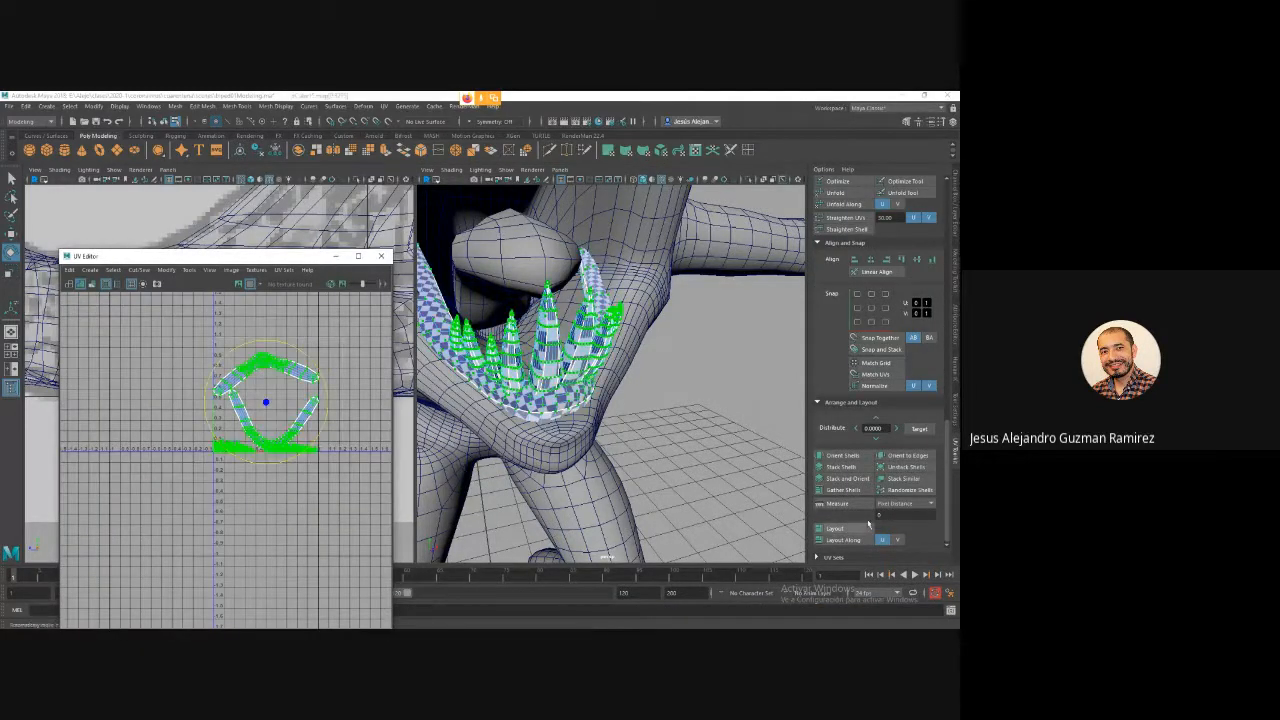
pyautogui.click(845, 527)
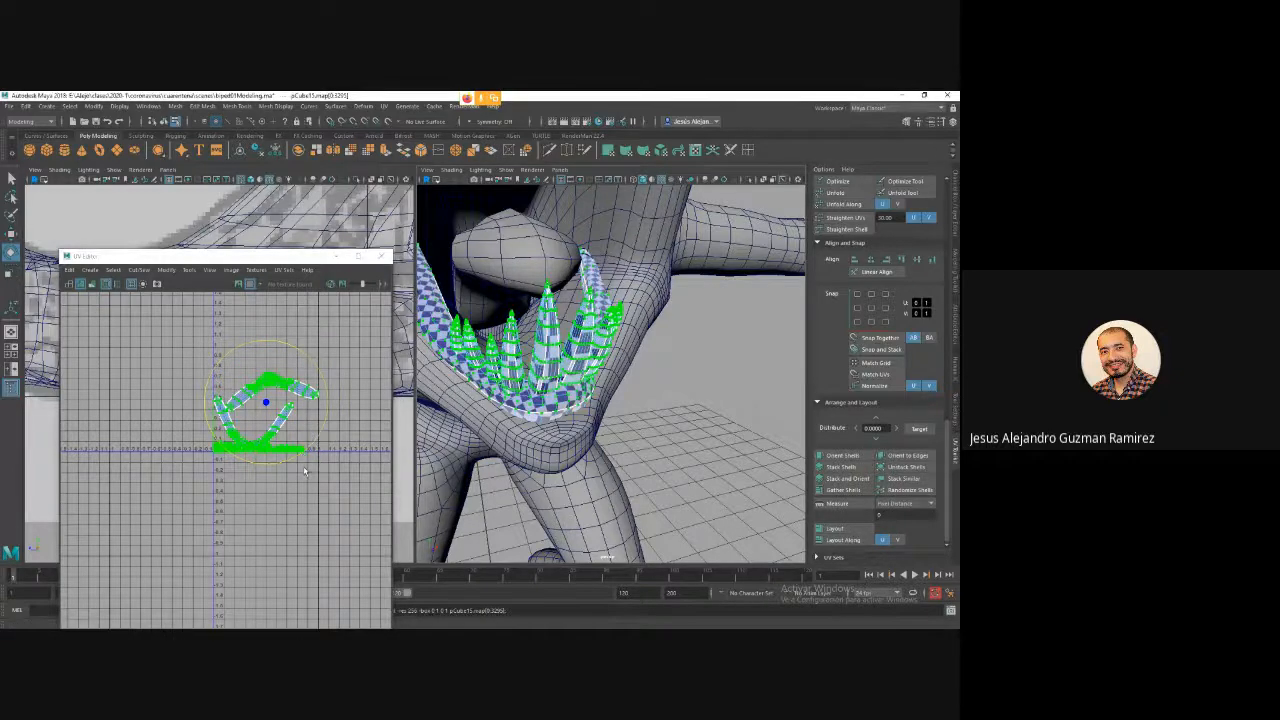
pyautogui.click(305, 471)
pyautogui.scroll(5, 290, 482)
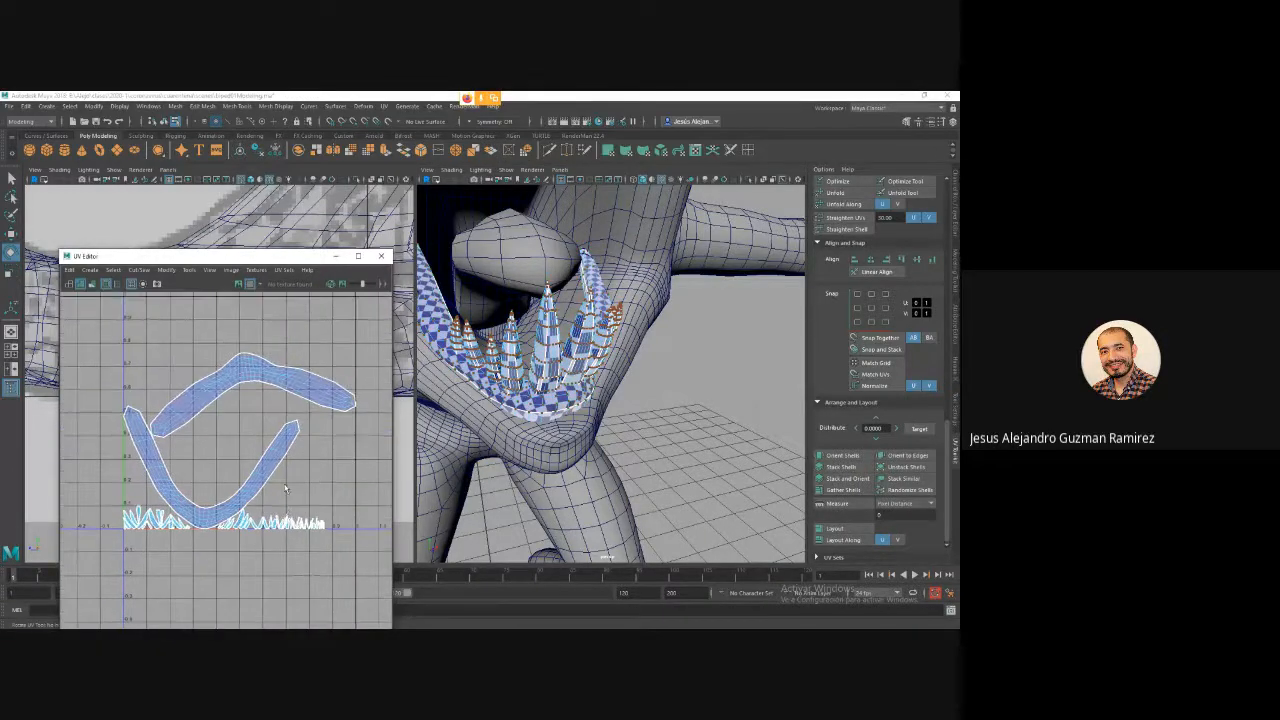
# Select the upper teeth and gum mesh's gum UV shells and flip them along U.
pyautogui.scroll(5, 660, 460)
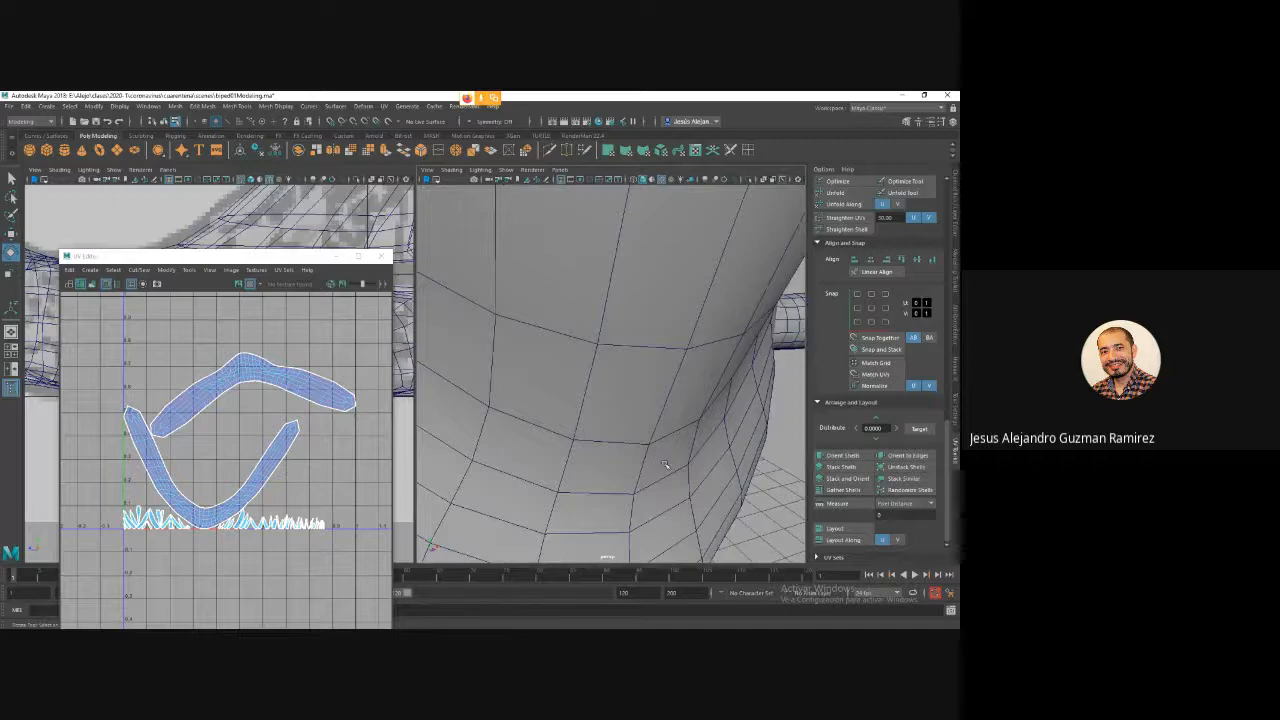
pyautogui.scroll(-8, 620, 412)
pyautogui.keyDown('alt'); pyautogui.moveTo(620, 412); pyautogui.dragTo(570, 400); pyautogui.keyUp('alt')
pyautogui.click(586, 254)
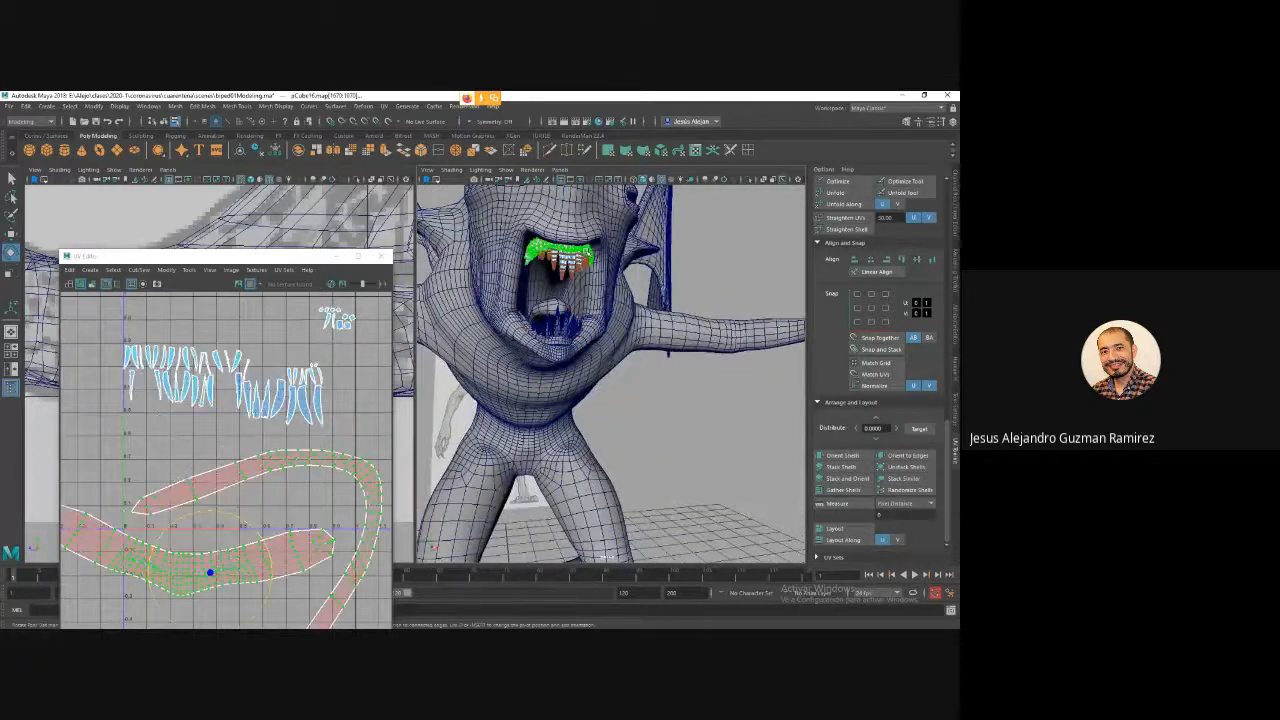
pyautogui.scroll(-4, 329, 467)
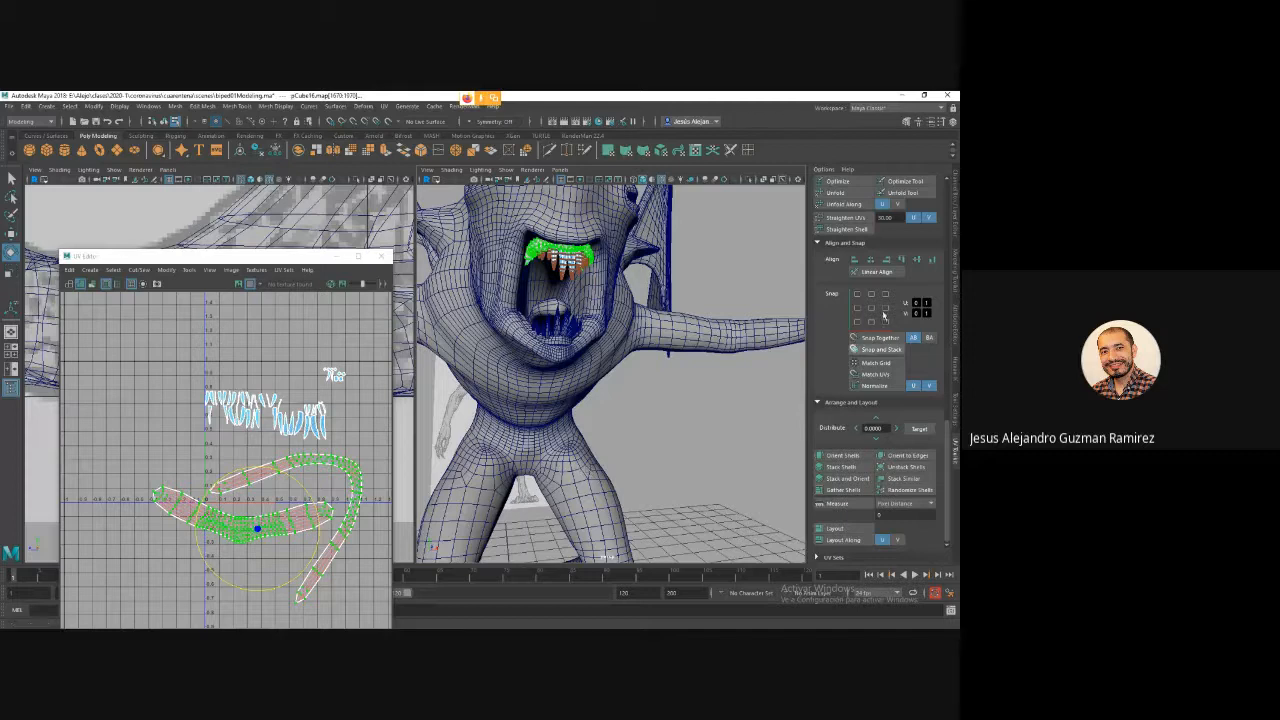
pyautogui.scroll(3, 890, 270)
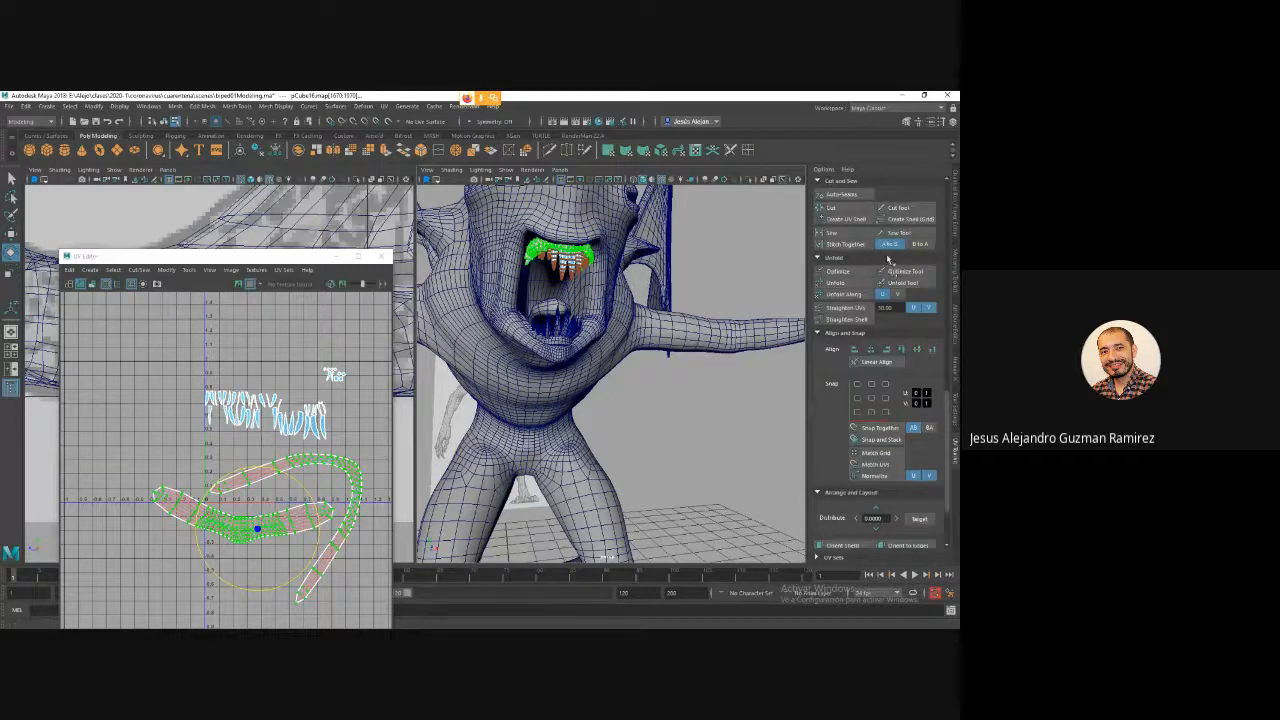
pyautogui.scroll(3, 888, 260)
pyautogui.click(864, 207)
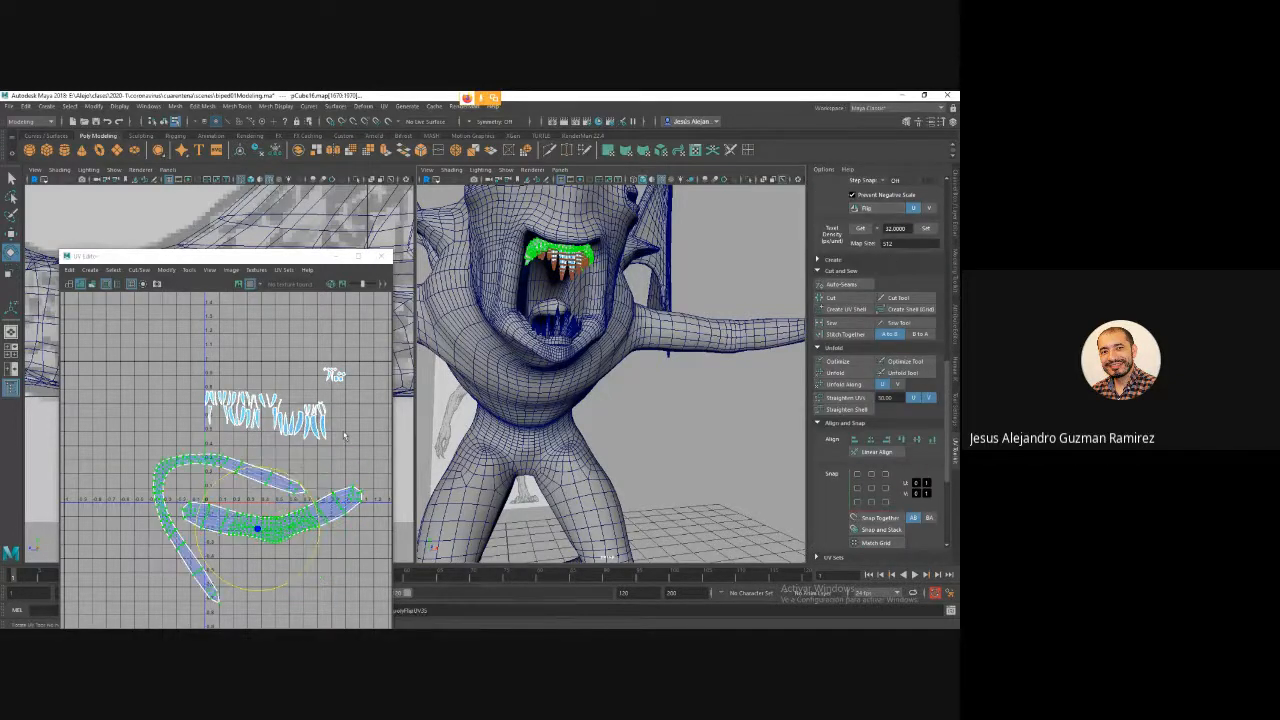
# Add the upper teeth's UVs to the selection and pack all the mesh's shells with Layout.
pyautogui.click(129, 358)
pyautogui.moveTo(233, 447); pyautogui.dragTo(345, 365)
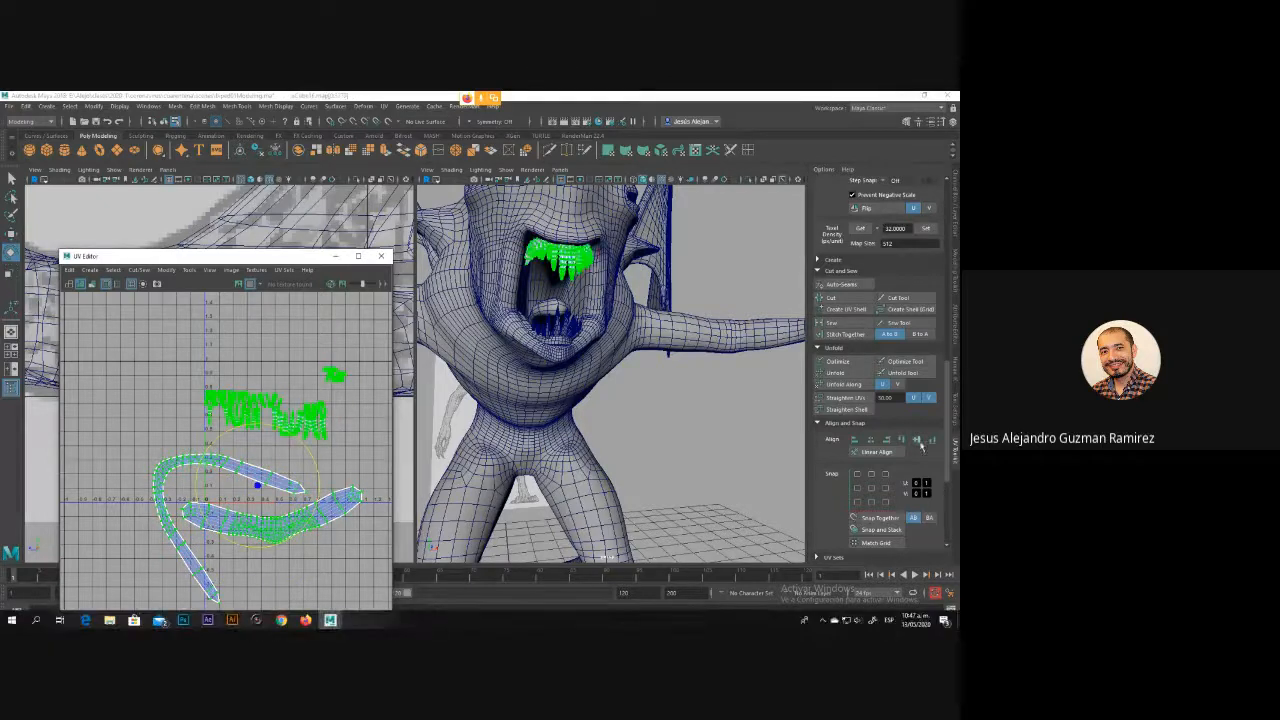
pyautogui.scroll(-6, 867, 490)
pyautogui.click(831, 528)
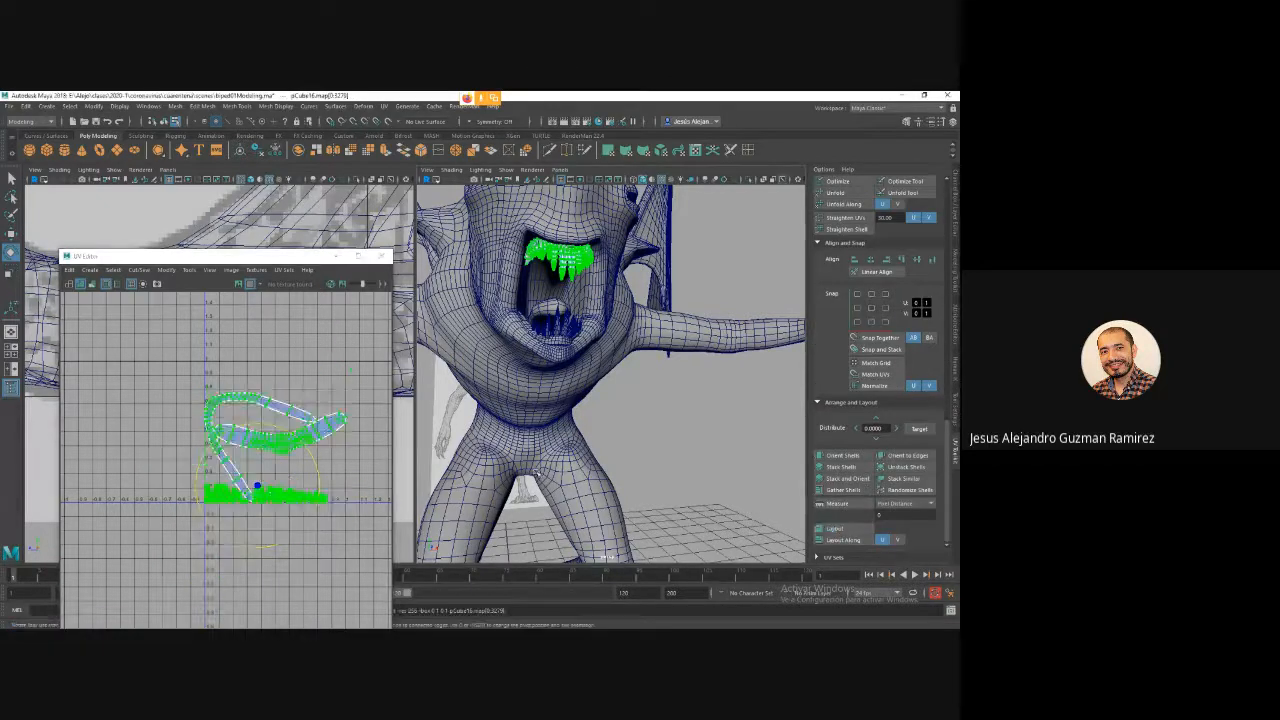
pyautogui.scroll(3, 330, 484)
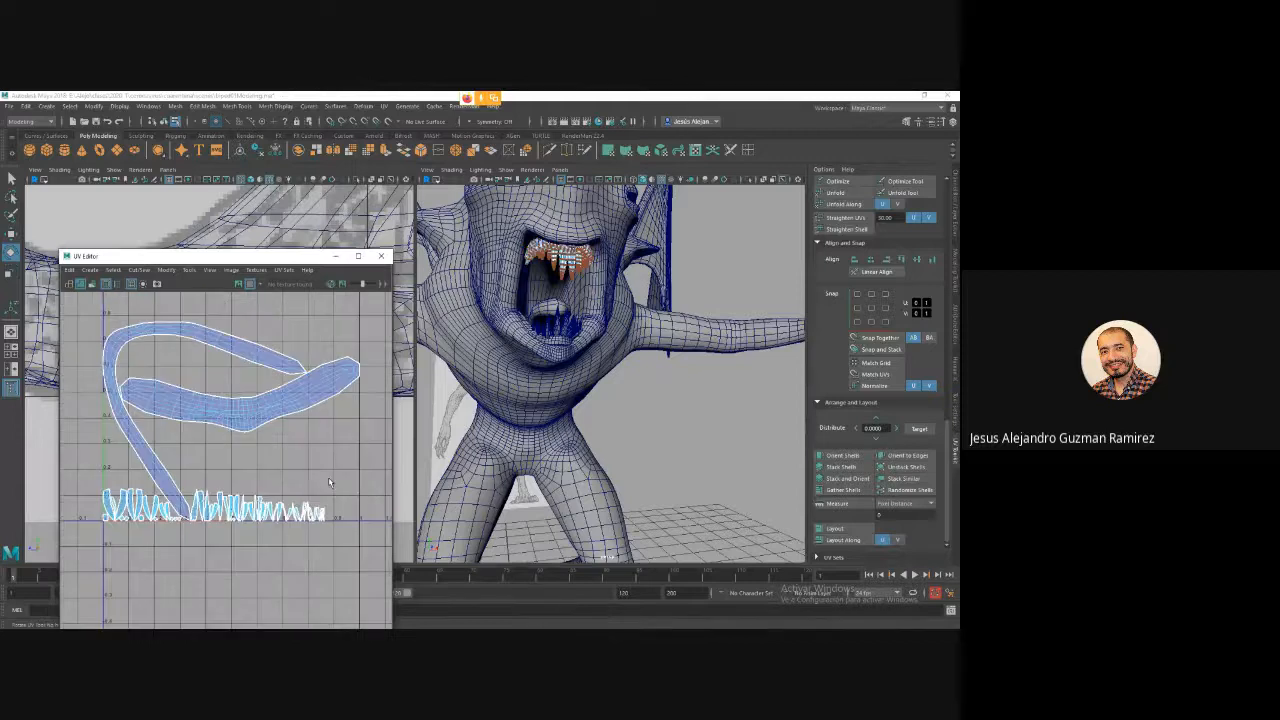
# Return to object selection, check the UVs of the body and lower teeth meshes, and save the scene.
pyautogui.moveTo(545, 315); pyautogui.dragTo(592, 250, button='right')
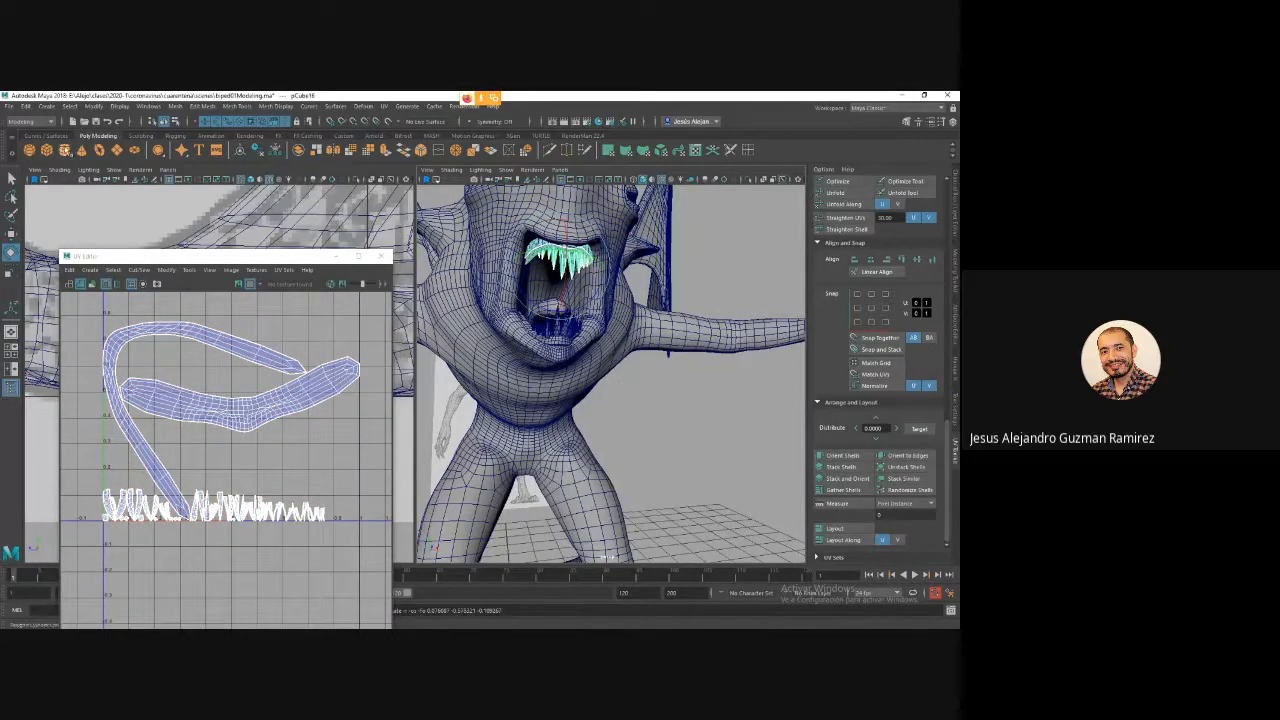
pyautogui.click(712, 400)
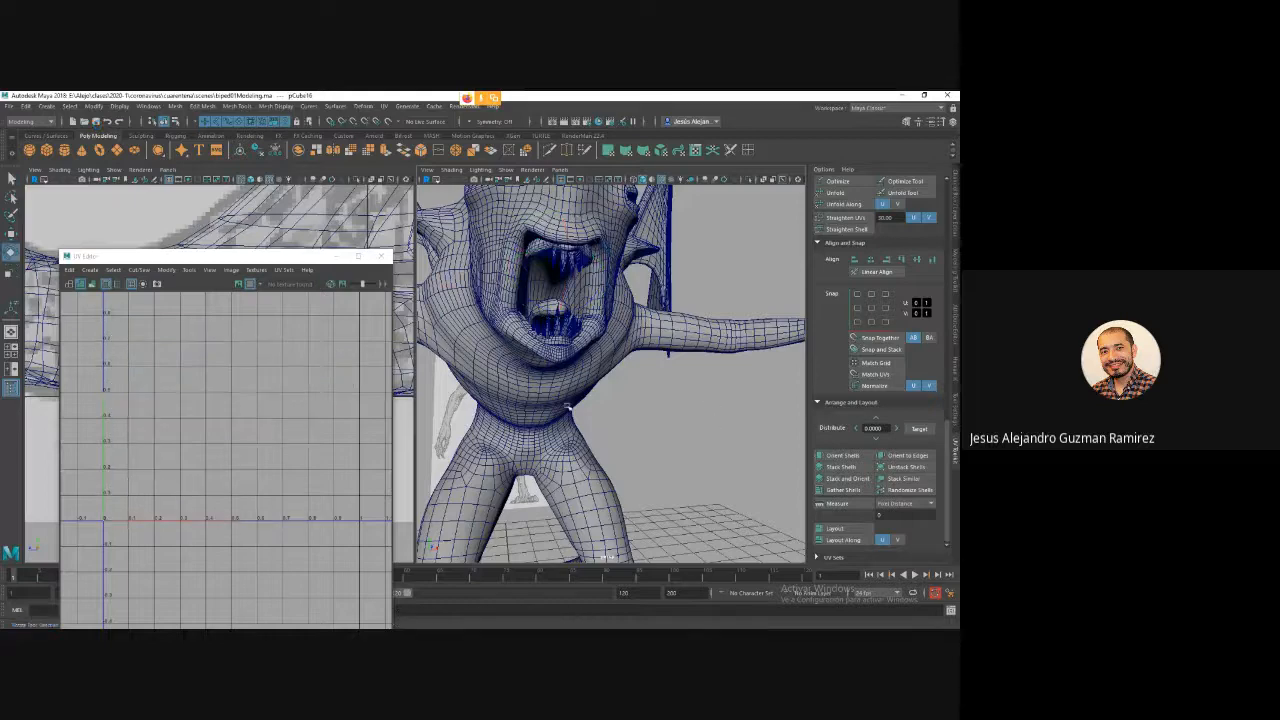
pyautogui.keyDown('alt'); pyautogui.moveTo(567, 405); pyautogui.dragTo(520, 400); pyautogui.keyUp('alt')
pyautogui.click(560, 380)
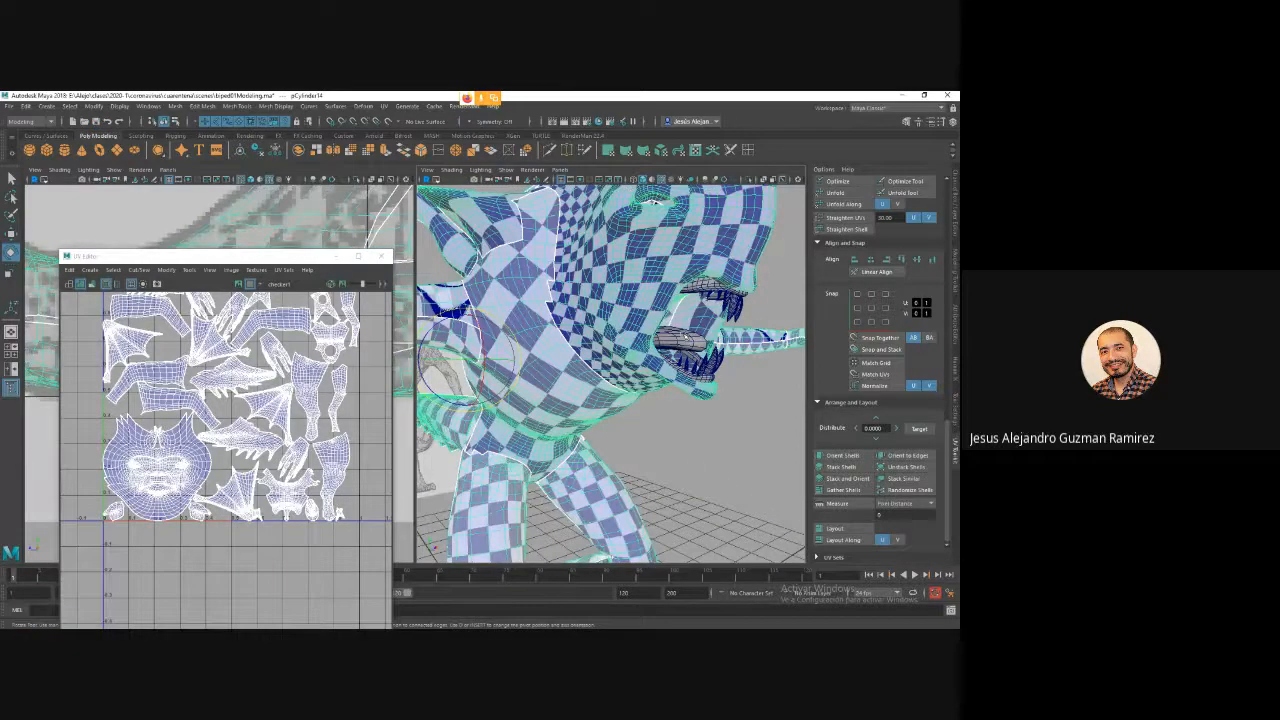
pyautogui.click(680, 378)
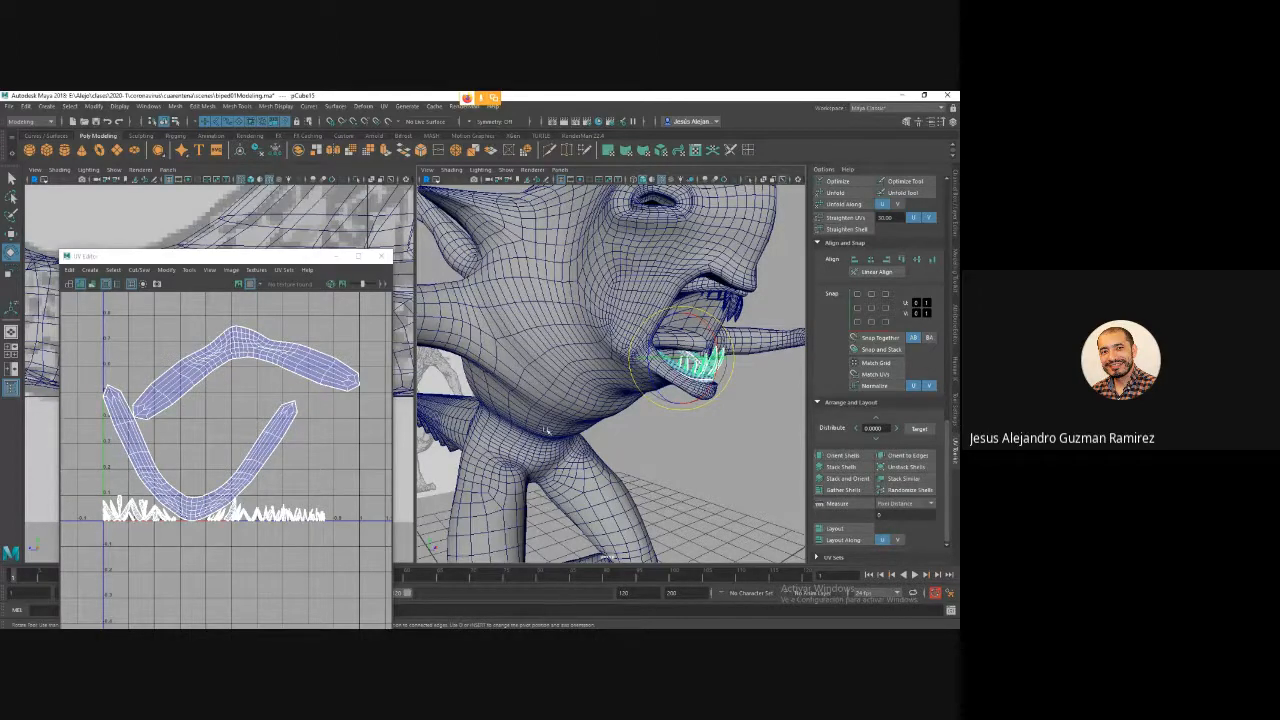
pyautogui.press('a')
pyautogui.hotkey('ctrl', 's')
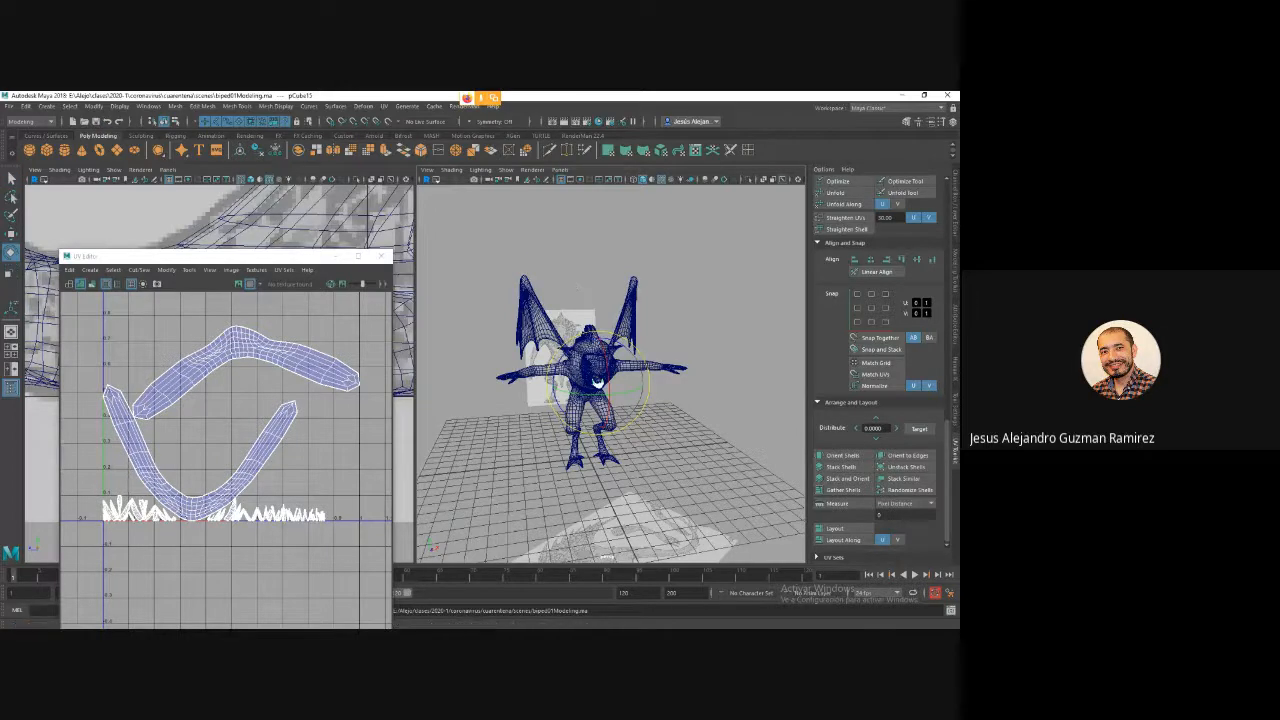
# Select the creature's body mesh and open the Export Selection options, keeping OBJexport as the file type.
pyautogui.click(636, 289)
pyautogui.click(8, 106)
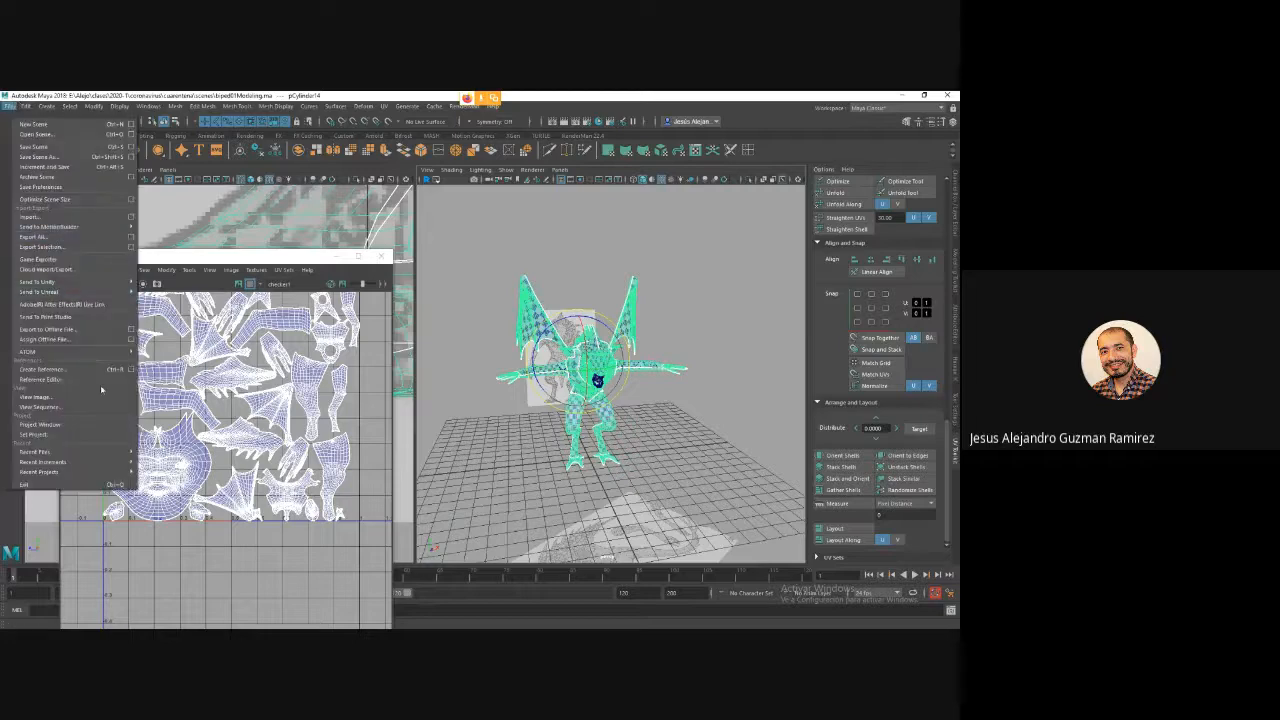
pyautogui.click(655, 296)
pyautogui.press('f')
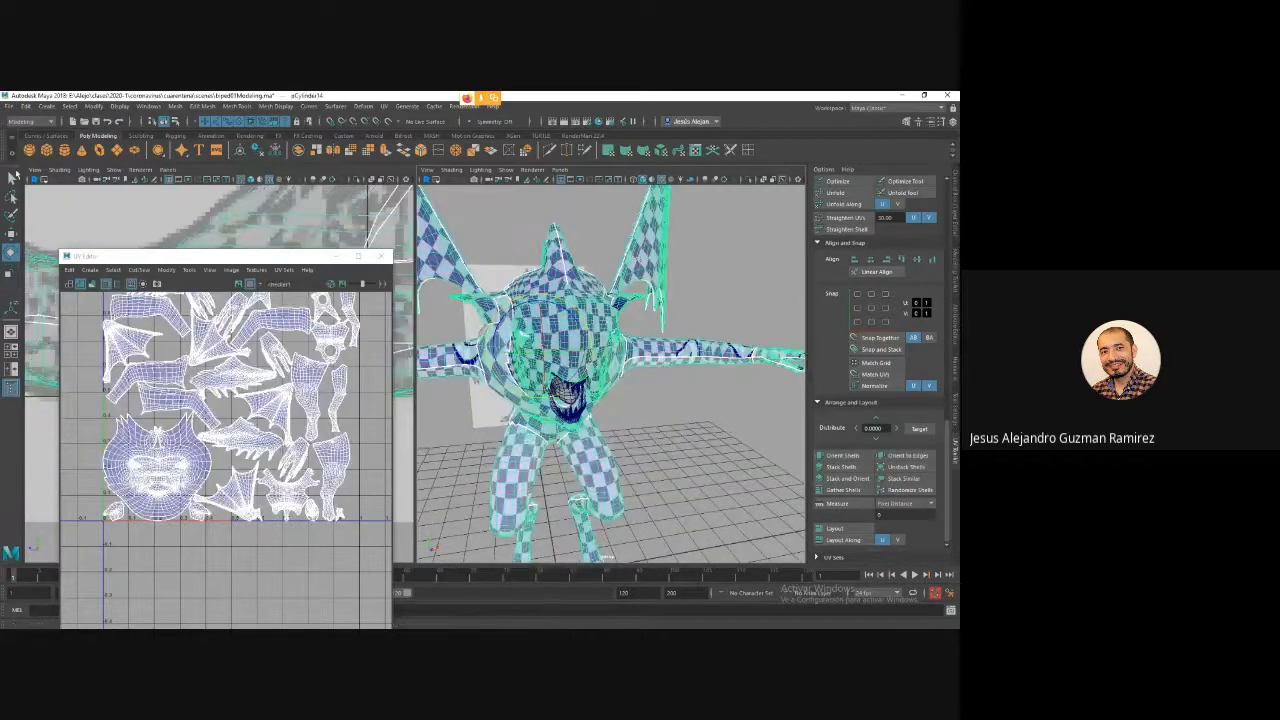
pyautogui.click(8, 106)
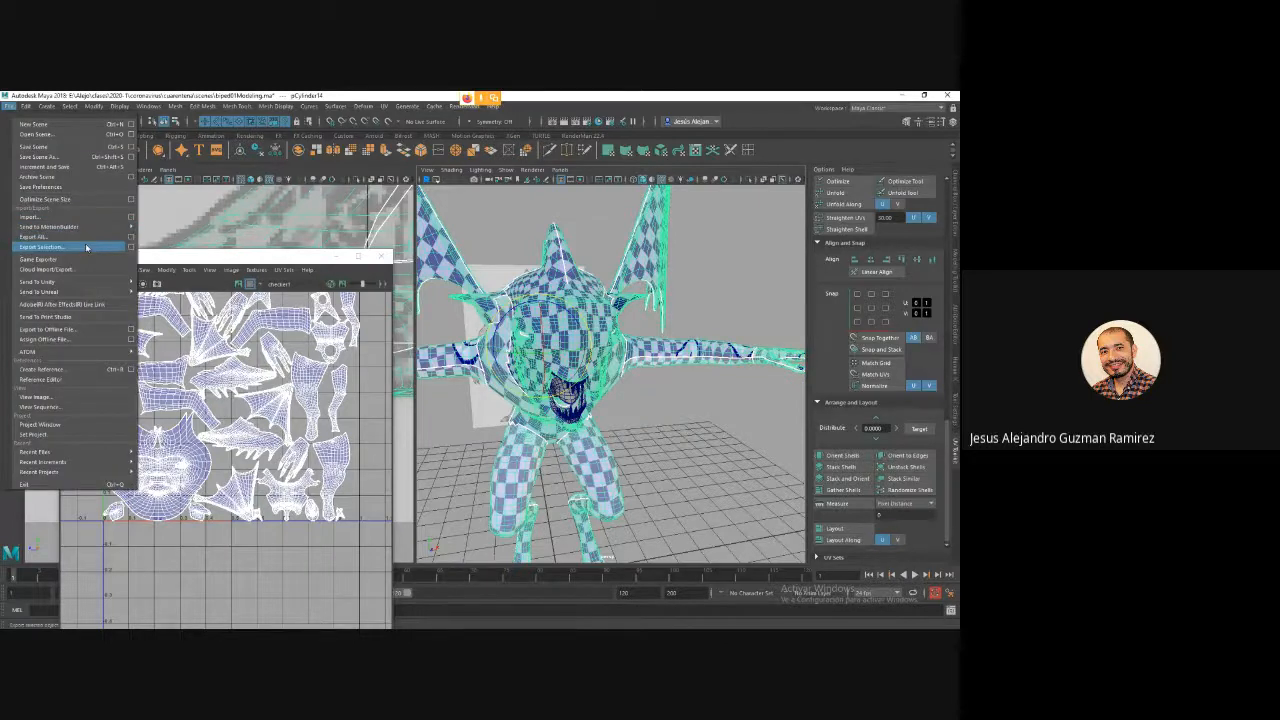
pyautogui.click(131, 247)
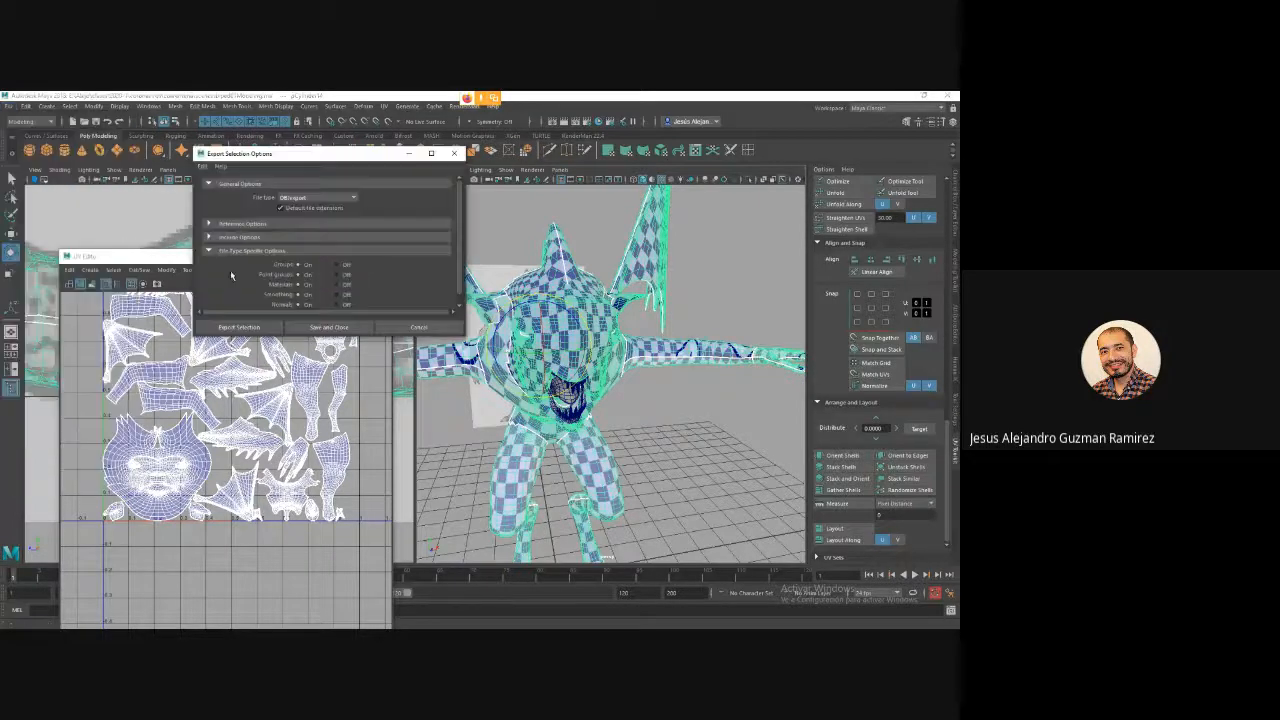
pyautogui.click(295, 198)
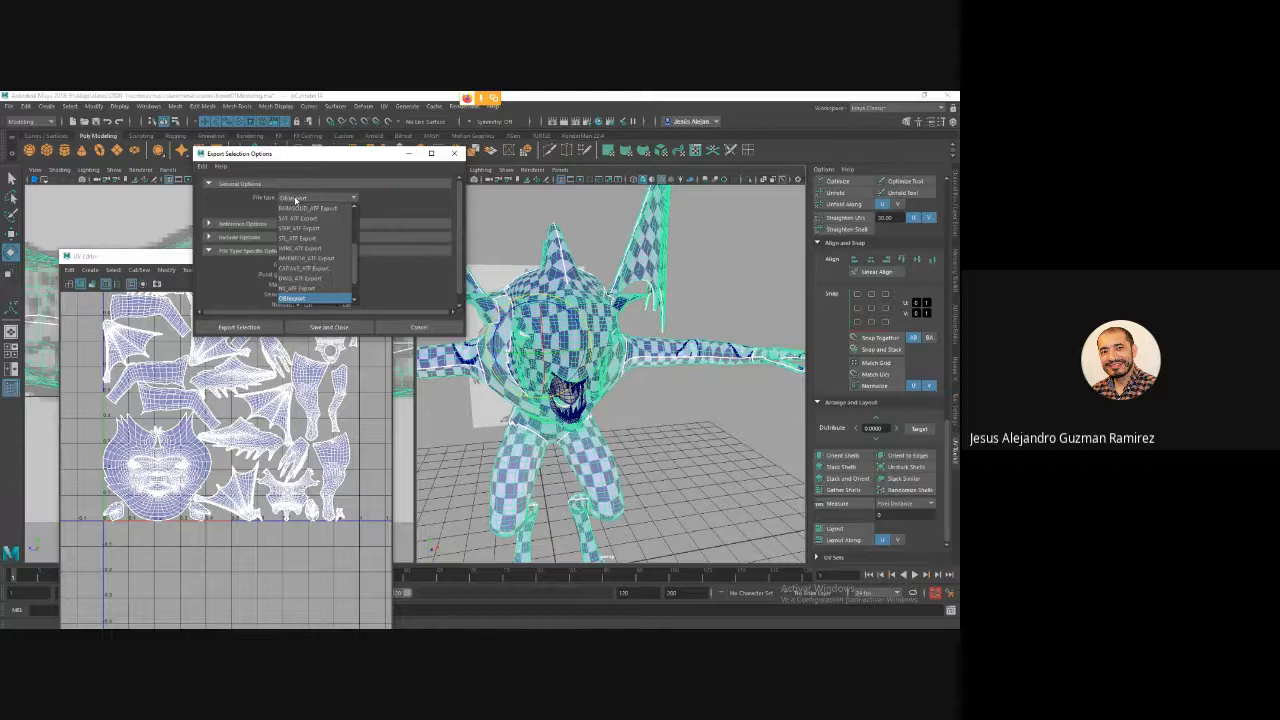
pyautogui.click(295, 200)
# Export the body mesh as body.obj in the scenes folder, replacing the existing file.
pyautogui.click(229, 327)
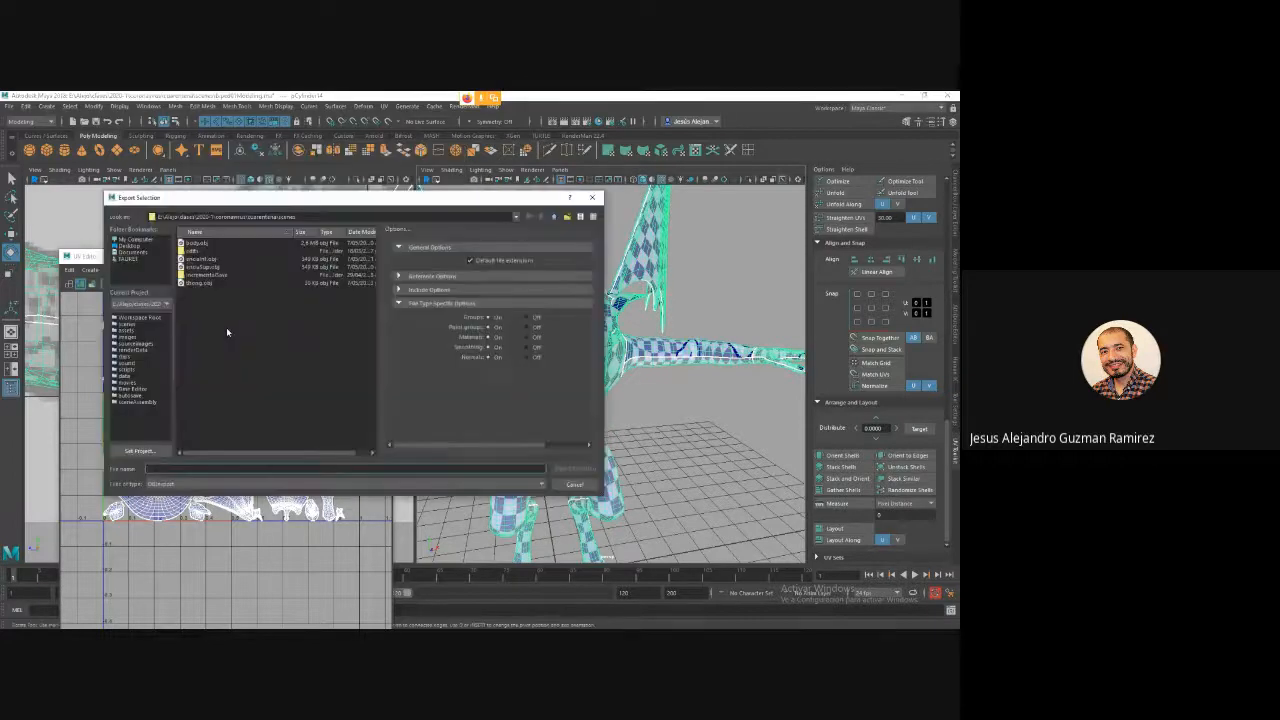
pyautogui.click(198, 243)
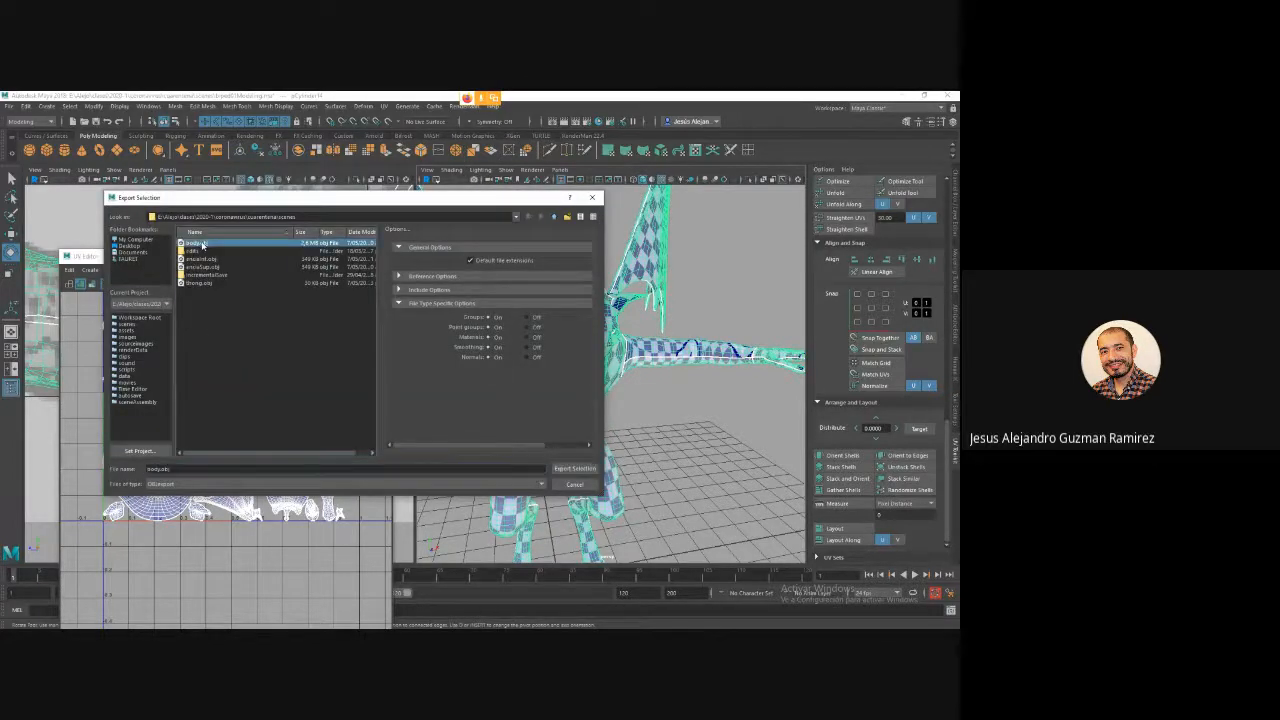
pyautogui.click(568, 470)
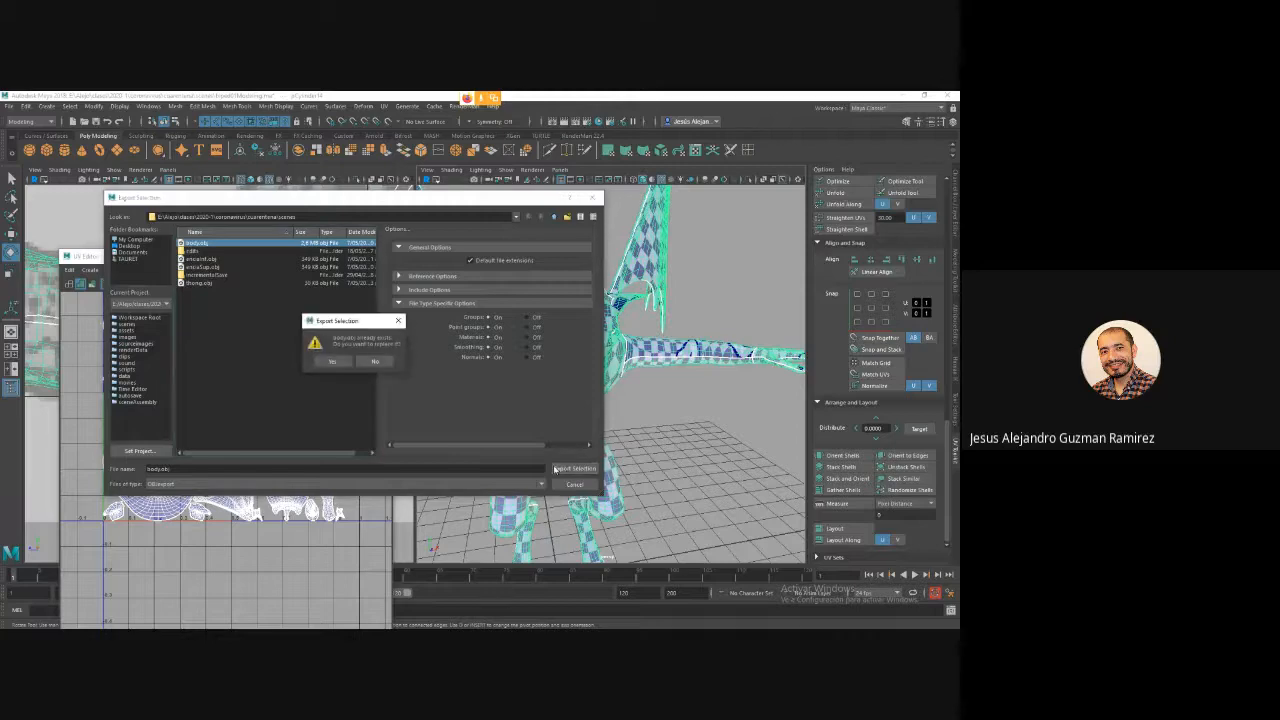
pyautogui.click(334, 361)
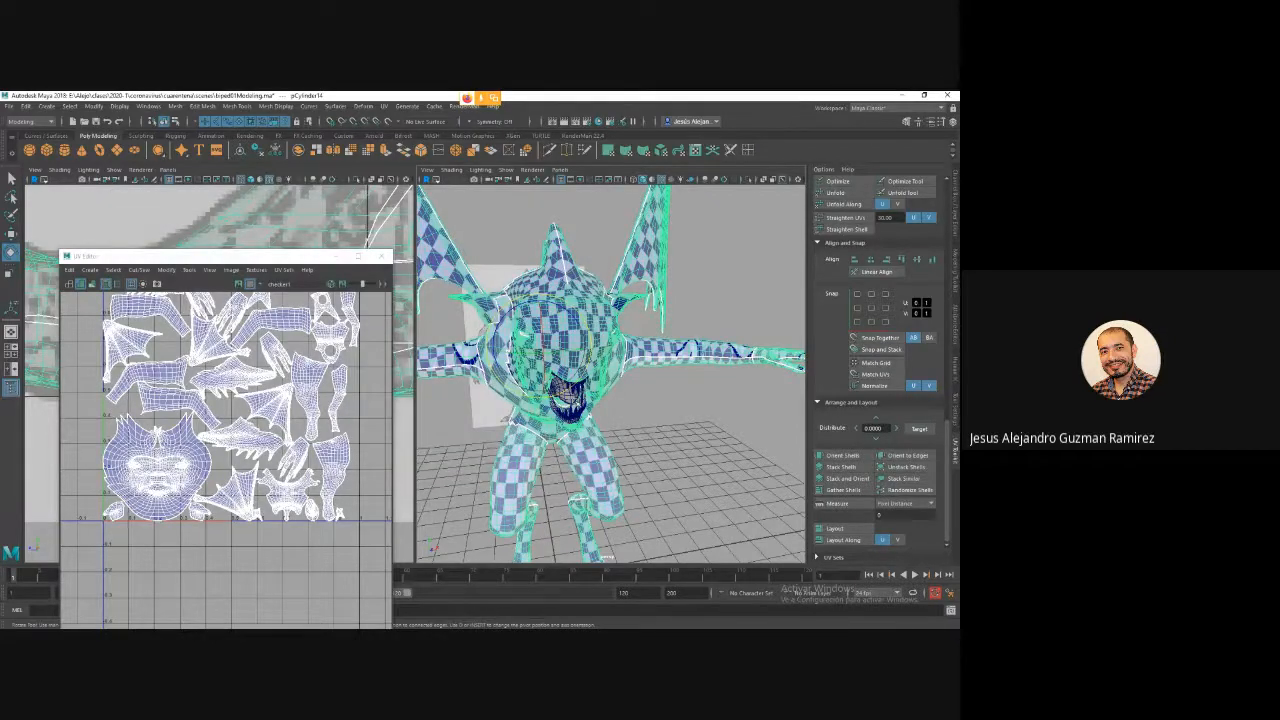
# Export the creature's tongue mesh as thong.obj in the scenes folder, replacing the existing file.
pyautogui.click(560, 389)
pyautogui.click(10, 106)
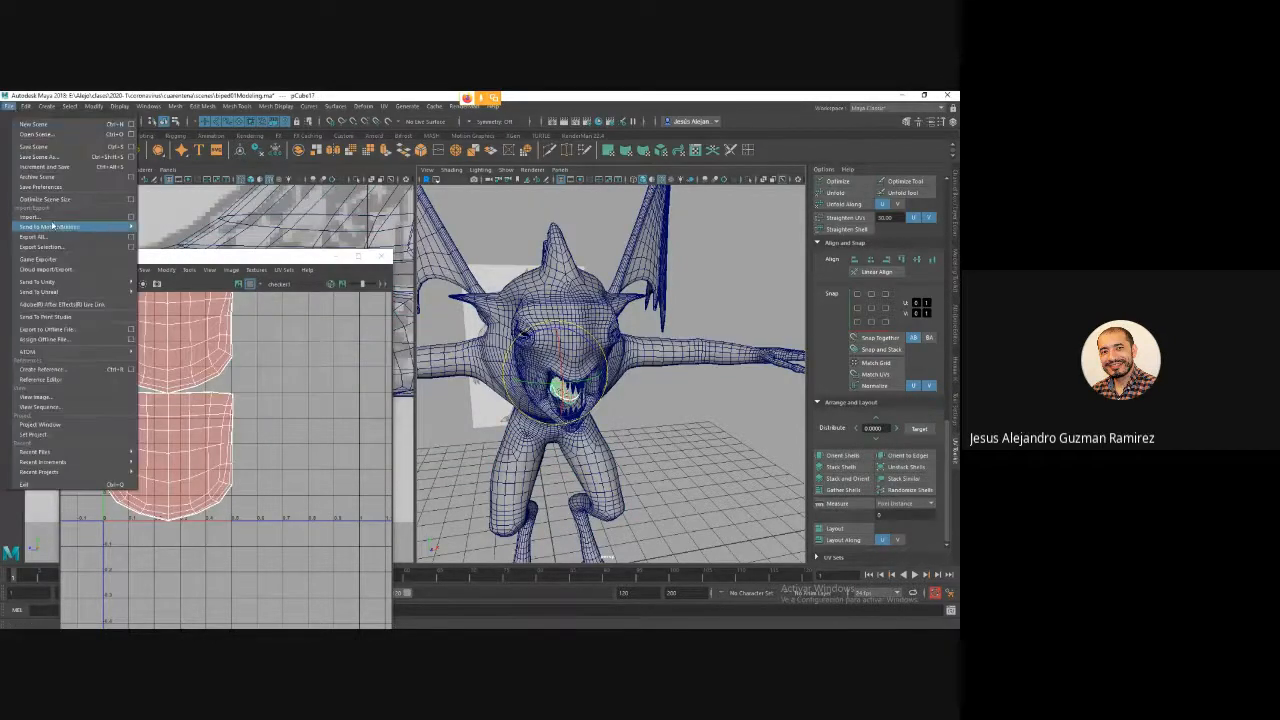
pyautogui.click(45, 246)
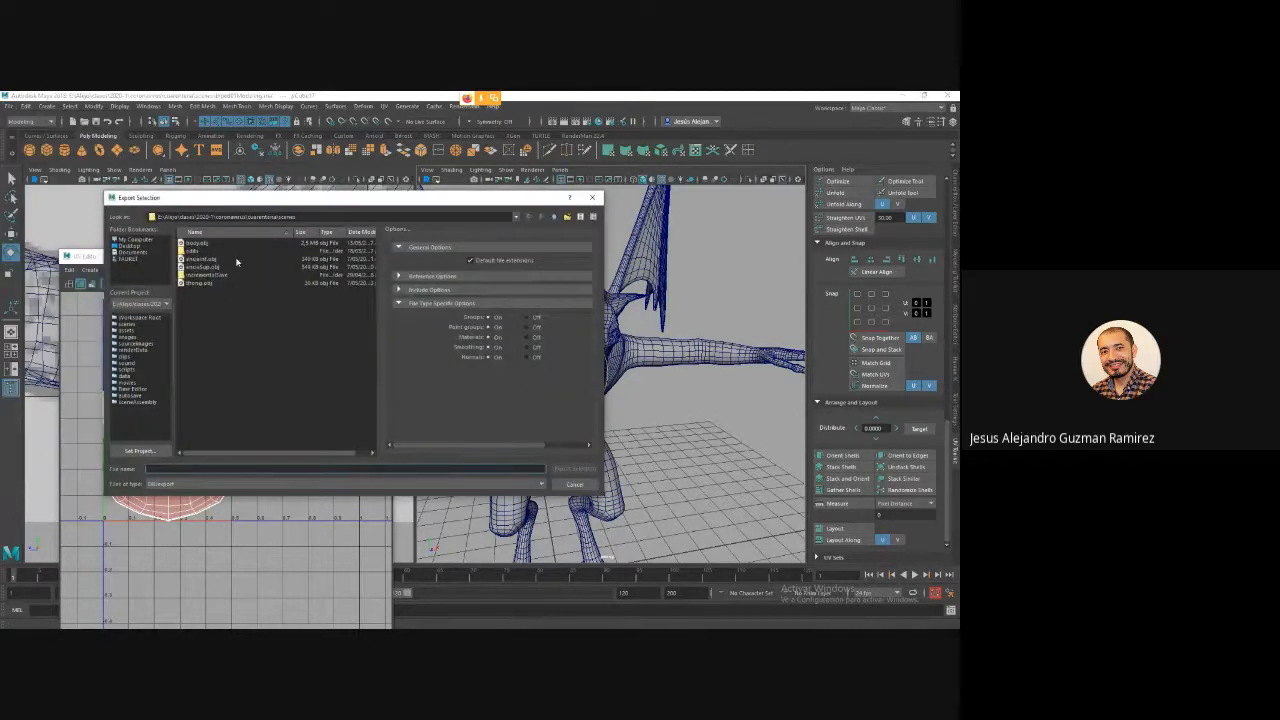
pyautogui.click(202, 283)
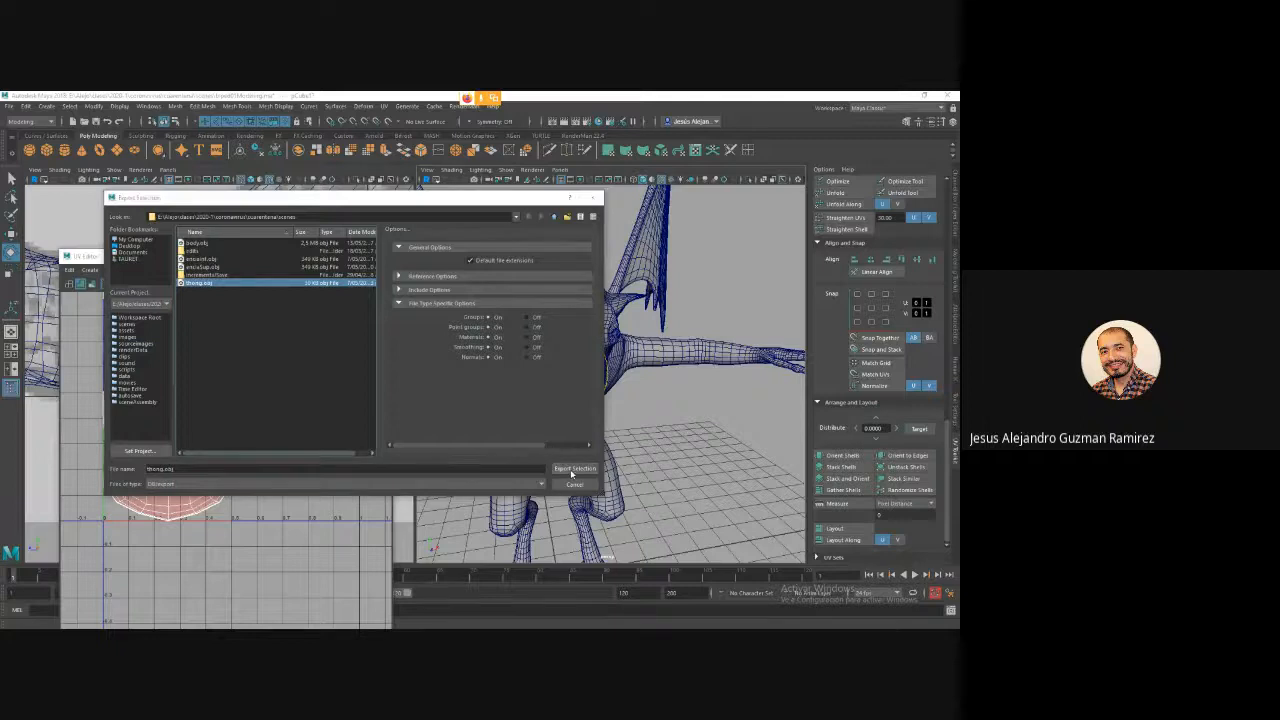
pyautogui.click(570, 469)
pyautogui.click(334, 361)
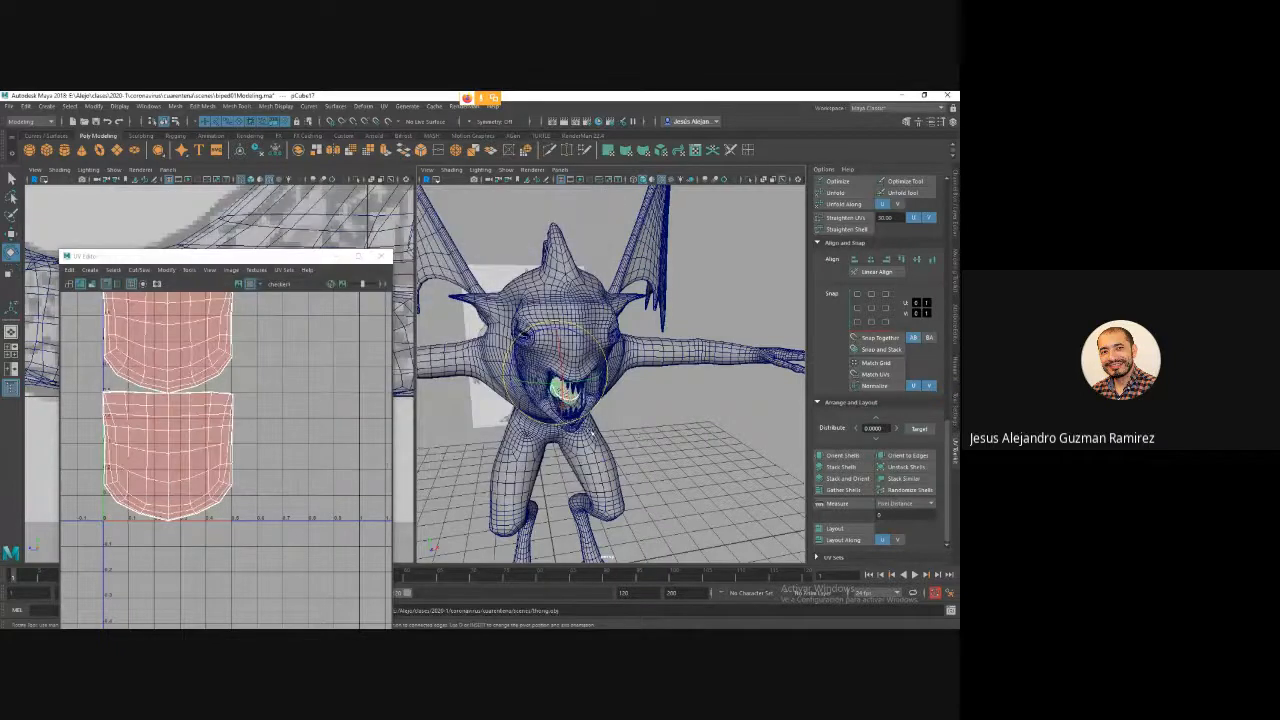
# Export the upper teeth and gum mesh as enciaSup.obj in the scenes folder, overwriting the existing file.
pyautogui.press('Delete')
pyautogui.hotkey('ctrl', 'z')
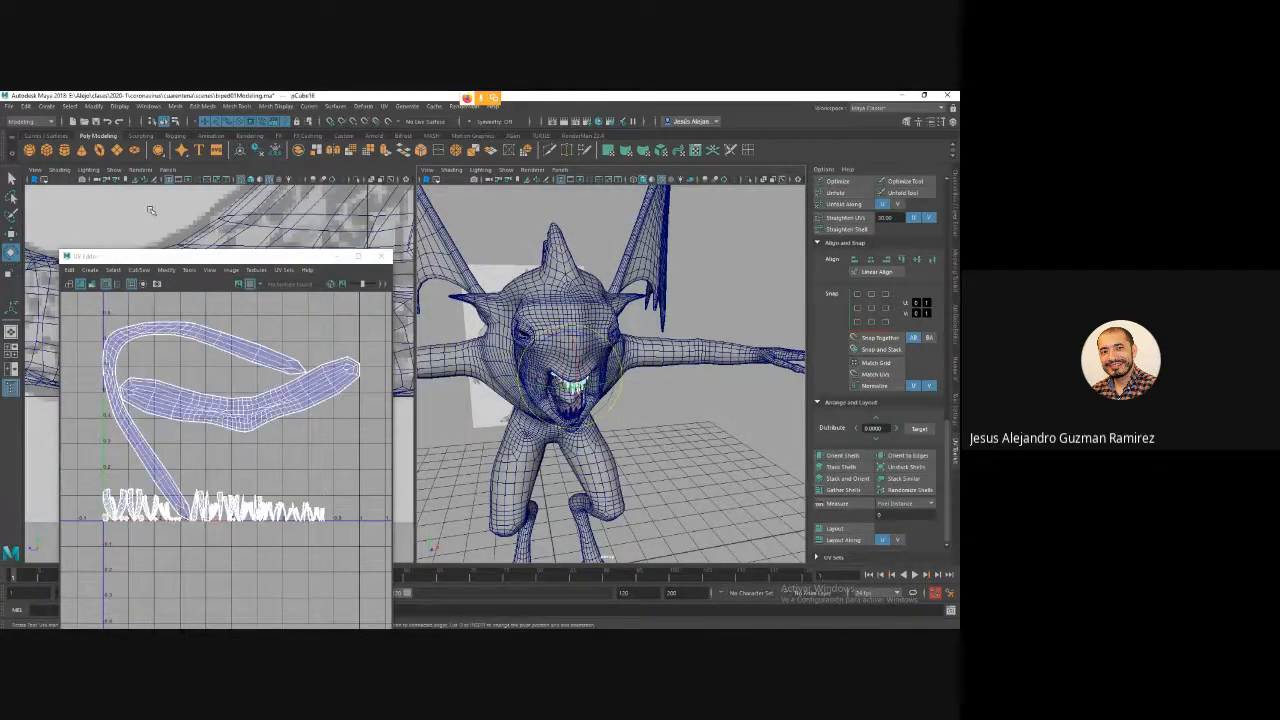
pyautogui.click(8, 106)
pyautogui.click(45, 246)
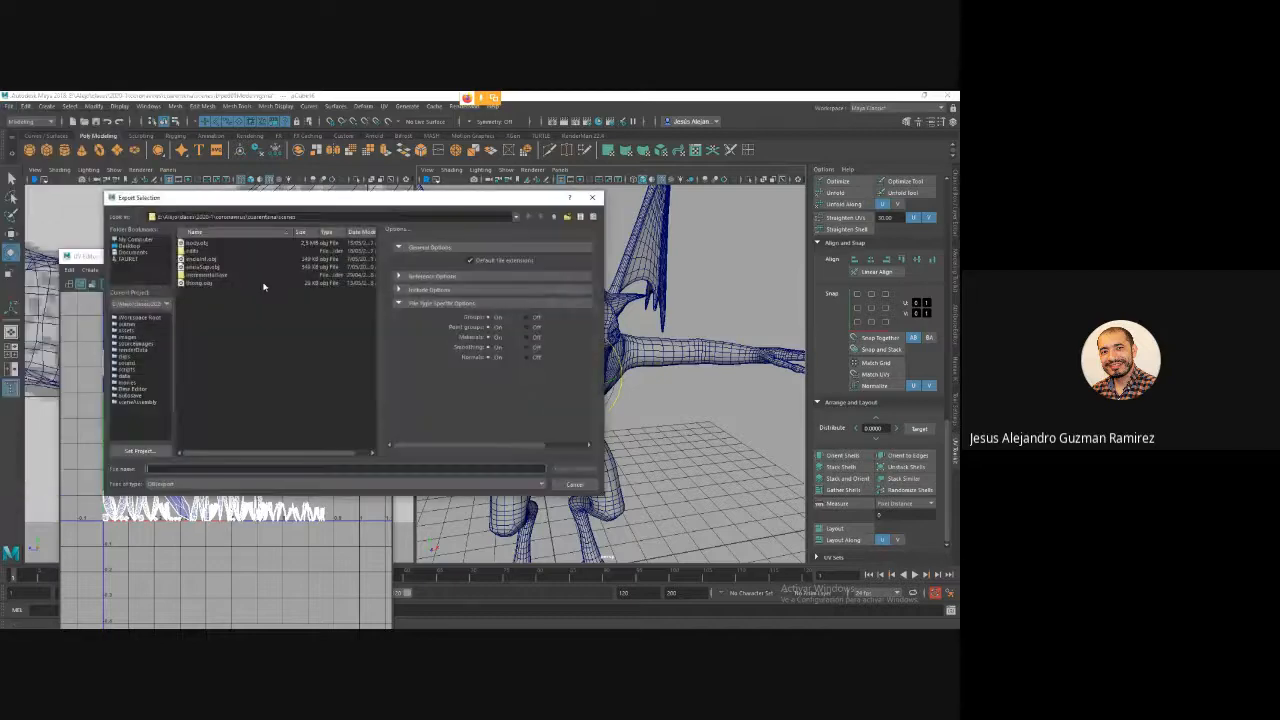
pyautogui.click(205, 267)
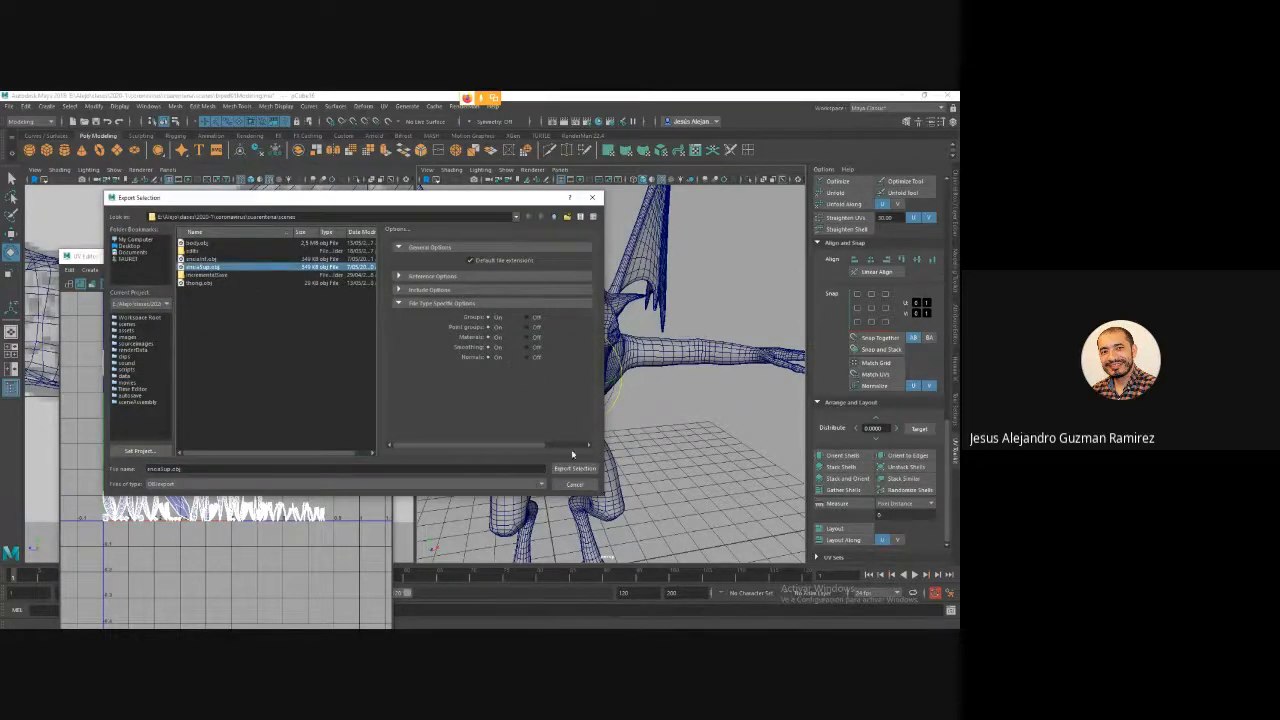
pyautogui.click(574, 468)
pyautogui.click(342, 365)
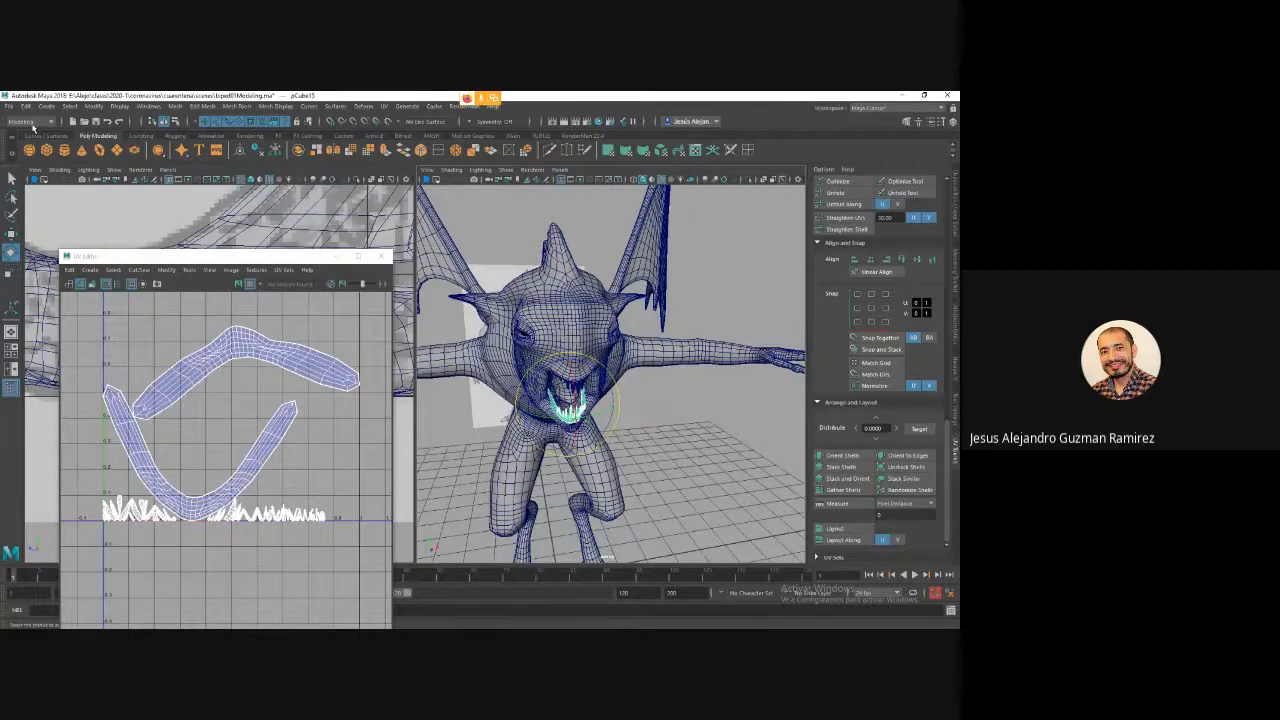
# Export the lower teeth and gum mesh over the existing enciaInf.obj, and save the scene.
pyautogui.click(10, 105)
pyautogui.click(65, 250)
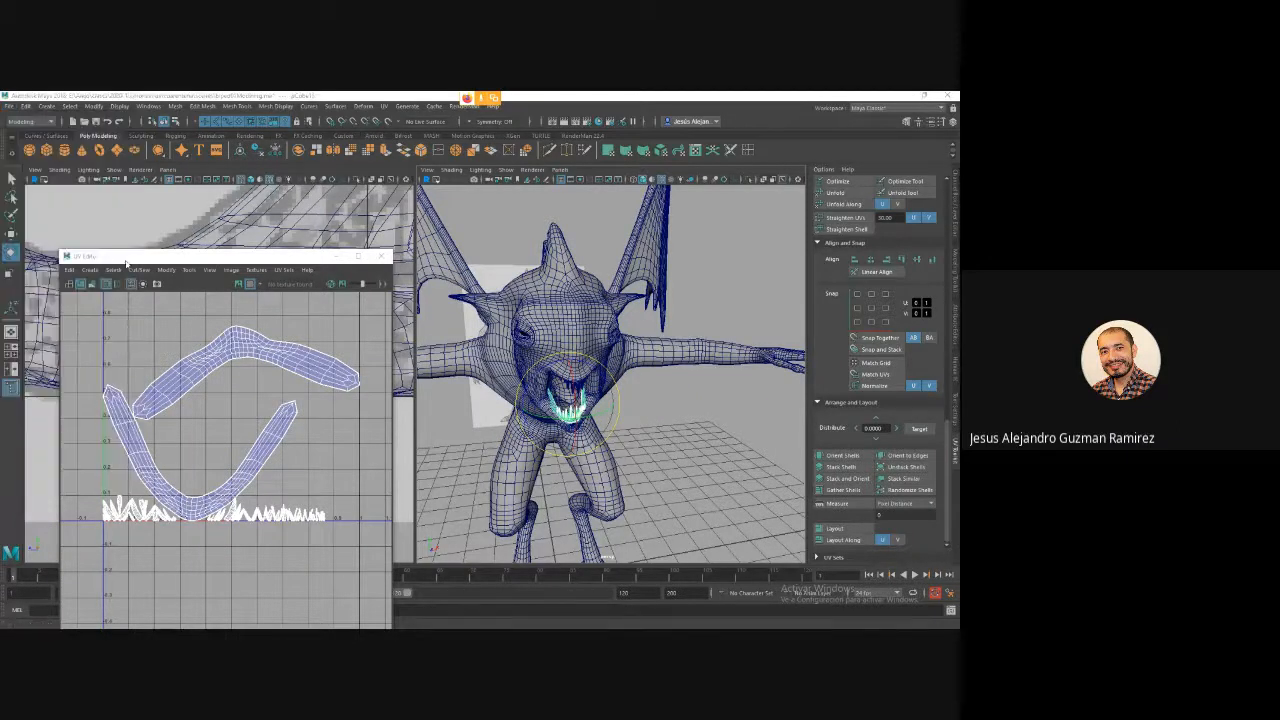
pyautogui.click(205, 259)
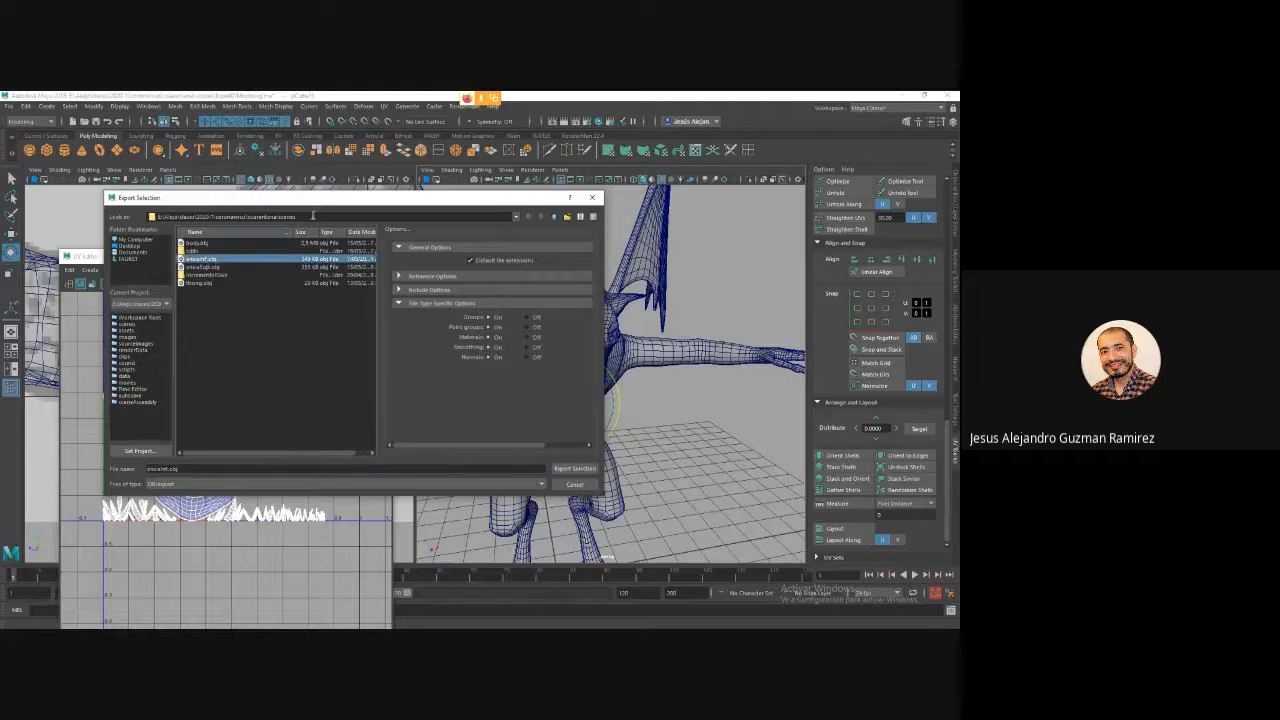
pyautogui.moveTo(338, 200); pyautogui.dragTo(264, 203)
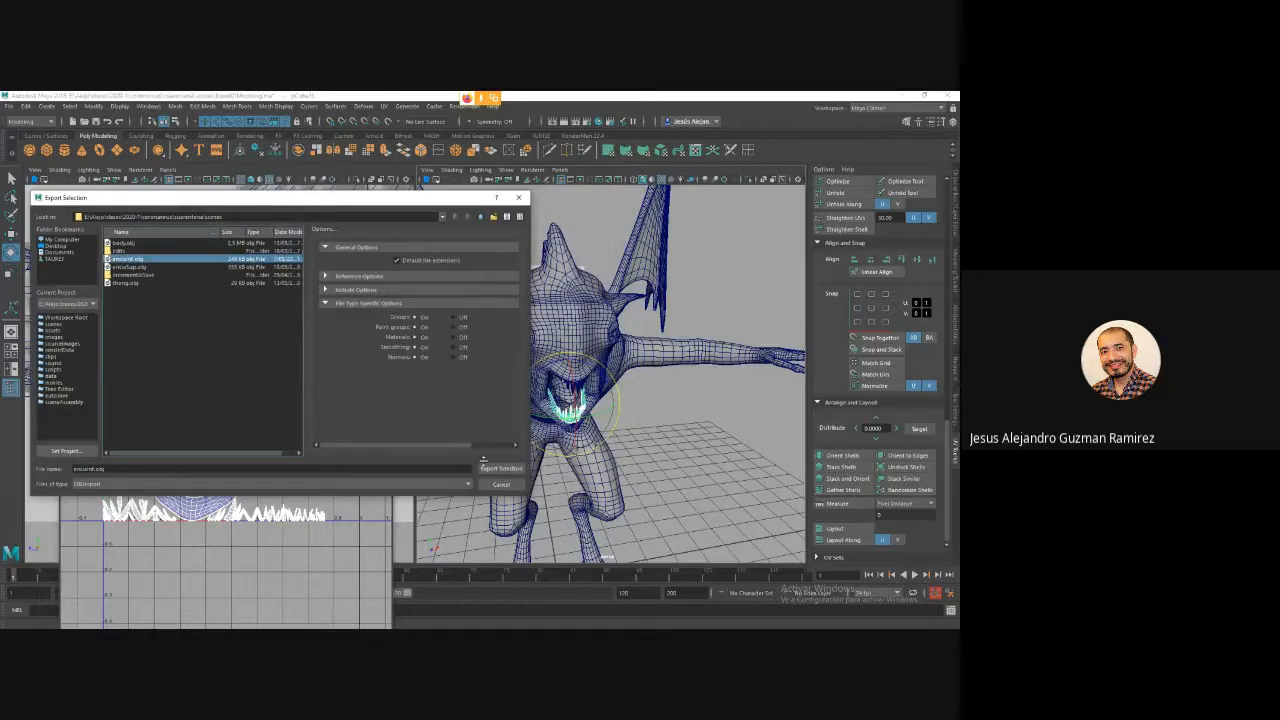
pyautogui.click(500, 468)
pyautogui.click(258, 361)
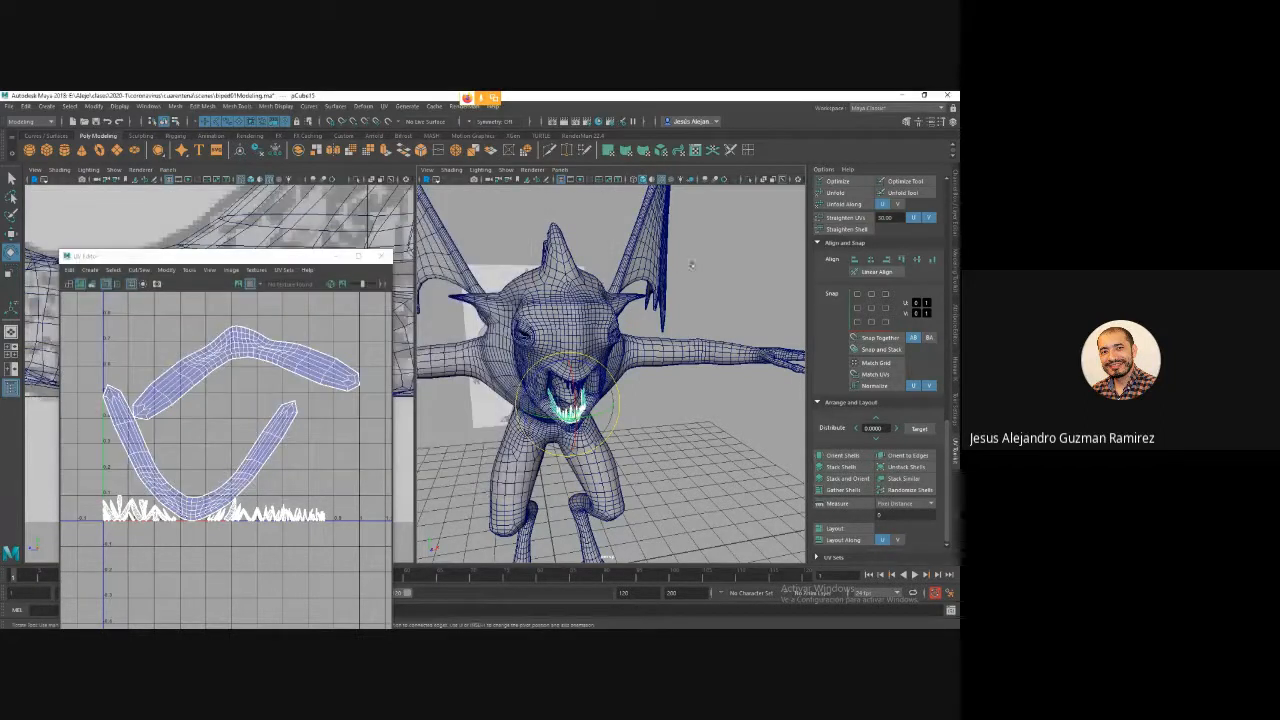
pyautogui.click(95, 121)
# Open the recent scene biped01.ma, close the UV Editor, and examine the rigged creature and its mouth.
pyautogui.keyDown('alt'); pyautogui.moveTo(671, 393); pyautogui.dragTo(580, 335); pyautogui.keyUp('alt')
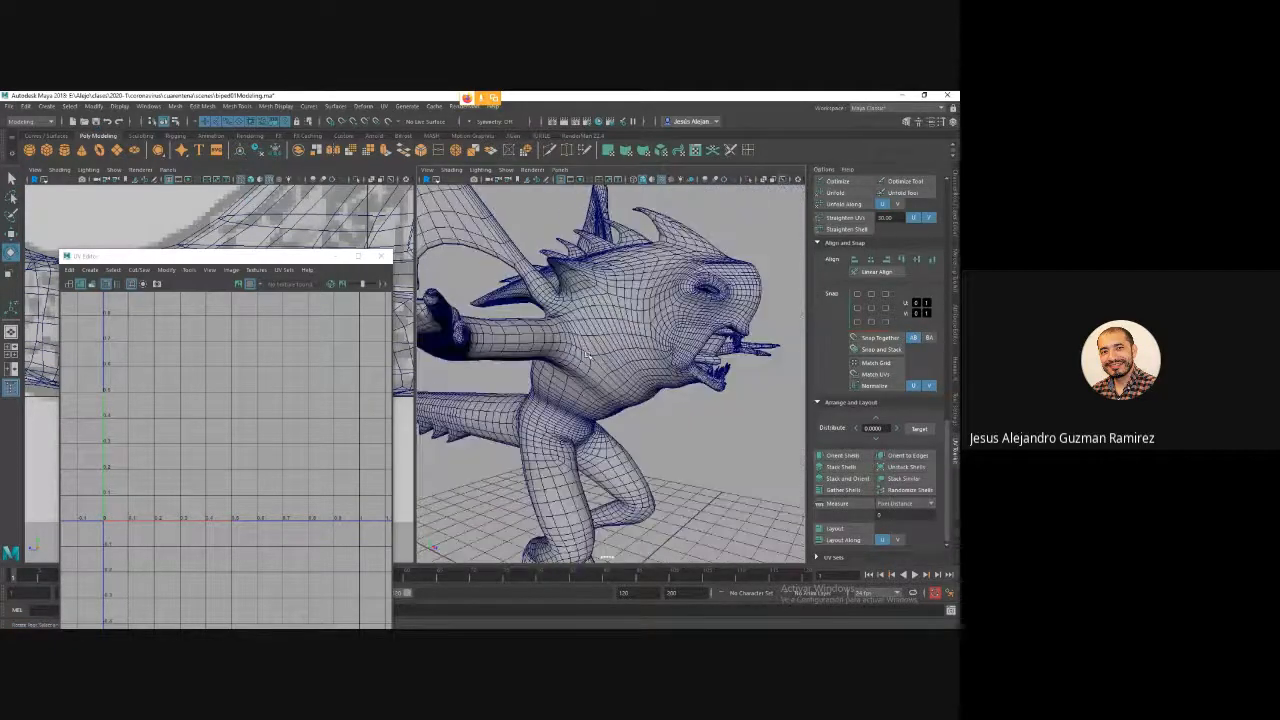
pyautogui.click(9, 106)
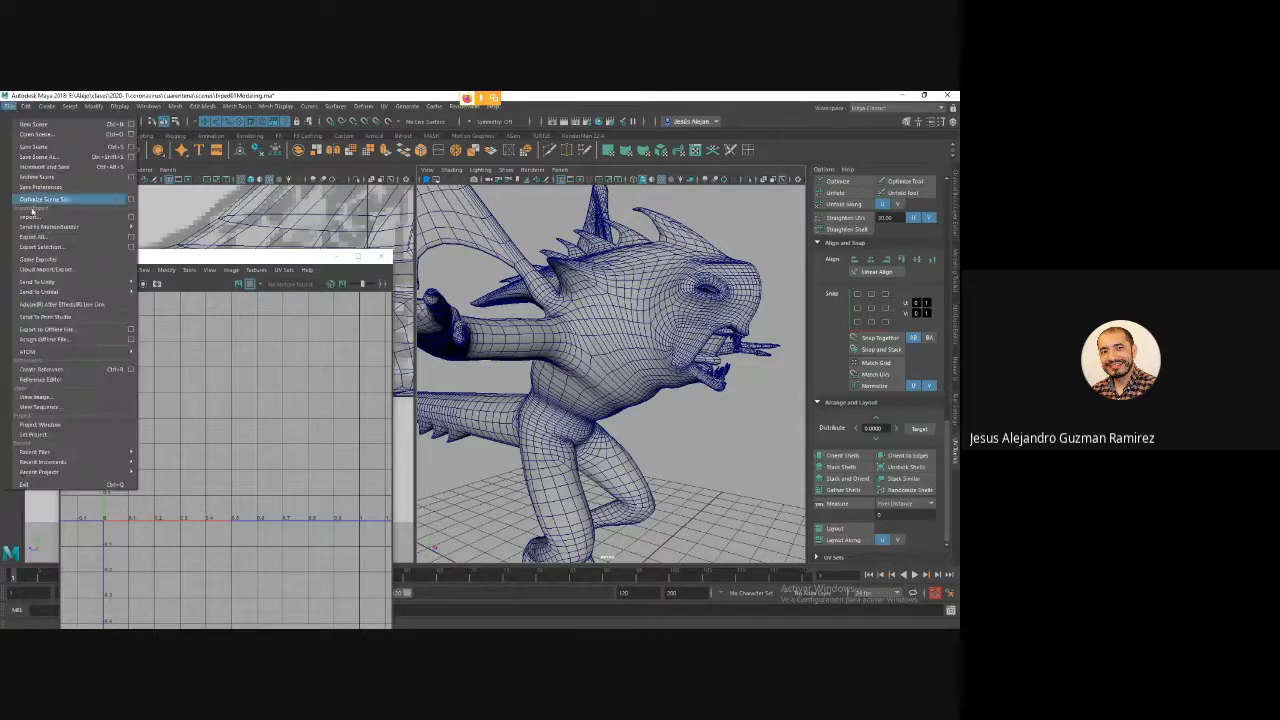
pyautogui.moveTo(130, 453)
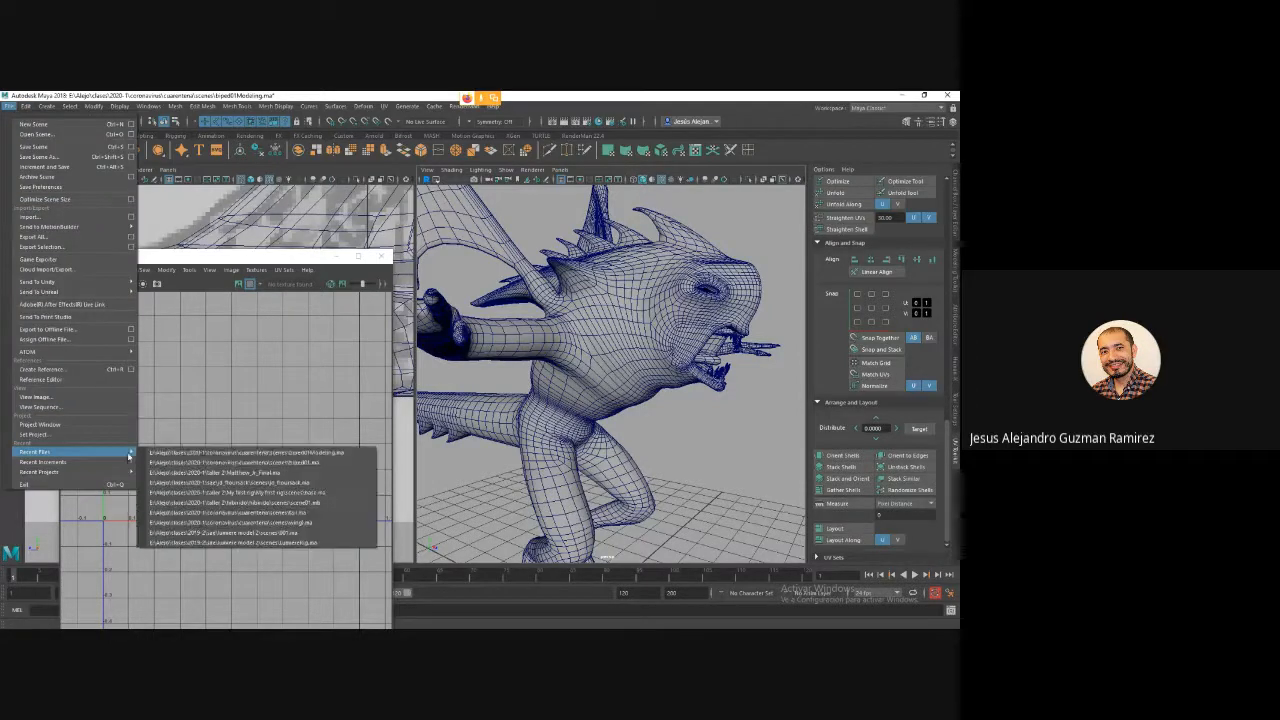
pyautogui.click(206, 462)
pyautogui.click(468, 372)
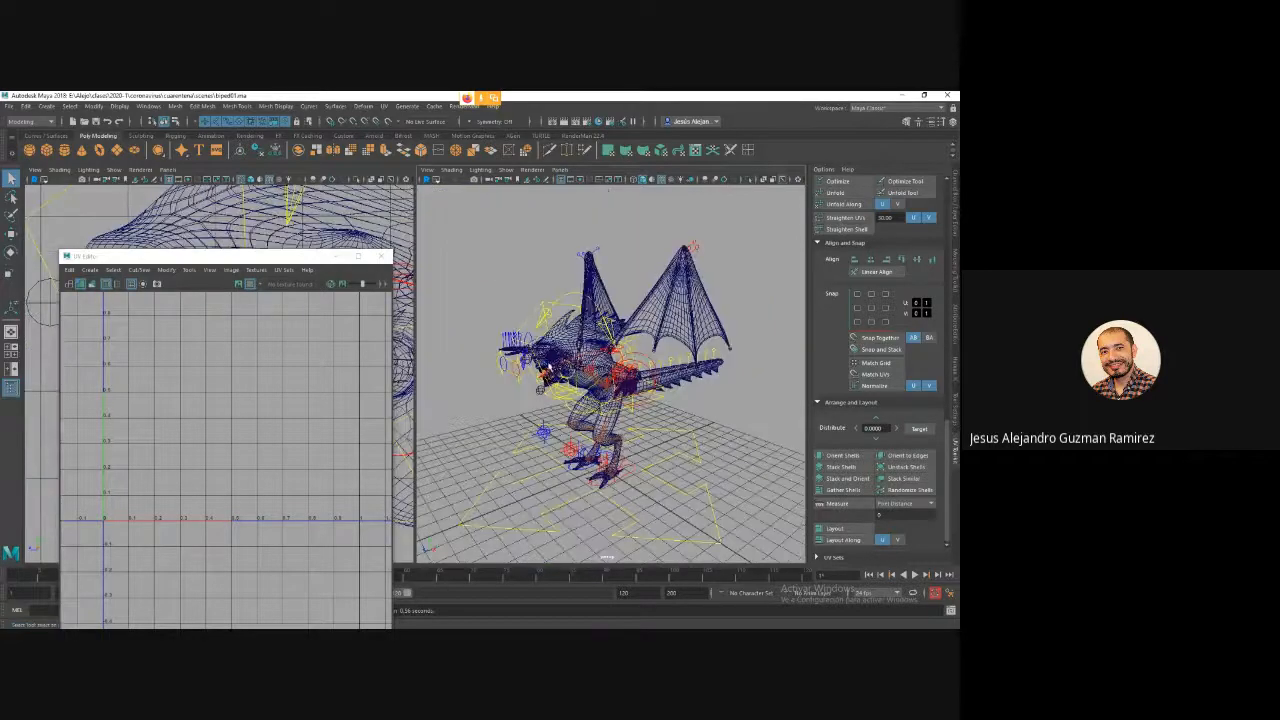
pyautogui.keyDown('alt'); pyautogui.moveTo(594, 290); pyautogui.dragTo(728, 284); pyautogui.keyUp('alt')
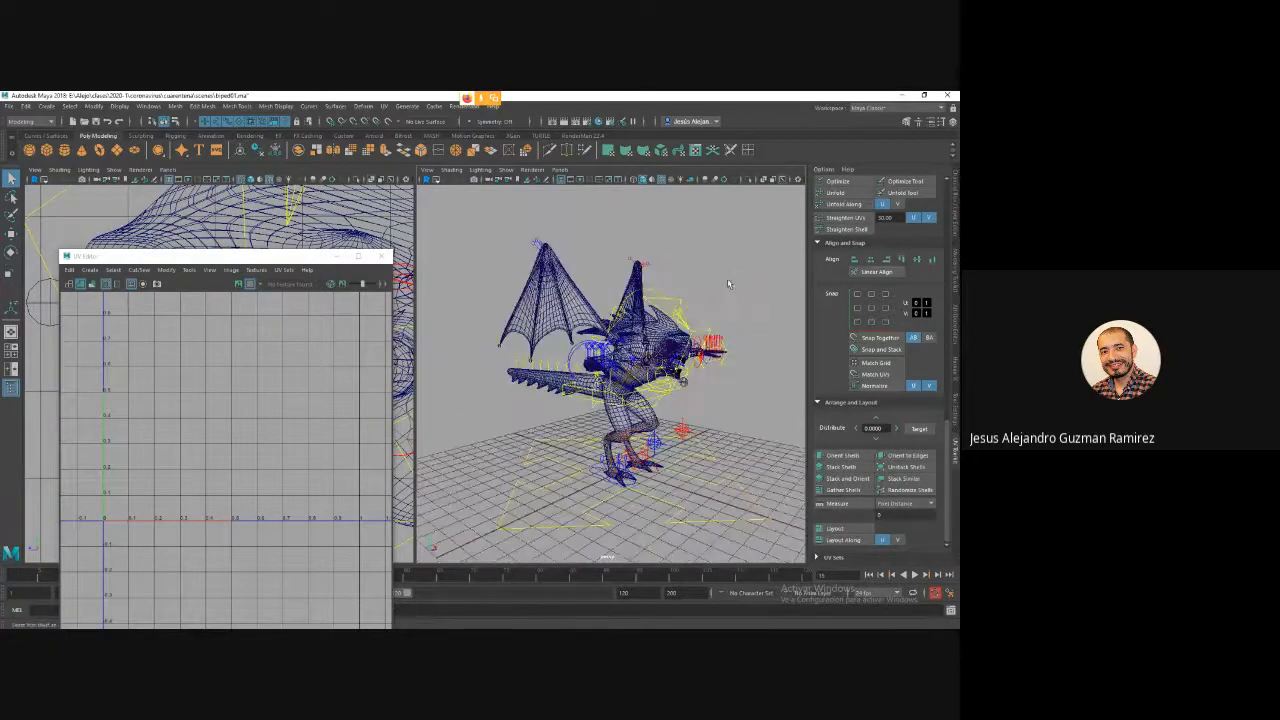
pyautogui.click(381, 256)
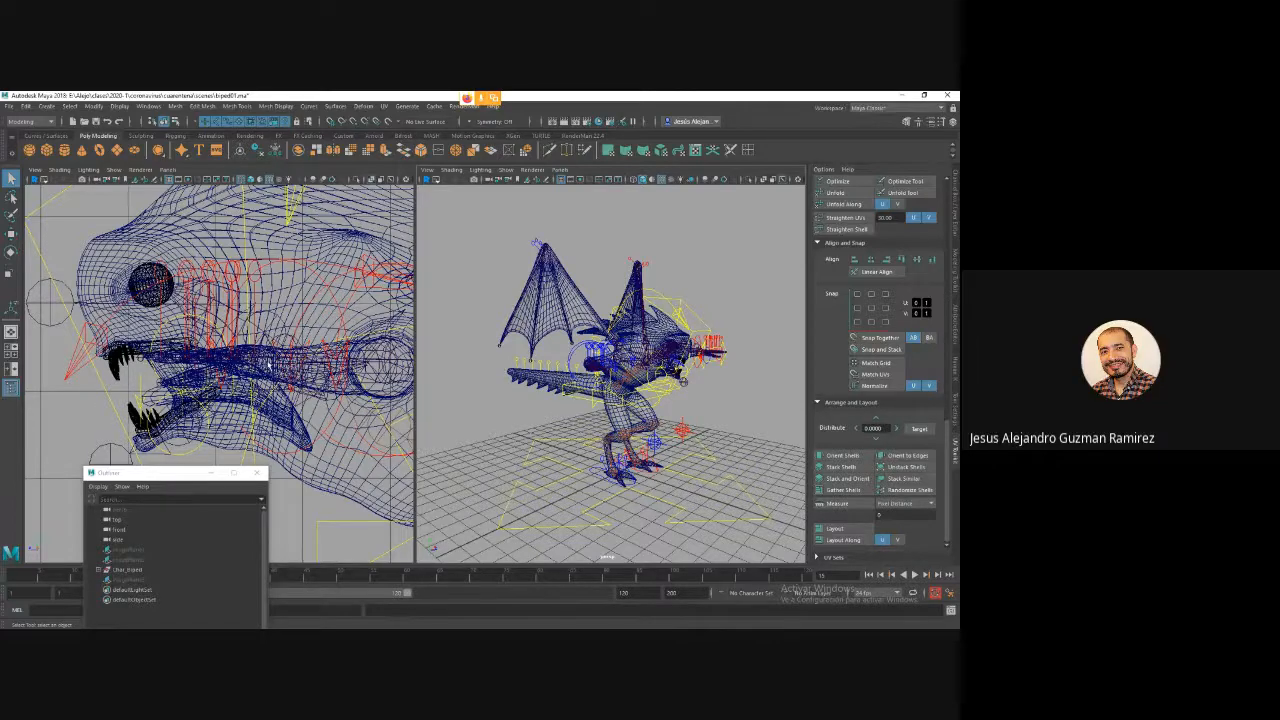
pyautogui.scroll(2, 270, 365)
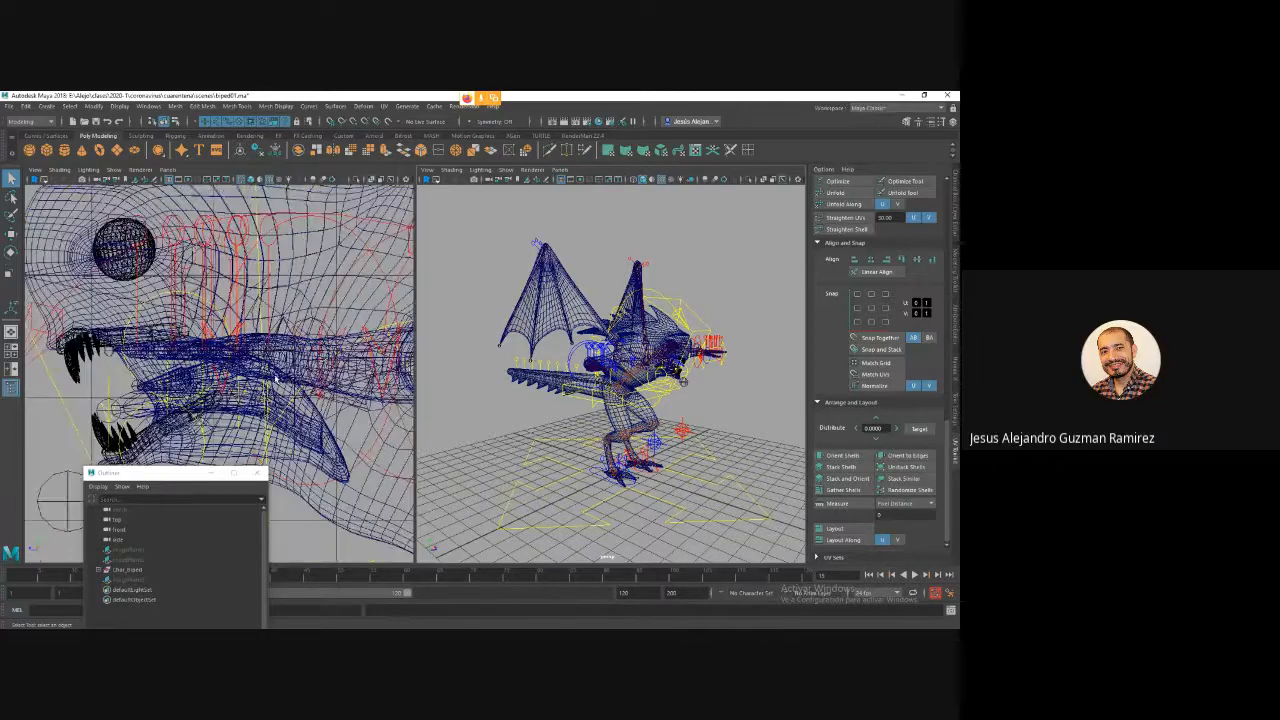
# Reopen the recent scene biped01Modeling.ma without saving changes to the rig scene.
pyautogui.click(12, 106)
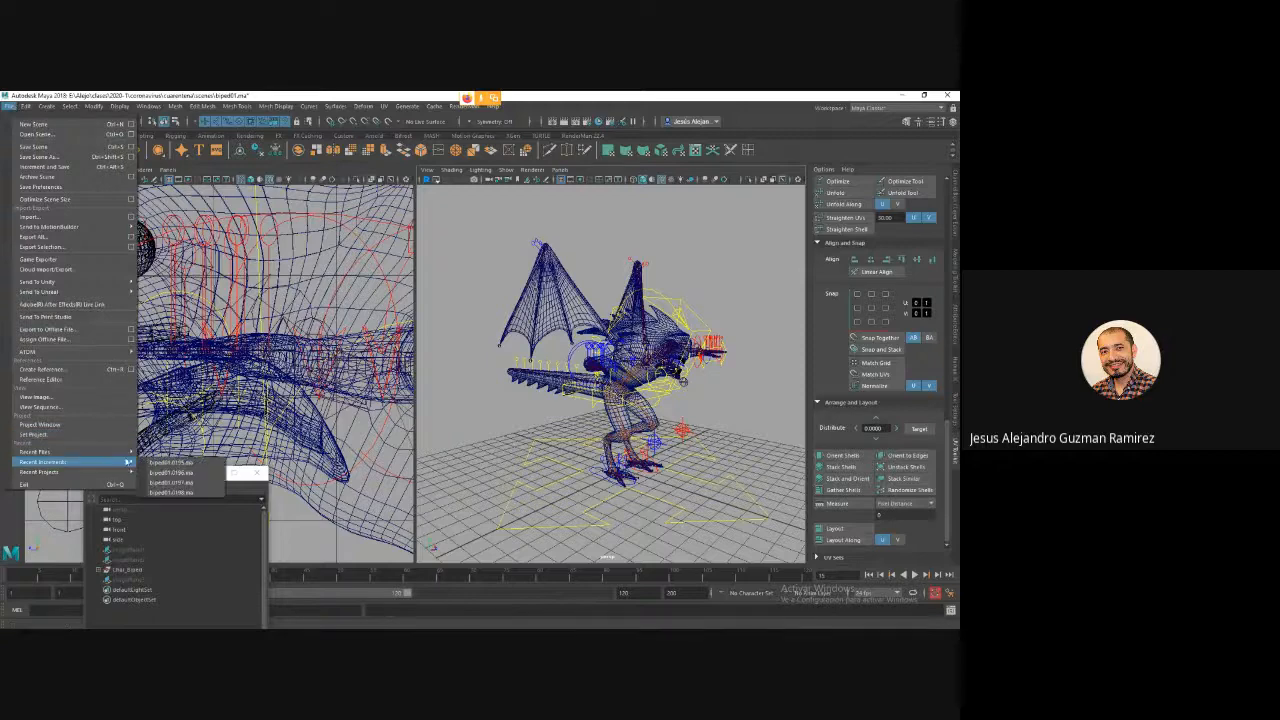
pyautogui.moveTo(128, 458)
pyautogui.click(222, 463)
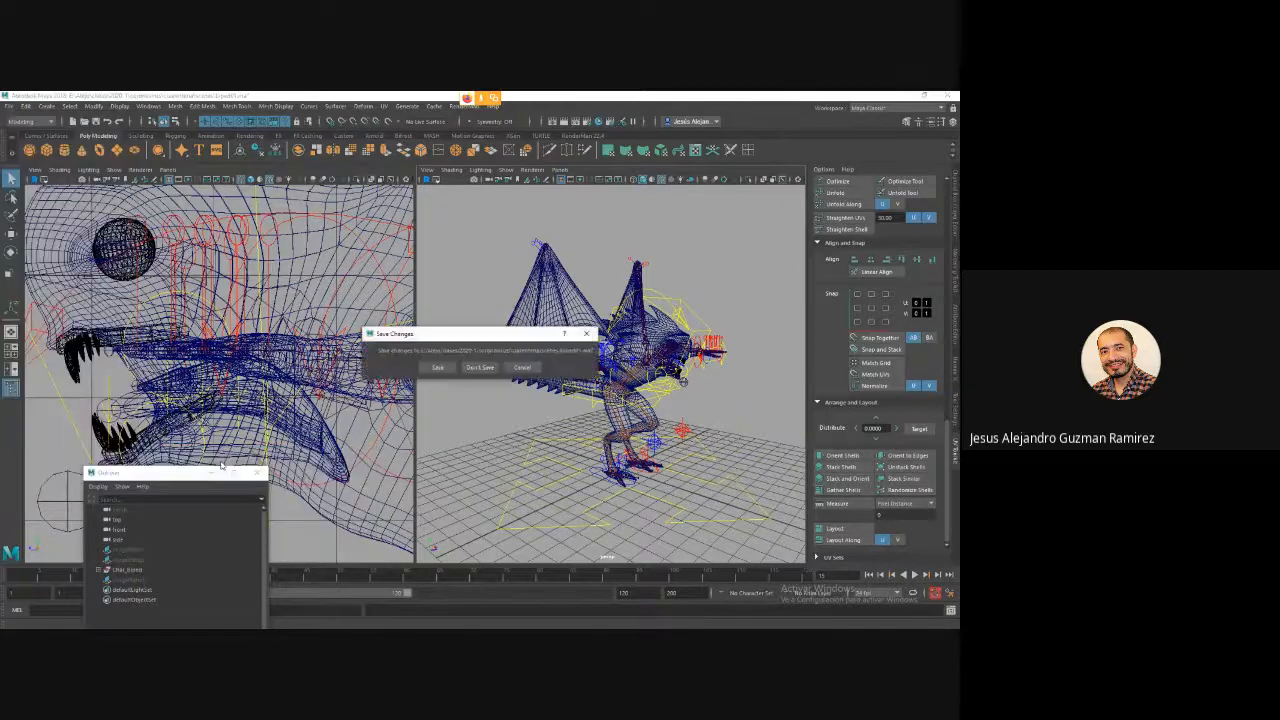
pyautogui.click(480, 367)
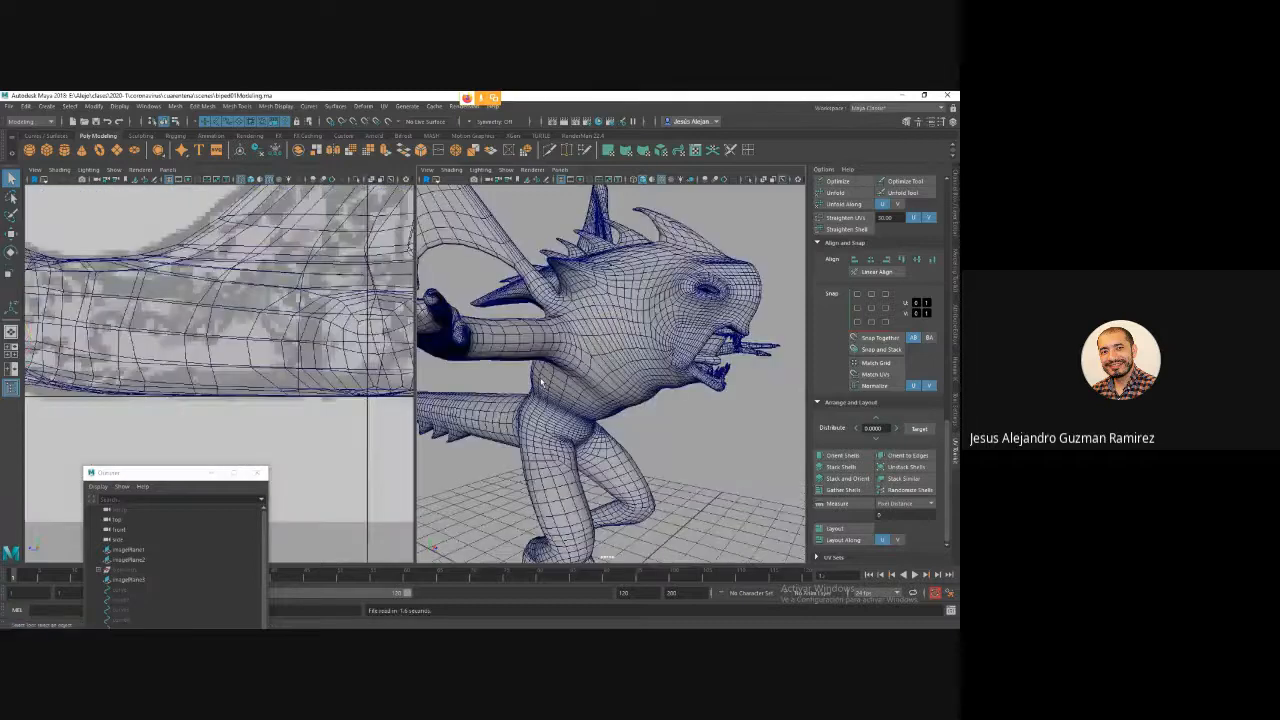
# Draw a polygon cube on the grid beside the creature's feet, about 0.9 wide, 0.6 high and 3.9 deep.
pyautogui.keyDown('alt'); pyautogui.moveTo(671, 386); pyautogui.dragTo(655, 392); pyautogui.keyUp('alt')
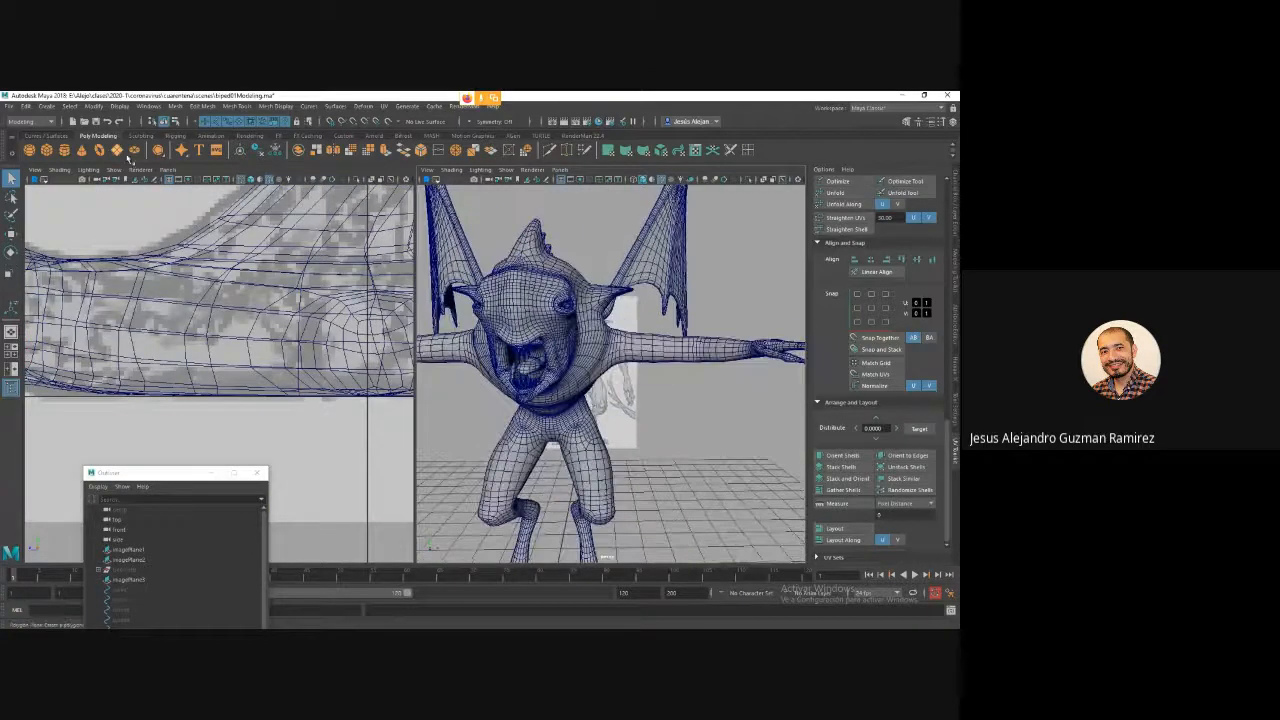
pyautogui.click(242, 265)
pyautogui.keyDown('alt'); pyautogui.moveTo(654, 447); pyautogui.dragTo(678, 462); pyautogui.keyUp('alt')
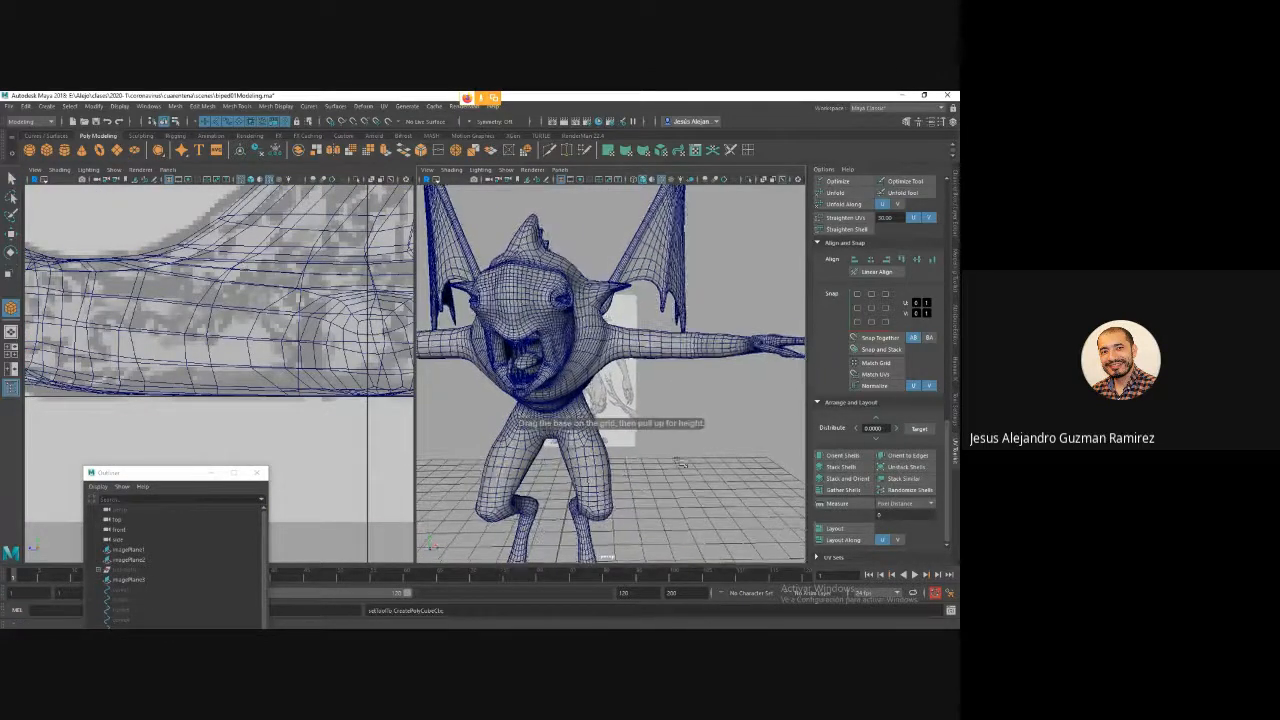
pyautogui.keyDown('alt'); pyautogui.moveTo(690, 556); pyautogui.dragTo(676, 475, button='middle'); pyautogui.keyUp('alt')
pyautogui.keyDown('alt'); pyautogui.moveTo(676, 475); pyautogui.dragTo(714, 440); pyautogui.keyUp('alt')
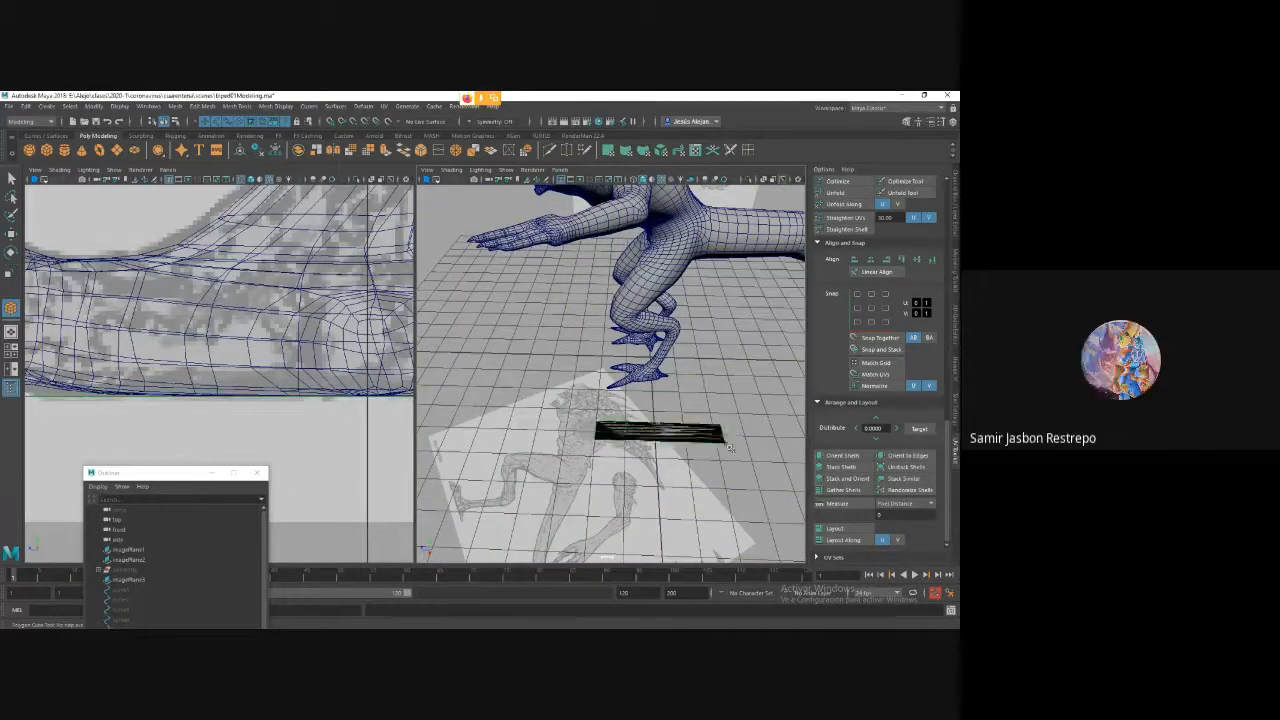
pyautogui.moveTo(703, 427); pyautogui.dragTo(703, 424)
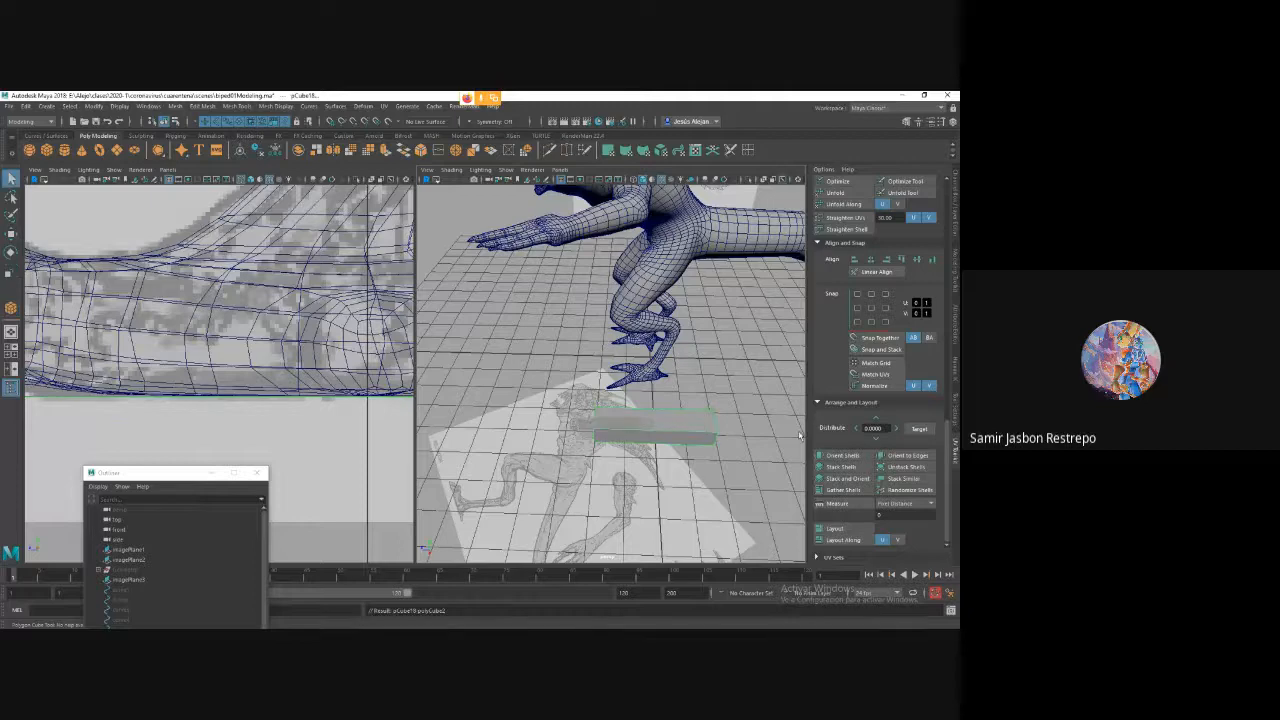
# Set the new cube's width, height and depth subdivisions to 5.
pyautogui.keyDown('alt'); pyautogui.moveTo(783, 434); pyautogui.dragTo(644, 332); pyautogui.keyUp('alt')
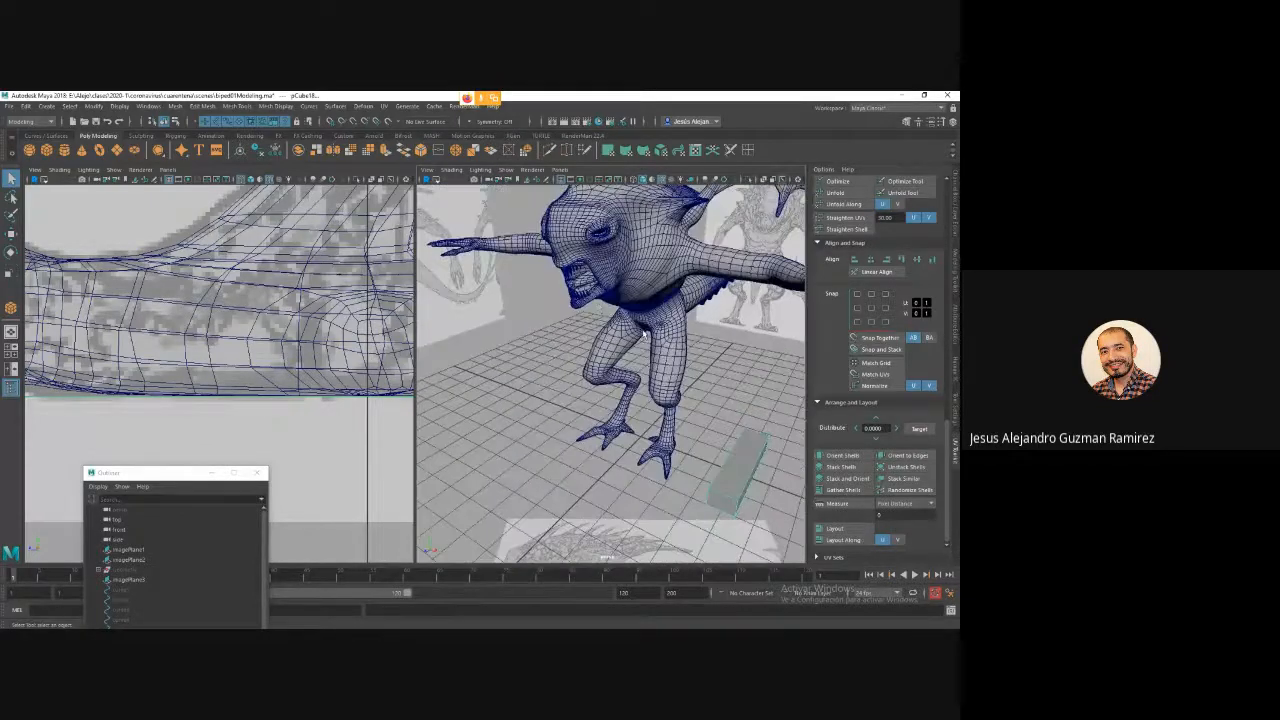
pyautogui.click(588, 285)
pyautogui.keyDown('alt'); pyautogui.moveTo(760, 481); pyautogui.dragTo(897, 302); pyautogui.keyUp('alt')
pyautogui.click(954, 215)
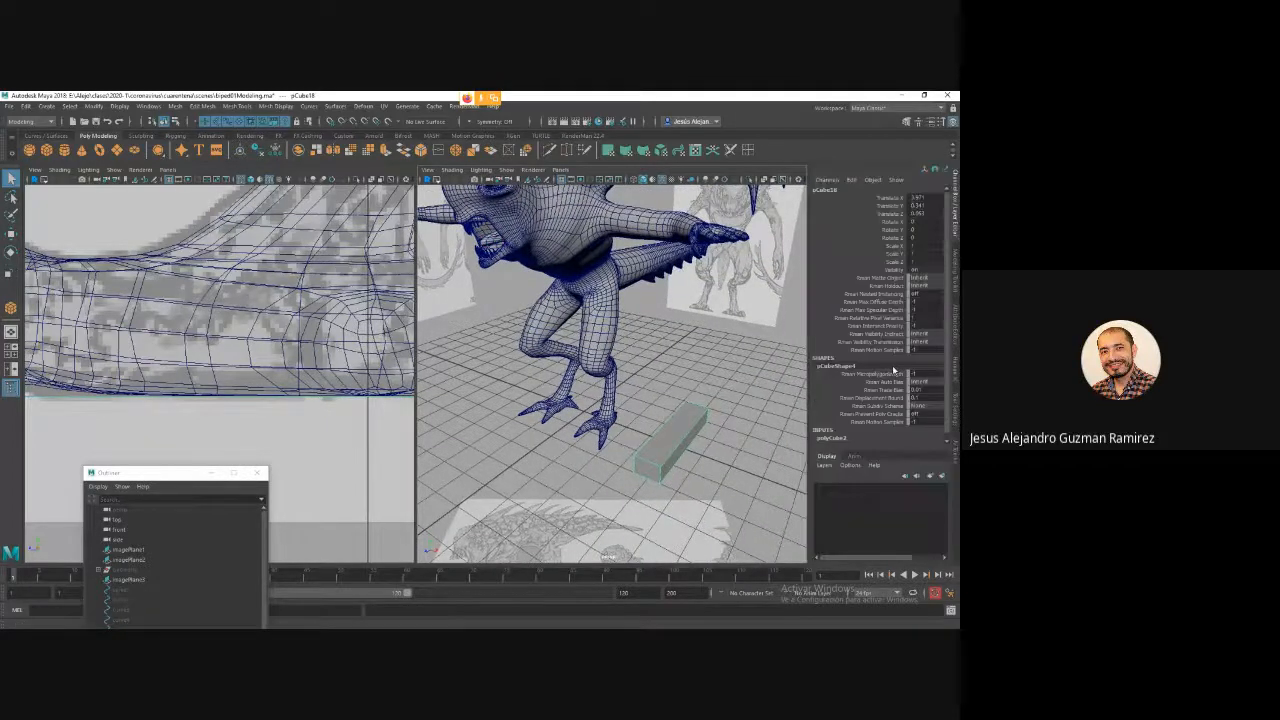
pyautogui.scroll(-1, 880, 426)
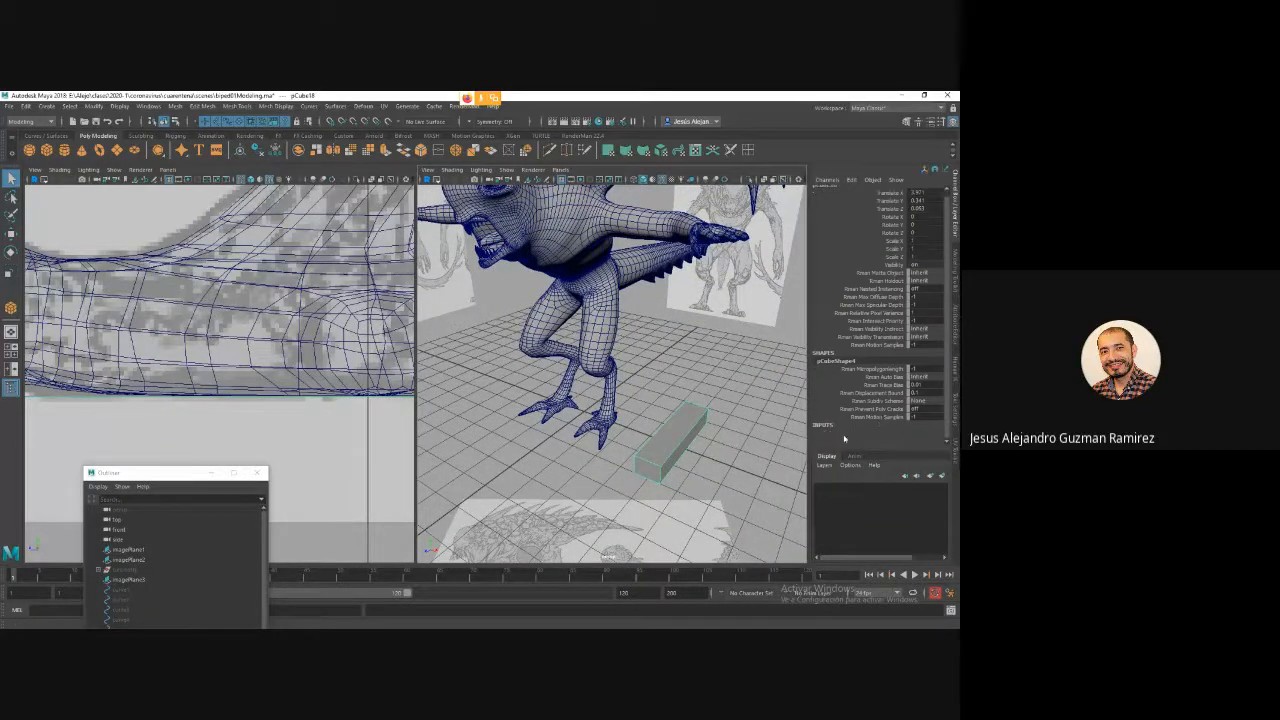
pyautogui.click(844, 436)
pyautogui.scroll(-2, 851, 410)
pyautogui.moveTo(890, 409); pyautogui.dragTo(890, 427)
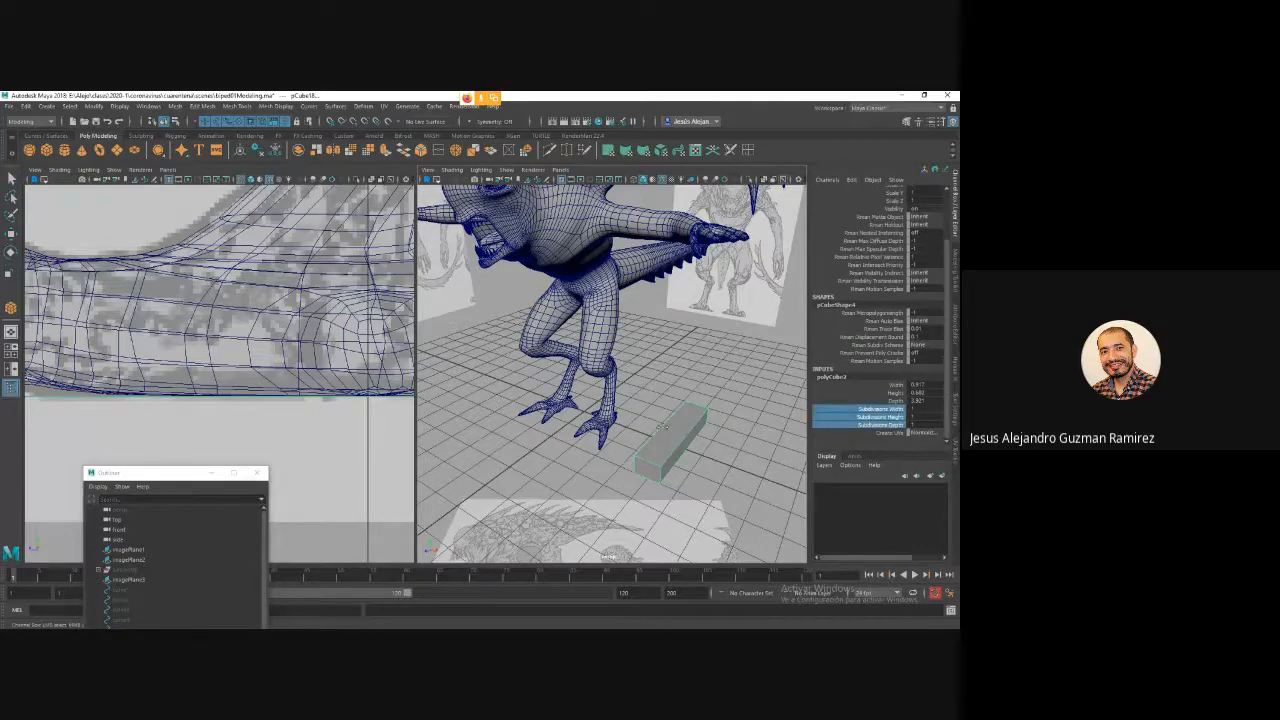
pyautogui.moveTo(662, 425); pyautogui.dragTo(692, 480, button='middle')
pyautogui.keyDown('alt'); pyautogui.moveTo(692, 480); pyautogui.dragTo(640, 468); pyautogui.keyUp('alt')
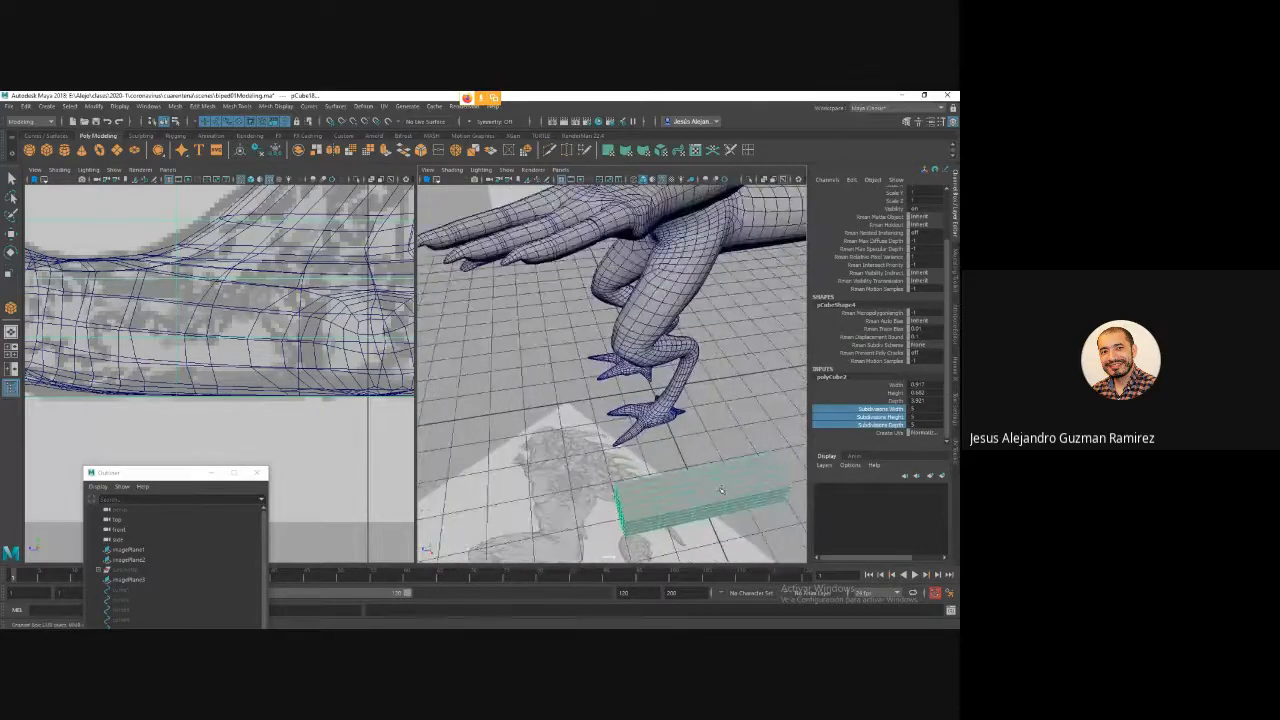
# Select a top corner vertex at the near end of the box and set symmetry to Object X.
pyautogui.keyDown('alt'); pyautogui.moveTo(640, 468); pyautogui.dragTo(560, 450, button='middle'); pyautogui.keyUp('alt')
pyautogui.keyDown('alt'); pyautogui.moveTo(560, 450); pyautogui.dragTo(615, 425); pyautogui.keyUp('alt')
pyautogui.moveTo(618, 420); pyautogui.dragTo(565, 333, button='right')
pyautogui.click(540, 509)
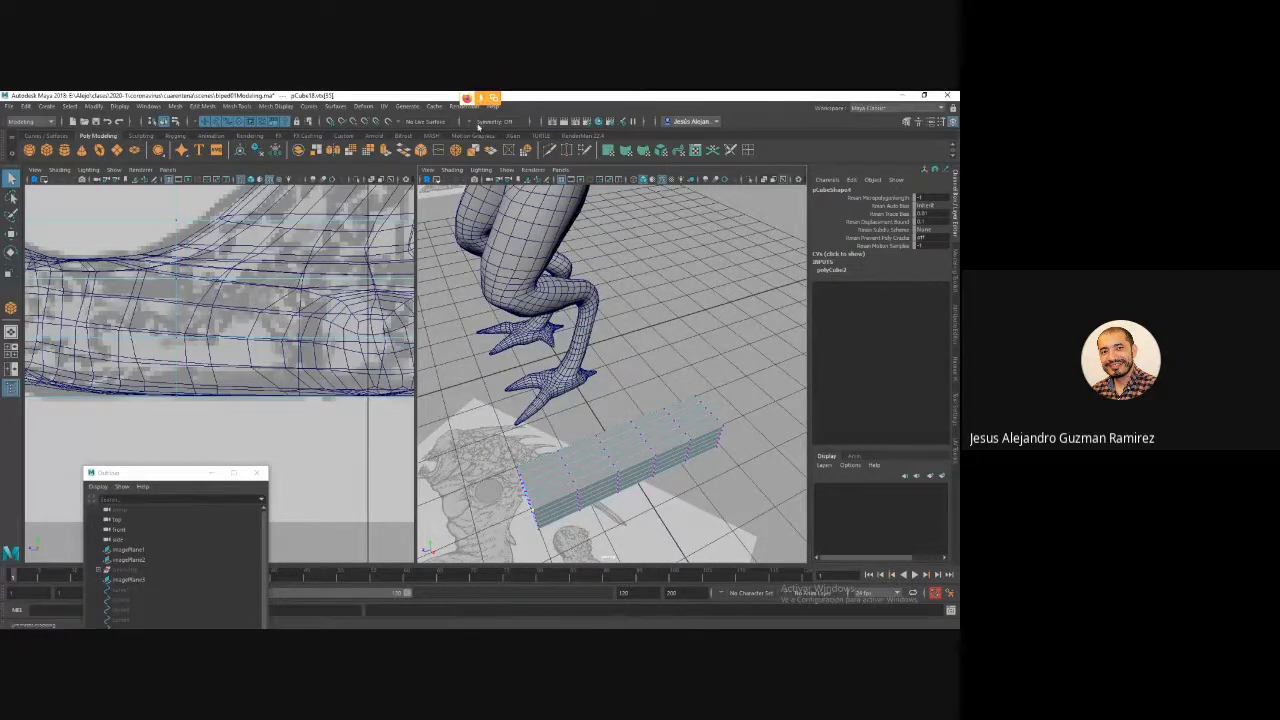
pyautogui.click(478, 126)
pyautogui.click(490, 136)
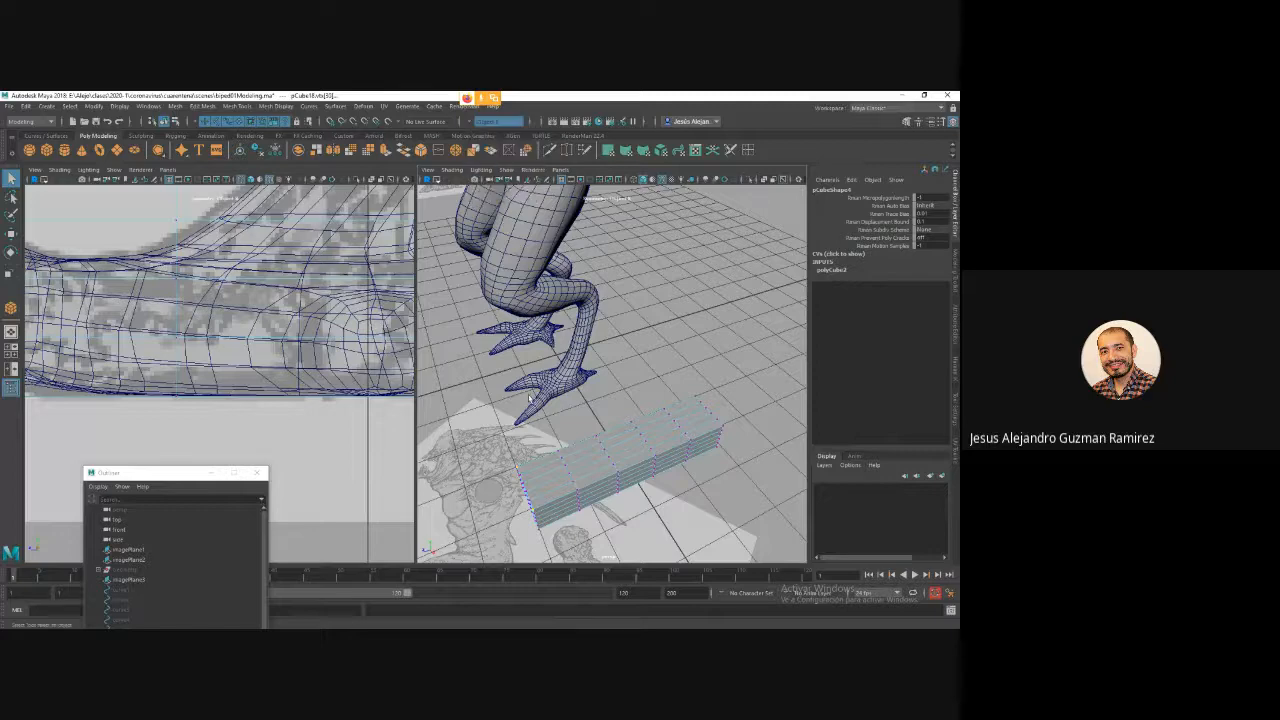
# Turn on soft selection and open the Select tool's settings.
pyautogui.keyDown('alt'); pyautogui.moveTo(530, 398); pyautogui.dragTo(602, 314); pyautogui.keyUp('alt')
pyautogui.press('b')
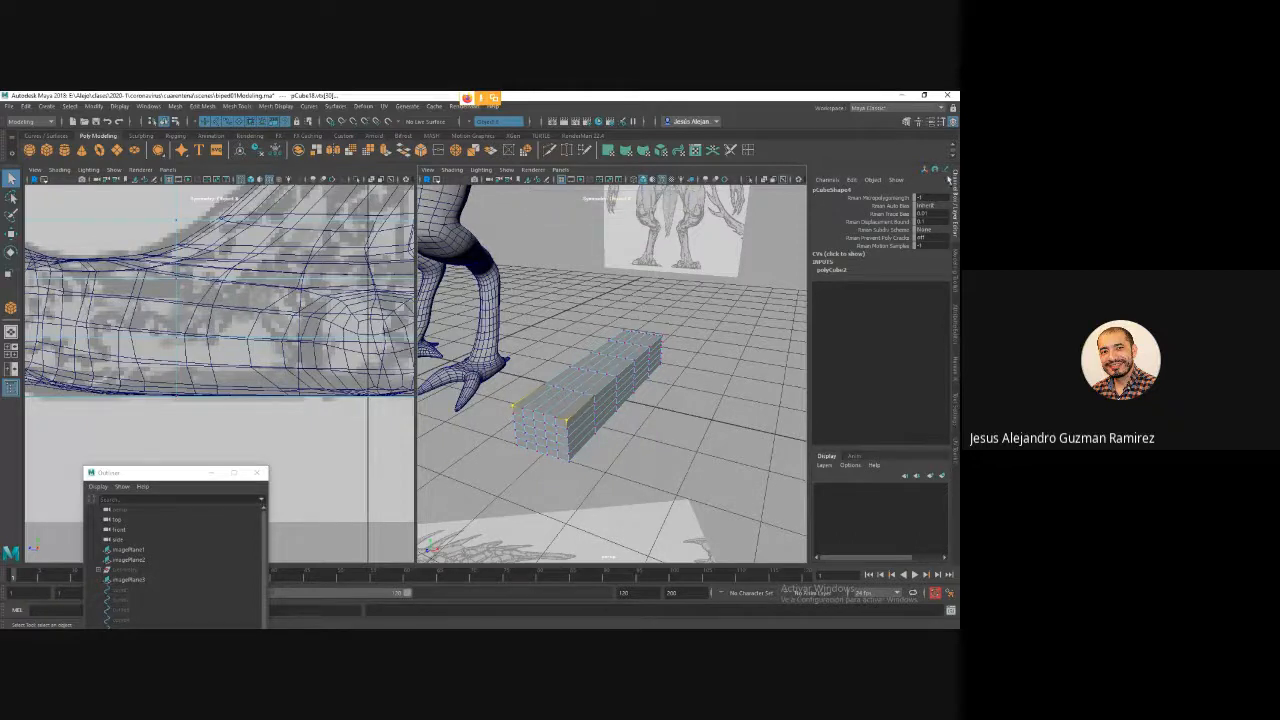
pyautogui.click(940, 122)
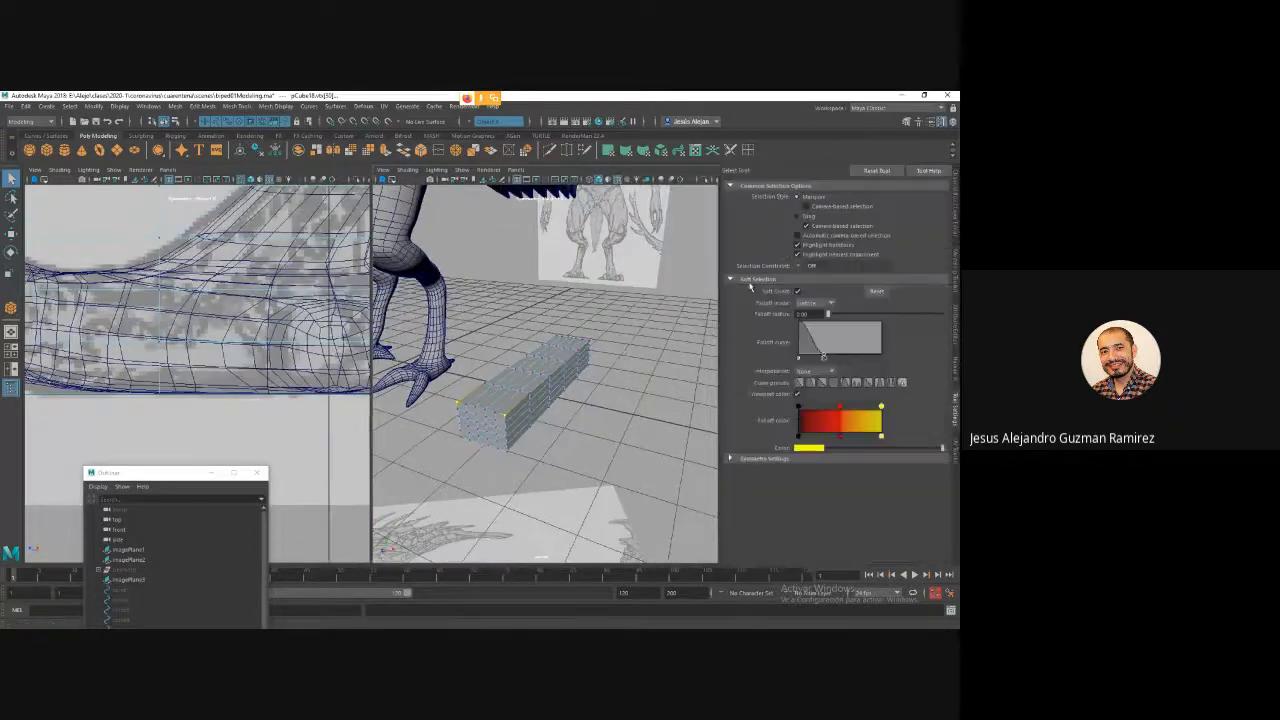
# Stretch the soft-selection falloff curve to its full width, increase the falloff radius, and add the near end's bottom corner vertices to the selection.
pyautogui.moveTo(825, 358); pyautogui.dragTo(881, 360)
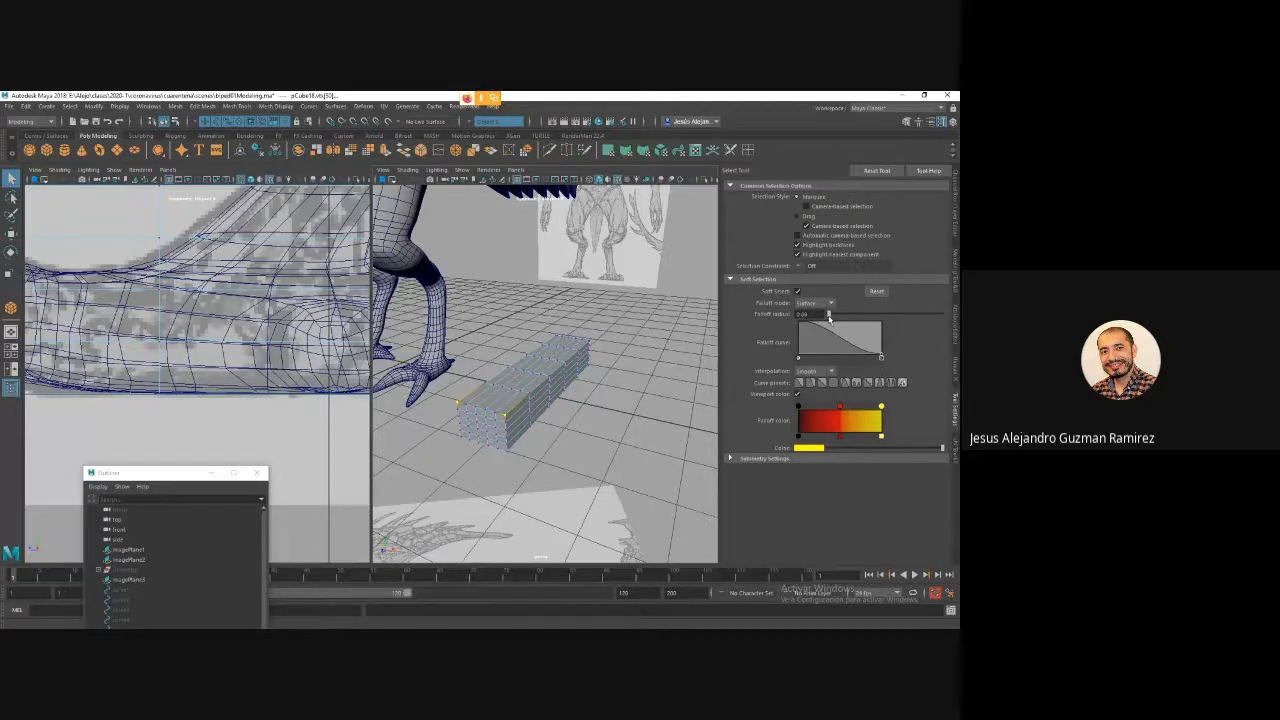
pyautogui.moveTo(829, 317); pyautogui.dragTo(830, 317)
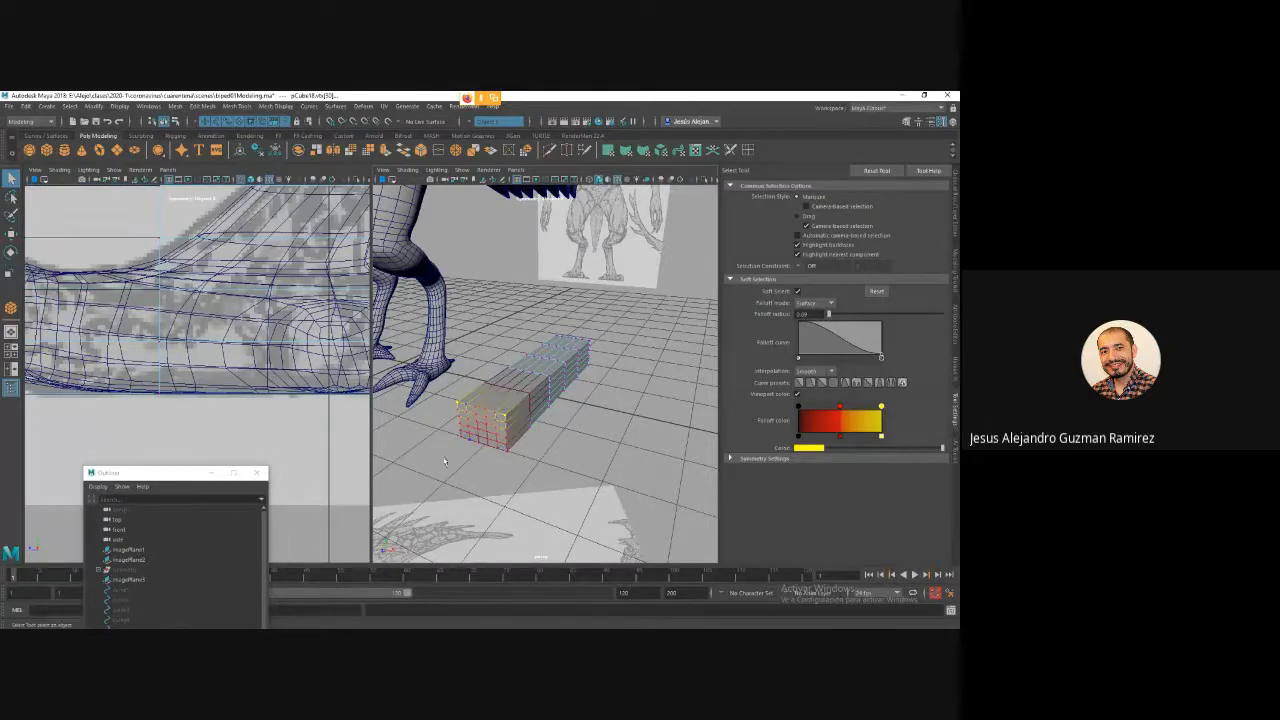
pyautogui.keyDown('shift'); pyautogui.click(507, 452); pyautogui.keyUp('shift')
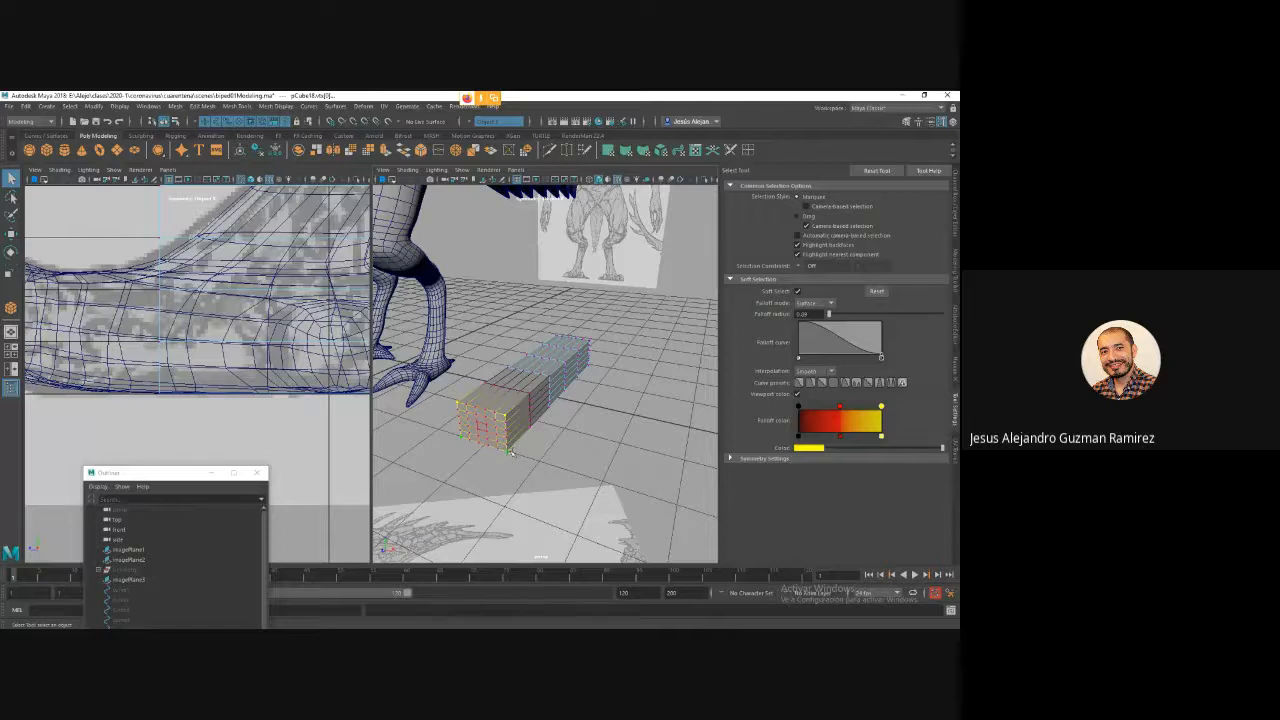
# Push the near-end corner vertices inward along the box's length, grow the selection, and push it inward again with soft falloff.
pyautogui.press('w')
pyautogui.moveTo(478, 458); pyautogui.dragTo(487, 452, button='middle')
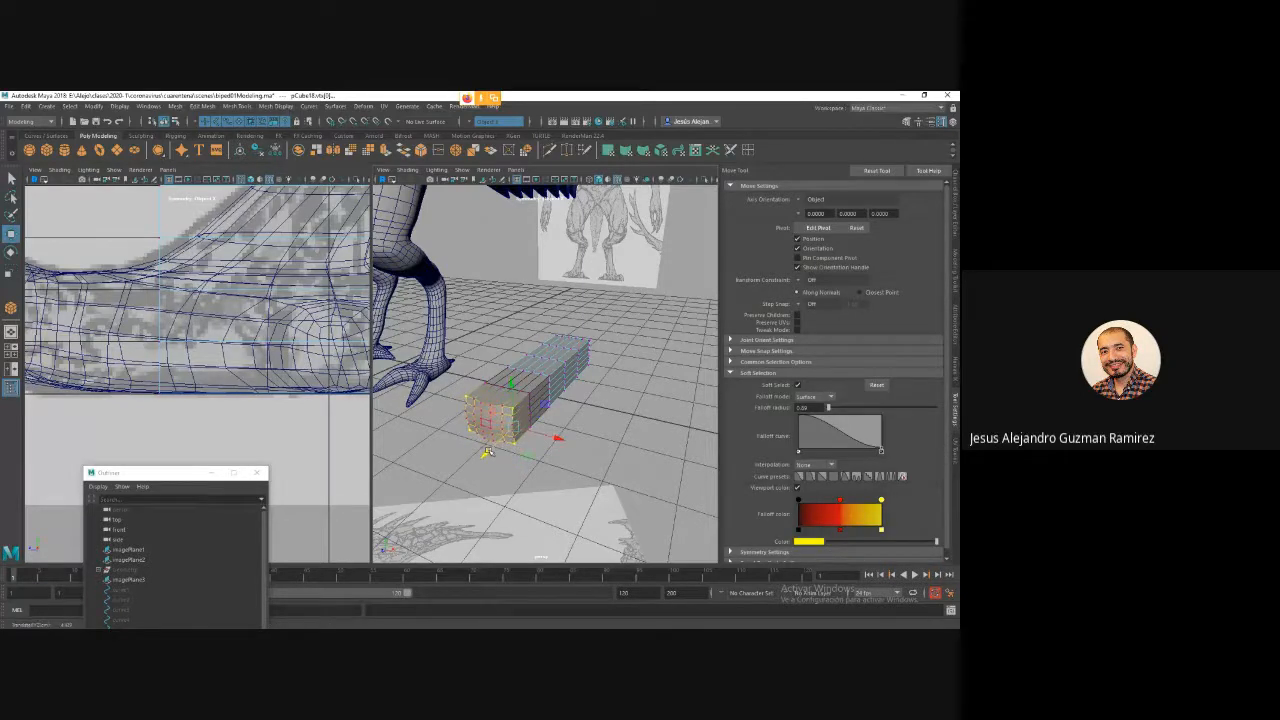
pyautogui.hotkey('shift', '.')
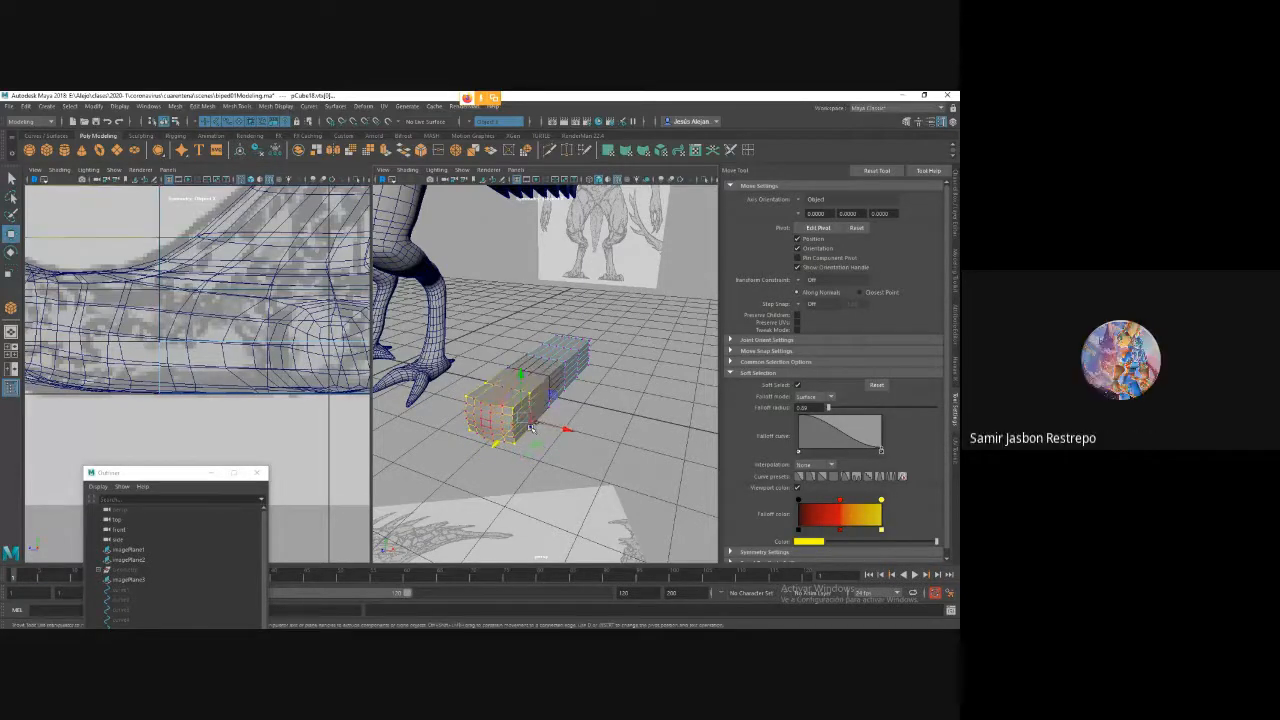
pyautogui.moveTo(530, 428); pyautogui.dragTo(512, 432, button='middle')
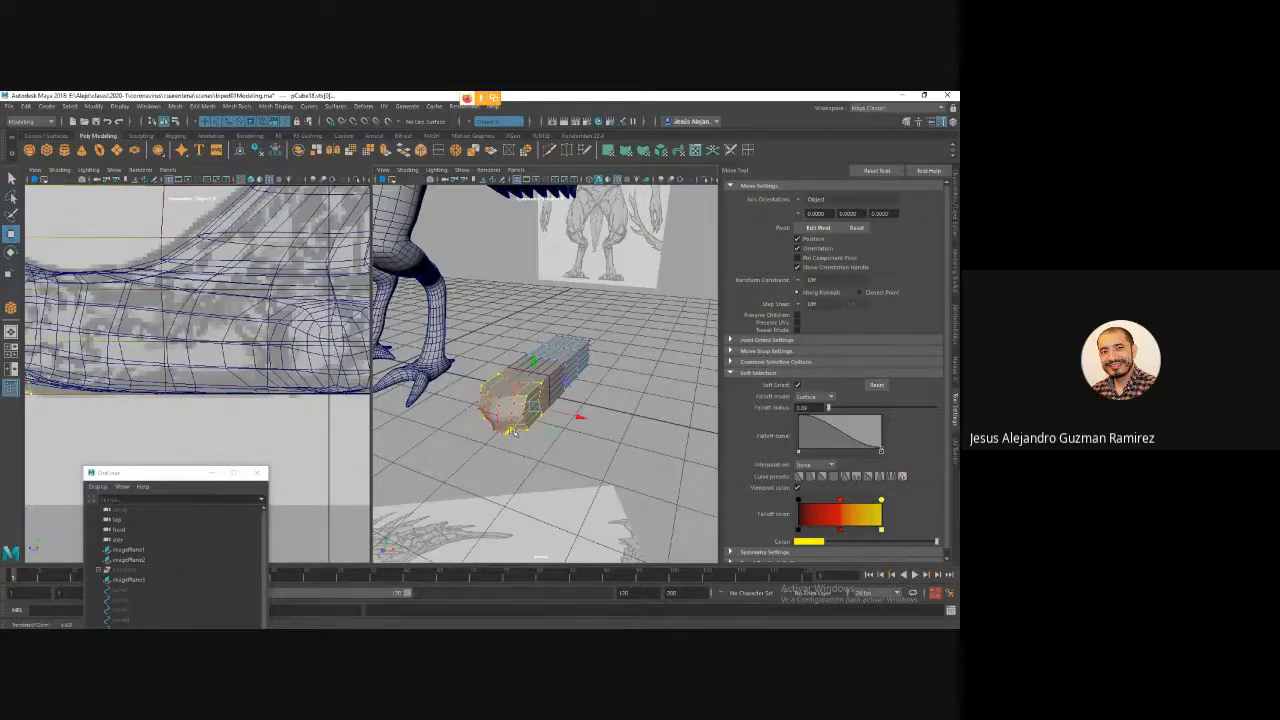
pyautogui.keyDown('alt'); pyautogui.moveTo(591, 375); pyautogui.dragTo(600, 359); pyautogui.keyUp('alt')
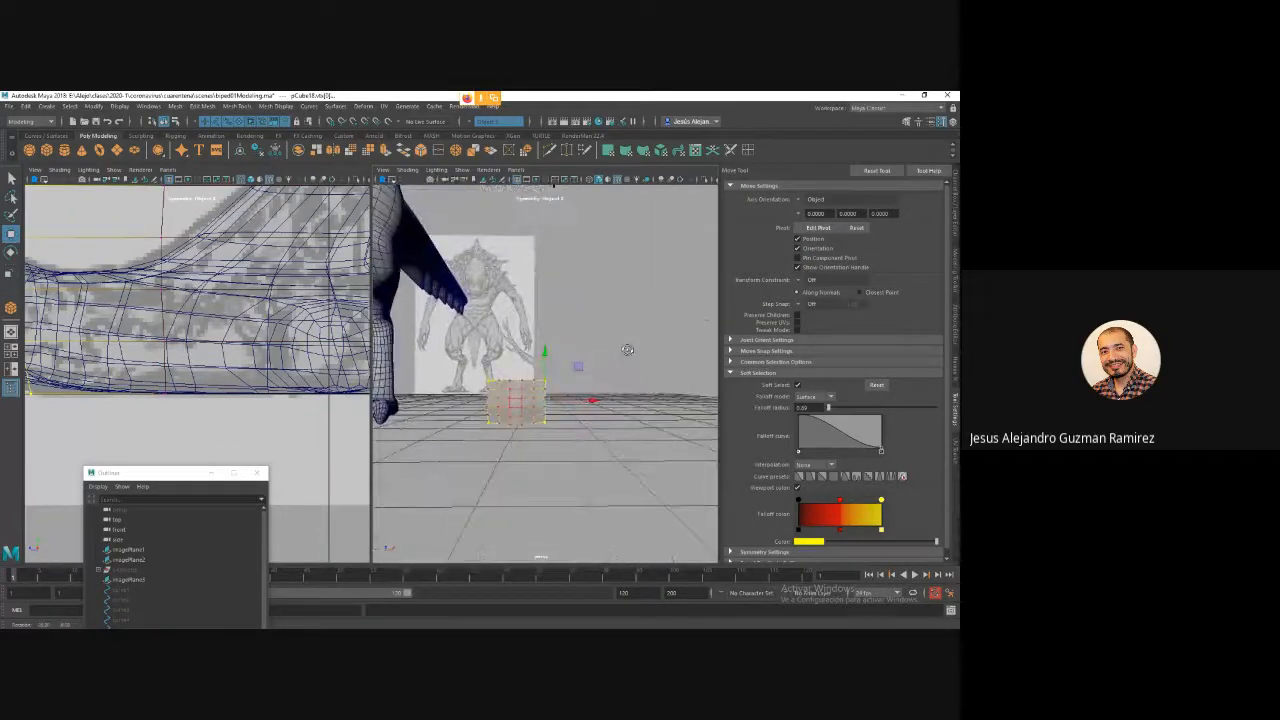
# Select the vertex columns along the box's outer side in the front view, mirrored by the symmetry.
pyautogui.click(572, 362)
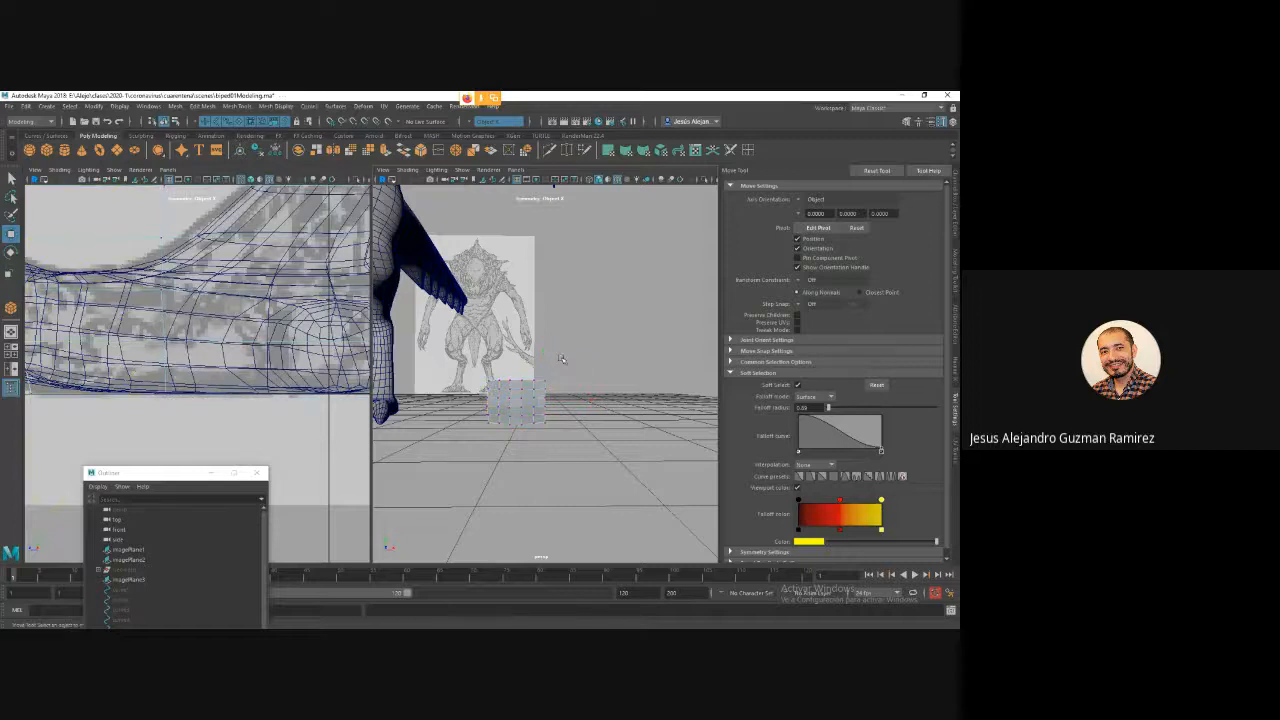
pyautogui.click(545, 384)
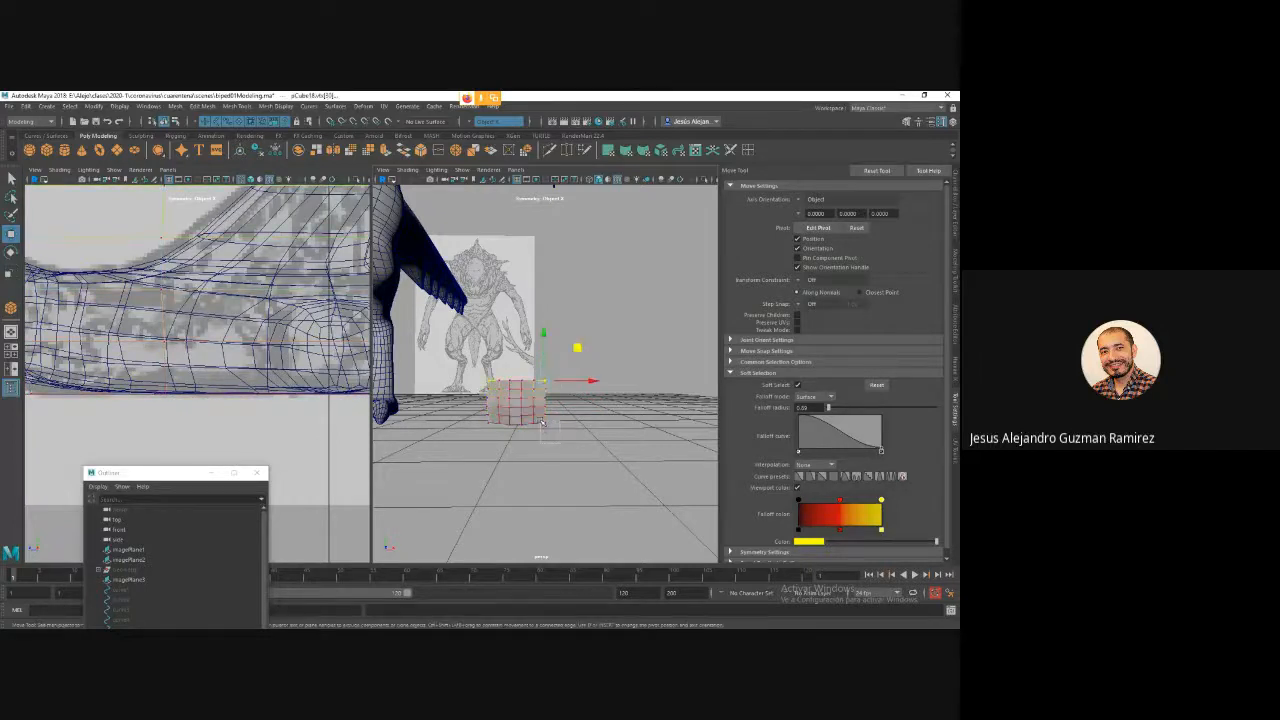
pyautogui.keyDown('shift'); pyautogui.moveTo(541, 422); pyautogui.dragTo(538, 419); pyautogui.keyUp('shift')
pyautogui.click(490, 383)
pyautogui.keyDown('alt'); pyautogui.moveTo(492, 384); pyautogui.dragTo(492, 432); pyautogui.keyUp('alt')
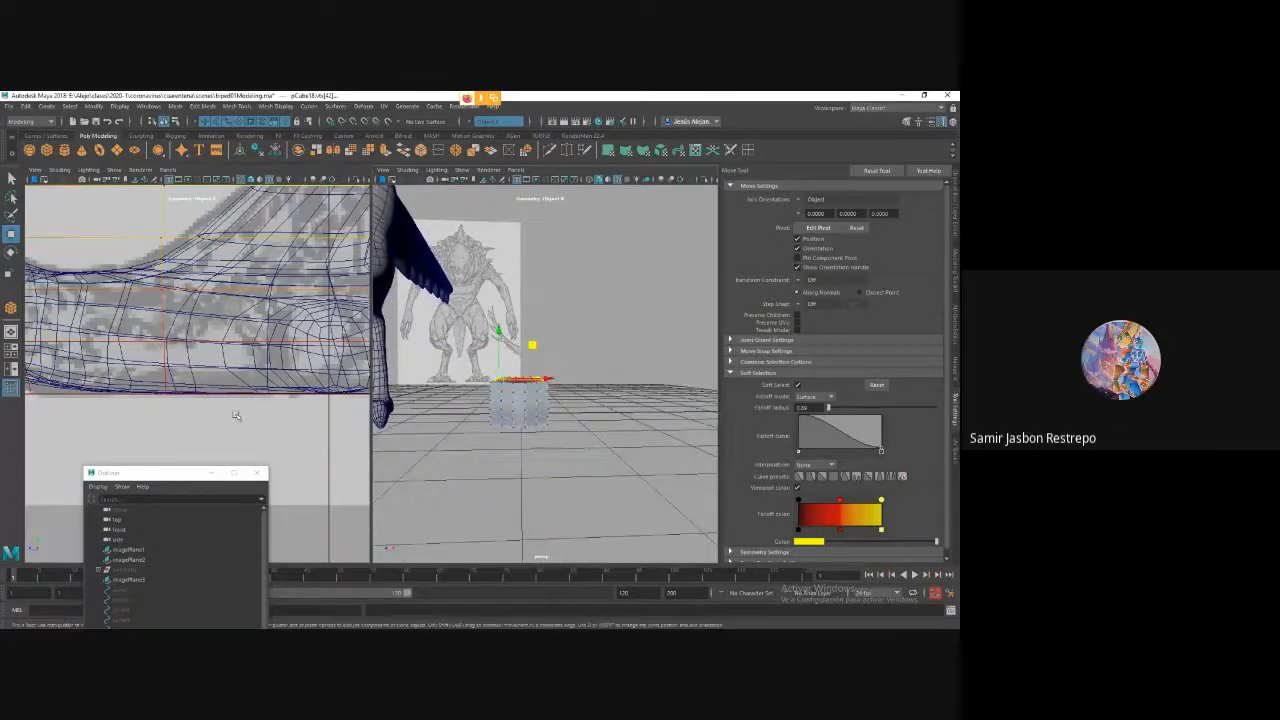
pyautogui.press('space')
pyautogui.moveTo(224, 409); pyautogui.dragTo(222, 436)
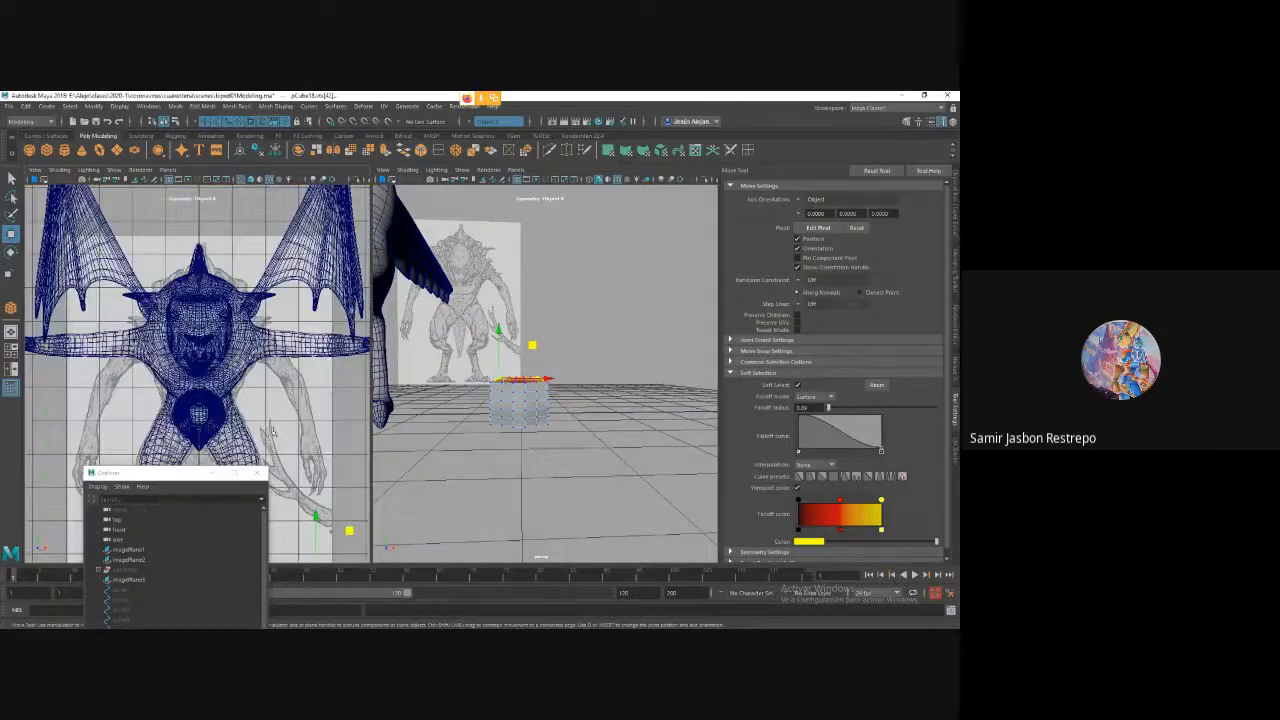
pyautogui.scroll(3, 258, 398)
pyautogui.scroll(5, 258, 398)
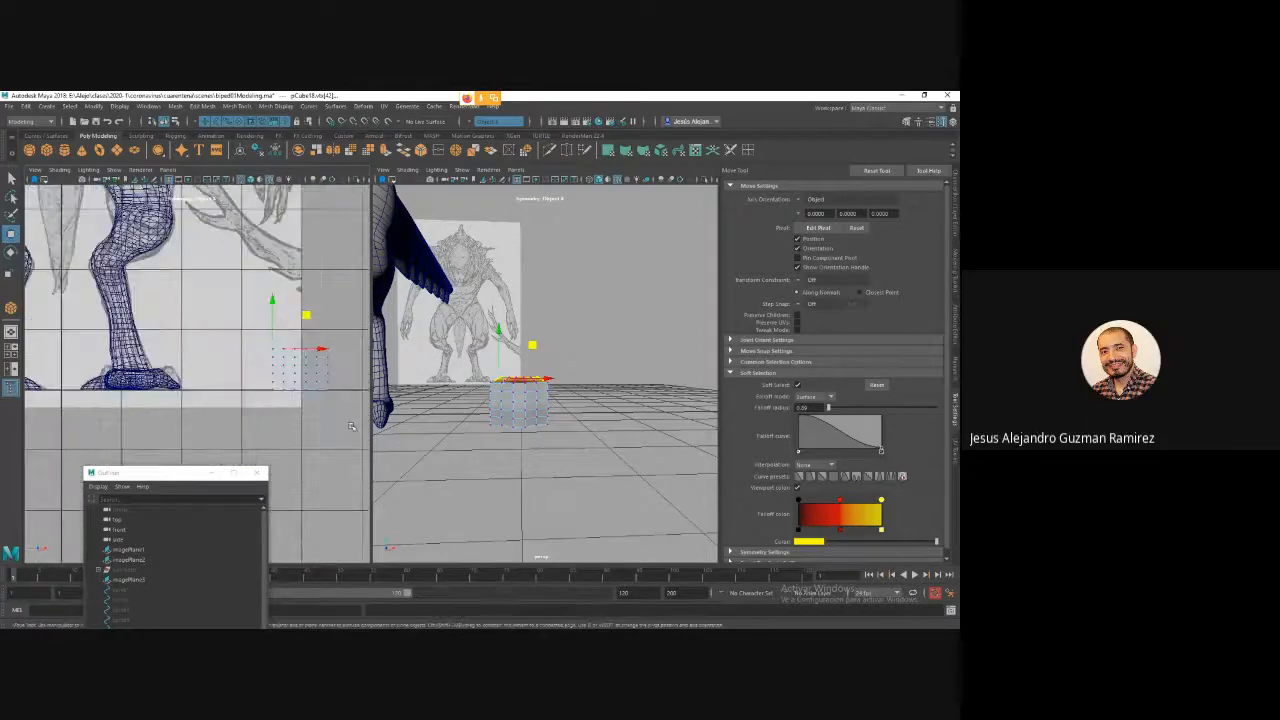
pyautogui.moveTo(267, 347); pyautogui.dragTo(279, 394)
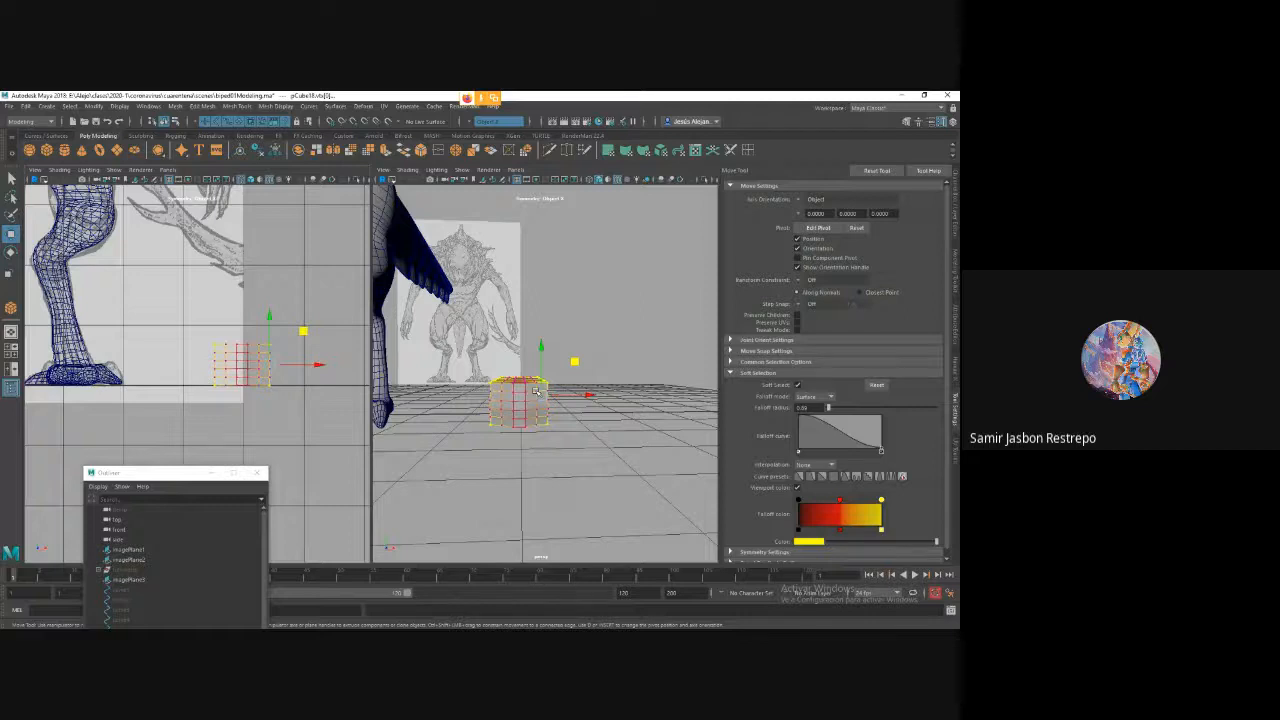
# Scale the selected side vertices down in height and move them slightly outward to round the box's cross-section.
pyautogui.press('r')
pyautogui.moveTo(541, 352); pyautogui.dragTo(546, 372)
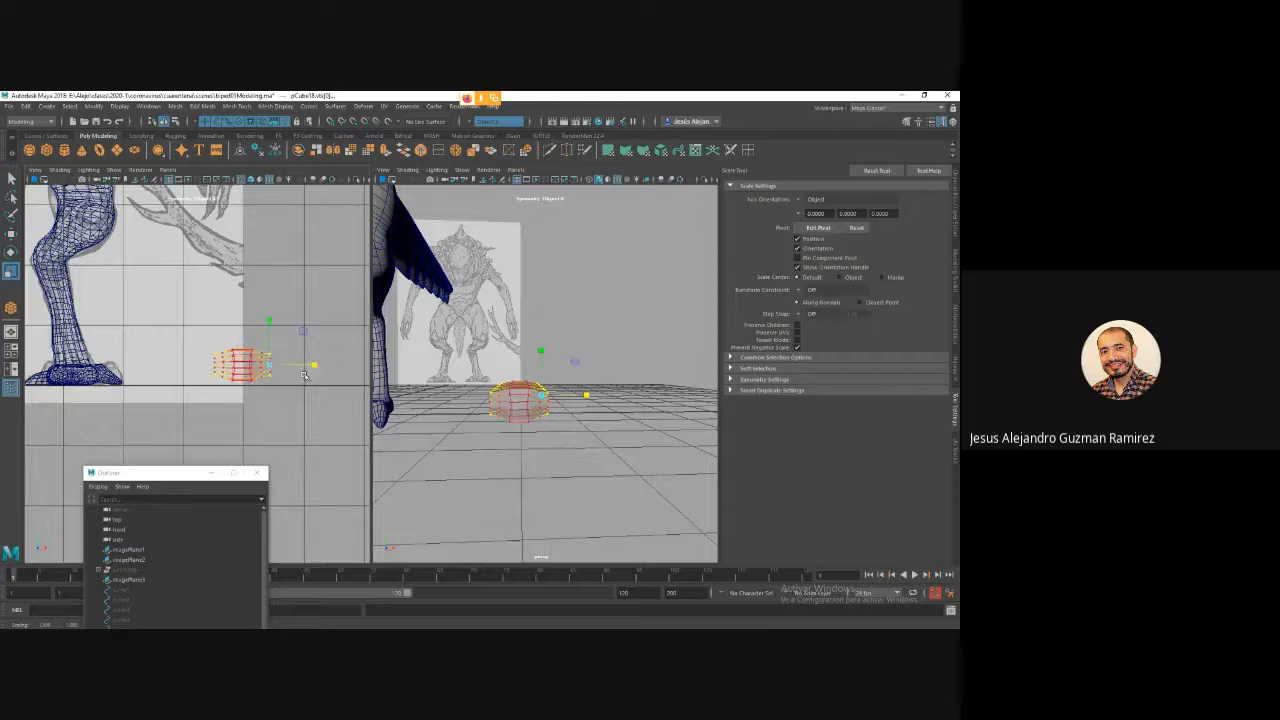
pyautogui.click(279, 368)
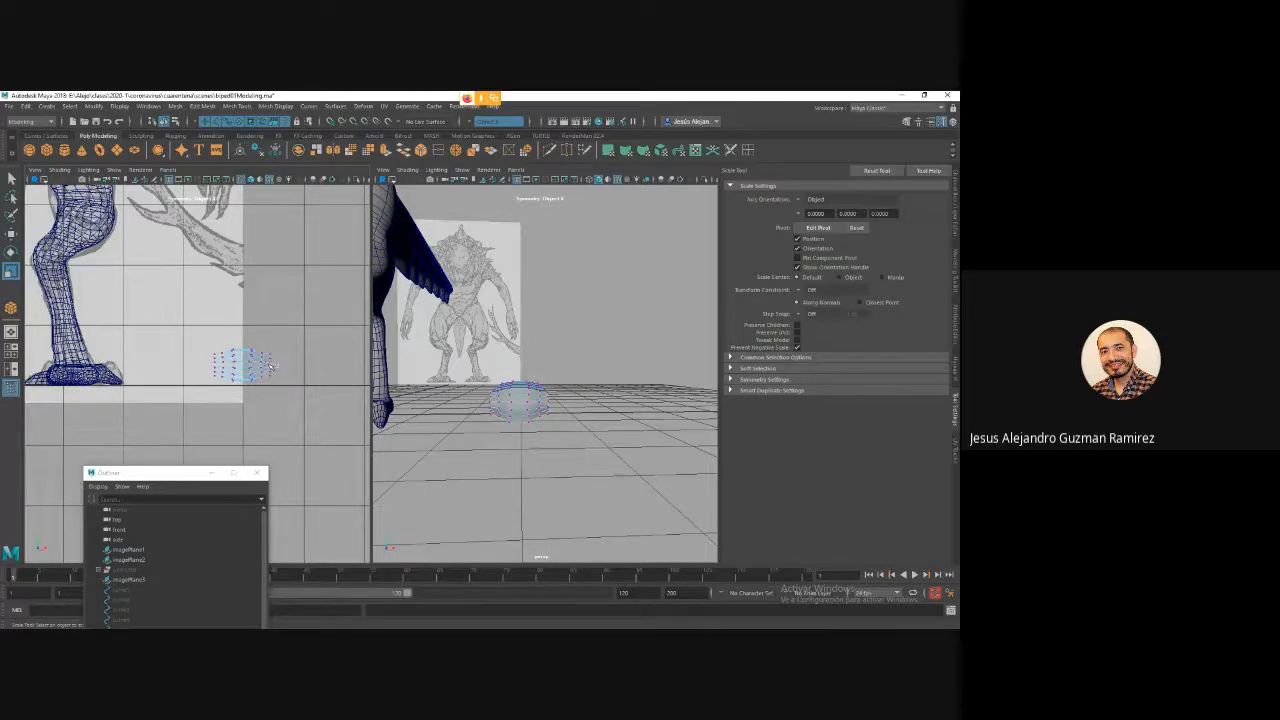
pyautogui.click(314, 366)
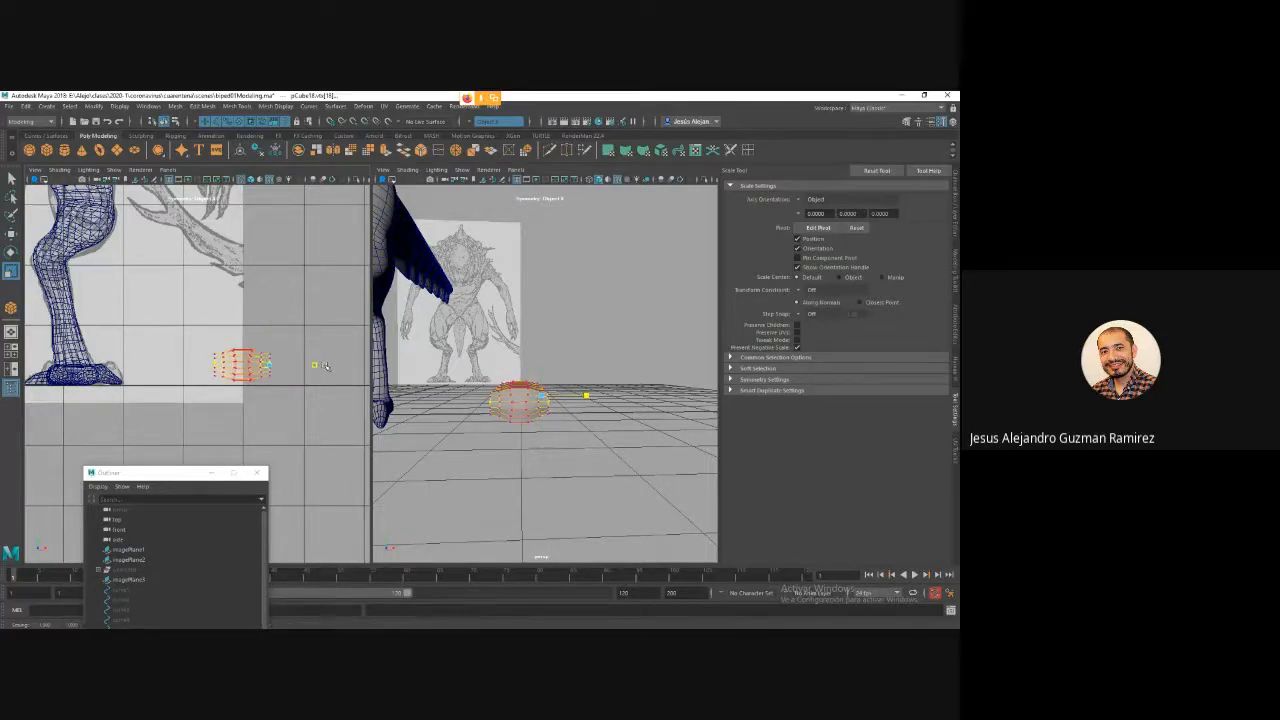
pyautogui.press('w')
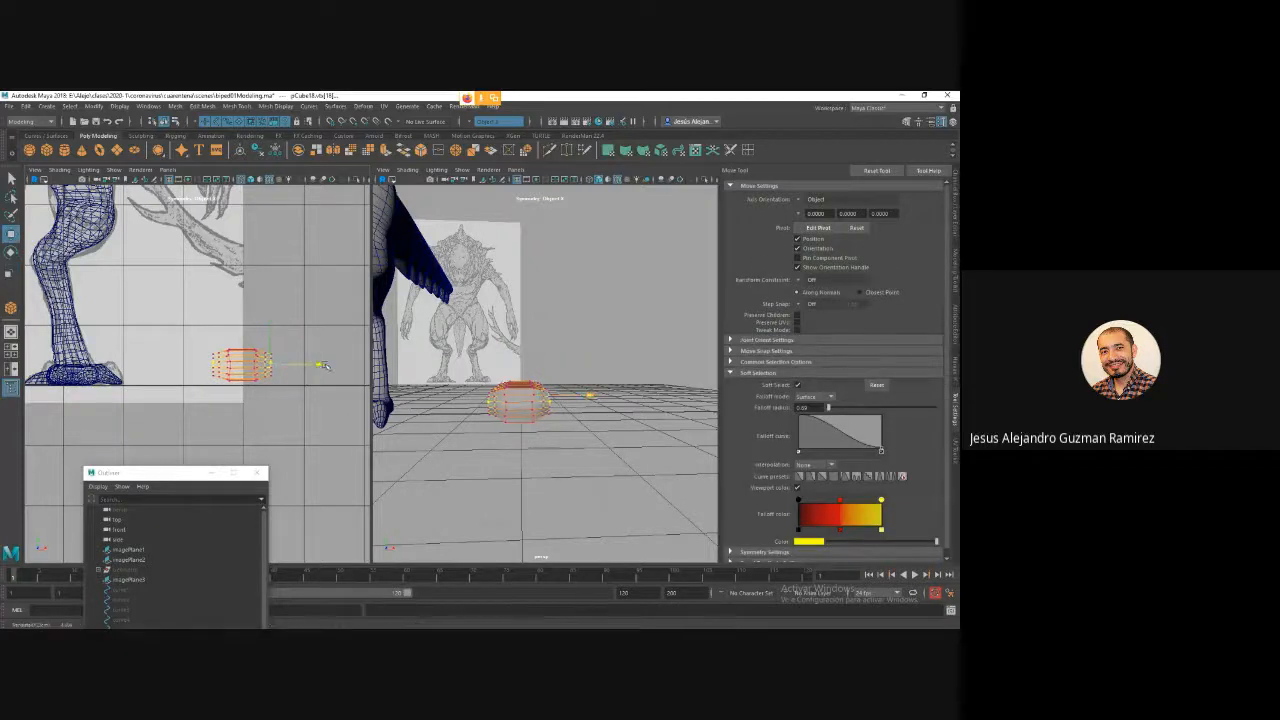
# Return the box to object mode and smooth its surface with the Relax sculpting brush.
pyautogui.keyDown('alt'); pyautogui.moveTo(540, 420); pyautogui.dragTo(560, 400); pyautogui.keyUp('alt')
pyautogui.rightClick(511, 331)
pyautogui.moveTo(512, 400); pyautogui.dragTo(560, 318, button='right')
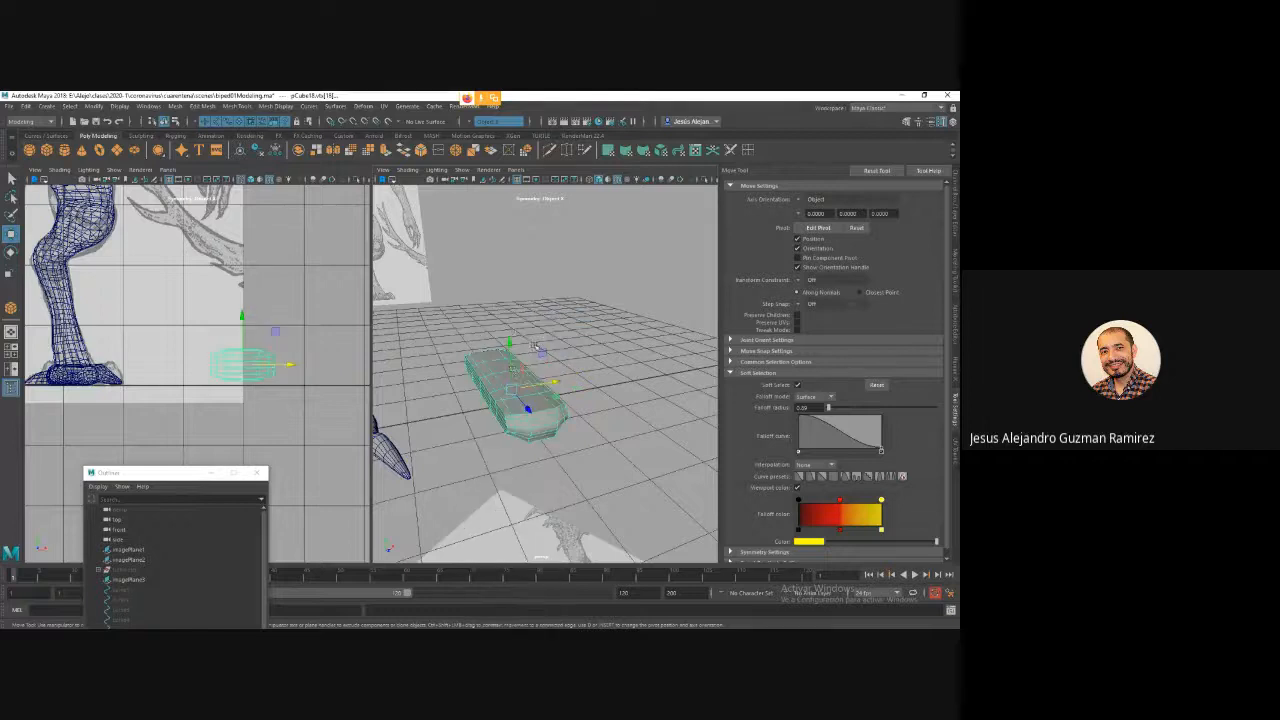
pyautogui.click(134, 136)
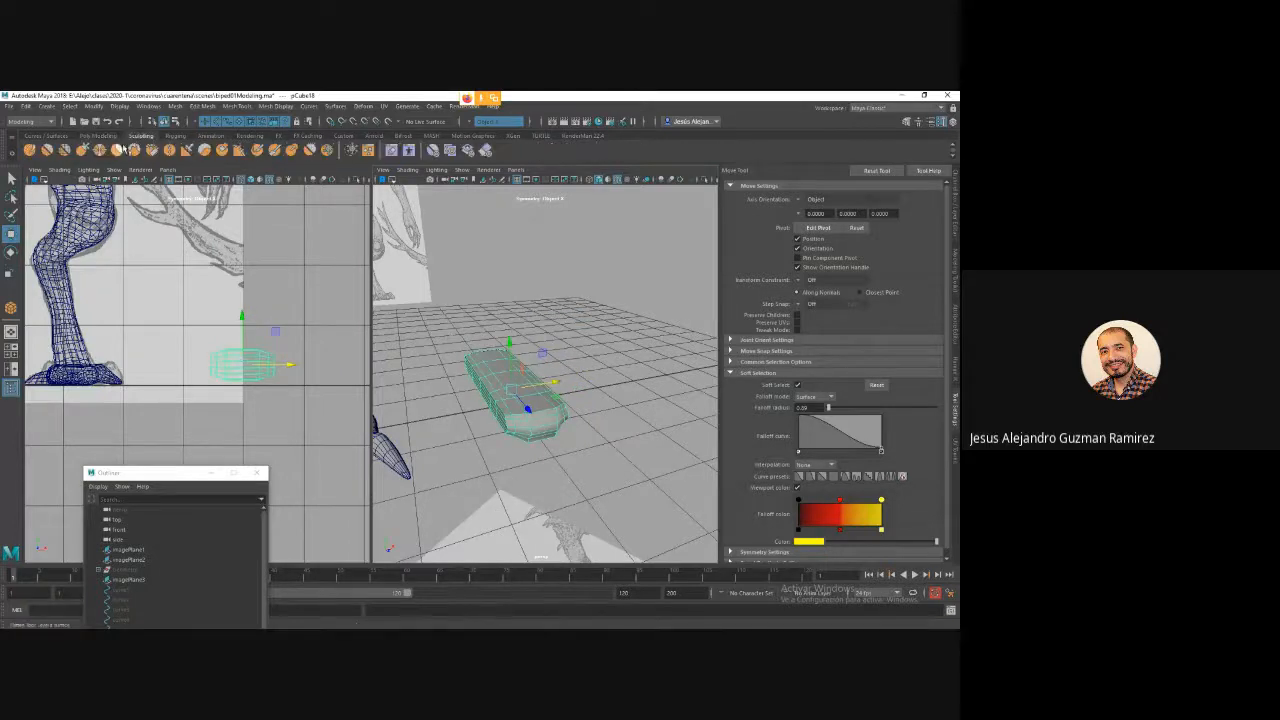
pyautogui.click(64, 150)
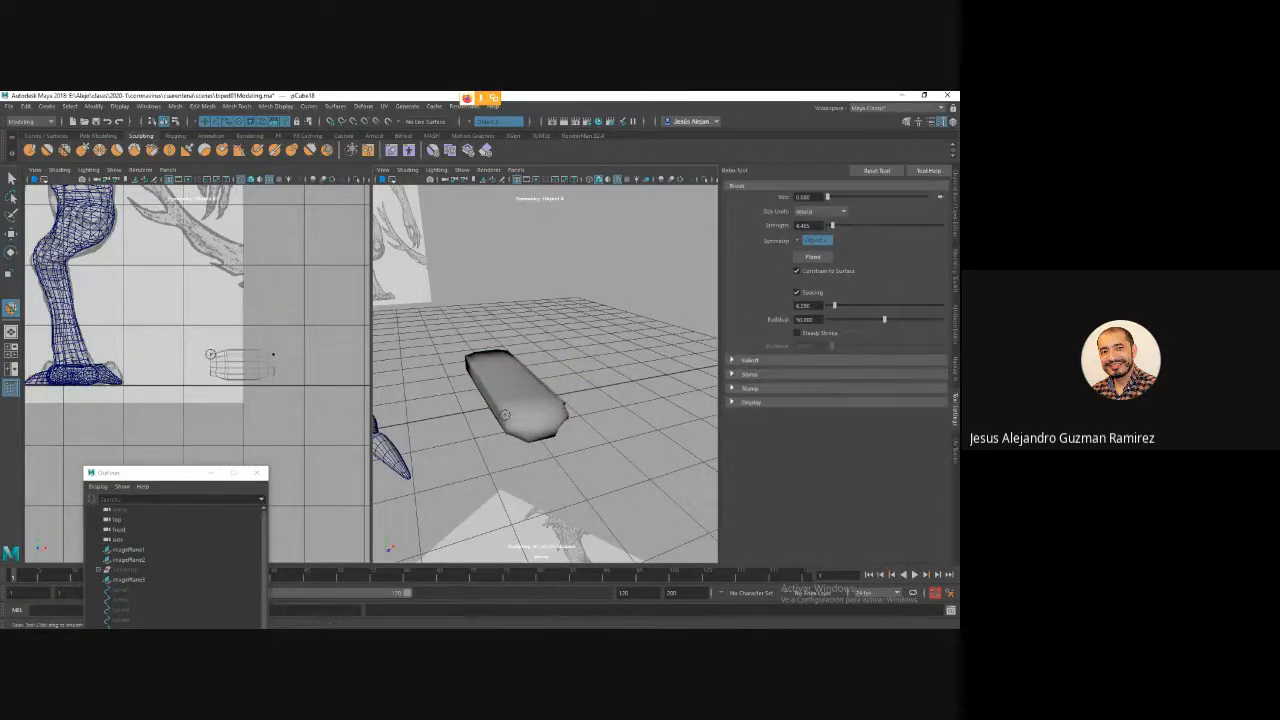
pyautogui.moveTo(505, 414); pyautogui.dragTo(516, 418)
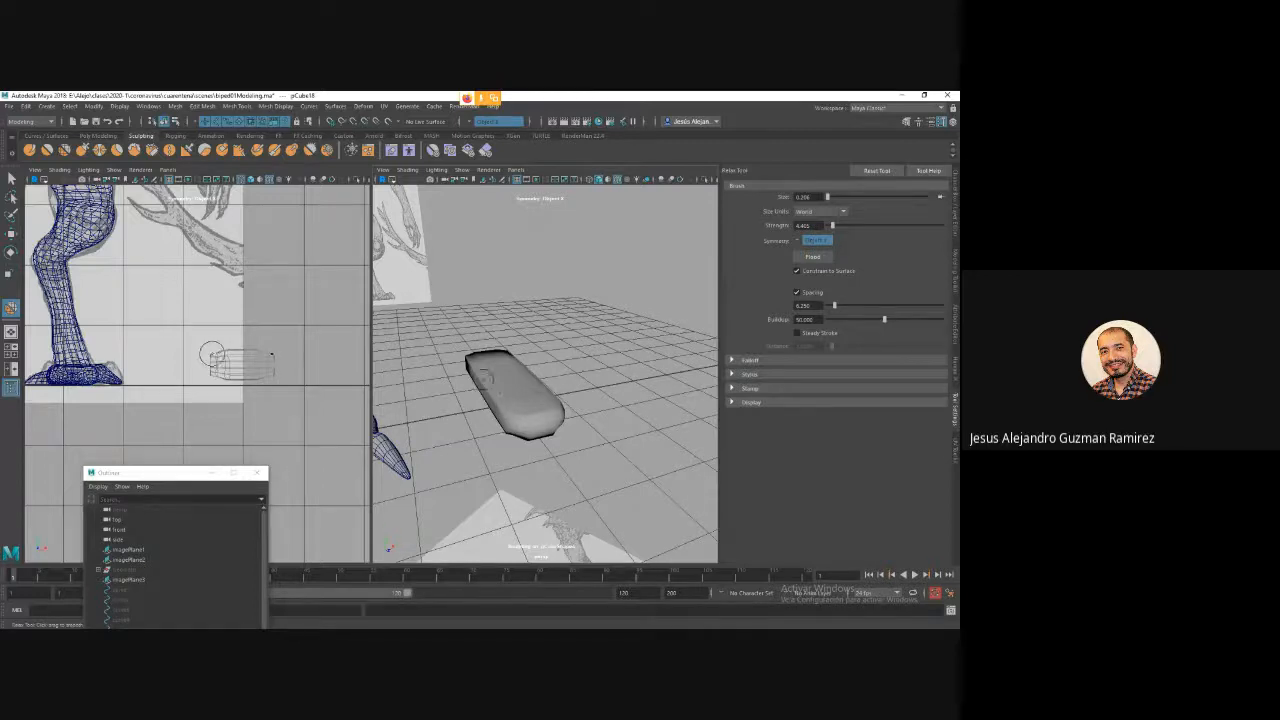
pyautogui.keyDown('alt'); pyautogui.moveTo(485, 378); pyautogui.dragTo(589, 404); pyautogui.keyUp('alt')
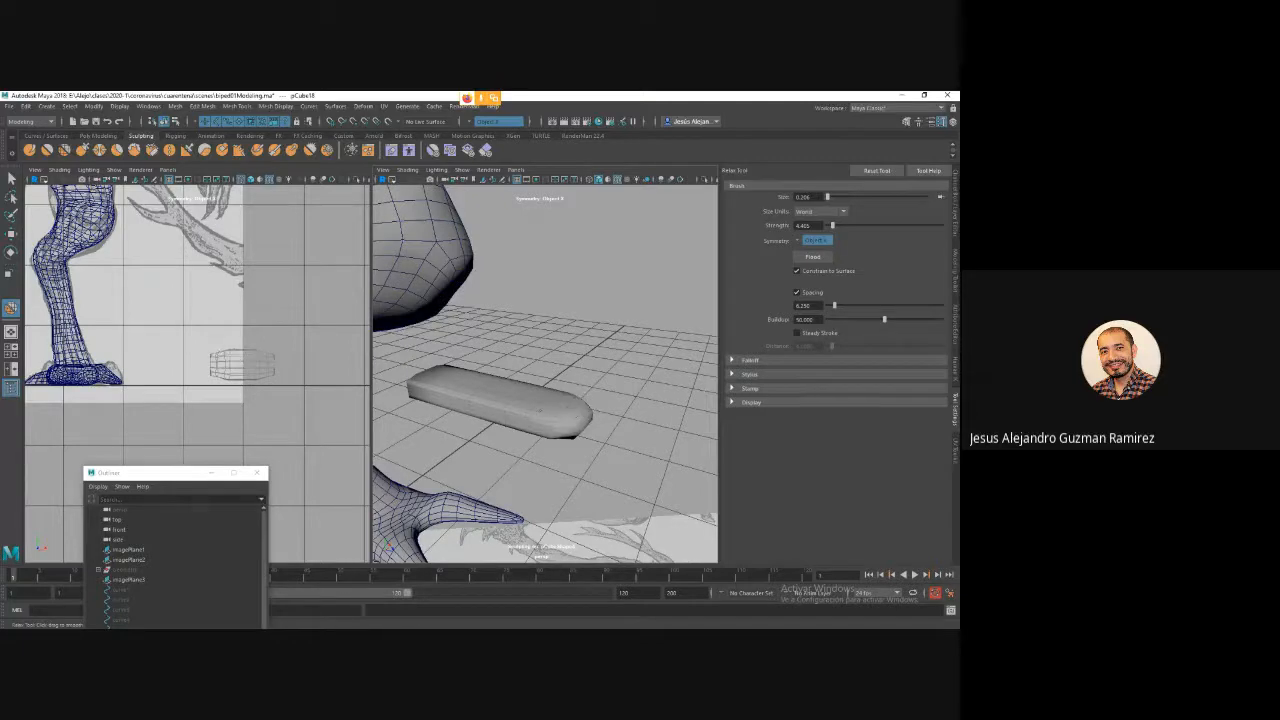
# Delete the smoothed test box and select the lower mouth piece of the creature.
pyautogui.scroll(-5, 550, 420)
pyautogui.keyDown('alt'); pyautogui.moveTo(550, 420); pyautogui.dragTo(610, 405); pyautogui.keyUp('alt')
pyautogui.scroll(3, 624, 460)
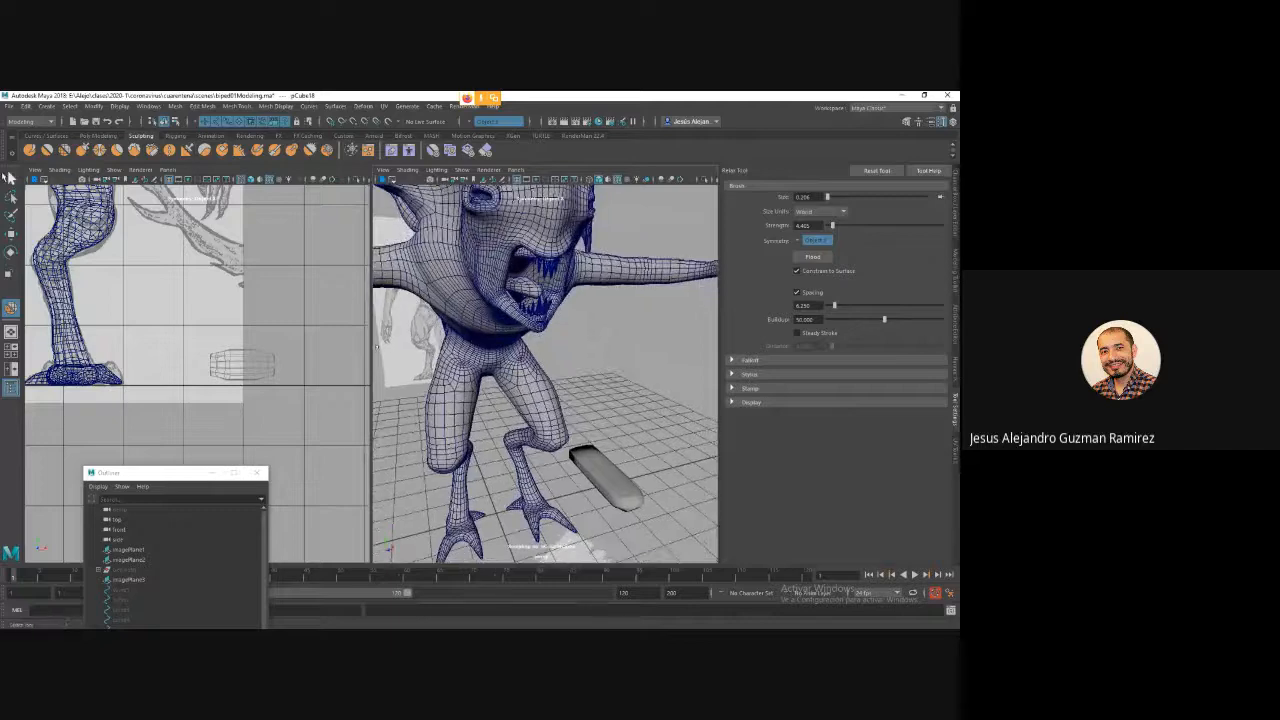
pyautogui.click(10, 178)
pyautogui.click(523, 289)
pyautogui.keyDown('alt'); pyautogui.moveTo(523, 289); pyautogui.dragTo(490, 305); pyautogui.keyUp('alt')
pyautogui.press('w')
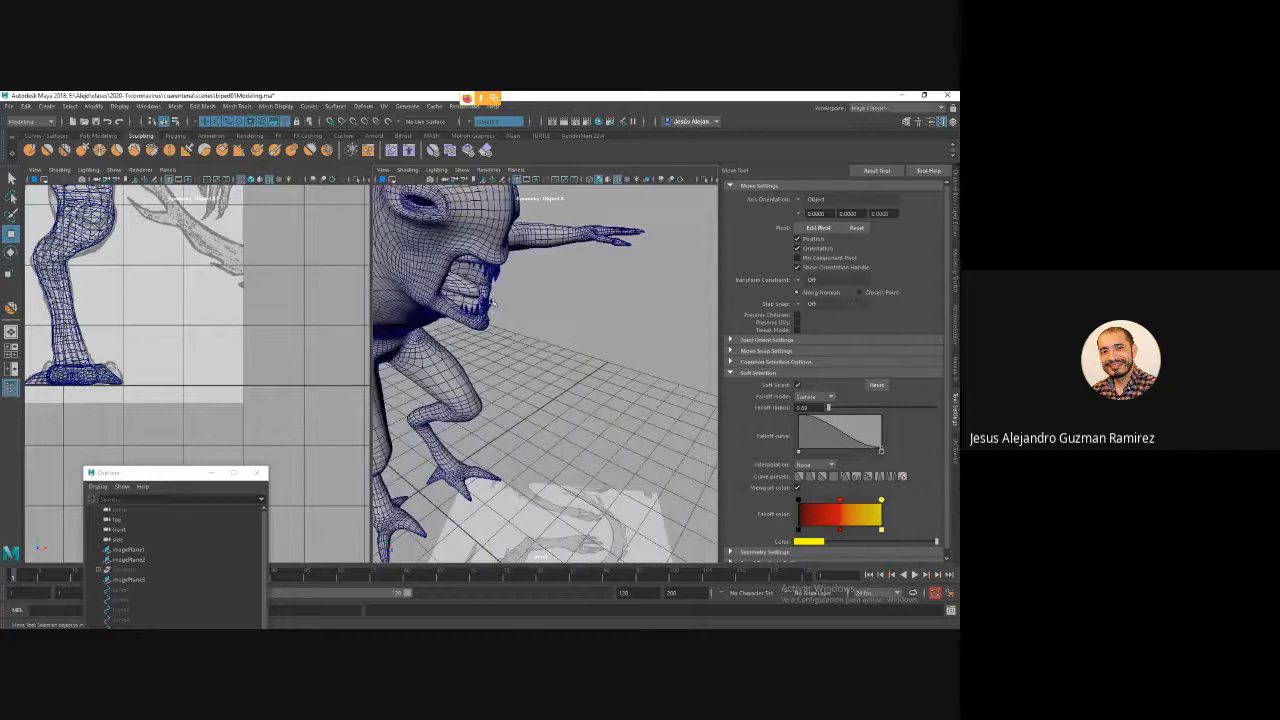
pyautogui.click(486, 310)
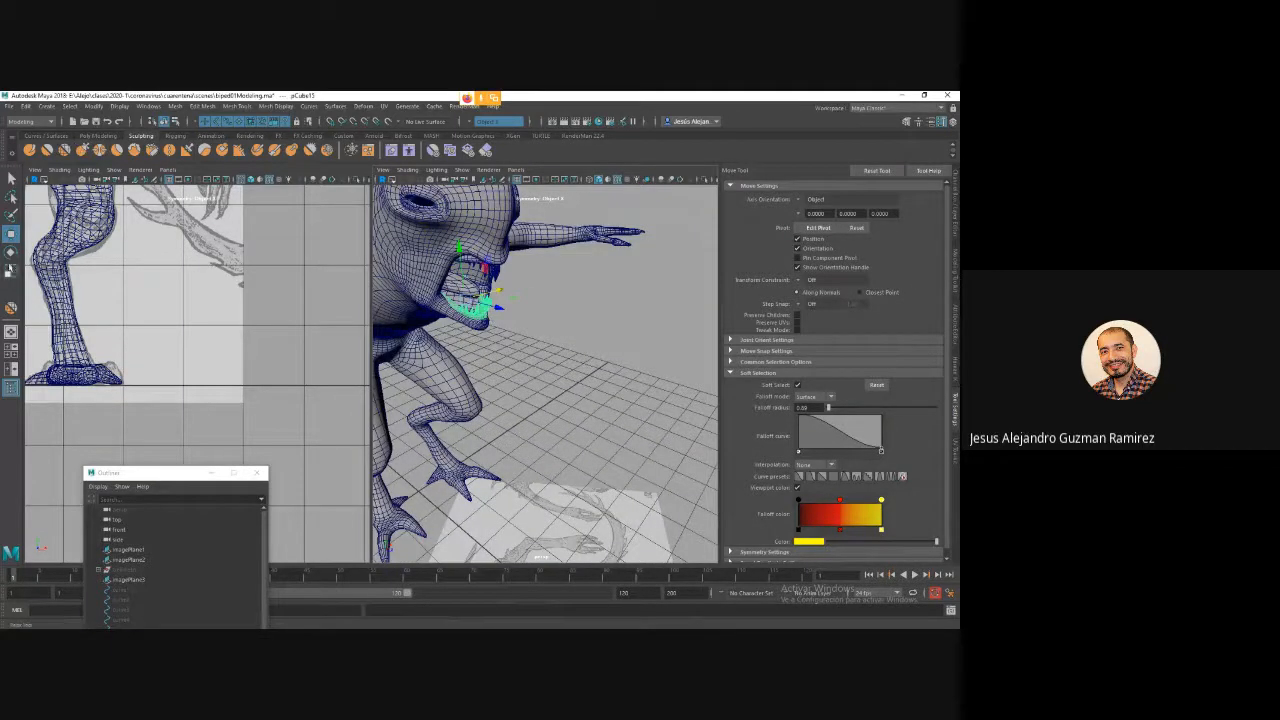
# Draw a new flat polygon cube on the grid in front of the creature's feet.
pyautogui.click(92, 136)
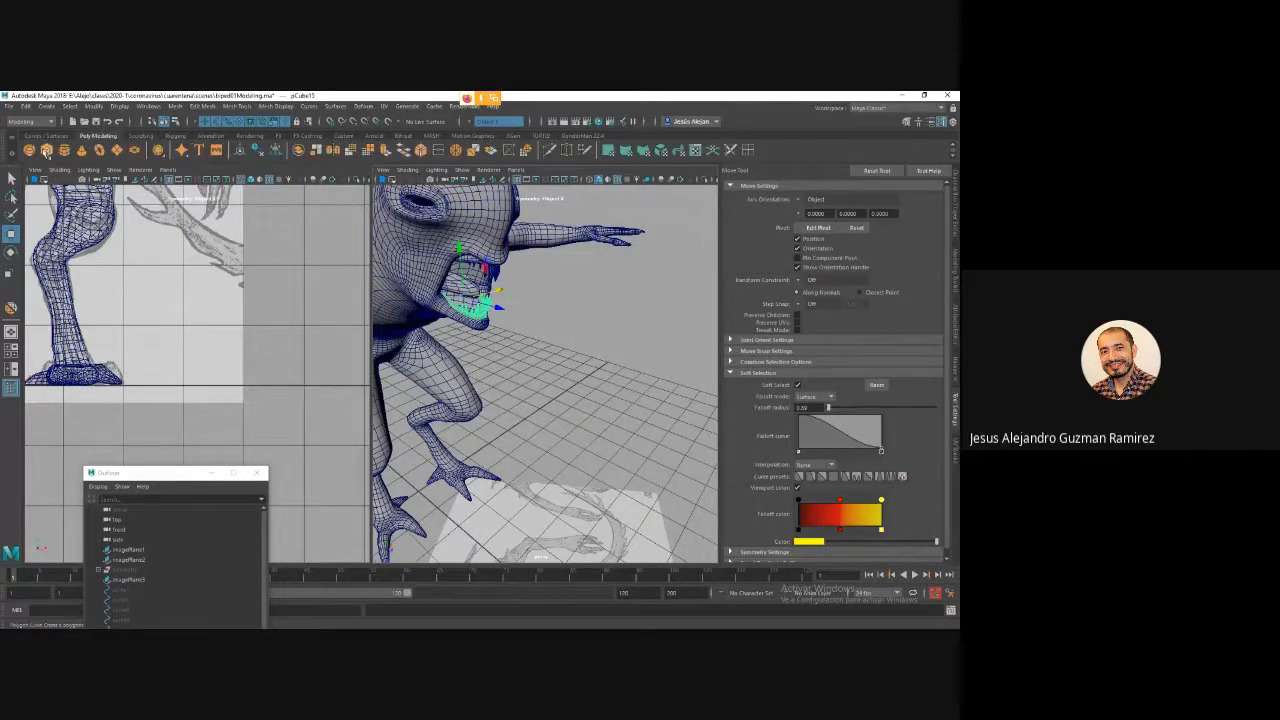
pyautogui.click(47, 150)
pyautogui.moveTo(498, 426)
pyautogui.keyDown('alt'); pyautogui.mouseDown()
pyautogui.moveTo(530, 402)
pyautogui.moveTo(535, 362)
pyautogui.moveTo(553, 360)
pyautogui.mouseUp(); pyautogui.keyUp('alt')
pyautogui.click(554, 356)
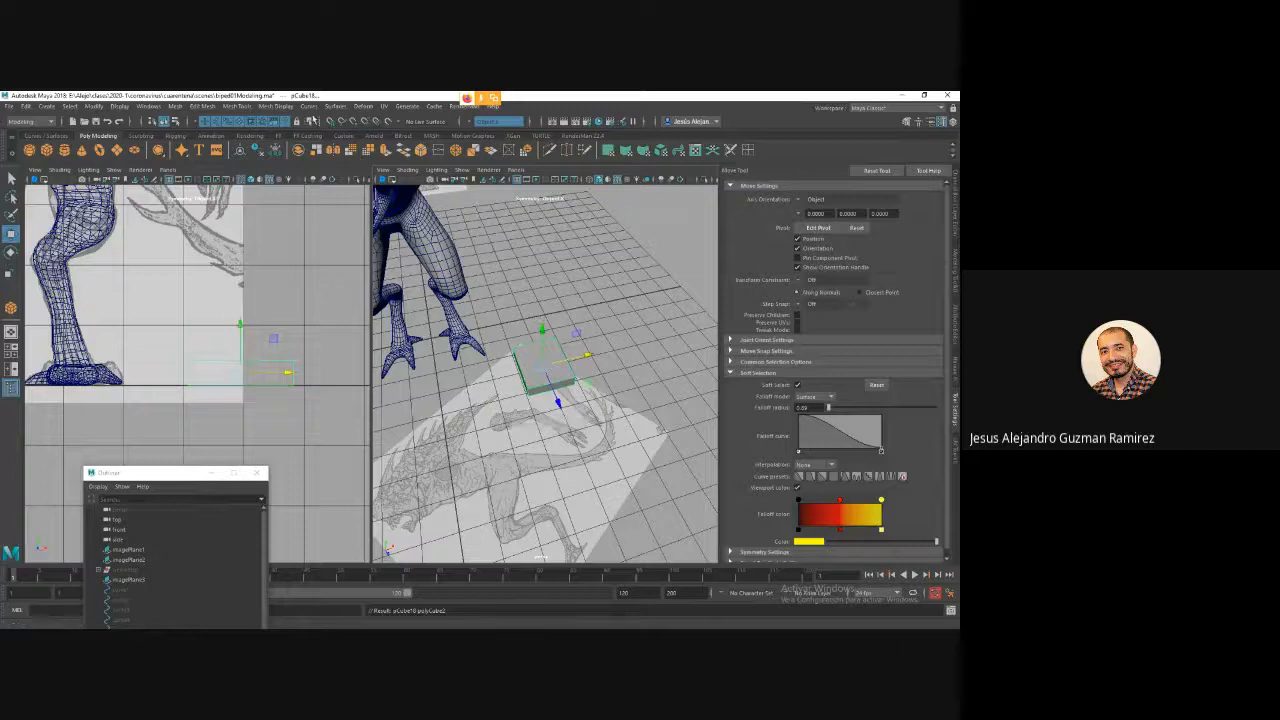
# Turn symmetry off and insert edge loops near the flat box's borders to frame a central top face.
pyautogui.click(237, 106)
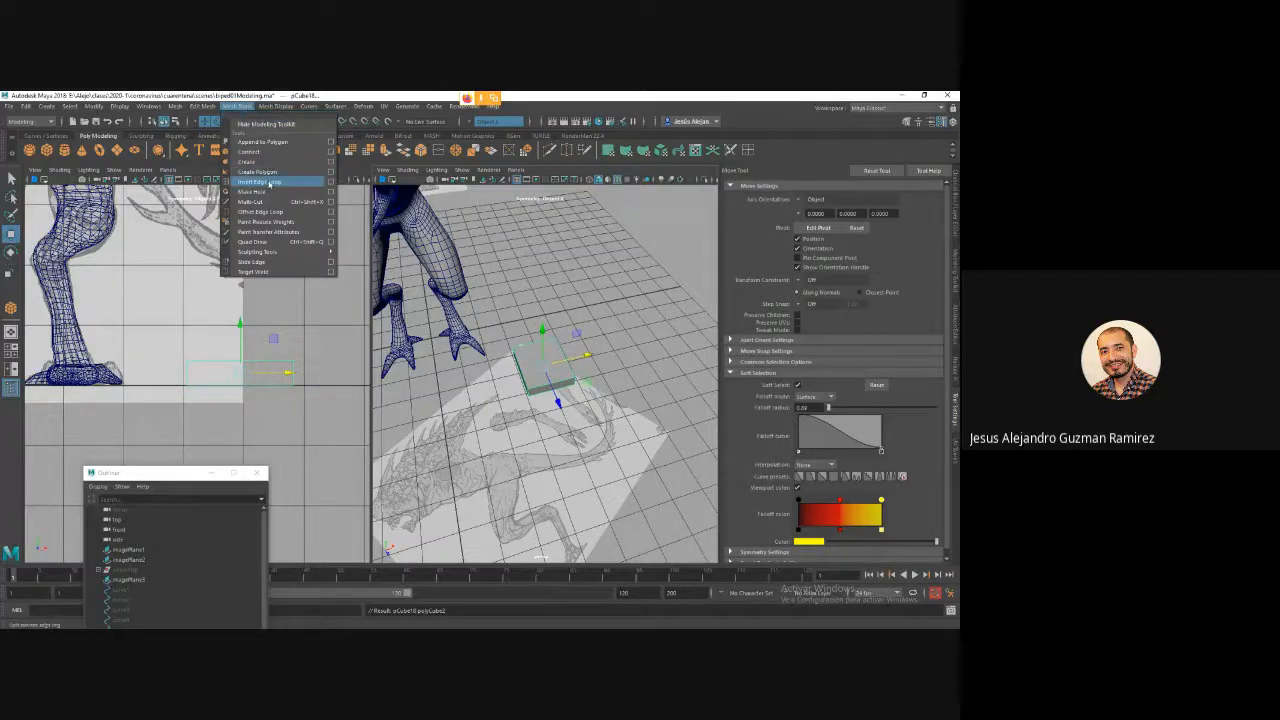
pyautogui.click(268, 183)
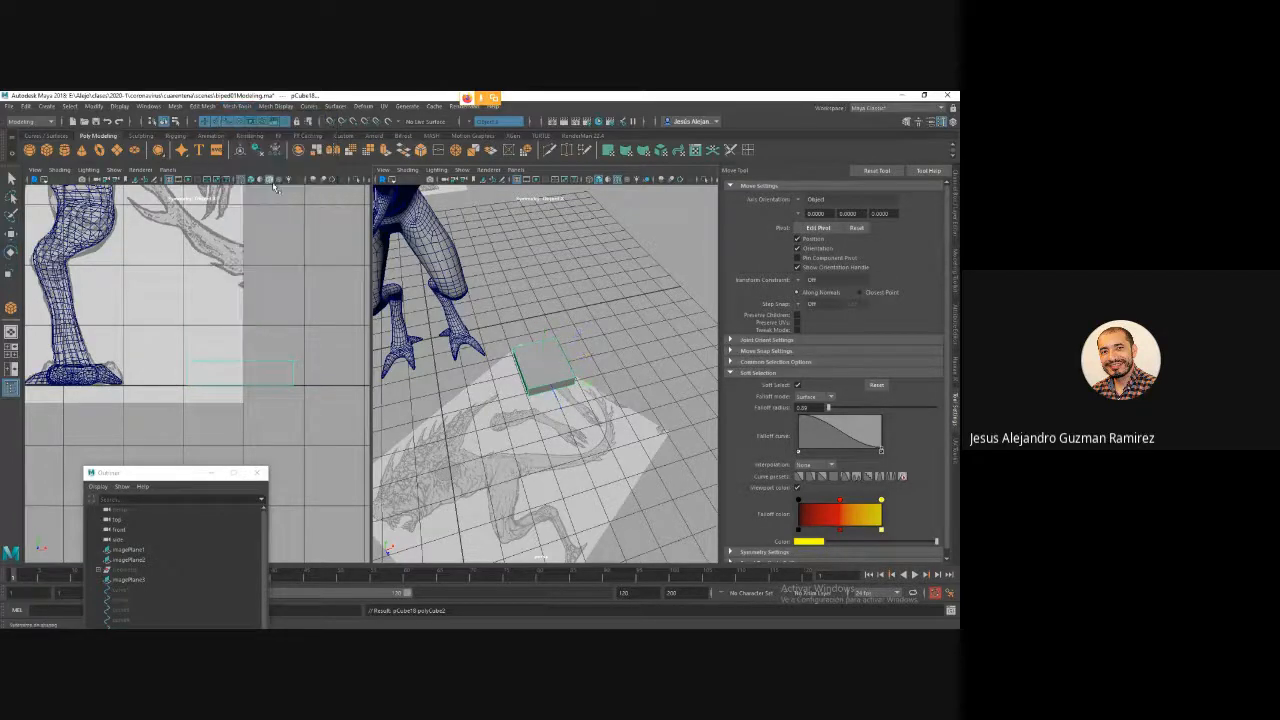
pyautogui.click(538, 390)
pyautogui.keyDown('alt'); pyautogui.moveTo(538, 383); pyautogui.dragTo(466, 346); pyautogui.keyUp('alt')
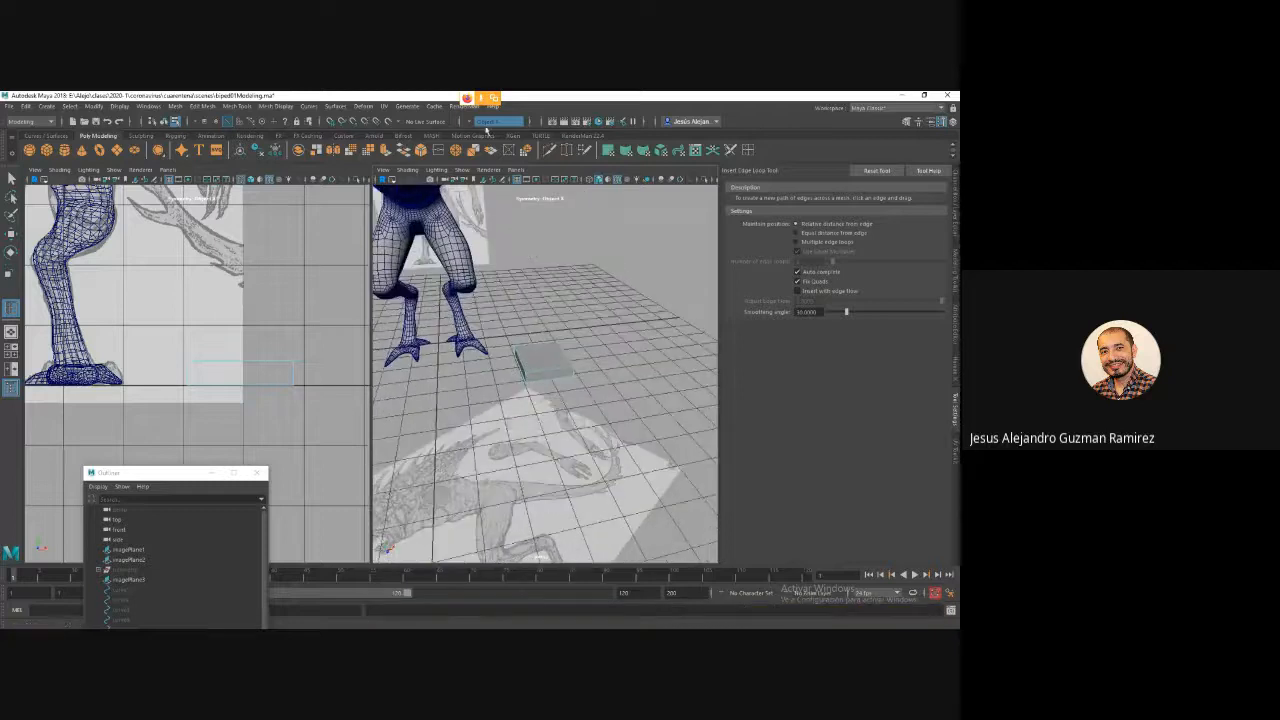
pyautogui.click(476, 126)
pyautogui.click(478, 127)
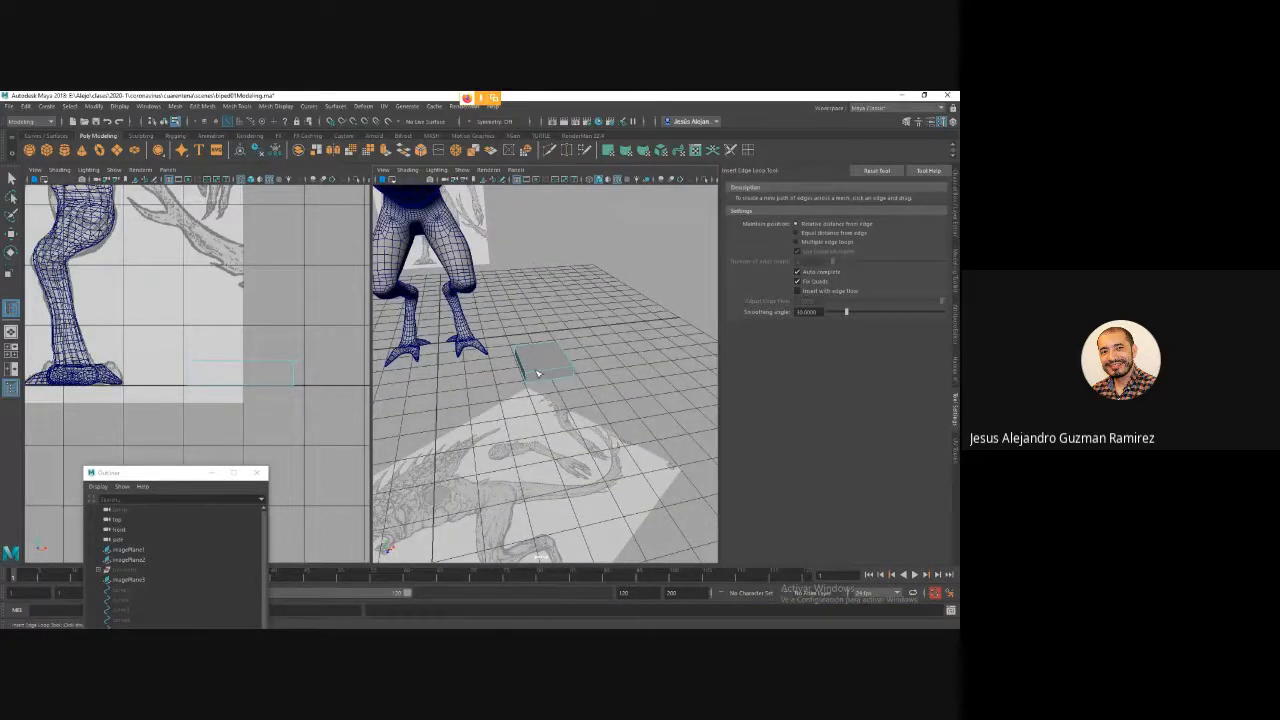
pyautogui.click(540, 372)
pyautogui.keyDown('alt'); pyautogui.moveTo(524, 372); pyautogui.dragTo(537, 377); pyautogui.keyUp('alt')
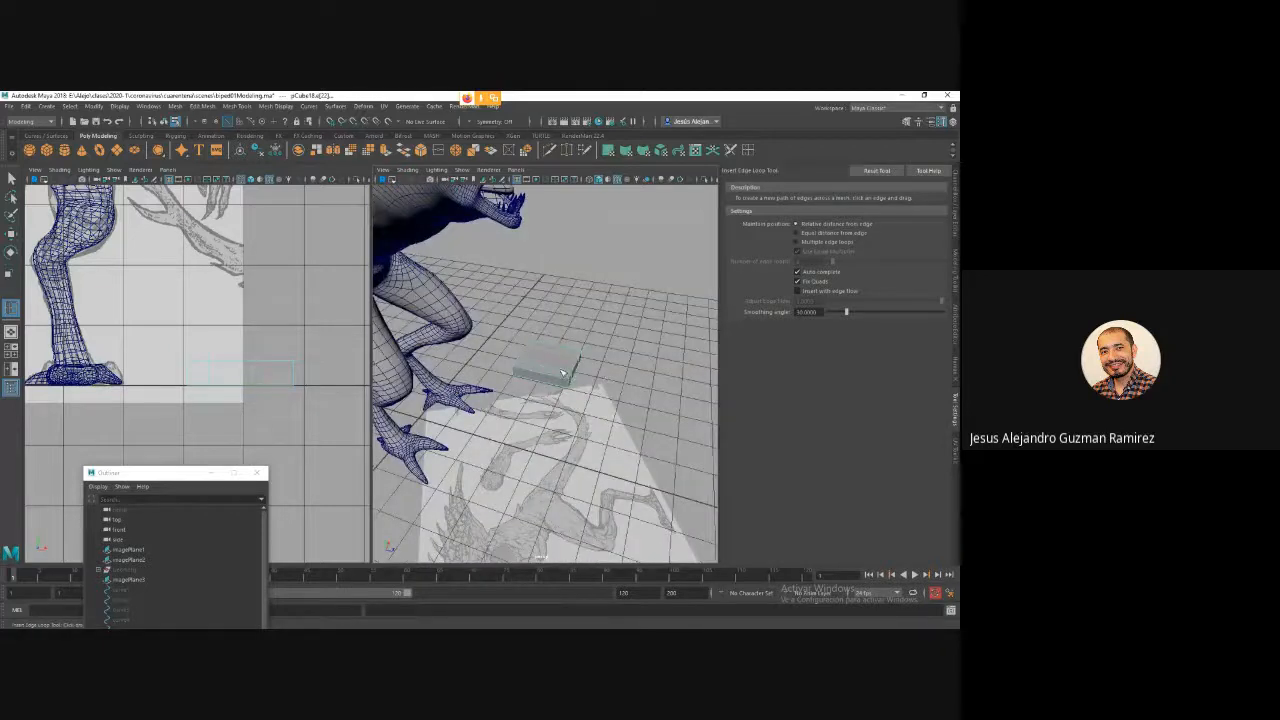
# Select the central top face of the flat box and delete it.
pyautogui.click(11, 178)
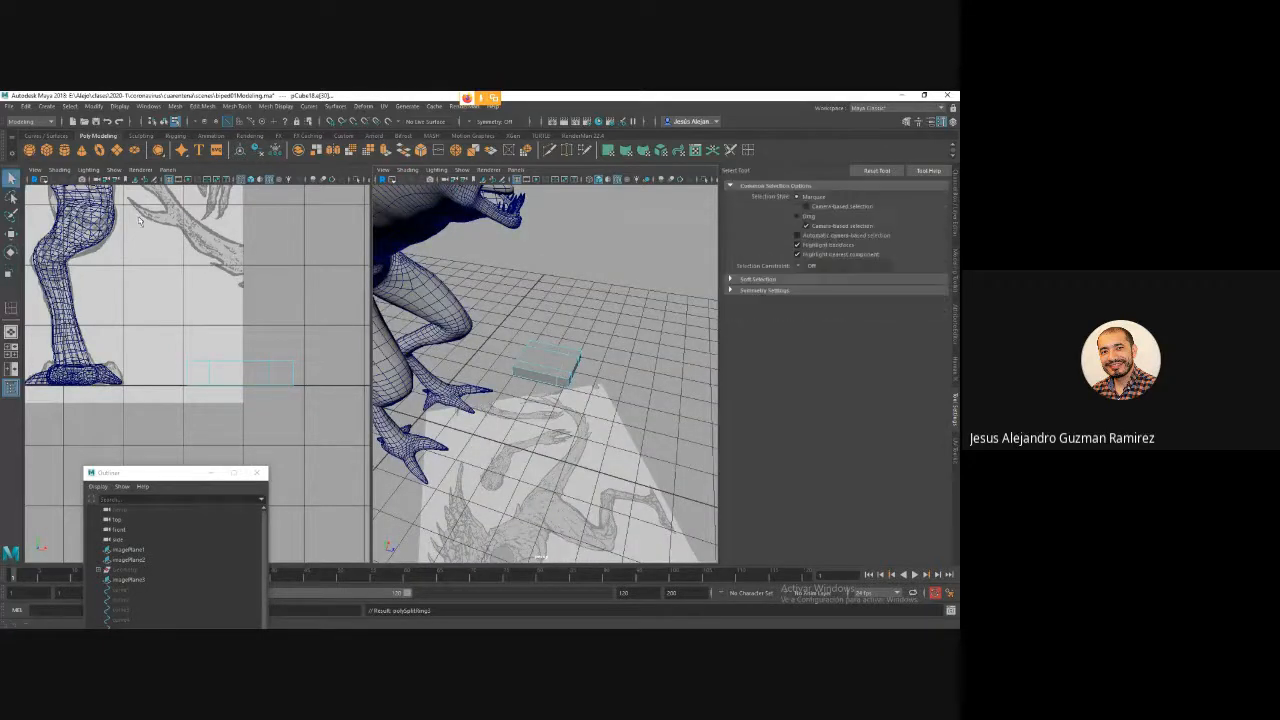
pyautogui.moveTo(540, 334); pyautogui.dragTo(539, 363, button='right')
pyautogui.click(548, 363)
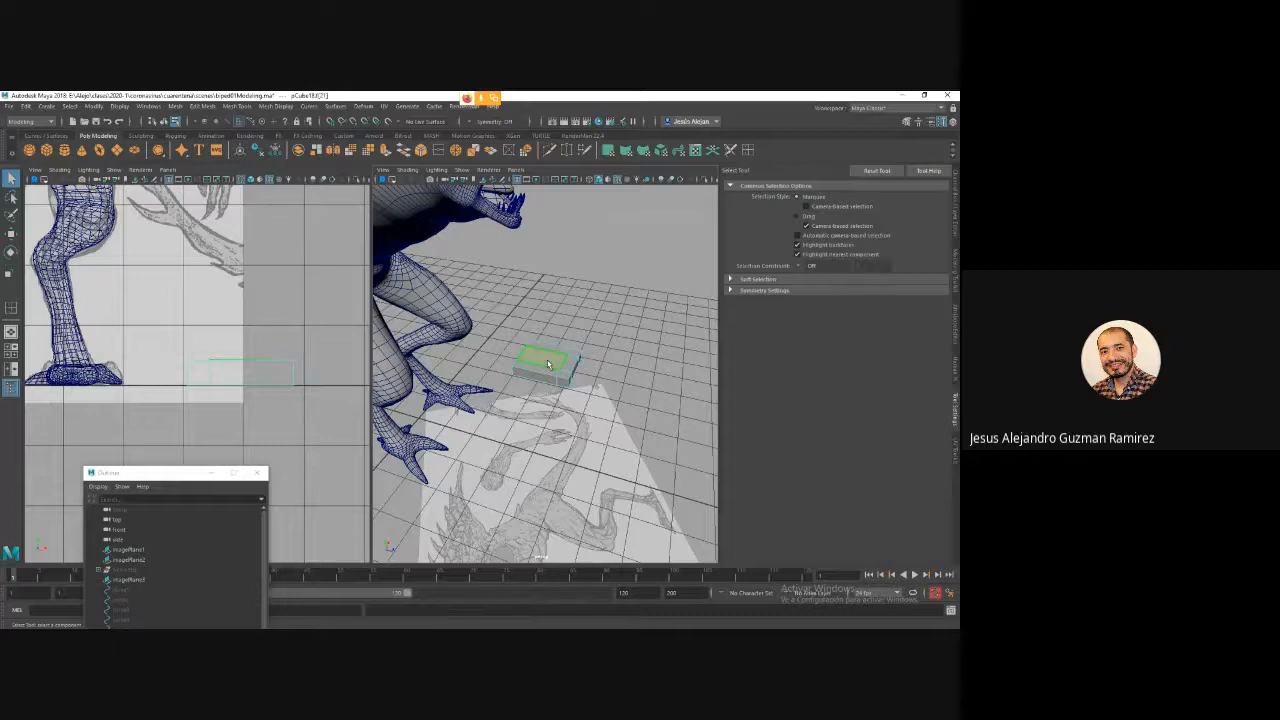
pyautogui.press('Delete')
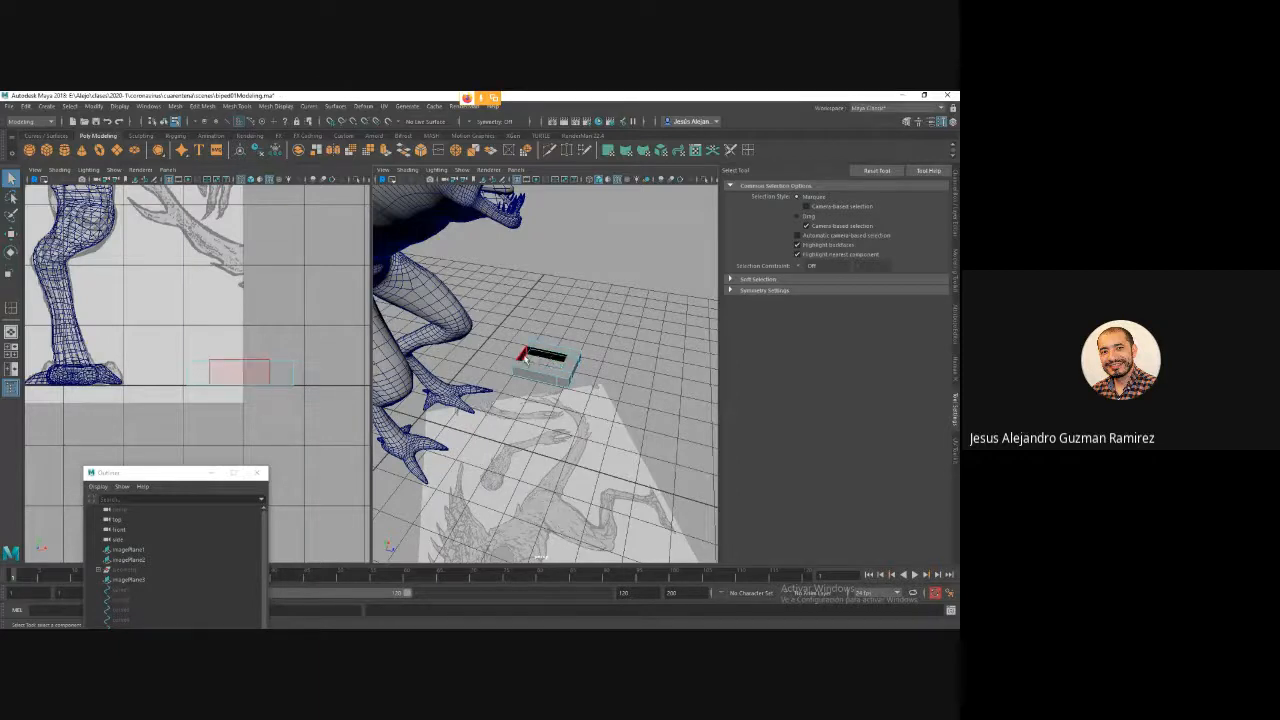
# Switch the flat box to edge selection and bridge border edges of the open central hole.
pyautogui.scroll(10, 557, 348)
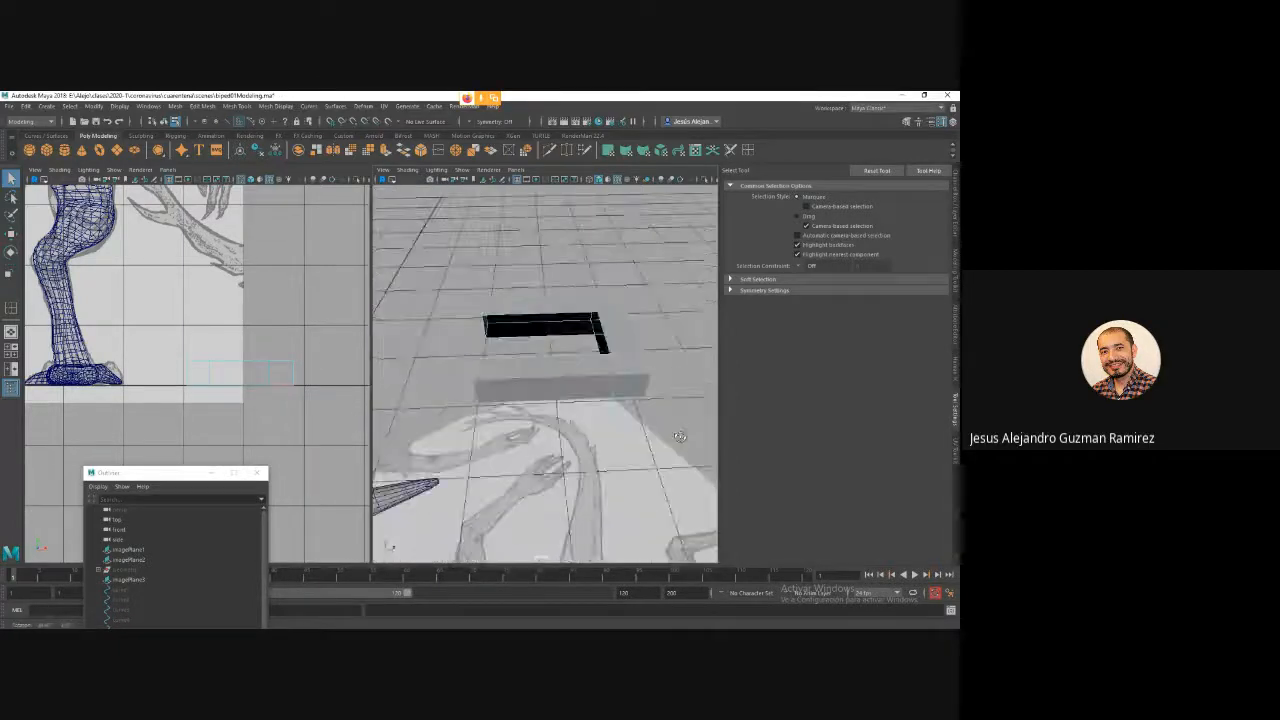
pyautogui.keyDown('alt'); pyautogui.moveTo(565, 426); pyautogui.dragTo(576, 330); pyautogui.keyUp('alt')
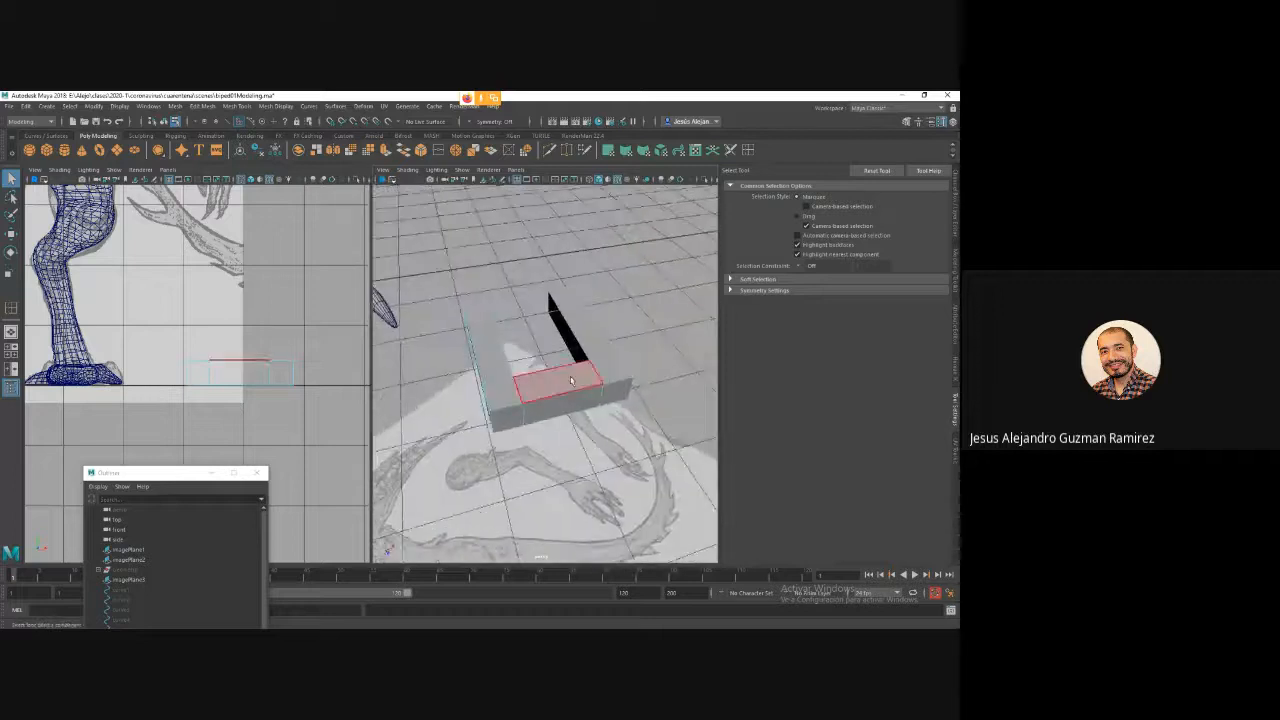
pyautogui.moveTo(576, 330); pyautogui.dragTo(577, 285, button='right')
pyautogui.click(576, 302)
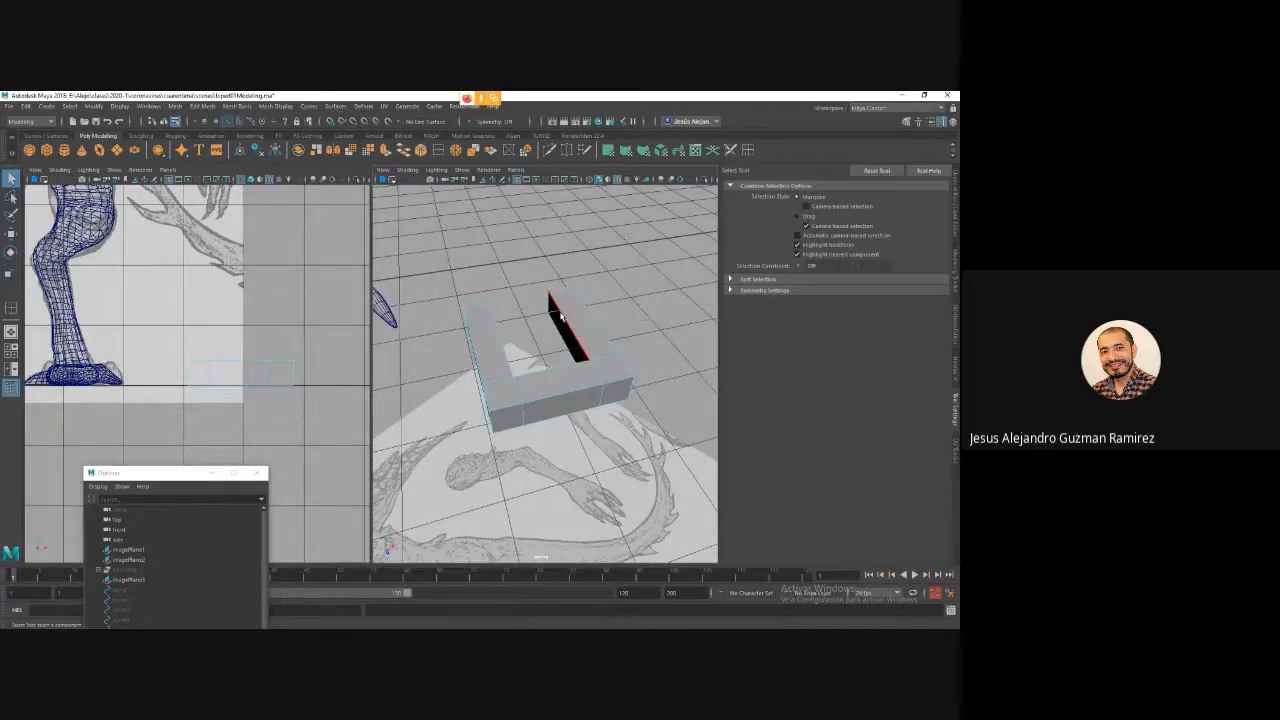
pyautogui.click(557, 322)
pyautogui.click(420, 150)
# Repeat the Bridge operation on further border edges around the hole in the flat box.
pyautogui.keyDown('alt'); pyautogui.moveTo(608, 348); pyautogui.dragTo(682, 350); pyautogui.keyUp('alt')
pyautogui.click(509, 323)
pyautogui.press('g')
pyautogui.keyDown('shift'); pyautogui.click(507, 310); pyautogui.keyUp('shift')
pyautogui.press('g')
pyautogui.moveTo(630, 424)
pyautogui.keyDown('alt'); pyautogui.mouseDown()
pyautogui.moveTo(545, 437)
pyautogui.moveTo(606, 430)
pyautogui.mouseUp(); pyautogui.keyUp('alt')
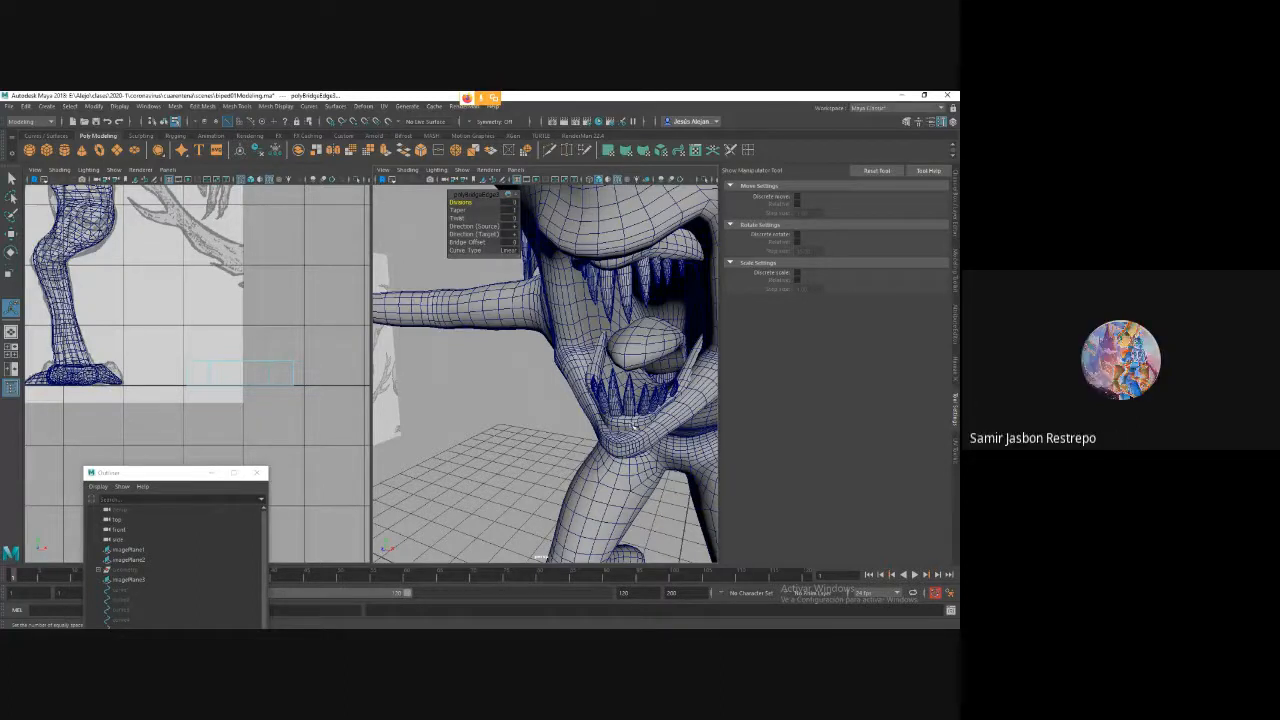
# Return to object selection and delete the flat test box from the grid.
pyautogui.press('a')
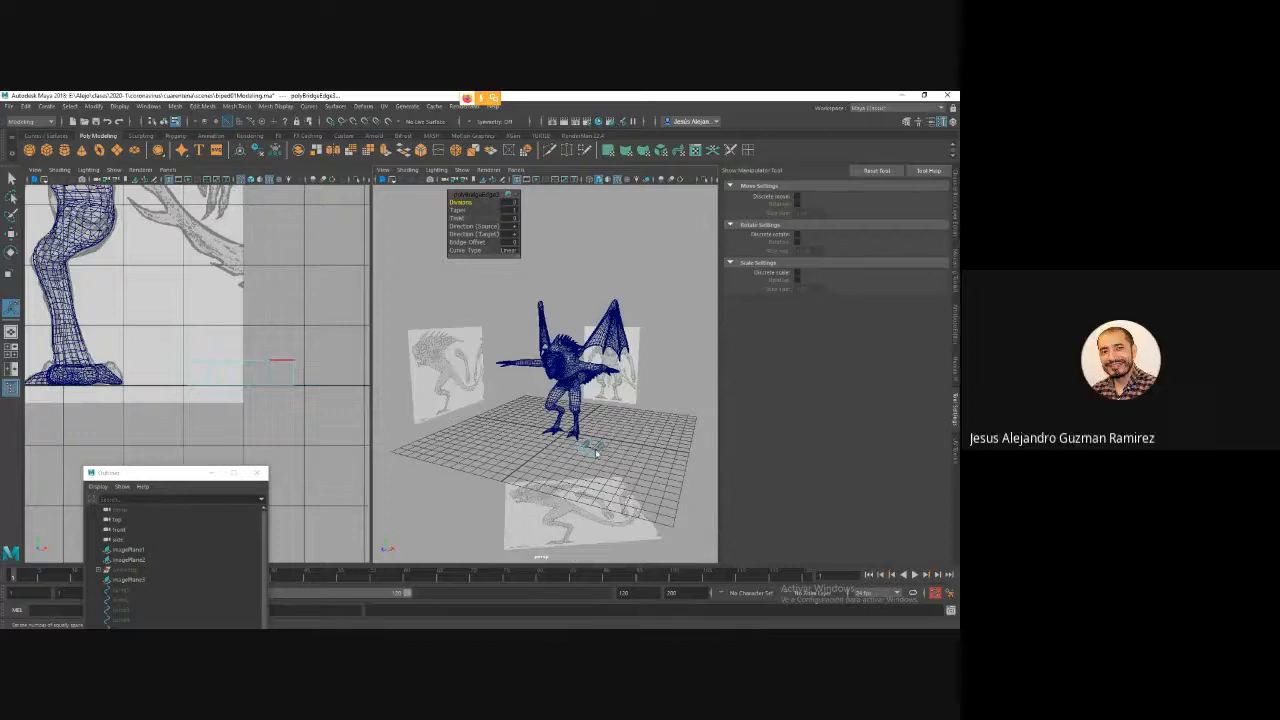
pyautogui.moveTo(603, 372); pyautogui.dragTo(645, 326, button='right')
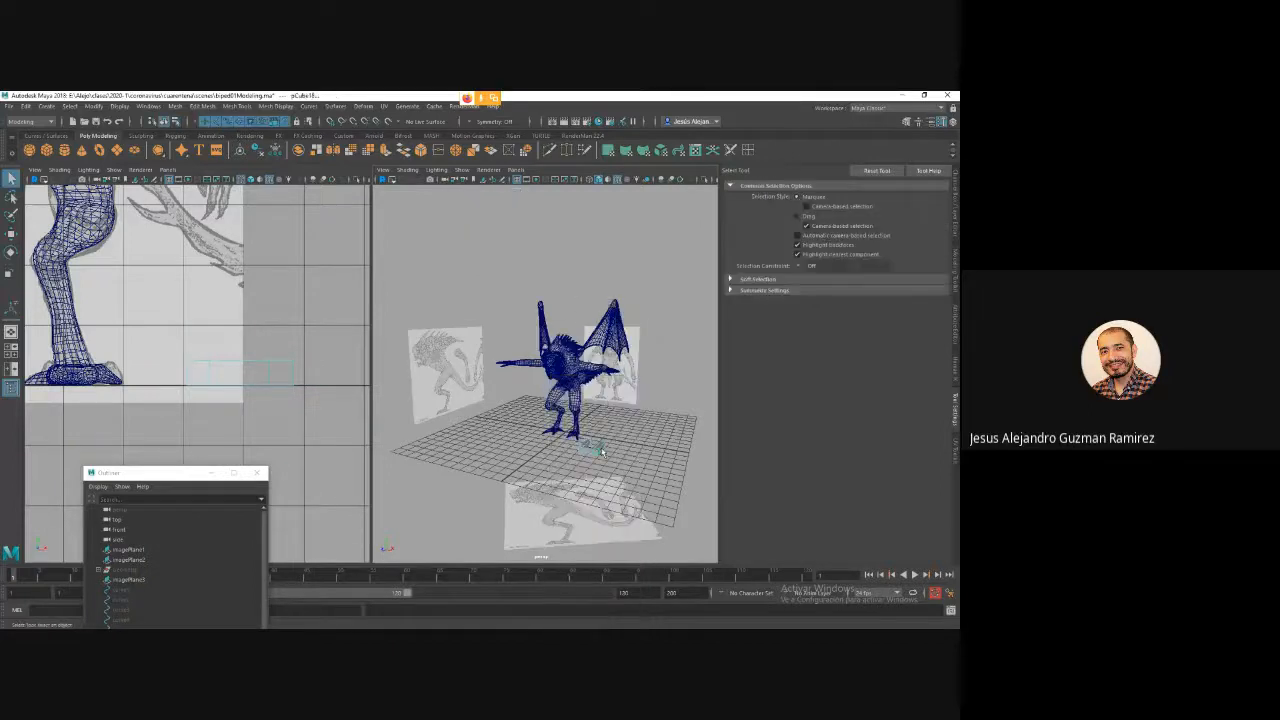
pyautogui.scroll(5, 606, 428)
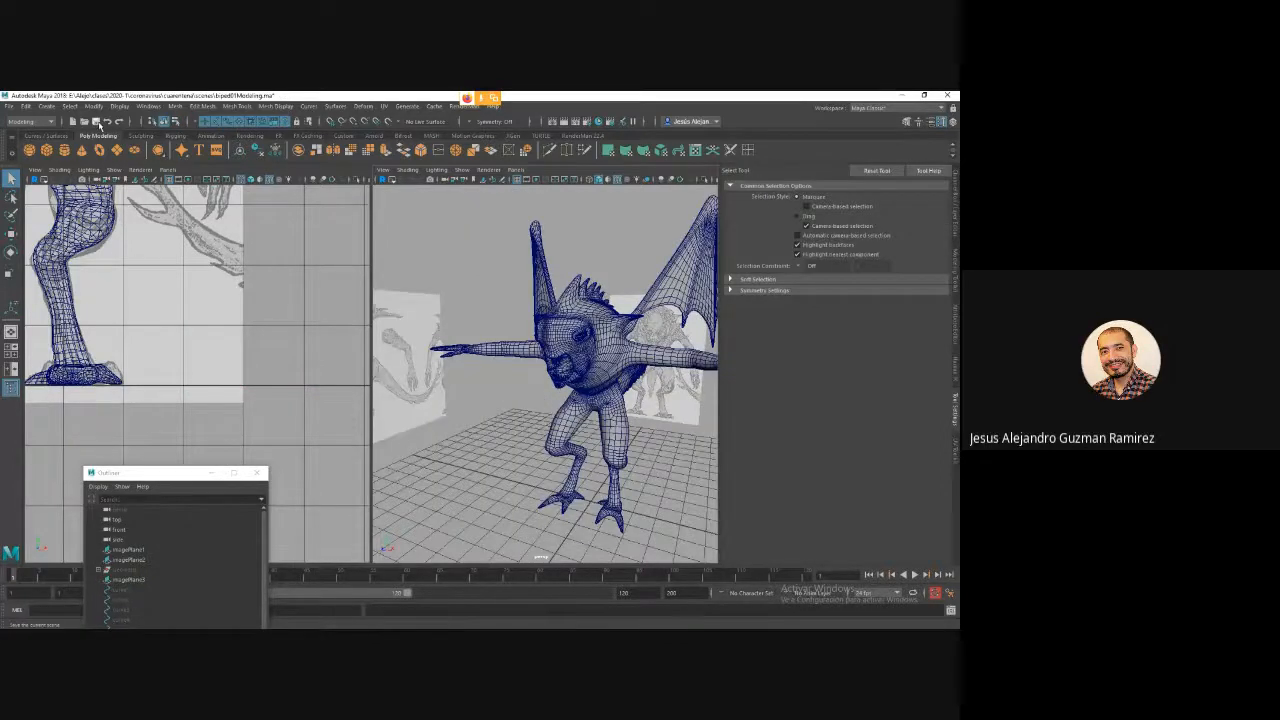
# Open the recent scene biped01.ma, discarding the changes to the biped01Modeling.ma scene.
pyautogui.scroll(-6, 613, 461)
pyautogui.keyDown('alt'); pyautogui.moveTo(560, 430); pyautogui.dragTo(588, 438); pyautogui.keyUp('alt')
pyautogui.scroll(6, 613, 461)
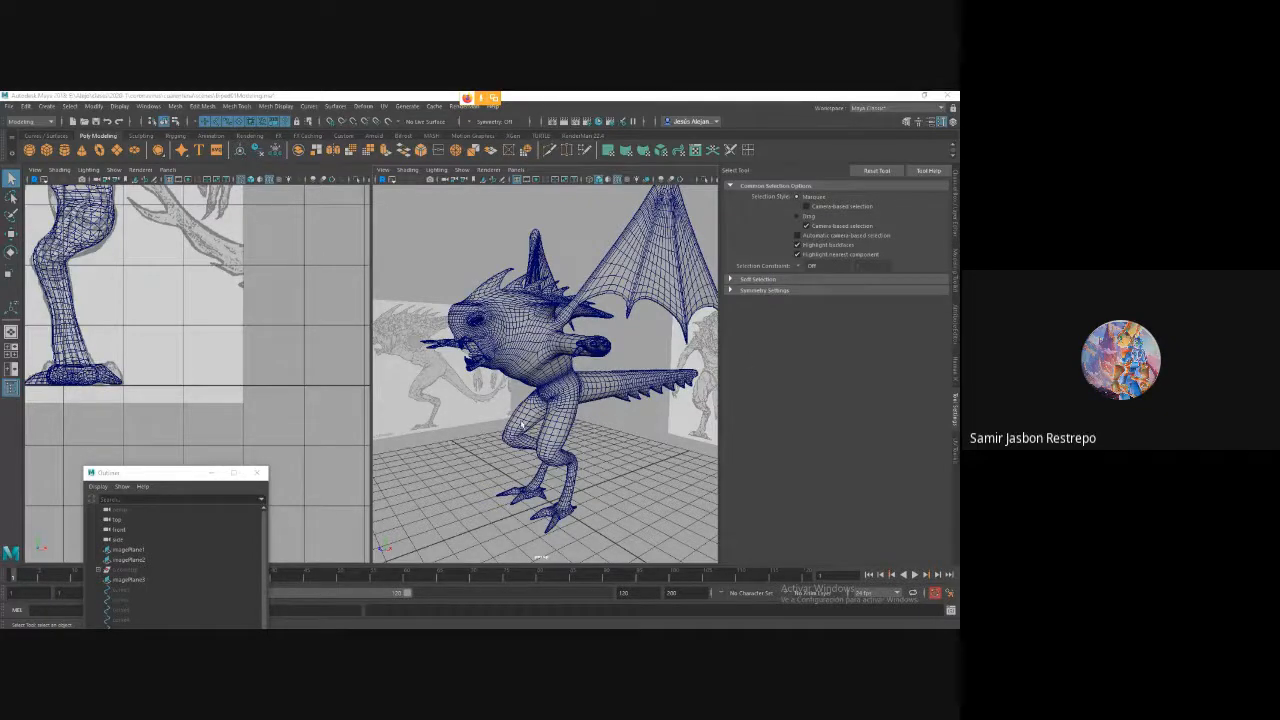
pyautogui.scroll(6, 521, 426)
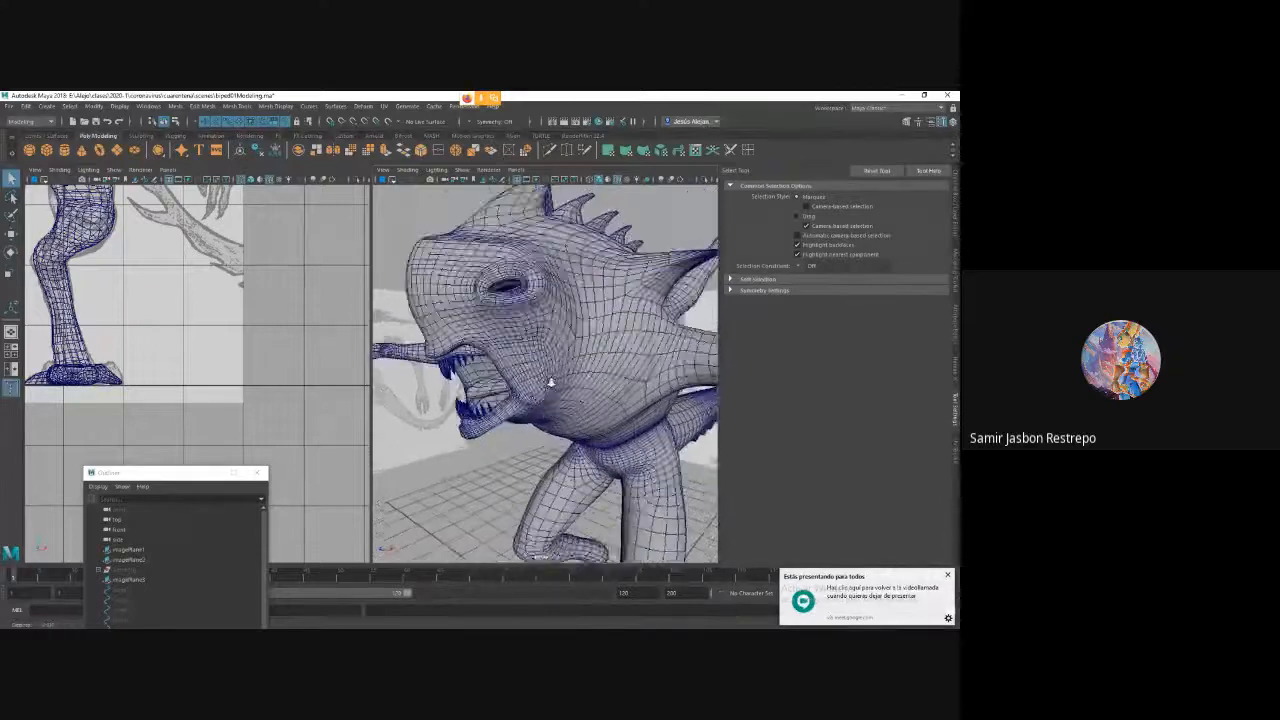
pyautogui.scroll(8, 550, 383)
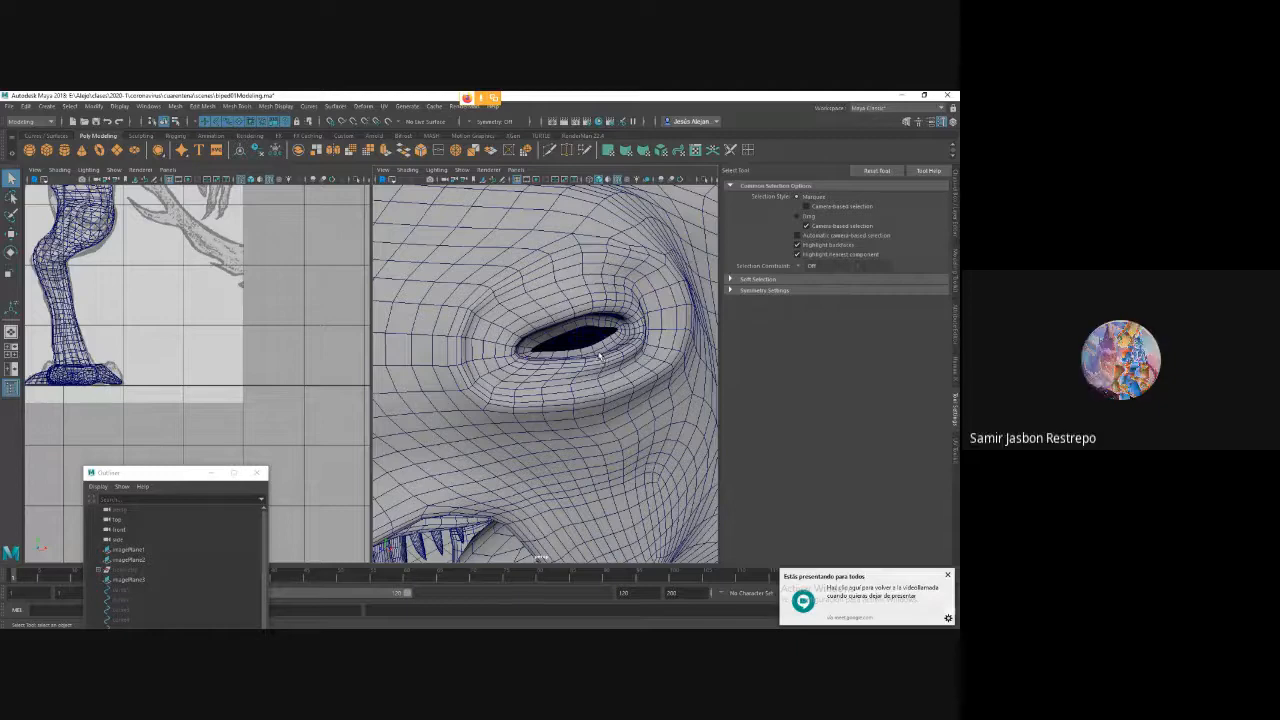
pyautogui.press('a')
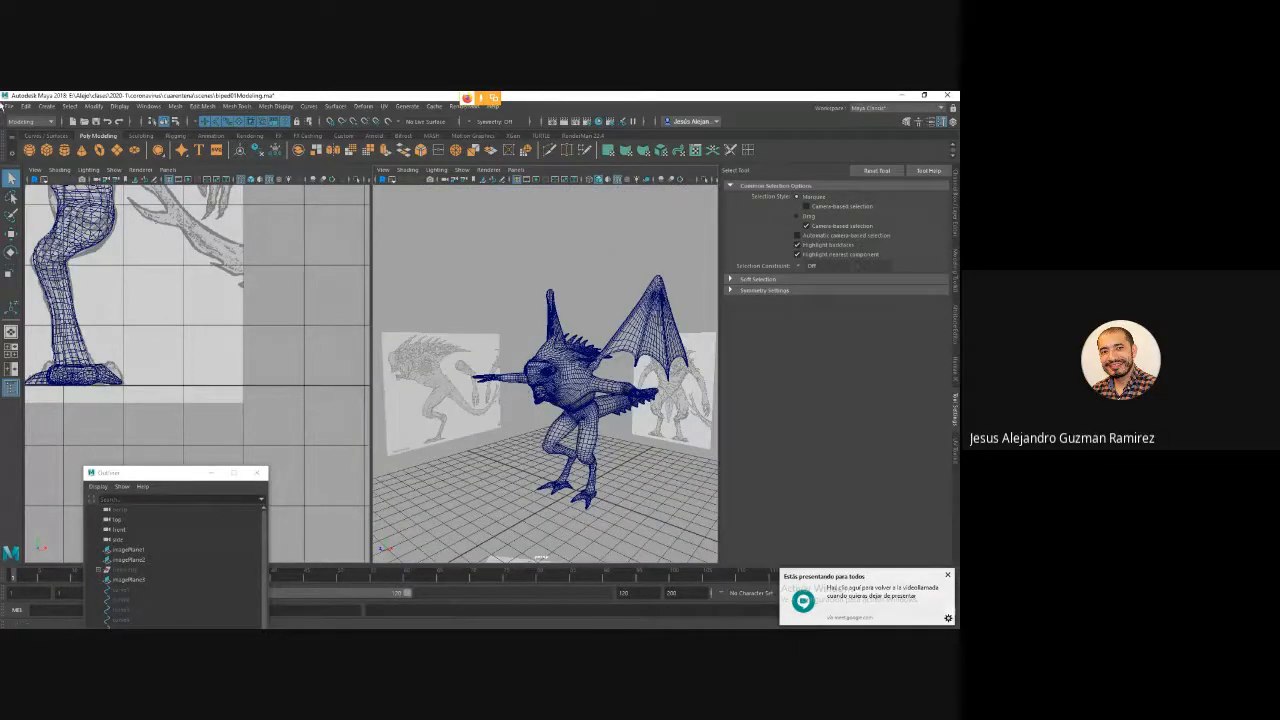
pyautogui.click(9, 106)
pyautogui.moveTo(108, 455)
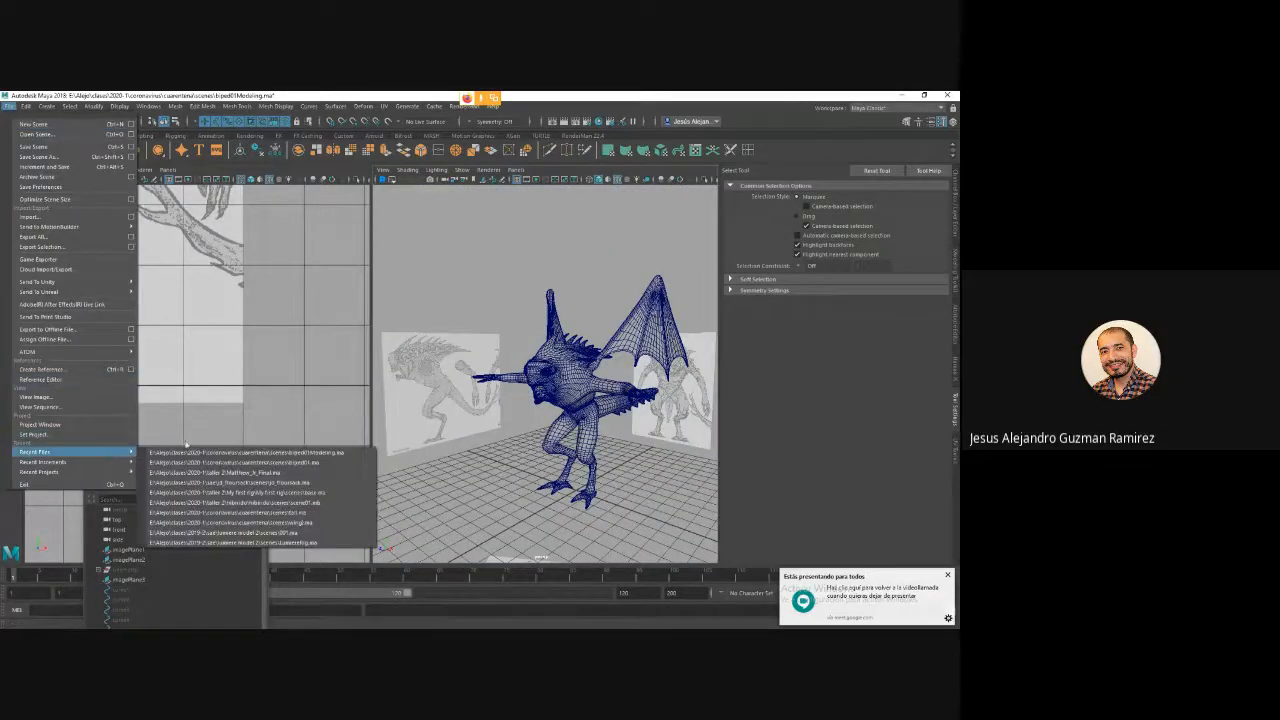
pyautogui.click(240, 451)
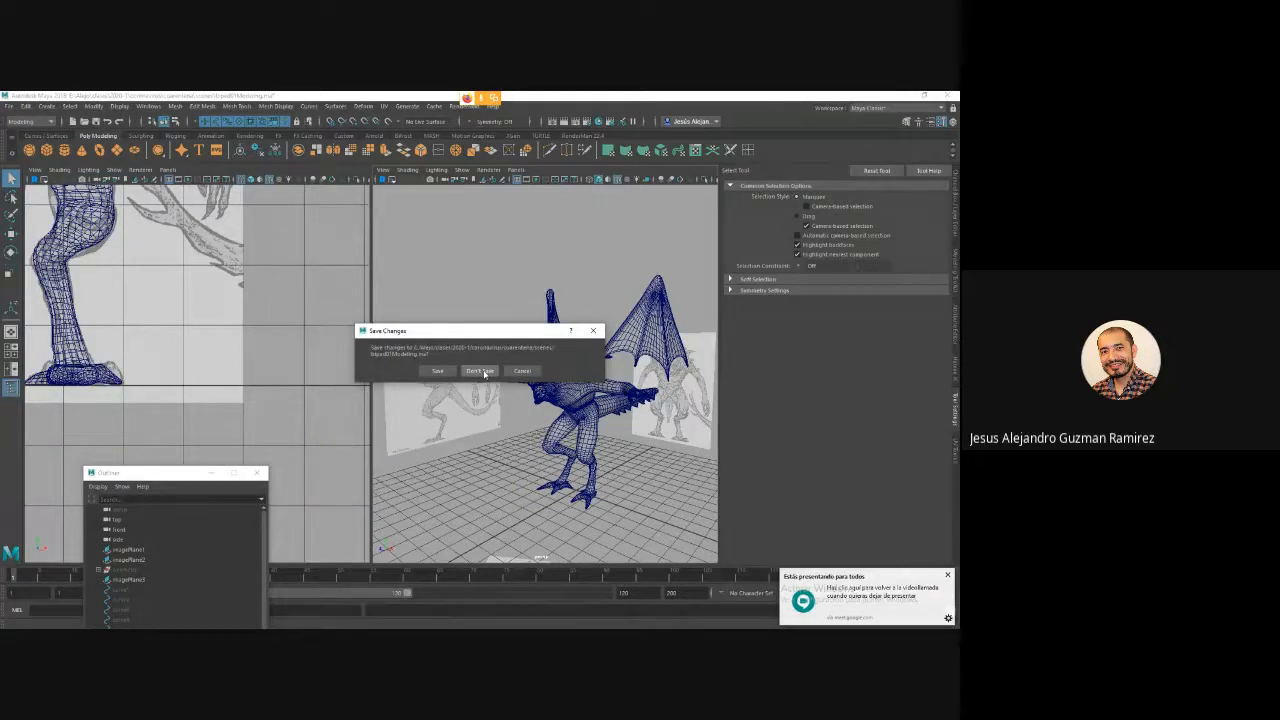
pyautogui.click(480, 371)
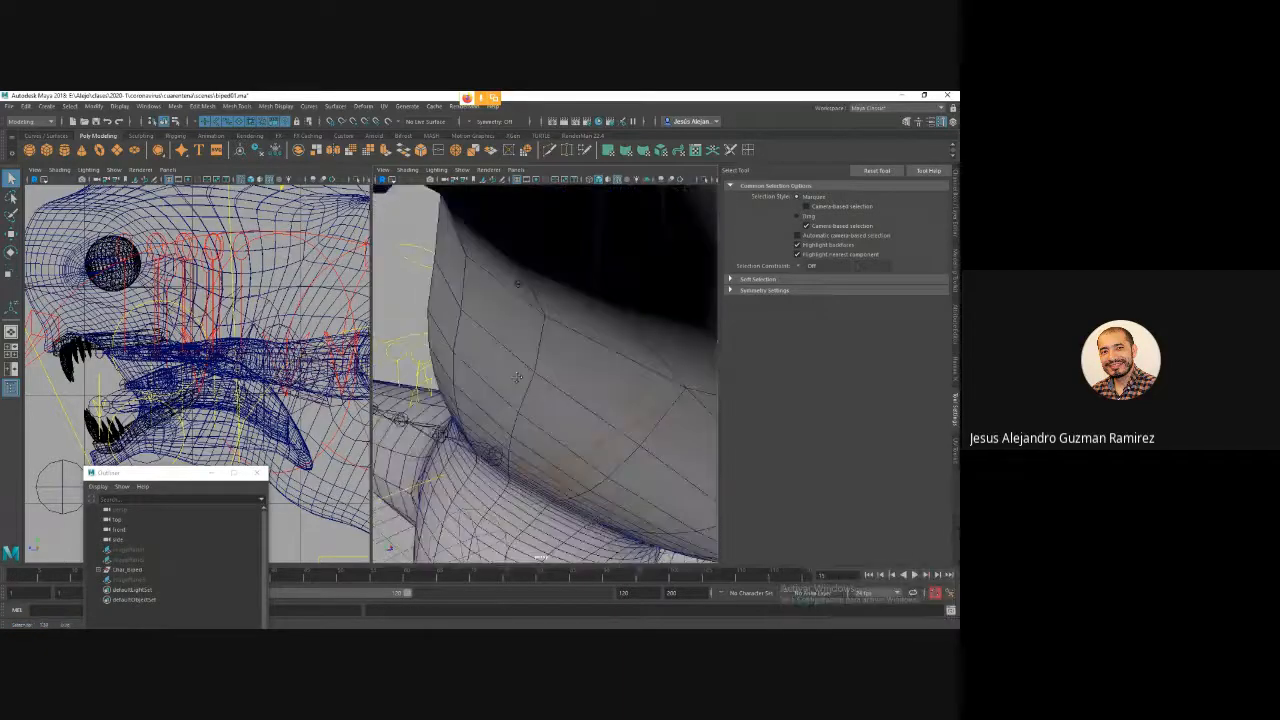
# Expand the rigged biped's hierarchy down through Geometry and grp_Eyes, and select the Eye_L mesh.
pyautogui.keyDown('alt'); pyautogui.moveTo(518, 378); pyautogui.dragTo(430, 380); pyautogui.keyUp('alt')
pyautogui.scroll(-5, 456, 388)
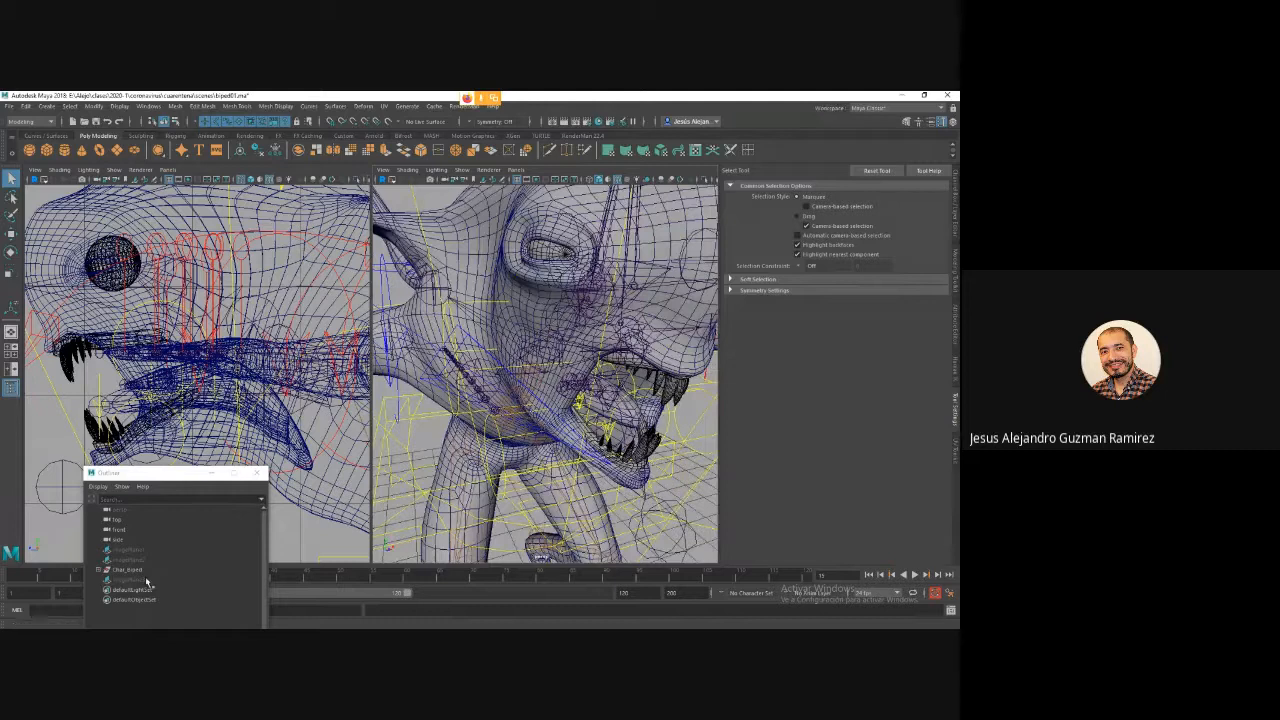
pyautogui.click(99, 570)
pyautogui.moveTo(170, 467); pyautogui.dragTo(170, 250)
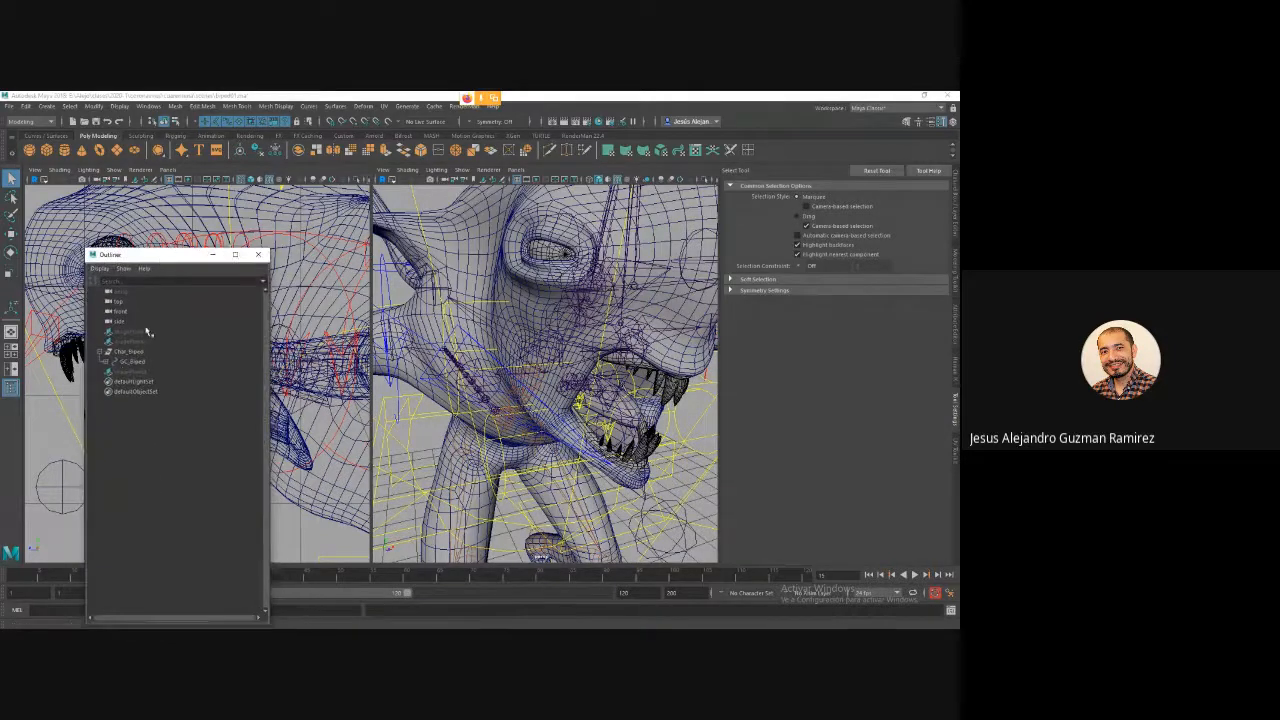
pyautogui.click(108, 361)
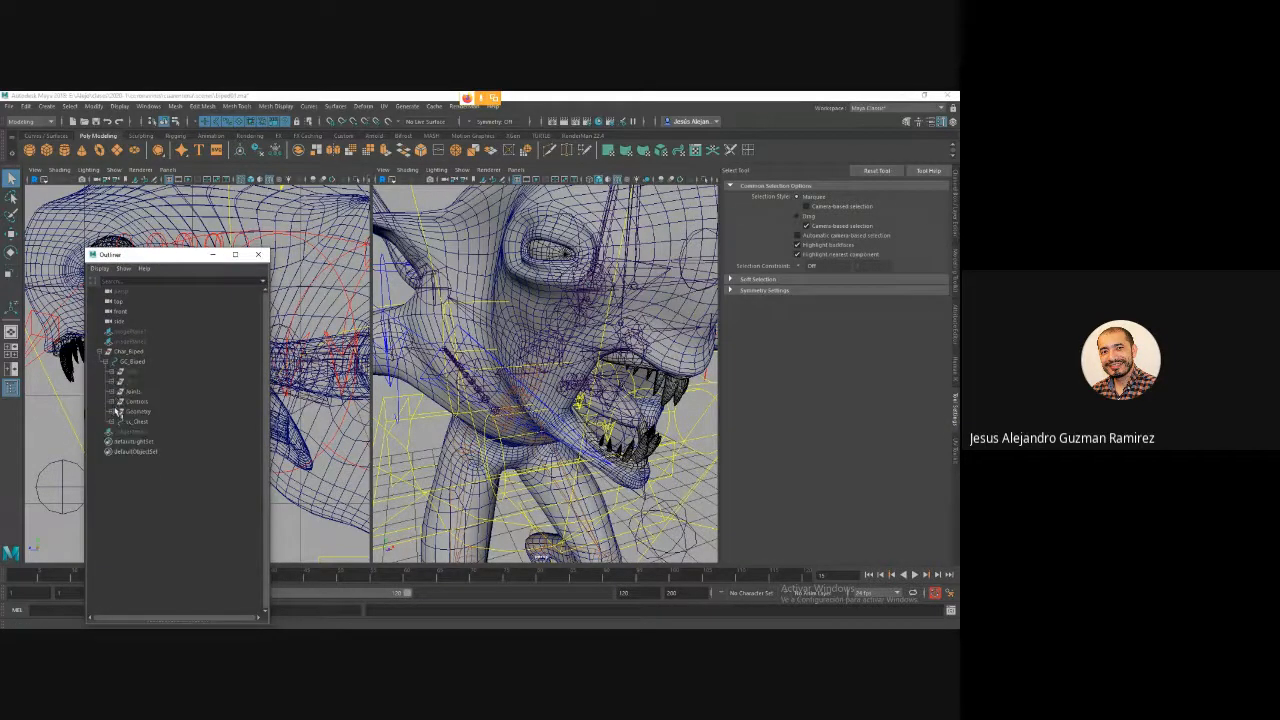
pyautogui.click(111, 411)
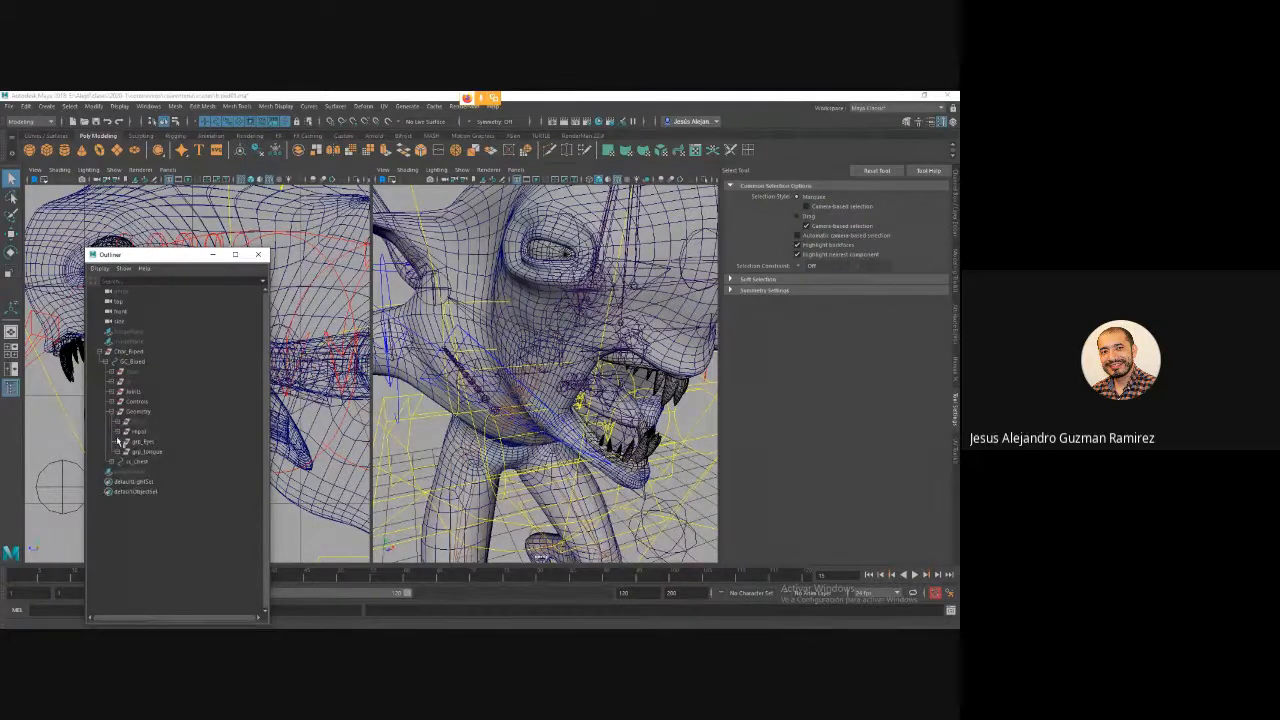
pyautogui.click(118, 441)
pyautogui.click(125, 451)
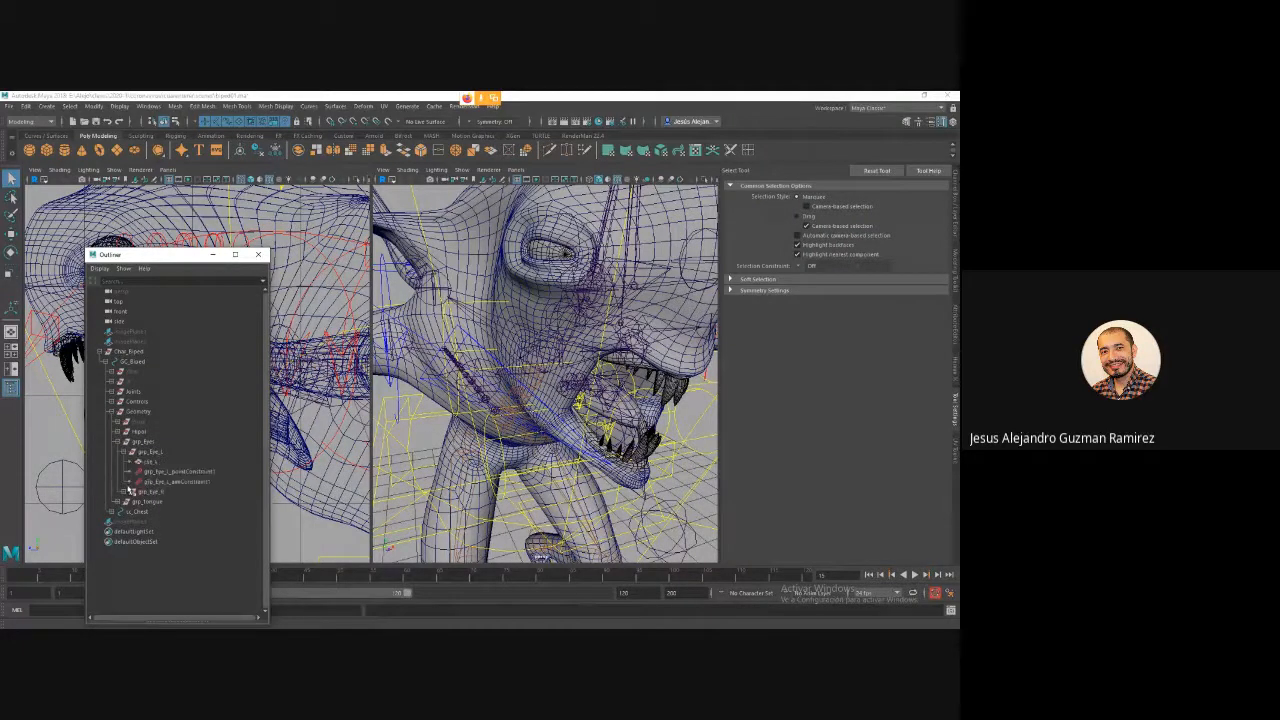
pyautogui.click(125, 491)
pyautogui.click(152, 461)
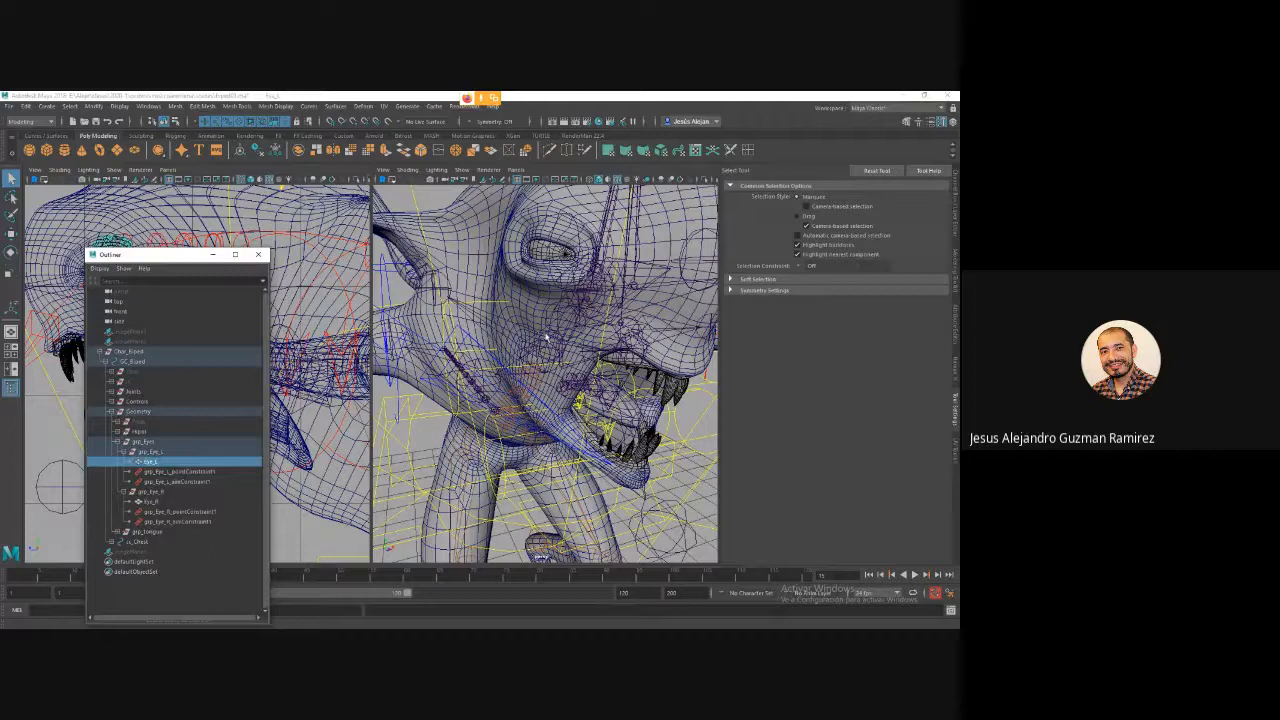
# Show the Object Display attributes of Eye_LShape and frame the left eye in the perspective view.
pyautogui.click(953, 315)
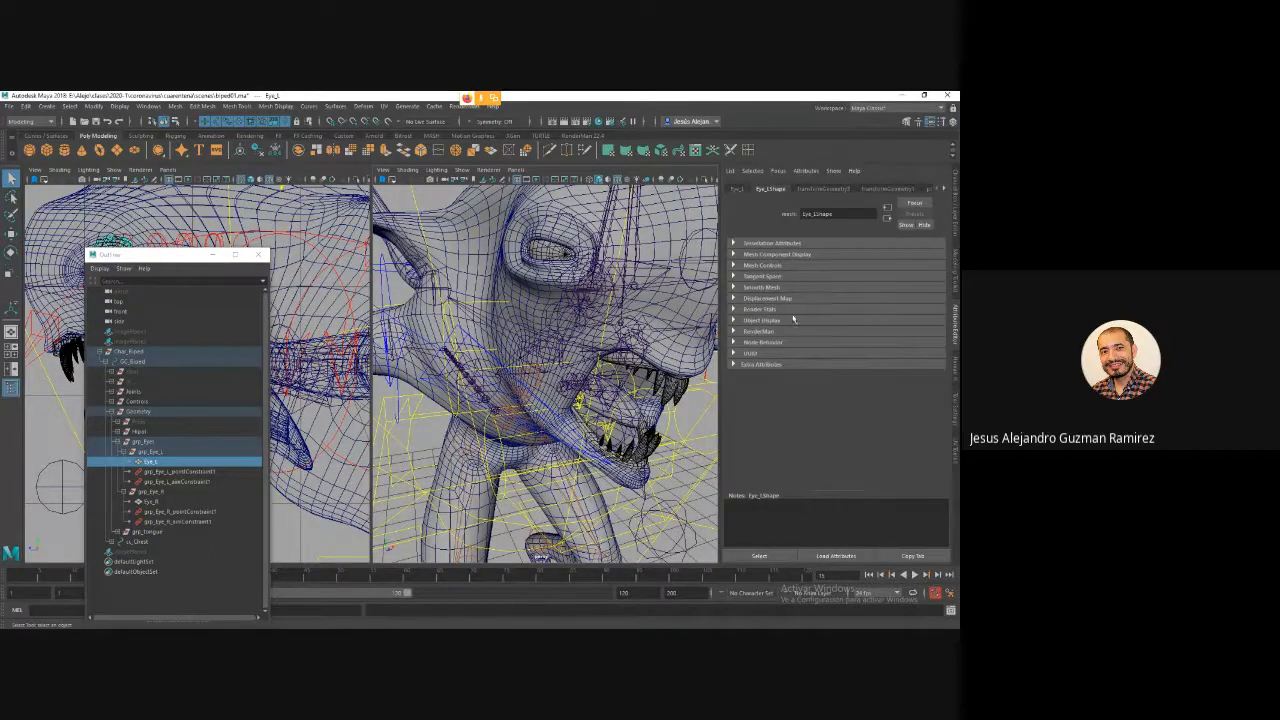
pyautogui.click(760, 321)
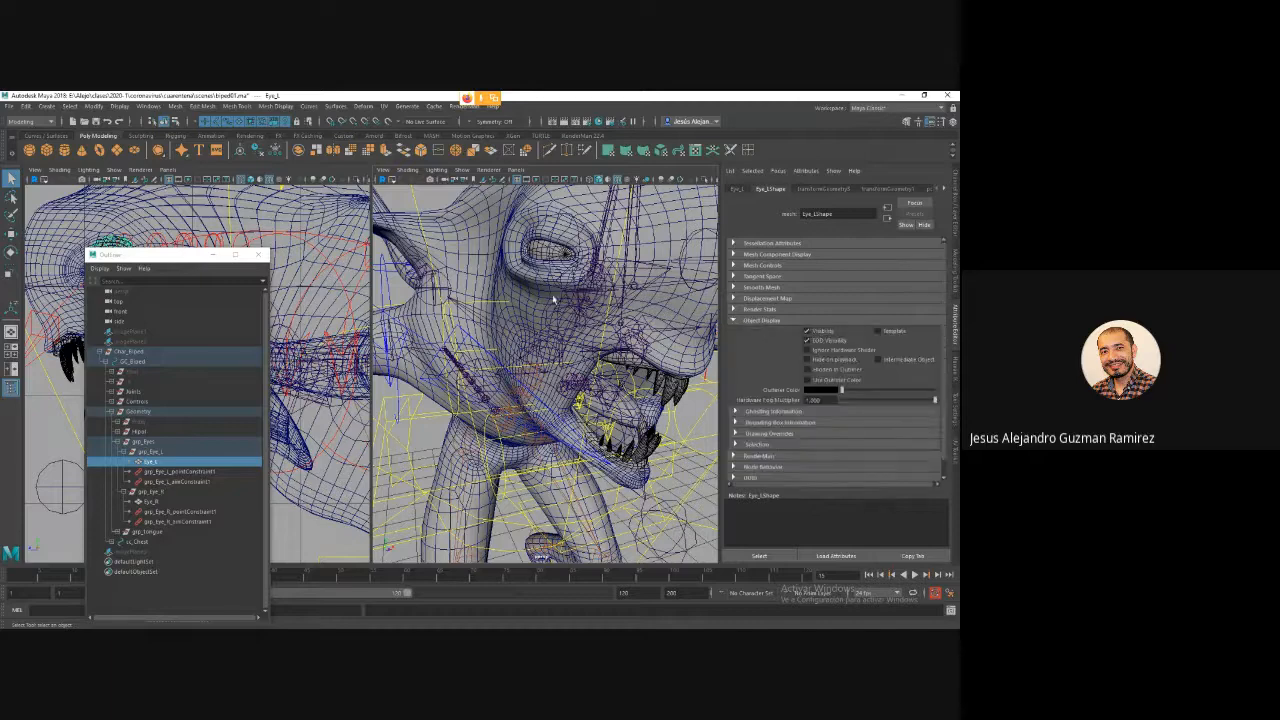
pyautogui.keyDown('alt'); pyautogui.moveTo(575, 291); pyautogui.dragTo(580, 390); pyautogui.keyUp('alt')
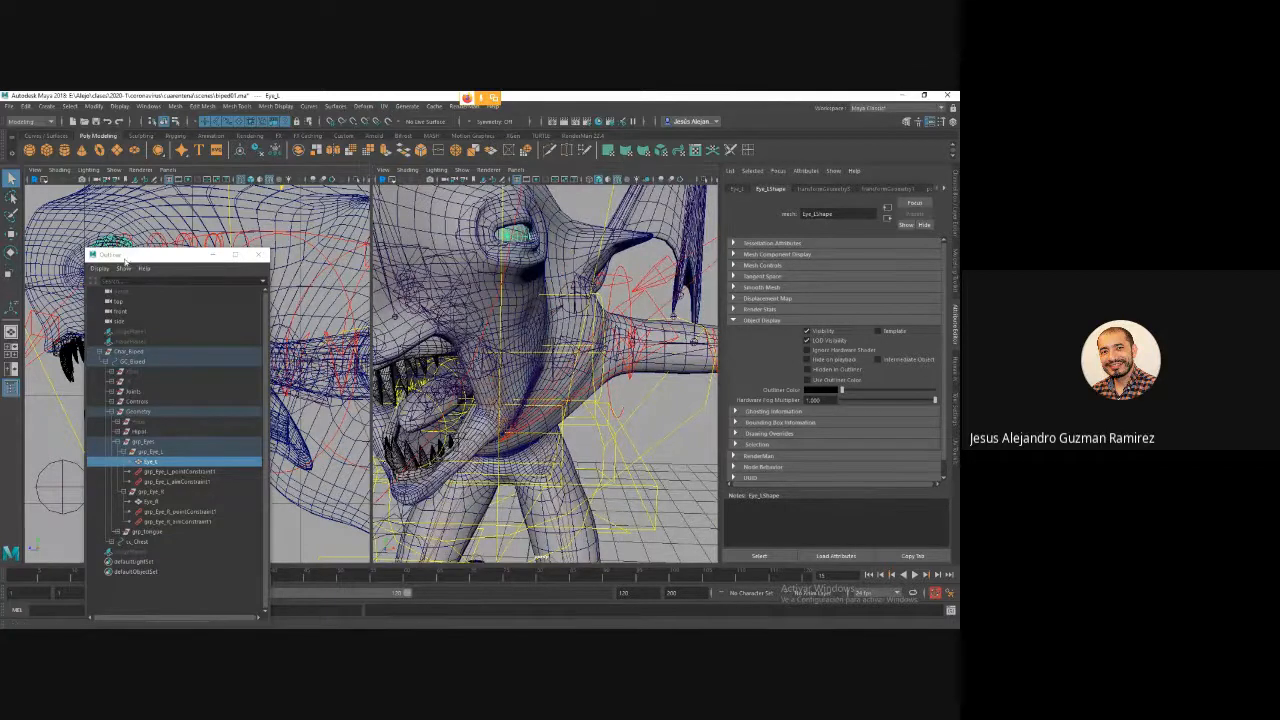
pyautogui.moveTo(128, 255); pyautogui.dragTo(198, 326)
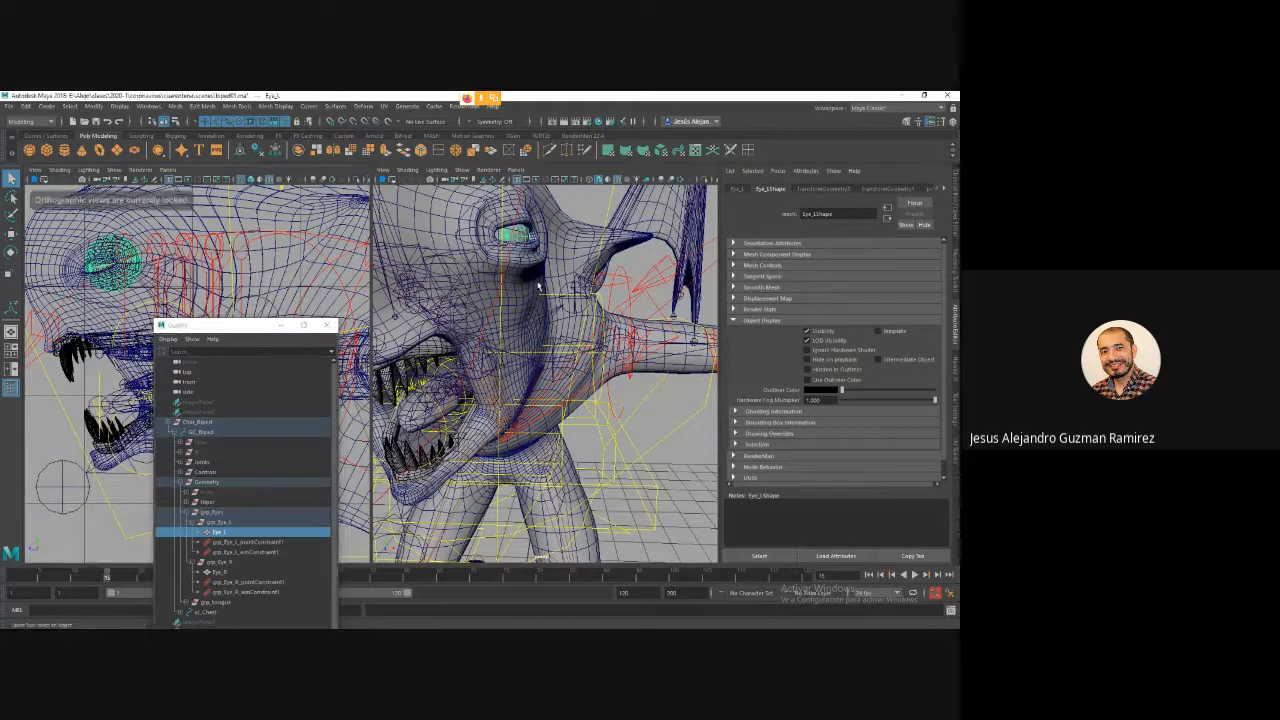
pyautogui.press('f')
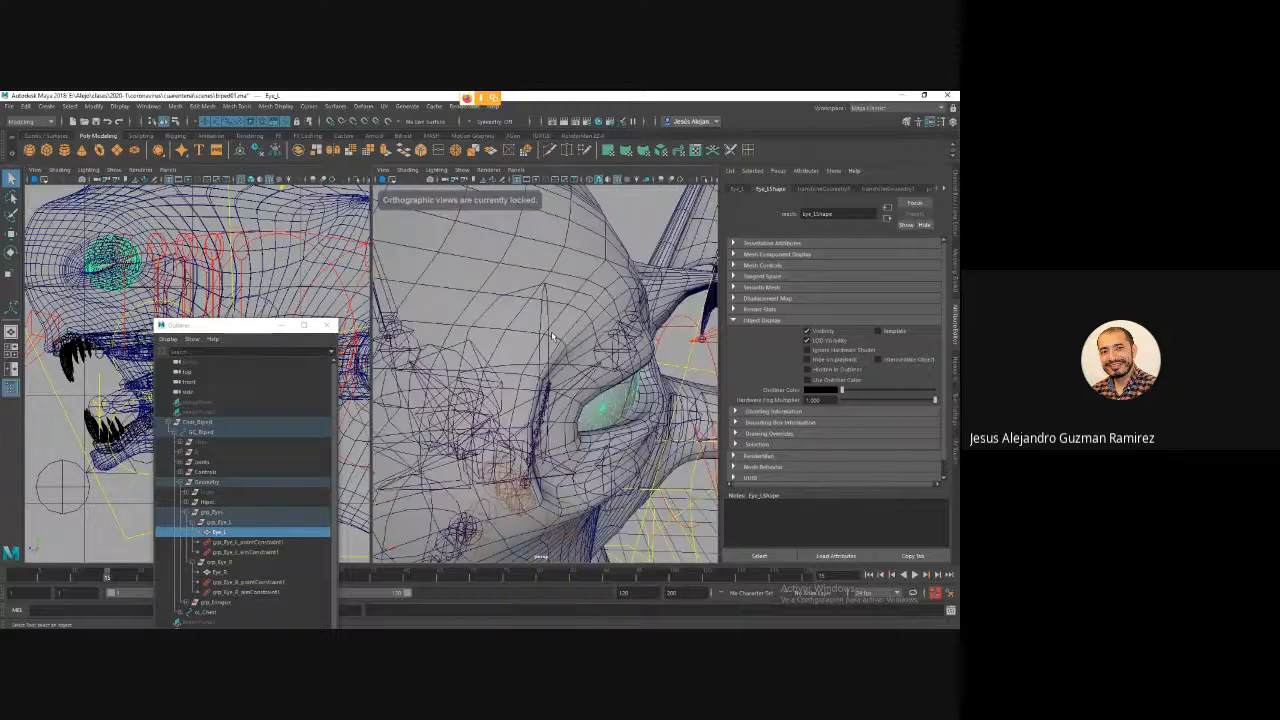
pyautogui.keyDown('alt'); pyautogui.moveTo(541, 375); pyautogui.dragTo(553, 380); pyautogui.keyUp('alt')
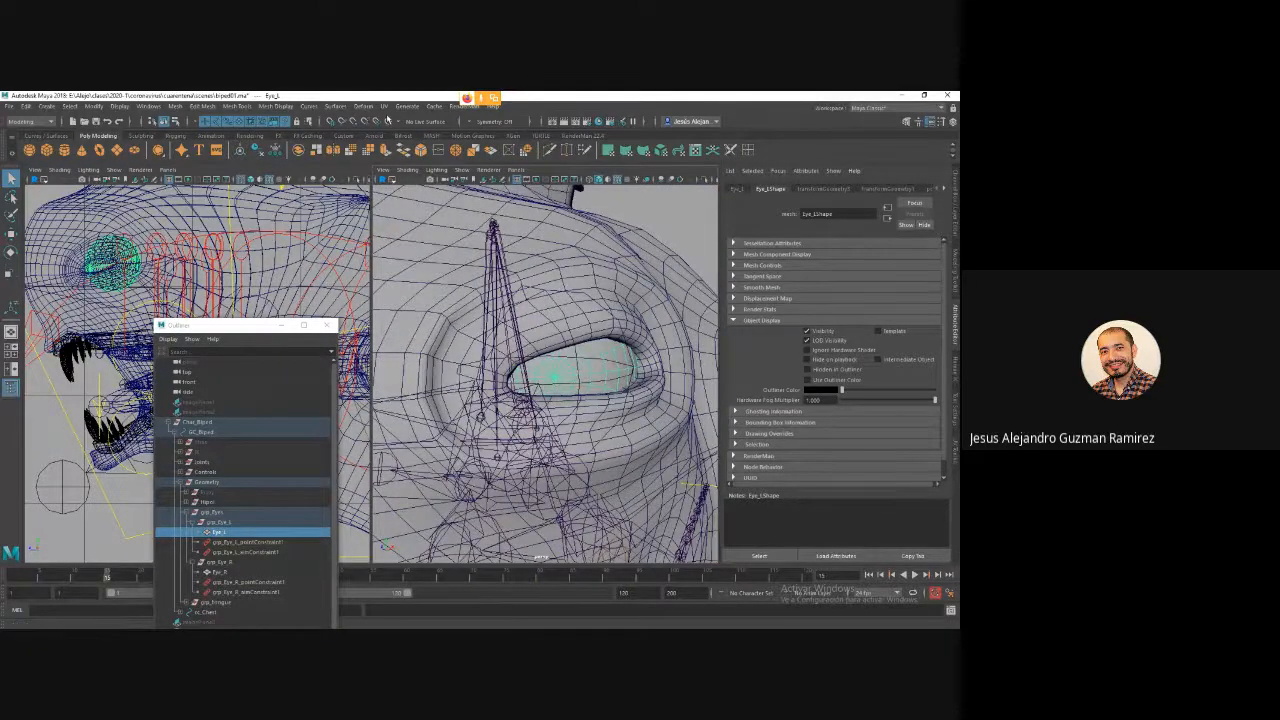
# Apply a camera-based UV projection to the left eye and open its layout in the UV Editor.
pyautogui.click(384, 106)
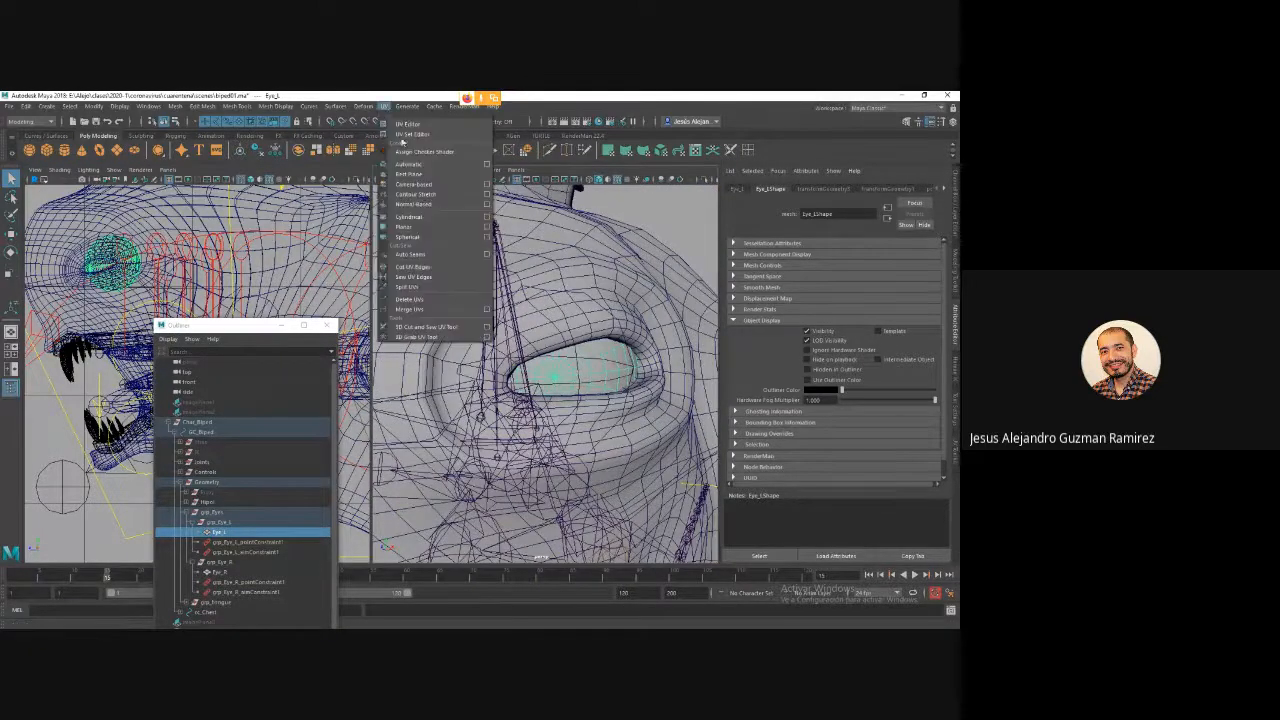
pyautogui.click(450, 188)
pyautogui.click(376, 106)
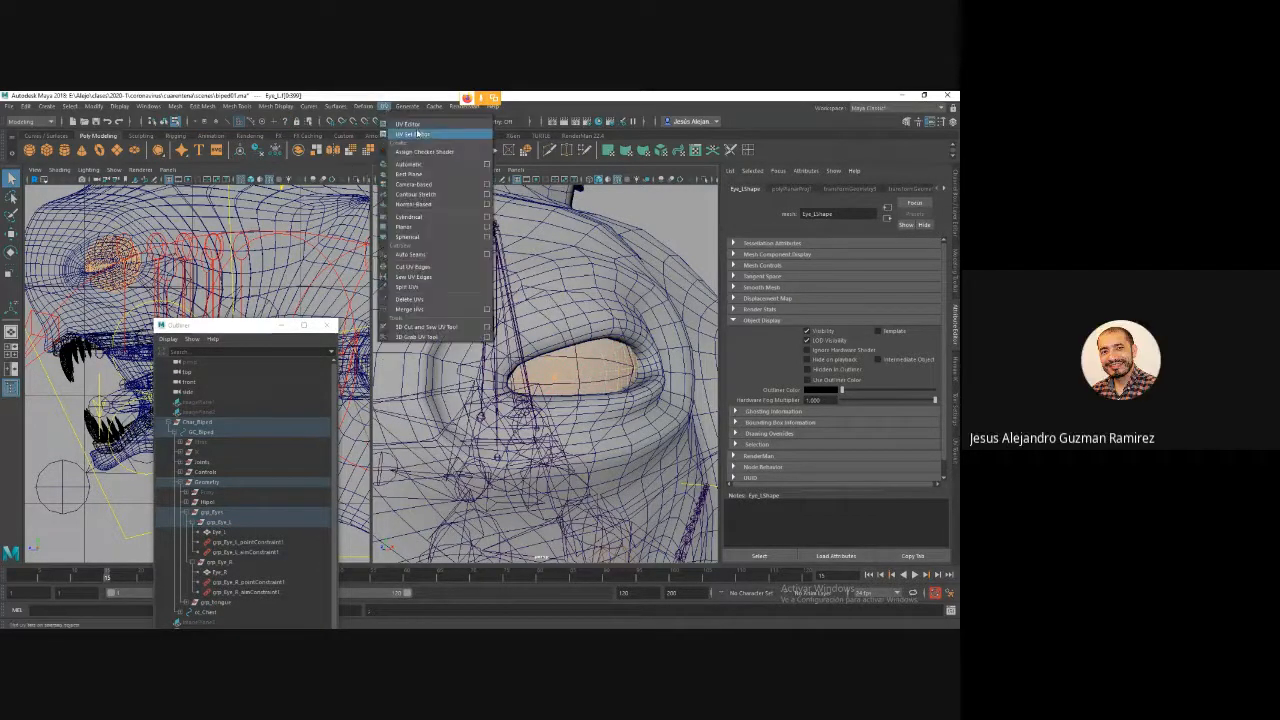
pyautogui.click(412, 131)
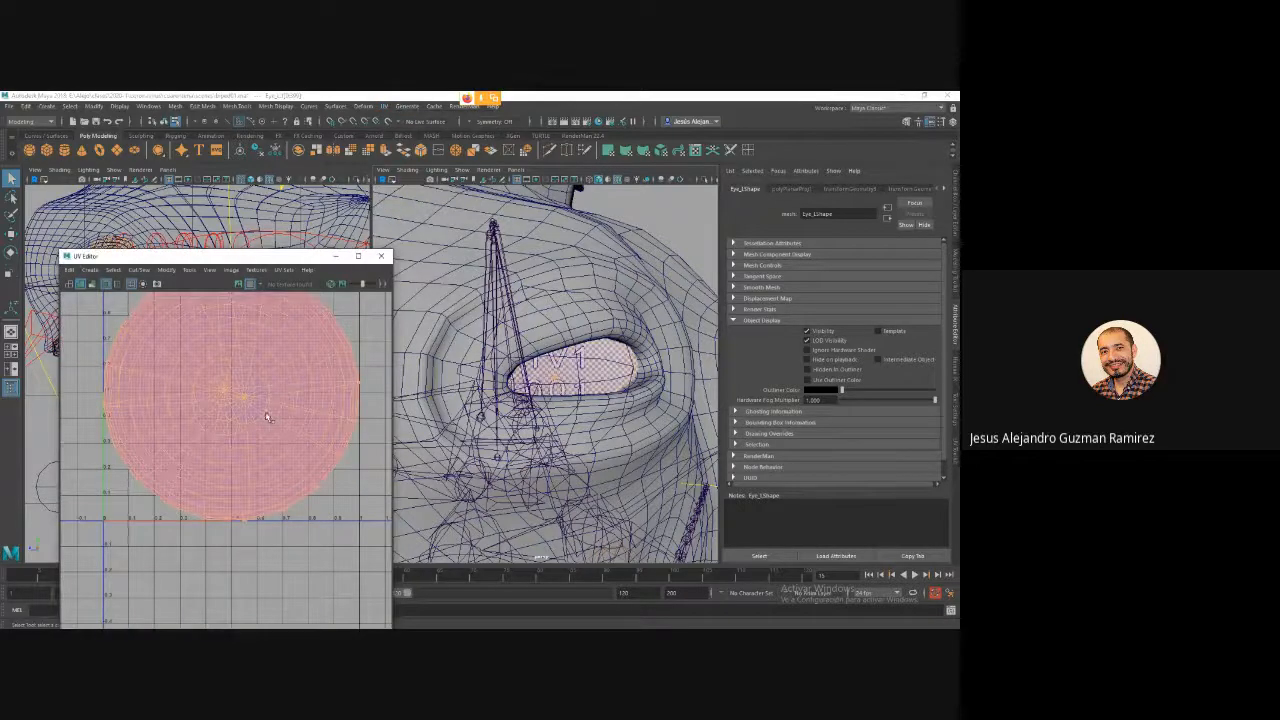
pyautogui.scroll(-1, 267, 417)
pyautogui.click(305, 460)
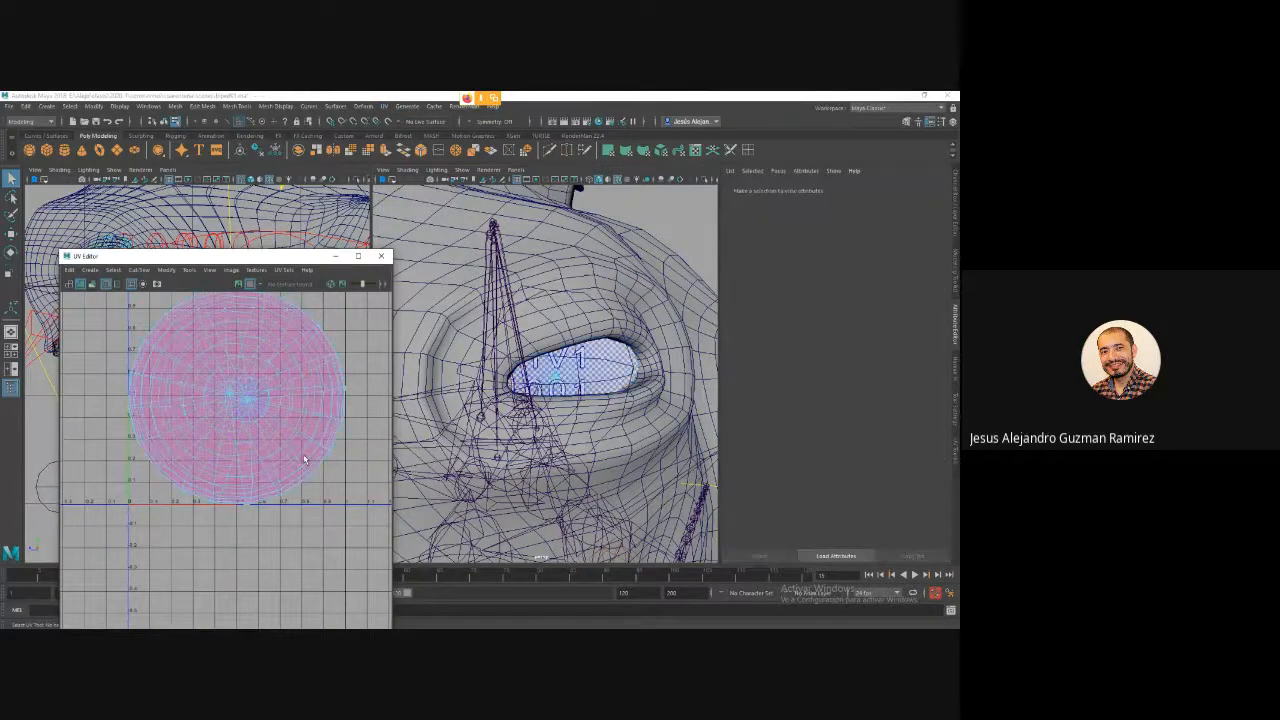
# Select the Eye_R mesh to examine its UV layout in the UV Editor and frame it in the perspective view.
pyautogui.keyDown('alt'); pyautogui.moveTo(591, 404); pyautogui.dragTo(527, 357); pyautogui.keyUp('alt')
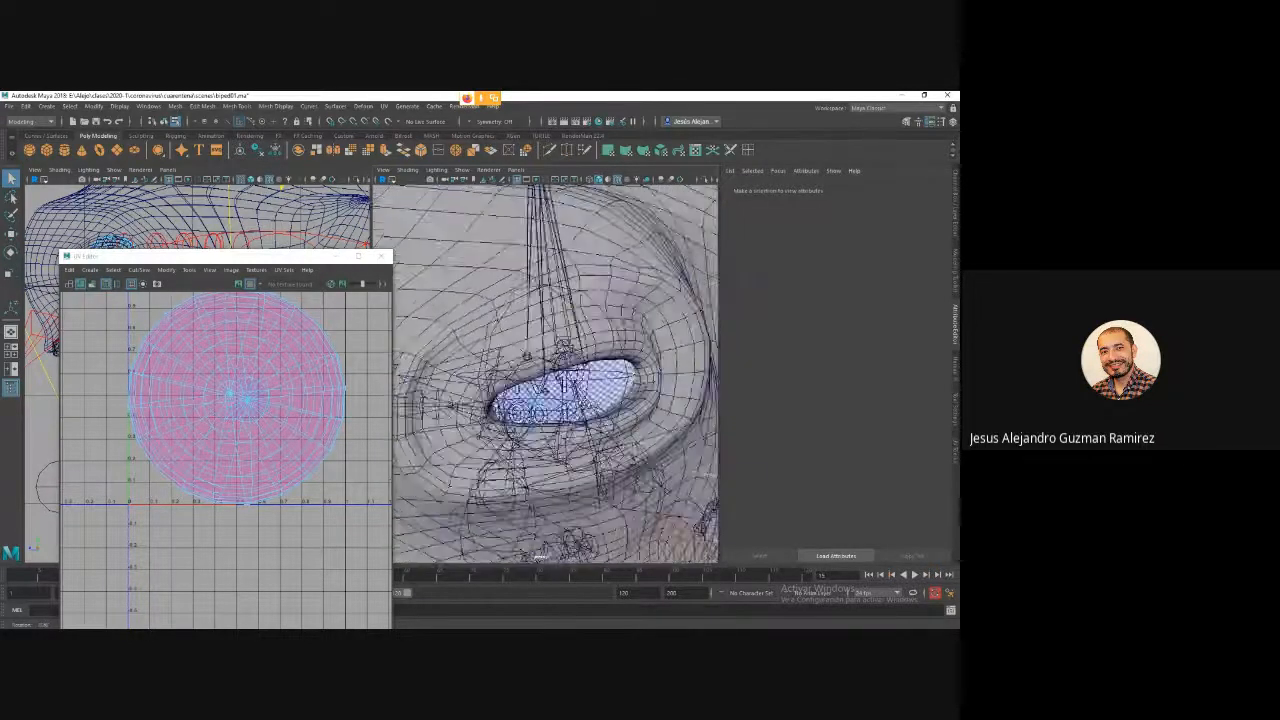
pyautogui.scroll(-3, 527, 357)
pyautogui.scroll(5, 560, 380)
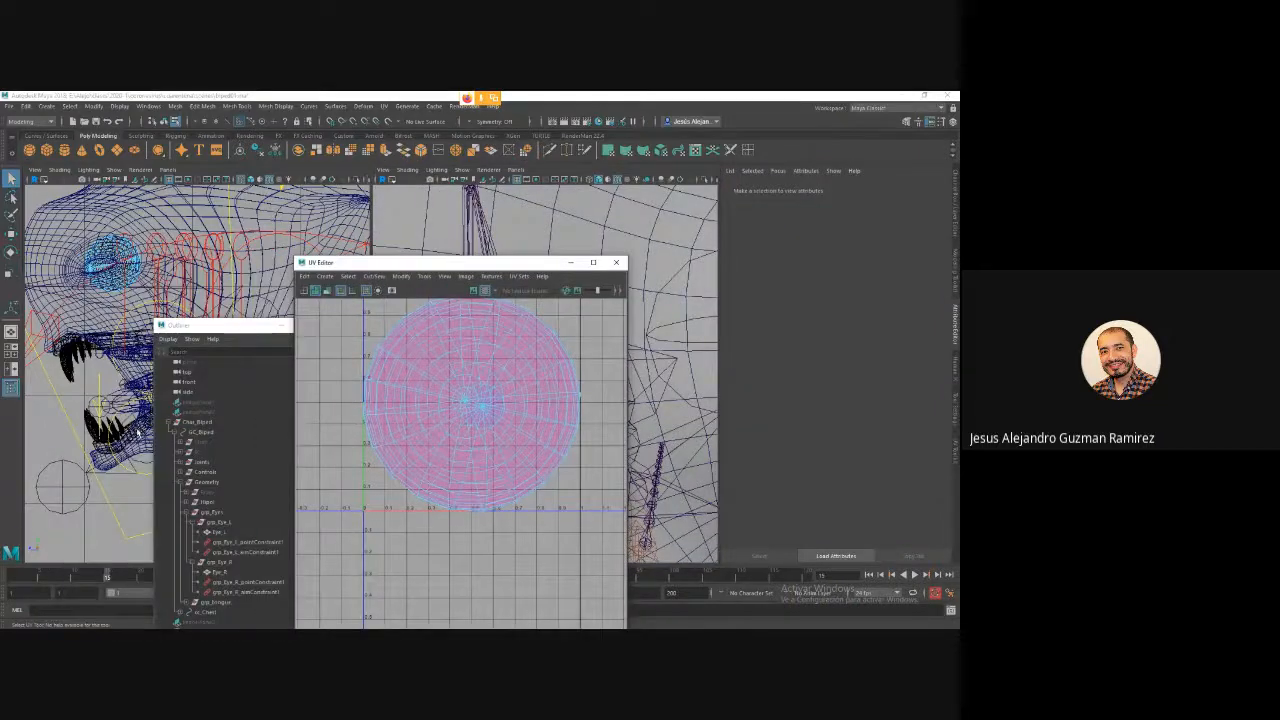
pyautogui.click(216, 572)
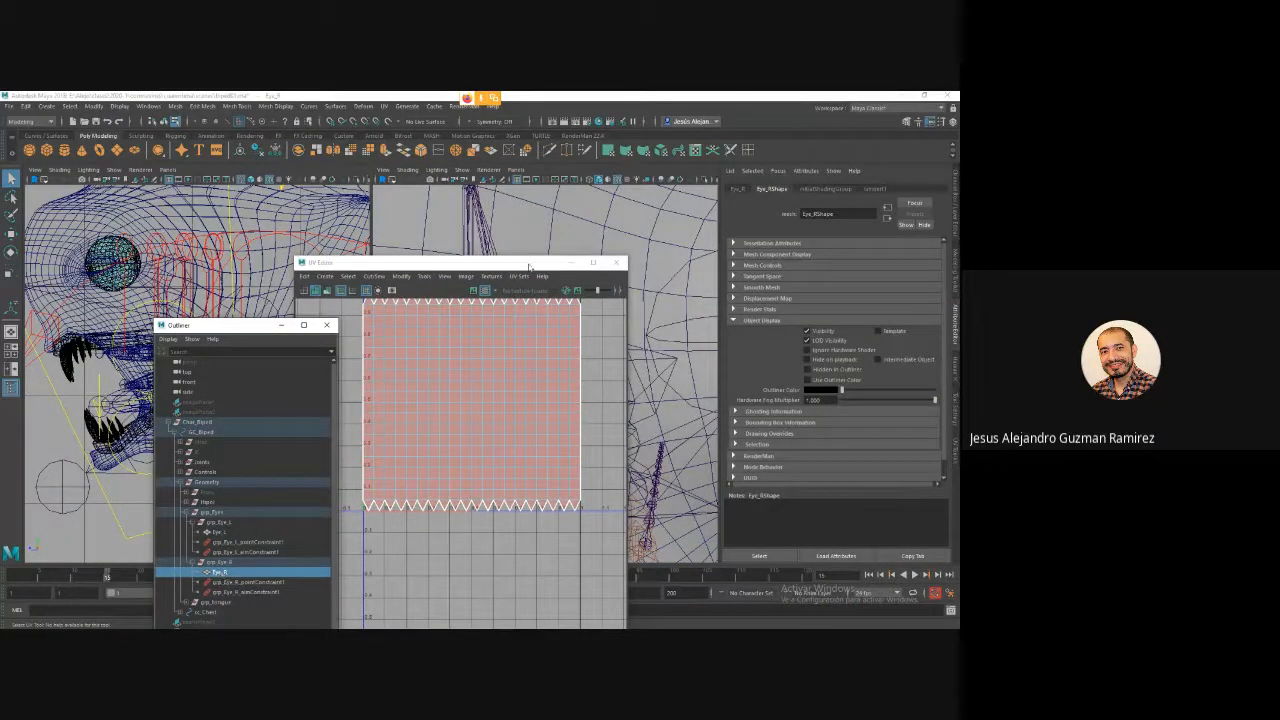
pyautogui.keyDown('alt'); pyautogui.click(229, 284); pyautogui.keyUp('alt')
pyautogui.click(509, 265)
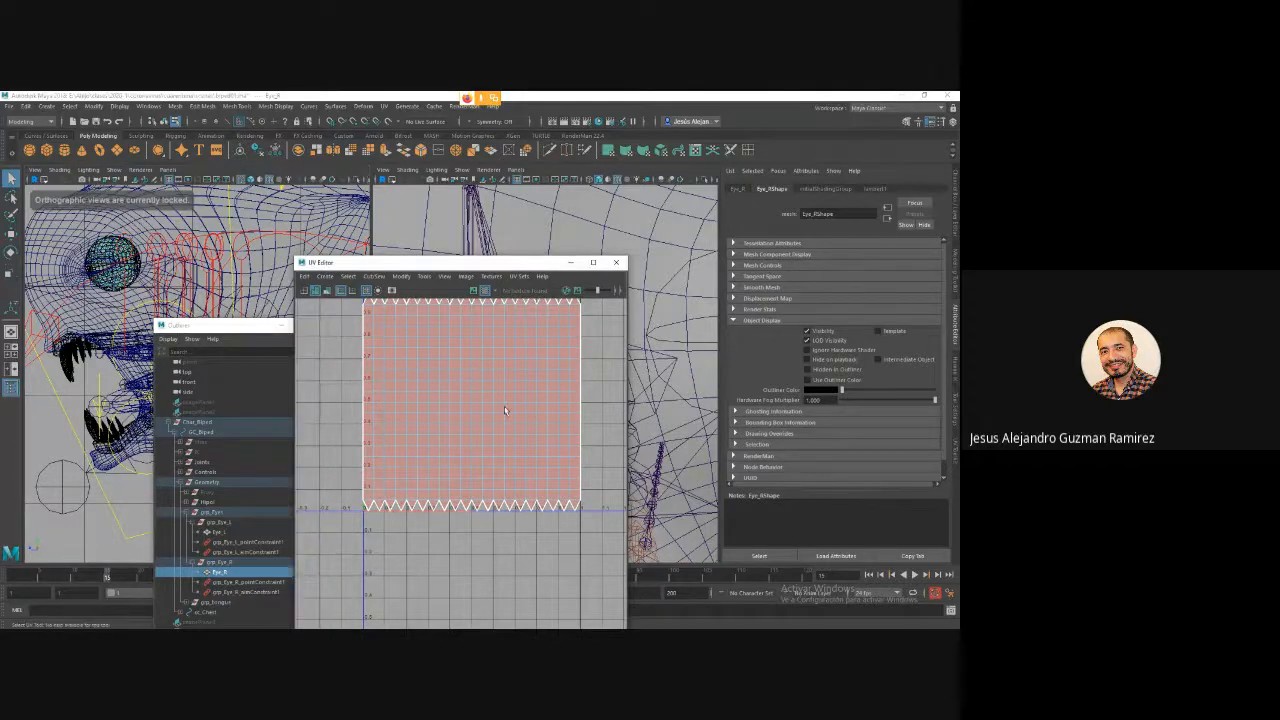
pyautogui.keyDown('alt'); pyautogui.moveTo(577, 290); pyautogui.dragTo(368, 301); pyautogui.keyUp('alt')
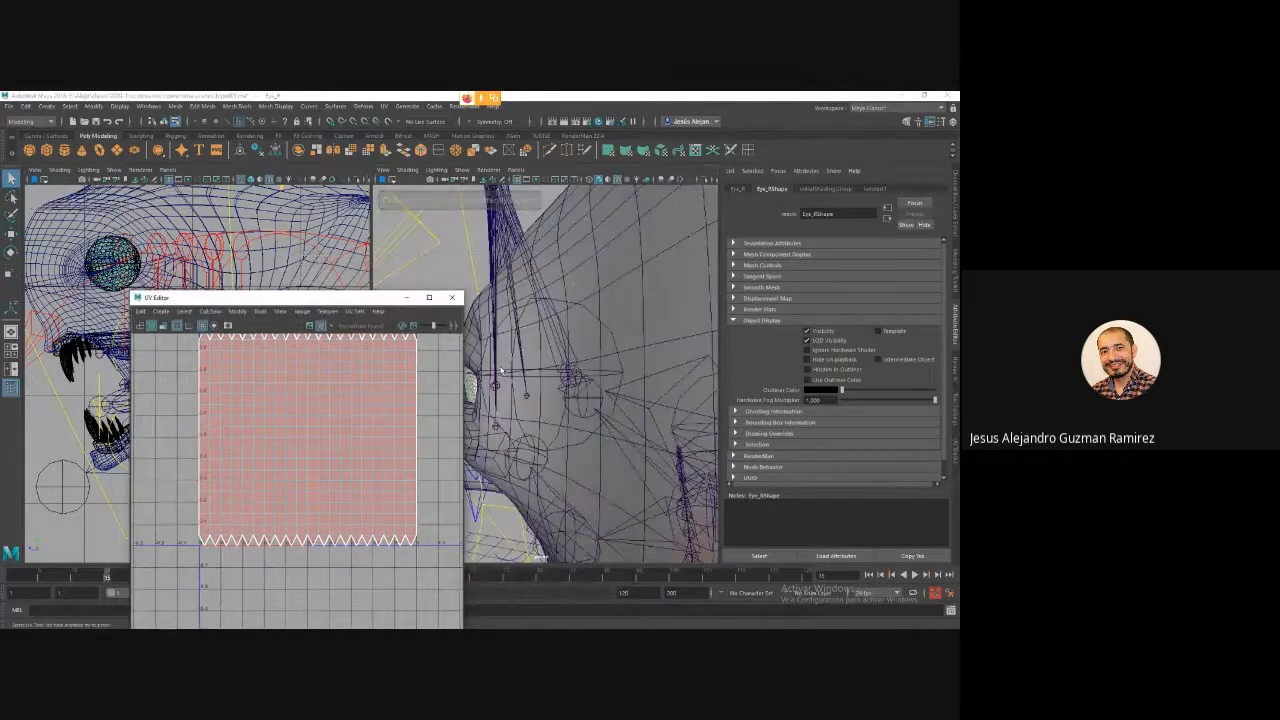
# Frame the right eye in the perspective view and apply a camera-based UV projection to the Eye_R mesh.
pyautogui.press('f')
pyautogui.scroll(5, 666, 408)
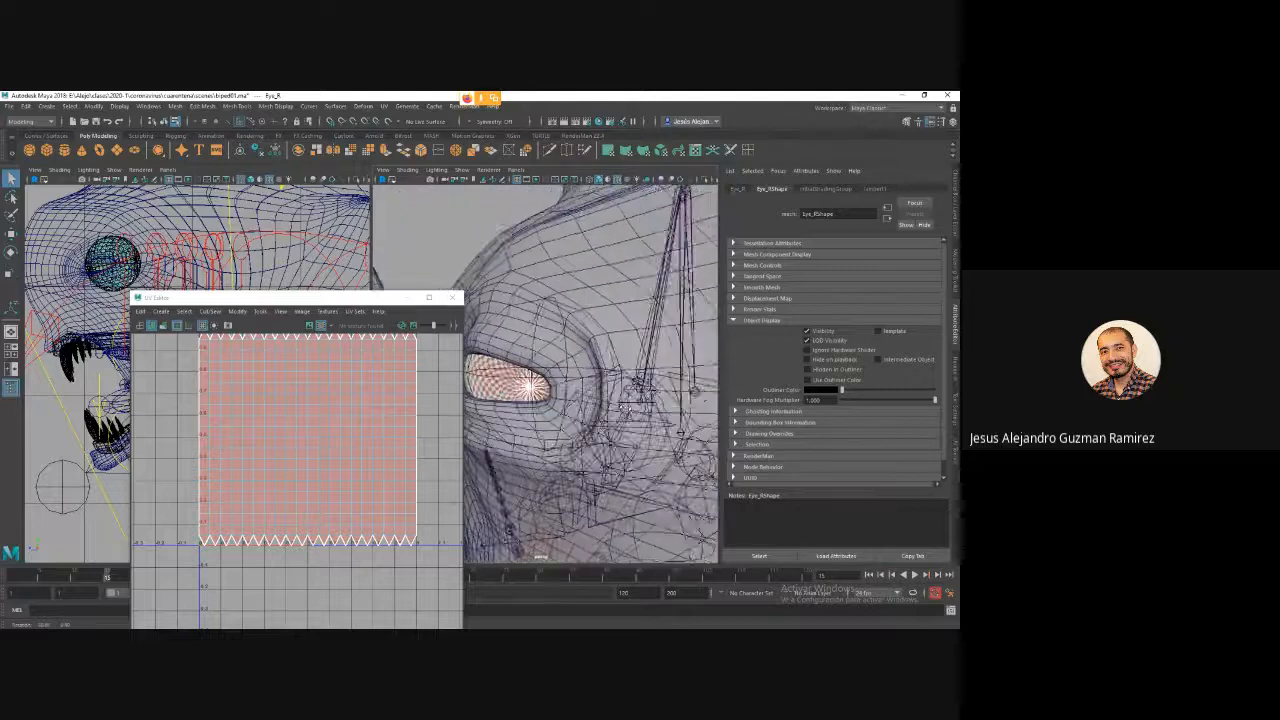
pyautogui.scroll(-2, 326, 435)
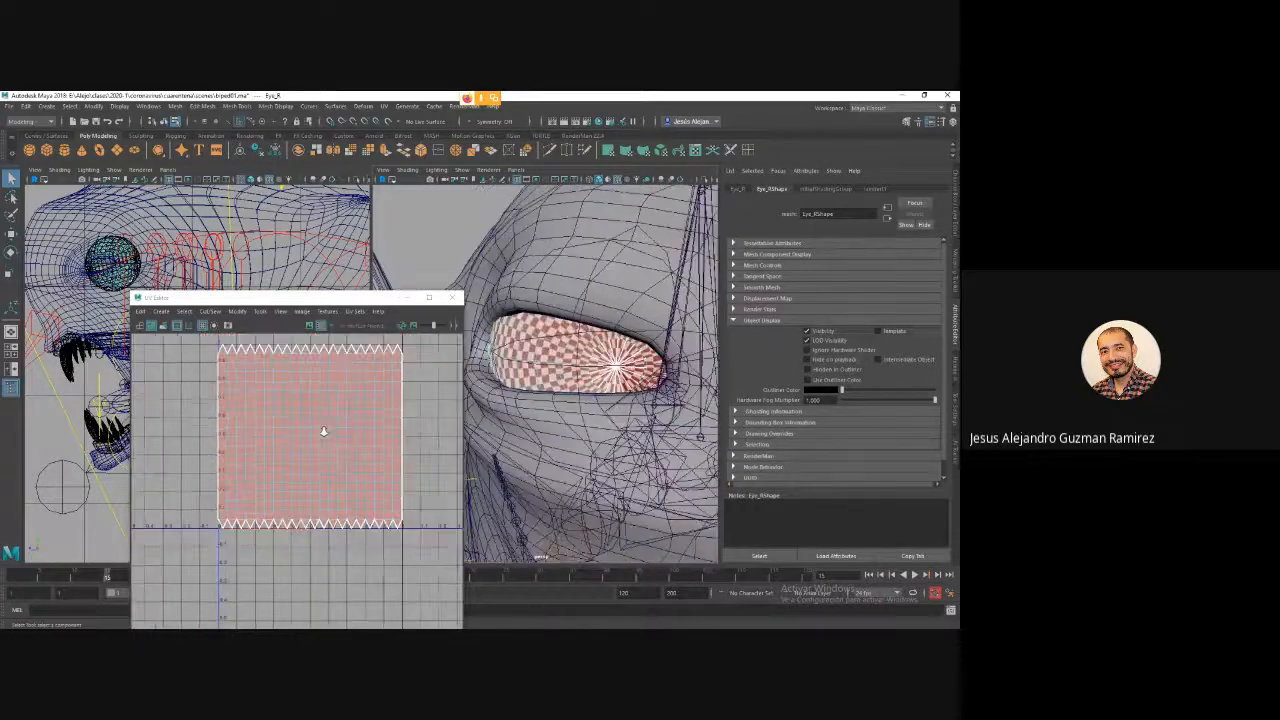
pyautogui.scroll(-2, 596, 392)
pyautogui.moveTo(596, 392)
pyautogui.keyDown('alt'); pyautogui.mouseDown()
pyautogui.moveTo(567, 389)
pyautogui.moveTo(578, 395)
pyautogui.mouseUp(); pyautogui.keyUp('alt')
pyautogui.click(385, 107)
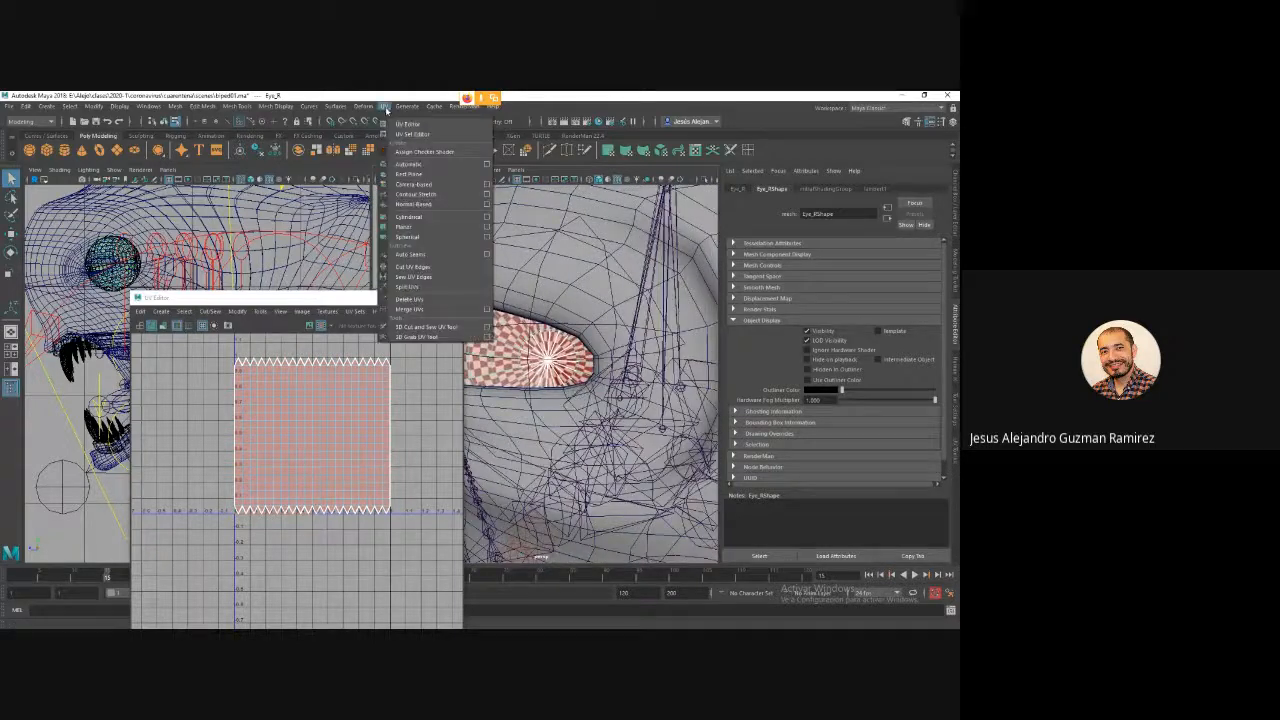
pyautogui.click(414, 184)
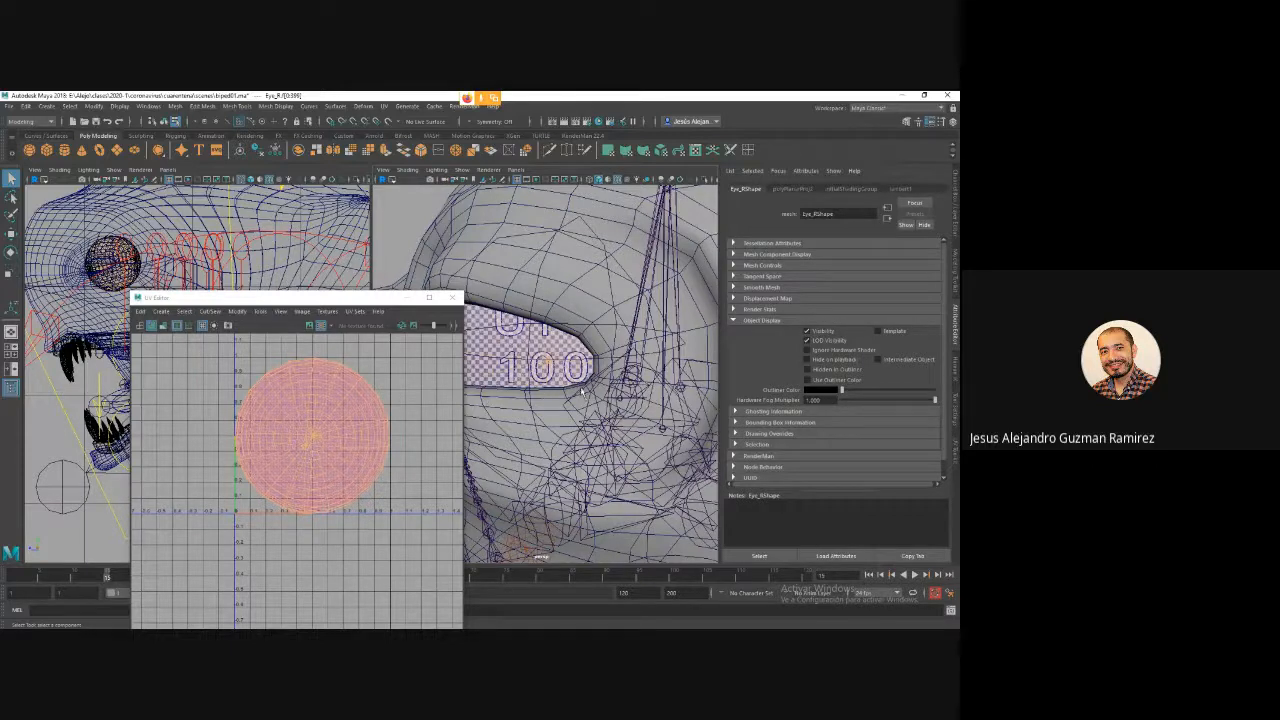
# Check the right eye's projected UV layout, close the UV Editor, and reselect and frame the Eye_R mesh.
pyautogui.moveTo(600, 362); pyautogui.dragTo(607, 328, button='right')
pyautogui.click(295, 426)
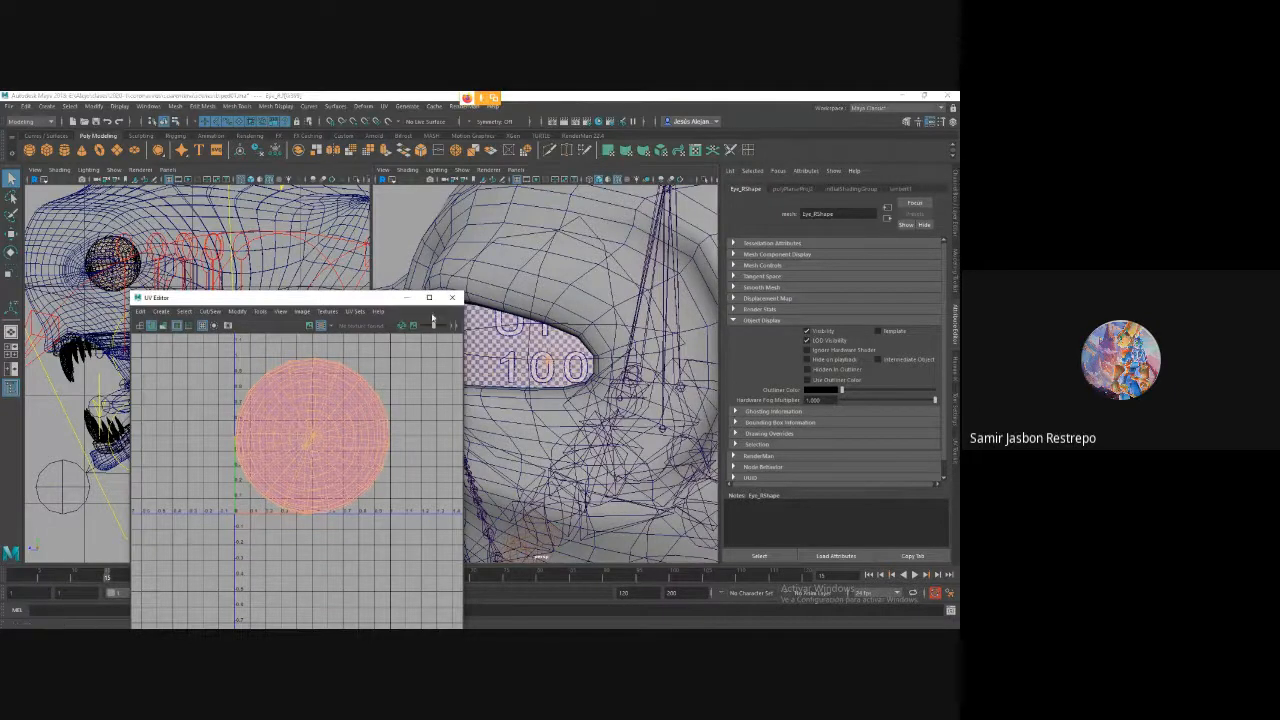
pyautogui.click(451, 298)
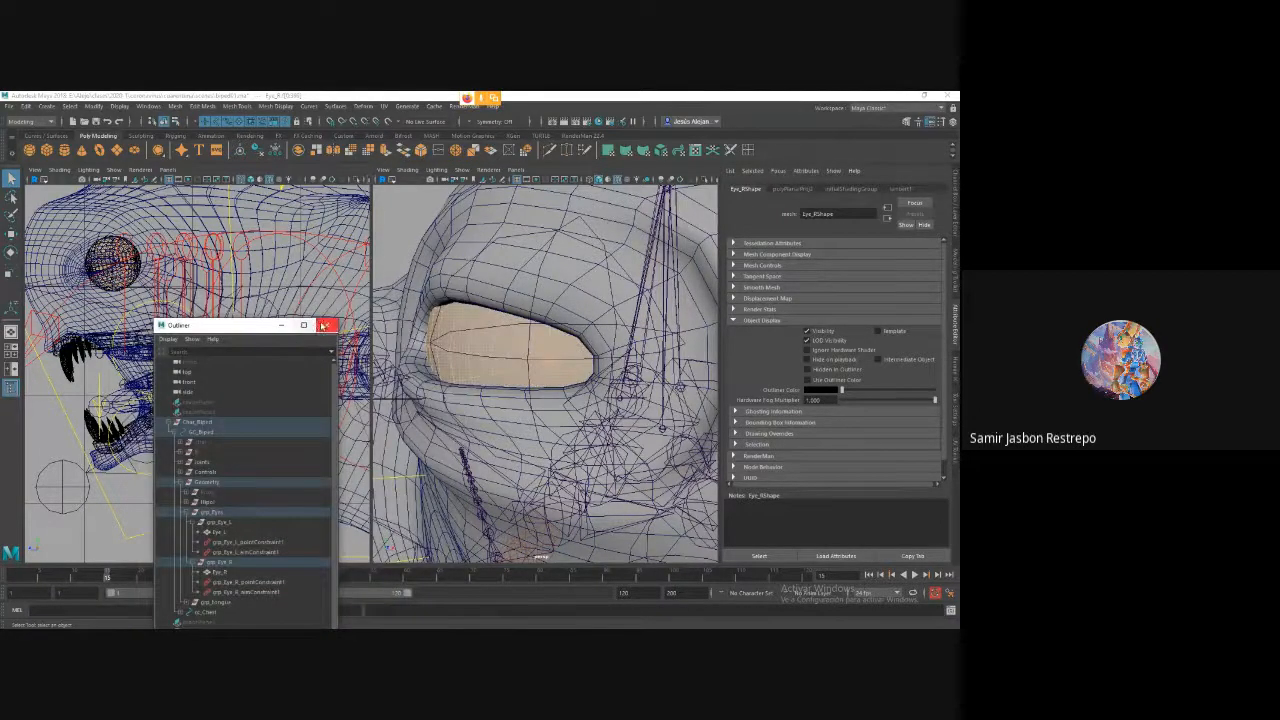
pyautogui.click(224, 571)
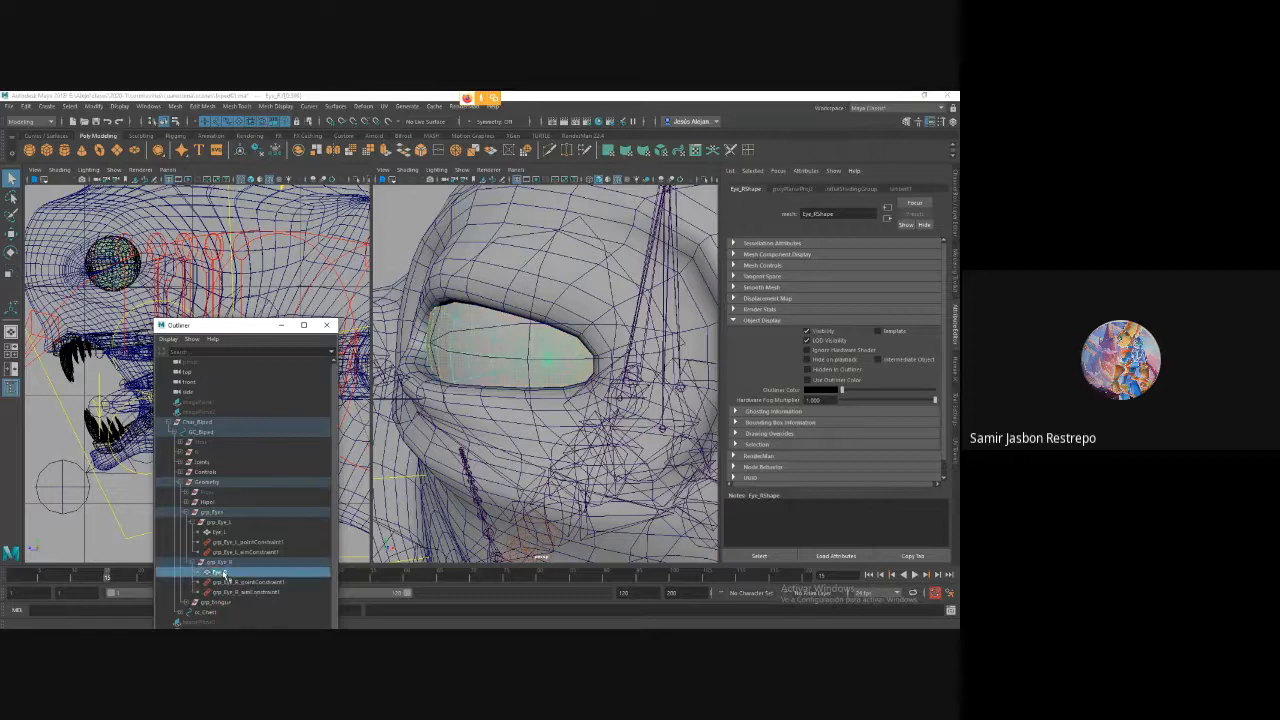
pyautogui.press('f')
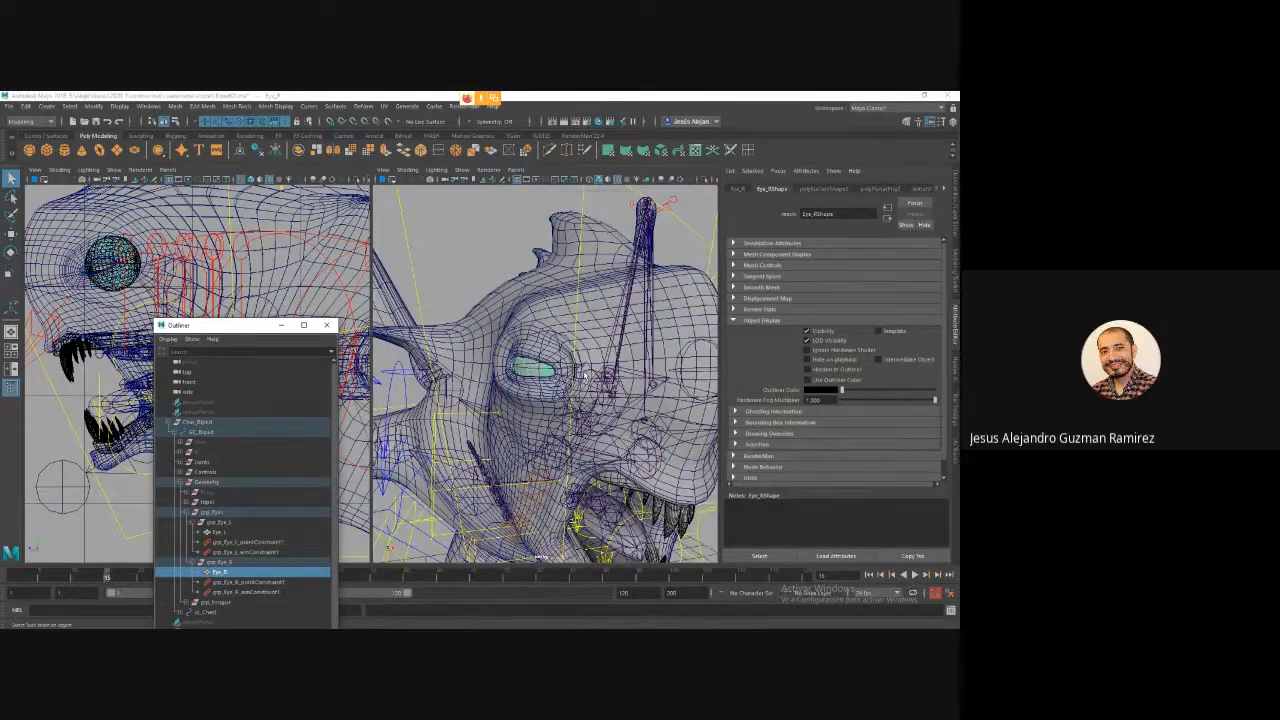
# Save the biped scene and bring the whole creature into the perspective view.
pyautogui.press('6')
pyautogui.keyDown('alt'); pyautogui.moveTo(579, 373); pyautogui.dragTo(514, 378); pyautogui.keyUp('alt')
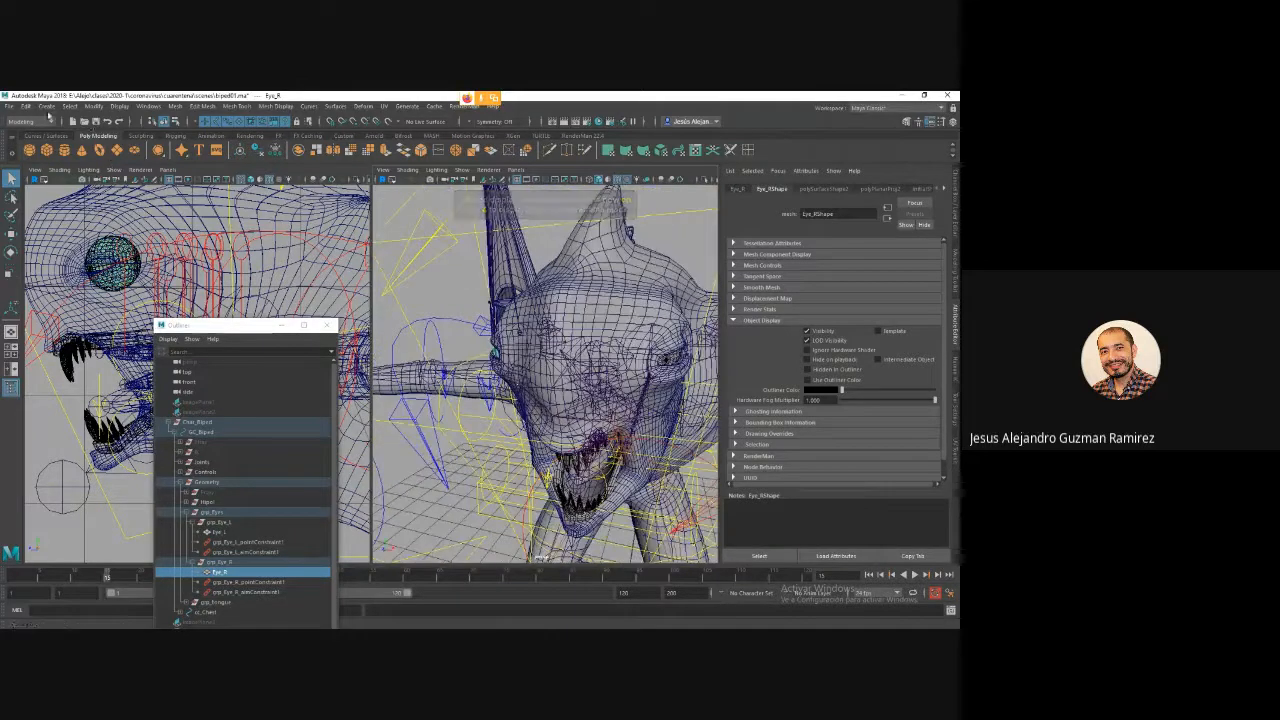
pyautogui.hotkey('ctrl', 's')
pyautogui.press('a')
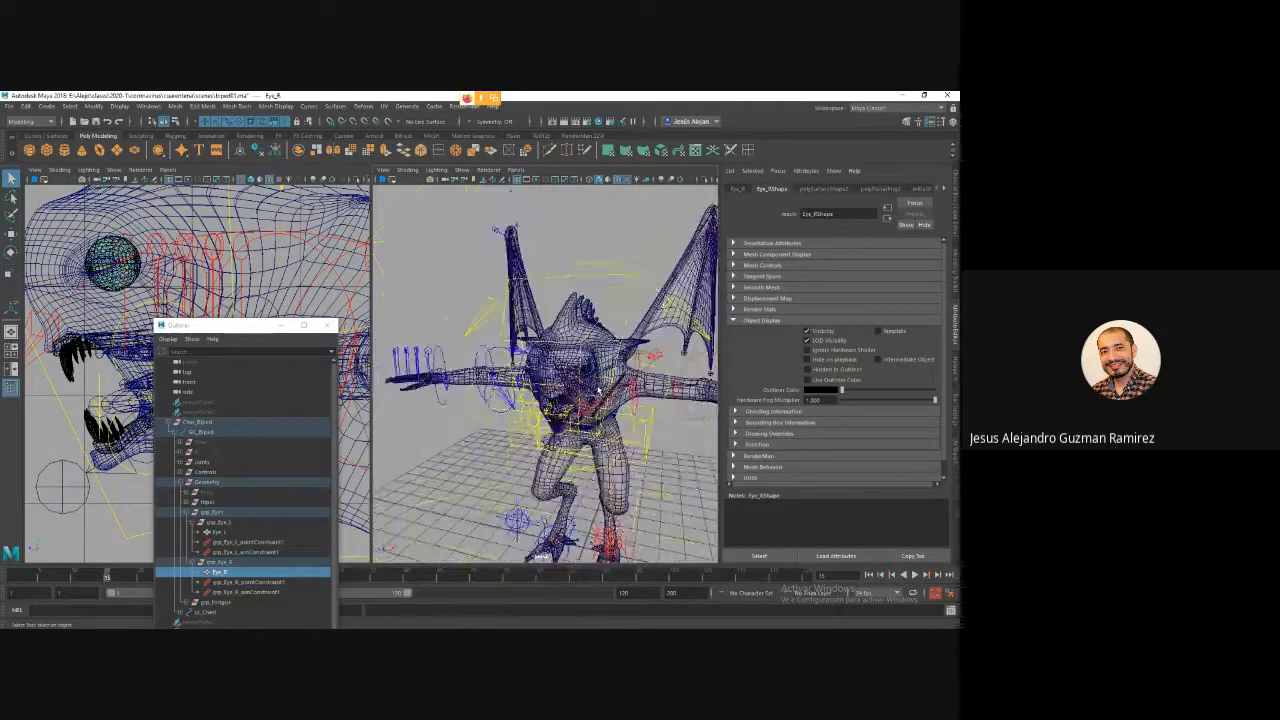
pyautogui.keyDown('alt'); pyautogui.moveTo(604, 381); pyautogui.dragTo(540, 390); pyautogui.keyUp('alt')
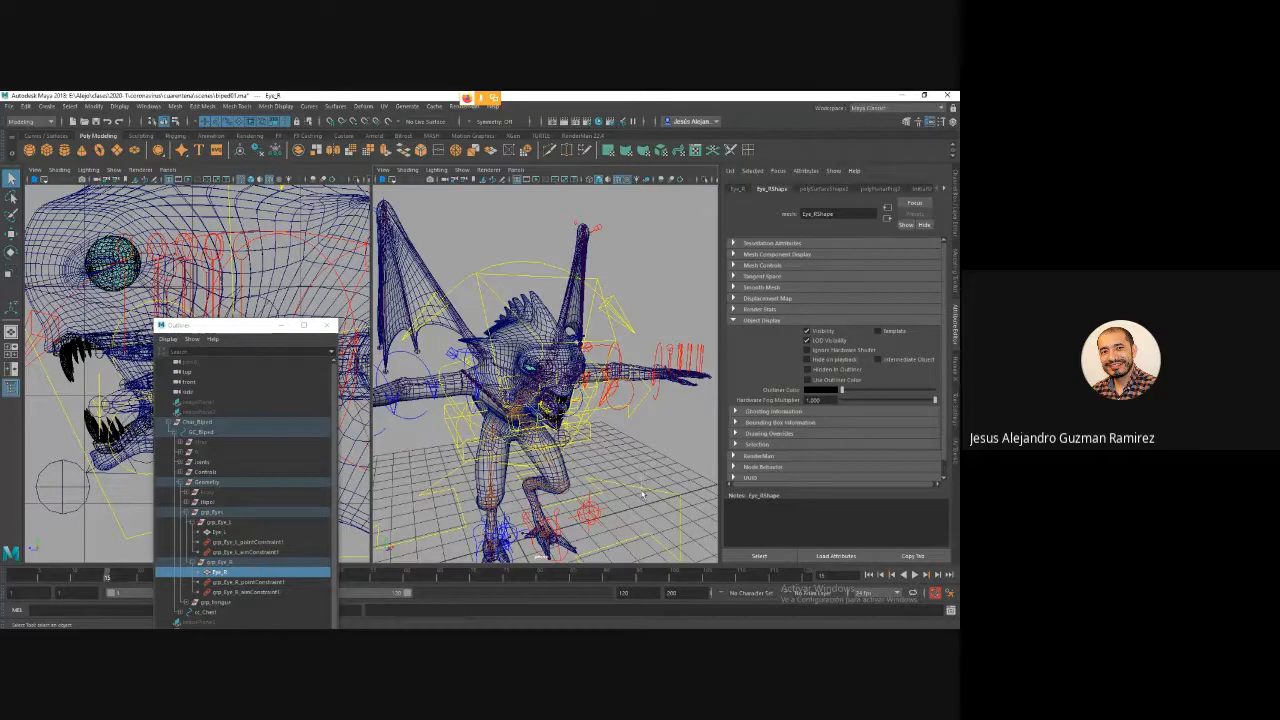
# Select the GC_Biped control, switch its geometry display to the blocky proxy model, and return it to the high-resolution one.
pyautogui.click(698, 442)
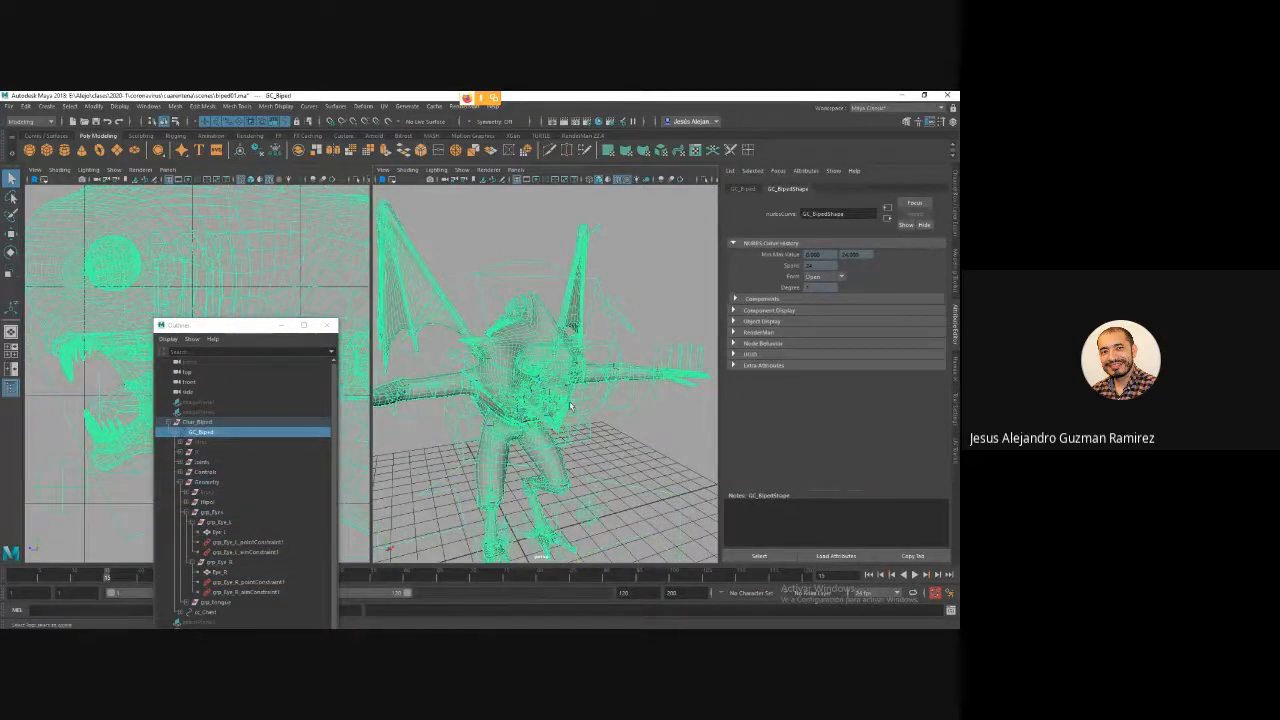
pyautogui.keyDown('alt'); pyautogui.moveTo(572, 408); pyautogui.dragTo(583, 486); pyautogui.keyUp('alt')
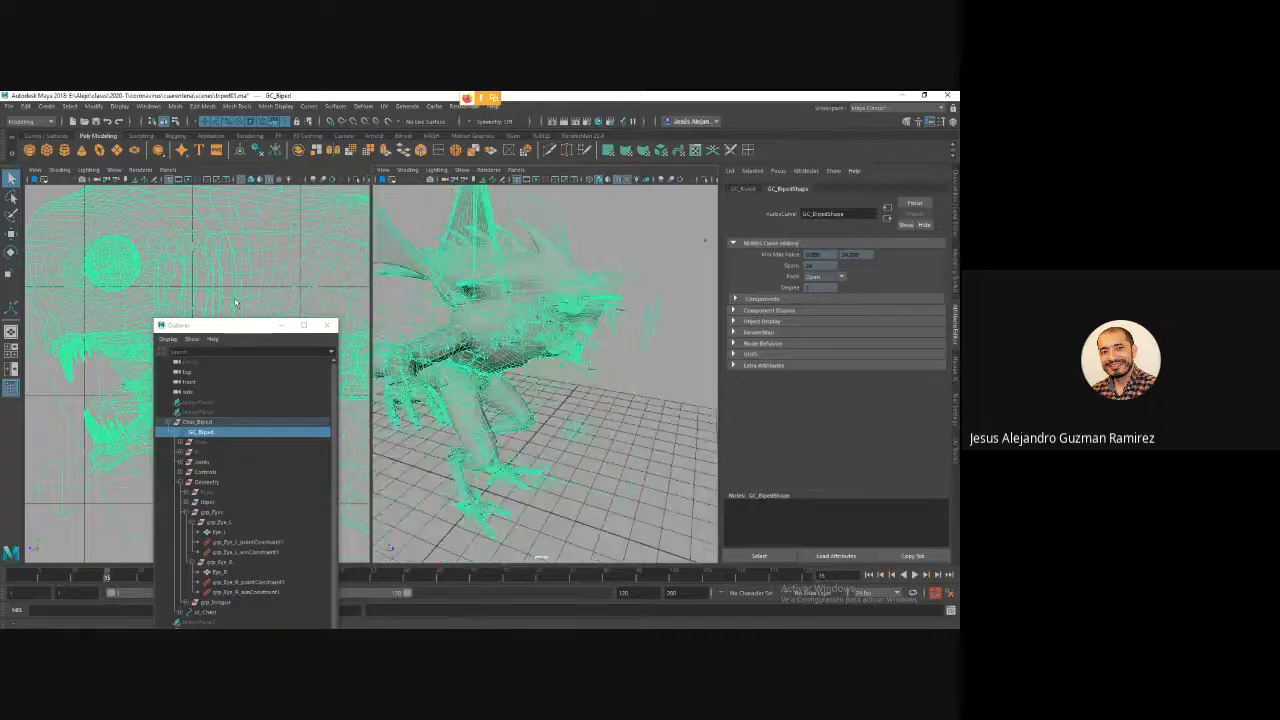
pyautogui.click(955, 212)
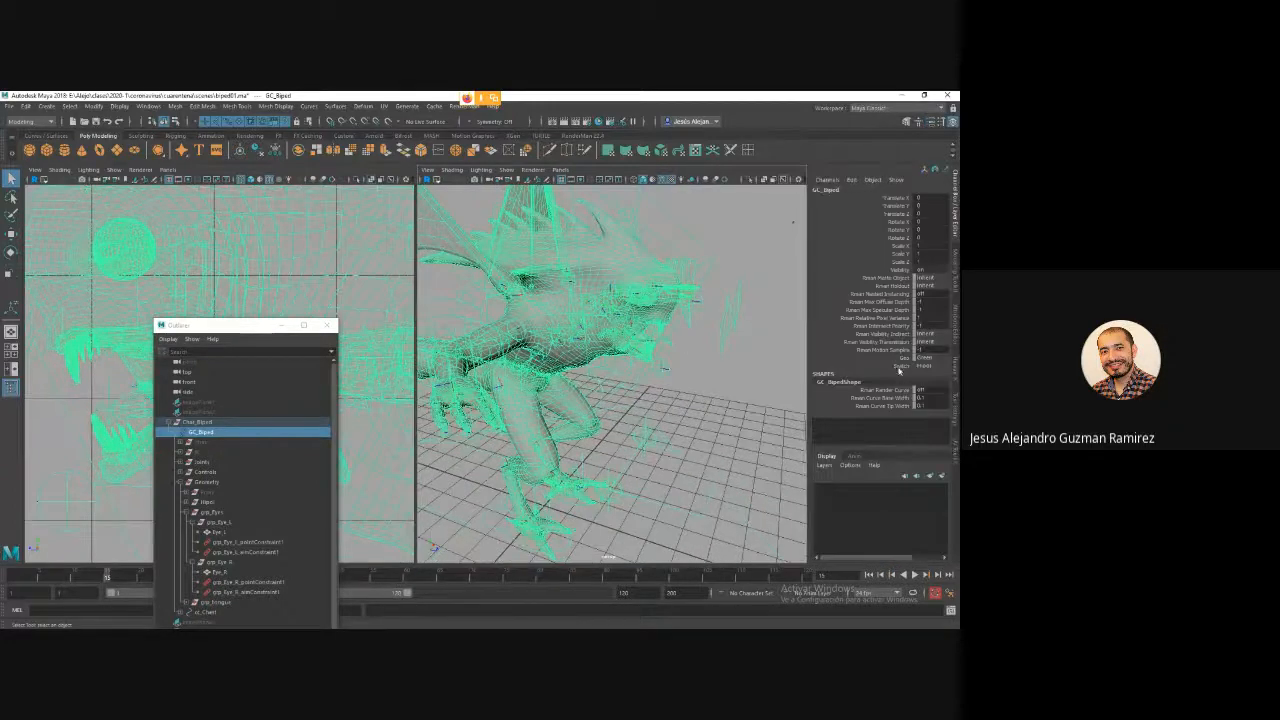
pyautogui.click(926, 366)
pyautogui.click(929, 385)
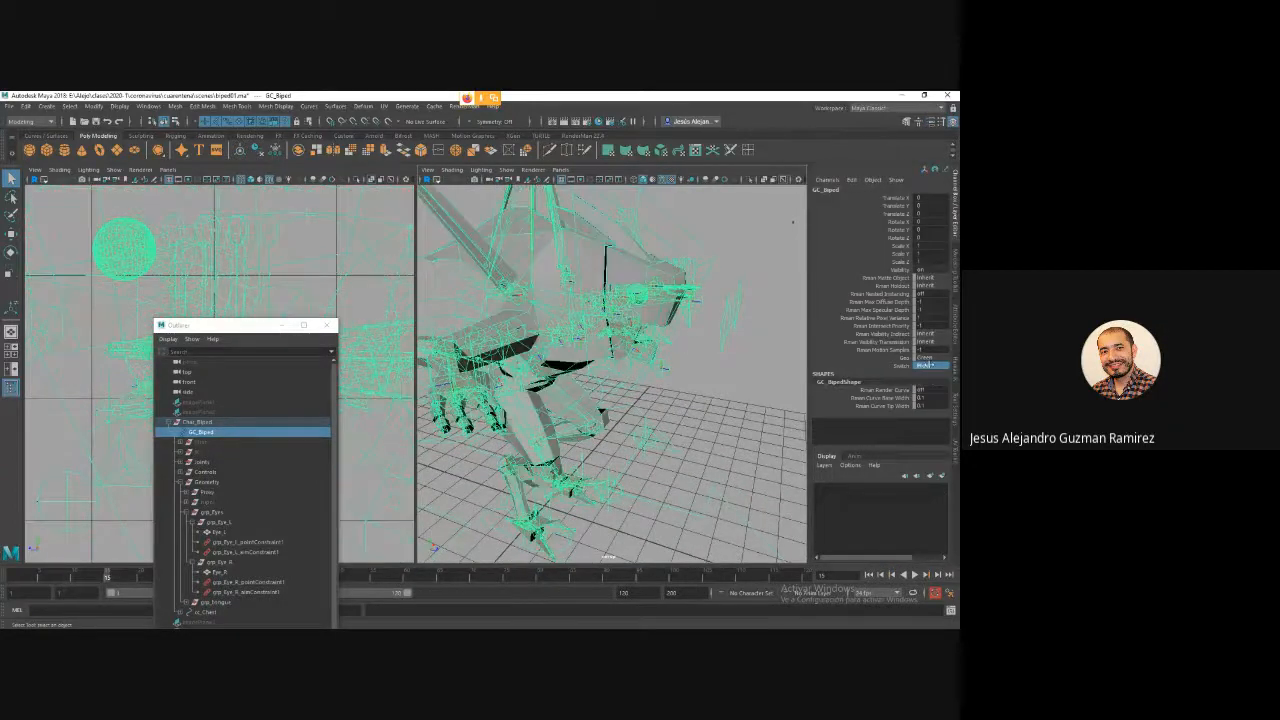
pyautogui.click(926, 366)
pyautogui.click(929, 375)
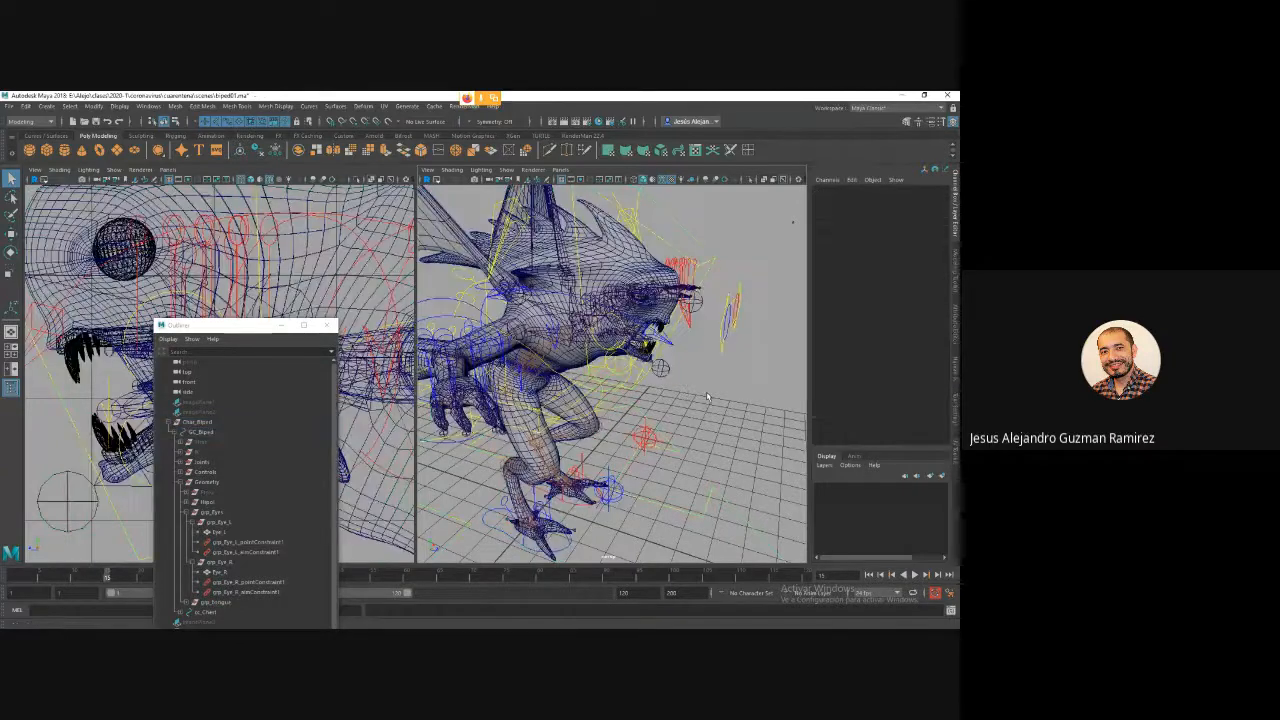
pyautogui.keyDown('alt'); pyautogui.moveTo(560, 380); pyautogui.dragTo(604, 375); pyautogui.keyUp('alt')
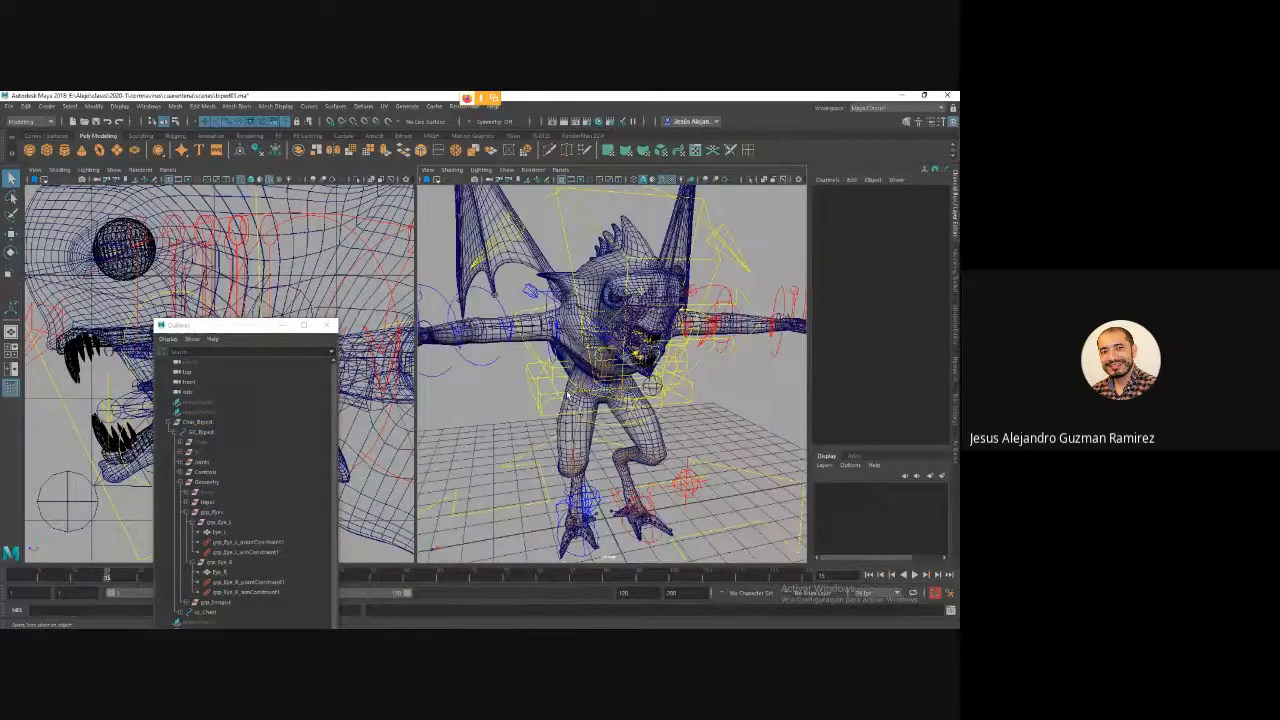
# Expand the high-resolution geometry group, check which meshes its subgroups contain, and expand grp_body1.
pyautogui.click(215, 512)
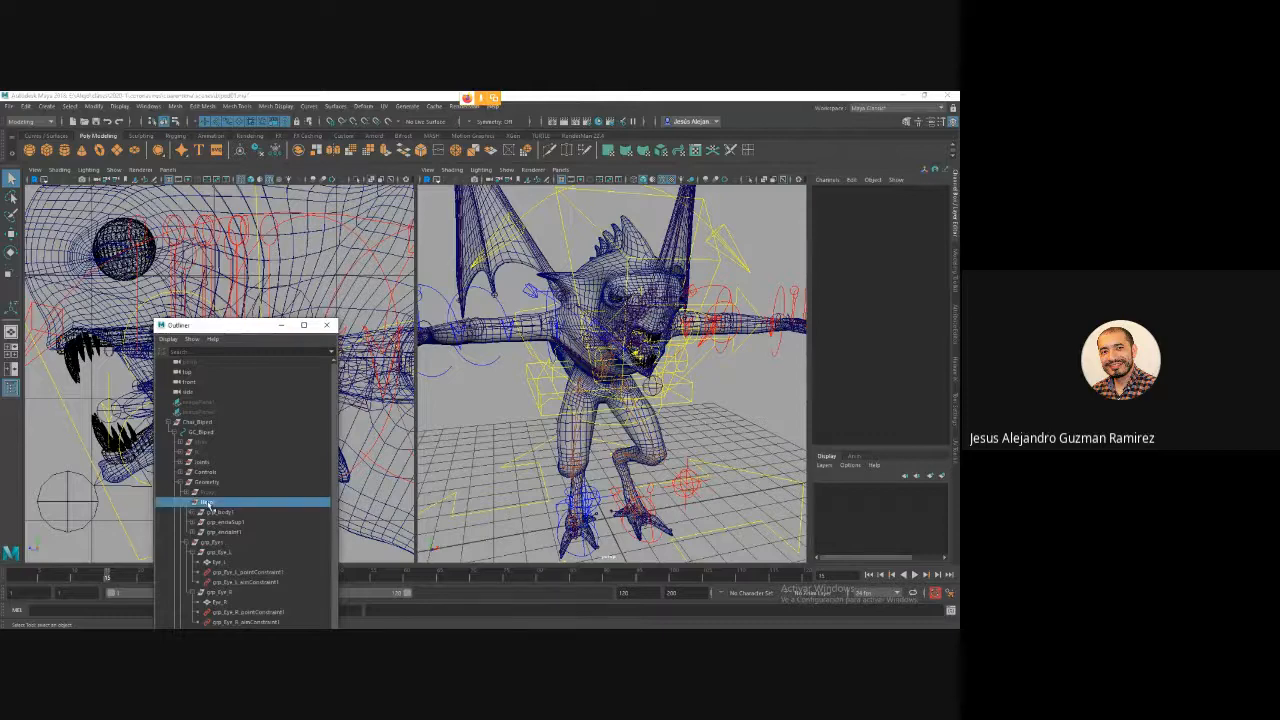
pyautogui.click(230, 532)
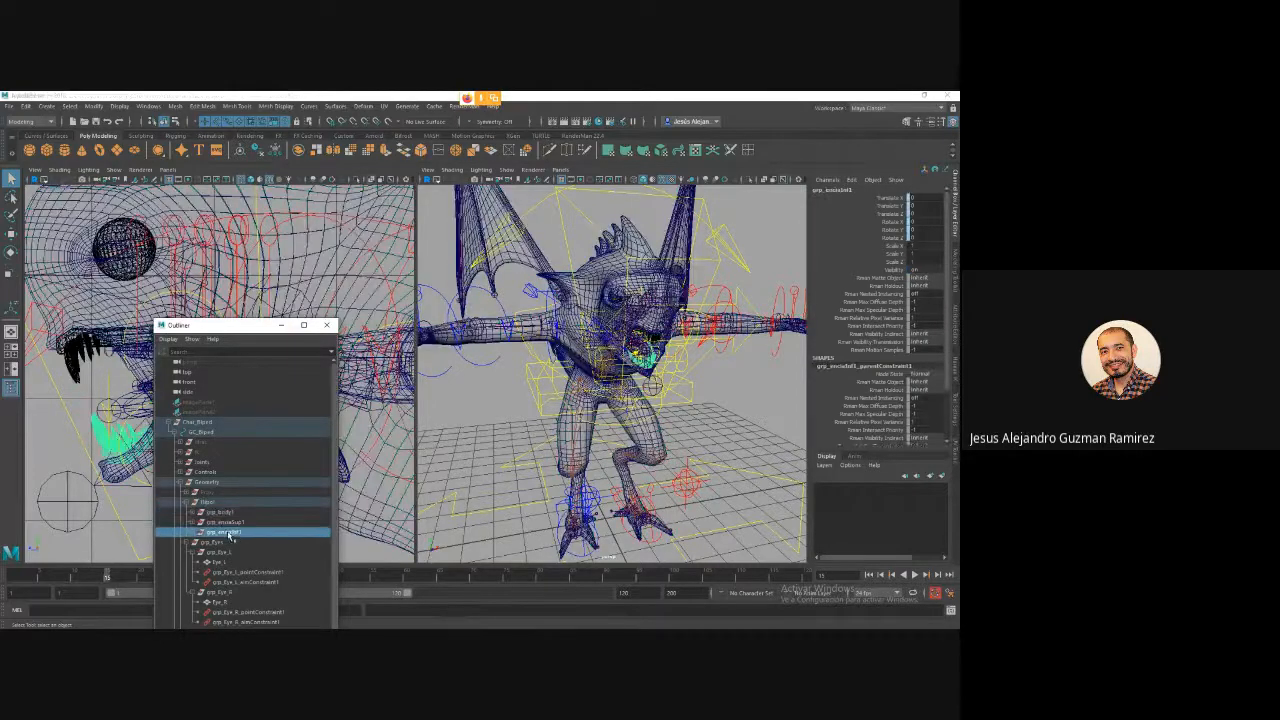
pyautogui.click(226, 513)
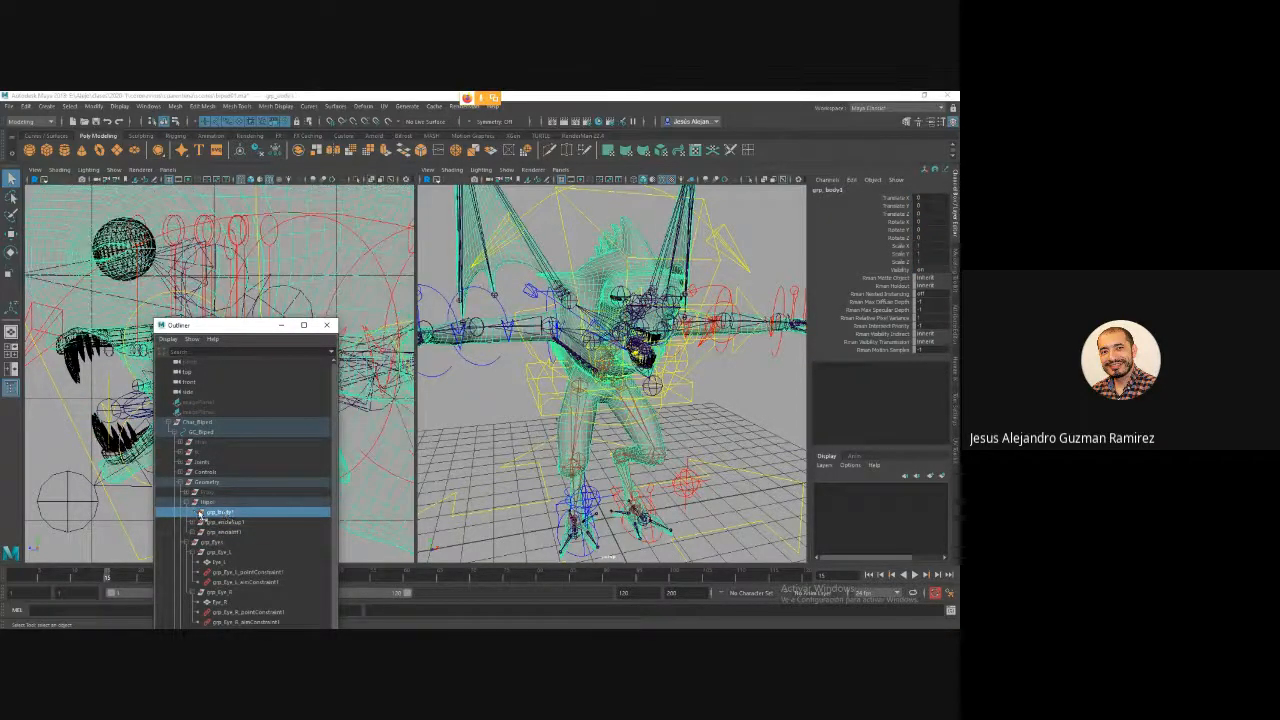
pyautogui.click(201, 512)
pyautogui.scroll(-1, 267, 552)
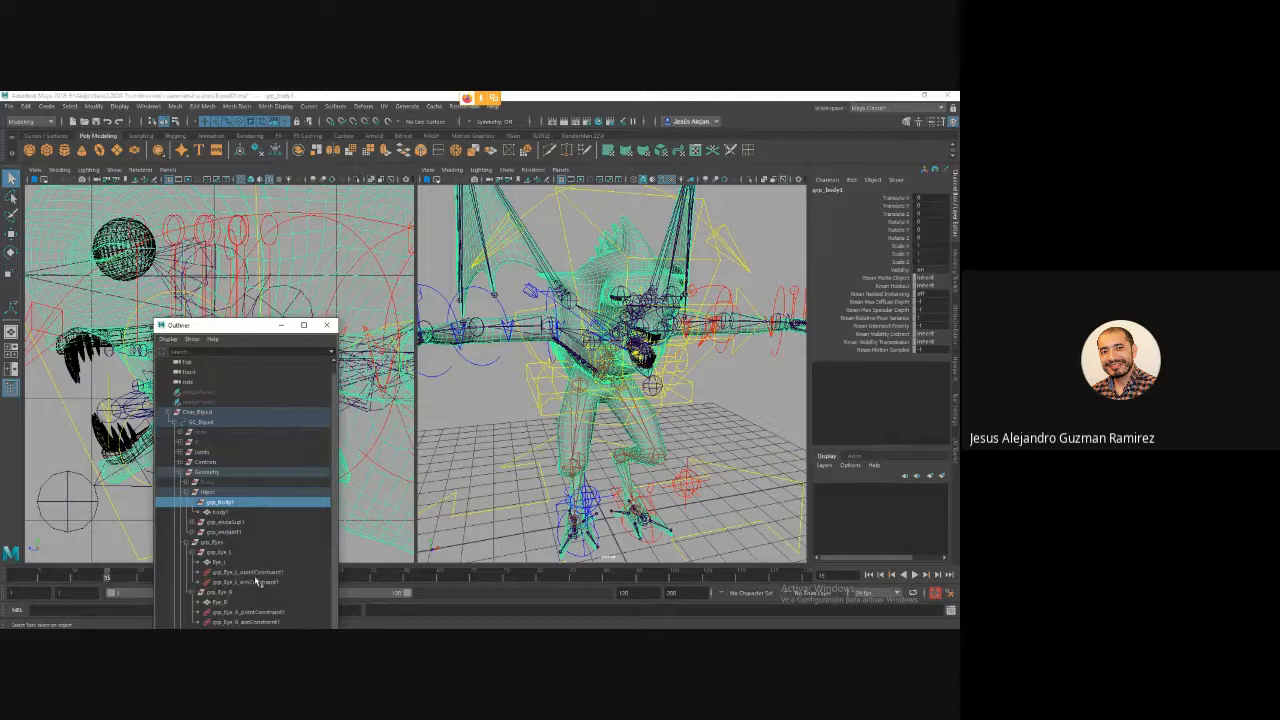
# Make the full scene hierarchy visible, expand the tongue group to check its mesh, and reselect grp_body1.
pyautogui.moveTo(248, 327); pyautogui.dragTo(264, 203)
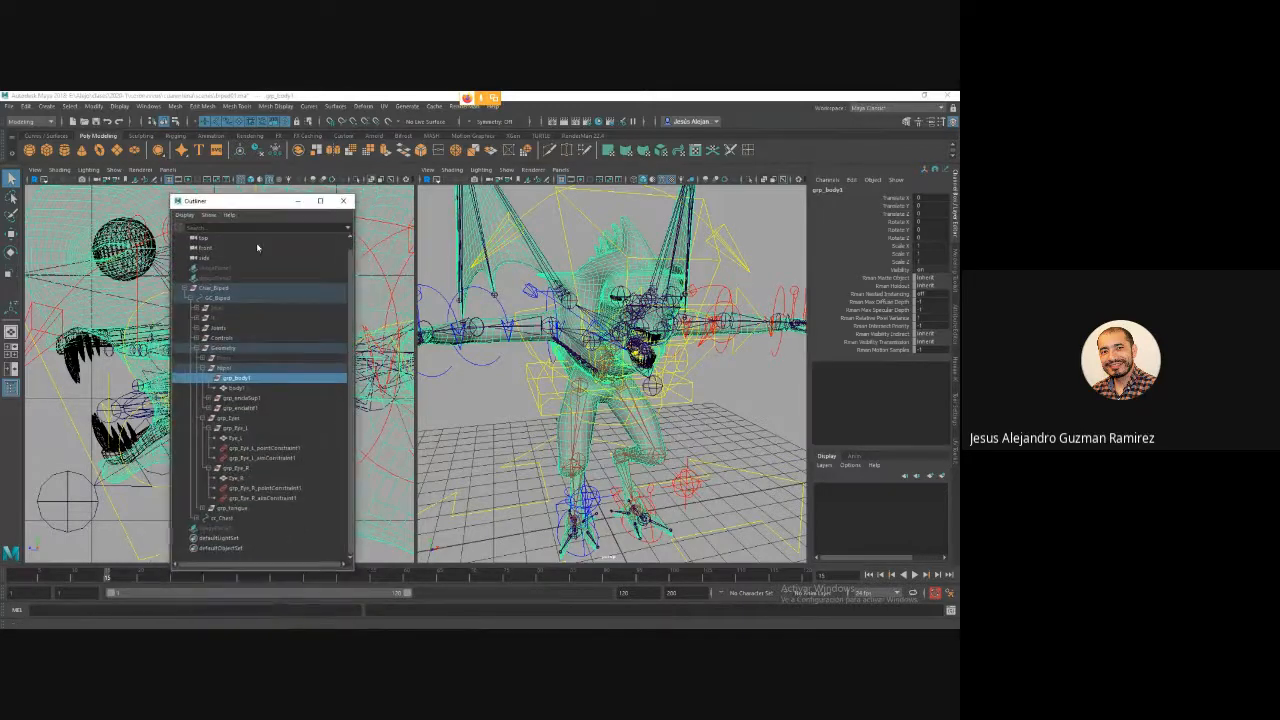
pyautogui.click(210, 508)
pyautogui.click(240, 509)
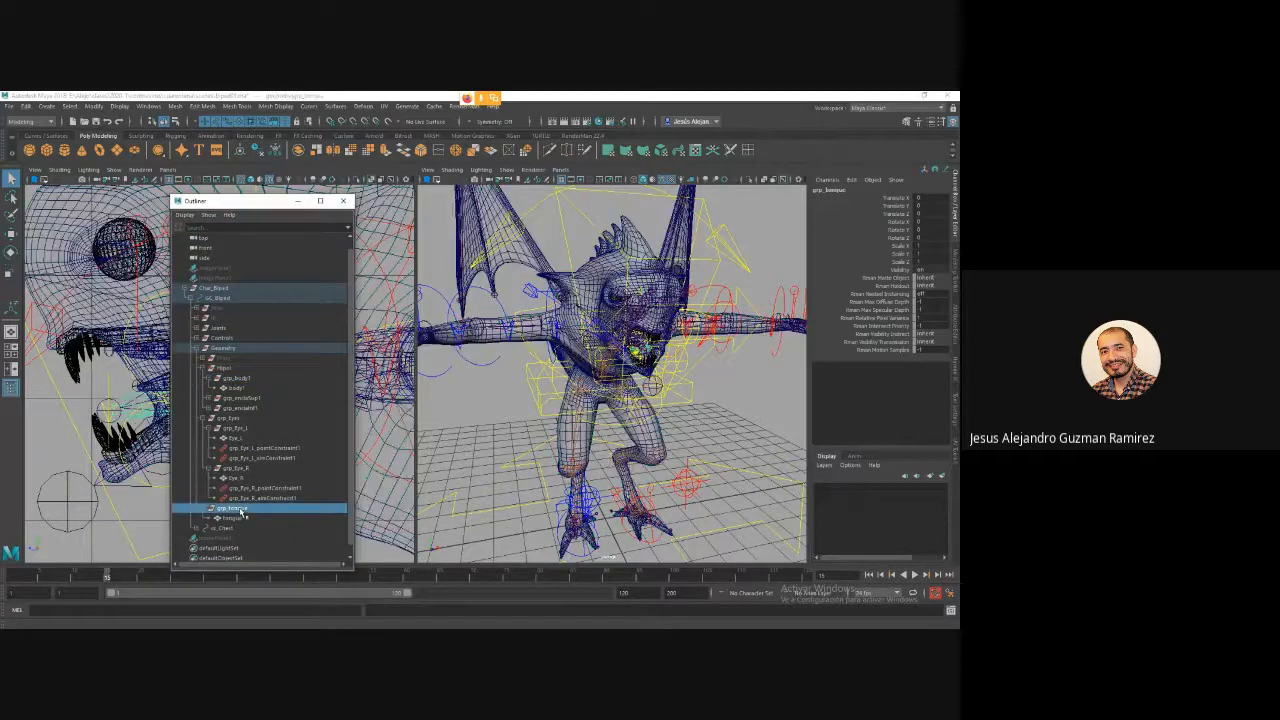
pyautogui.click(245, 379)
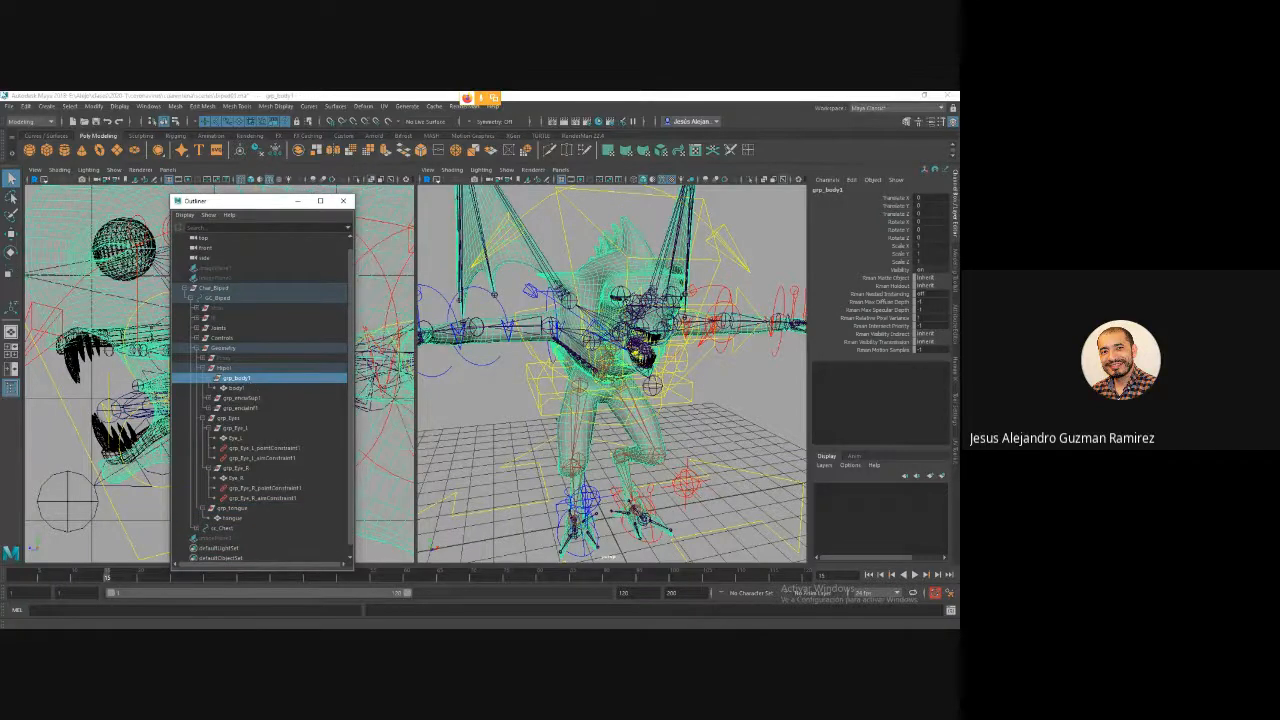
# Import body.obj into the rigged biped scene.
pyautogui.click(8, 106)
pyautogui.click(40, 216)
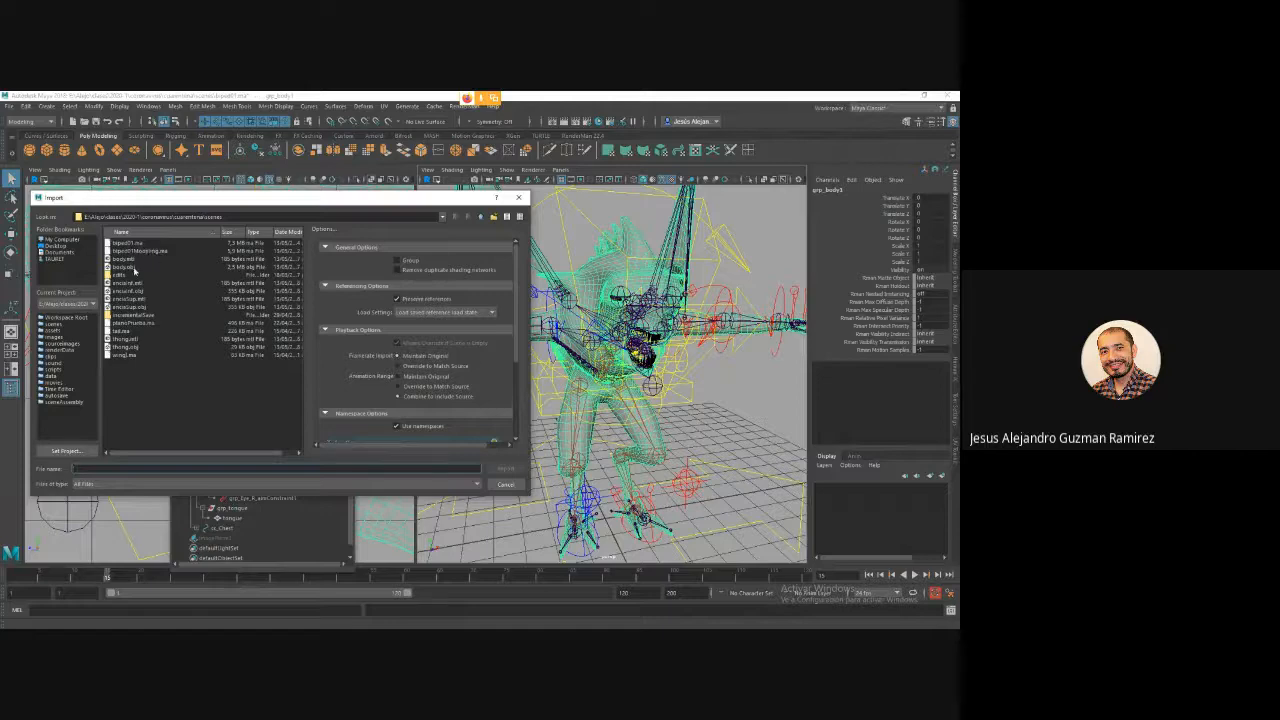
pyautogui.click(132, 268)
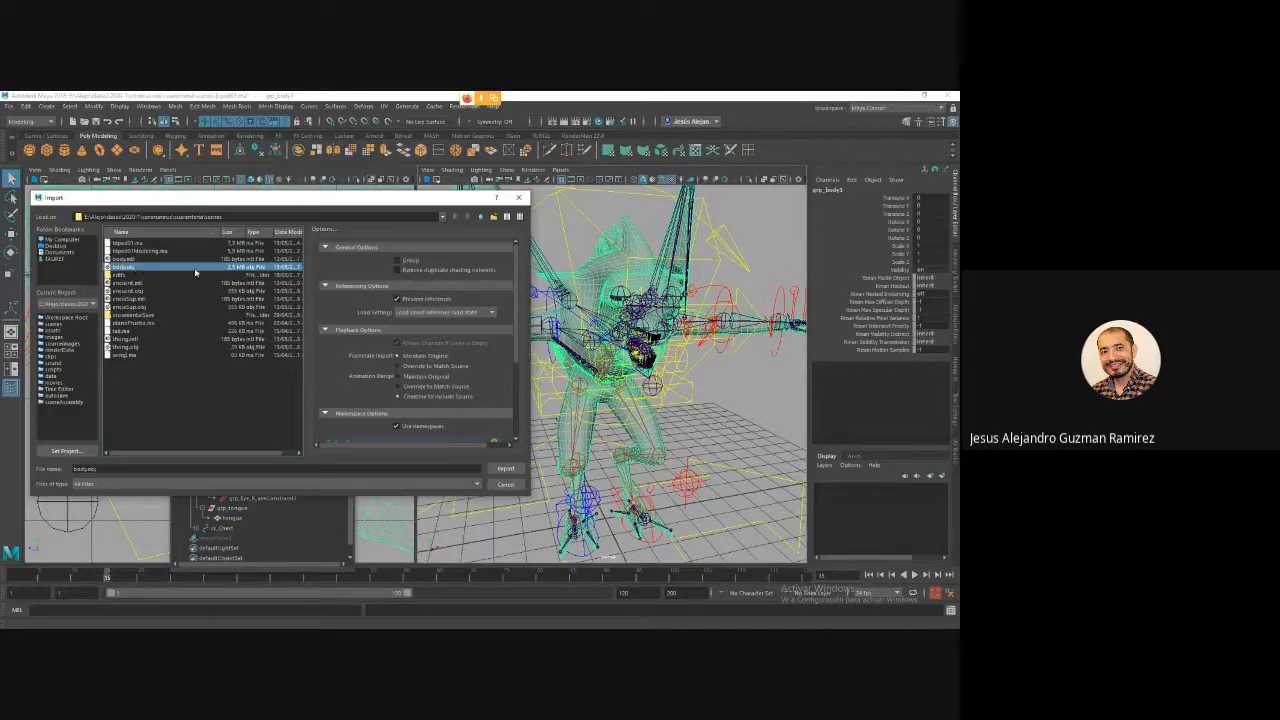
pyautogui.click(506, 469)
pyautogui.click(506, 476)
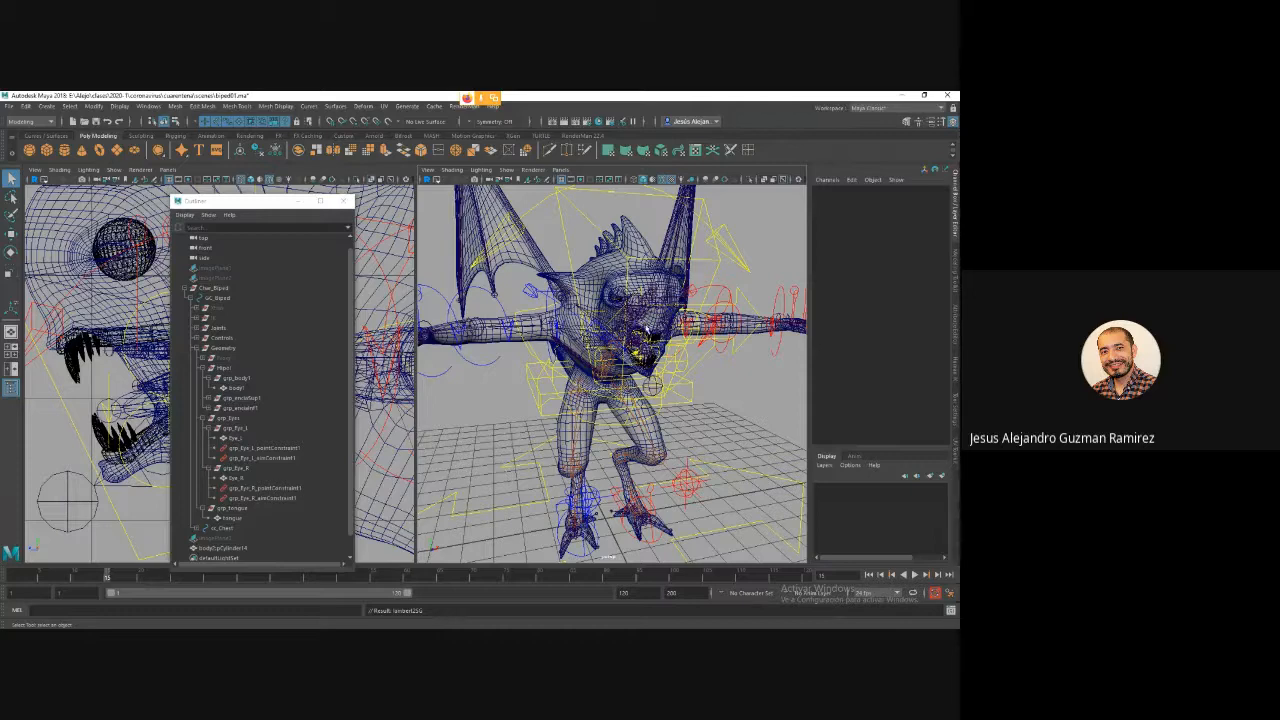
pyautogui.keyDown('alt'); pyautogui.moveTo(713, 313); pyautogui.dragTo(460, 380); pyautogui.keyUp('alt')
# Parent the imported body mesh under grp_body1 and delete the old body1 mesh from that group.
pyautogui.scroll(-1, 278, 449)
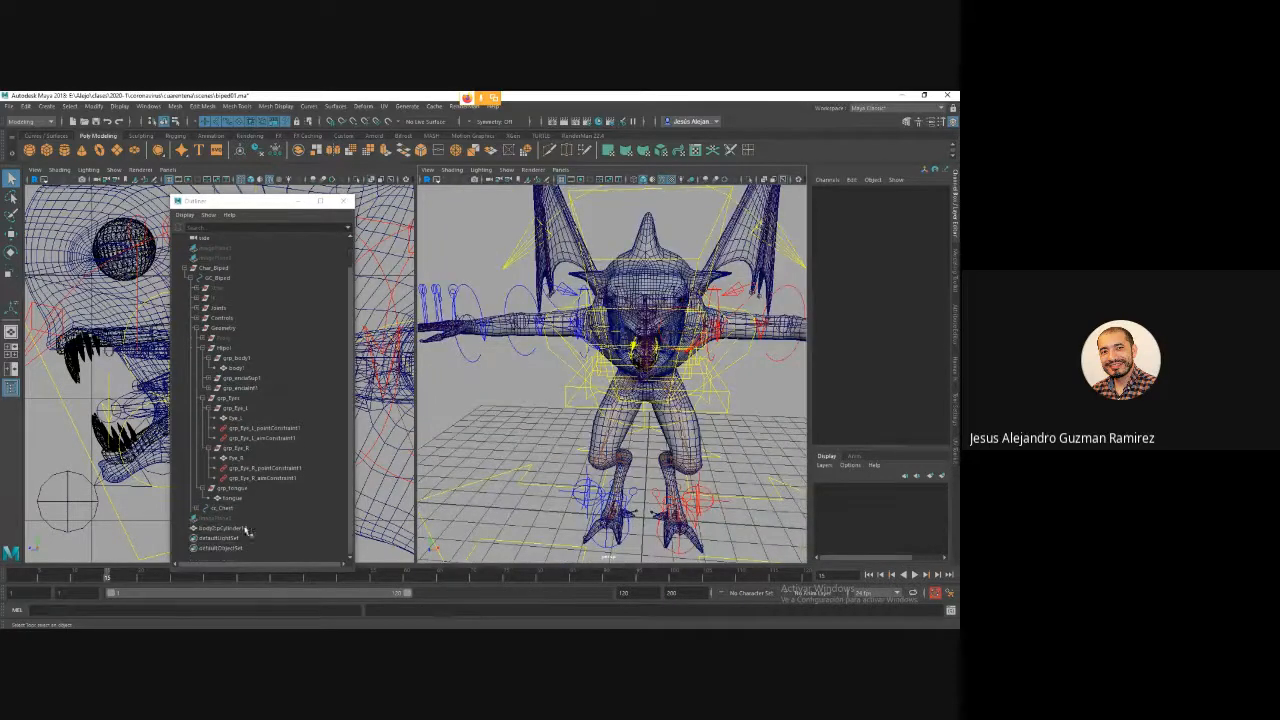
pyautogui.click(237, 530)
pyautogui.moveTo(240, 531); pyautogui.dragTo(256, 372)
pyautogui.click(239, 368)
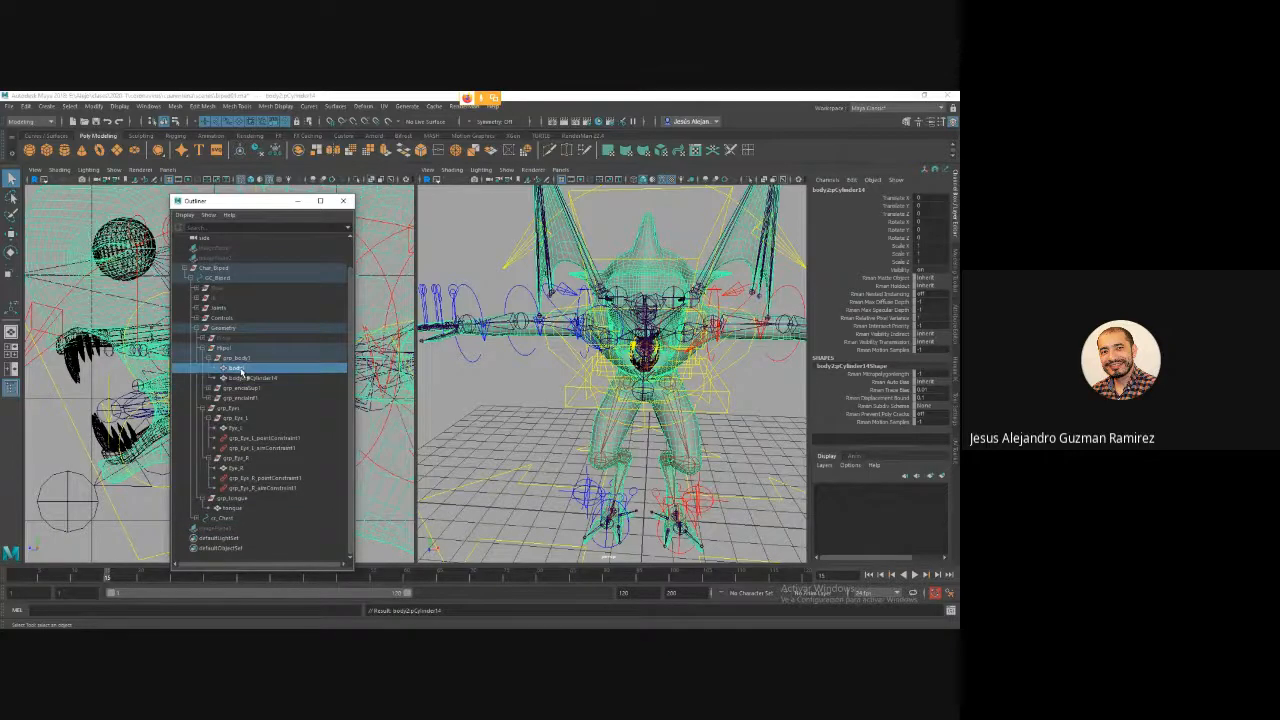
# Rename the imported body mesh as body1 and check it on the creature in the perspective view.
pyautogui.doubleClick(246, 377)
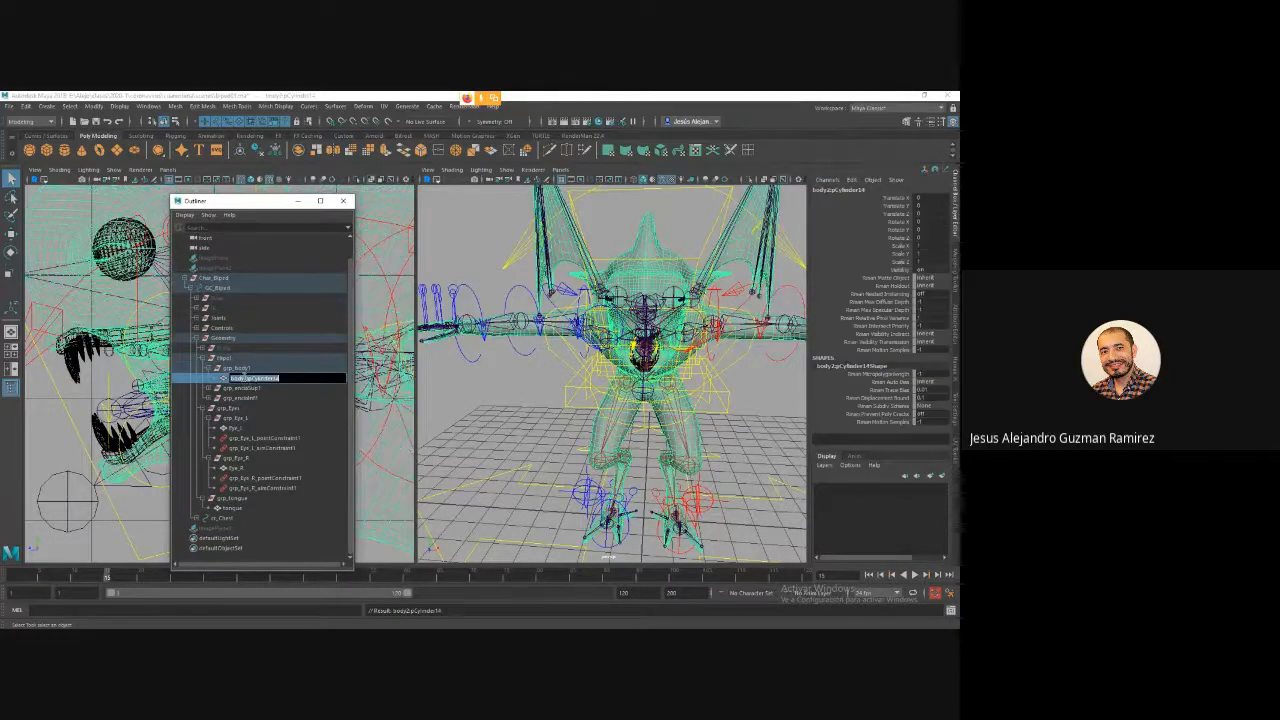
pyautogui.write('body1')
pyautogui.press('Return')
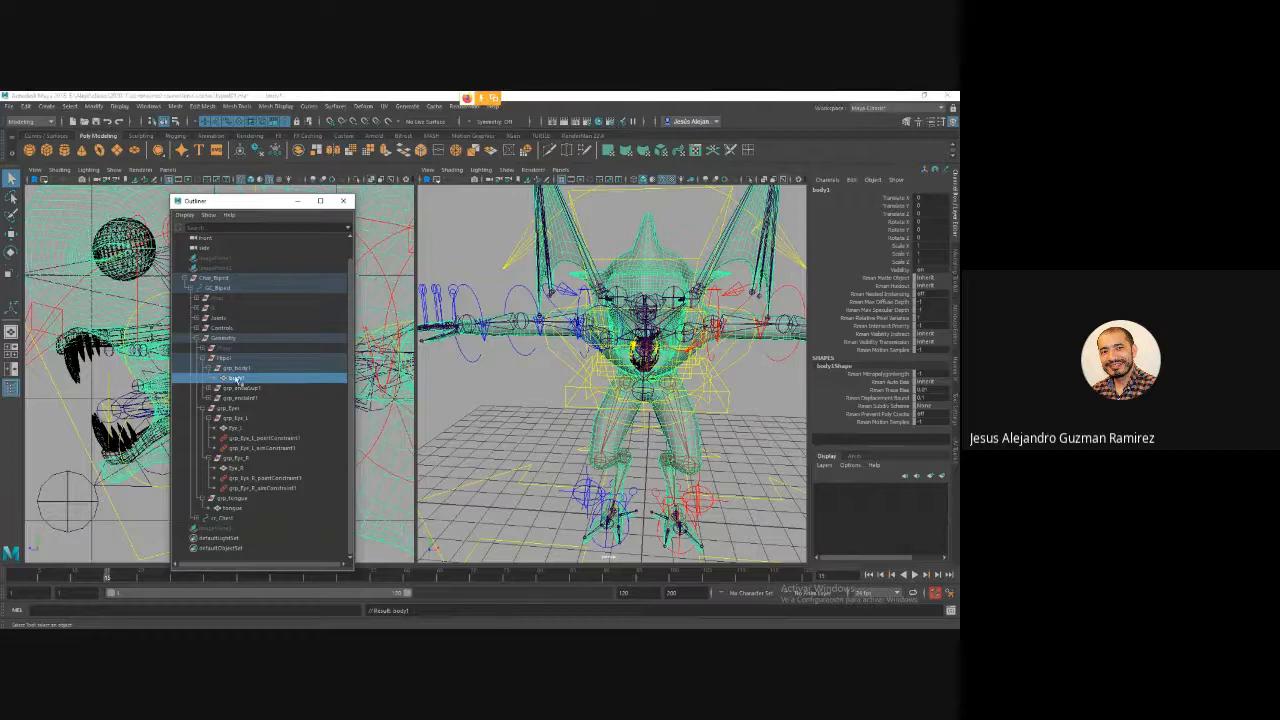
pyautogui.click(731, 425)
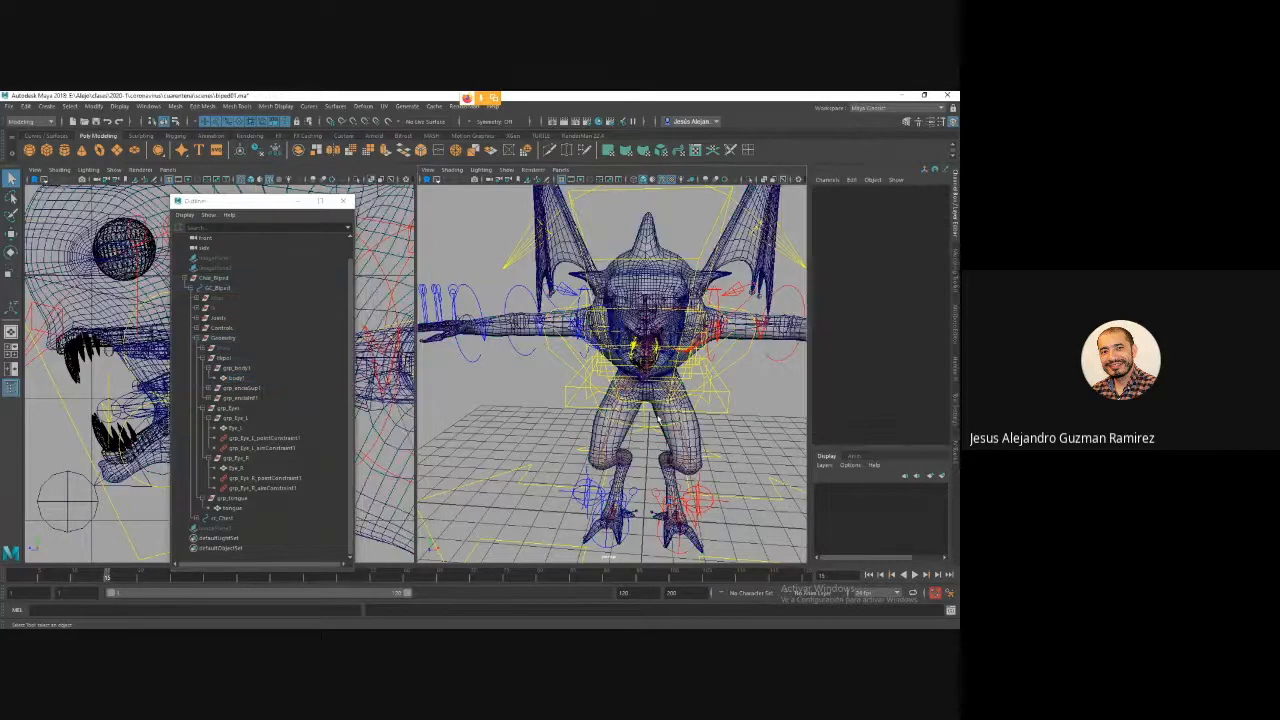
pyautogui.keyDown('alt'); pyautogui.moveTo(731, 425); pyautogui.dragTo(611, 256); pyautogui.keyUp('alt')
pyautogui.click(605, 283)
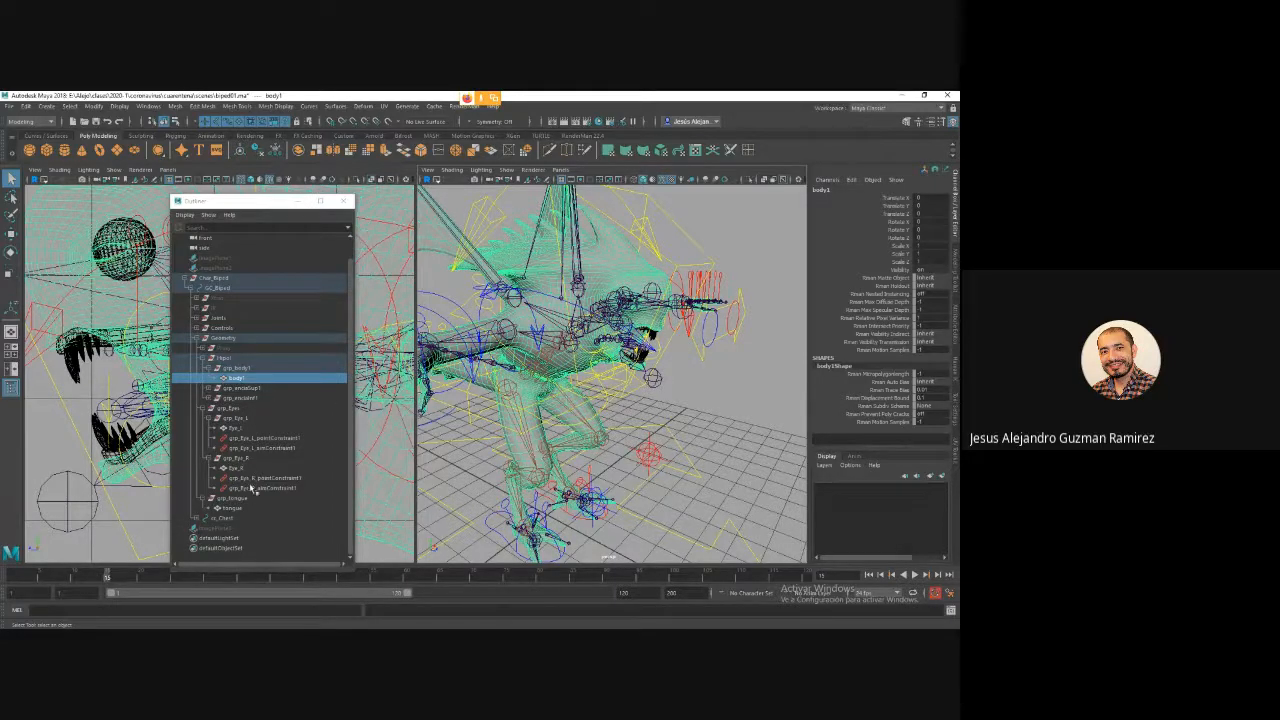
# Expand the grp_enciaSup1 and grp_enciaInf1 groups and select the enciaSup1 mesh.
pyautogui.click(208, 388)
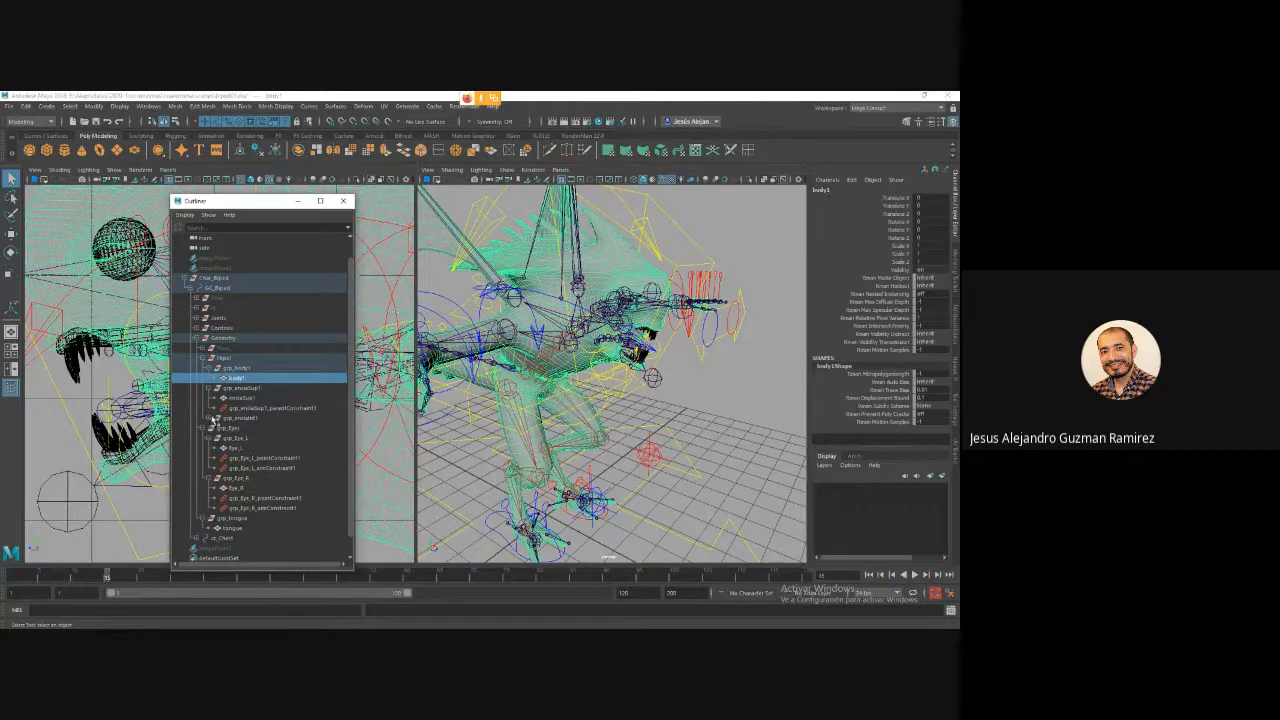
pyautogui.click(208, 418)
pyautogui.click(241, 398)
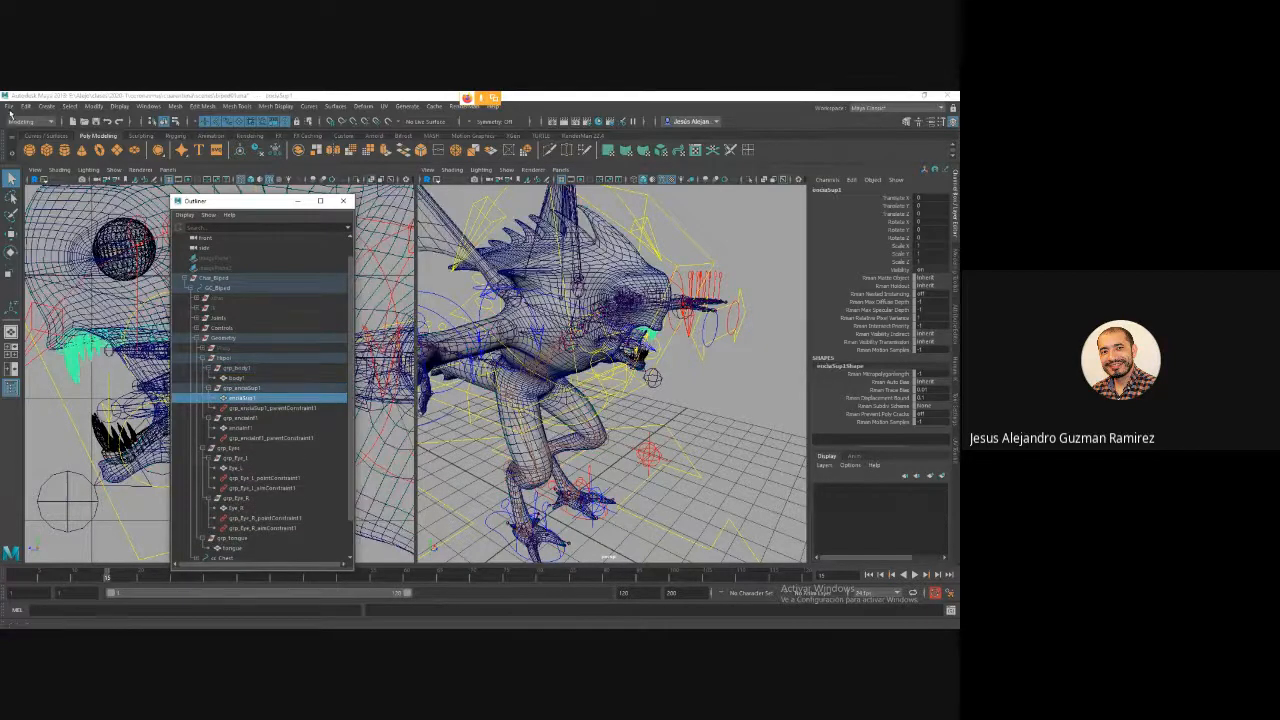
# Import enciaSup.obj into the rigged biped scene.
pyautogui.click(9, 106)
pyautogui.click(30, 216)
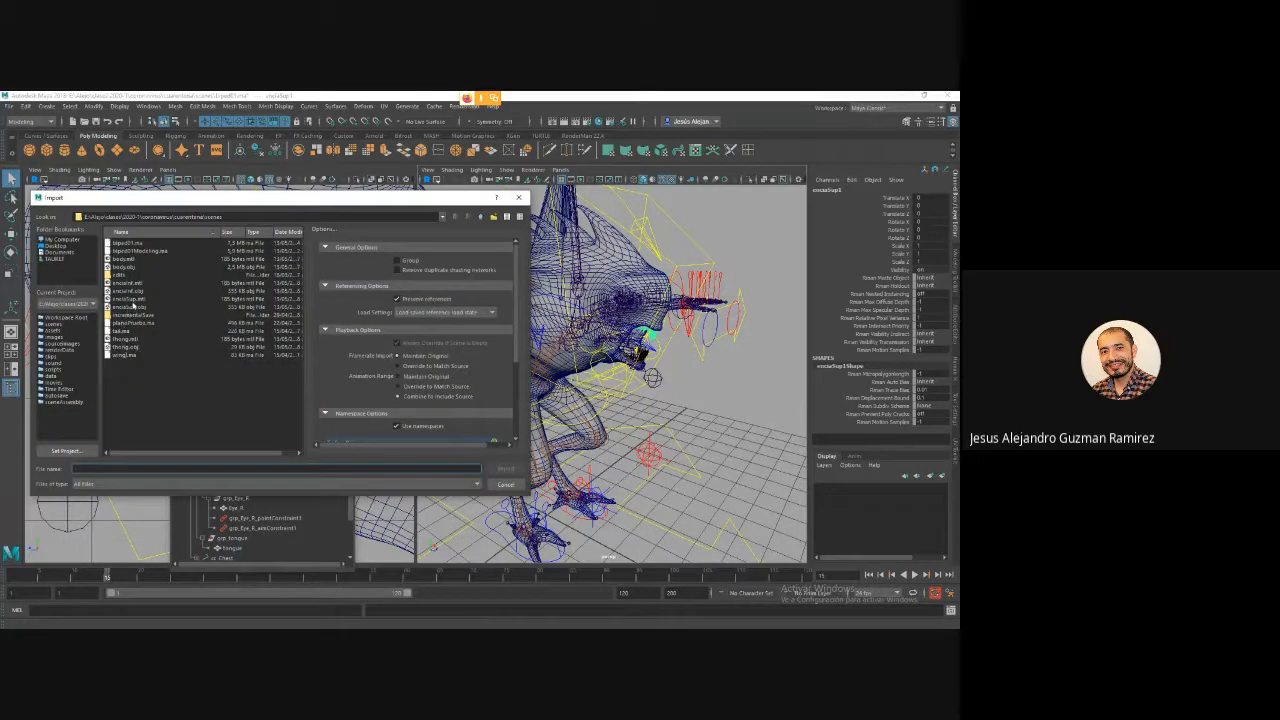
pyautogui.click(136, 309)
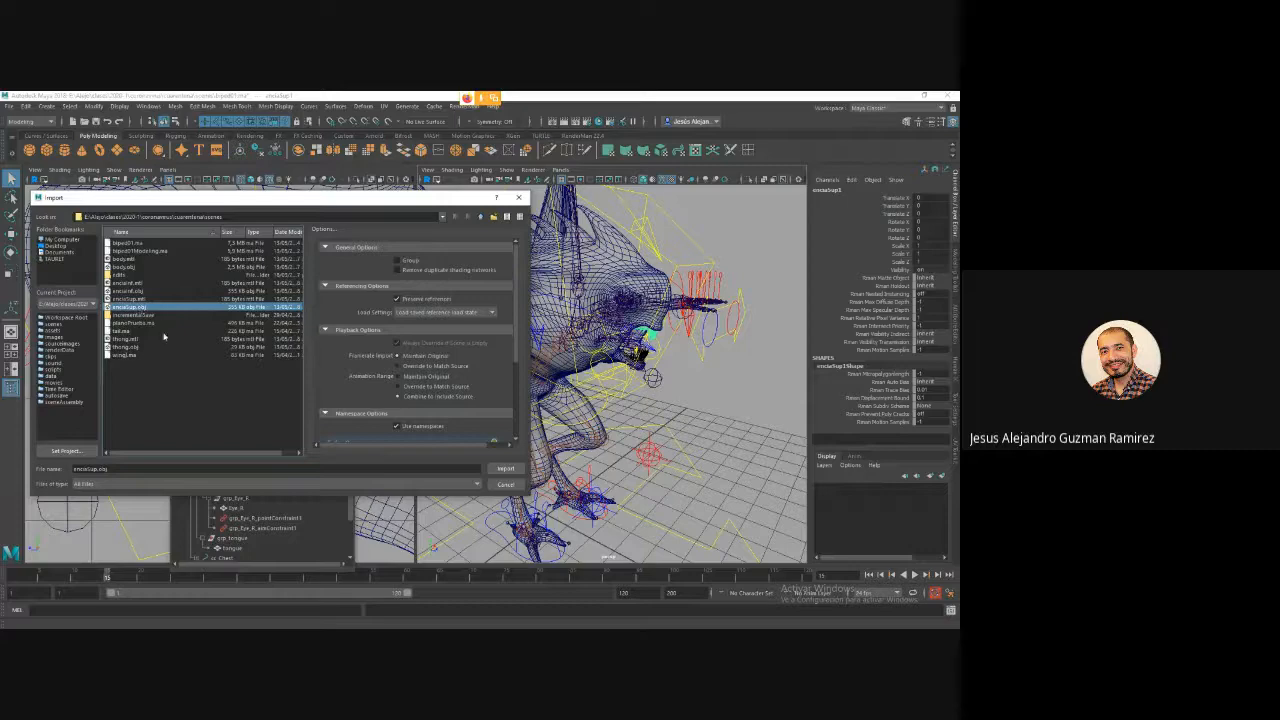
pyautogui.click(506, 468)
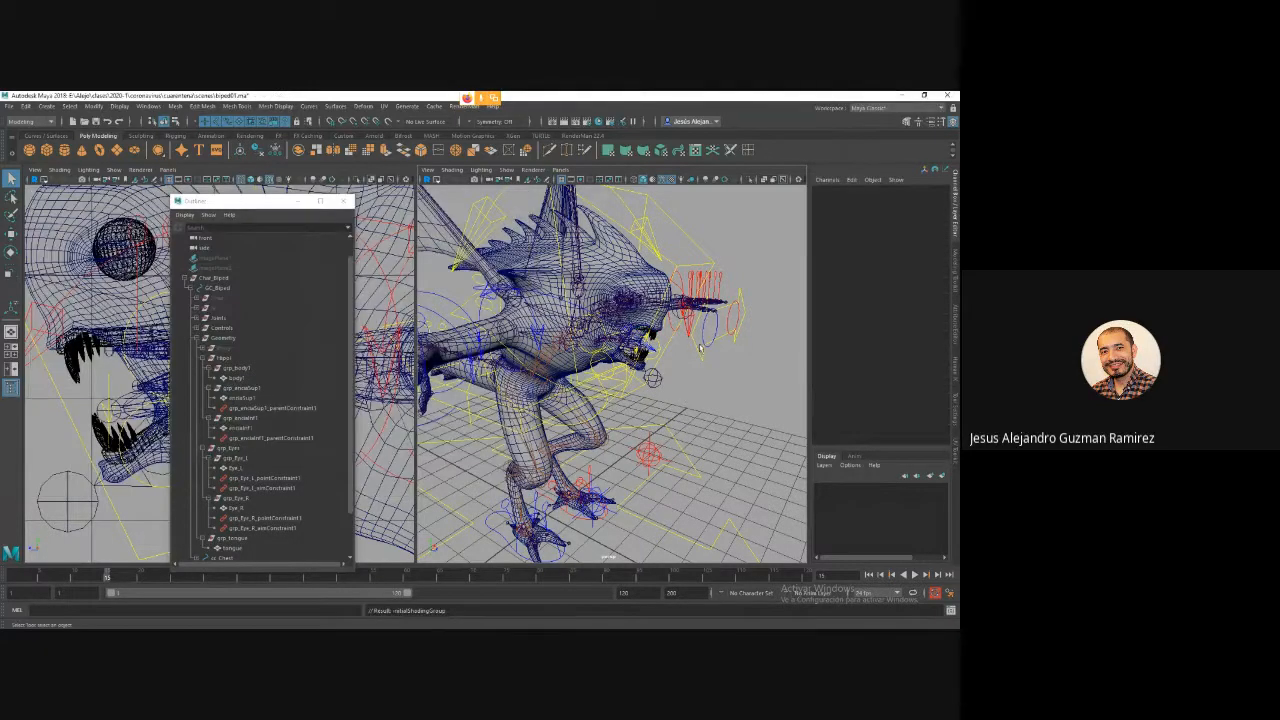
# Parent the imported upper gum mesh under grp_enciaSup1 and delete the old enciaSup1 mesh from that group.
pyautogui.scroll(-2, 278, 519)
pyautogui.click(230, 528)
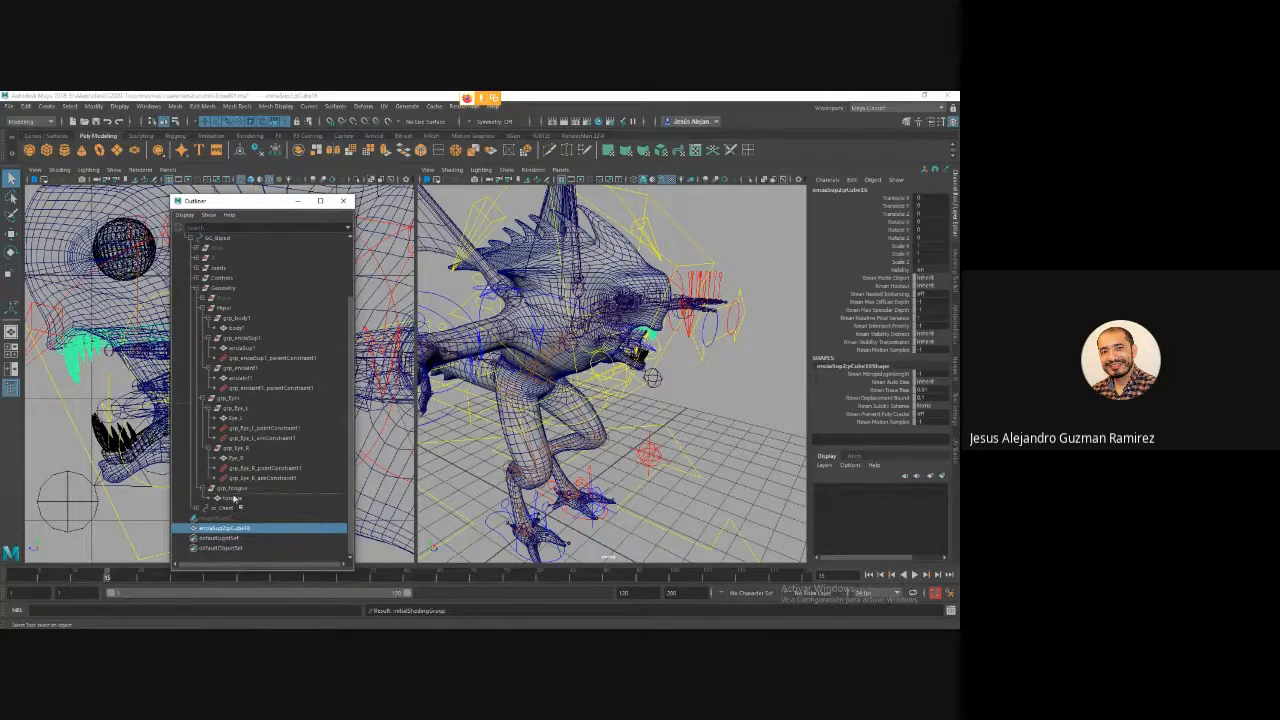
pyautogui.moveTo(257, 345); pyautogui.dragTo(257, 348)
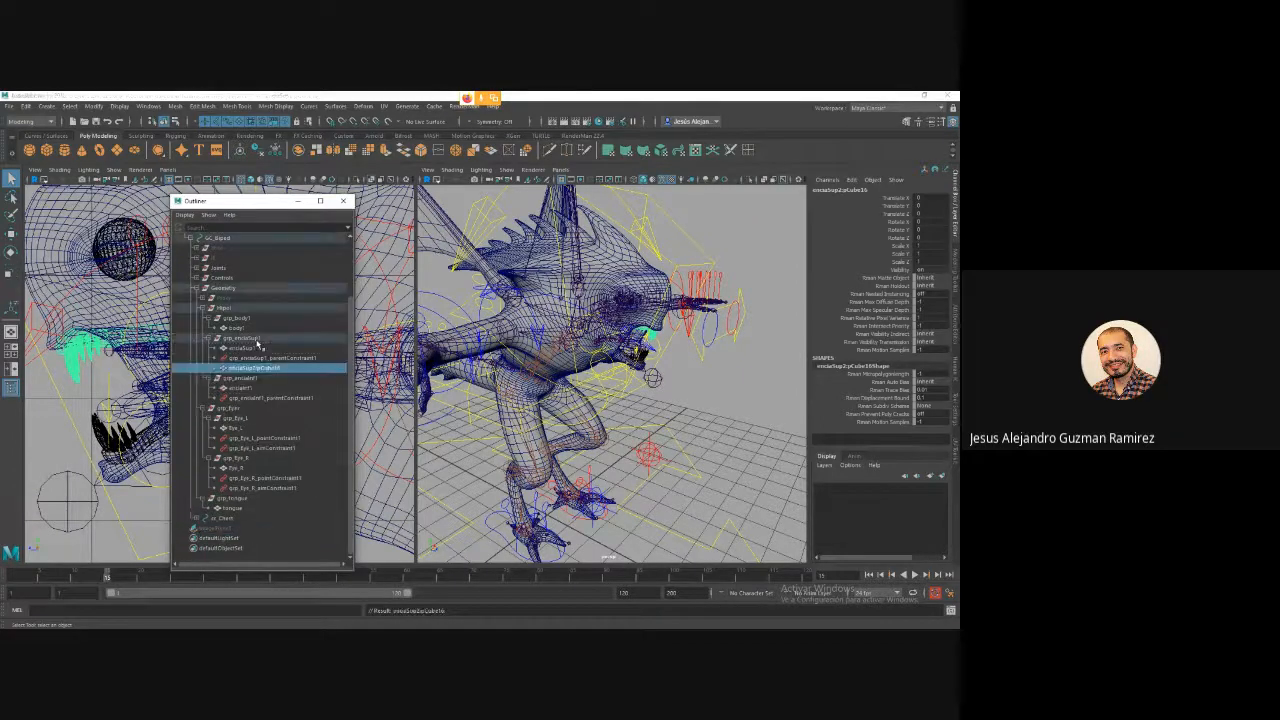
pyautogui.click(245, 349)
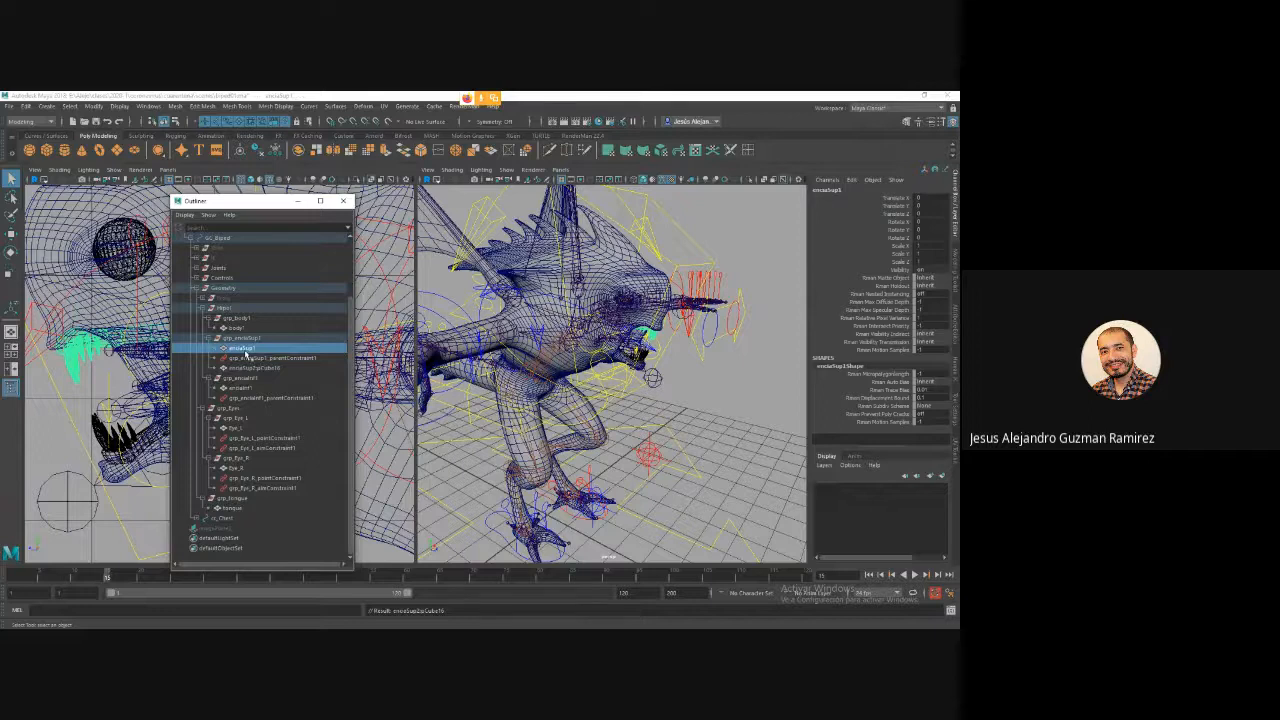
# Rename the imported upper gum mesh as enciaSup1 and check it within its group.
pyautogui.doubleClick(252, 368)
pyautogui.moveTo(256, 368); pyautogui.dragTo(305, 368)
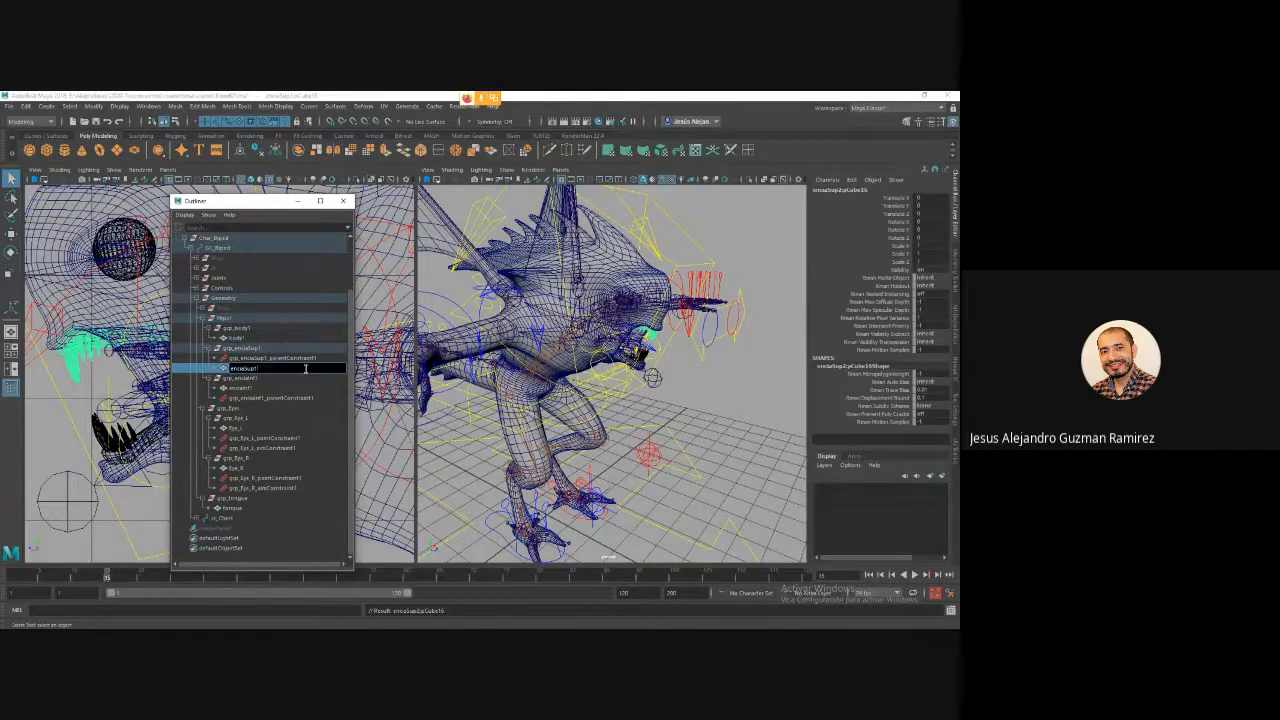
pyautogui.write('1')
pyautogui.press('Return')
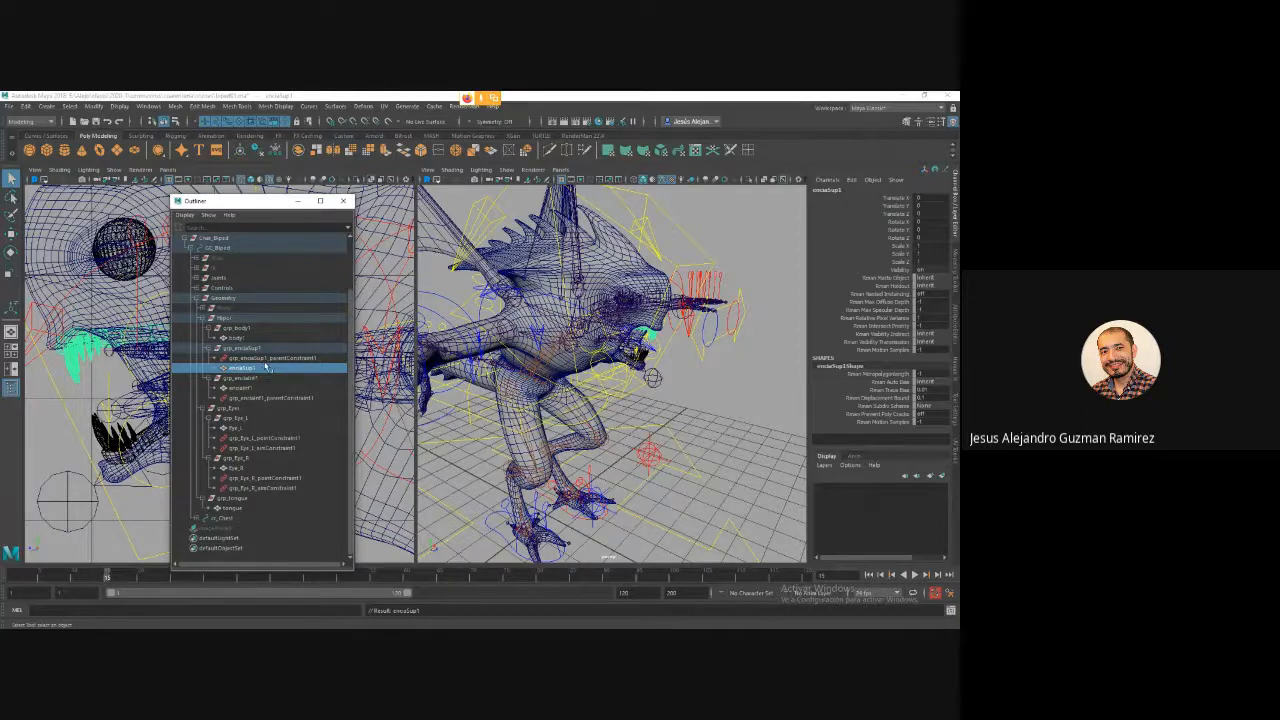
pyautogui.click(250, 349)
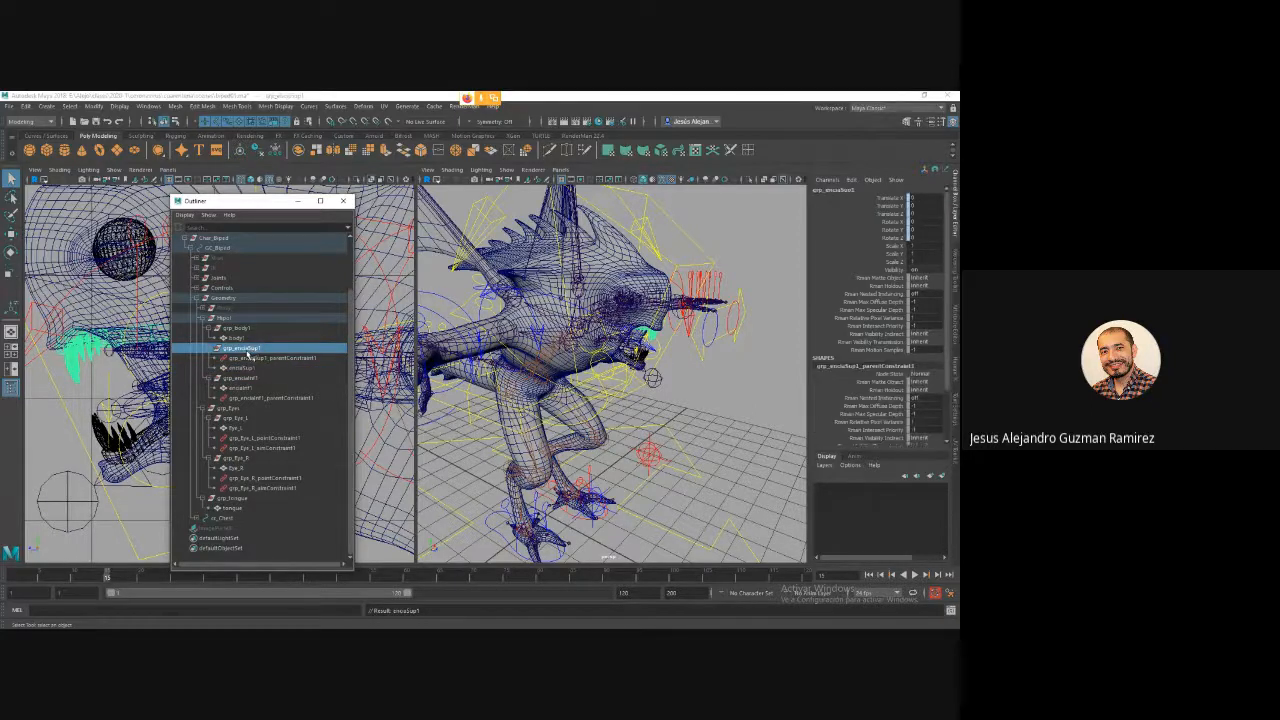
pyautogui.click(243, 368)
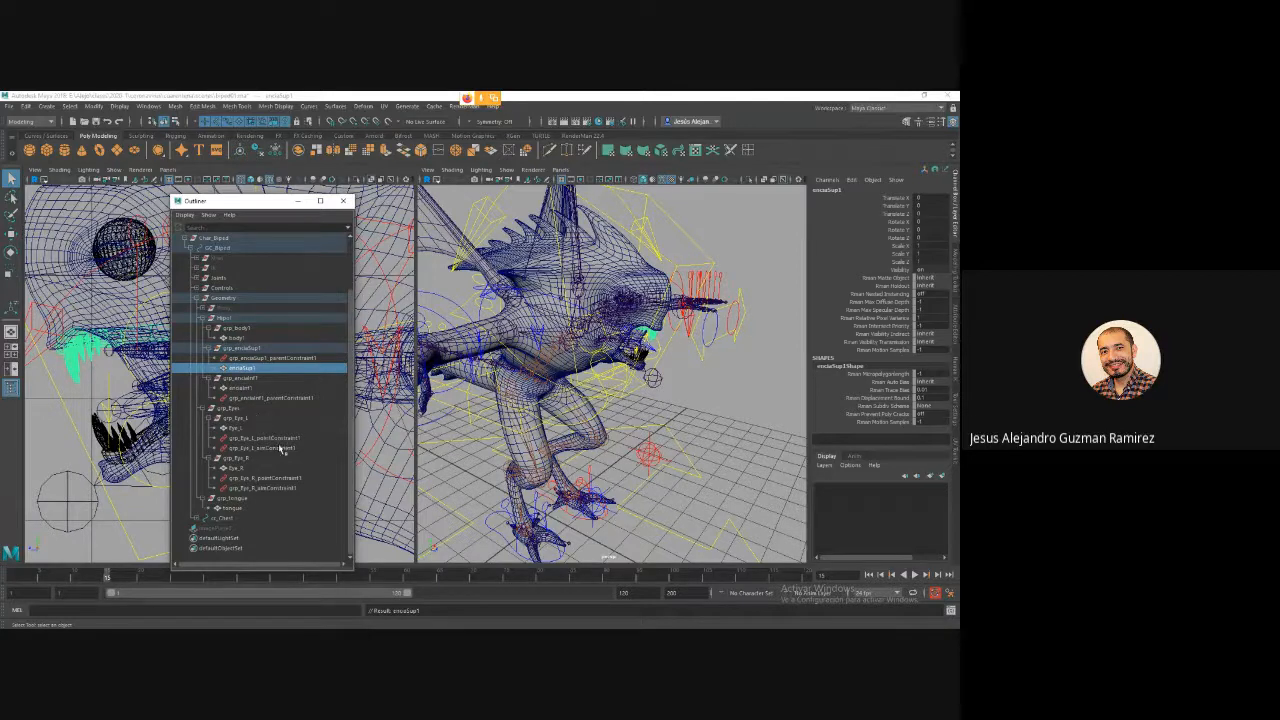
# Import enciaInf.obj and parent the new lower gum mesh under grp_enciaInf1.
pyautogui.click(9, 106)
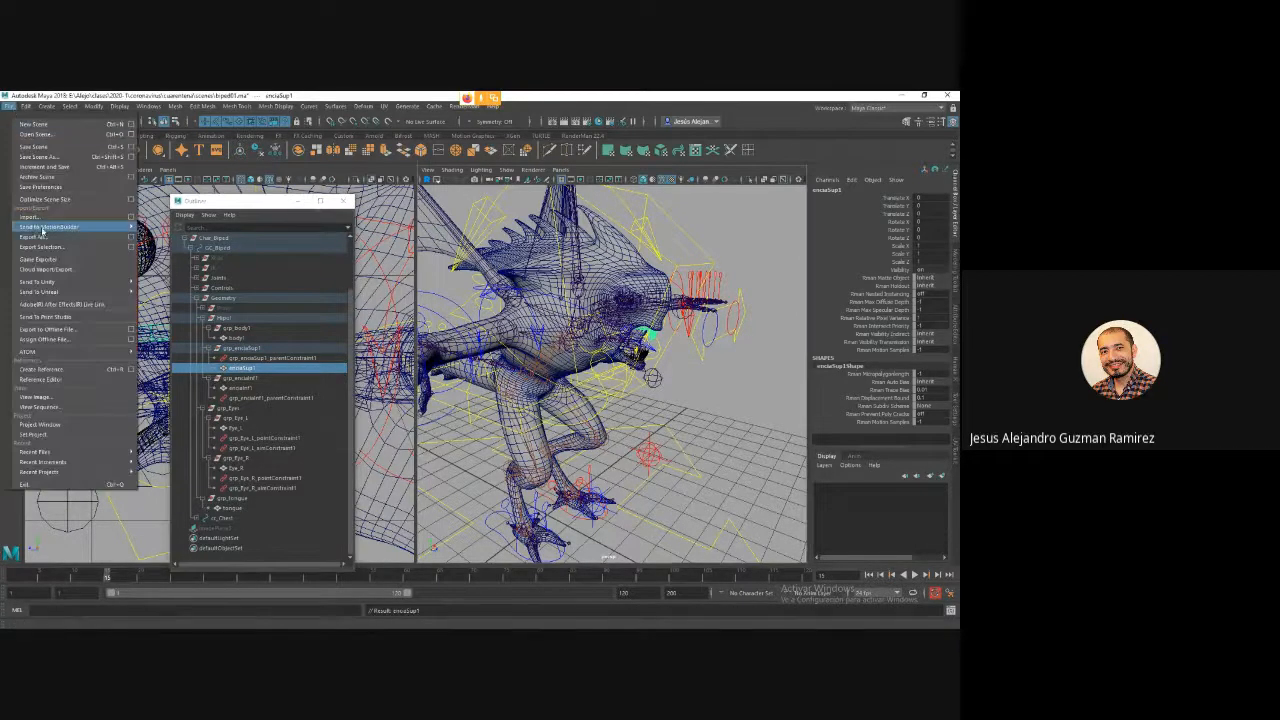
pyautogui.click(55, 220)
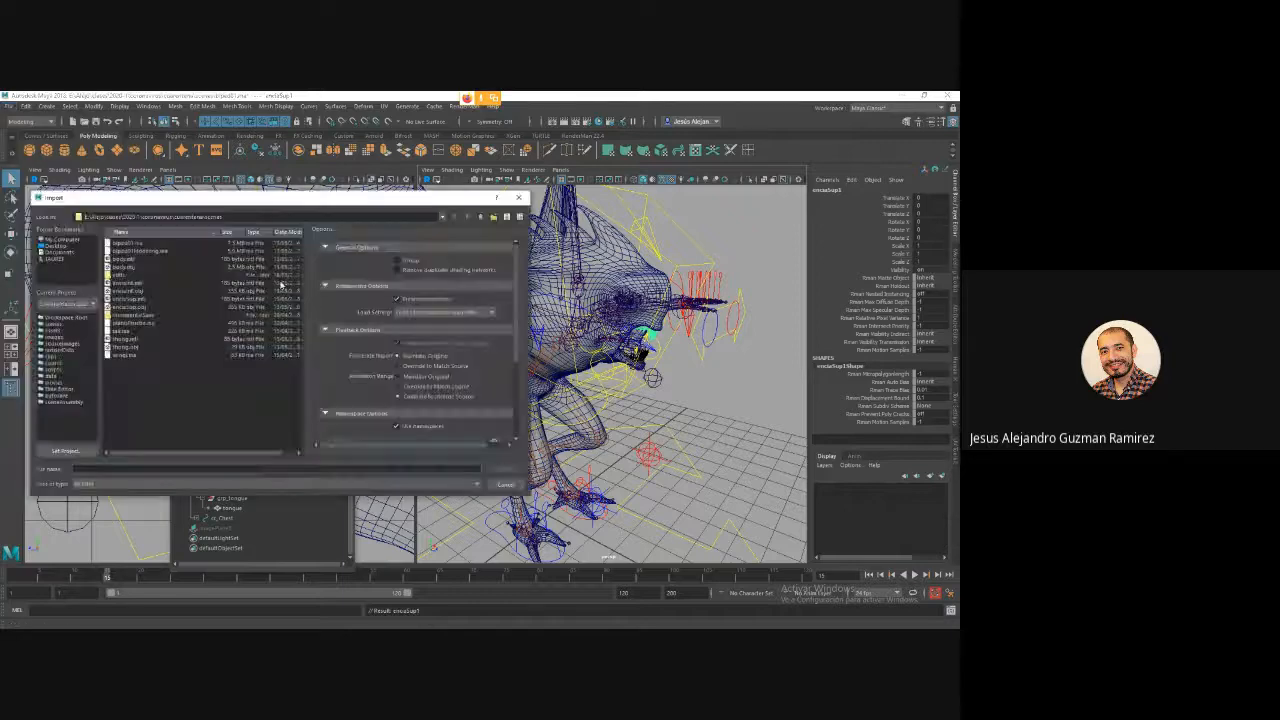
pyautogui.doubleClick(140, 292)
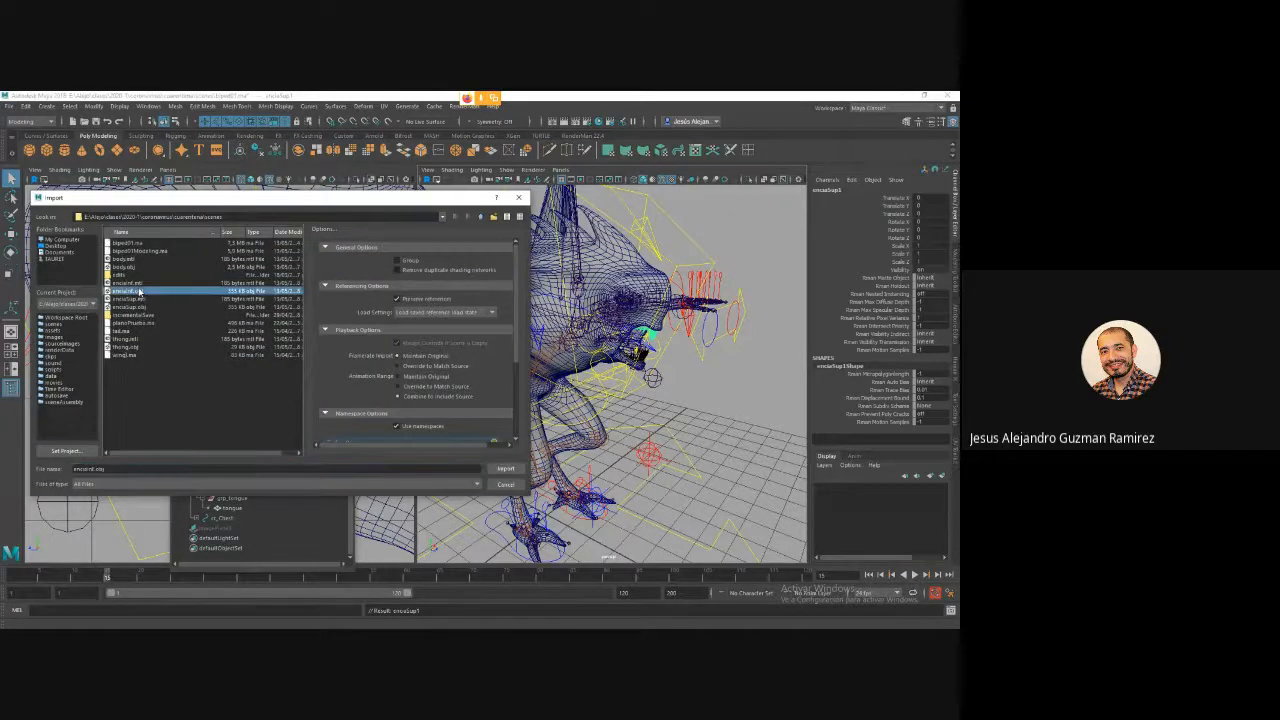
pyautogui.click(233, 538)
pyautogui.moveTo(235, 540); pyautogui.dragTo(251, 392, button='middle')
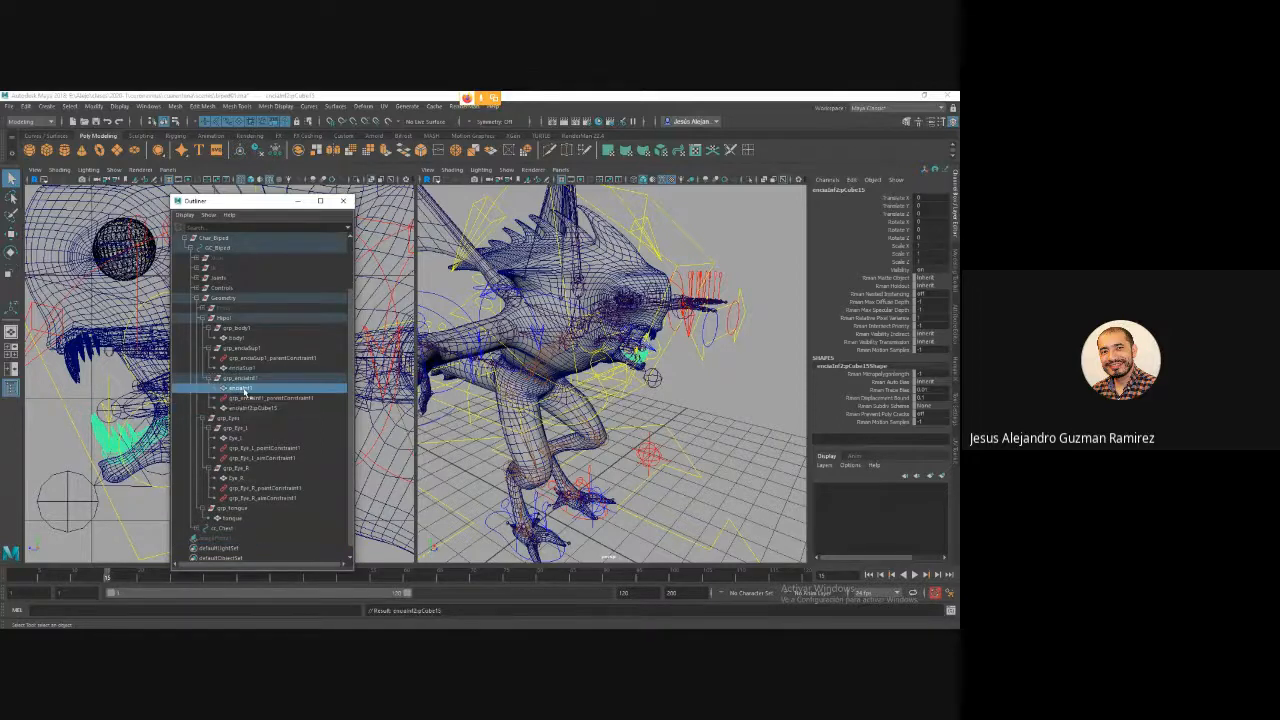
# Delete the old enciaInf1 mesh from grp_enciaInf1 and rename the imported lower gum mesh as enciaInf1.
pyautogui.doubleClick(252, 398)
pyautogui.write('enciaInf1')
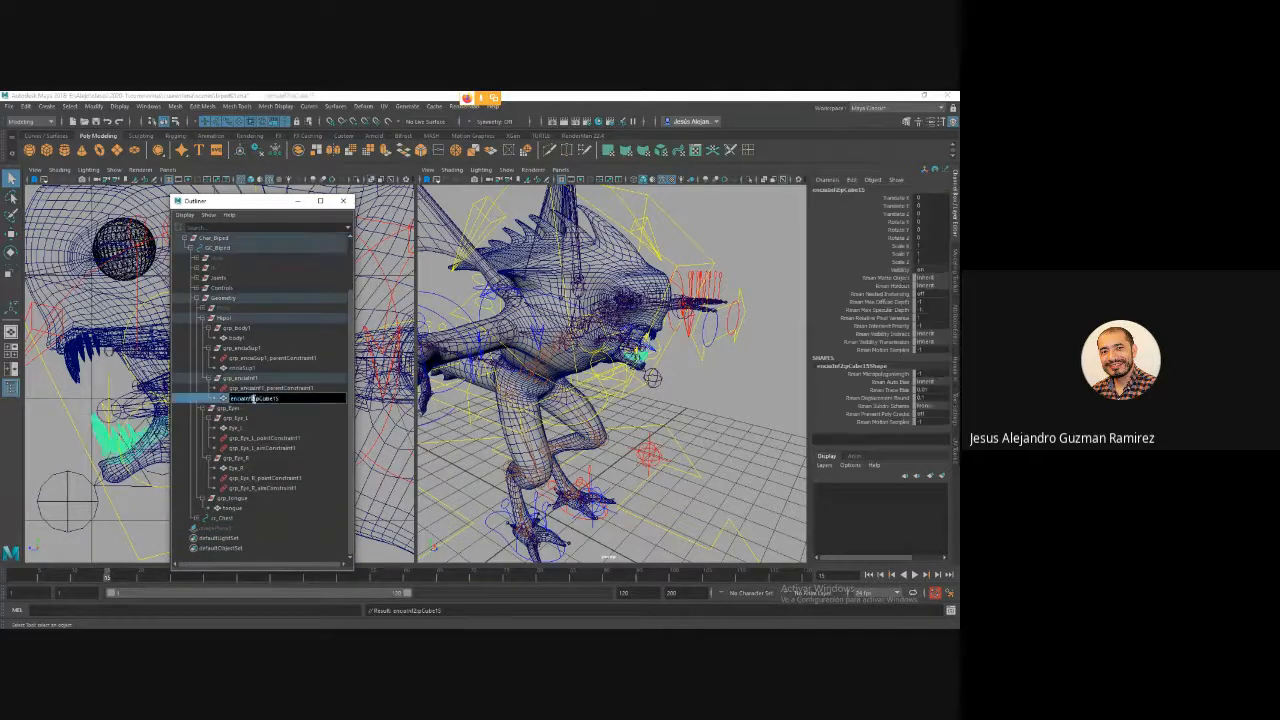
pyautogui.press('Return')
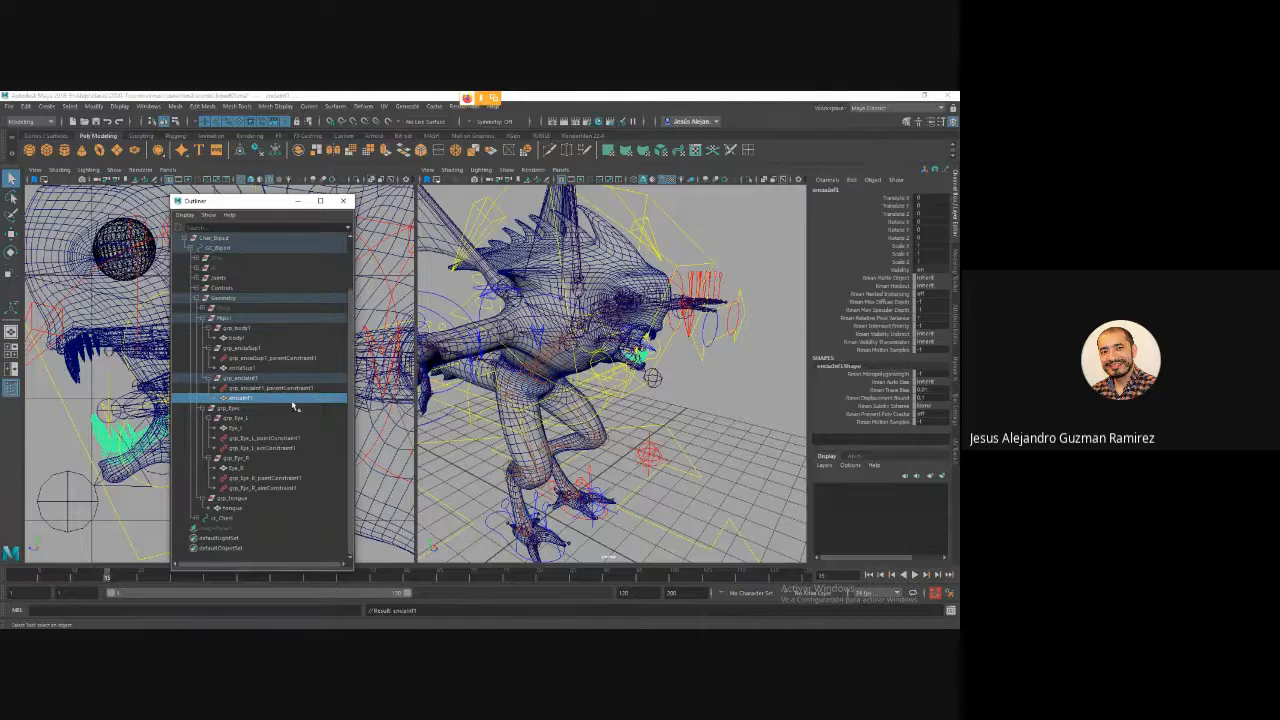
# Import thong.obj and parent the new tongue mesh under grp_tongue.
pyautogui.click(8, 106)
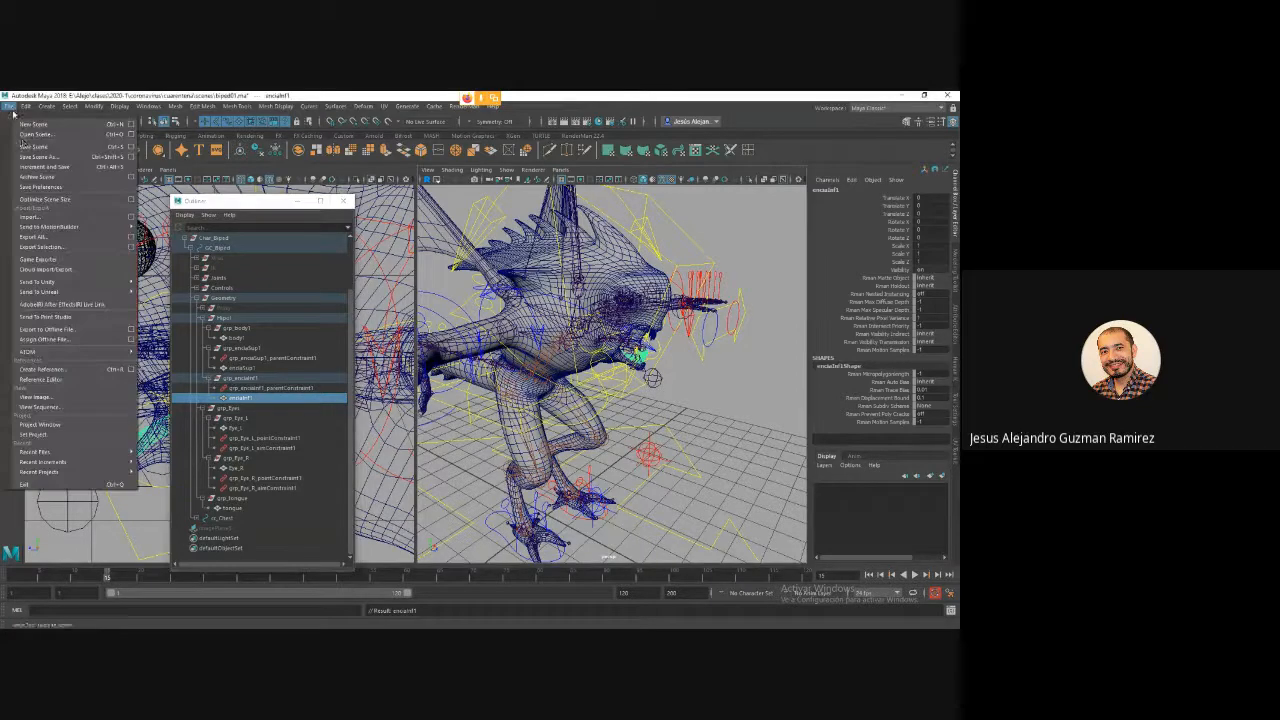
pyautogui.click(34, 217)
pyautogui.click(126, 347)
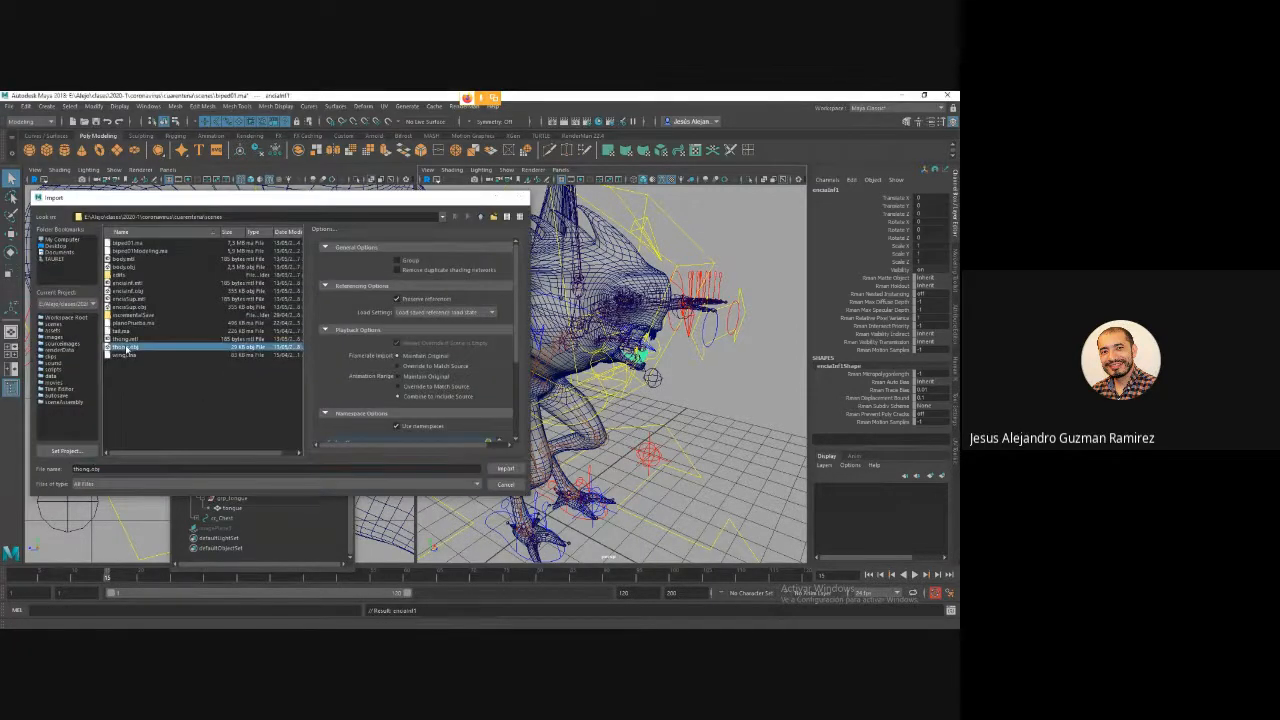
pyautogui.doubleClick(126, 347)
pyautogui.moveTo(216, 540); pyautogui.dragTo(245, 520)
# Rename the imported mesh in grp_tongue as tongue and delete the old tongue mesh from that group.
pyautogui.doubleClick(246, 519)
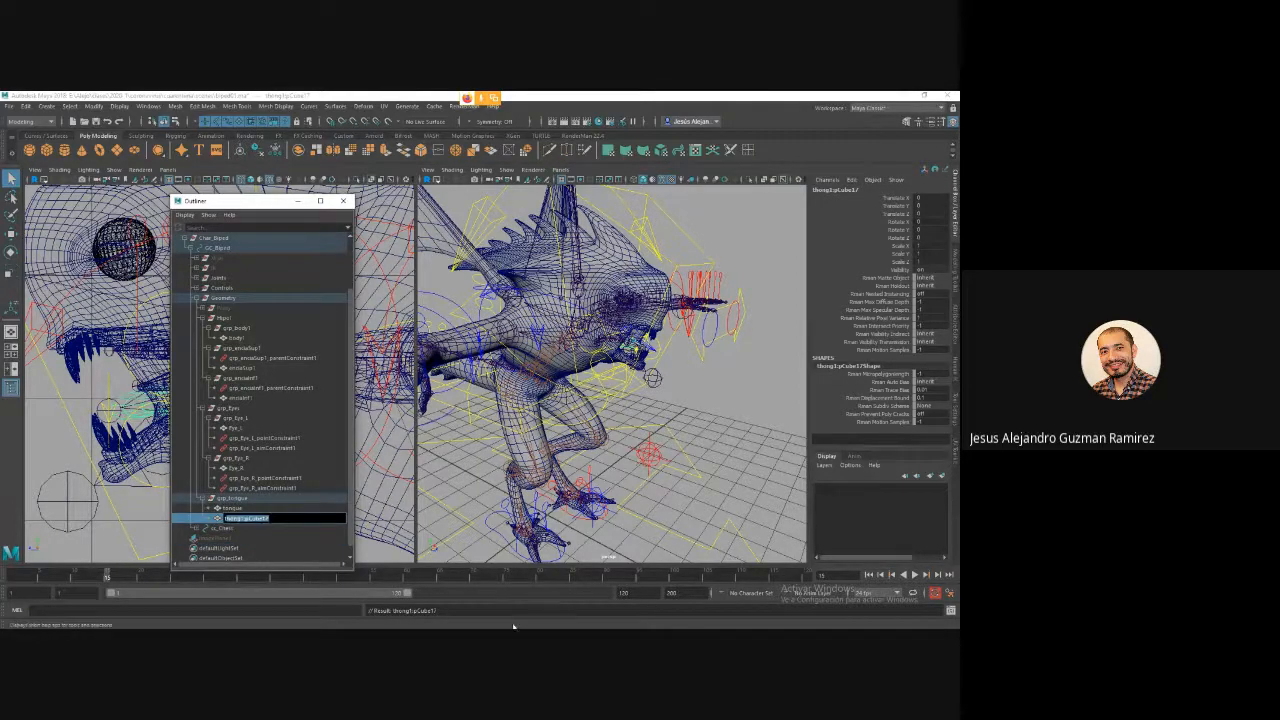
pyautogui.write('tongue')
pyautogui.press('Return')
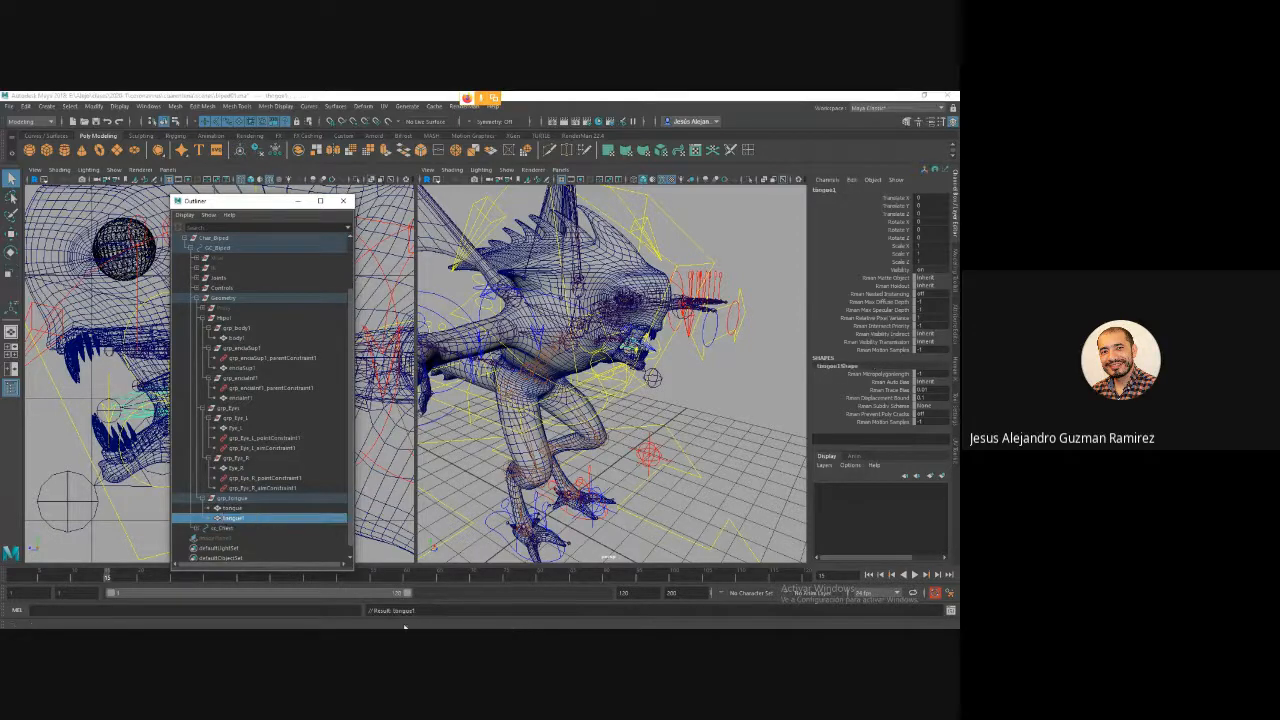
pyautogui.click(238, 508)
pyautogui.press('Delete')
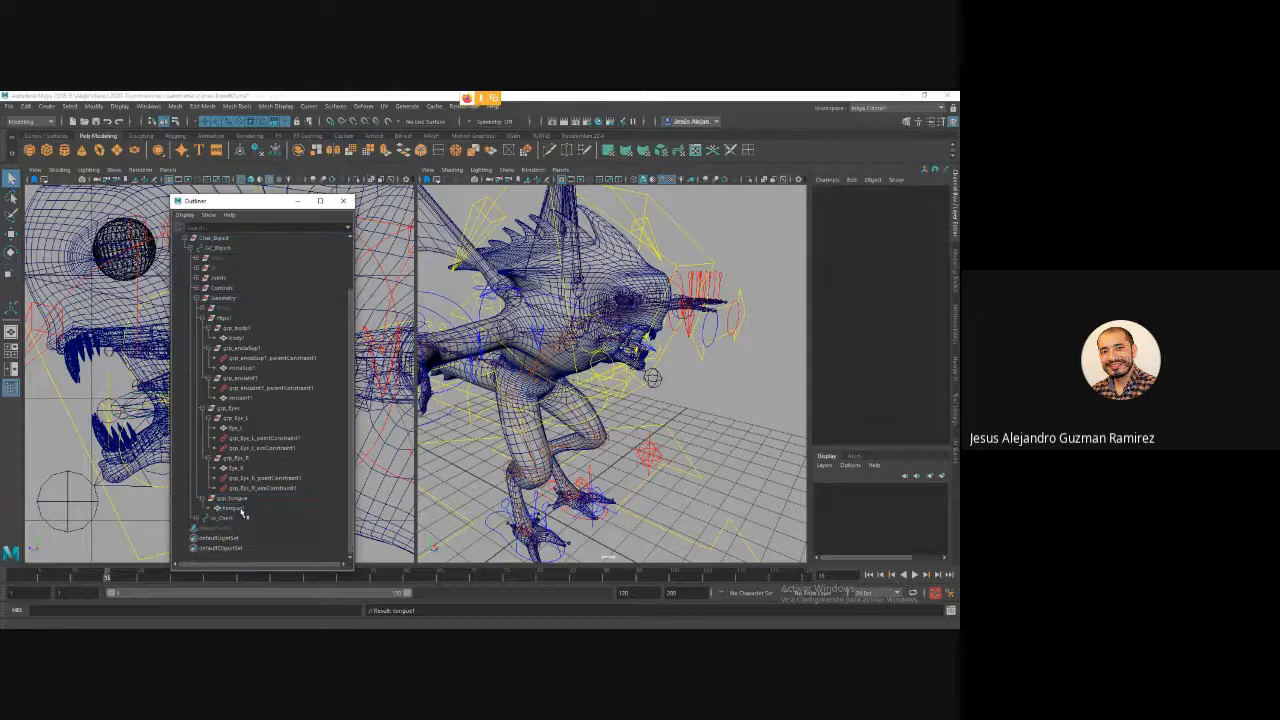
# Remove the trailing digit from the imported tongue mesh's name so it is tongue, and save the scene.
pyautogui.click(245, 508)
pyautogui.doubleClick(250, 508)
pyautogui.press('BackSpace')
pyautogui.press('Return')
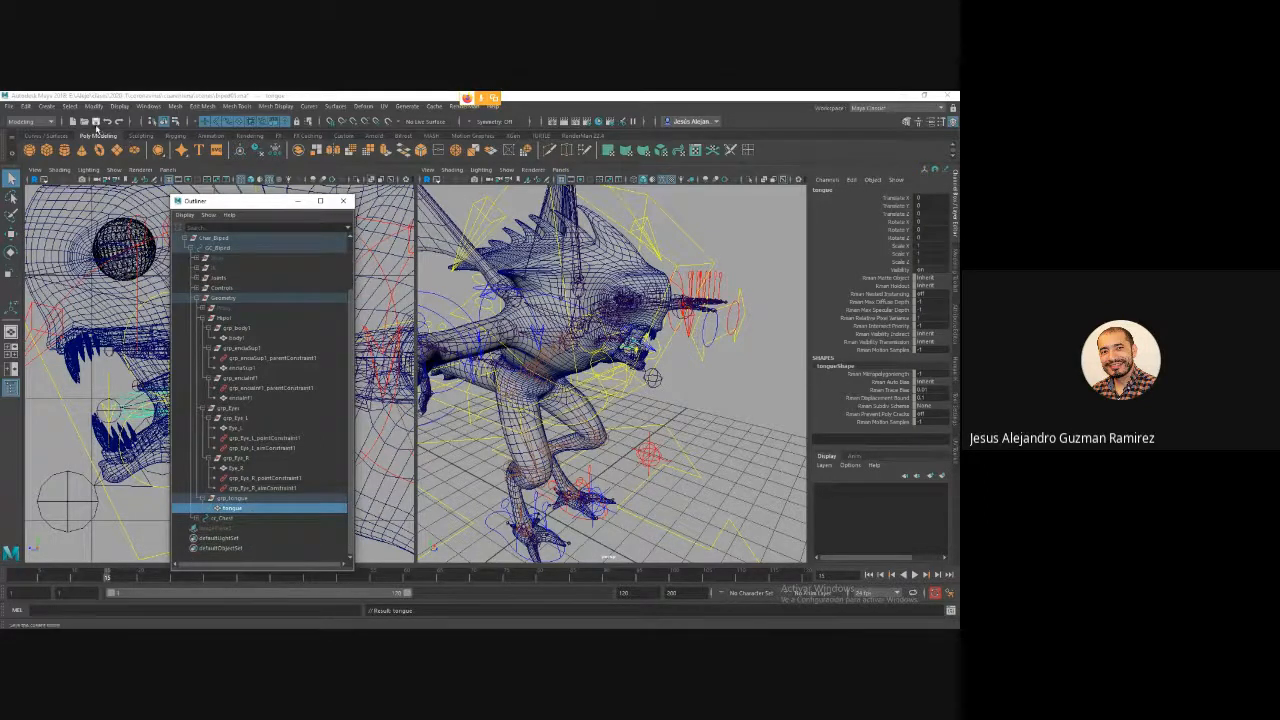
pyautogui.hotkey('ctrl', 's')
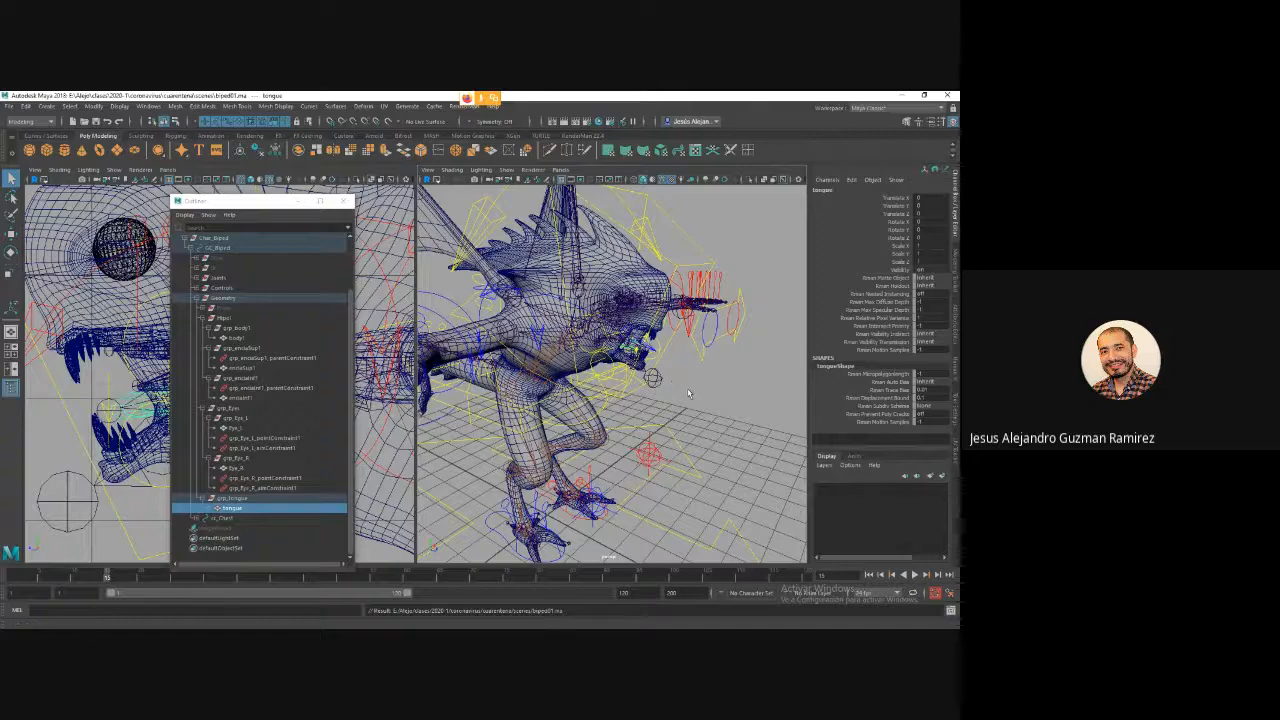
# Select the creature's body1 mesh and open the UV Editor to inspect its layout and checker pattern.
pyautogui.keyDown('alt'); pyautogui.moveTo(689, 391); pyautogui.dragTo(560, 430); pyautogui.keyUp('alt')
pyautogui.press('a')
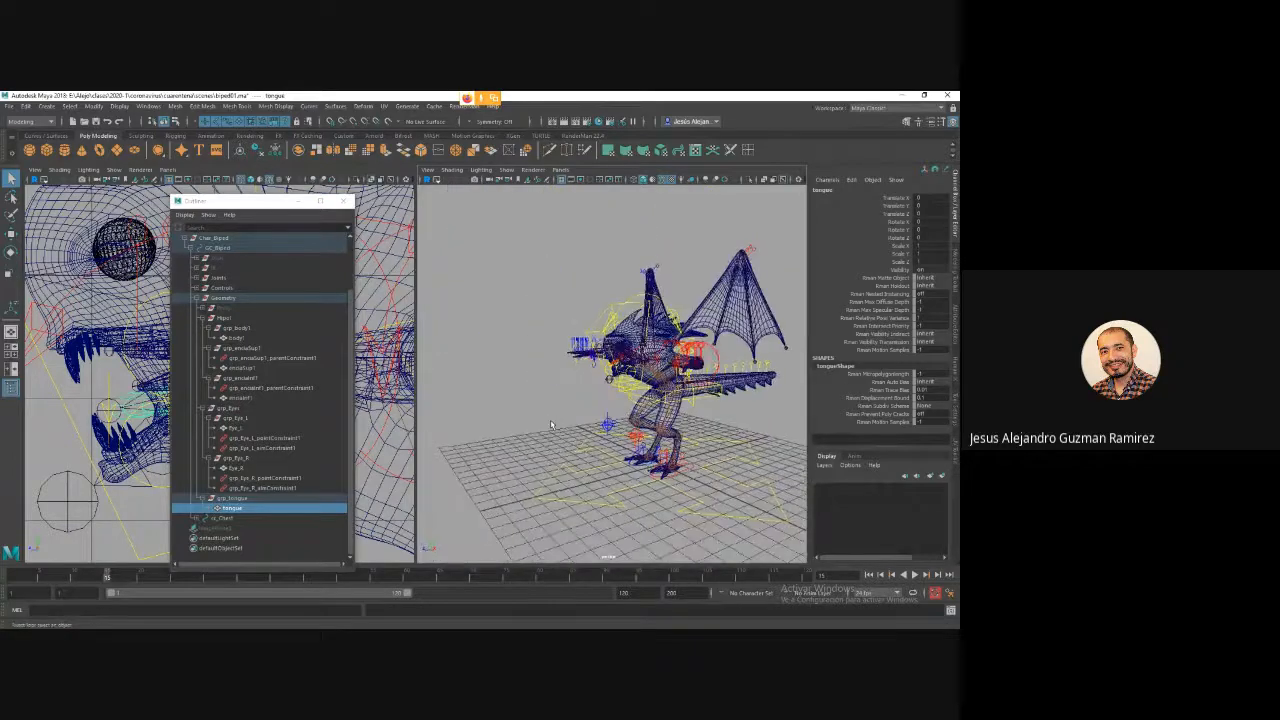
pyautogui.keyDown('alt'); pyautogui.moveTo(560, 430); pyautogui.dragTo(680, 440, button='right'); pyautogui.keyUp('alt')
pyautogui.keyDown('alt'); pyautogui.moveTo(680, 440); pyautogui.dragTo(541, 449, button='middle'); pyautogui.keyUp('alt')
pyautogui.keyDown('alt'); pyautogui.moveTo(541, 449); pyautogui.dragTo(378, 460); pyautogui.keyUp('alt')
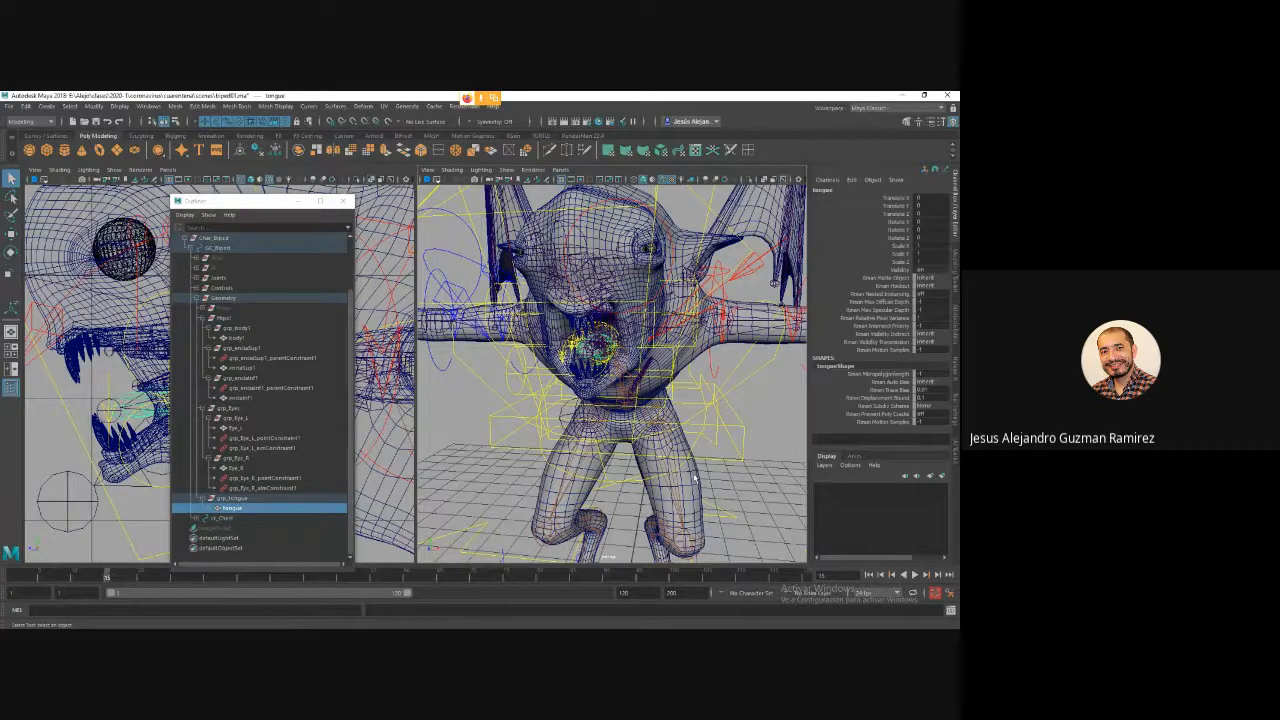
pyautogui.click(689, 478)
pyautogui.click(384, 106)
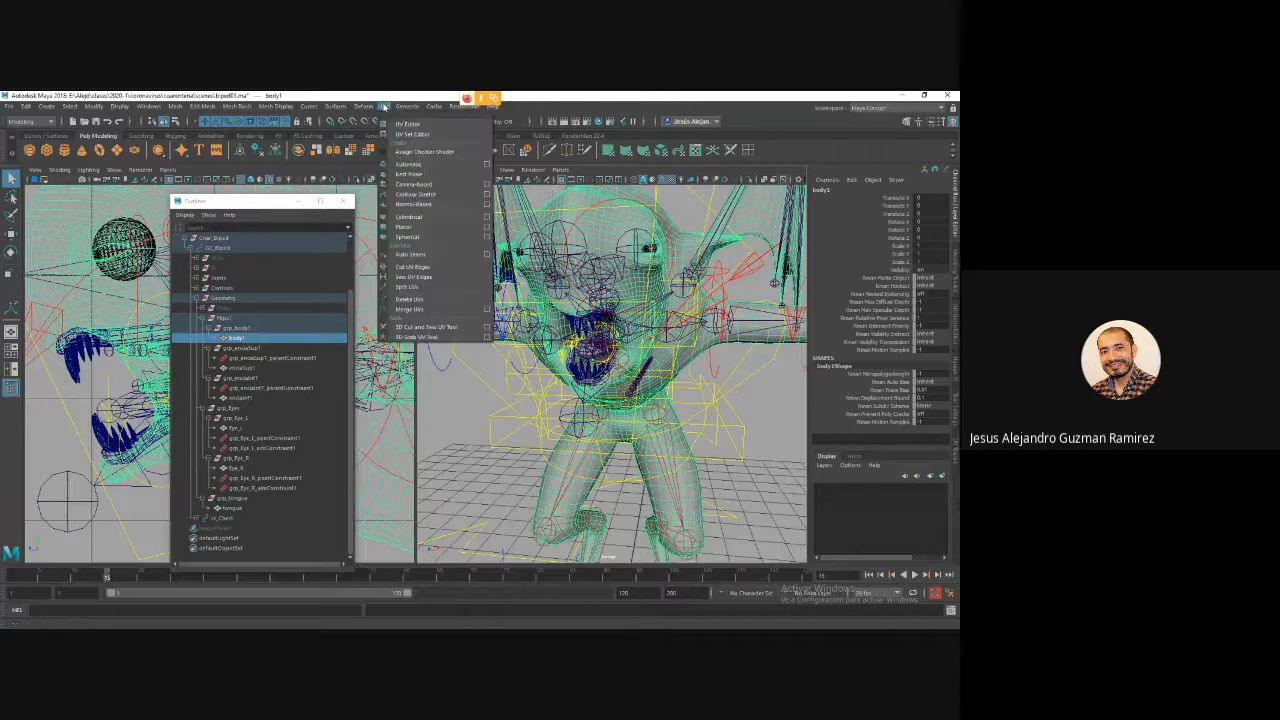
pyautogui.click(404, 124)
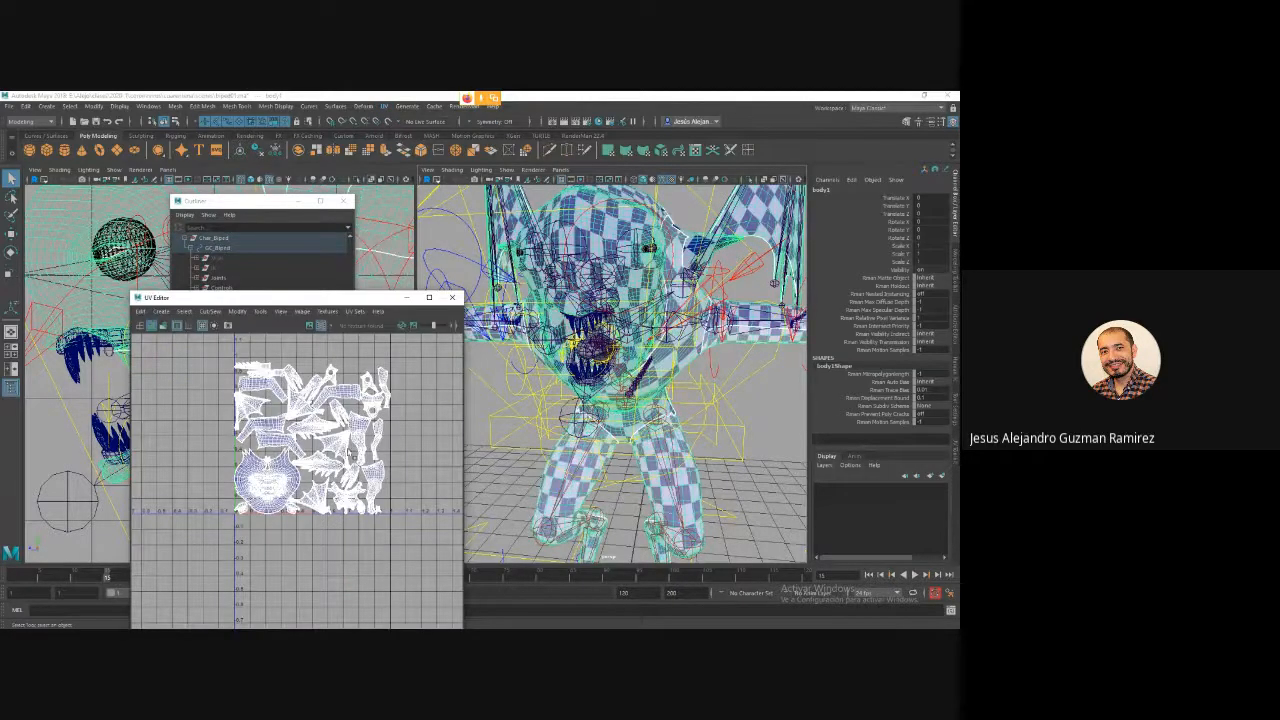
pyautogui.keyDown('alt'); pyautogui.moveTo(701, 423); pyautogui.dragTo(718, 370); pyautogui.keyUp('alt')
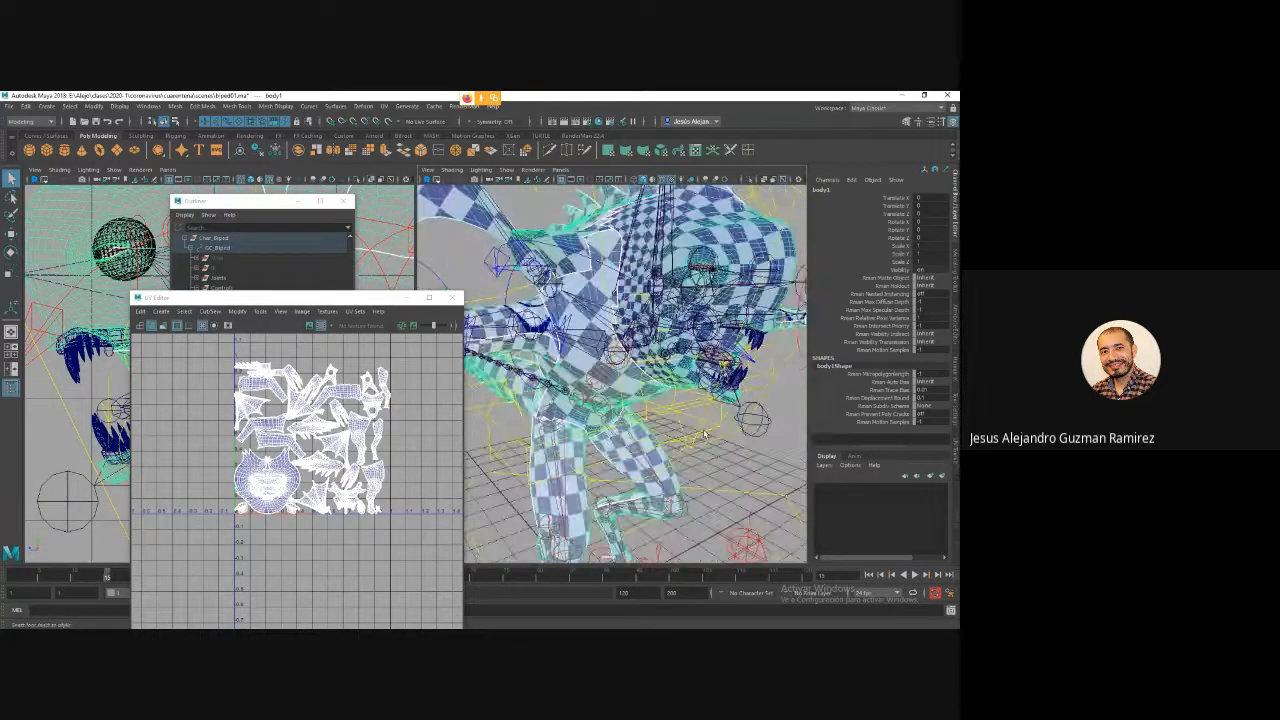
# Examine the UV layouts and checker patterns of the lower gum and the tongue inside the creature's mouth.
pyautogui.click(722, 362)
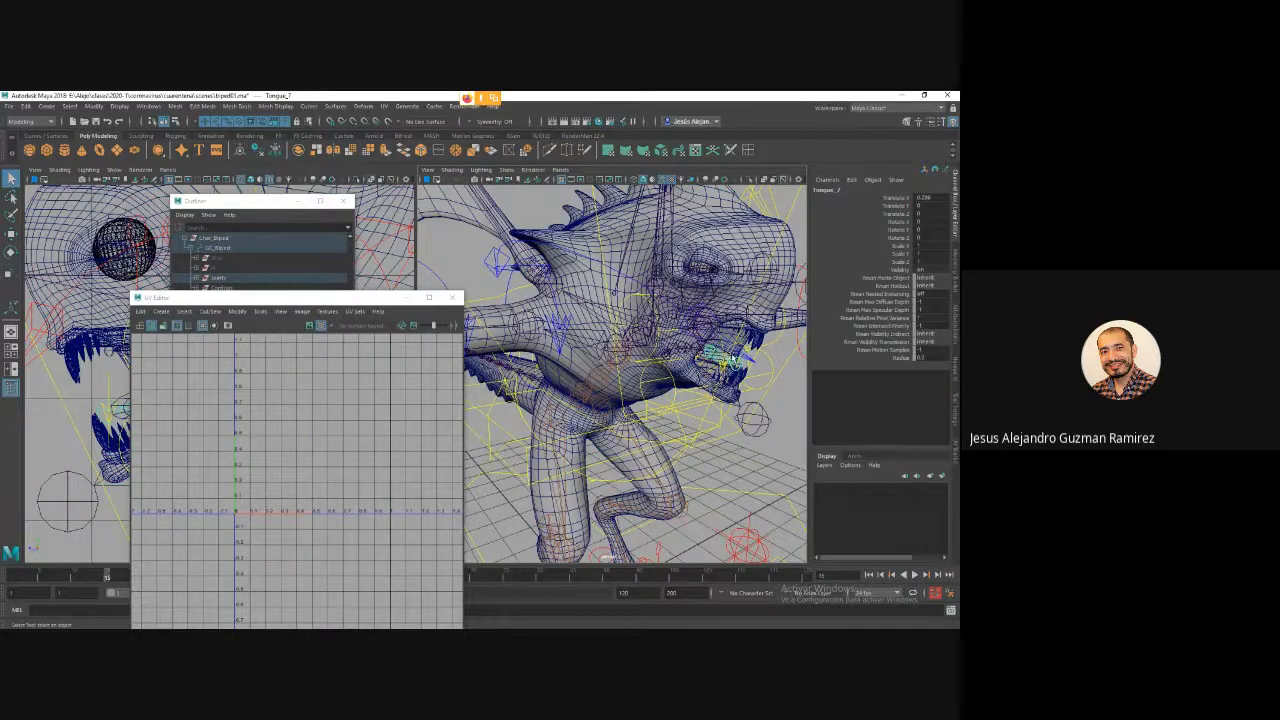
pyautogui.press('f')
pyautogui.scroll(5, 466, 360)
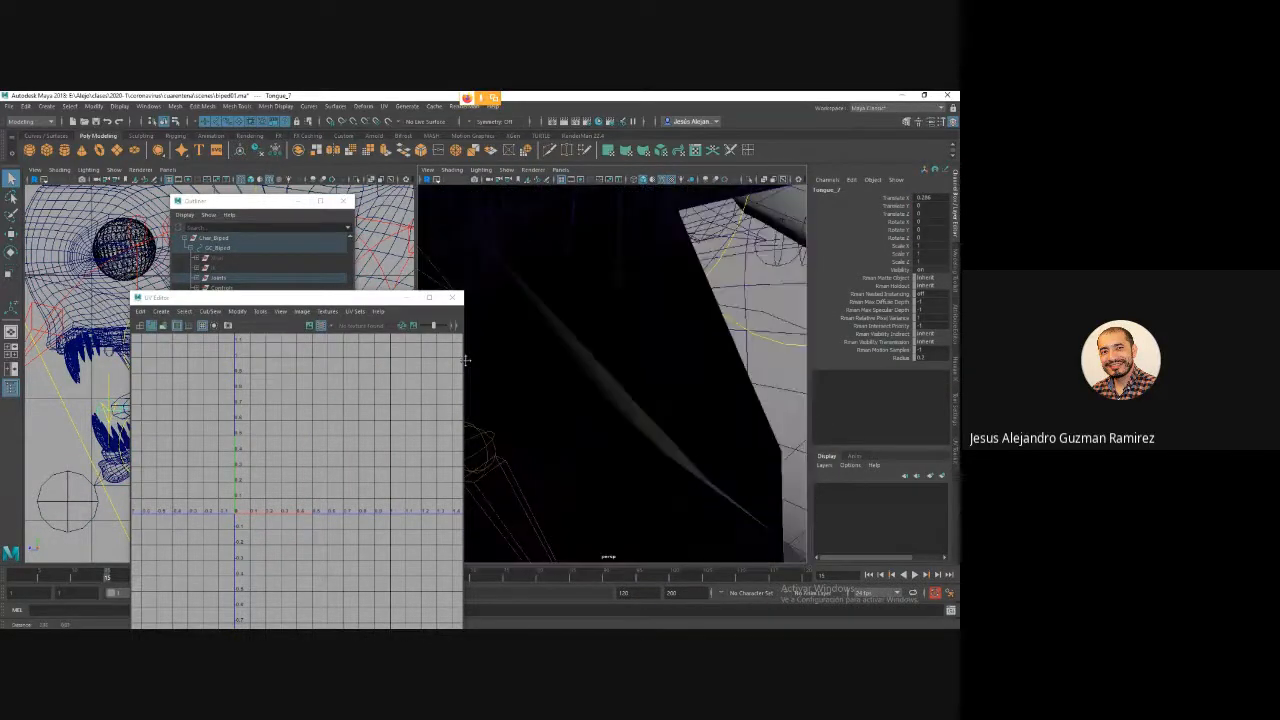
pyautogui.scroll(-4, 466, 360)
pyautogui.click(659, 395)
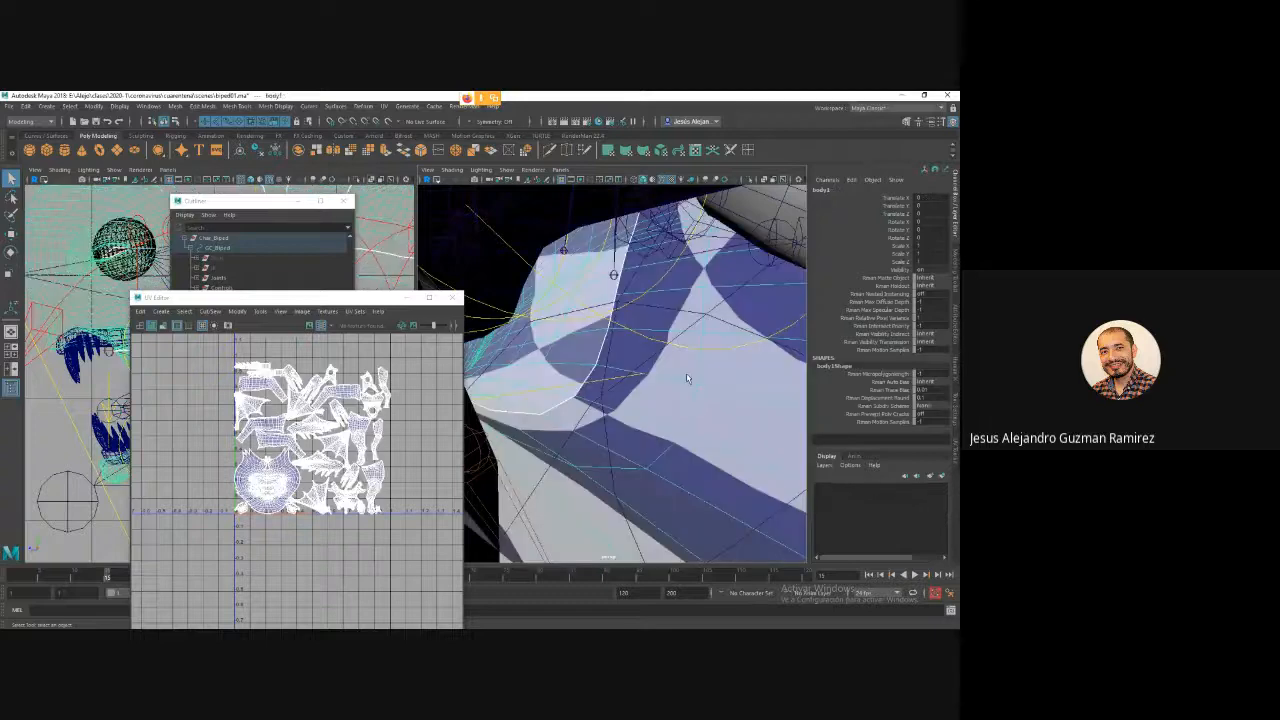
pyautogui.scroll(-5, 686, 378)
pyautogui.scroll(5, 674, 320)
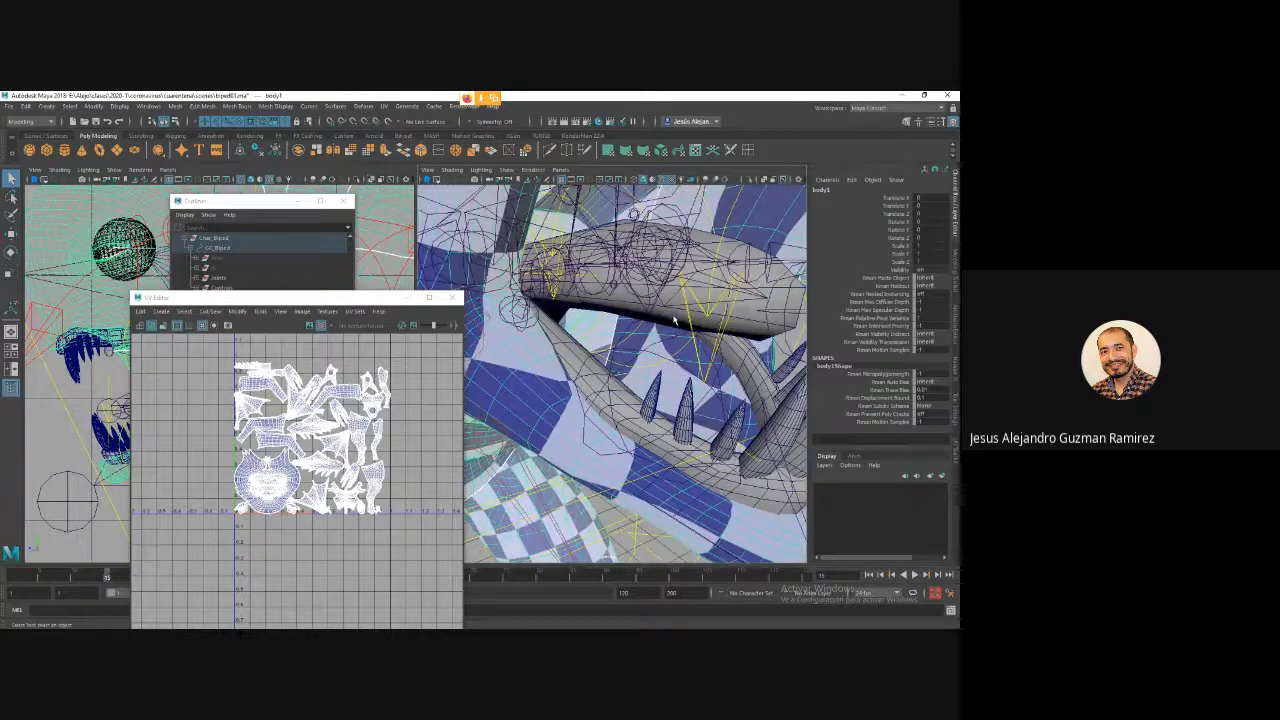
pyautogui.click(674, 320)
pyautogui.click(746, 368)
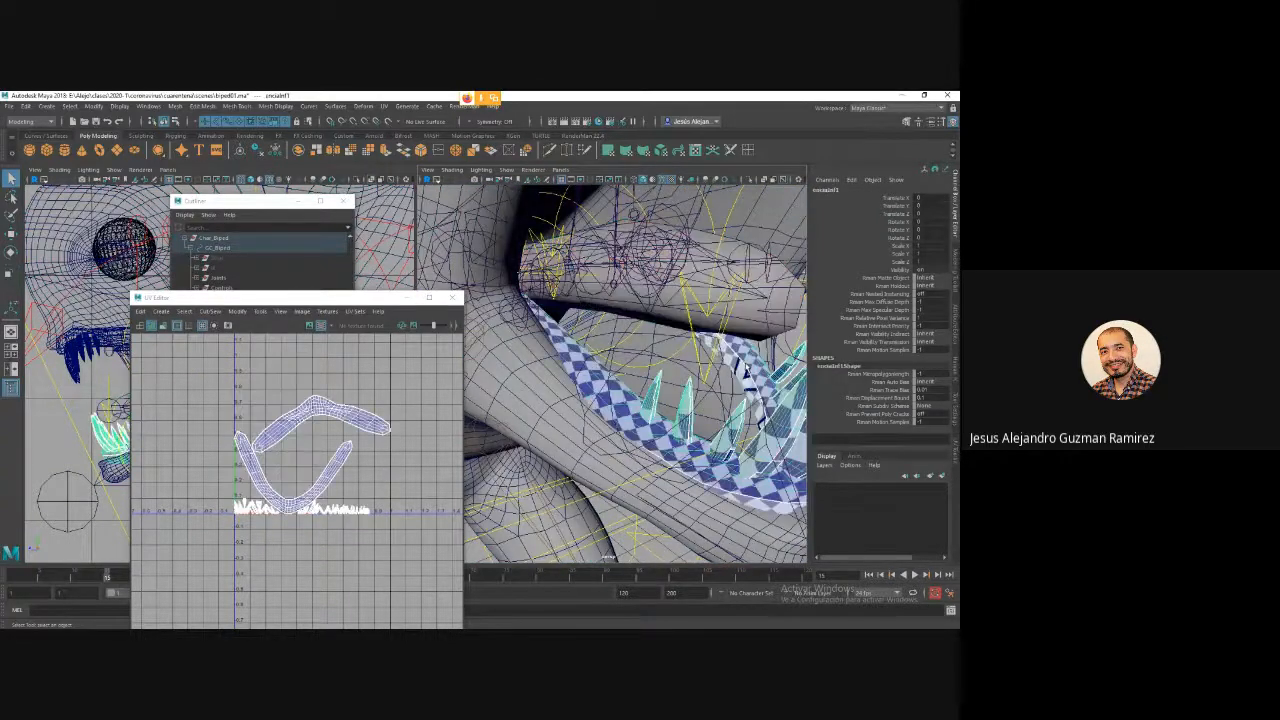
pyautogui.click(708, 336)
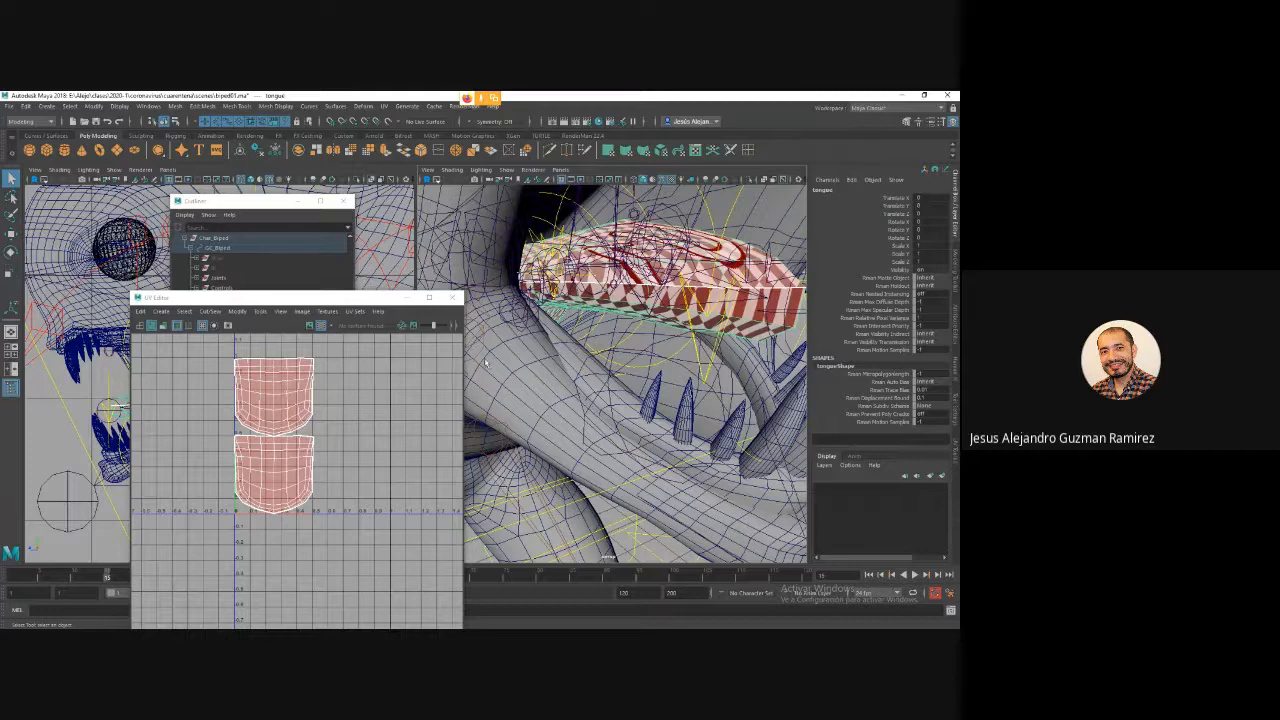
pyautogui.press('[')
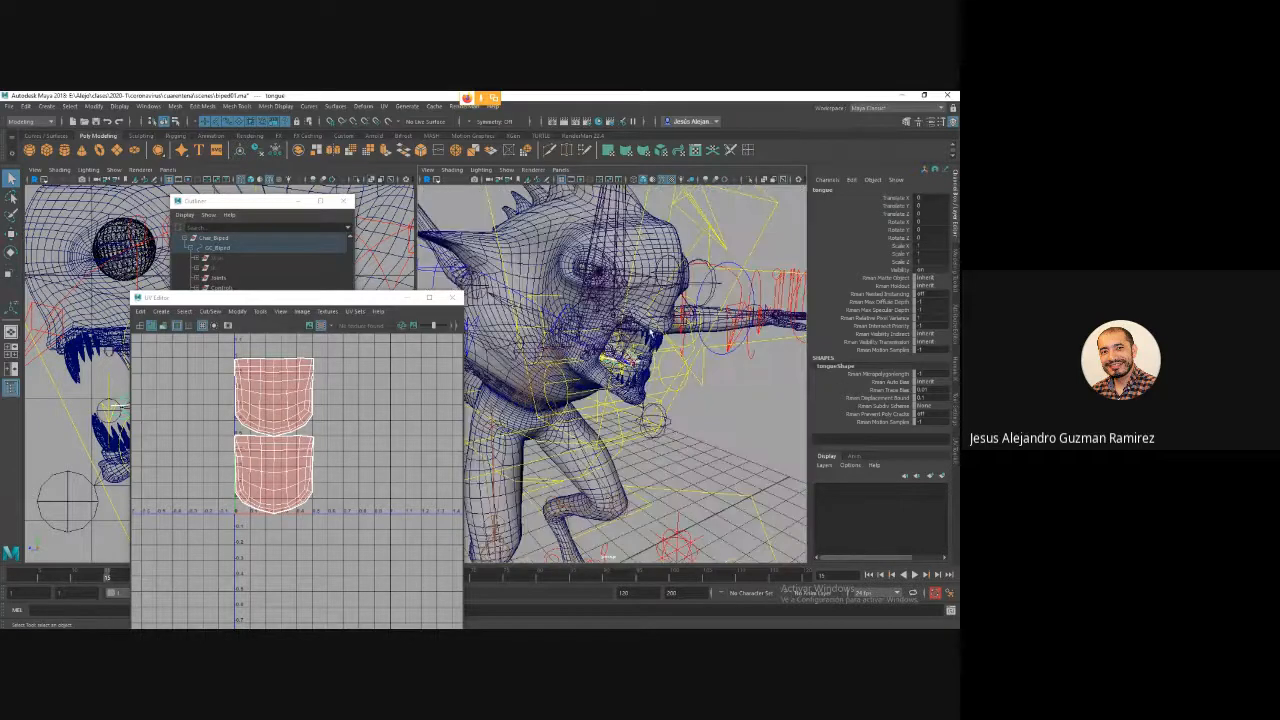
# Inspect the upper gum's UV layout, then close the UV Editor and save the scene.
pyautogui.click(655, 341)
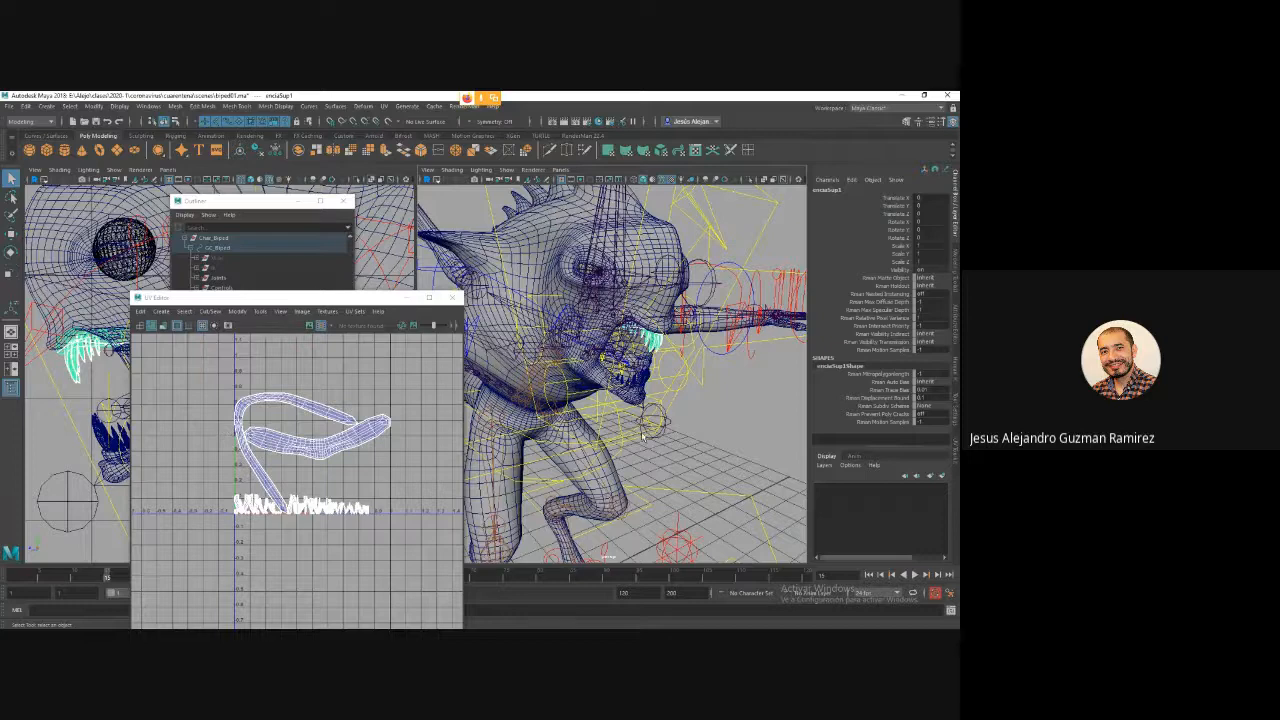
pyautogui.press('f')
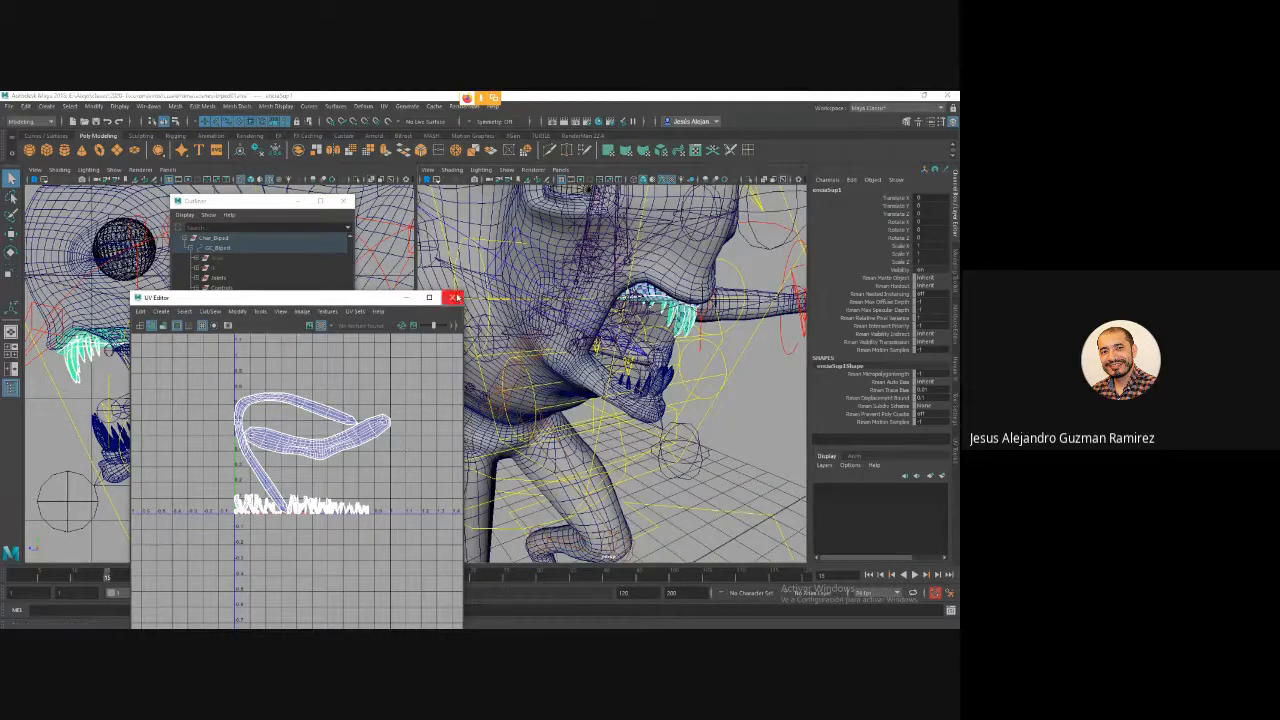
pyautogui.click(452, 297)
pyautogui.click(689, 392)
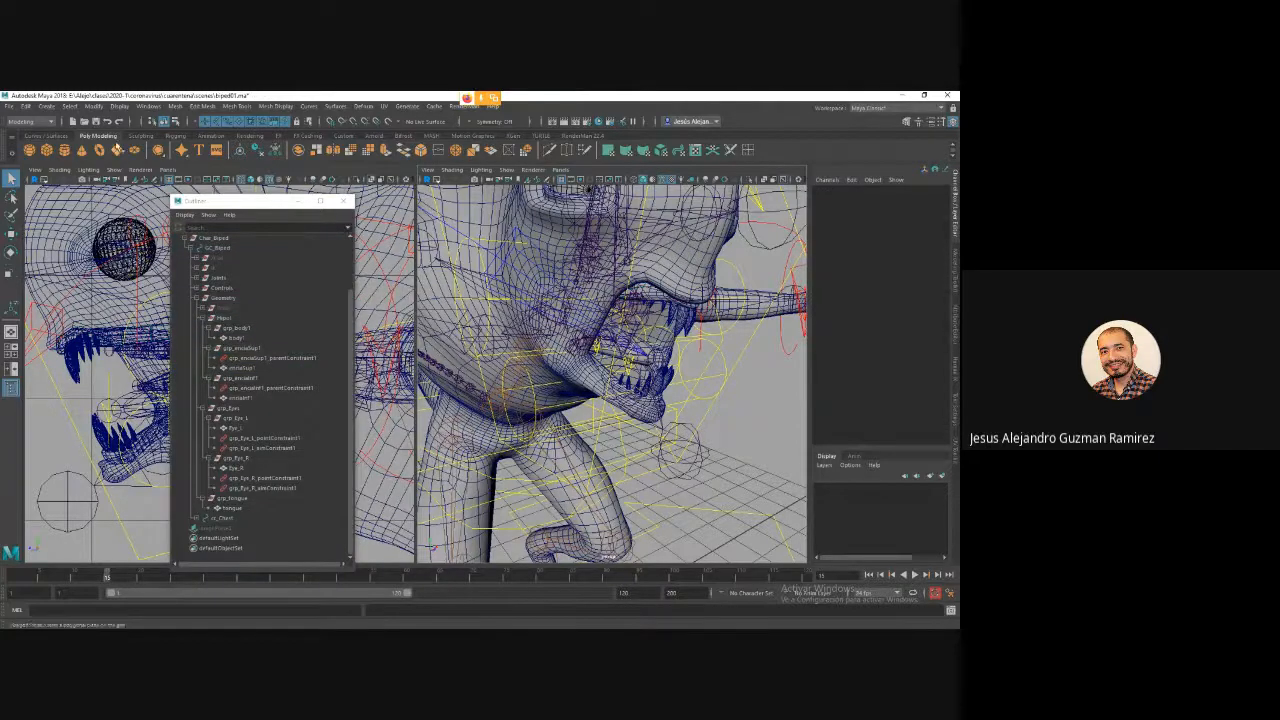
pyautogui.click(96, 121)
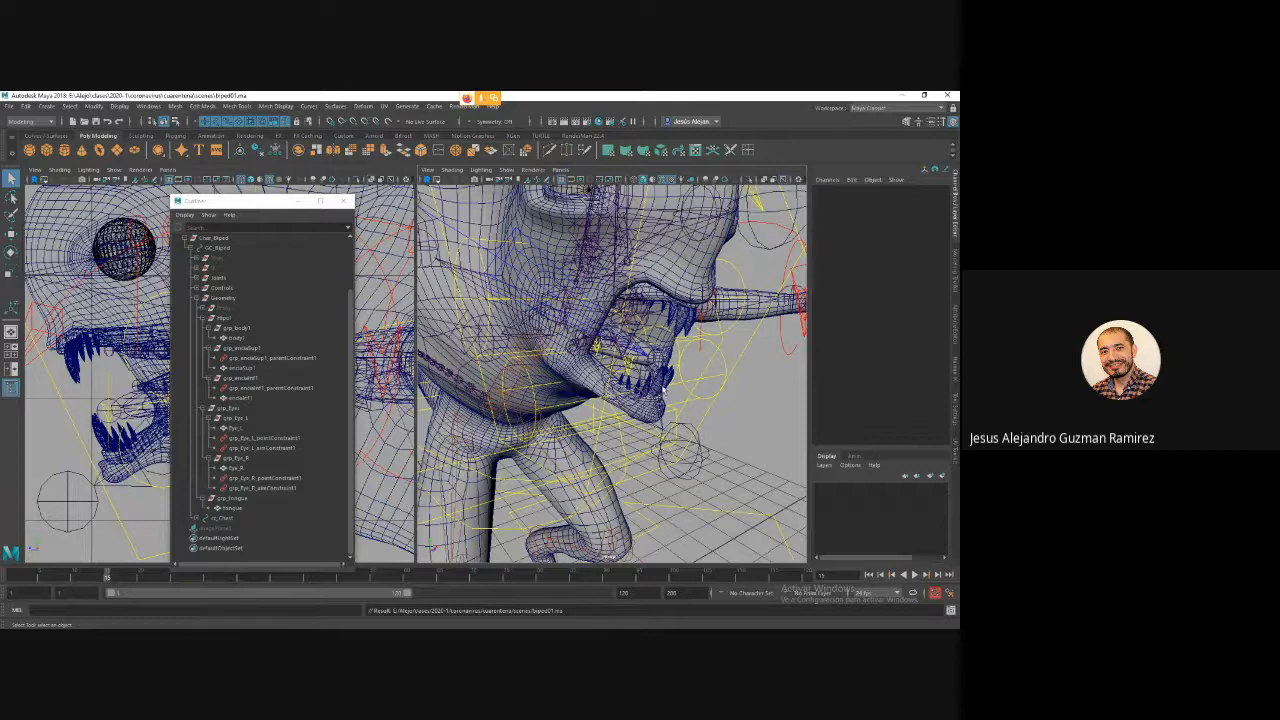
# Test-rotate the lower jaw control cc_Jaw_Inf, checking the lower gum's movement in both views.
pyautogui.click(698, 400)
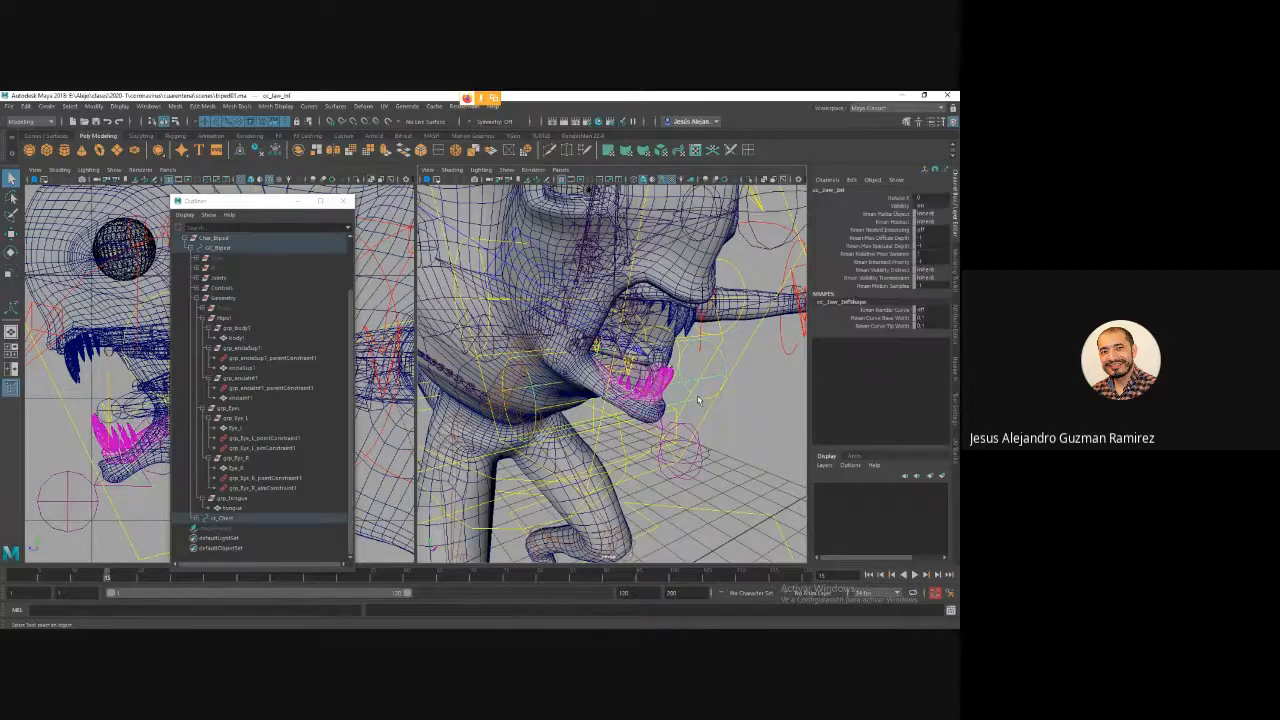
pyautogui.press('e')
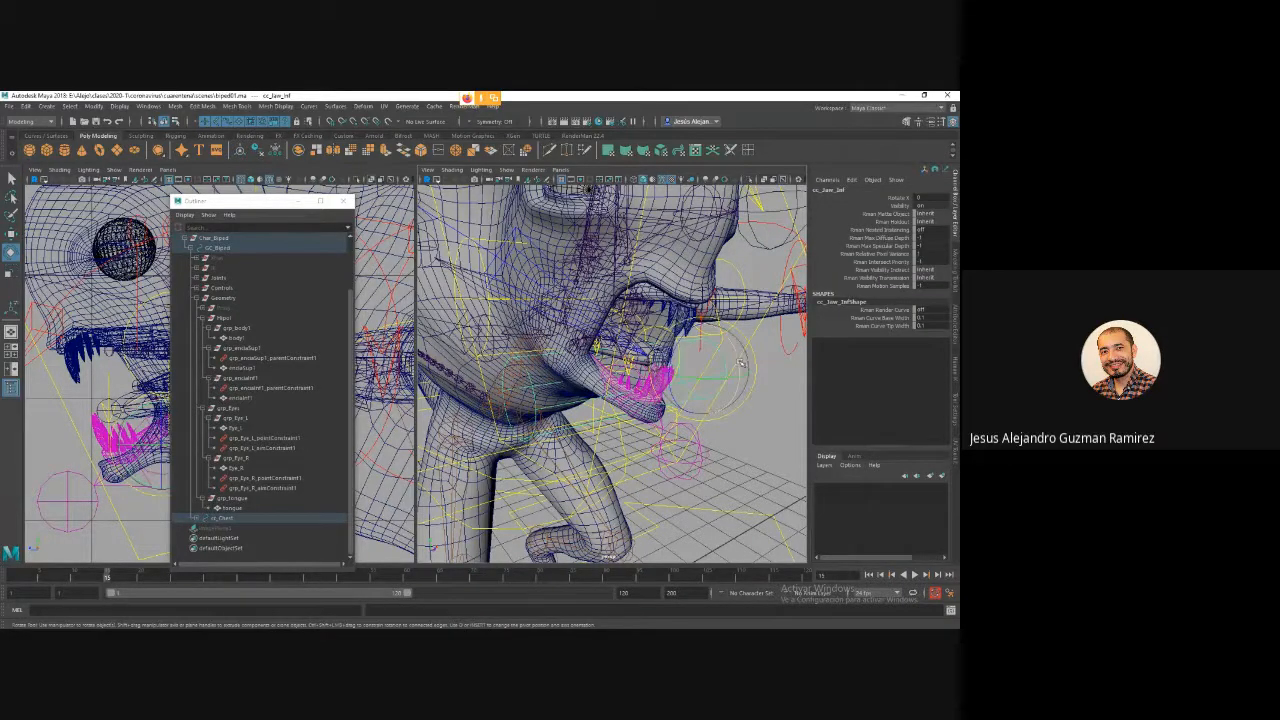
pyautogui.moveTo(740, 364); pyautogui.dragTo(728, 338)
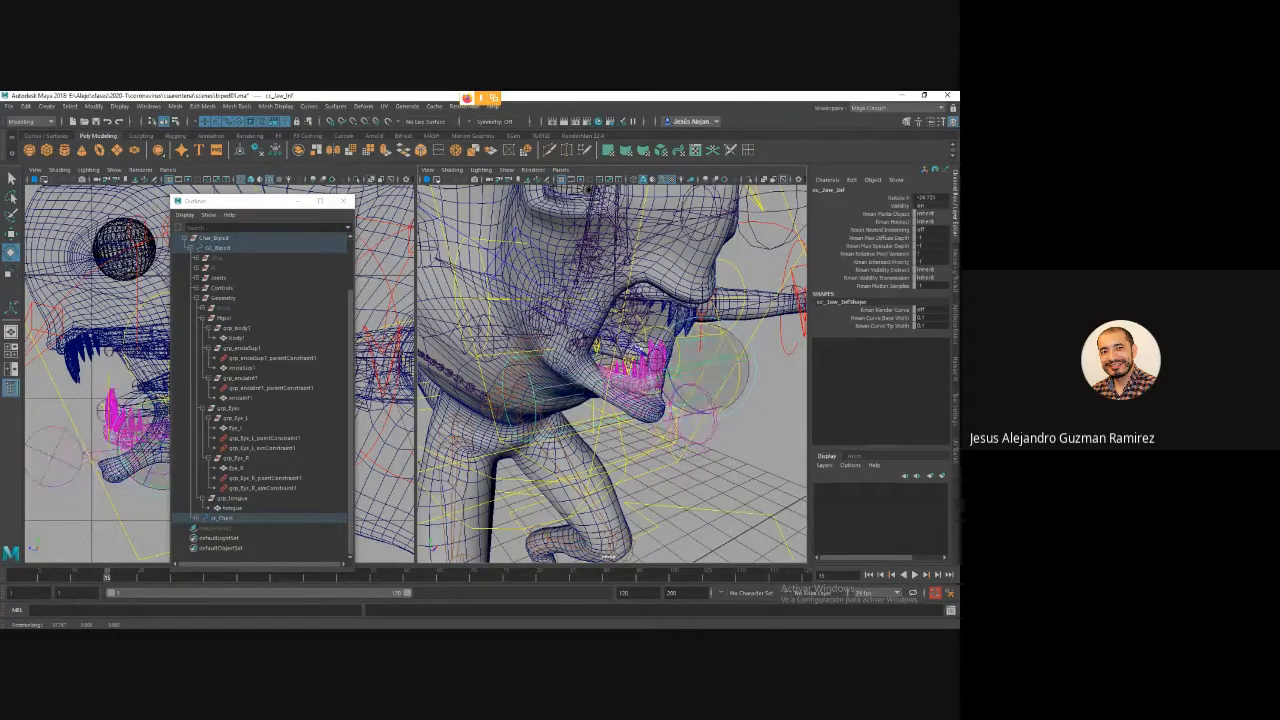
pyautogui.moveTo(260, 201); pyautogui.dragTo(381, 392)
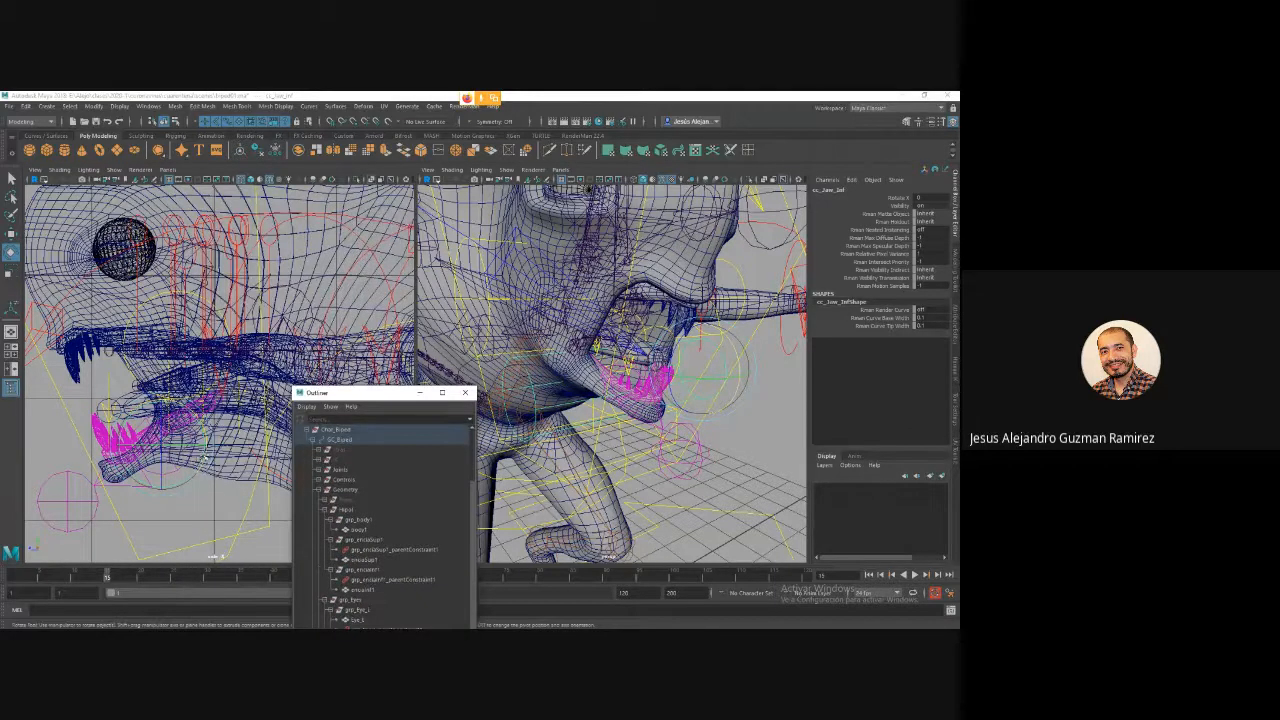
pyautogui.moveTo(203, 457); pyautogui.dragTo(221, 428)
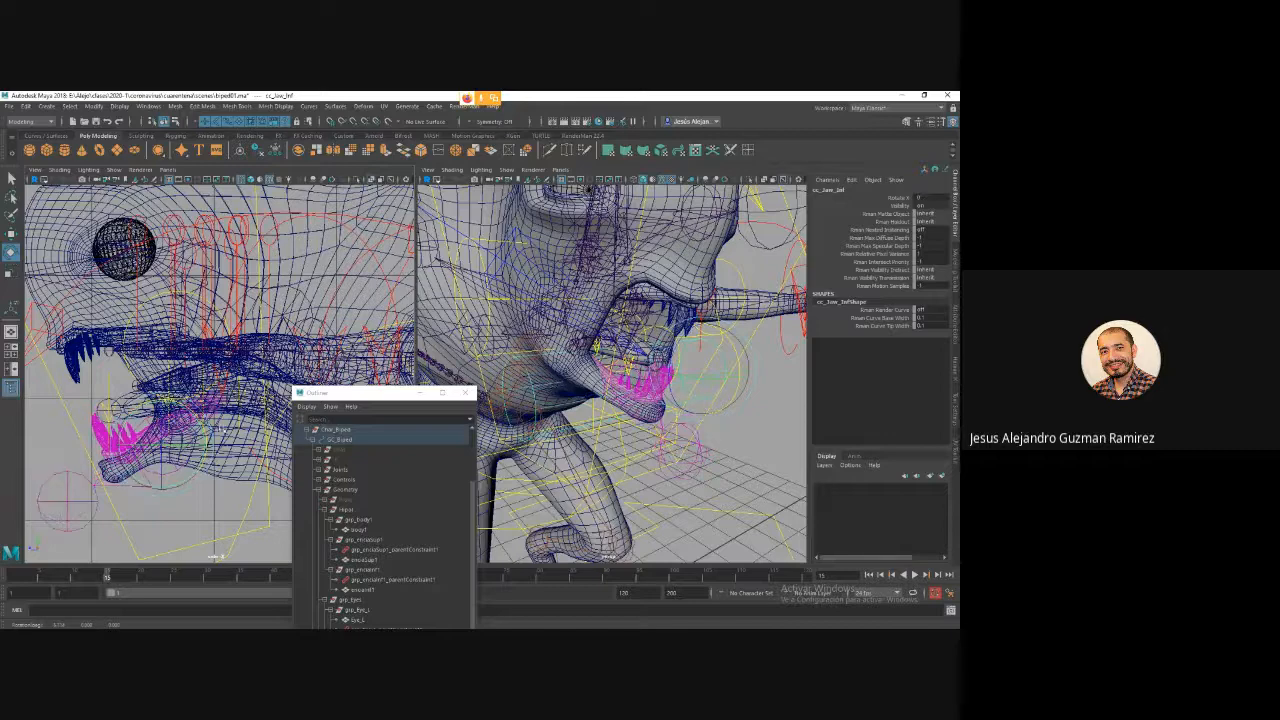
# Test-rotate the upper jaw control cc_Jaw_Sup and the head control cc_Head to check the deformation.
pyautogui.click(163, 296)
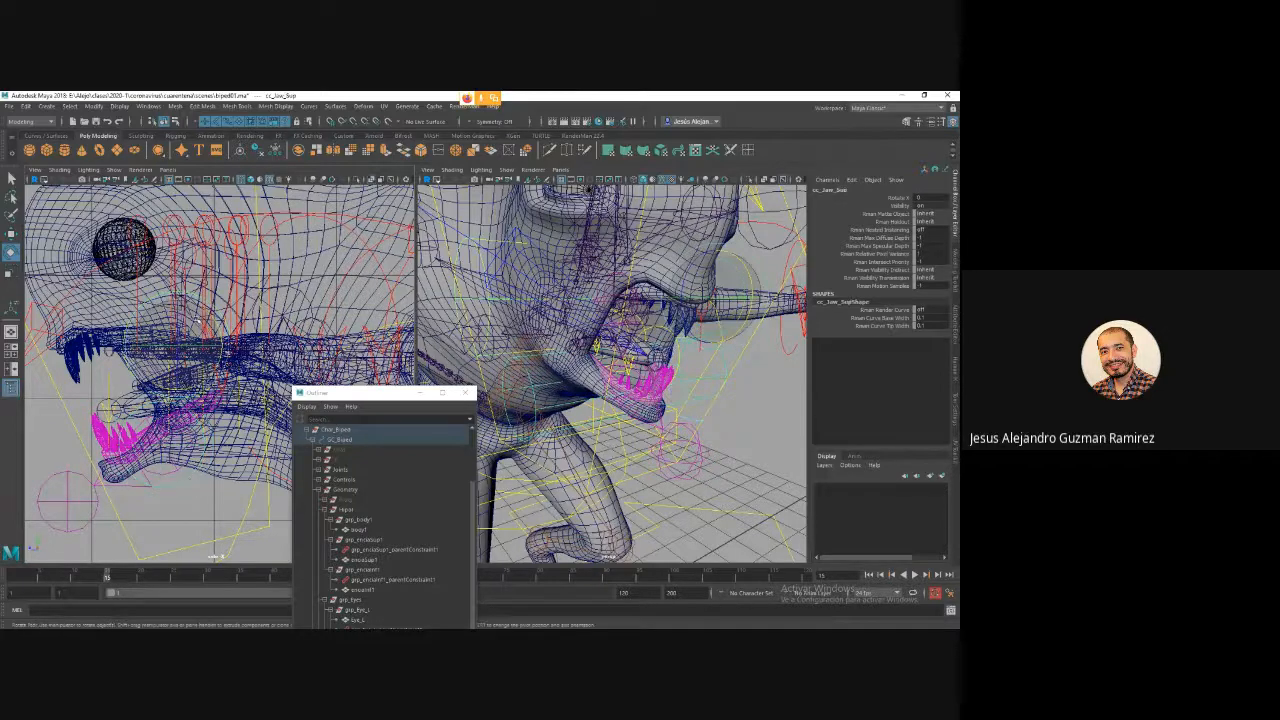
pyautogui.moveTo(208, 316)
pyautogui.mouseDown()
pyautogui.moveTo(195, 410)
pyautogui.moveTo(205, 320)
pyautogui.mouseUp()
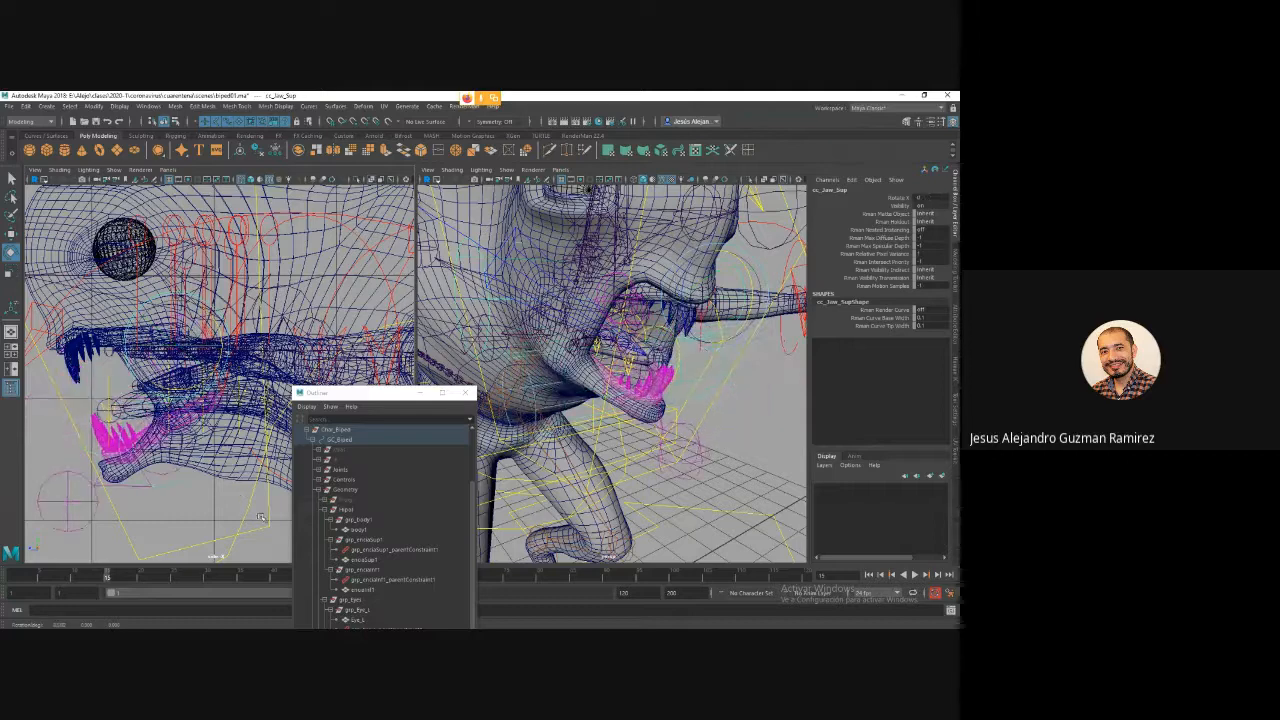
pyautogui.click(203, 316)
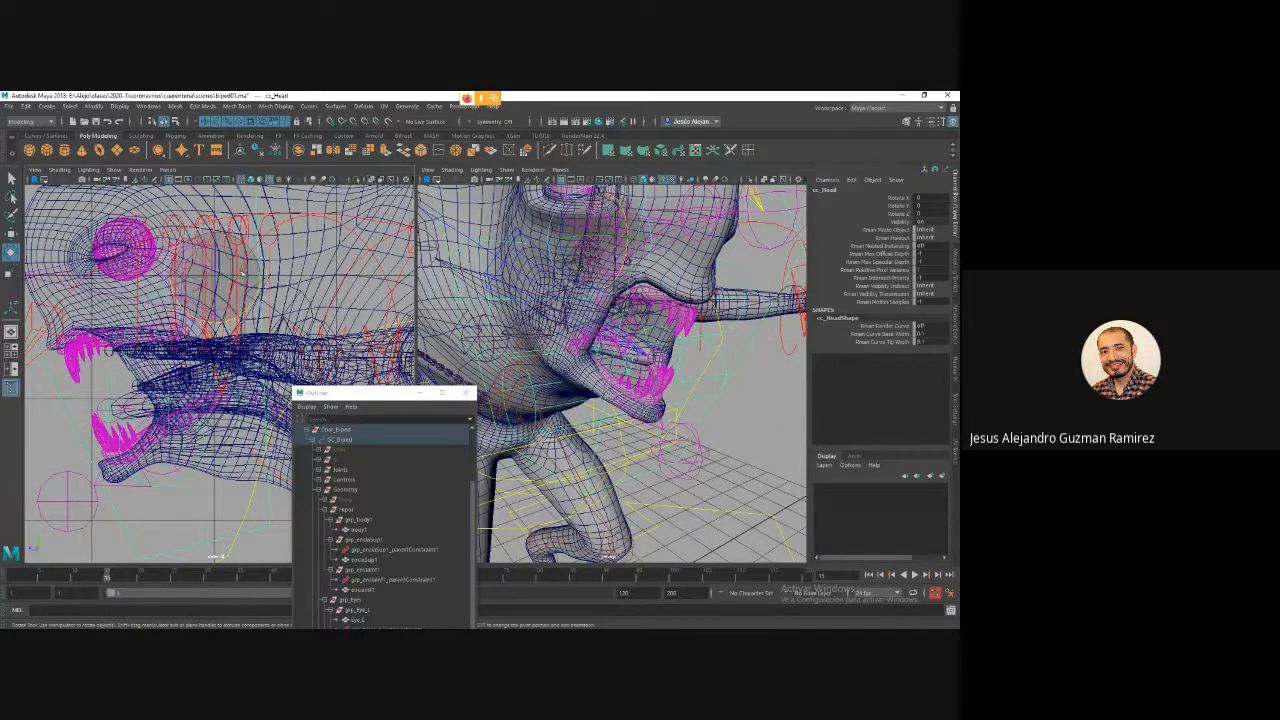
pyautogui.moveTo(258, 290)
pyautogui.mouseDown()
pyautogui.moveTo(261, 272)
pyautogui.moveTo(258, 287)
pyautogui.mouseUp()
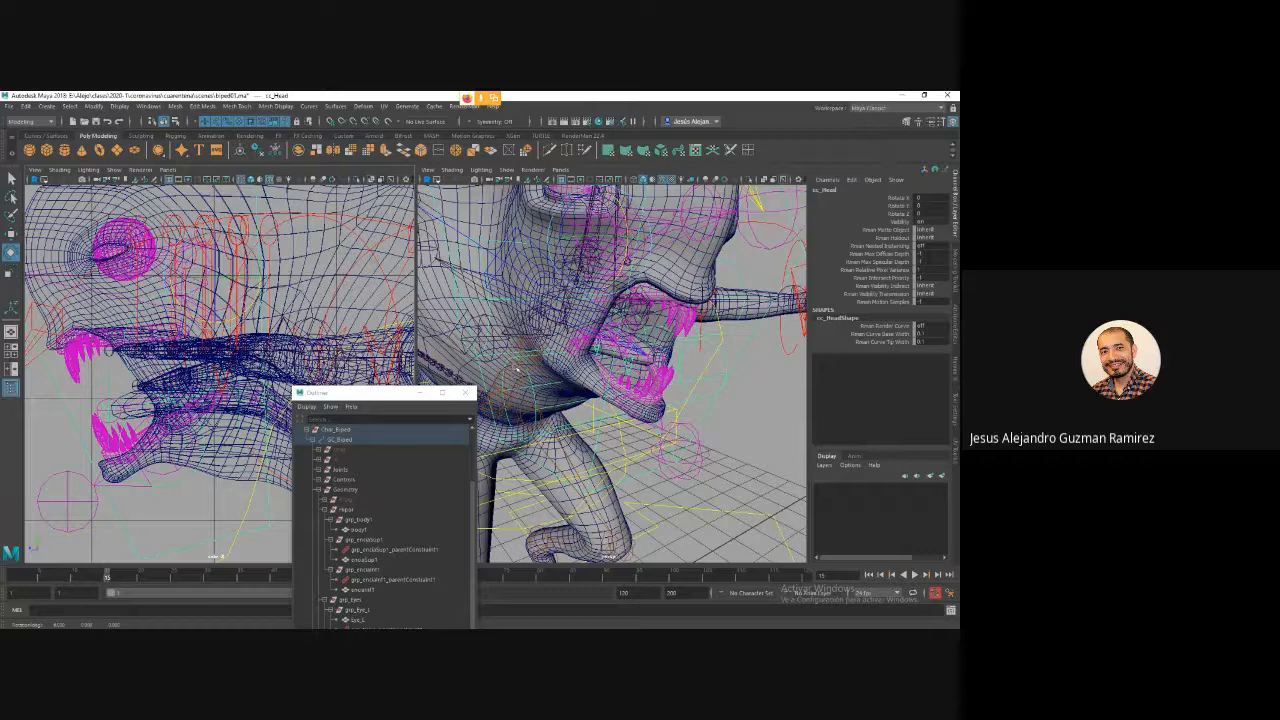
pyautogui.click(500, 390)
# Hide the grp_body1 group by turning its visibility off, and save the scene.
pyautogui.moveTo(353, 393); pyautogui.dragTo(228, 263)
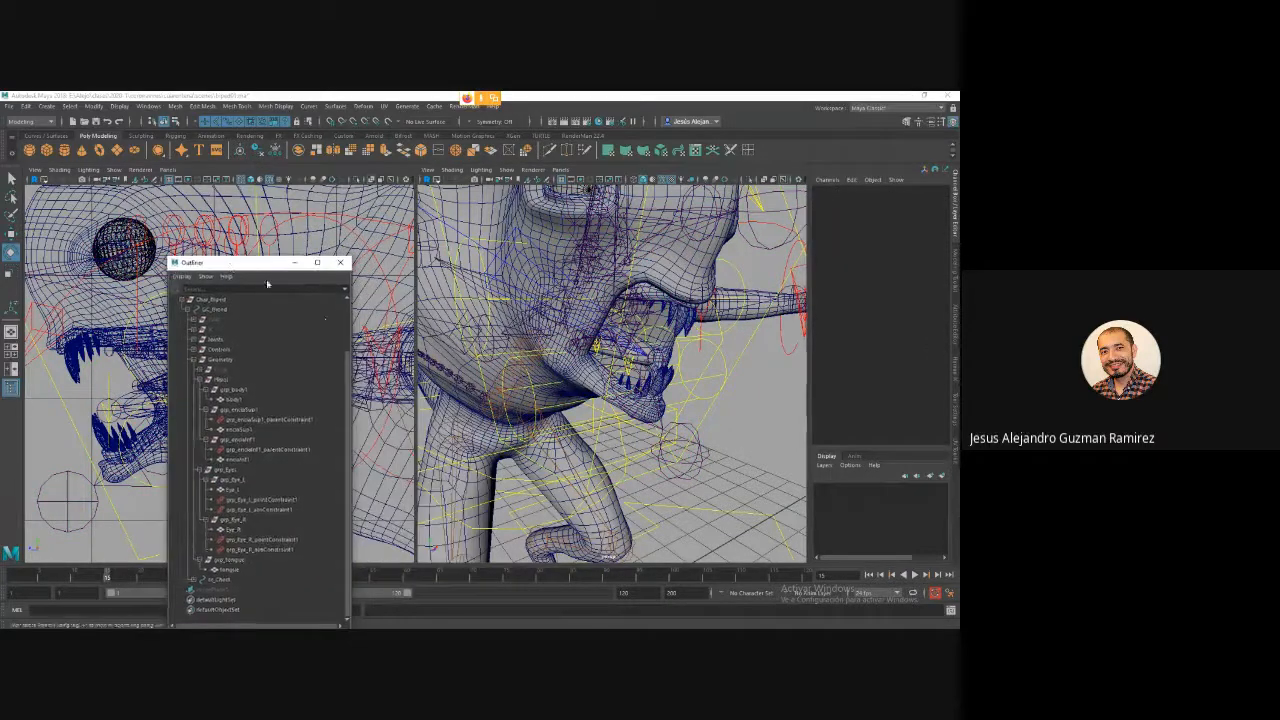
pyautogui.click(250, 392)
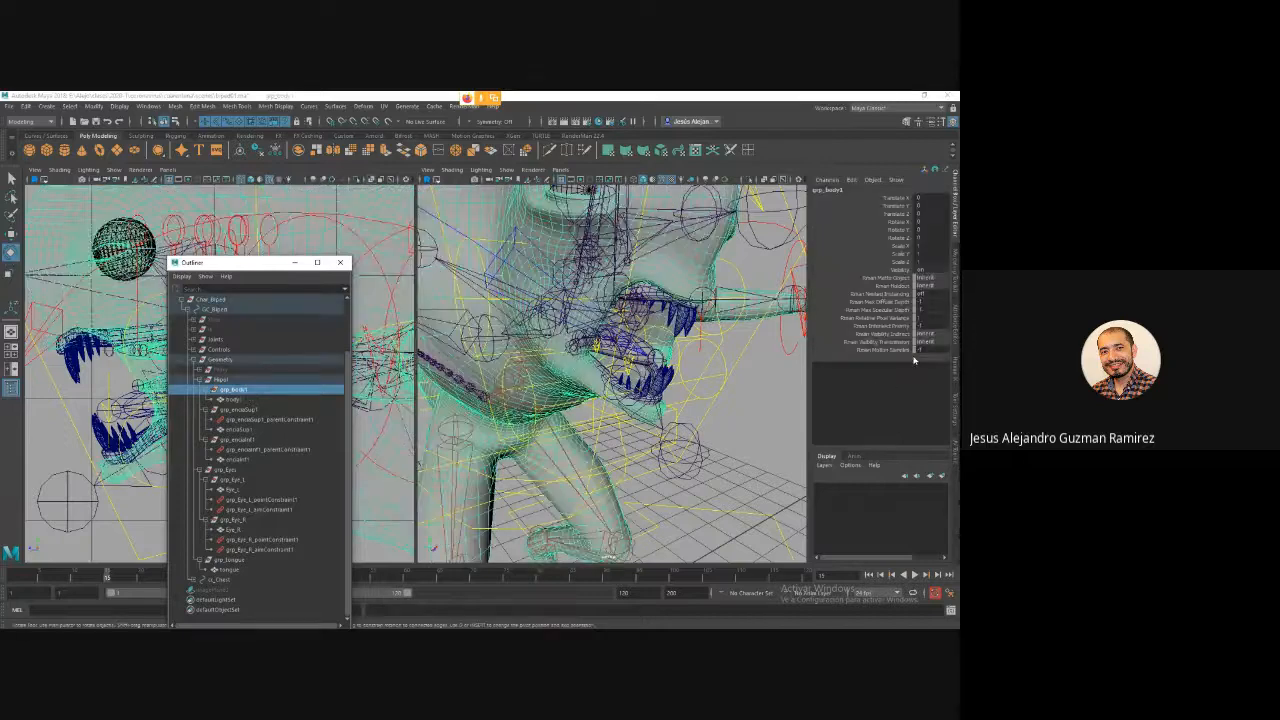
pyautogui.click(900, 270)
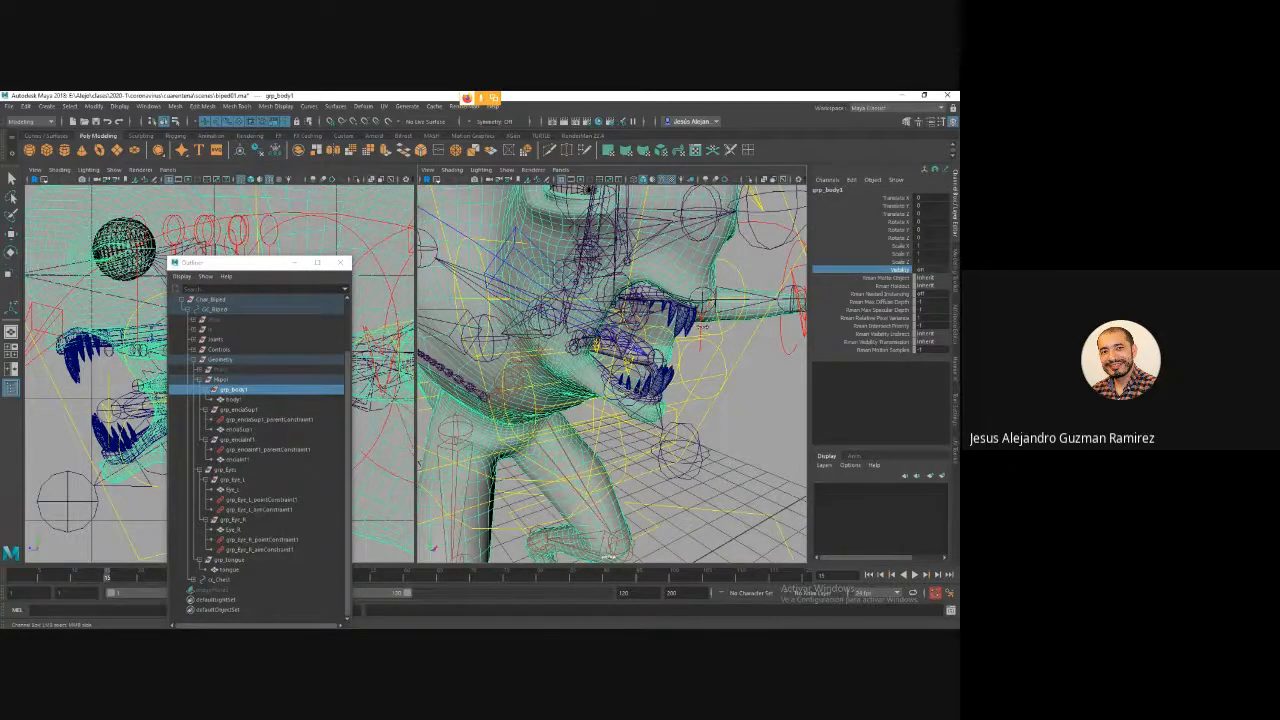
pyautogui.moveTo(703, 326); pyautogui.dragTo(606, 329, button='middle')
pyautogui.click(753, 422)
pyautogui.keyDown('alt'); pyautogui.moveTo(753, 422); pyautogui.dragTo(560, 424); pyautogui.keyUp('alt')
pyautogui.click(95, 121)
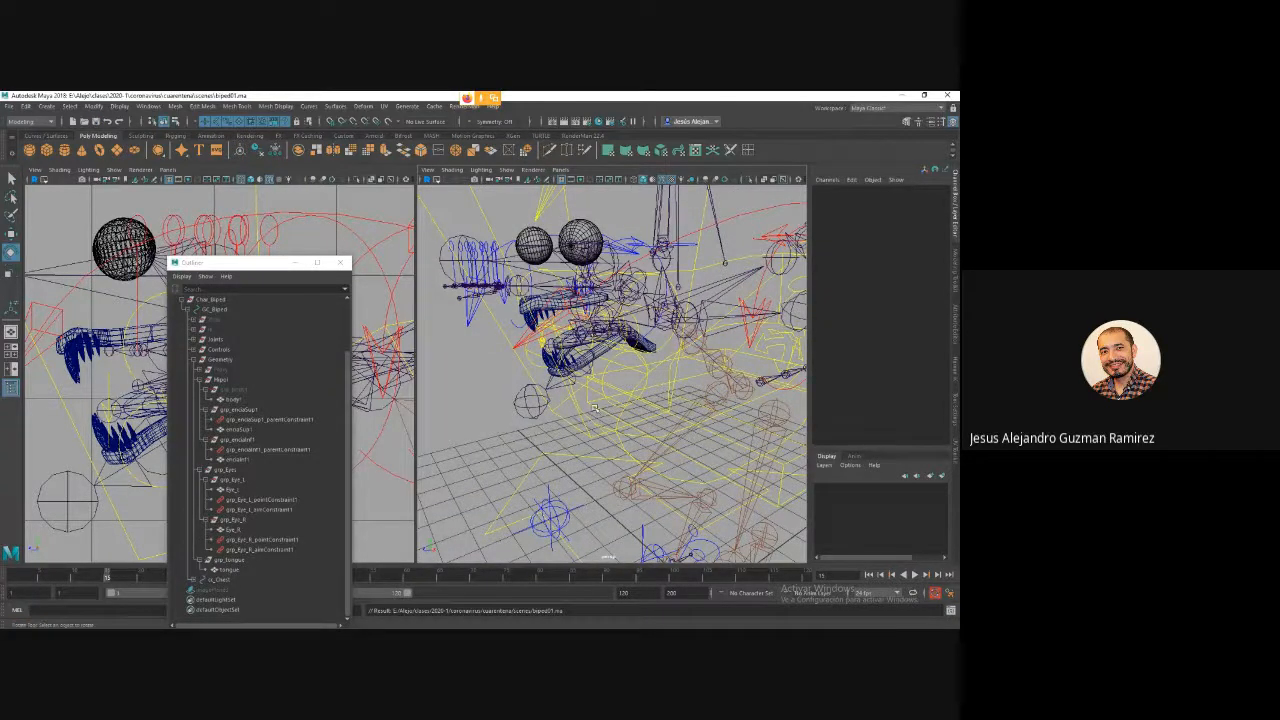
# Select the Tongue_3 joint and inspect the tongue between the gums with the body hidden.
pyautogui.keyDown('alt'); pyautogui.moveTo(594, 407); pyautogui.dragTo(720, 340); pyautogui.keyUp('alt')
pyautogui.click(727, 330)
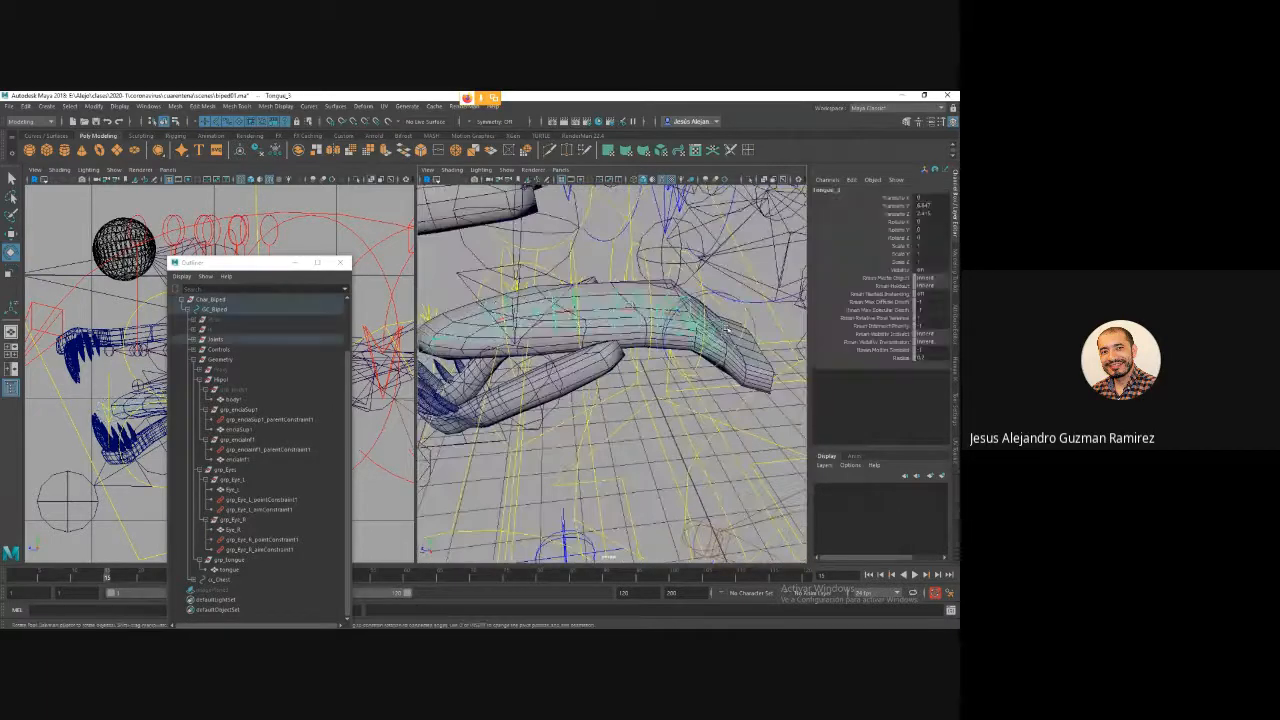
pyautogui.scroll(-5, 628, 406)
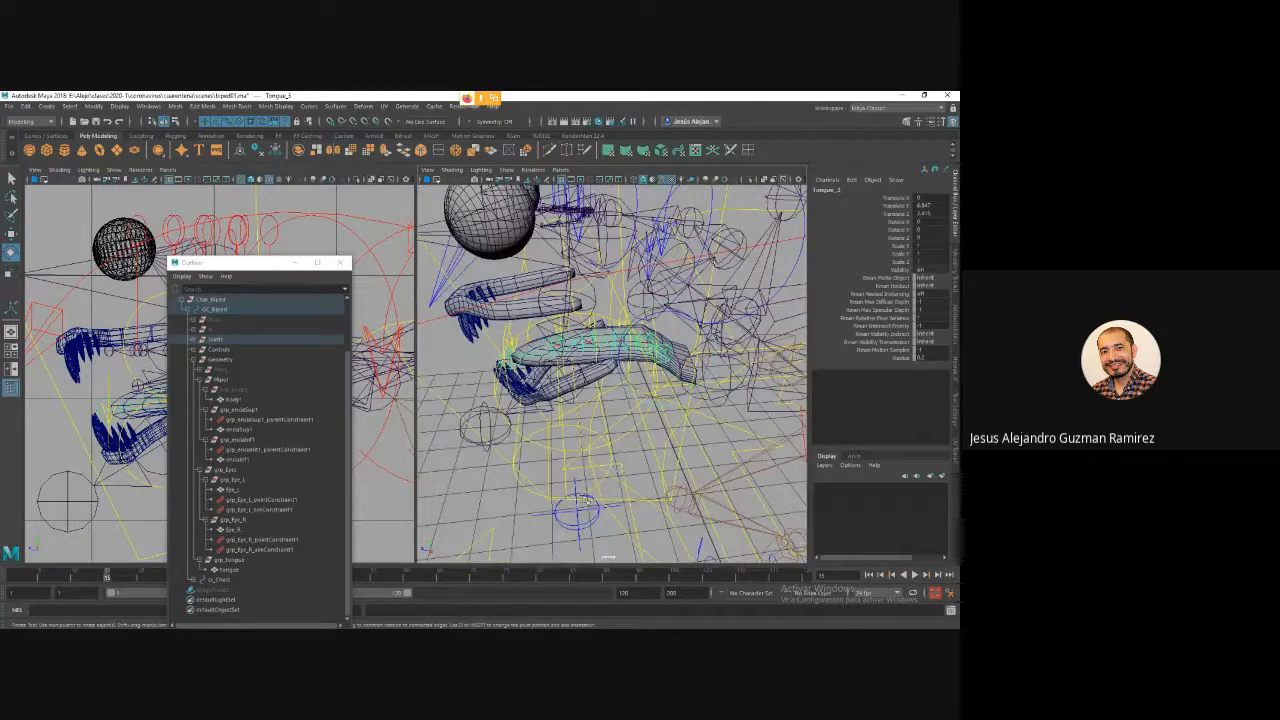
# Test-rotate the head control cc_Head about X to check how the gums and tongue follow, and undo the rotation.
pyautogui.click(622, 467)
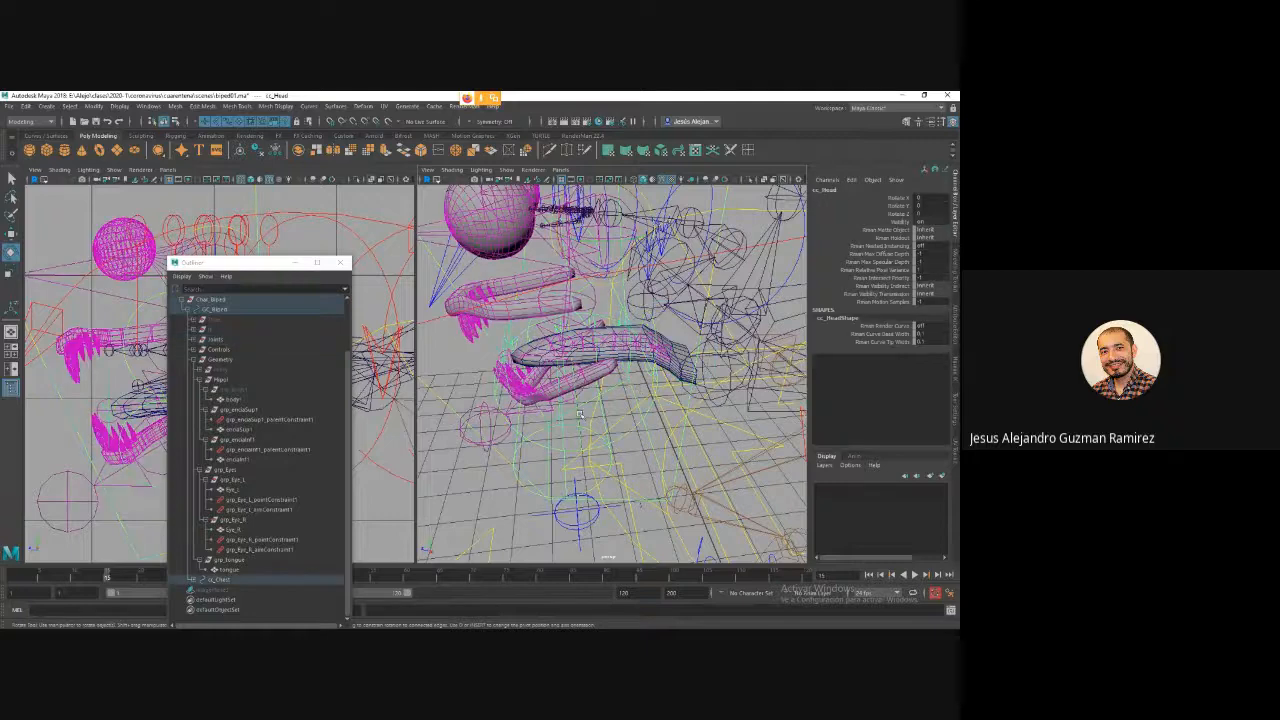
pyautogui.keyDown('alt'); pyautogui.moveTo(562, 358); pyautogui.dragTo(598, 275); pyautogui.keyUp('alt')
pyautogui.hotkey('ctrl', 'z')
pyautogui.hotkey('ctrl', 'z')
pyautogui.hotkey('ctrl', 'z')
pyautogui.hotkey('ctrl', 'z')
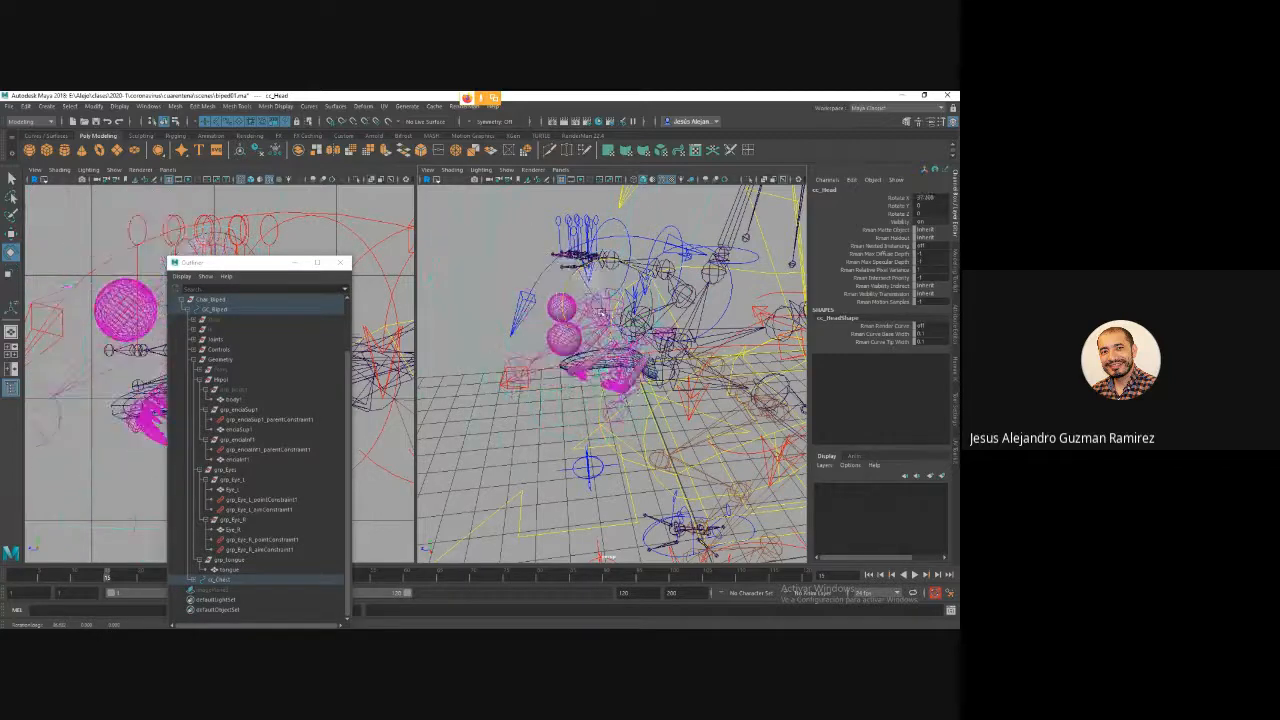
# Select the tongue joint chain together with the tongue mesh and open the Bind Skin options from the Rigging menu set.
pyautogui.press('f')
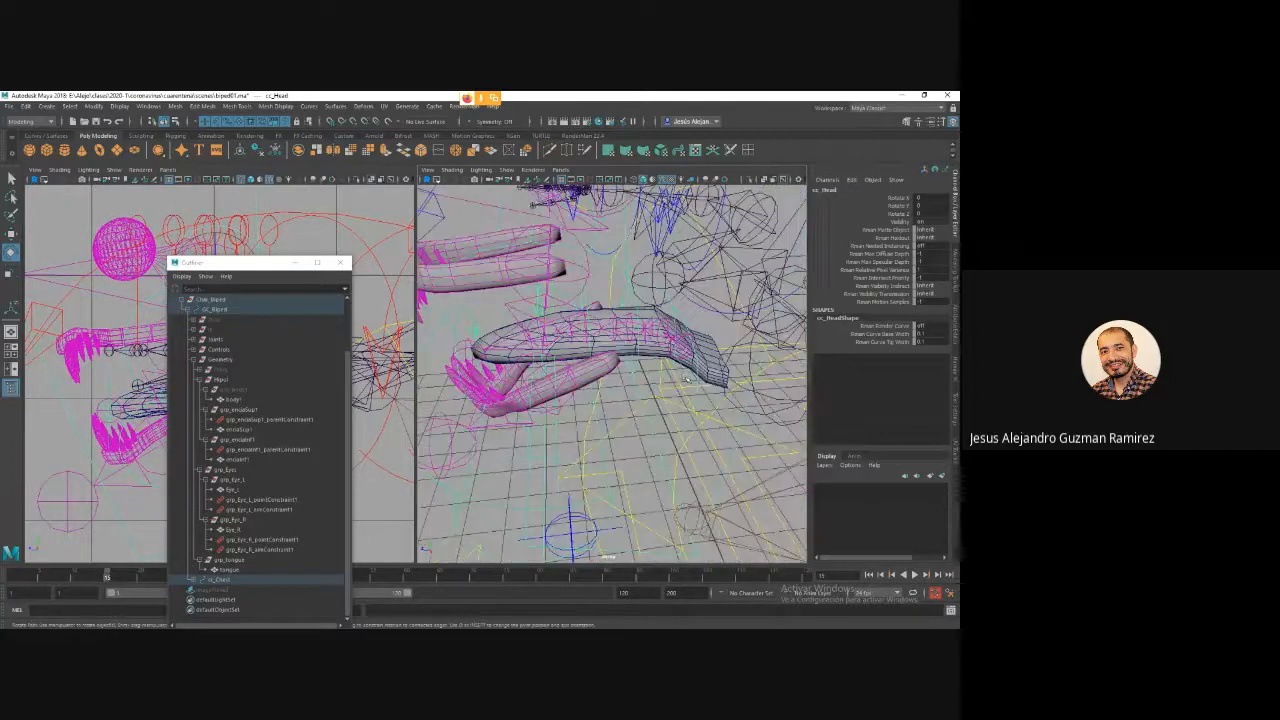
pyautogui.click(705, 331)
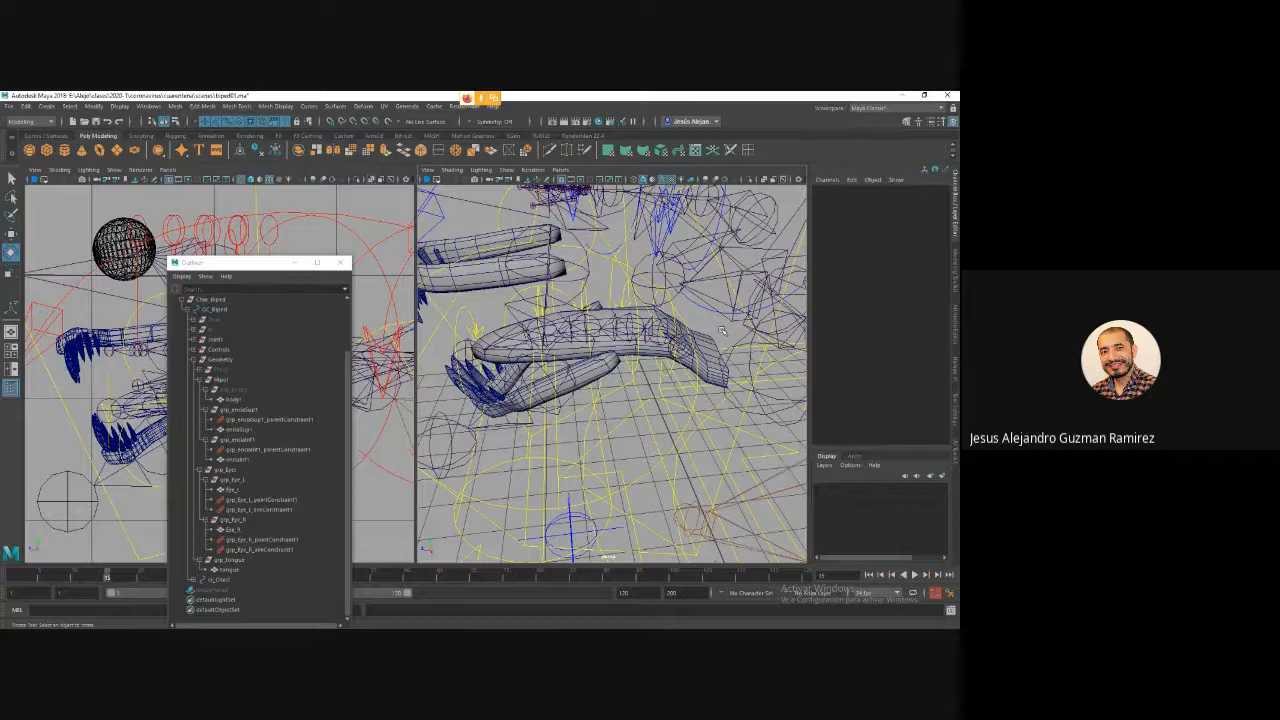
pyautogui.click(683, 335)
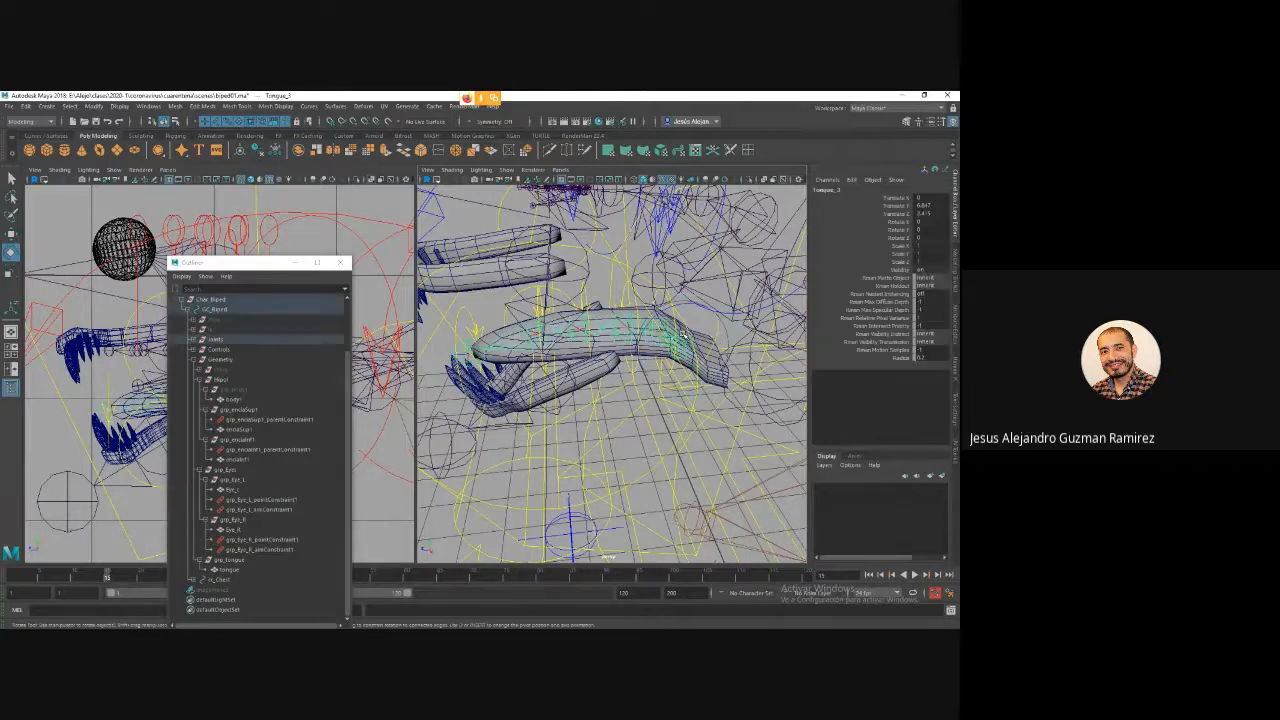
pyautogui.press('q')
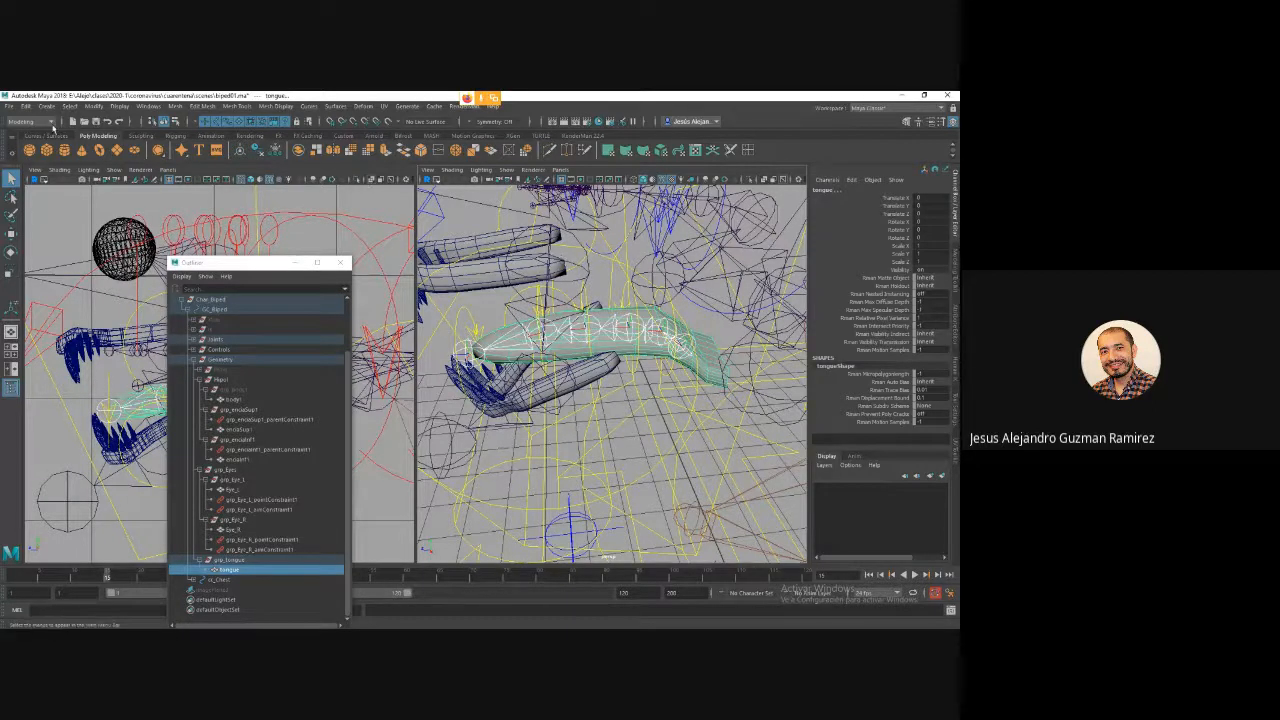
pyautogui.click(52, 122)
pyautogui.click(46, 145)
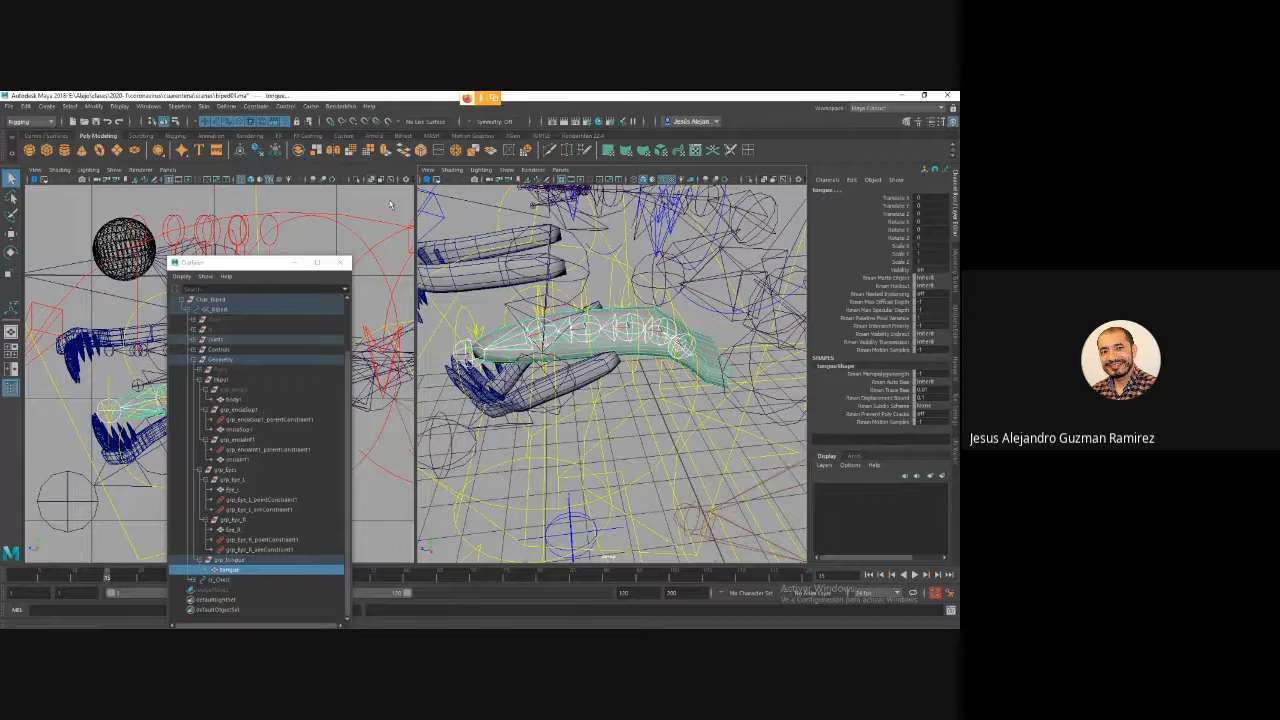
pyautogui.click(204, 106)
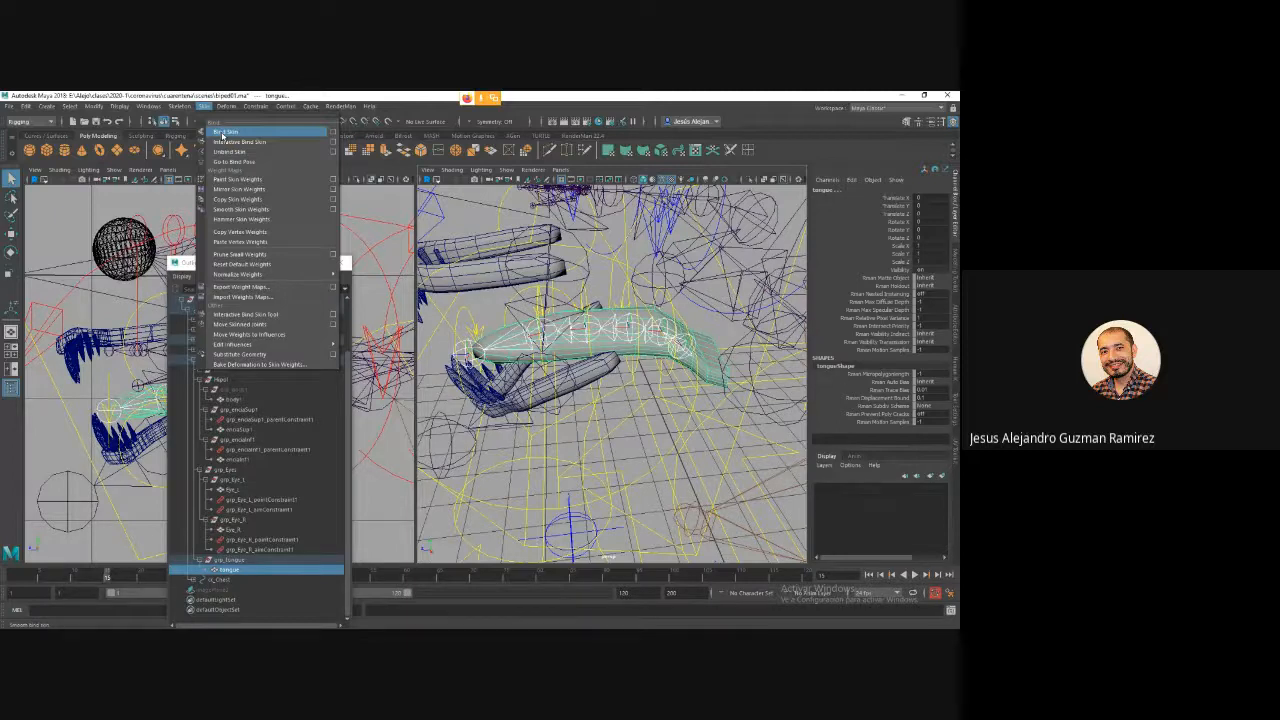
pyautogui.click(332, 132)
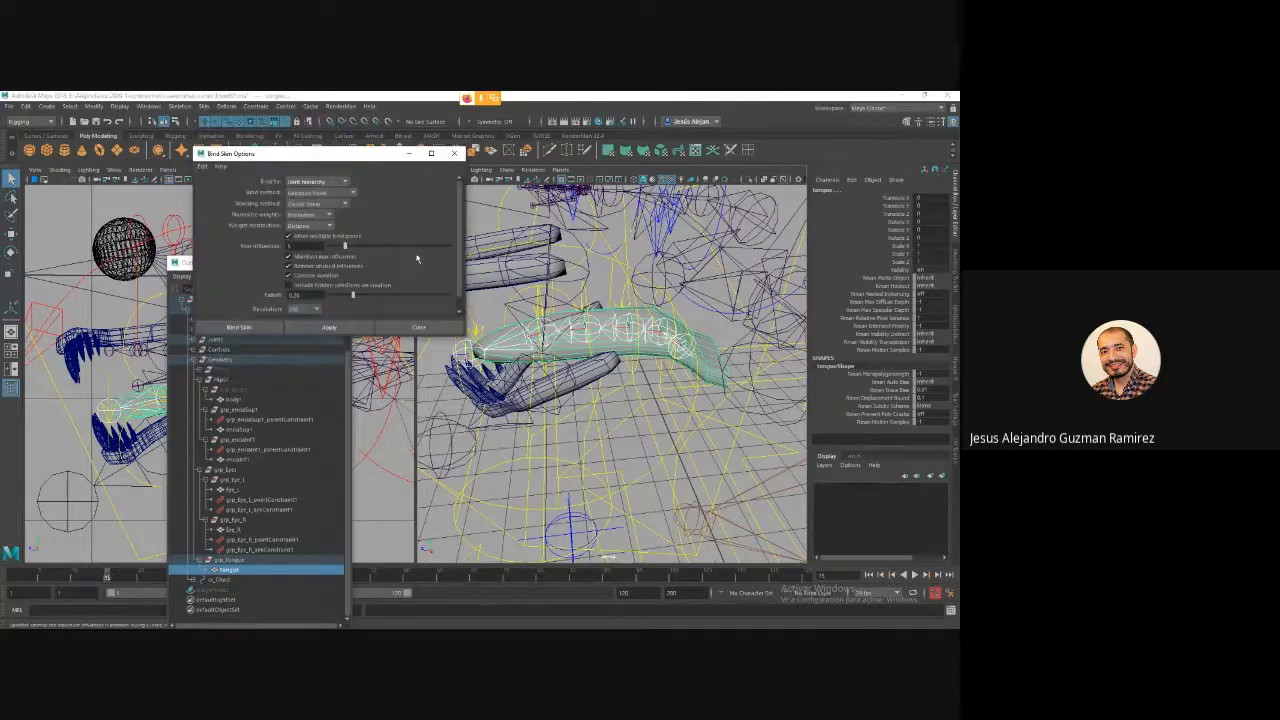
# Set the skin bind to Joint hierarchy with the Closest distance bind method.
pyautogui.click(345, 182)
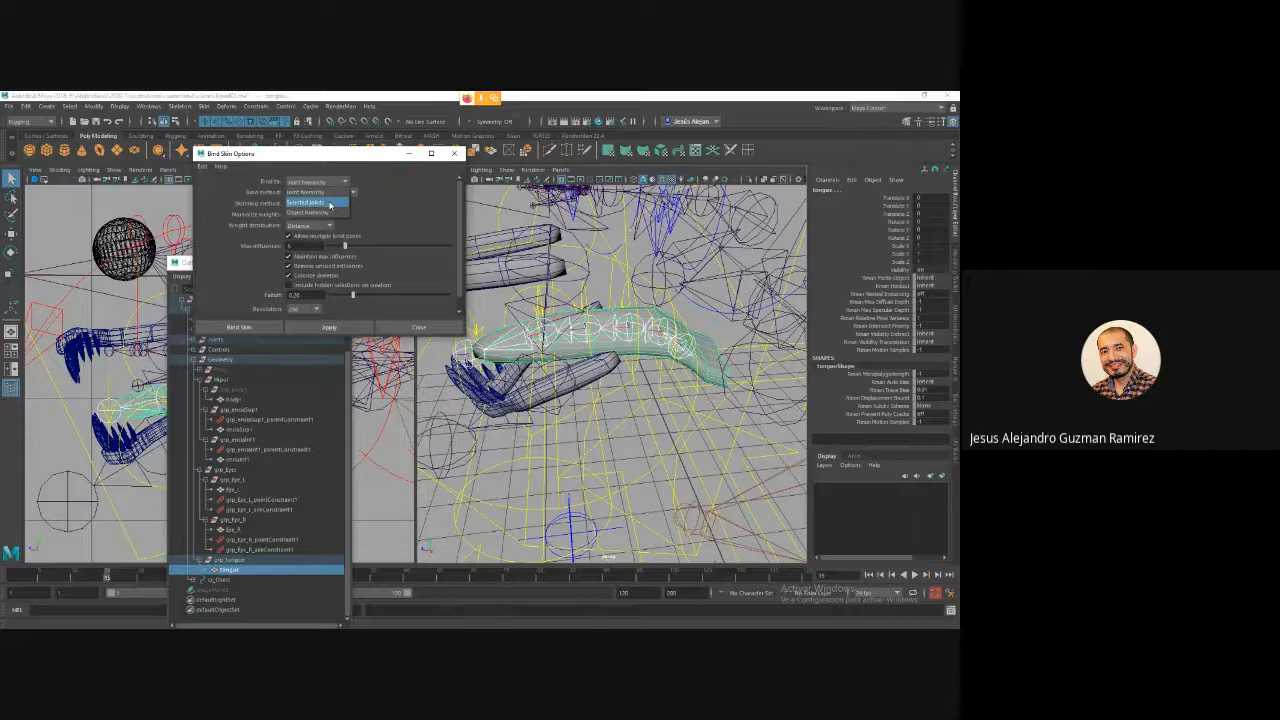
pyautogui.click(315, 191)
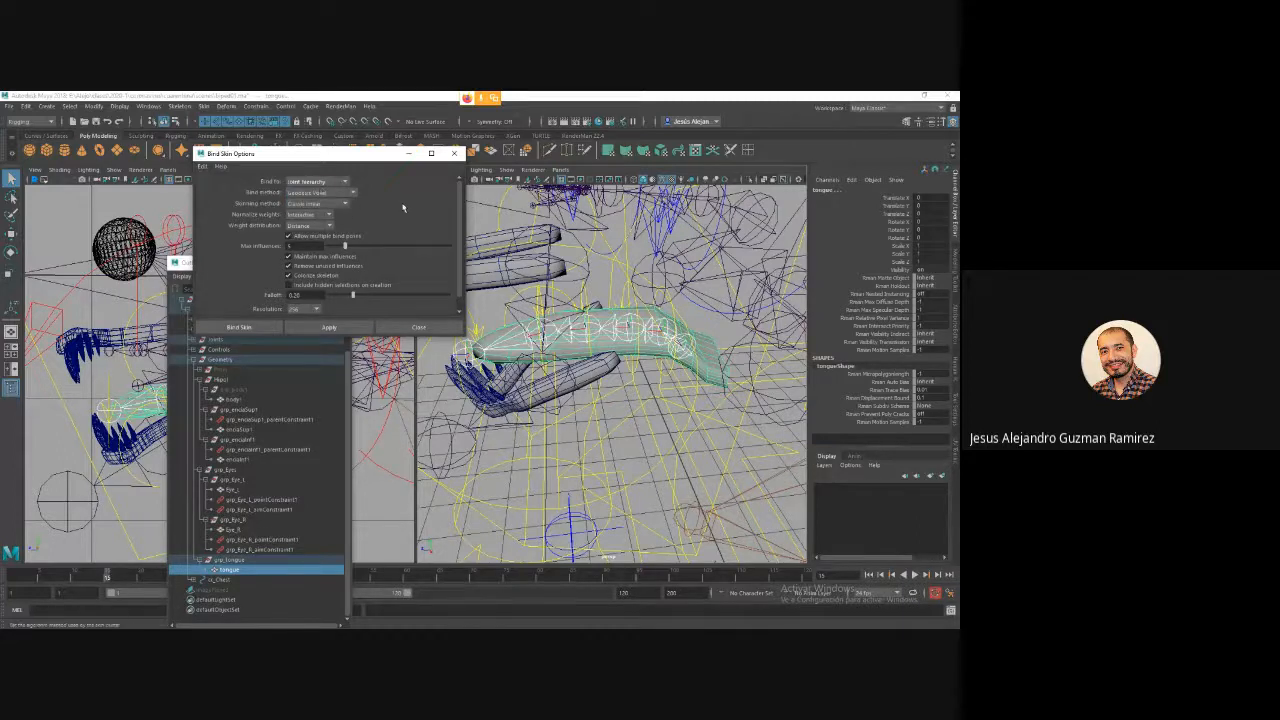
pyautogui.click(352, 193)
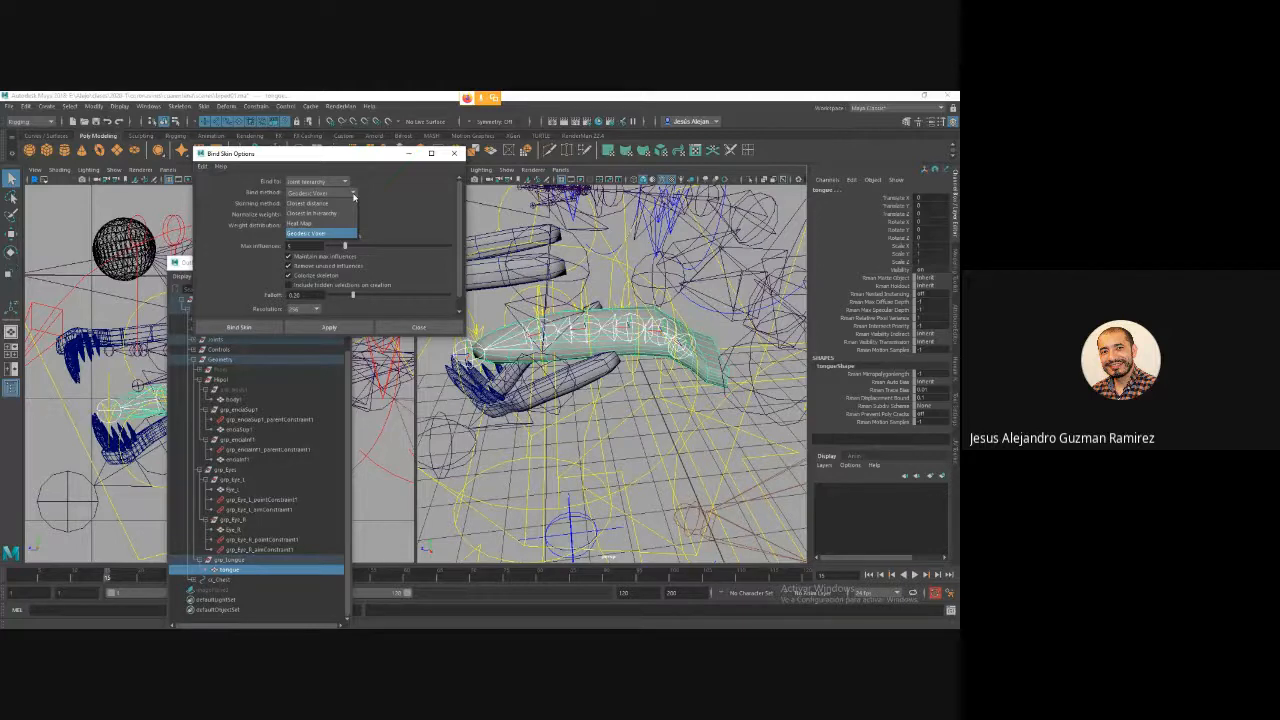
pyautogui.click(311, 223)
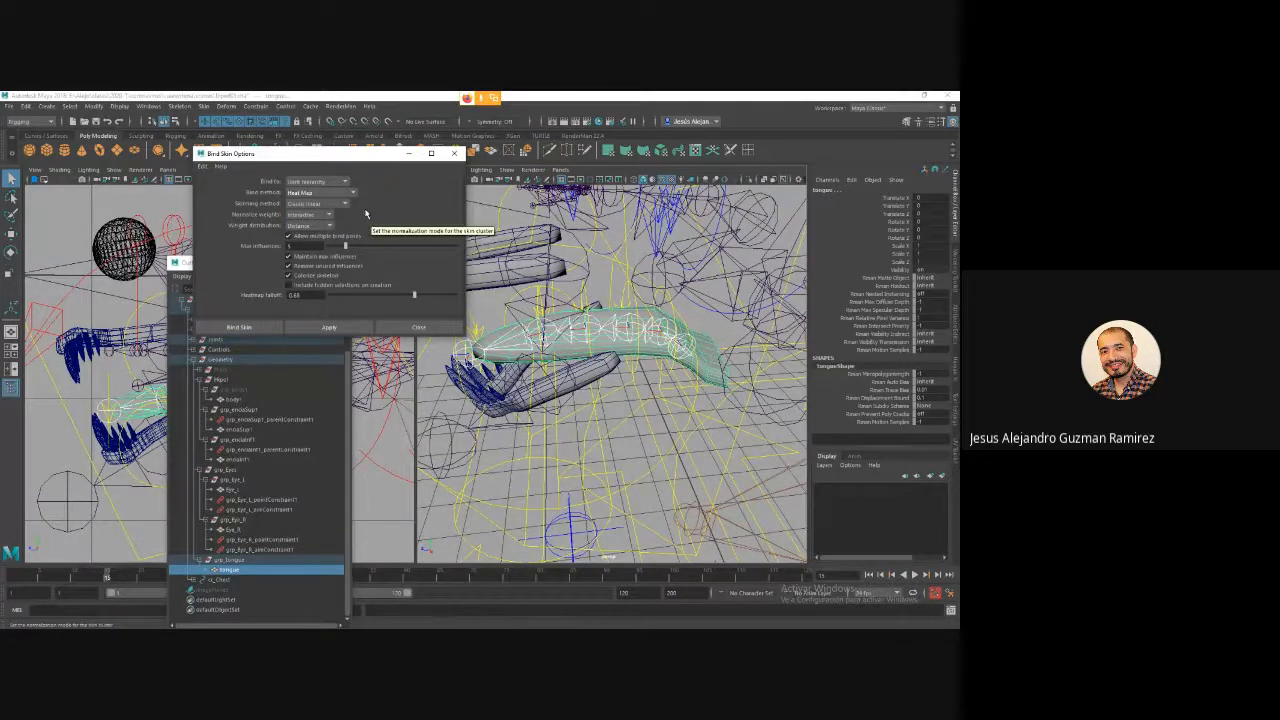
pyautogui.click(350, 193)
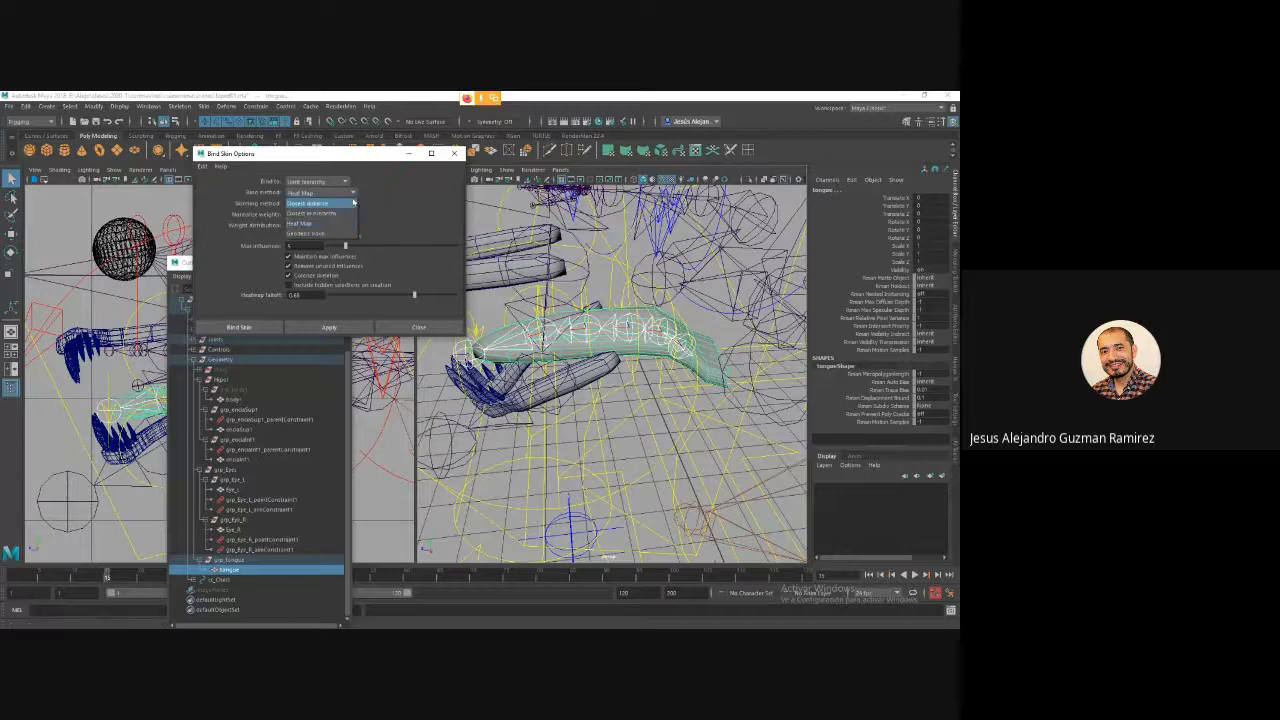
pyautogui.click(336, 204)
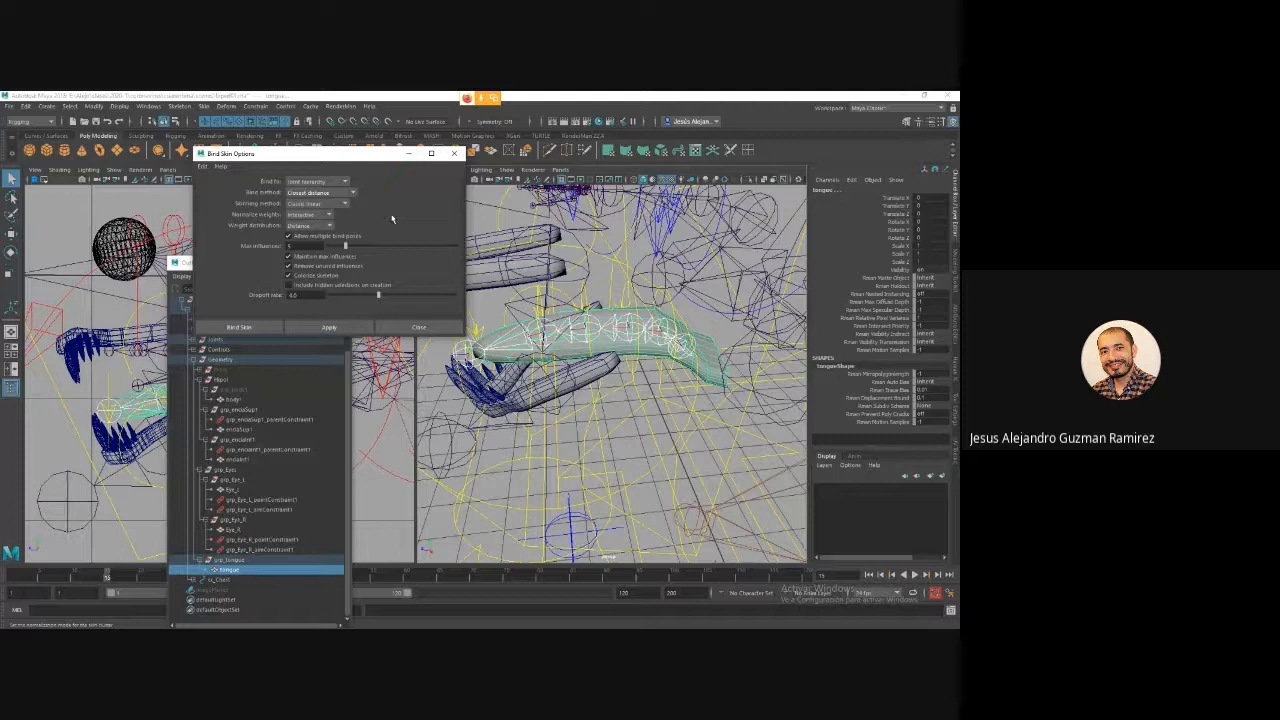
# Set the skinning method to Dual quaternion and keep weight normalization on Interactive.
pyautogui.click(343, 204)
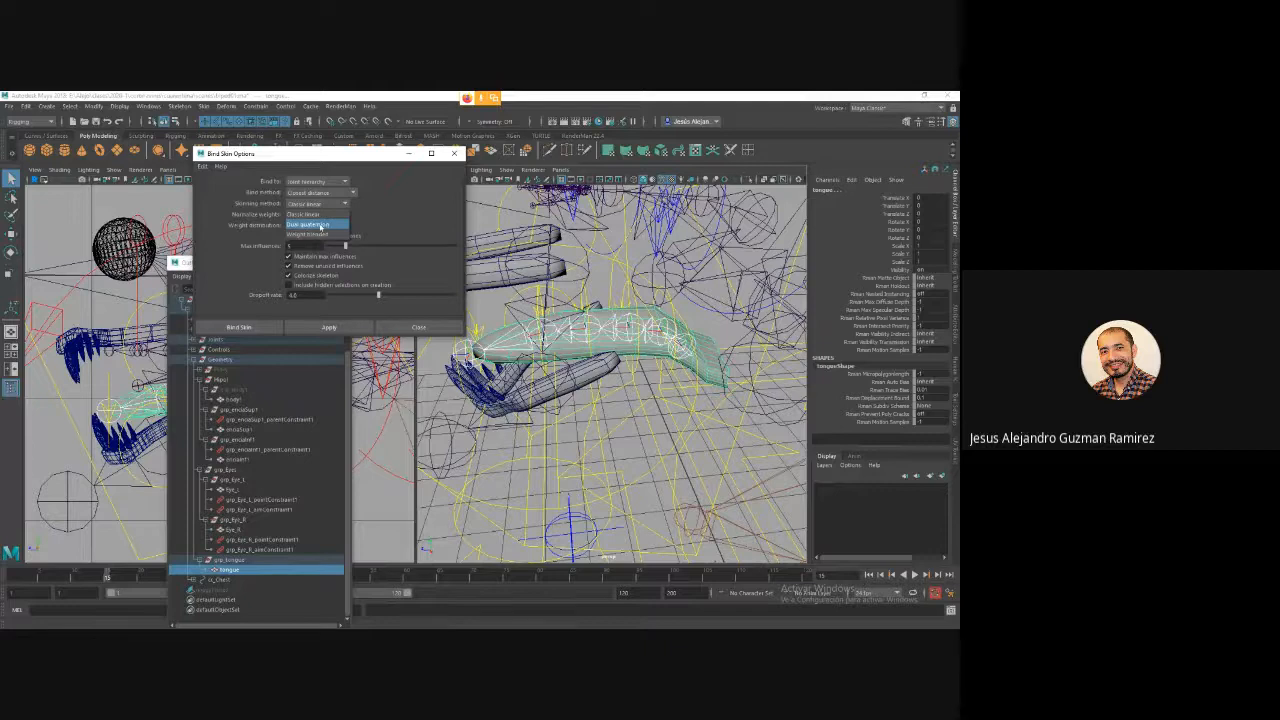
pyautogui.click(296, 226)
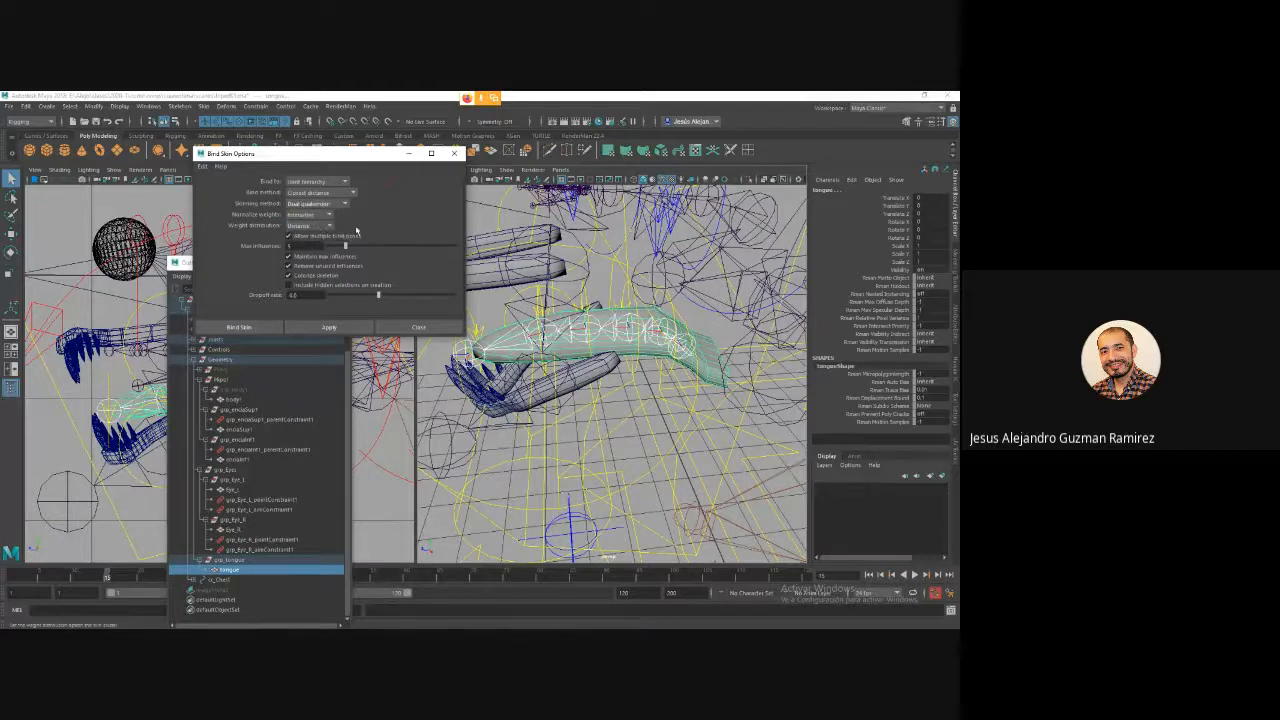
pyautogui.click(329, 215)
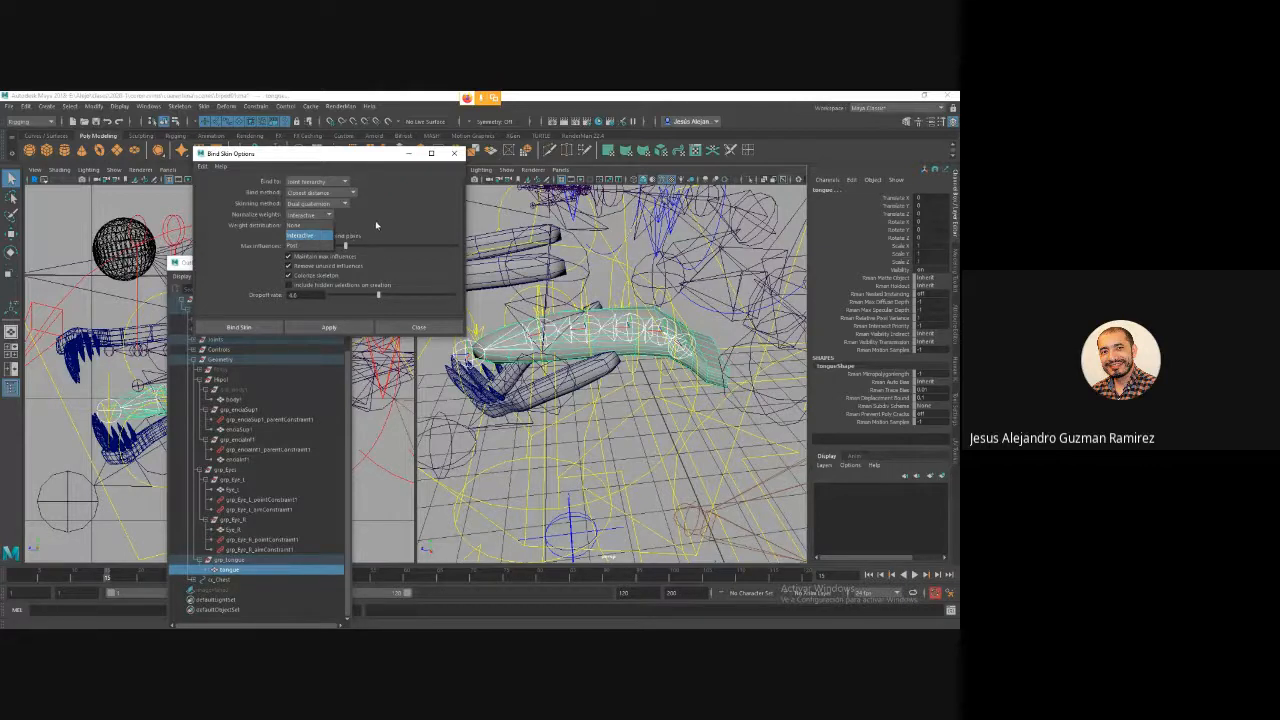
pyautogui.click(375, 224)
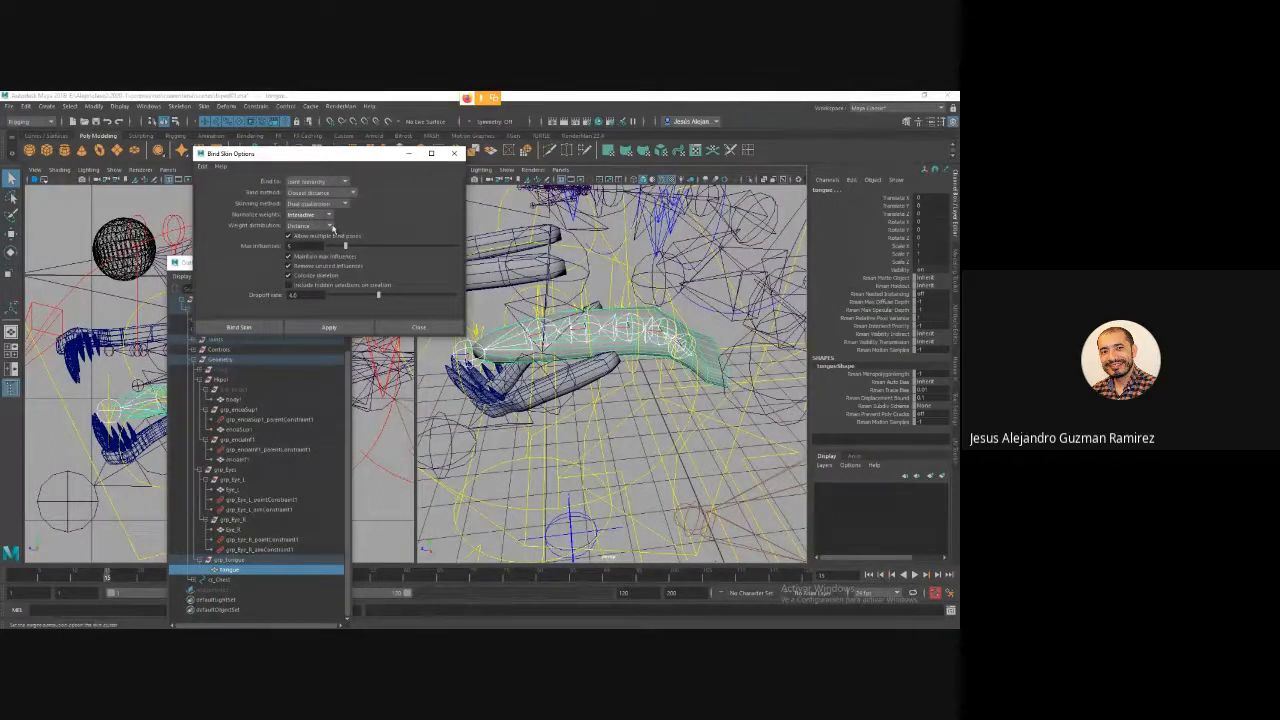
# Keep weight distribution on Distance, set max influences to 4, and bind the tongue mesh to its joints.
pyautogui.click(332, 227)
pyautogui.click(319, 237)
pyautogui.write('4')
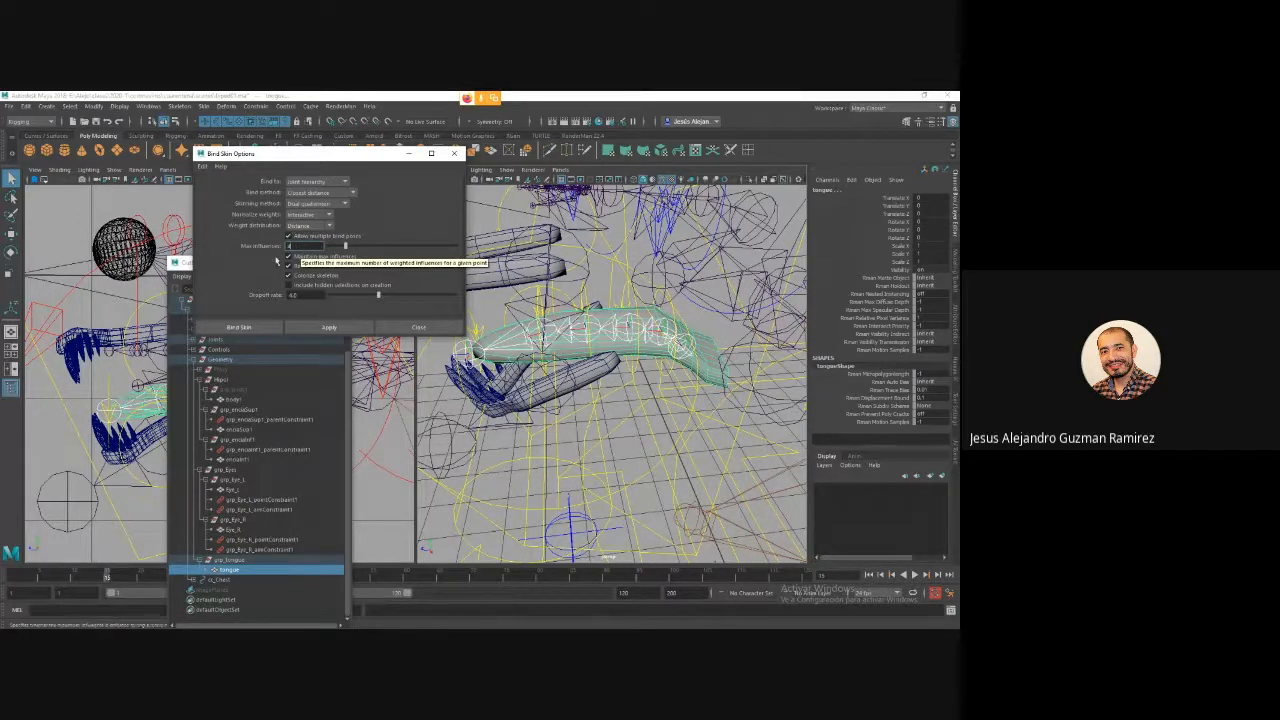
pyautogui.press('Tab')
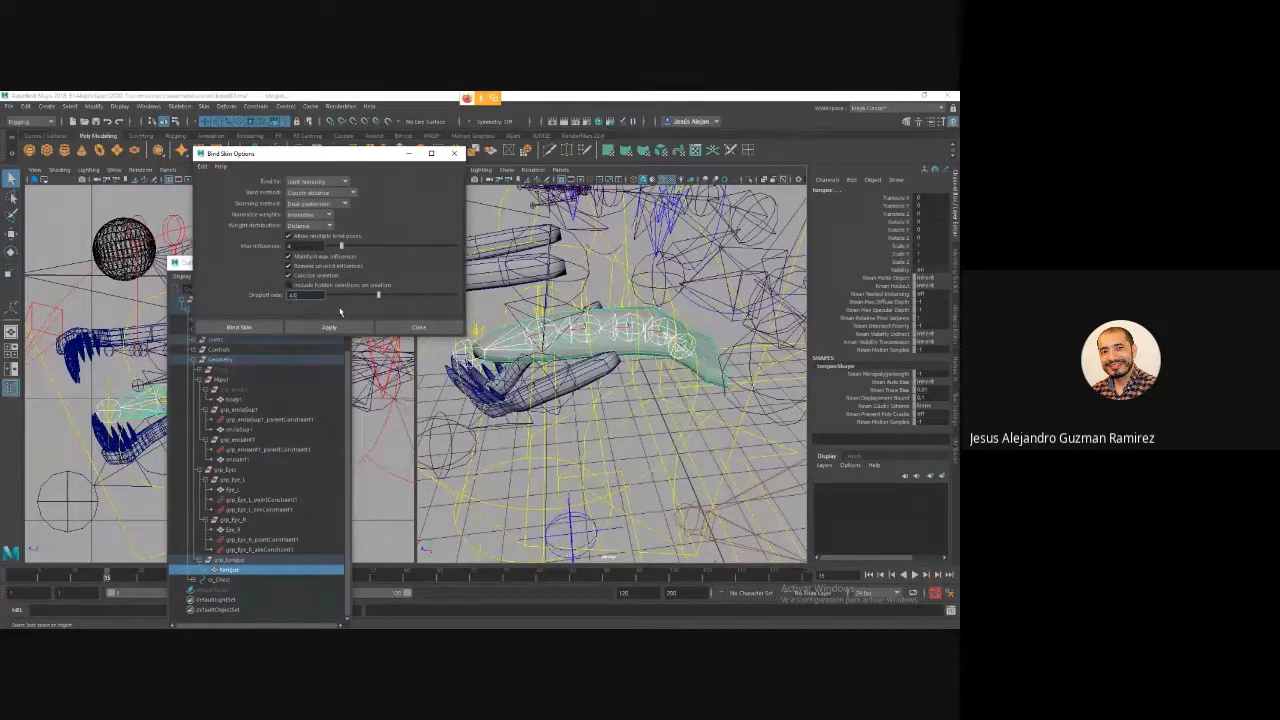
pyautogui.click(264, 328)
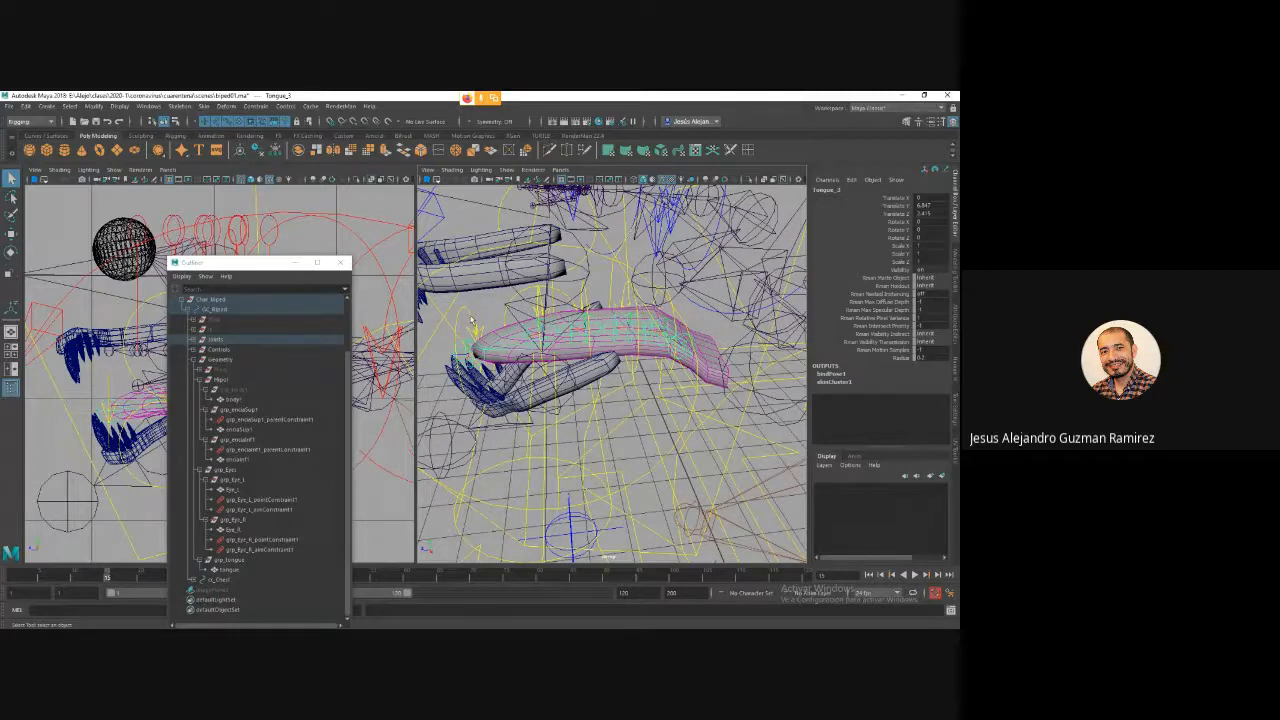
# Test-rotate the tongue controls starting with cc_Tongue_01, undoing each rotation.
pyautogui.click(674, 316)
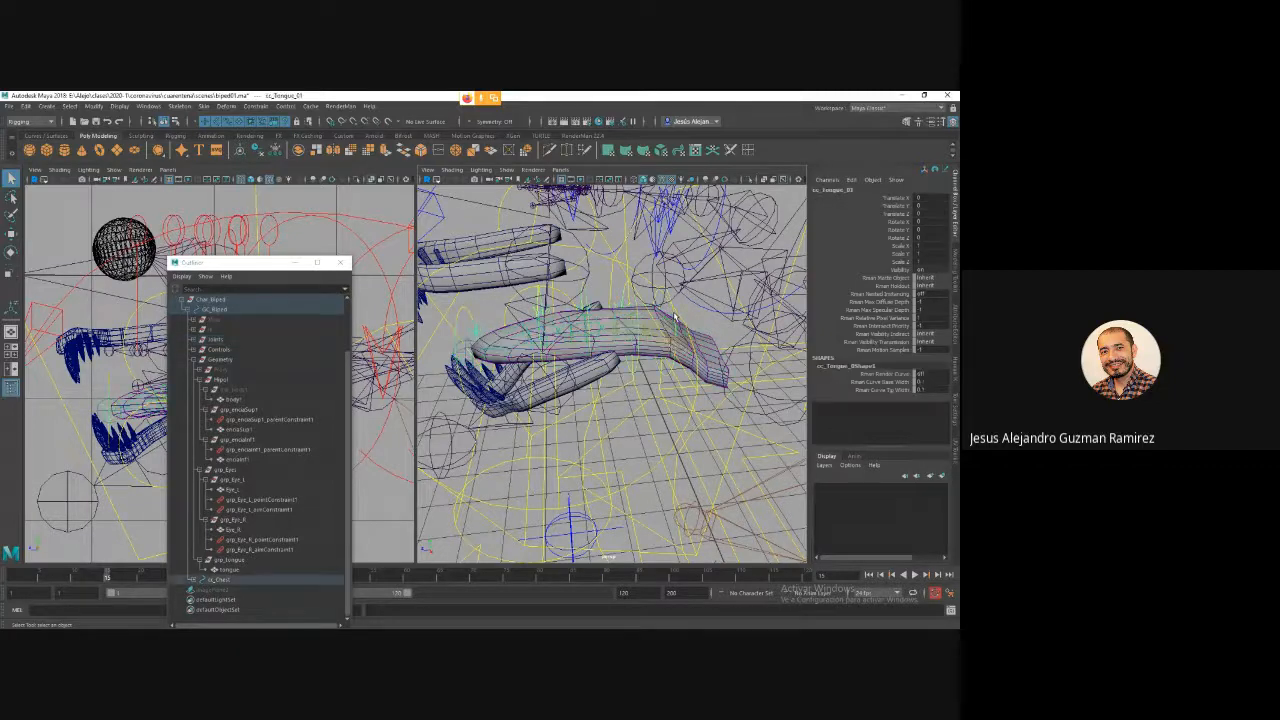
pyautogui.press('e')
pyautogui.moveTo(674, 316); pyautogui.dragTo(627, 313)
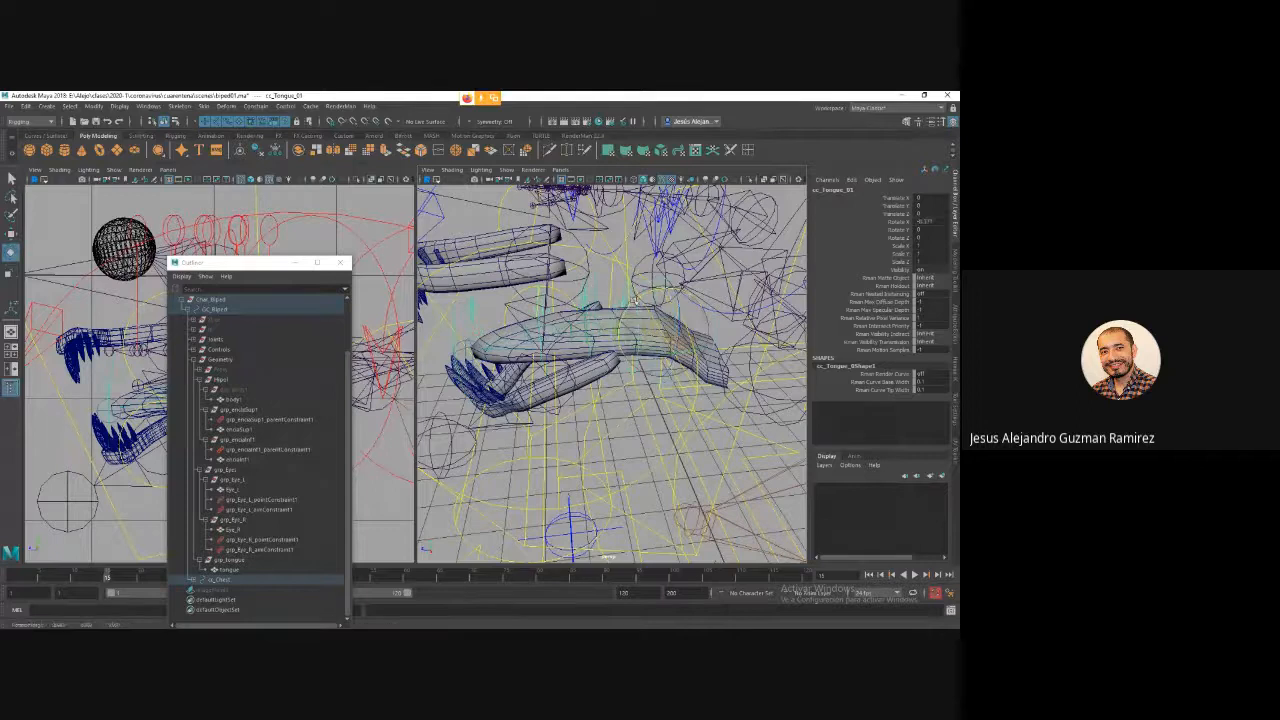
pyautogui.hotkey('ctrl', 'z')
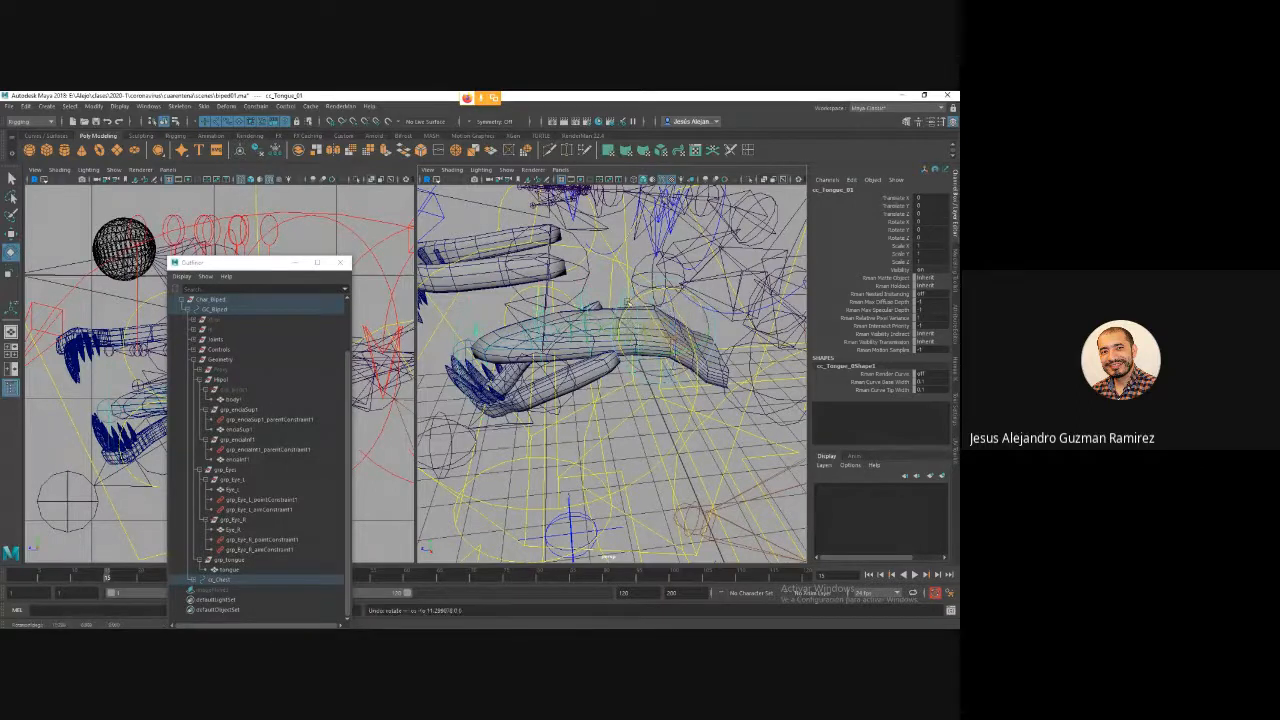
pyautogui.moveTo(592, 292); pyautogui.dragTo(556, 288)
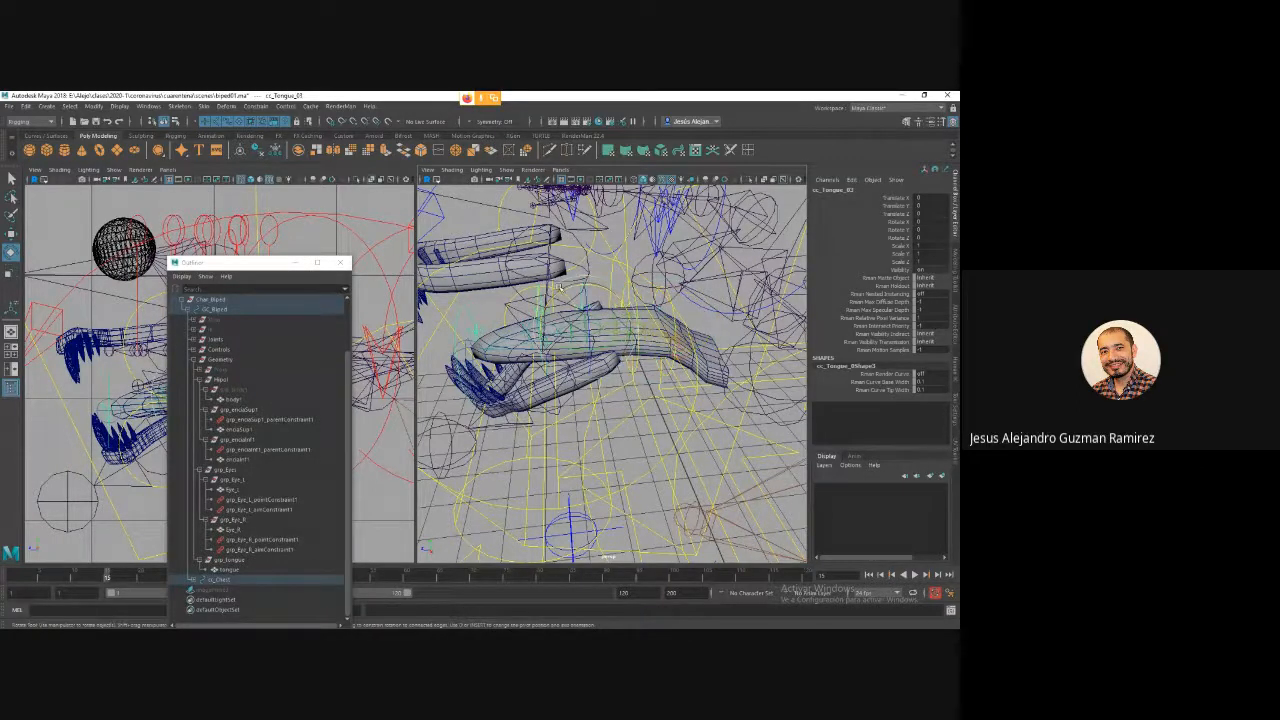
pyautogui.hotkey('ctrl', 'z')
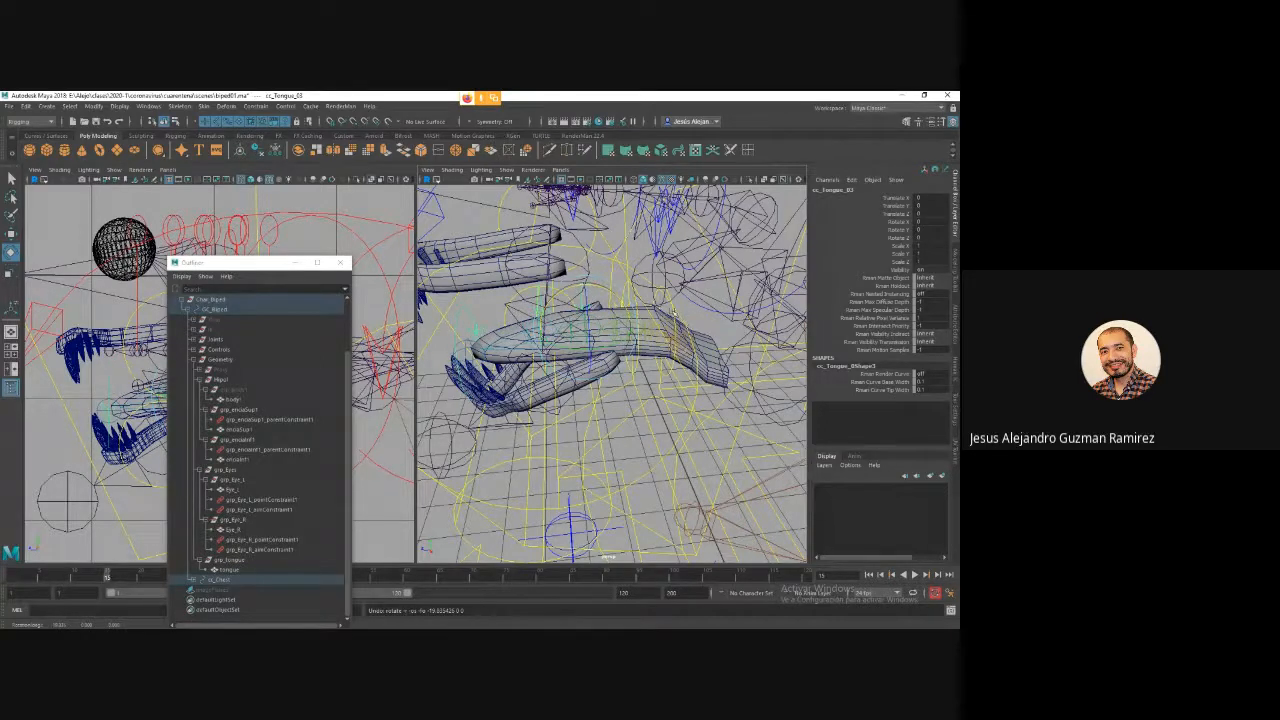
# Parent constrain the Tongue_4 joint to the cc_Tongue_01 control.
pyautogui.press('q')
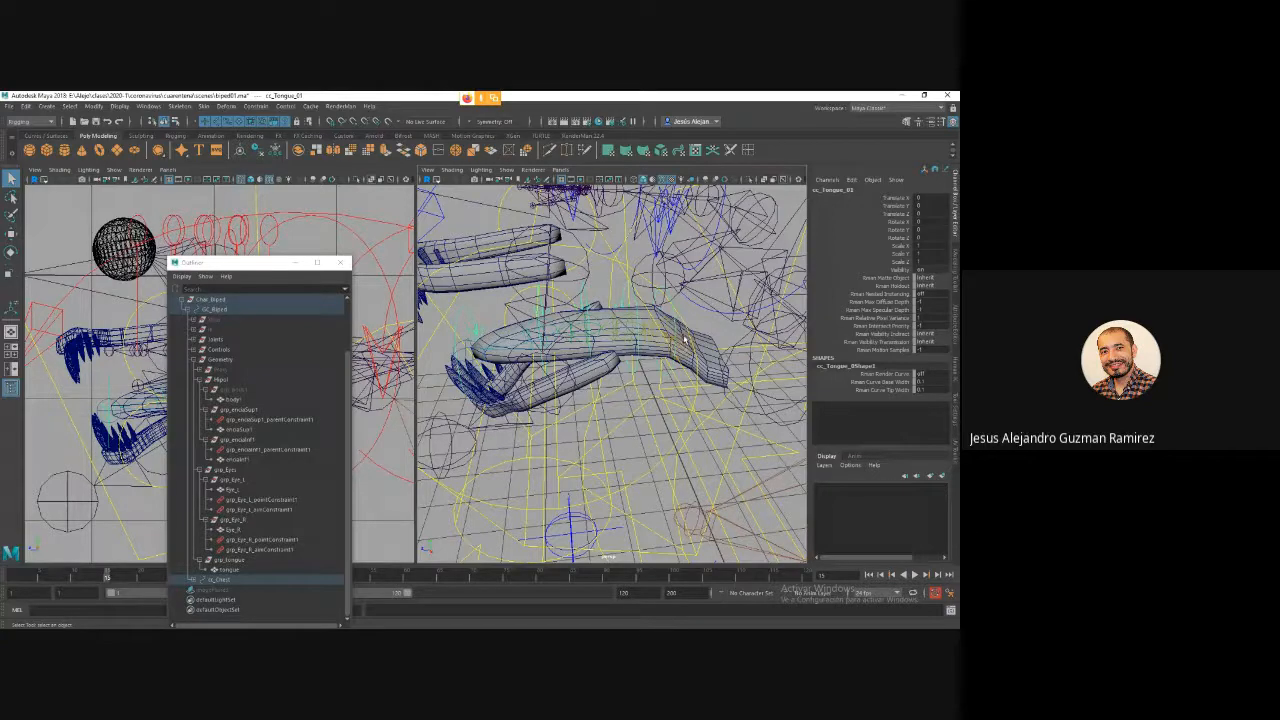
pyautogui.press('w')
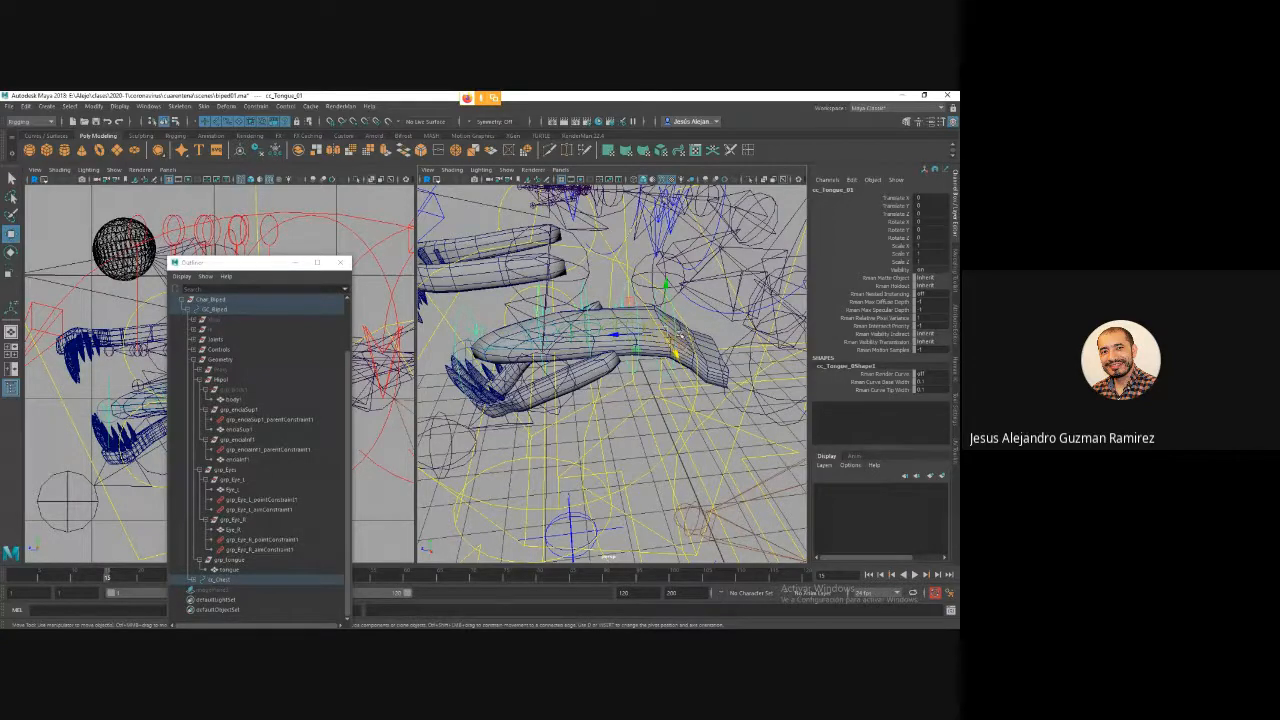
pyautogui.moveTo(676, 352)
pyautogui.keyDown('alt'); pyautogui.mouseDown()
pyautogui.moveTo(662, 350)
pyautogui.moveTo(676, 354)
pyautogui.mouseUp(); pyautogui.keyUp('alt')
pyautogui.keyDown('alt'); pyautogui.moveTo(689, 371); pyautogui.dragTo(686, 310); pyautogui.keyUp('alt')
pyautogui.click(685, 309)
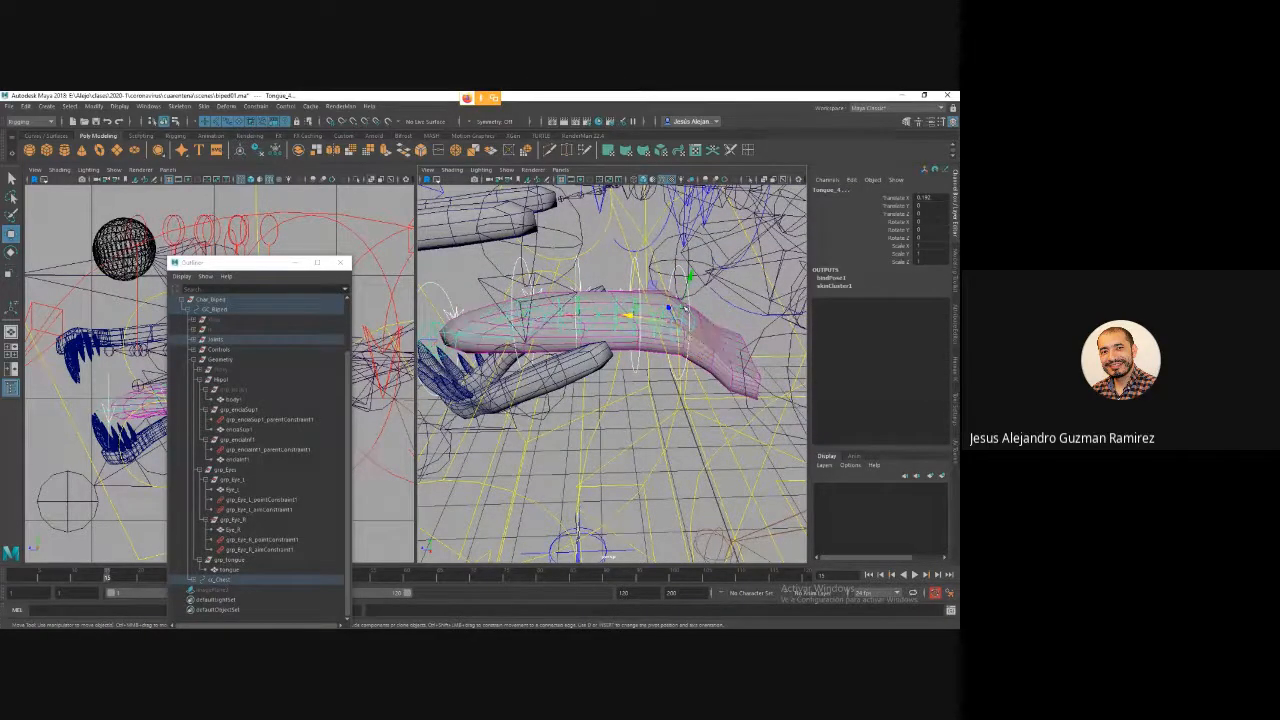
pyautogui.press('space')
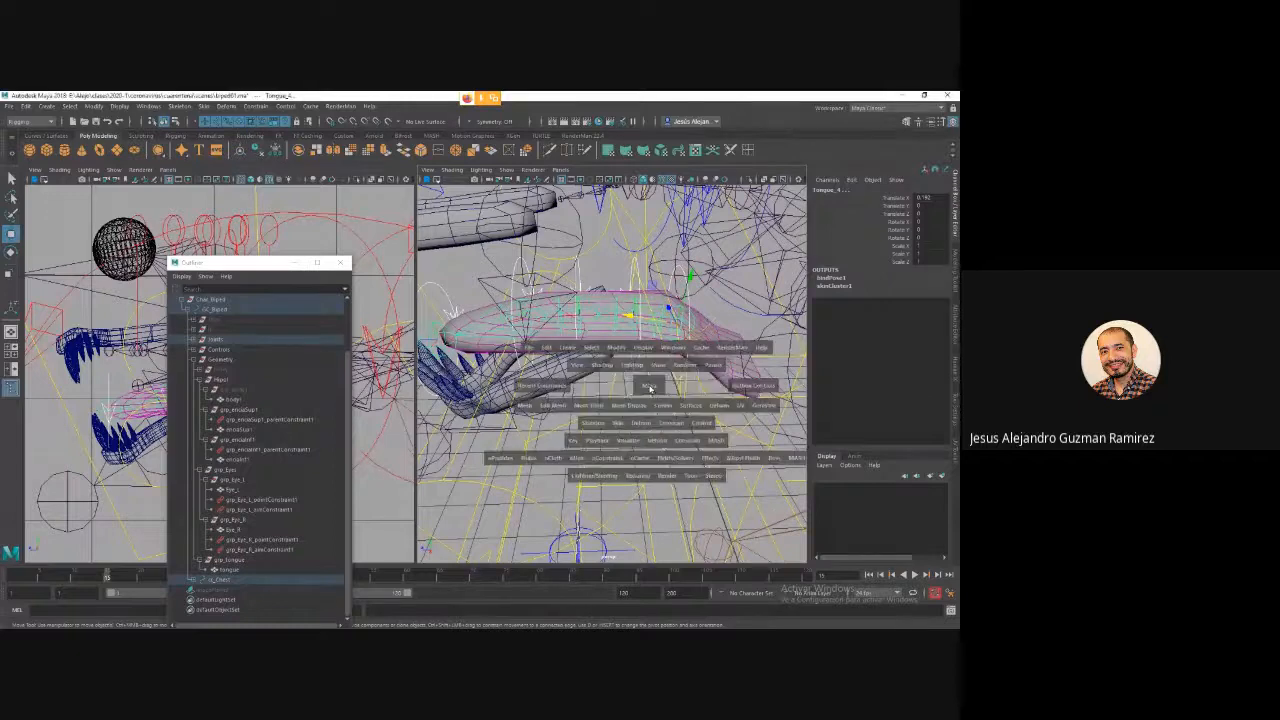
pyautogui.click(672, 424)
pyautogui.click(681, 451)
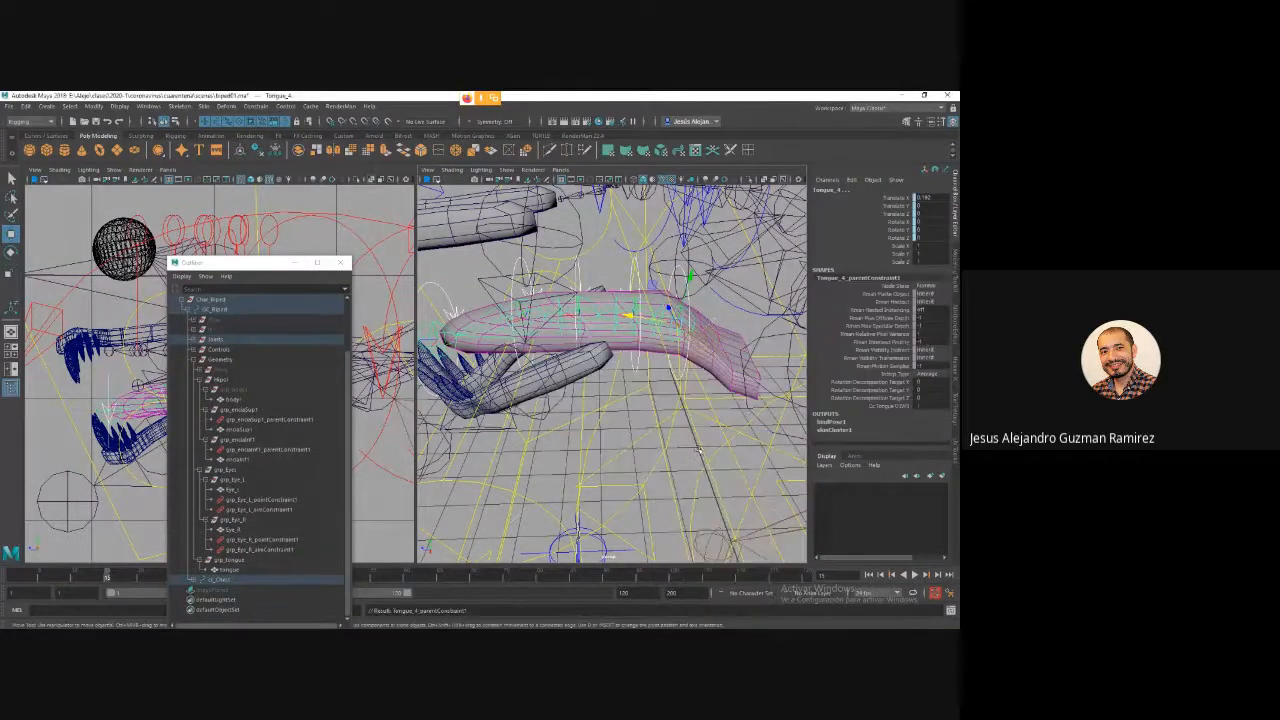
# Test-rotate the cc_Tongue_01 and cc_Tongue_02 controls in turn, undoing each rotation.
pyautogui.click(683, 272)
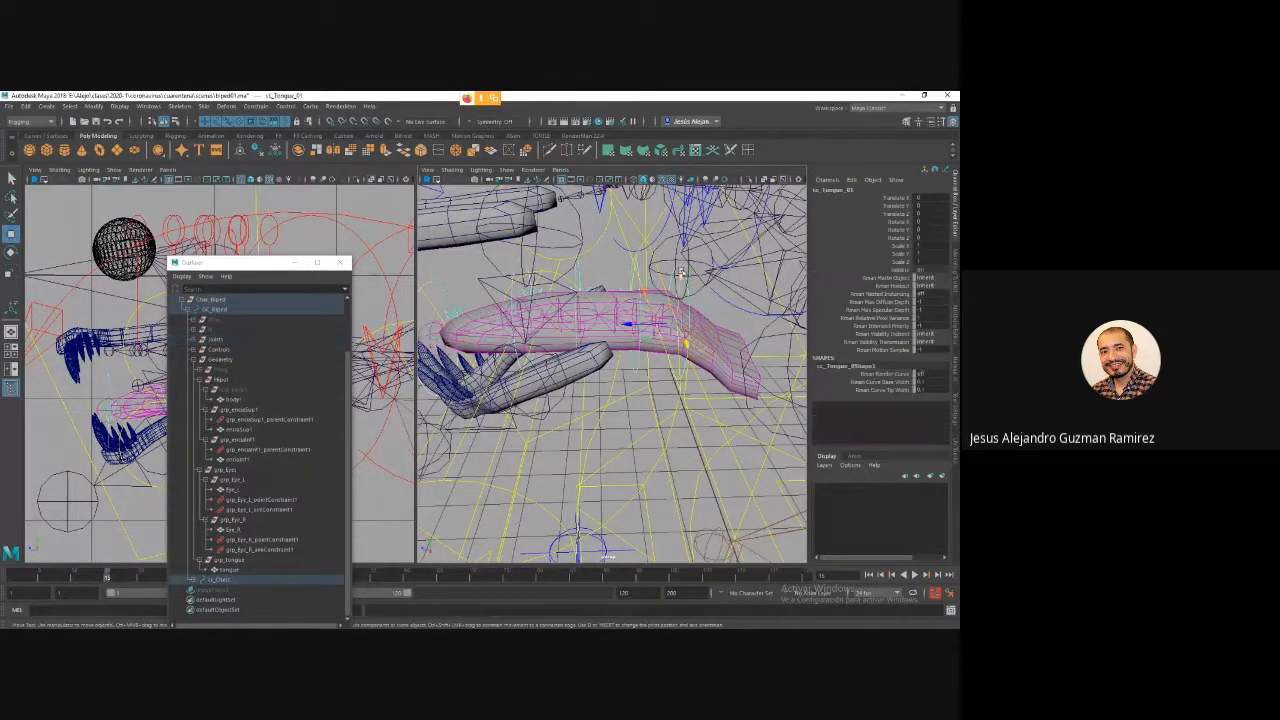
pyautogui.press('e')
pyautogui.click(680, 285)
pyautogui.moveTo(655, 287)
pyautogui.mouseDown()
pyautogui.moveTo(677, 284)
pyautogui.moveTo(656, 298)
pyautogui.mouseUp()
pyautogui.hotkey('ctrl', 'z')
pyautogui.hotkey('ctrl', 'z')
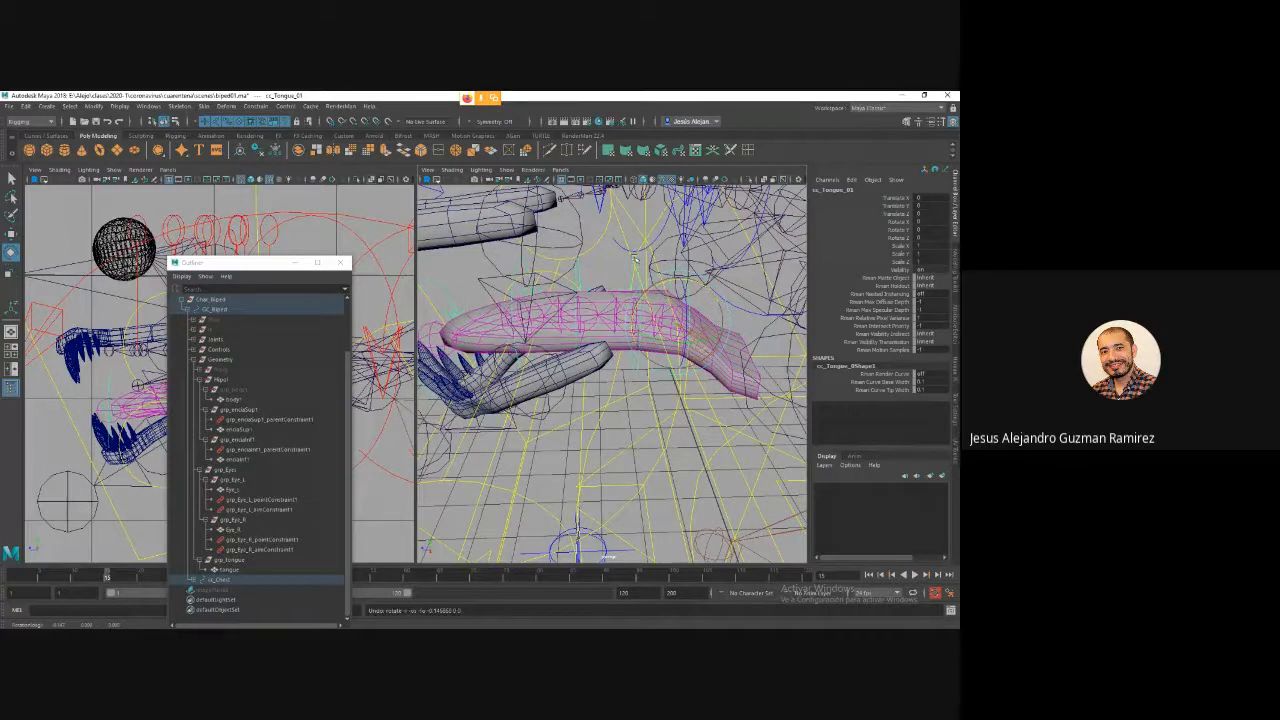
pyautogui.click(630, 266)
pyautogui.click(632, 272)
pyautogui.moveTo(619, 278); pyautogui.dragTo(627, 275)
pyautogui.hotkey('ctrl', 'z')
# Parent constrain the Tongue_5 joint to the cc_Tongue_02 control.
pyautogui.press('q')
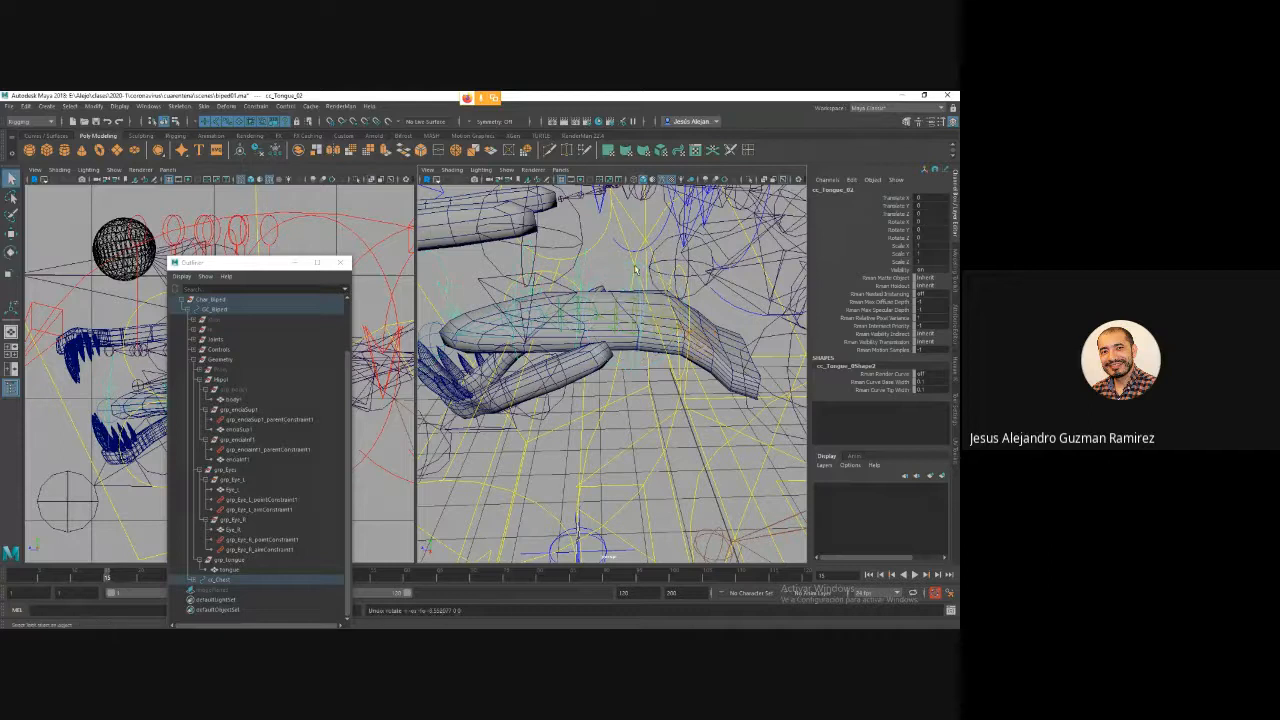
pyautogui.click(633, 303)
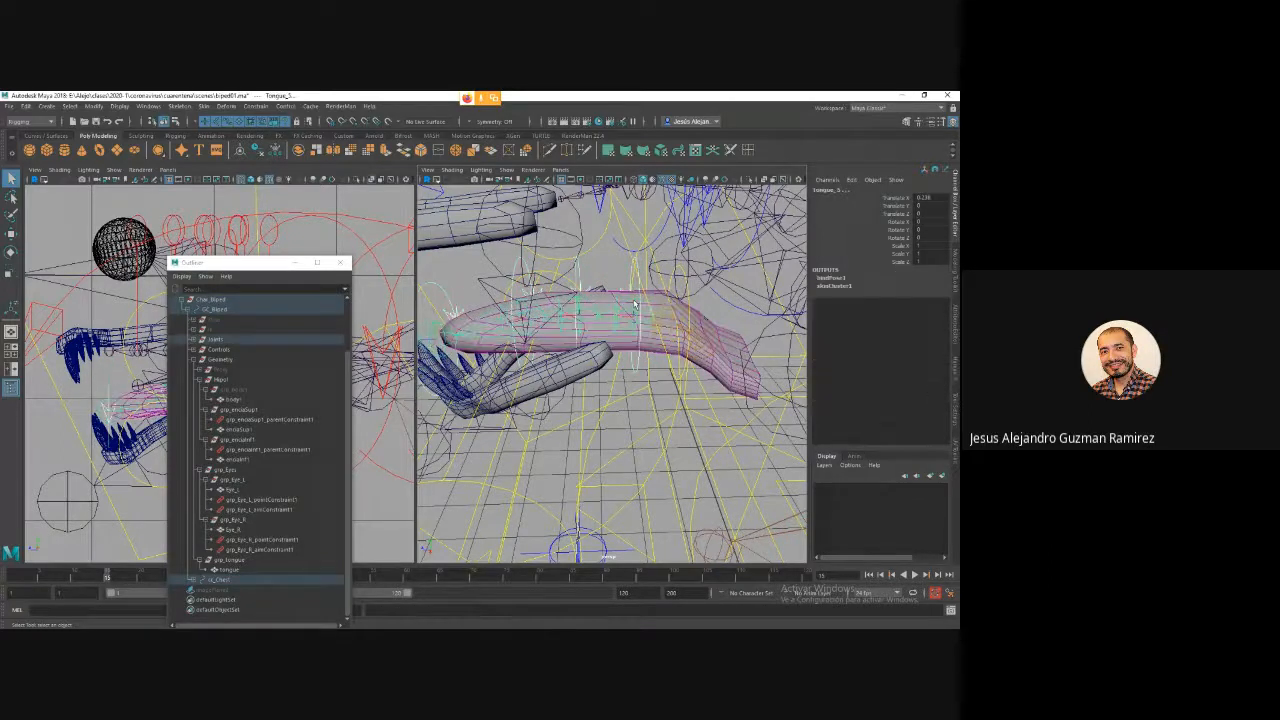
pyautogui.press('space')
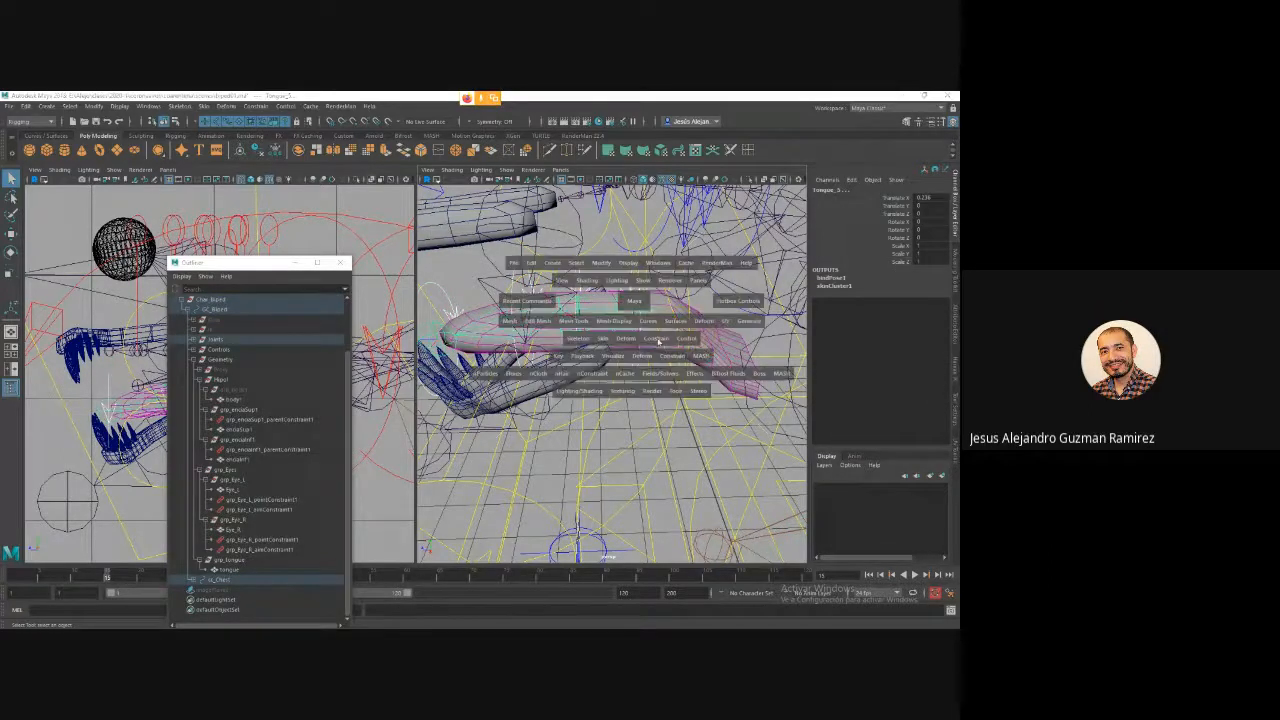
pyautogui.click(658, 340)
pyautogui.click(665, 366)
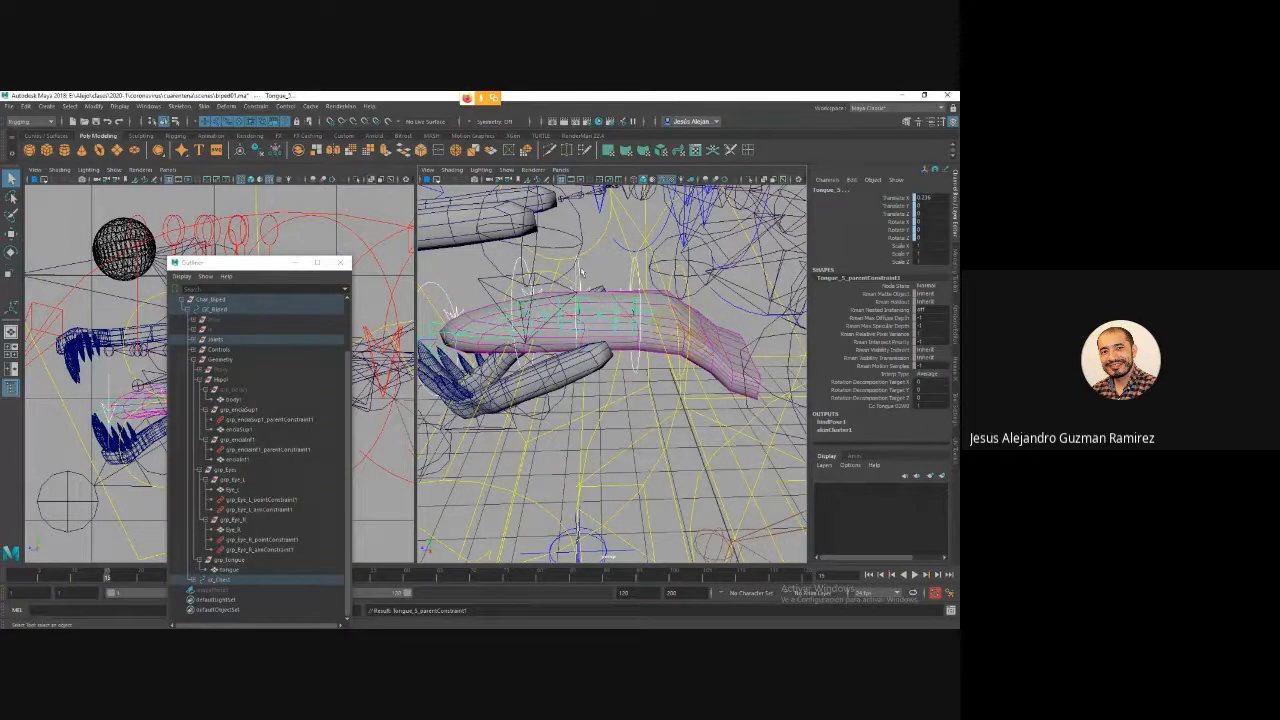
# Parent constrain the Tongue_6 joint to the cc_Tongue_03 control and the Tongue_7 joint to the cc_Tongue_04 control.
pyautogui.click(588, 303)
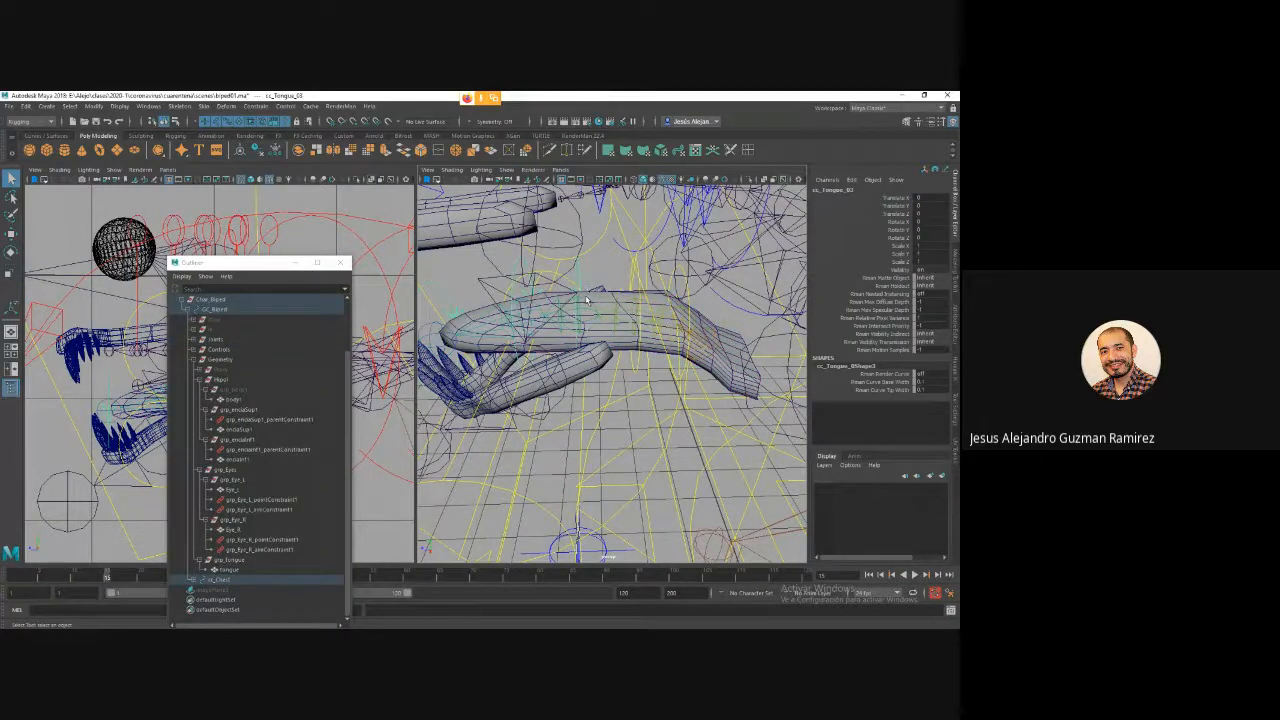
pyautogui.click(587, 300)
pyautogui.press('g')
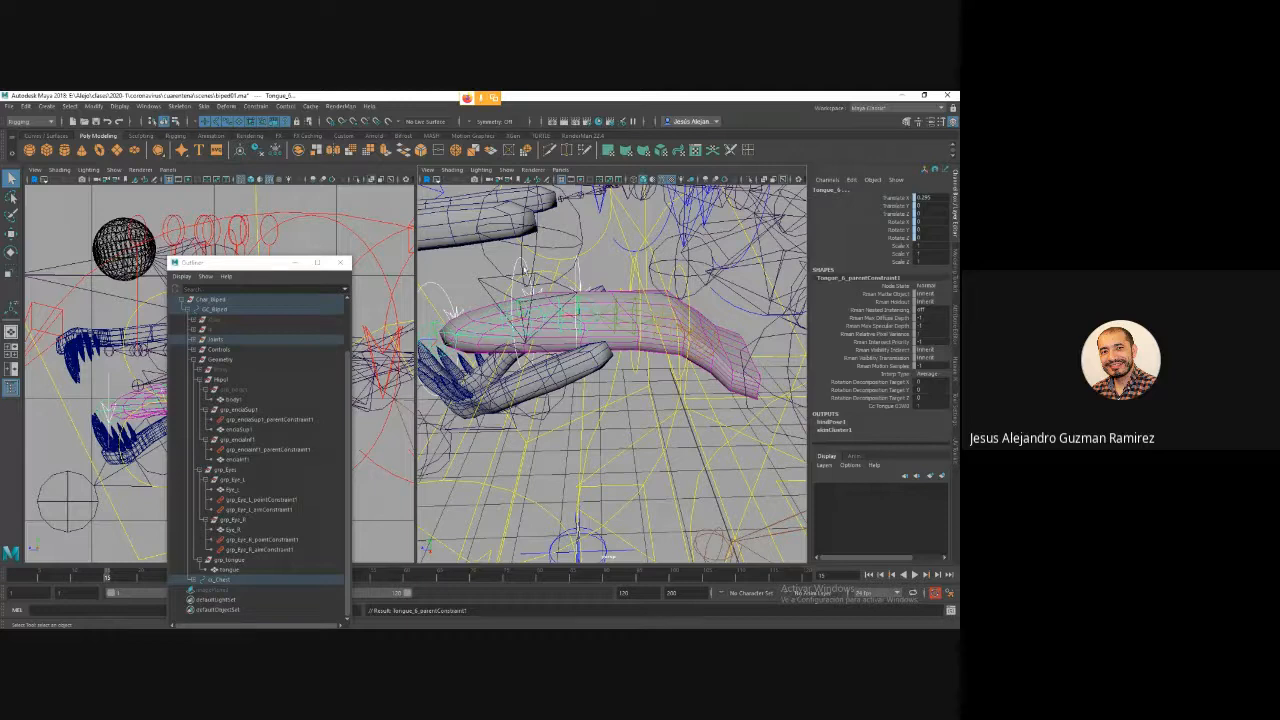
pyautogui.click(536, 300)
pyautogui.click(537, 306)
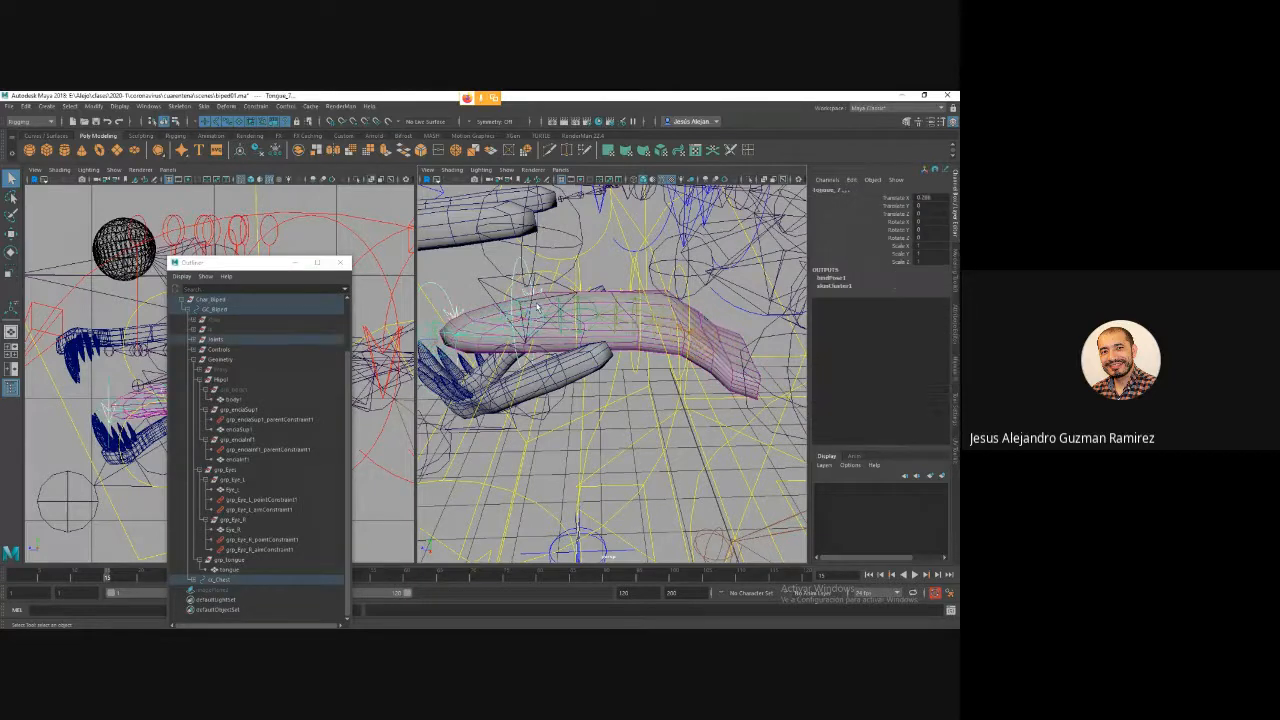
pyautogui.press('g')
# Parent constrain the Tongue_8 joint at the tongue's tip to the cc_Tongue_05 control.
pyautogui.click(446, 295)
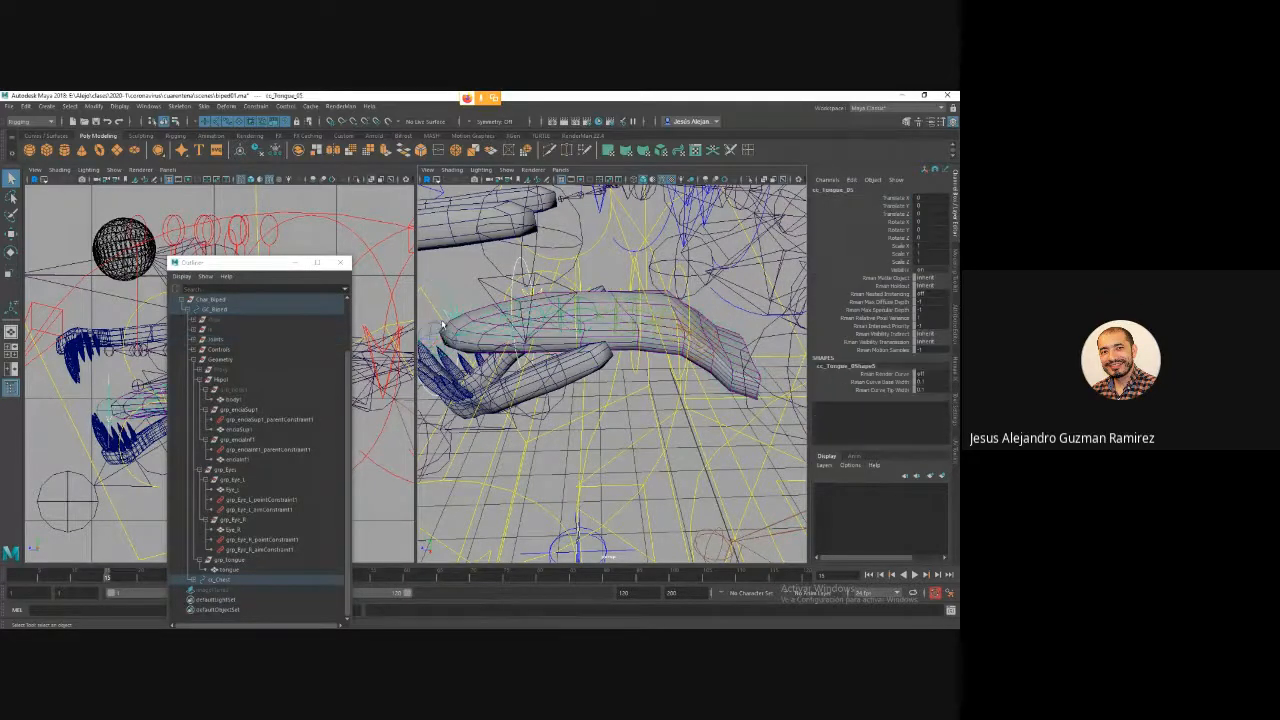
pyautogui.keyDown('shift'); pyautogui.click(440, 326); pyautogui.keyUp('shift')
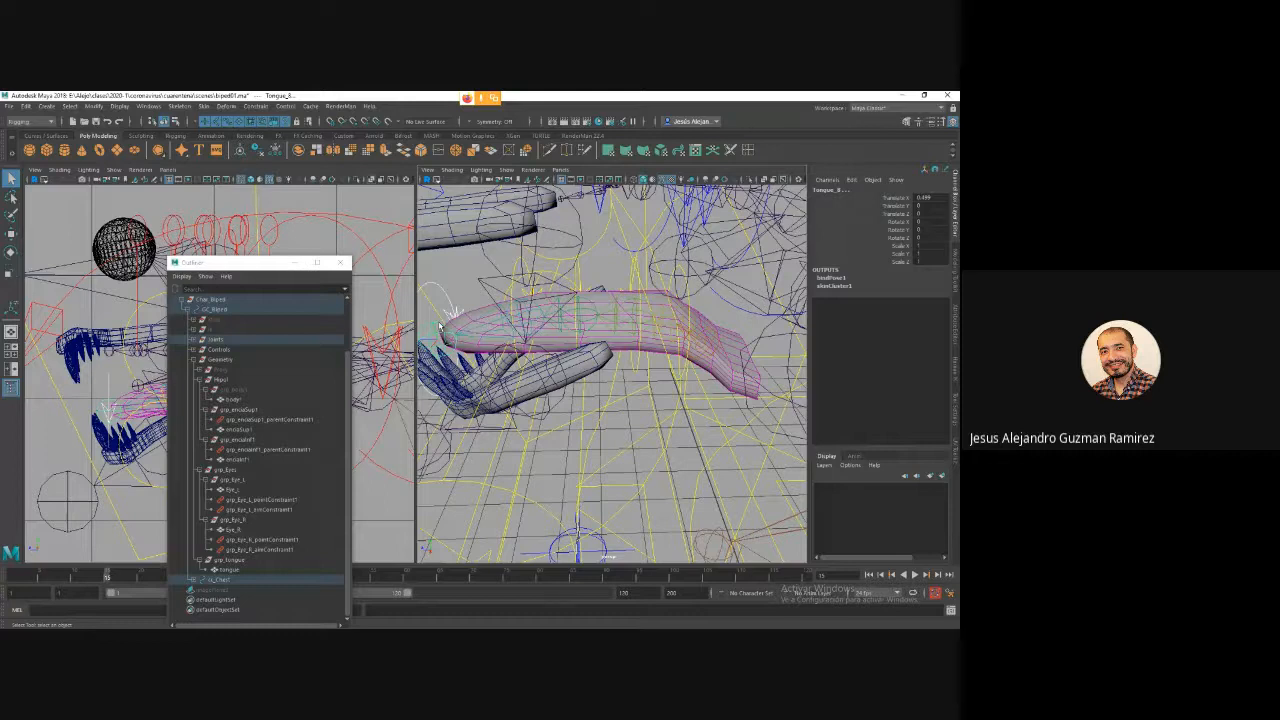
pyautogui.press('g')
# Test-rotate all the tongue controls together to curl the tongue, and undo the rotations.
pyautogui.click(683, 271)
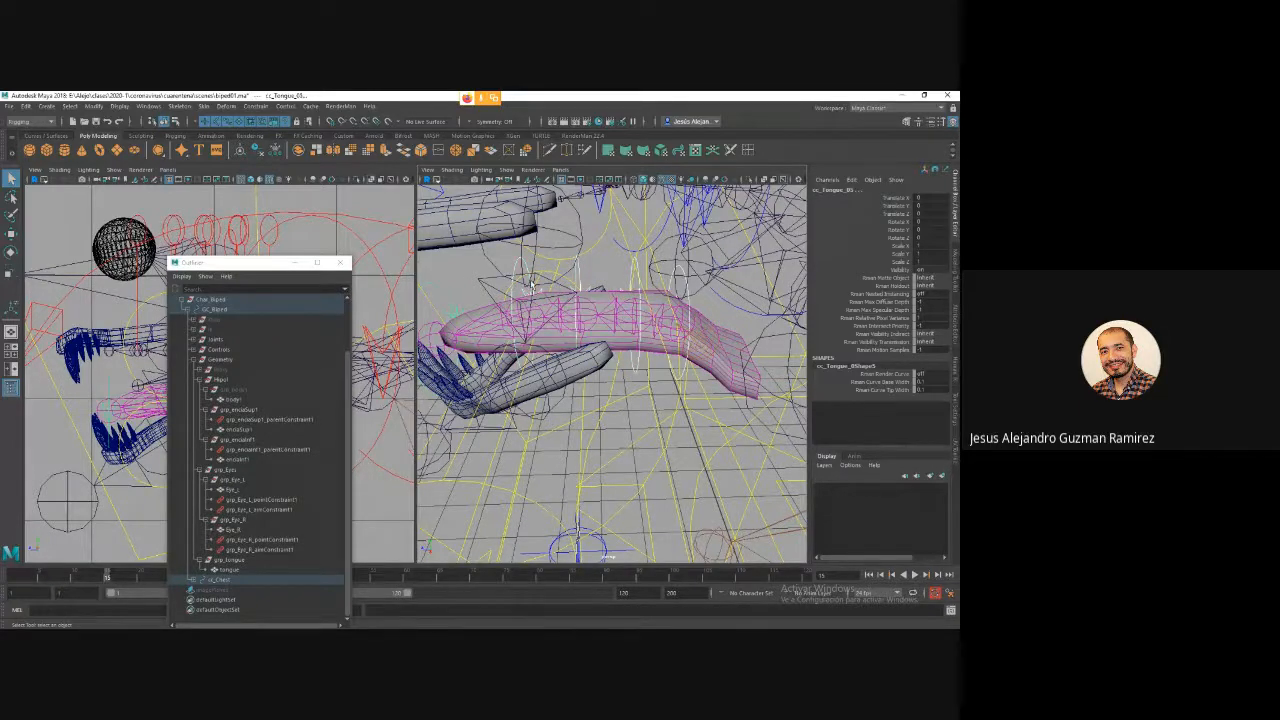
pyautogui.scroll(-5, 532, 286)
pyautogui.press('e')
pyautogui.moveTo(542, 319)
pyautogui.mouseDown()
pyautogui.moveTo(554, 329)
pyautogui.moveTo(531, 295)
pyautogui.moveTo(552, 328)
pyautogui.mouseUp()
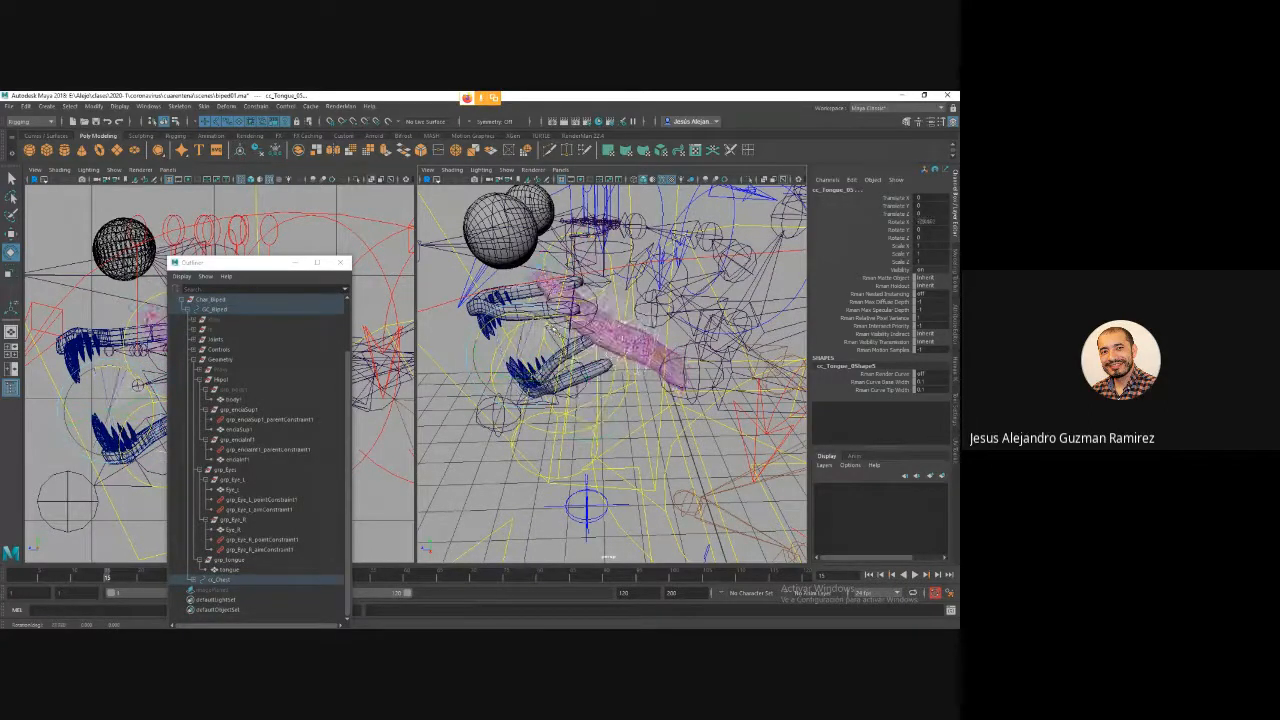
pyautogui.hotkey('ctrl', 'z')
pyautogui.hotkey('ctrl', 'z')
pyautogui.hotkey('ctrl', 'z')
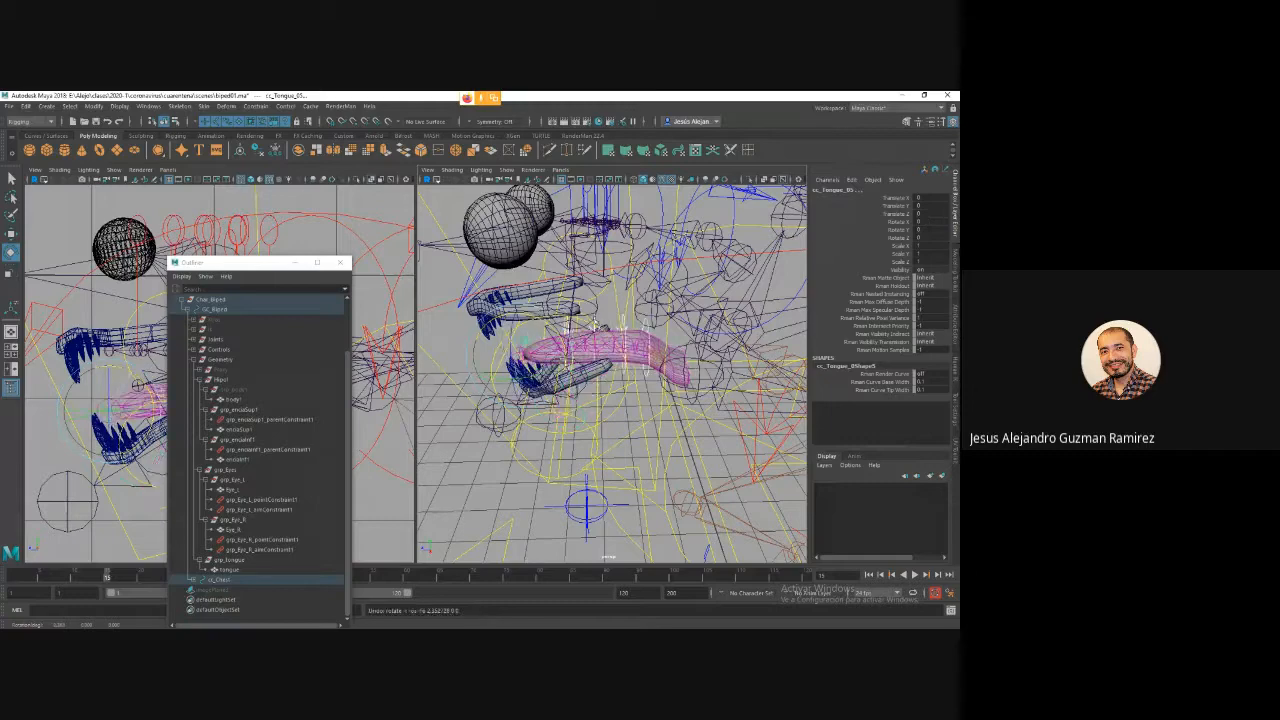
# Test-move the cc_Tongue_03 and cc_Tongue_05 controls in turn, undoing each move.
pyautogui.click(596, 322)
pyautogui.press('w')
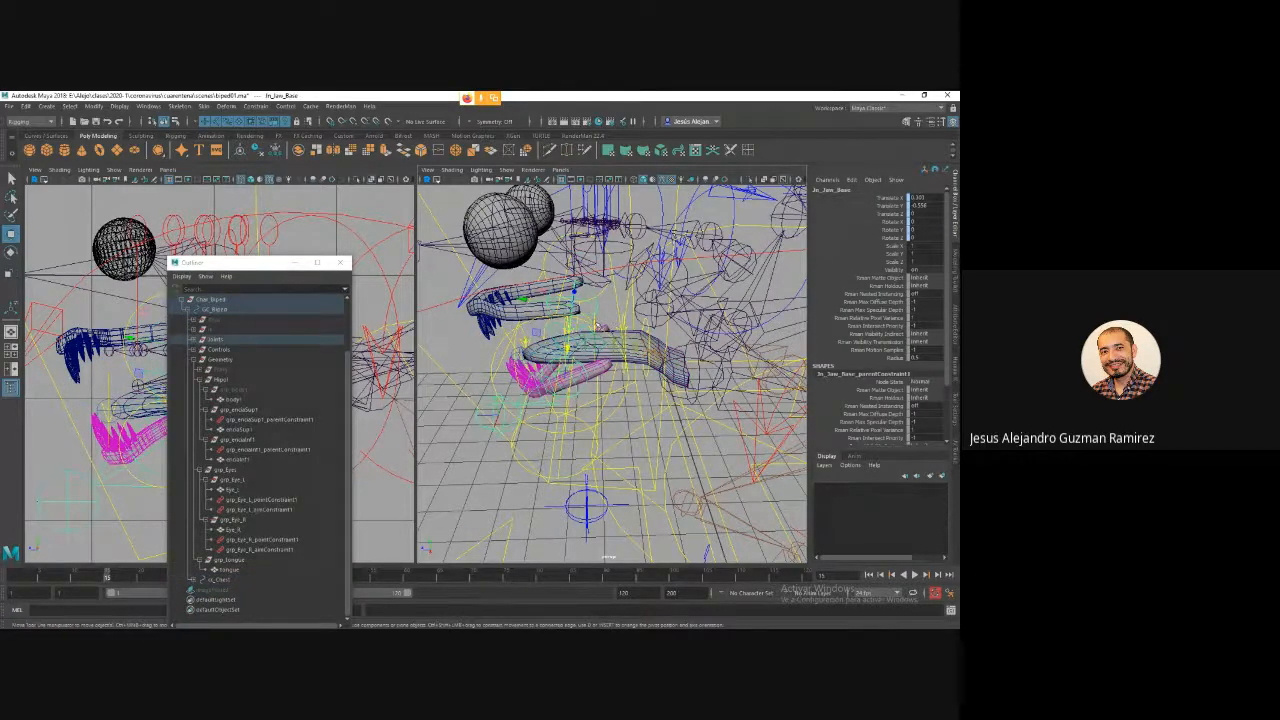
pyautogui.click(603, 328)
pyautogui.keyDown('alt'); pyautogui.moveTo(607, 320); pyautogui.dragTo(567, 331); pyautogui.keyUp('alt')
pyautogui.click(597, 334)
pyautogui.hotkey('ctrl', 'z')
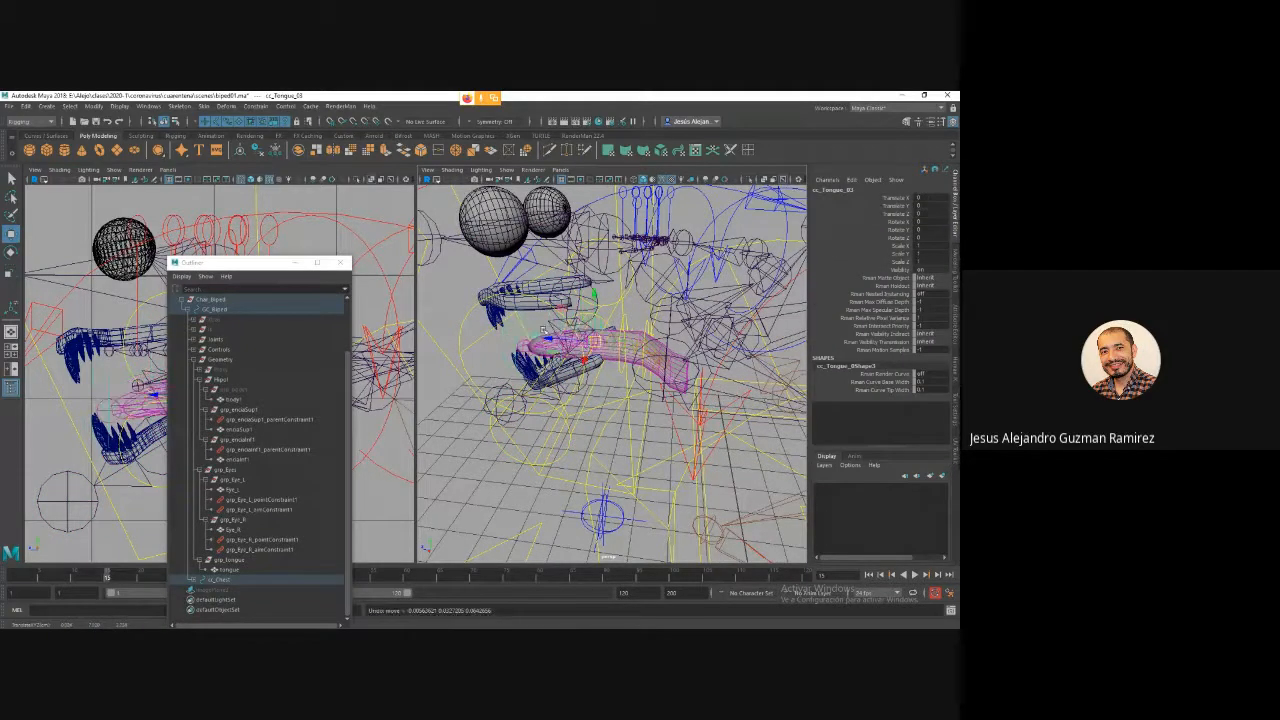
pyautogui.click(533, 325)
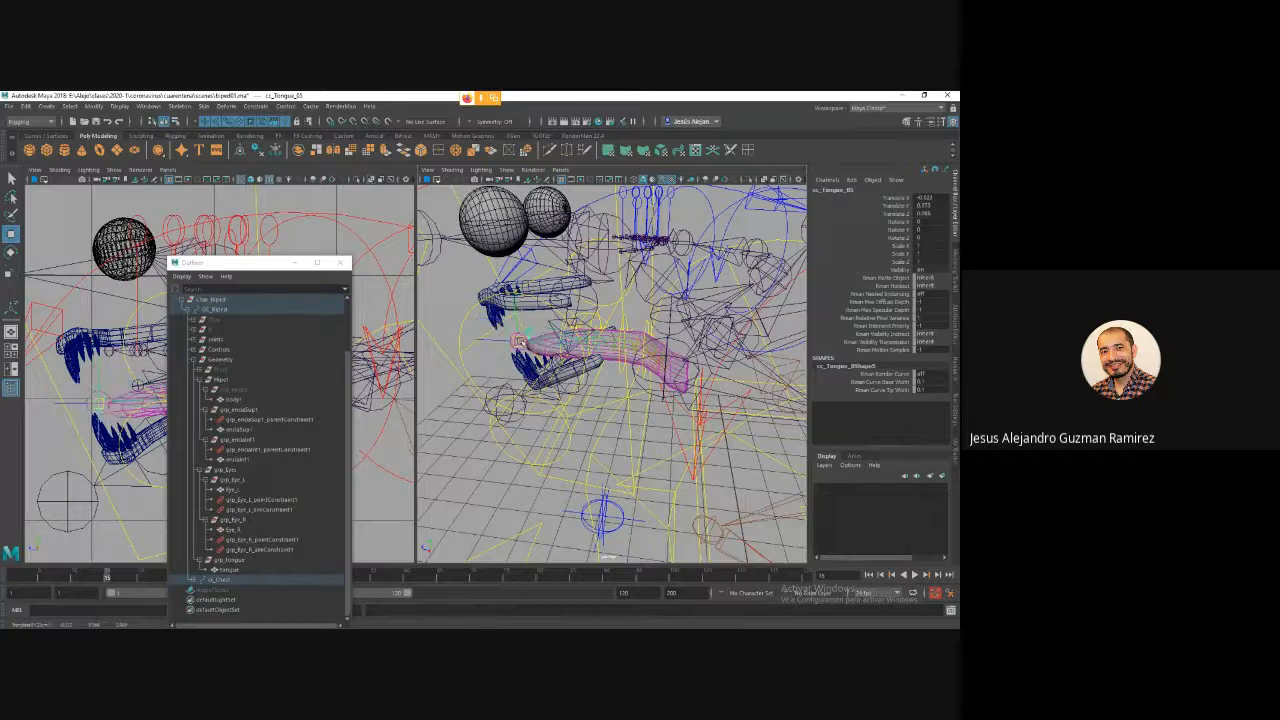
pyautogui.hotkey('ctrl', 'z')
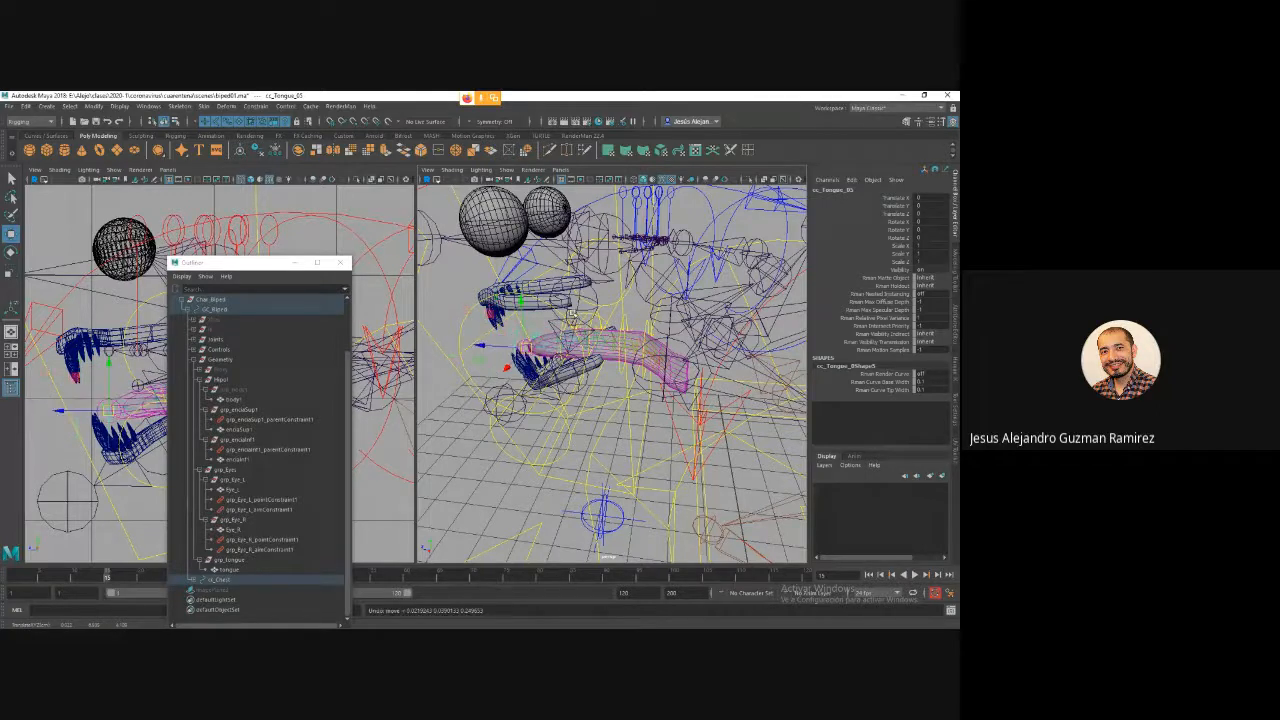
# Test-move the cc_Tongue_04 control and undo the moves.
pyautogui.click(572, 315)
pyautogui.moveTo(552, 330); pyautogui.dragTo(520, 380)
pyautogui.hotkey('ctrl', 'z')
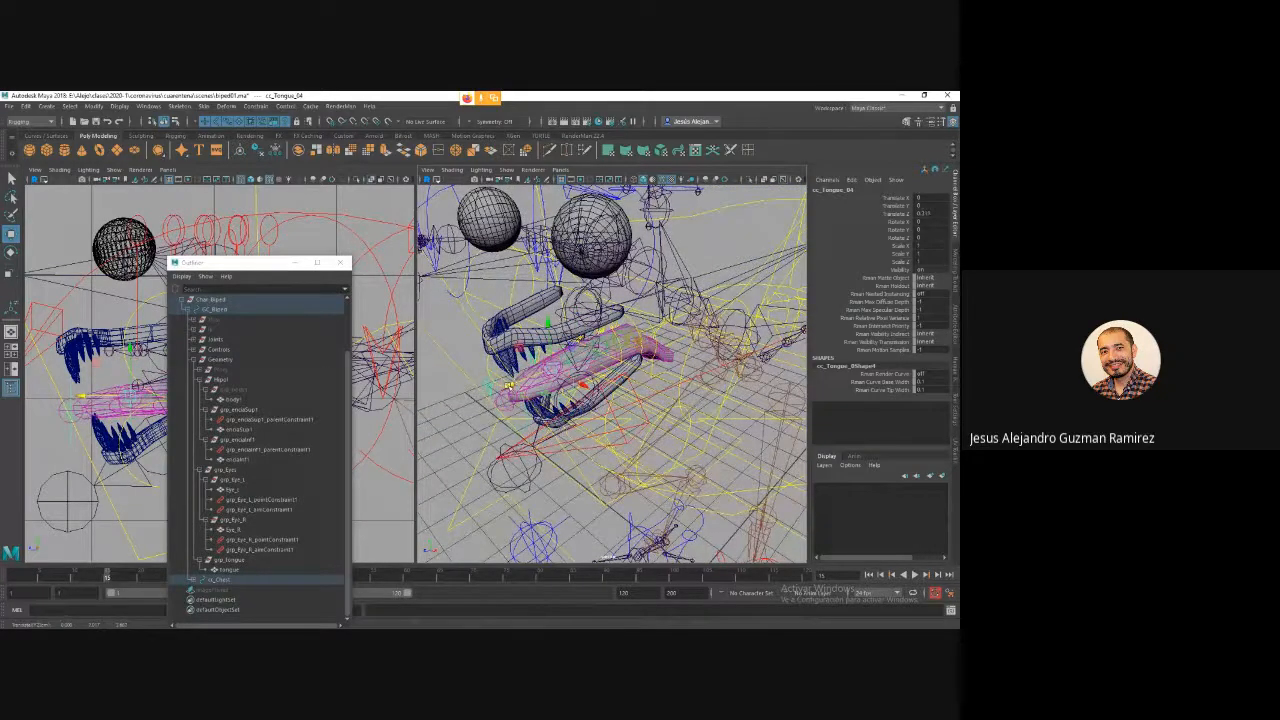
pyautogui.keyDown('alt'); pyautogui.moveTo(620, 376); pyautogui.dragTo(588, 376); pyautogui.keyUp('alt')
pyautogui.hotkey('ctrl', 'z')
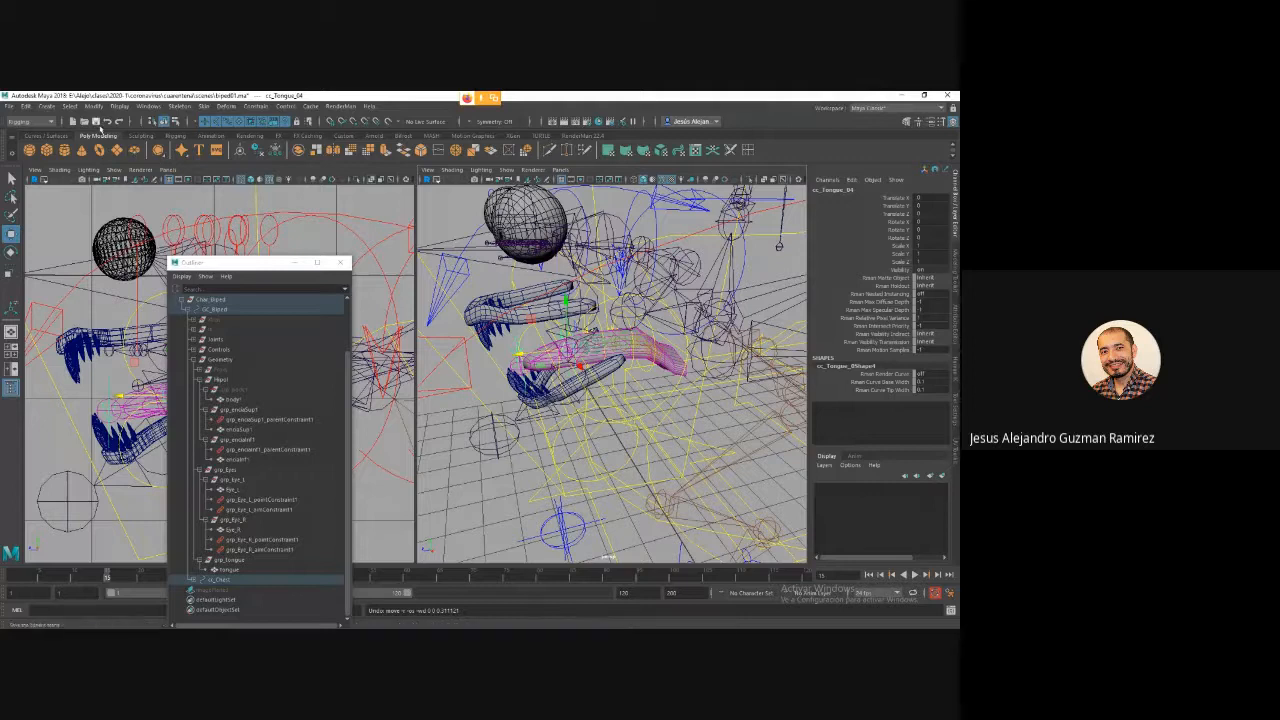
# Open the Shape Editor and put its window away.
pyautogui.click(148, 106)
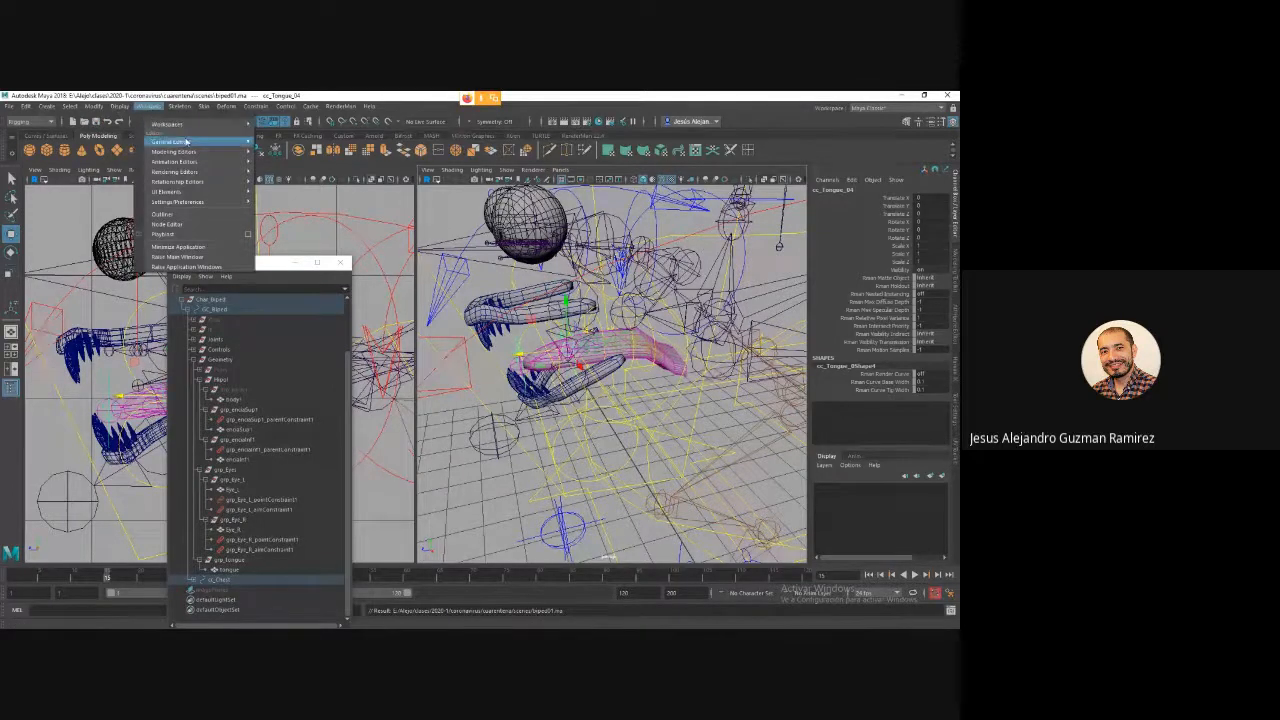
pyautogui.moveTo(218, 174)
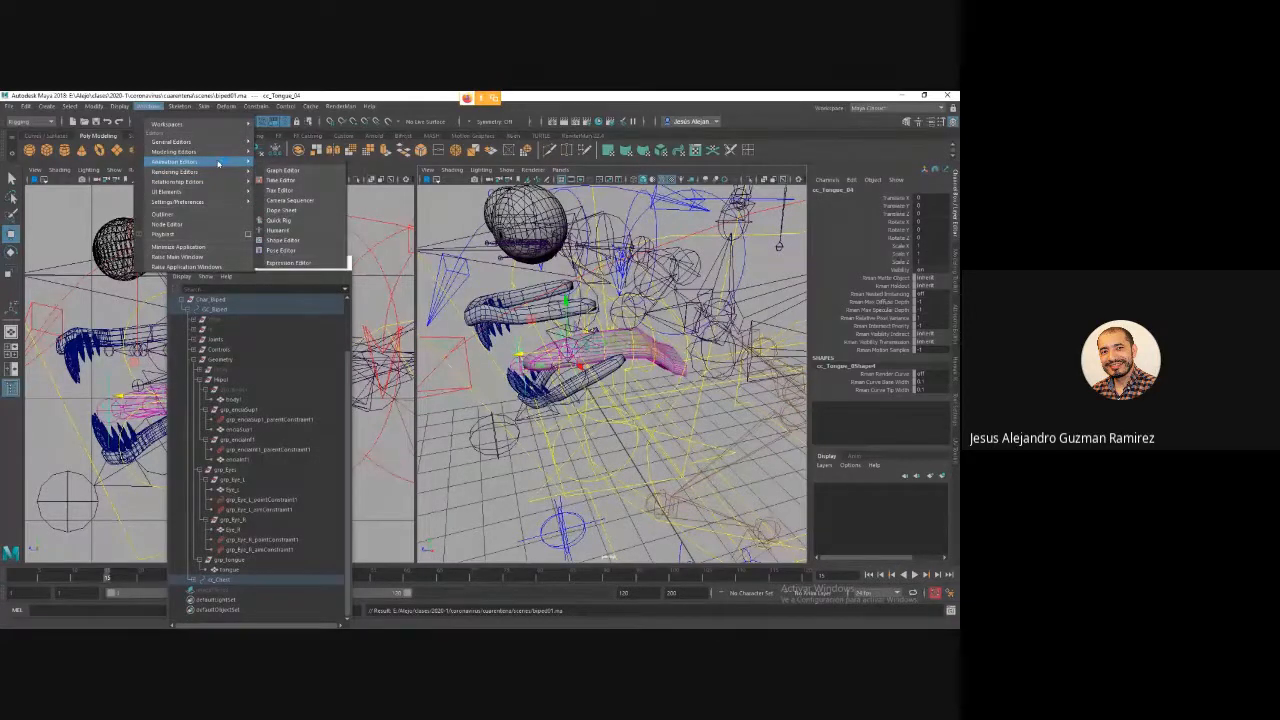
pyautogui.click(283, 240)
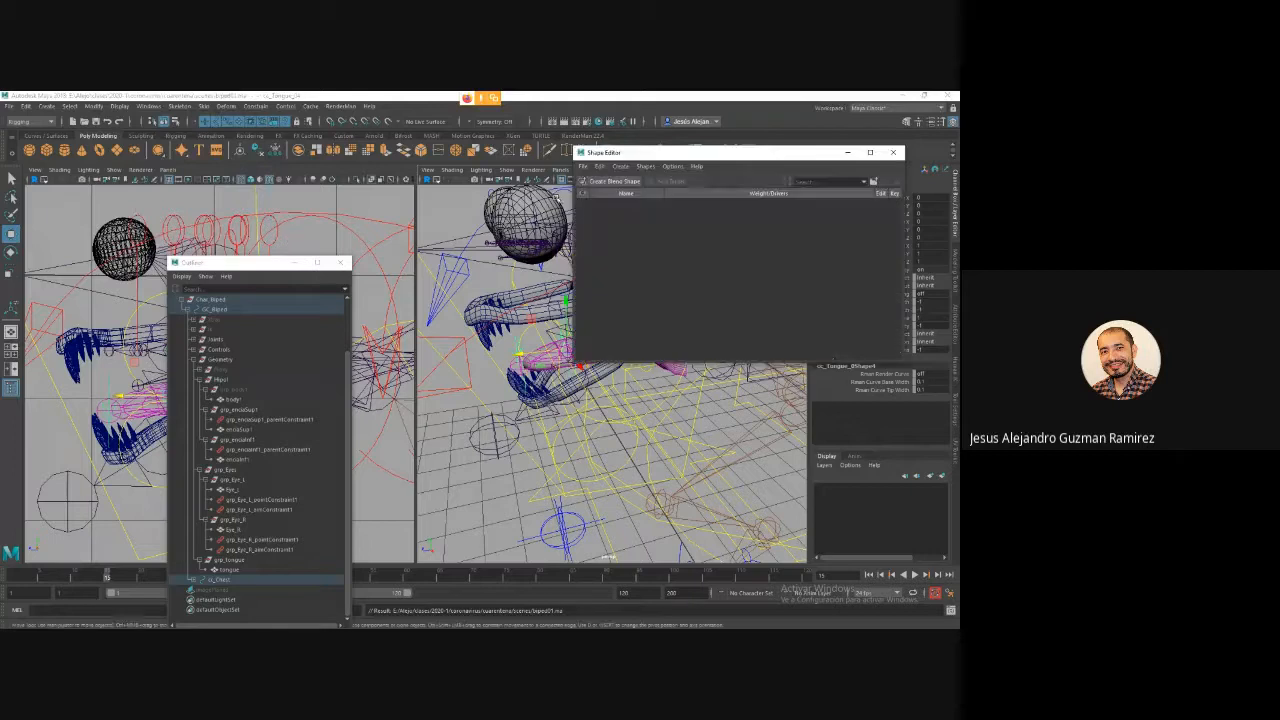
pyautogui.moveTo(715, 157); pyautogui.dragTo(198, 200)
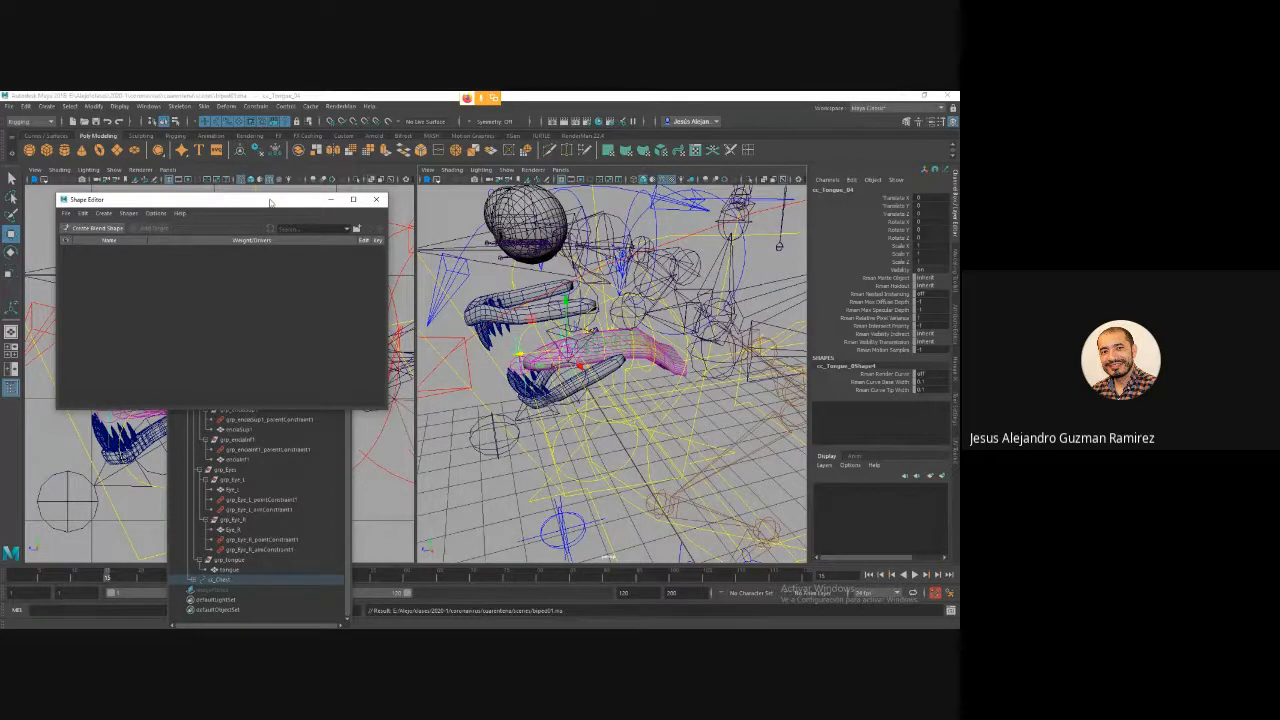
pyautogui.click(376, 199)
# Inspect the tongue mesh and its fit in the lower jaw from several angles, toggling its smooth preview on and off.
pyautogui.click(674, 369)
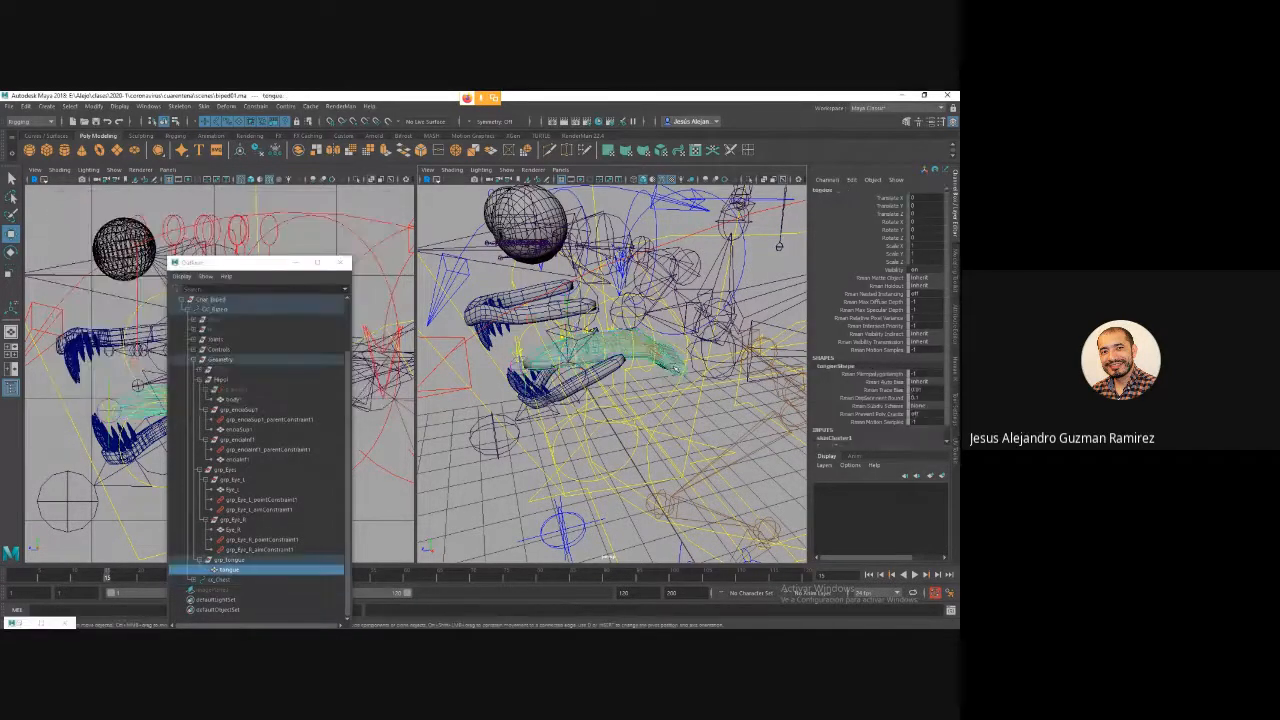
pyautogui.click(700, 410)
pyautogui.scroll(10, 626, 373)
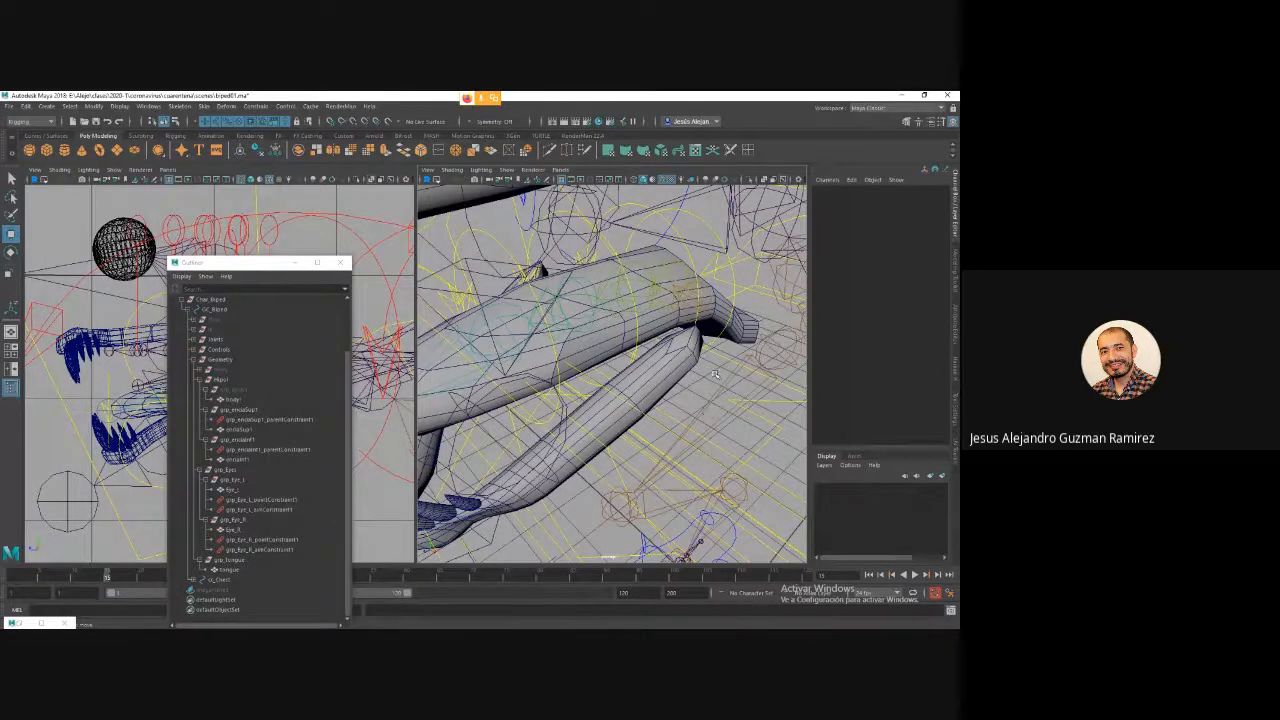
pyautogui.click(629, 342)
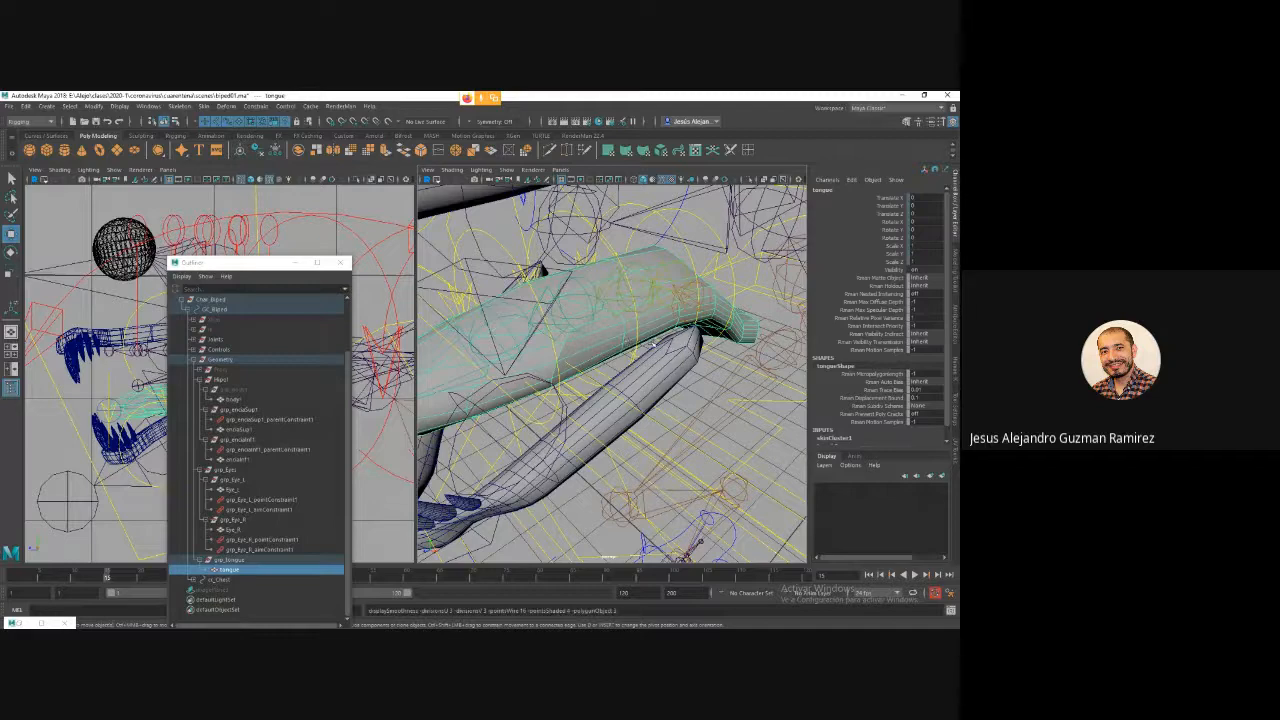
pyautogui.press('3')
pyautogui.press('1')
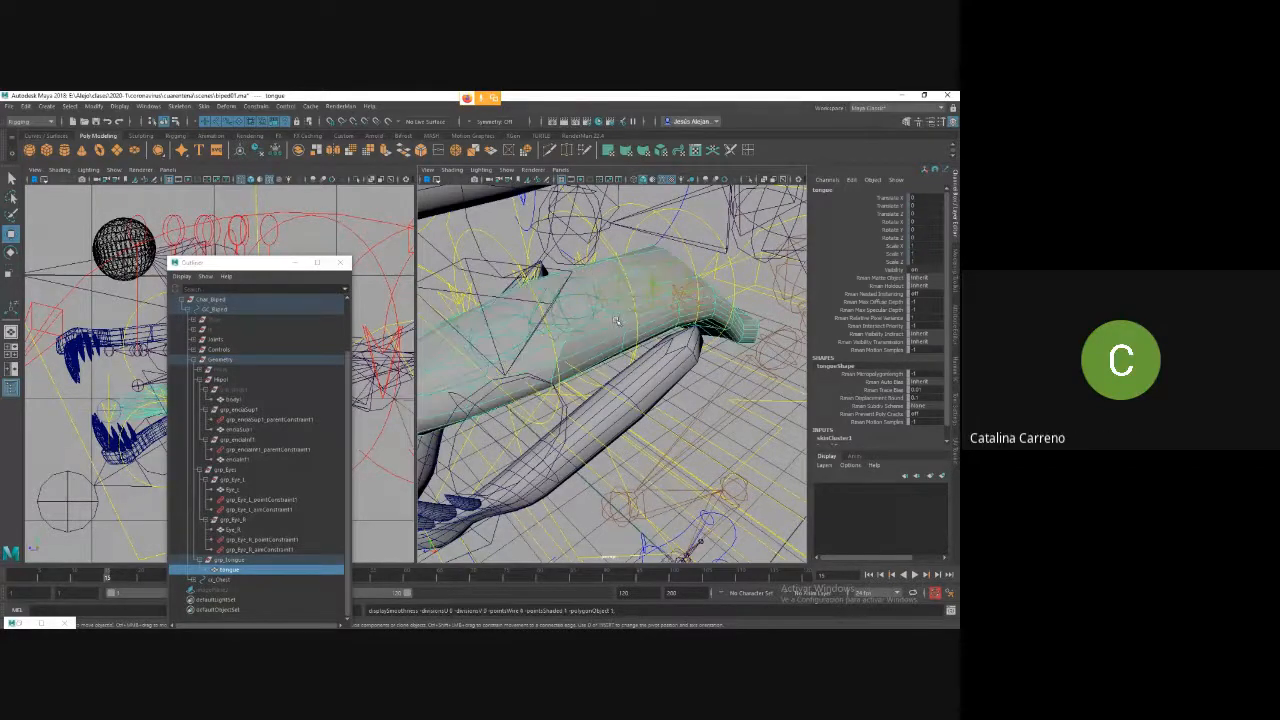
pyautogui.keyDown('alt'); pyautogui.moveTo(677, 355); pyautogui.dragTo(612, 355); pyautogui.keyUp('alt')
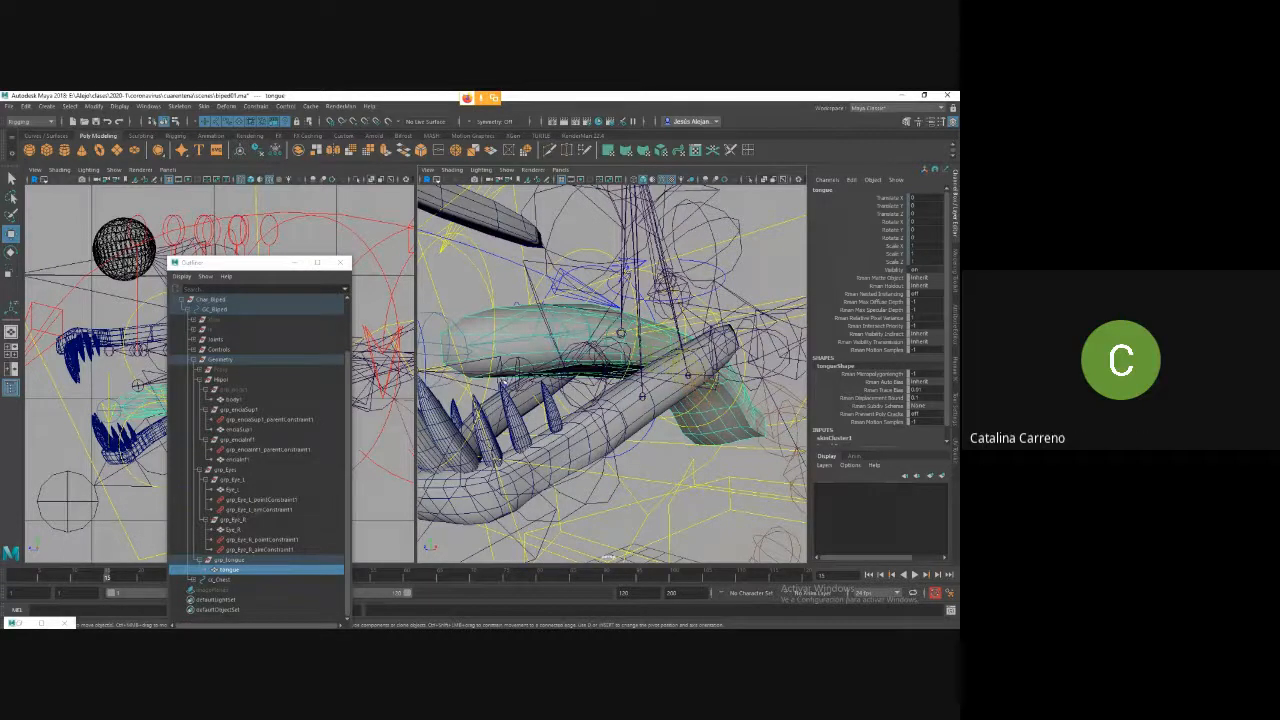
pyautogui.scroll(-5, 612, 374)
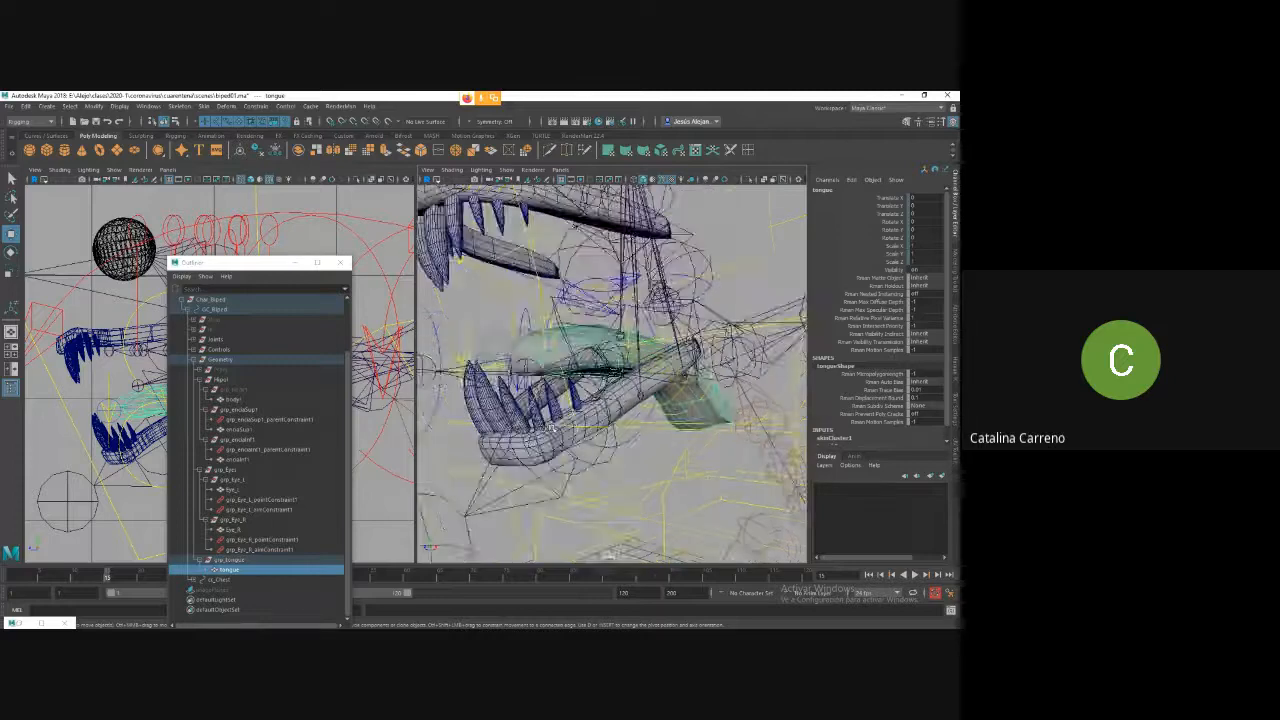
pyautogui.keyDown('alt'); pyautogui.moveTo(612, 374); pyautogui.dragTo(684, 313); pyautogui.keyUp('alt')
# Enable drawing overrides on the upper gum mesh enciaSup1 and set its display type to Reference.
pyautogui.click(684, 313)
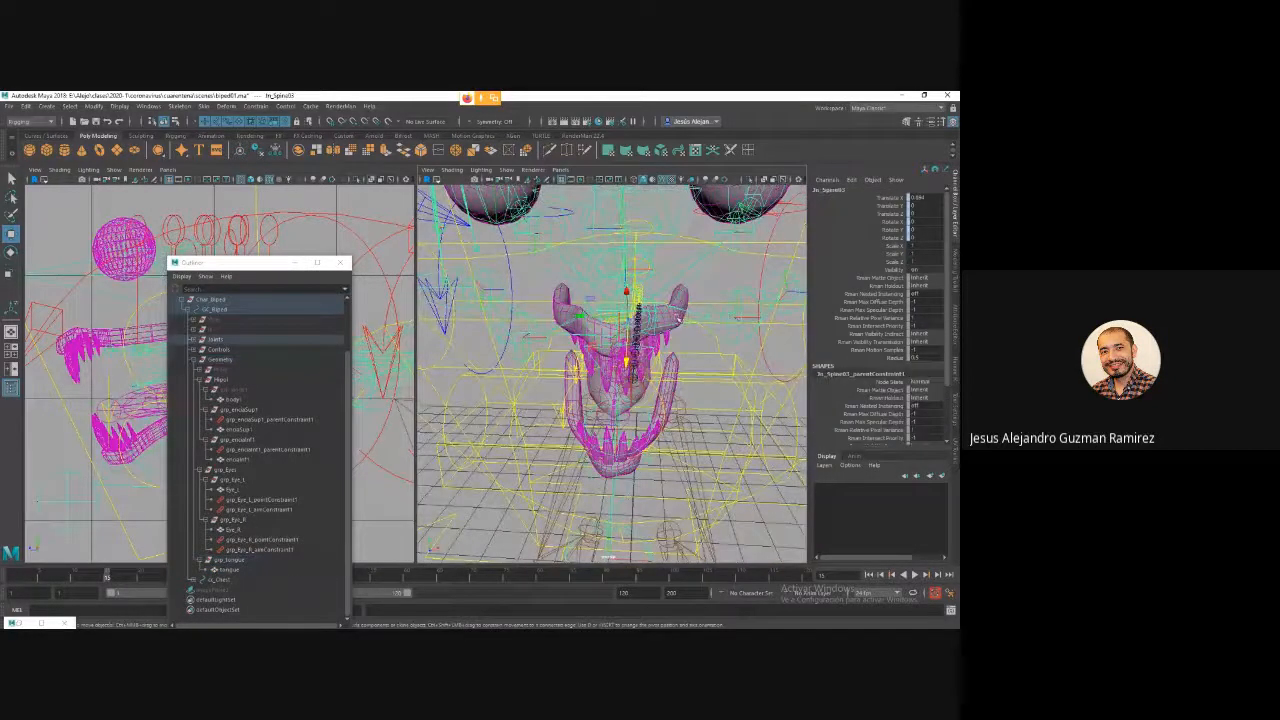
pyautogui.click(650, 326)
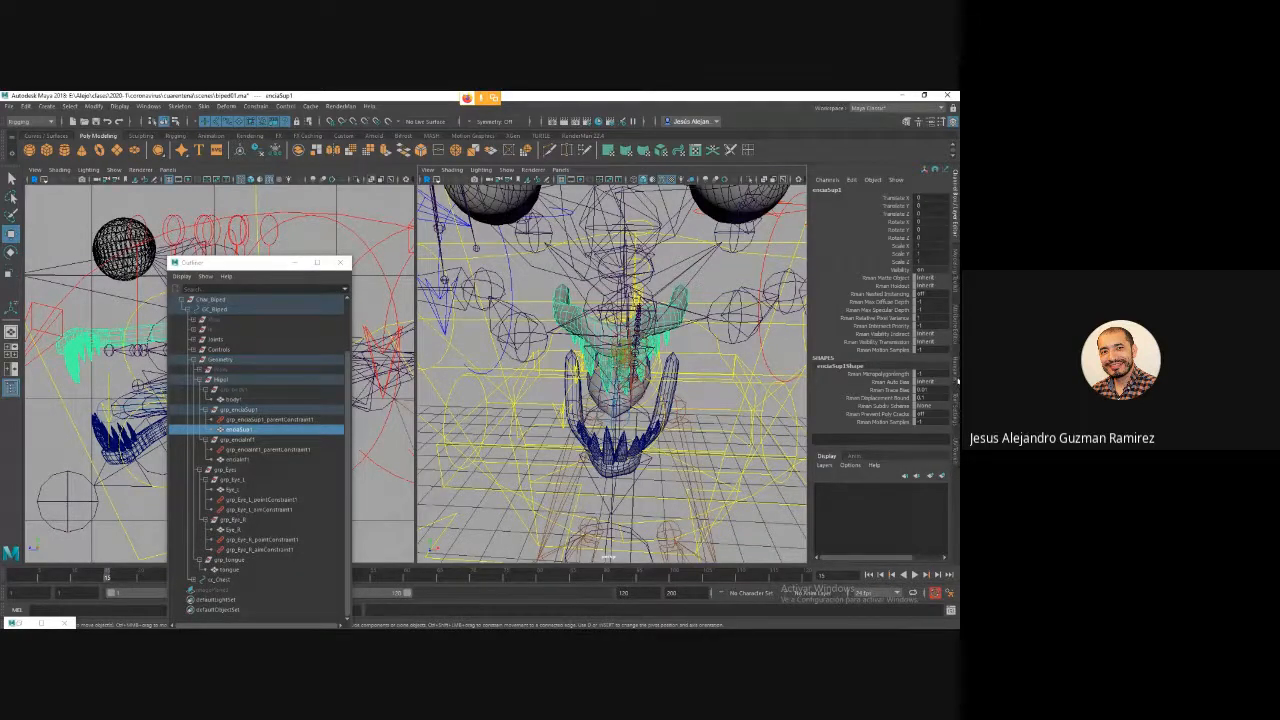
pyautogui.click(954, 324)
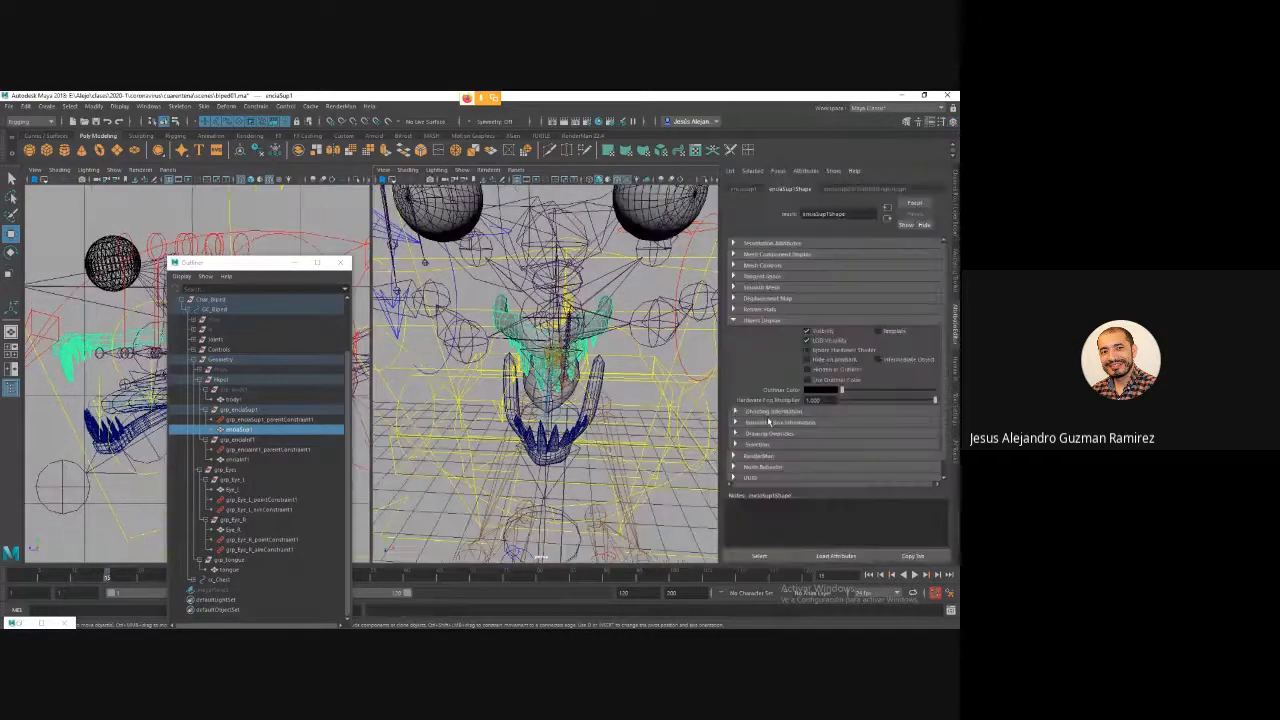
pyautogui.click(766, 434)
pyautogui.scroll(-2, 766, 437)
pyautogui.click(809, 384)
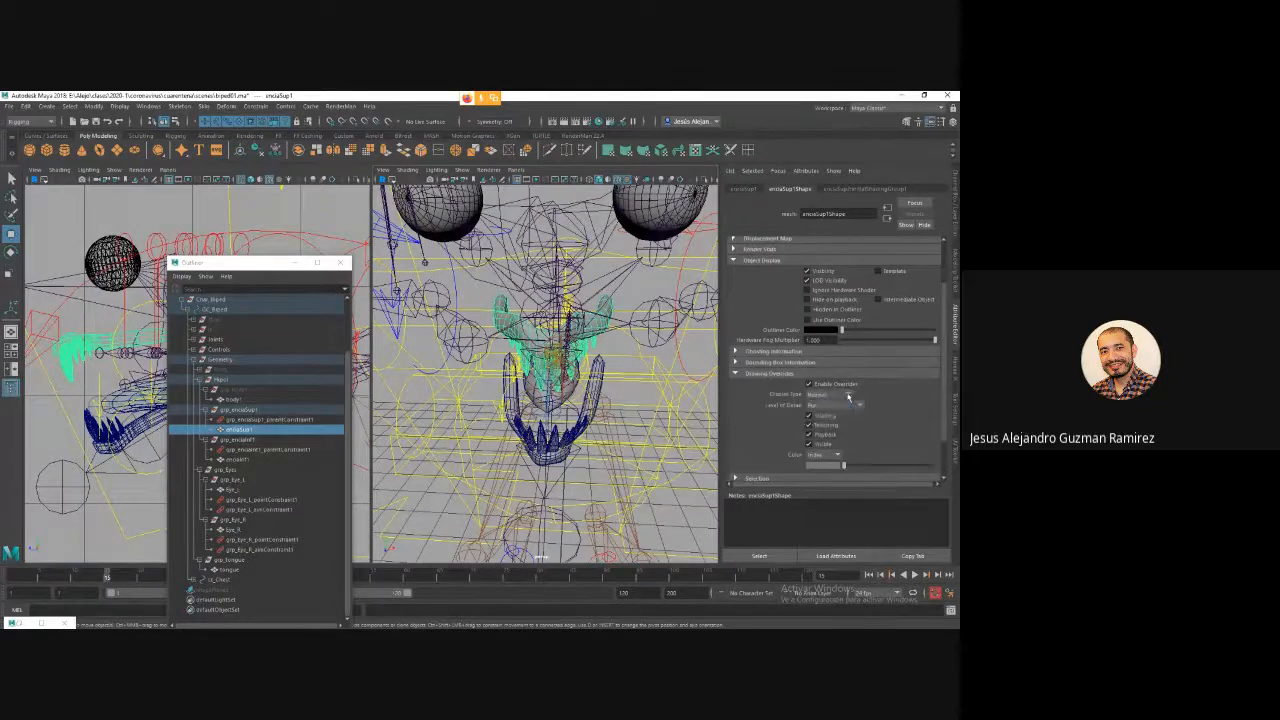
pyautogui.click(828, 394)
pyautogui.click(824, 426)
pyautogui.click(638, 358)
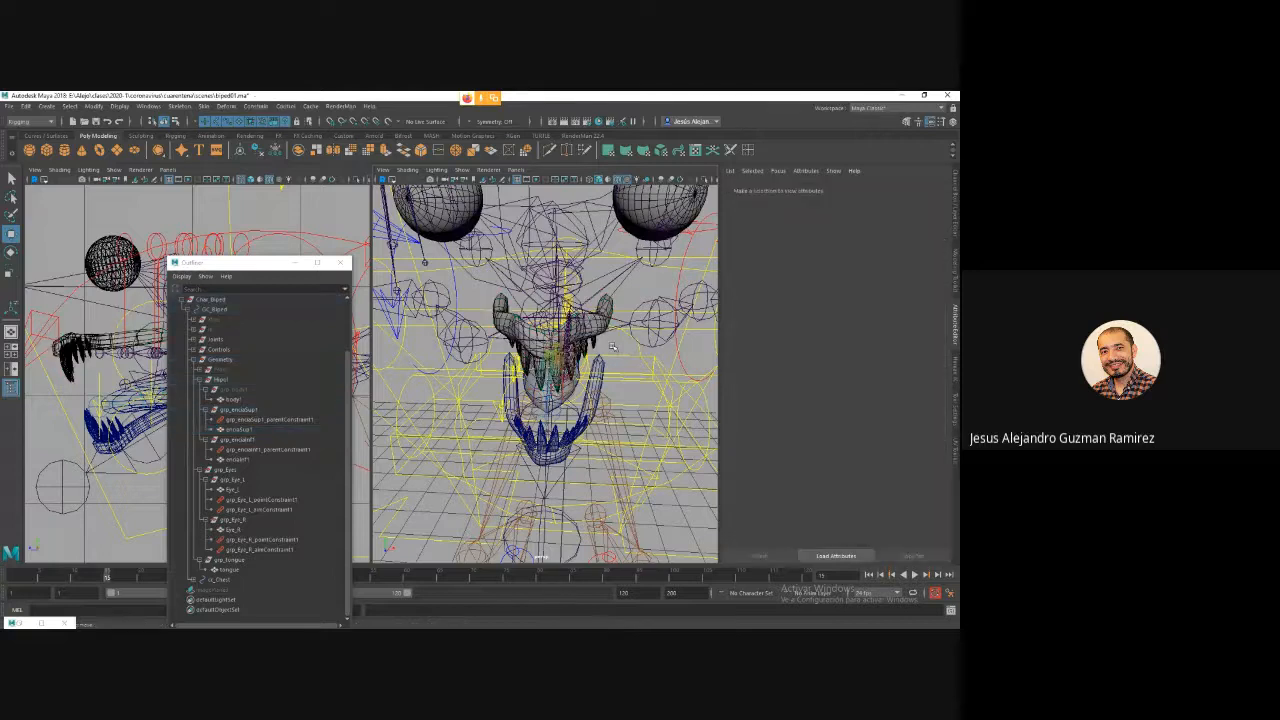
# Set the display type of the lower gum mesh enciaInf1 to Reference in its drawing overrides.
pyautogui.click(594, 381)
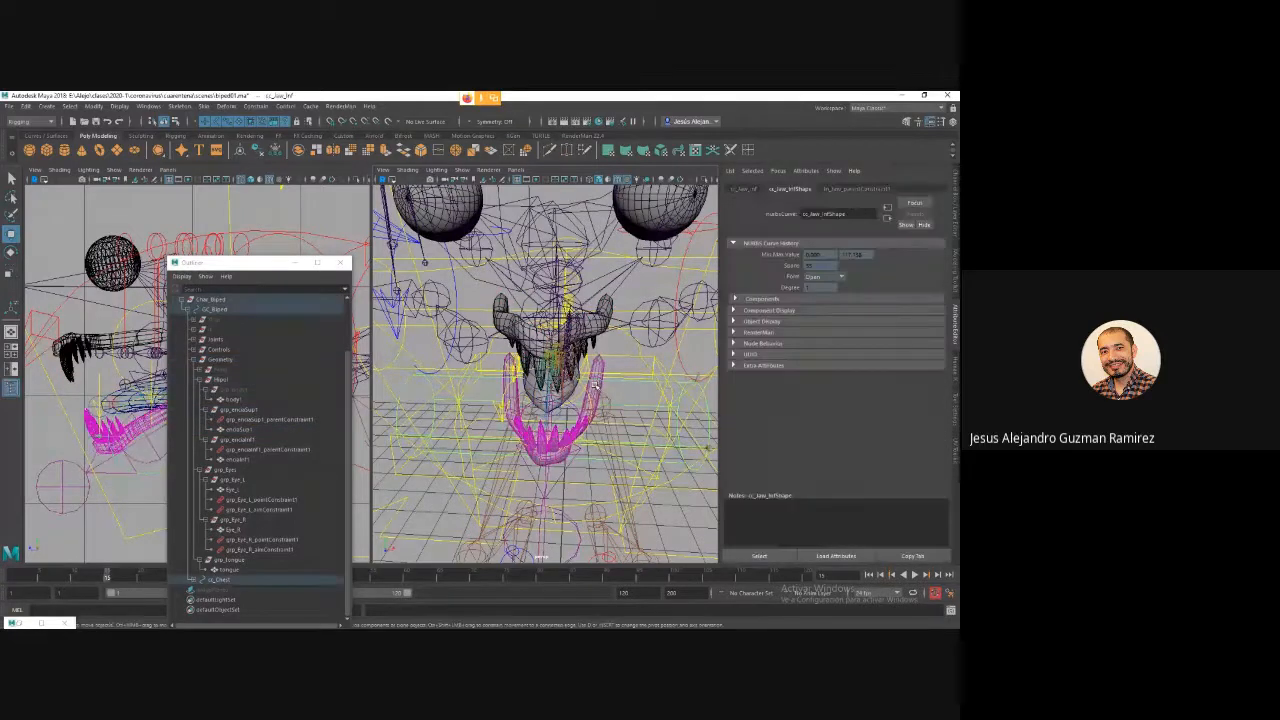
pyautogui.click(595, 384)
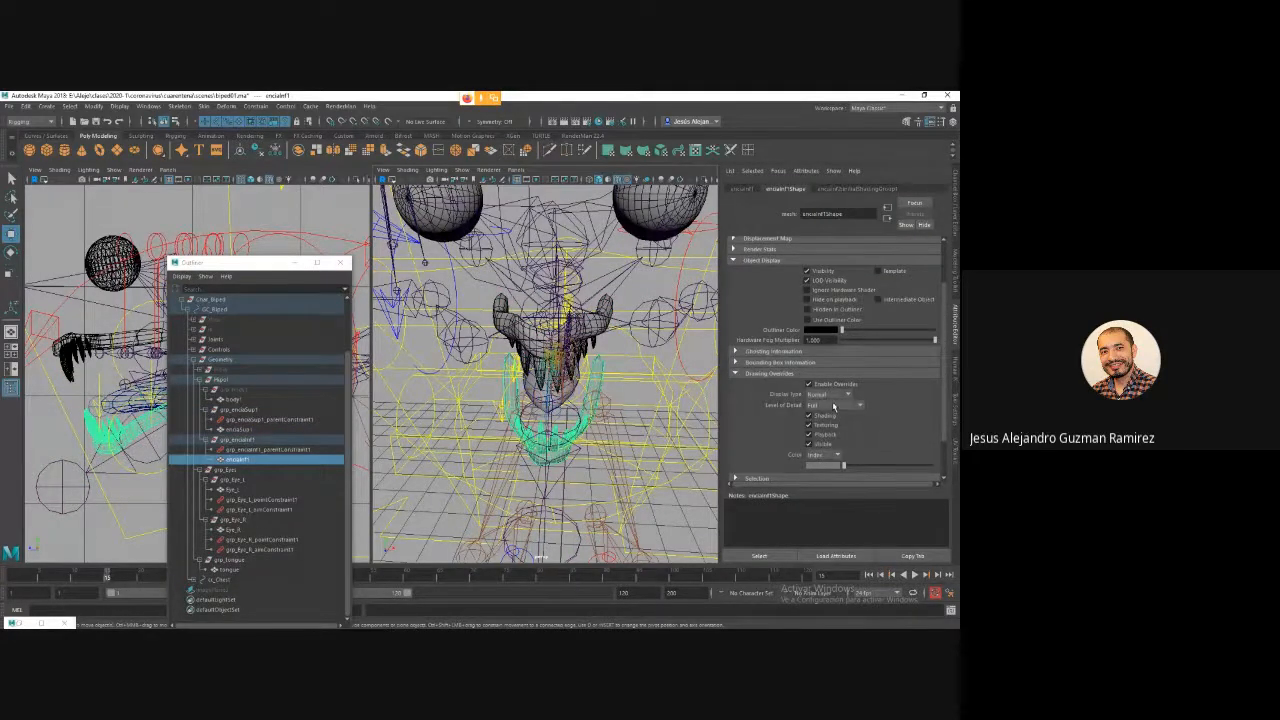
pyautogui.click(826, 394)
pyautogui.click(822, 425)
pyautogui.click(608, 350)
# Test-move the cc_Tongue_03 control to check how the tongue deforms, and undo the move.
pyautogui.keyDown('alt'); pyautogui.moveTo(641, 392); pyautogui.dragTo(549, 244); pyautogui.keyUp('alt')
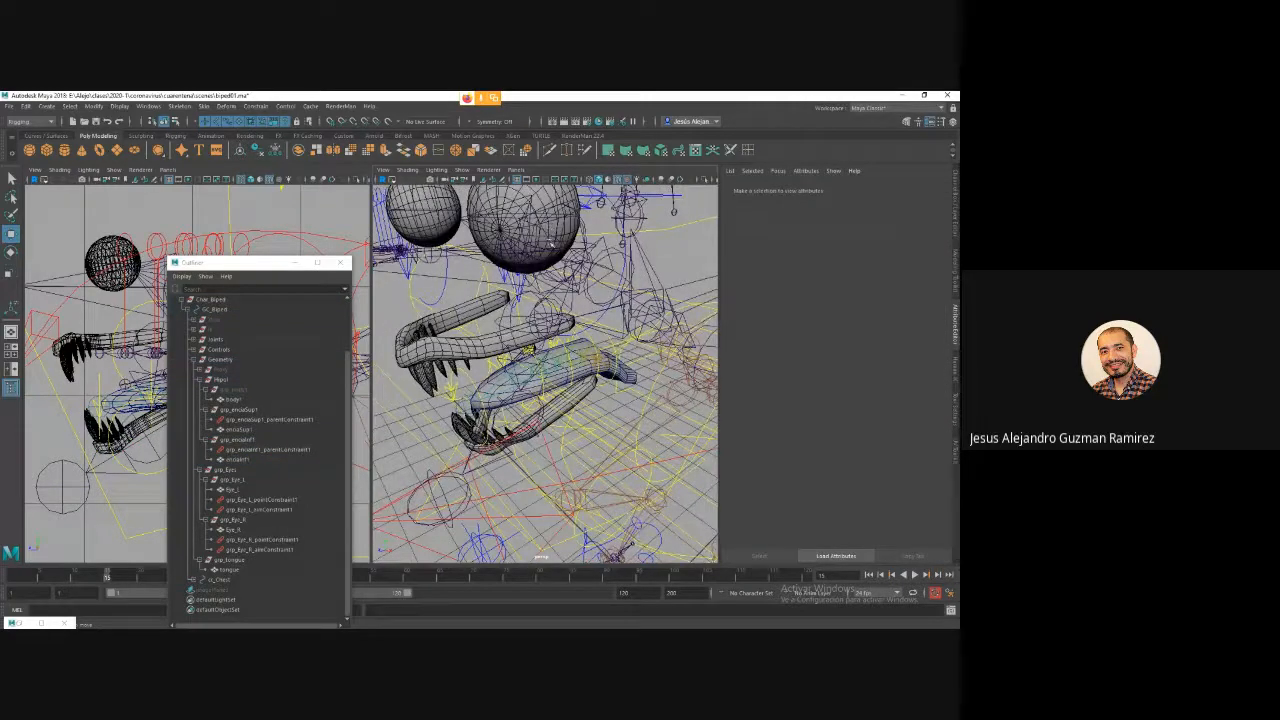
pyautogui.click(510, 392)
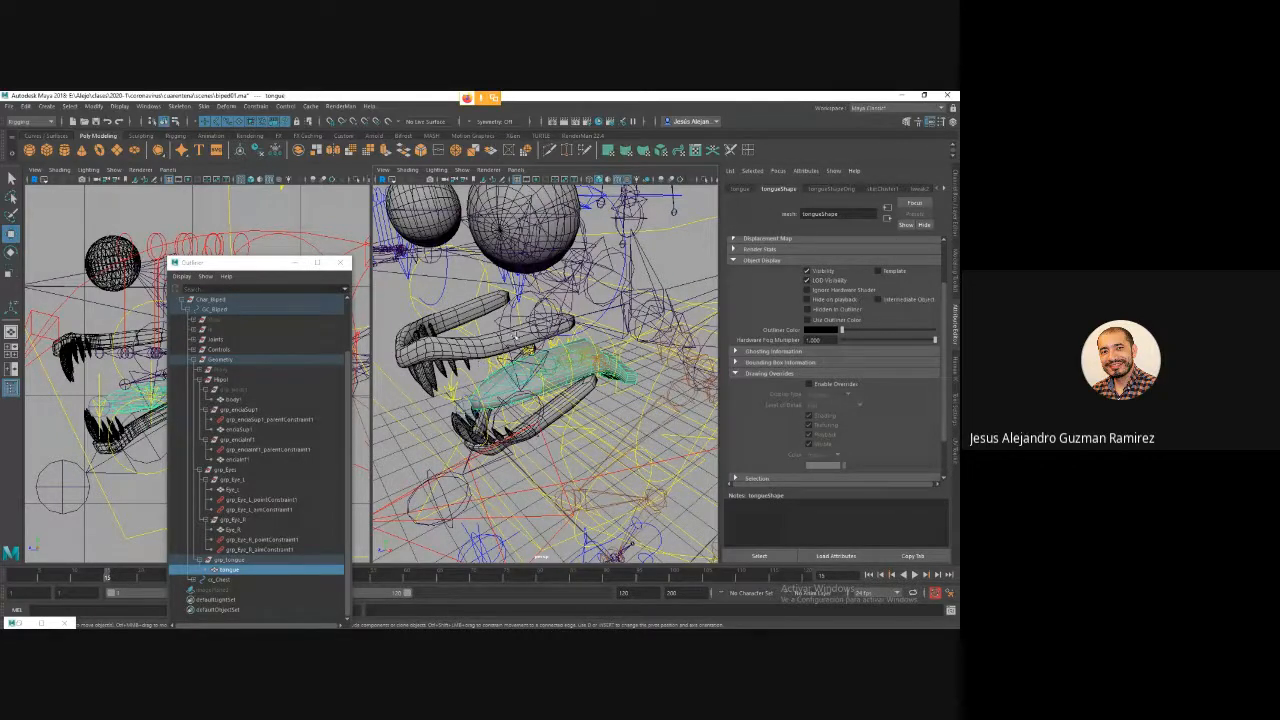
pyautogui.keyDown('alt'); pyautogui.moveTo(586, 360); pyautogui.dragTo(550, 348); pyautogui.keyUp('alt')
pyautogui.click(548, 345)
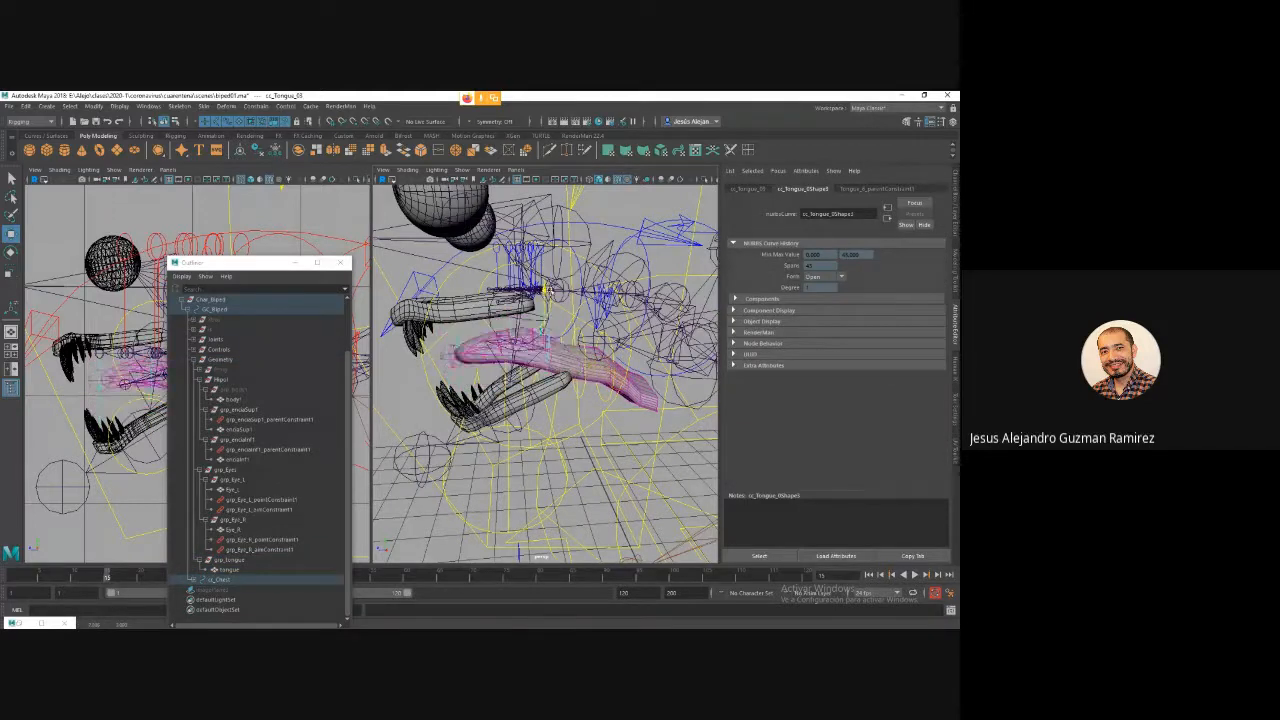
pyautogui.hotkey('ctrl', 'z')
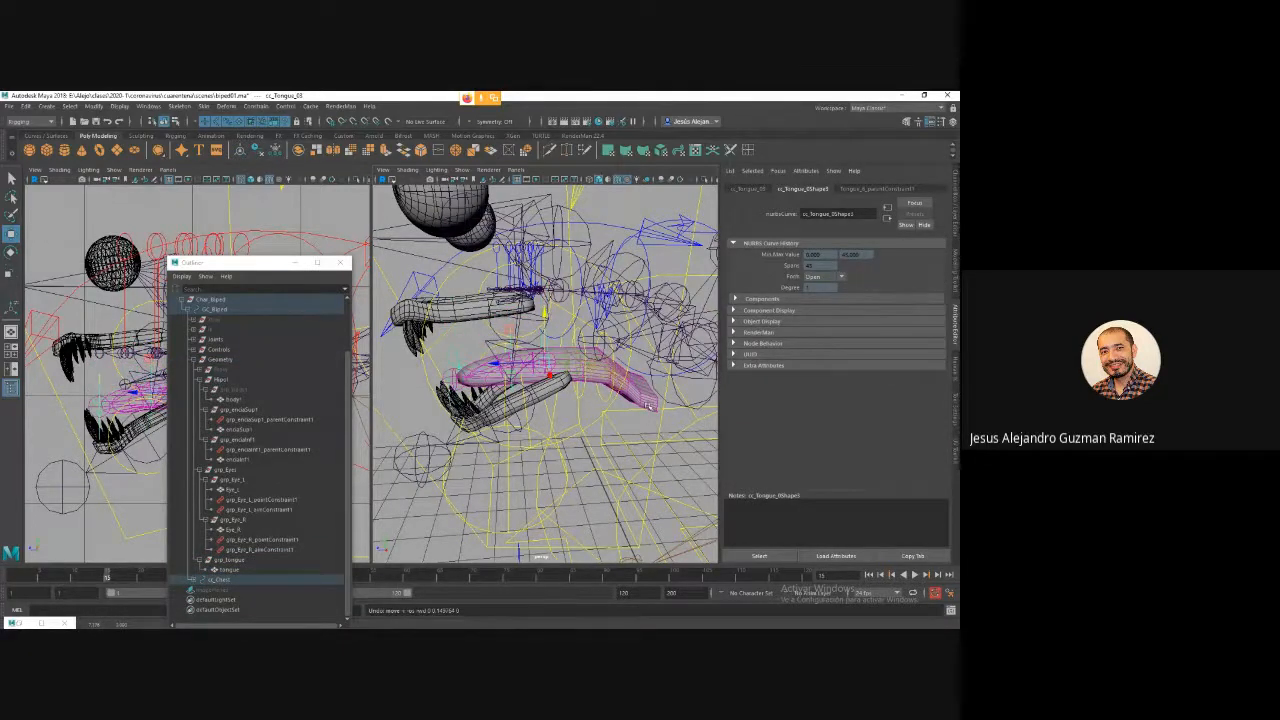
# Select the tongue mesh and start the Paint Skin Weights tool on it.
pyautogui.click(646, 405)
pyautogui.click(941, 121)
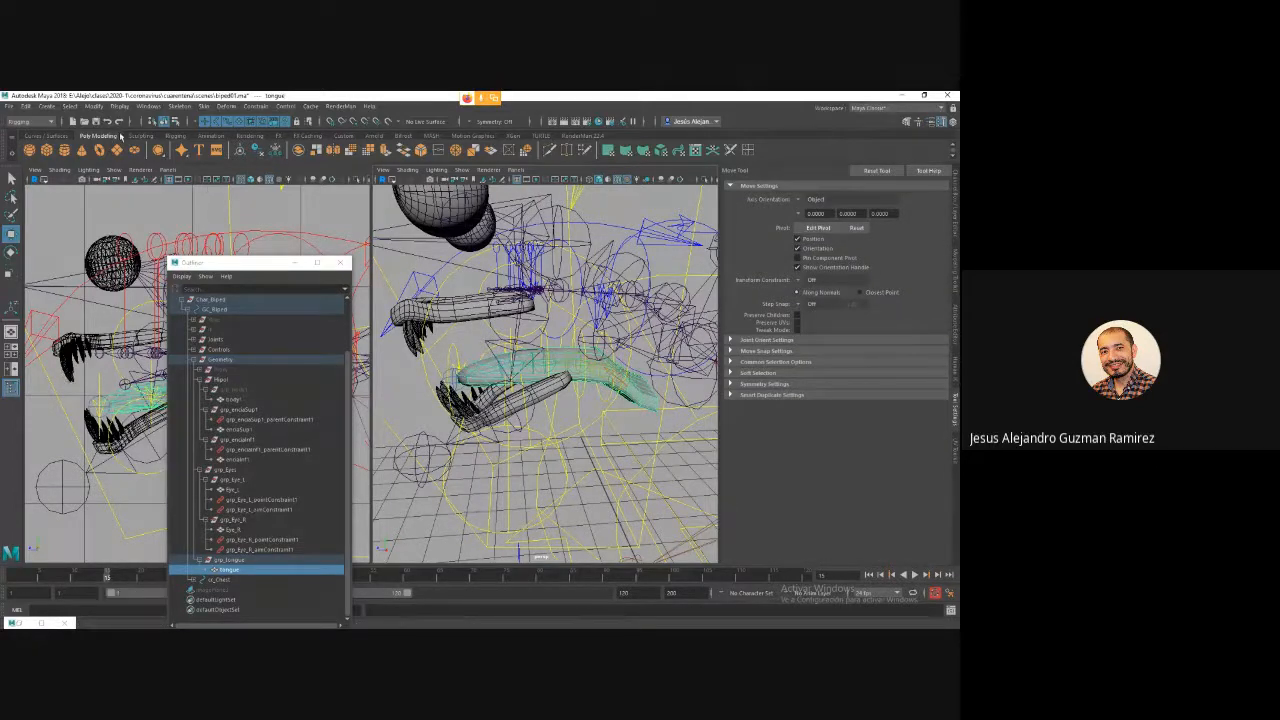
pyautogui.click(174, 135)
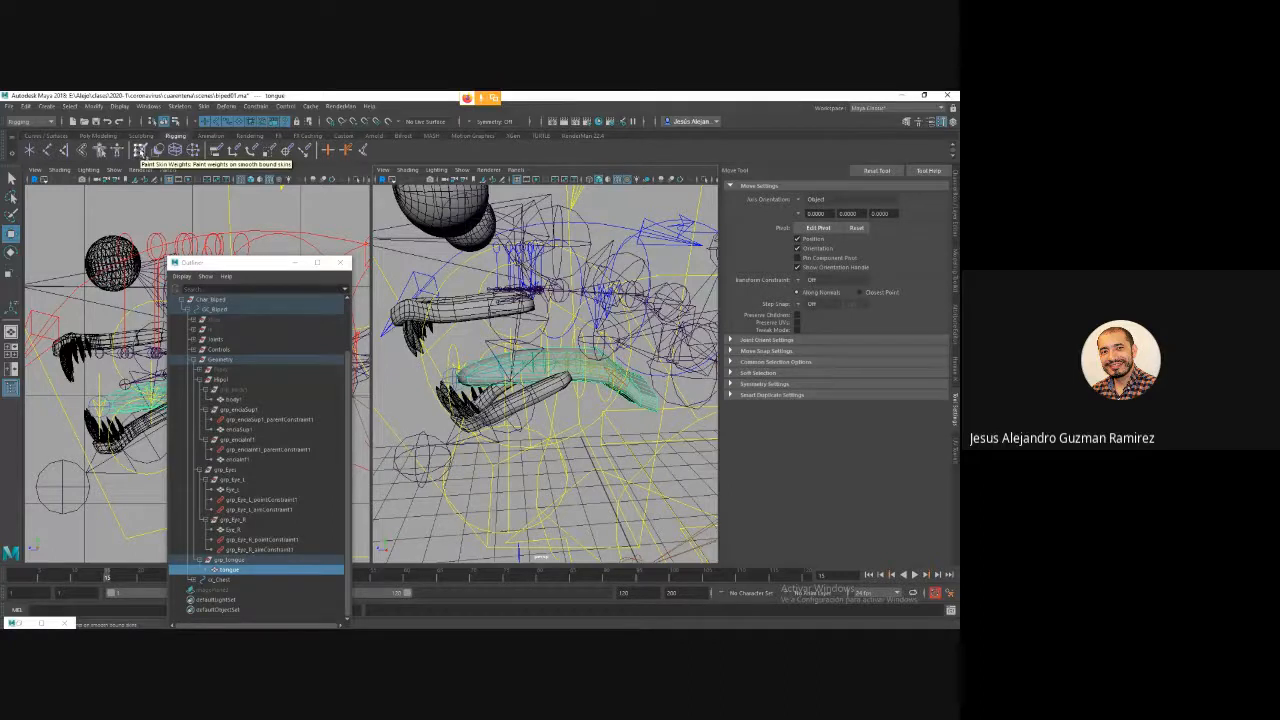
pyautogui.click(140, 151)
pyautogui.click(203, 106)
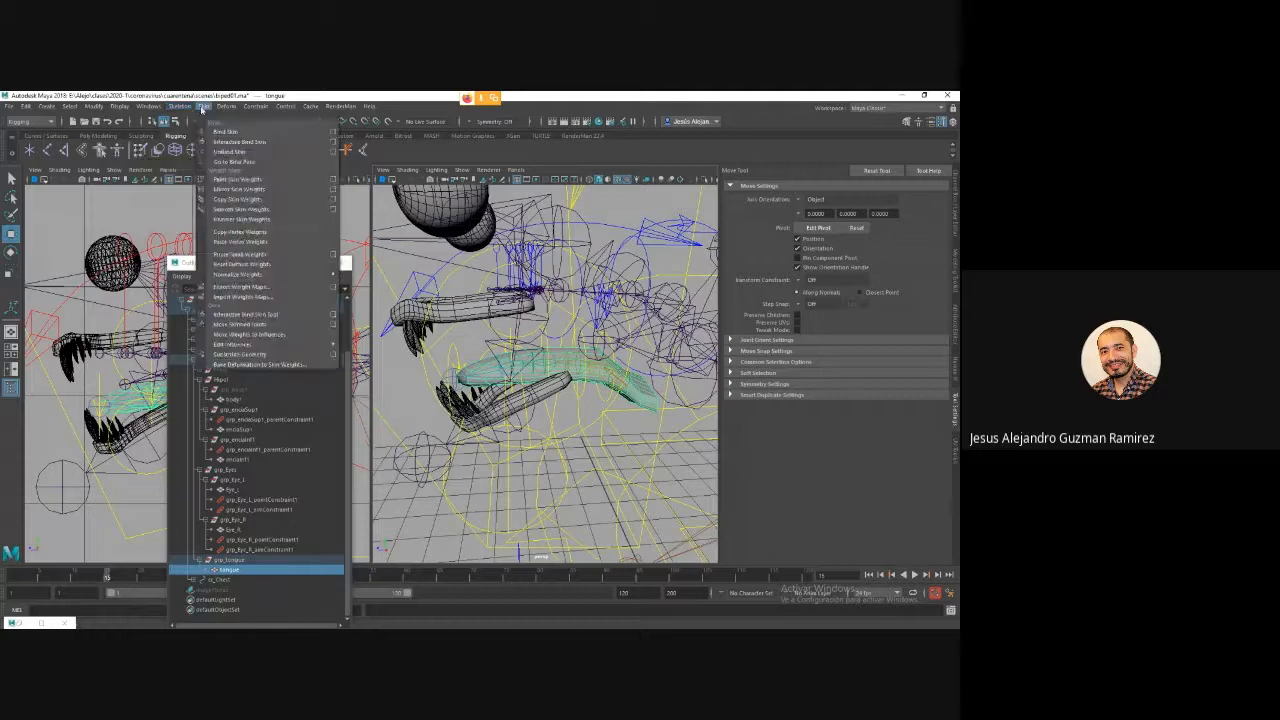
pyautogui.click(232, 180)
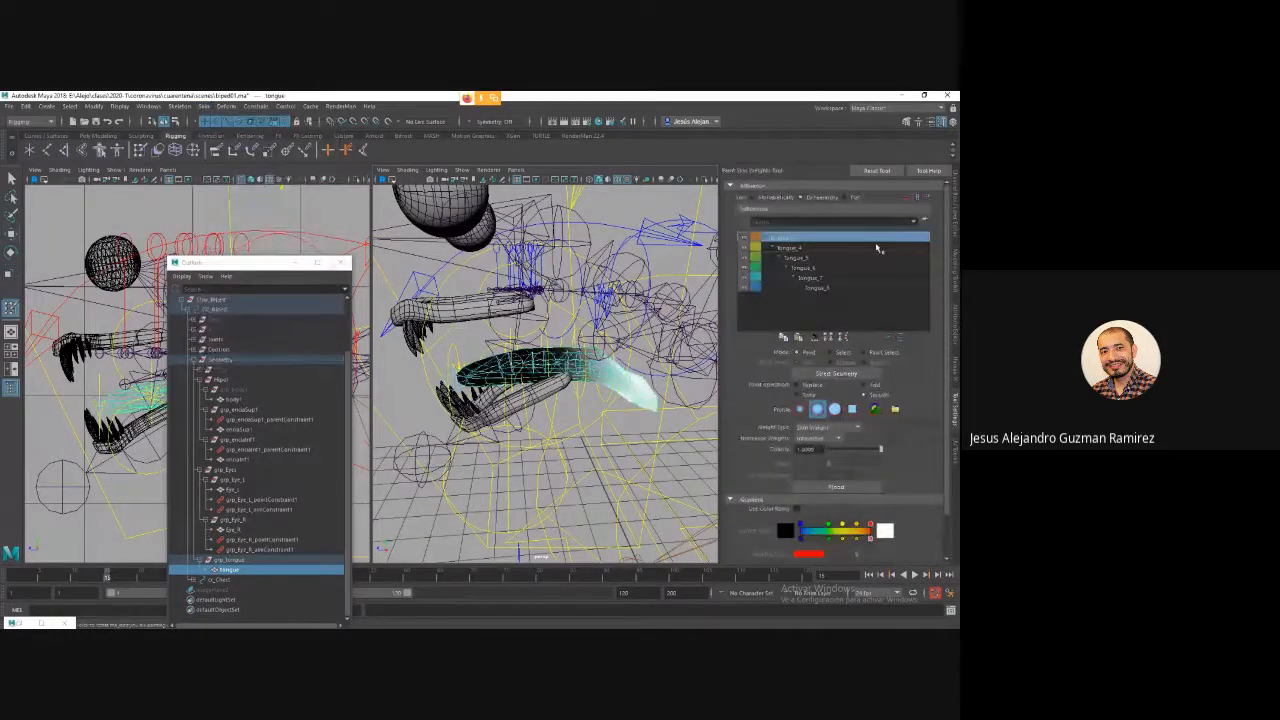
# Examine the tongue's skin weights for each influence from Tongue_4 to Tongue_8.
pyautogui.click(803, 248)
pyautogui.click(804, 258)
pyautogui.click(805, 268)
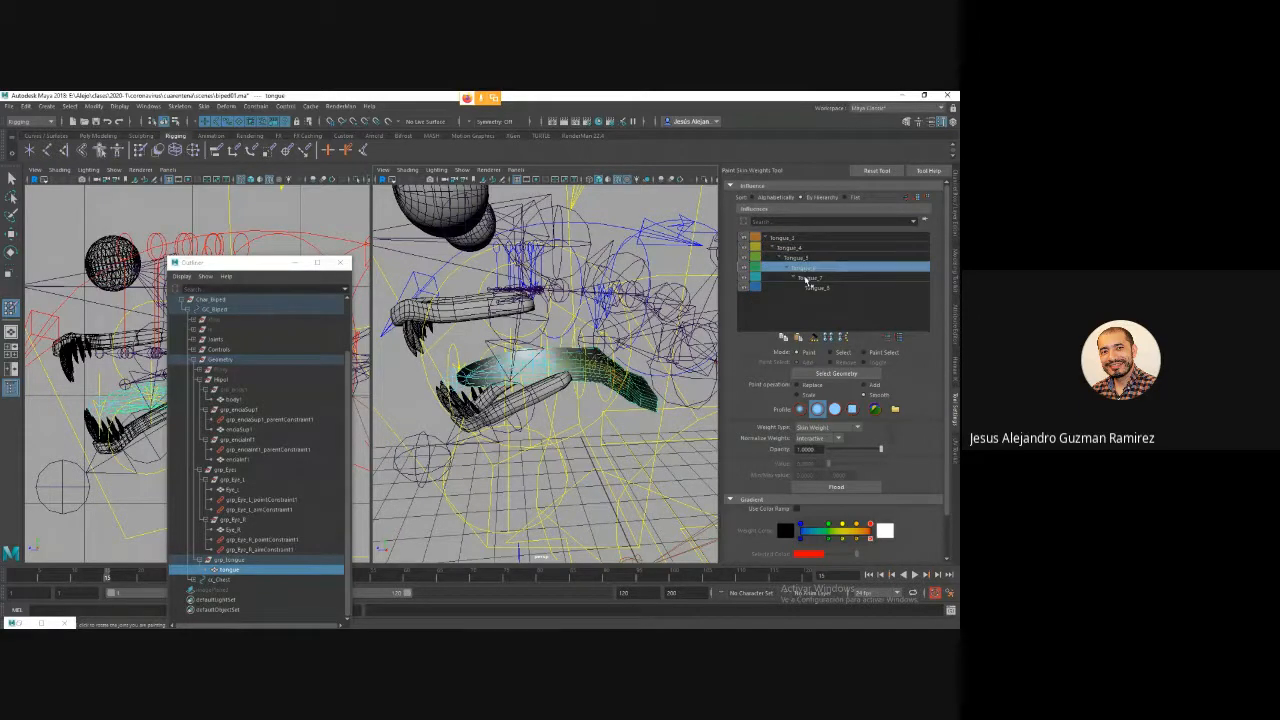
pyautogui.click(807, 279)
pyautogui.click(816, 288)
pyautogui.click(816, 279)
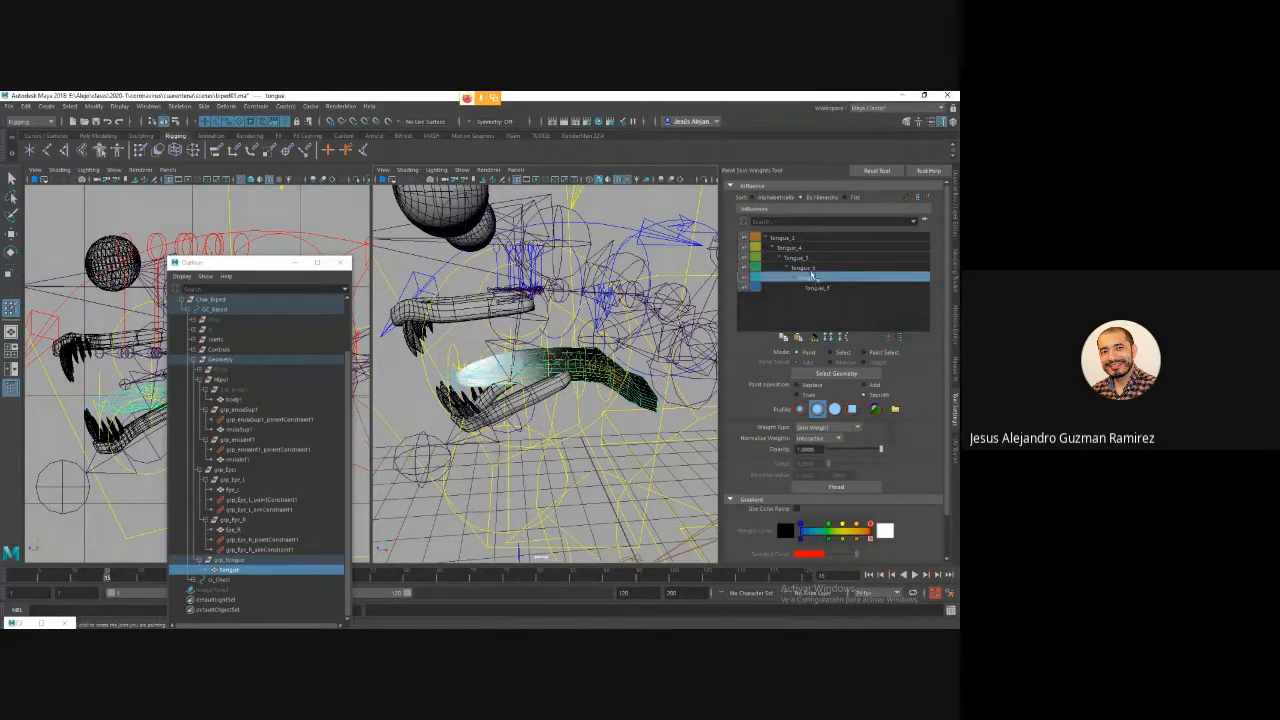
pyautogui.click(810, 268)
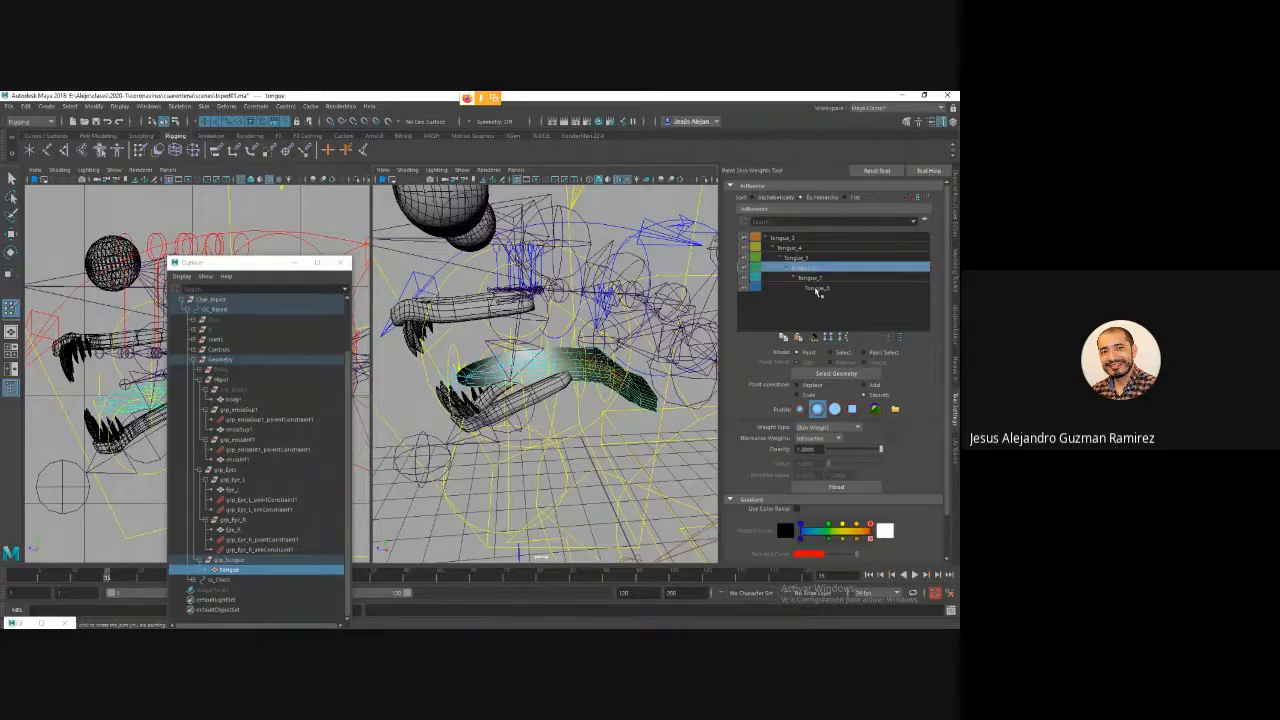
pyautogui.click(817, 288)
pyautogui.click(815, 279)
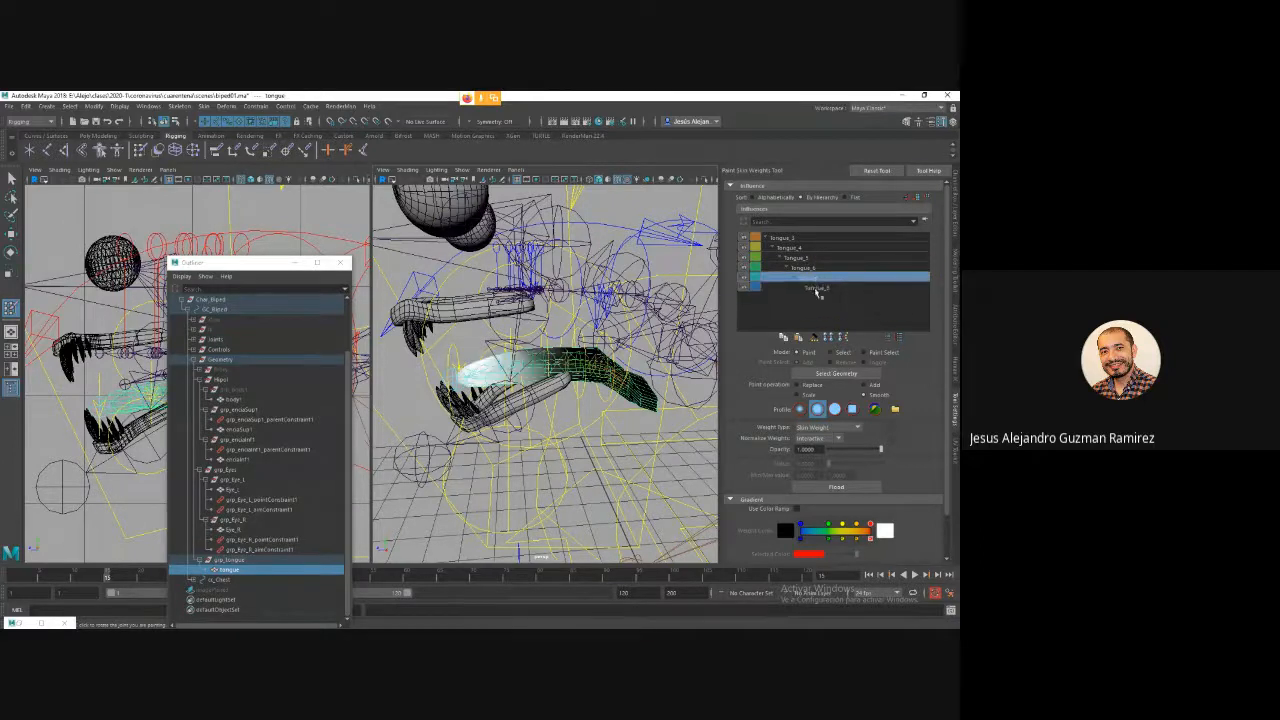
pyautogui.click(817, 289)
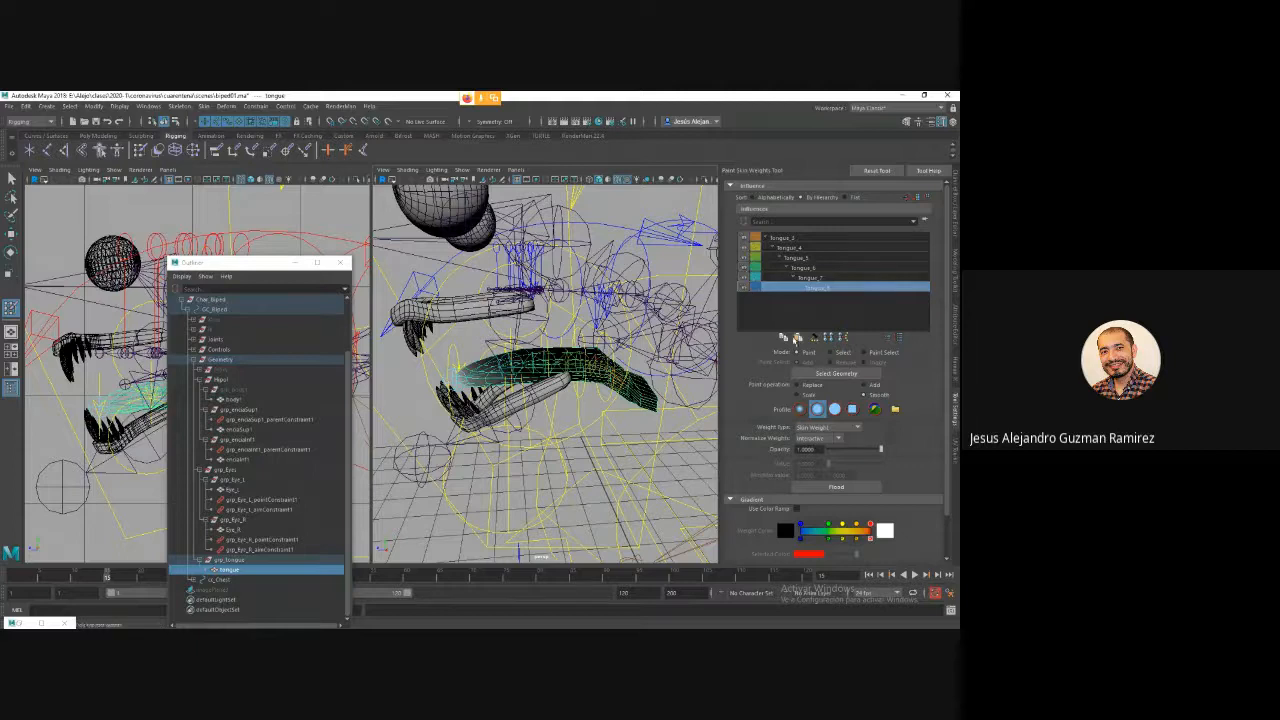
# Switch the skin weight paint operation to Replace.
pyautogui.click(842, 439)
pyautogui.click(842, 440)
pyautogui.click(813, 388)
pyautogui.click(864, 395)
pyautogui.click(814, 396)
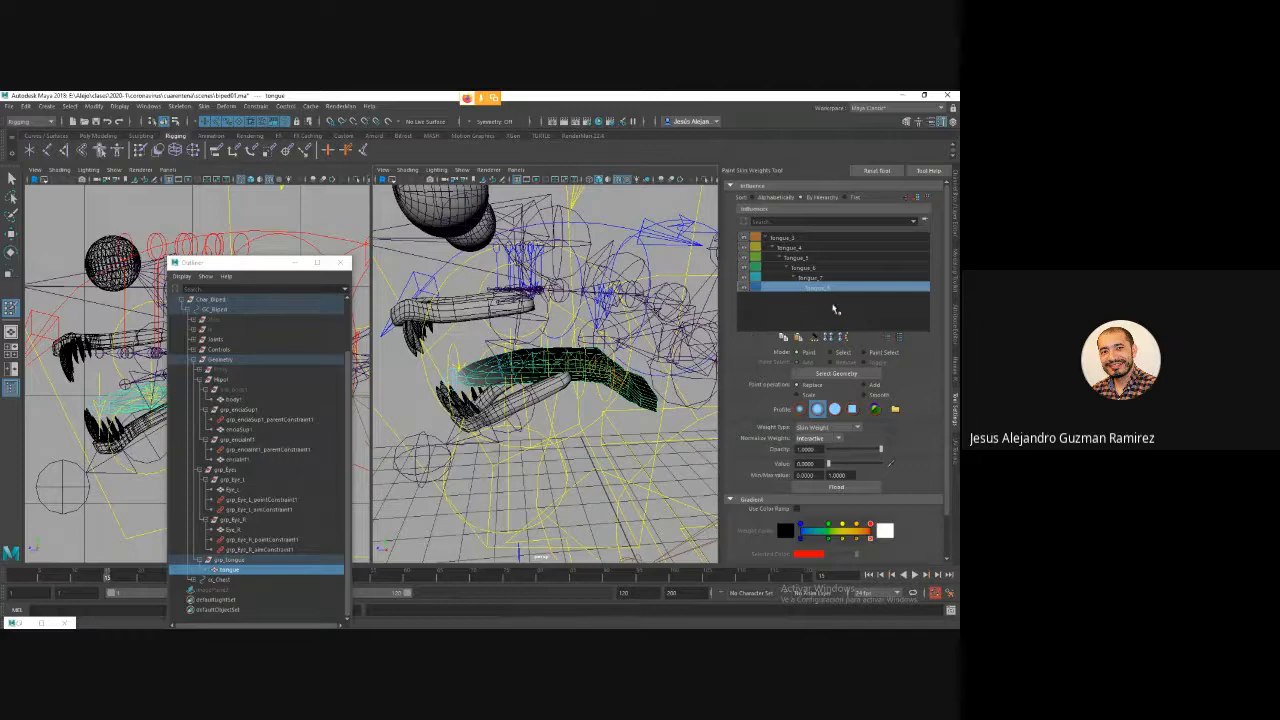
# Lock the tongue influences up to Tongue_6, keep Tongue_7 and Tongue_8 unlocked, and compare the weights of these two.
pyautogui.moveTo(440, 380)
pyautogui.keyDown('alt'); pyautogui.mouseDown()
pyautogui.moveTo(423, 377)
pyautogui.moveTo(471, 387)
pyautogui.moveTo(420, 388)
pyautogui.mouseUp(); pyautogui.keyUp('alt')
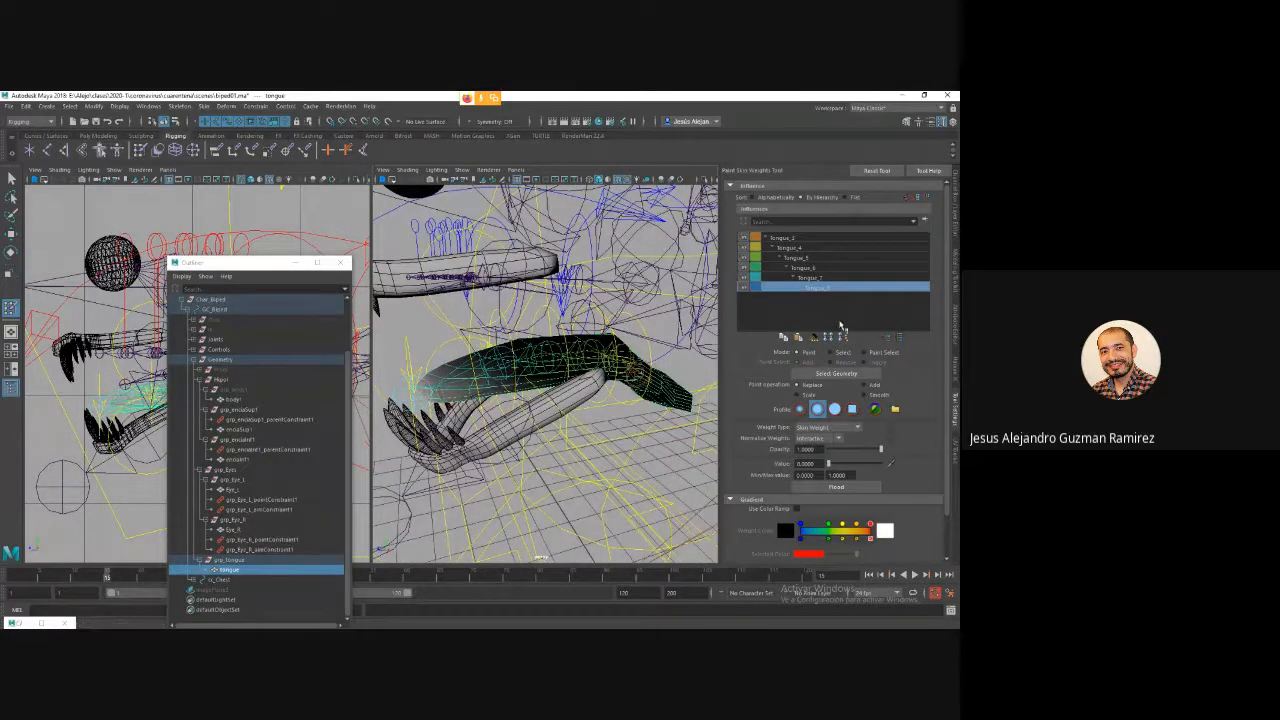
pyautogui.click(746, 268)
pyautogui.click(811, 277)
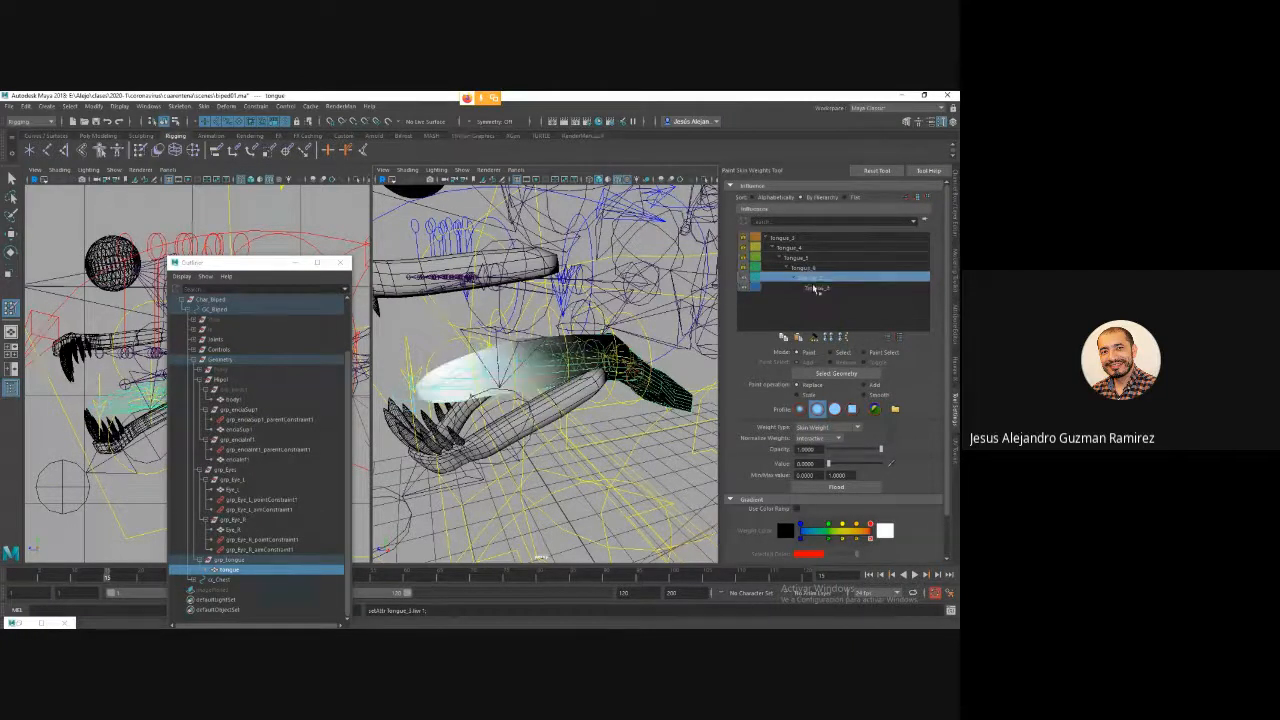
pyautogui.click(814, 289)
pyautogui.click(811, 278)
pyautogui.click(817, 289)
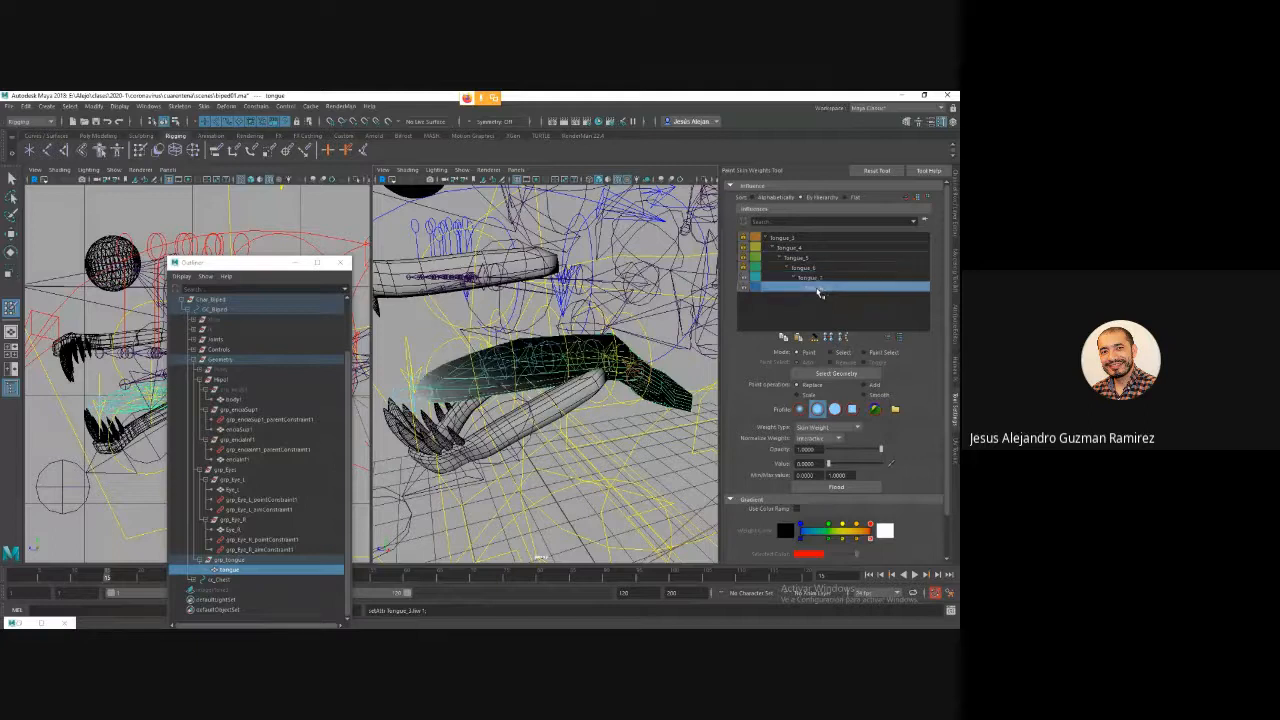
pyautogui.click(812, 278)
pyautogui.click(743, 278)
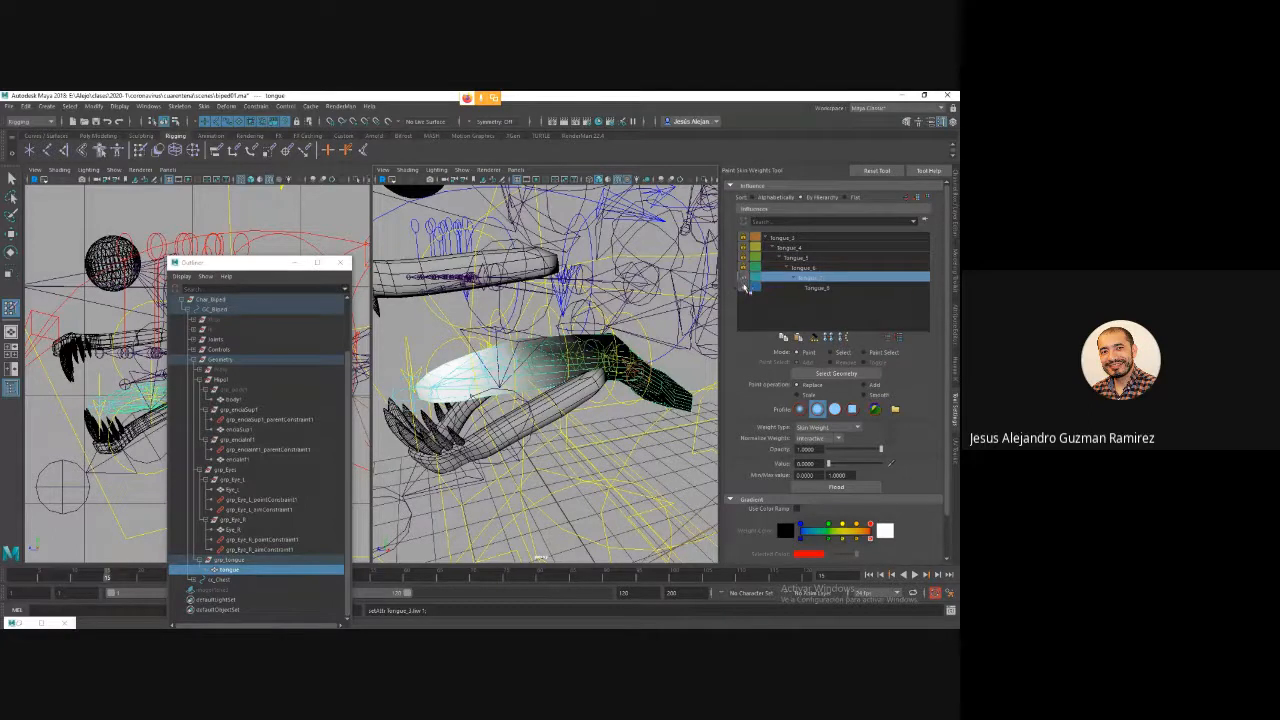
pyautogui.click(818, 289)
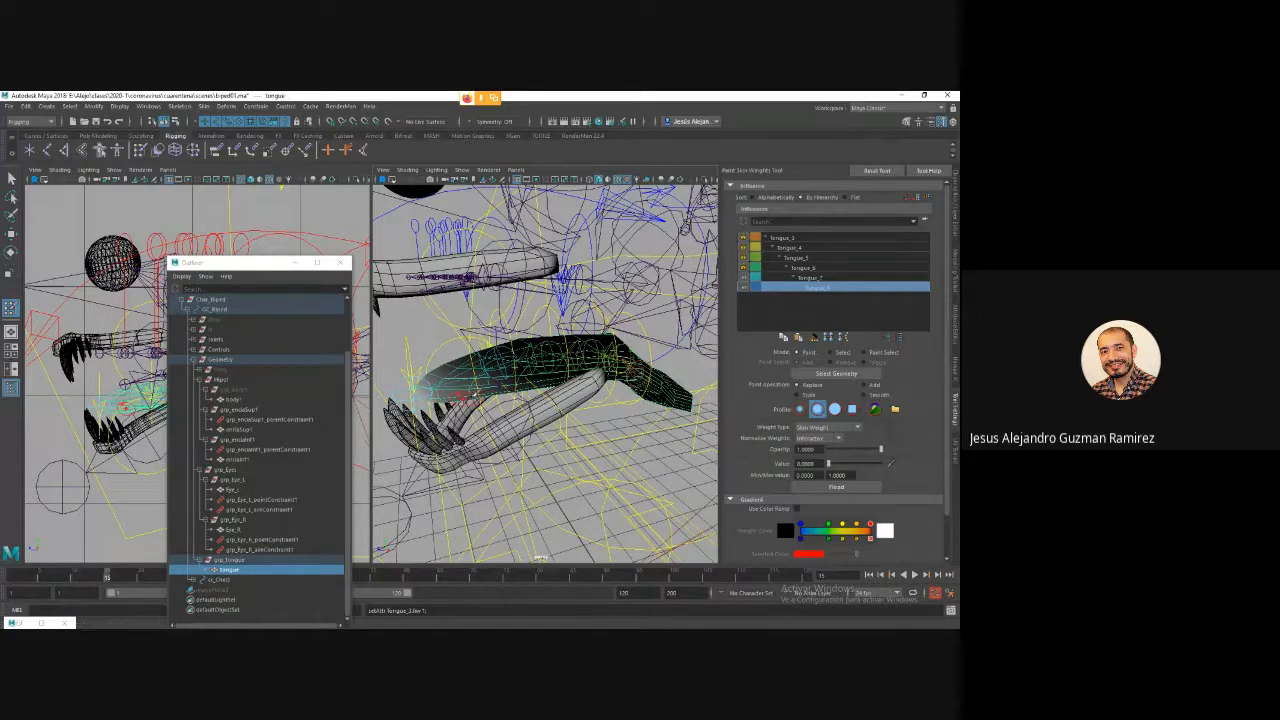
# Set the brush value to 1 at opacity 1 and paint Tongue_8's influence onto the tongue tip.
pyautogui.keyDown('alt'); pyautogui.moveTo(470, 396); pyautogui.dragTo(539, 389); pyautogui.keyUp('alt')
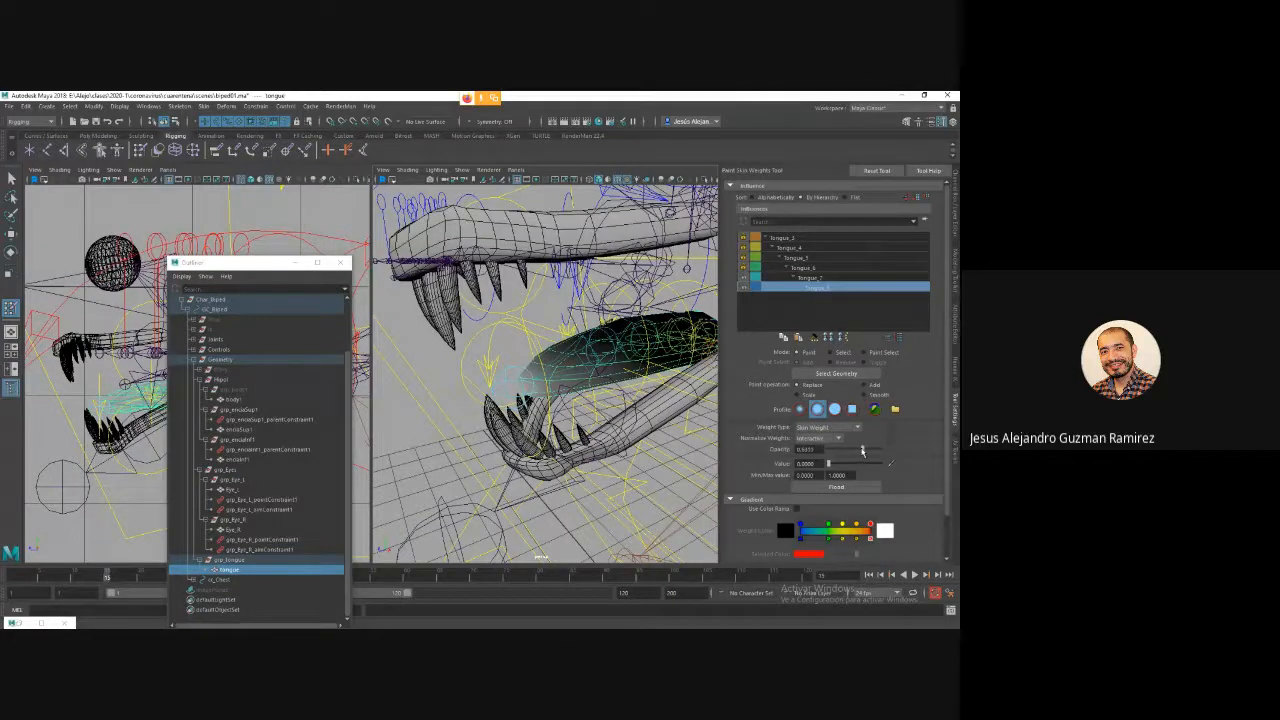
pyautogui.moveTo(829, 465); pyautogui.dragTo(891, 467)
pyautogui.moveTo(505, 380)
pyautogui.mouseDown()
pyautogui.moveTo(595, 369)
pyautogui.moveTo(514, 371)
pyautogui.moveTo(590, 356)
pyautogui.mouseUp()
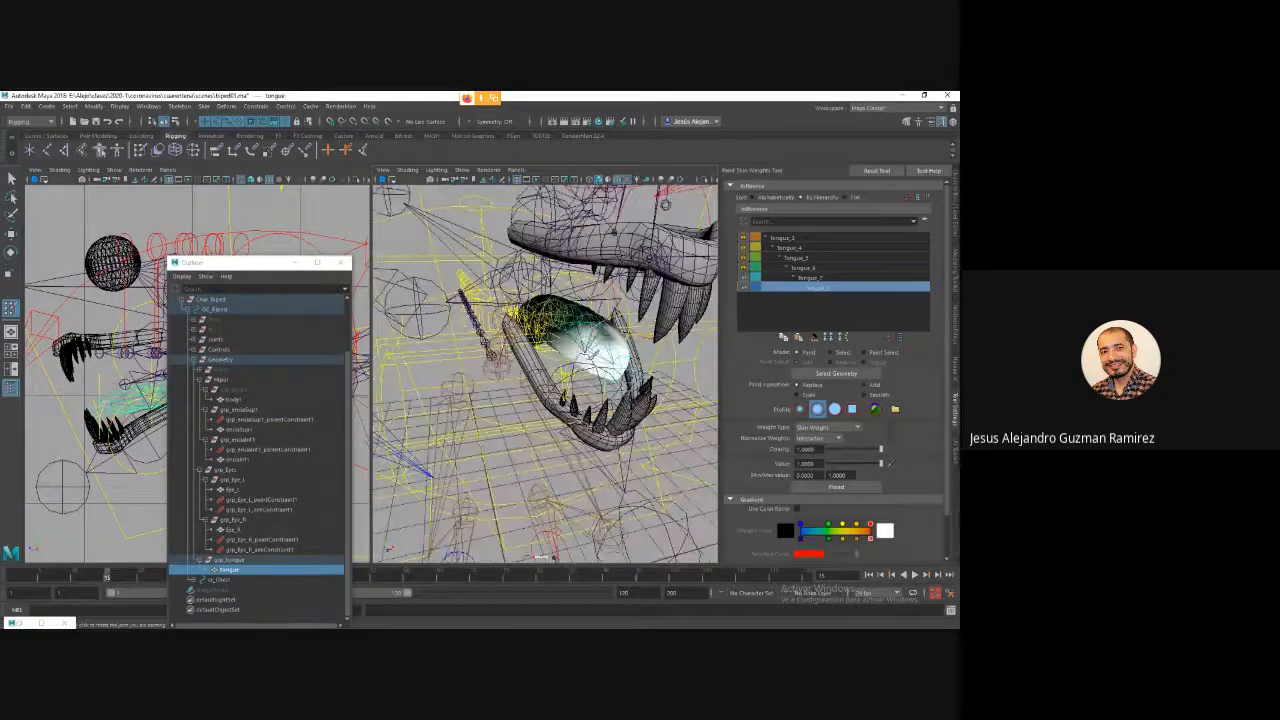
# Switch the paint operation to Smooth and soften Tongue_7's weights around the tongue tip.
pyautogui.click(838, 278)
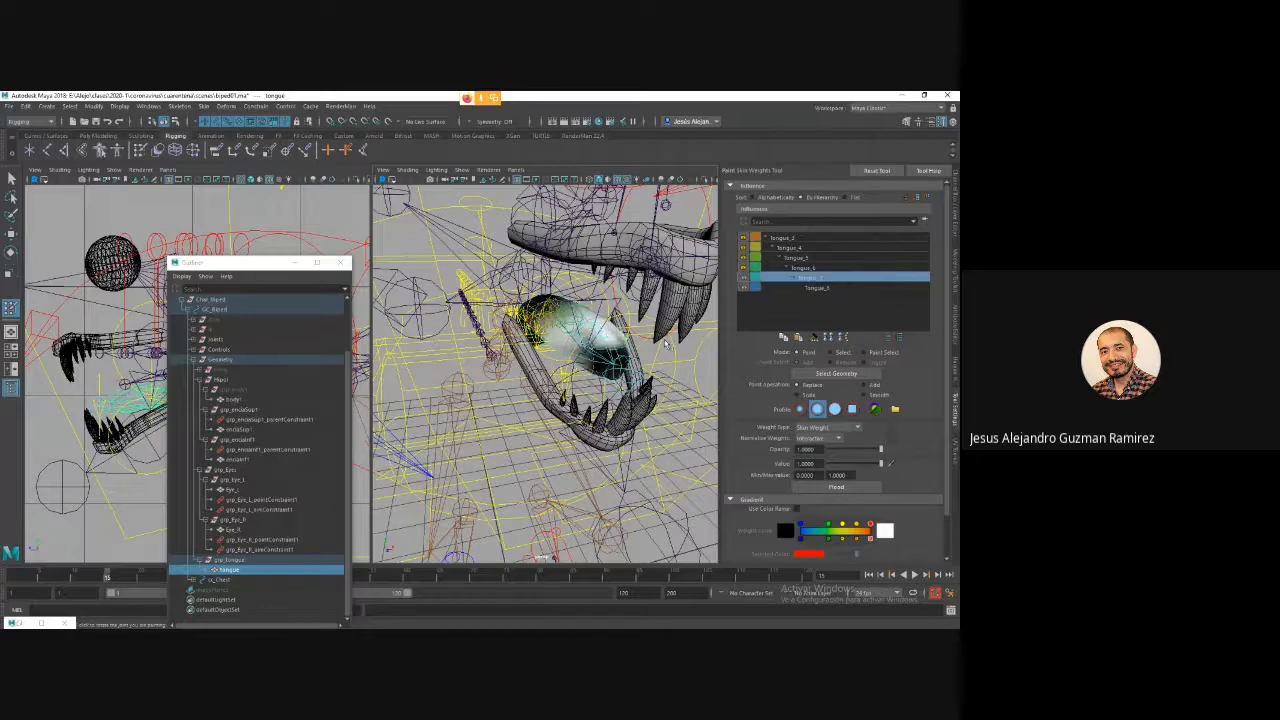
pyautogui.keyDown('alt'); pyautogui.moveTo(540, 360); pyautogui.dragTo(478, 347); pyautogui.keyUp('alt')
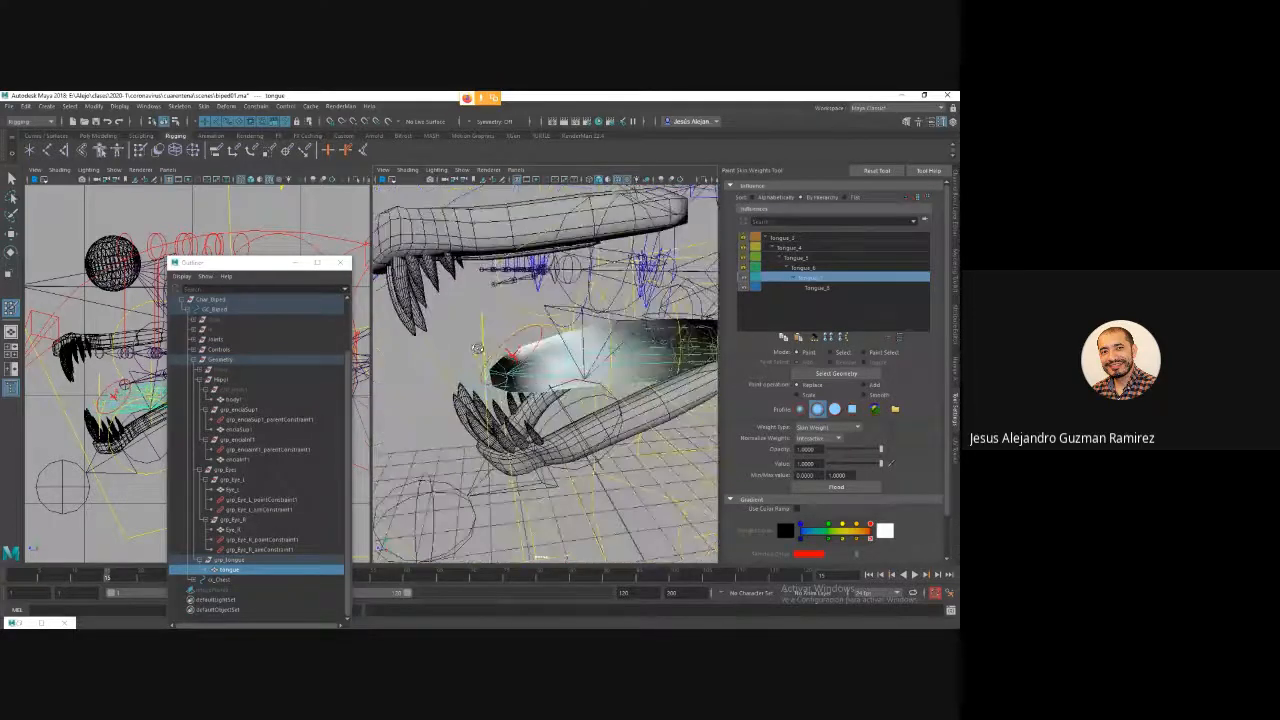
pyautogui.click(864, 395)
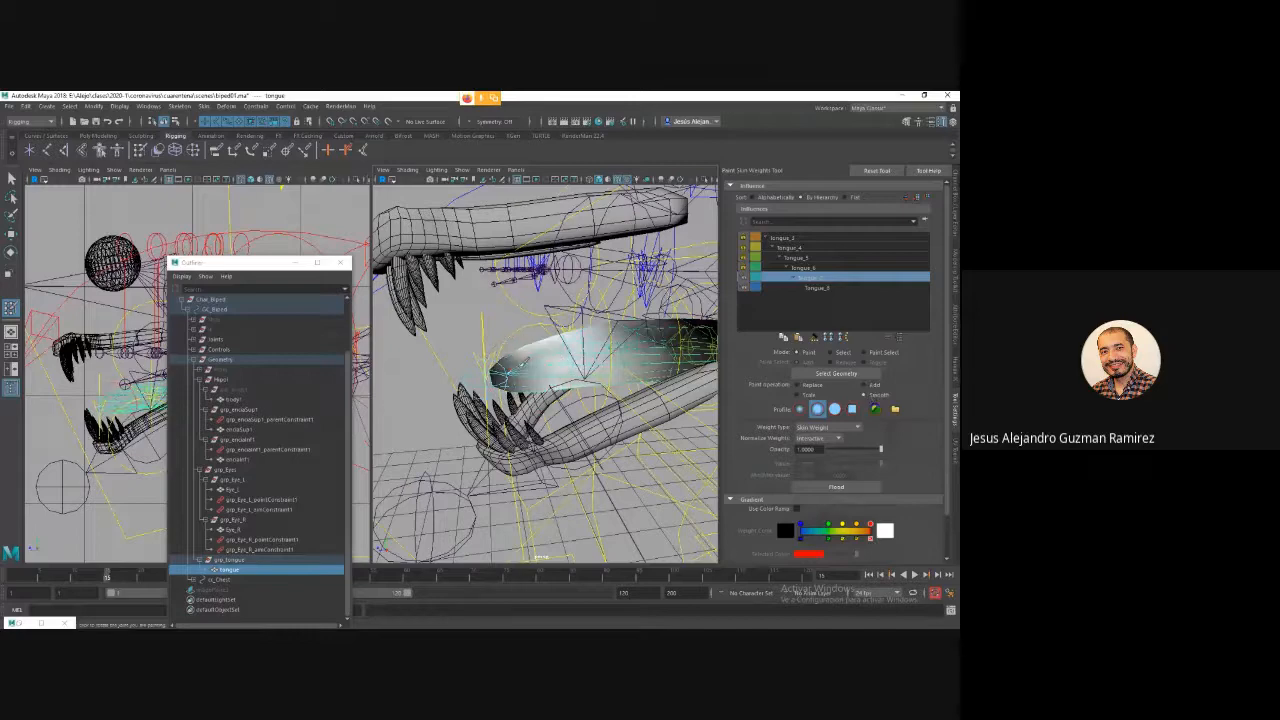
pyautogui.keyDown('alt'); pyautogui.moveTo(523, 375); pyautogui.dragTo(650, 360); pyautogui.keyUp('alt')
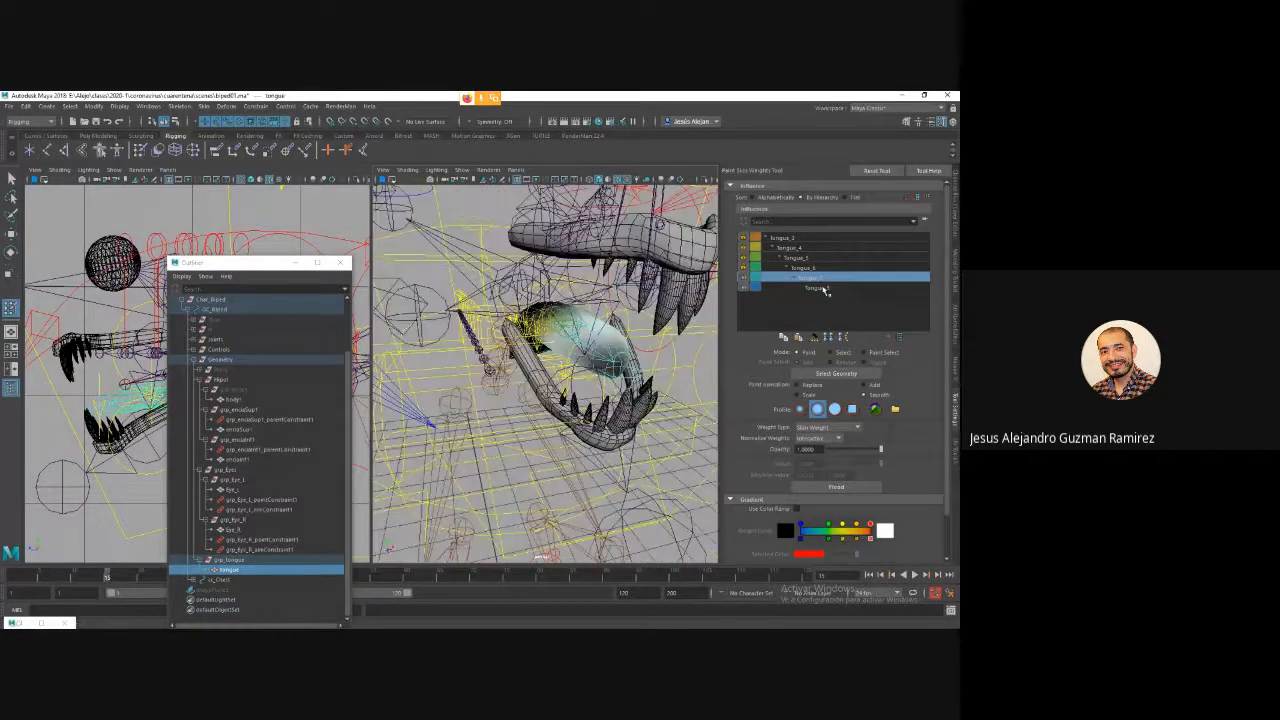
# Smooth Tongue_8's weights around the tongue tip from both sides.
pyautogui.click(817, 287)
pyautogui.moveTo(560, 380)
pyautogui.keyDown('alt'); pyautogui.mouseDown()
pyautogui.moveTo(600, 305)
pyautogui.moveTo(672, 412)
pyautogui.moveTo(635, 470)
pyautogui.mouseUp(); pyautogui.keyUp('alt')
pyautogui.keyDown('alt'); pyautogui.moveTo(660, 390); pyautogui.dragTo(175, 435); pyautogui.keyUp('alt')
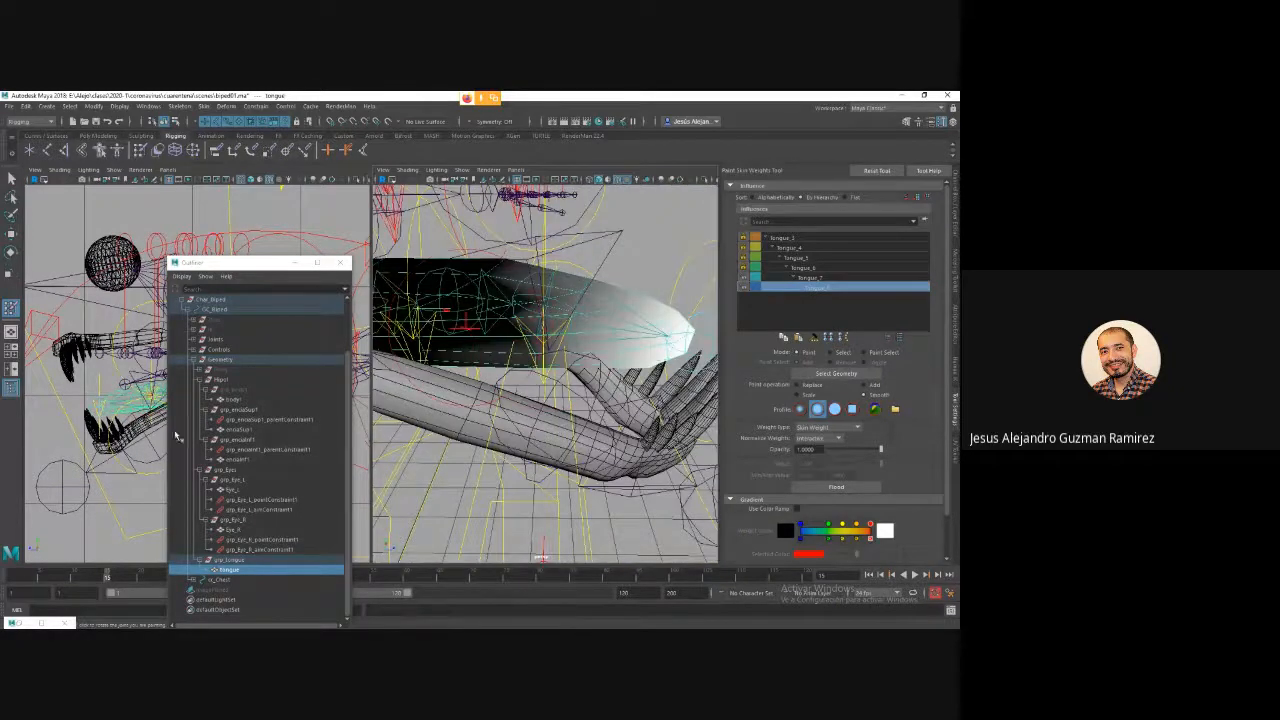
# Leave weight painting, test-move the cc_Tongue_05 control with an undo, and save the scene.
pyautogui.click(10, 178)
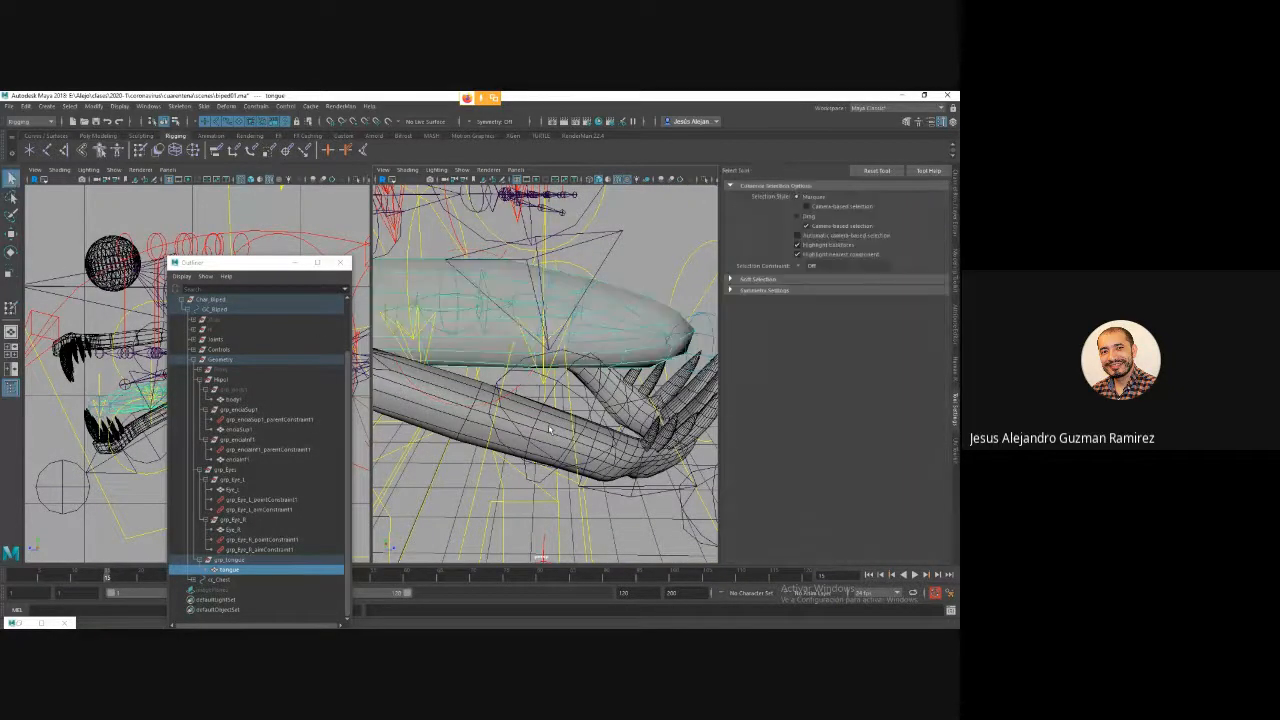
pyautogui.moveTo(600, 320)
pyautogui.keyDown('alt'); pyautogui.mouseDown()
pyautogui.moveTo(665, 307)
pyautogui.moveTo(575, 337)
pyautogui.moveTo(478, 397)
pyautogui.moveTo(603, 376)
pyautogui.moveTo(545, 379)
pyautogui.moveTo(603, 376)
pyautogui.moveTo(565, 395)
pyautogui.moveTo(540, 375)
pyautogui.moveTo(531, 385)
pyautogui.moveTo(545, 362)
pyautogui.moveTo(555, 380)
pyautogui.moveTo(540, 365)
pyautogui.moveTo(530, 376)
pyautogui.mouseUp(); pyautogui.keyUp('alt')
pyautogui.click(670, 277)
pyautogui.press('w')
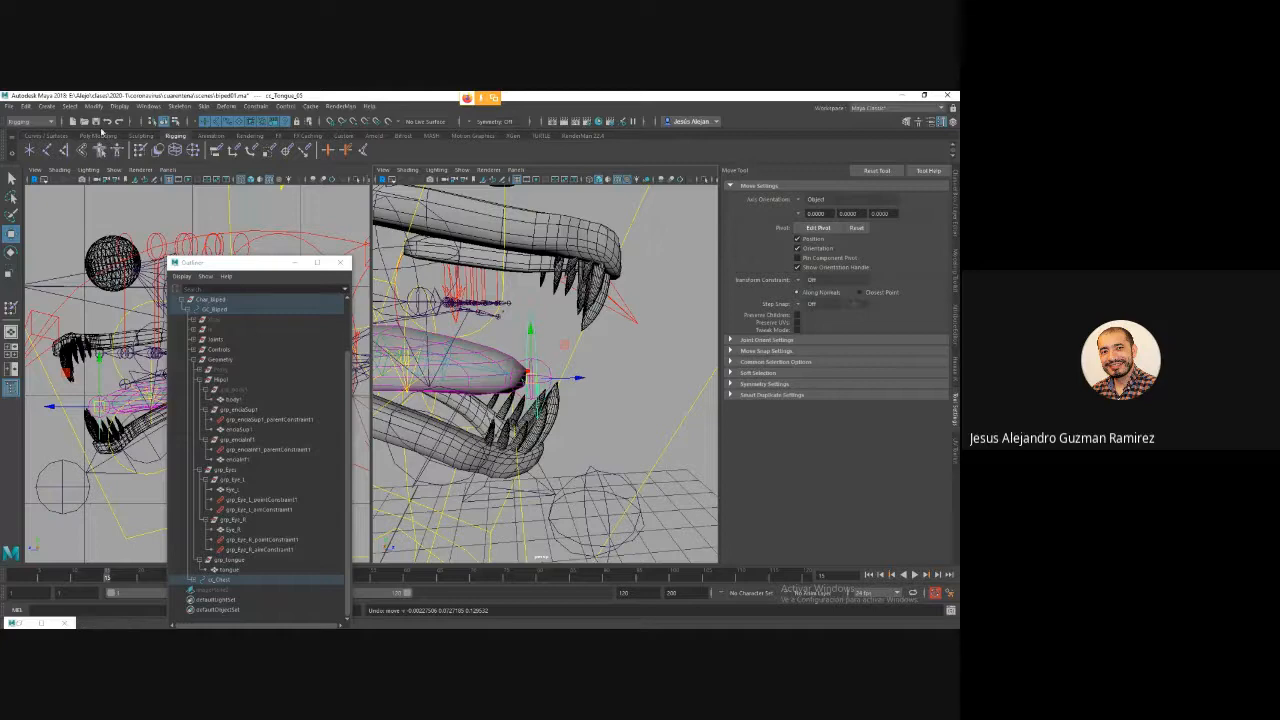
pyautogui.click(96, 122)
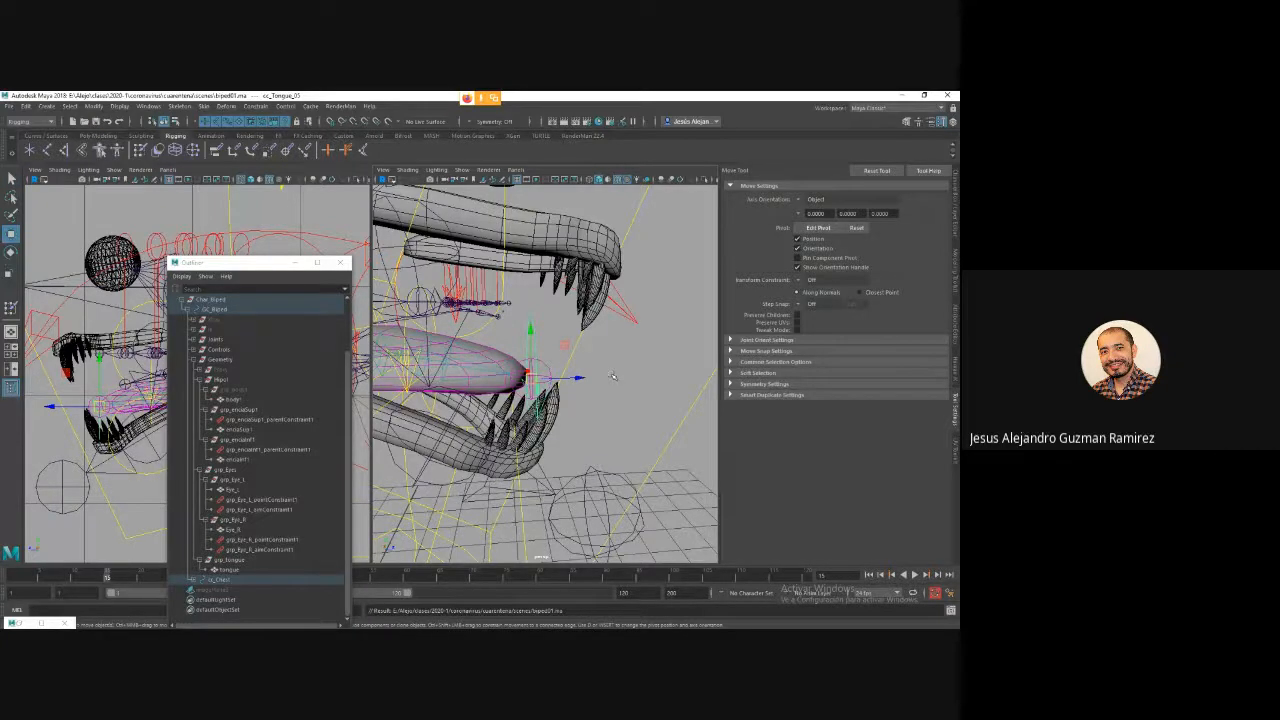
# Turn on the visibility of the grp_body1 group to show the character's body.
pyautogui.scroll(-5, 615, 377)
pyautogui.keyDown('alt'); pyautogui.moveTo(615, 377); pyautogui.dragTo(535, 430); pyautogui.keyUp('alt')
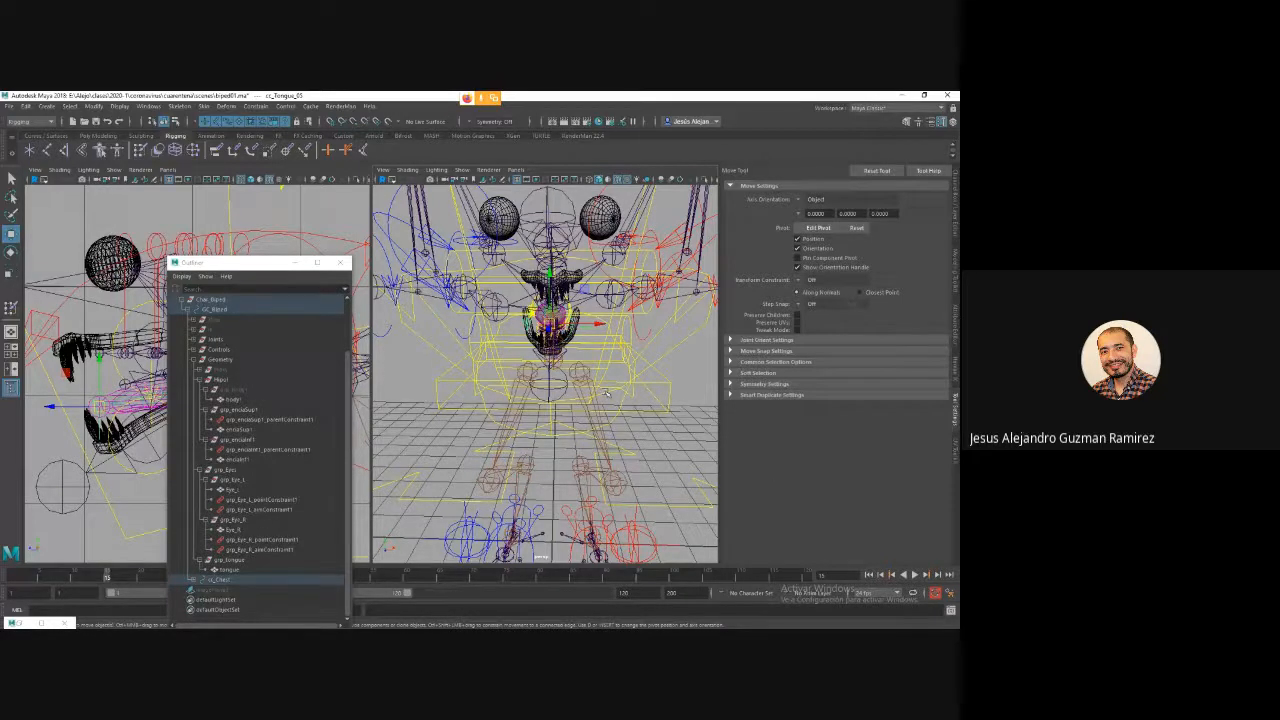
pyautogui.keyDown('alt'); pyautogui.moveTo(605, 393); pyautogui.dragTo(610, 420); pyautogui.keyUp('alt')
pyautogui.click(237, 390)
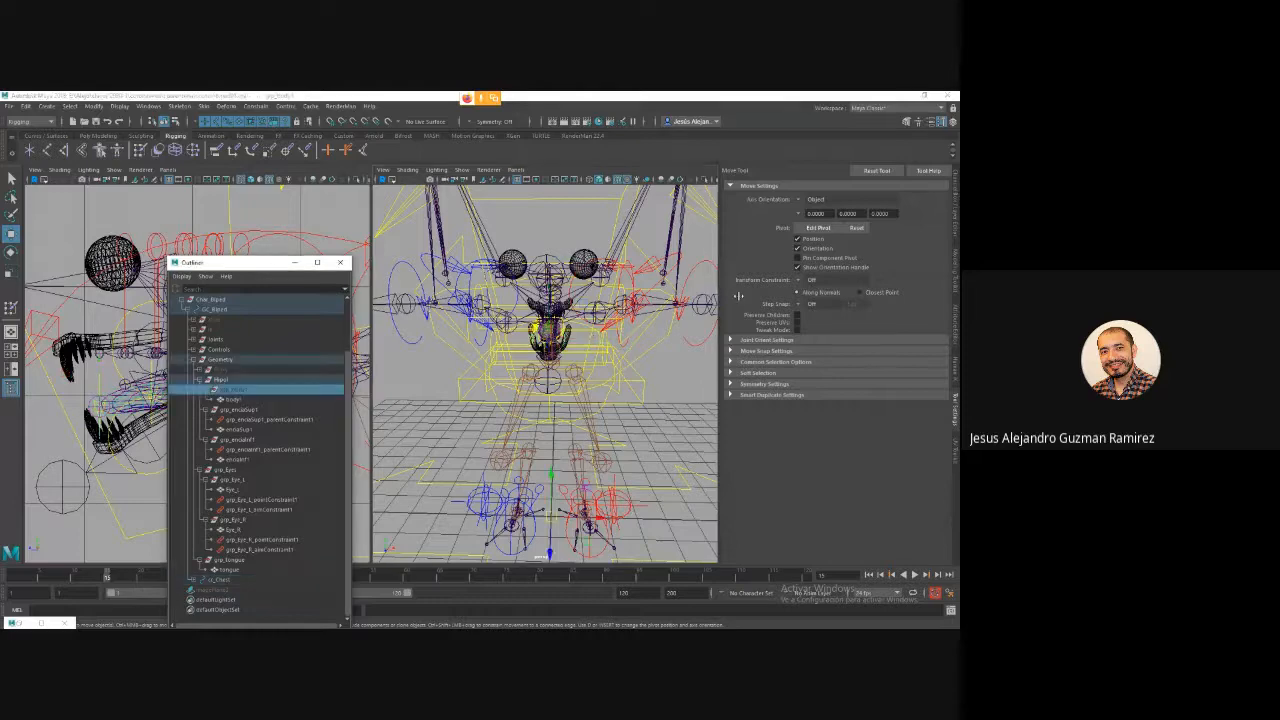
pyautogui.click(955, 213)
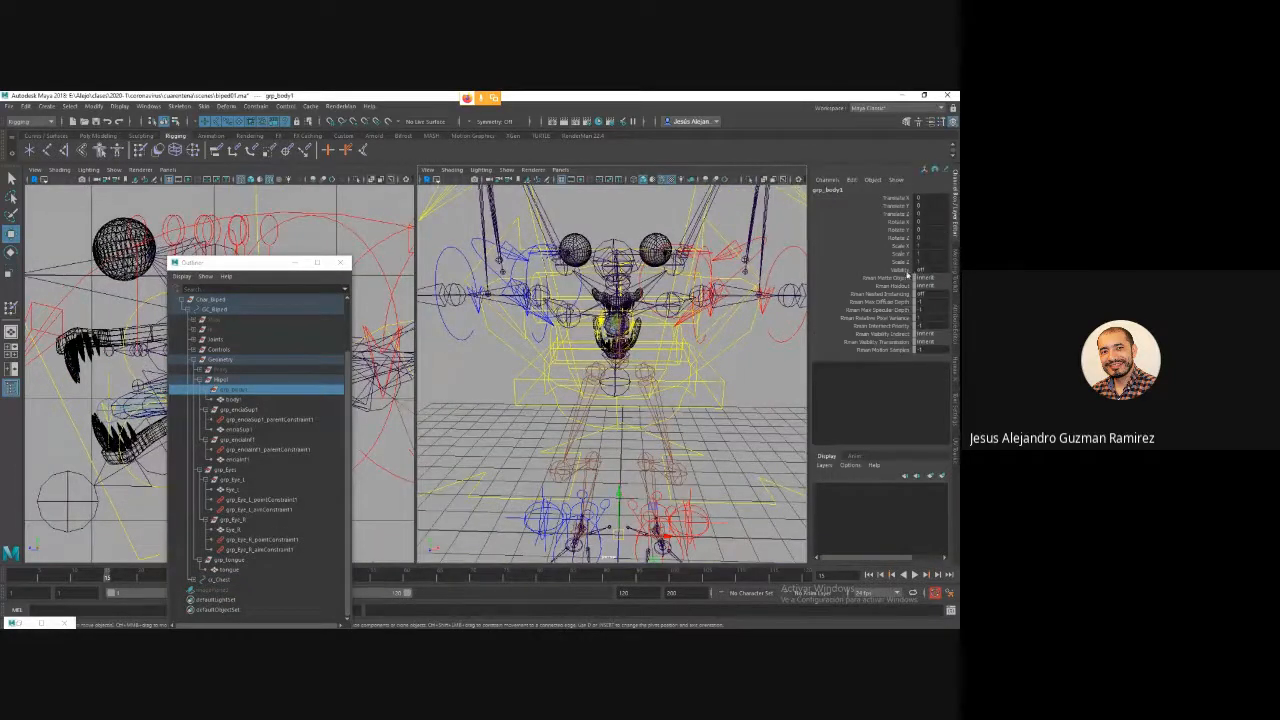
pyautogui.click(900, 270)
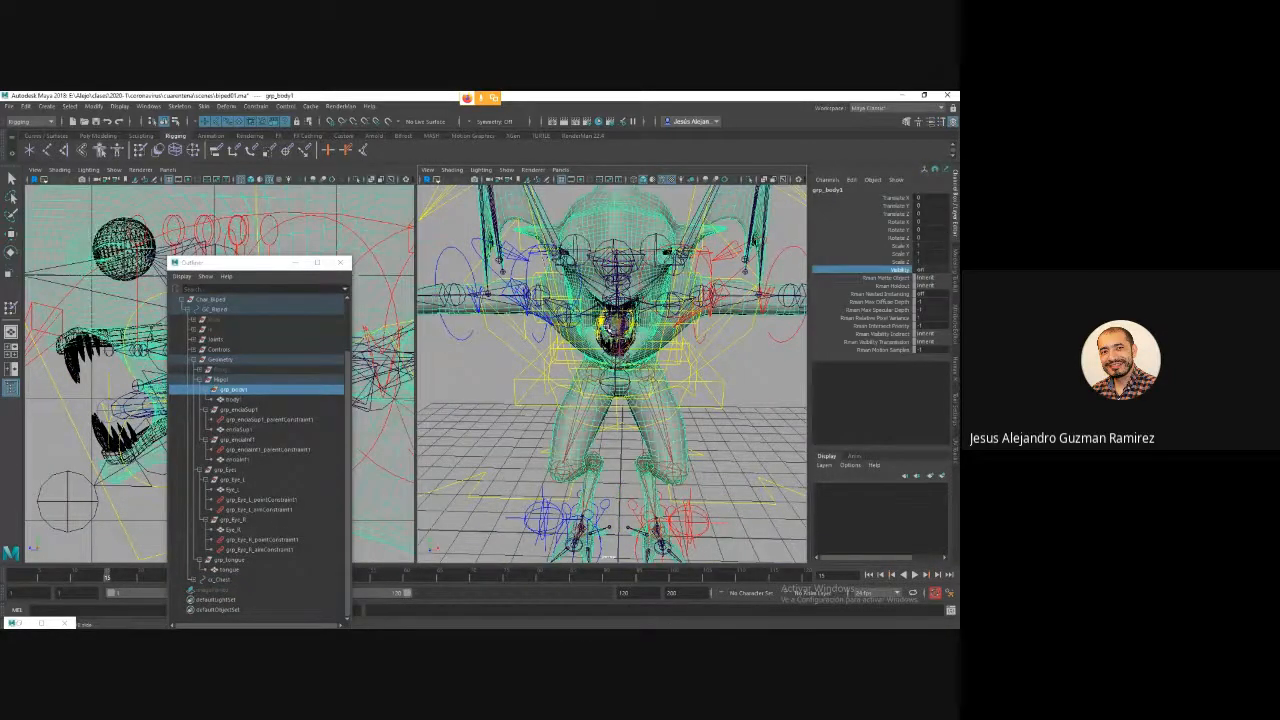
# Enable the tongue mesh's drawing overrides and set its display type to Reference.
pyautogui.click(232, 569)
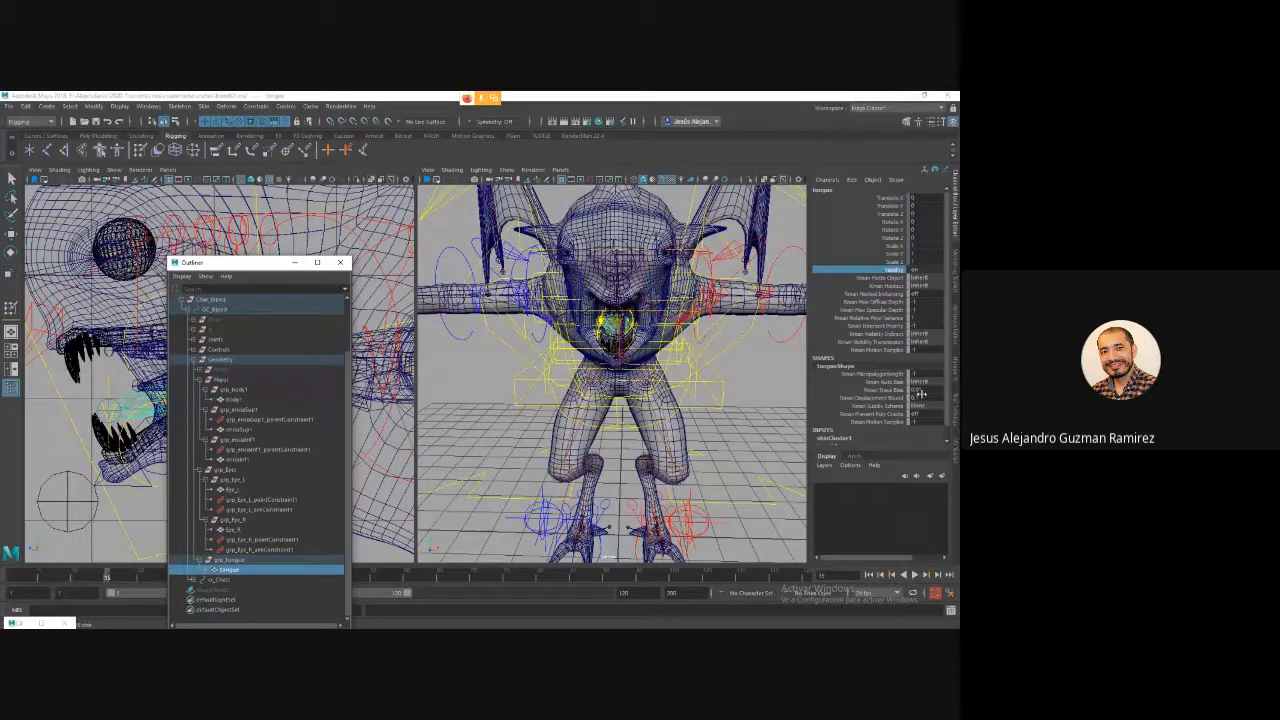
pyautogui.click(955, 330)
pyautogui.click(836, 384)
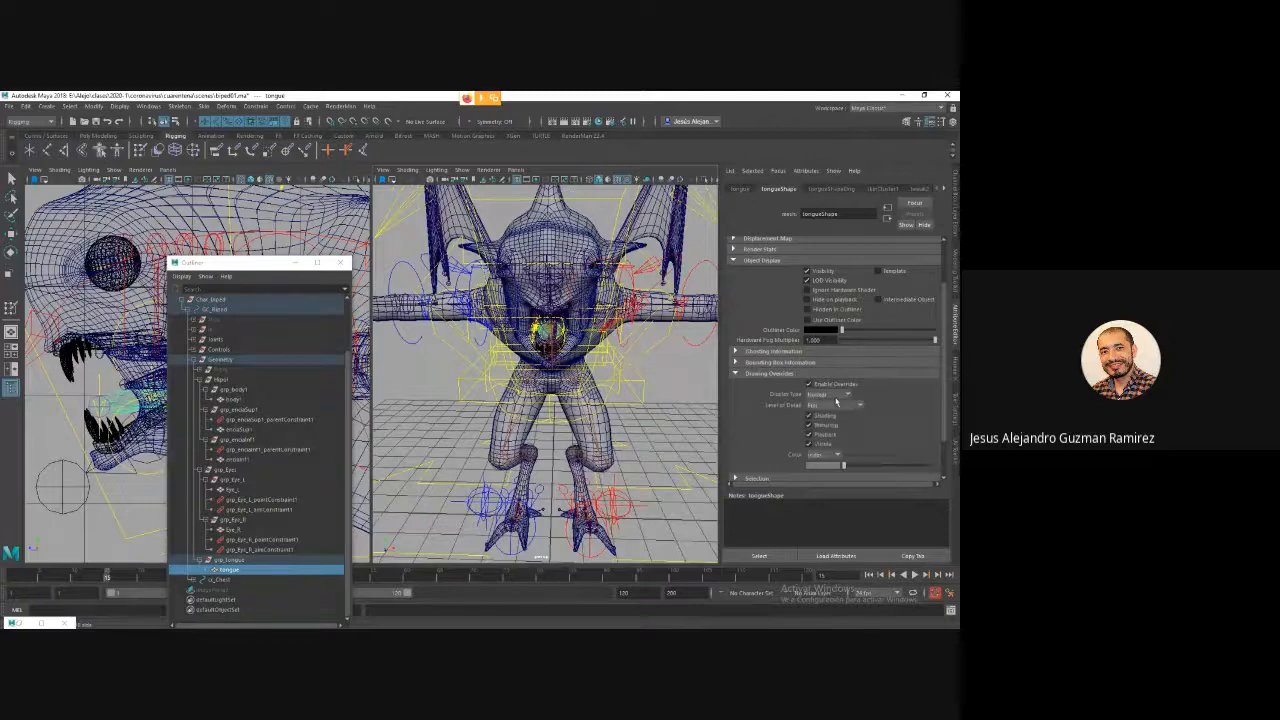
pyautogui.click(828, 395)
pyautogui.click(820, 424)
# Select the jn_Hip joint and add jn_Tail_1 and both legs' hip joints to the selection.
pyautogui.click(232, 399)
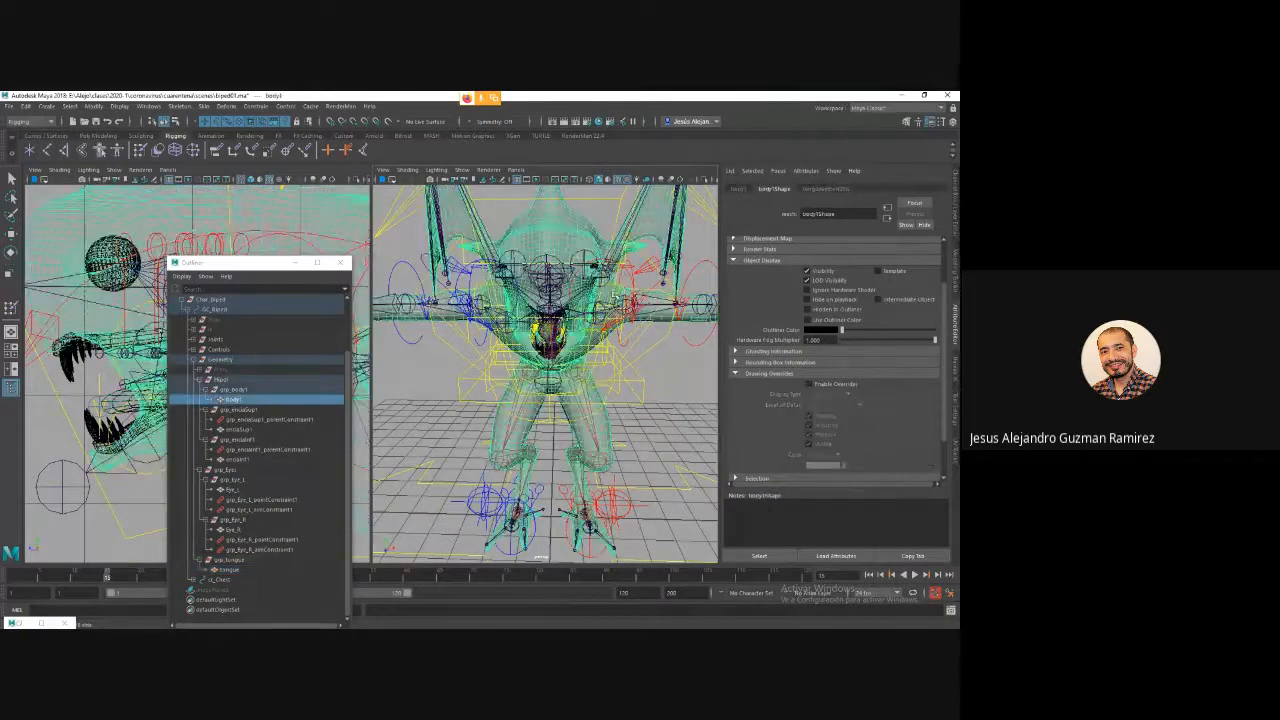
pyautogui.keyDown('alt'); pyautogui.moveTo(545, 380); pyautogui.dragTo(593, 336); pyautogui.keyUp('alt')
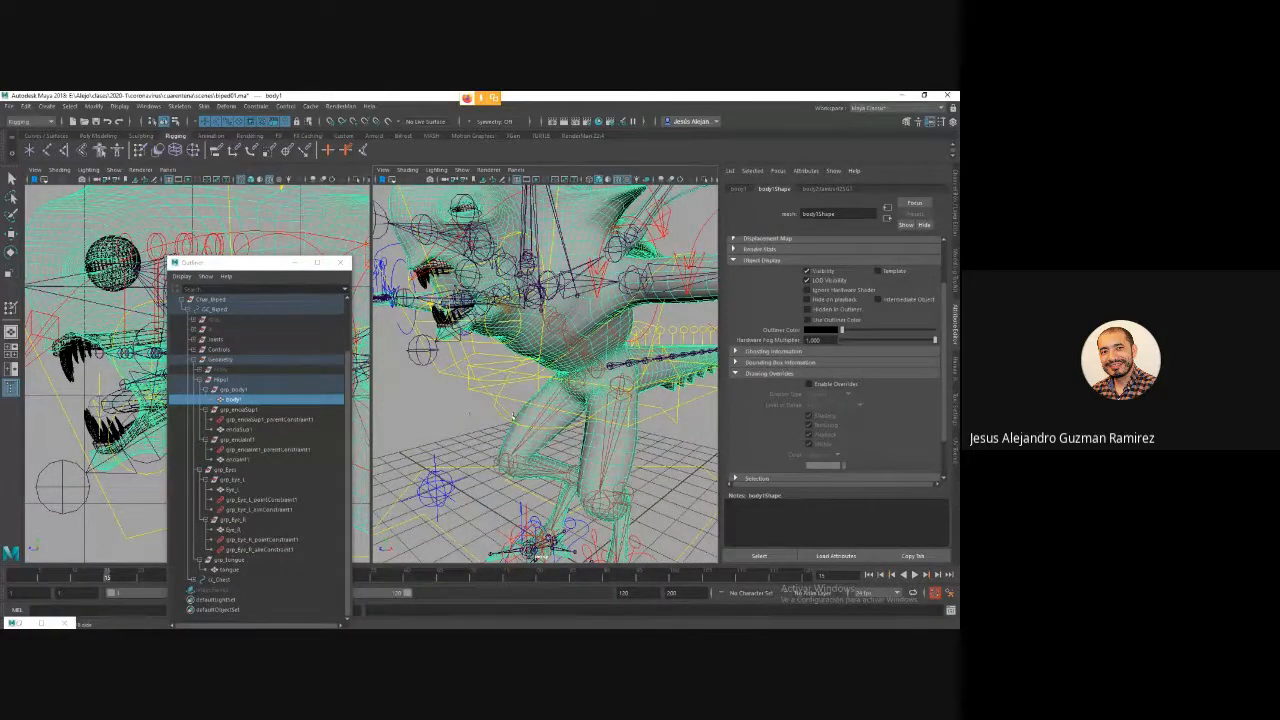
pyautogui.click(598, 372)
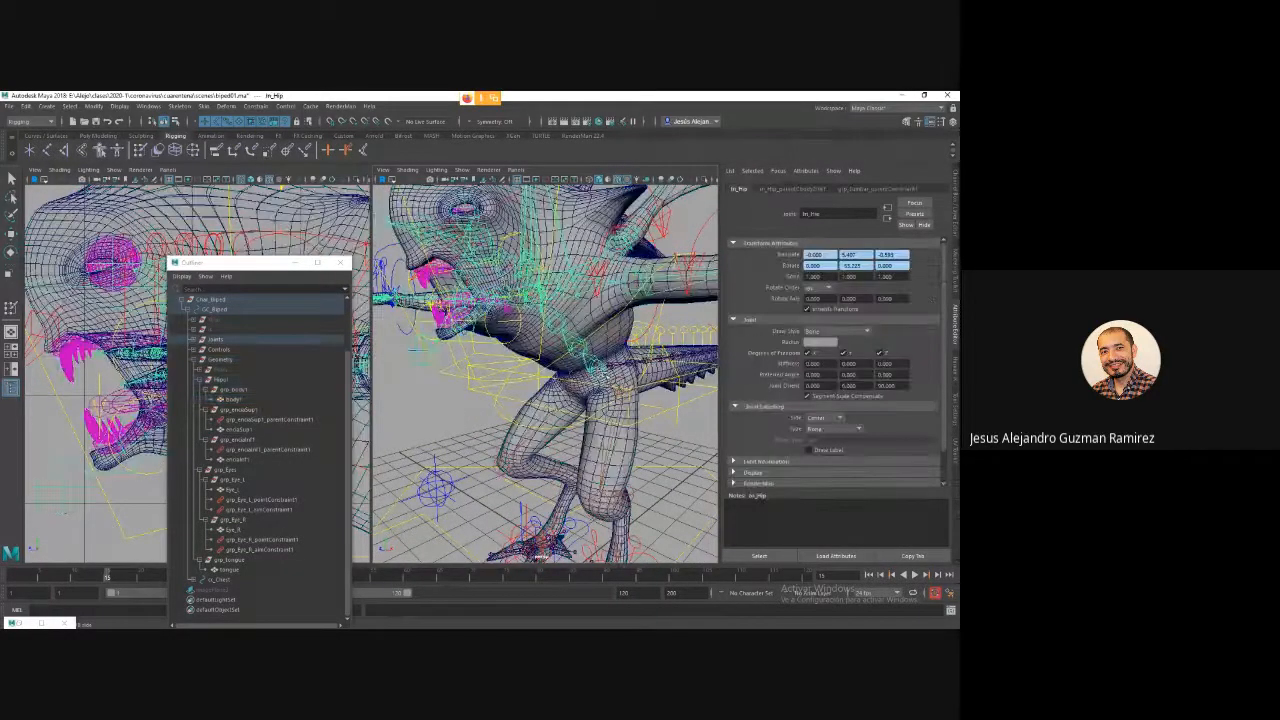
pyautogui.scroll(-5, 603, 401)
pyautogui.keyDown('alt'); pyautogui.moveTo(603, 401); pyautogui.dragTo(612, 445); pyautogui.keyUp('alt')
pyautogui.scroll(3, 545, 375)
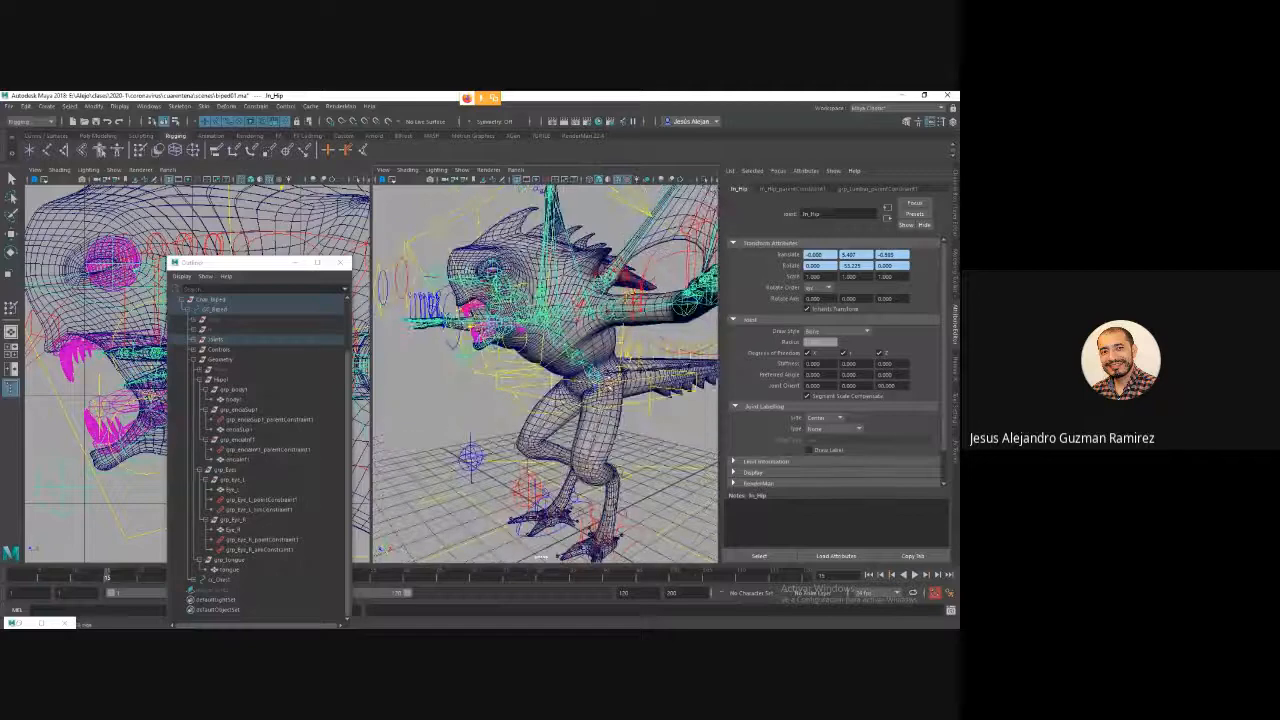
pyautogui.press('Down')
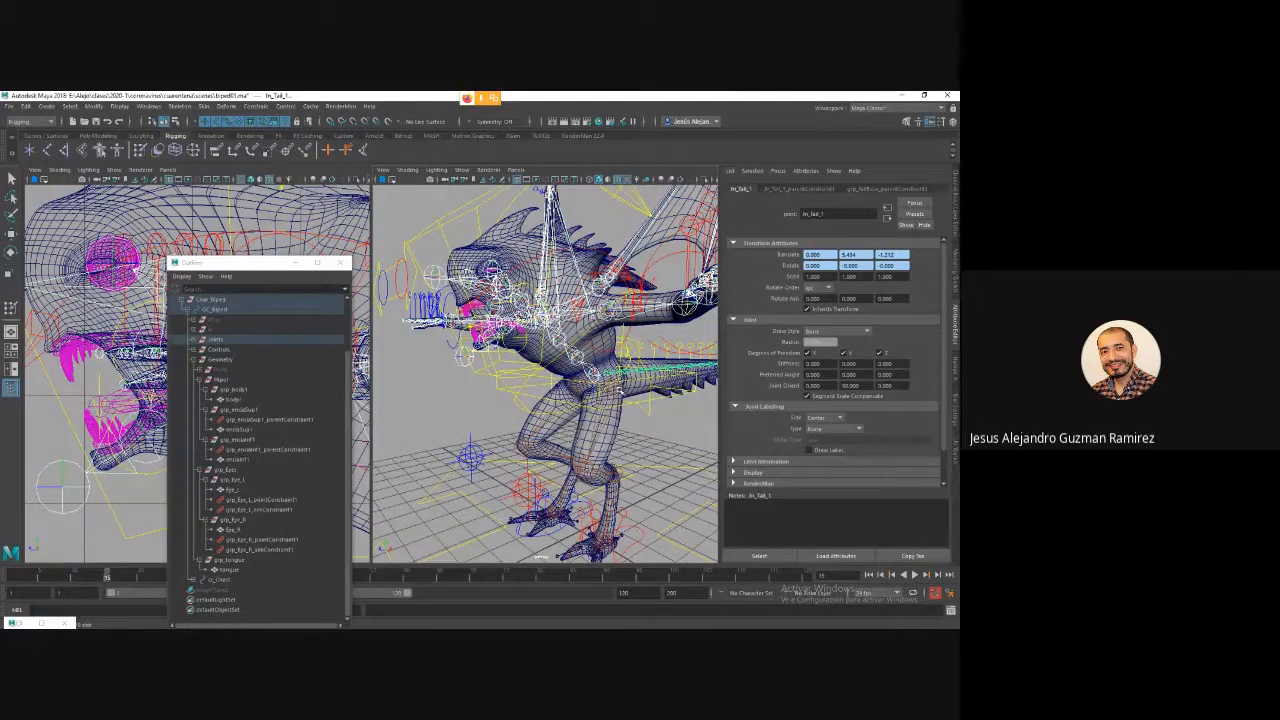
pyautogui.press('Right')
pyautogui.press('Right')
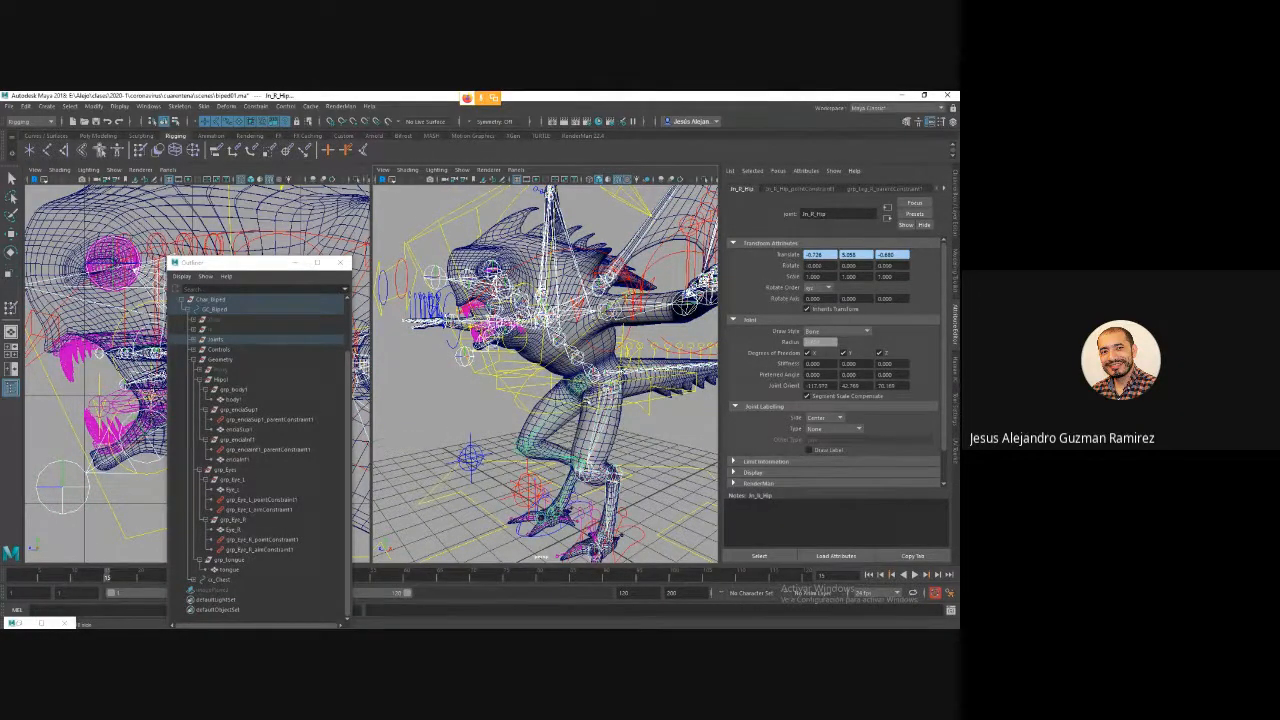
# Add the left foot's claw joints to the selection, including jn_Claw_L_D_01, jn_Claw_L_A_01 and jn_Claw_L_C_01.
pyautogui.press('f')
pyautogui.keyDown('alt'); pyautogui.moveTo(658, 454); pyautogui.dragTo(622, 383); pyautogui.keyUp('alt')
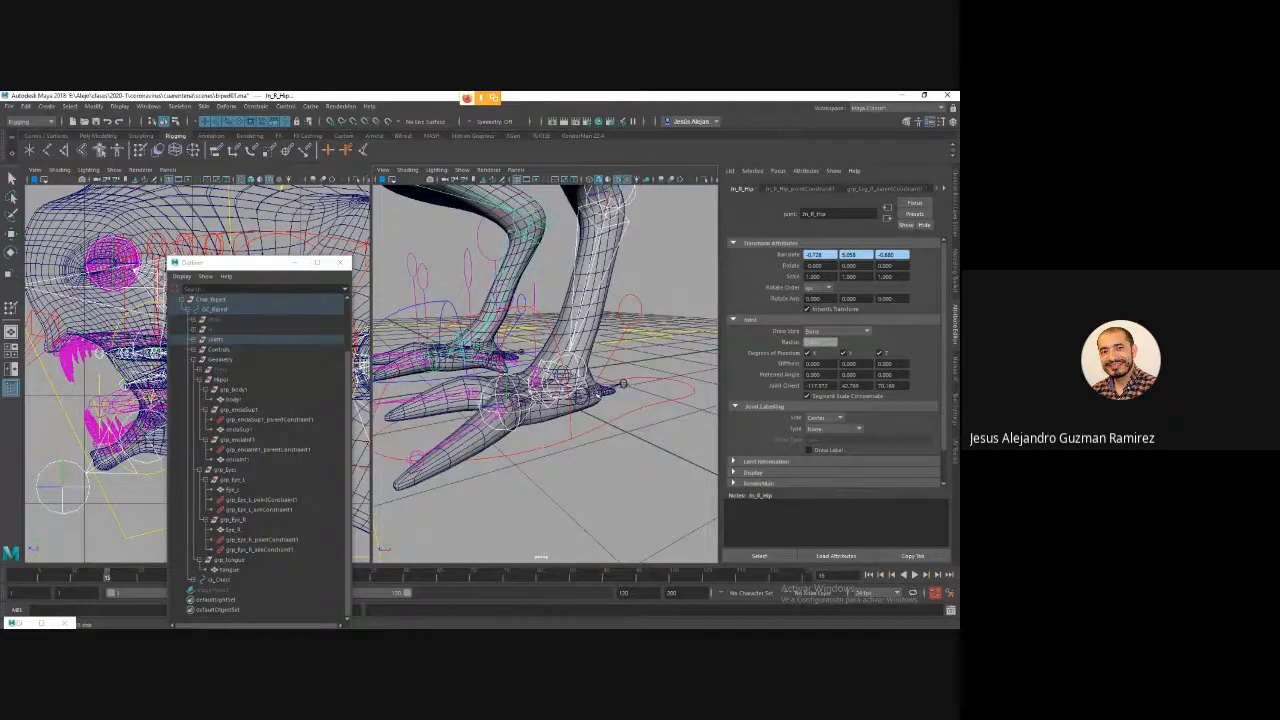
pyautogui.click(597, 392)
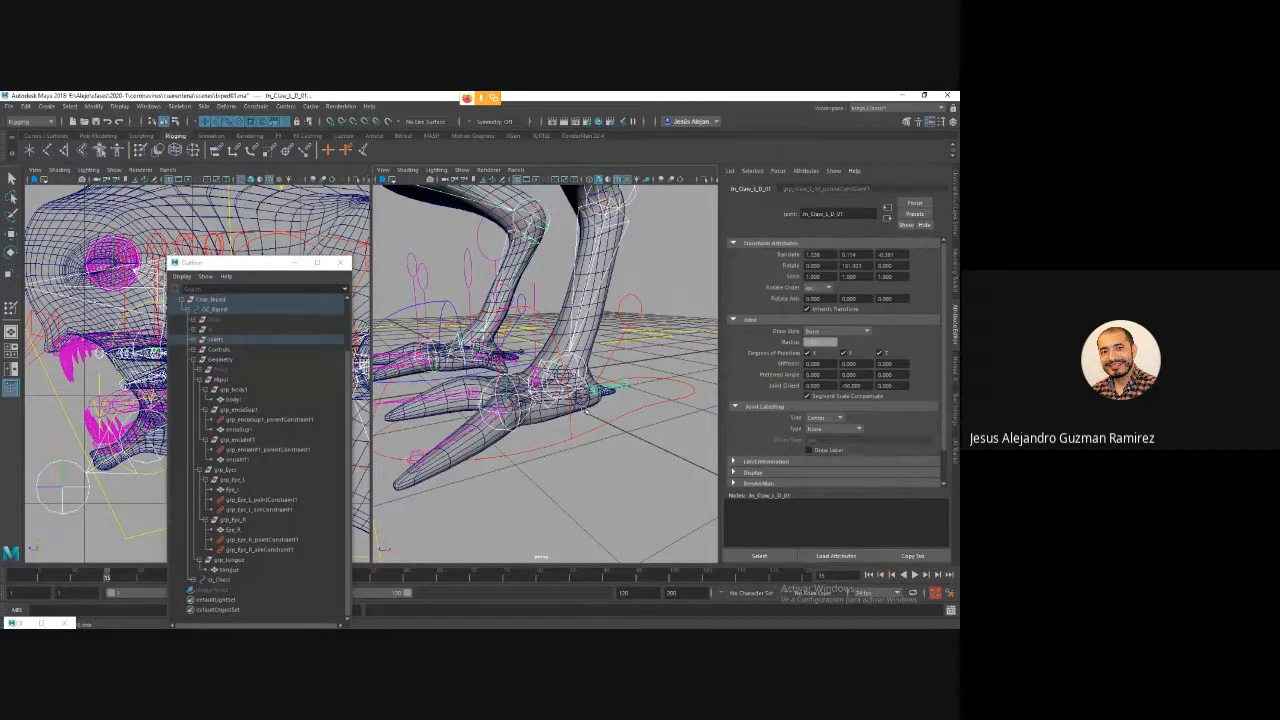
pyautogui.click(622, 384)
pyautogui.press('Right')
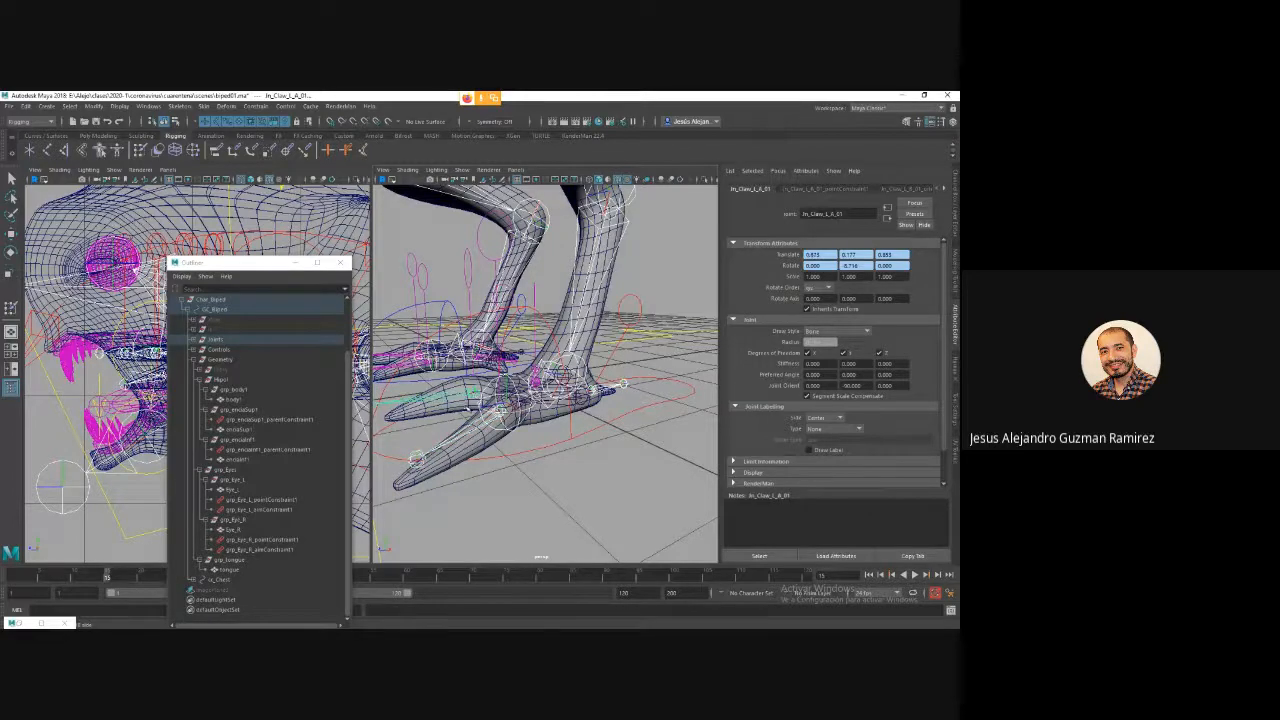
pyautogui.scroll(-10, 545, 370)
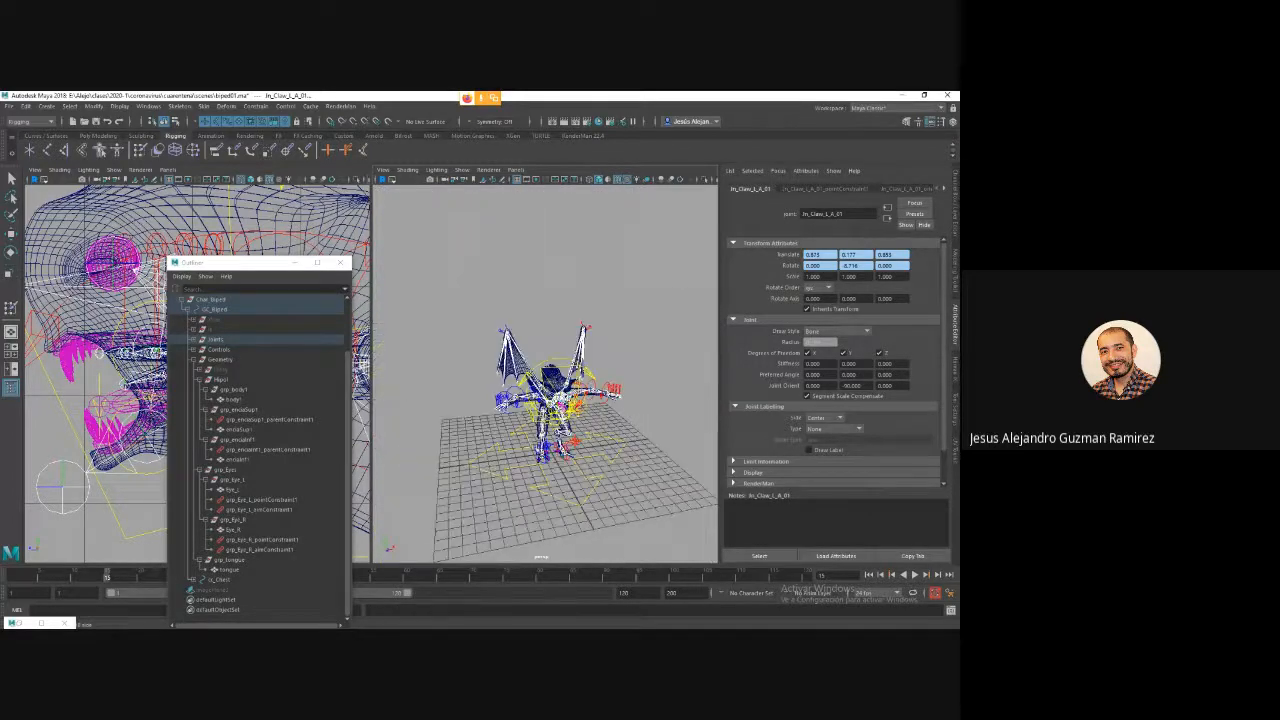
pyautogui.scroll(10, 545, 370)
pyautogui.keyDown('alt'); pyautogui.moveTo(545, 370); pyautogui.dragTo(580, 232); pyautogui.keyUp('alt')
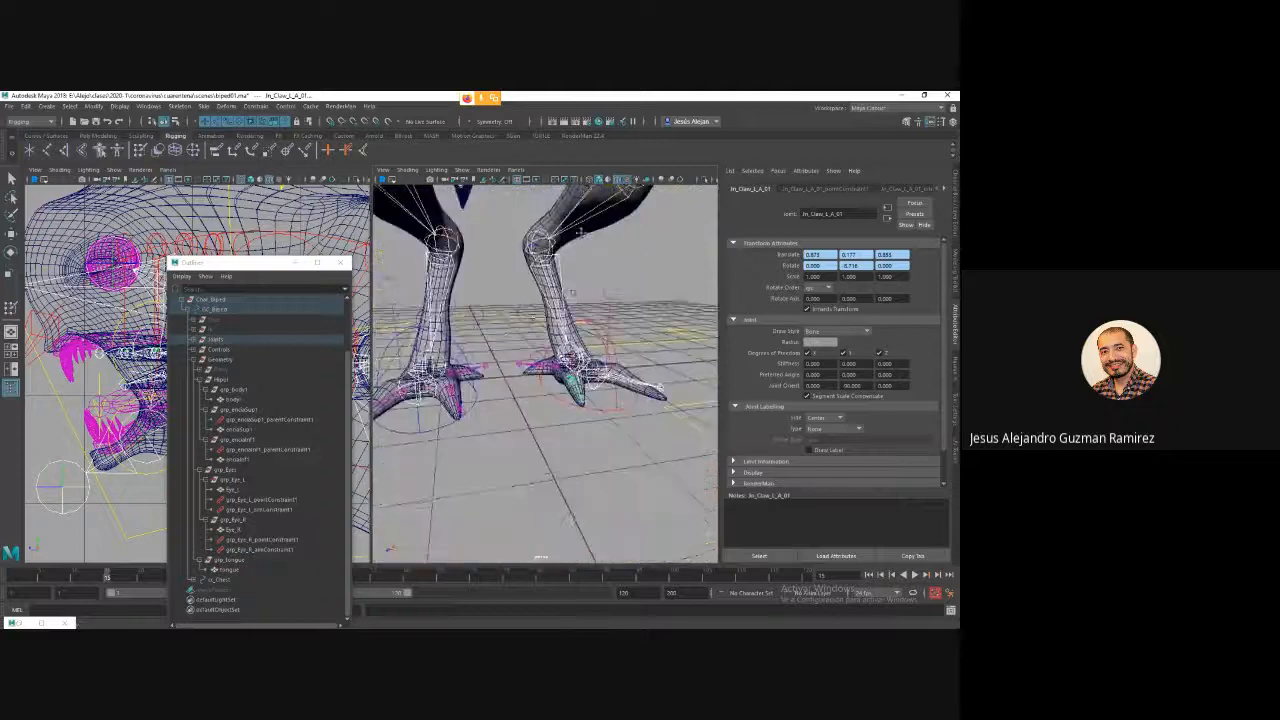
pyautogui.press('f')
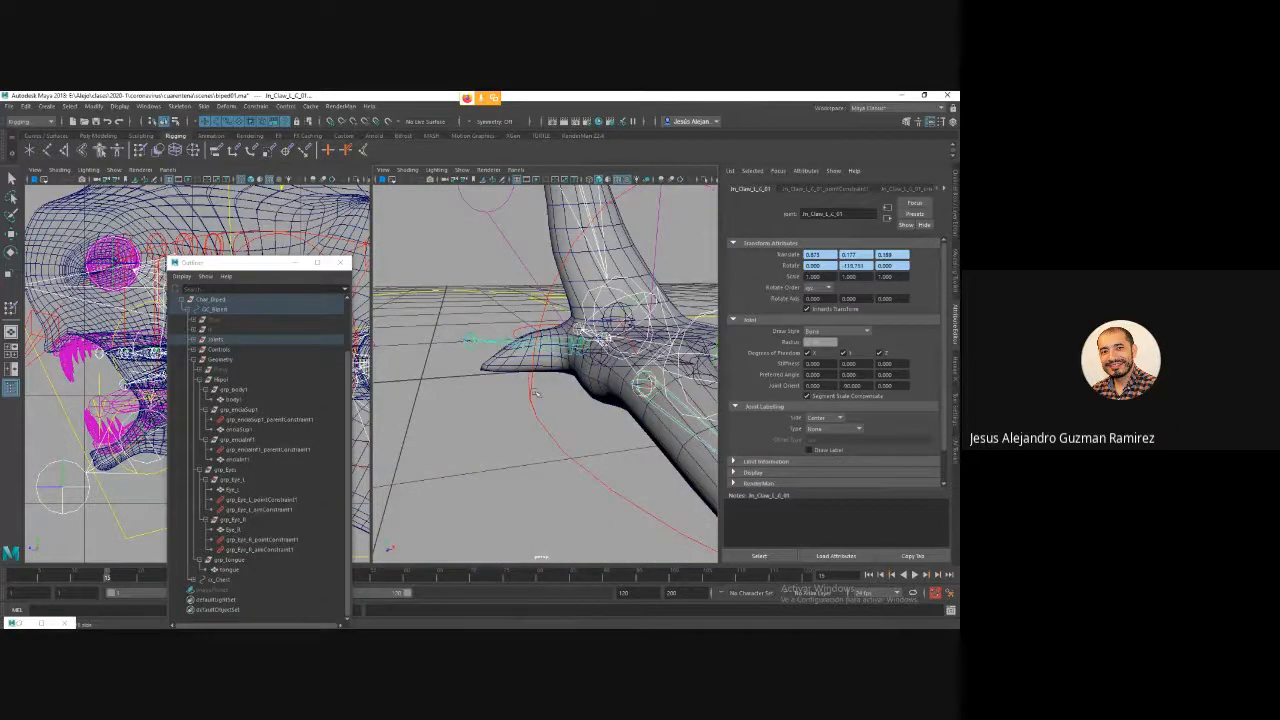
# Add the right foot's claw joints to the selection, ending with jn_Claw_R_D_01.
pyautogui.keyDown('alt'); pyautogui.moveTo(536, 393); pyautogui.dragTo(512, 391); pyautogui.keyUp('alt')
pyautogui.moveTo(663, 384)
pyautogui.keyDown('alt'); pyautogui.mouseDown()
pyautogui.moveTo(614, 381)
pyautogui.moveTo(677, 385)
pyautogui.mouseUp(); pyautogui.keyUp('alt')
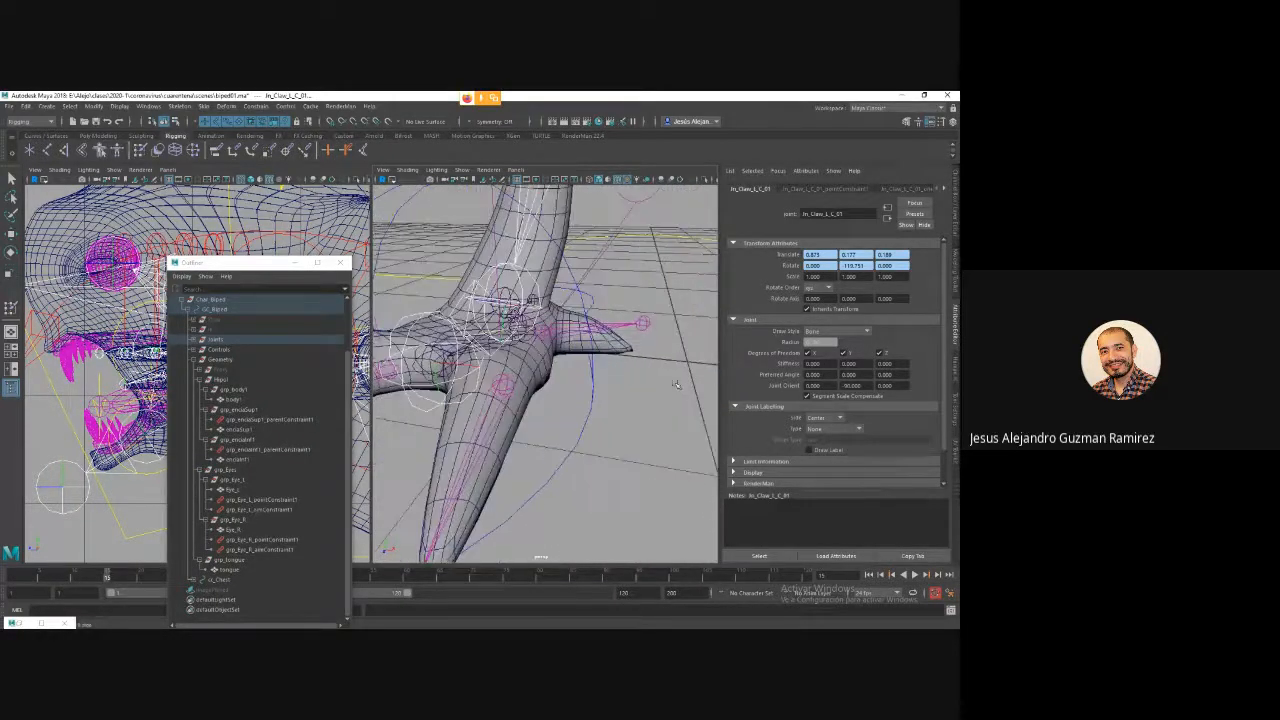
pyautogui.keyDown('shift'); pyautogui.click(546, 336); pyautogui.keyUp('shift')
pyautogui.keyDown('shift'); pyautogui.click(503, 385); pyautogui.keyUp('shift')
pyautogui.keyDown('alt'); pyautogui.moveTo(503, 386); pyautogui.dragTo(656, 391); pyautogui.keyUp('alt')
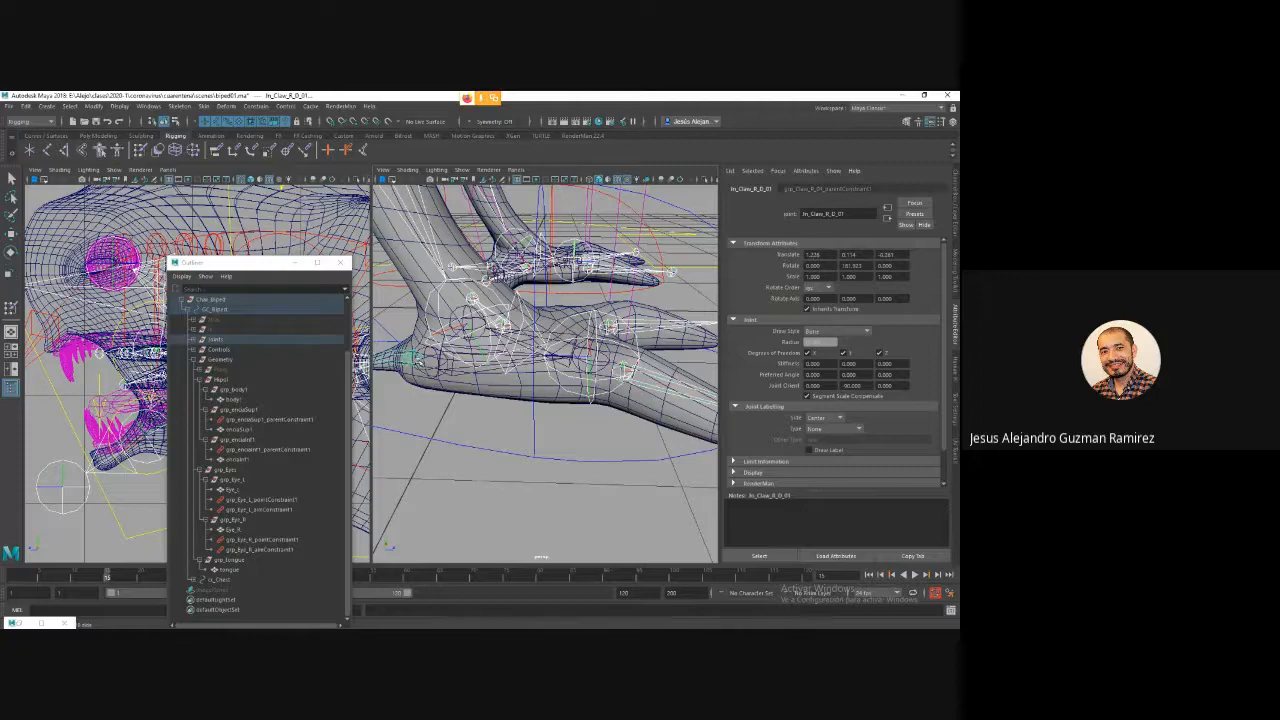
# Add the body1 mesh to the selected joints and check the combined selection from the side.
pyautogui.scroll(-10, 594, 410)
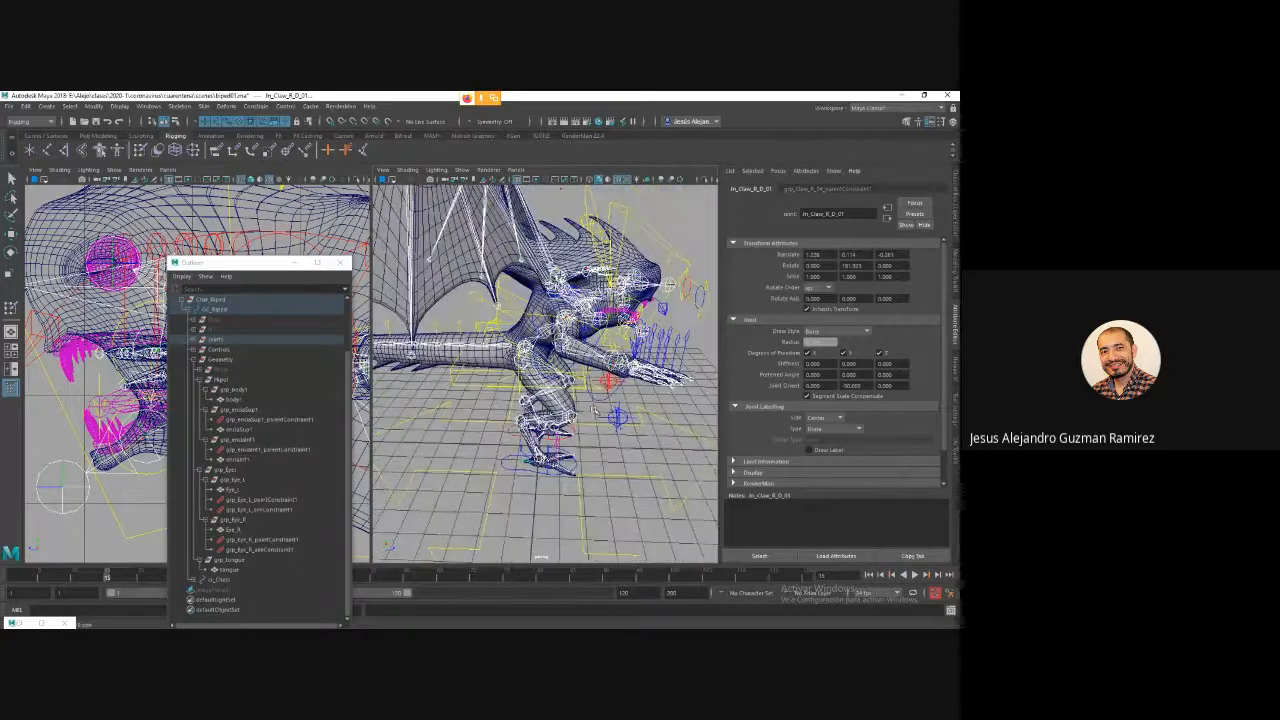
pyautogui.keyDown('alt'); pyautogui.moveTo(593, 410); pyautogui.dragTo(466, 416); pyautogui.keyUp('alt')
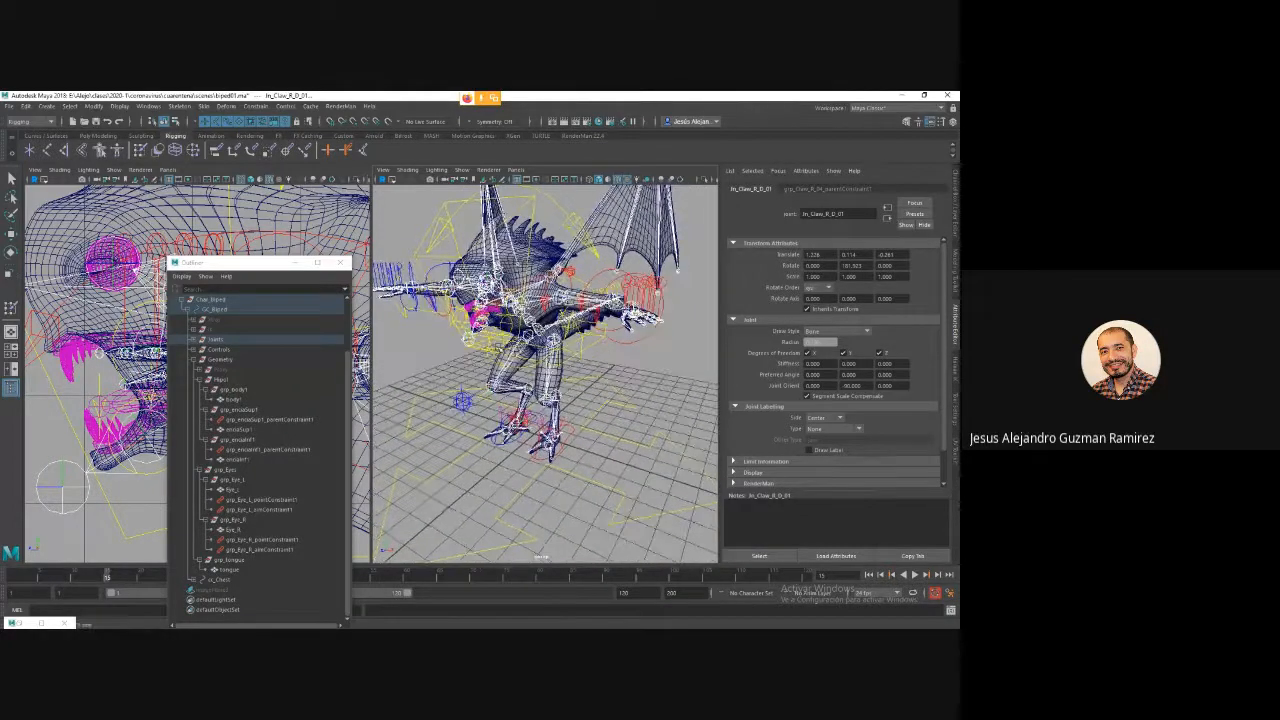
pyautogui.click(608, 228)
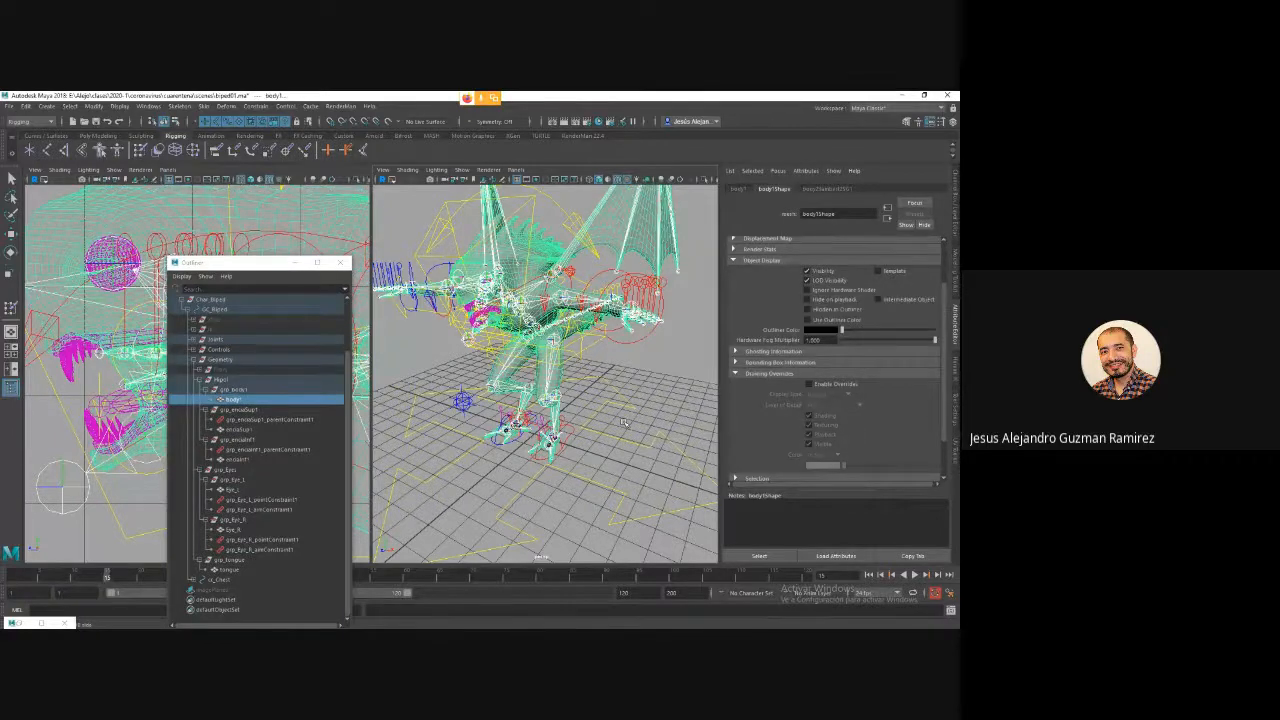
pyautogui.keyDown('alt'); pyautogui.moveTo(623, 423); pyautogui.dragTo(395, 427); pyautogui.keyUp('alt')
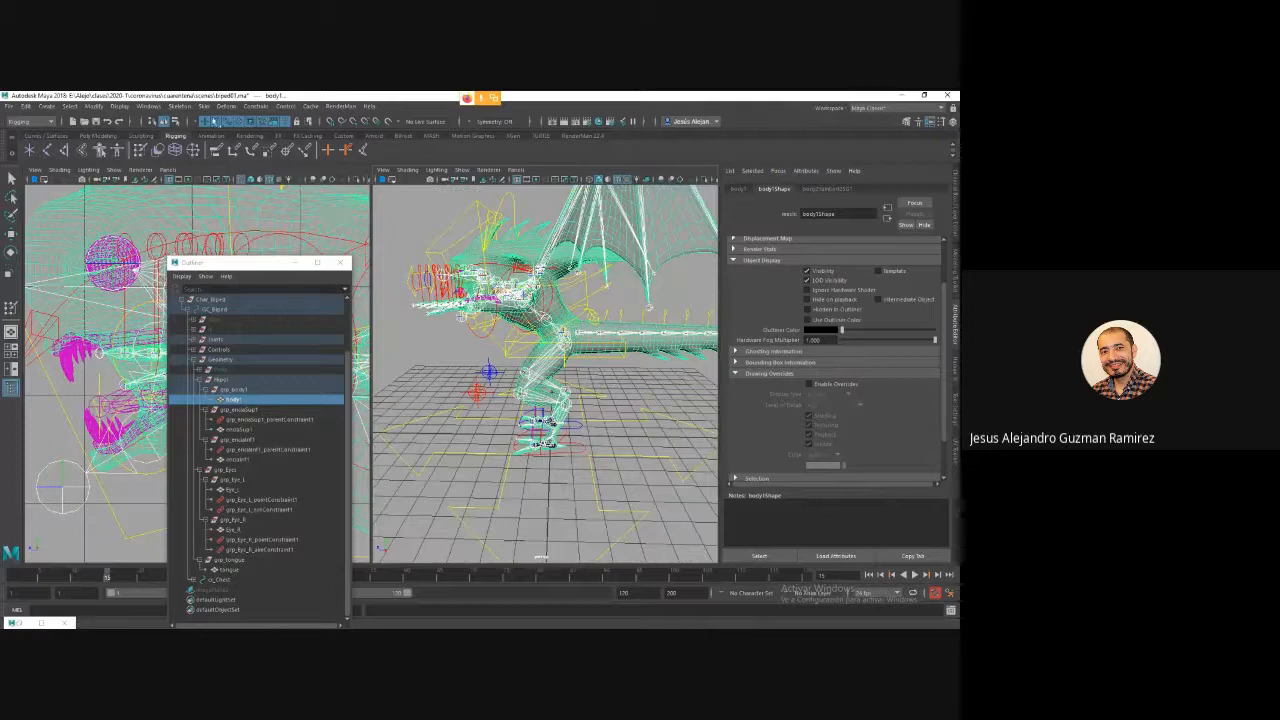
# Bind the body mesh to the joint hierarchy with the Heat Map bind method and Weight blended skinning.
pyautogui.click(203, 106)
pyautogui.click(331, 133)
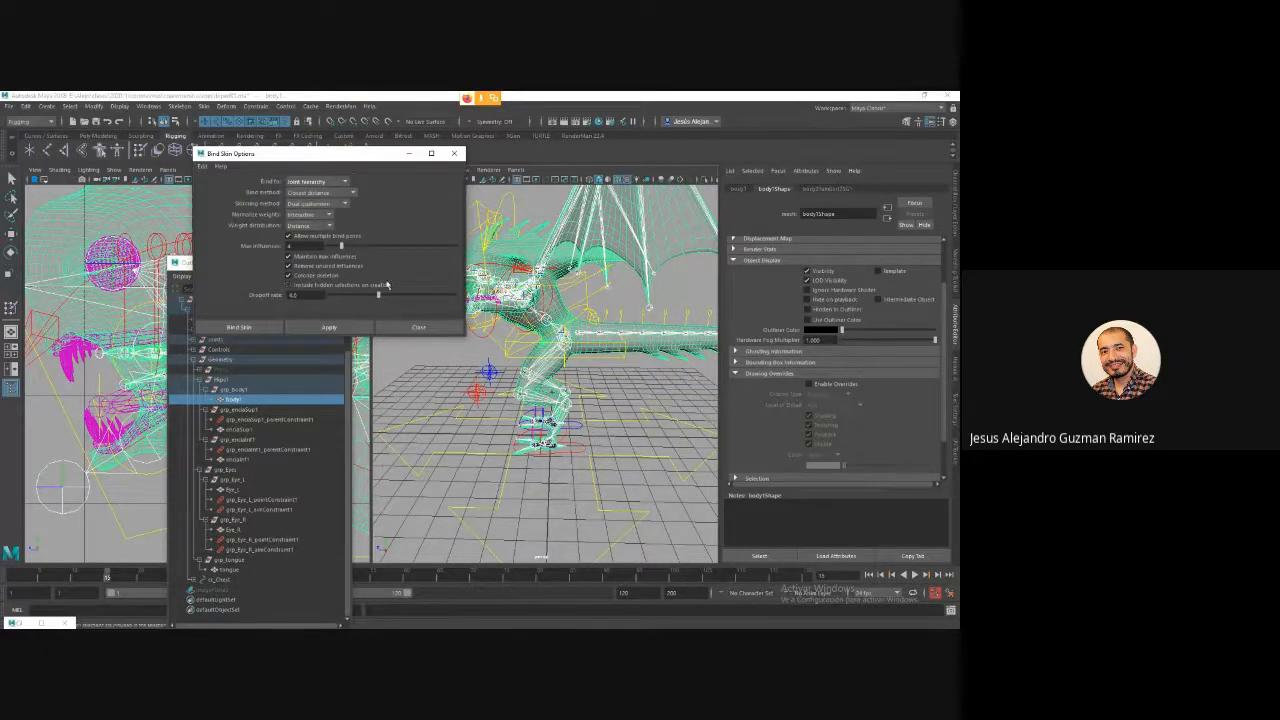
pyautogui.click(340, 193)
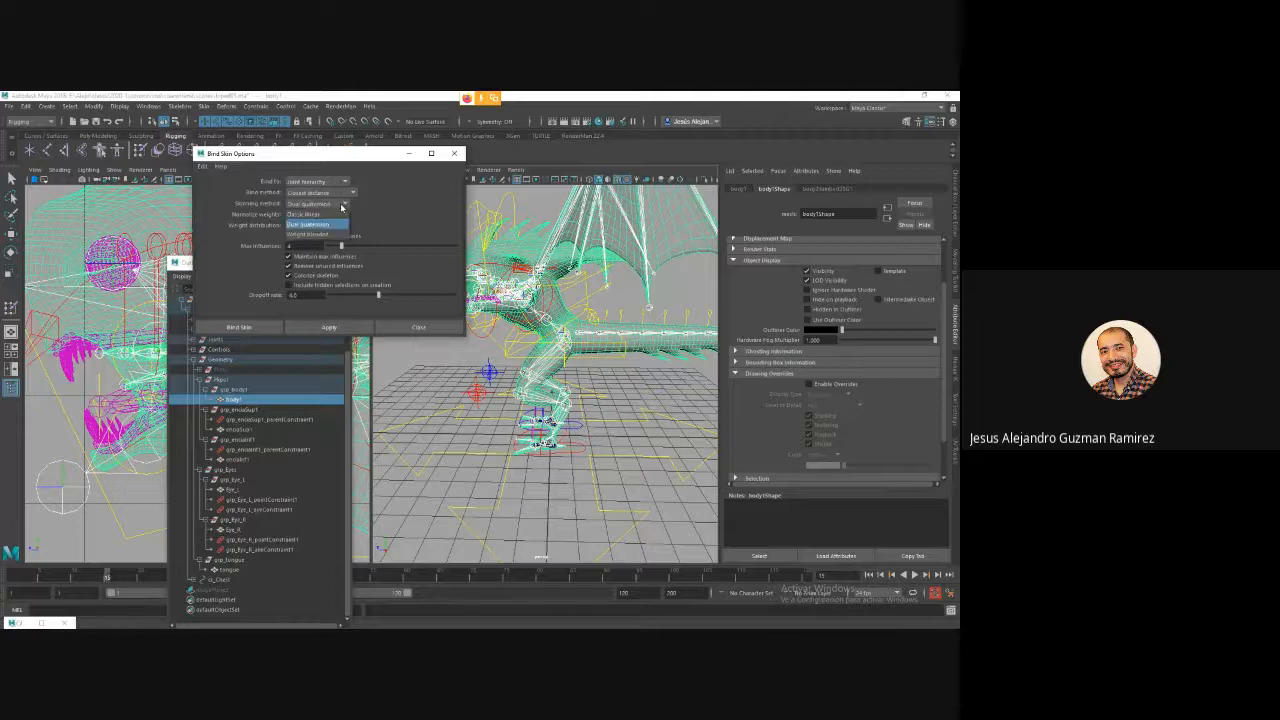
pyautogui.click(316, 223)
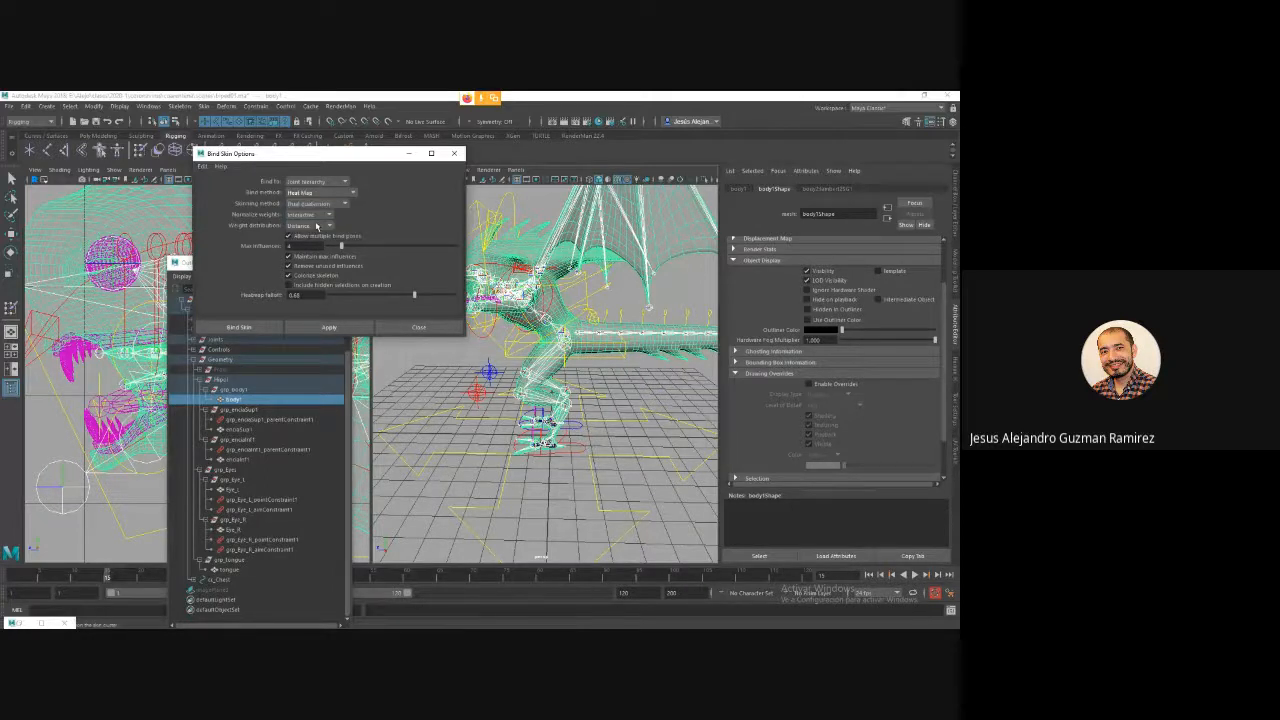
pyautogui.click(338, 205)
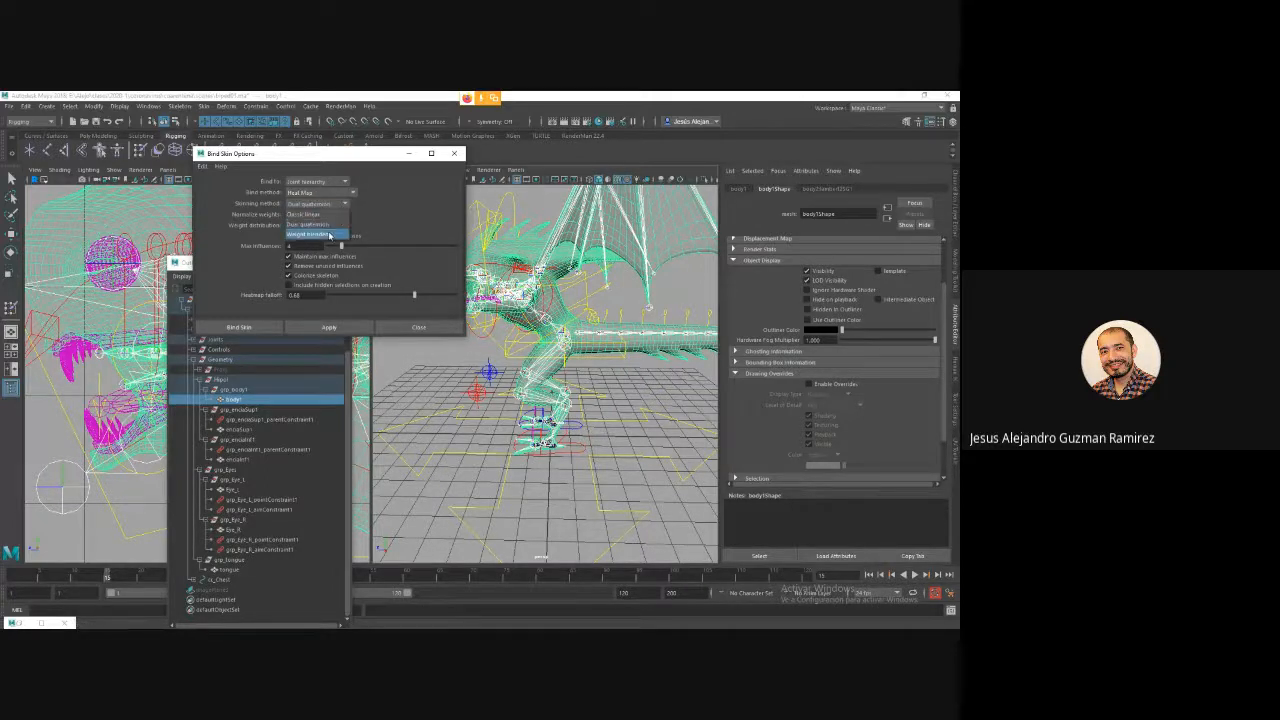
pyautogui.click(334, 236)
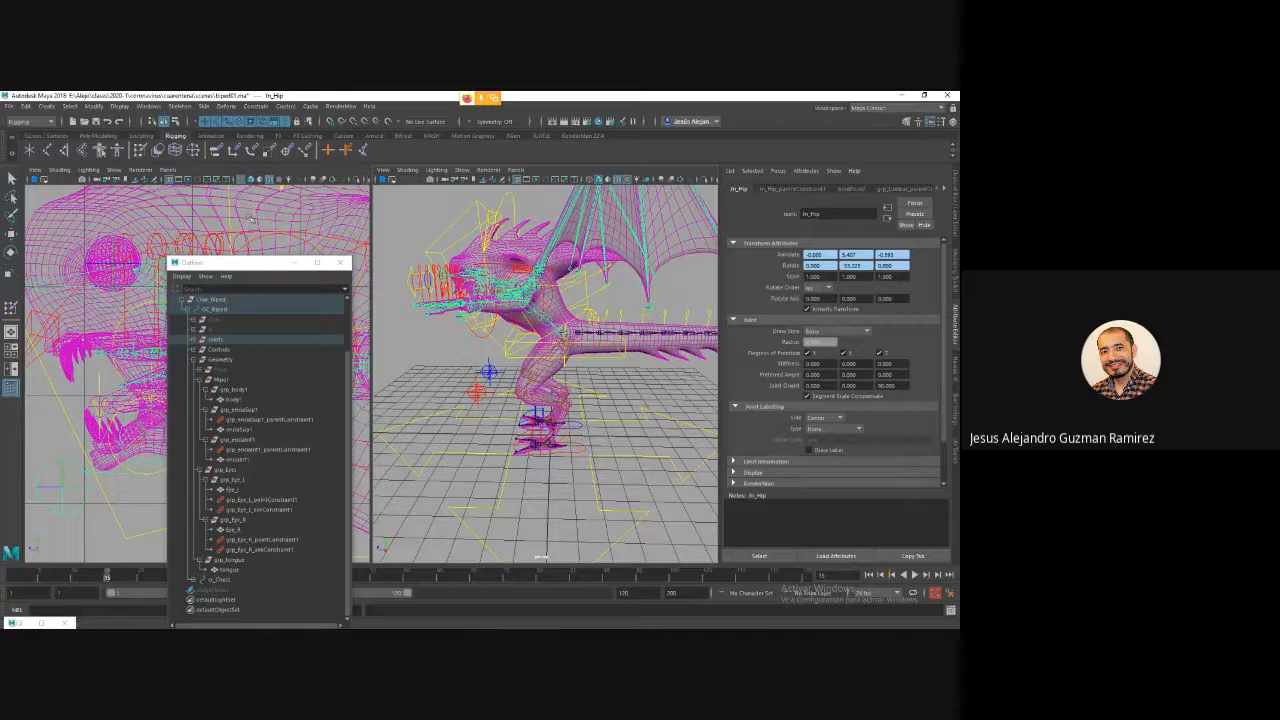
# Test the bound body's deformation by trying the GC_Hip control and rotating the cc_Chest control.
pyautogui.click(583, 372)
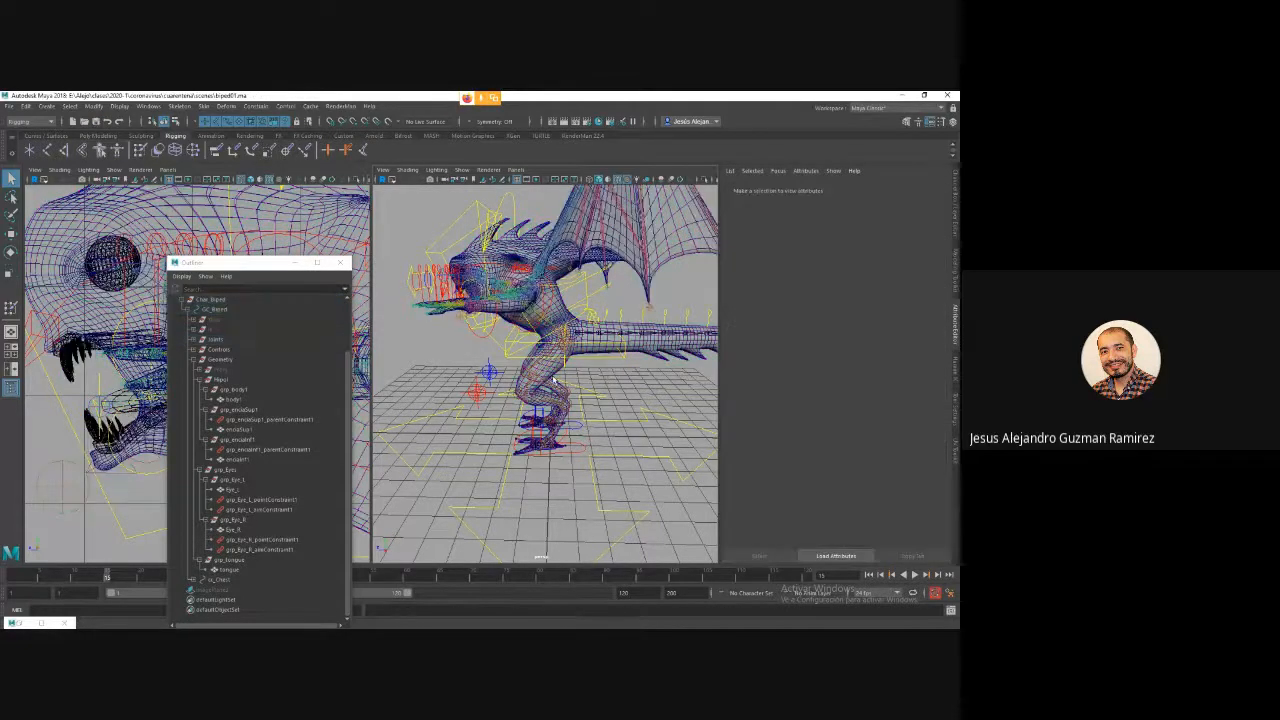
pyautogui.click(582, 358)
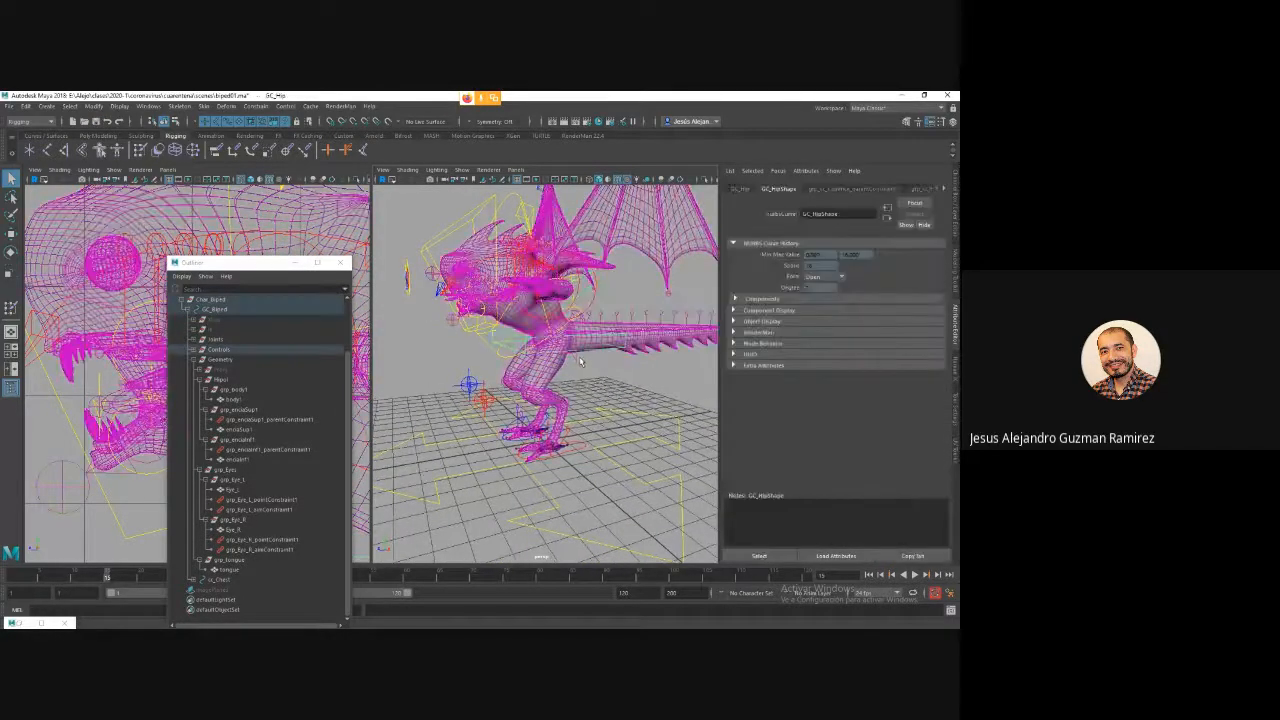
pyautogui.moveTo(556, 334)
pyautogui.mouseDown()
pyautogui.moveTo(551, 349)
pyautogui.moveTo(557, 332)
pyautogui.moveTo(572, 345)
pyautogui.moveTo(550, 325)
pyautogui.mouseUp()
pyautogui.click(548, 322)
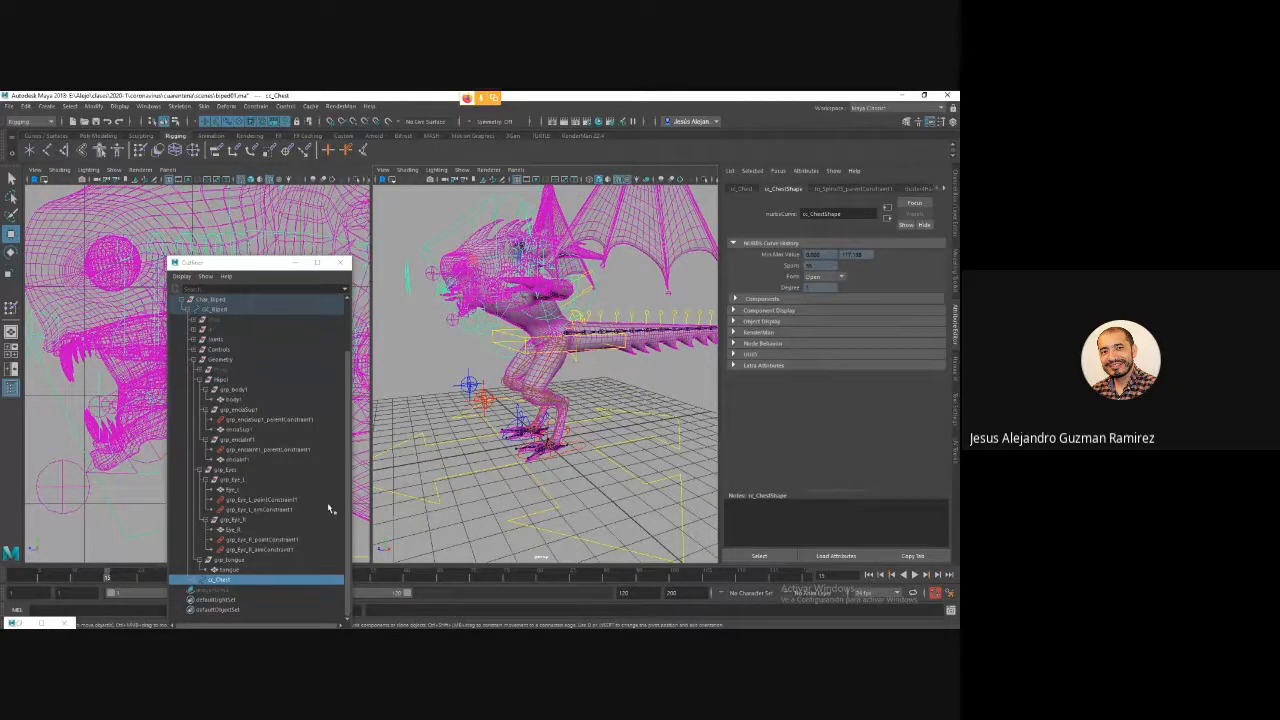
pyautogui.press('e')
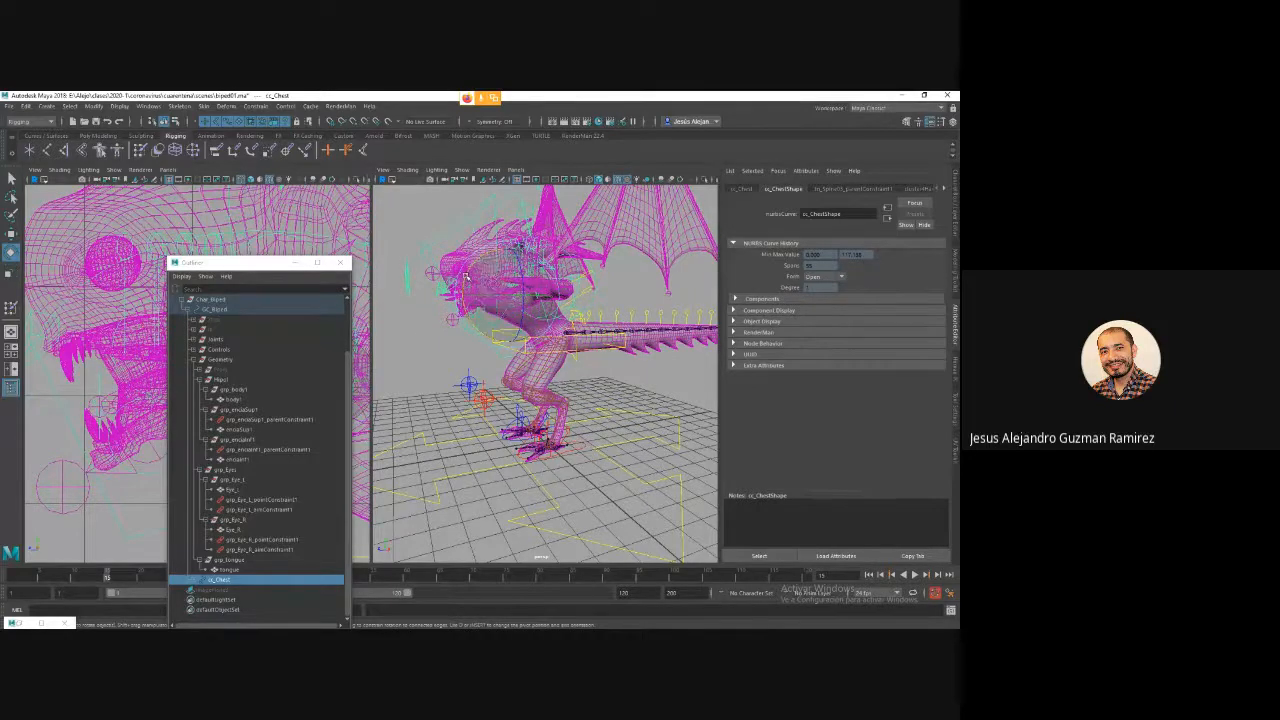
pyautogui.moveTo(458, 279); pyautogui.dragTo(468, 263)
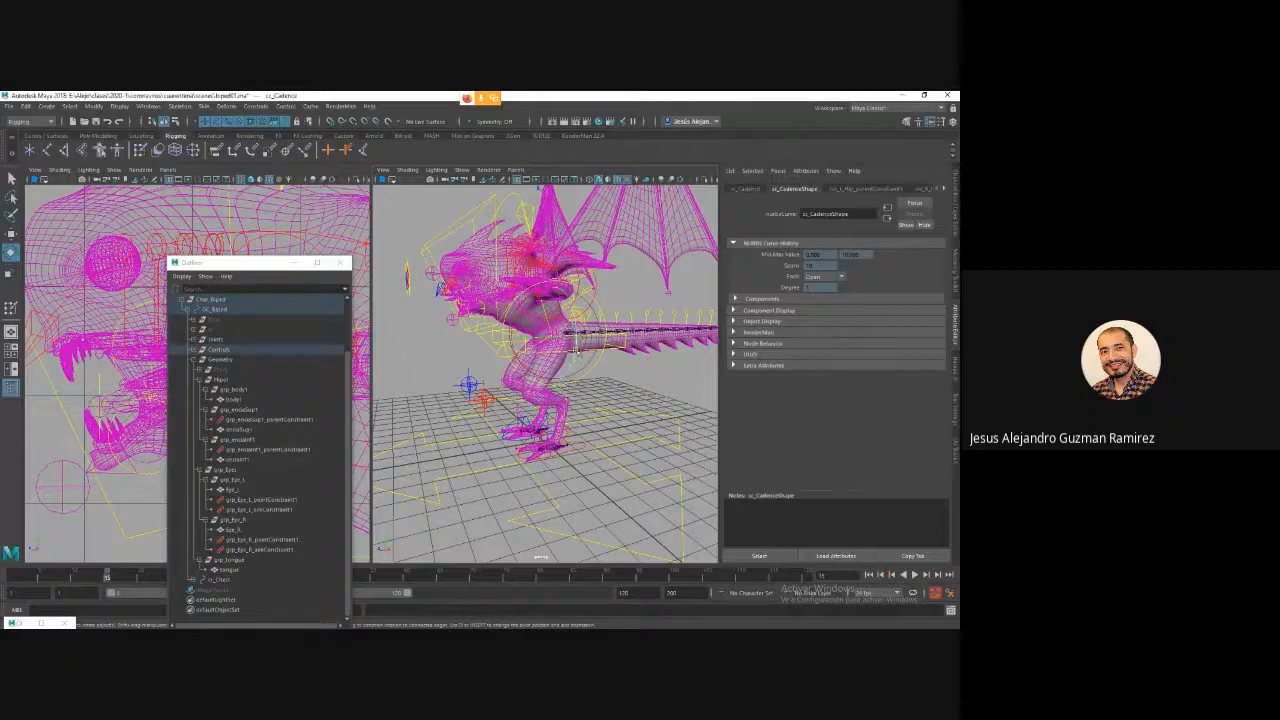
# Test-move the GC_Hip control to check the body's deformation around the hips, and undo the move.
pyautogui.click(580, 348)
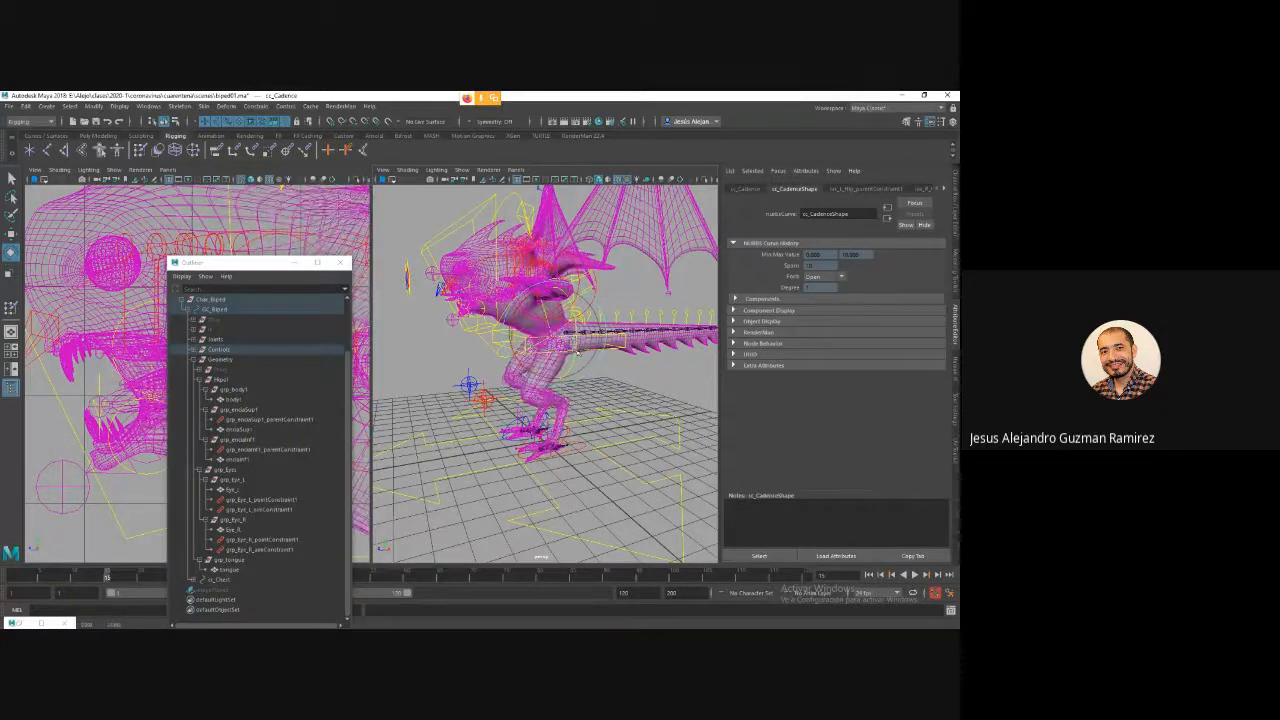
pyautogui.click(621, 346)
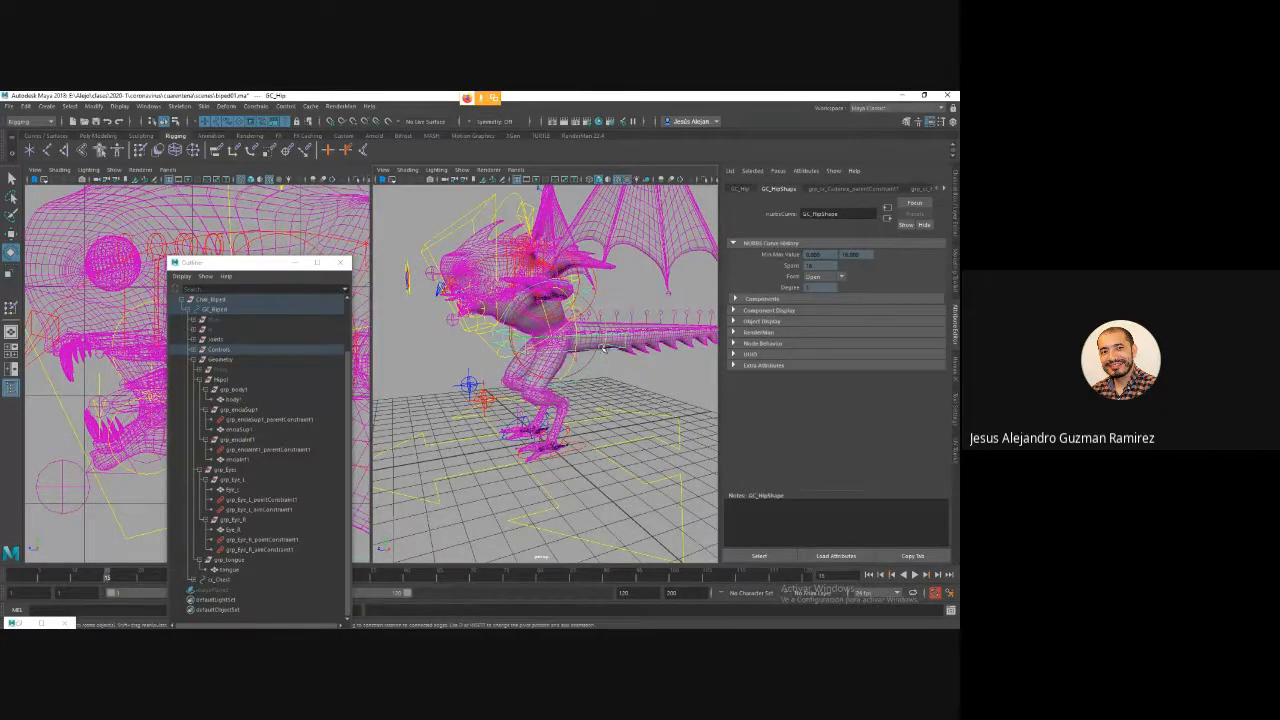
pyautogui.press('w')
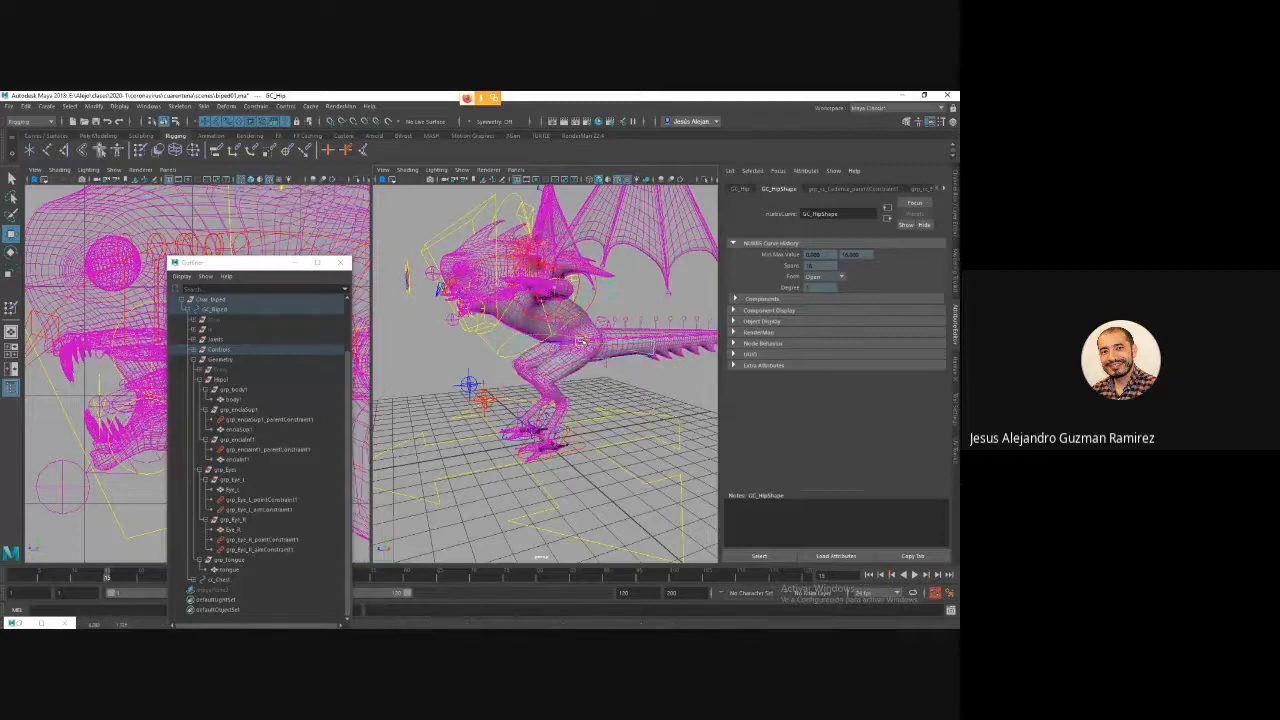
pyautogui.hotkey('ctrl', 'z')
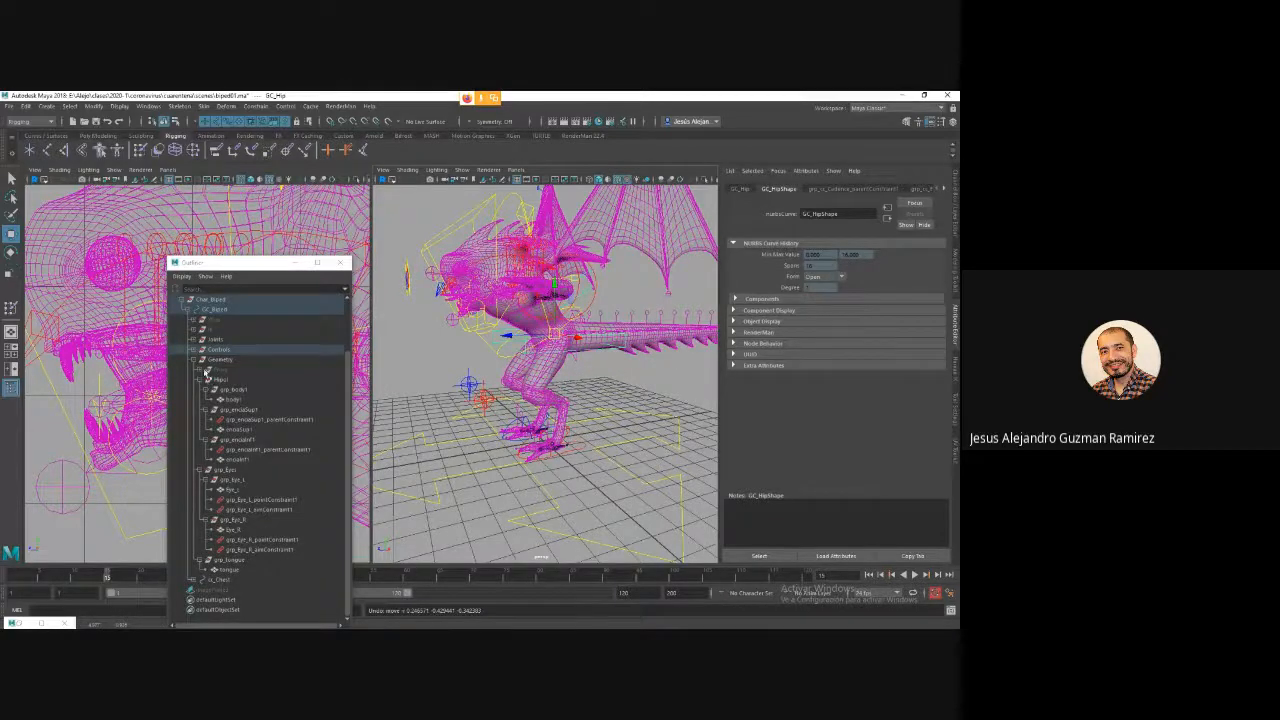
# Expand the Controls hierarchy from GC_Hip through cc_Spine01 and cc_Spine02 to locate the grp_cc_Chest group.
pyautogui.click(196, 350)
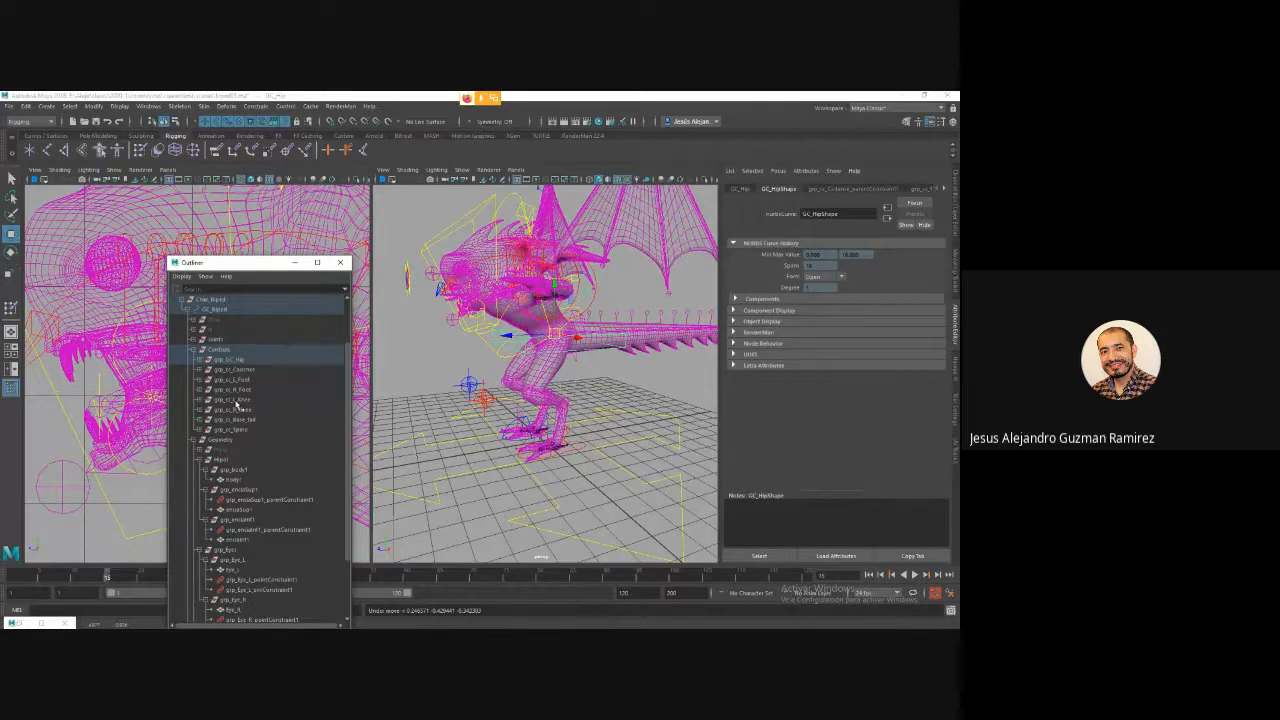
pyautogui.press('f')
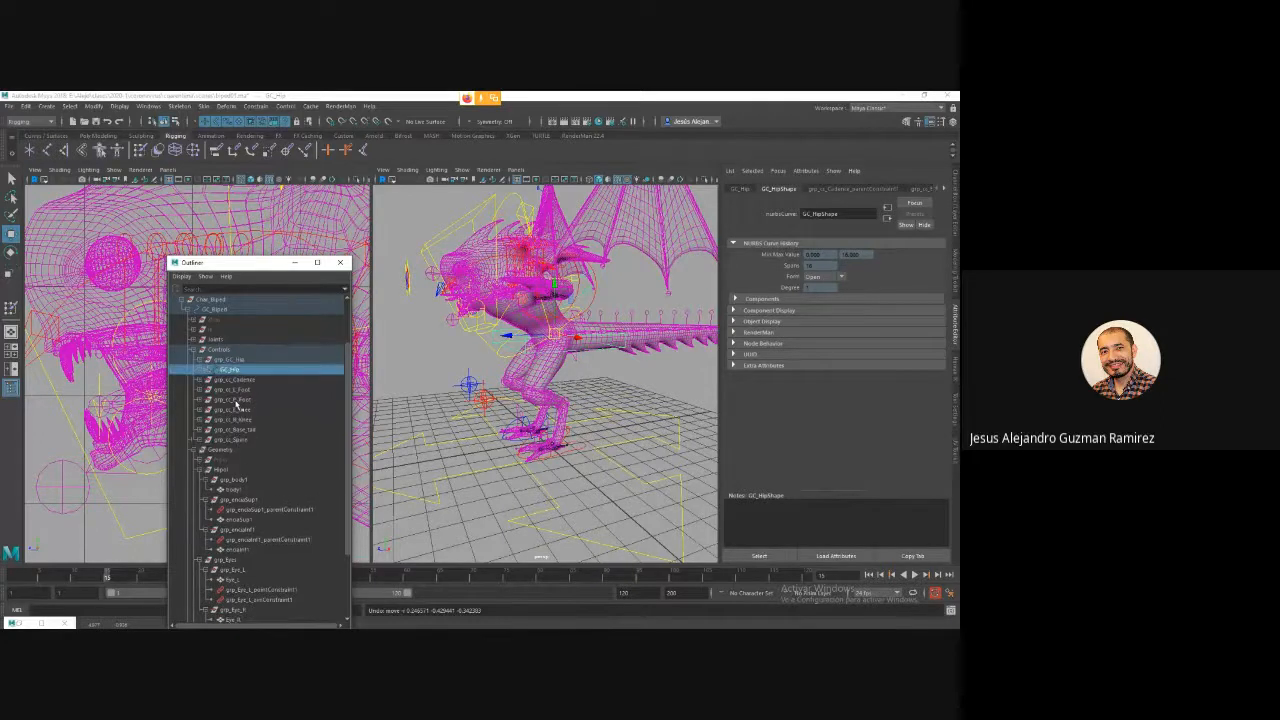
pyautogui.click(207, 372)
pyautogui.click(214, 380)
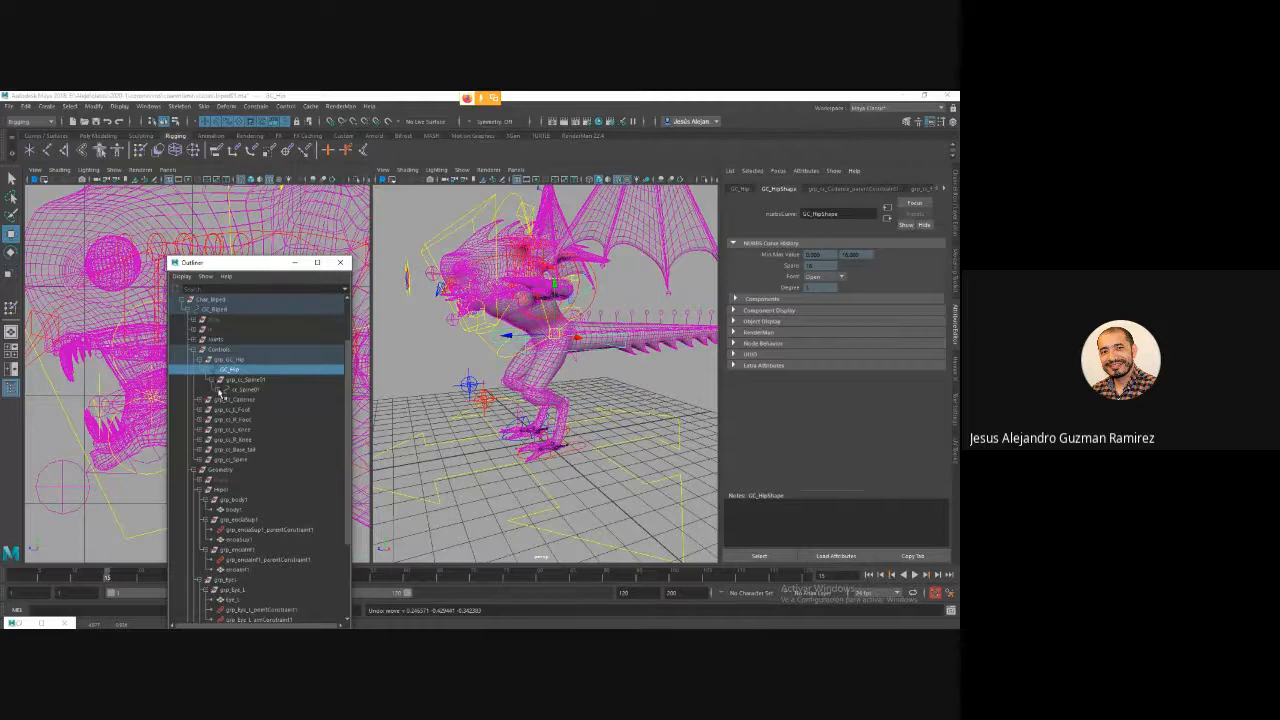
pyautogui.click(219, 390)
pyautogui.click(247, 390)
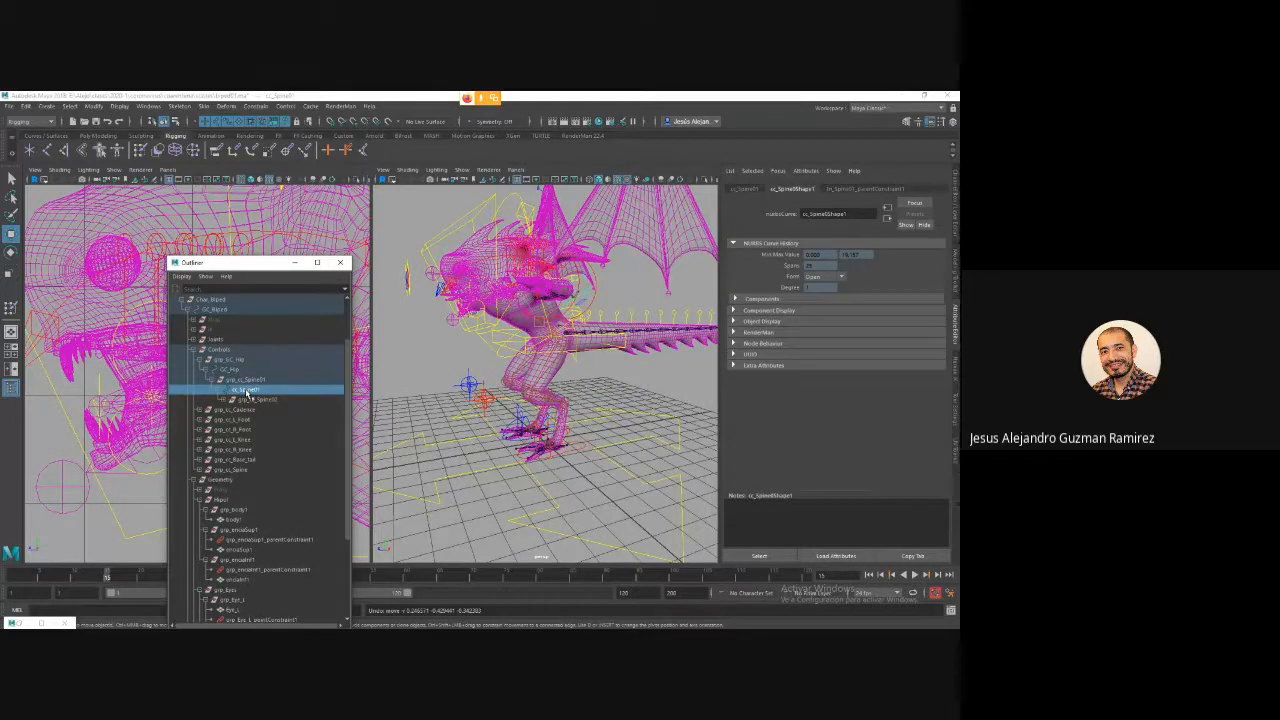
pyautogui.click(233, 400)
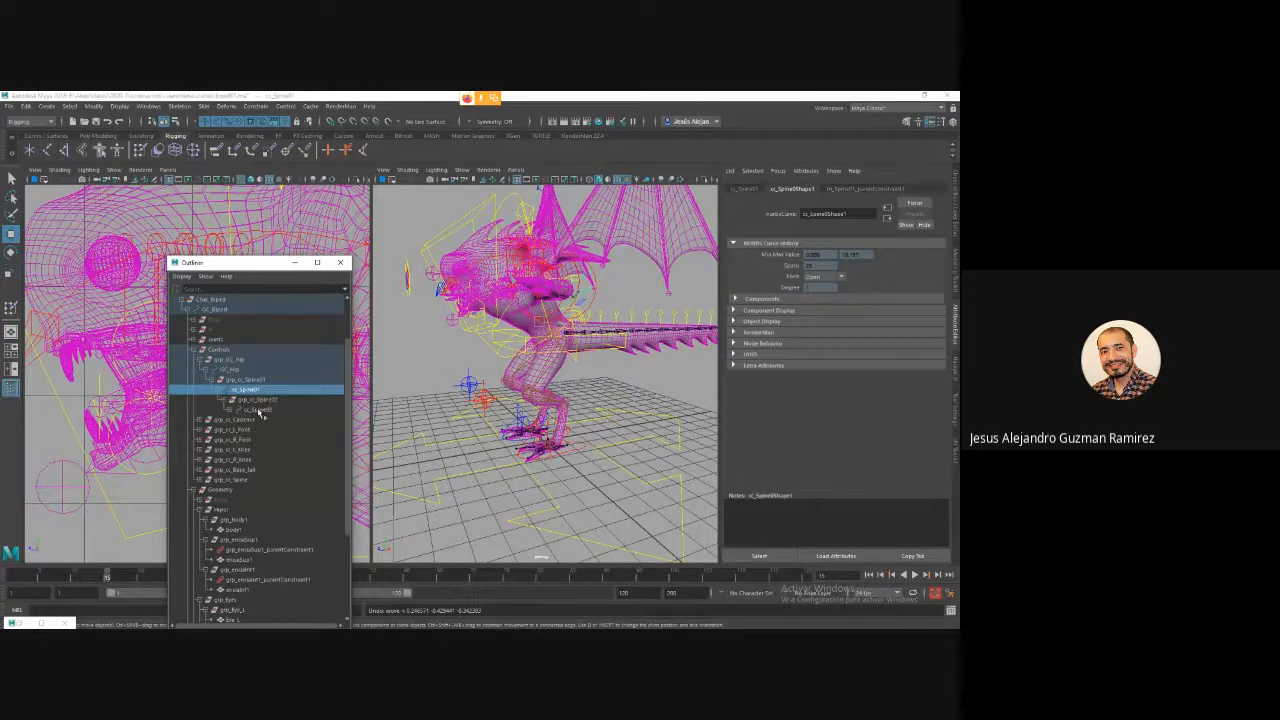
pyautogui.click(258, 410)
pyautogui.click(233, 410)
pyautogui.click(245, 420)
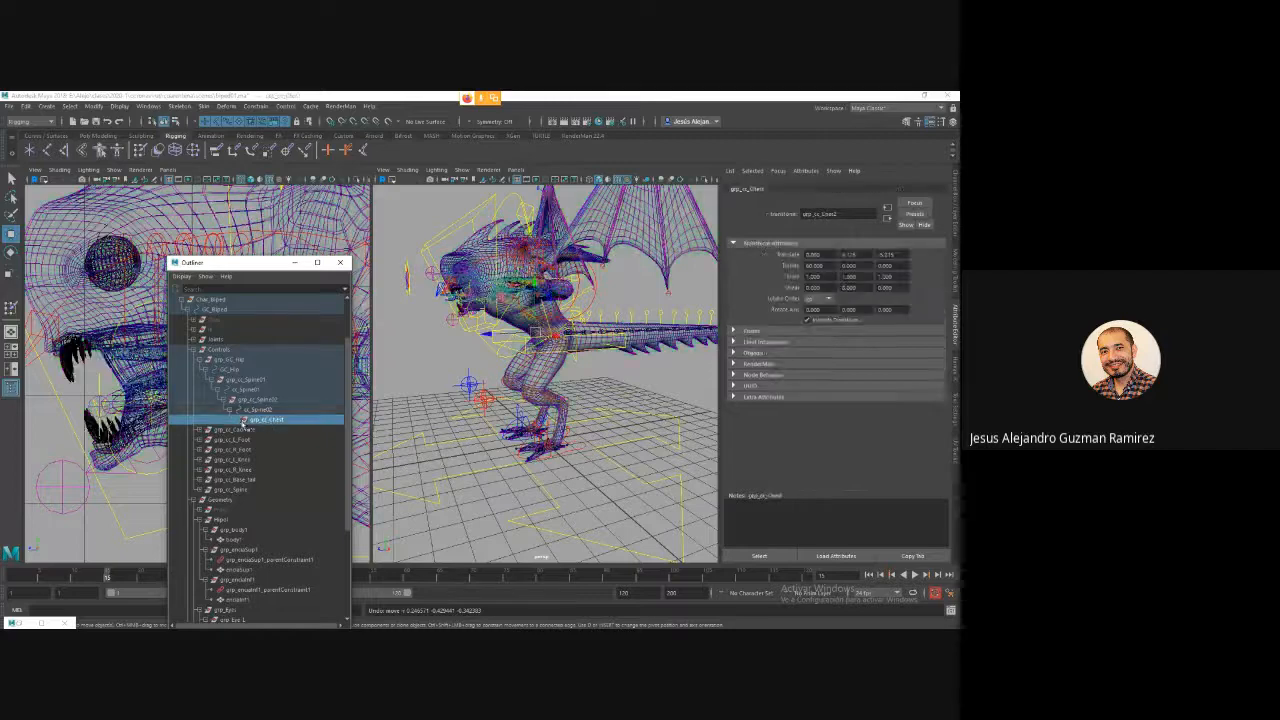
# Parent the misplaced cc_Chest control under the grp_cc_Chest group and expand the group to check its contents.
pyautogui.press('Down')
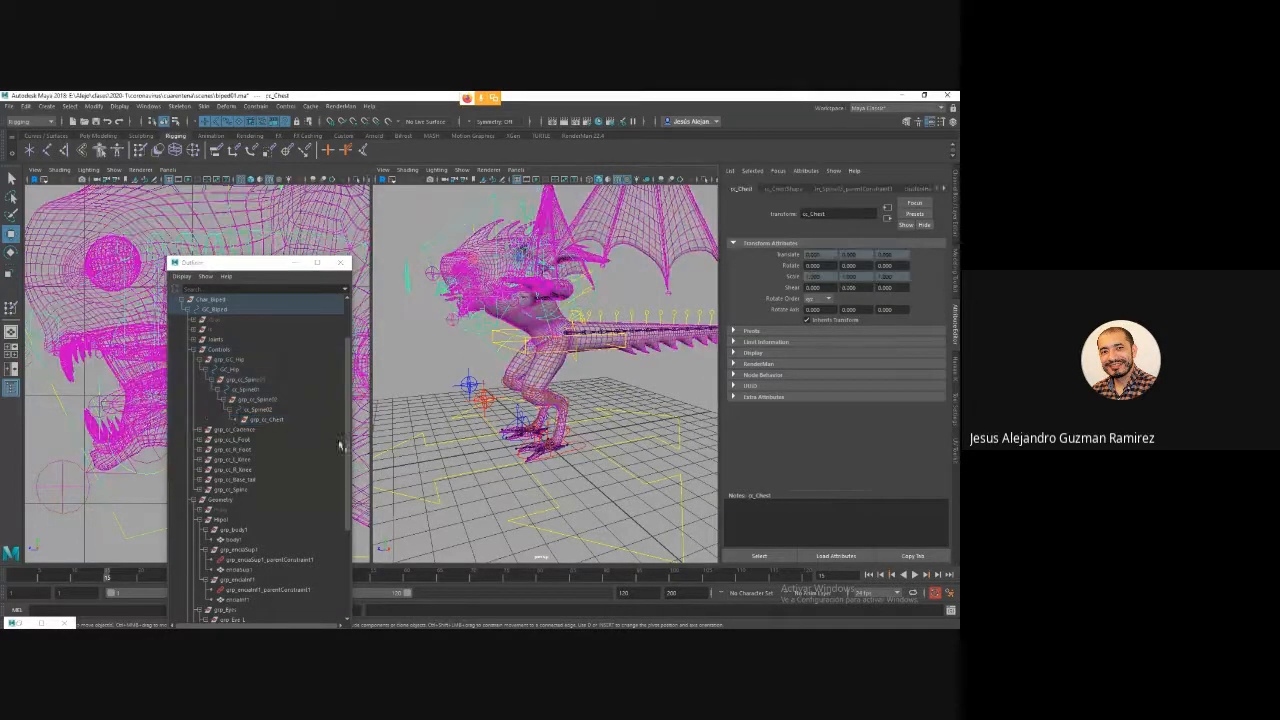
pyautogui.scroll(-5, 267, 470)
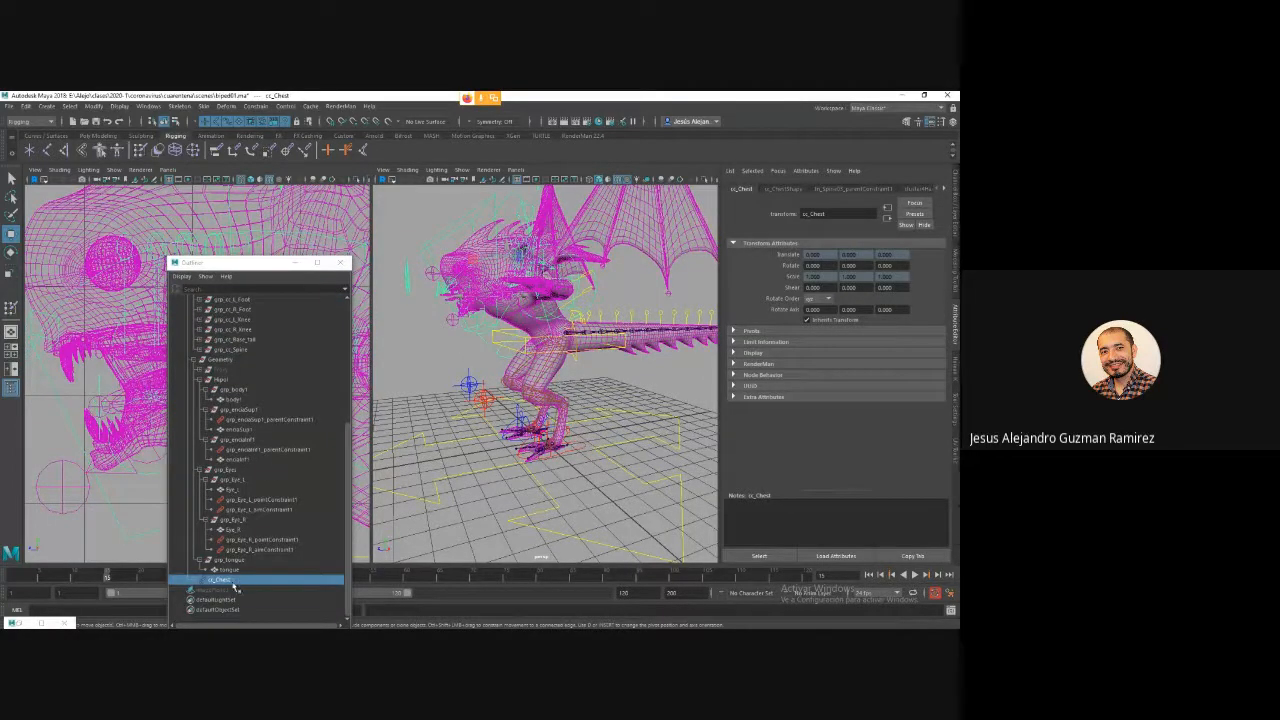
pyautogui.scroll(5, 280, 470)
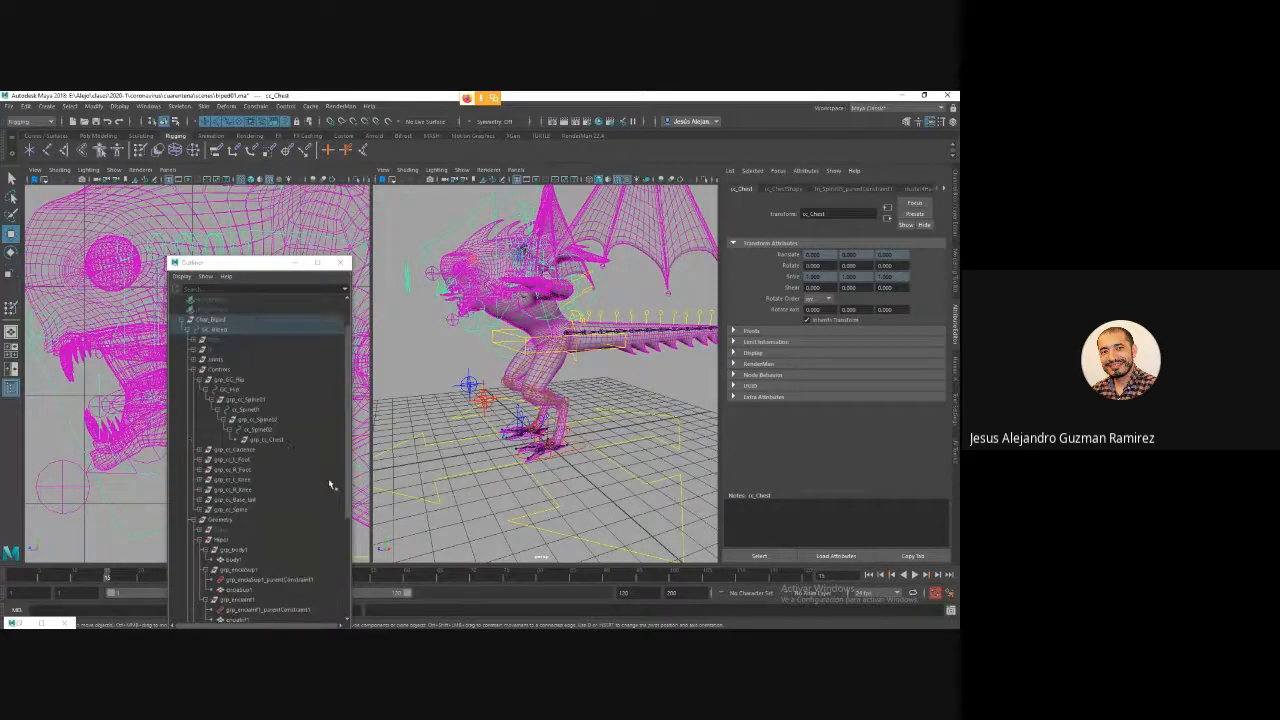
pyautogui.click(283, 440)
pyautogui.press('Down')
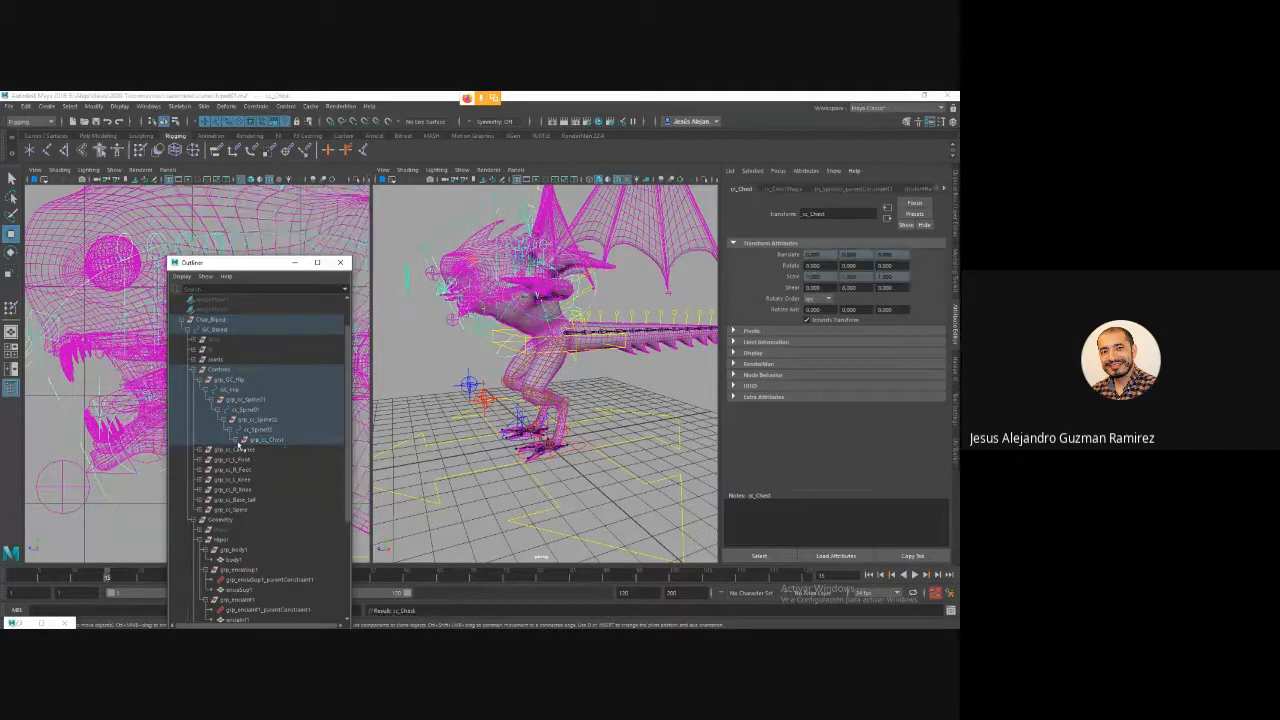
pyautogui.click(245, 451)
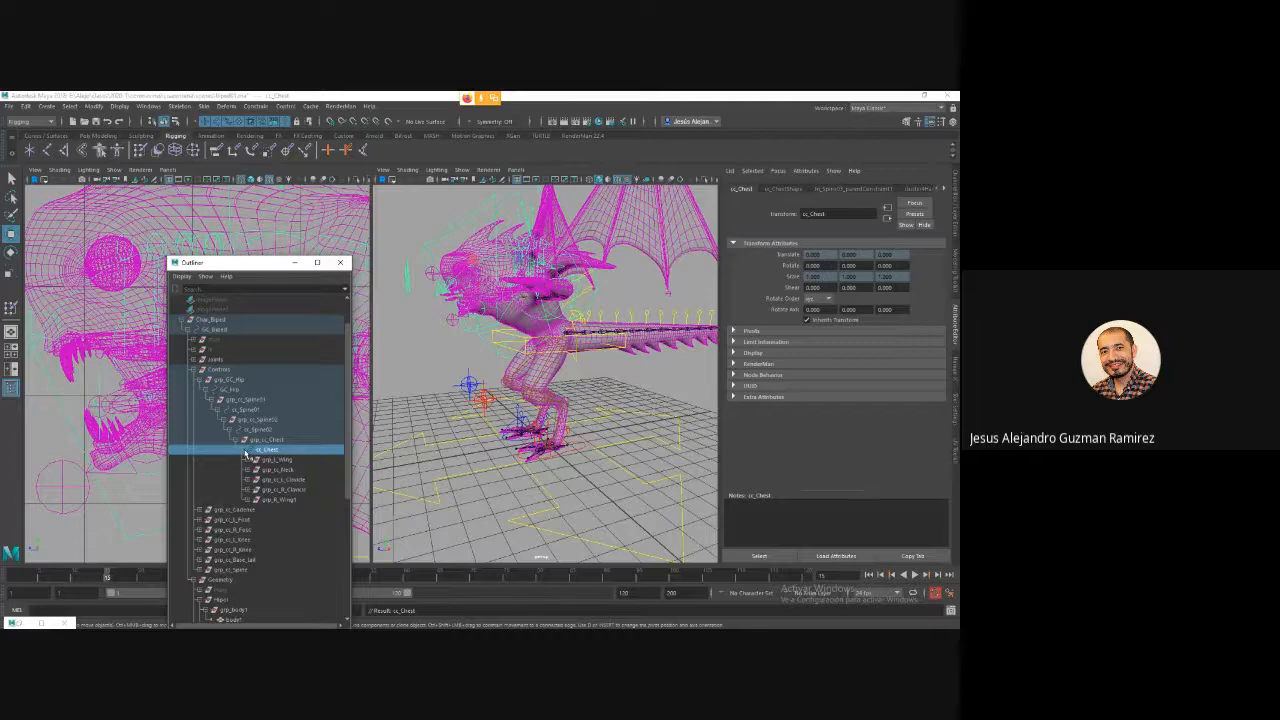
# Test-move the GC_Hip control with the reparented chest control, and undo the move.
pyautogui.click(600, 348)
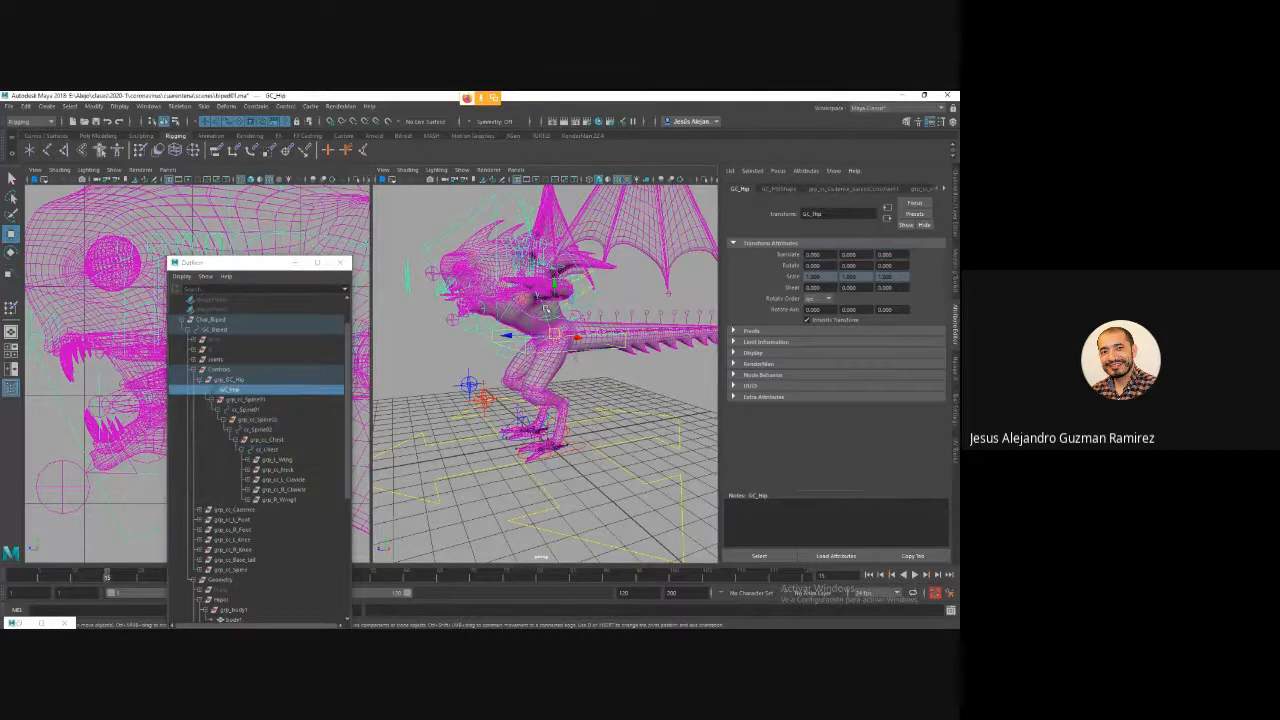
pyautogui.moveTo(522, 299); pyautogui.dragTo(552, 308)
pyautogui.hotkey('ctrl', 'z')
# Raise the GC_Hip control vertically to stretch the legs and check the deformation around the knees and ankles.
pyautogui.scroll(5, 100, 360)
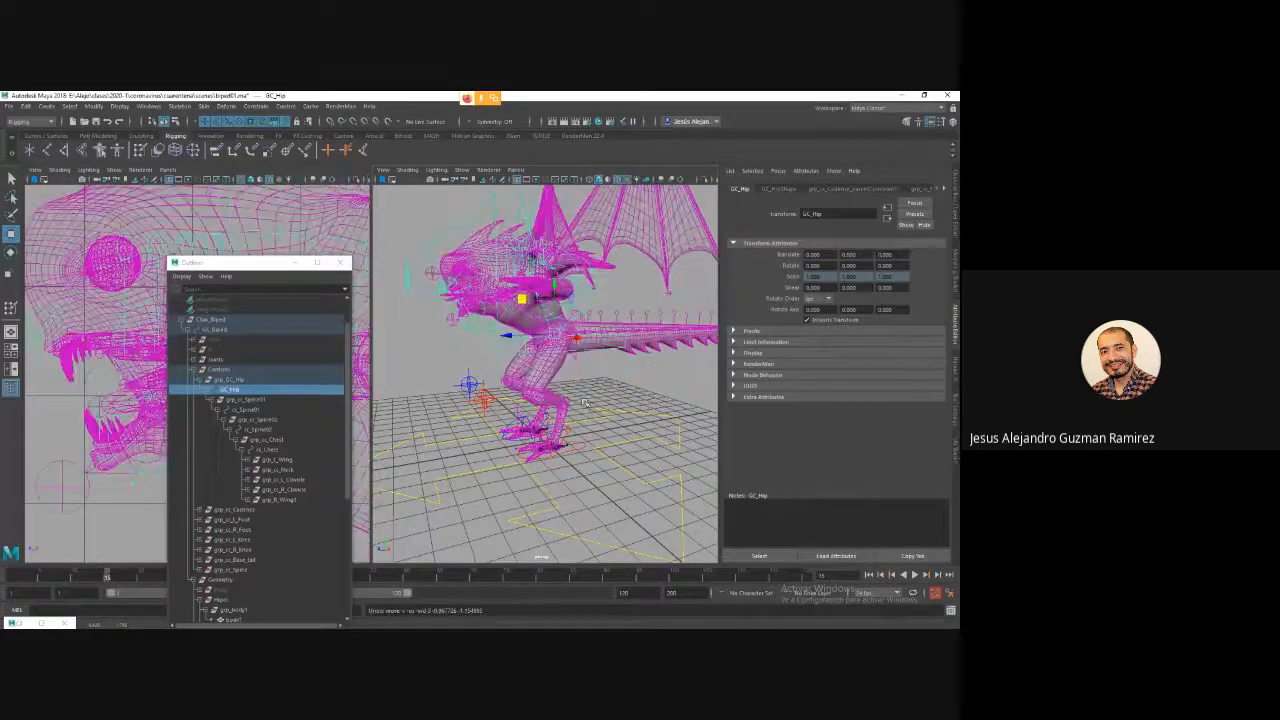
pyautogui.scroll(5, 572, 461)
pyautogui.keyDown('alt'); pyautogui.moveTo(572, 461); pyautogui.dragTo(573, 238); pyautogui.keyUp('alt')
pyautogui.scroll(5, 563, 382)
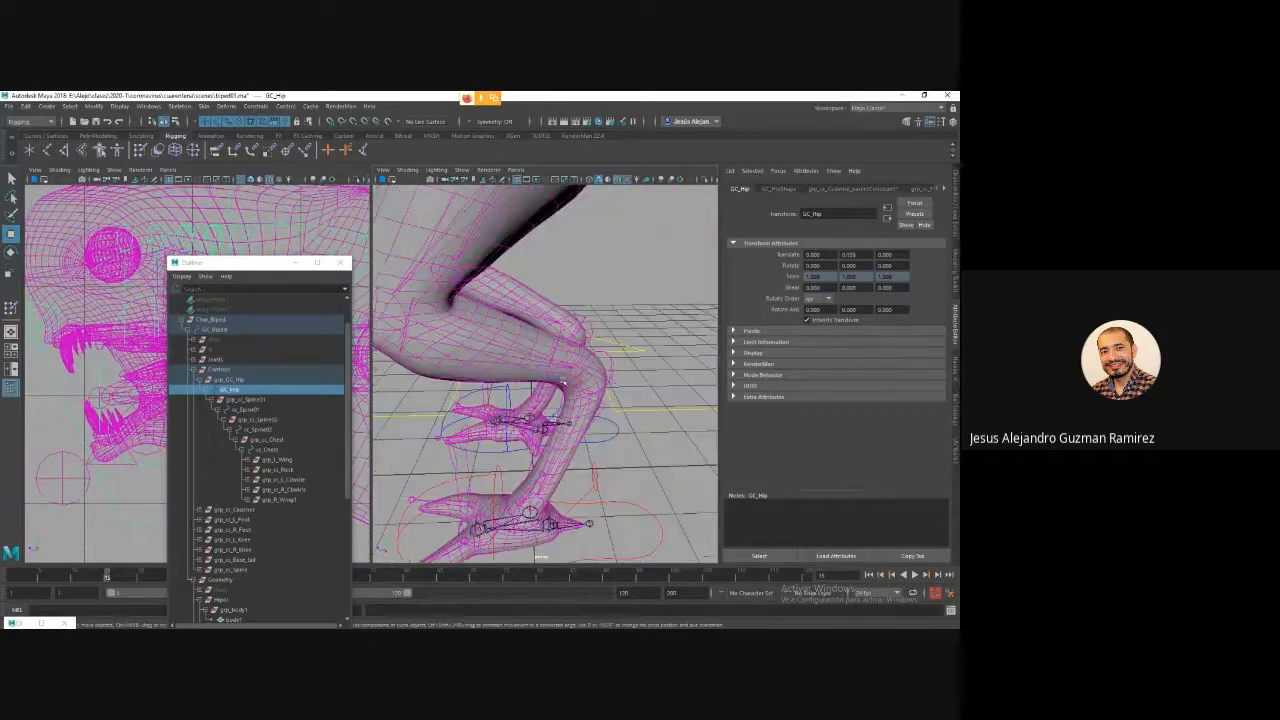
pyautogui.keyDown('alt'); pyautogui.moveTo(556, 421); pyautogui.dragTo(557, 372, button='middle'); pyautogui.keyUp('alt')
pyautogui.keyDown('alt'); pyautogui.moveTo(557, 372); pyautogui.dragTo(542, 349); pyautogui.keyUp('alt')
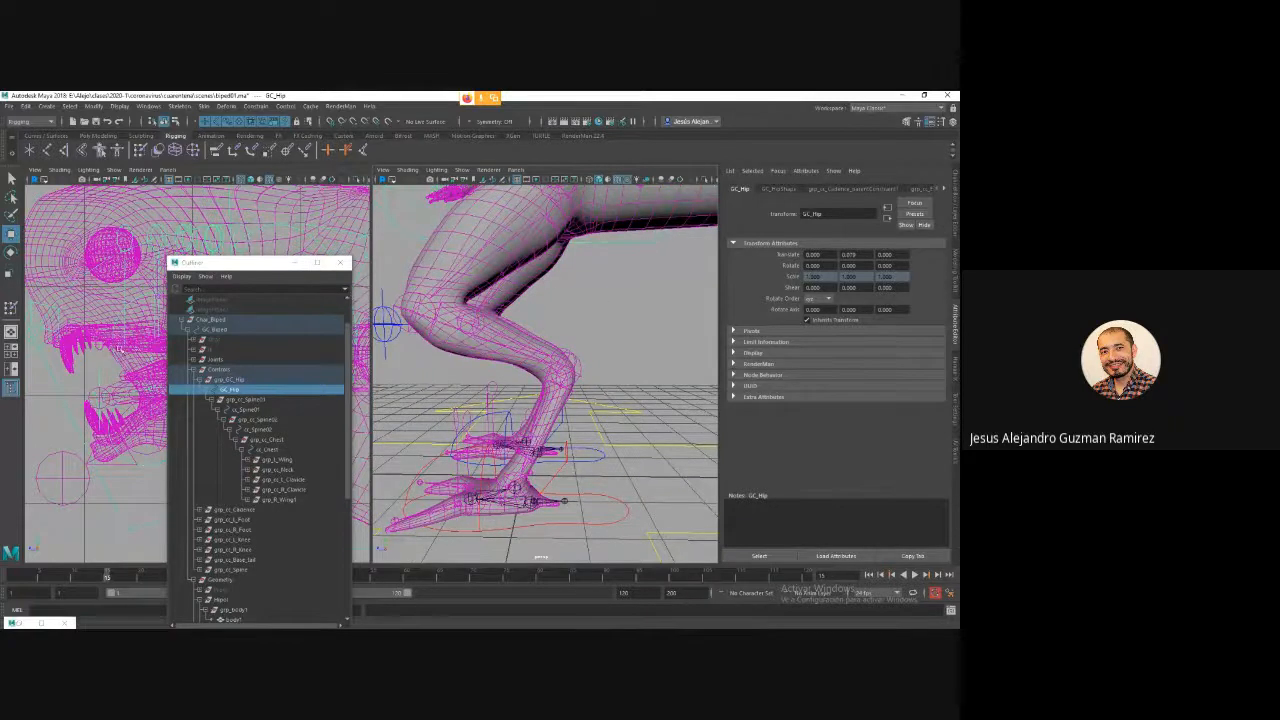
pyautogui.scroll(-8, 130, 335)
pyautogui.moveTo(227, 262); pyautogui.dragTo(108, 405)
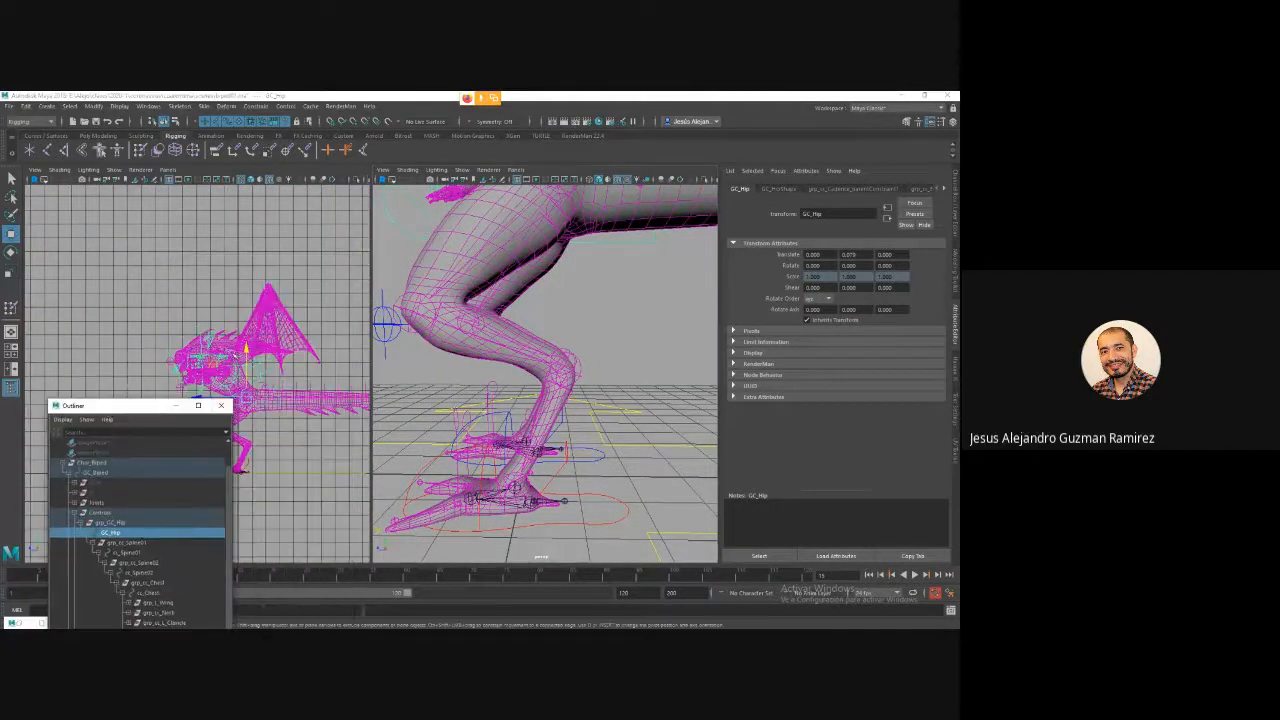
pyautogui.moveTo(245, 348); pyautogui.dragTo(257, 323)
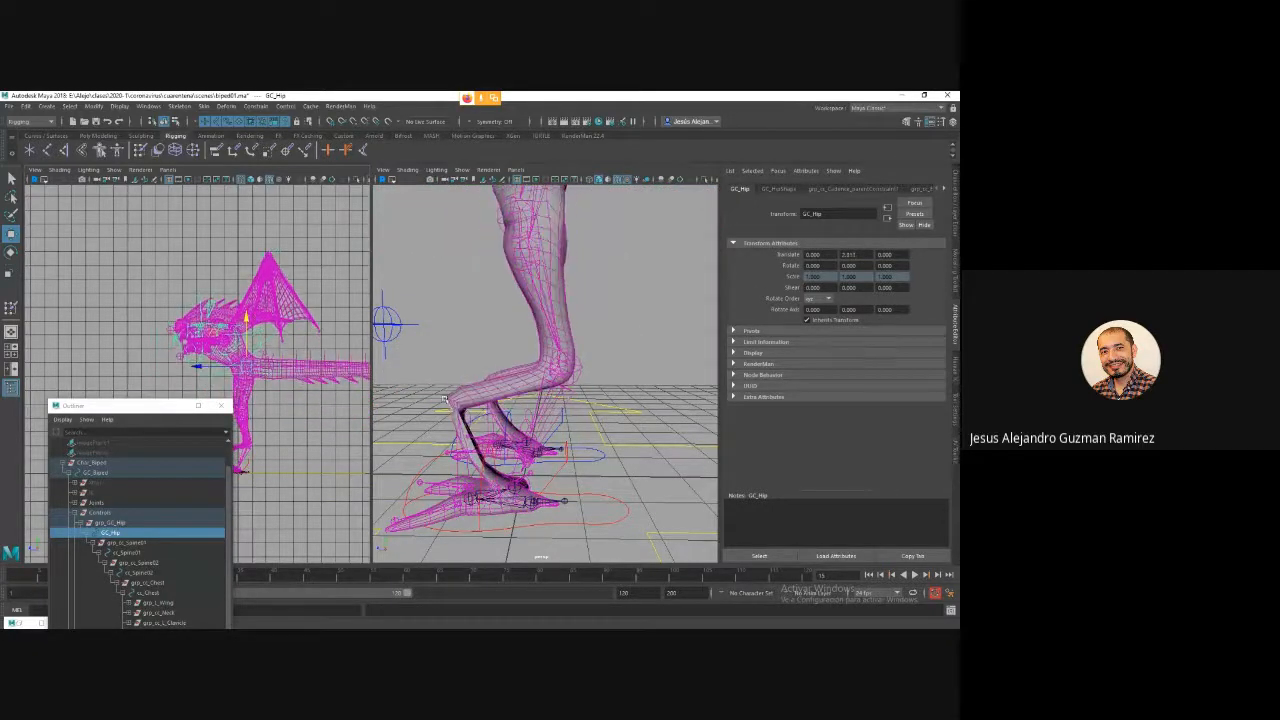
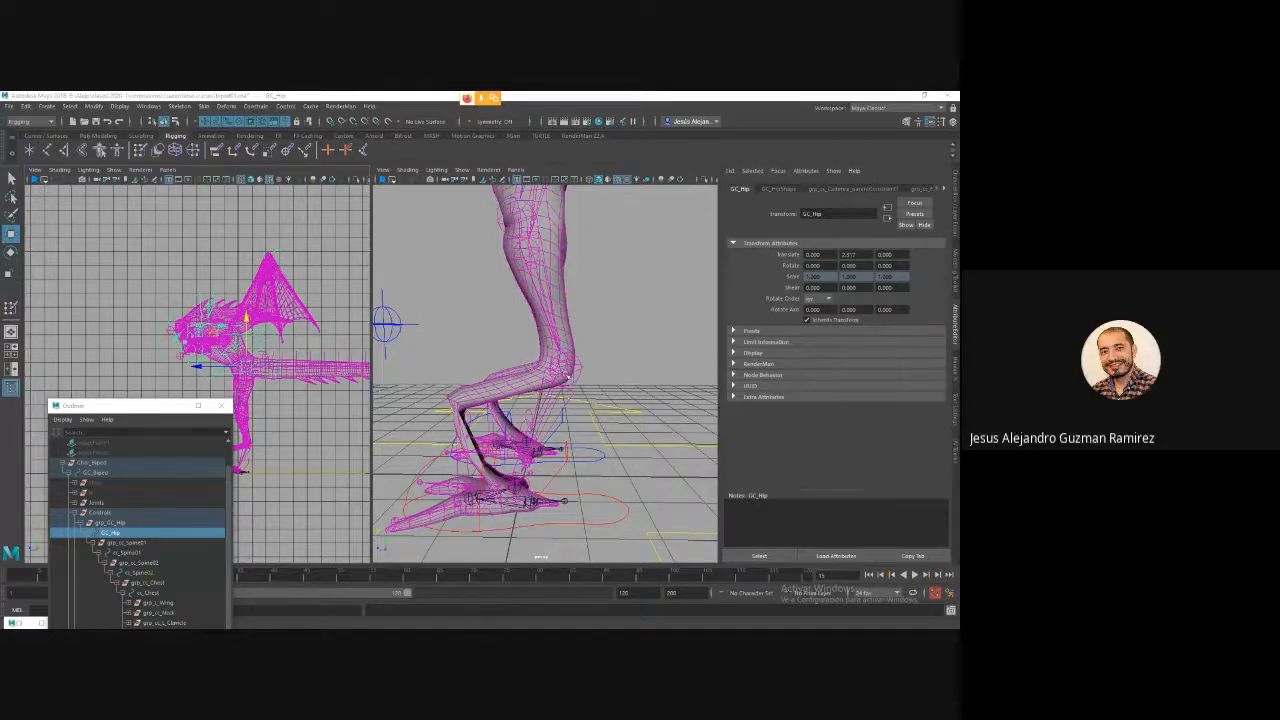
# Select the body1 mesh and start the Paint Skin Weights Tool with its settings shown.
pyautogui.click(514, 390)
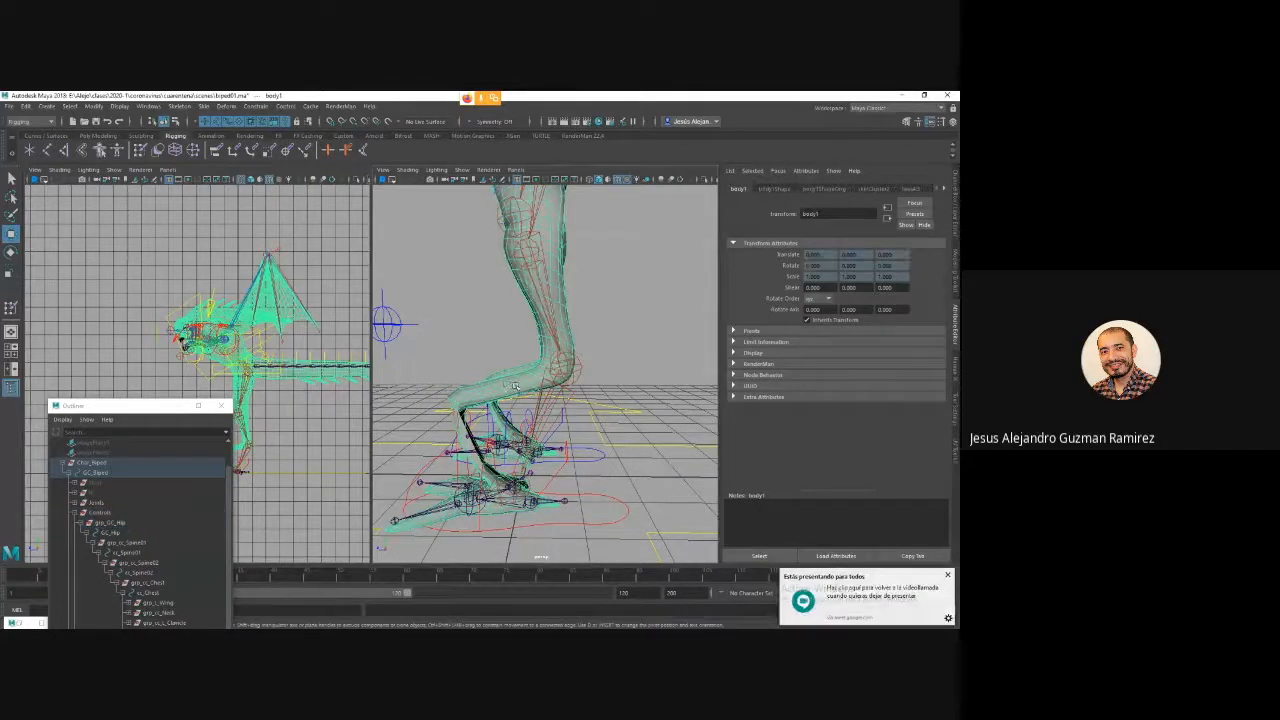
pyautogui.click(941, 122)
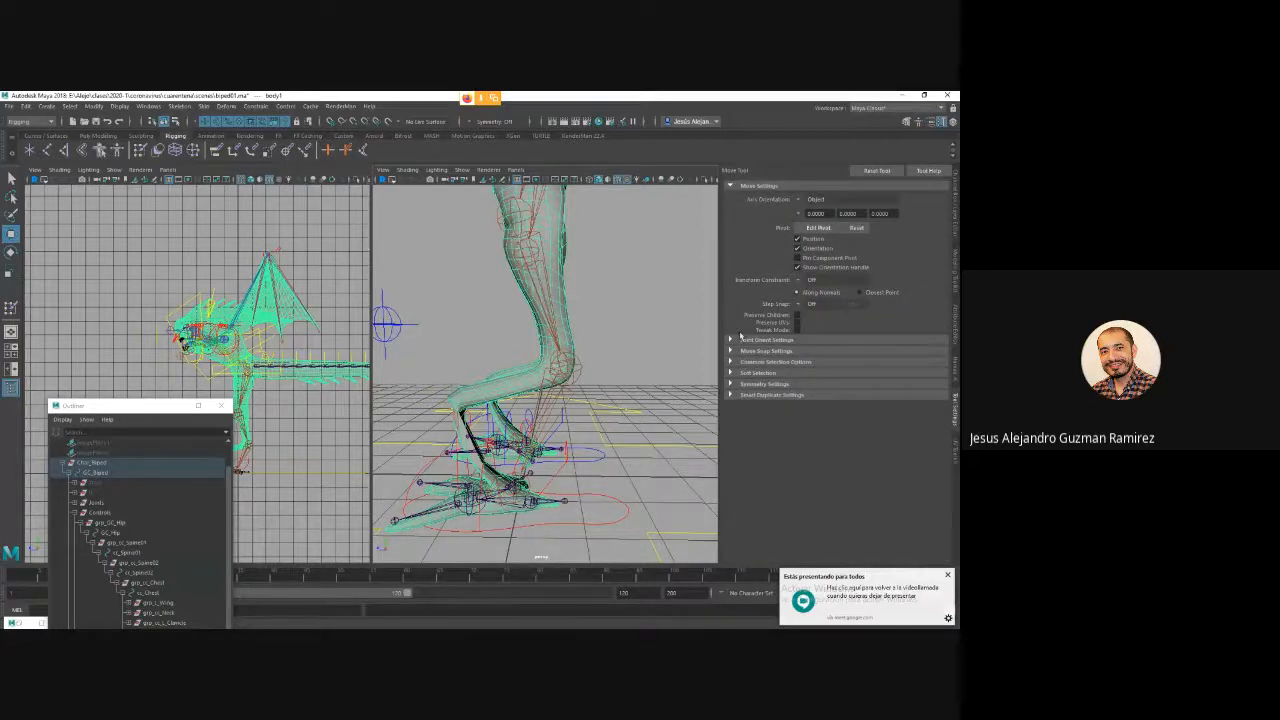
pyautogui.click(141, 150)
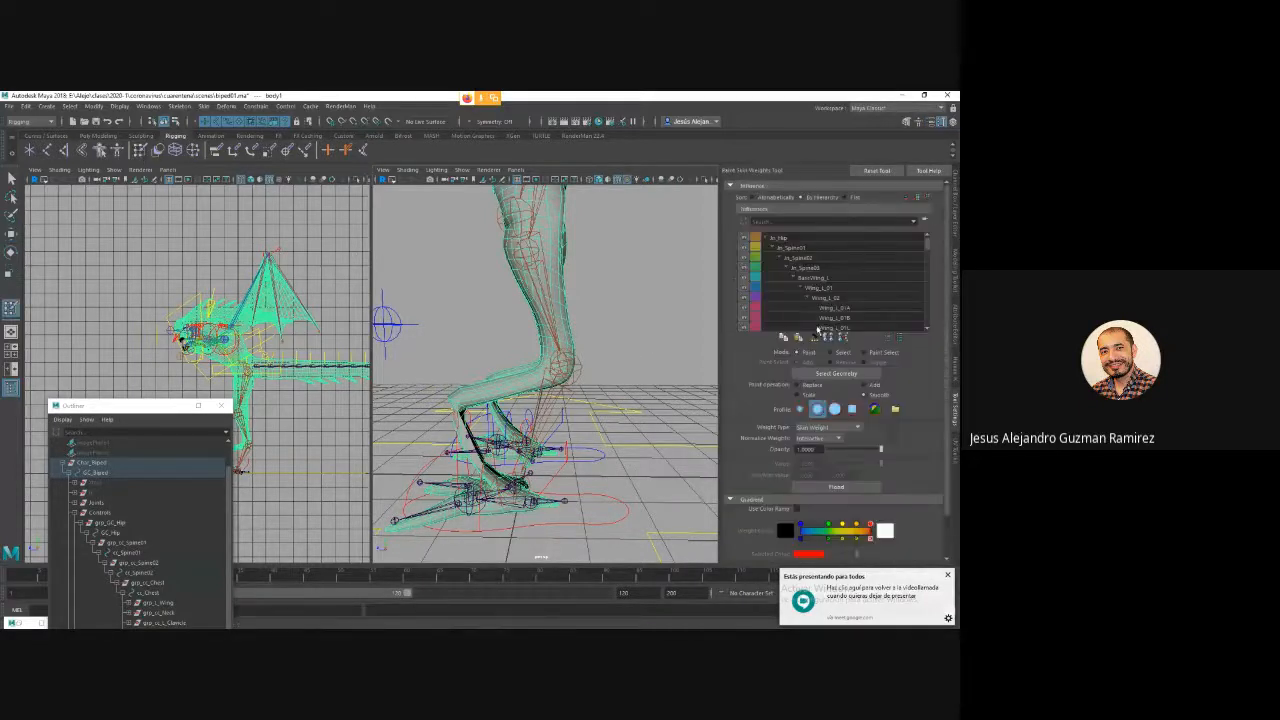
# Find the left leg joints among the influences and select the left ankle joint to show its weights.
pyautogui.click(825, 300)
pyautogui.scroll(-6, 822, 300)
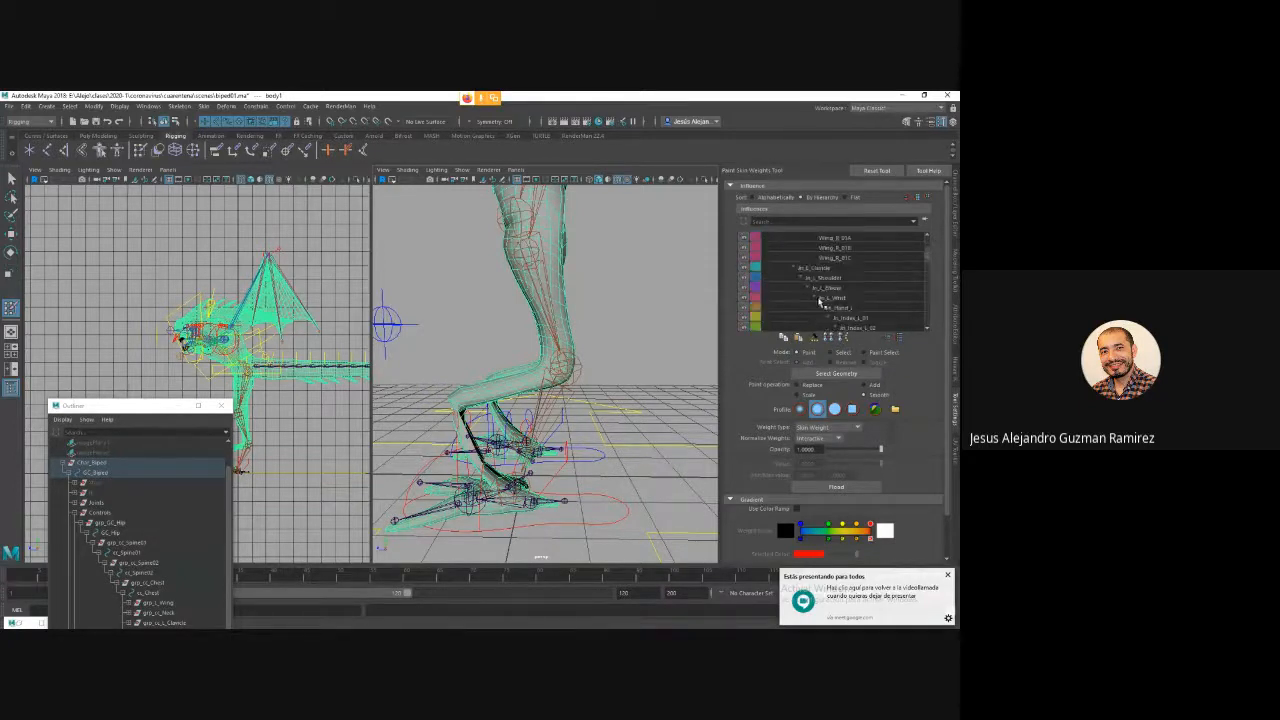
pyautogui.scroll(-8, 818, 304)
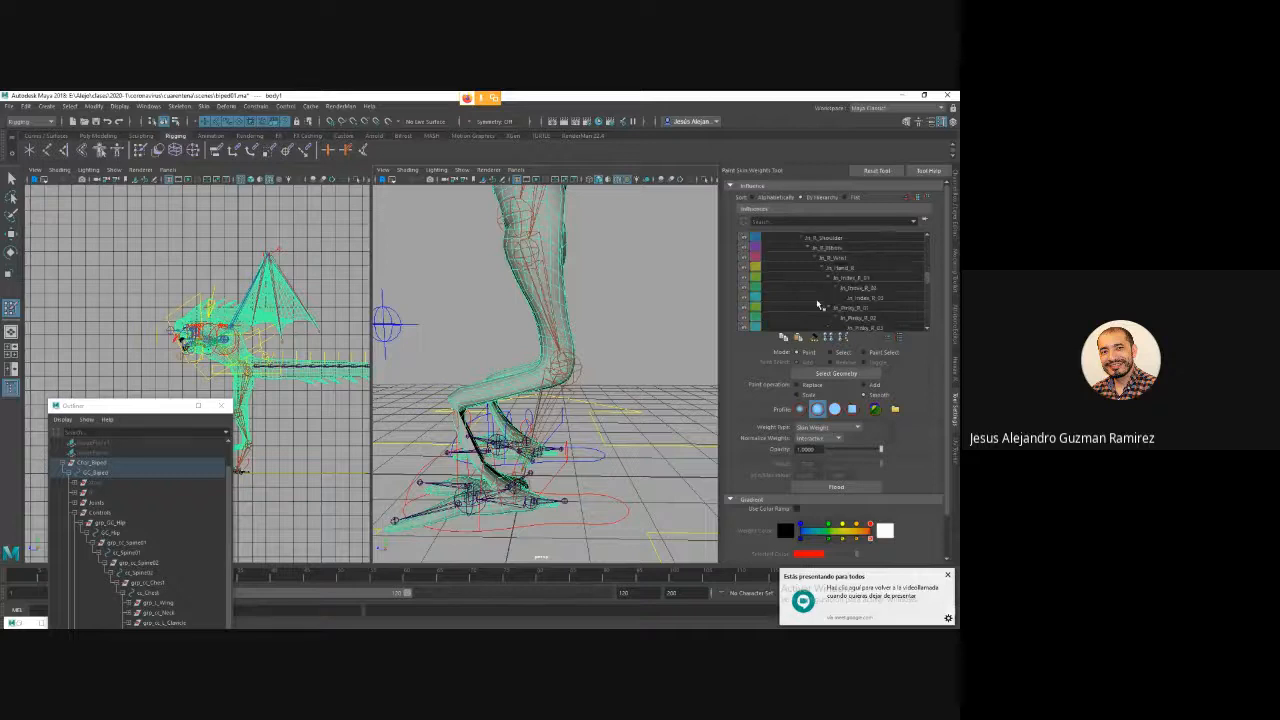
pyautogui.scroll(-10, 818, 302)
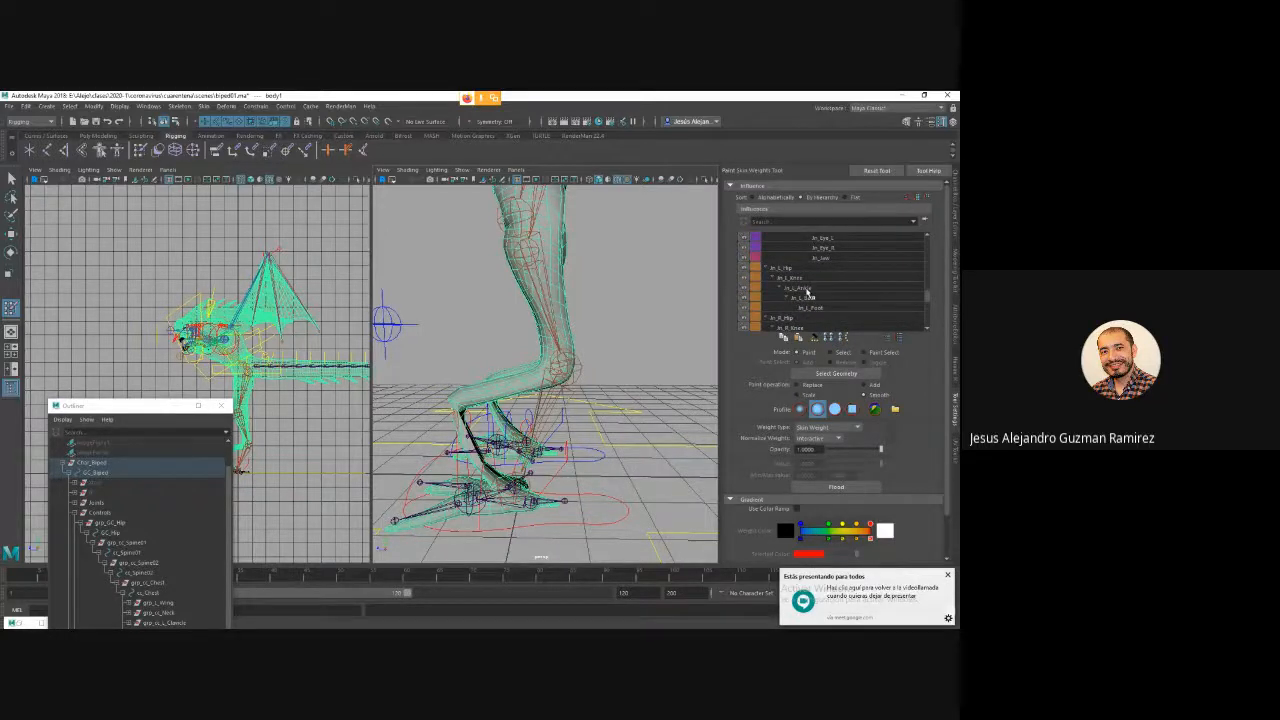
pyautogui.click(807, 289)
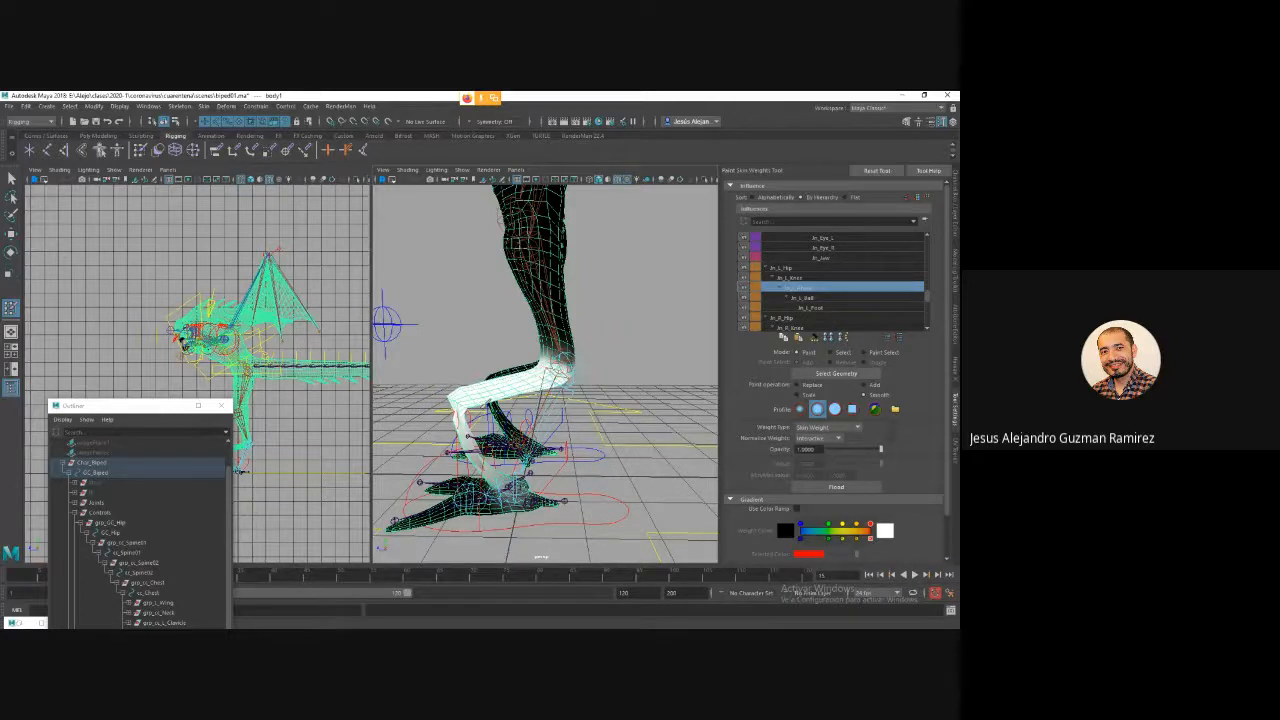
# Examine how the left knee, ankle and ball joints influence the leg mesh, ending on the ankle weights from several angles.
pyautogui.click(809, 298)
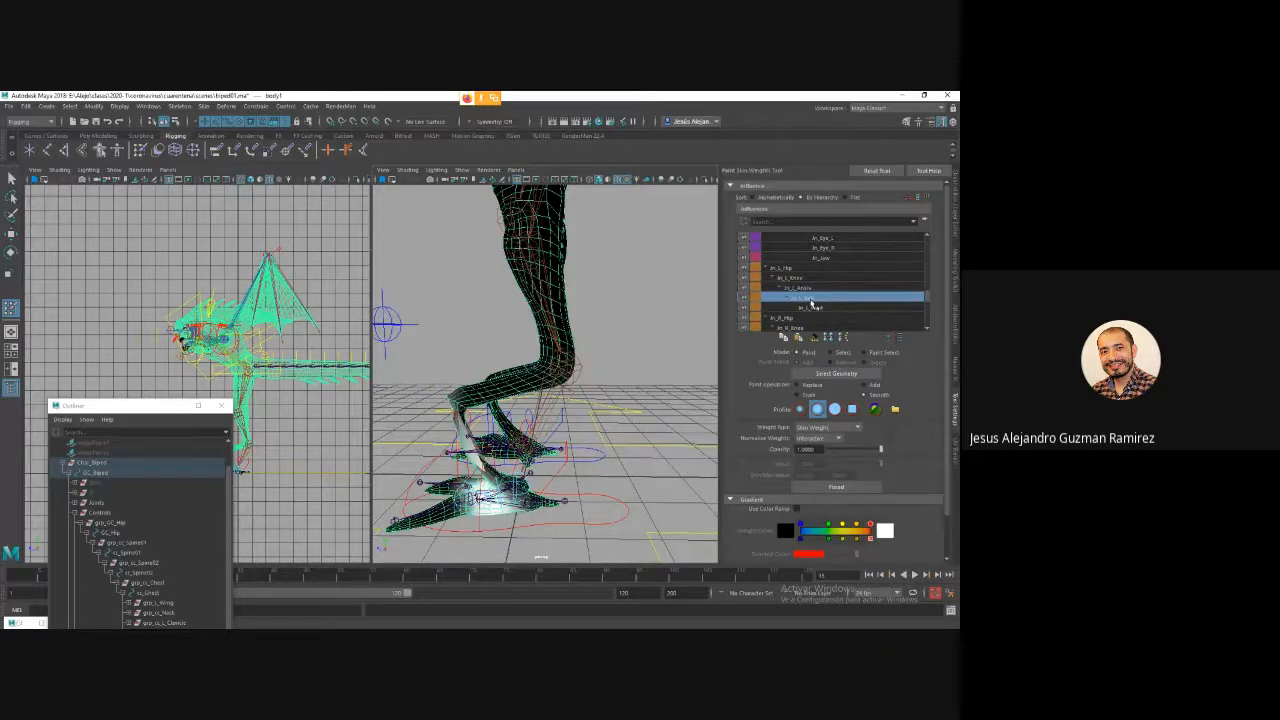
pyautogui.click(812, 288)
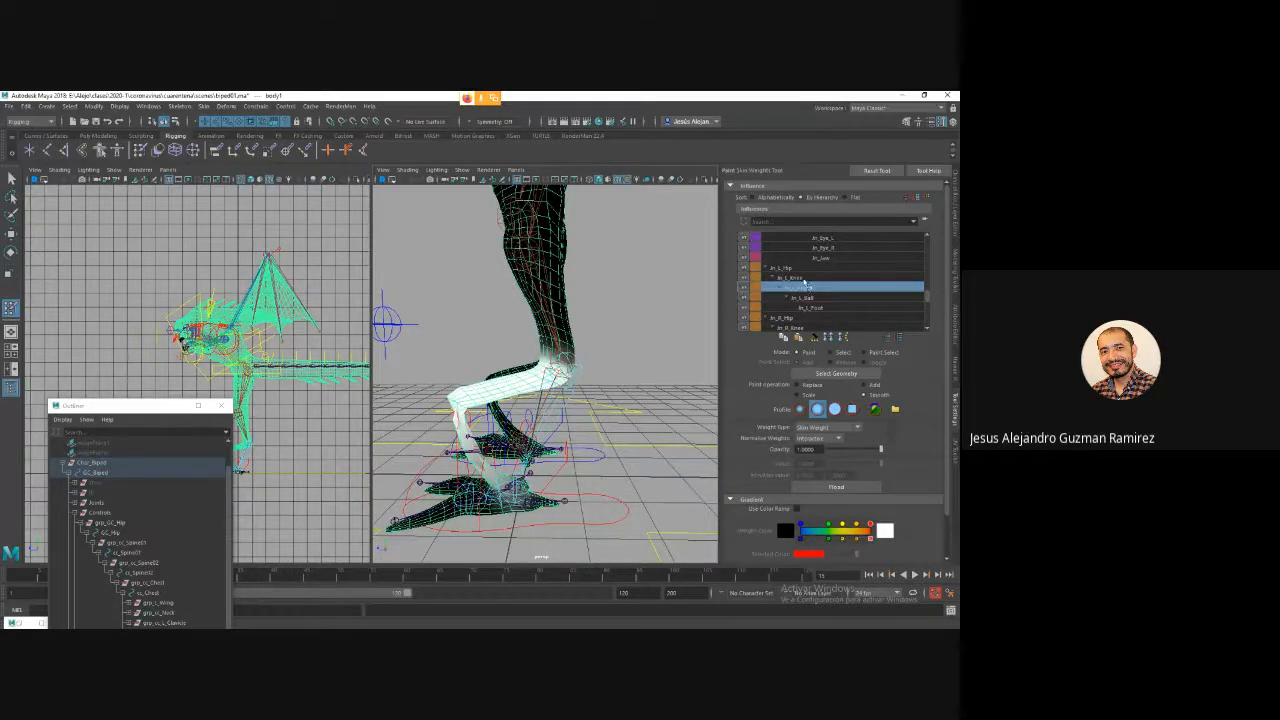
pyautogui.click(803, 278)
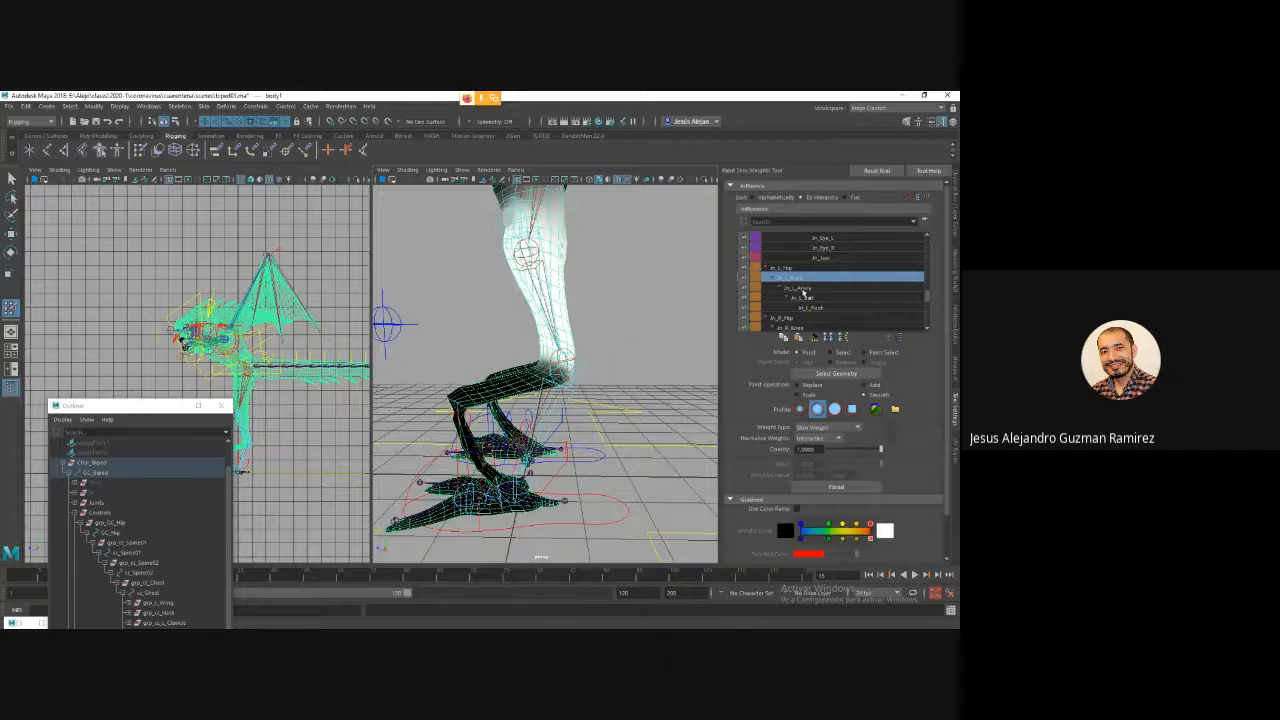
pyautogui.click(803, 288)
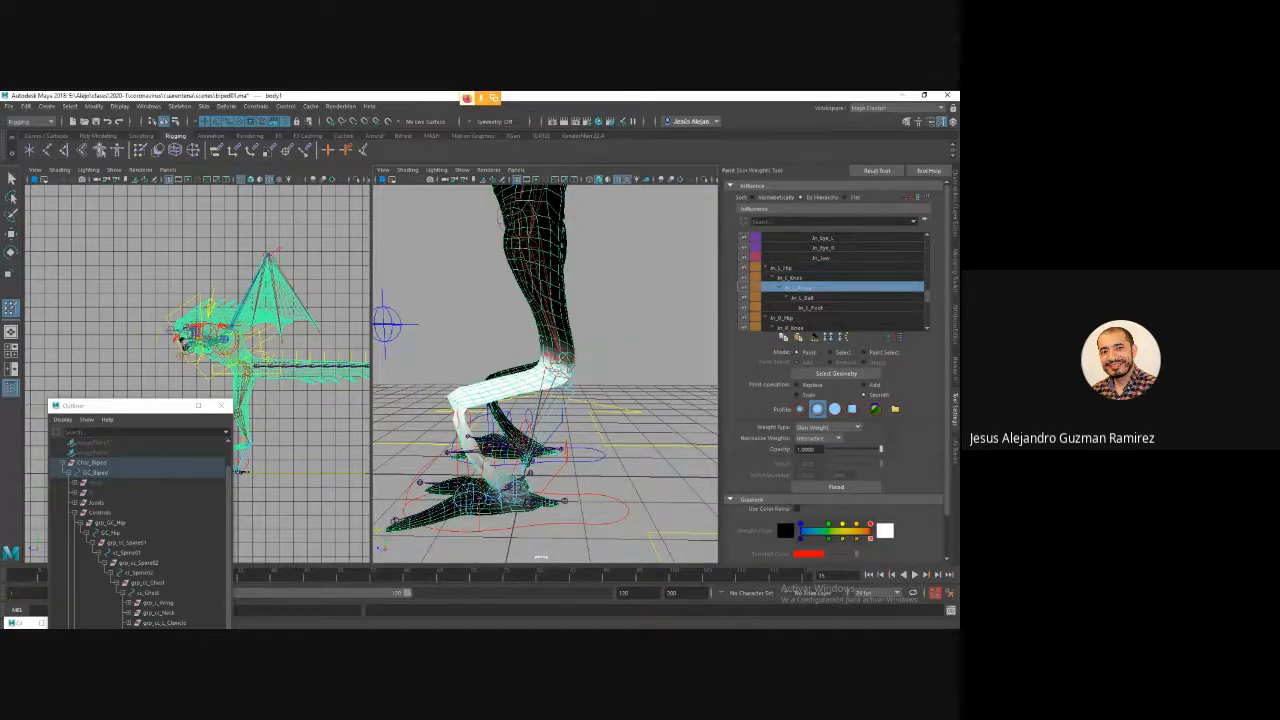
pyautogui.click(794, 278)
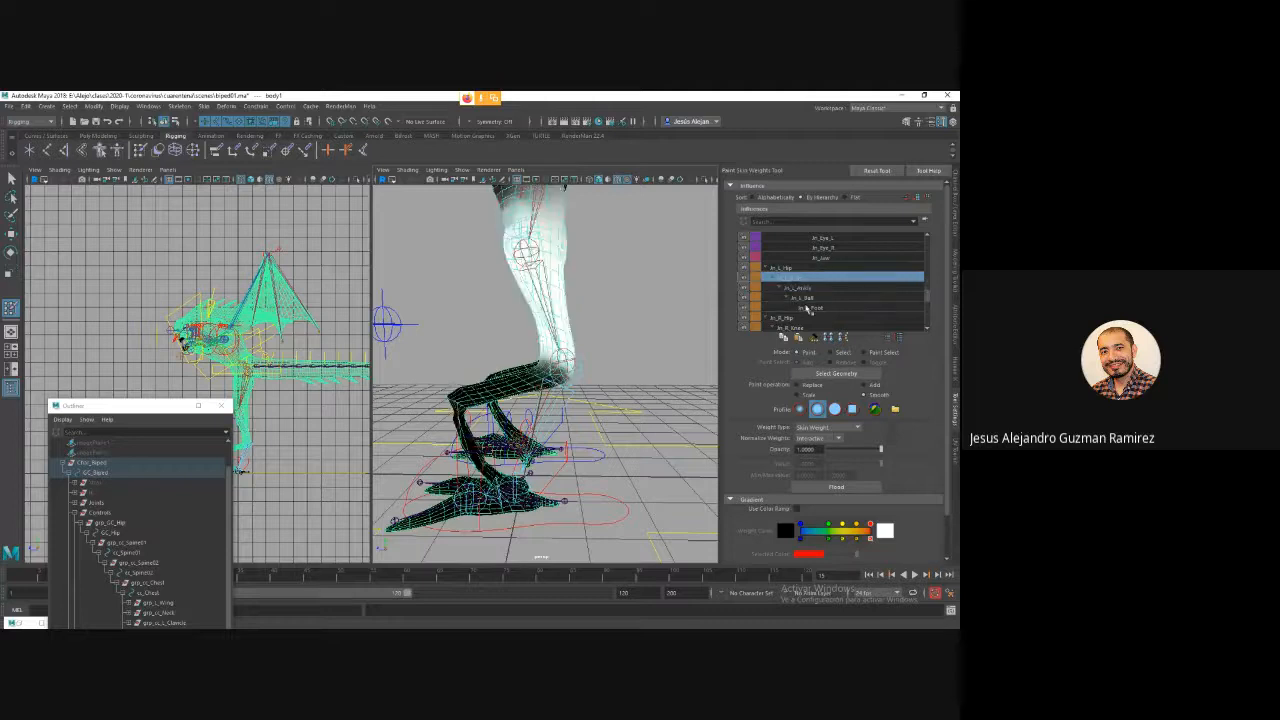
pyautogui.click(808, 308)
pyautogui.click(806, 297)
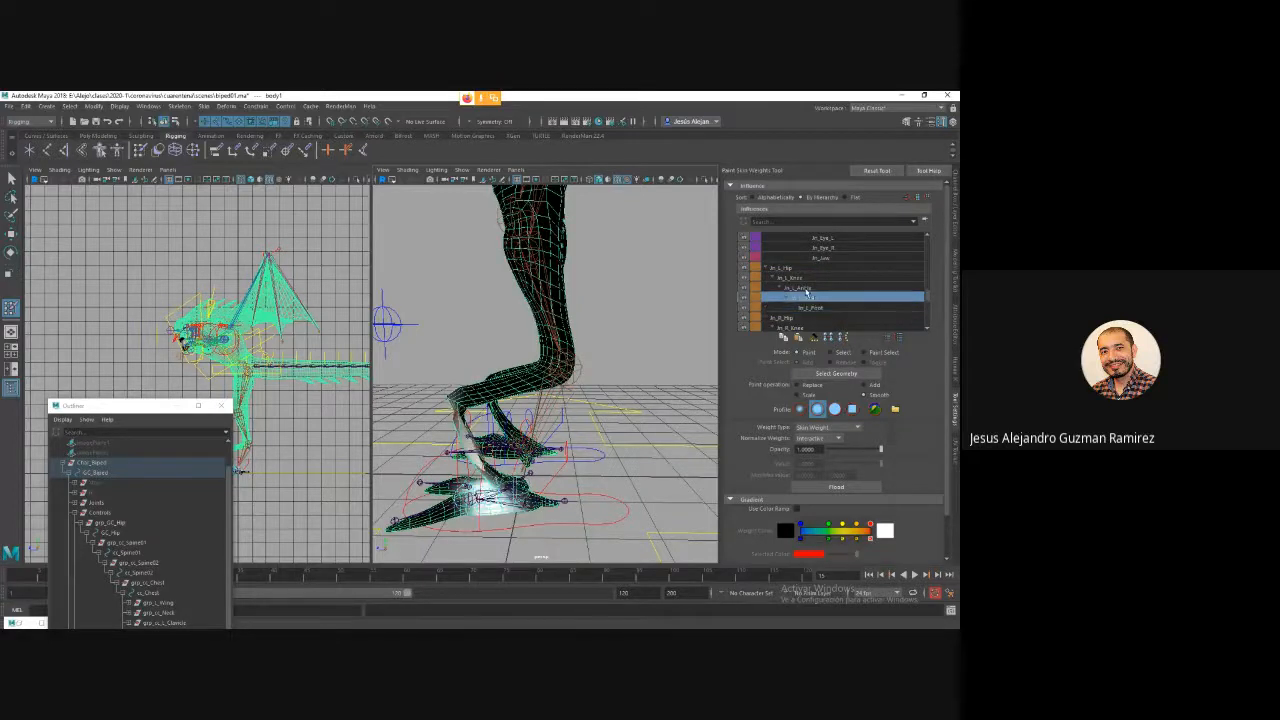
pyautogui.click(806, 288)
pyautogui.click(805, 278)
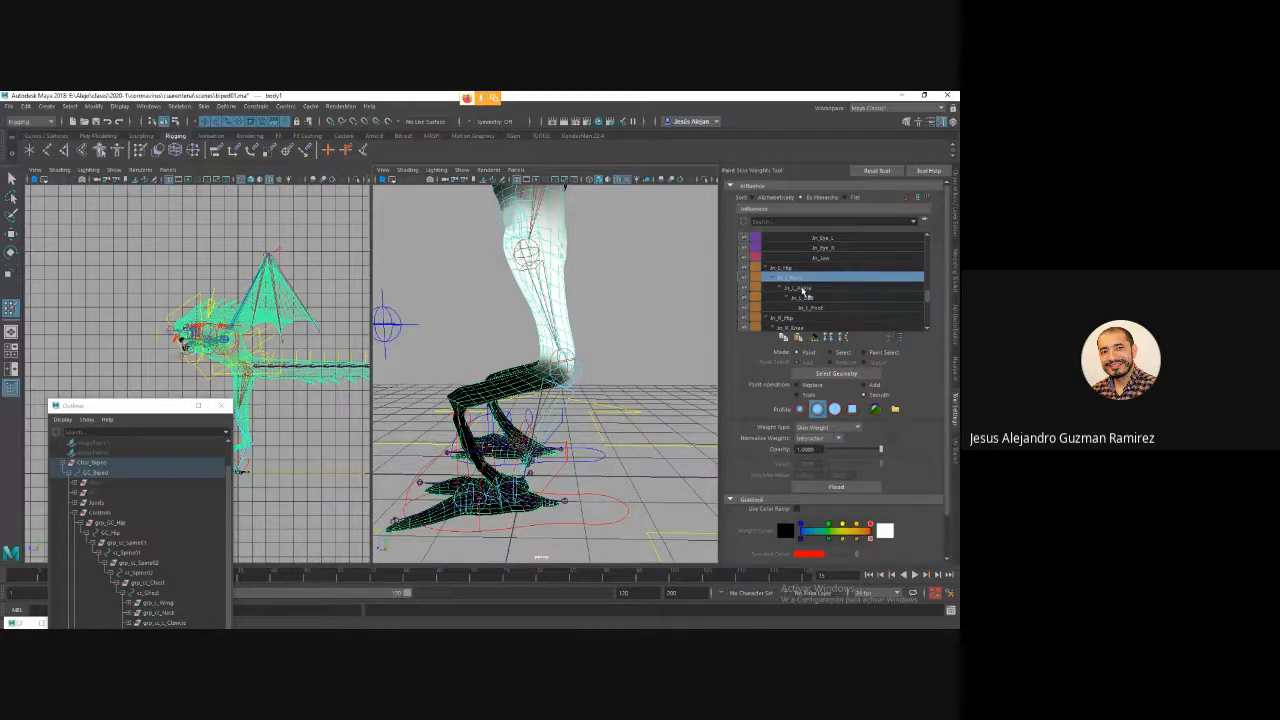
pyautogui.click(802, 288)
pyautogui.scroll(-5, 576, 376)
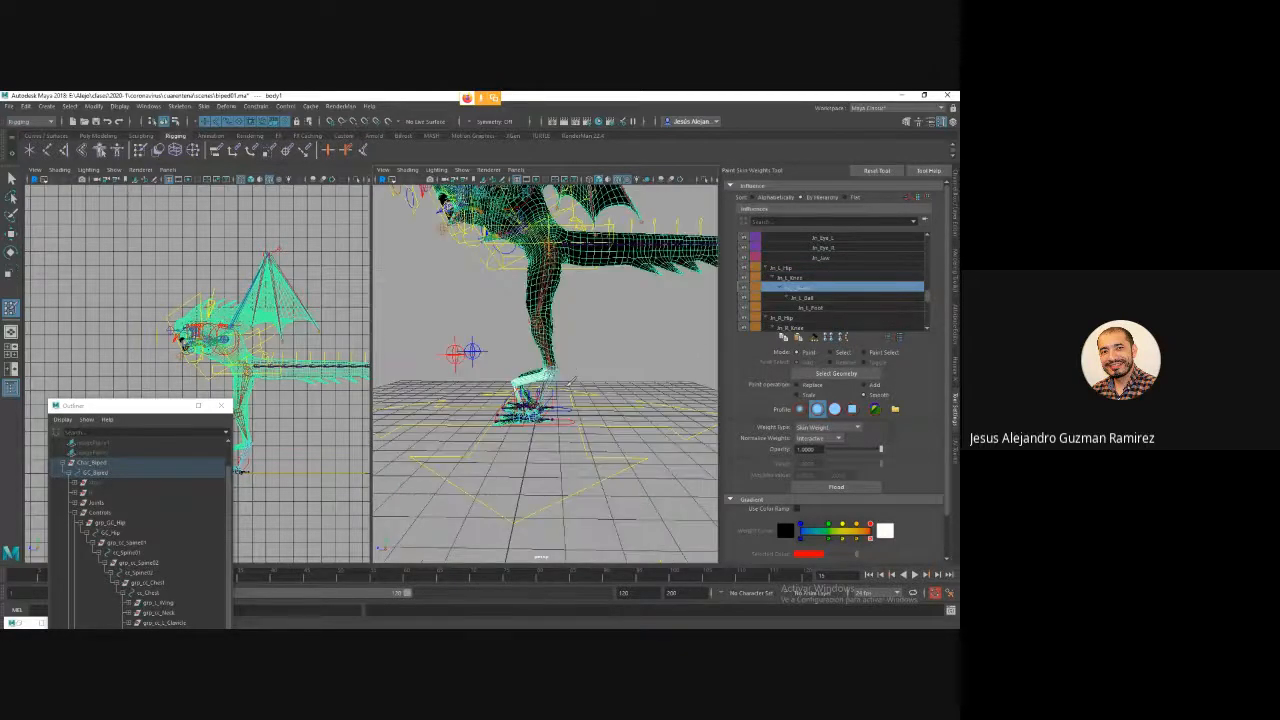
pyautogui.scroll(5, 545, 373)
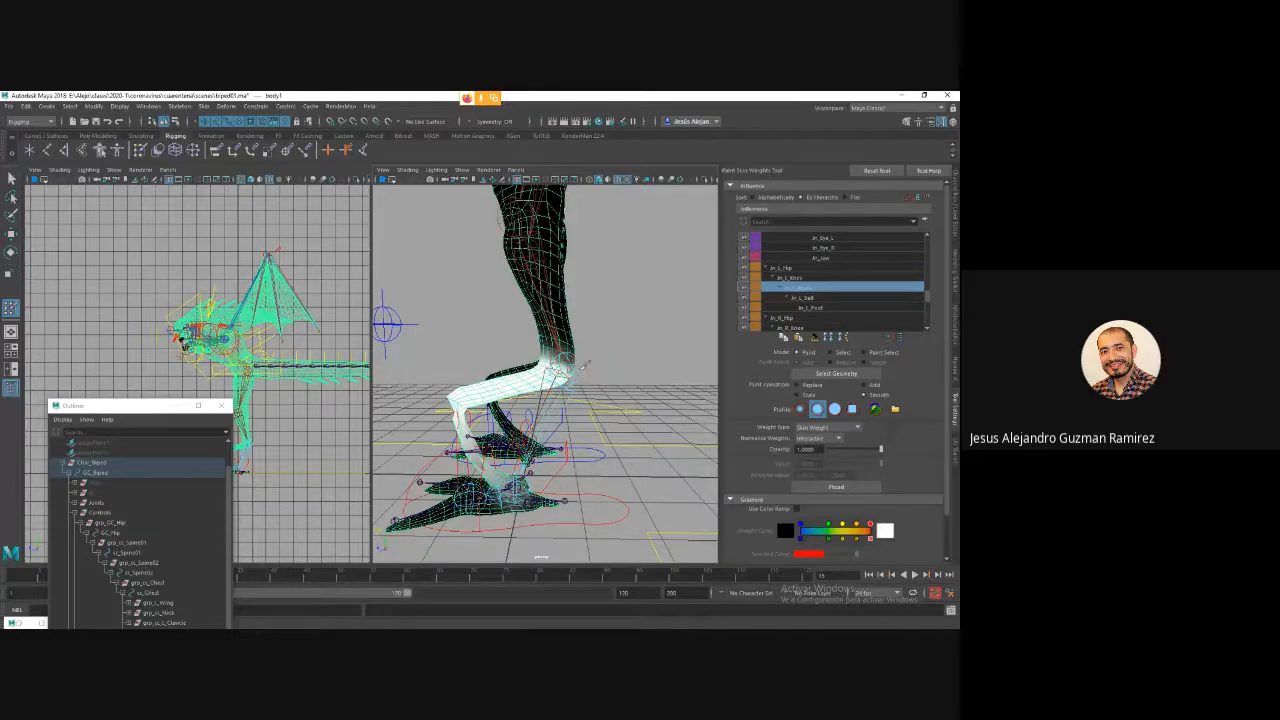
pyautogui.keyDown('alt'); pyautogui.moveTo(540, 400); pyautogui.dragTo(545, 445); pyautogui.keyUp('alt')
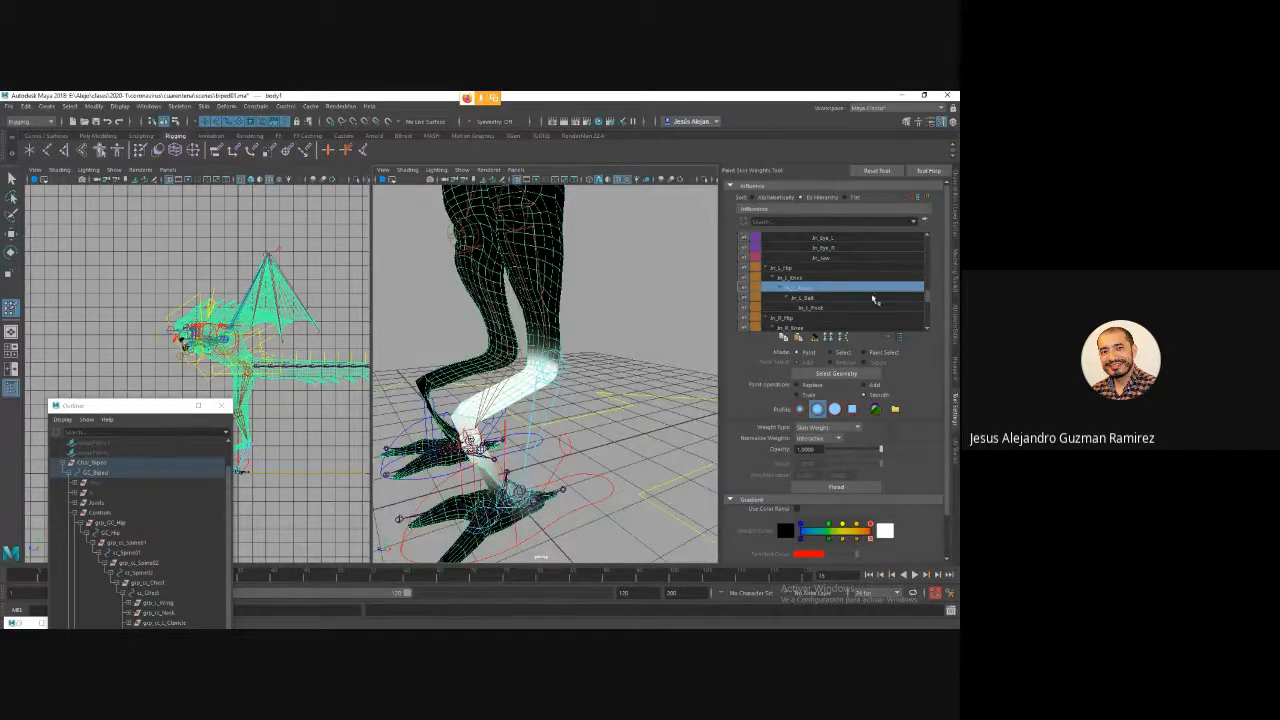
# Show the left ball joint's weights on the body mesh and undo the last influence selections.
pyautogui.click(814, 298)
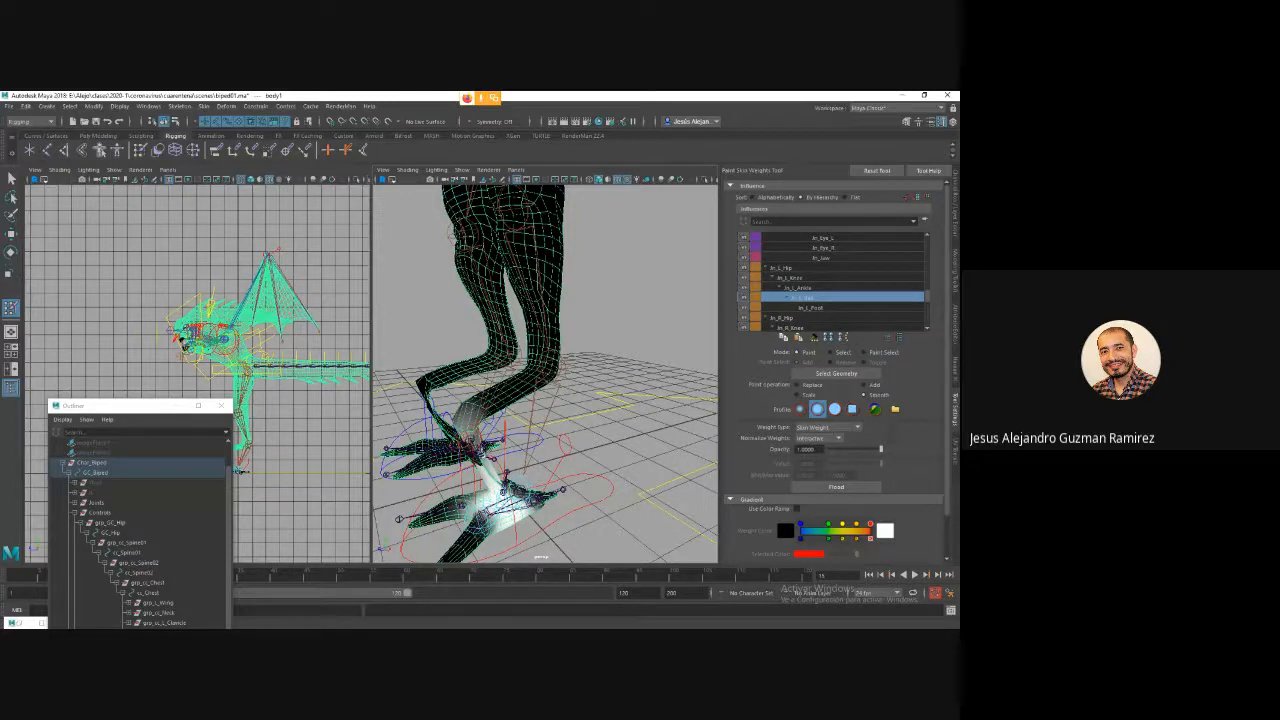
pyautogui.hotkey('ctrl', 'z')
pyautogui.hotkey('ctrl', 'z')
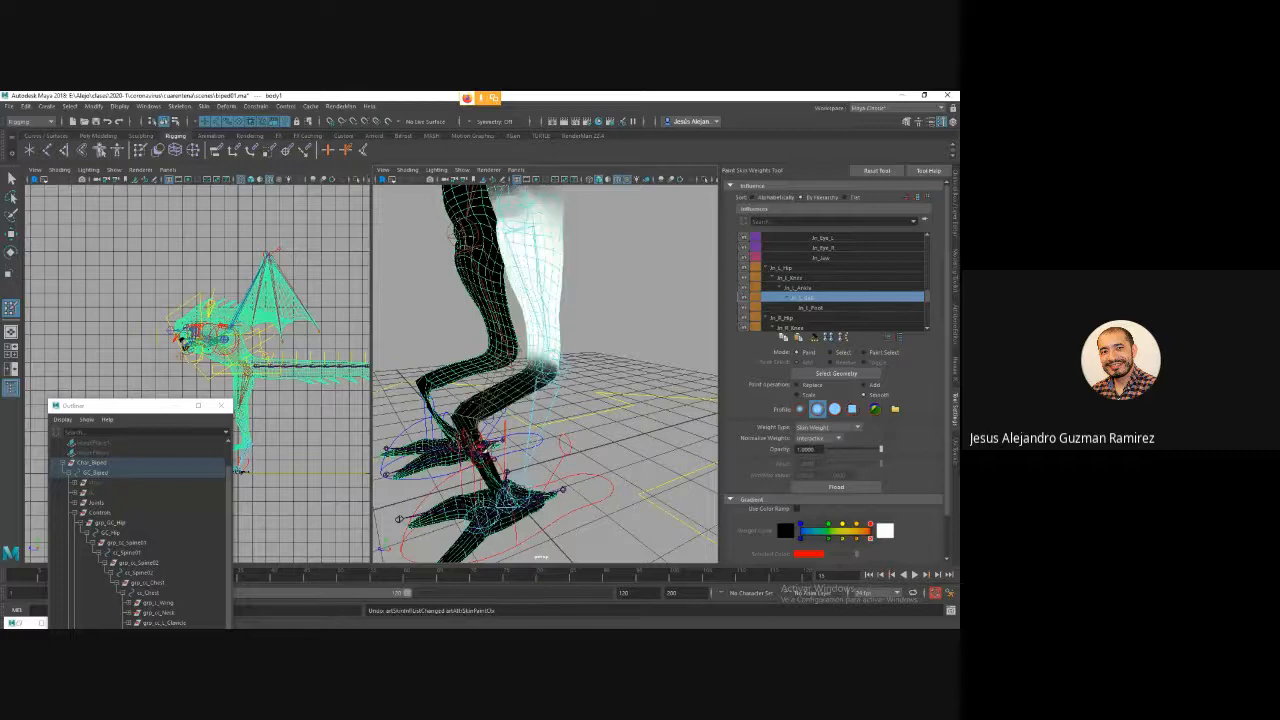
# Leave weight painting, select the GC_Hip control and reset its Translate Y to 0.
pyautogui.click(11, 177)
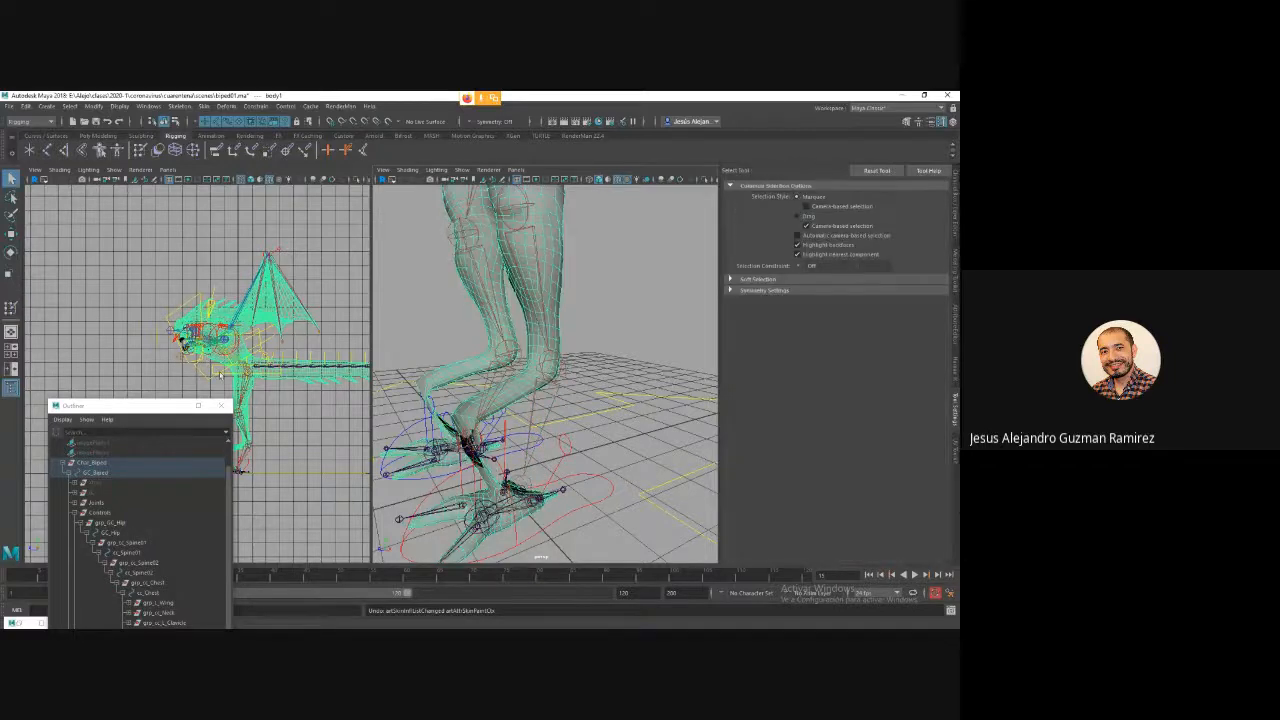
pyautogui.click(545, 325)
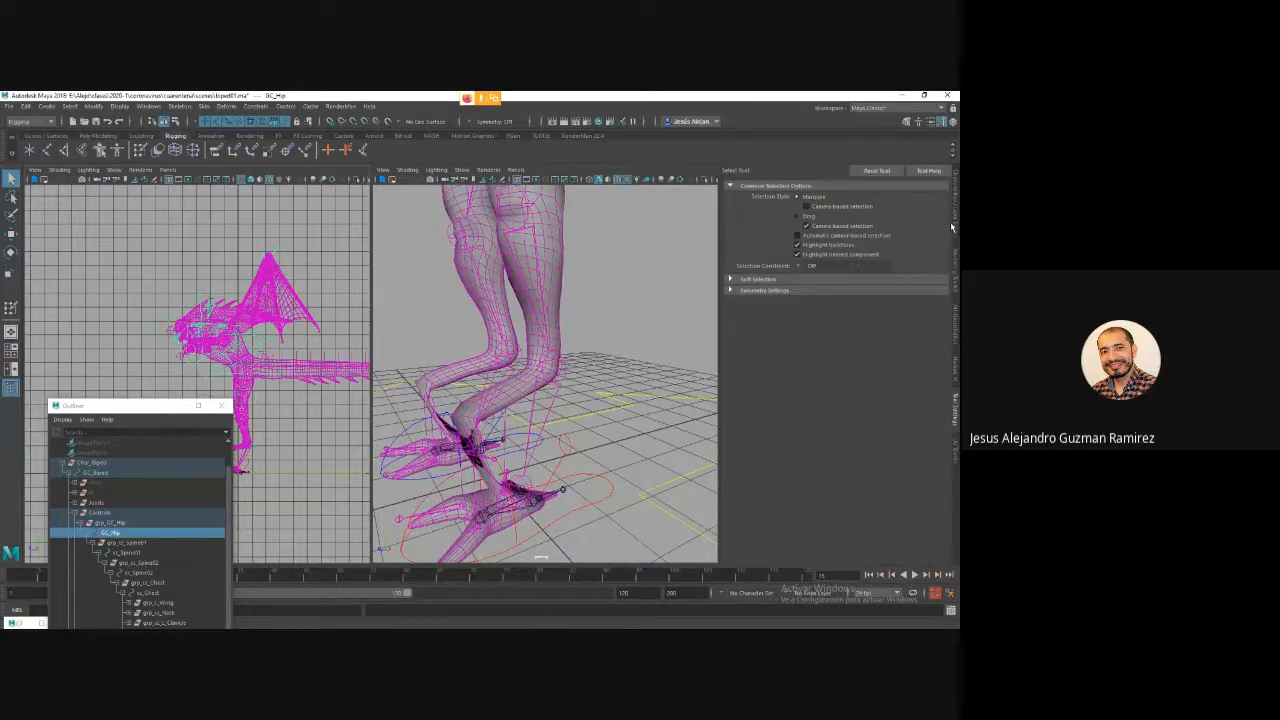
pyautogui.click(951, 227)
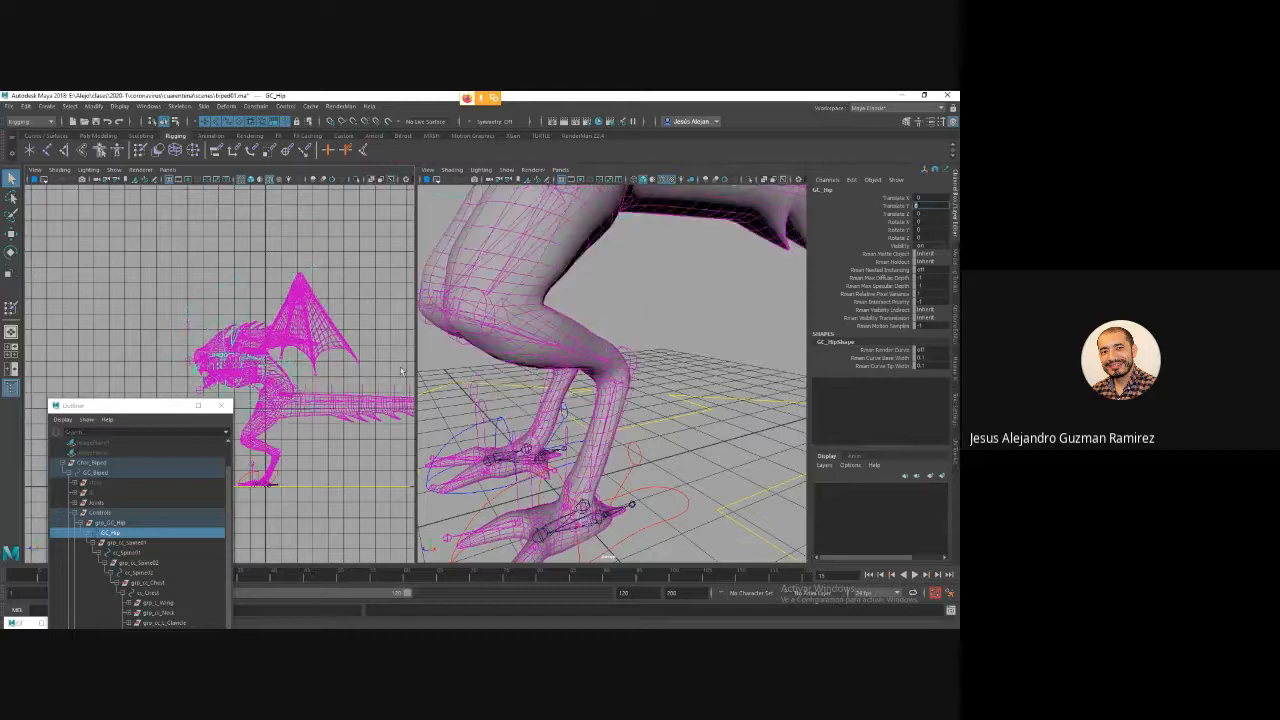
# Move the cc_L_Foot control to test the left leg's deformation, and undo the test moves.
pyautogui.scroll(-5, 598, 322)
pyautogui.keyDown('alt'); pyautogui.moveTo(598, 322); pyautogui.dragTo(672, 348); pyautogui.keyUp('alt')
pyautogui.click(633, 450)
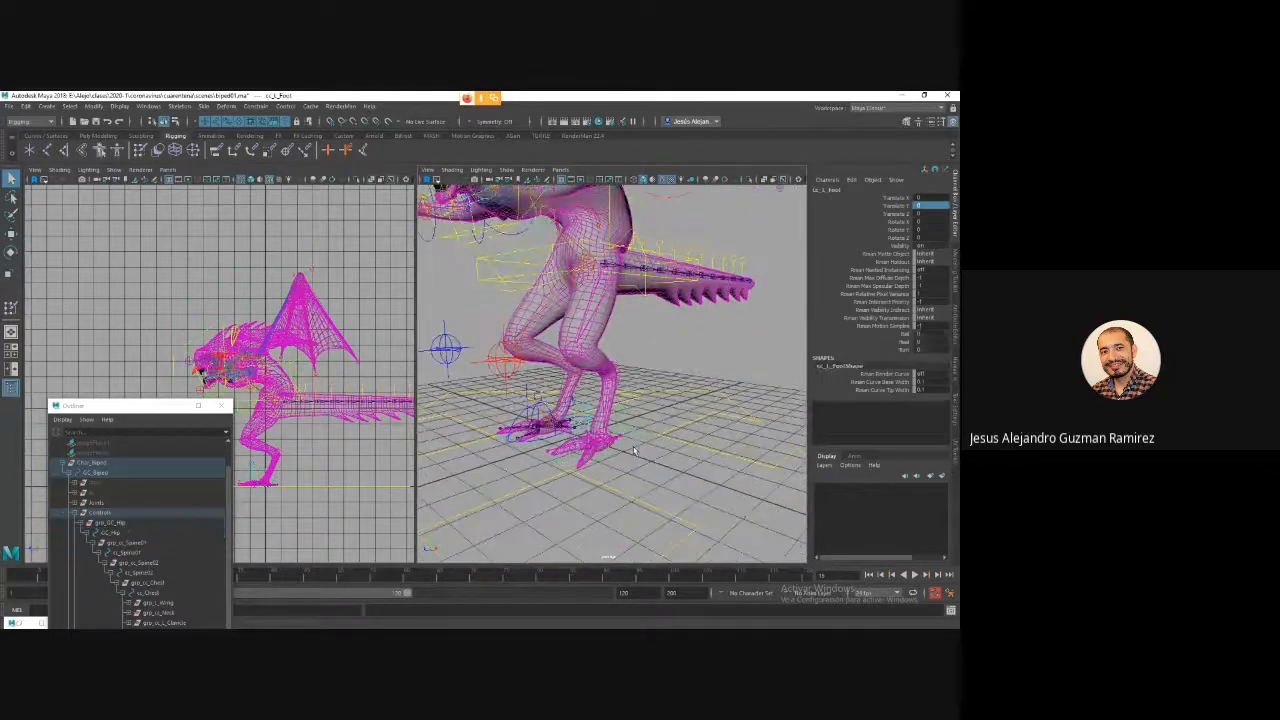
pyautogui.keyDown('alt'); pyautogui.moveTo(633, 450); pyautogui.dragTo(582, 358); pyautogui.keyUp('alt')
pyautogui.press('w')
pyautogui.hotkey('ctrl', 'z')
pyautogui.hotkey('ctrl', 'z')
pyautogui.hotkey('ctrl', 'z')
pyautogui.hotkey('ctrl', 'z')
pyautogui.hotkey('ctrl', 'z')
pyautogui.hotkey('ctrl', 'z')
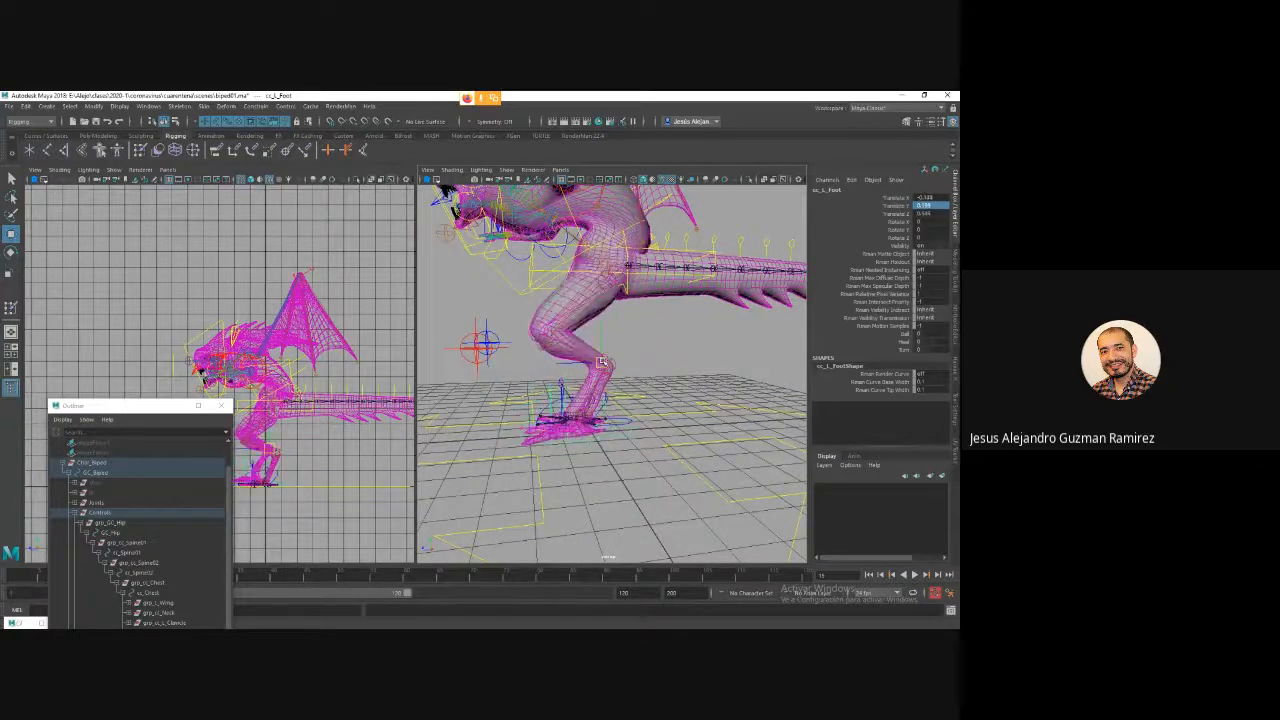
# Rotate a control in the middle of the tail to test the tail's deformation.
pyautogui.keyDown('alt'); pyautogui.moveTo(659, 352); pyautogui.dragTo(570, 314); pyautogui.keyUp('alt')
pyautogui.click(645, 325)
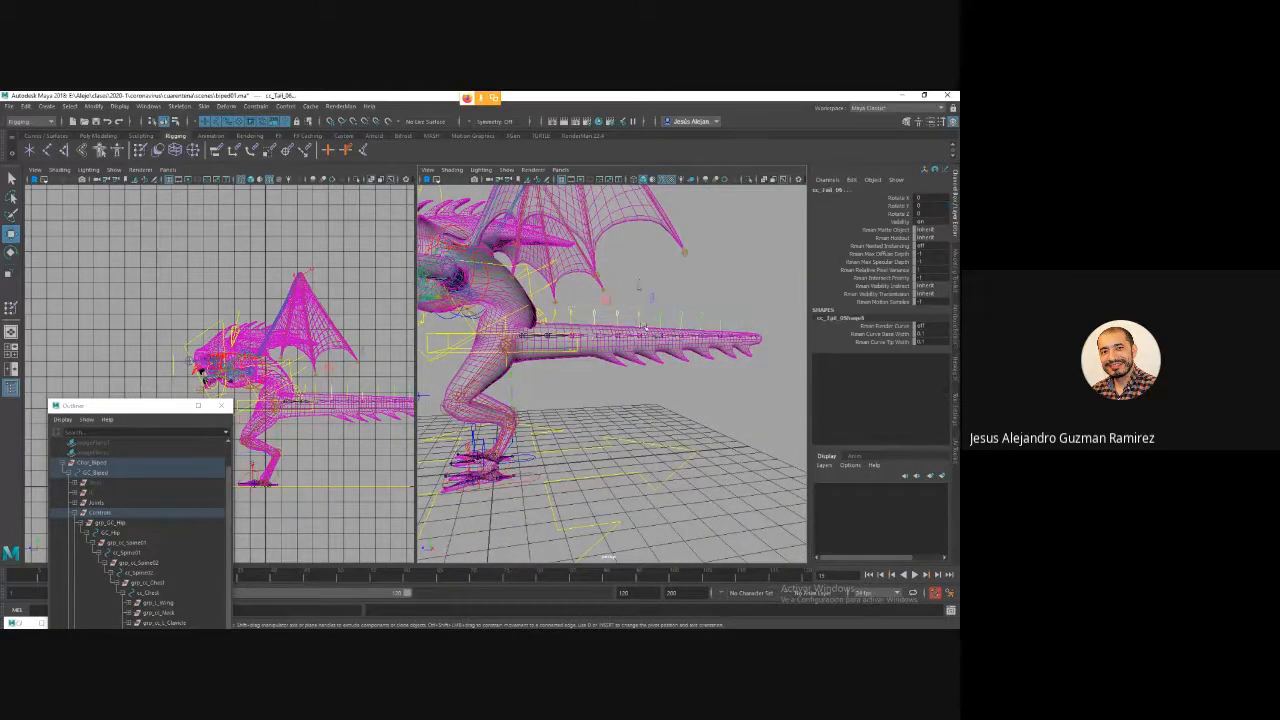
pyautogui.press('e')
pyautogui.moveTo(635, 311)
pyautogui.mouseDown()
pyautogui.moveTo(638, 330)
pyautogui.moveTo(641, 305)
pyautogui.moveTo(638, 330)
pyautogui.moveTo(636, 307)
pyautogui.moveTo(638, 328)
pyautogui.moveTo(587, 290)
pyautogui.moveTo(641, 315)
pyautogui.mouseUp()
# Rotate the left wing's upper control to test how the wing deforms, and undo the rotation.
pyautogui.click(662, 252)
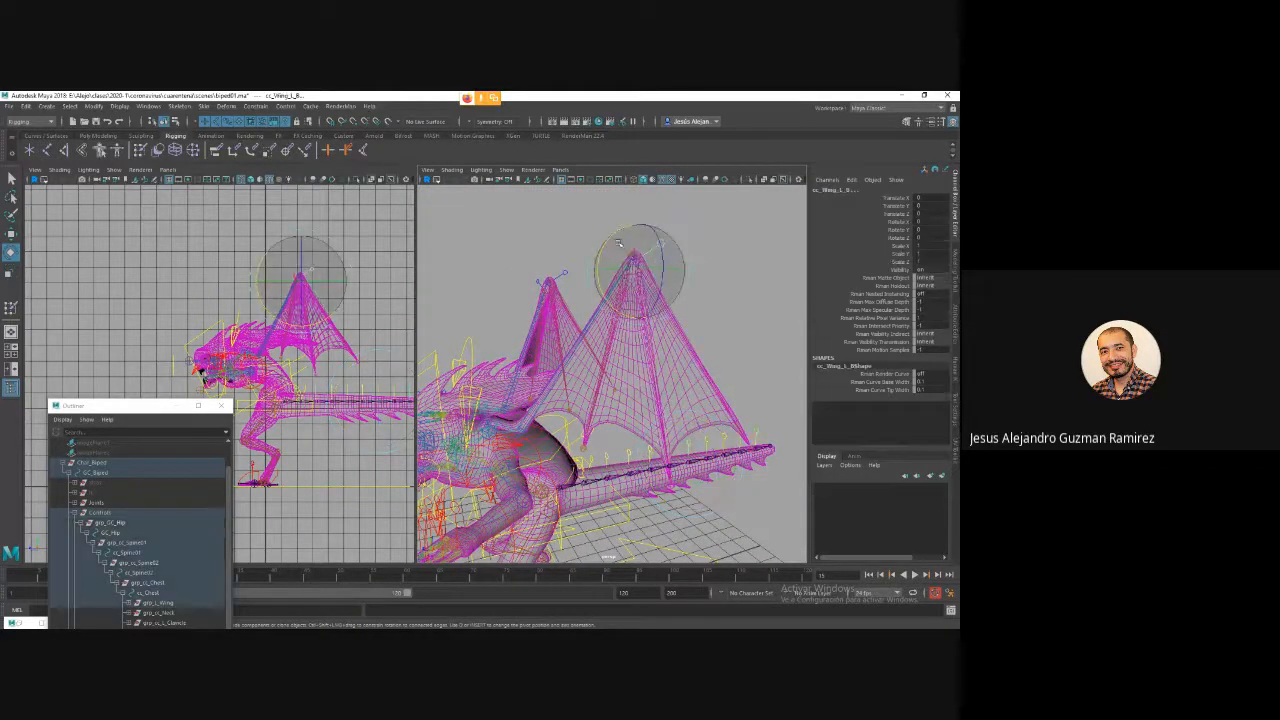
pyautogui.moveTo(618, 243); pyautogui.dragTo(592, 410)
pyautogui.hotkey('ctrl', 'z')
pyautogui.hotkey('ctrl', 'z')
pyautogui.hotkey('ctrl', 'z')
pyautogui.hotkey('ctrl', 'z')
# Rotate the cc_Jaw_Sup control to test the upper jaw's deformation, and undo the change.
pyautogui.scroll(5, 668, 405)
pyautogui.click(552, 346)
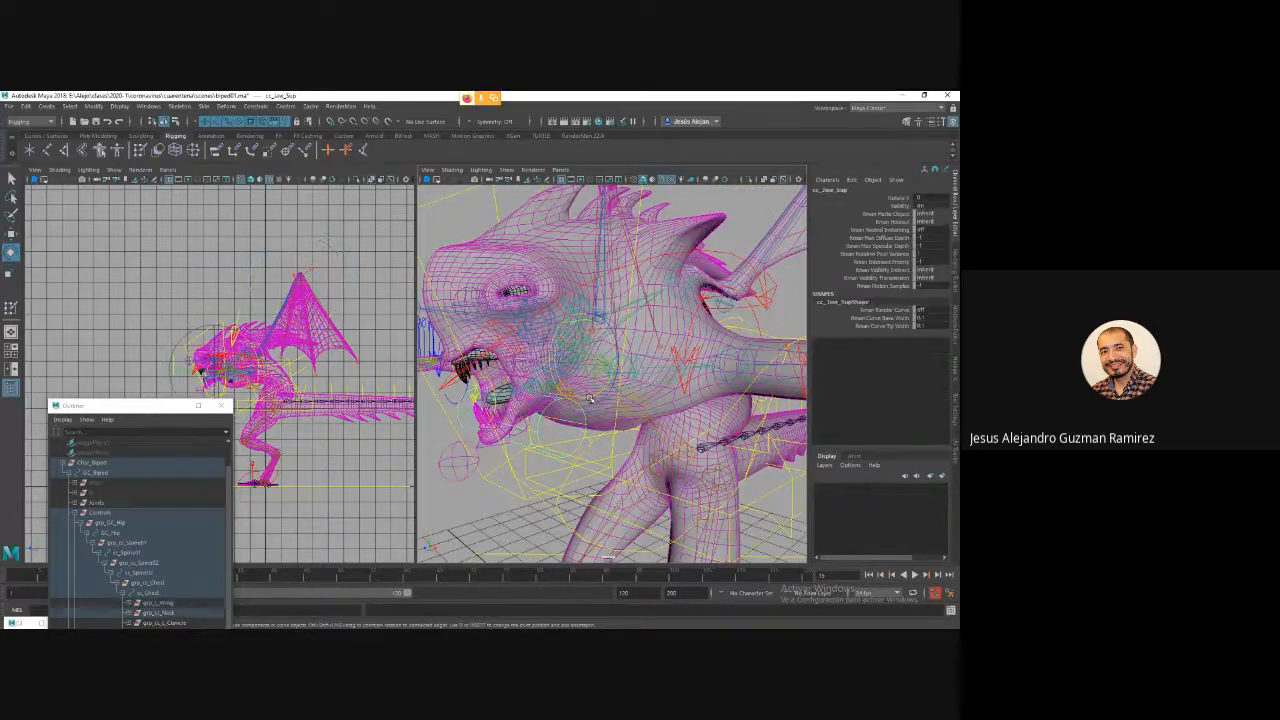
pyautogui.moveTo(552, 346); pyautogui.dragTo(645, 406)
pyautogui.hotkey('ctrl', 'z')
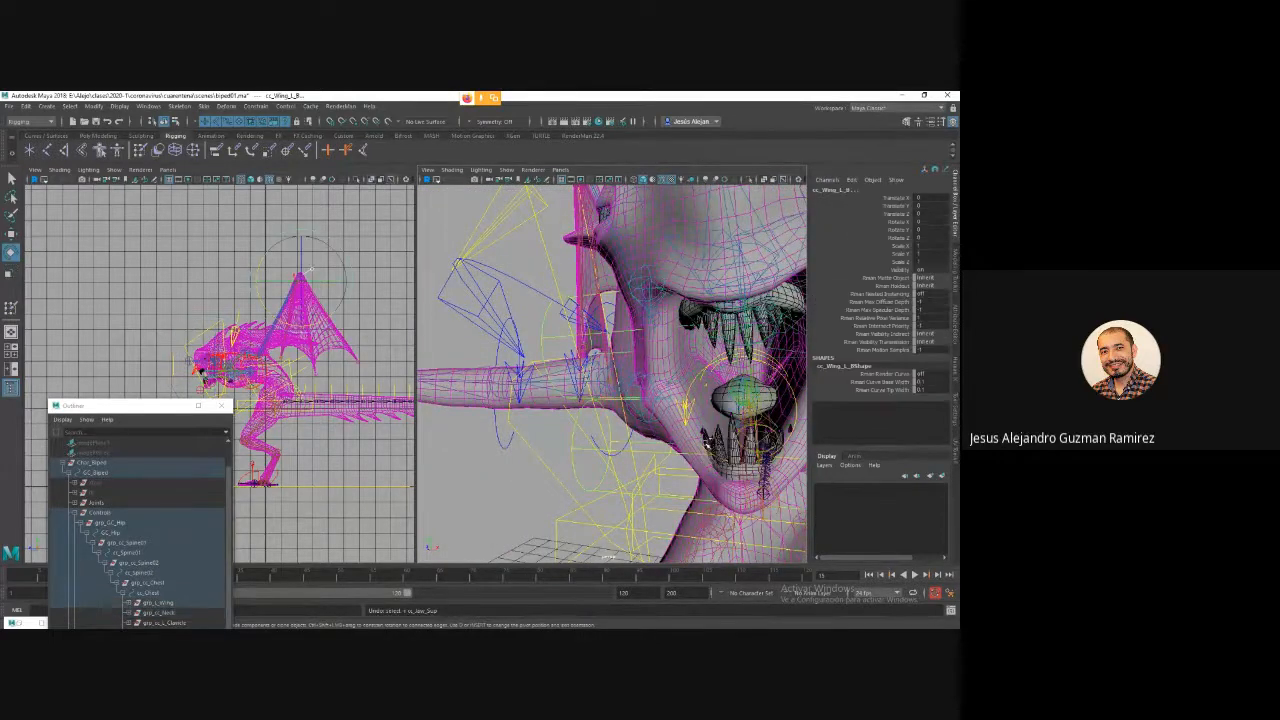
# Select the lower gum mesh enciaInf1 under the geometry group and center its pivot.
pyautogui.keyDown('alt'); pyautogui.moveTo(697, 447); pyautogui.dragTo(563, 393); pyautogui.keyUp('alt')
pyautogui.scroll(-5, 155, 545)
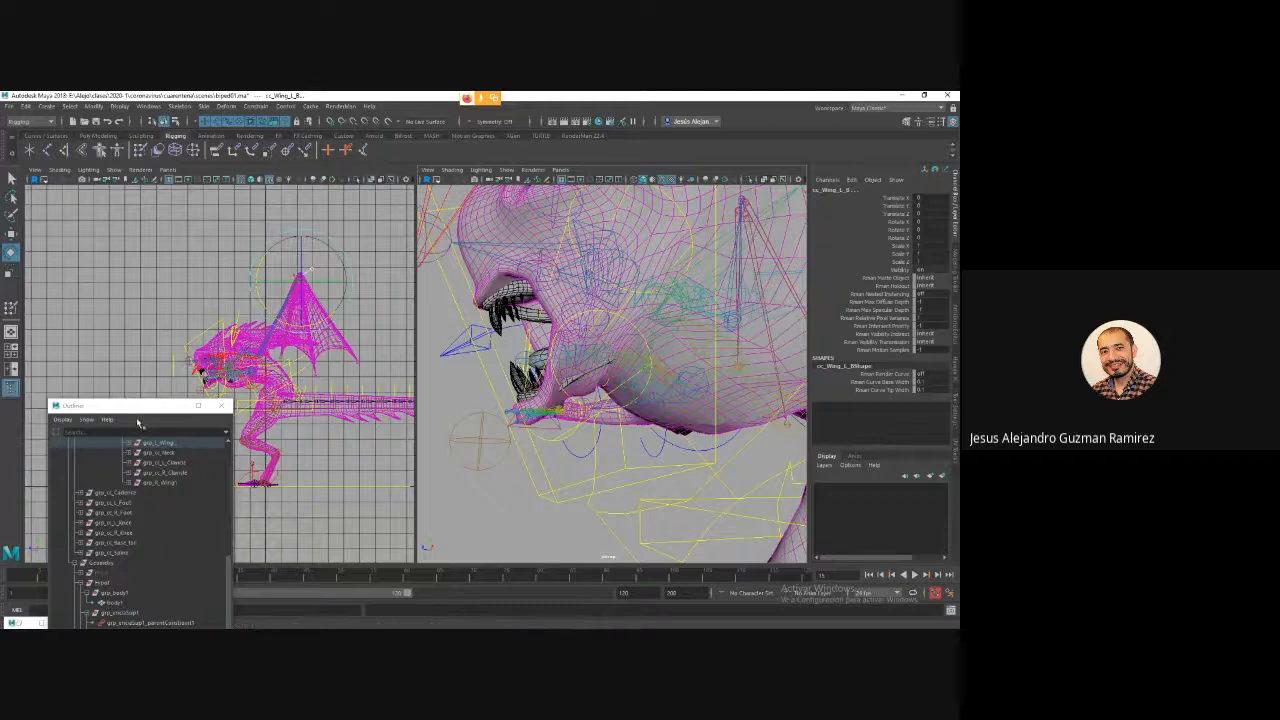
pyautogui.moveTo(137, 405); pyautogui.dragTo(151, 240)
pyautogui.scroll(-2, 161, 535)
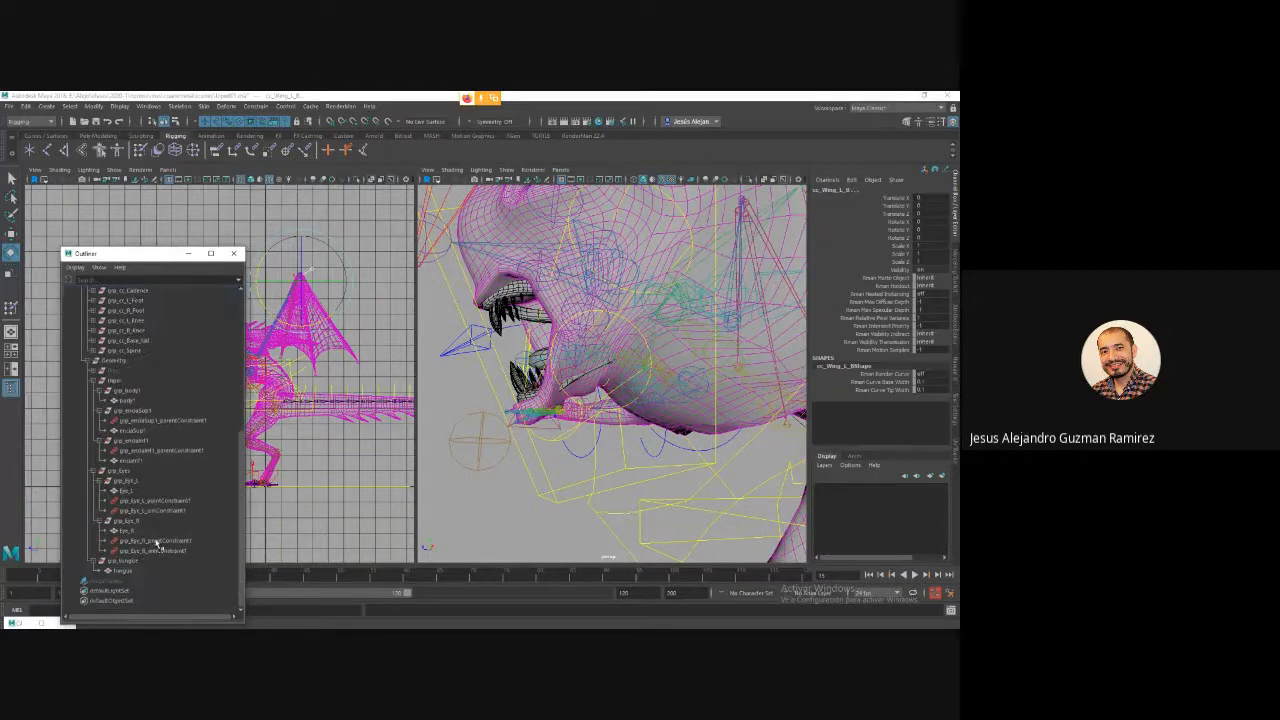
pyautogui.click(130, 460)
pyautogui.press('w')
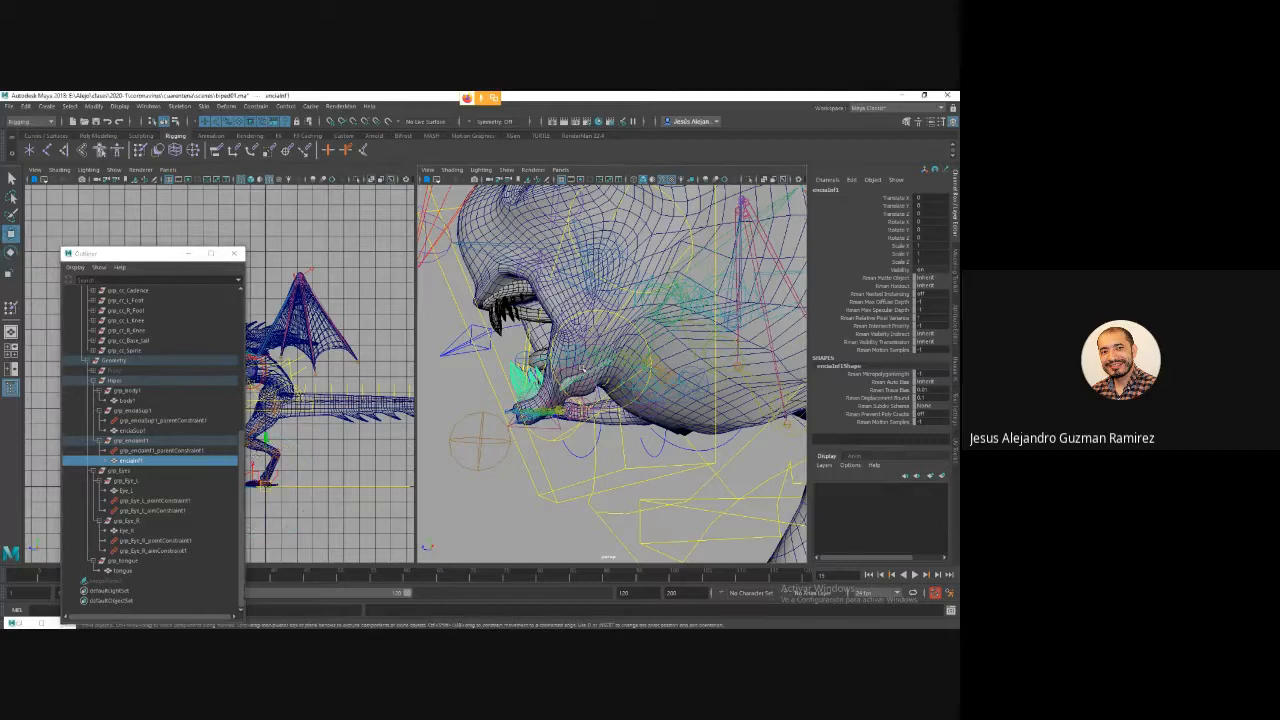
pyautogui.press('f')
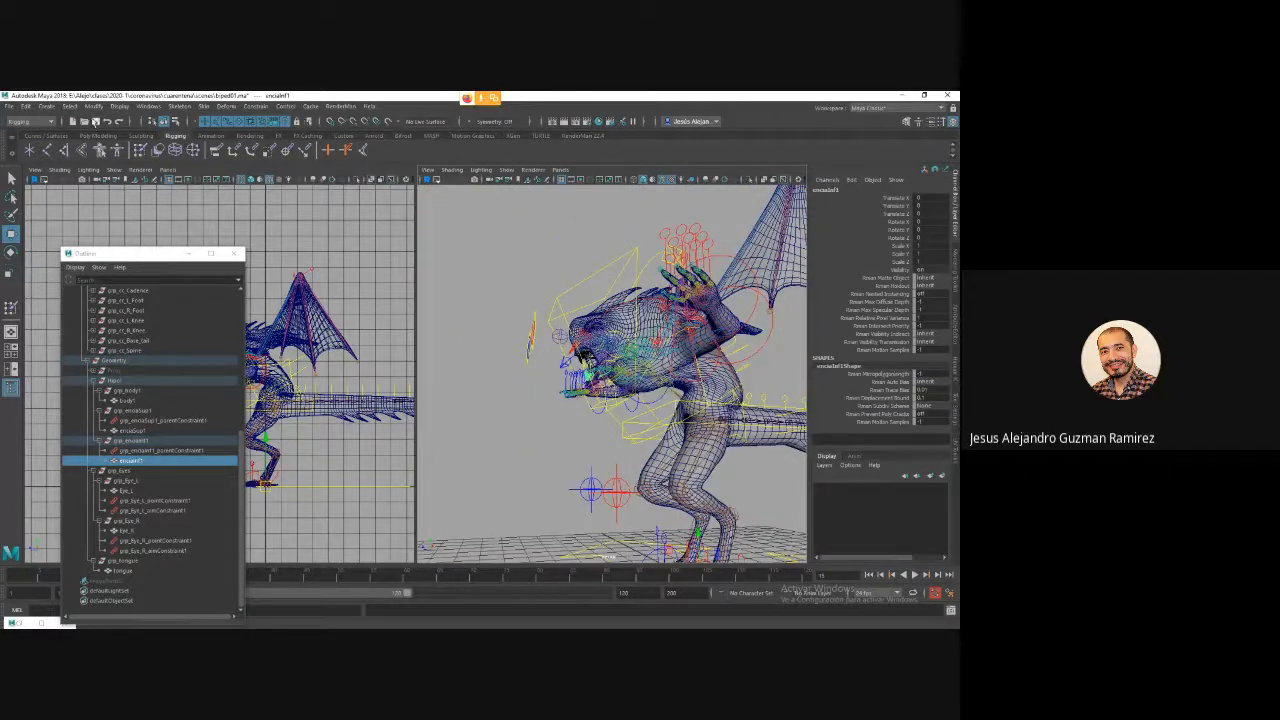
pyautogui.click(93, 106)
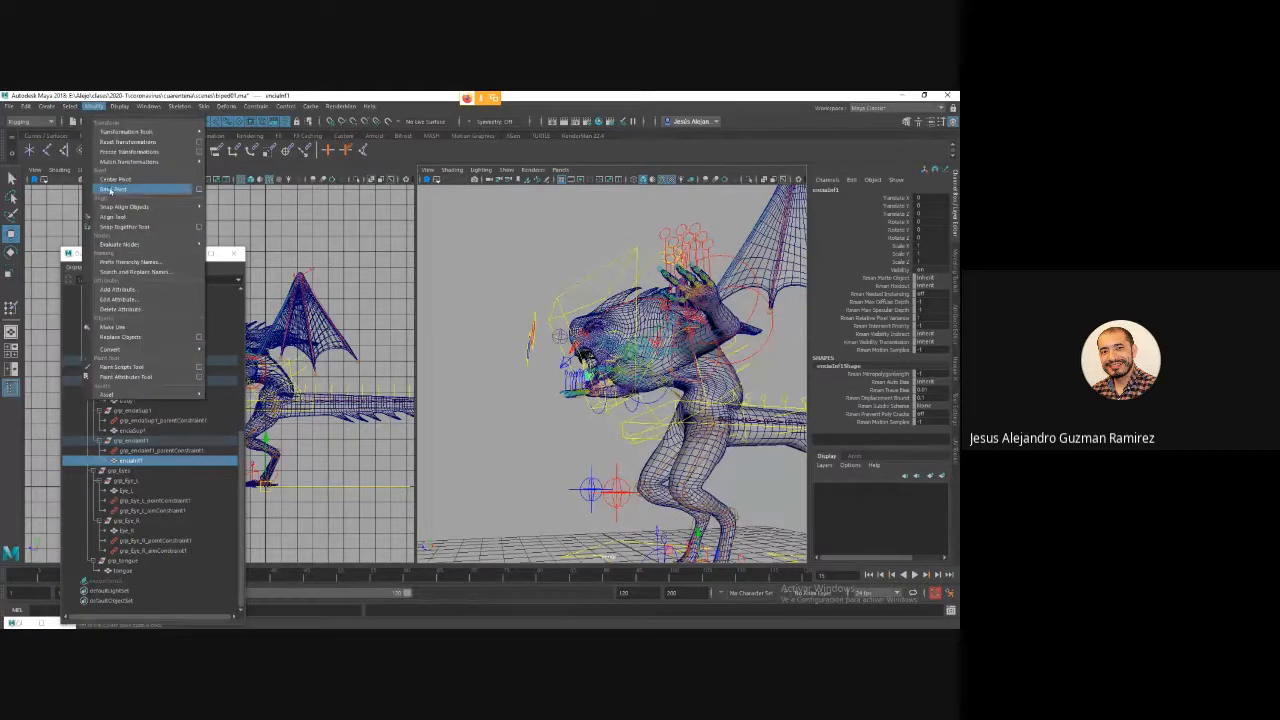
pyautogui.click(111, 190)
# Move the enciaInf1 mesh and rotate it about 7 degrees around X to fit the lower teeth inside the jaw.
pyautogui.scroll(3, 626, 400)
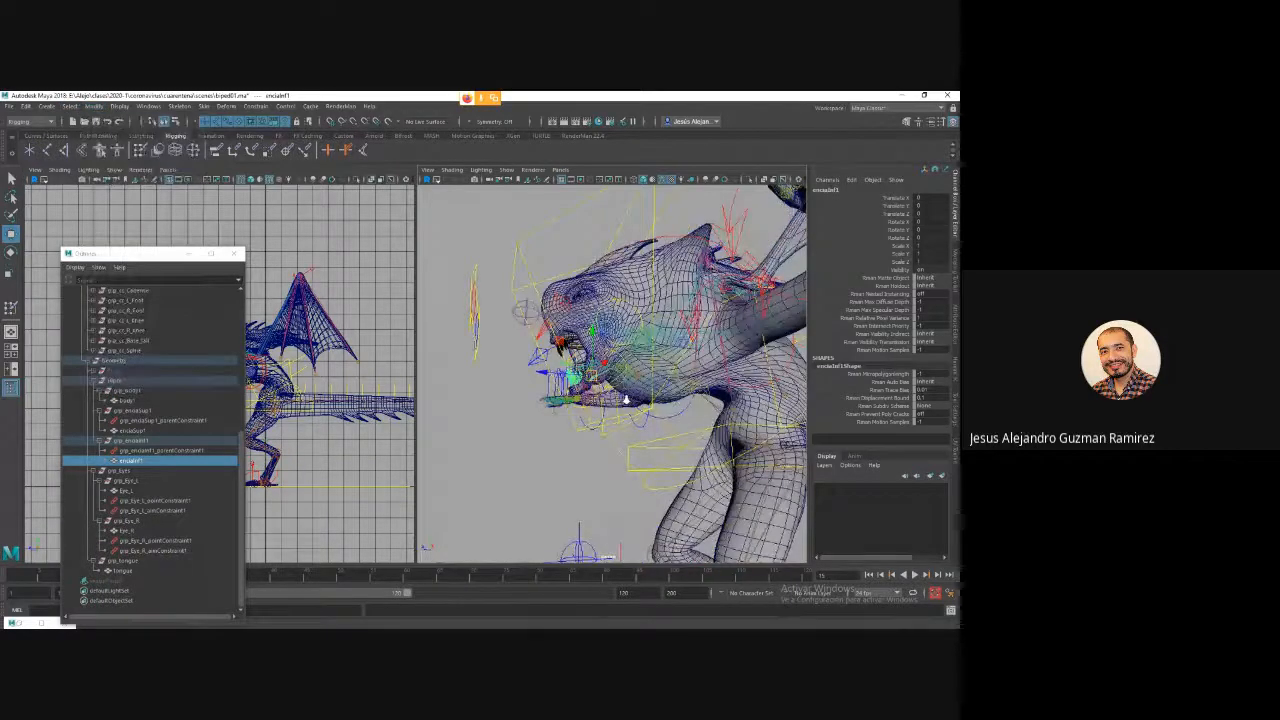
pyautogui.keyDown('alt'); pyautogui.moveTo(626, 400); pyautogui.dragTo(507, 462); pyautogui.keyUp('alt')
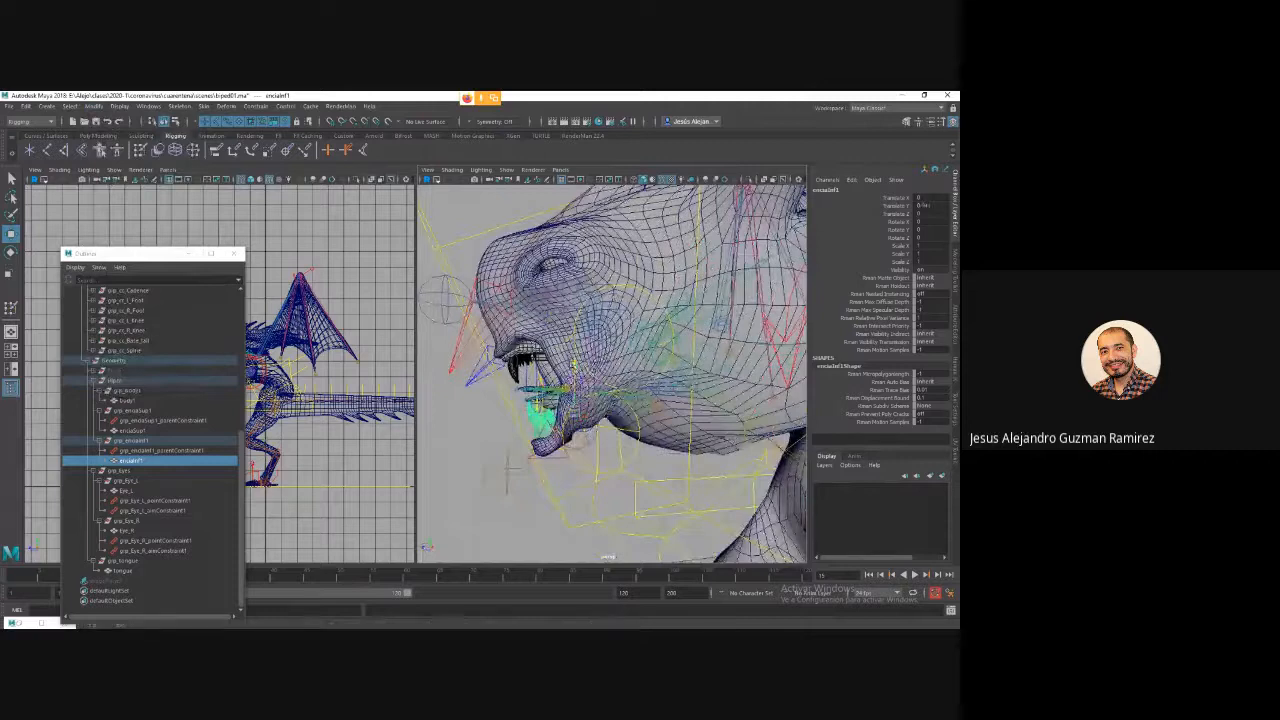
pyautogui.moveTo(573, 368); pyautogui.dragTo(580, 452)
pyautogui.press('e')
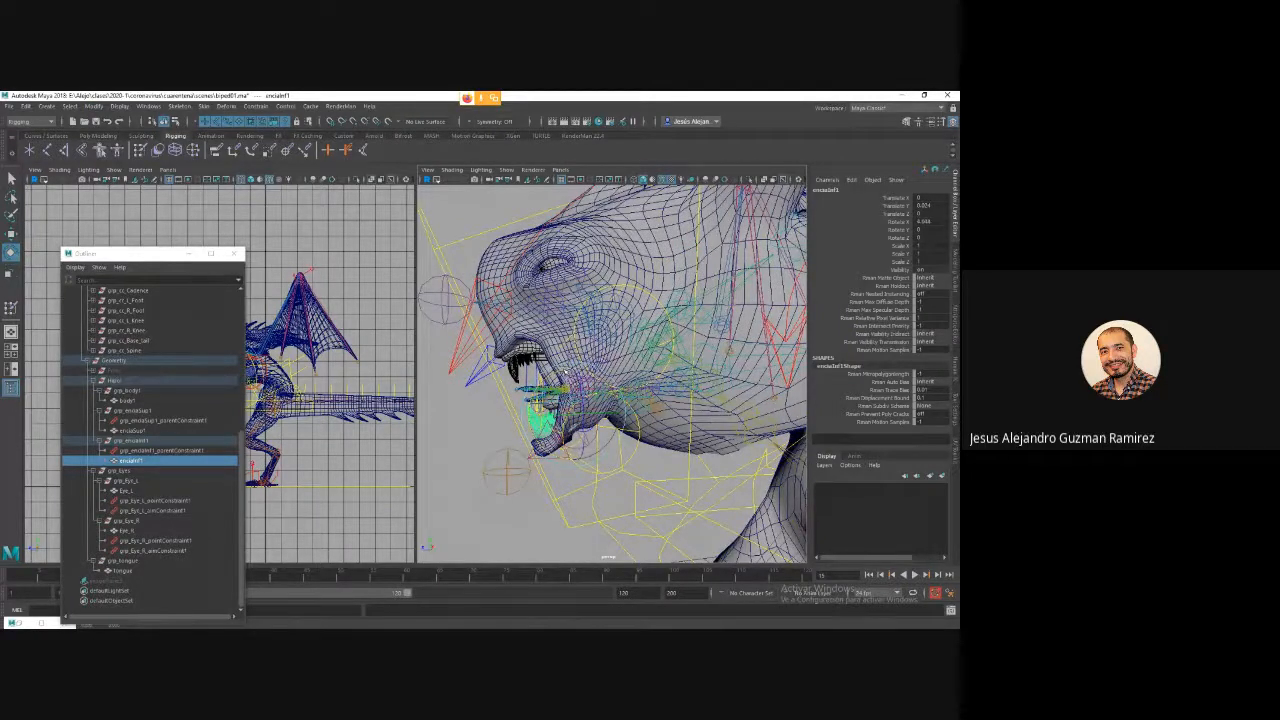
pyautogui.press('w')
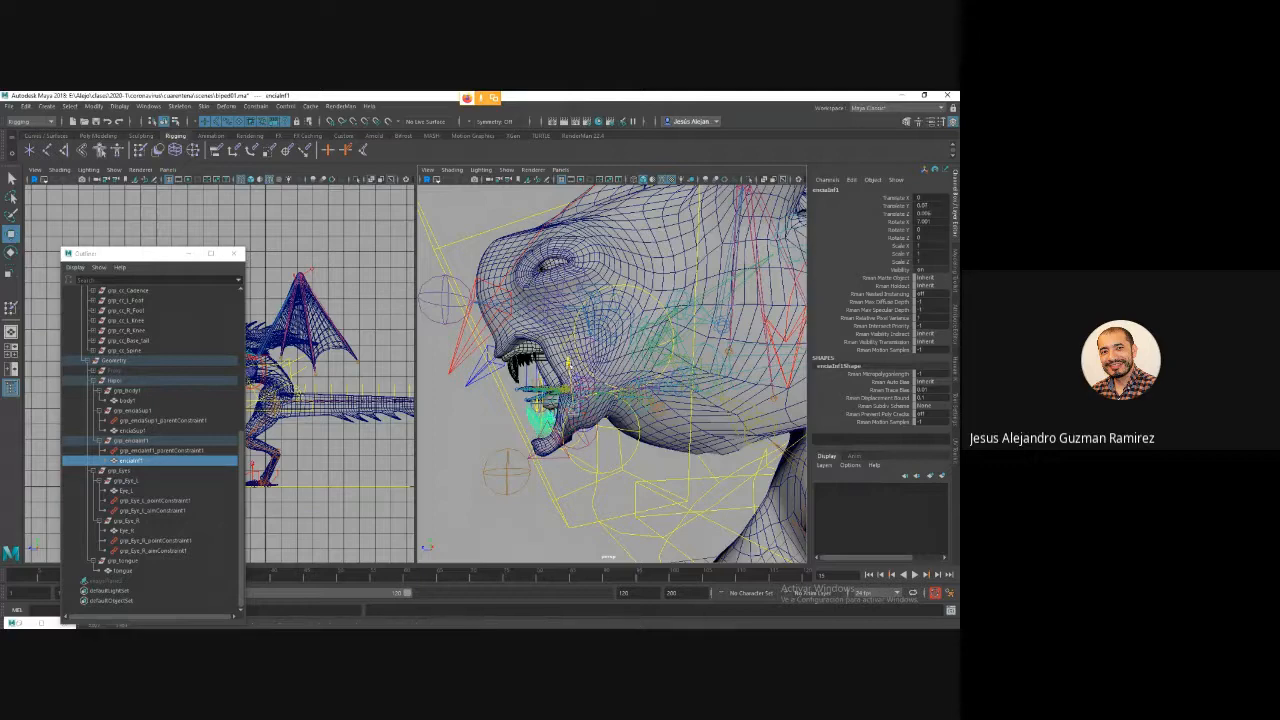
pyautogui.keyDown('alt'); pyautogui.moveTo(575, 385); pyautogui.dragTo(430, 200); pyautogui.keyUp('alt')
# Freeze the transformations of the enciaInf1 mesh and select its parent group grp_enciaInf1.
pyautogui.click(93, 106)
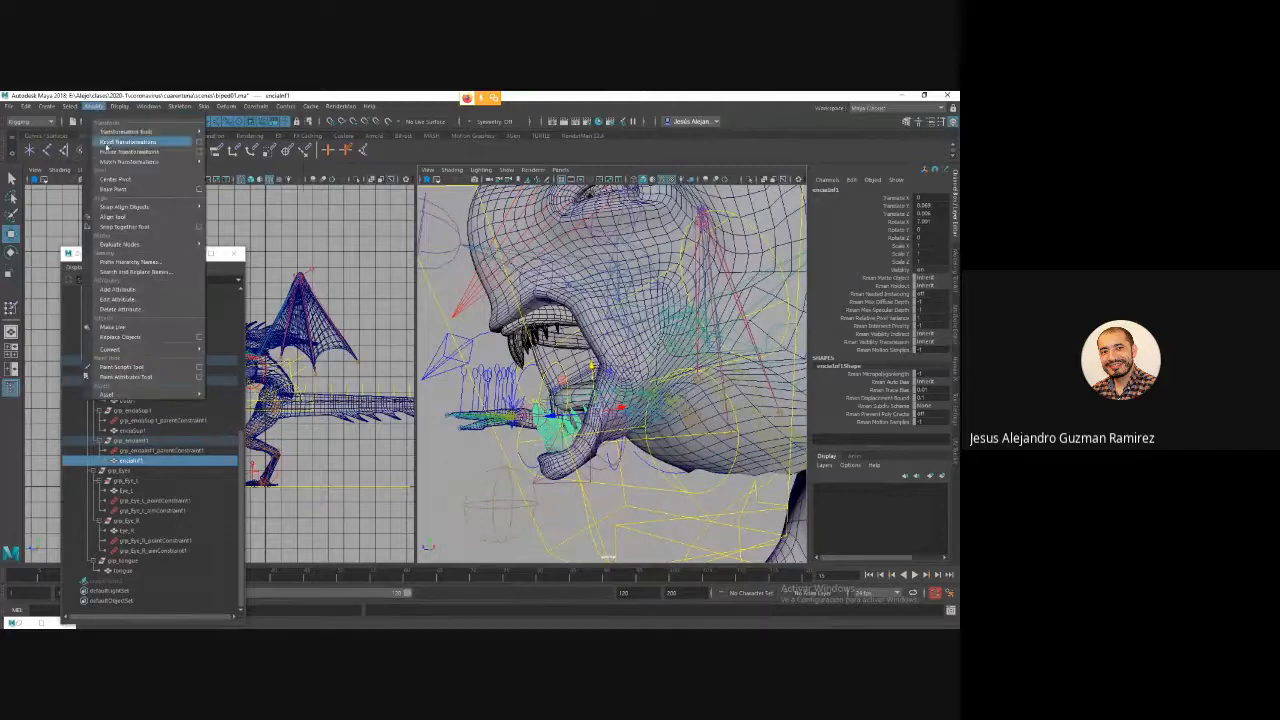
pyautogui.click(110, 154)
pyautogui.keyDown('alt'); pyautogui.moveTo(530, 360); pyautogui.dragTo(690, 375); pyautogui.keyUp('alt')
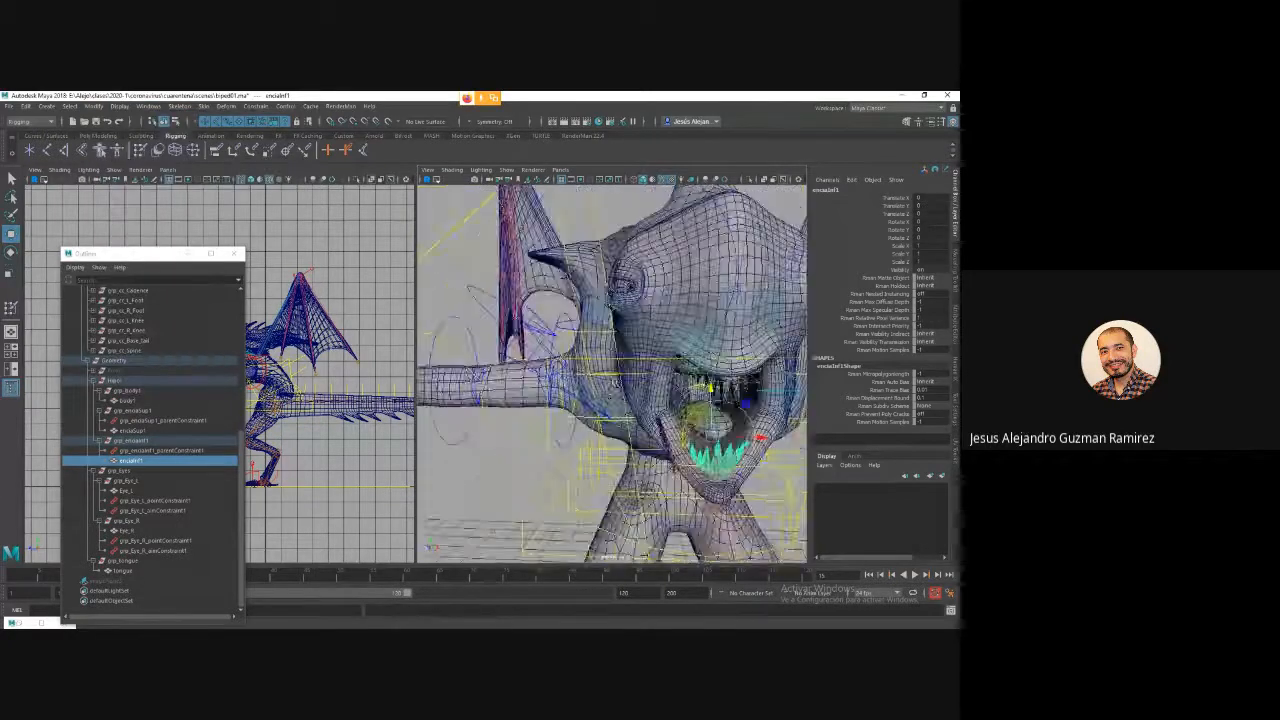
pyautogui.click(134, 441)
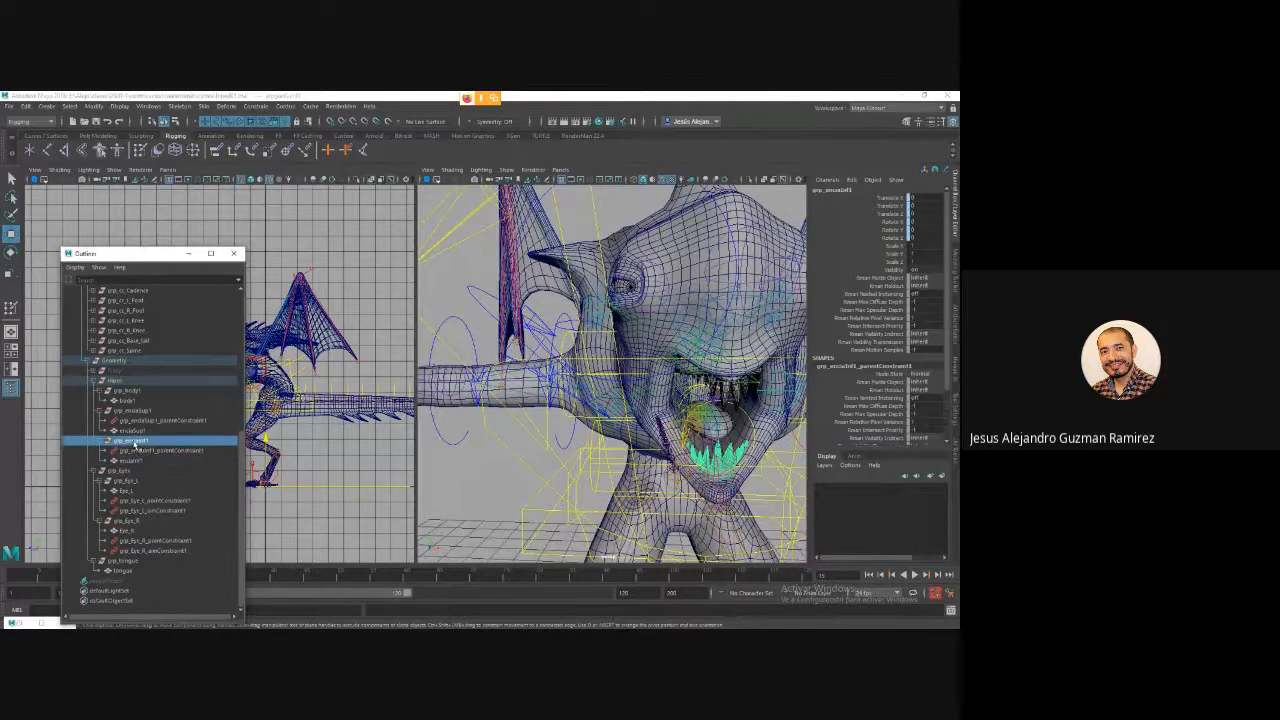
pyautogui.keyDown('alt'); pyautogui.moveTo(676, 408); pyautogui.dragTo(568, 358); pyautogui.keyUp('alt')
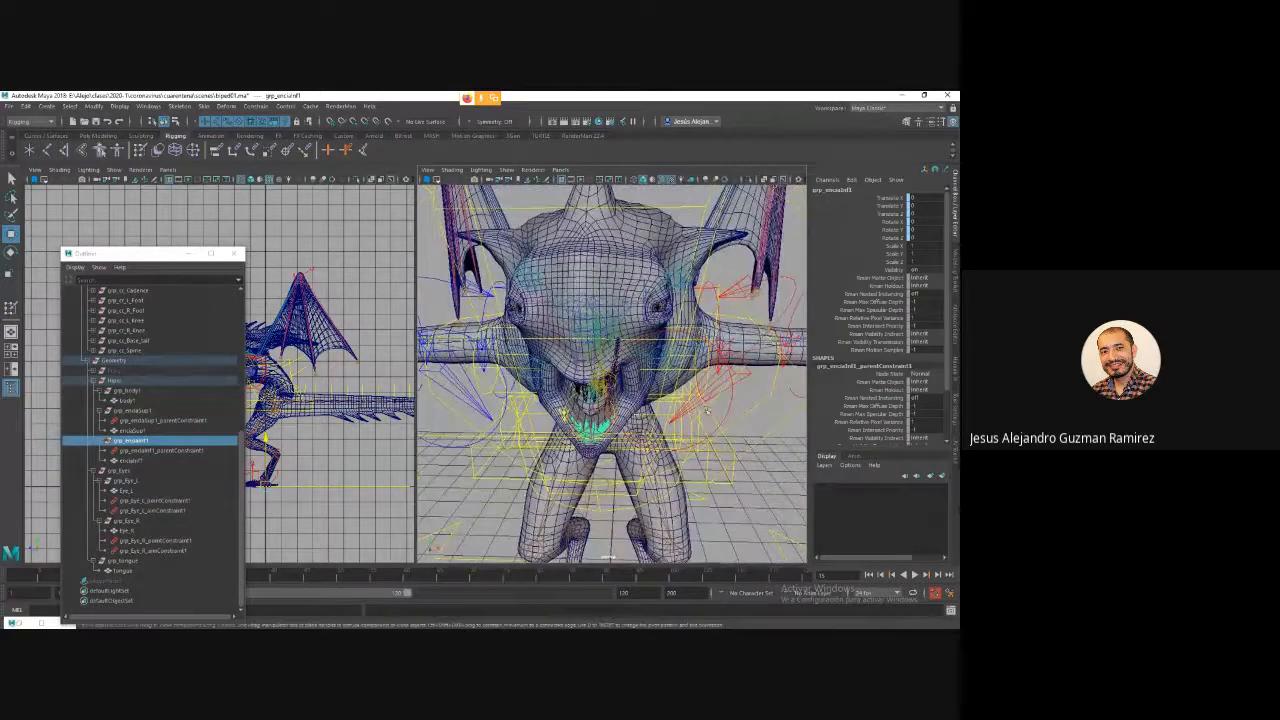
# Move the cc_Eyes control sideways and vertically to test how the eyes follow, and undo the test moves.
pyautogui.scroll(-5, 751, 407)
pyautogui.keyDown('alt'); pyautogui.moveTo(697, 393); pyautogui.dragTo(657, 391); pyautogui.keyUp('alt')
pyautogui.click(690, 404)
pyautogui.scroll(3, 657, 391)
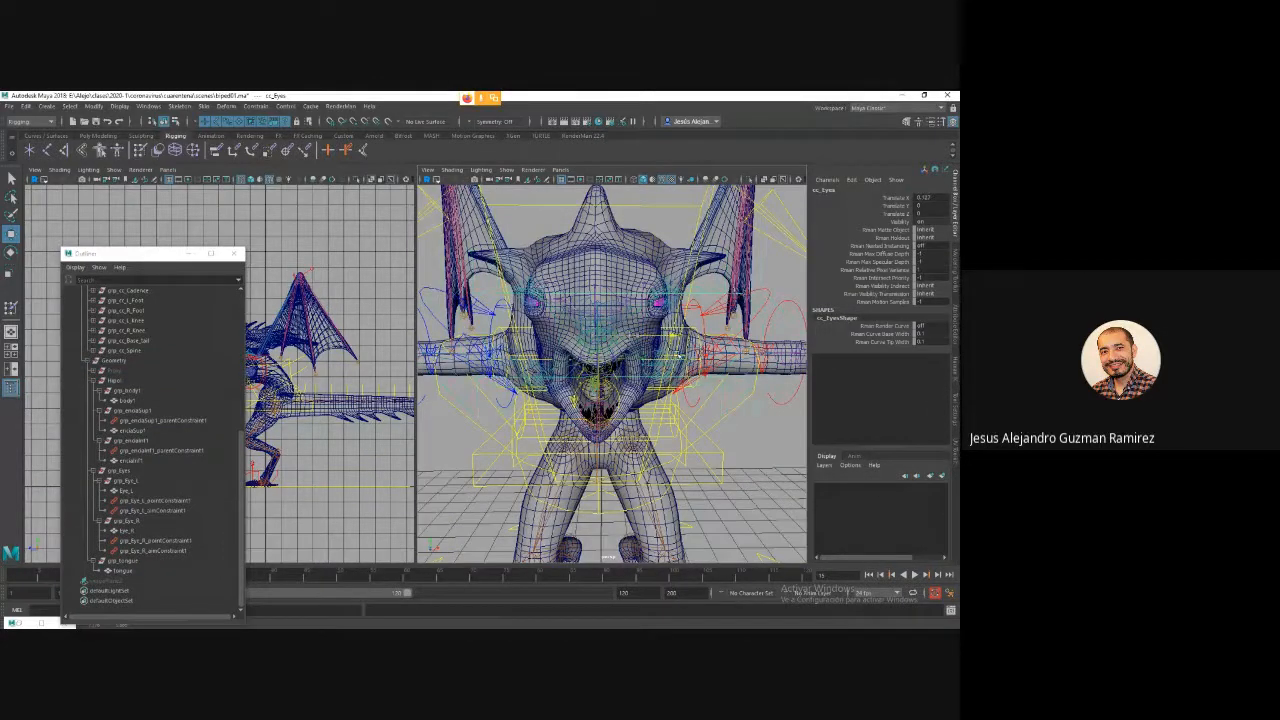
pyautogui.hotkey('ctrl', 'z')
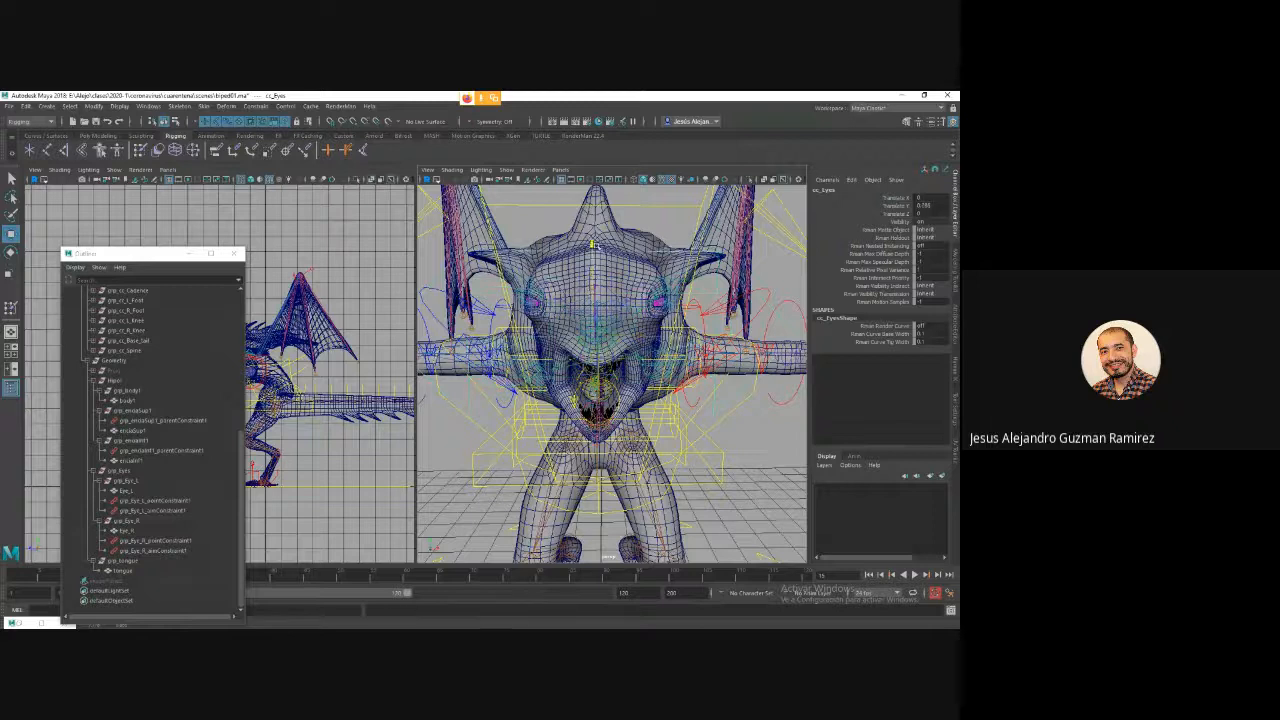
pyautogui.moveTo(592, 290); pyautogui.dragTo(592, 352)
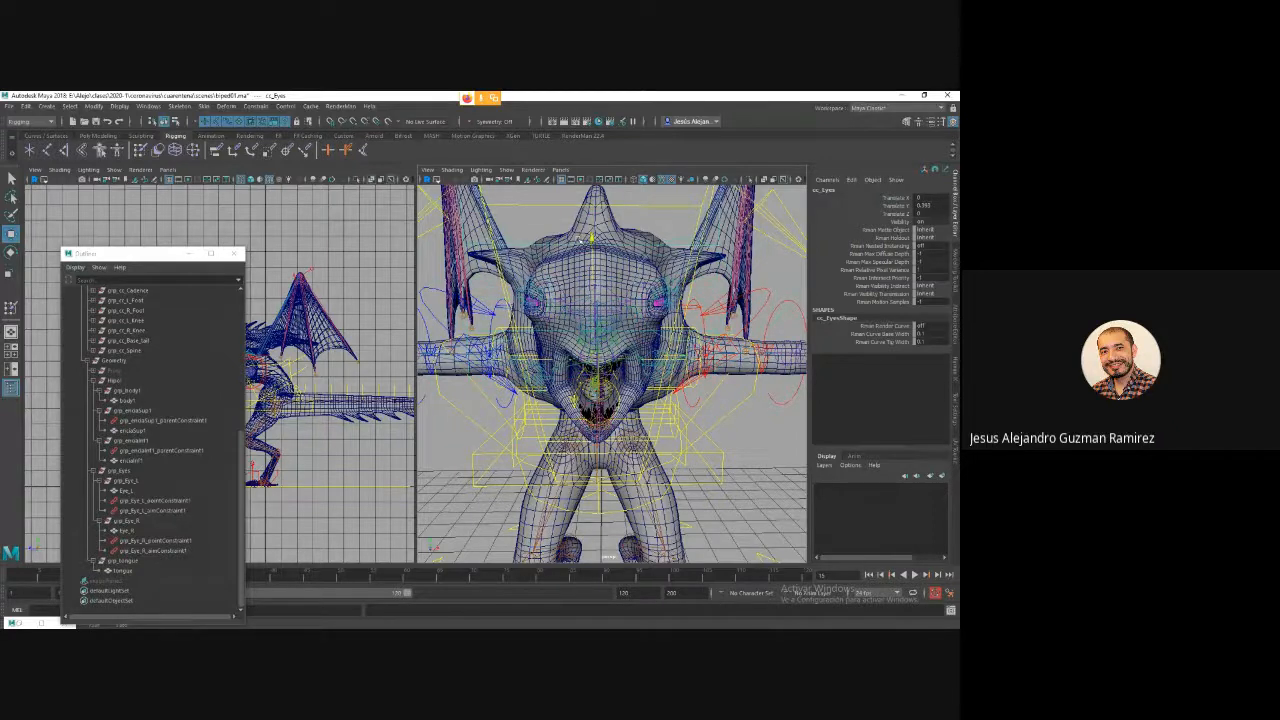
pyautogui.moveTo(591, 281); pyautogui.dragTo(569, 372)
pyautogui.hotkey('ctrl', 'z')
pyautogui.moveTo(593, 287); pyautogui.dragTo(593, 272)
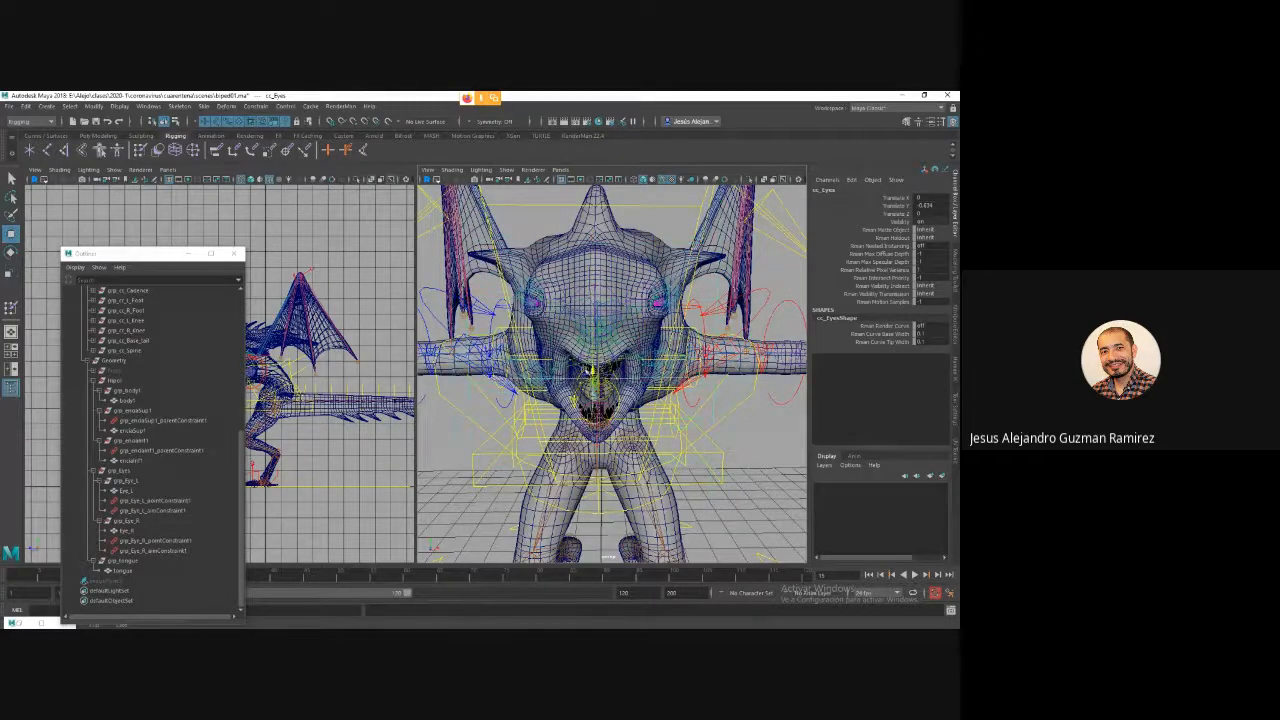
pyautogui.hotkey('ctrl', 'z')
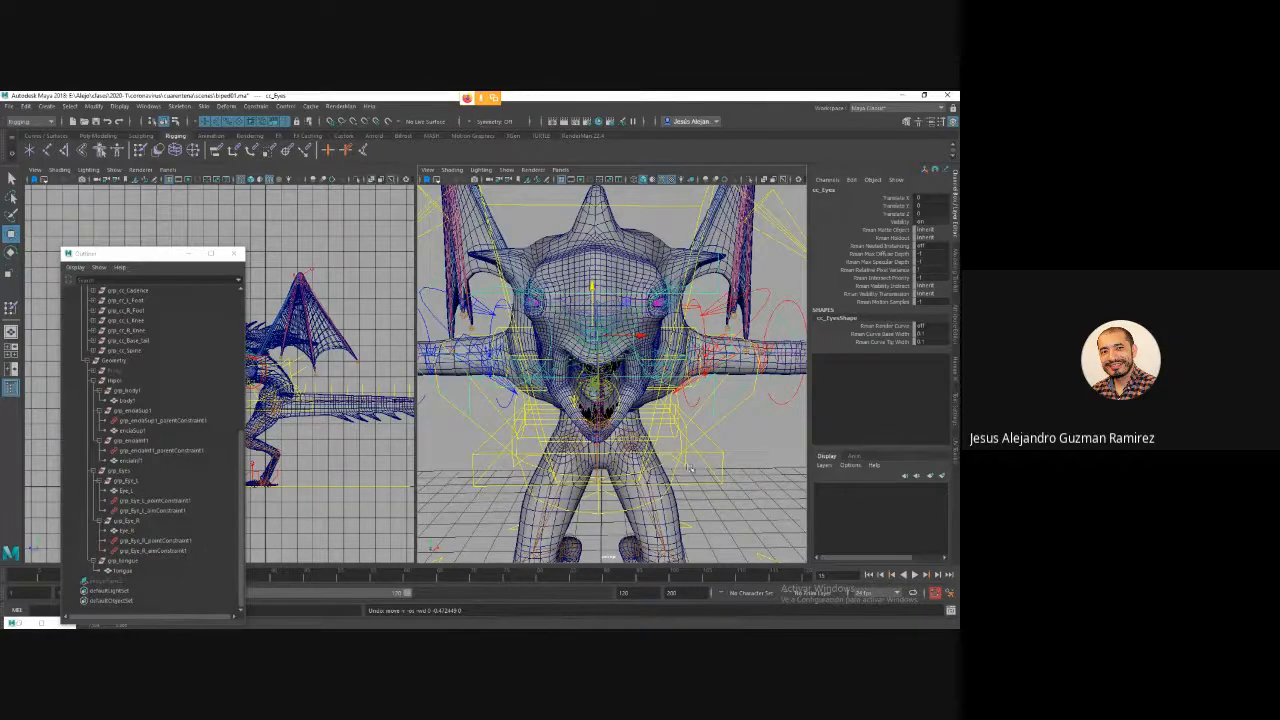
# Rotate the cc_Head control around X to about -30 degrees to test the jaw and neck deformation, and undo the rotations.
pyautogui.scroll(-5, 689, 468)
pyautogui.keyDown('alt'); pyautogui.moveTo(697, 470); pyautogui.dragTo(634, 458); pyautogui.keyUp('alt')
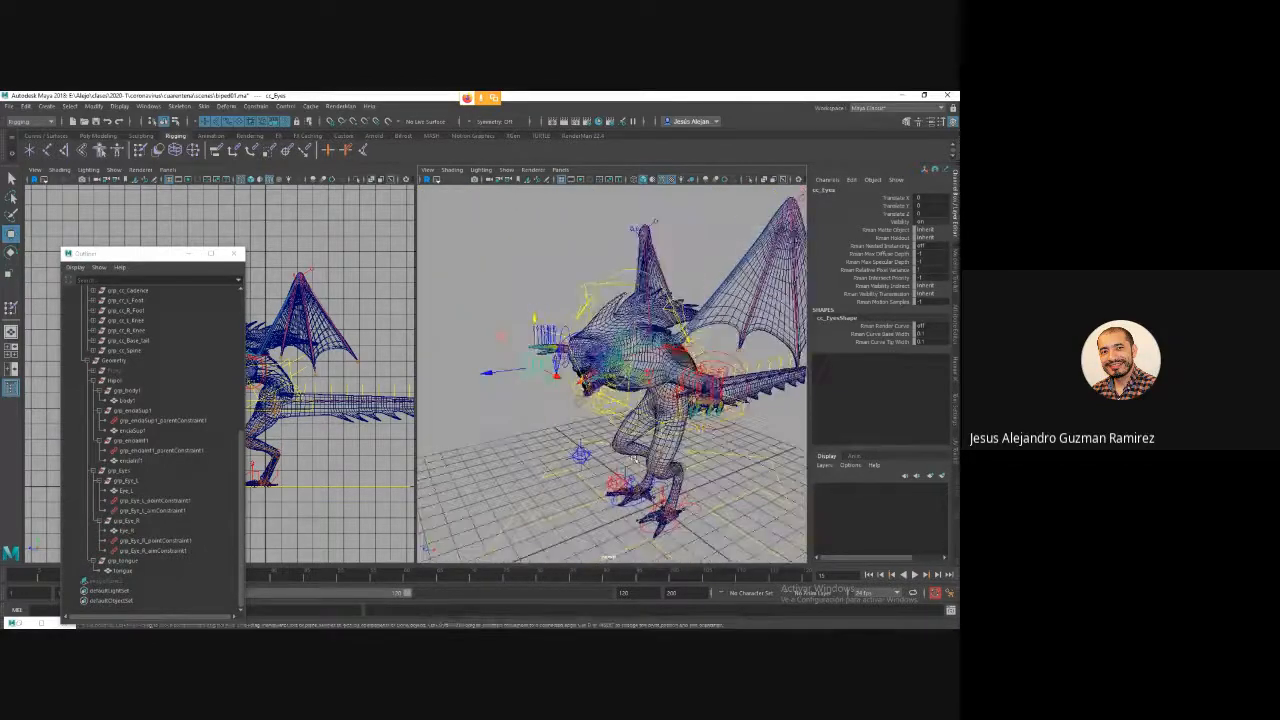
pyautogui.scroll(3, 634, 458)
pyautogui.click(522, 289)
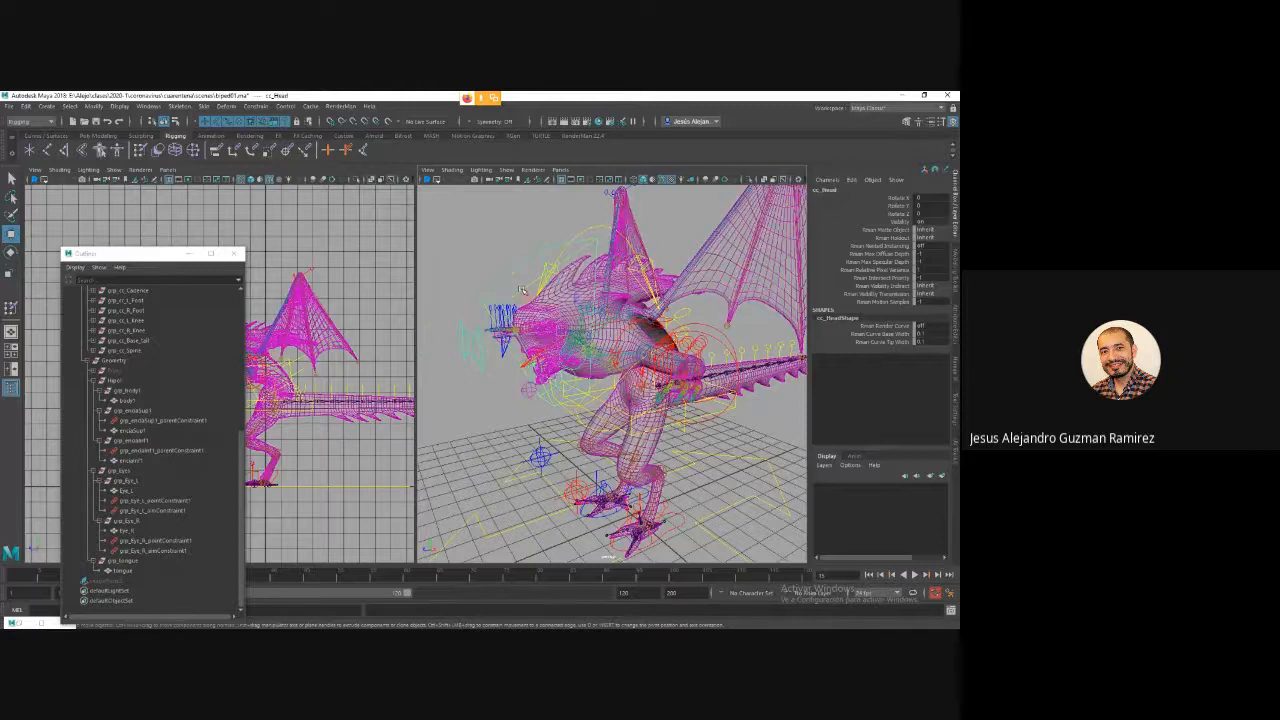
pyautogui.moveTo(530, 296)
pyautogui.mouseDown()
pyautogui.moveTo(537, 308)
pyautogui.moveTo(548, 291)
pyautogui.moveTo(547, 313)
pyautogui.mouseUp()
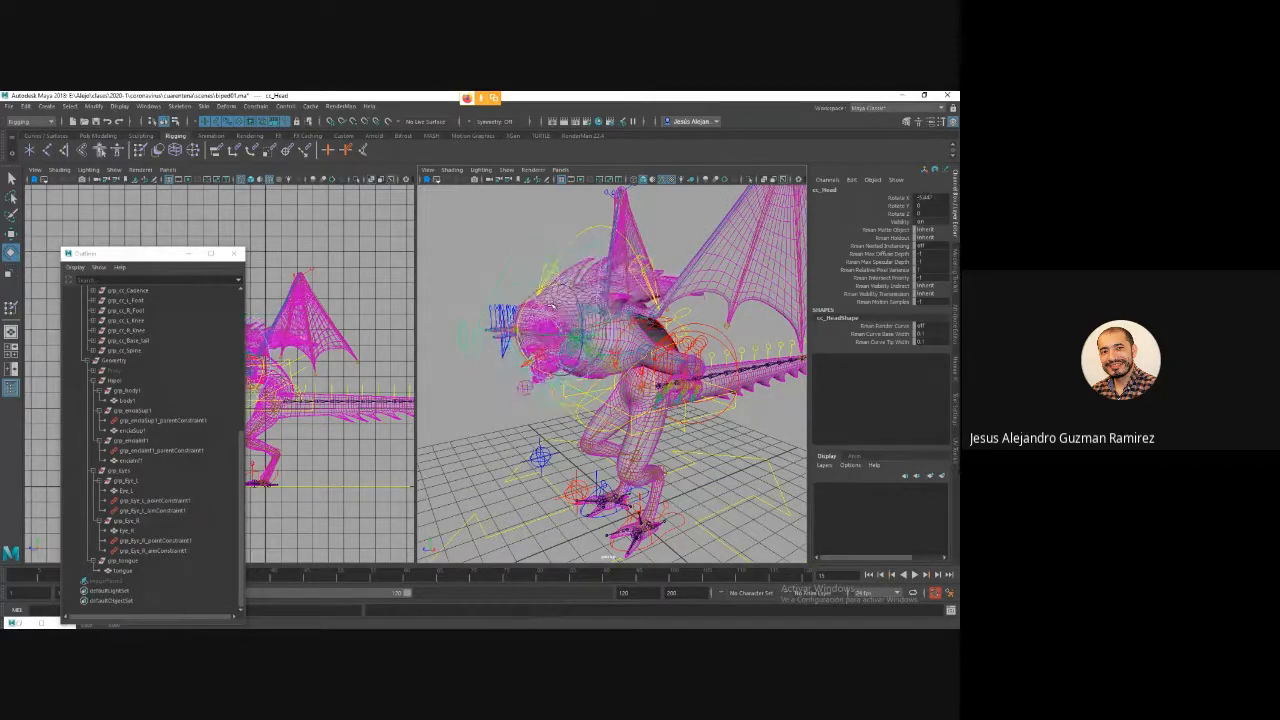
pyautogui.moveTo(547, 306); pyautogui.dragTo(558, 287)
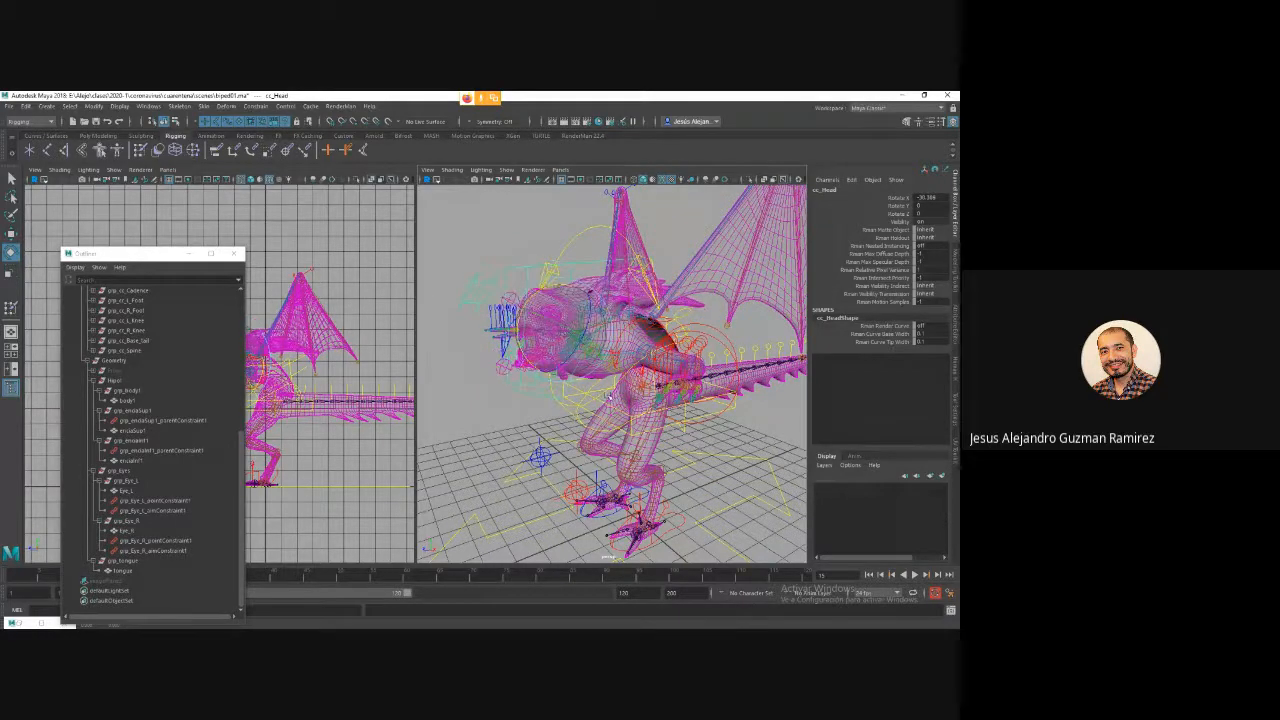
pyautogui.scroll(5, 609, 397)
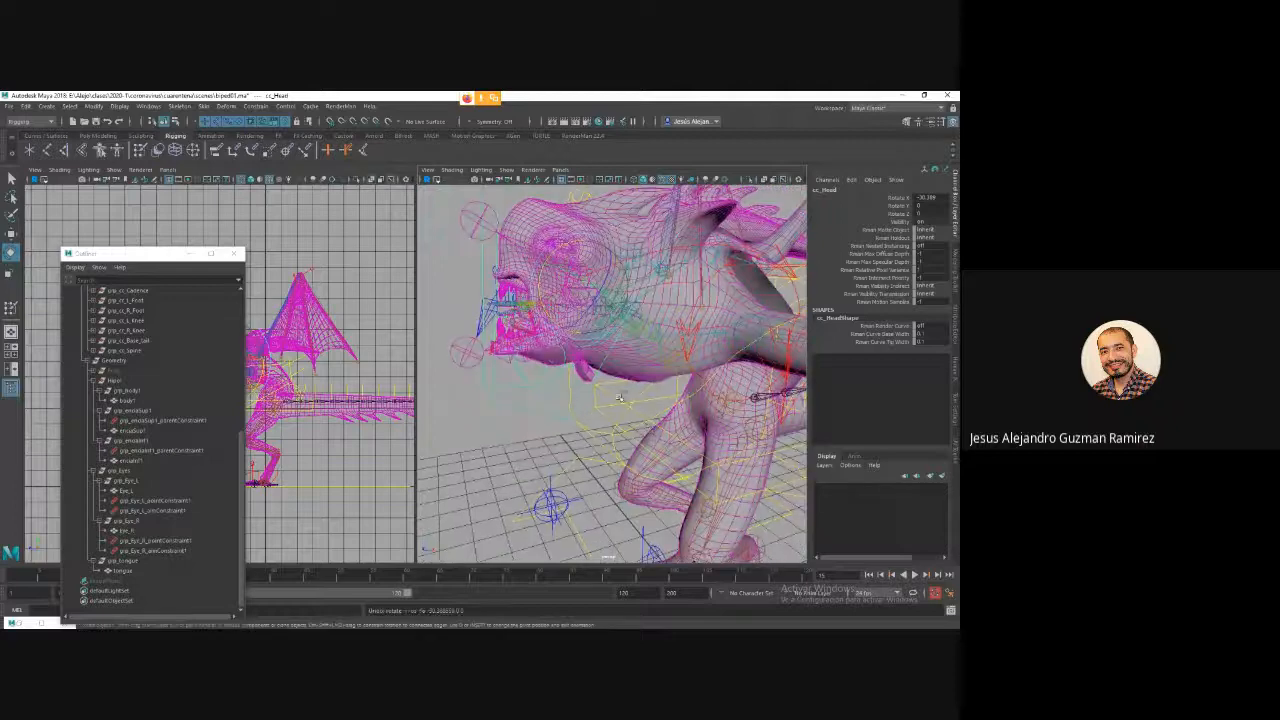
pyautogui.moveTo(619, 398); pyautogui.dragTo(587, 245)
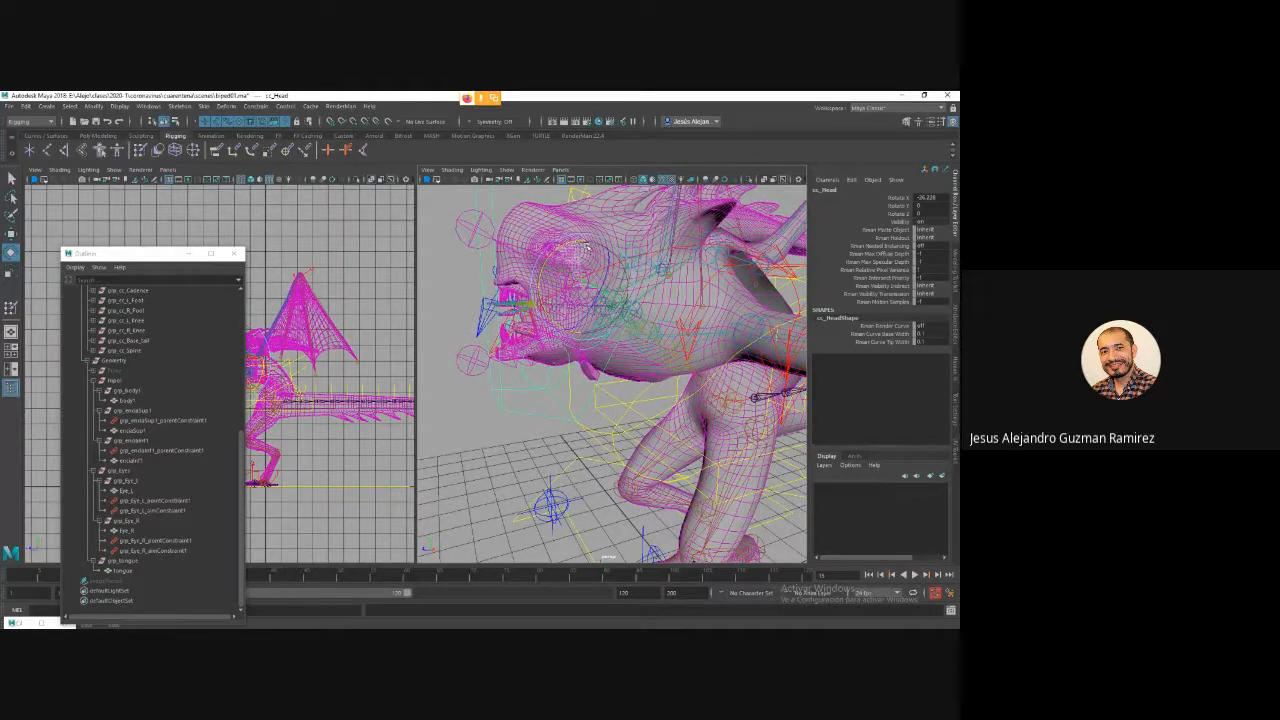
pyautogui.hotkey('ctrl', 'z')
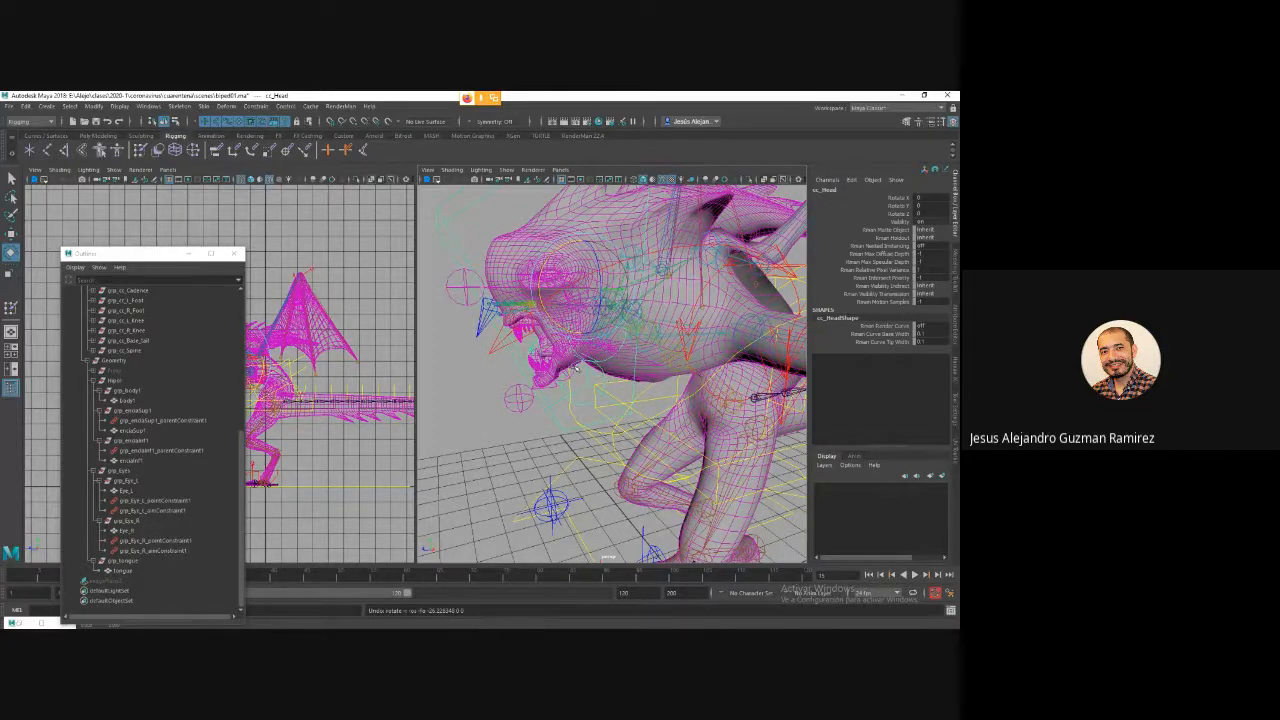
pyautogui.press('a')
pyautogui.keyDown('alt'); pyautogui.moveTo(576, 369); pyautogui.dragTo(706, 417); pyautogui.keyUp('alt')
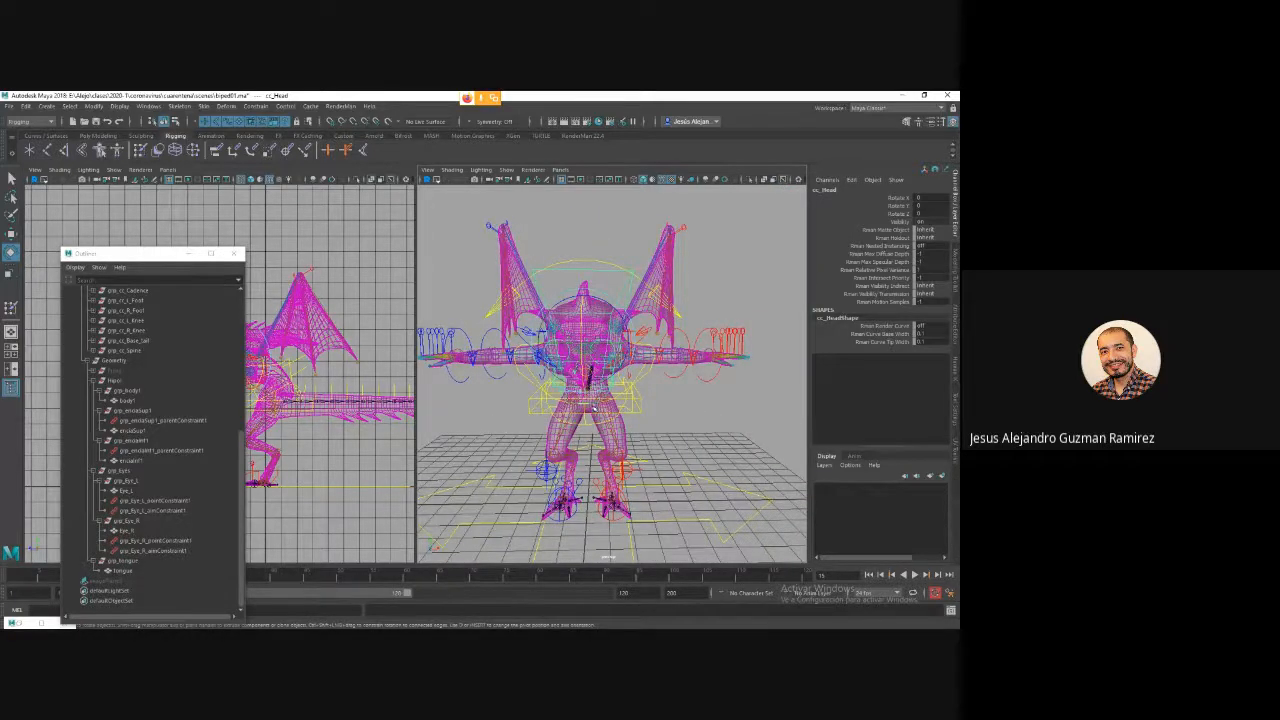
# Select the left hand's finger controls, rotate them around X to test how the fingers bend, and undo the rotation.
pyautogui.keyDown('alt'); pyautogui.moveTo(682, 386); pyautogui.dragTo(574, 266); pyautogui.keyUp('alt')
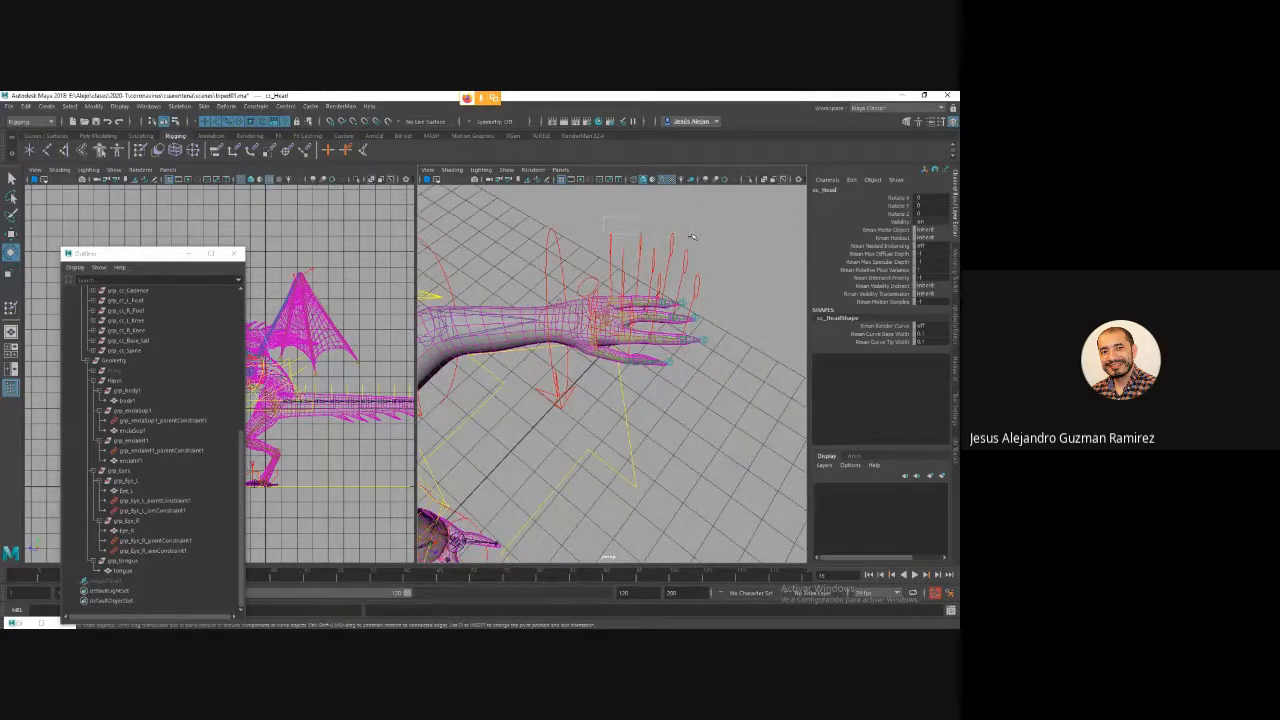
pyautogui.moveTo(691, 236); pyautogui.dragTo(692, 238)
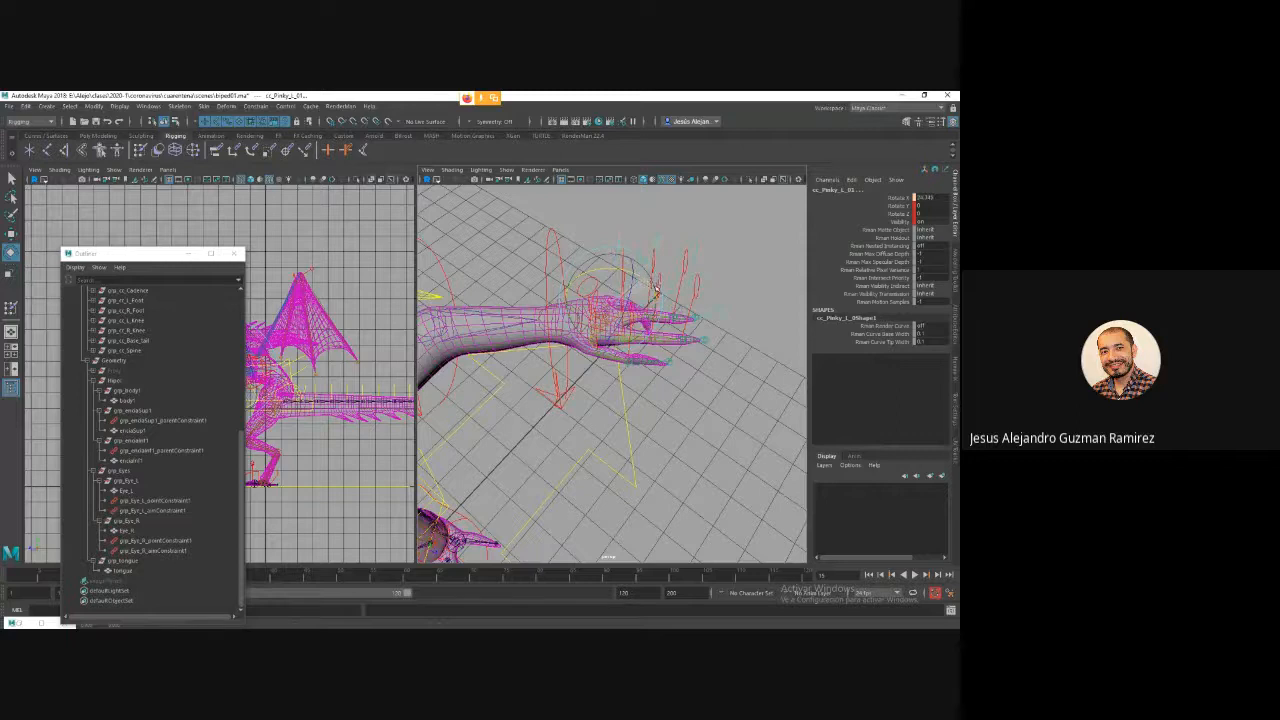
pyautogui.moveTo(656, 290)
pyautogui.mouseDown()
pyautogui.moveTo(638, 276)
pyautogui.moveTo(661, 282)
pyautogui.mouseUp()
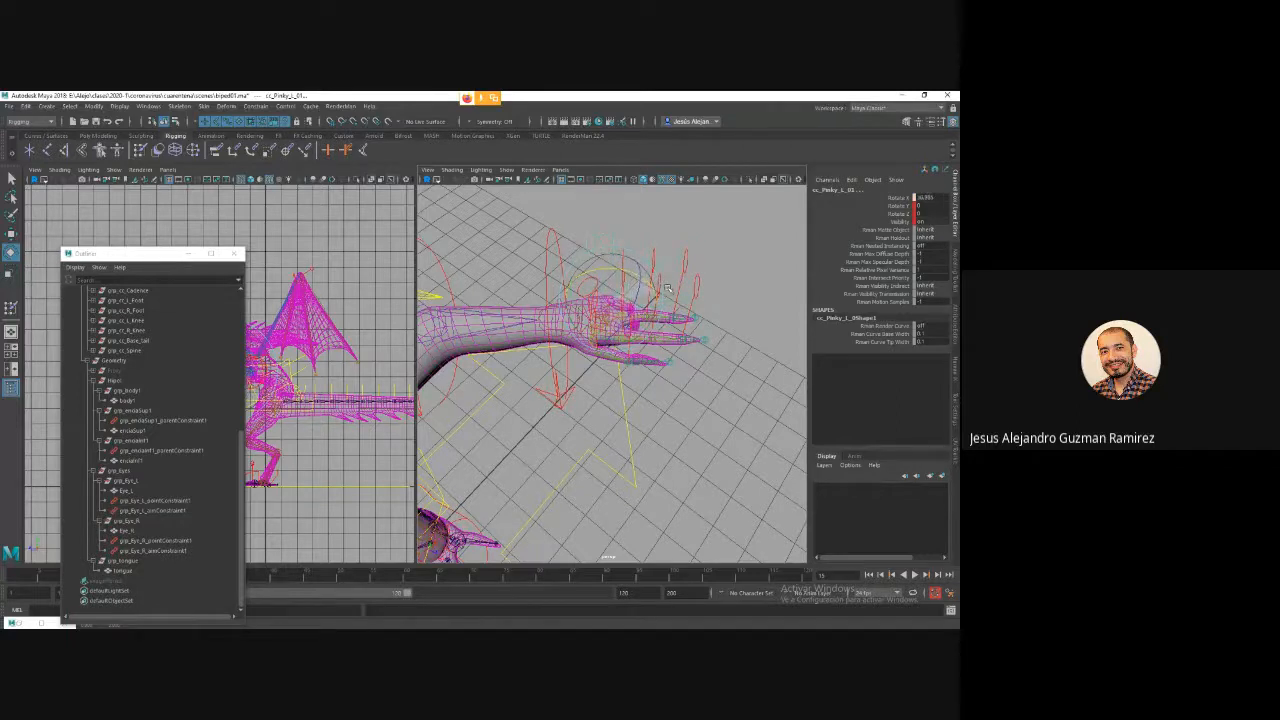
pyautogui.hotkey('ctrl', 'z')
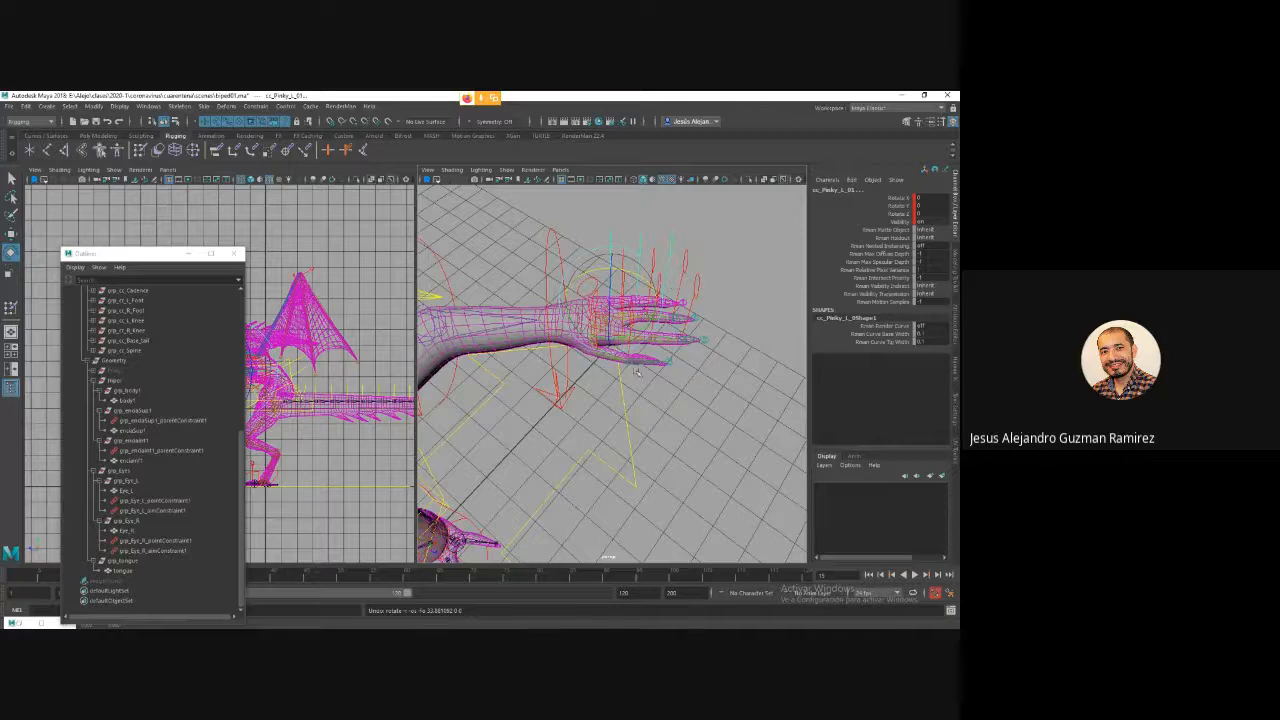
# Tilt the cc_Head control upward around X, inspect the deformation under the jaw, and undo the rotation.
pyautogui.keyDown('alt'); pyautogui.moveTo(636, 372); pyautogui.dragTo(745, 388); pyautogui.keyUp('alt')
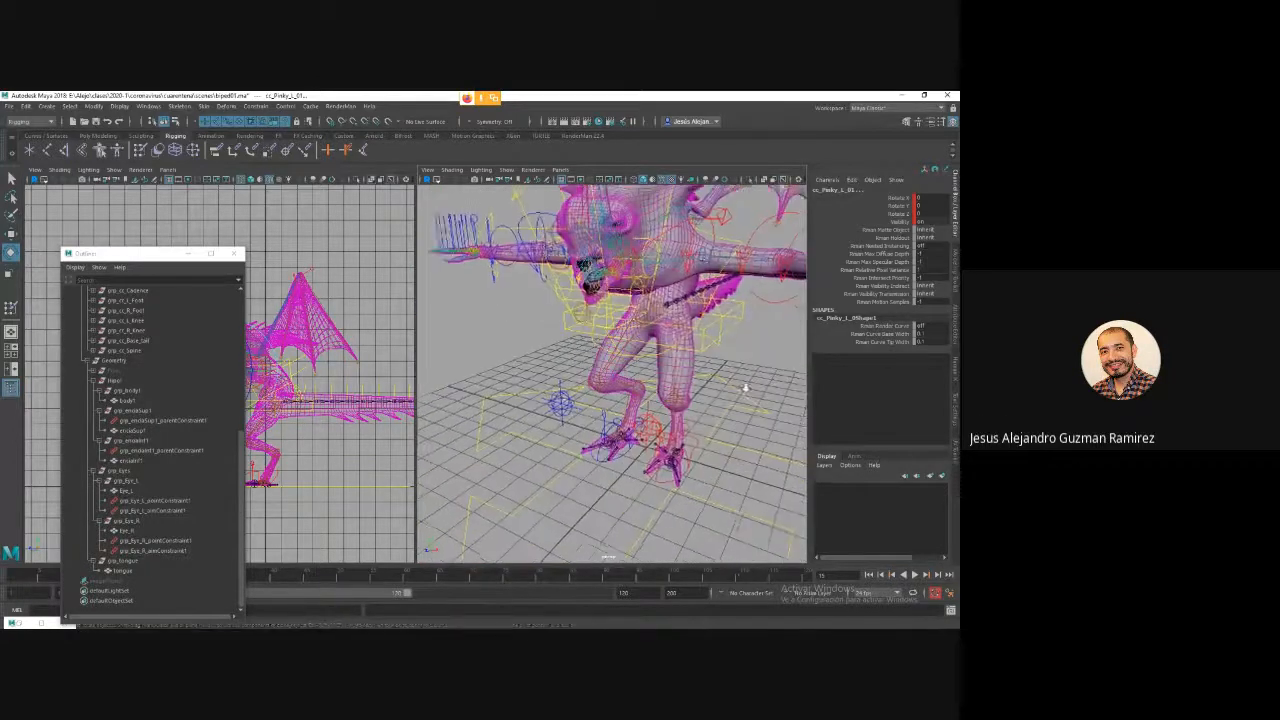
pyautogui.keyDown('alt'); pyautogui.moveTo(745, 388); pyautogui.dragTo(736, 434, button='middle'); pyautogui.keyUp('alt')
pyautogui.click(582, 334)
pyautogui.keyDown('alt'); pyautogui.moveTo(634, 250); pyautogui.dragTo(680, 250); pyautogui.keyUp('alt')
pyautogui.keyDown('alt'); pyautogui.moveTo(680, 250); pyautogui.dragTo(731, 377, button='right'); pyautogui.keyUp('alt')
pyautogui.keyDown('alt'); pyautogui.moveTo(731, 377); pyautogui.dragTo(802, 420); pyautogui.keyUp('alt')
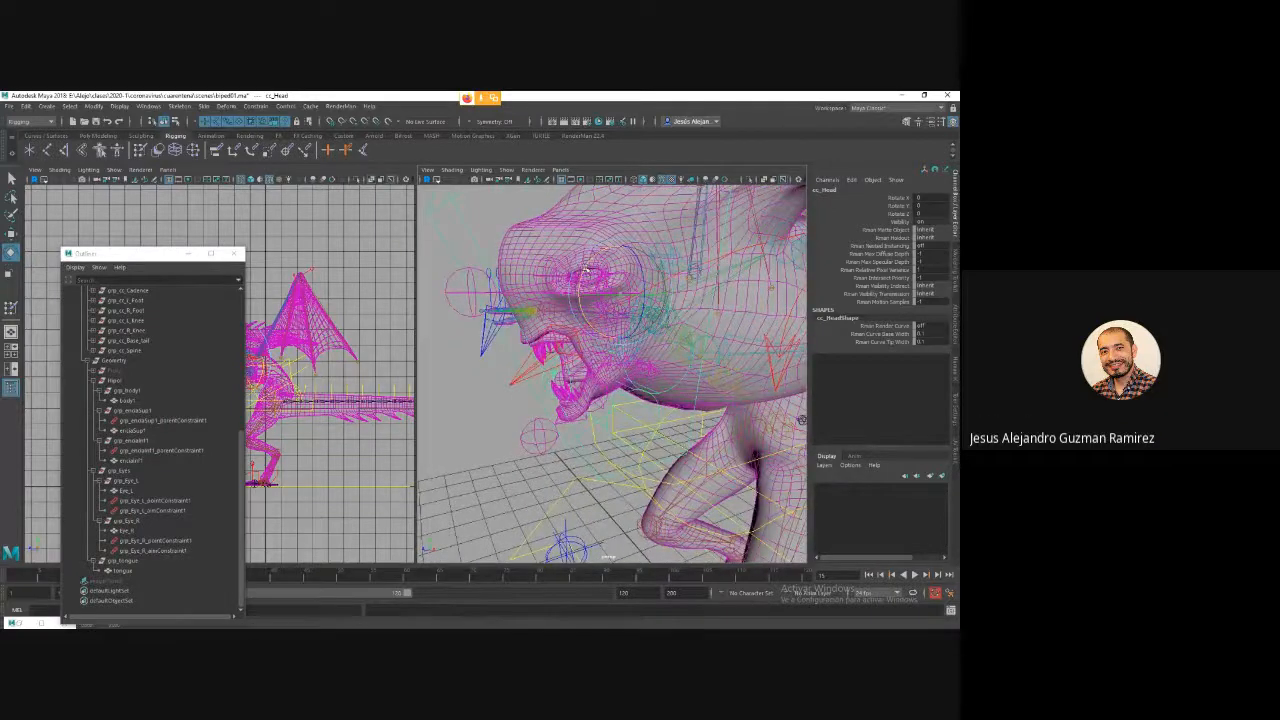
pyautogui.moveTo(588, 270); pyautogui.dragTo(604, 250)
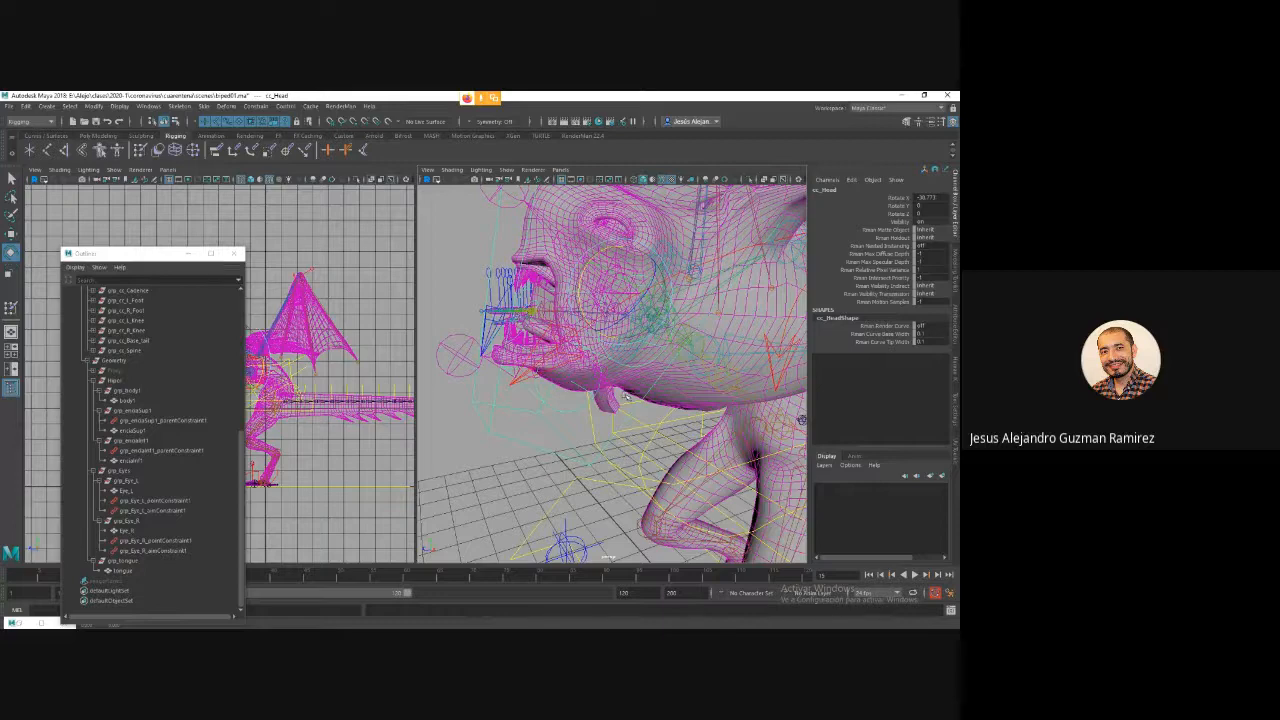
pyautogui.keyDown('alt'); pyautogui.moveTo(665, 383); pyautogui.dragTo(518, 367); pyautogui.keyUp('alt')
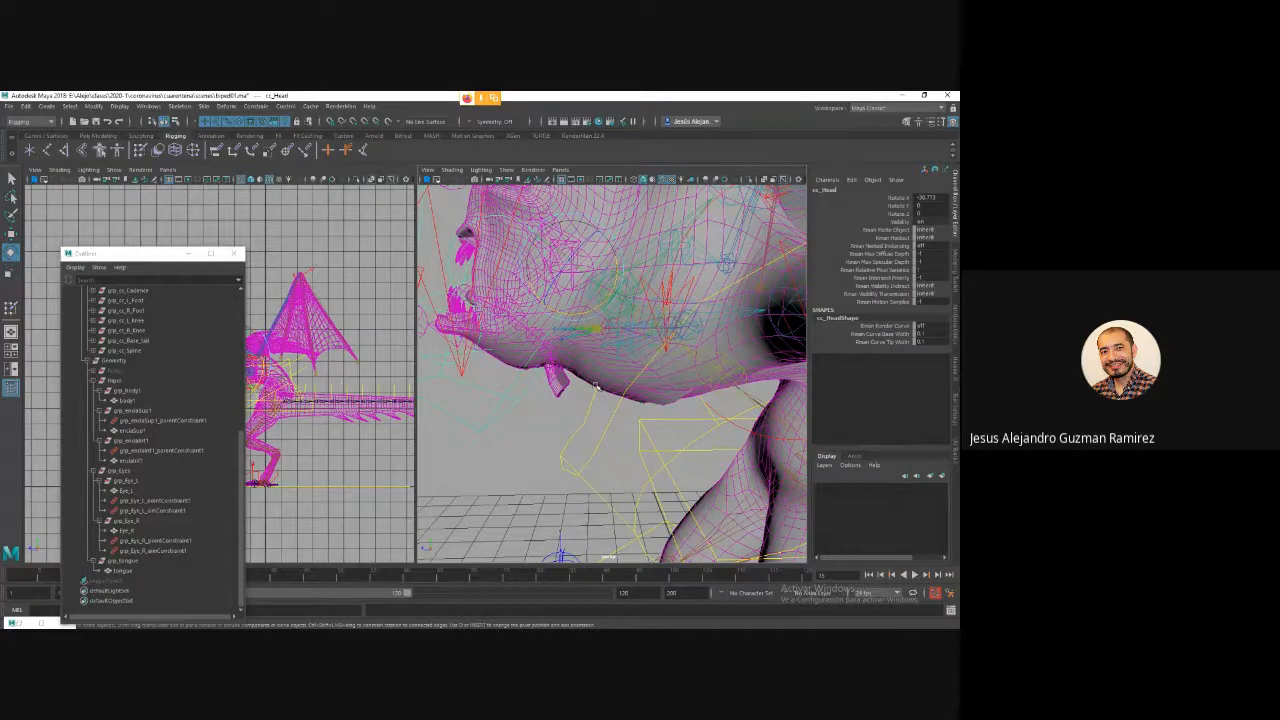
pyautogui.scroll(-10, 594, 386)
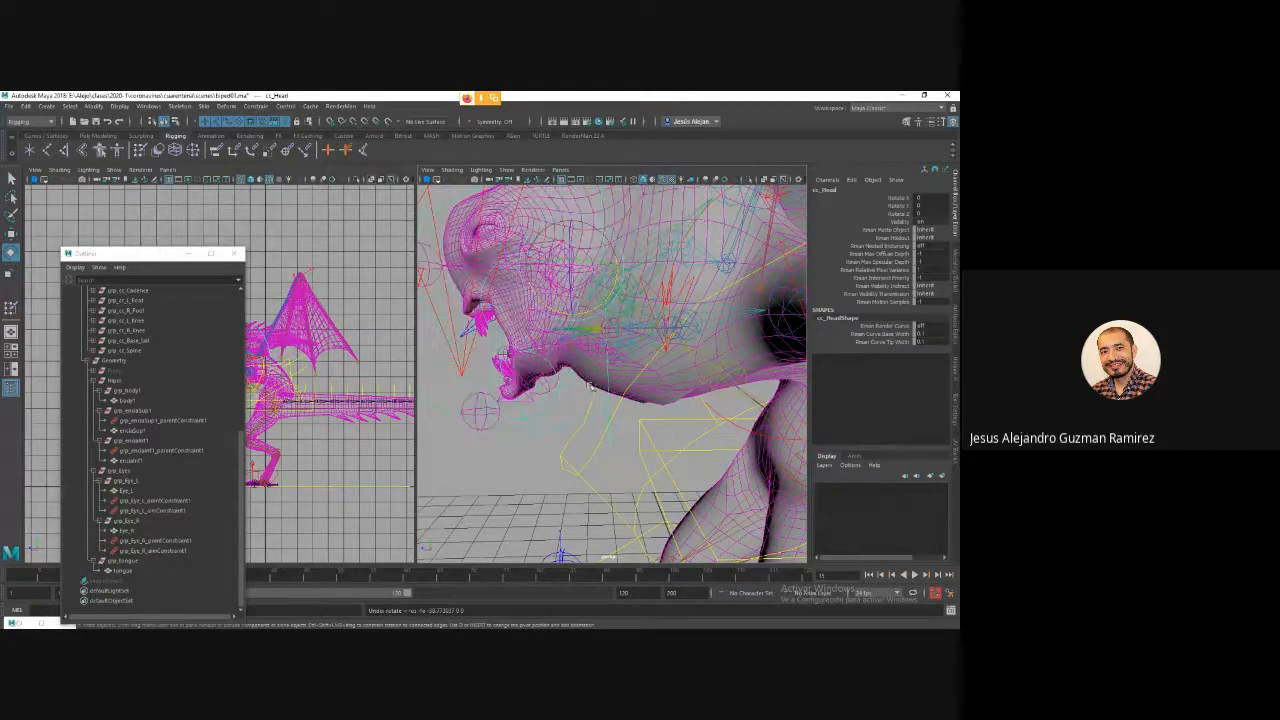
# Select the cc_Chest control and rotate it to test how the torso, arms and wings follow.
pyautogui.keyDown('alt'); pyautogui.moveTo(594, 392); pyautogui.dragTo(523, 425); pyautogui.keyUp('alt')
pyautogui.click(567, 399)
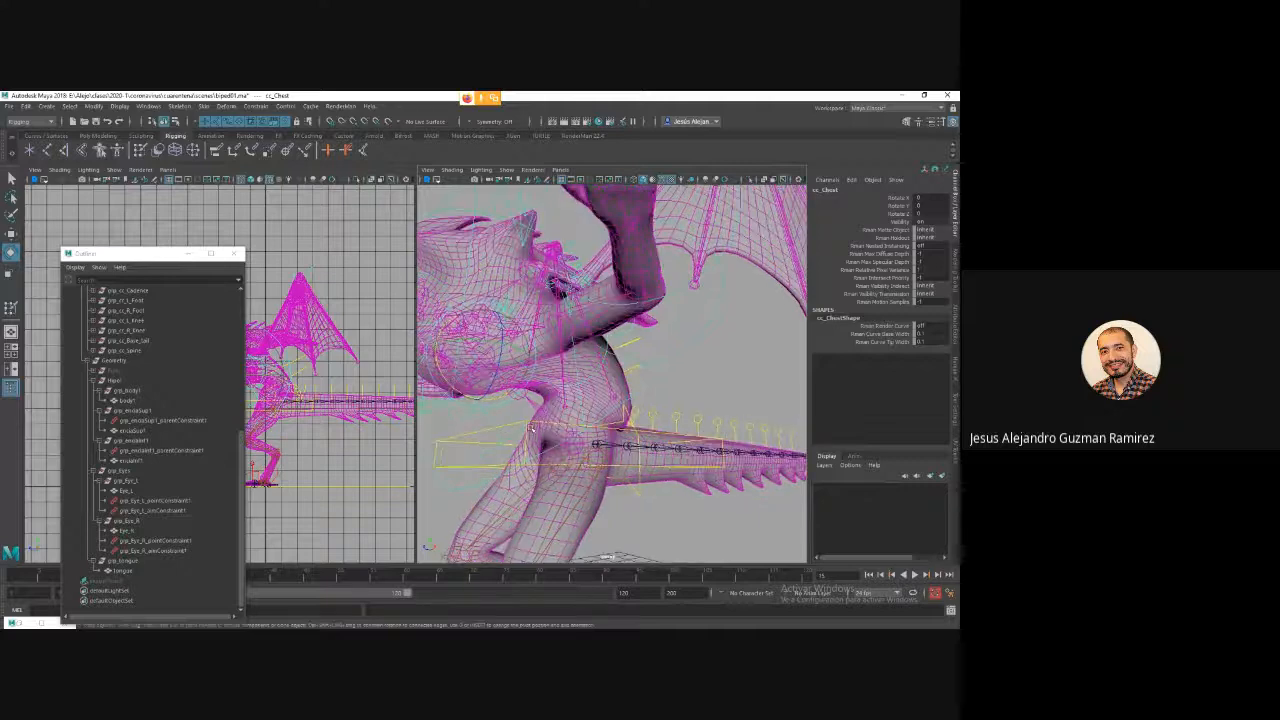
pyautogui.keyDown('alt'); pyautogui.moveTo(545, 424); pyautogui.dragTo(510, 402, button='right'); pyautogui.keyUp('alt')
pyautogui.keyDown('alt'); pyautogui.moveTo(510, 402); pyautogui.dragTo(551, 429); pyautogui.keyUp('alt')
pyautogui.keyDown('alt'); pyautogui.moveTo(551, 429); pyautogui.dragTo(625, 447, button='right'); pyautogui.keyUp('alt')
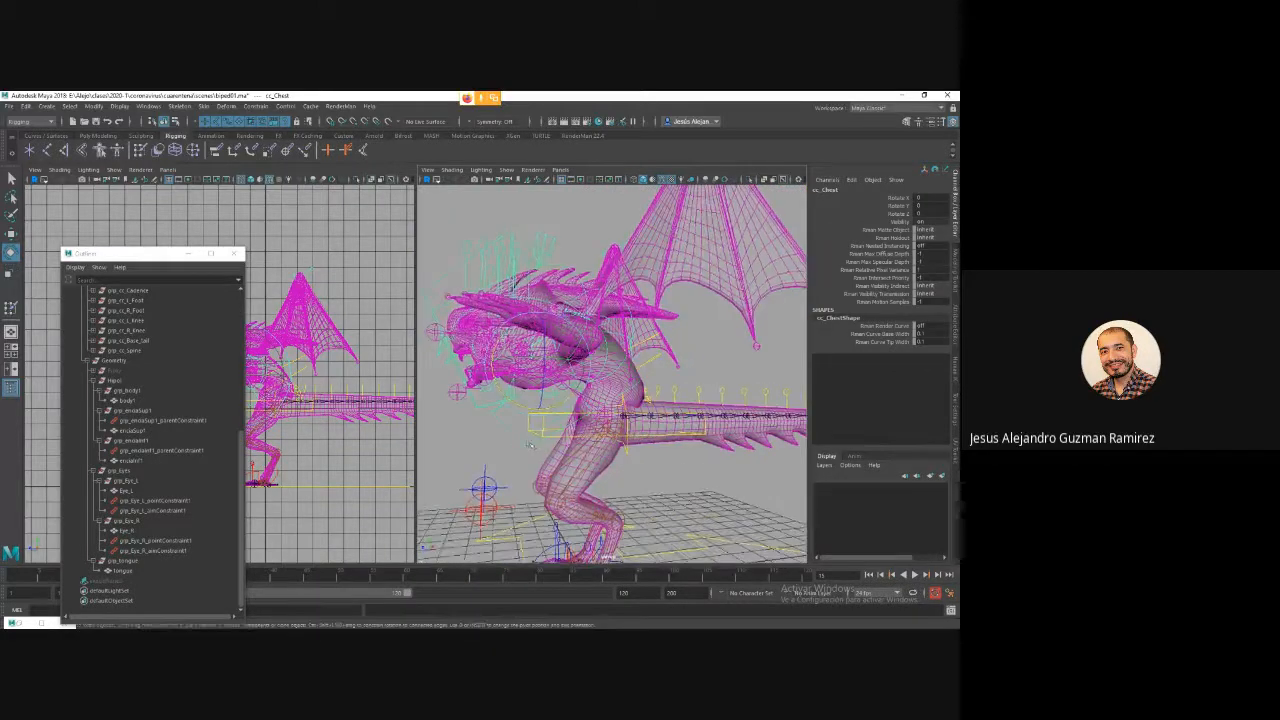
pyautogui.moveTo(497, 386); pyautogui.dragTo(574, 412)
# Rotate the cc_Cadence control in several directions to test the waist deformation, and undo the rotations.
pyautogui.click(626, 437)
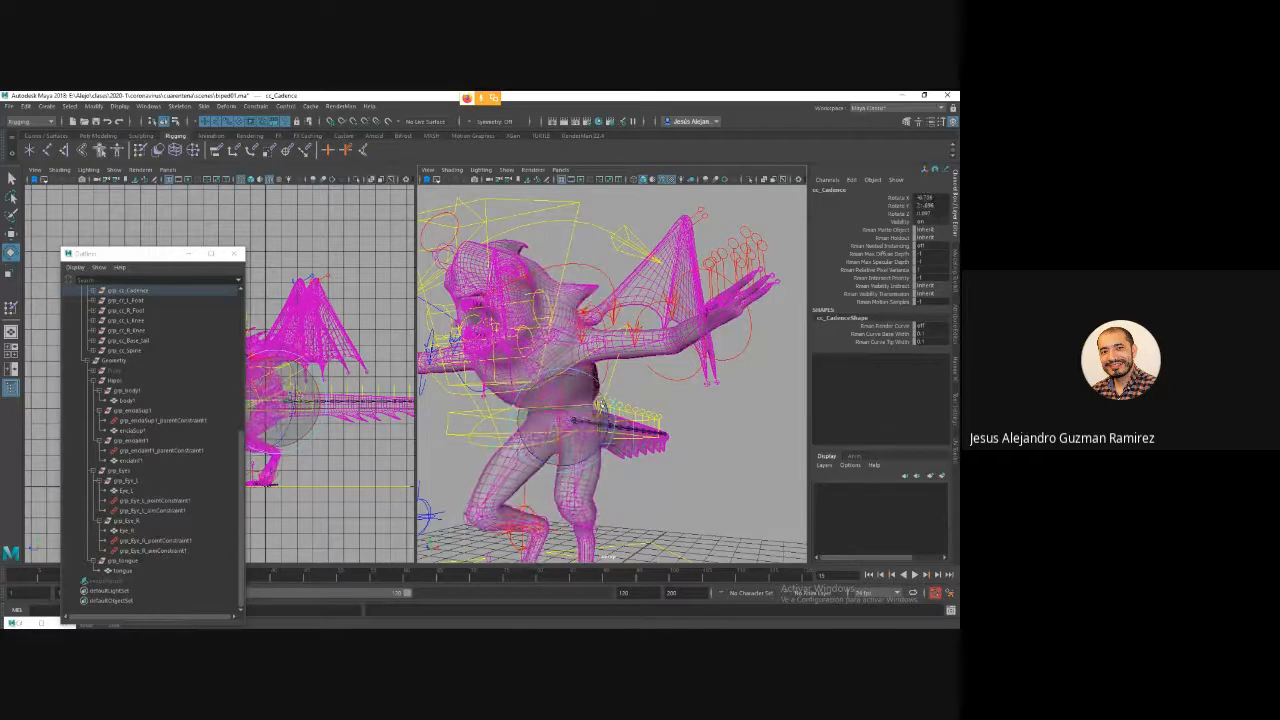
pyautogui.hotkey('ctrl', 'z')
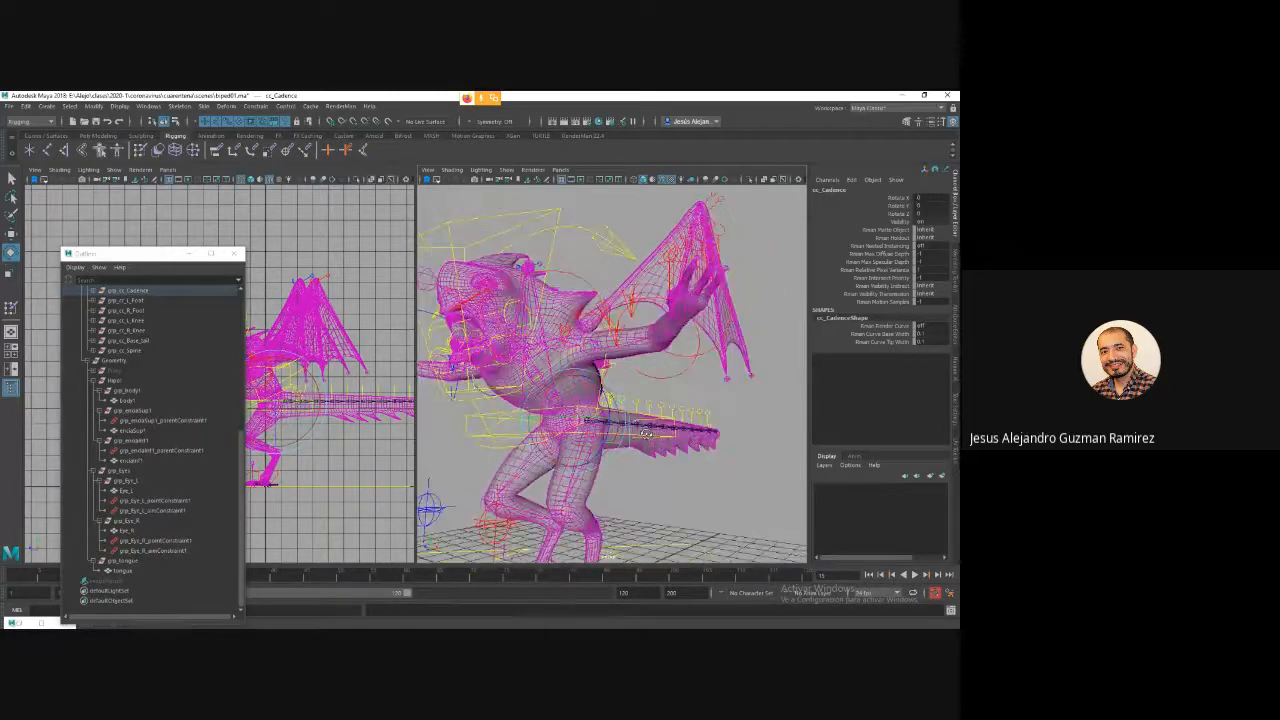
pyautogui.keyDown('alt'); pyautogui.moveTo(646, 433); pyautogui.dragTo(570, 393); pyautogui.keyUp('alt')
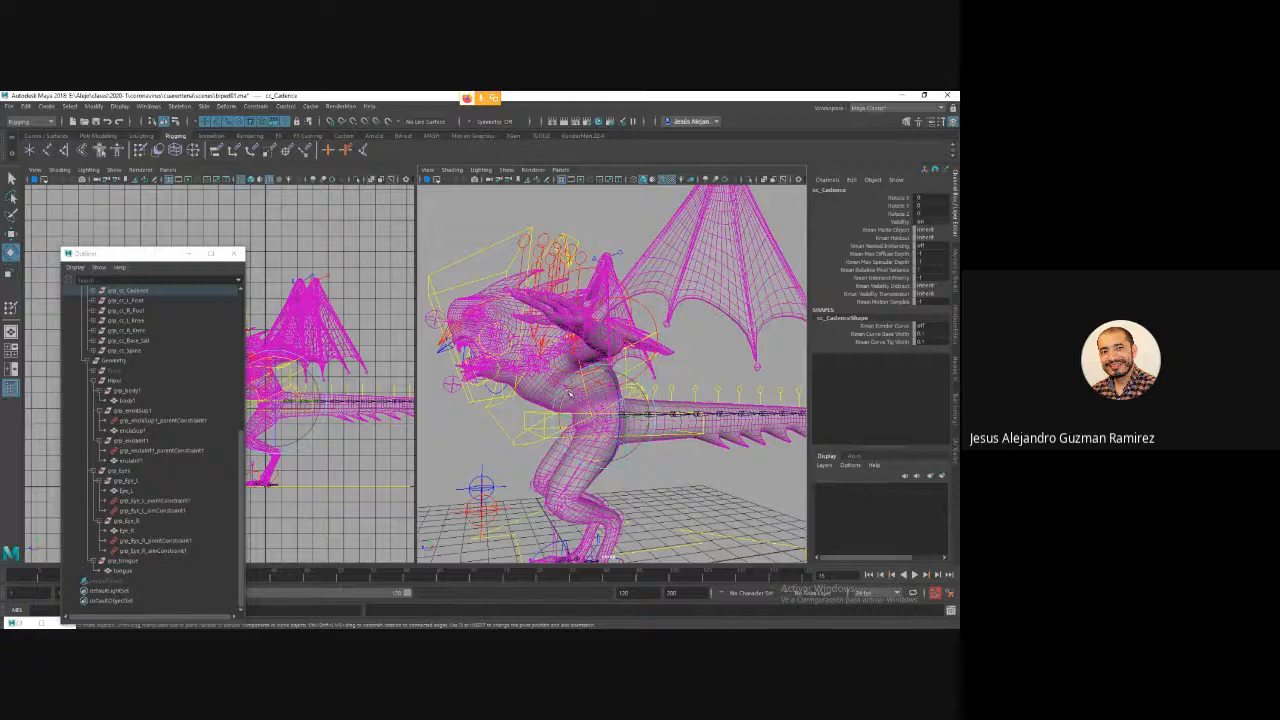
pyautogui.hotkey('ctrl', 'z')
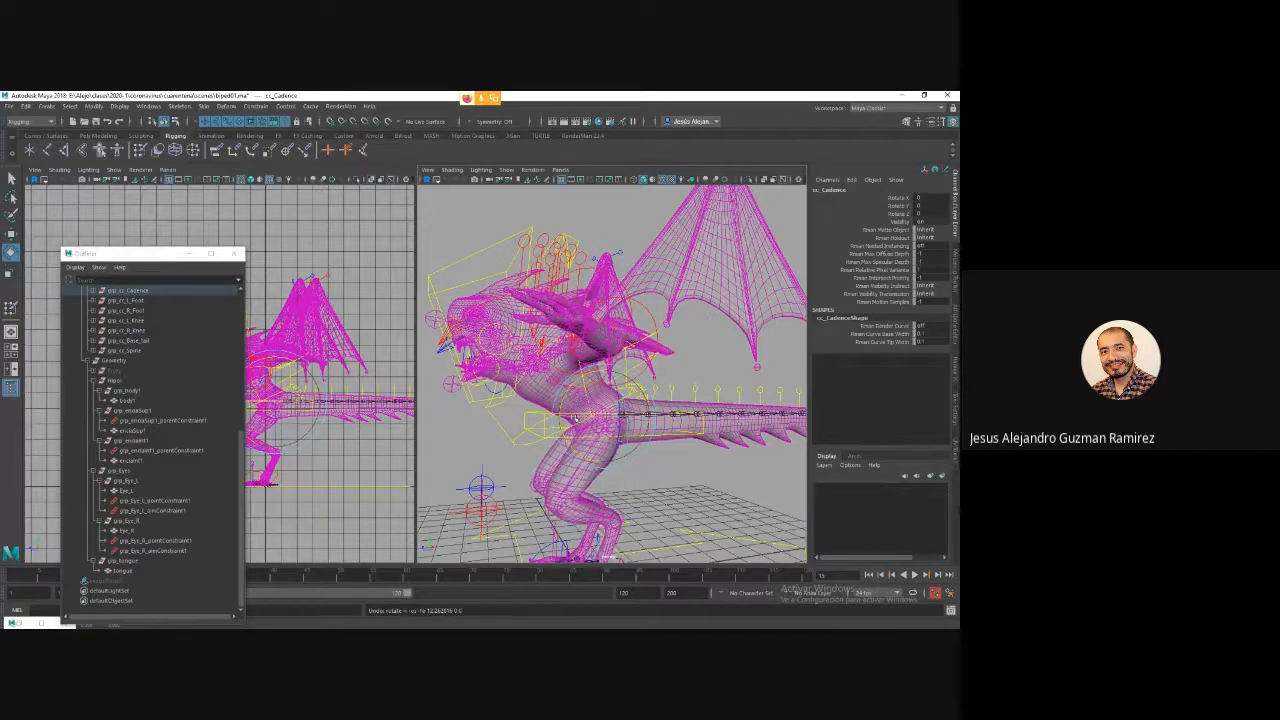
# Move the GC_Hip control to test how the legs and body follow, and undo the test moves.
pyautogui.click(538, 415)
pyautogui.press('w')
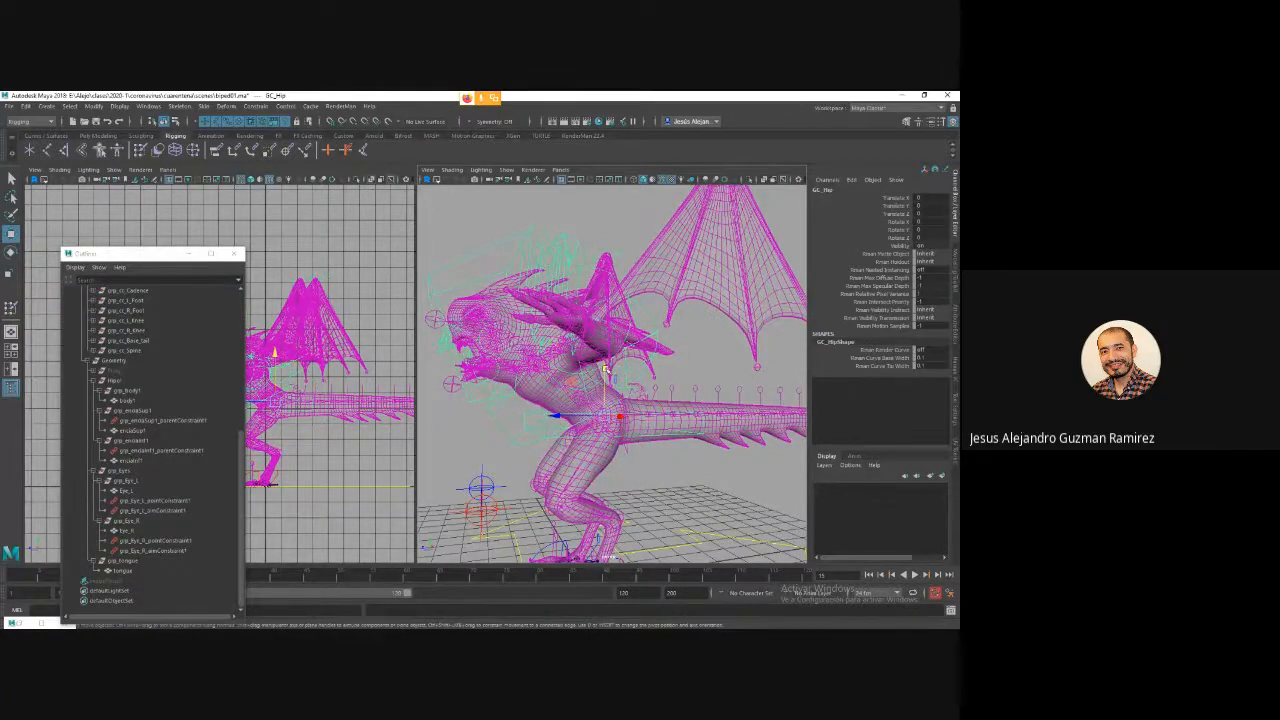
pyautogui.hotkey('ctrl', 'z')
pyautogui.hotkey('ctrl', 'z')
pyautogui.hotkey('ctrl', 'z')
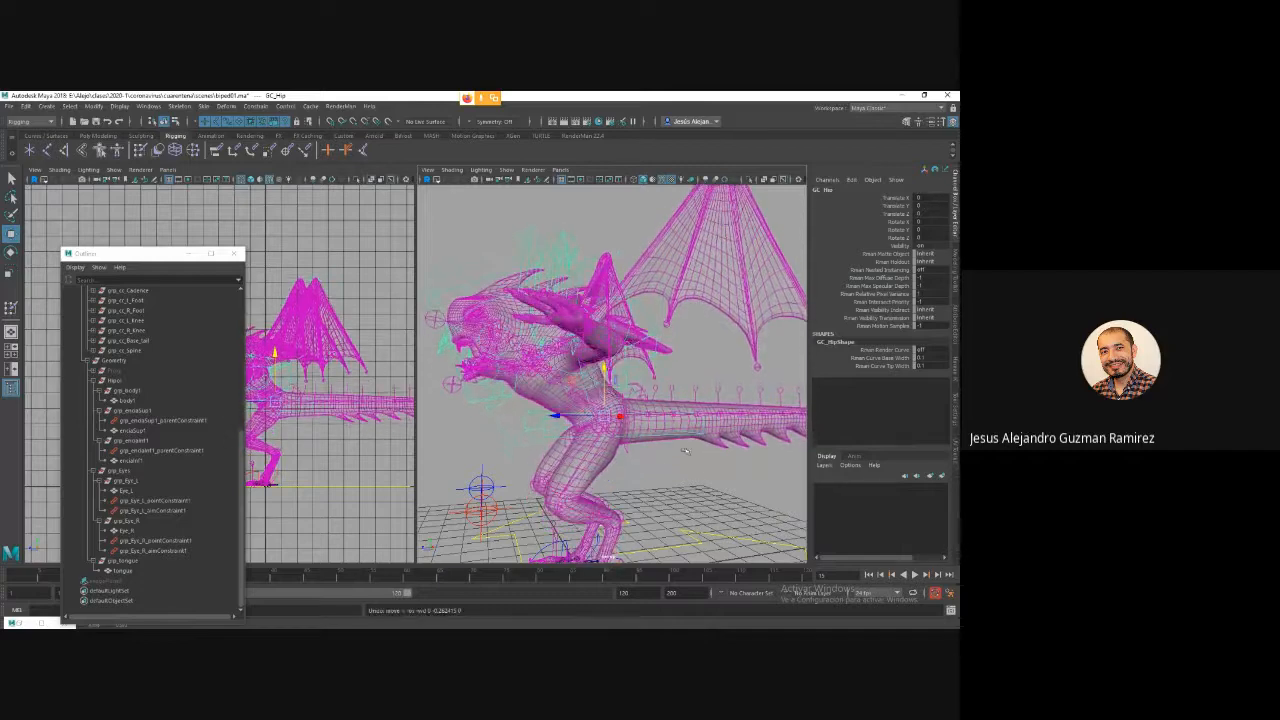
# Save the scene with the whole creature in view.
pyautogui.scroll(-4, 662, 441)
pyautogui.keyDown('alt'); pyautogui.moveTo(656, 414); pyautogui.dragTo(560, 412); pyautogui.keyUp('alt')
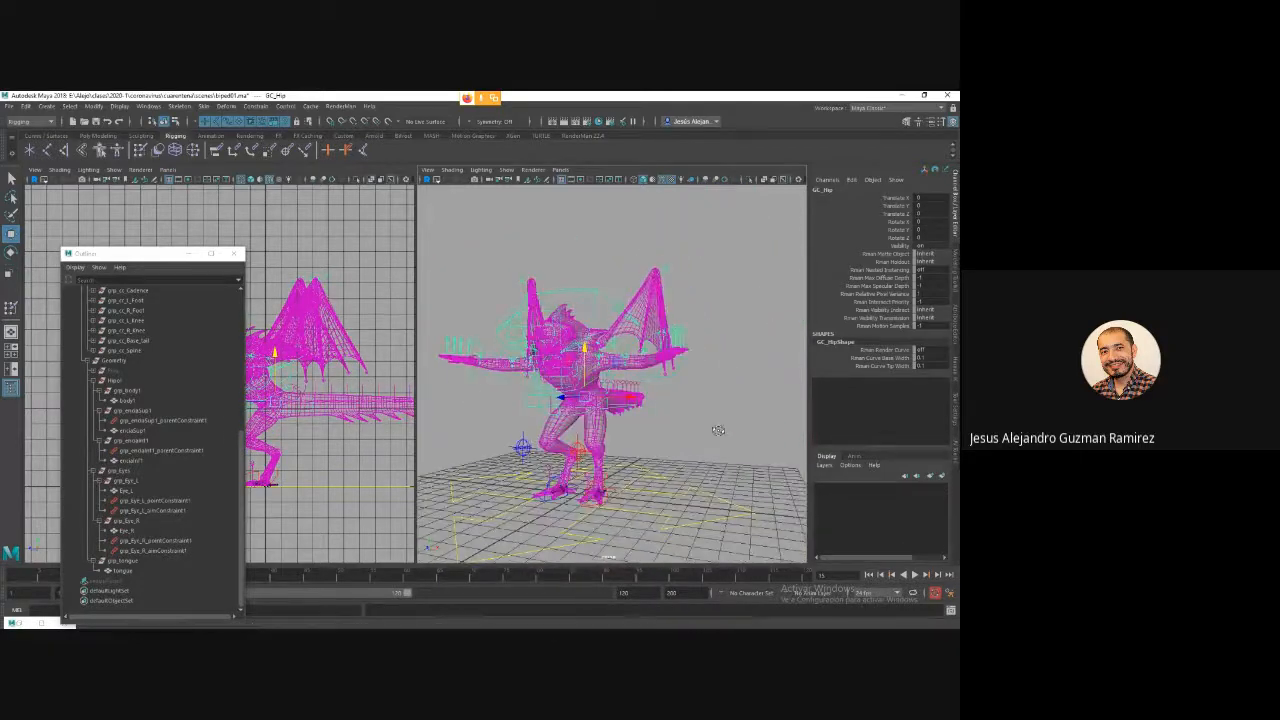
pyautogui.click(97, 121)
pyautogui.press('q')
pyautogui.press('w')
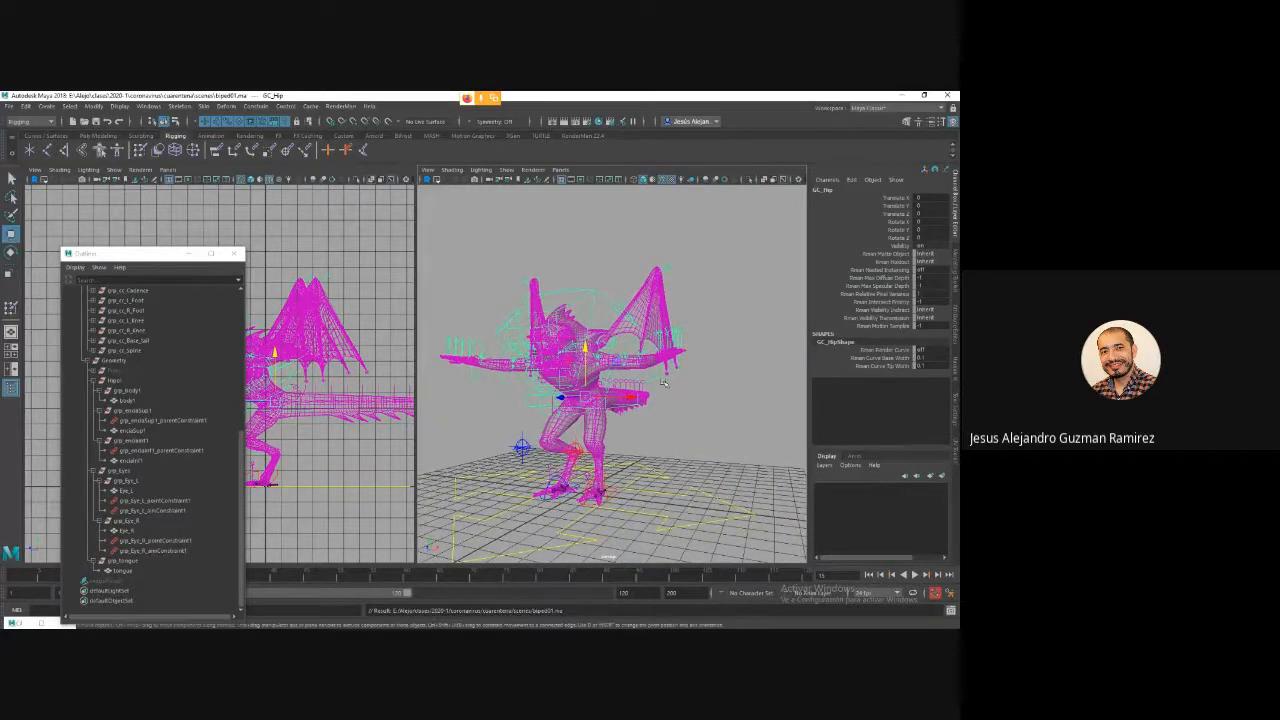
# Clear the selection and examine the creature's body, head and eye area from several angles.
pyautogui.scroll(5, 662, 381)
pyautogui.keyDown('alt'); pyautogui.moveTo(662, 381); pyautogui.dragTo(637, 410); pyautogui.keyUp('alt')
pyautogui.click(760, 220)
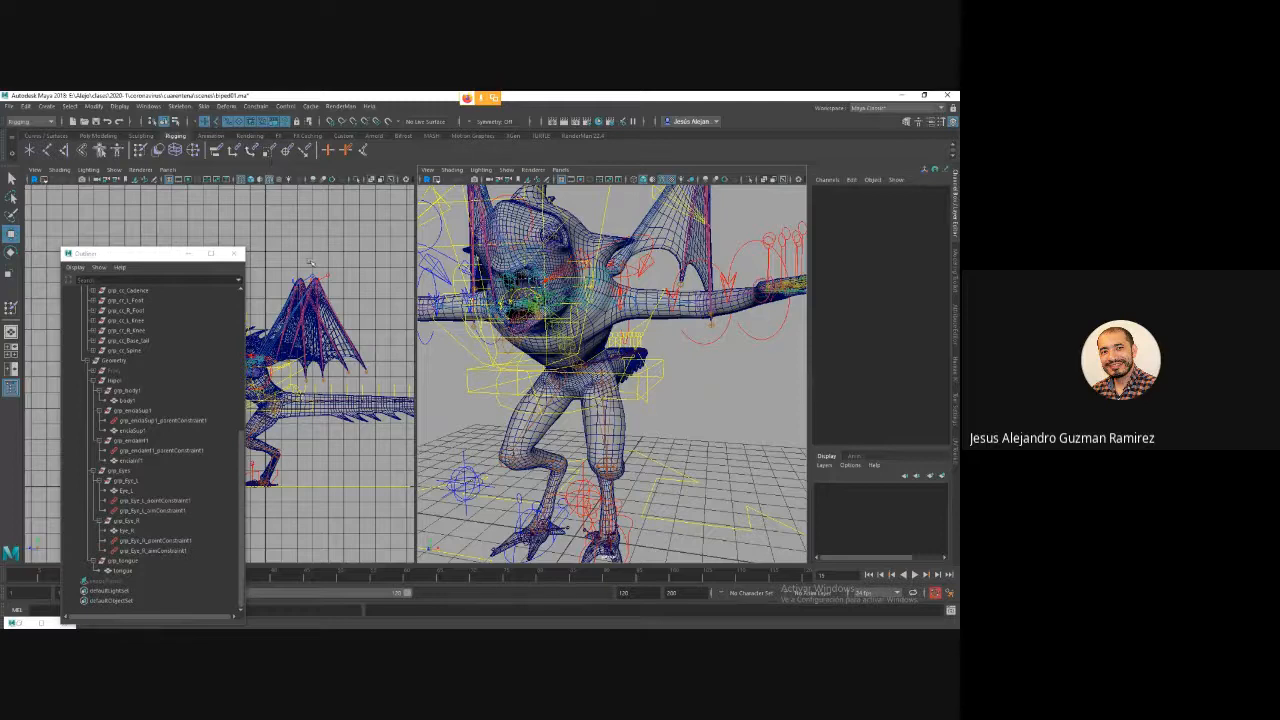
pyautogui.keyDown('alt'); pyautogui.moveTo(732, 433); pyautogui.dragTo(622, 423); pyautogui.keyUp('alt')
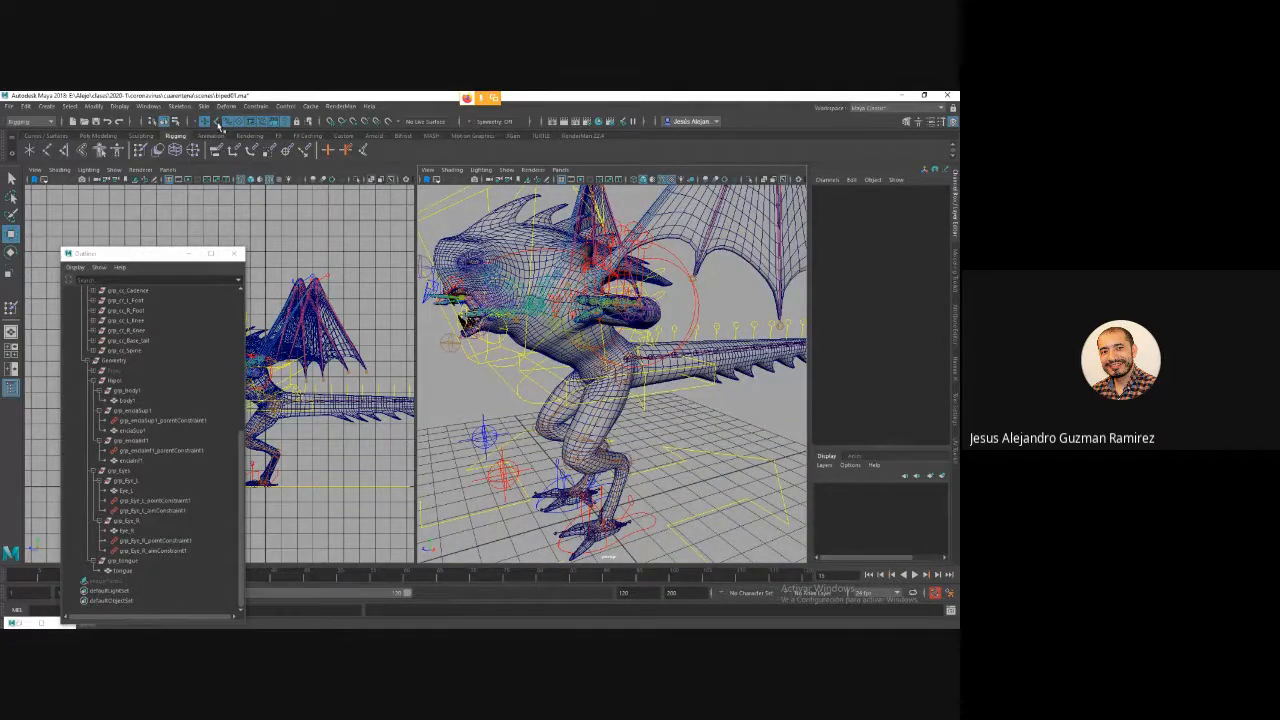
pyautogui.keyDown('alt'); pyautogui.moveTo(610, 440); pyautogui.dragTo(519, 286); pyautogui.keyUp('alt')
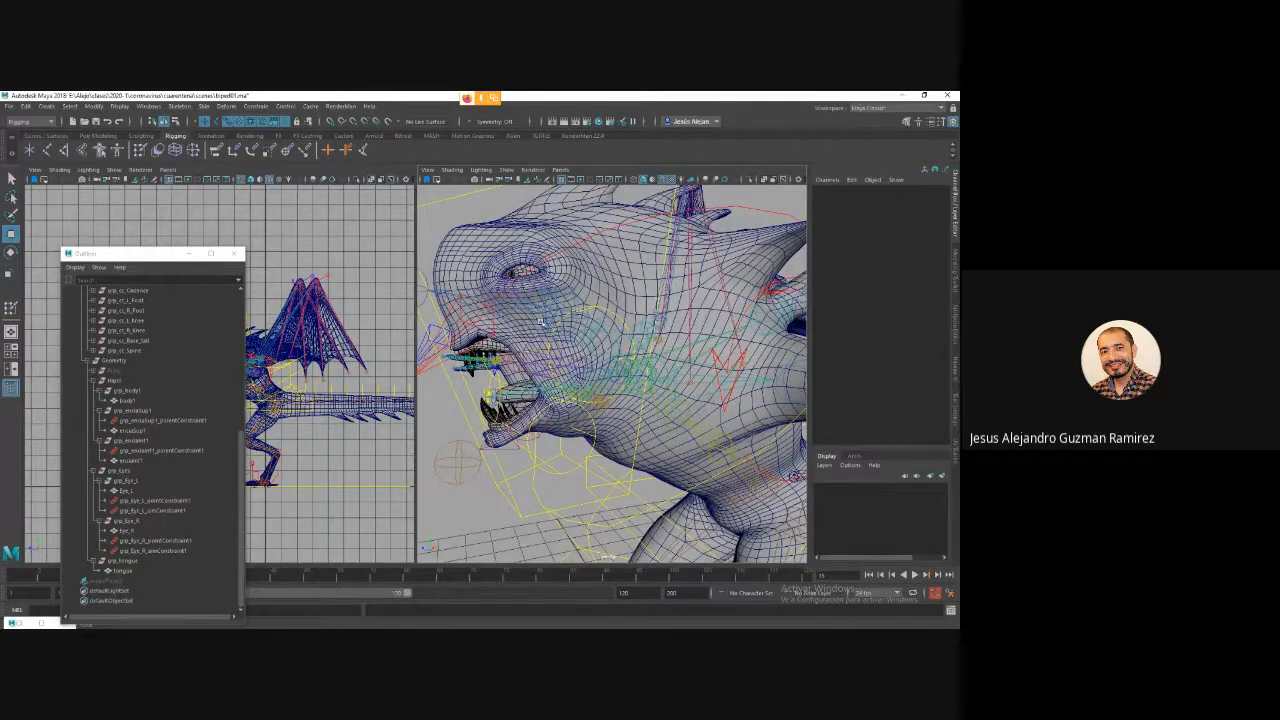
pyautogui.keyDown('alt'); pyautogui.moveTo(505, 290); pyautogui.dragTo(482, 318); pyautogui.keyUp('alt')
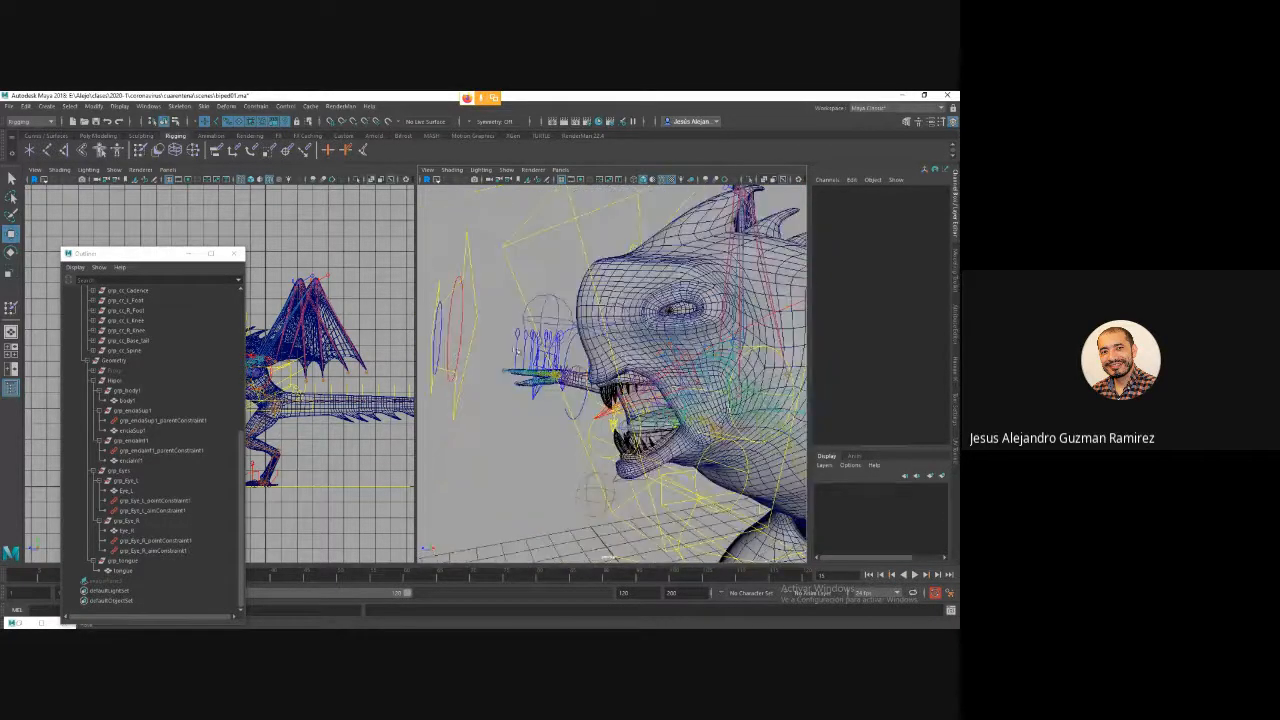
# Move the cc_Eyes control sideways and vertically to test the eyes, undo the vertical move and set Translate X to 0.
pyautogui.click(482, 318)
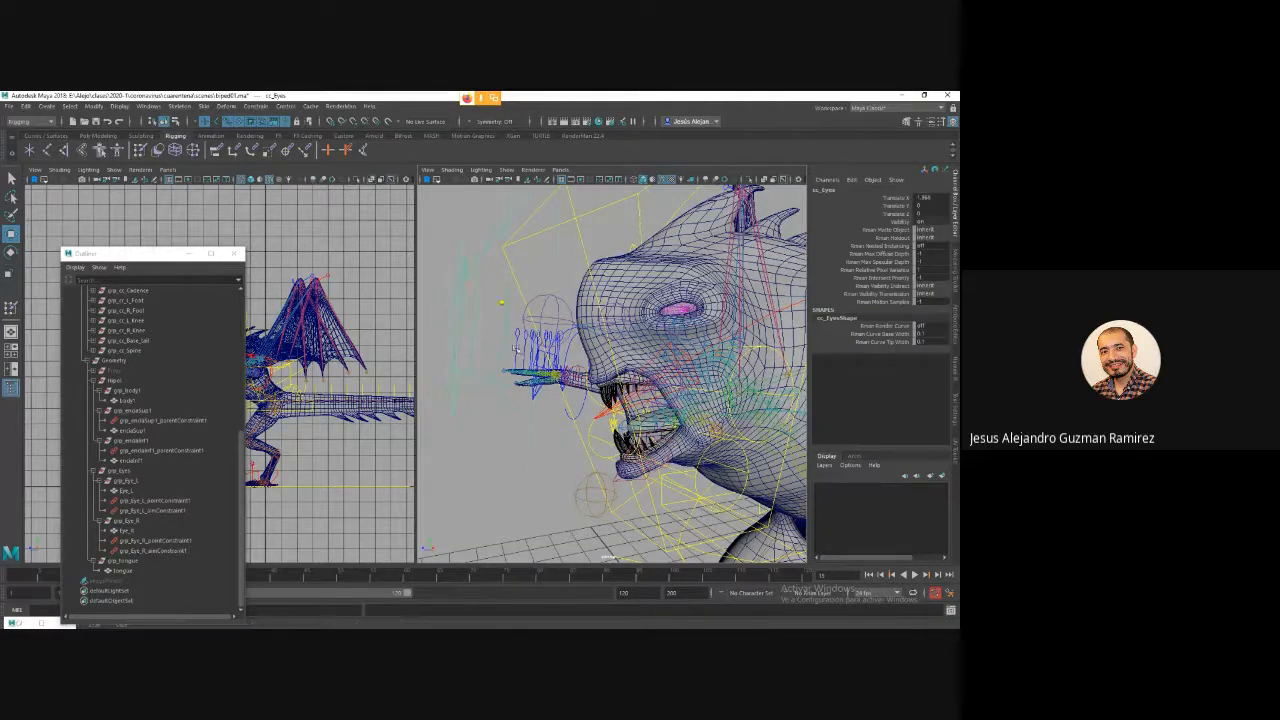
pyautogui.moveTo(452, 331); pyautogui.dragTo(443, 343)
pyautogui.moveTo(440, 298); pyautogui.dragTo(446, 258)
pyautogui.hotkey('ctrl', 'z')
pyautogui.keyDown('alt'); pyautogui.moveTo(467, 338); pyautogui.dragTo(420, 345); pyautogui.keyUp('alt')
pyautogui.click(937, 200)
pyautogui.write('0')
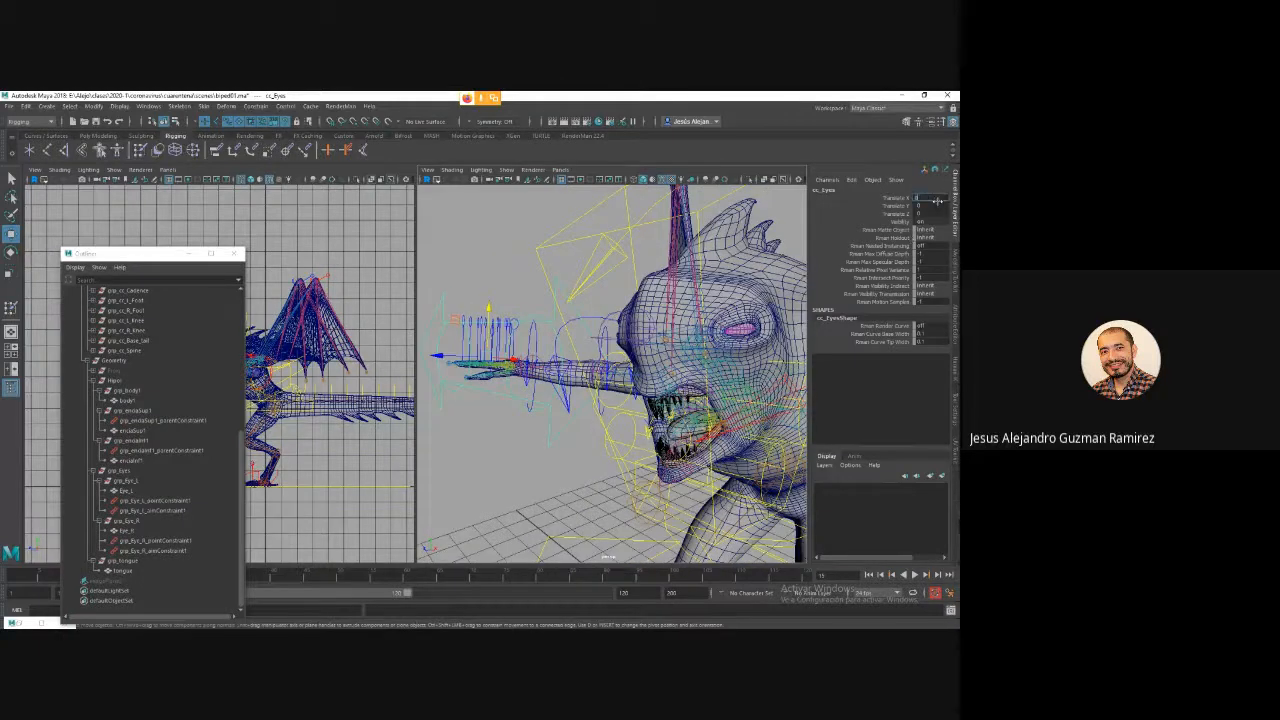
pyautogui.press('Return')
pyautogui.keyDown('alt'); pyautogui.moveTo(642, 342); pyautogui.dragTo(593, 321); pyautogui.keyUp('alt')
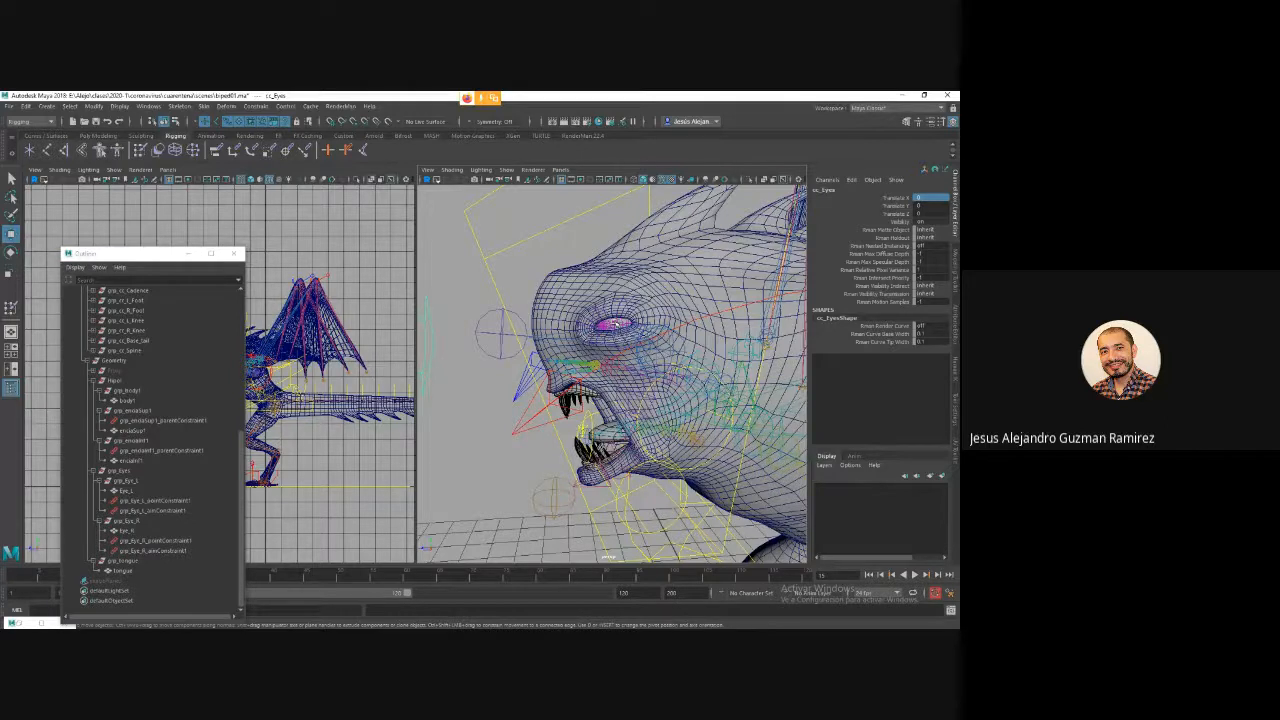
# Open the Shape Editor for creating blend shapes.
pyautogui.click(16, 609)
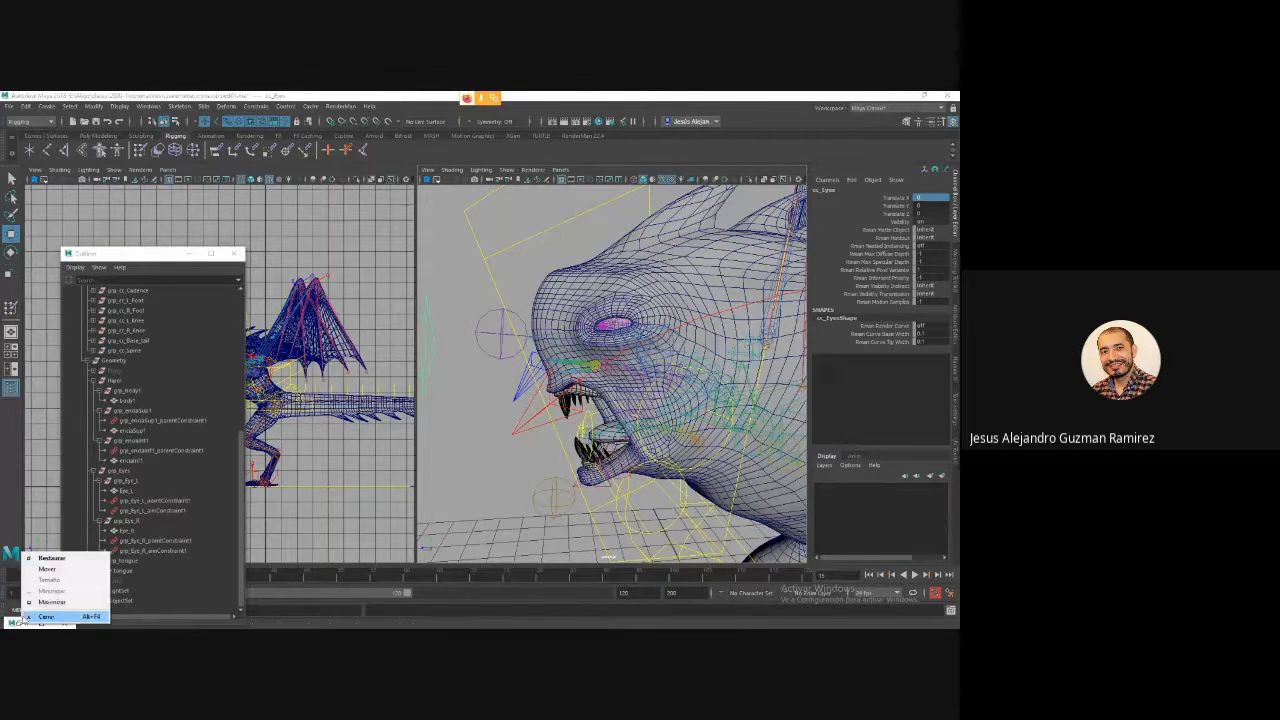
pyautogui.click(17, 622)
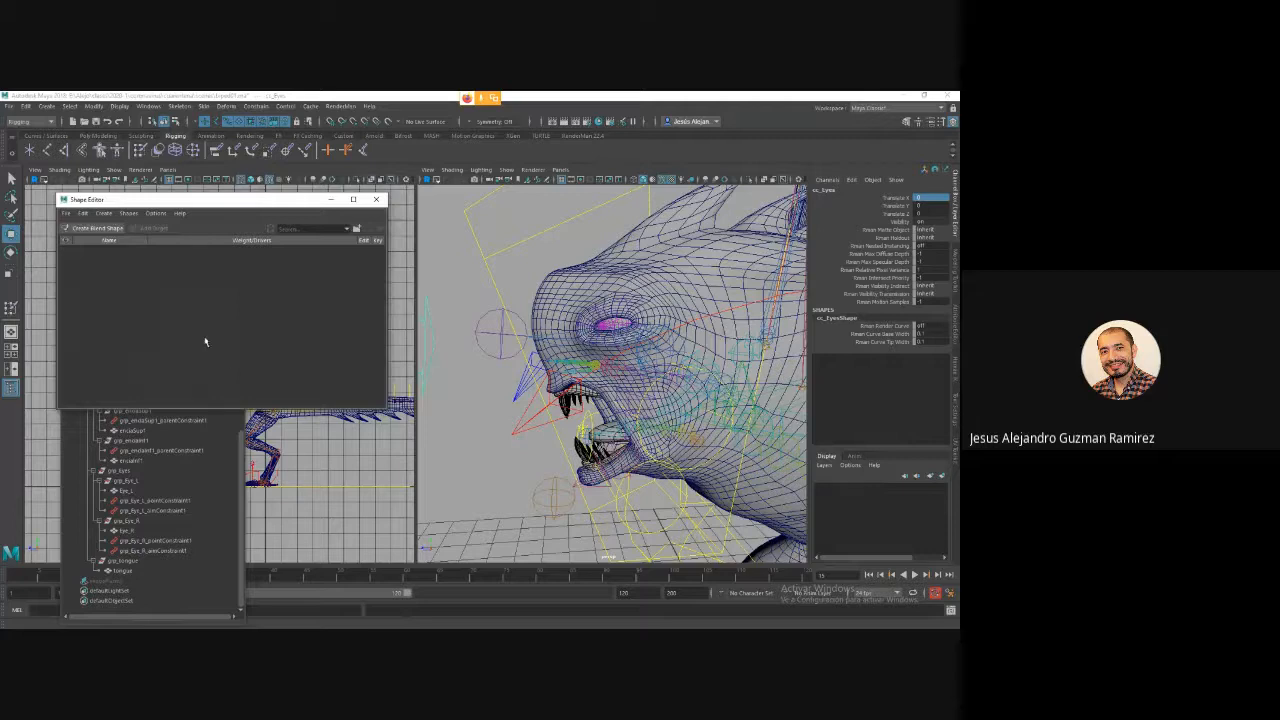
pyautogui.click(143, 107)
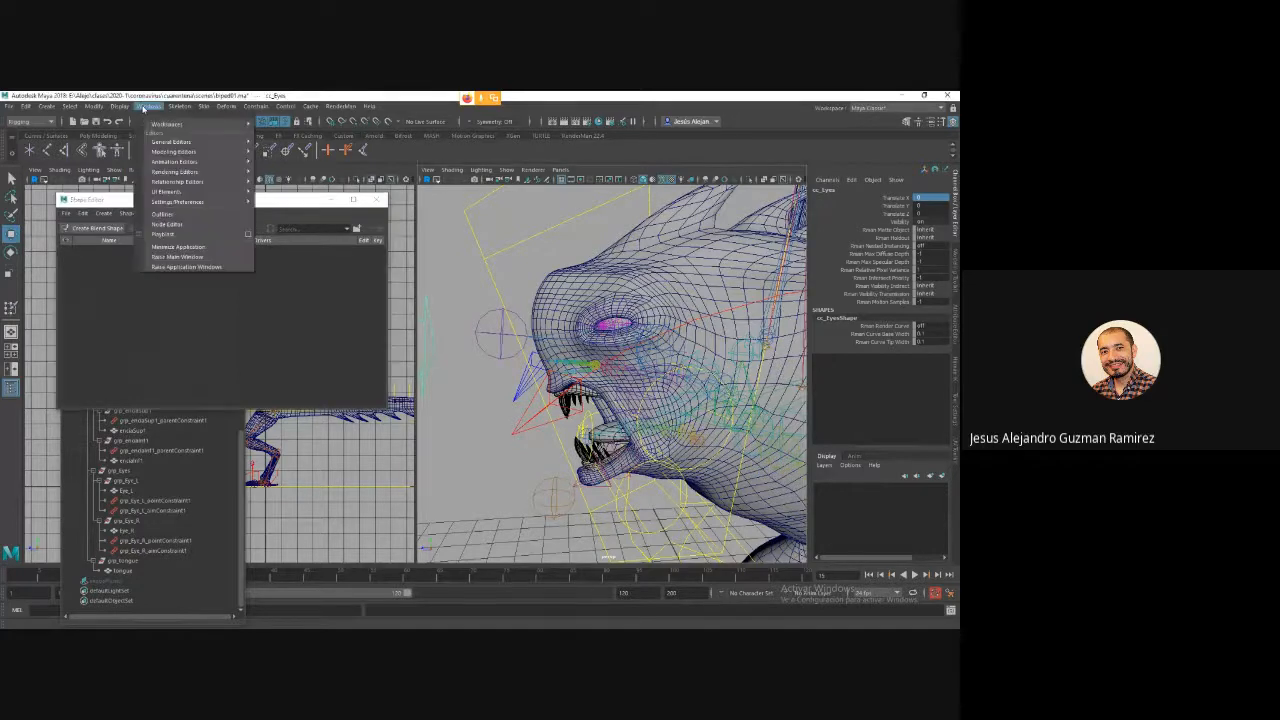
pyautogui.moveTo(226, 165)
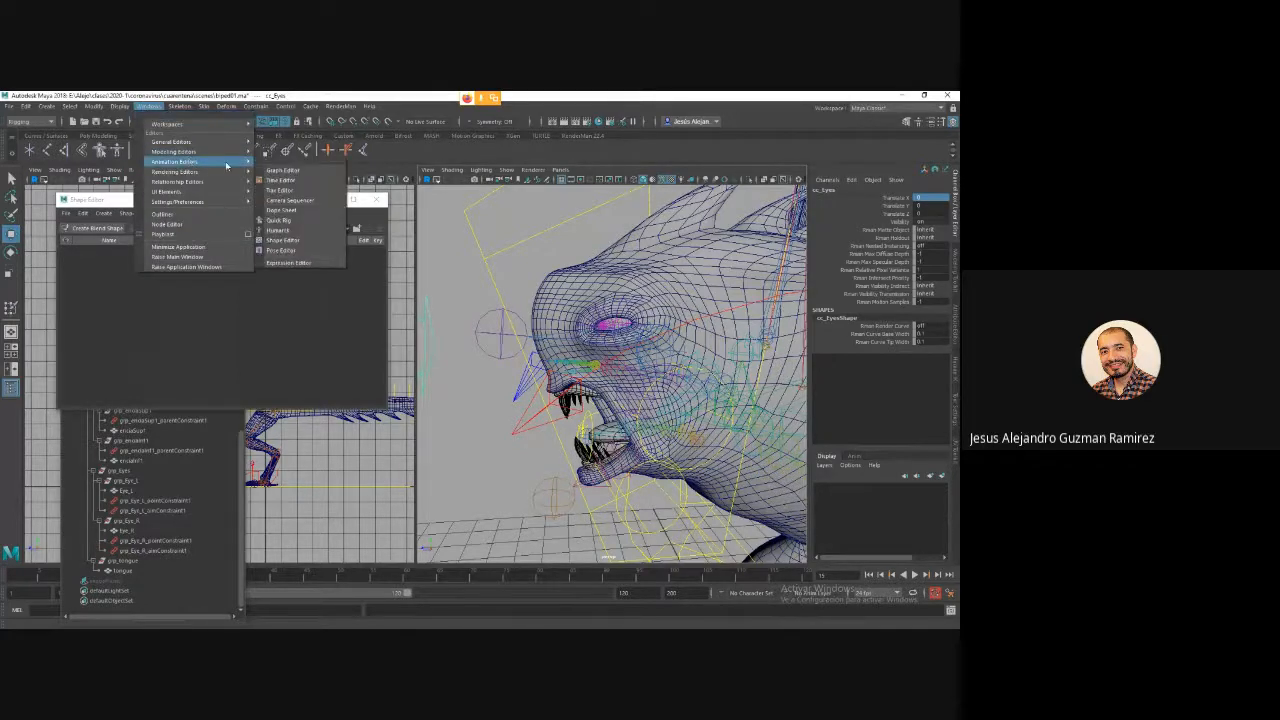
pyautogui.click(285, 241)
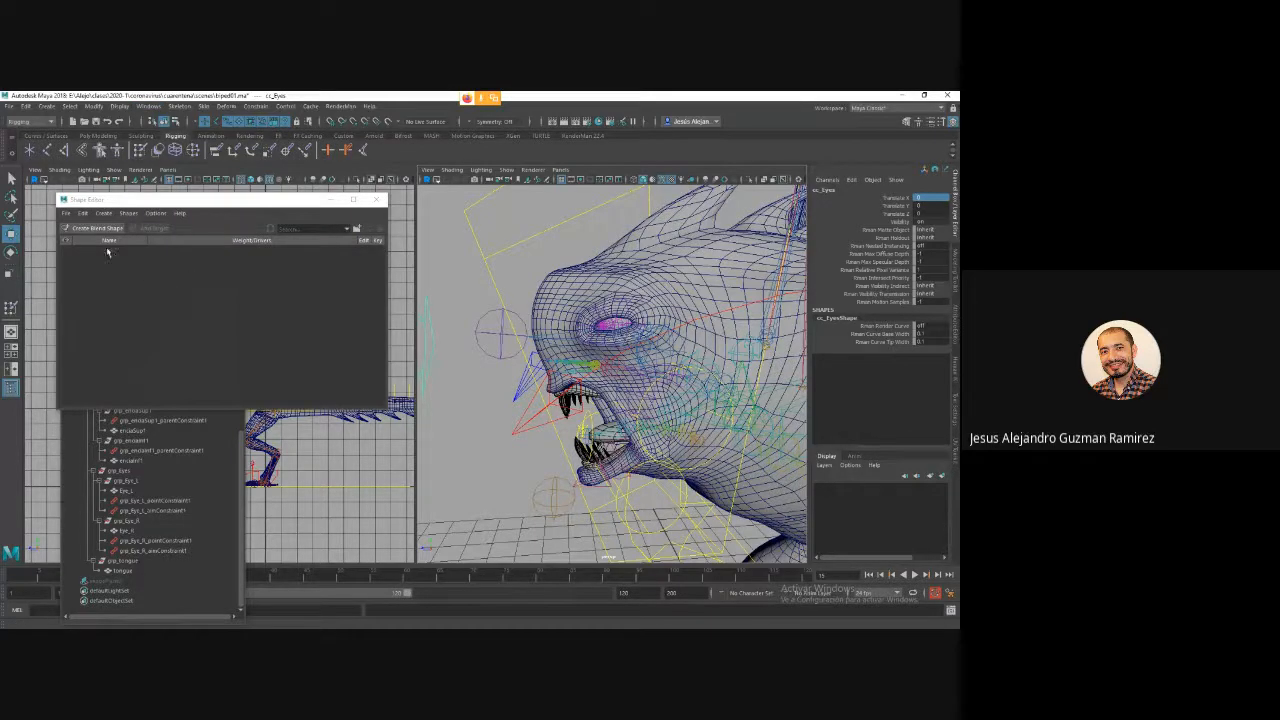
# Select the creature's body mesh and create a blend shape deformer for it.
pyautogui.keyDown('alt'); pyautogui.moveTo(575, 362); pyautogui.dragTo(500, 358); pyautogui.keyUp('alt')
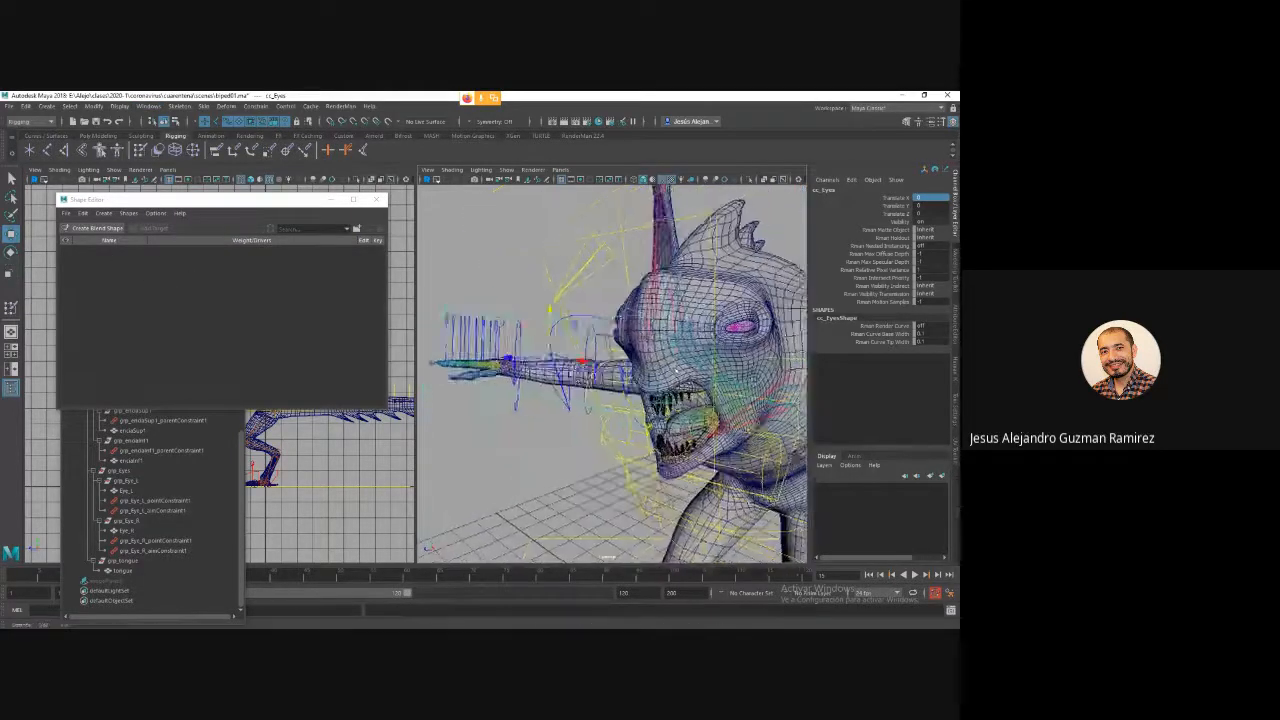
pyautogui.hotkey('alt', 'Home')
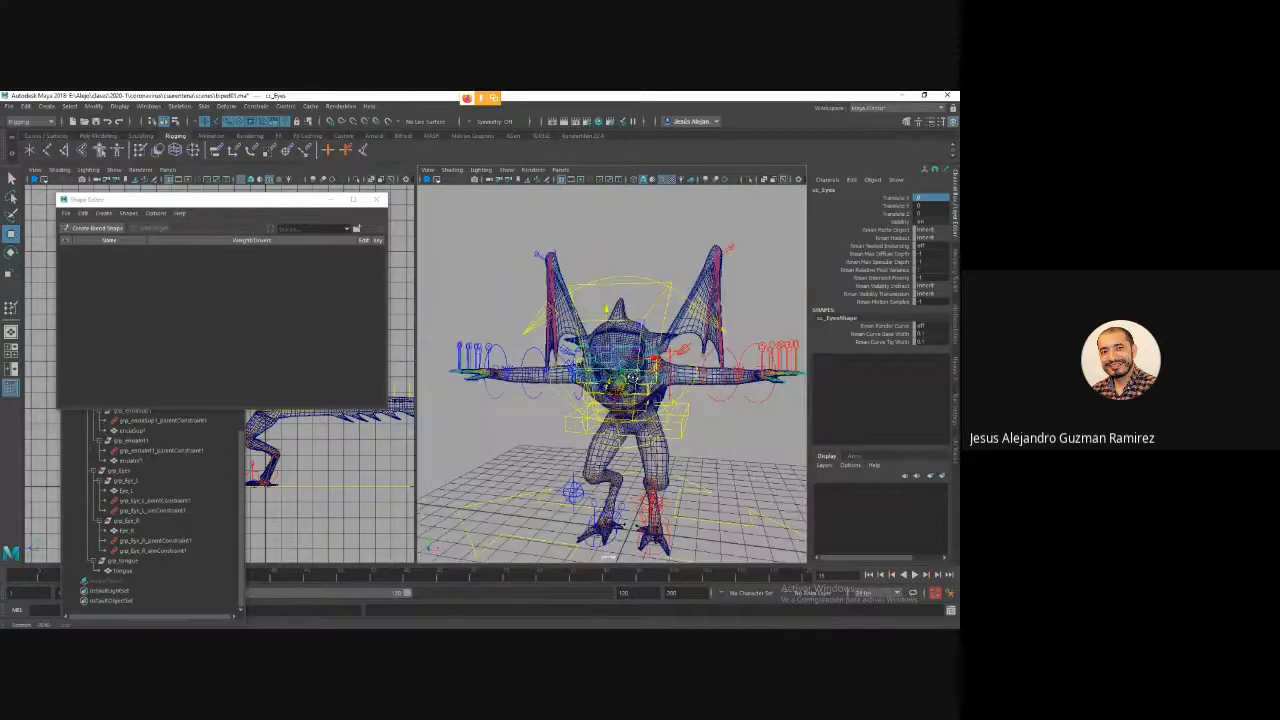
pyautogui.keyDown('alt'); pyautogui.moveTo(700, 380); pyautogui.dragTo(586, 377); pyautogui.keyUp('alt')
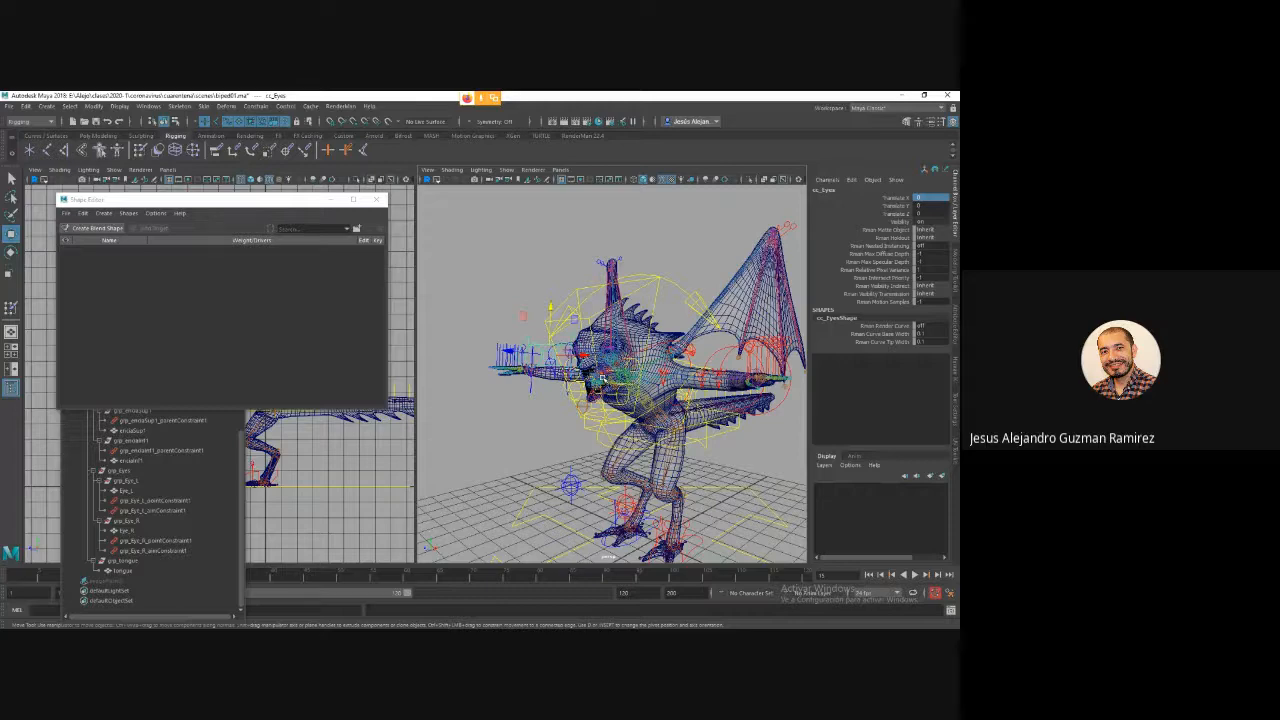
pyautogui.keyDown('alt'); pyautogui.moveTo(647, 347); pyautogui.dragTo(706, 313, button='right'); pyautogui.keyUp('alt')
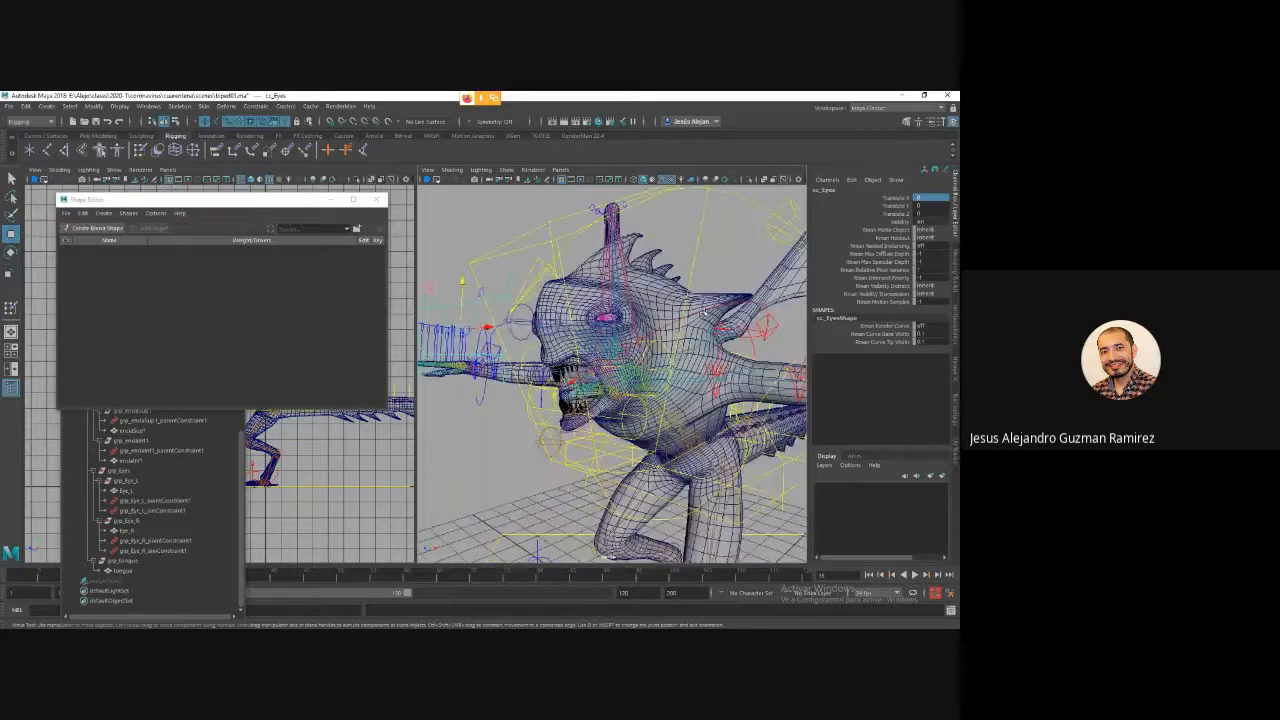
pyautogui.click(708, 297)
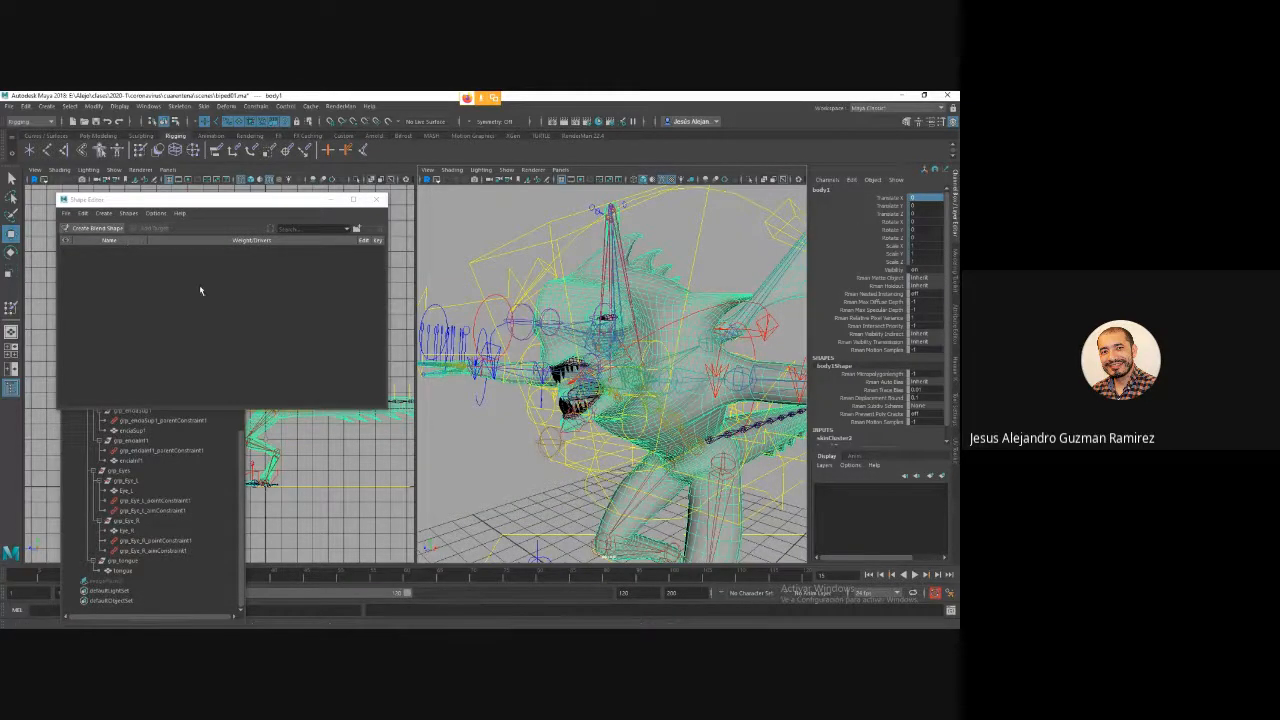
pyautogui.click(88, 233)
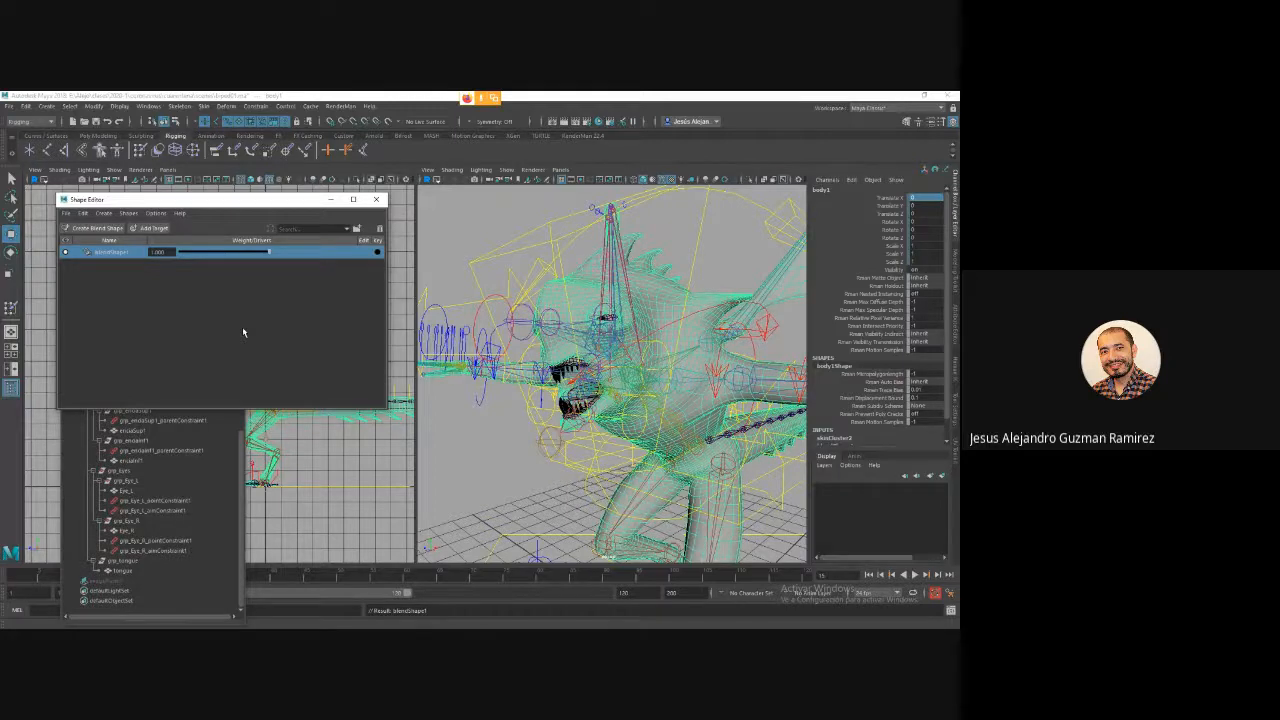
# Rename the new blend shape deformer as Parpados.
pyautogui.doubleClick(115, 253)
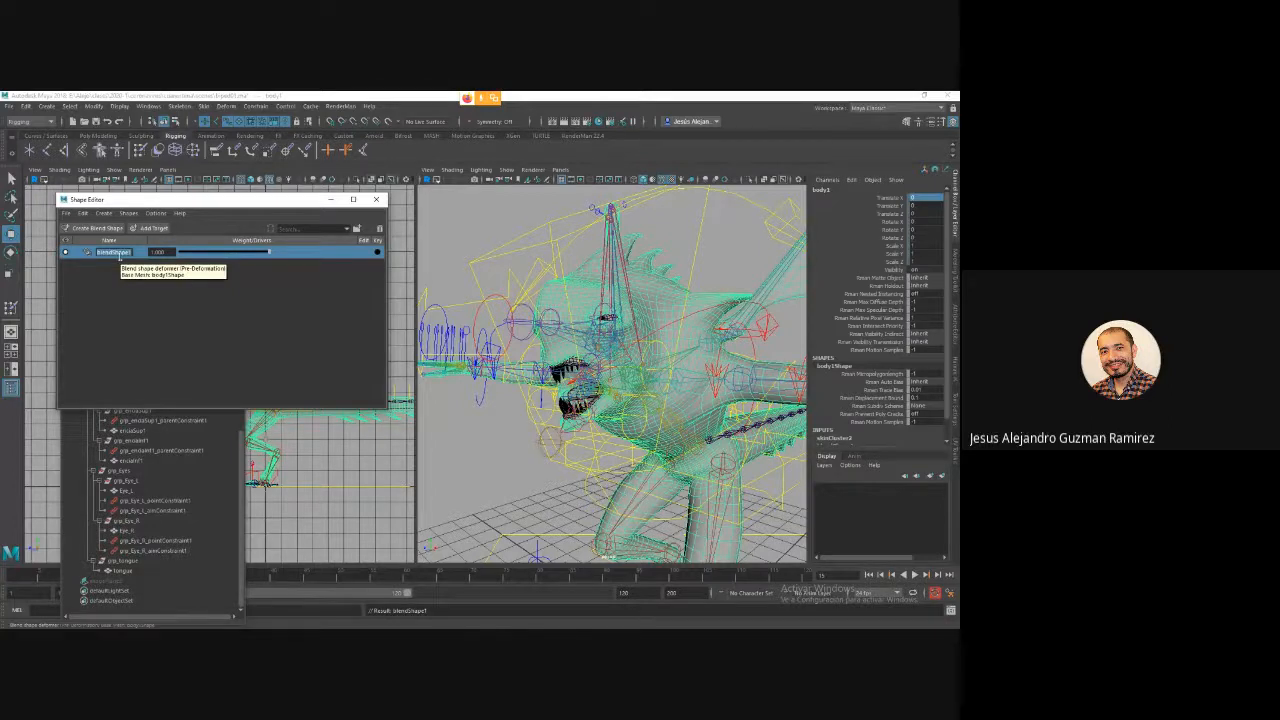
pyautogui.write('Pel')
pyautogui.write('dos')
pyautogui.press('Return')
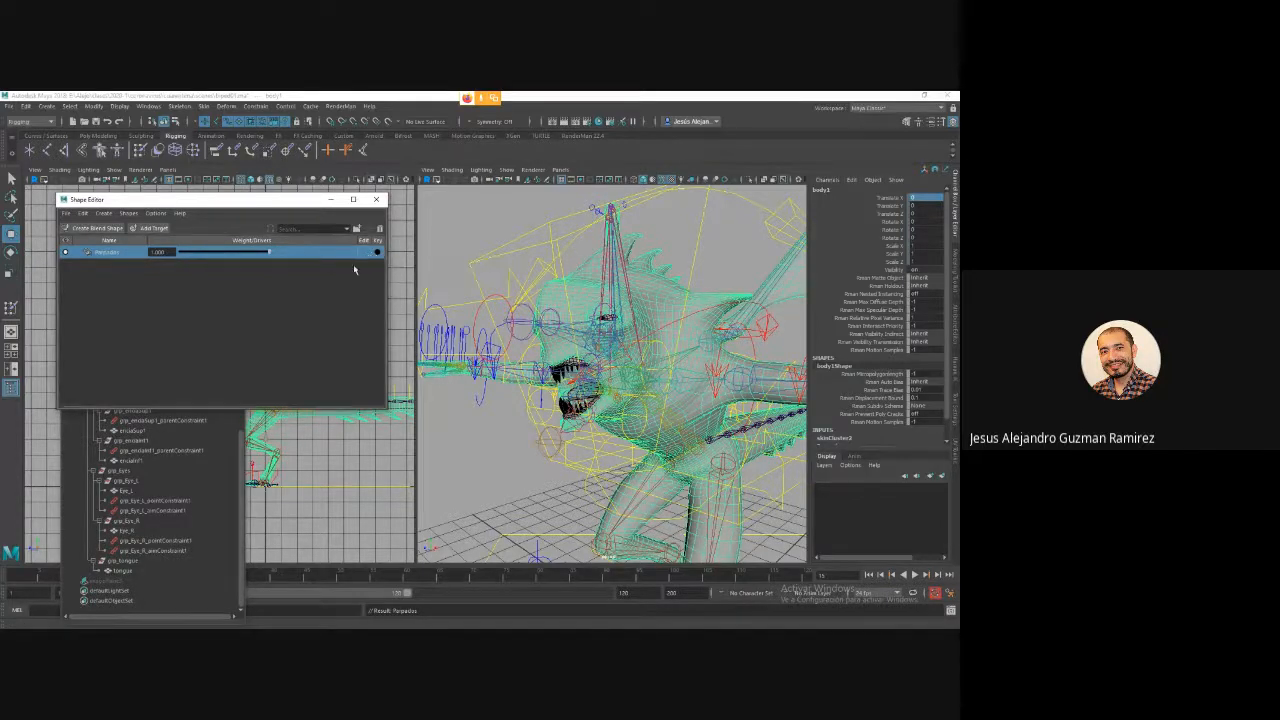
# Add a target to the Parpados blend shape and leave its edit mode enabled.
pyautogui.click(151, 228)
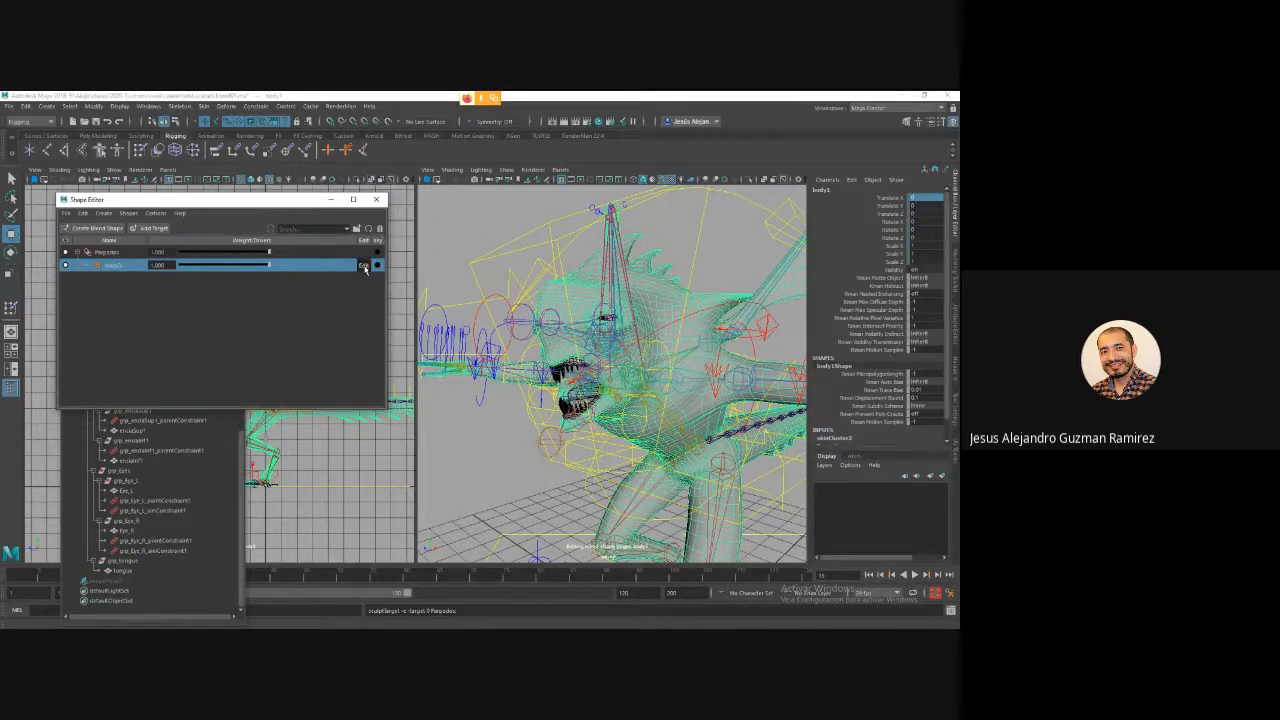
pyautogui.click(364, 266)
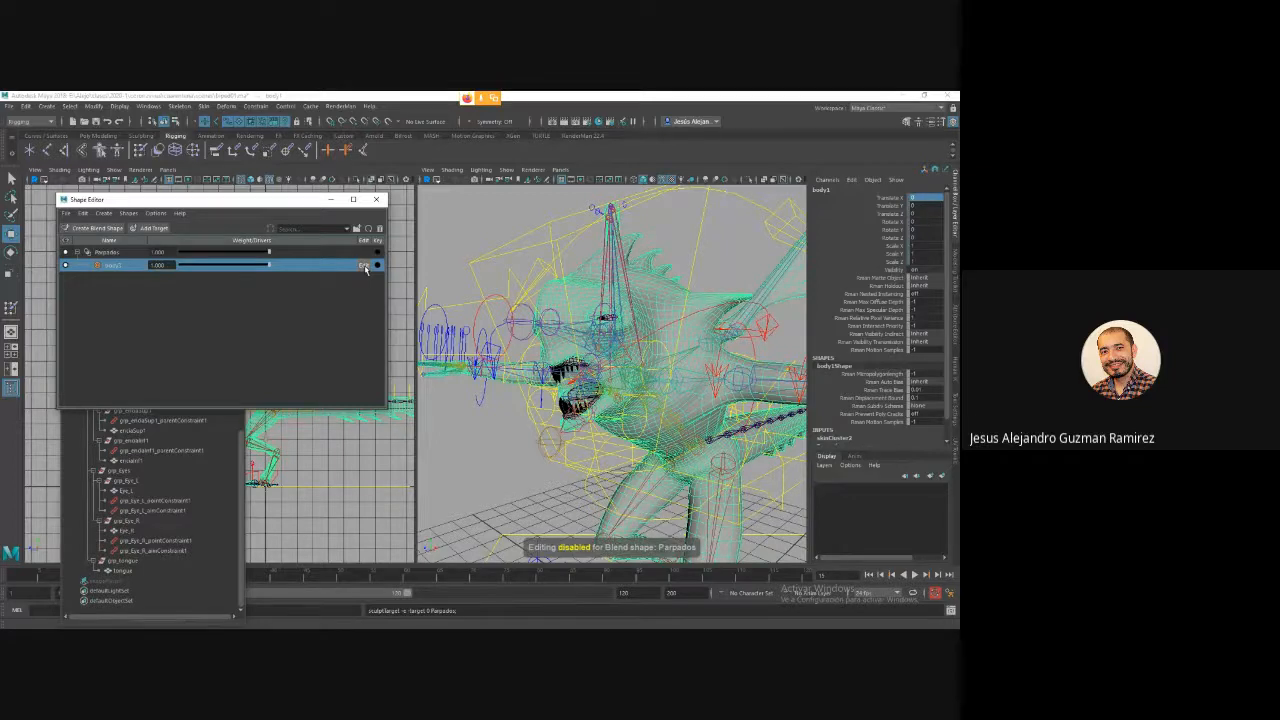
pyautogui.click(364, 266)
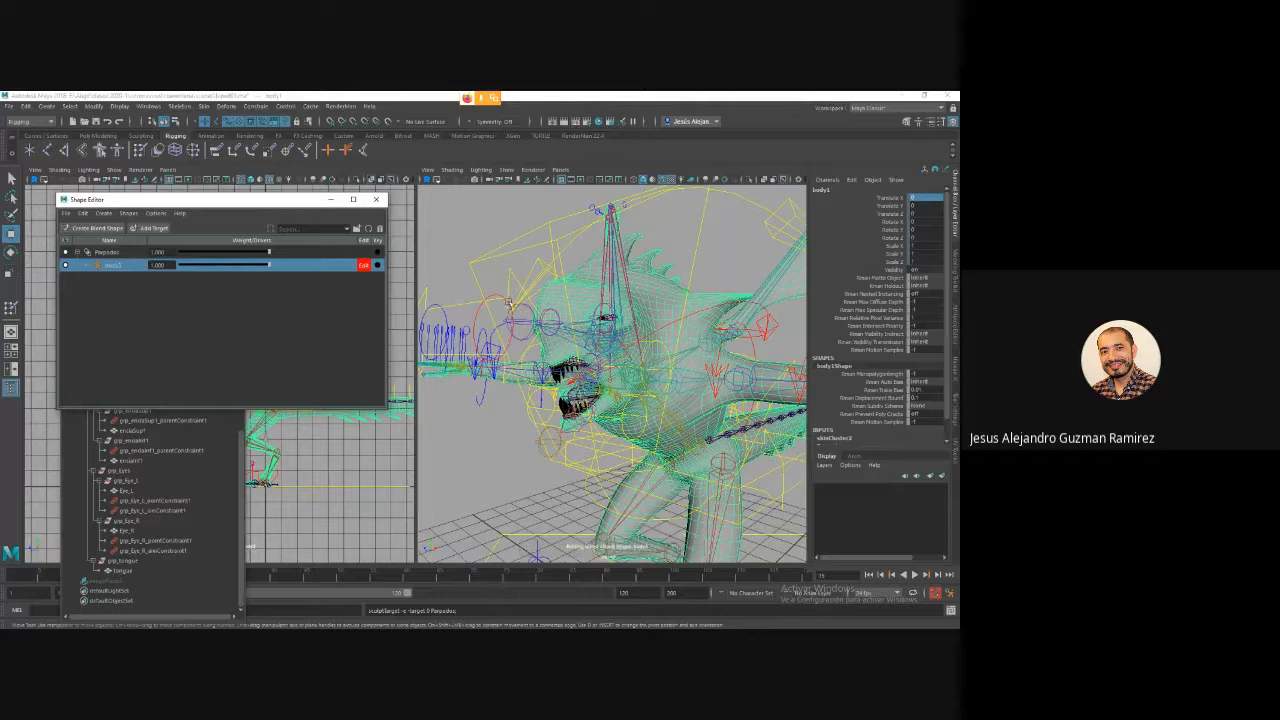
# Try moving the cc_Eyes and cc_Eye_L controls, and undo both moves.
pyautogui.click(505, 312)
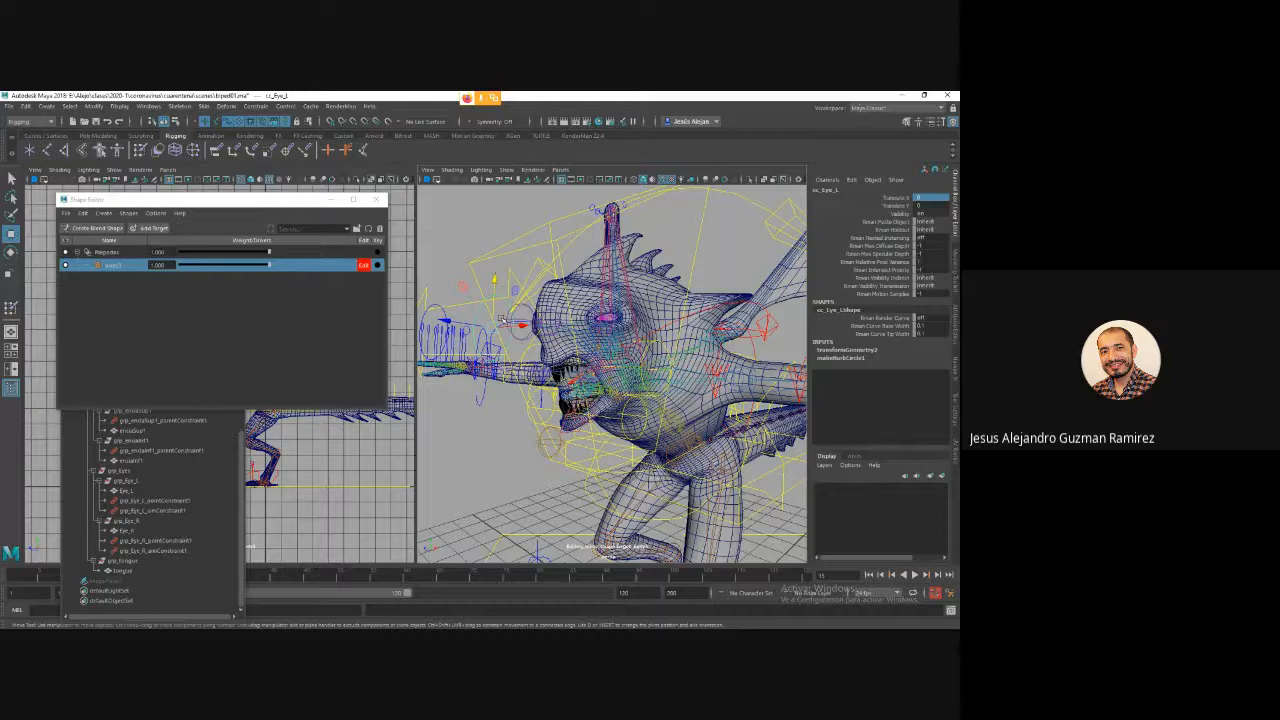
pyautogui.click(511, 272)
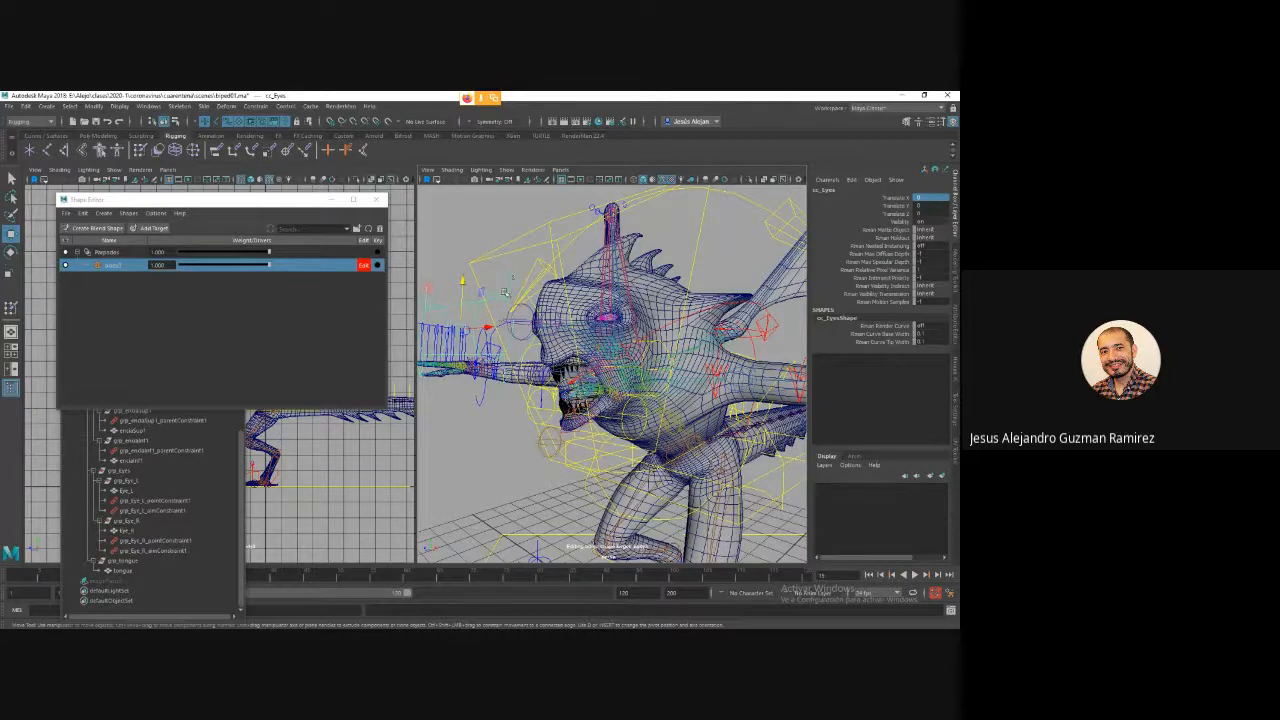
pyautogui.moveTo(492, 328); pyautogui.dragTo(495, 329)
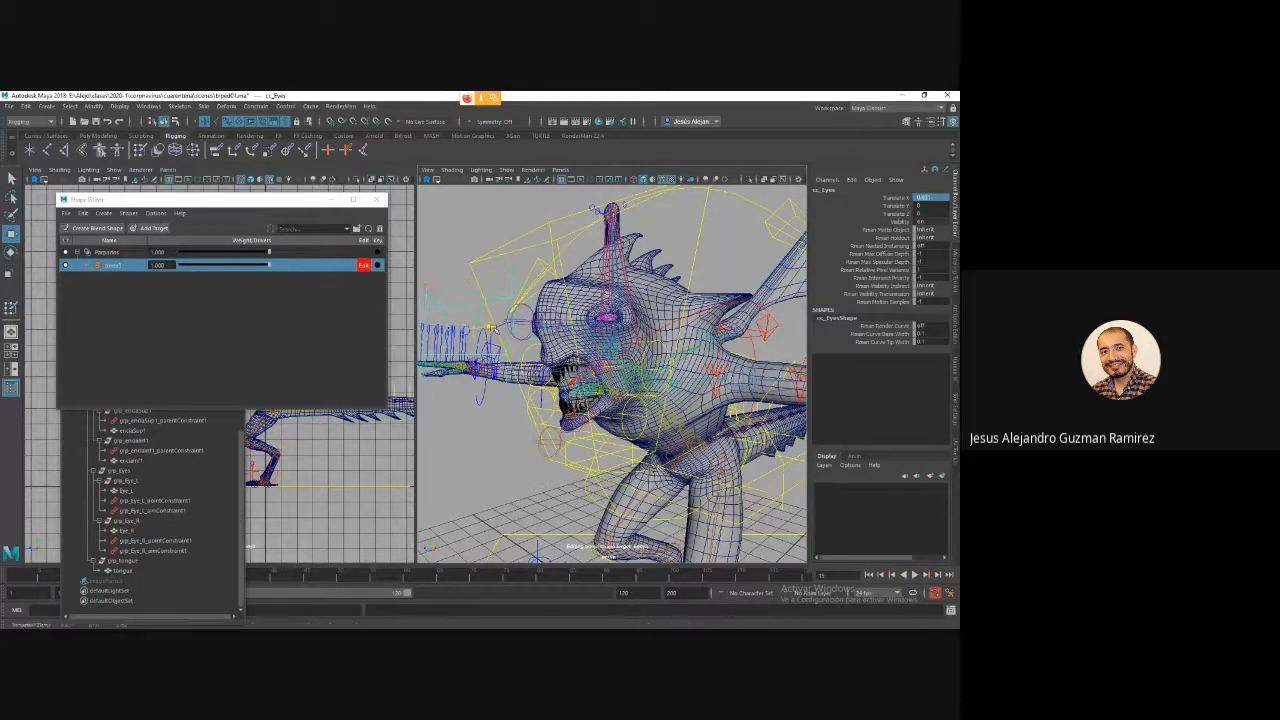
pyautogui.hotkey('ctrl', 'z')
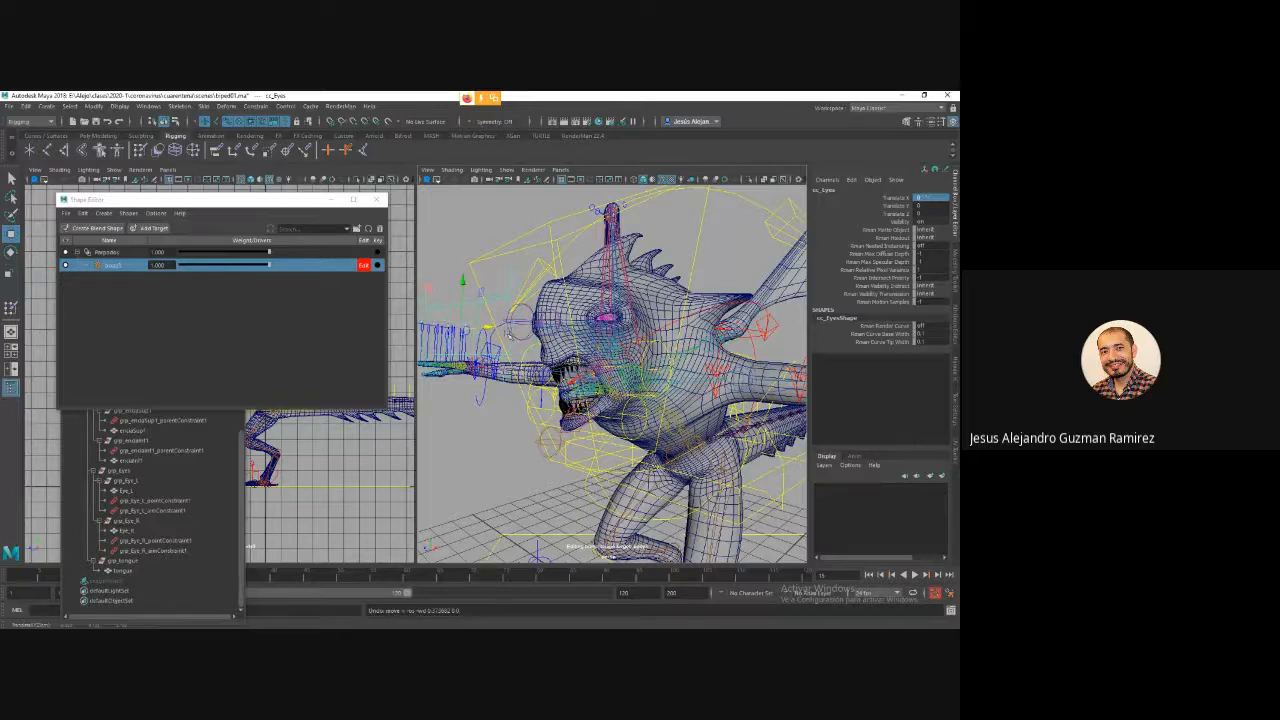
pyautogui.click(478, 316)
pyautogui.moveTo(522, 325); pyautogui.dragTo(578, 367)
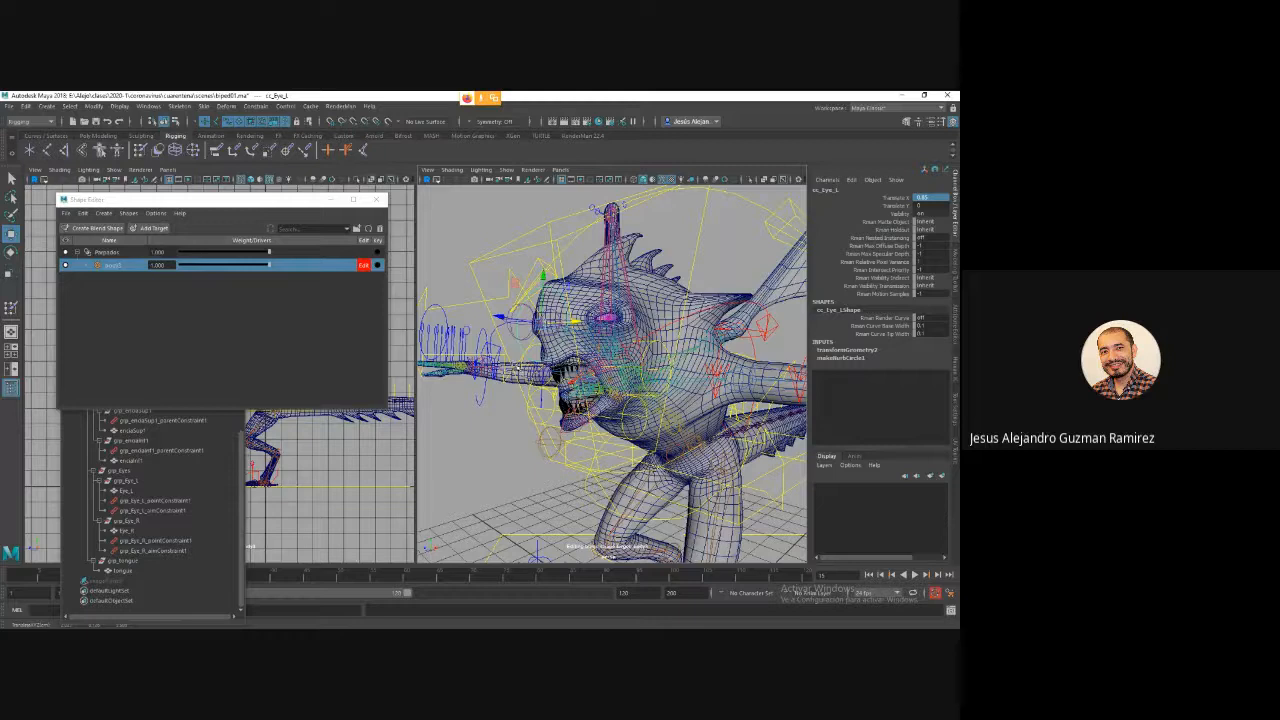
pyautogui.hotkey('ctrl', 'z')
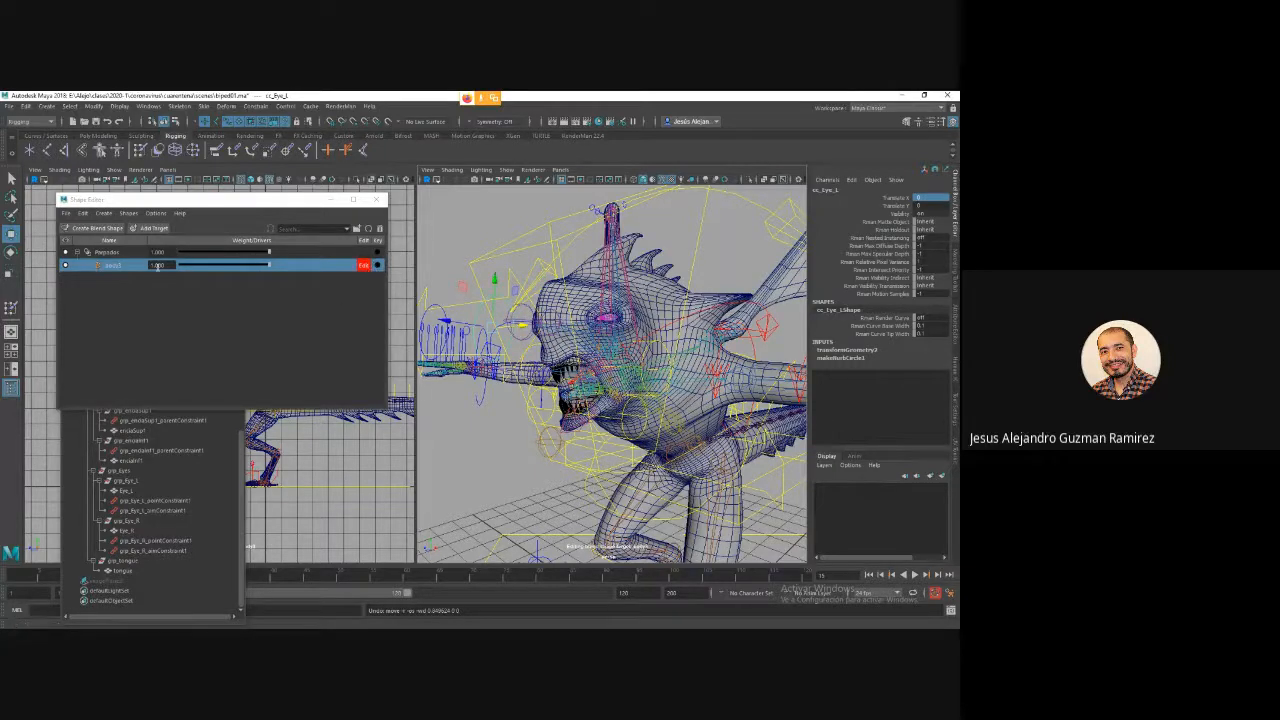
# Set a key on the Parpados target's weight at 1.000 and move the cc_Eye_L control along X.
pyautogui.click(112, 268)
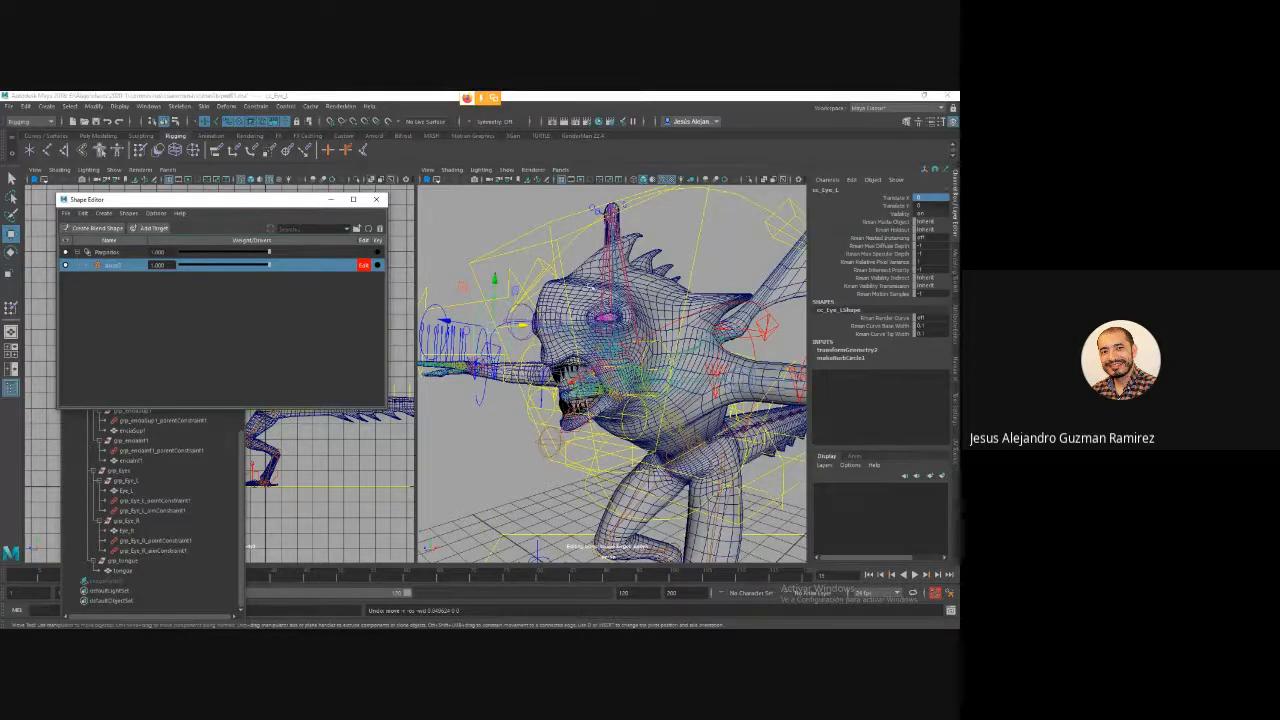
pyautogui.click(590, 287)
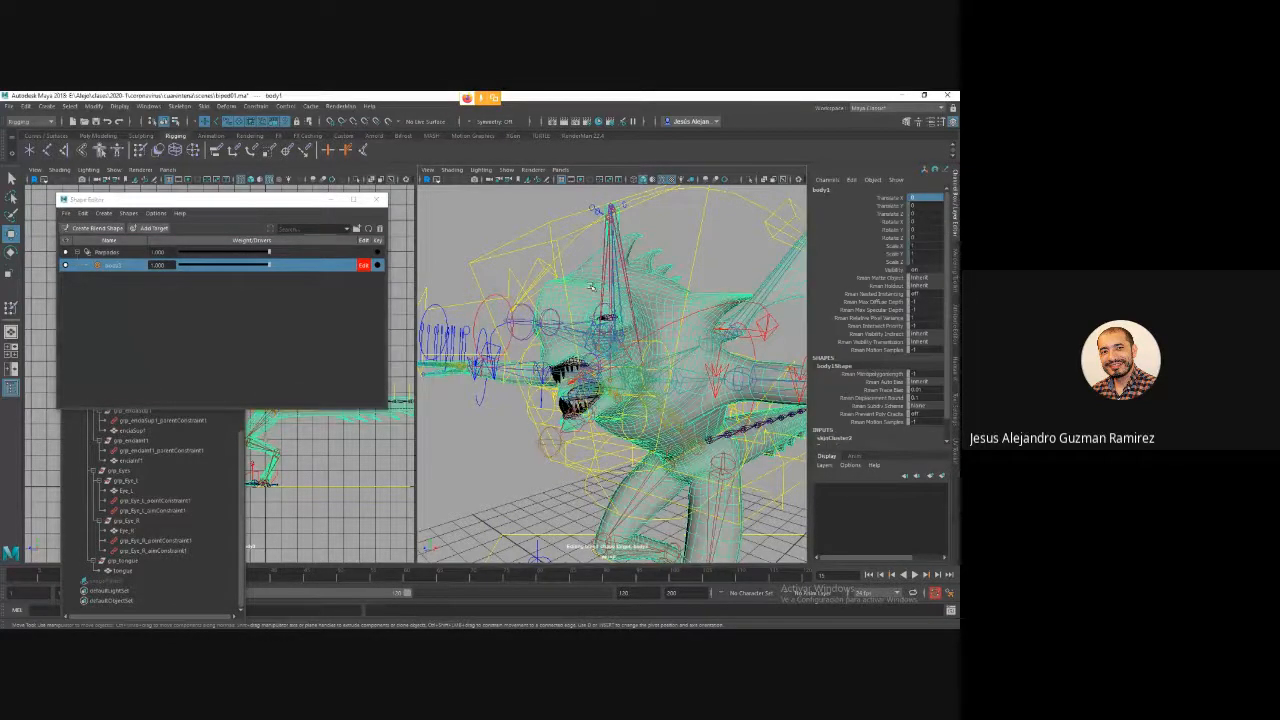
pyautogui.click(504, 310)
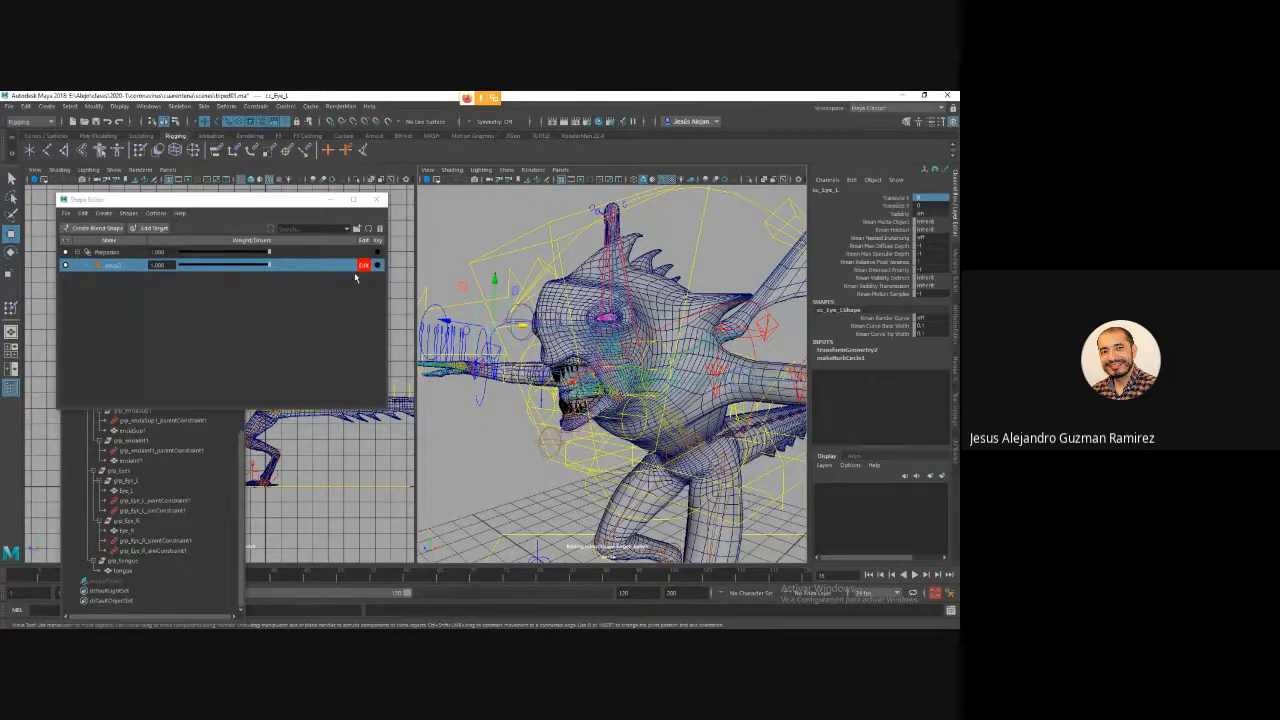
pyautogui.click(377, 265)
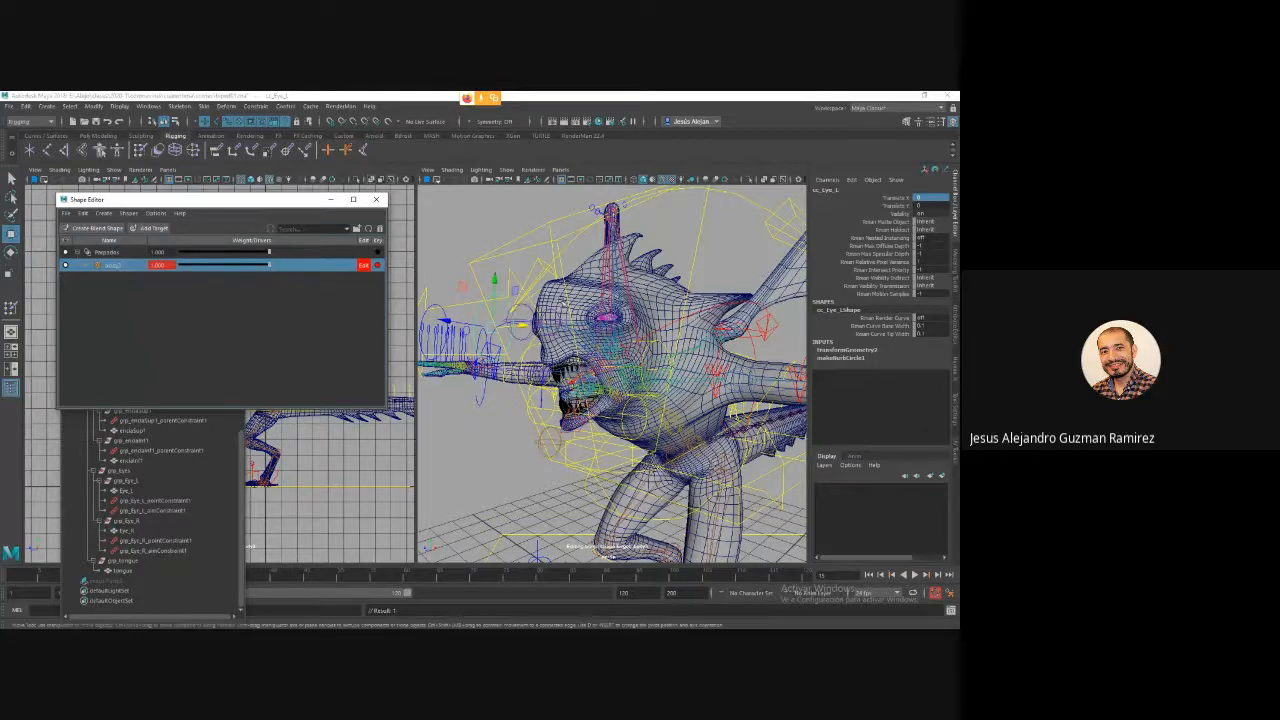
pyautogui.moveTo(528, 327); pyautogui.dragTo(577, 342)
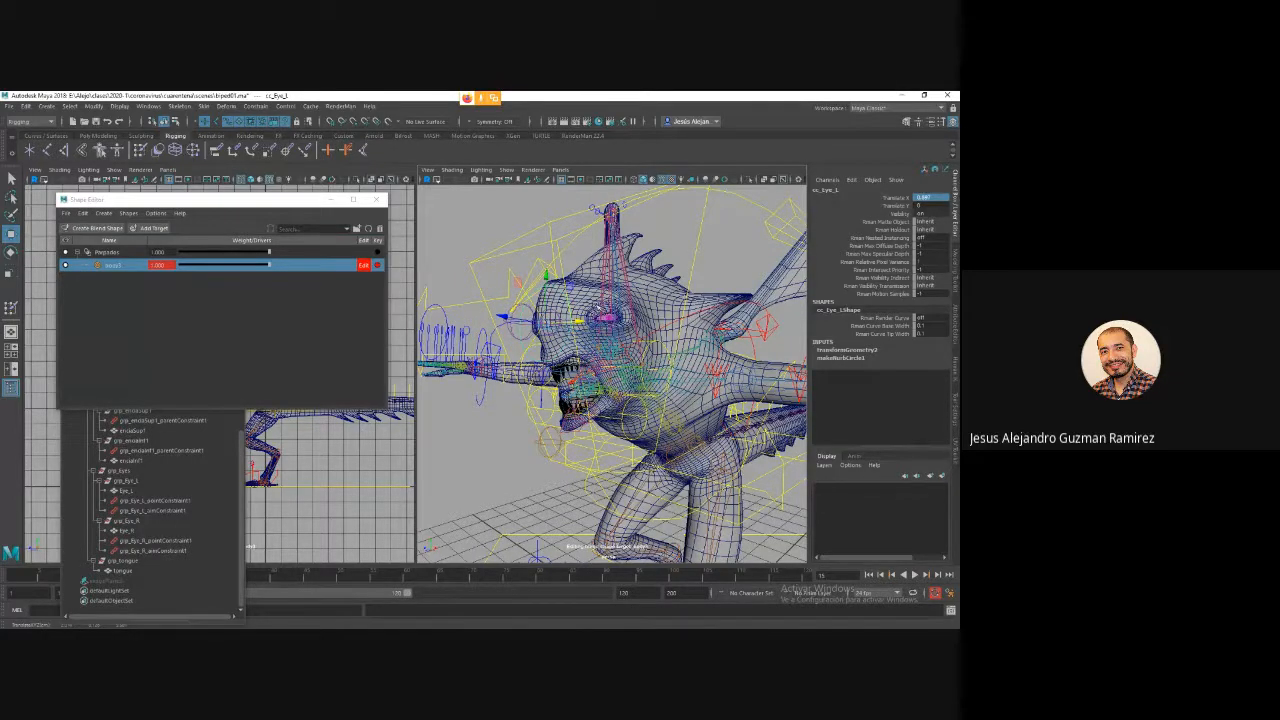
# Select the body mesh around the eye and switch it to vertex mode.
pyautogui.scroll(2, 598, 306)
pyautogui.scroll(2, 580, 224)
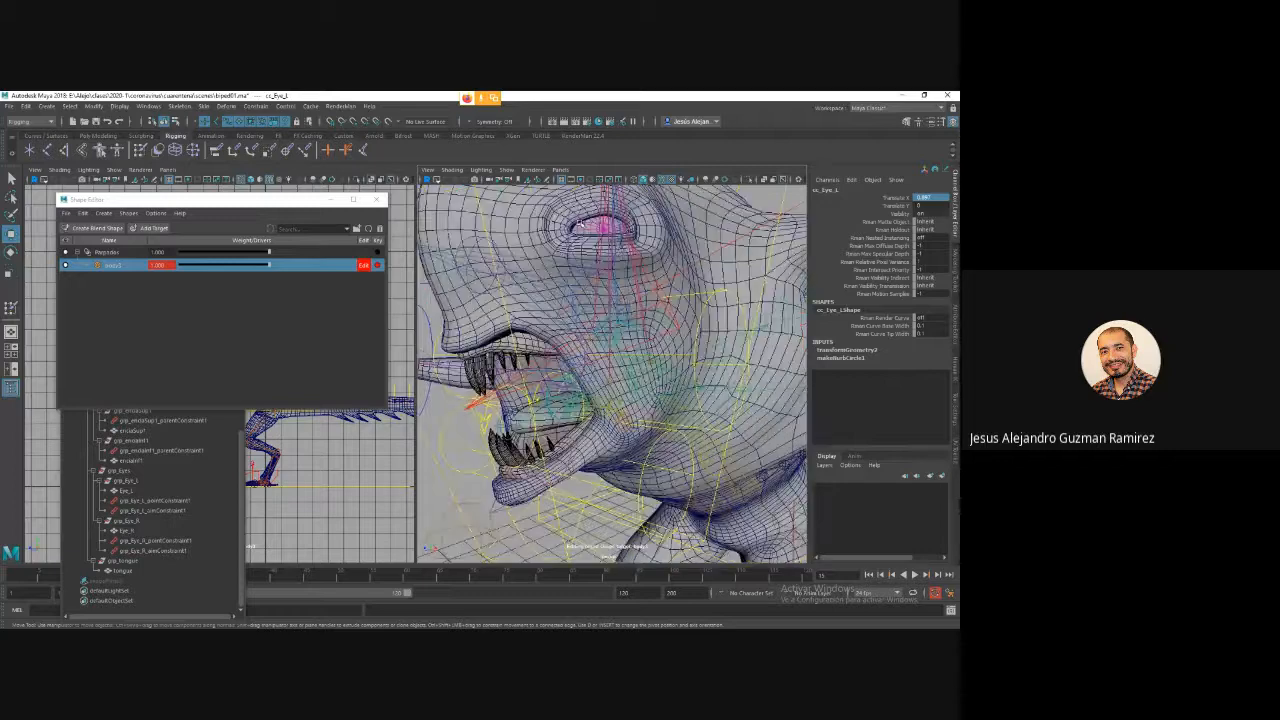
pyautogui.click(560, 228)
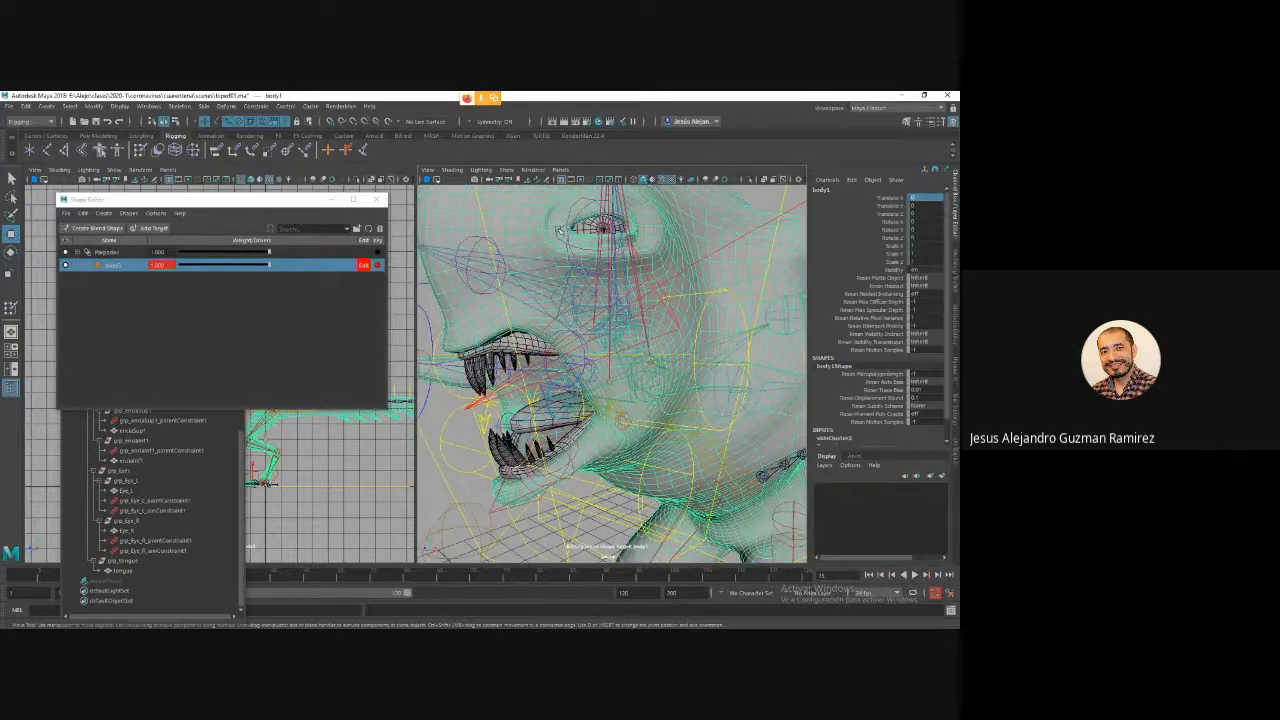
pyautogui.keyDown('alt'); pyautogui.moveTo(560, 228); pyautogui.dragTo(534, 358); pyautogui.keyUp('alt')
pyautogui.rightClick(534, 358)
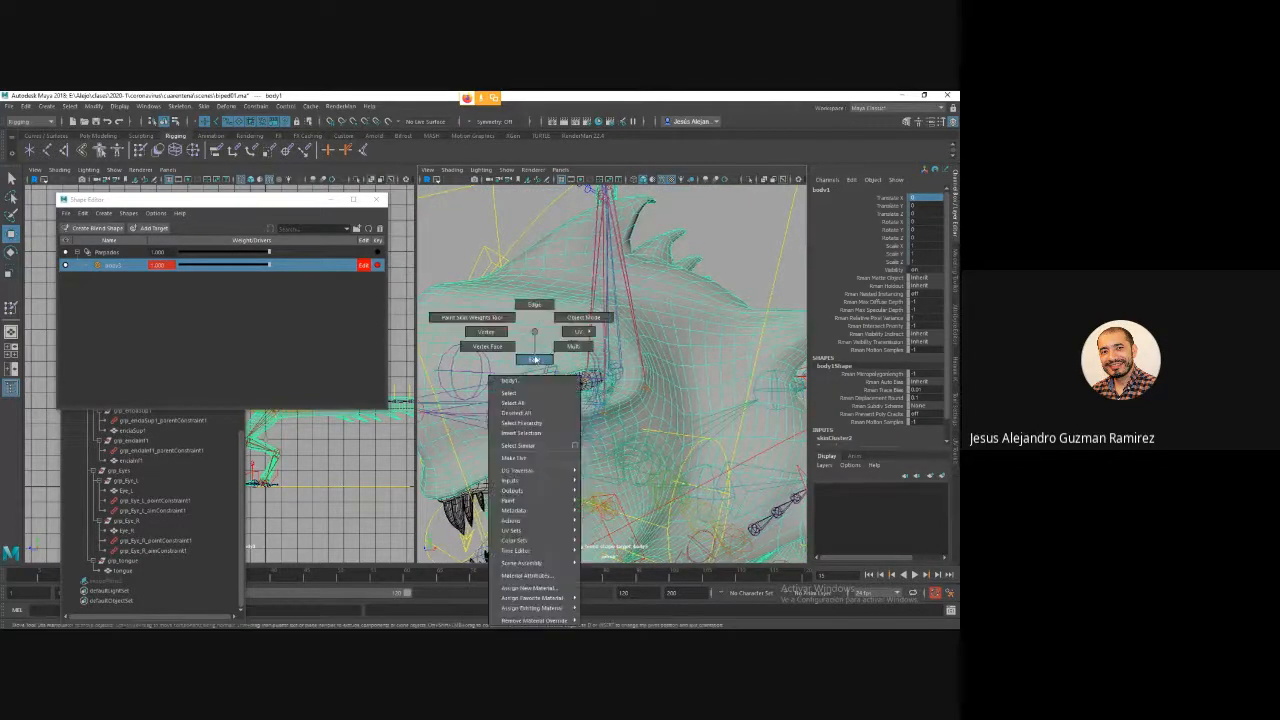
pyautogui.rightClick(534, 331)
pyautogui.click(573, 346)
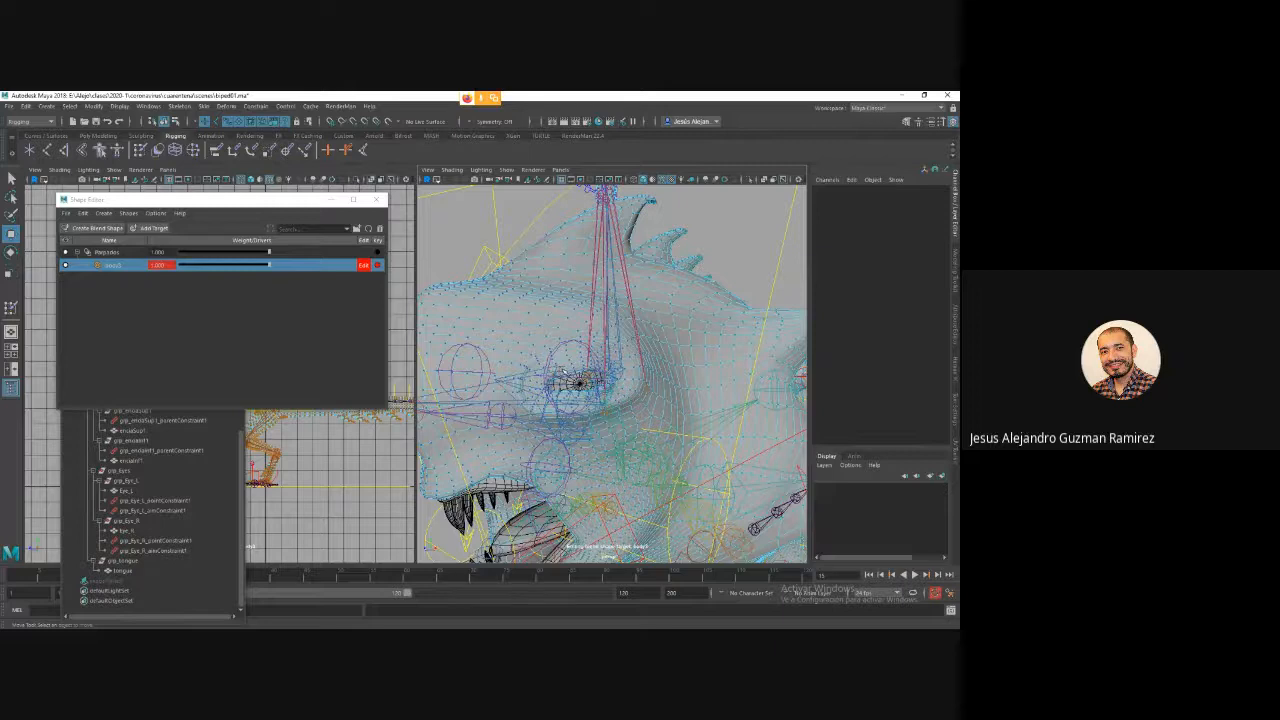
# Turn on Soft Select for the eyelid vertices, reduce the falloff radius to 0.47 and select a vertex on the lower eyelid.
pyautogui.click(566, 375)
pyautogui.press('b')
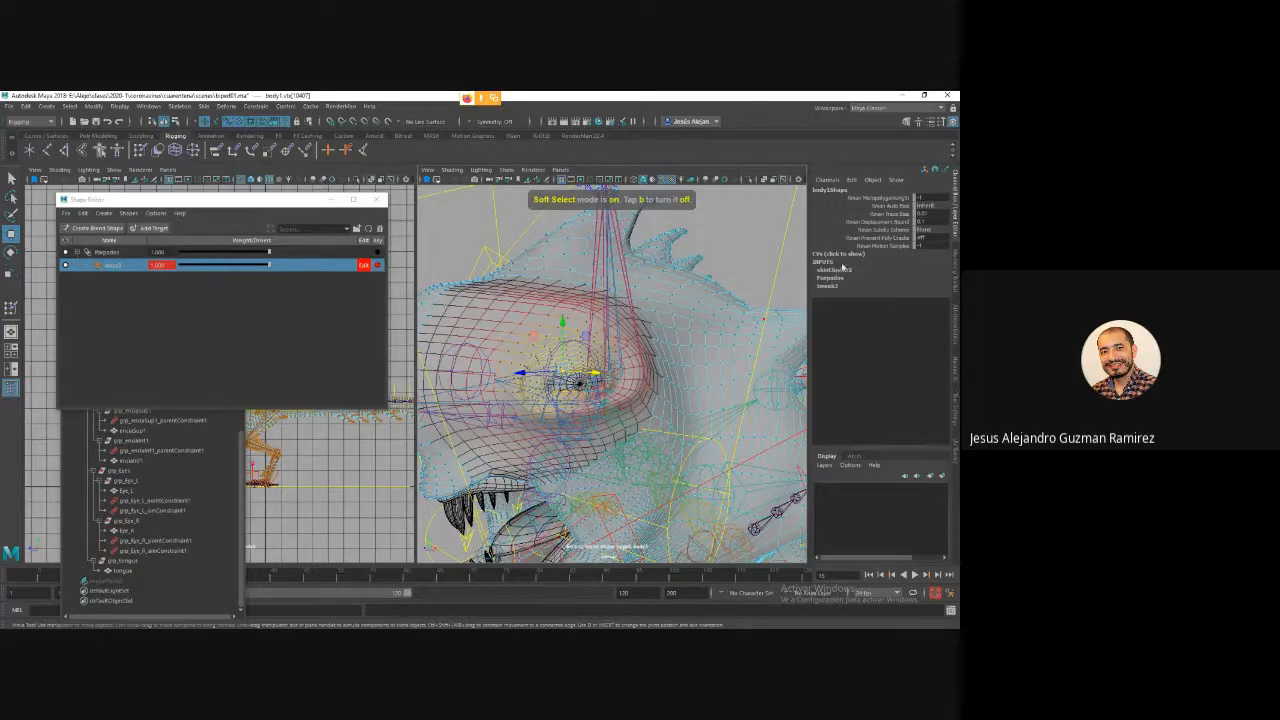
pyautogui.click(940, 121)
pyautogui.click(760, 373)
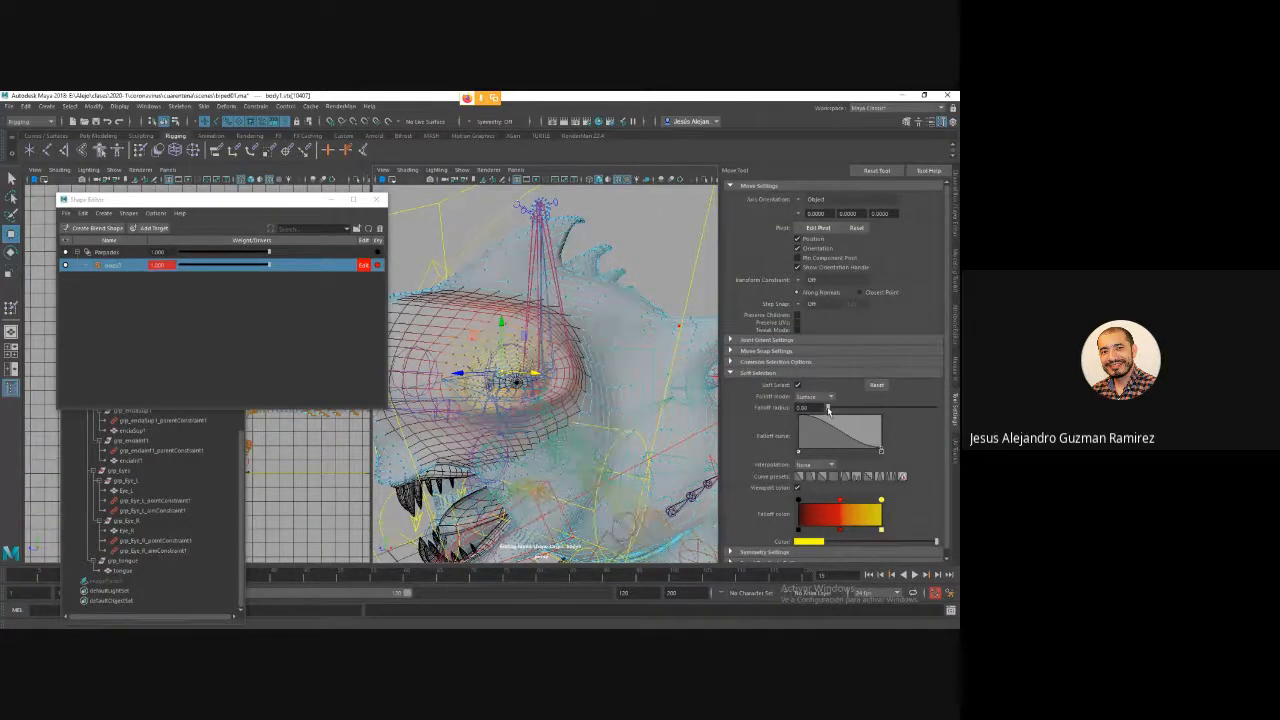
pyautogui.moveTo(828, 408); pyautogui.dragTo(827, 408)
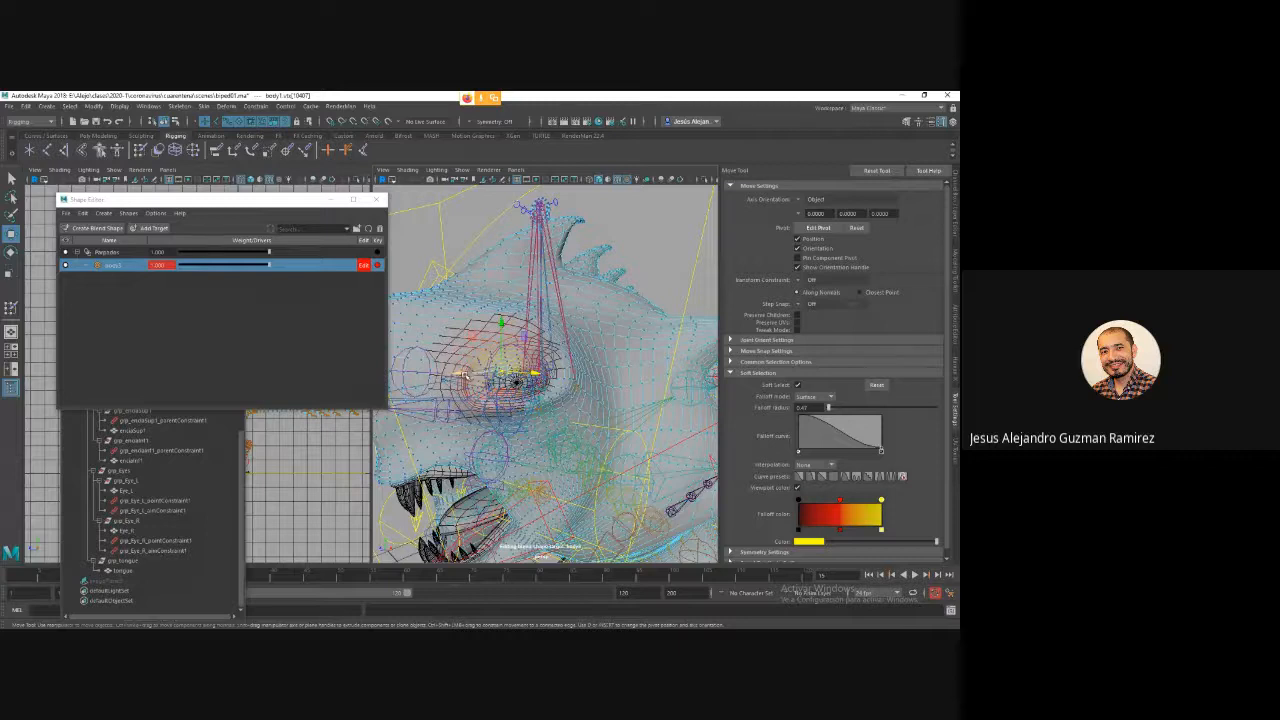
pyautogui.moveTo(465, 374); pyautogui.dragTo(478, 397)
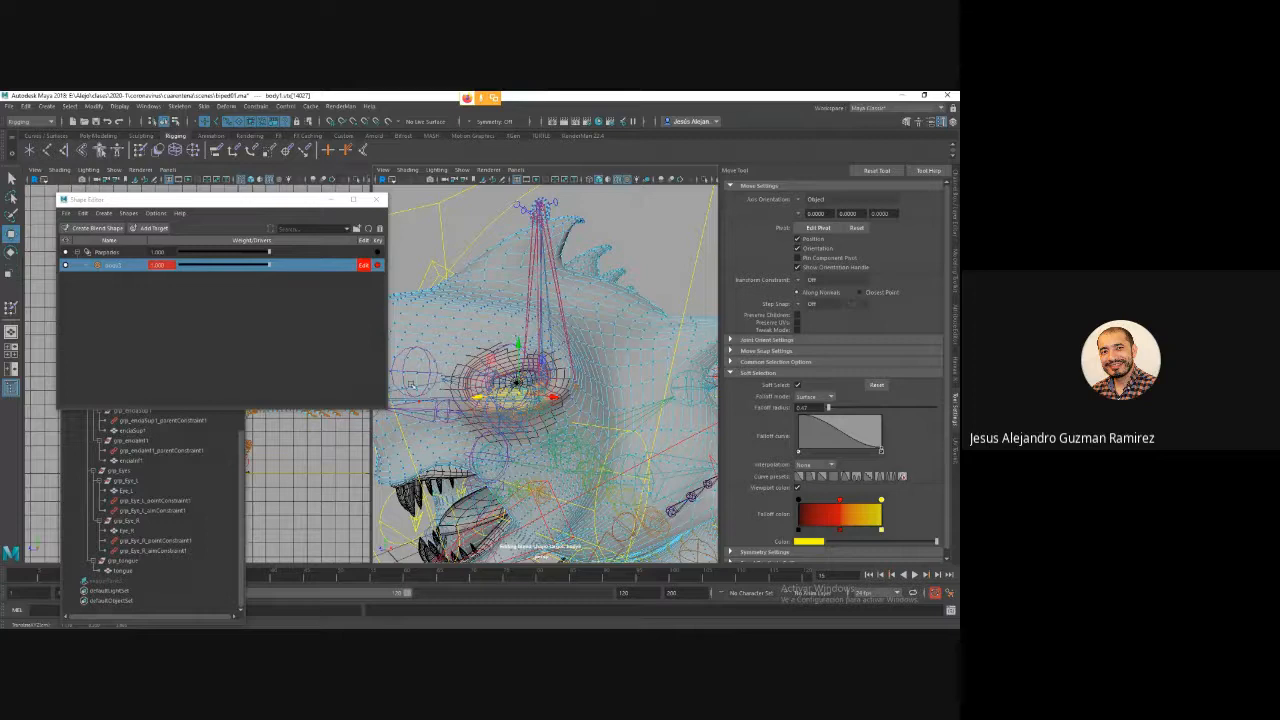
# Stop editing the Parpados target and reset both its weight and the cc_Eye_L control's Translate X to 0.
pyautogui.click(366, 268)
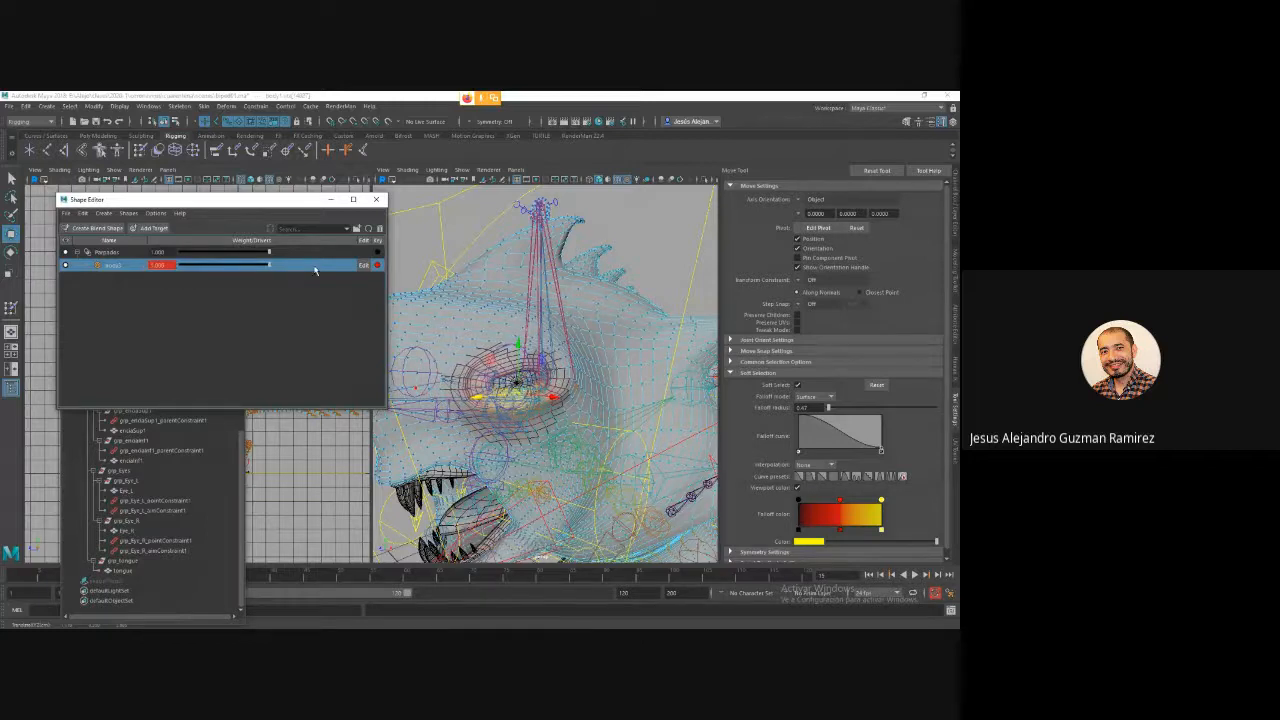
pyautogui.moveTo(315, 270); pyautogui.dragTo(133, 277)
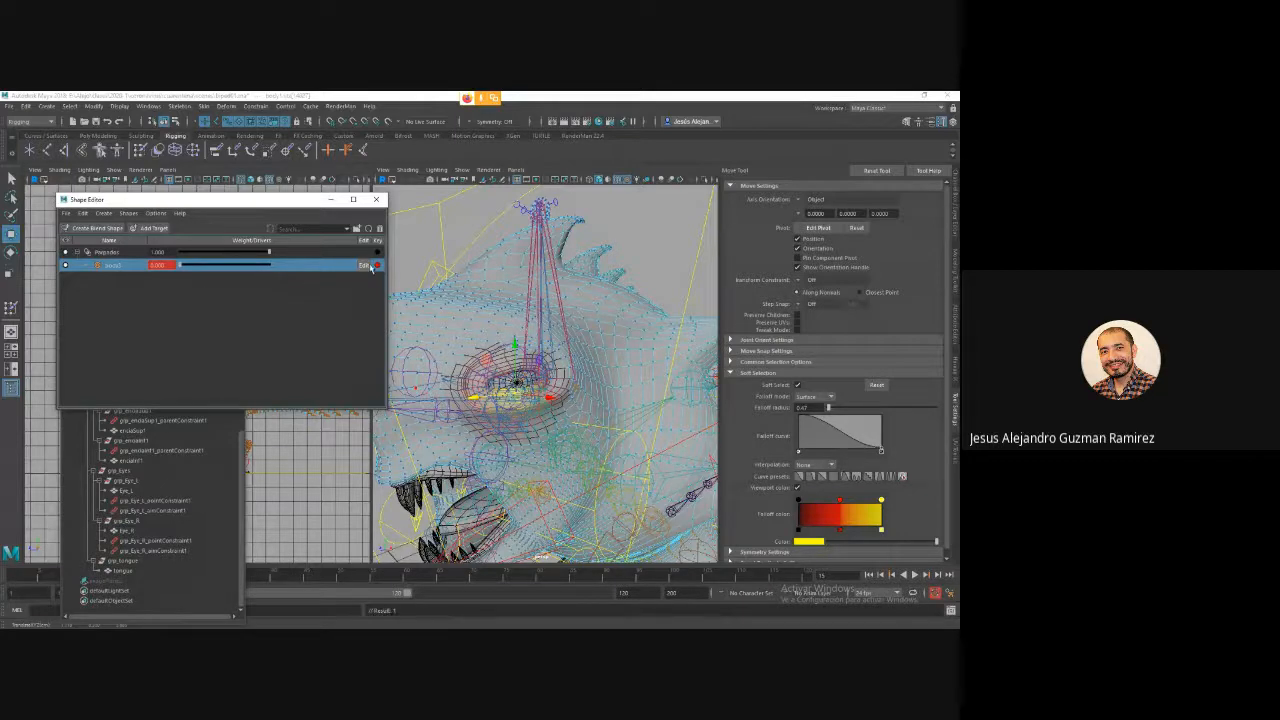
pyautogui.keyDown('alt'); pyautogui.moveTo(515, 387); pyautogui.dragTo(556, 387); pyautogui.keyUp('alt')
pyautogui.keyDown('alt'); pyautogui.moveTo(490, 430); pyautogui.dragTo(489, 444); pyautogui.keyUp('alt')
pyautogui.click(470, 497)
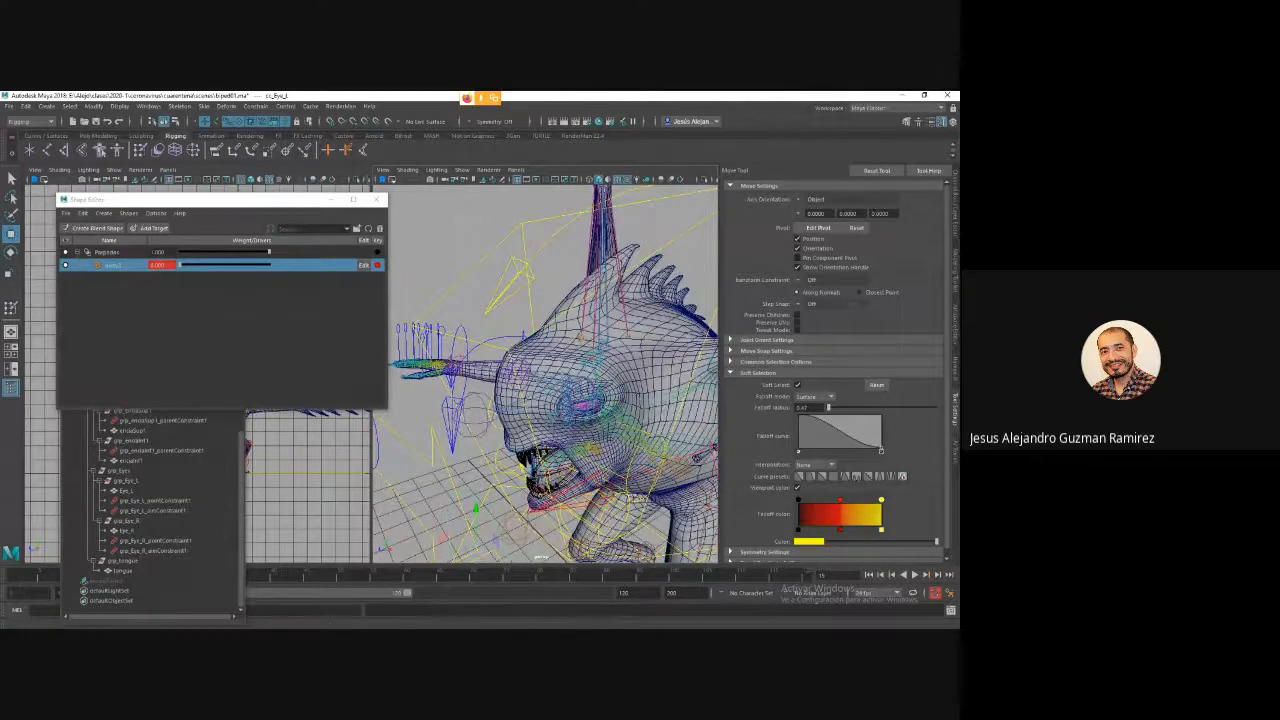
pyautogui.click(955, 183)
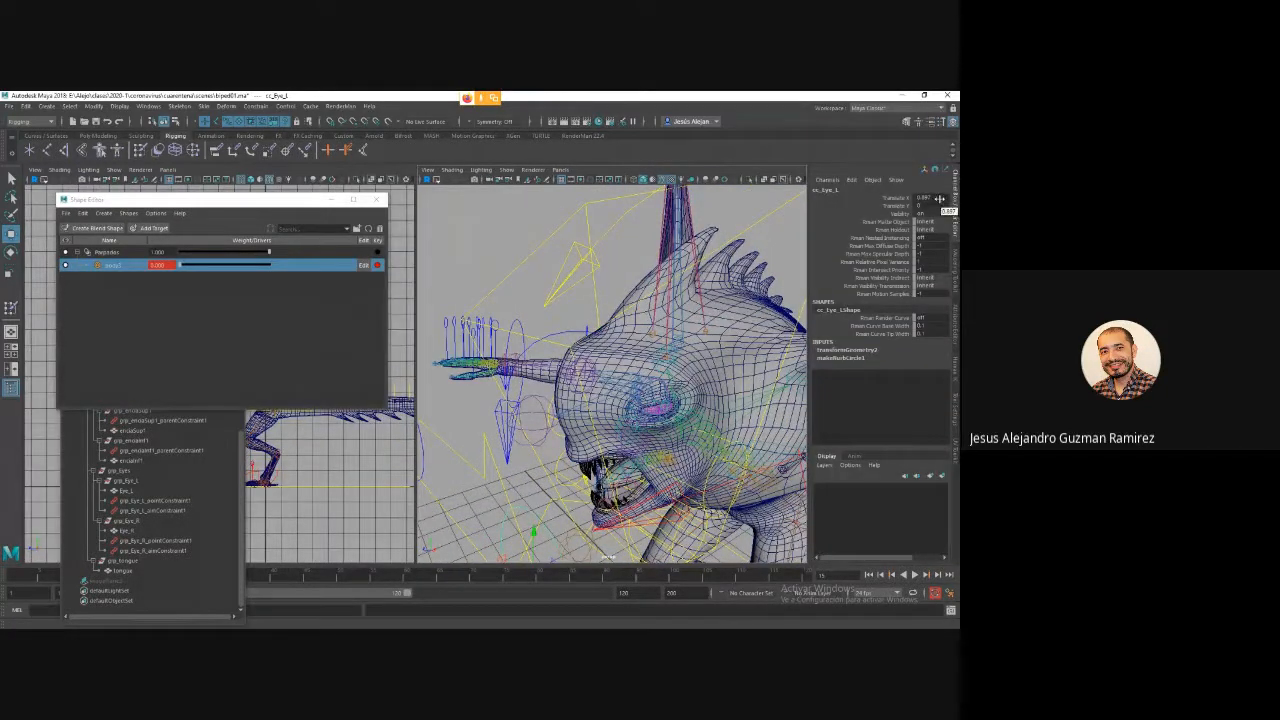
pyautogui.write('0')
pyautogui.press('Return')
# Switch to the Animation menu set and open Set Driven Key, placing its window beside the Shape Editor.
pyautogui.click(182, 106)
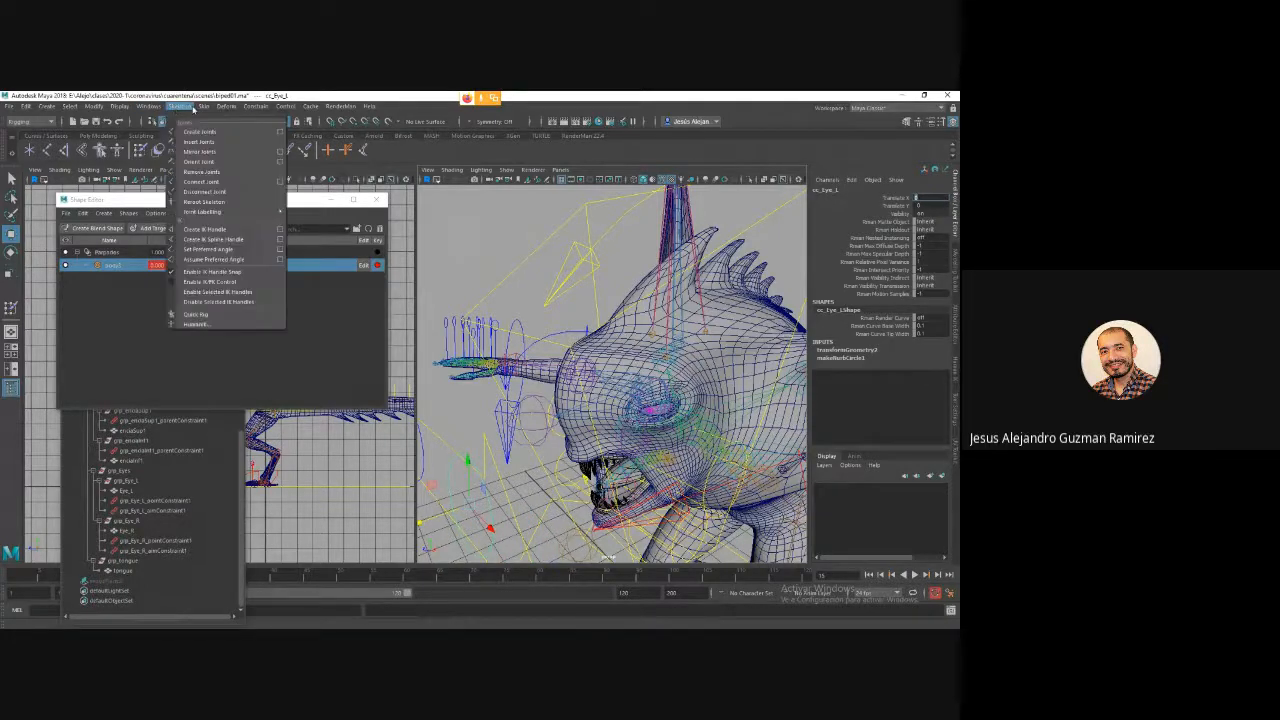
pyautogui.click(30, 121)
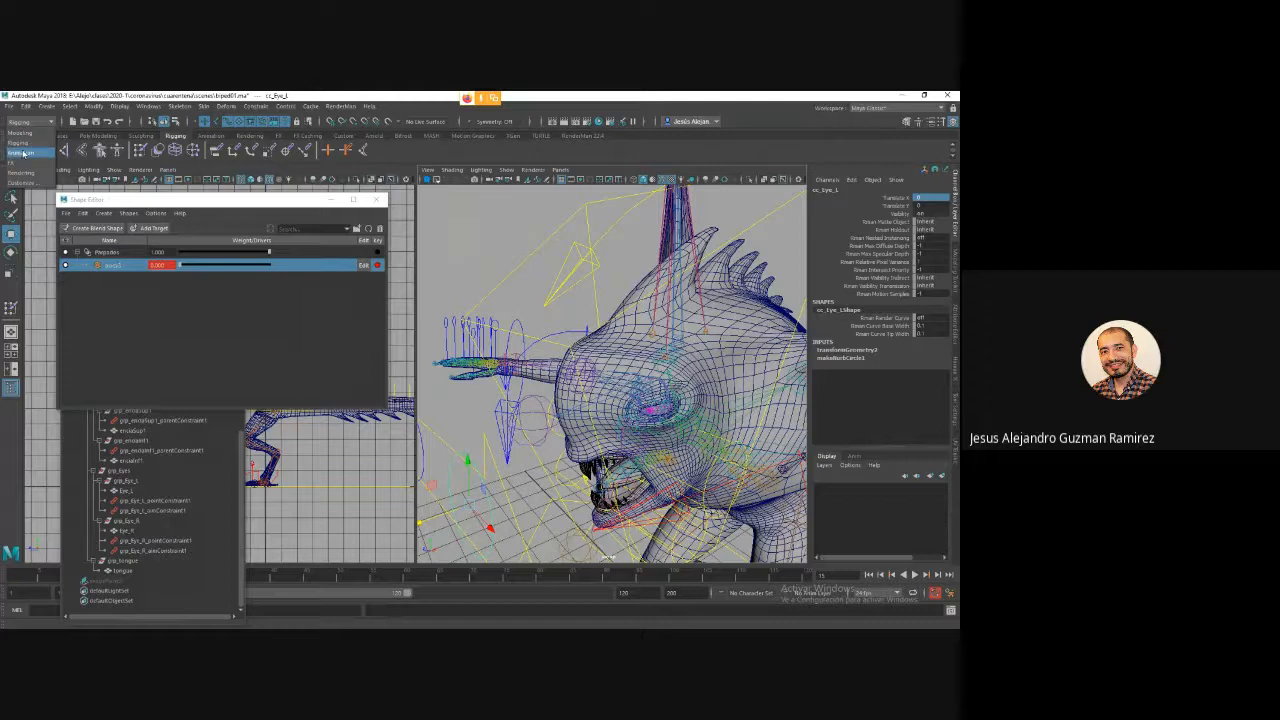
pyautogui.click(22, 153)
pyautogui.click(172, 106)
pyautogui.moveTo(263, 204)
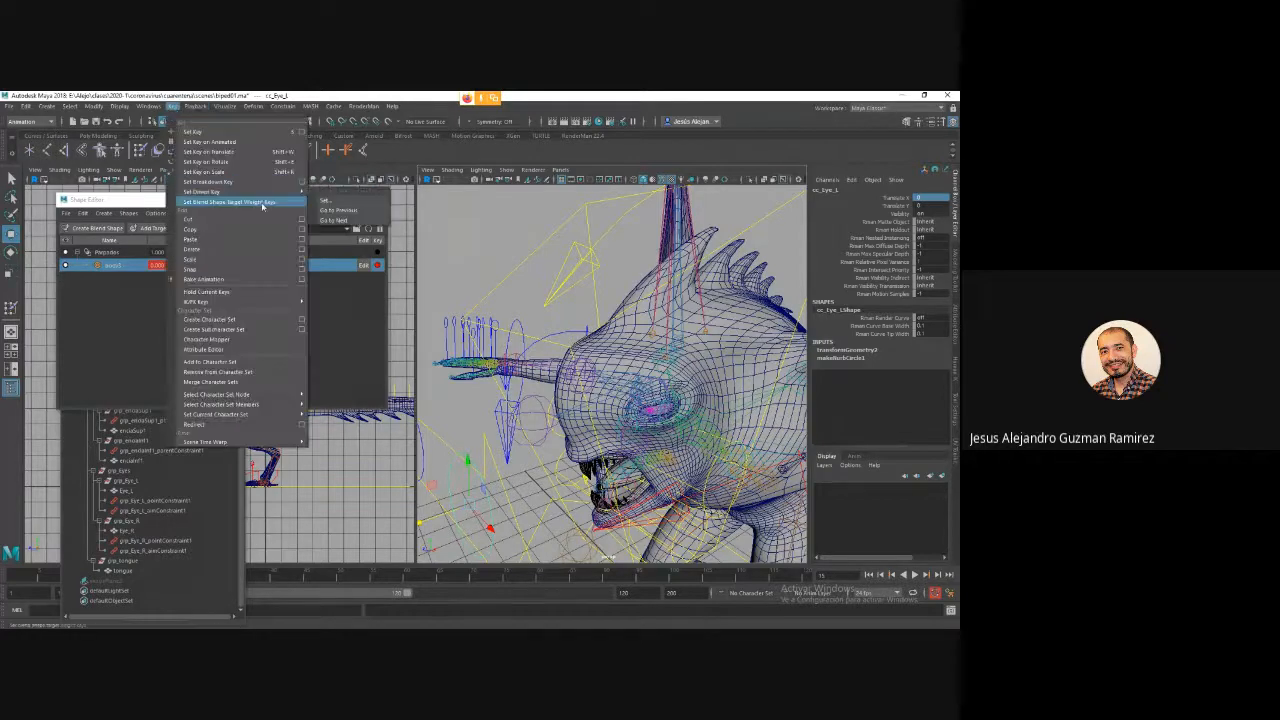
pyautogui.click(336, 195)
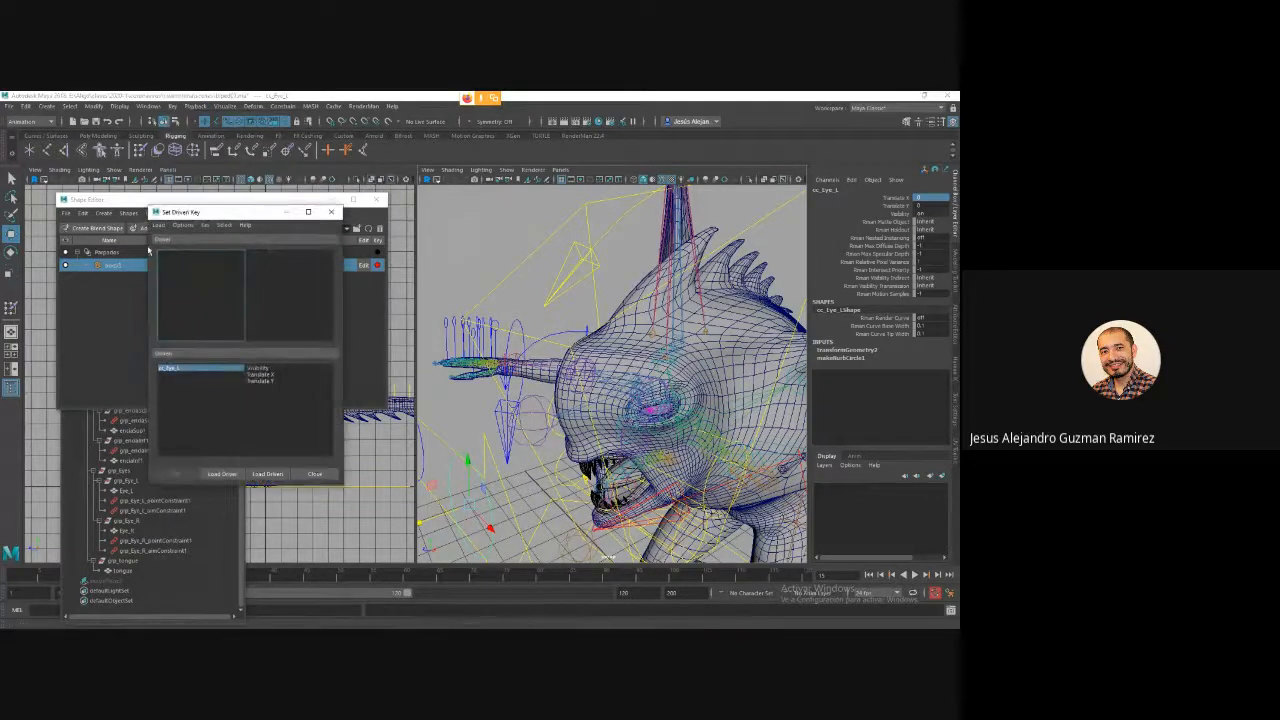
pyautogui.moveTo(200, 212); pyautogui.dragTo(442, 345)
pyautogui.click(378, 266)
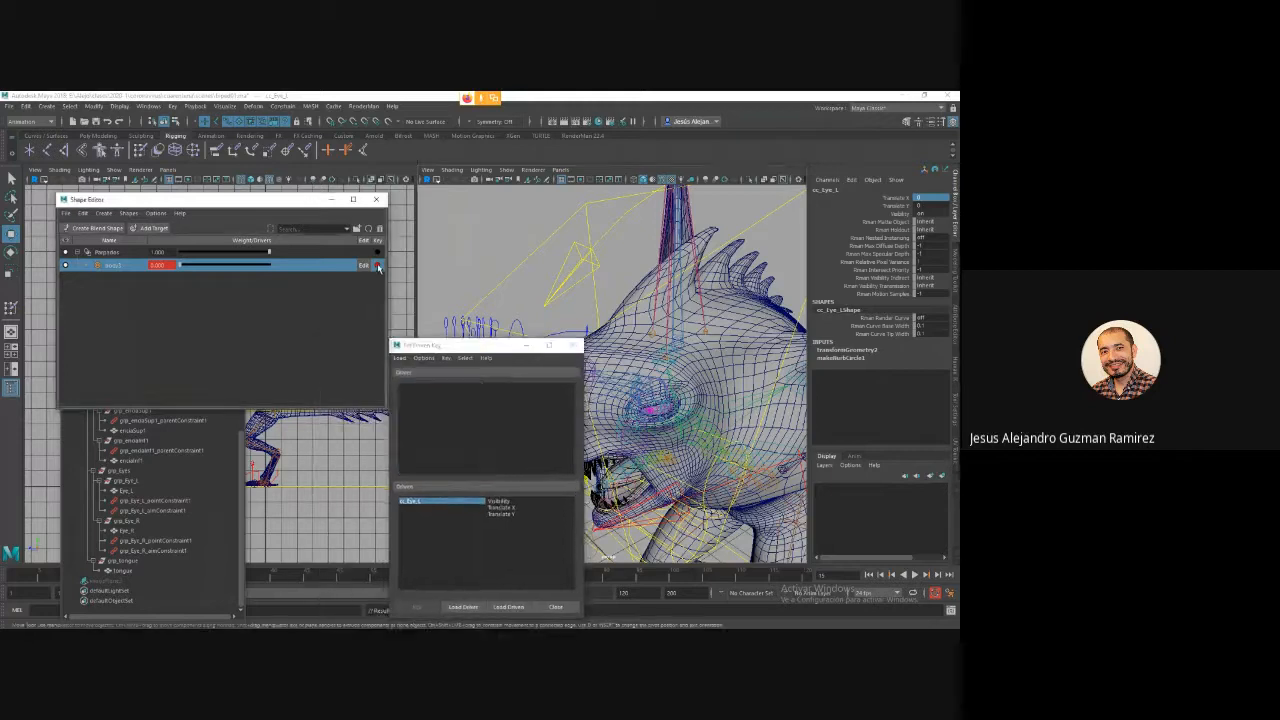
pyautogui.click(363, 266)
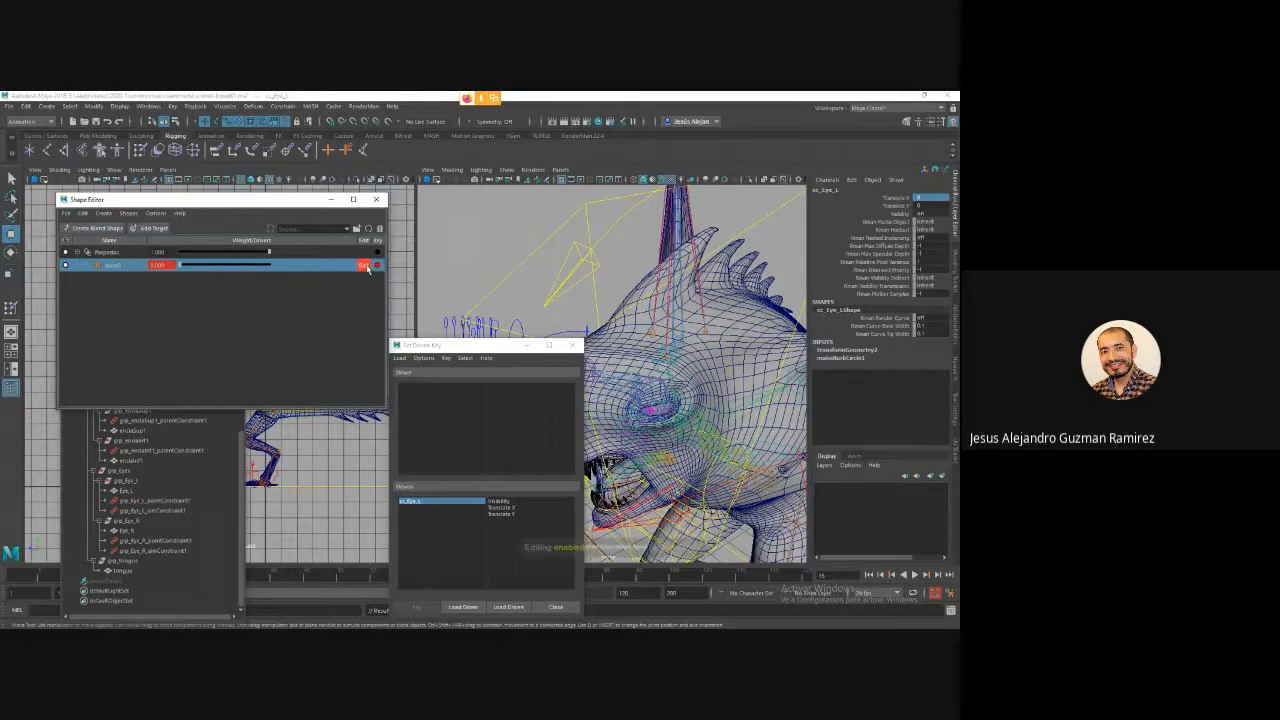
pyautogui.click(363, 266)
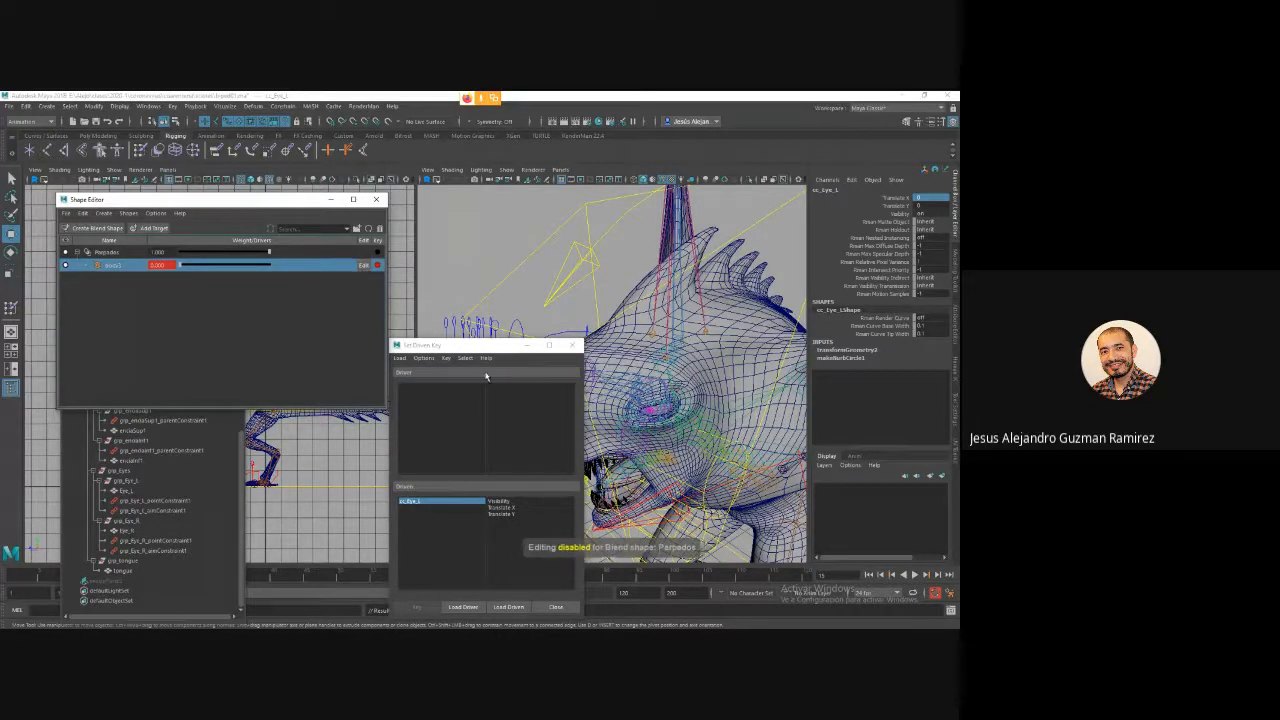
# Load cc_Eye_L as the driver for the driven key and choose its Translate X attribute.
pyautogui.moveTo(485, 346); pyautogui.dragTo(400, 280)
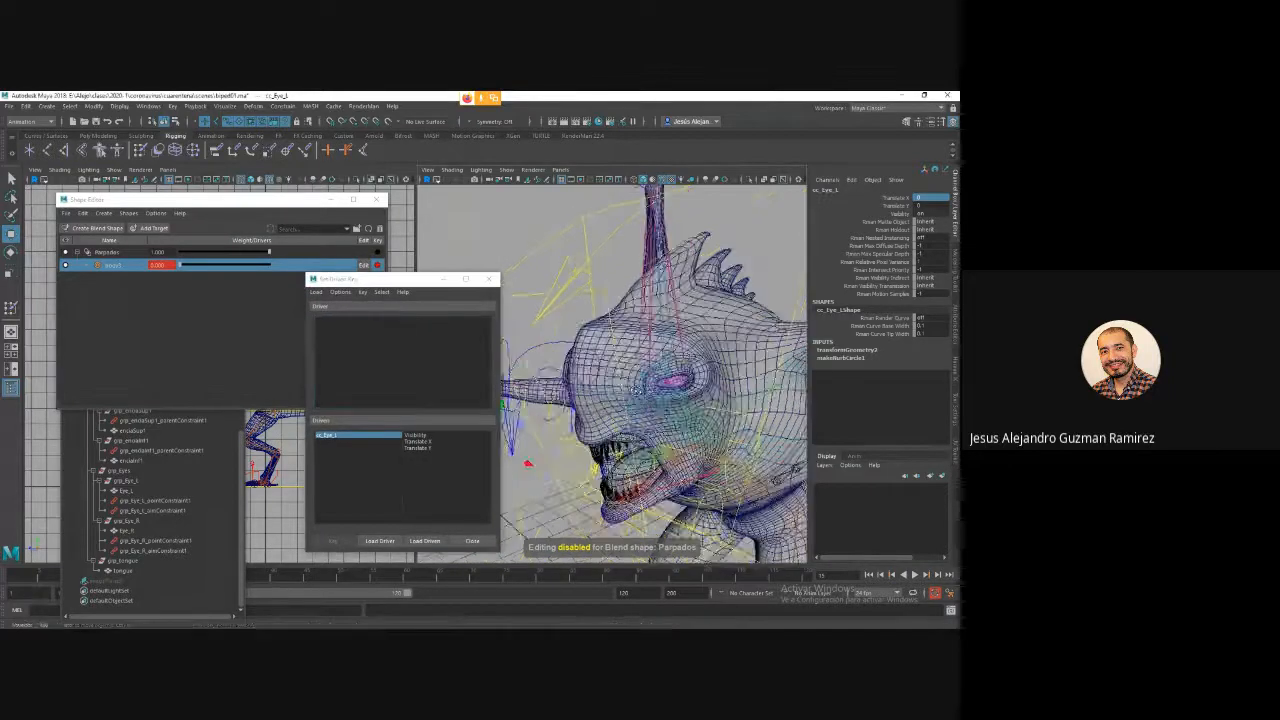
pyautogui.keyDown('alt'); pyautogui.moveTo(636, 390); pyautogui.dragTo(663, 408); pyautogui.keyUp('alt')
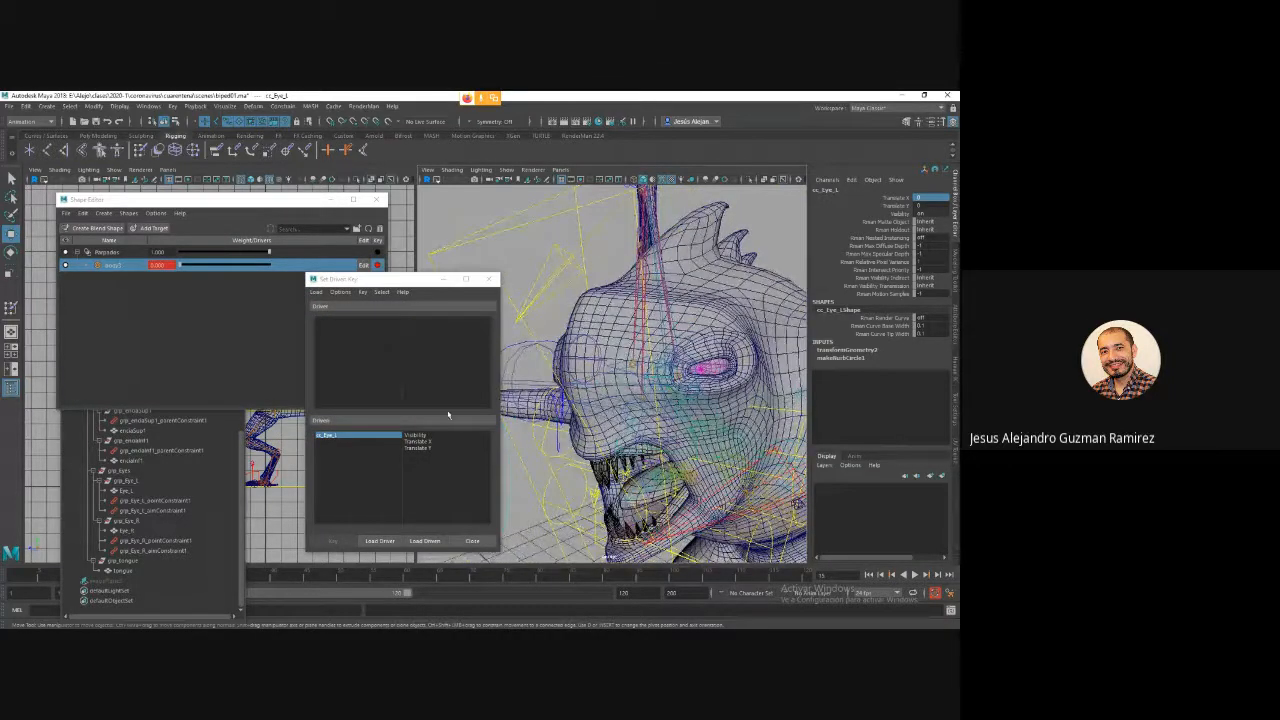
pyautogui.click(348, 333)
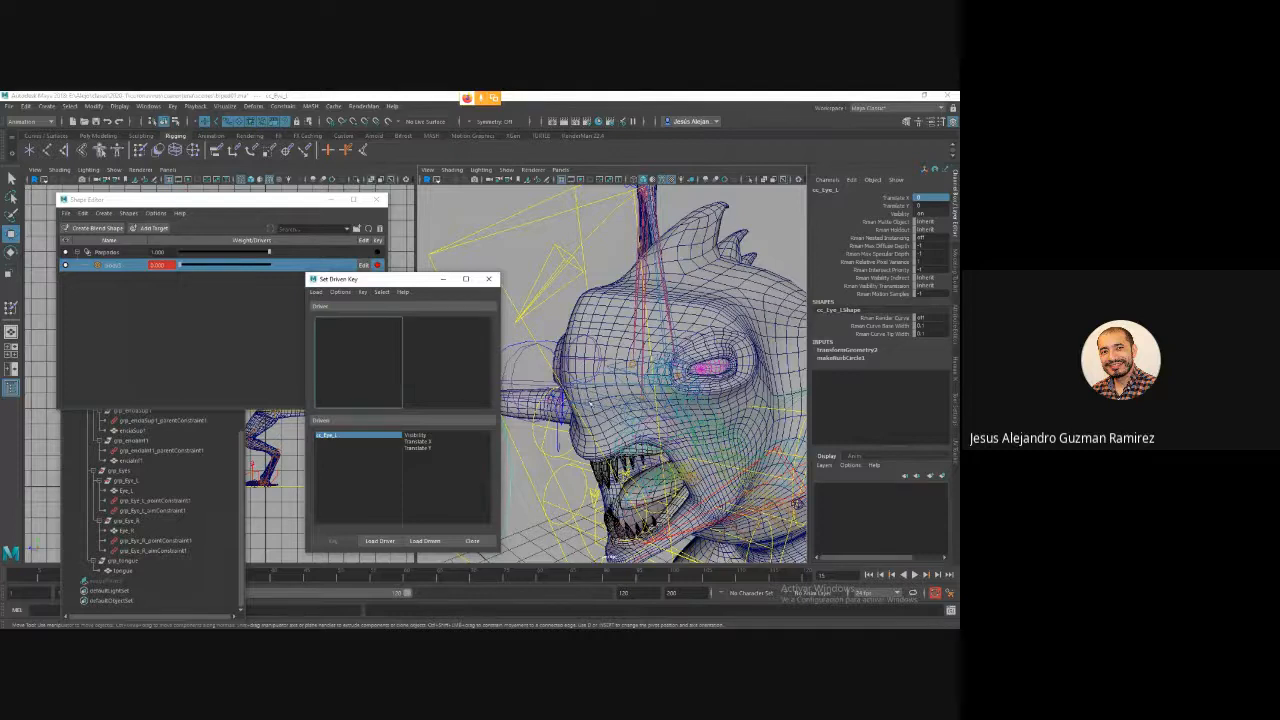
pyautogui.click(380, 541)
pyautogui.click(418, 328)
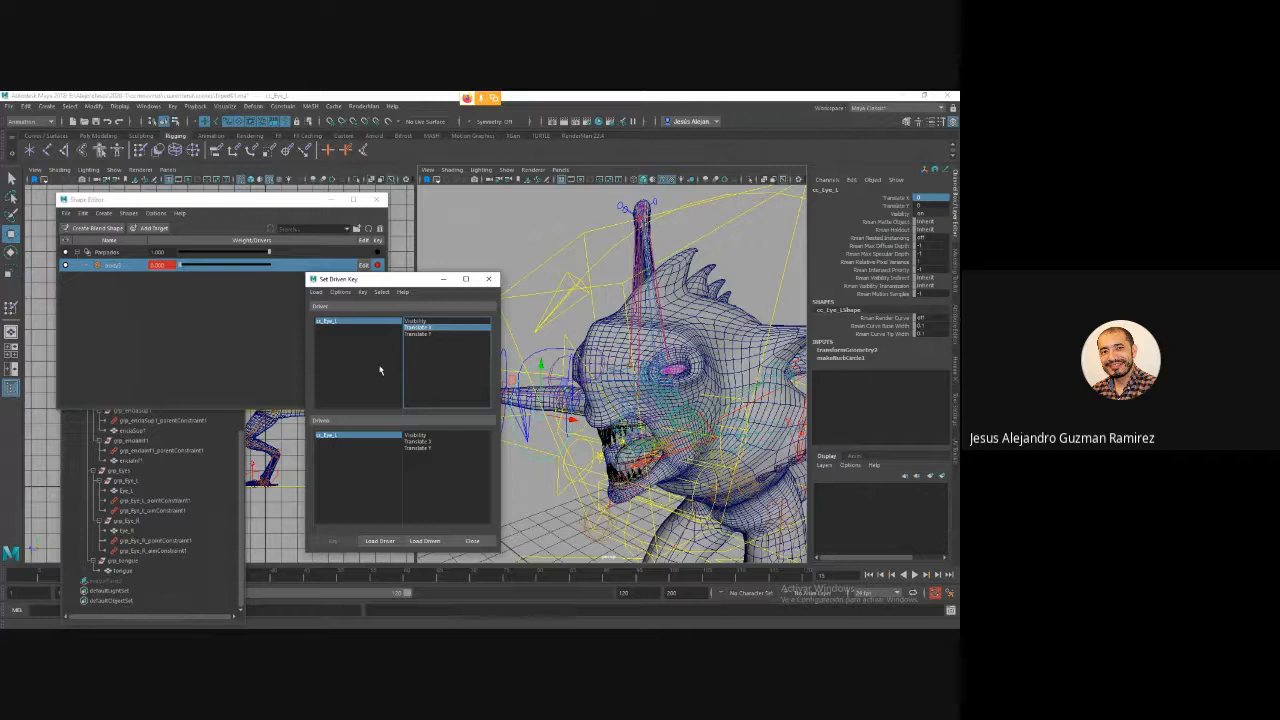
# Select the body mesh and its Parpados body3 target channel, and load them as the driven objects.
pyautogui.click(240, 382)
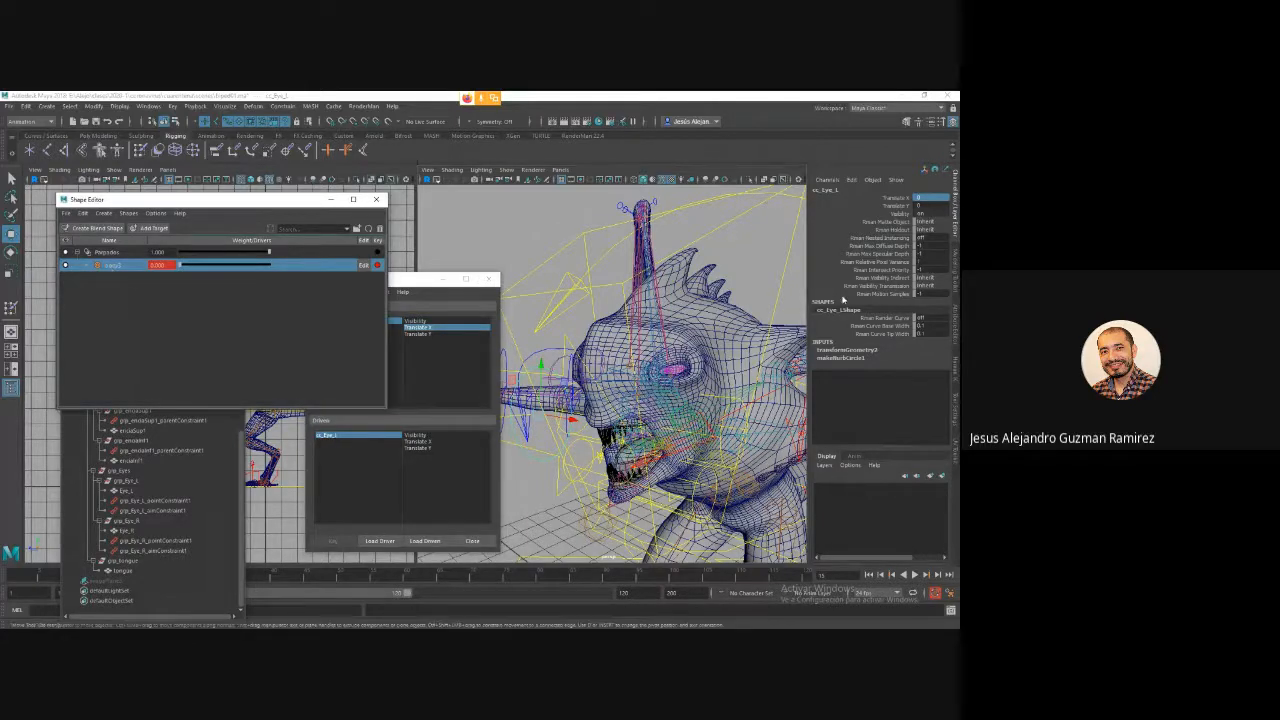
pyautogui.click(106, 252)
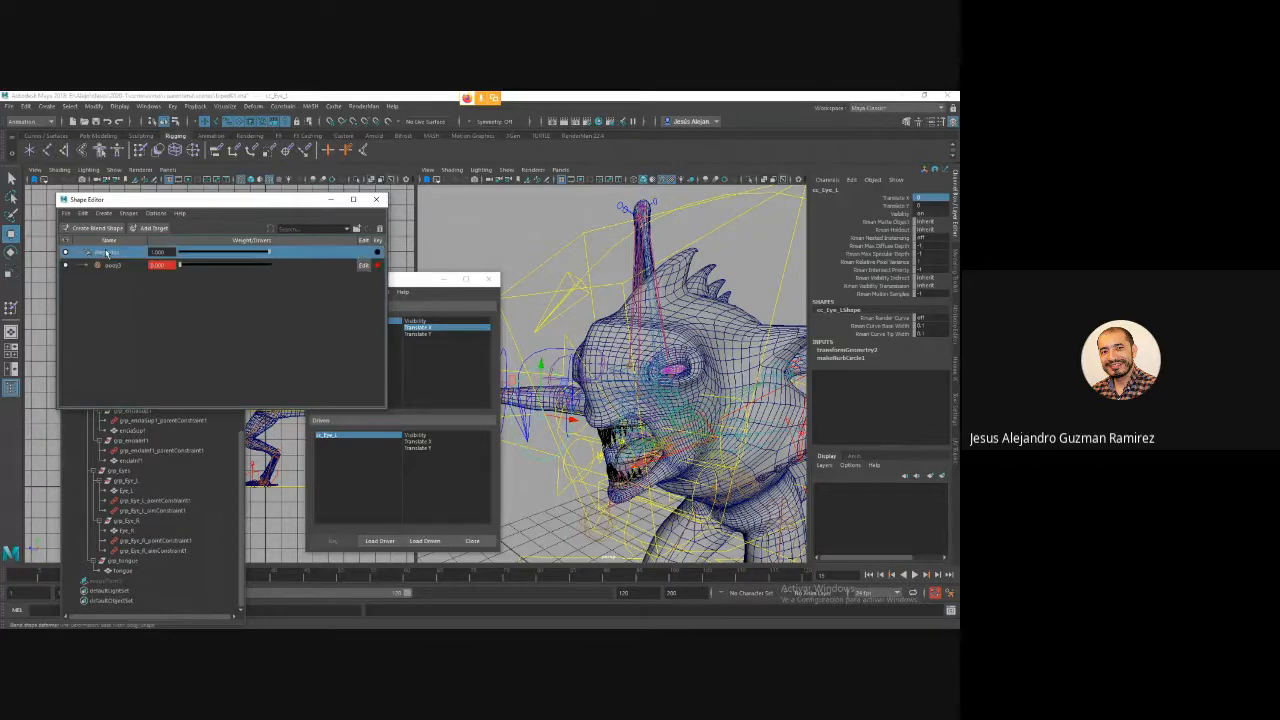
pyautogui.click(106, 265)
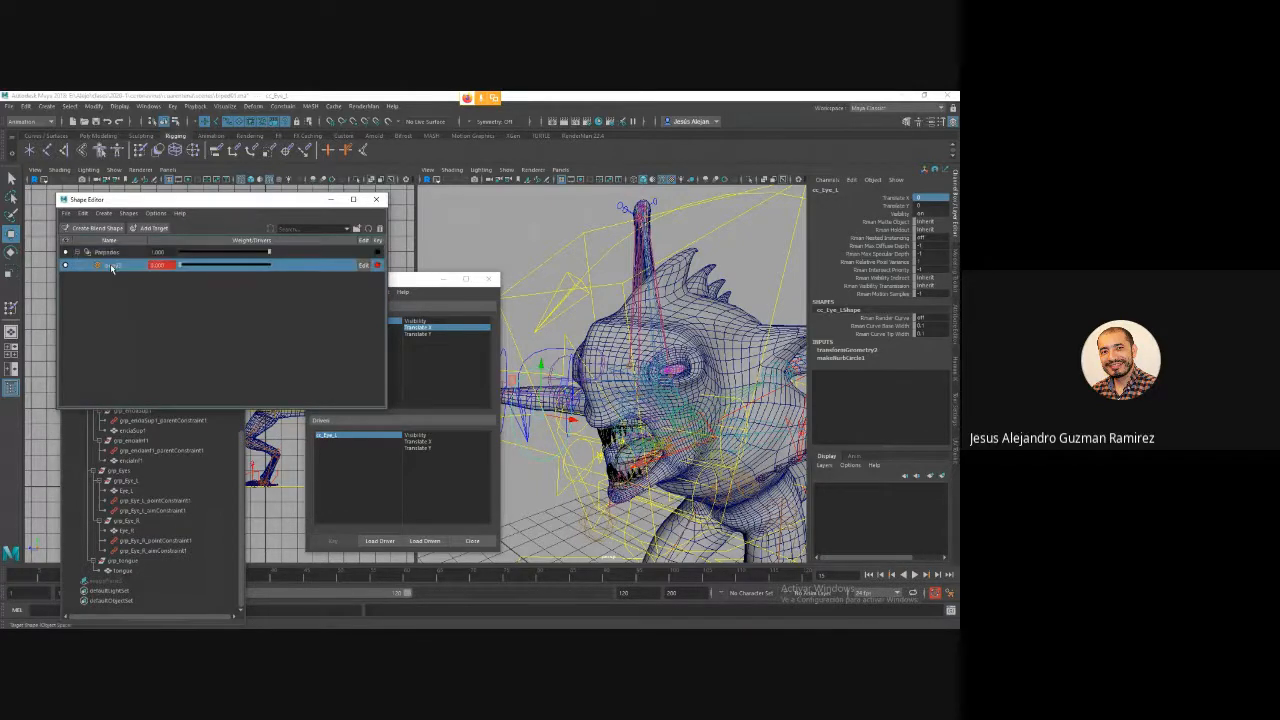
pyautogui.click(731, 322)
pyautogui.scroll(-1, 892, 337)
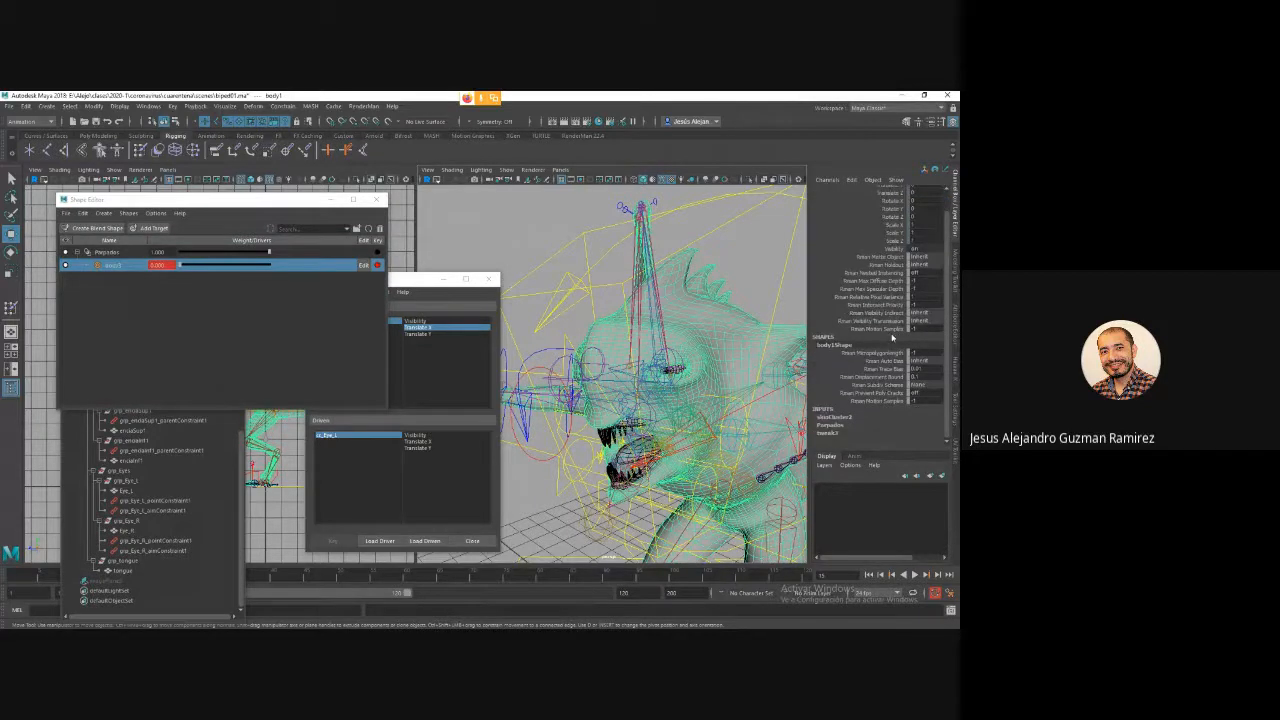
pyautogui.click(832, 426)
pyautogui.click(892, 426)
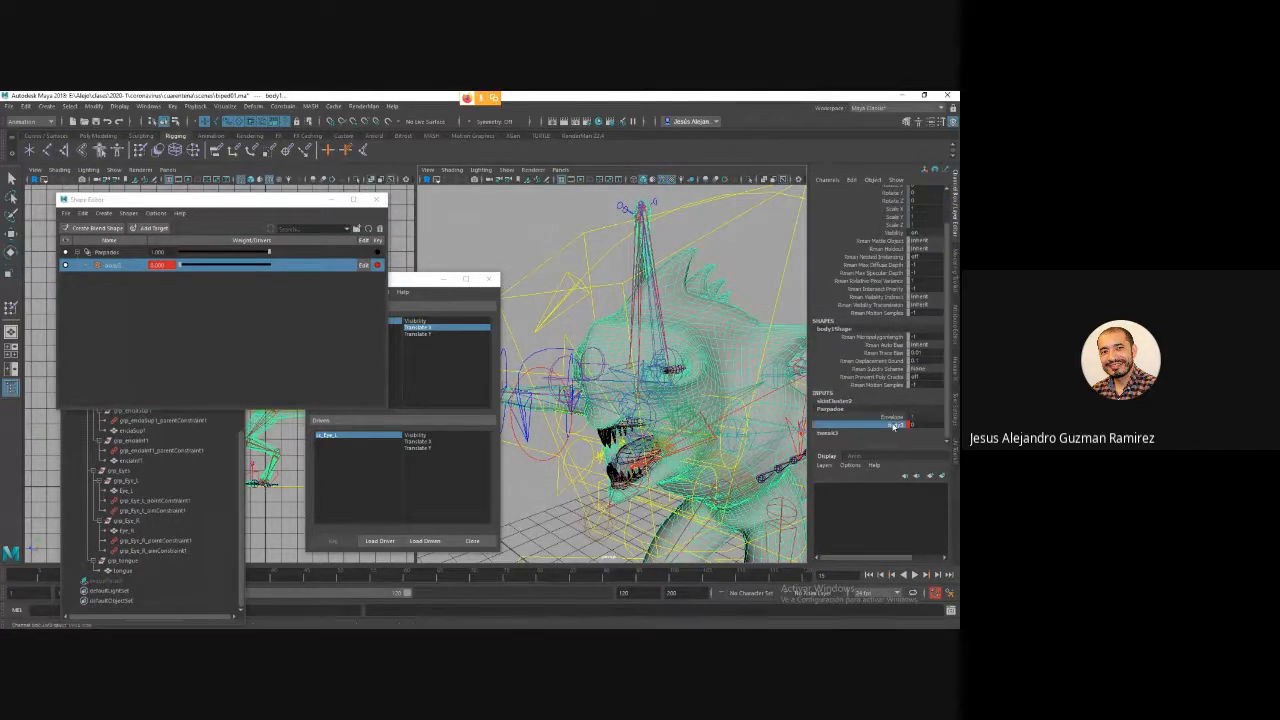
pyautogui.click(424, 540)
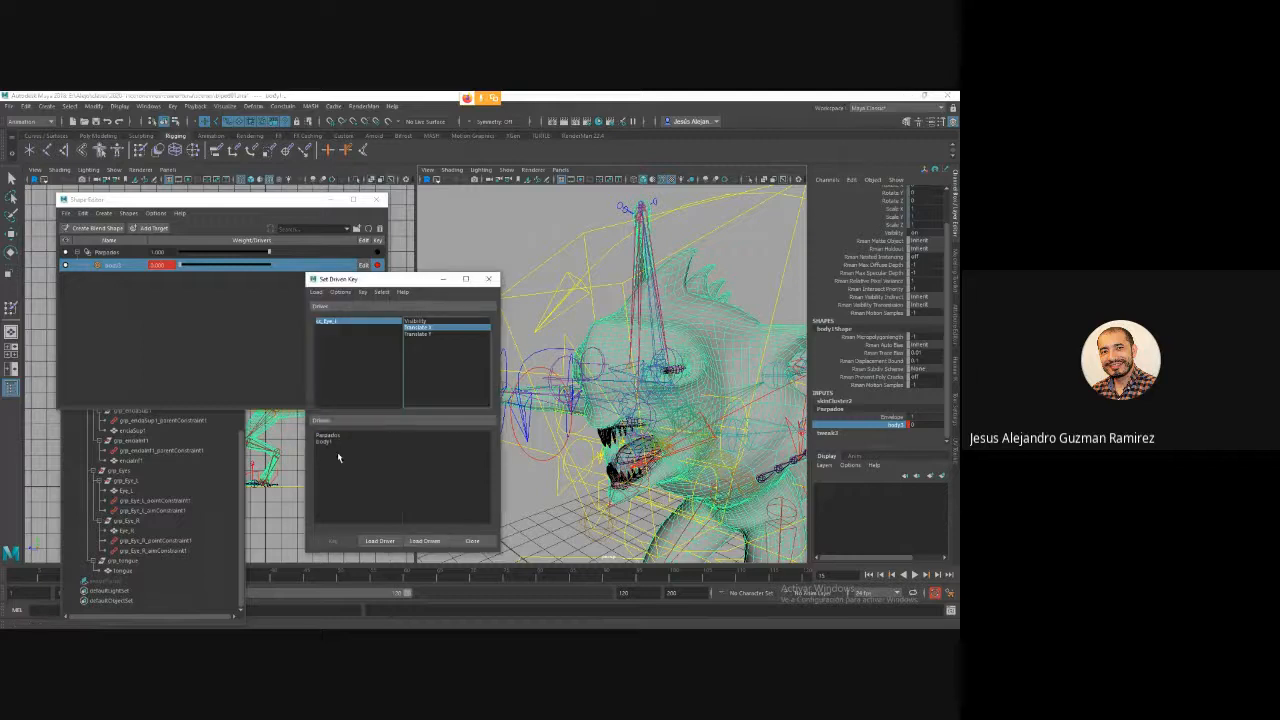
# Choose the body3 weight of Parpados as the driven attribute and key it against cc_Eye_L's Translate X.
pyautogui.click(331, 441)
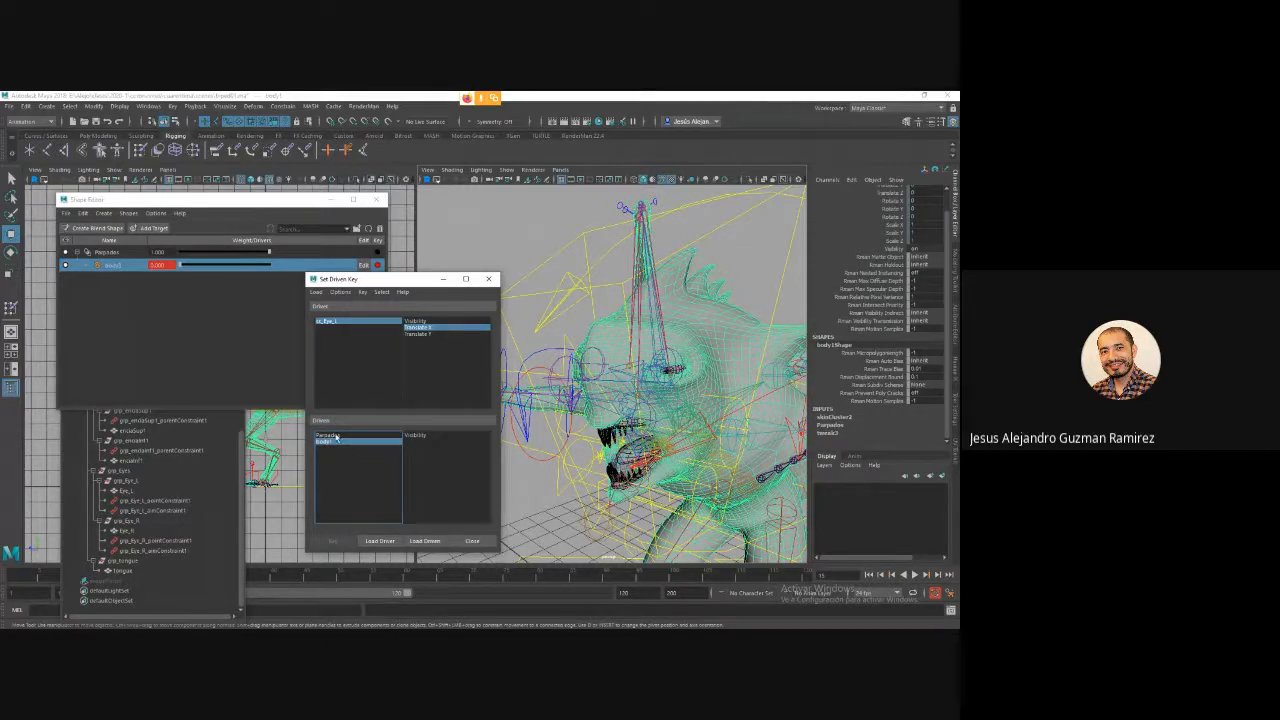
pyautogui.click(329, 435)
pyautogui.click(416, 441)
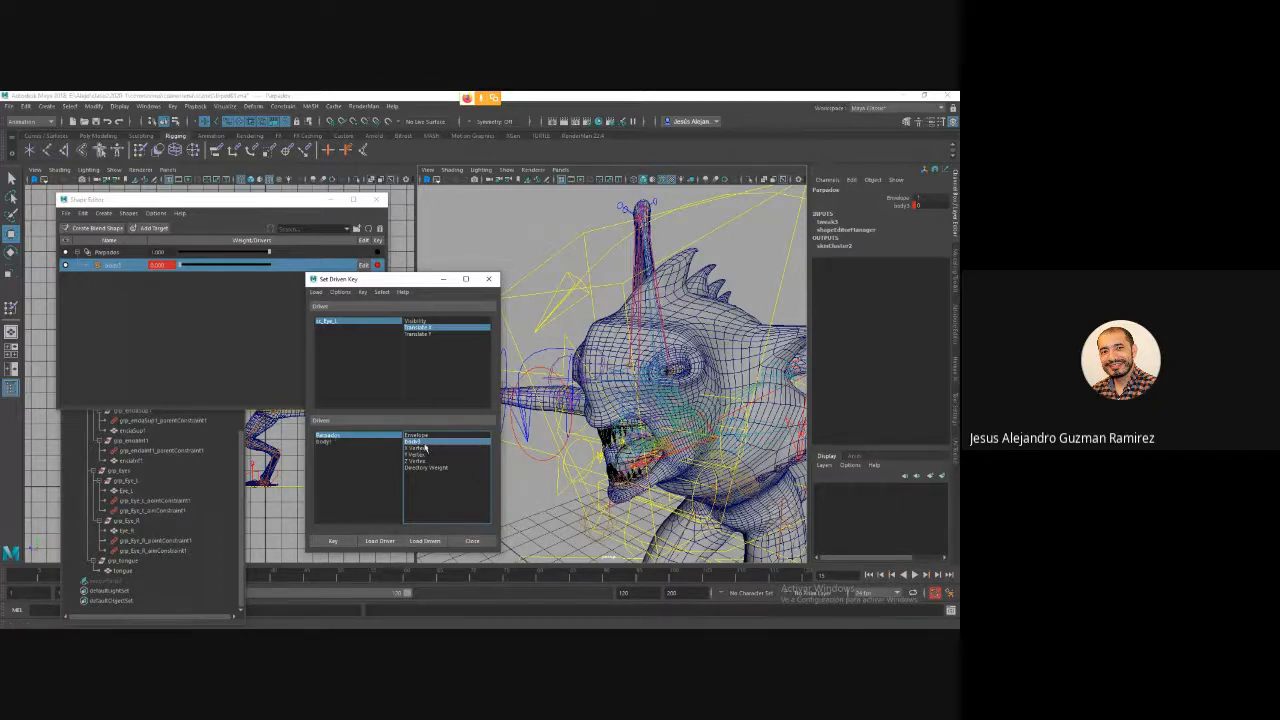
pyautogui.click(335, 541)
pyautogui.click(336, 540)
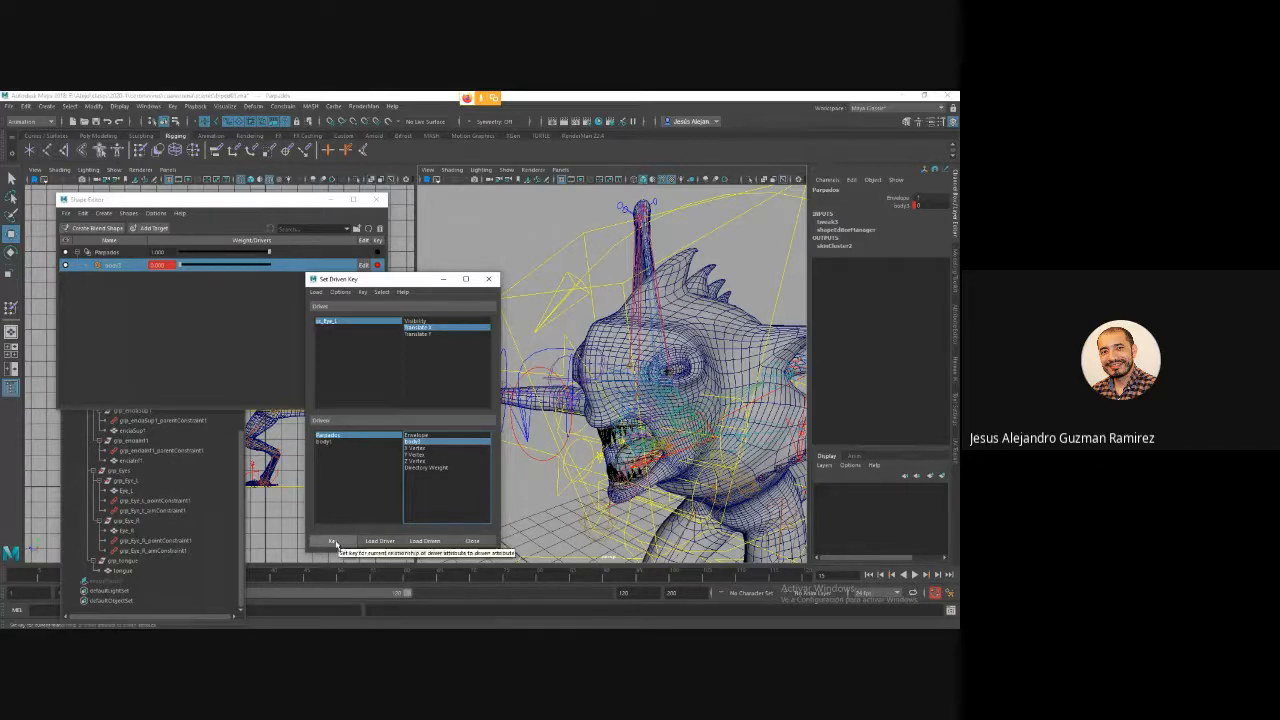
# Move the cc_Eye_L control along X and set its Translate X to 0.85.
pyautogui.click(538, 368)
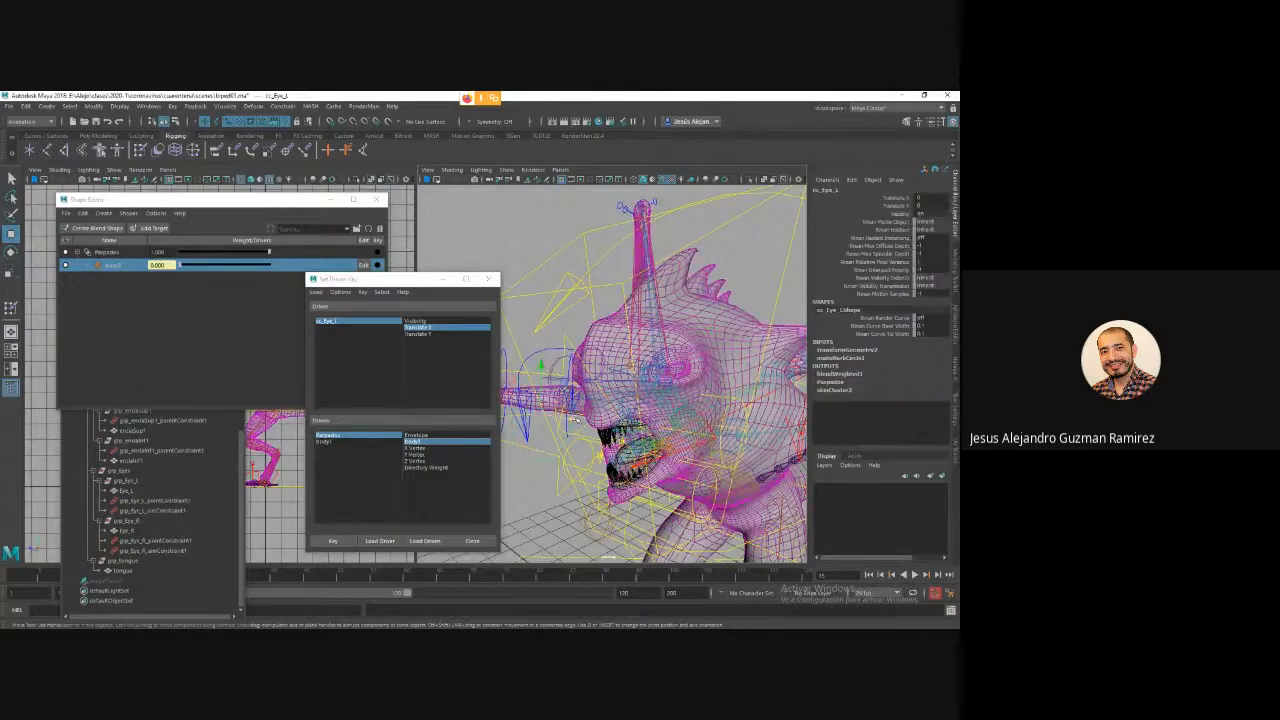
pyautogui.moveTo(615, 430); pyautogui.dragTo(666, 459)
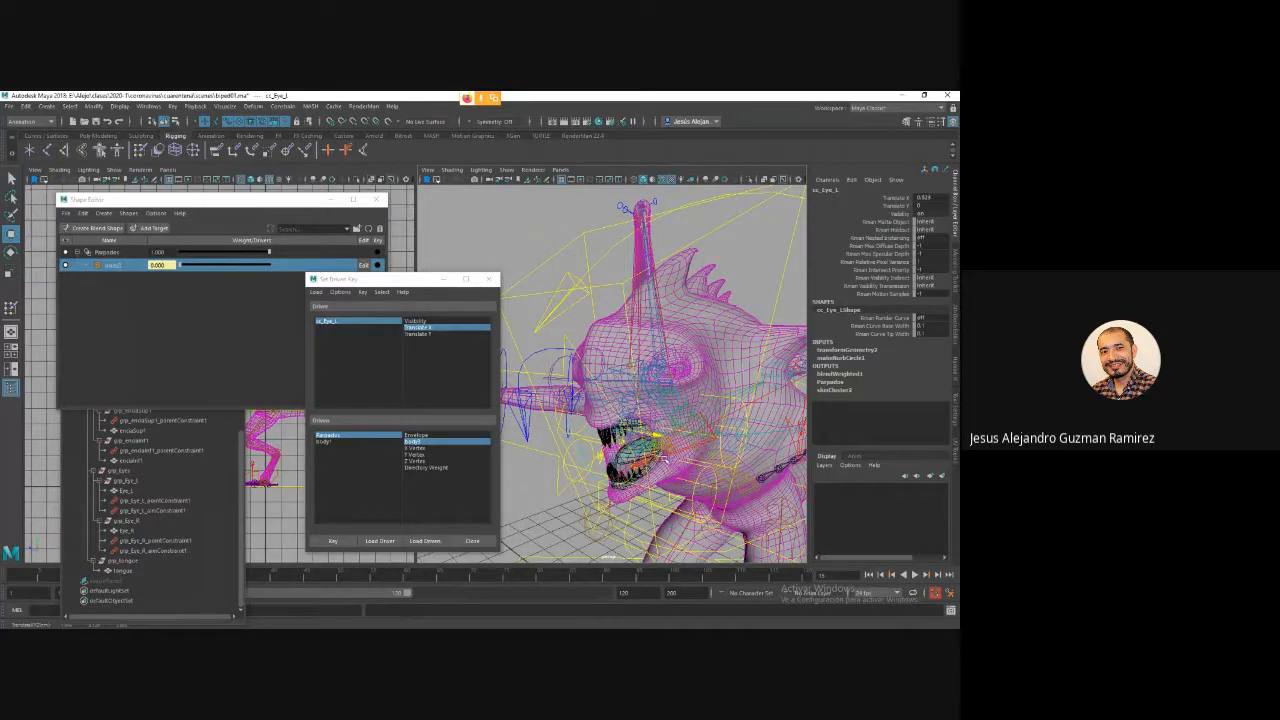
pyautogui.click(924, 198)
pyautogui.write('0.85')
pyautogui.press('Return')
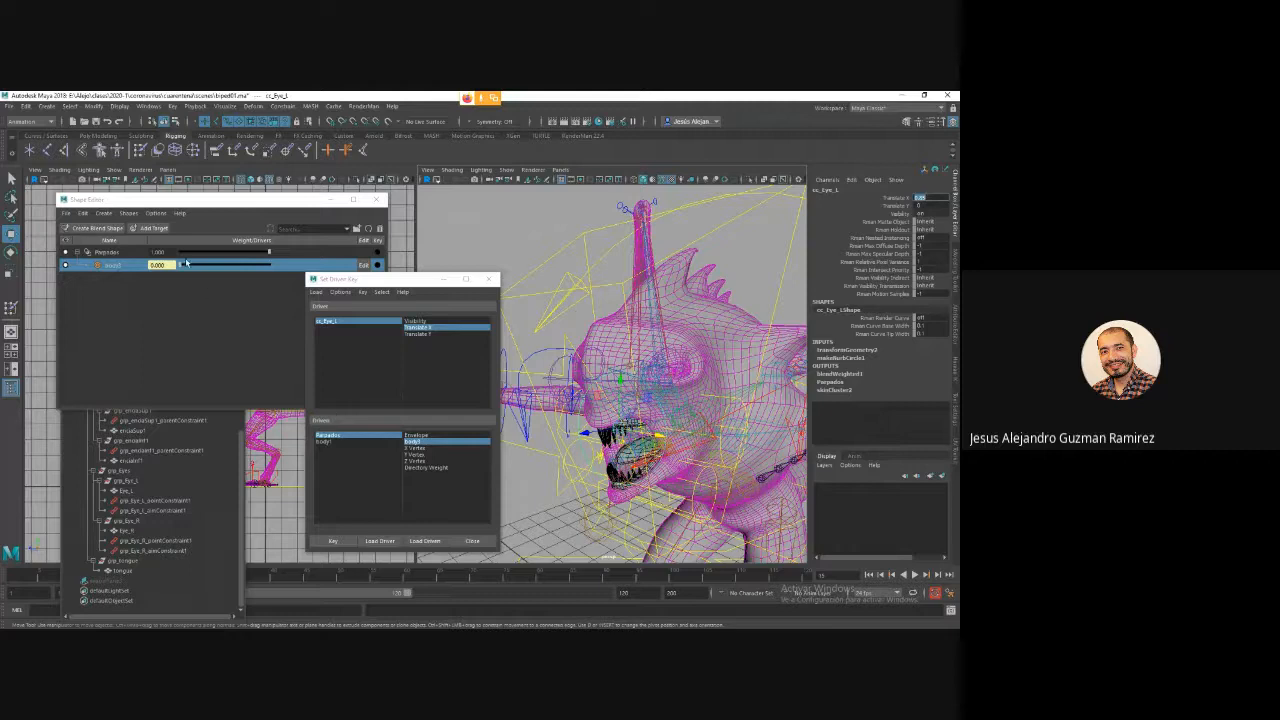
# Raise the Parpados body3 weight to 1.000 and key it as driven at this control position.
pyautogui.click(334, 436)
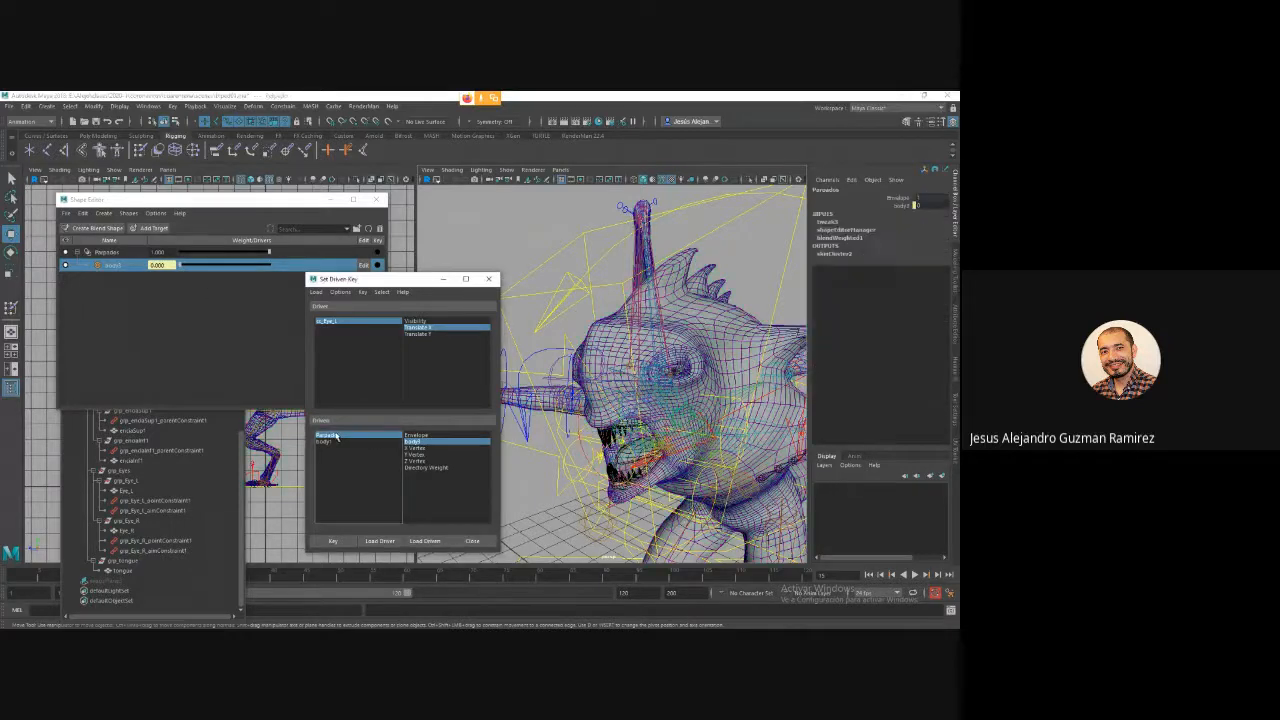
pyautogui.moveTo(188, 266); pyautogui.dragTo(293, 270)
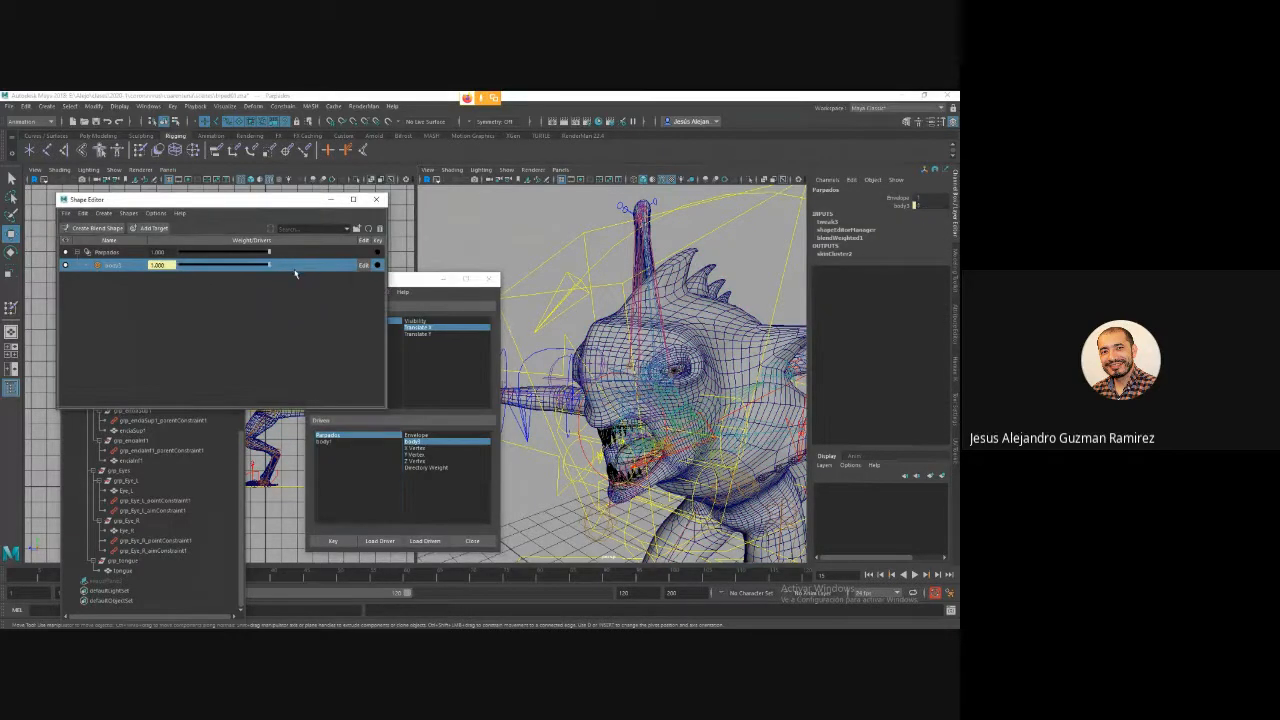
pyautogui.click(333, 541)
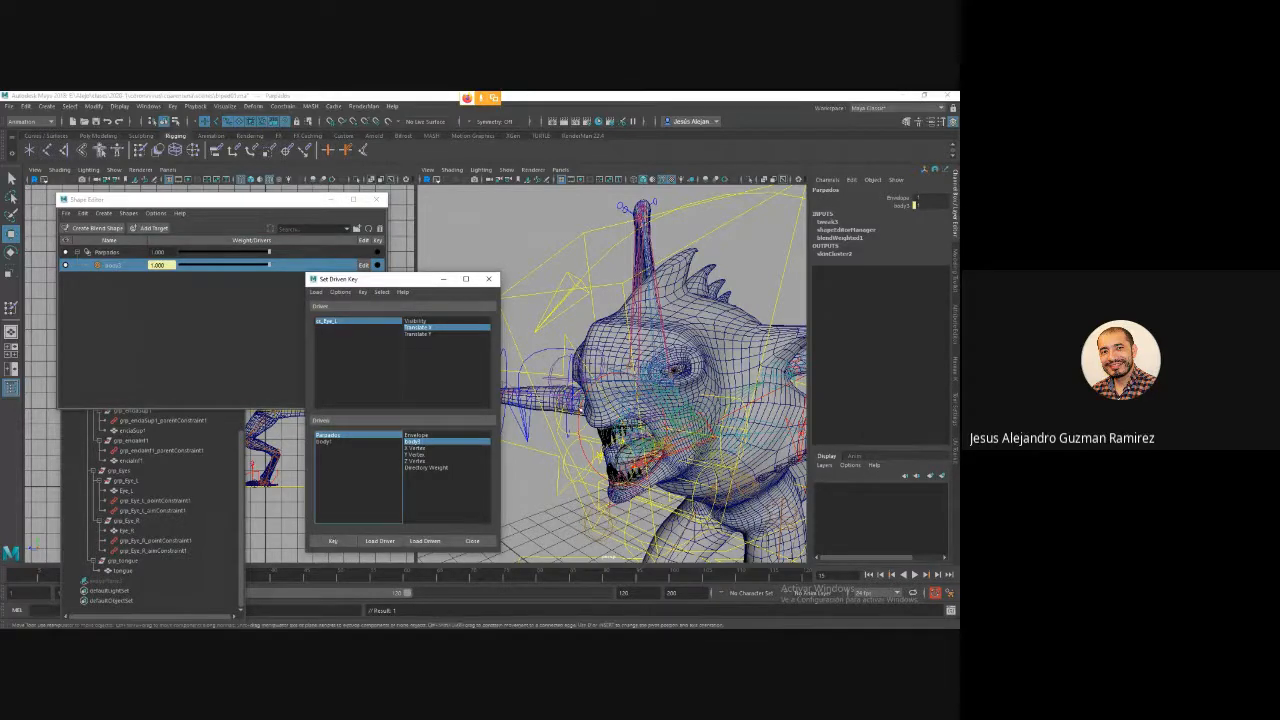
# Test the driven key by moving cc_Eye_L along X, and return its Translate X to 0.85.
pyautogui.click(578, 421)
pyautogui.moveTo(660, 435)
pyautogui.mouseDown()
pyautogui.moveTo(636, 432)
pyautogui.moveTo(654, 450)
pyautogui.moveTo(544, 439)
pyautogui.moveTo(676, 447)
pyautogui.mouseUp()
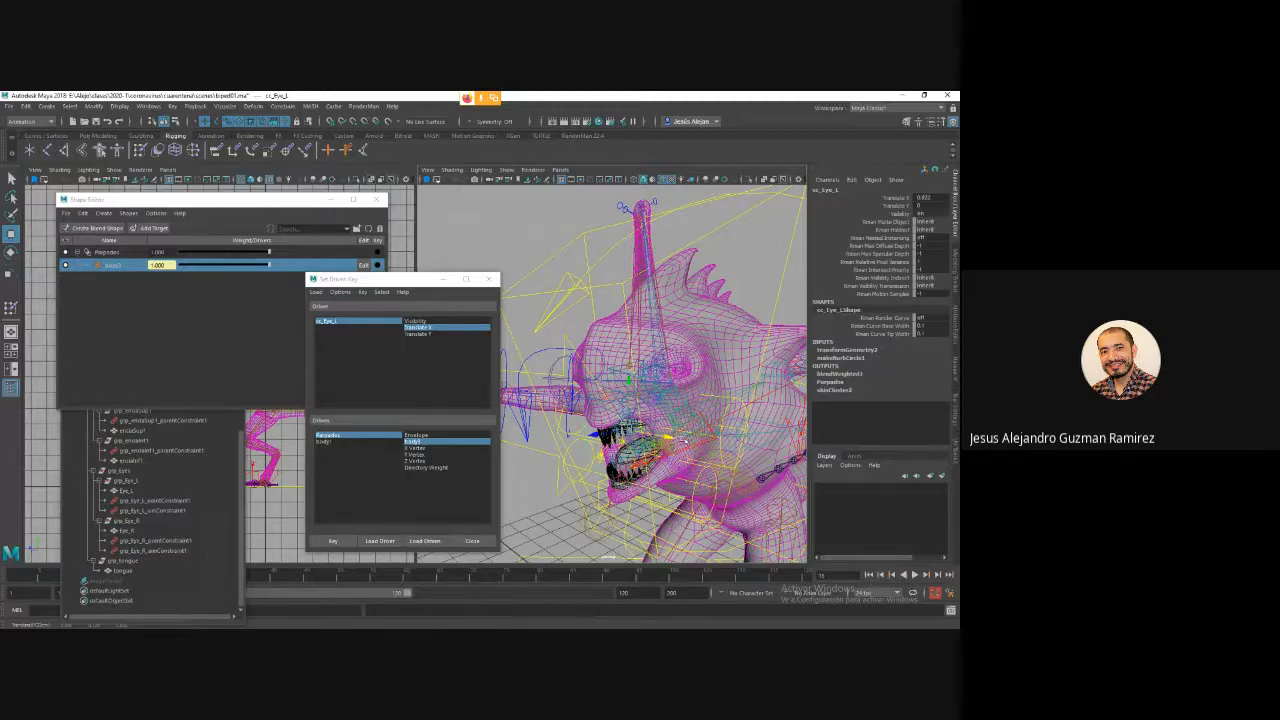
pyautogui.doubleClick(920, 197)
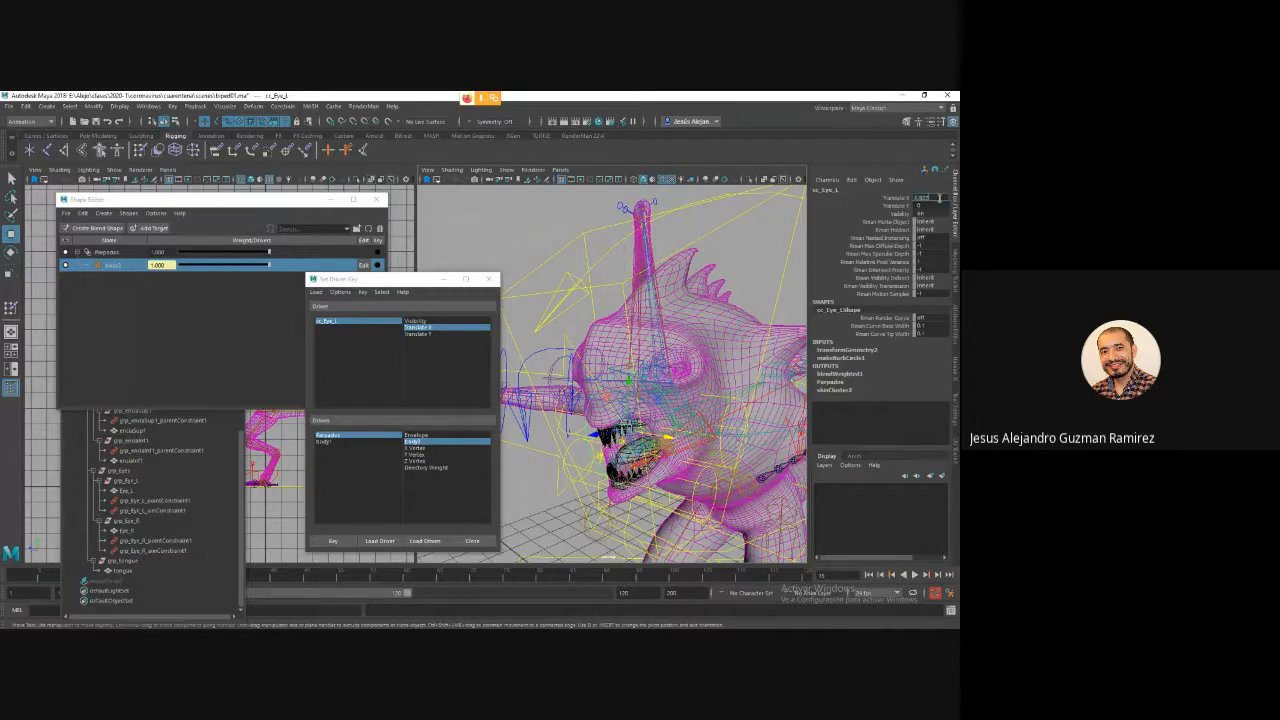
pyautogui.press('Return')
# Turn on editing for the body3 target and select a vertex of the body mesh beside the eye.
pyautogui.click(363, 265)
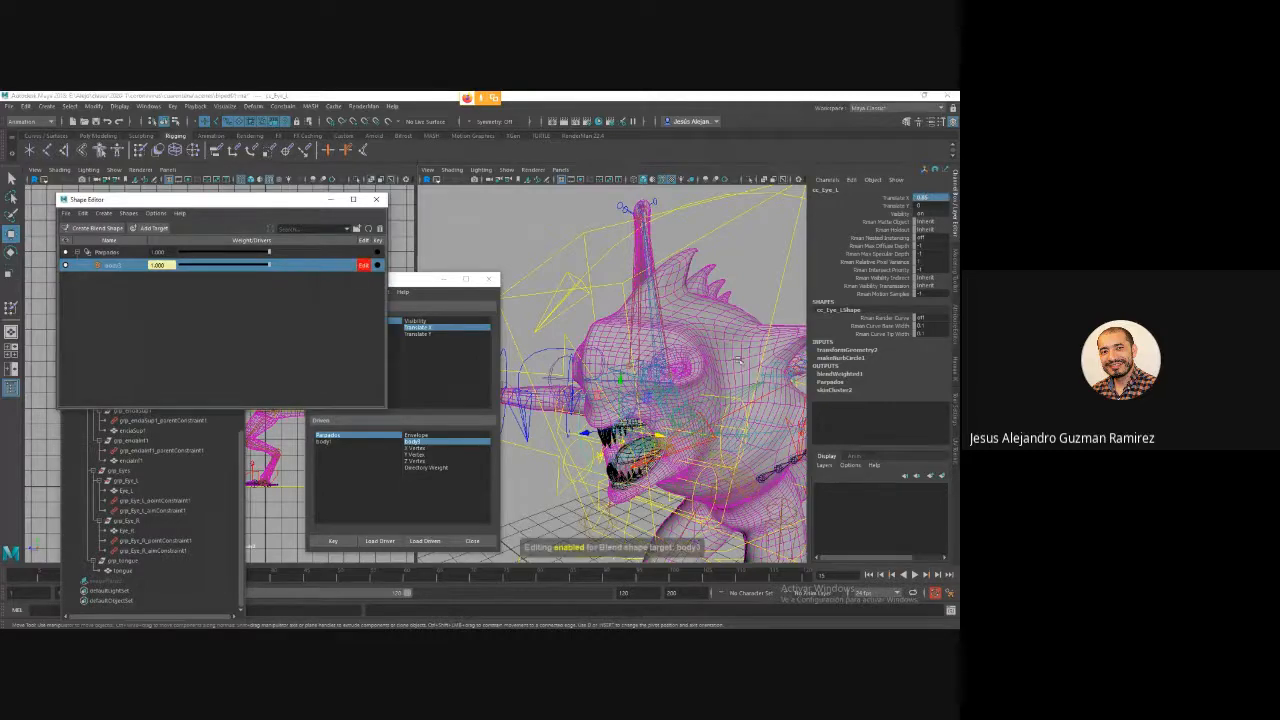
pyautogui.scroll(6, 681, 361)
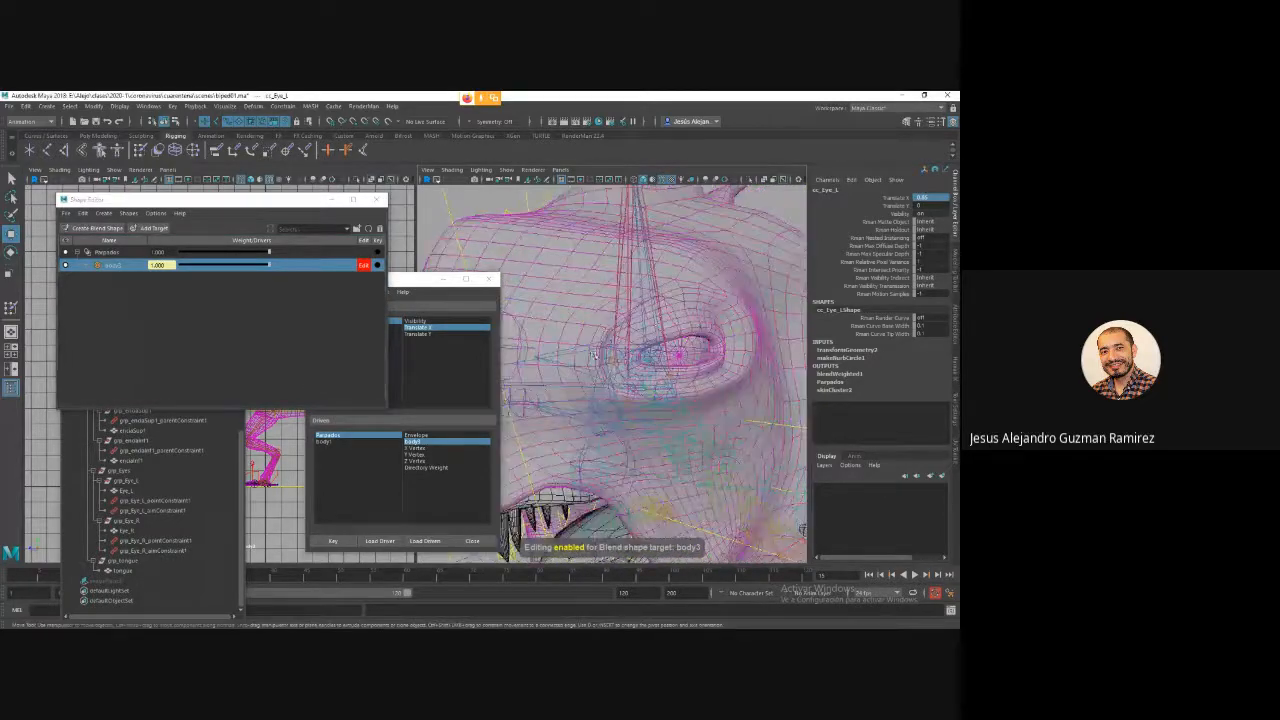
pyautogui.click(587, 334)
pyautogui.moveTo(587, 333)
pyautogui.mouseDown(button='right')
pyautogui.moveTo(586, 345)
pyautogui.moveTo(567, 343)
pyautogui.mouseUp(button='right')
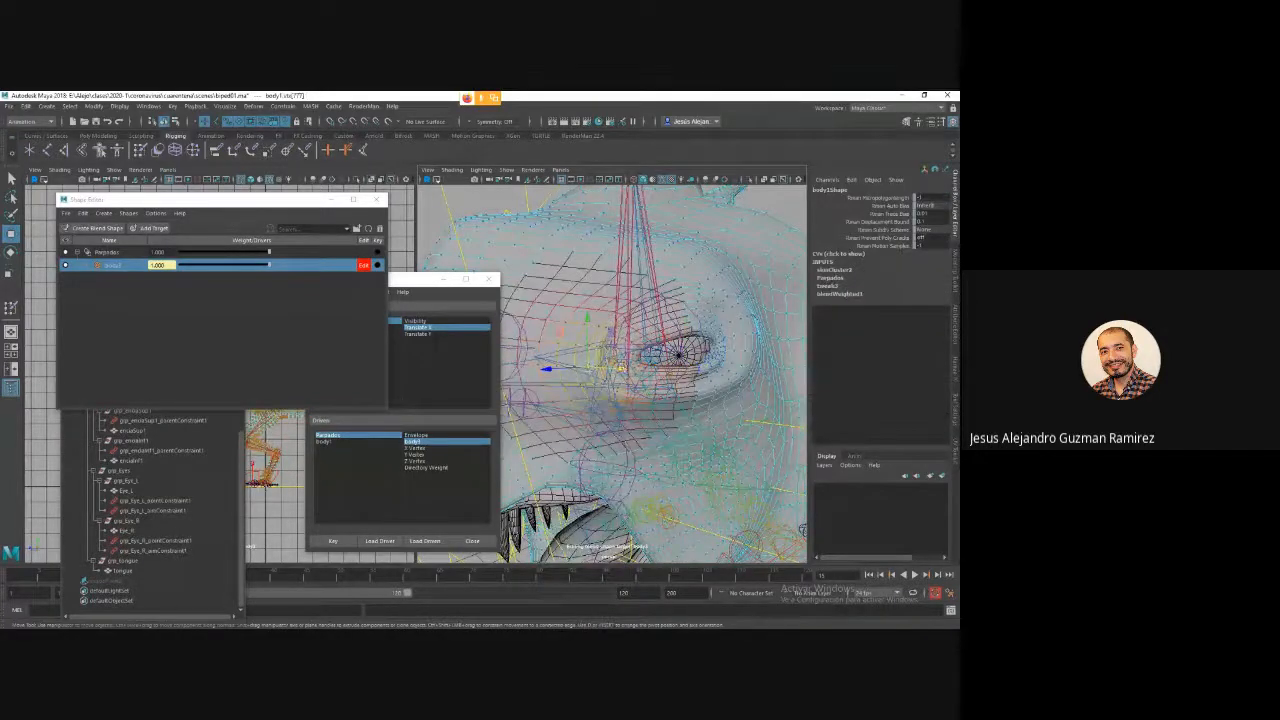
# Adjust the soft-selected body vertices on both sides of the eye for the body3 target, and turn off its editing.
pyautogui.click(603, 325)
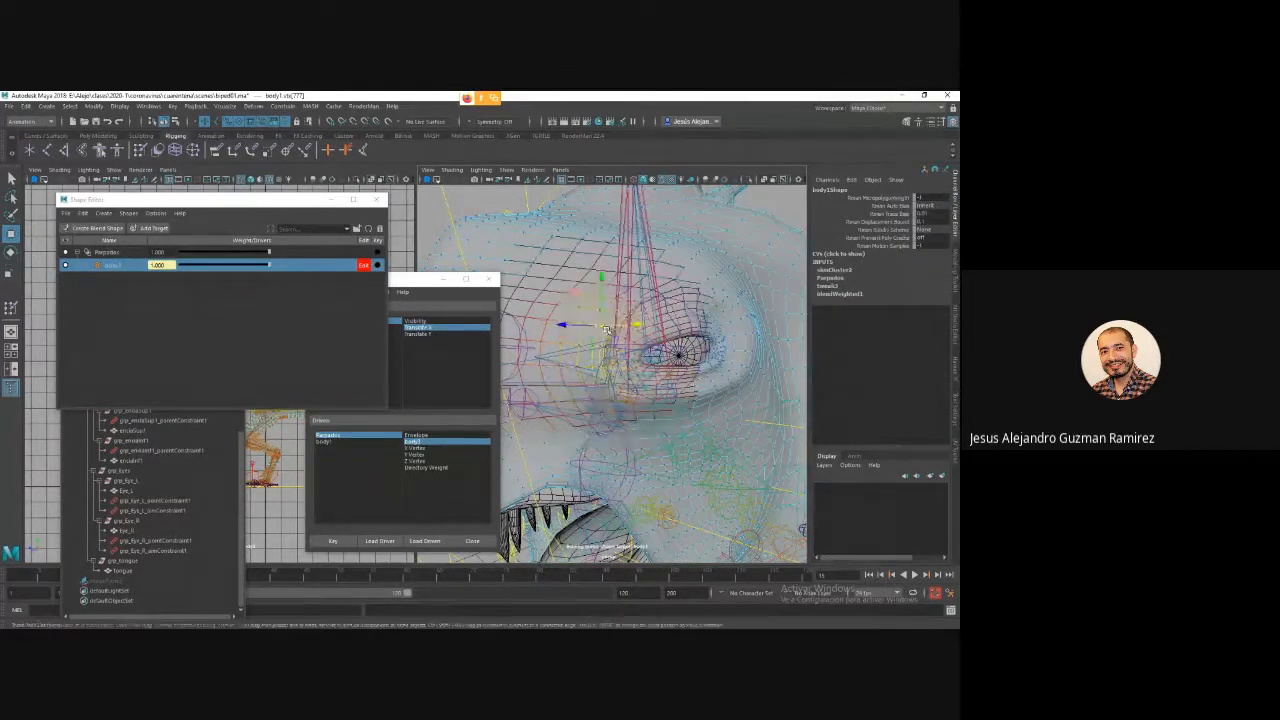
pyautogui.moveTo(637, 325); pyautogui.dragTo(640, 366)
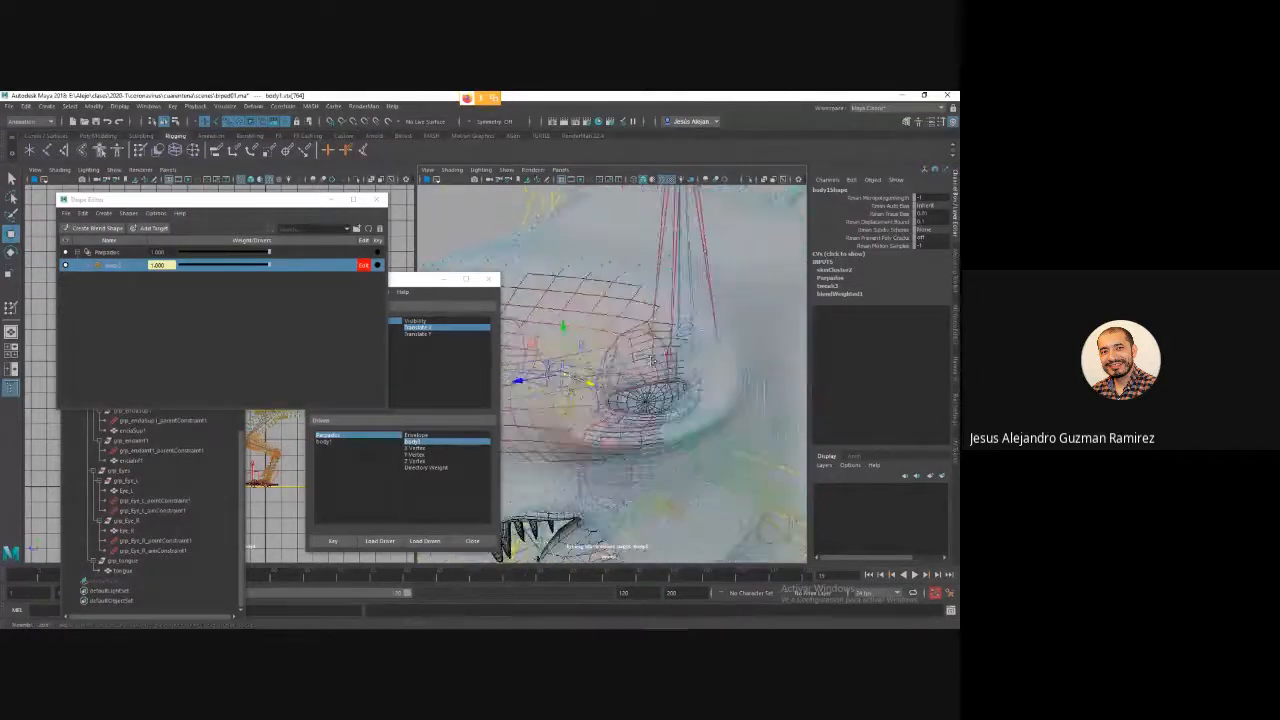
pyautogui.moveTo(516, 379); pyautogui.dragTo(519, 379)
pyautogui.click(706, 391)
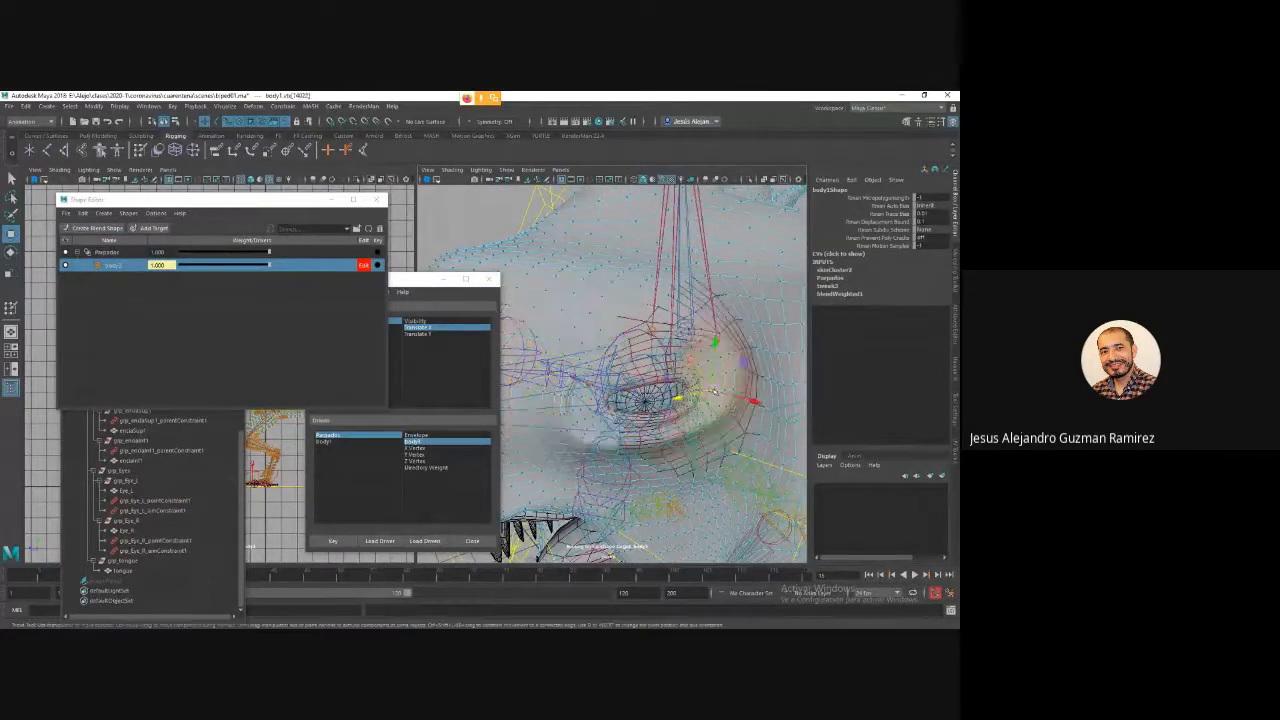
pyautogui.moveTo(689, 396); pyautogui.dragTo(681, 398)
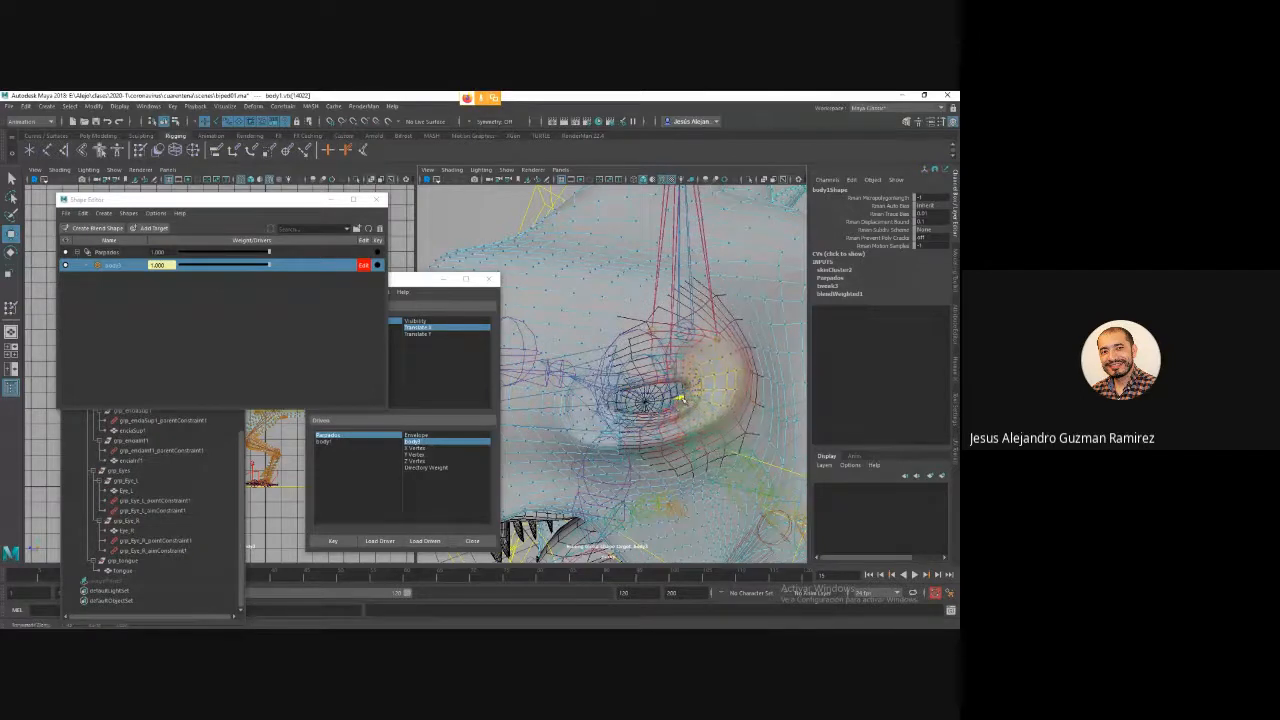
pyautogui.click(571, 431)
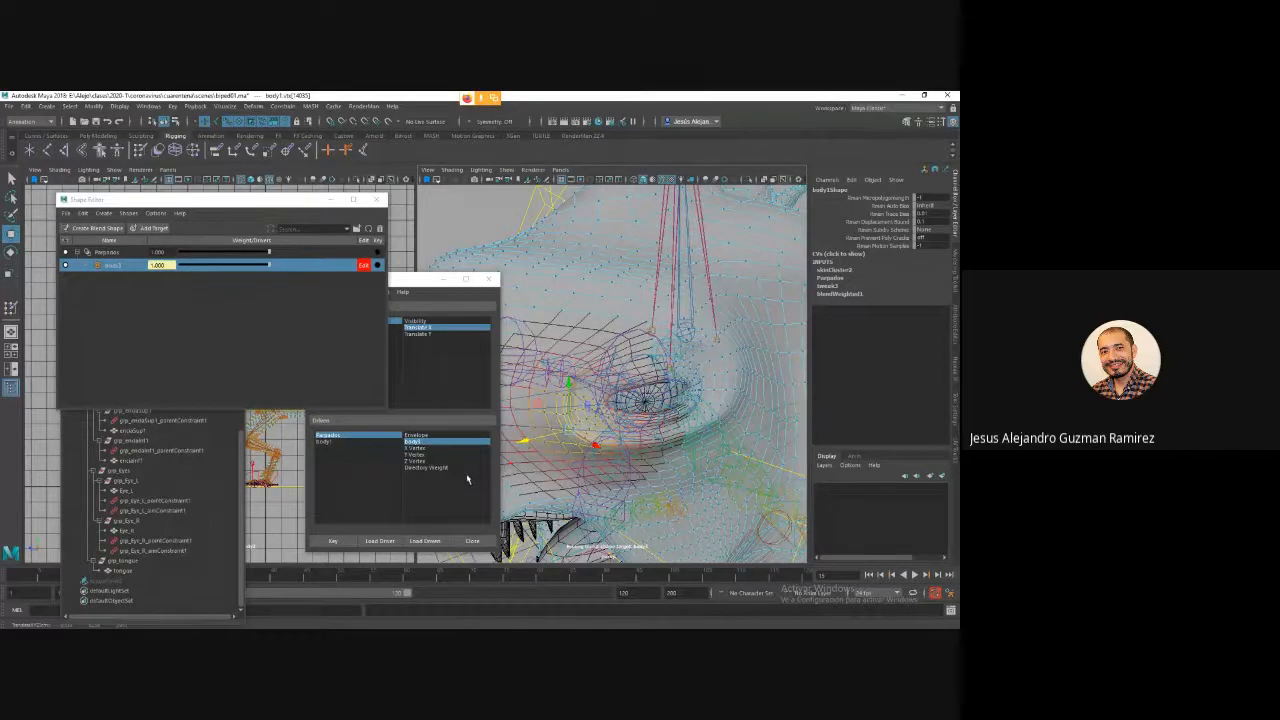
pyautogui.click(363, 265)
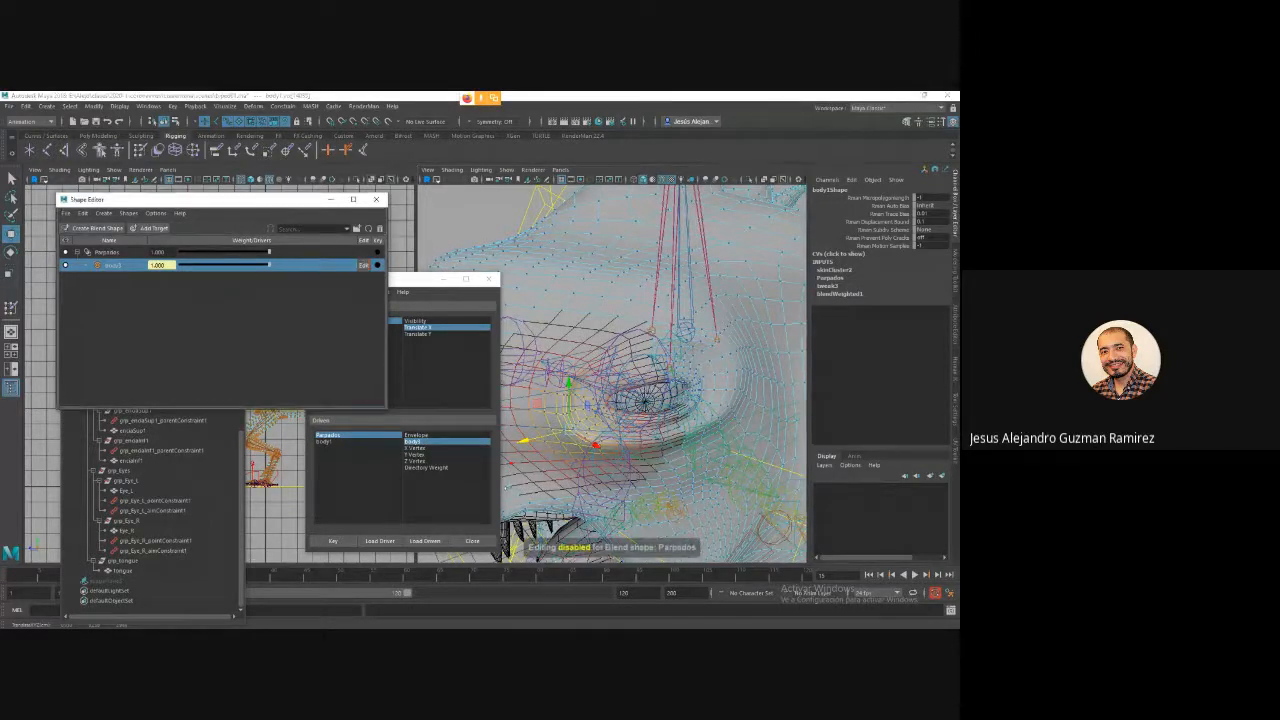
# Hide joints in the perspective view and move the cc_Eye_L control along X to test the corrected eyelid shape.
pyautogui.scroll(-5, 603, 415)
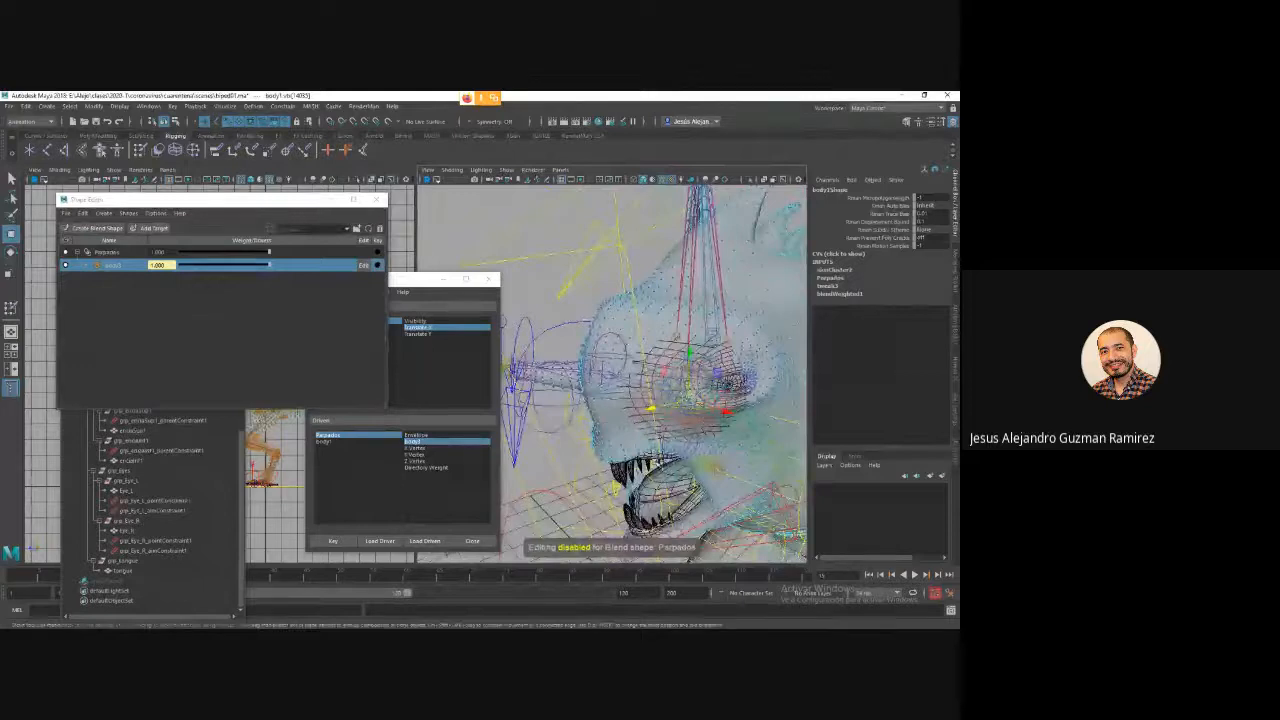
pyautogui.keyDown('alt'); pyautogui.moveTo(600, 430); pyautogui.dragTo(562, 470); pyautogui.keyUp('alt')
pyautogui.click(562, 467)
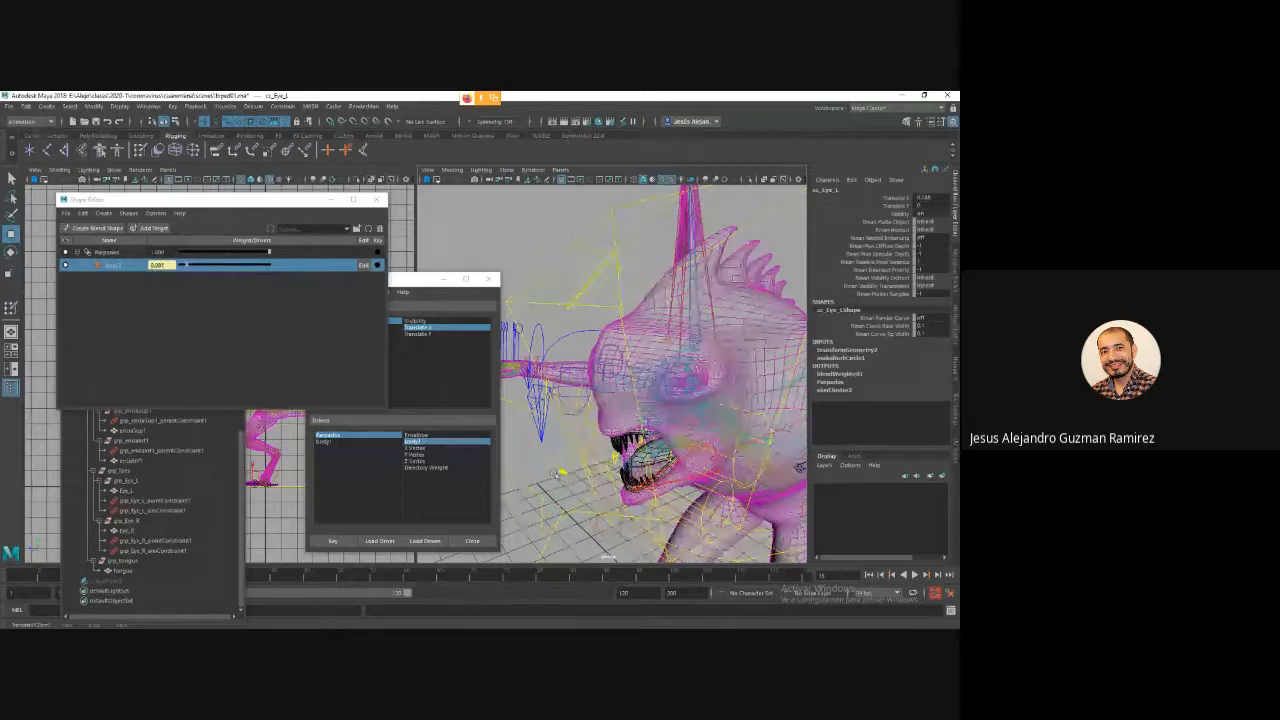
pyautogui.click(517, 175)
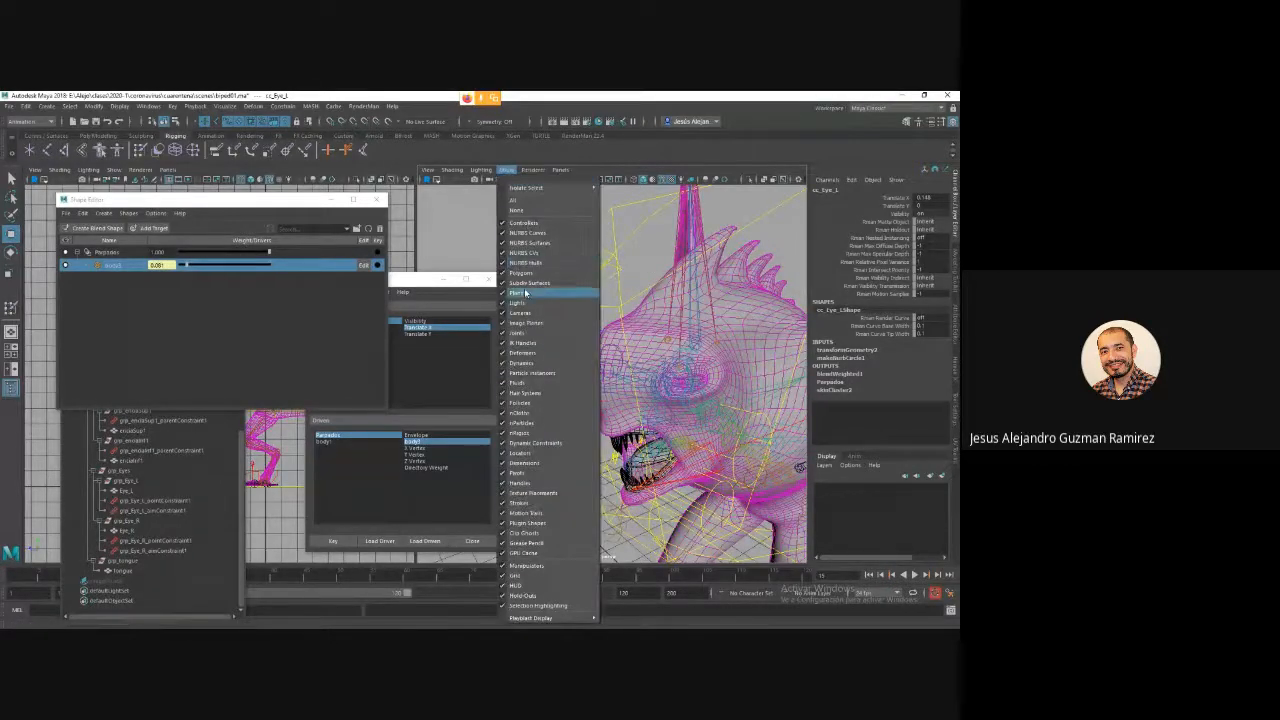
pyautogui.click(557, 340)
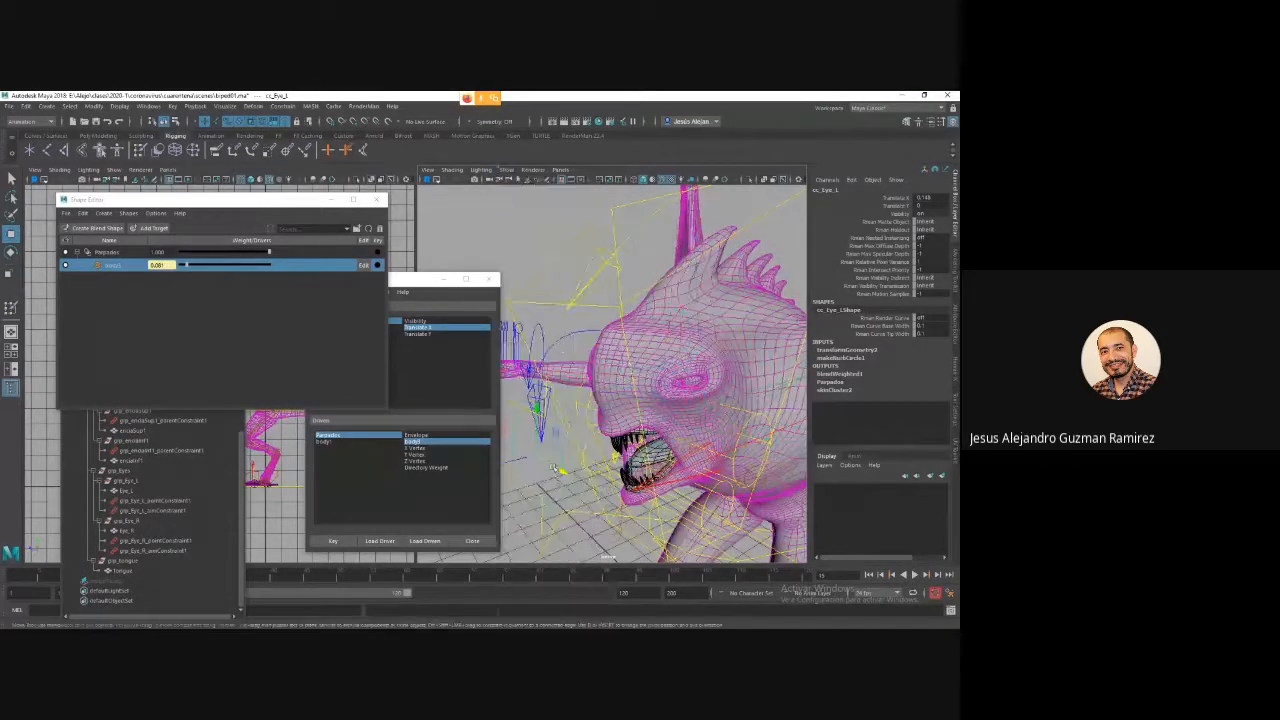
pyautogui.moveTo(556, 468)
pyautogui.mouseDown()
pyautogui.moveTo(613, 498)
pyautogui.moveTo(510, 462)
pyautogui.moveTo(625, 500)
pyautogui.moveTo(580, 498)
pyautogui.moveTo(620, 510)
pyautogui.moveTo(516, 463)
pyautogui.moveTo(537, 482)
pyautogui.mouseUp()
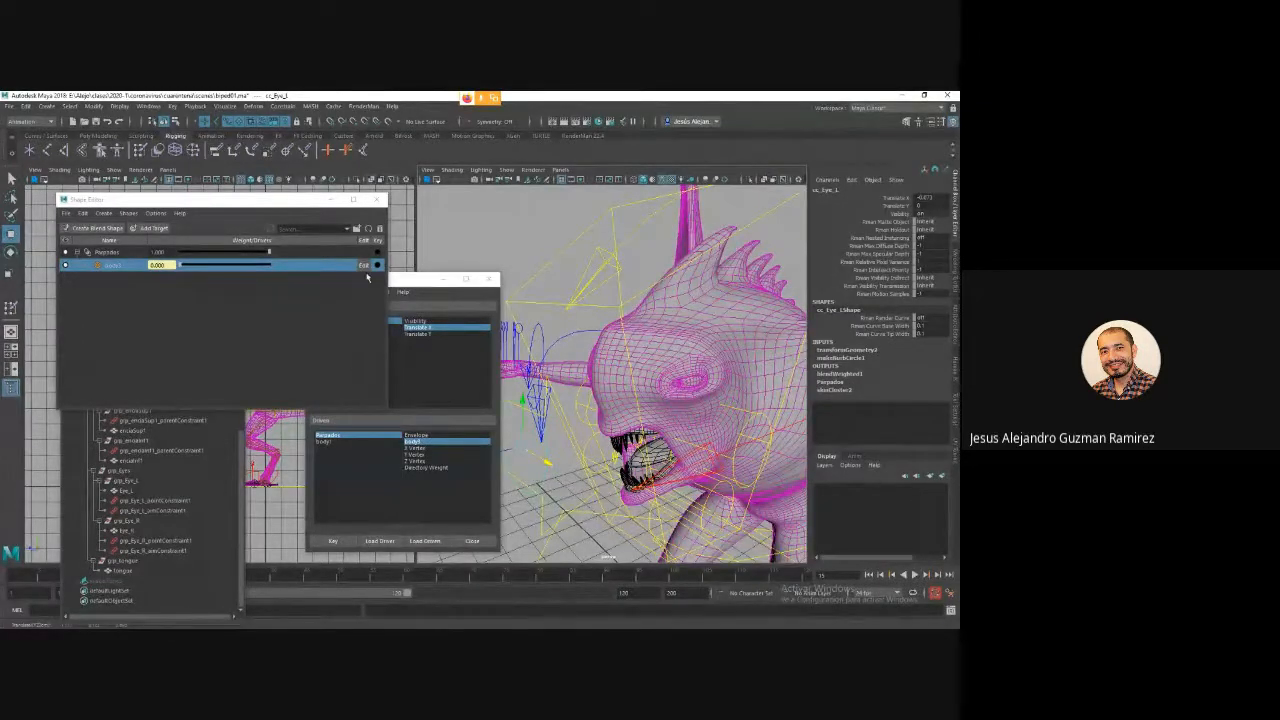
# Try keying the body3 weight at 0.257 with cc_Eye_L slightly past zero on X, and undo the attempt.
pyautogui.click(364, 265)
pyautogui.click(378, 266)
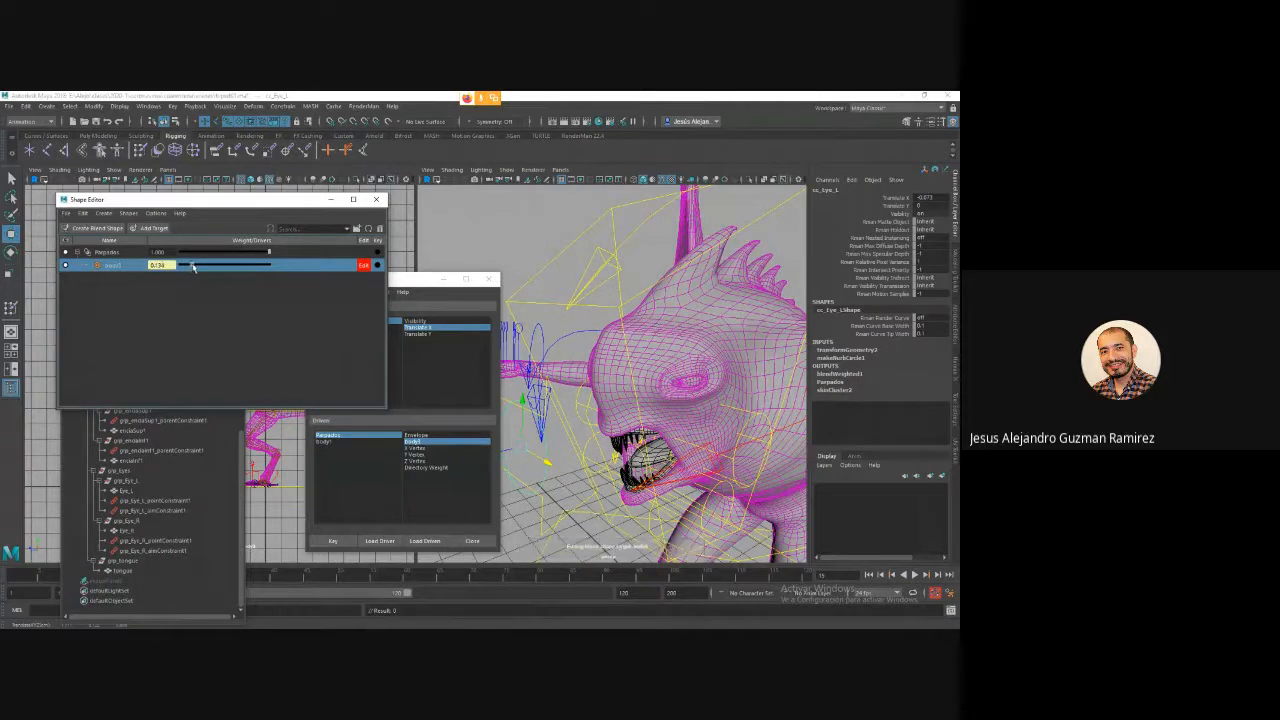
pyautogui.moveTo(186, 266); pyautogui.dragTo(204, 266)
pyautogui.click(343, 541)
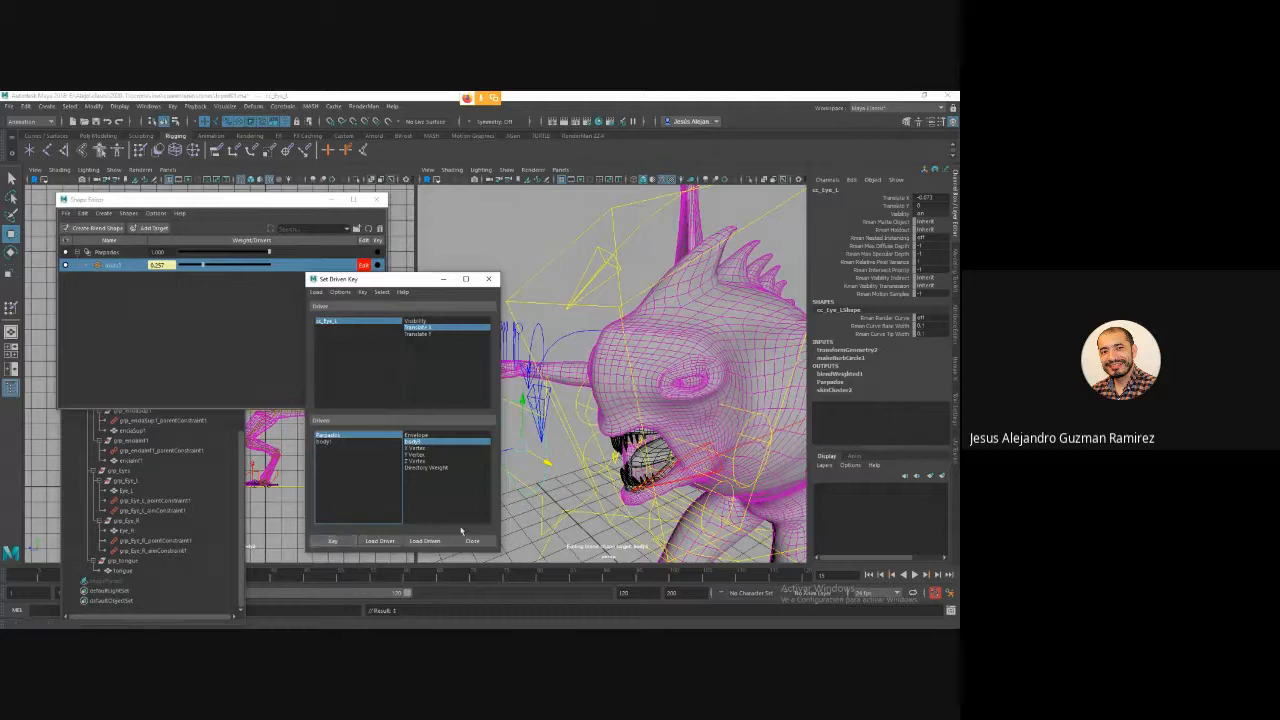
pyautogui.moveTo(547, 458); pyautogui.dragTo(603, 496)
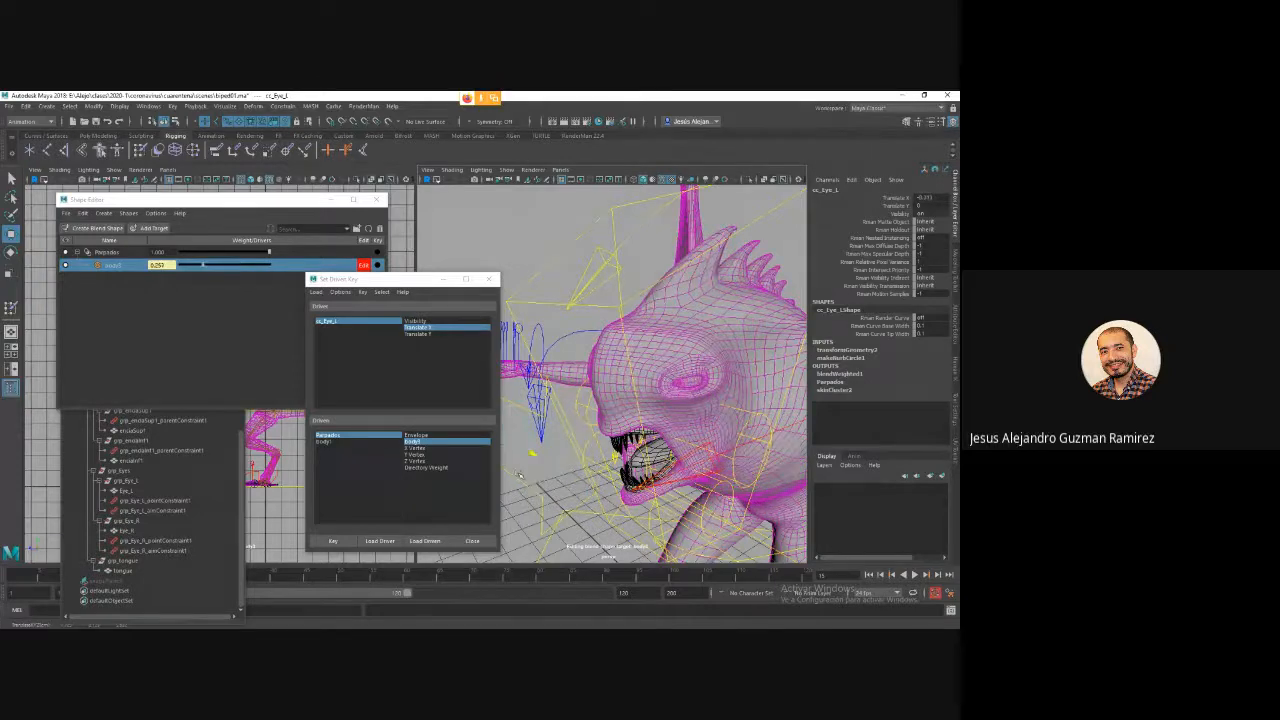
pyautogui.hotkey('ctrl', 'z')
pyautogui.hotkey('shift', 'z')
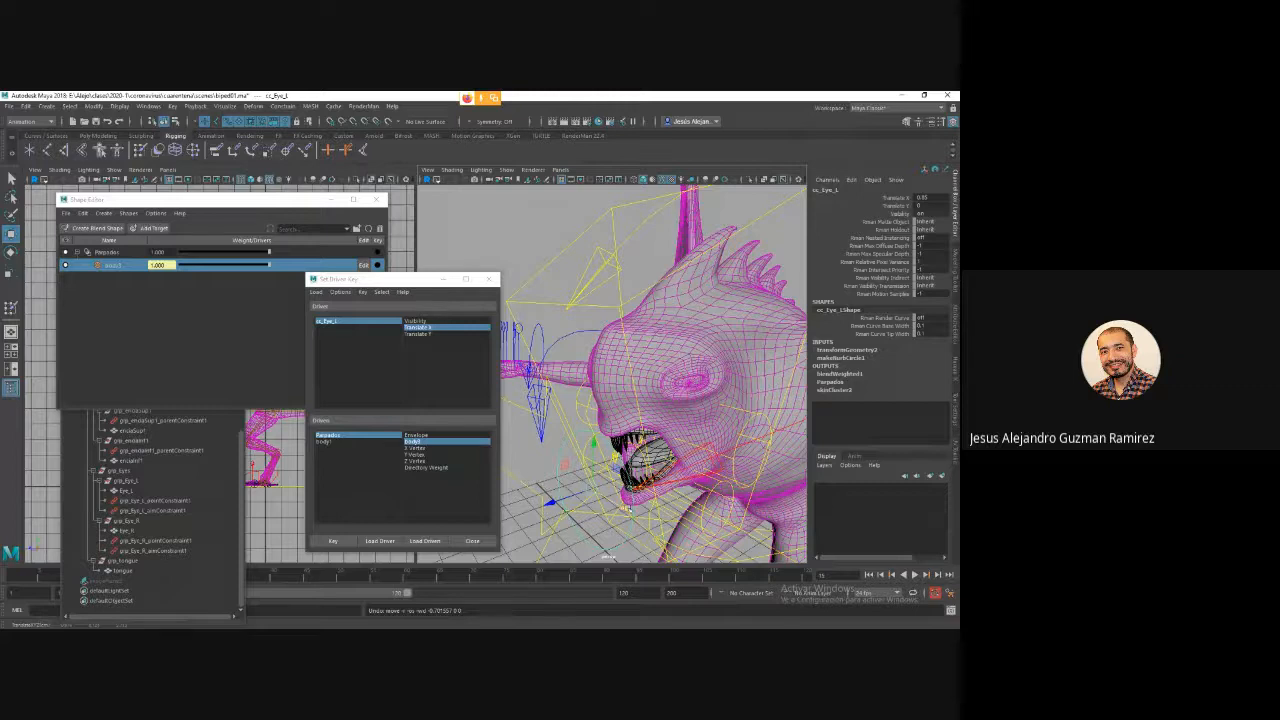
# Test the eyelid by moving cc_Eye_L back and forth along X, and reset its Translate X to 0.
pyautogui.moveTo(603, 496); pyautogui.dragTo(561, 472)
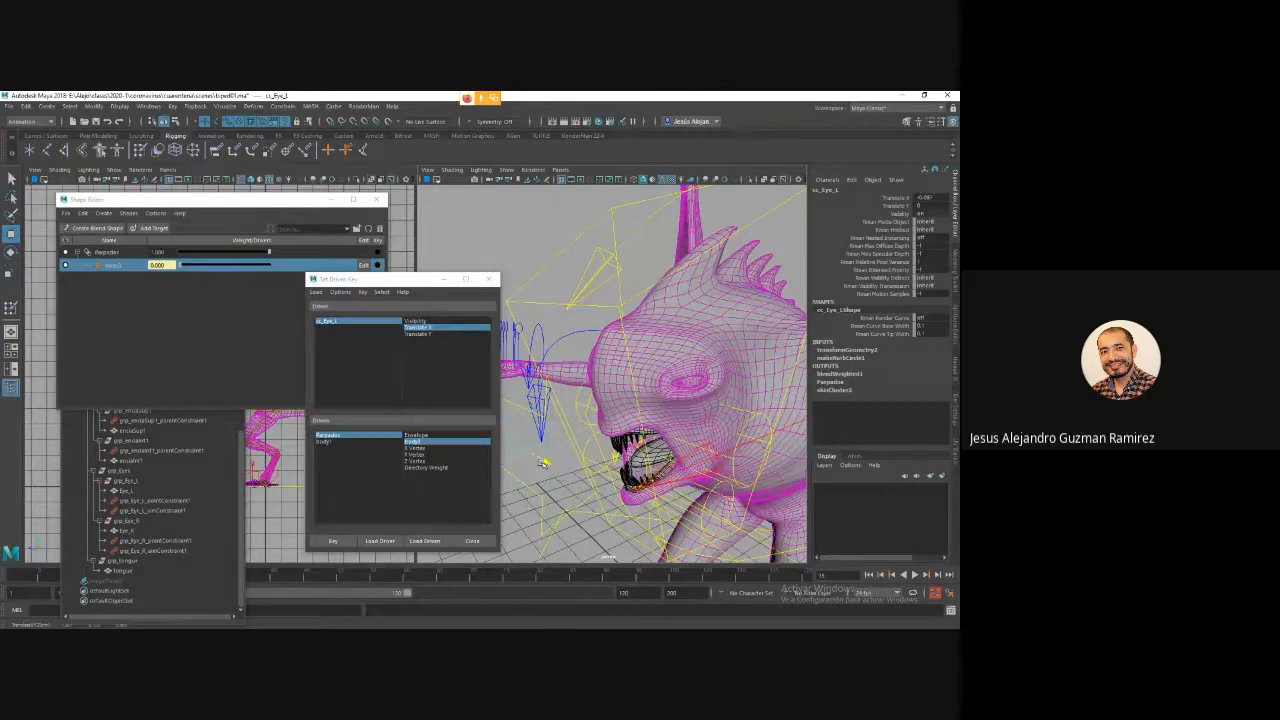
pyautogui.moveTo(541, 461)
pyautogui.mouseDown()
pyautogui.moveTo(591, 489)
pyautogui.moveTo(543, 468)
pyautogui.mouseUp()
pyautogui.moveTo(623, 510); pyautogui.dragTo(548, 466)
pyautogui.moveTo(593, 505); pyautogui.dragTo(580, 477)
pyautogui.doubleClick(925, 198)
pyautogui.write('0')
pyautogui.press('Return')
# Add a second target to the Parpados blend shape and name it arriba.
pyautogui.click(133, 228)
pyautogui.doubleClick(112, 278)
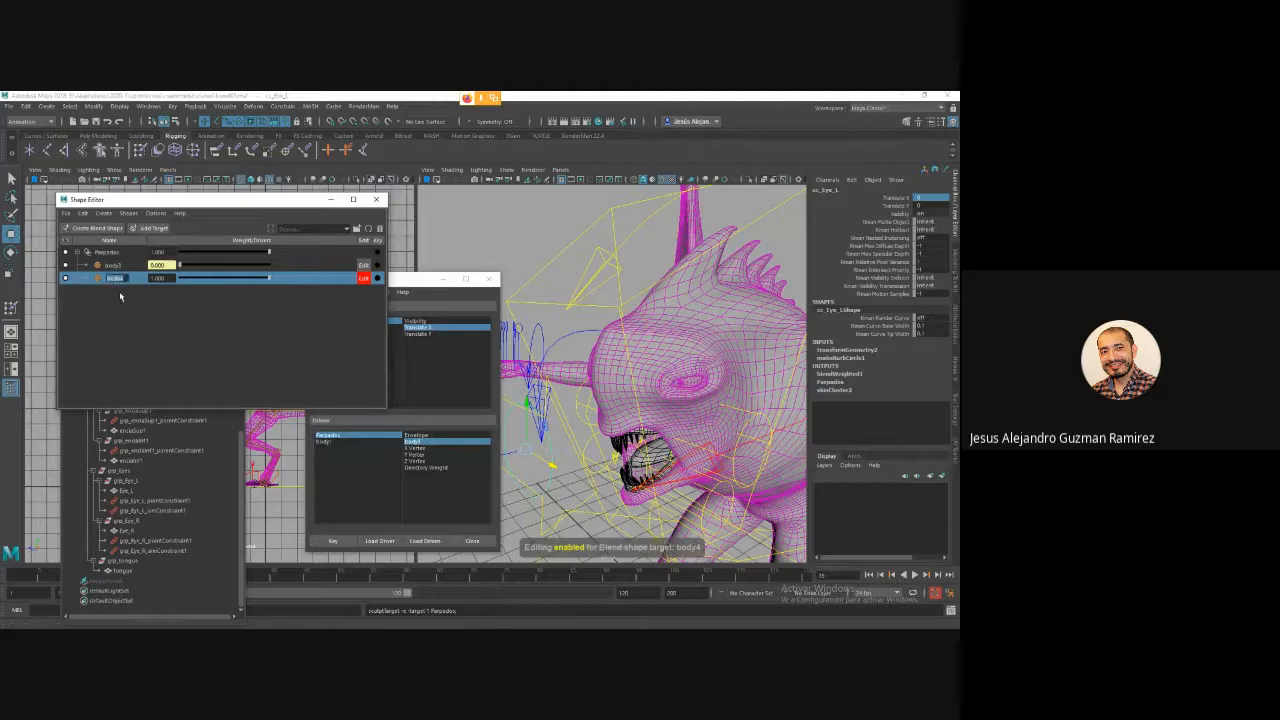
pyautogui.write('eff')
pyautogui.press('Return')
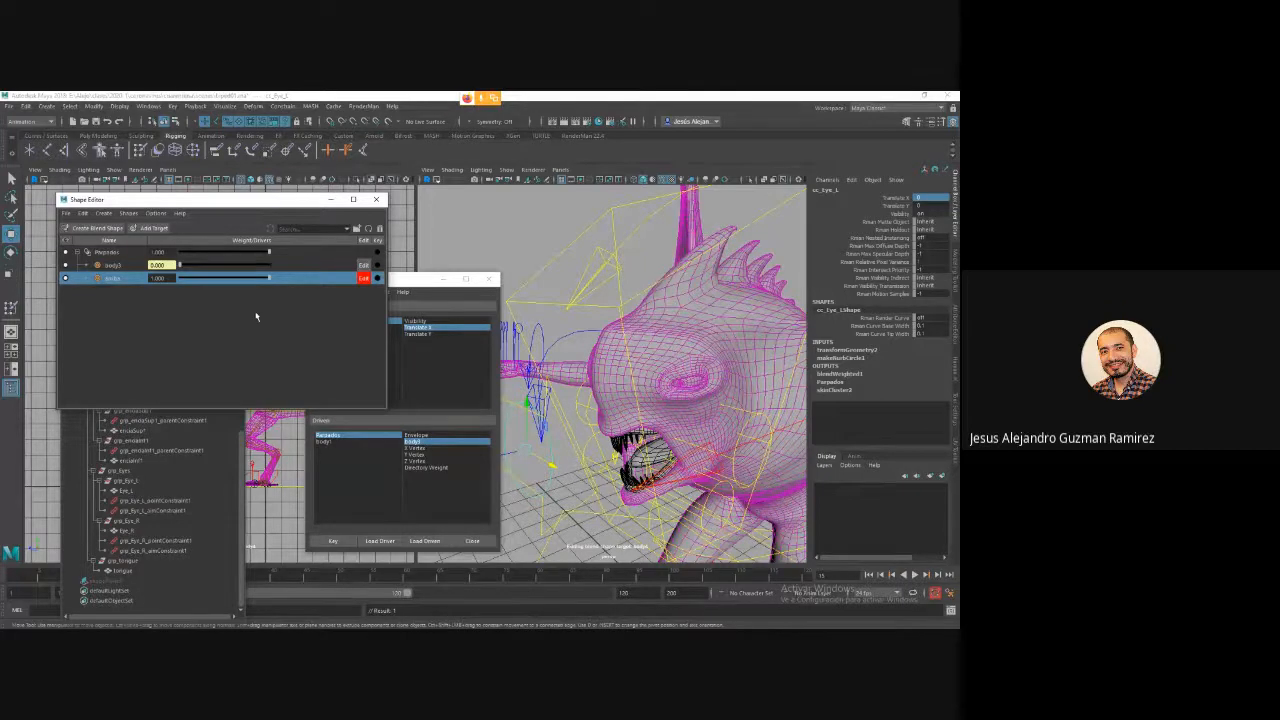
# Reshape the eyelids in the arriba target by moving soft-selected body vertices around the eye vertically, and turn off its editing.
pyautogui.click(688, 376)
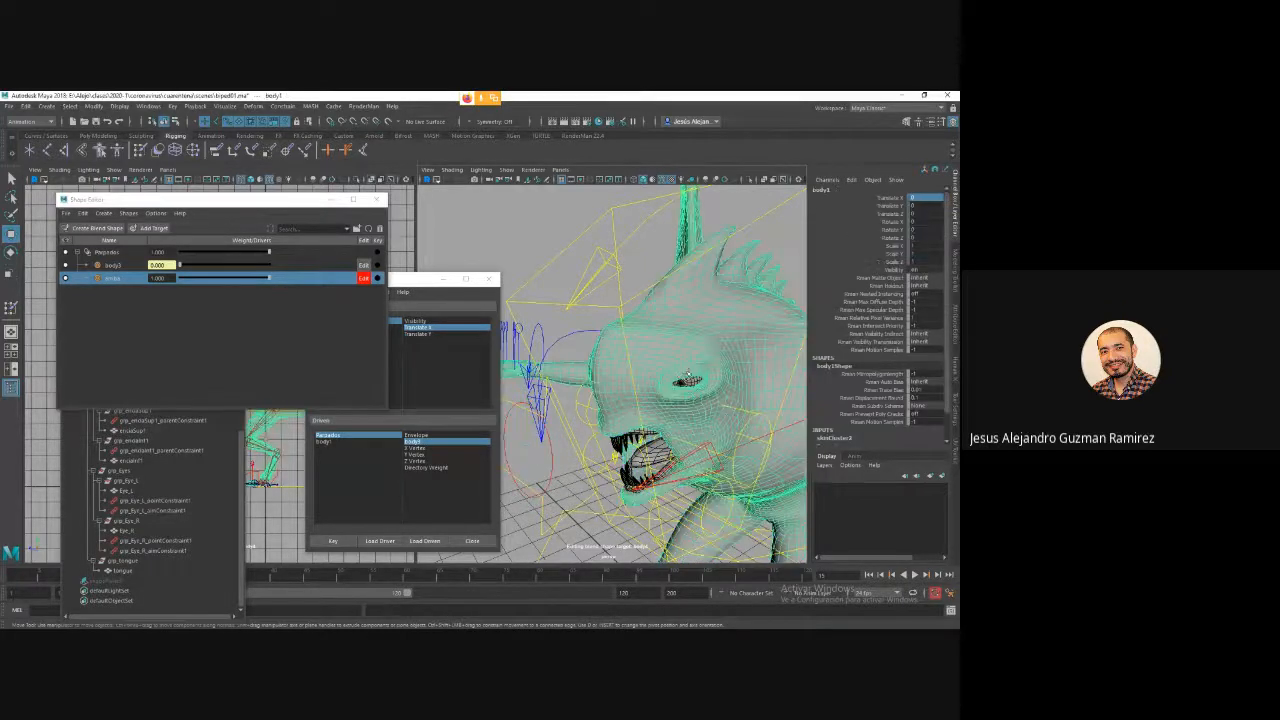
pyautogui.rightClick(682, 370)
pyautogui.click(684, 376)
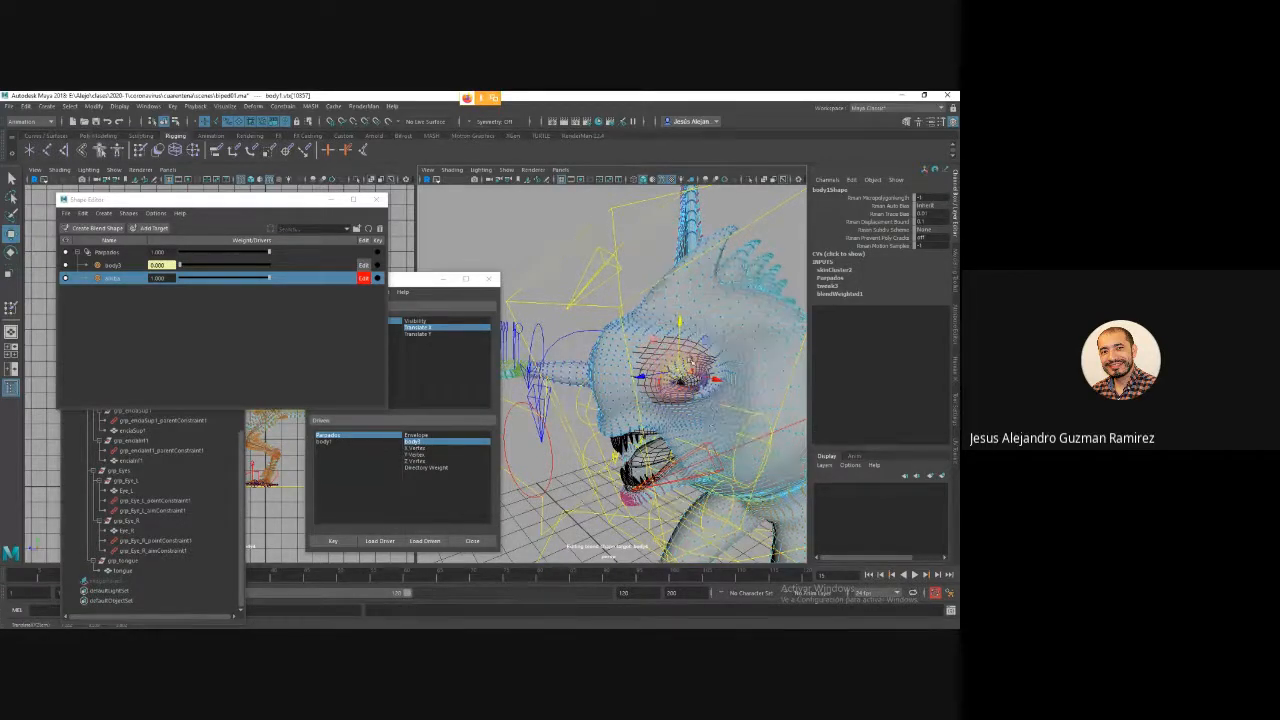
pyautogui.moveTo(680, 335)
pyautogui.mouseDown()
pyautogui.moveTo(692, 318)
pyautogui.moveTo(687, 341)
pyautogui.mouseUp()
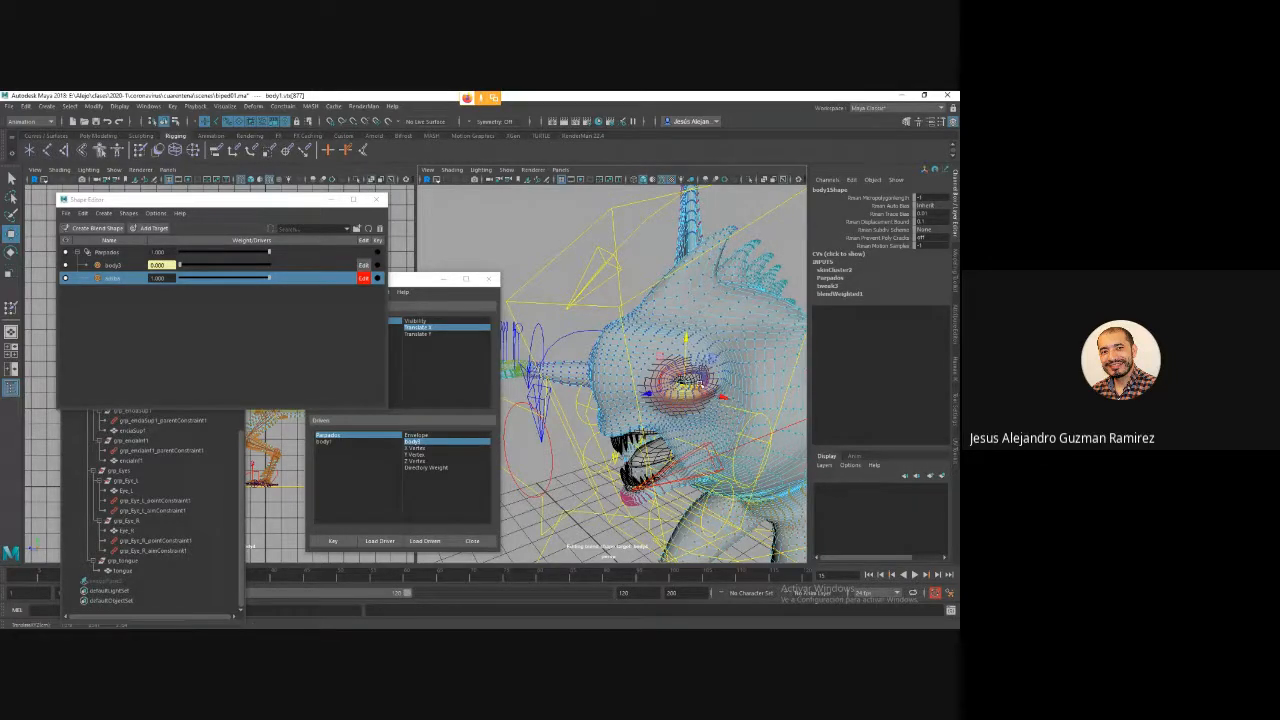
pyautogui.click(700, 386)
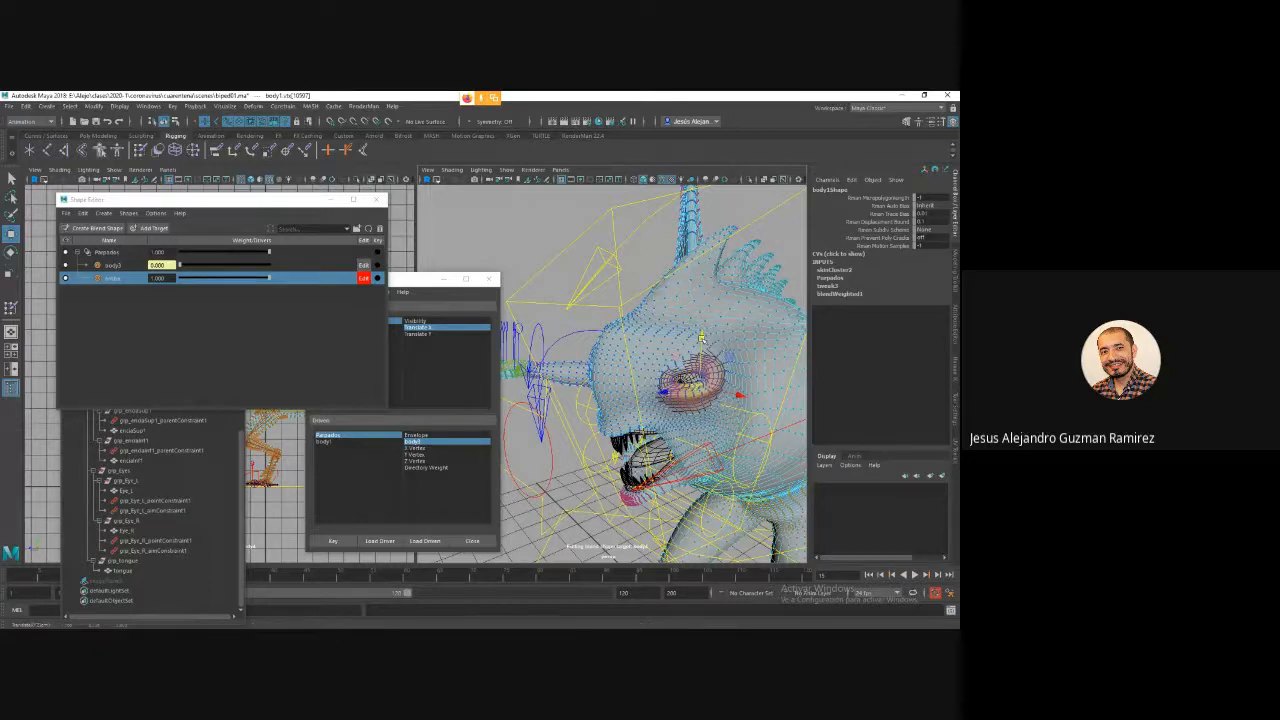
pyautogui.moveTo(677, 355); pyautogui.dragTo(694, 345)
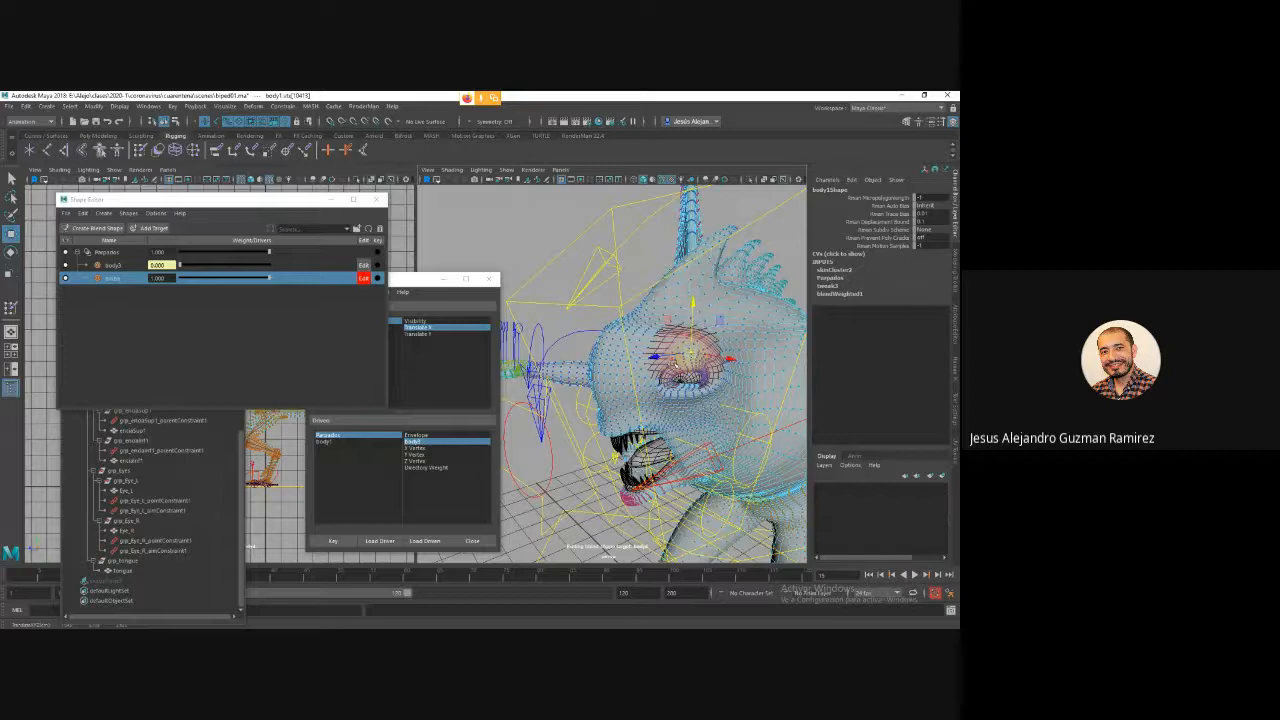
pyautogui.click(679, 336)
pyautogui.press('q')
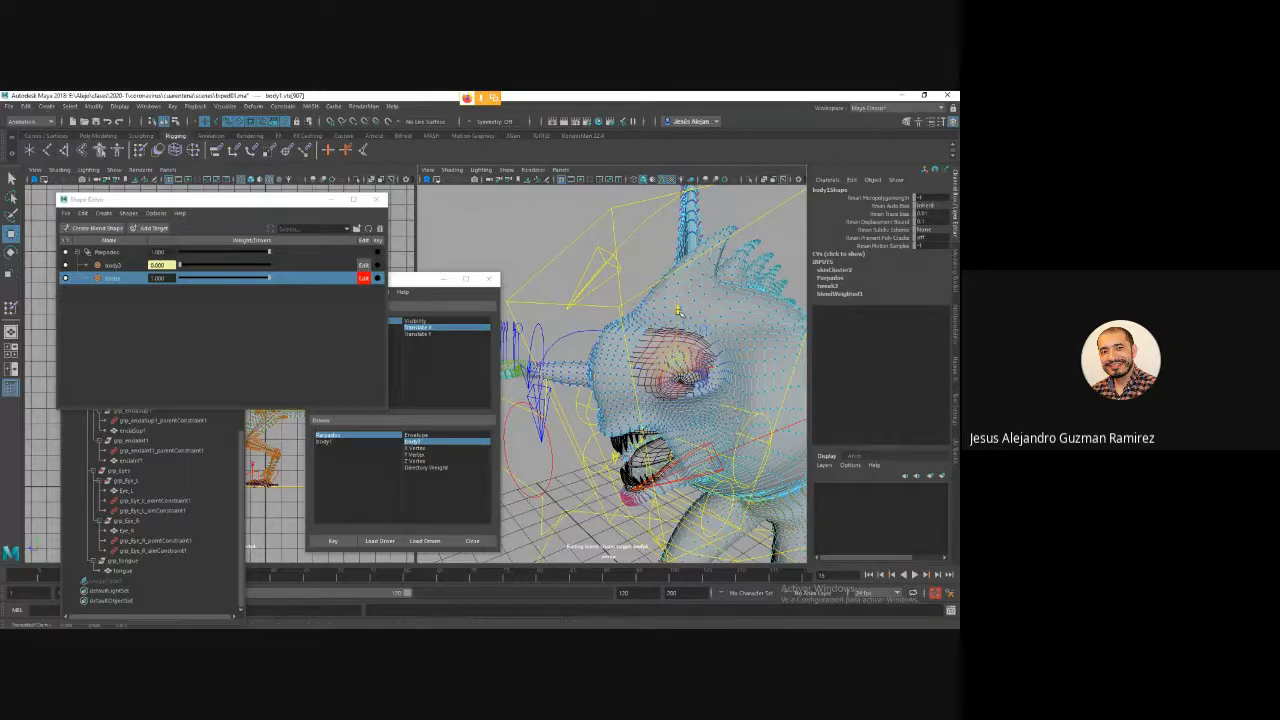
pyautogui.press('w')
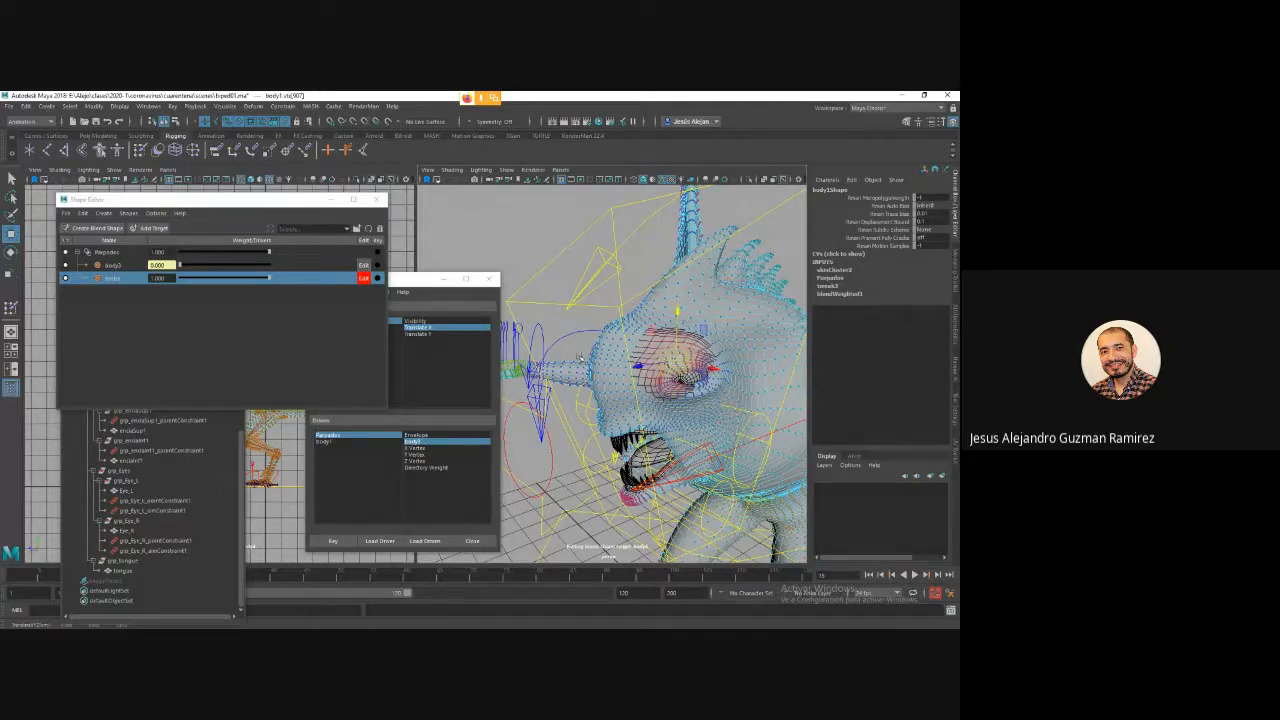
pyautogui.click(363, 277)
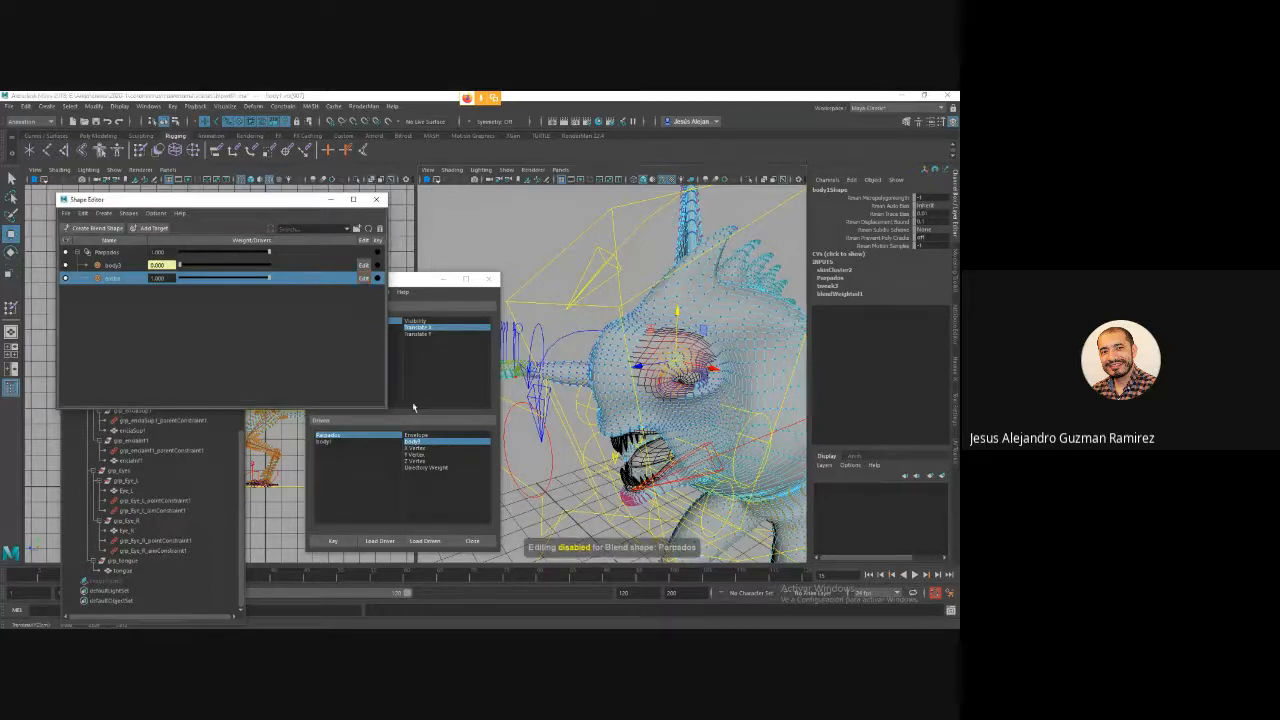
# Set the arriba weight to 0 and key it as driven by the Translate Y of cc_Eye_L.
pyautogui.click(552, 457)
pyautogui.moveTo(268, 277); pyautogui.dragTo(179, 280)
pyautogui.click(328, 479)
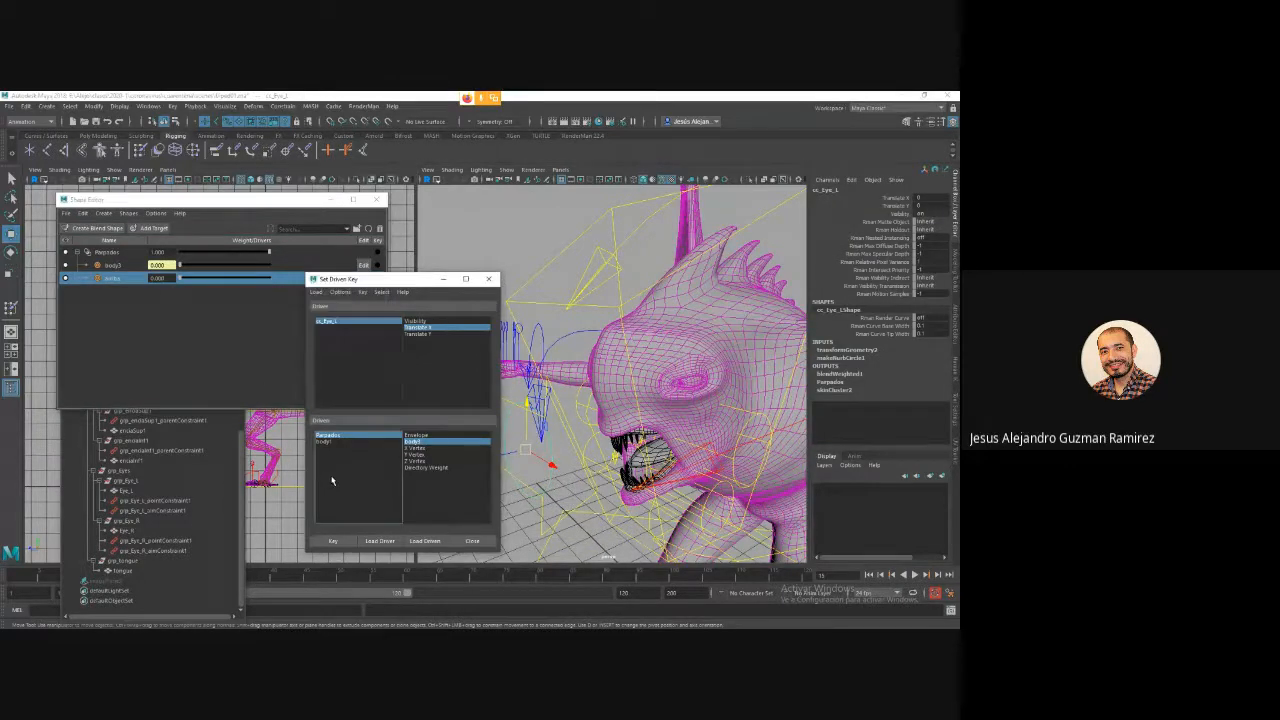
pyautogui.click(323, 438)
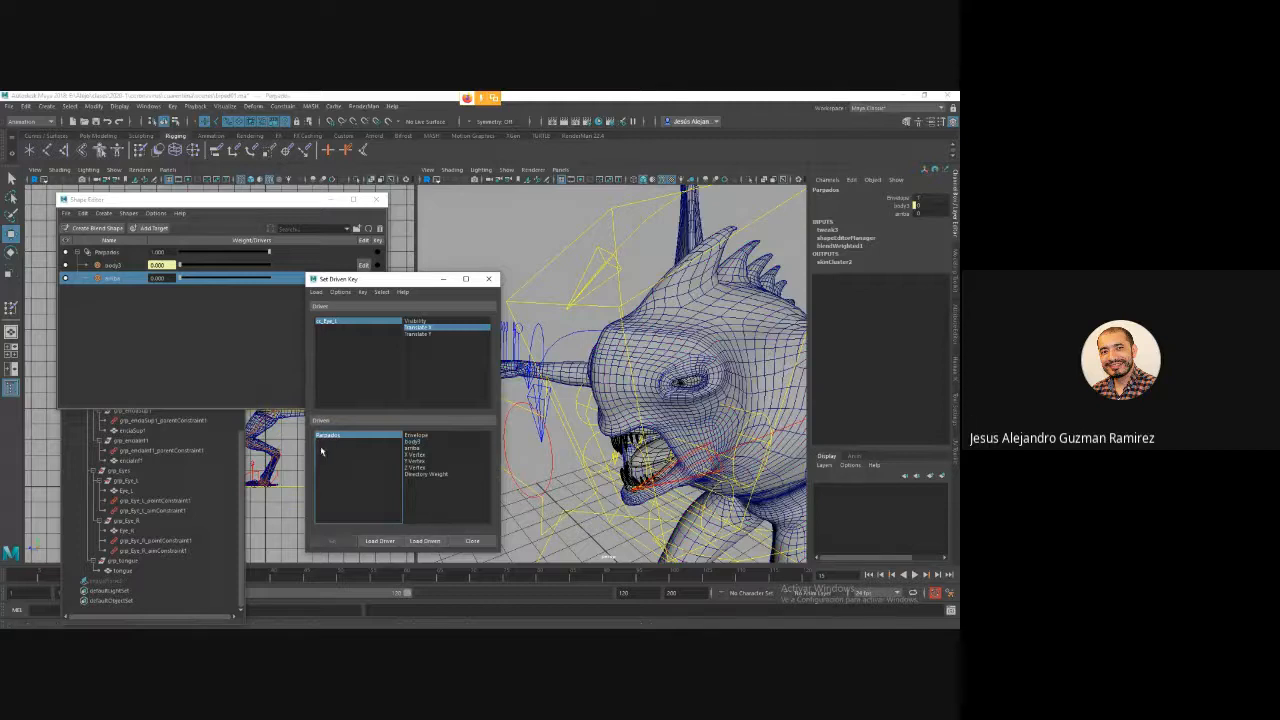
pyautogui.click(413, 448)
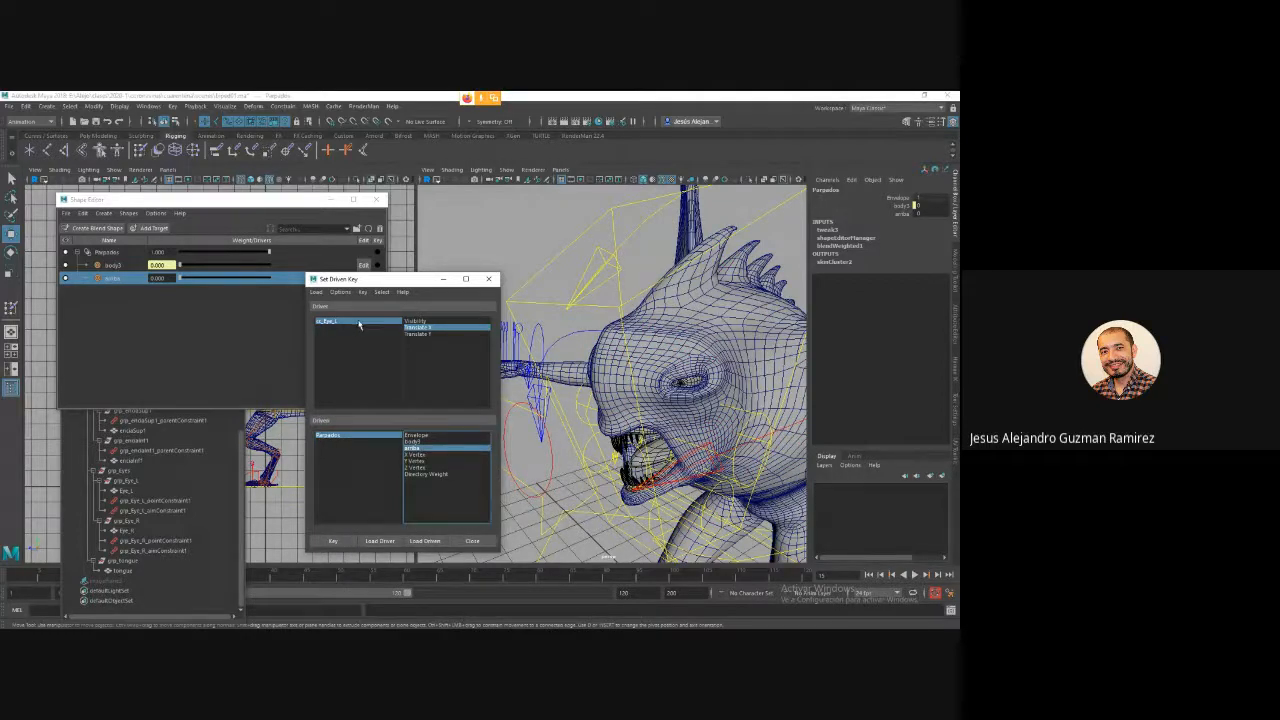
pyautogui.click(418, 334)
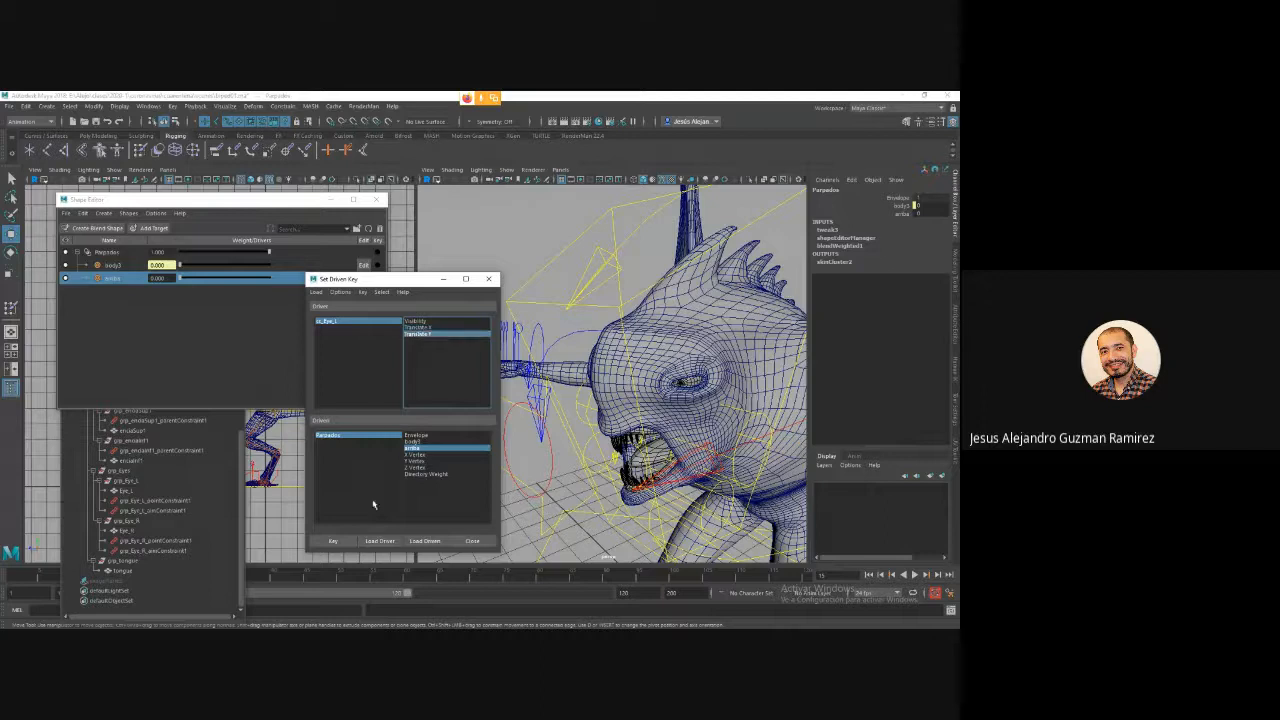
pyautogui.click(333, 541)
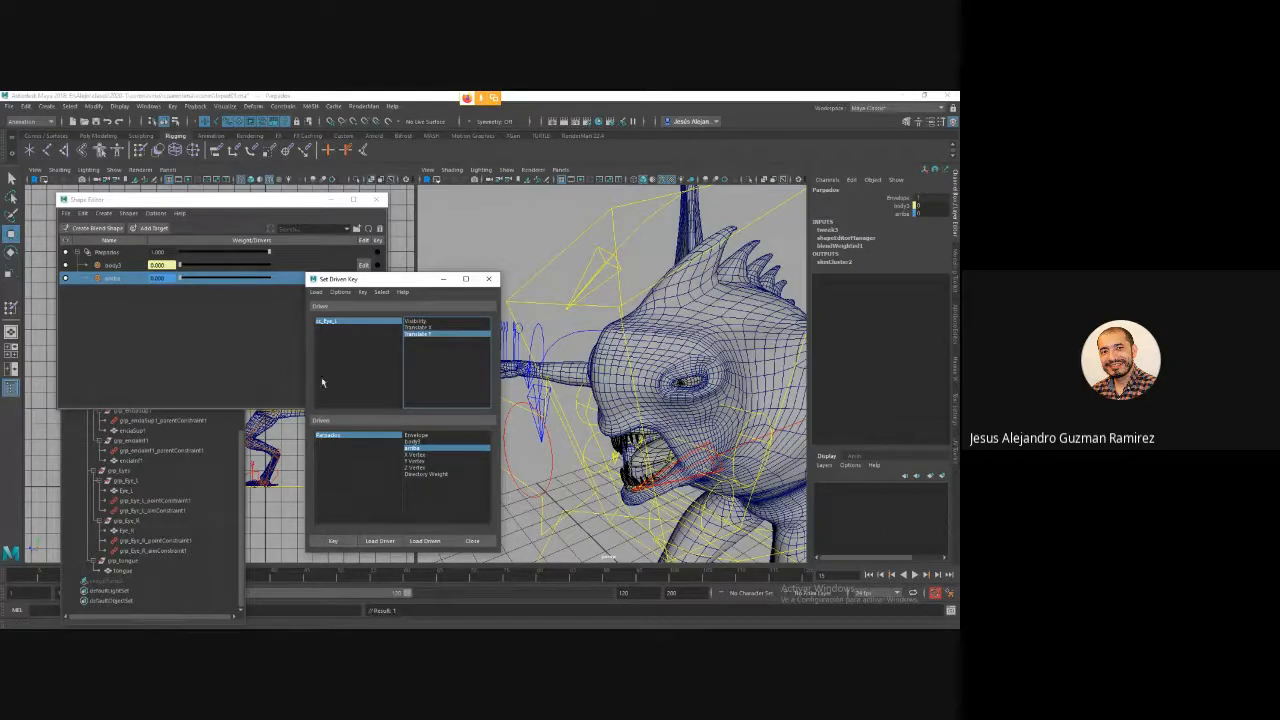
# Move cc_Eye_L up to a Translate Y of about 0.71, set the arriba weight to 1, and key the driven relationship.
pyautogui.click(332, 323)
pyautogui.moveTo(527, 400); pyautogui.dragTo(531, 340)
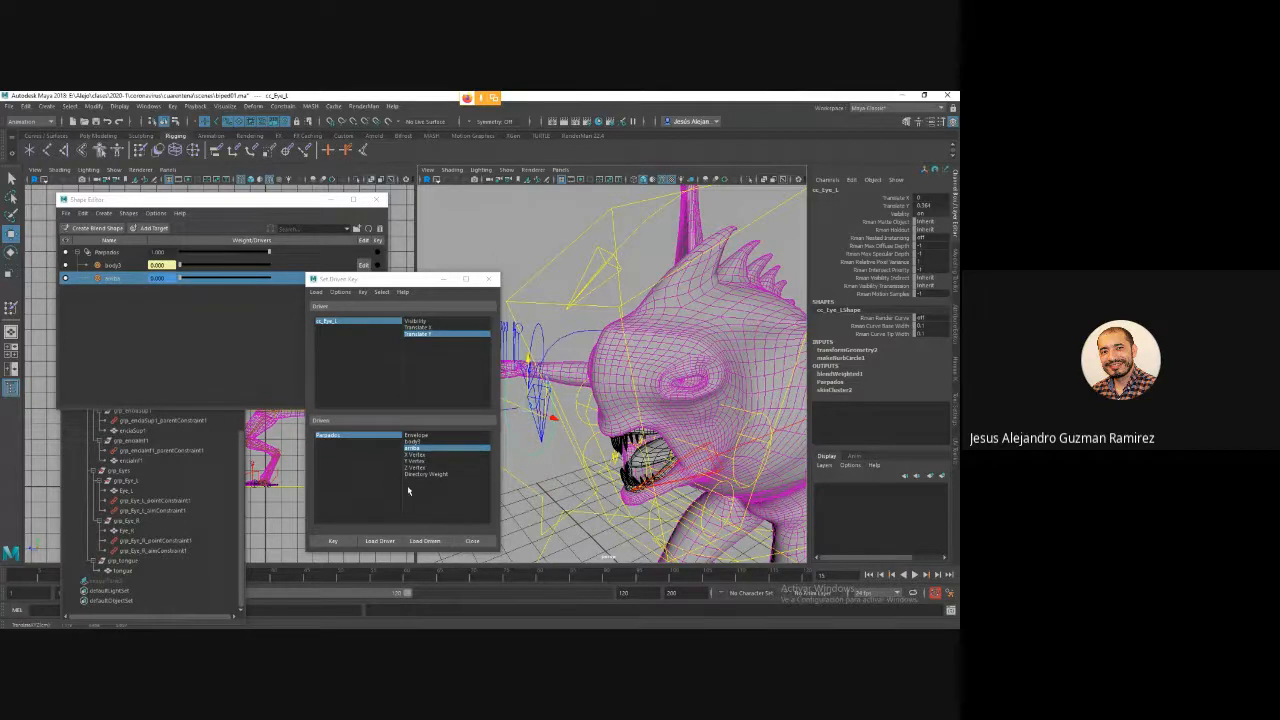
pyautogui.click(330, 435)
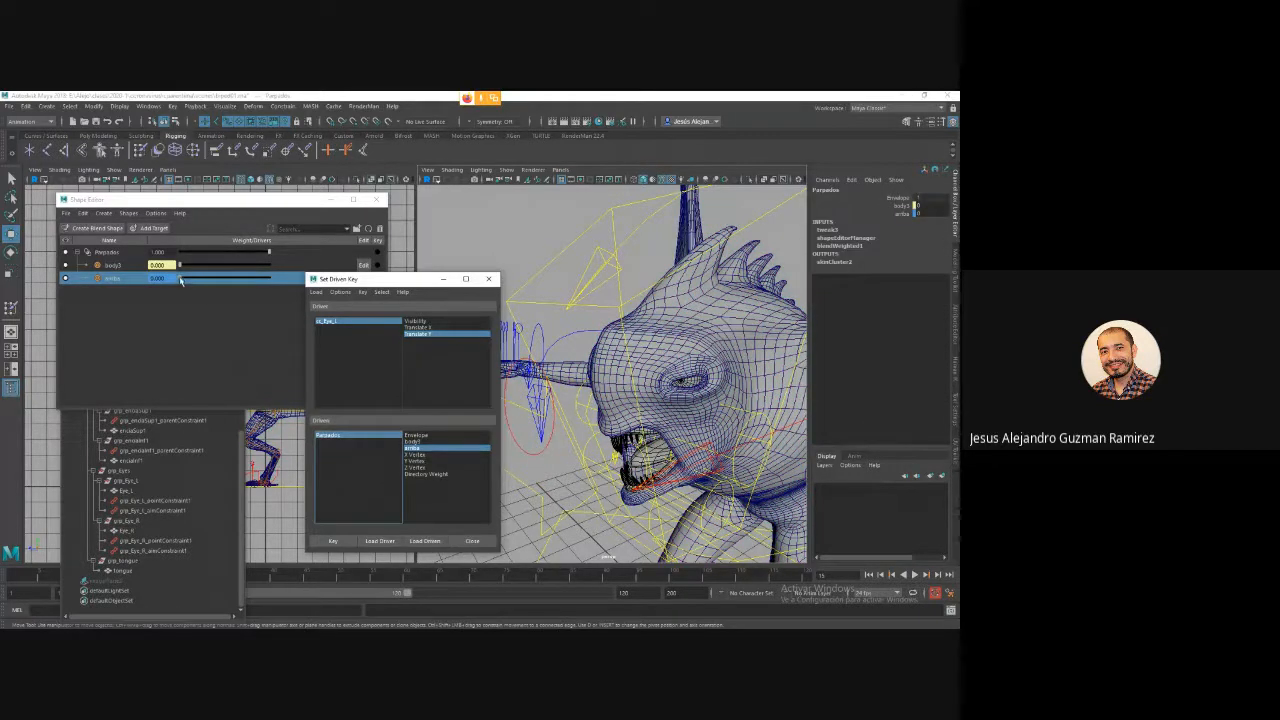
pyautogui.moveTo(181, 280); pyautogui.dragTo(286, 280)
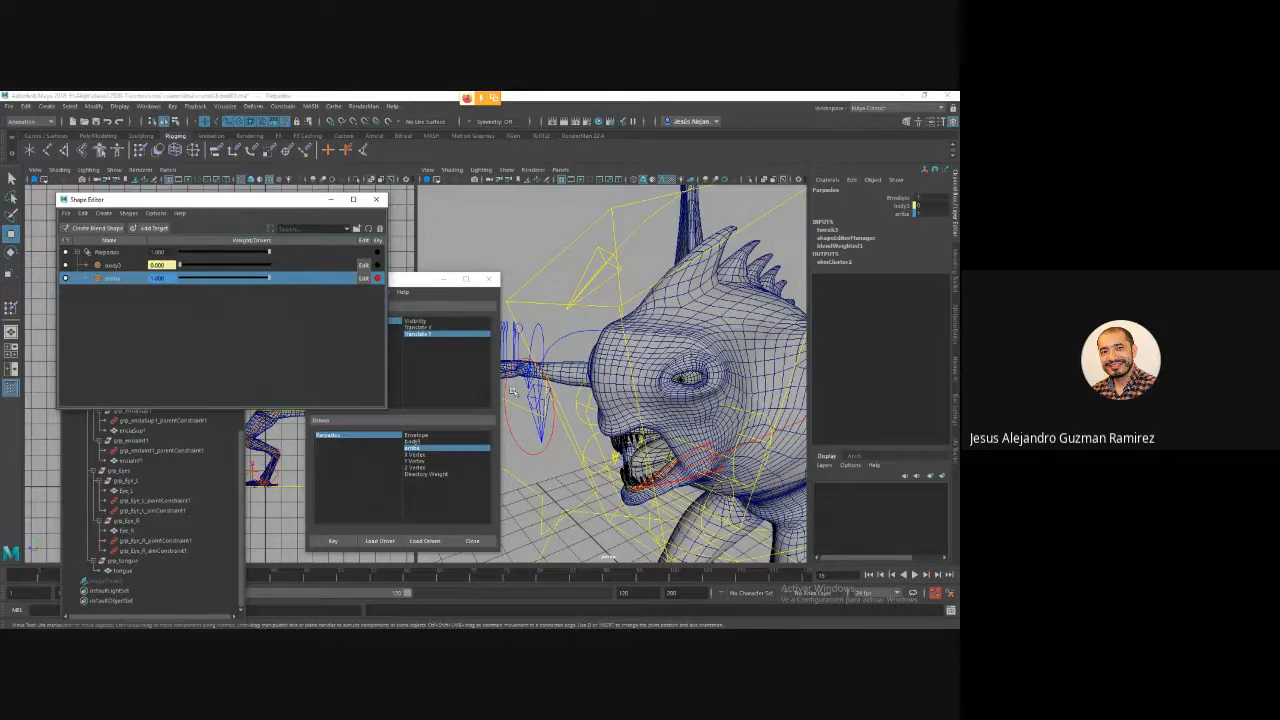
pyautogui.click(513, 392)
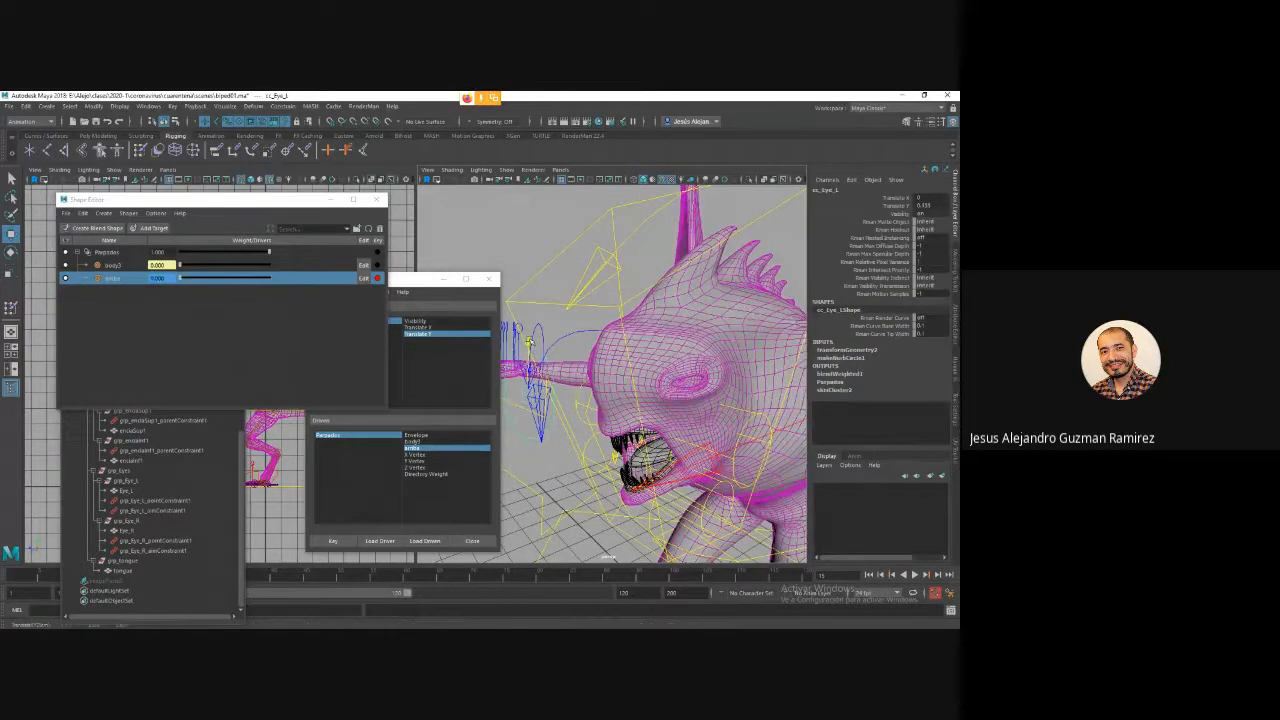
pyautogui.moveTo(527, 343); pyautogui.dragTo(531, 317)
pyautogui.moveTo(183, 278); pyautogui.dragTo(307, 281)
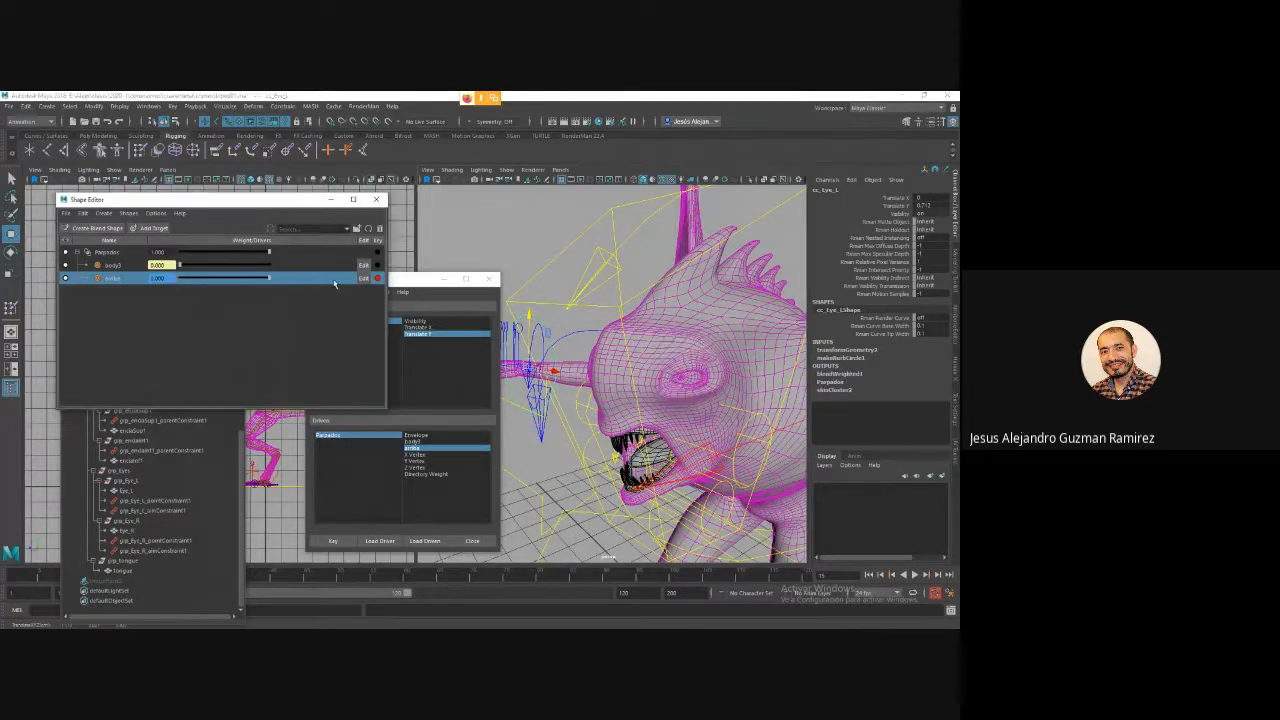
pyautogui.click(333, 541)
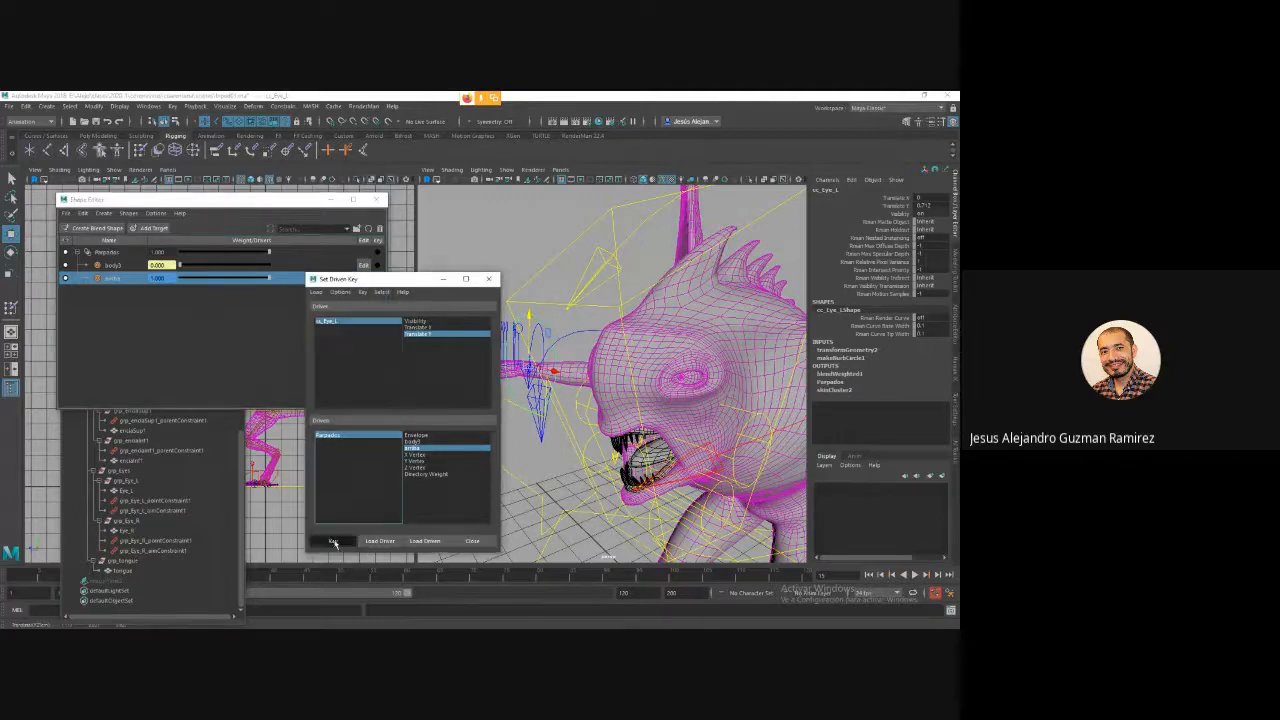
# Test the eyelid shapes by moving cc_Eye_L along X and Y, and reset its Translate X and Translate Y to 0.
pyautogui.moveTo(533, 320); pyautogui.dragTo(531, 282)
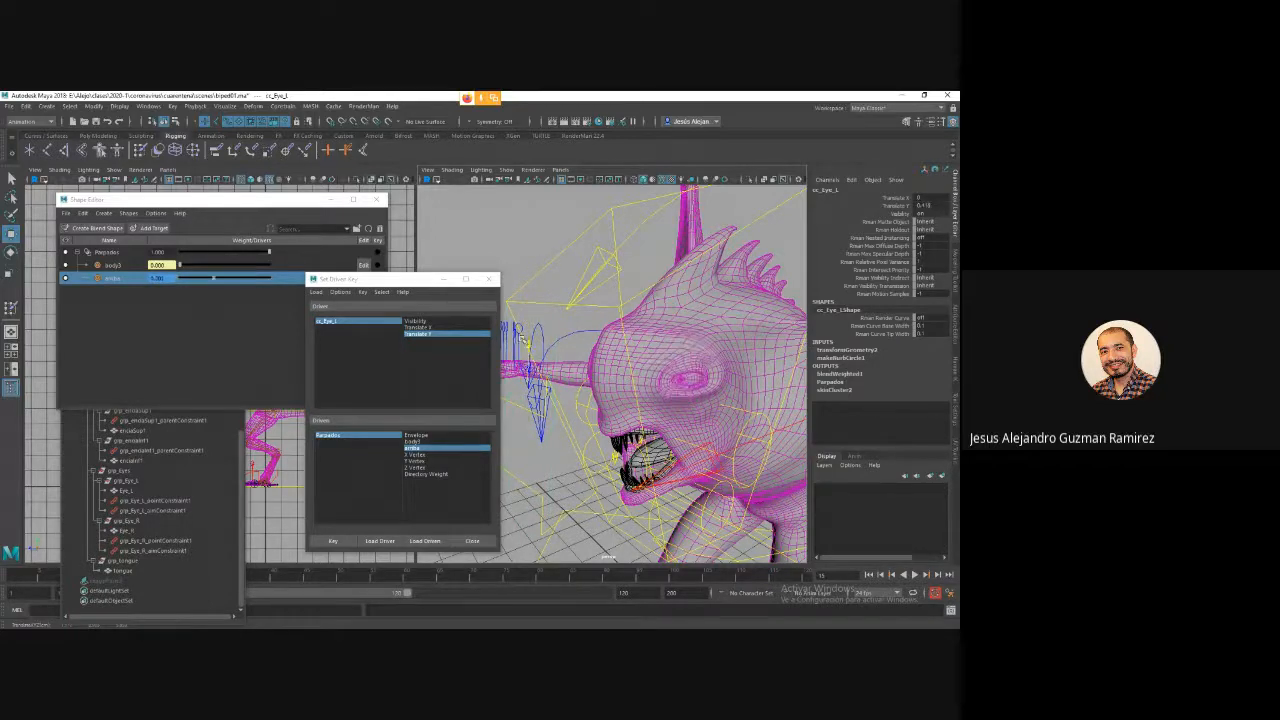
pyautogui.moveTo(522, 340); pyautogui.dragTo(582, 343)
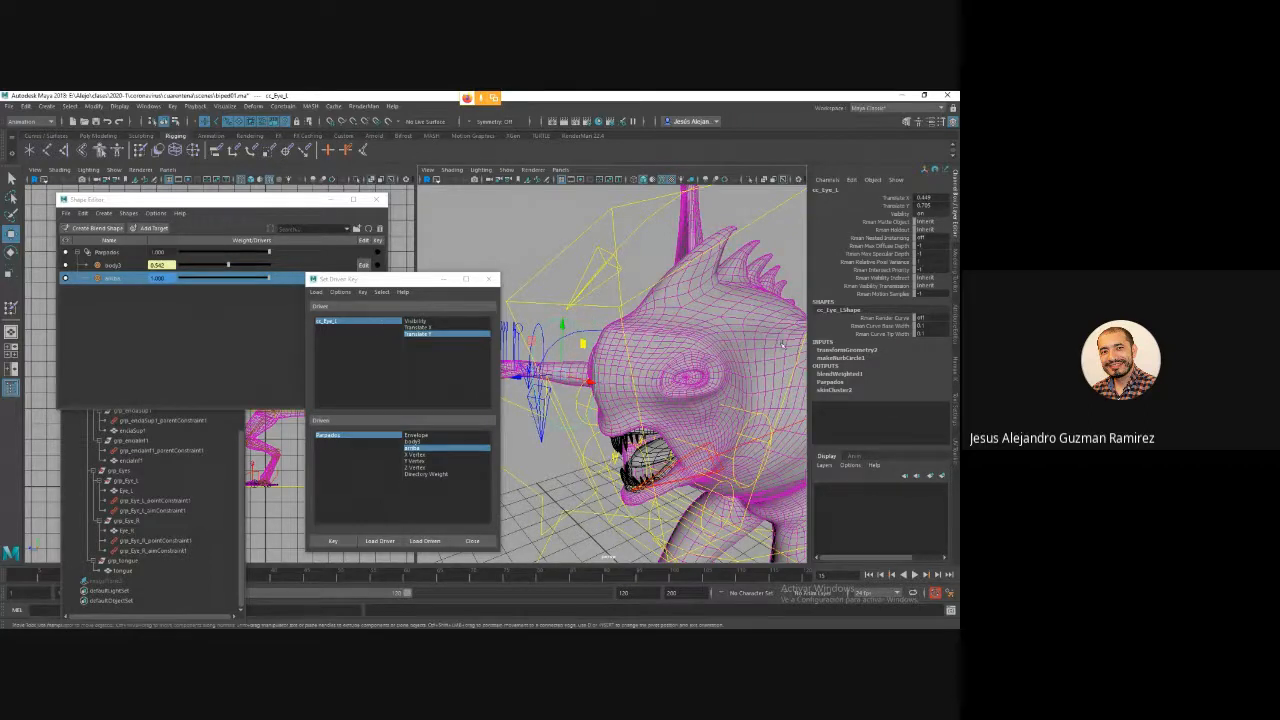
pyautogui.moveTo(932, 198); pyautogui.dragTo(932, 205)
pyautogui.write('0')
pyautogui.press('Return')
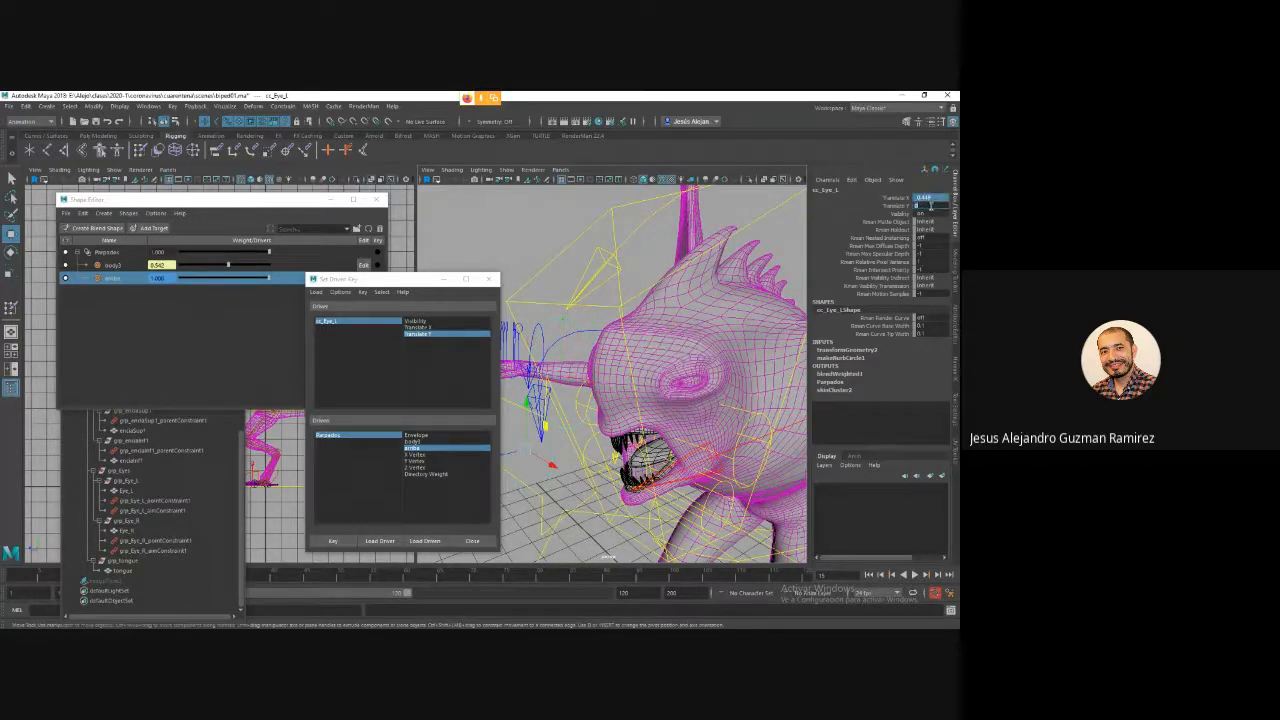
# Add a third target to the Parpados blend shape and name it abajo.
pyautogui.click(181, 265)
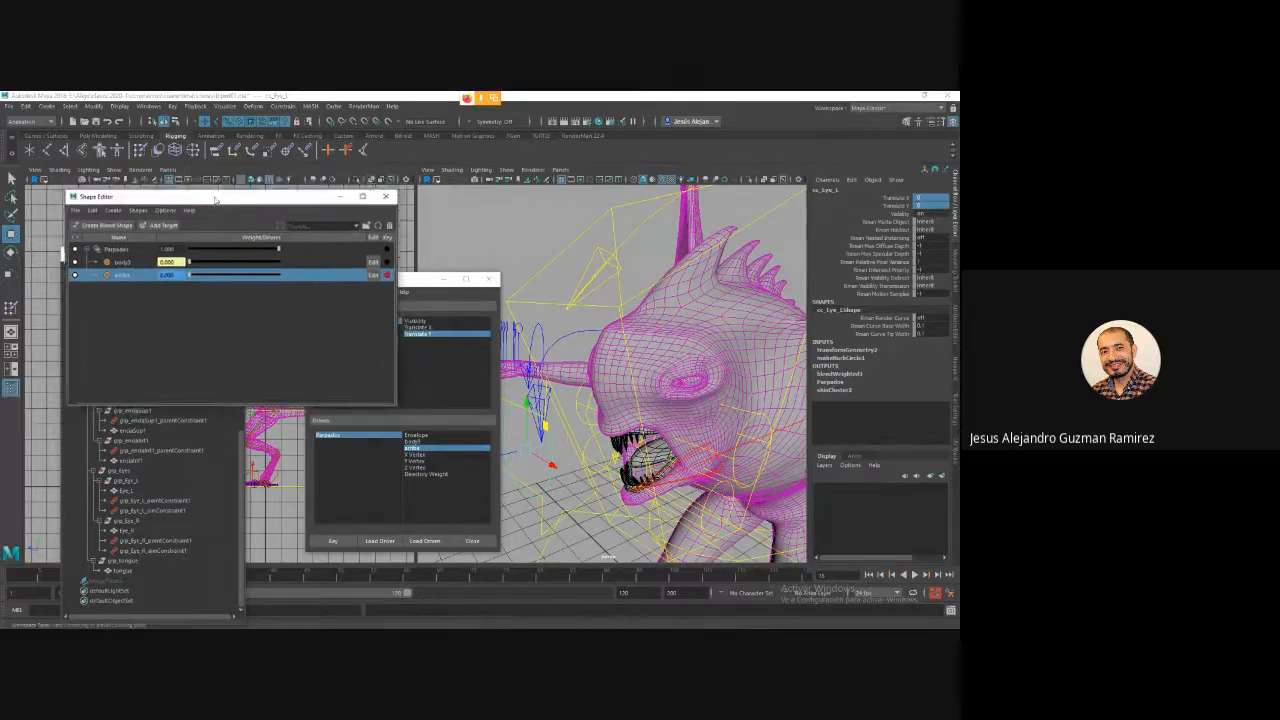
pyautogui.click(131, 299)
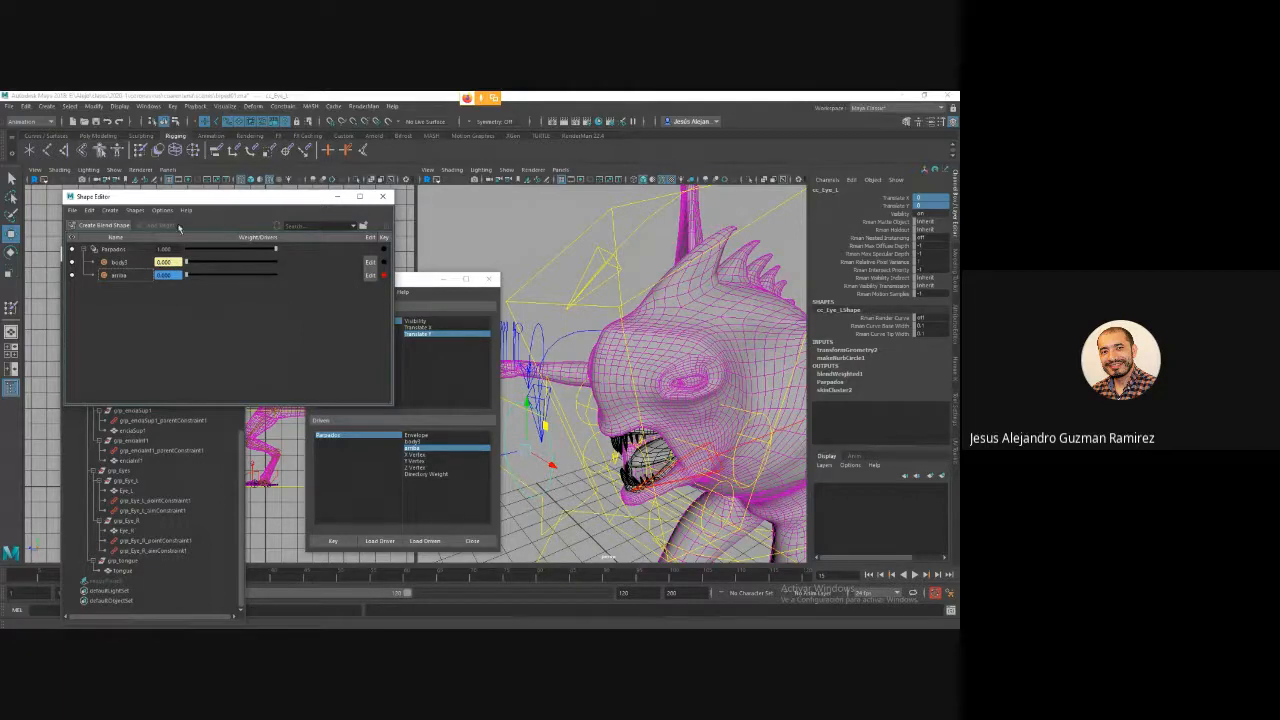
pyautogui.click(118, 248)
pyautogui.click(163, 225)
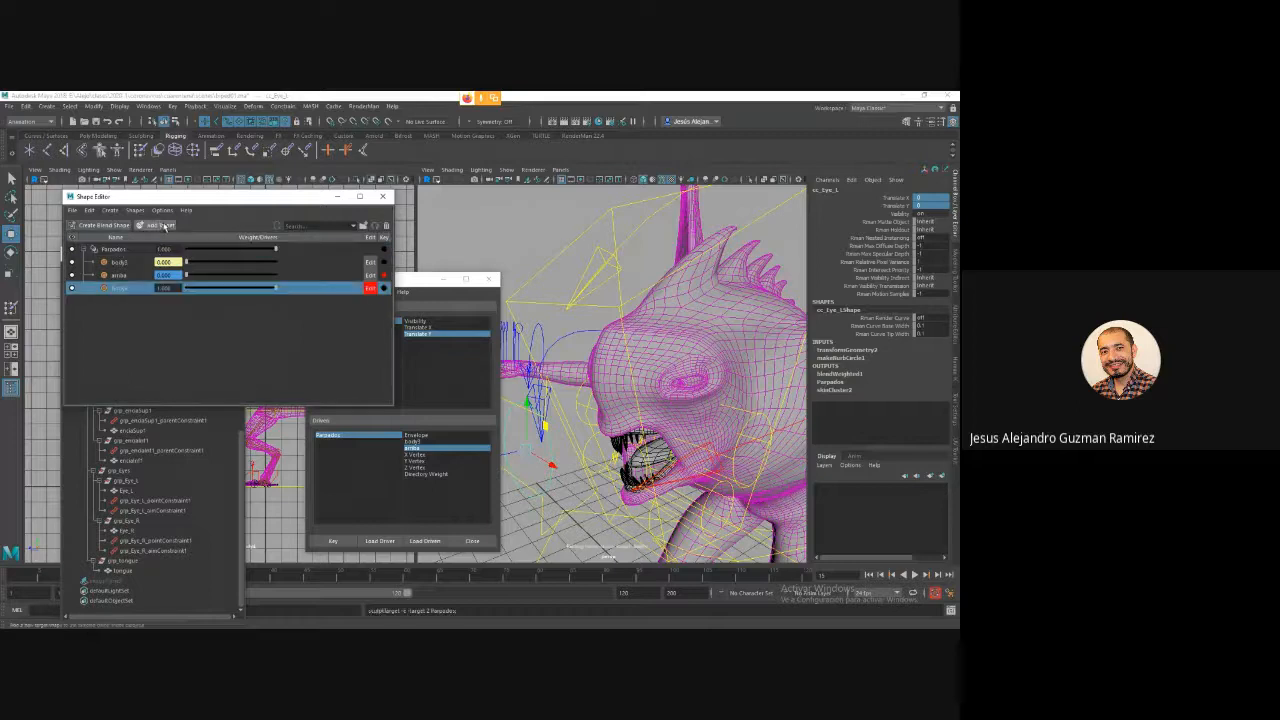
pyautogui.doubleClick(120, 288)
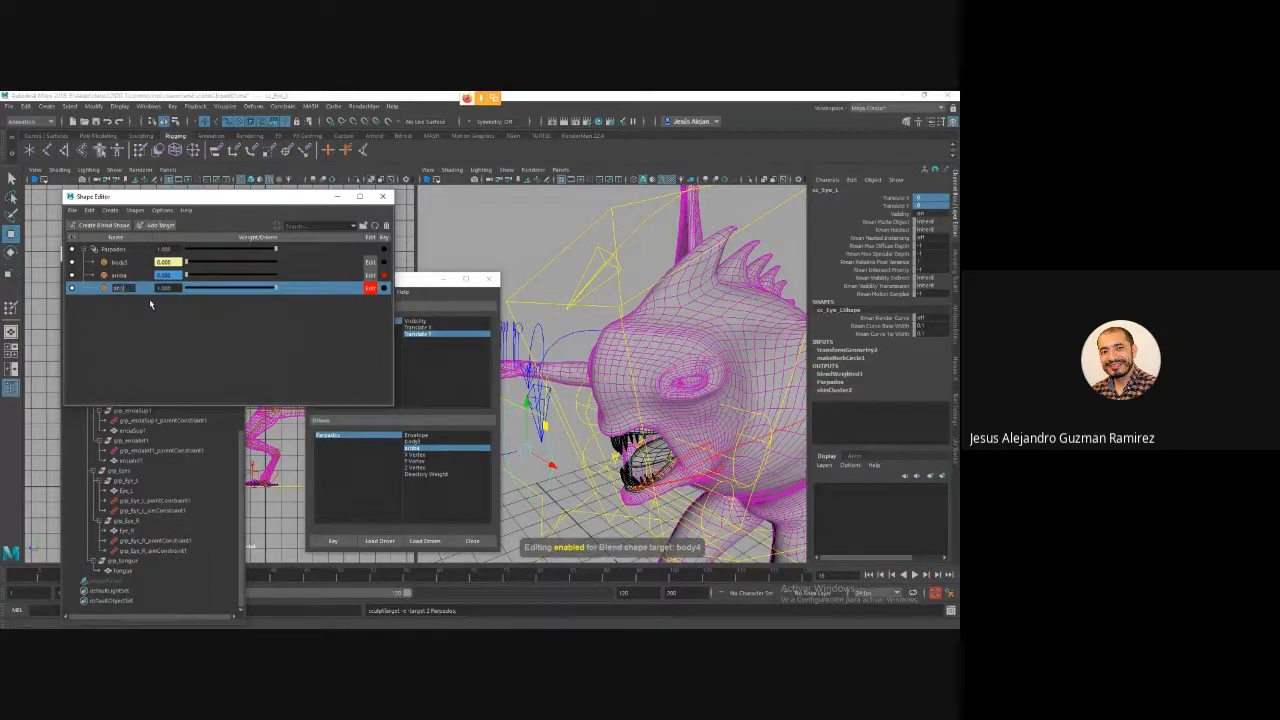
pyautogui.write('sm')
pyautogui.press('Return')
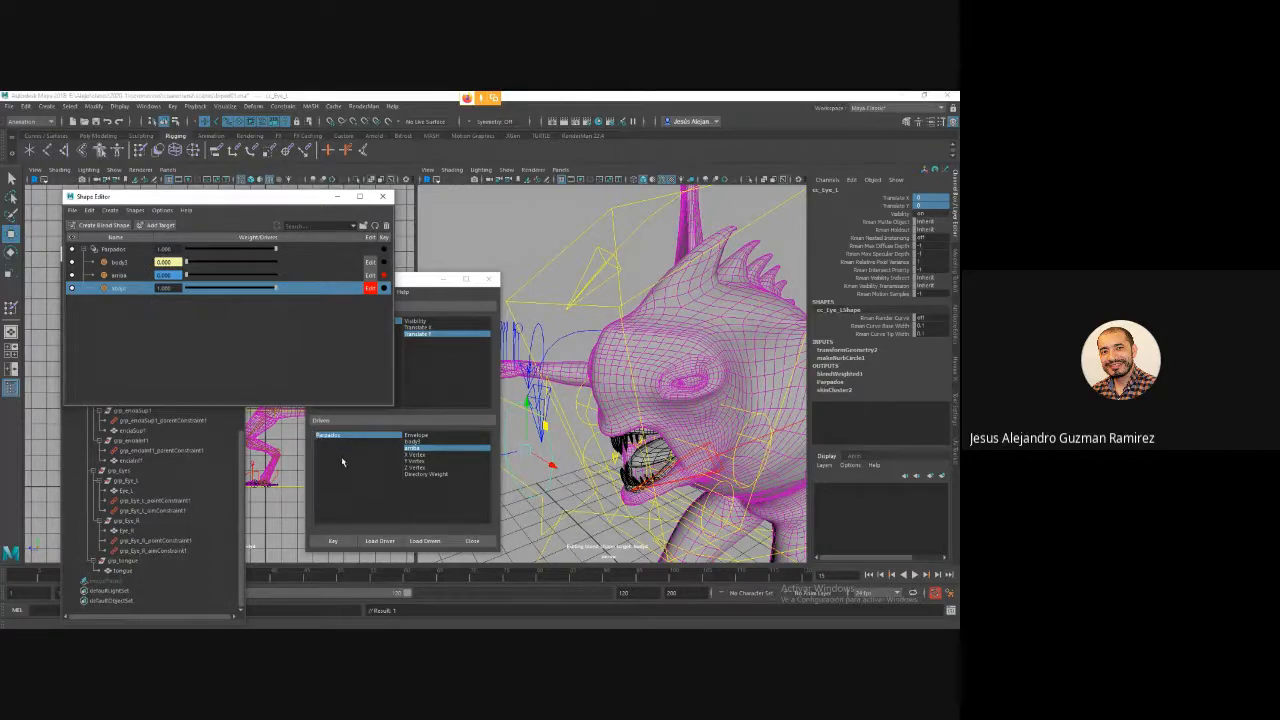
# Reload Parpados as the driven node and choose abajo as the attribute driven by the Translate Y of cc_Eye_L.
pyautogui.click(424, 283)
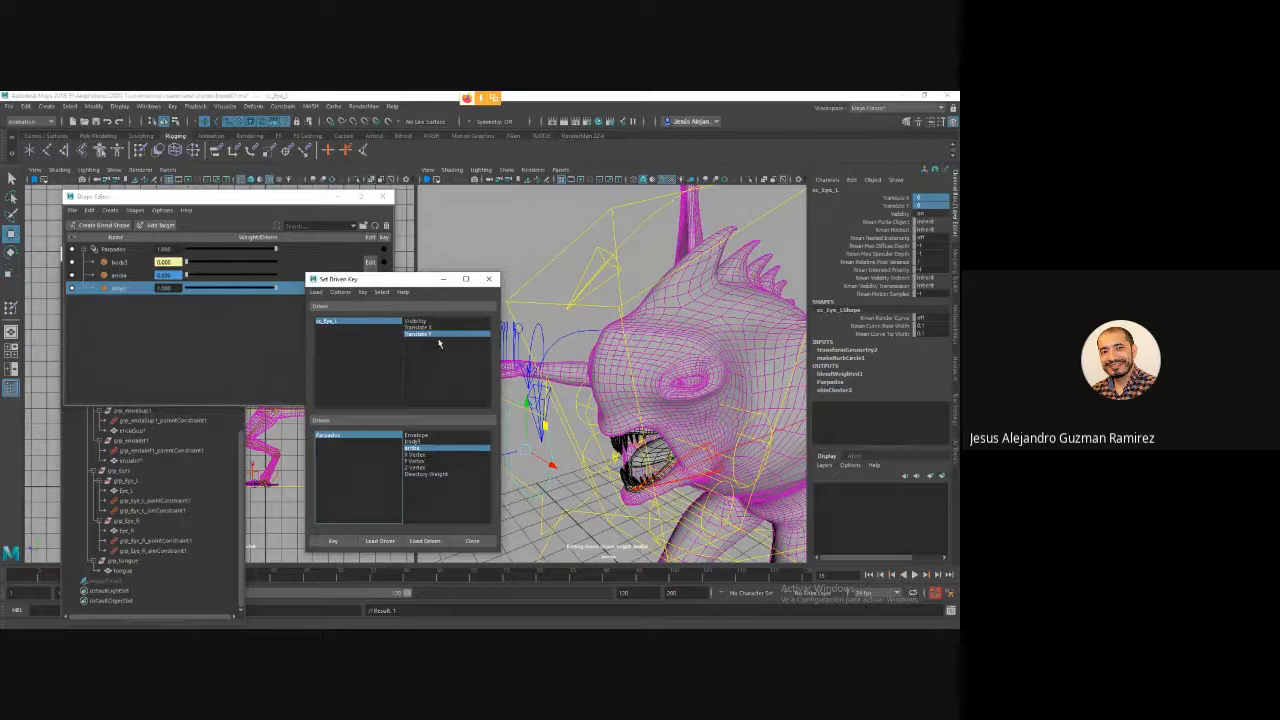
pyautogui.click(346, 434)
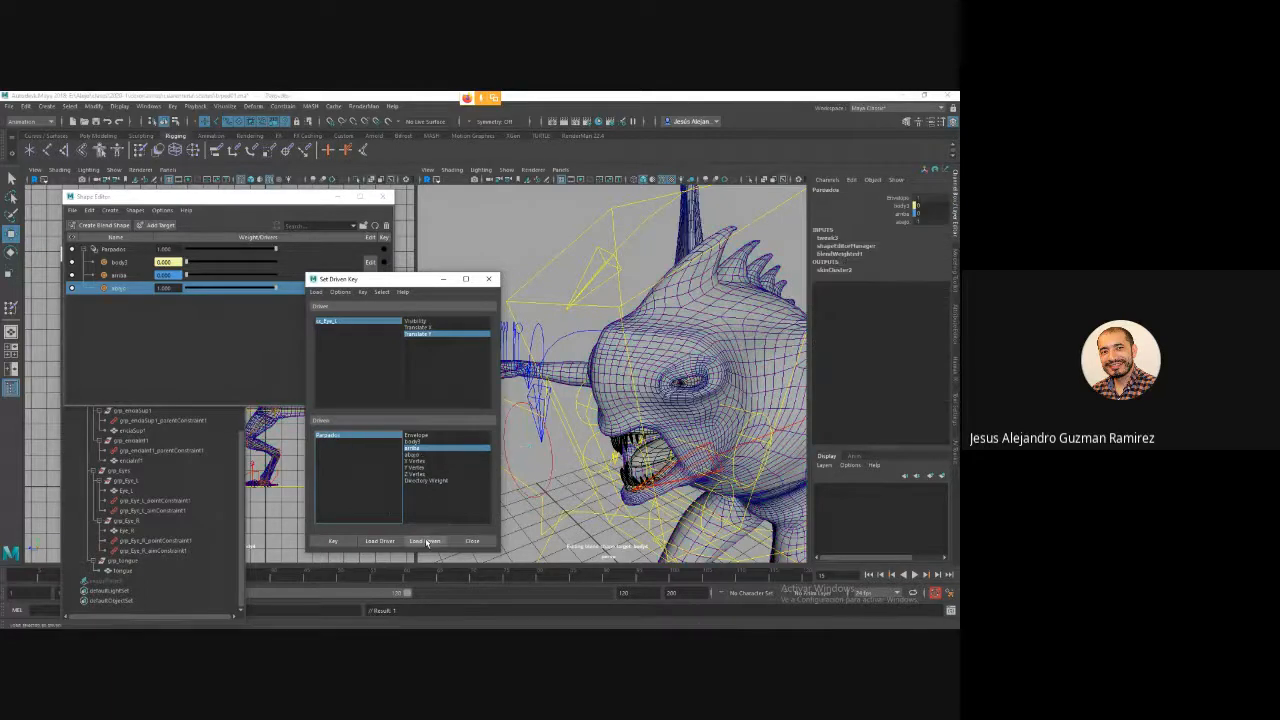
pyautogui.click(415, 455)
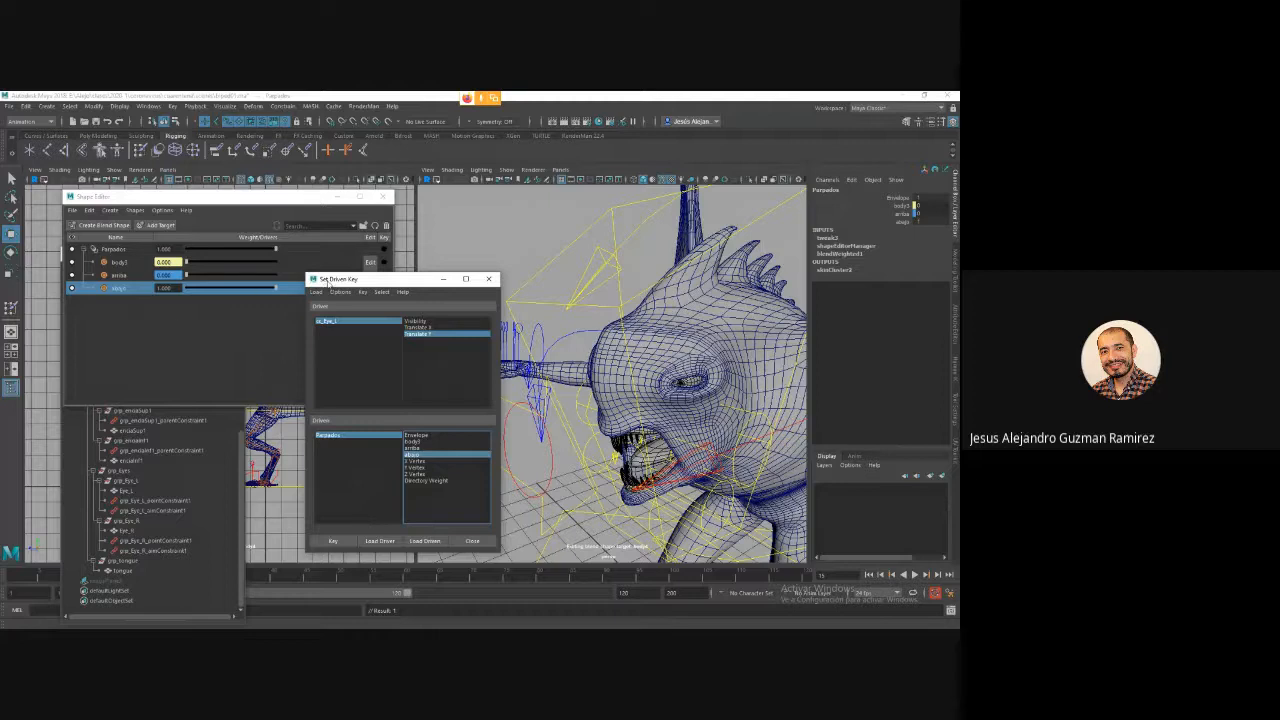
pyautogui.moveTo(330, 284); pyautogui.dragTo(318, 330)
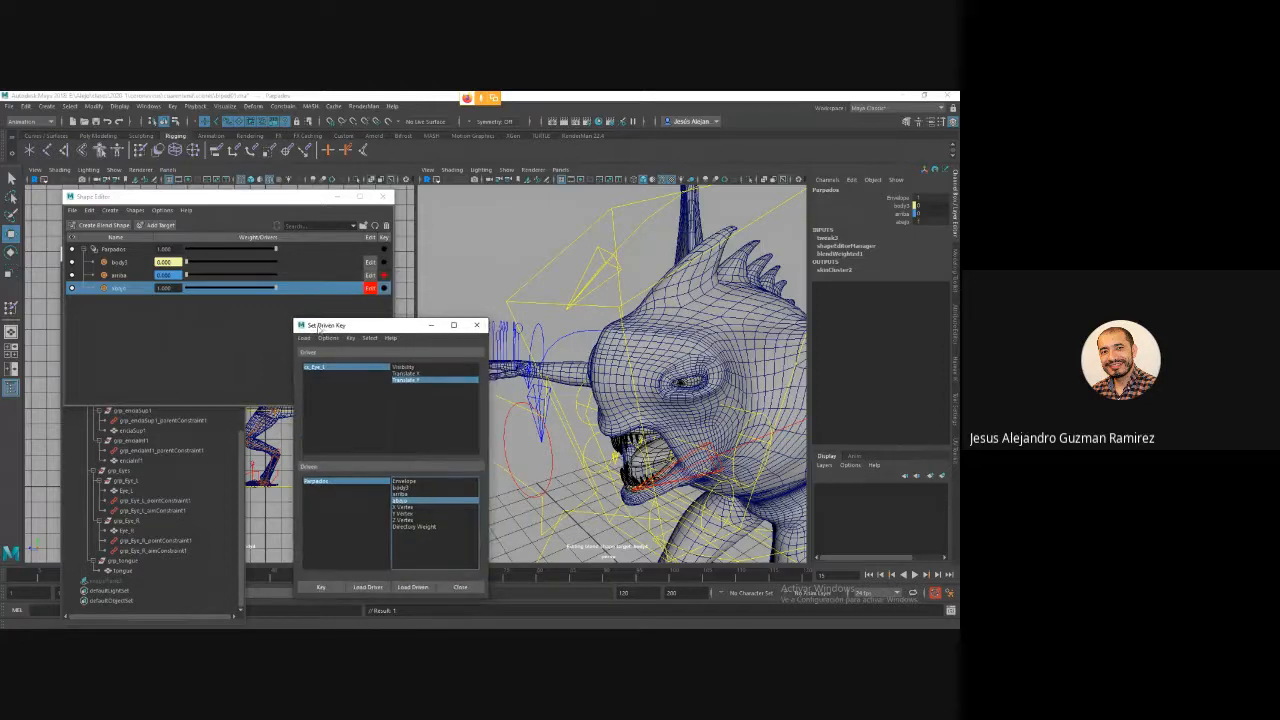
# Reshape the eyelids in the abajo target by moving soft-selected body vertices around the eye, and turn off its editing.
pyautogui.click(679, 397)
pyautogui.moveTo(677, 322); pyautogui.dragTo(595, 316, button='right')
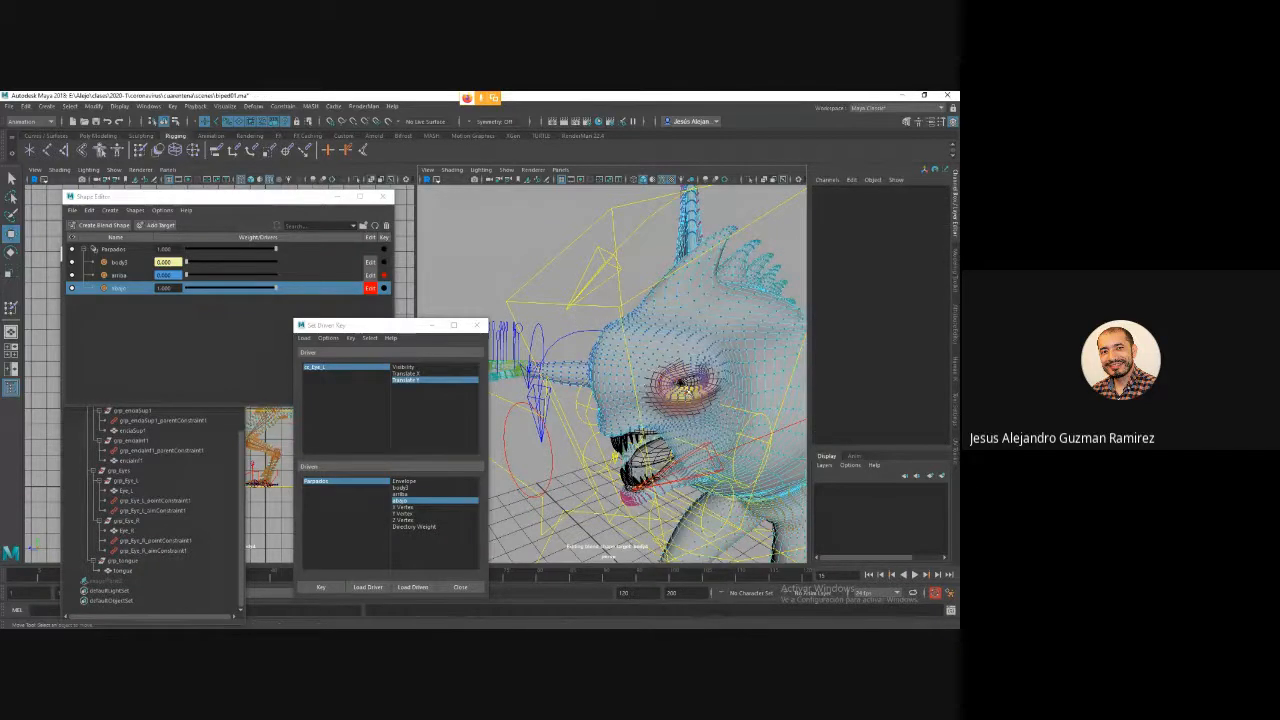
pyautogui.click(682, 386)
pyautogui.press('q')
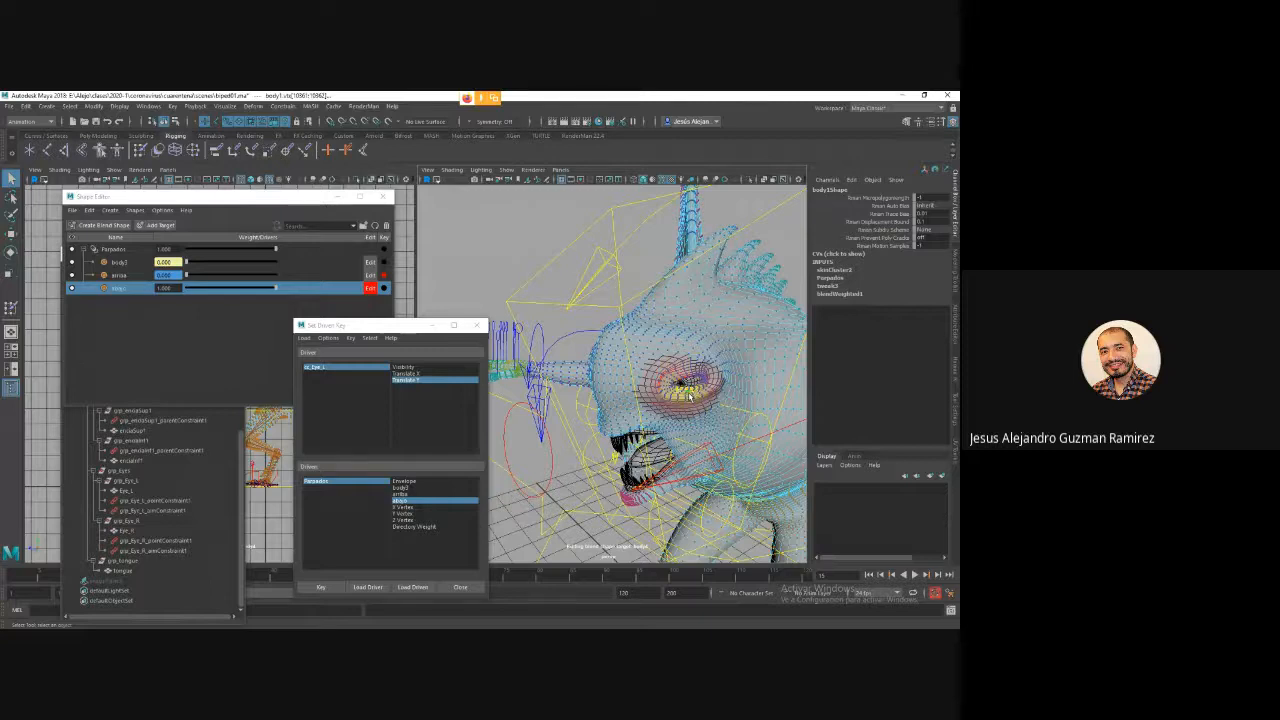
pyautogui.press('w')
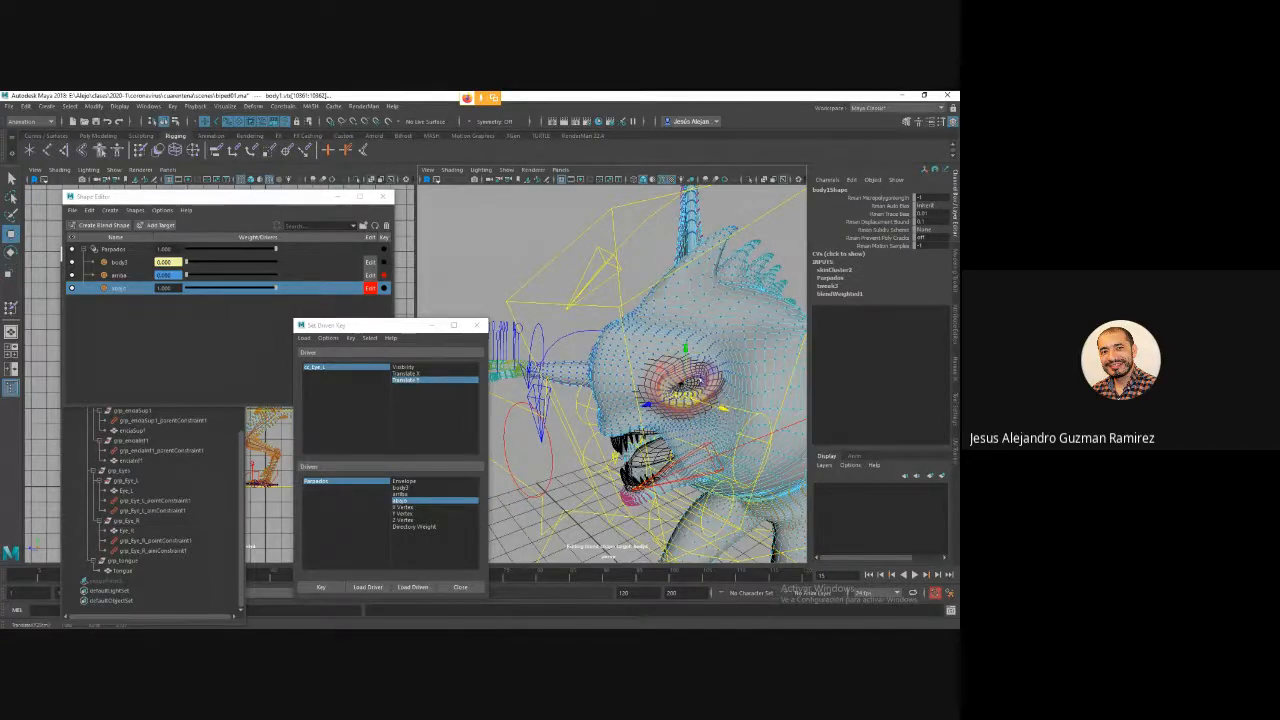
pyautogui.moveTo(696, 368); pyautogui.dragTo(670, 358)
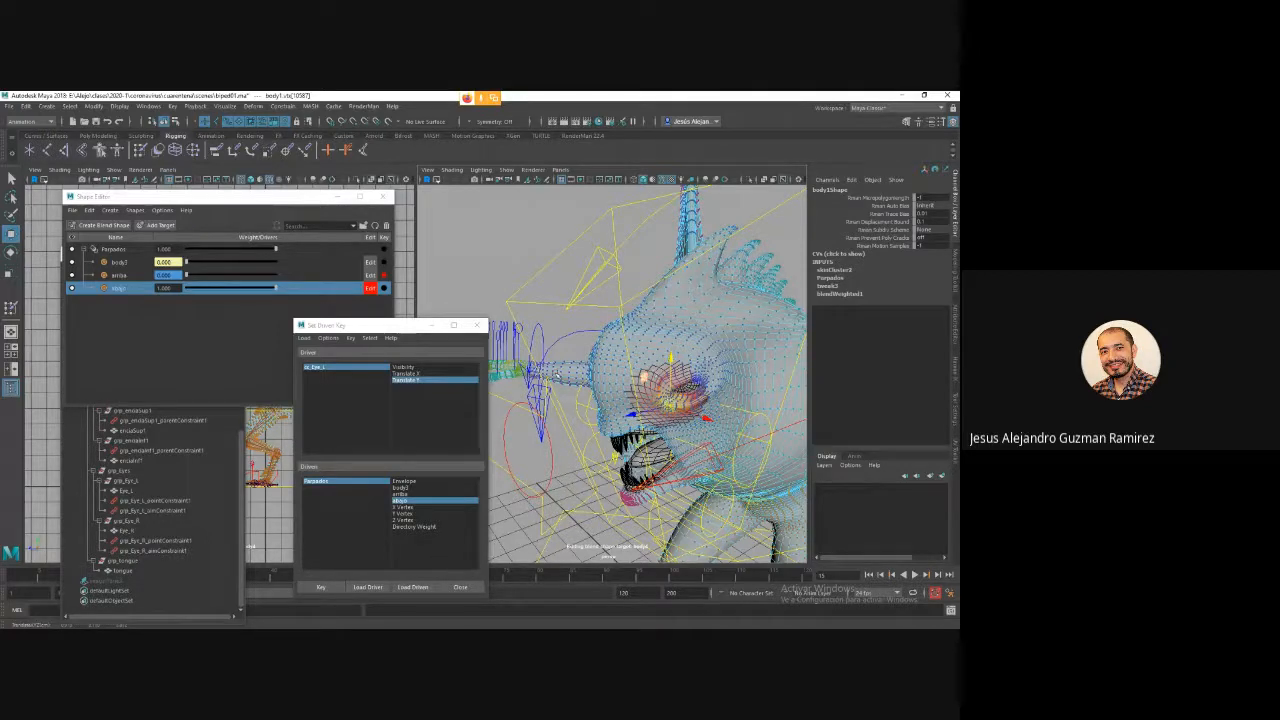
pyautogui.click(370, 288)
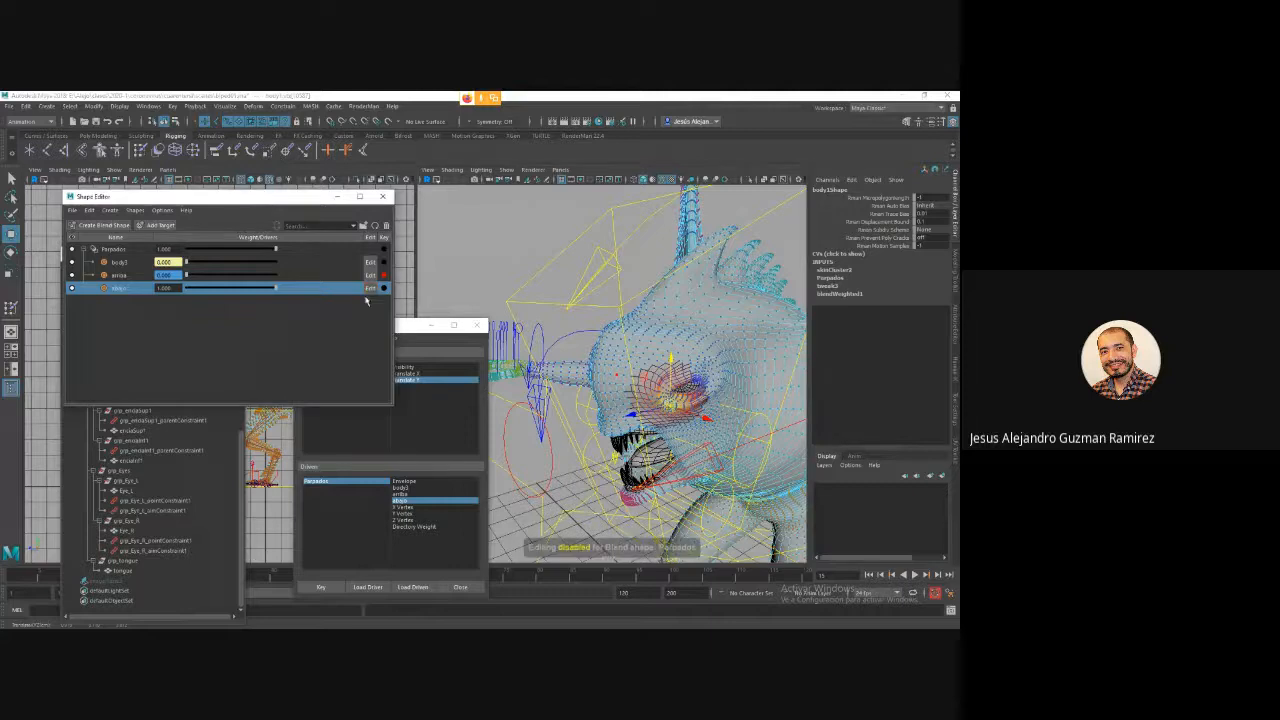
# Set the abajo weight to 0 and key it as driven by the Translate Y of cc_Eye_L.
pyautogui.moveTo(276, 289); pyautogui.dragTo(174, 292)
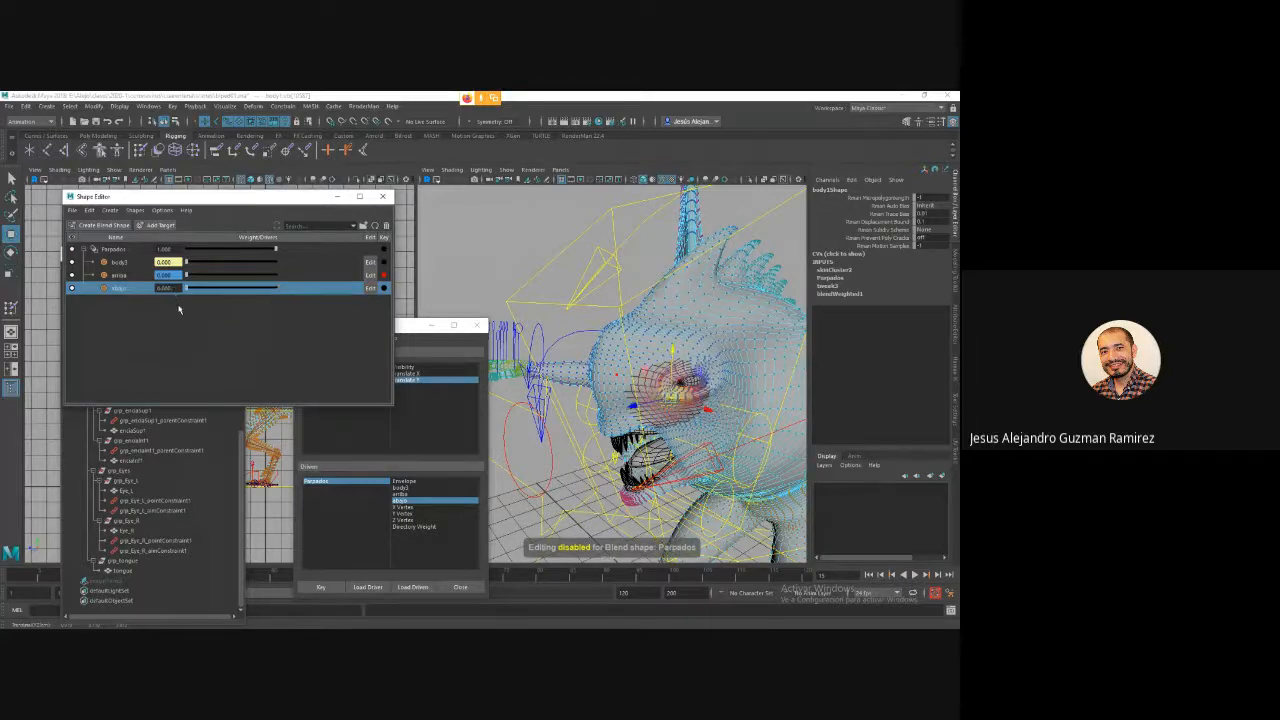
pyautogui.click(401, 349)
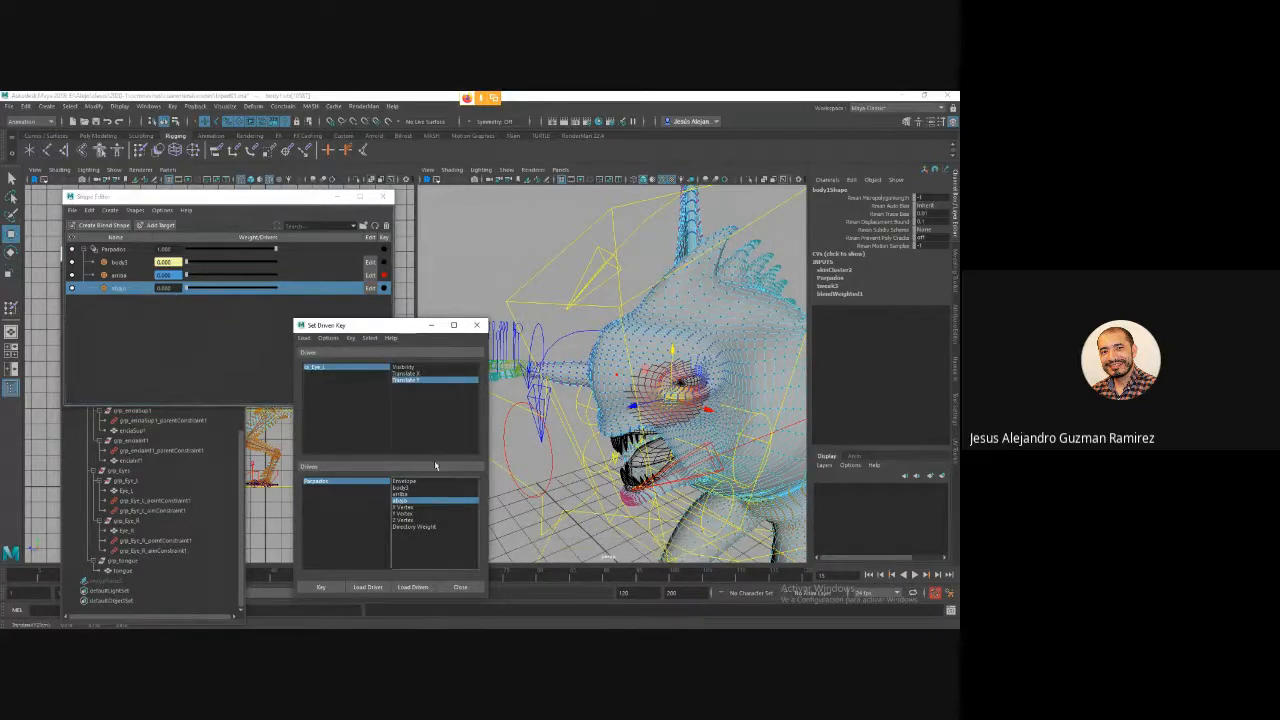
pyautogui.click(411, 507)
pyautogui.click(407, 501)
pyautogui.click(329, 589)
# Move cc_Eye_L down to a Translate Y of about -0.72, set the abajo weight to 1, and key the driven relationship.
pyautogui.click(340, 367)
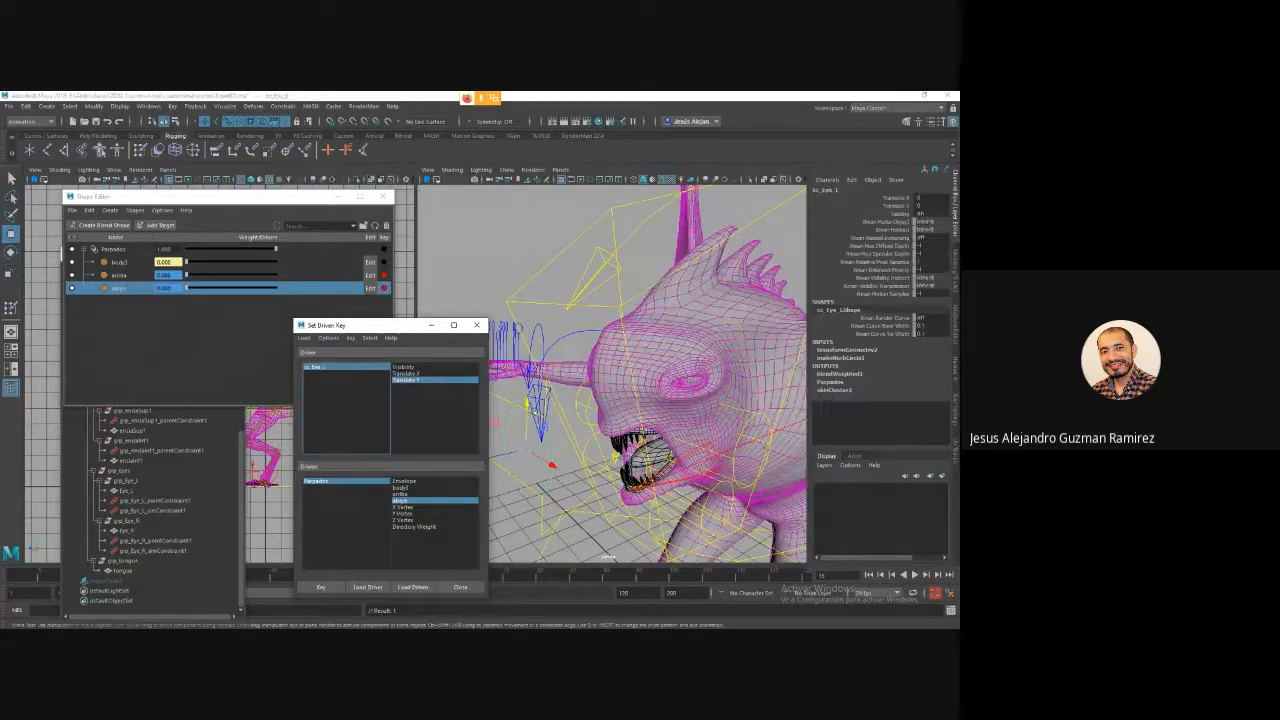
pyautogui.moveTo(527, 405); pyautogui.dragTo(524, 489)
pyautogui.click(406, 501)
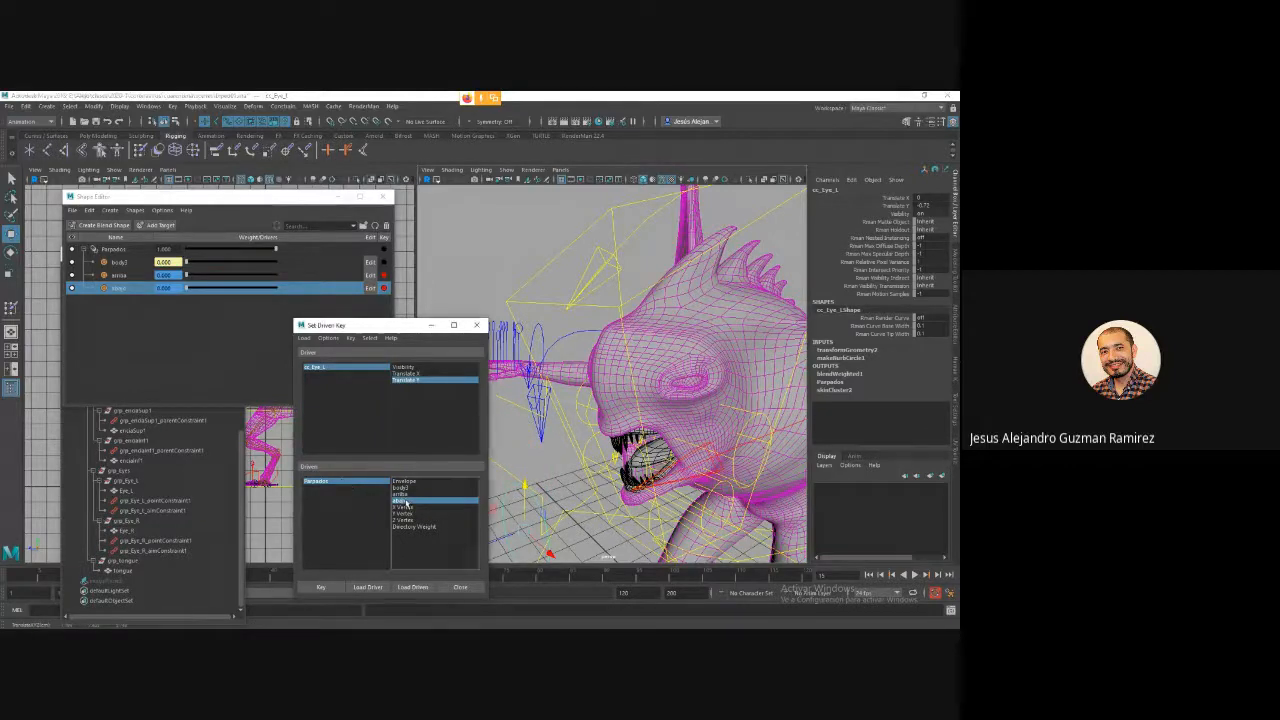
pyautogui.moveTo(189, 289); pyautogui.dragTo(286, 292)
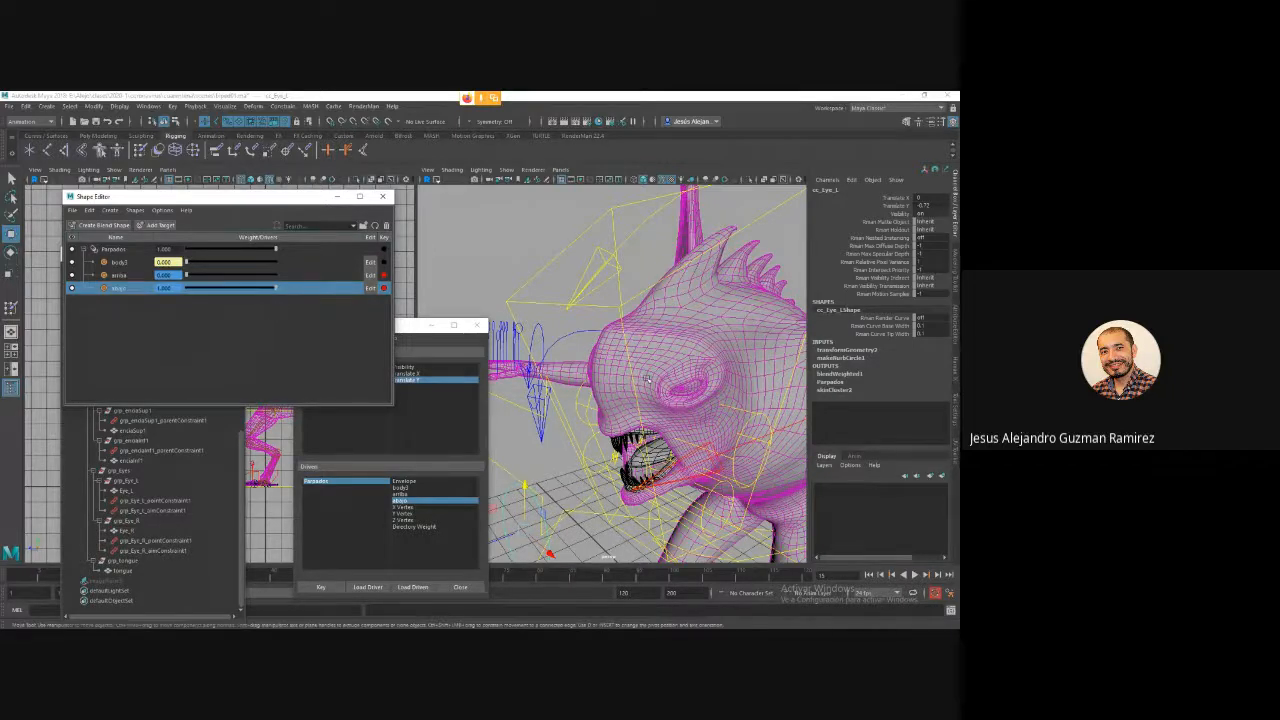
pyautogui.scroll(2, 660, 377)
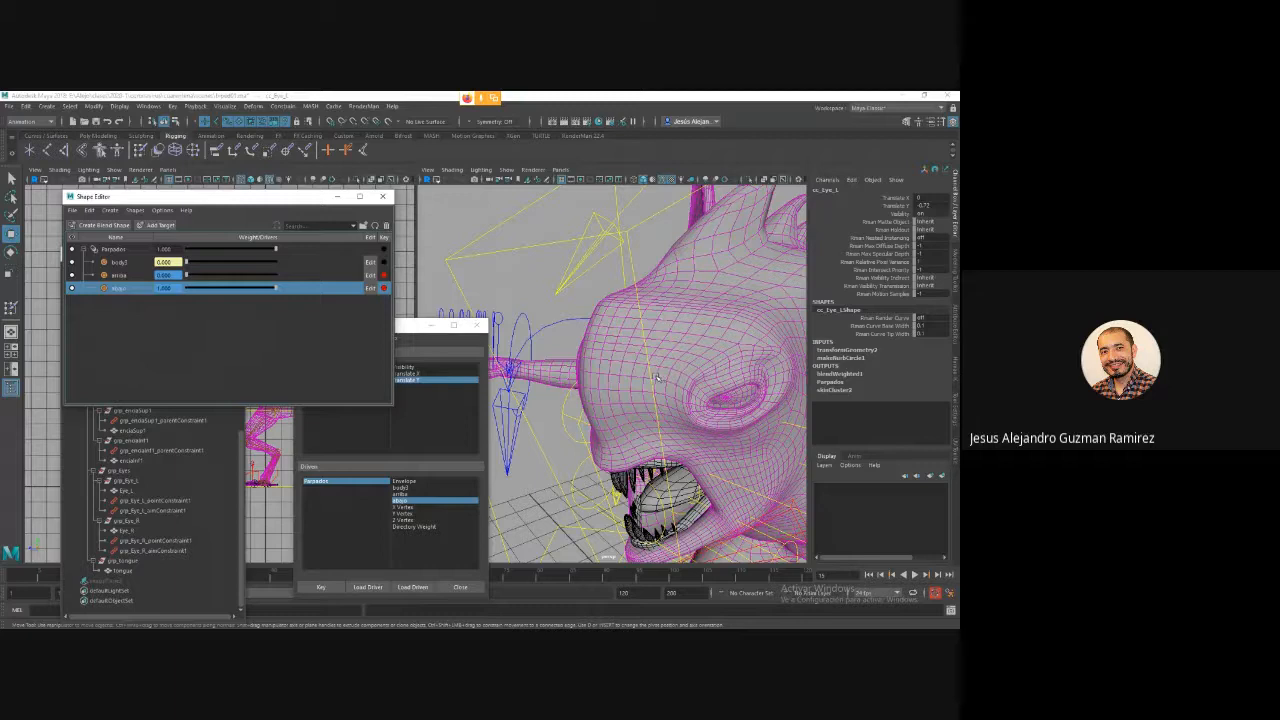
pyautogui.click(321, 587)
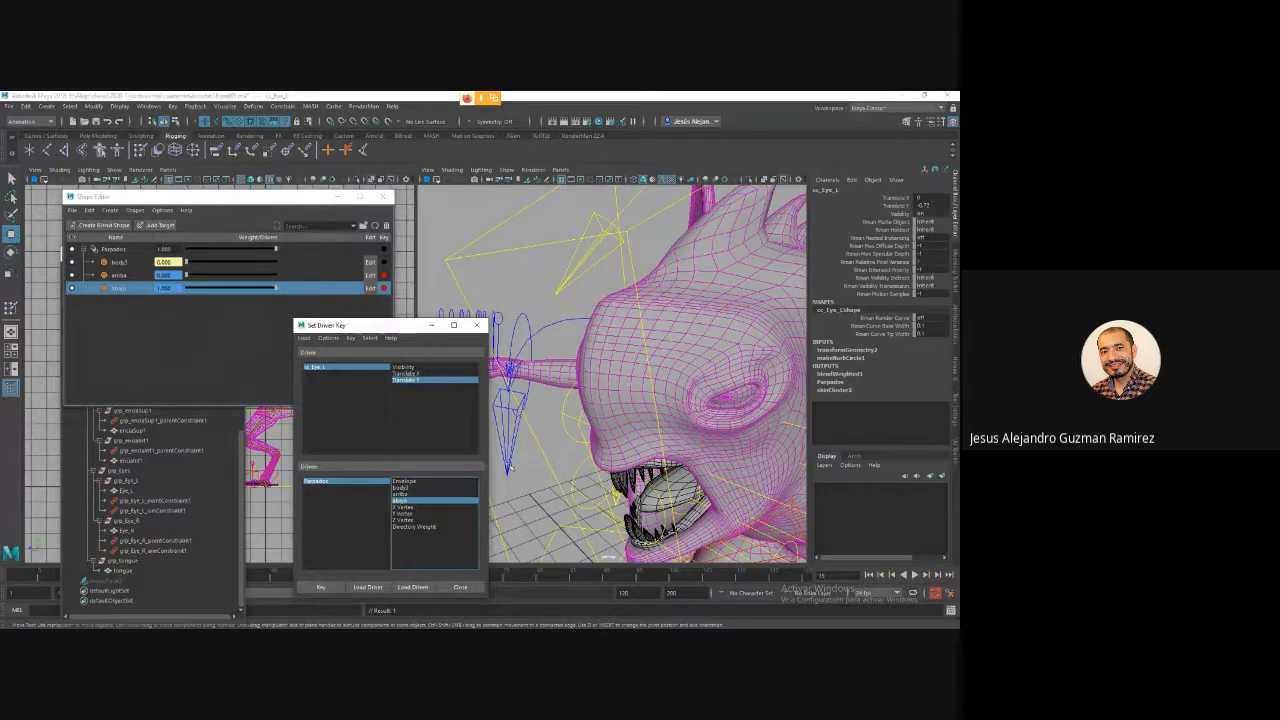
# Test the combined eyelid shapes by moving cc_Eye_L around in X and Y, and select its Translate X and Translate Y values.
pyautogui.keyDown('alt'); pyautogui.moveTo(590, 398); pyautogui.dragTo(555, 423); pyautogui.keyUp('alt')
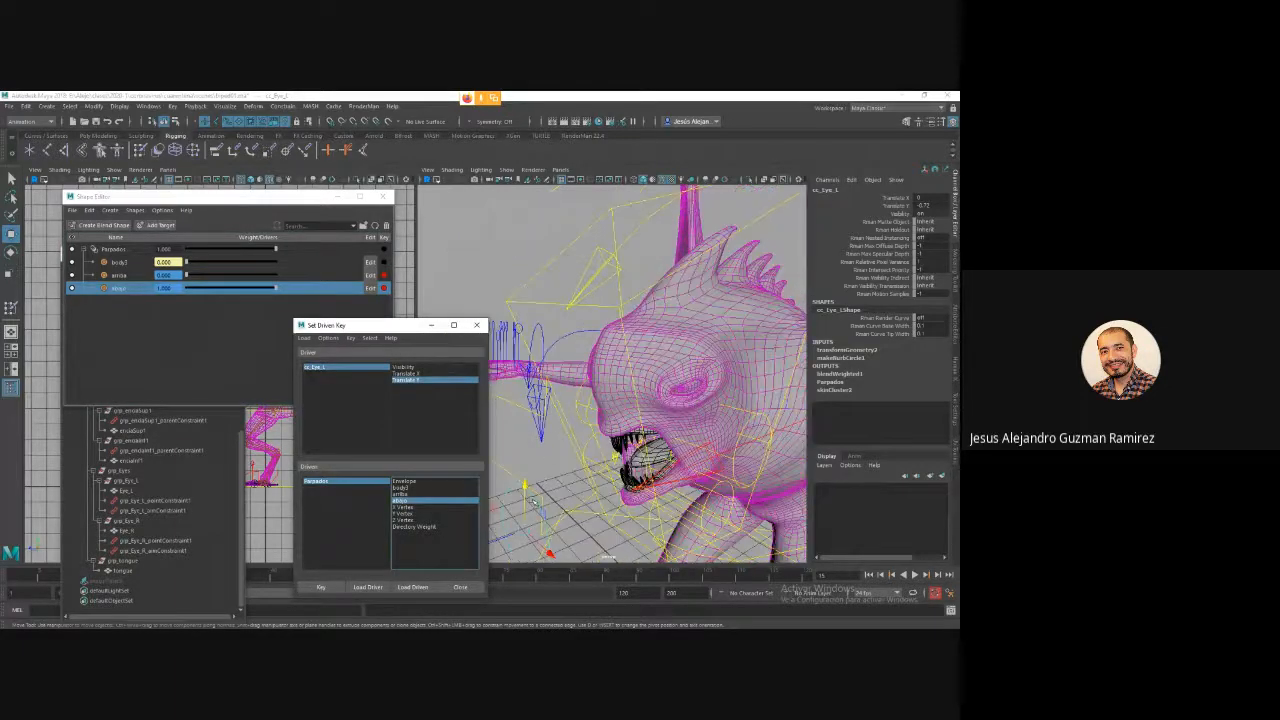
pyautogui.moveTo(522, 530); pyautogui.dragTo(510, 492)
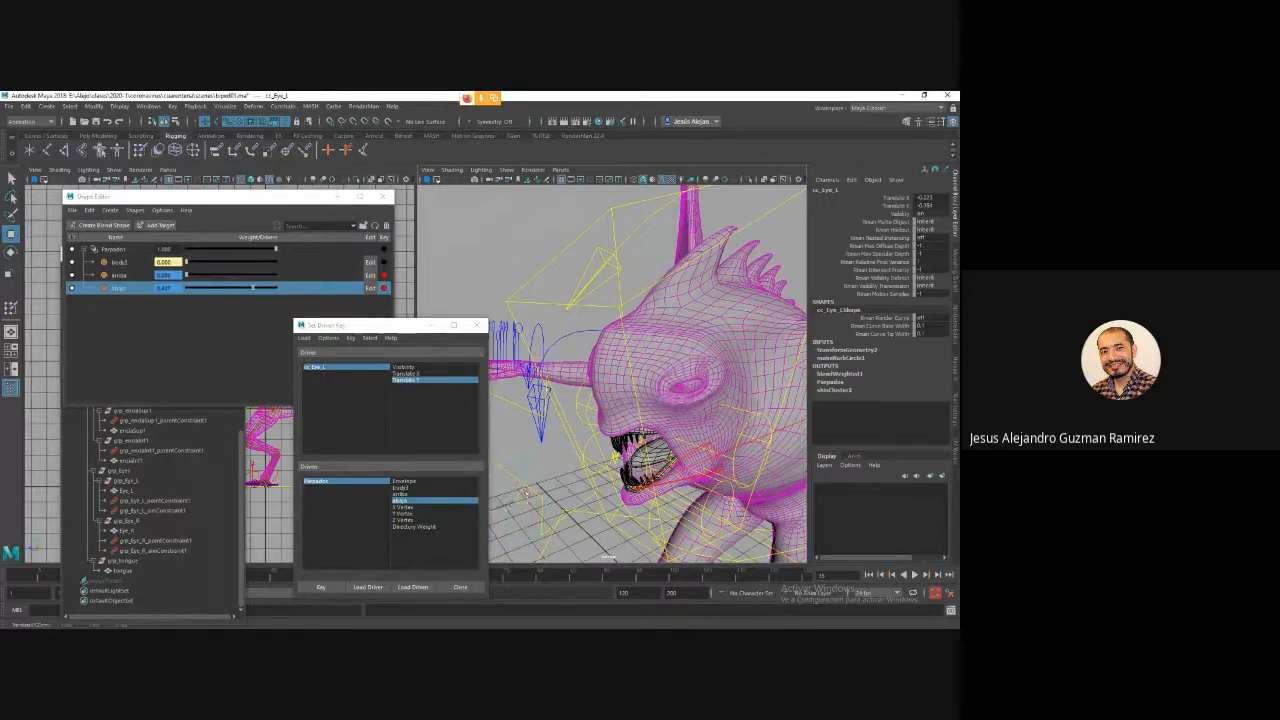
pyautogui.moveTo(581, 387); pyautogui.dragTo(632, 452)
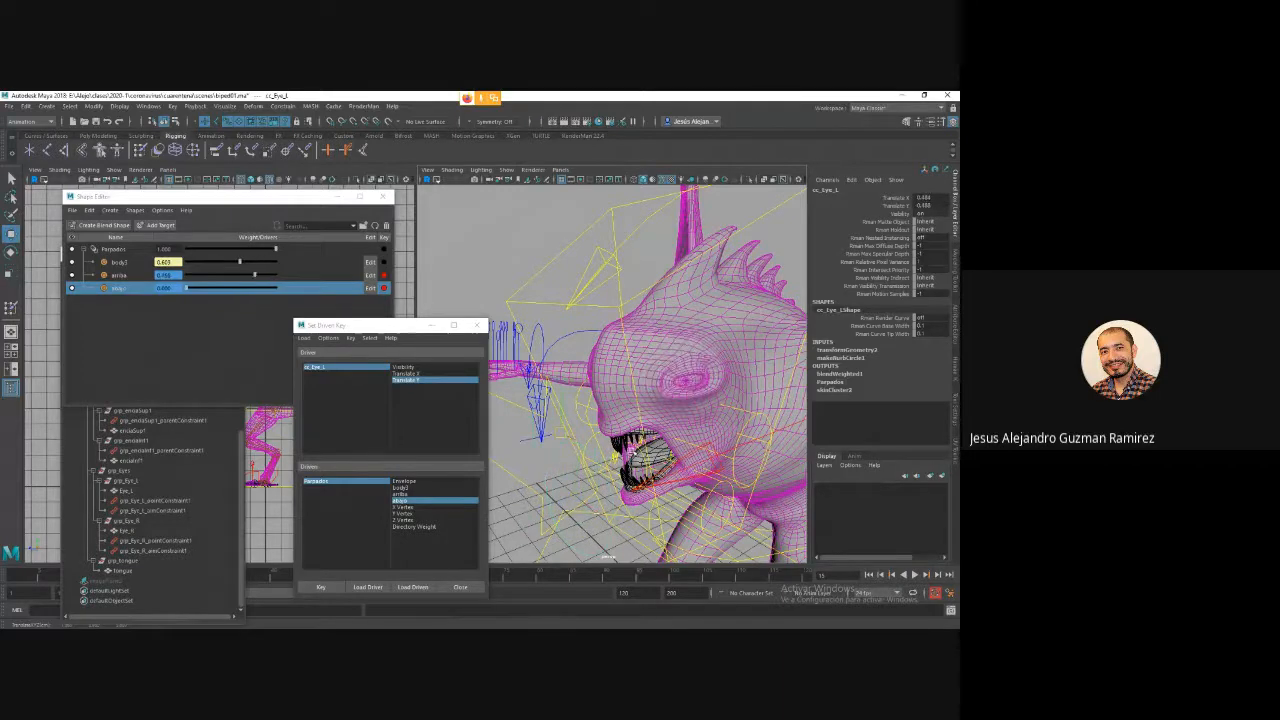
pyautogui.moveTo(485, 426); pyautogui.dragTo(537, 402)
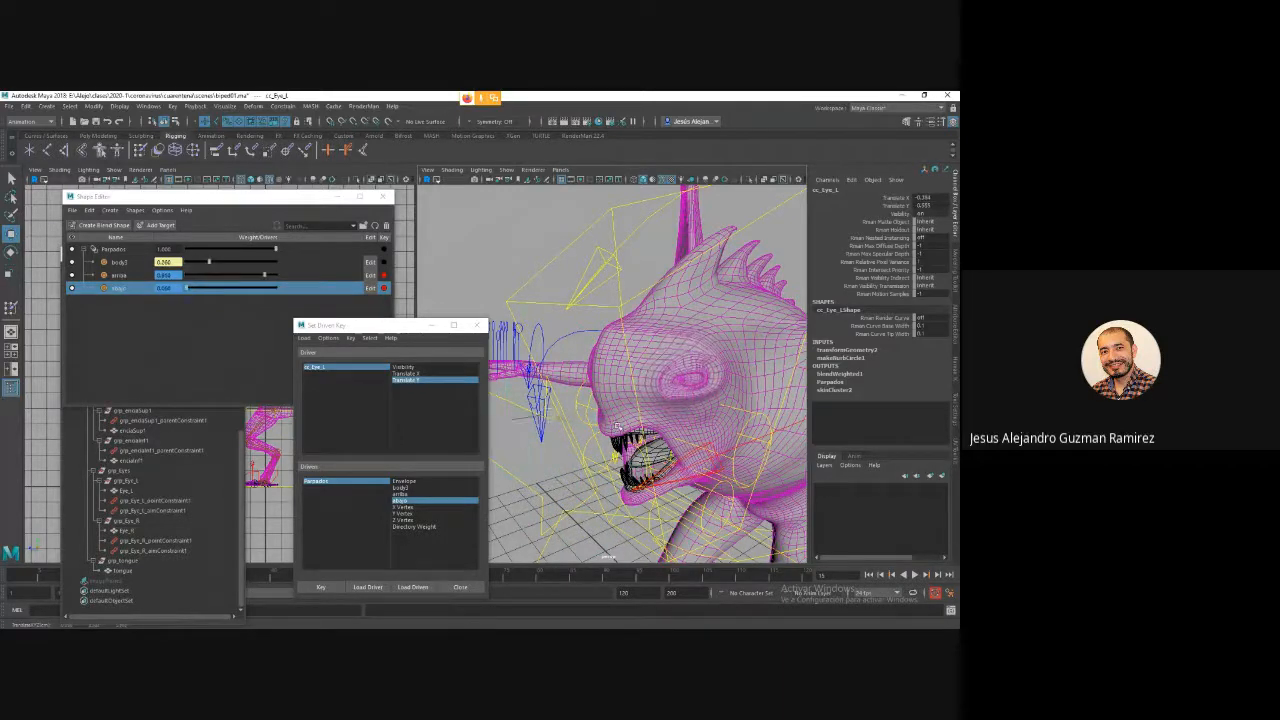
pyautogui.moveTo(652, 446); pyautogui.dragTo(560, 438)
pyautogui.moveTo(691, 407); pyautogui.dragTo(580, 442)
pyautogui.moveTo(926, 198); pyautogui.dragTo(928, 205)
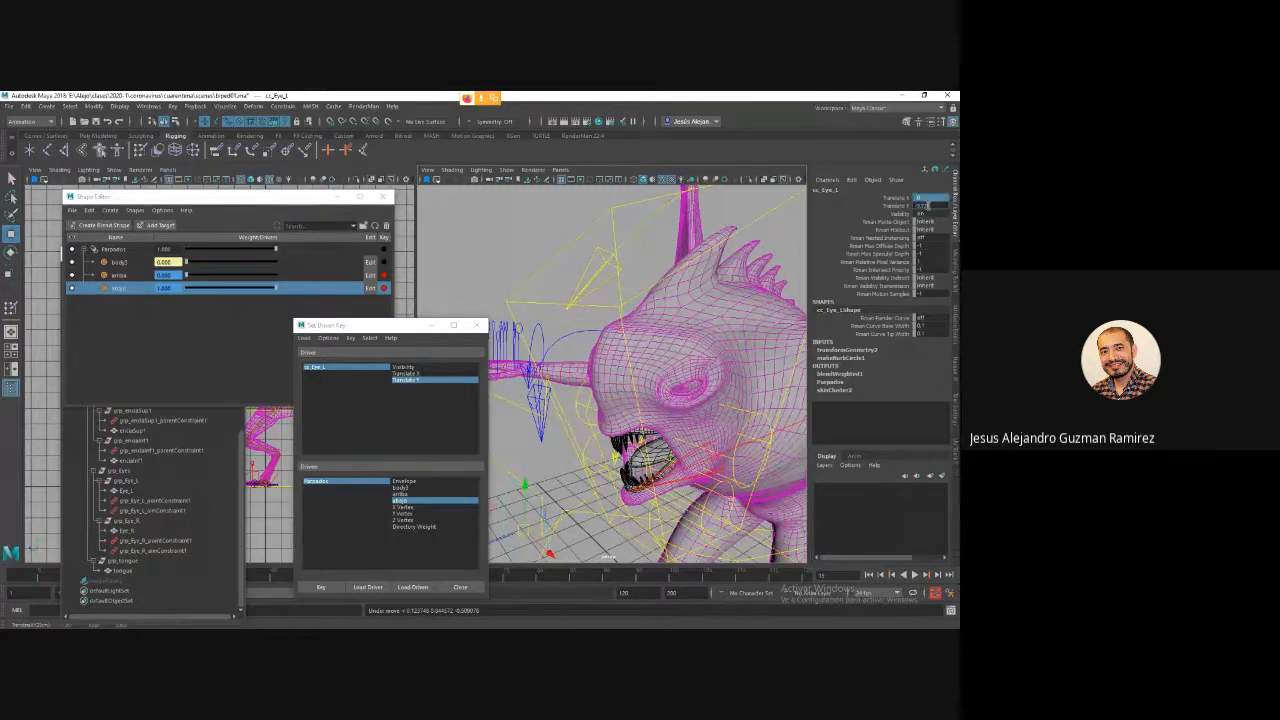
pyautogui.moveTo(928, 205); pyautogui.dragTo(932, 218, button='middle')
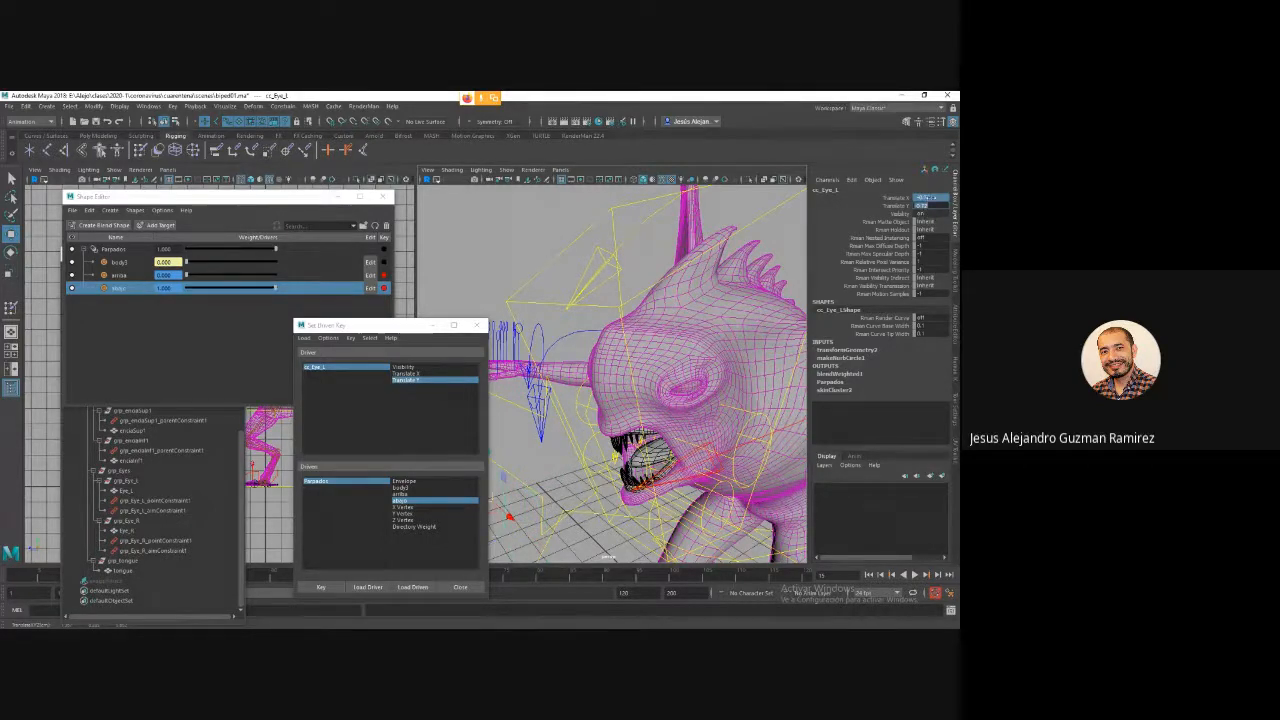
# Reset the cc_Eye_L control's Translate X and Translate Y to 0.
pyautogui.click(928, 205)
pyautogui.write('0')
pyautogui.press('Return')
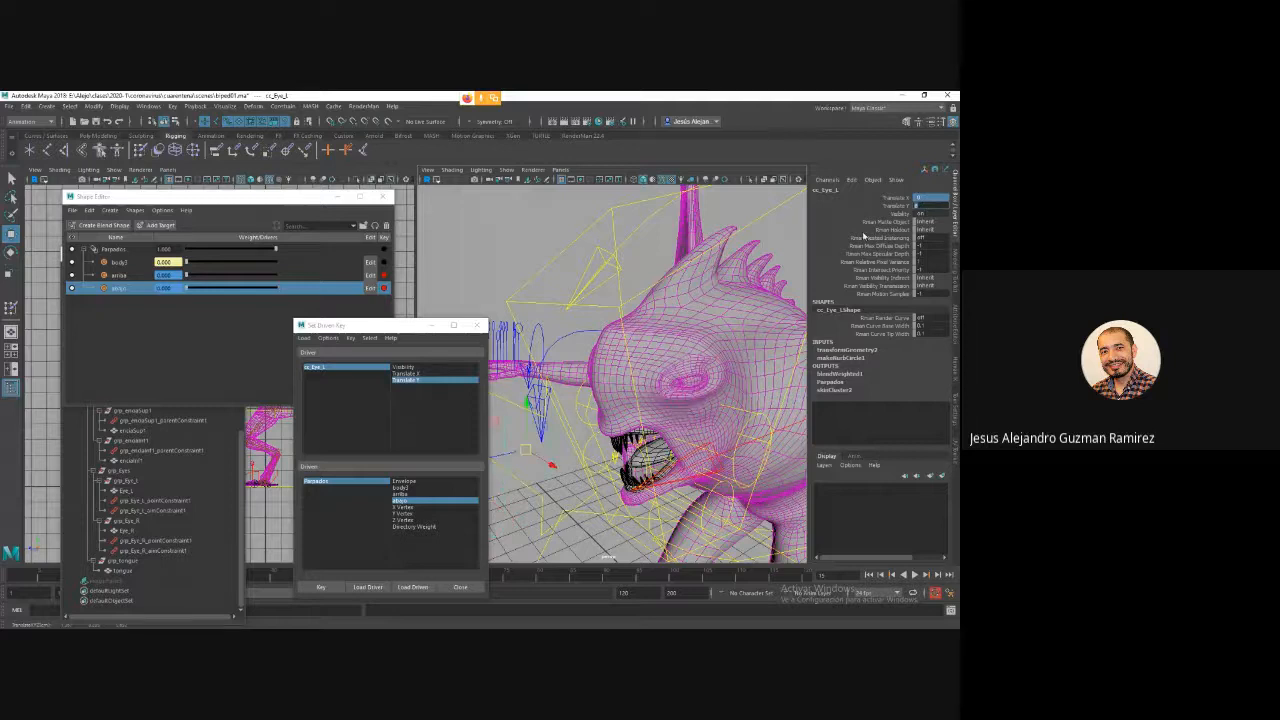
# Add a new target to the Parpados blend shape and name it adentro.
pyautogui.click(154, 329)
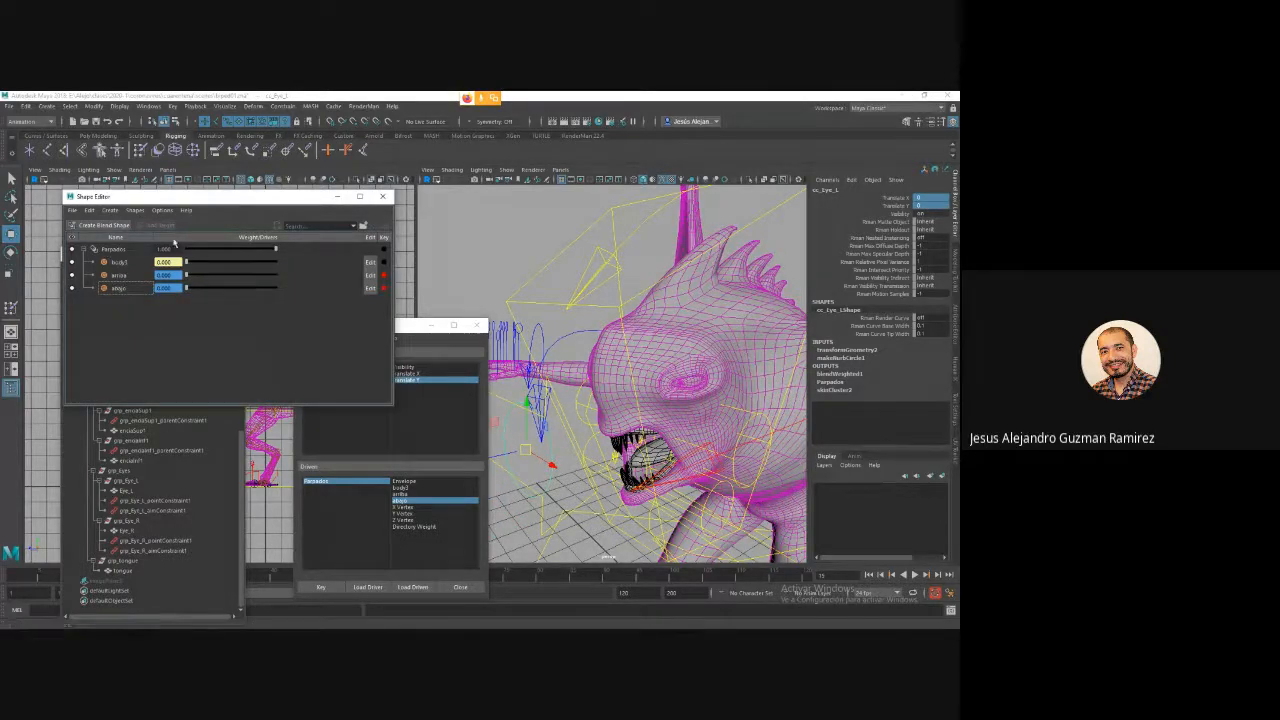
pyautogui.click(118, 249)
pyautogui.click(156, 225)
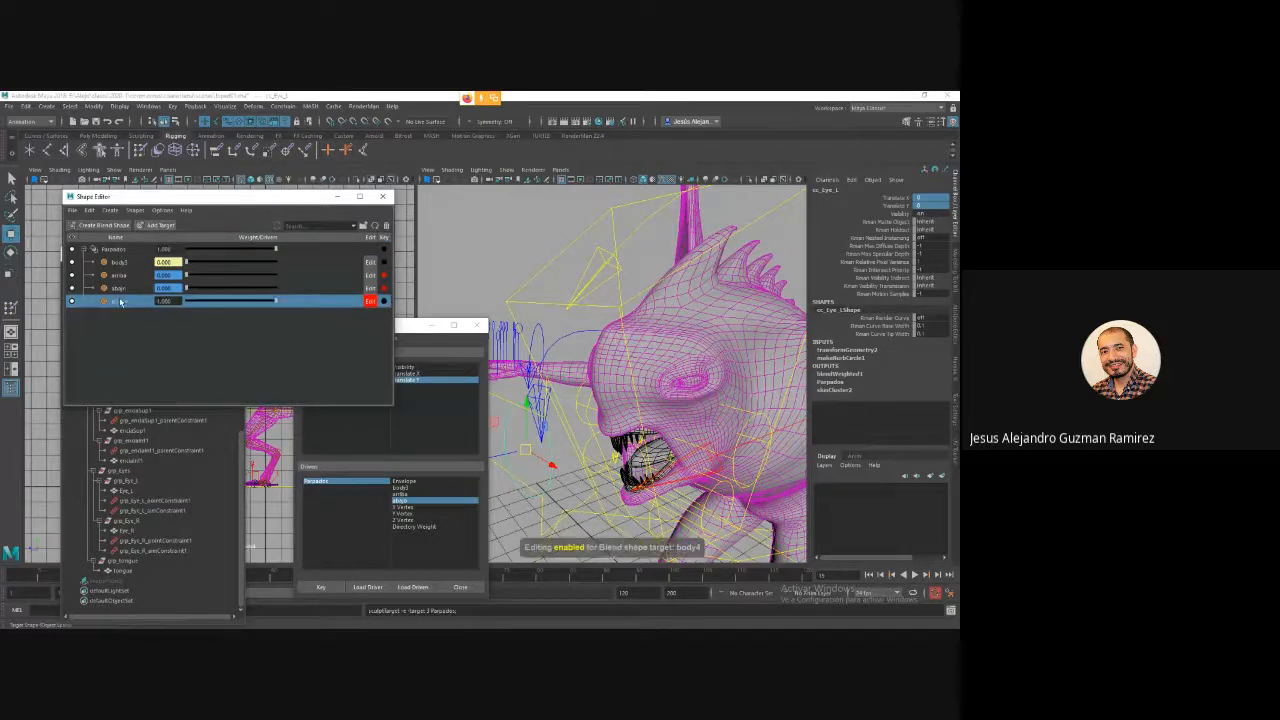
pyautogui.write('abierto')
pyautogui.press('Return')
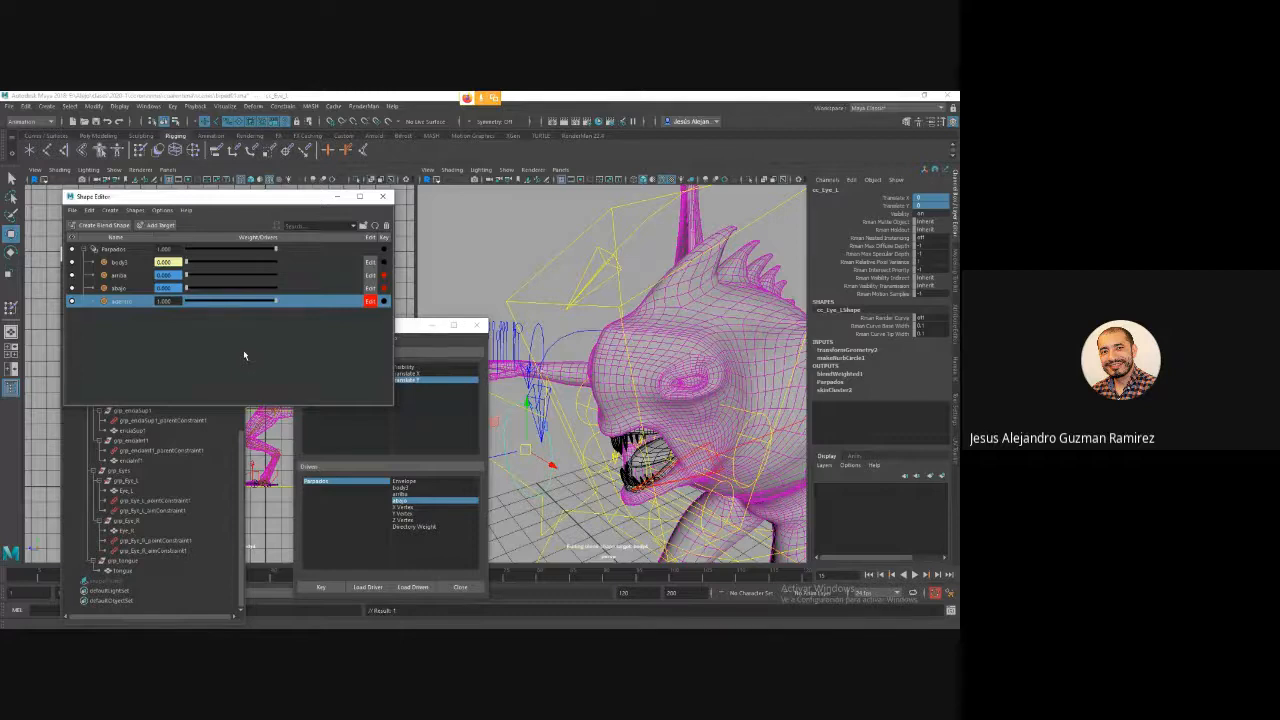
# Switch the body mesh to vertex mode and reshape the upper and lower eyelids with soft-selected vertex moves for the adentro target.
pyautogui.click(664, 382)
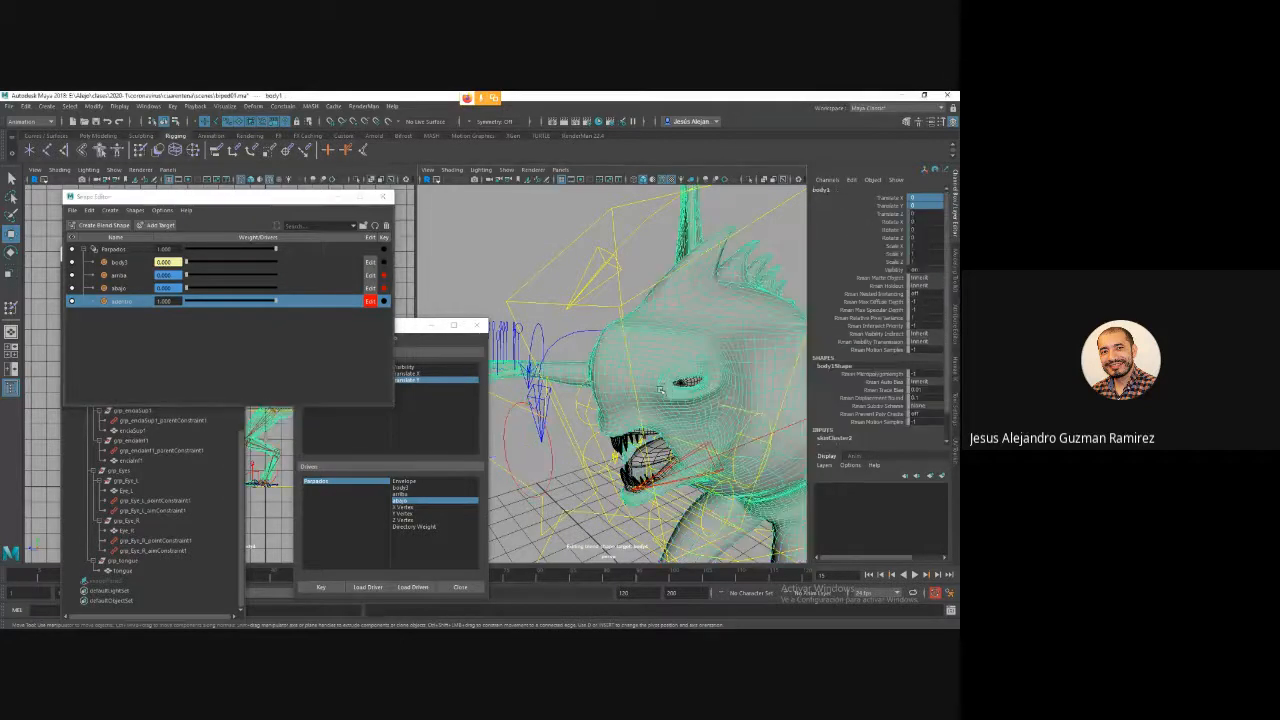
pyautogui.moveTo(654, 334); pyautogui.dragTo(622, 334, button='right')
pyautogui.click(676, 382)
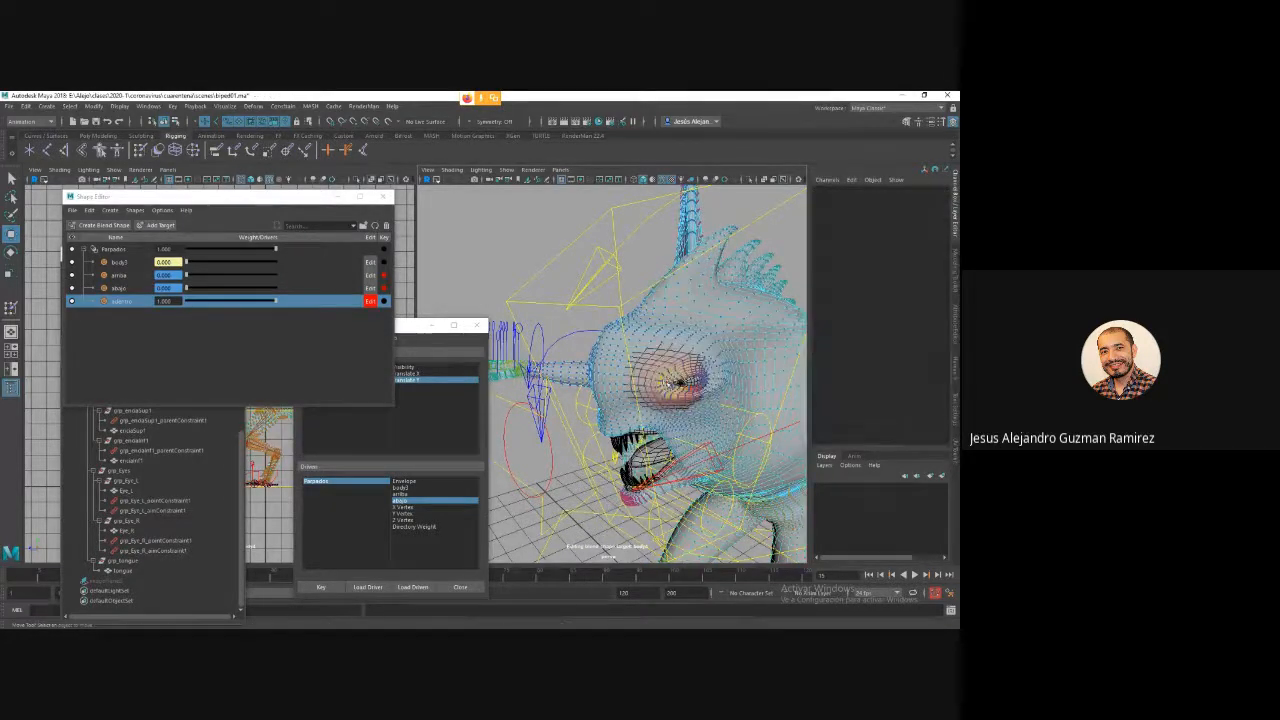
pyautogui.click(678, 384)
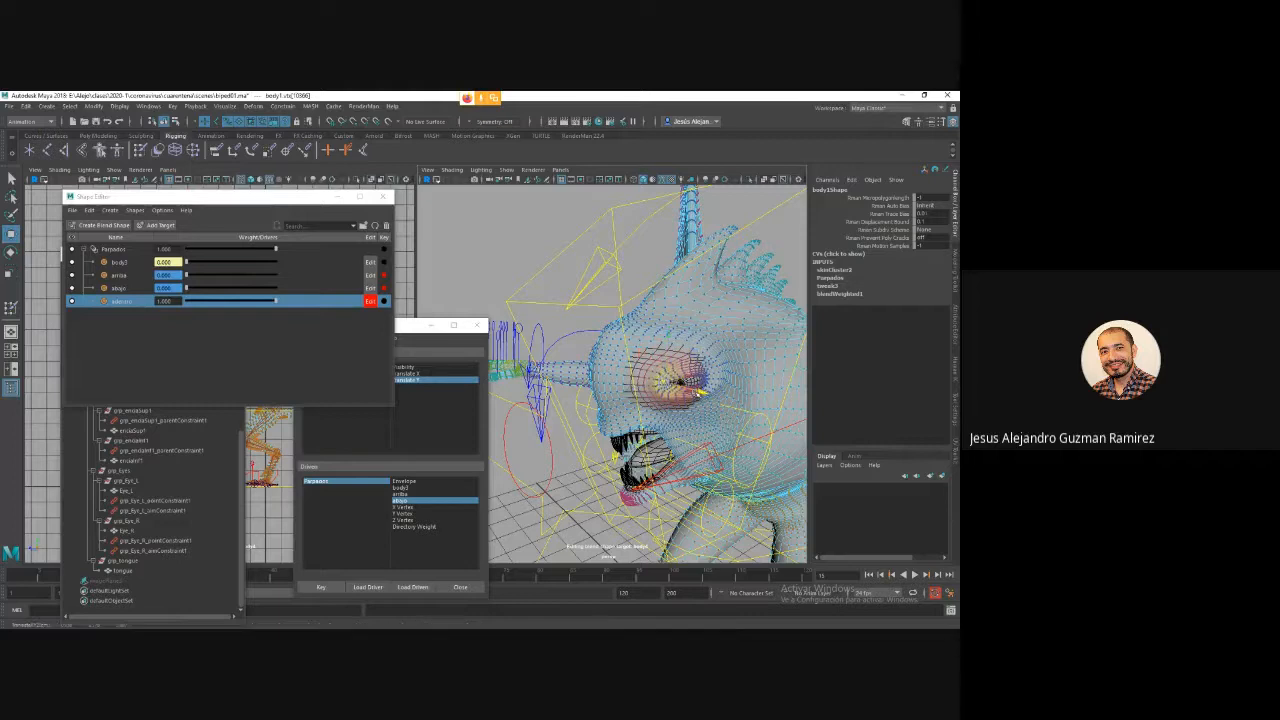
pyautogui.press('w')
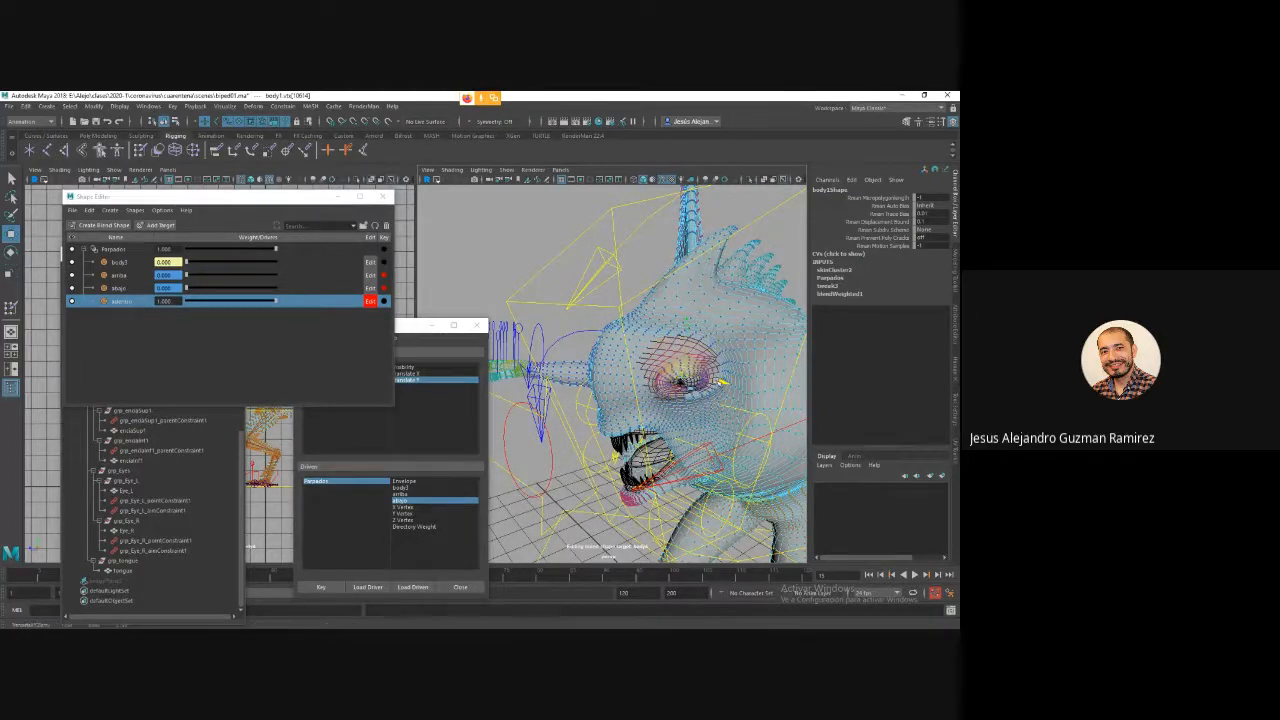
pyautogui.click(685, 388)
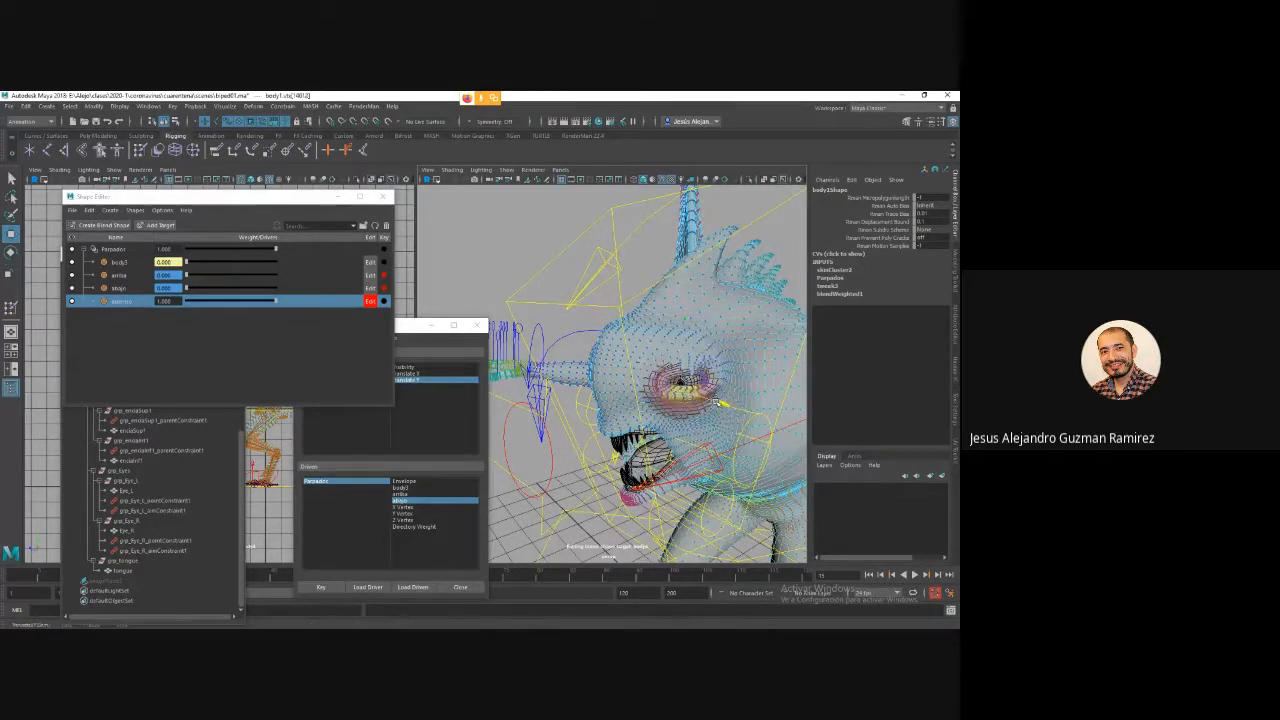
pyautogui.press('q')
pyautogui.click(678, 378)
pyautogui.press('q')
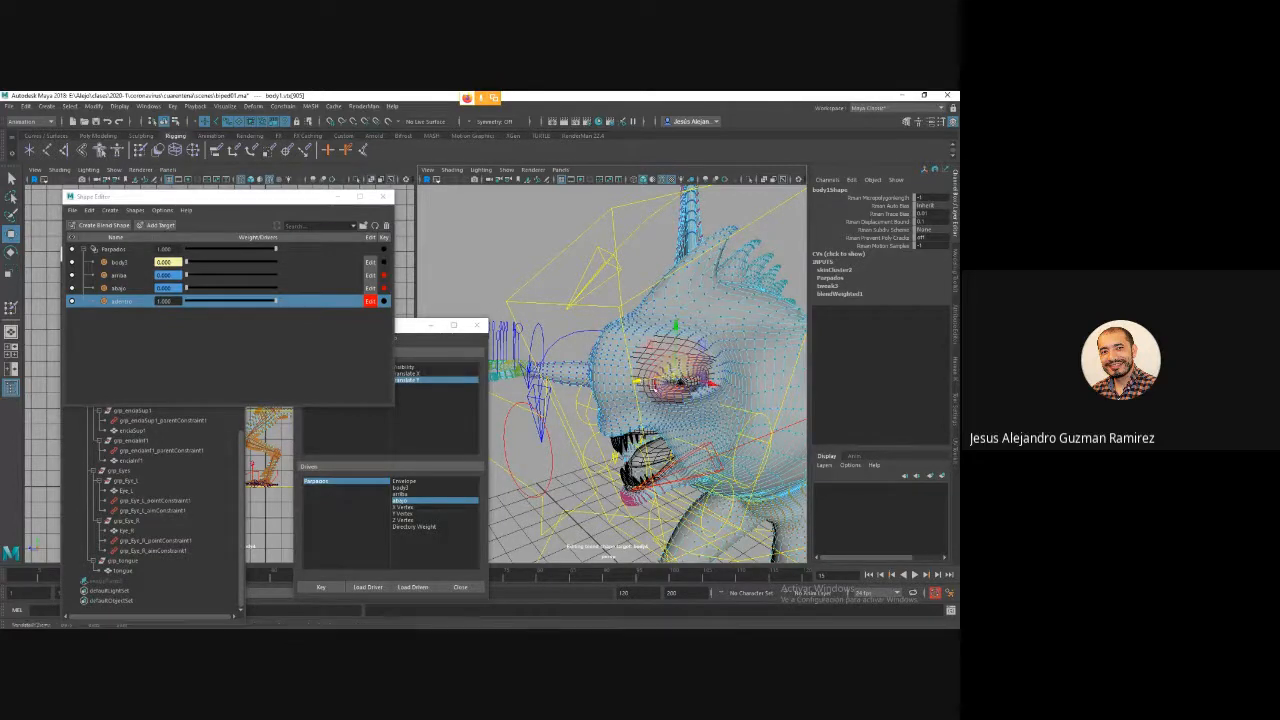
# Refine the front corner of the eye and both eyelid edges by moving soft-selected vertices, checking the shape from several angles.
pyautogui.click(686, 394)
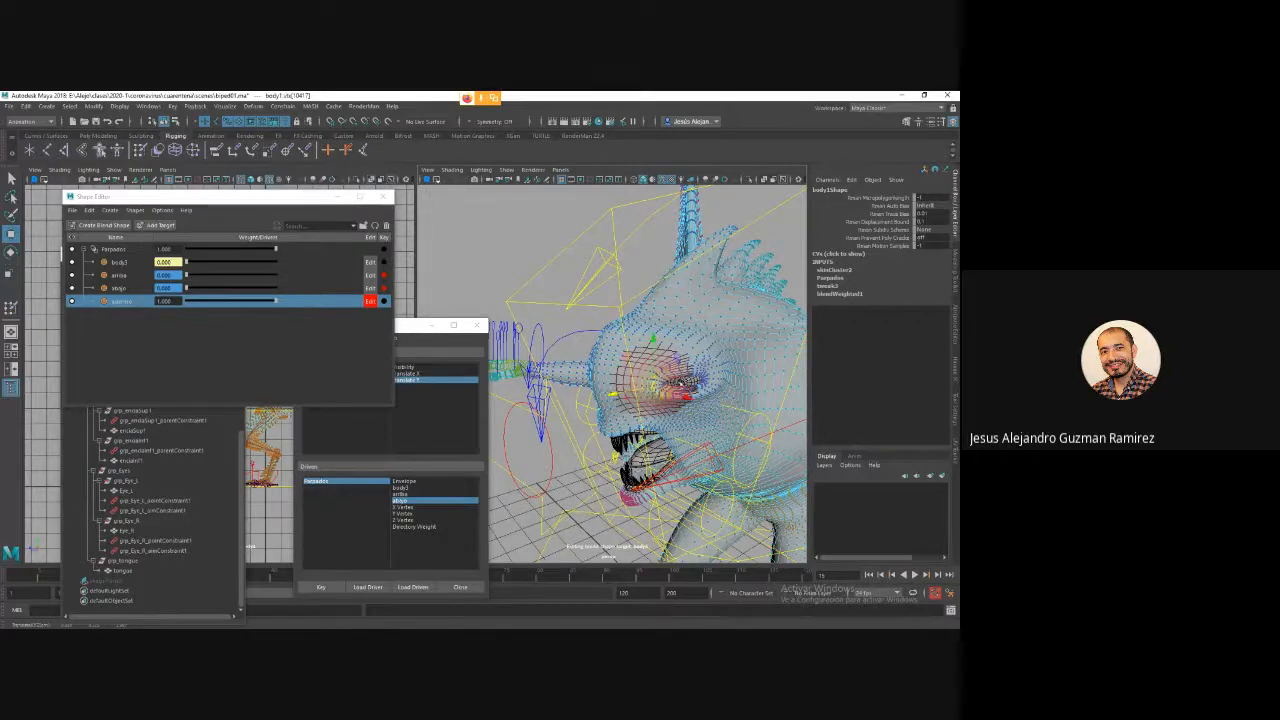
pyautogui.keyDown('alt'); pyautogui.moveTo(688, 398); pyautogui.dragTo(732, 416); pyautogui.keyUp('alt')
pyautogui.press('w')
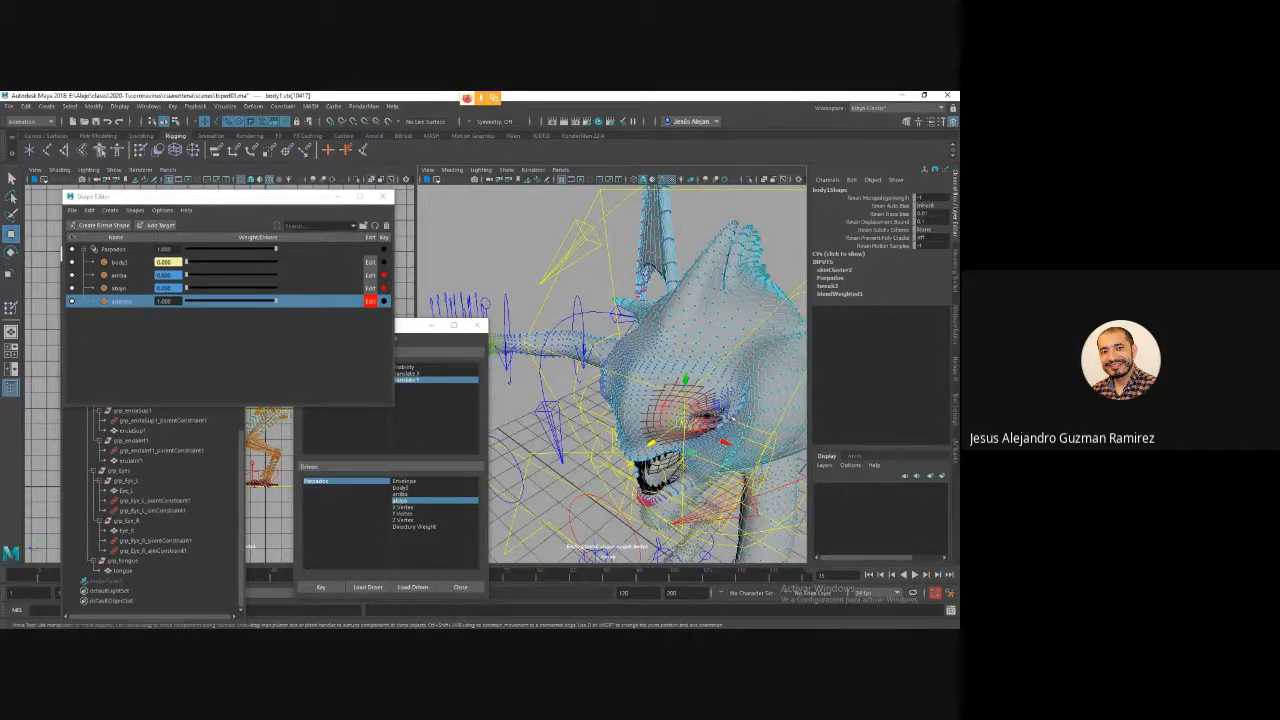
pyautogui.click(706, 400)
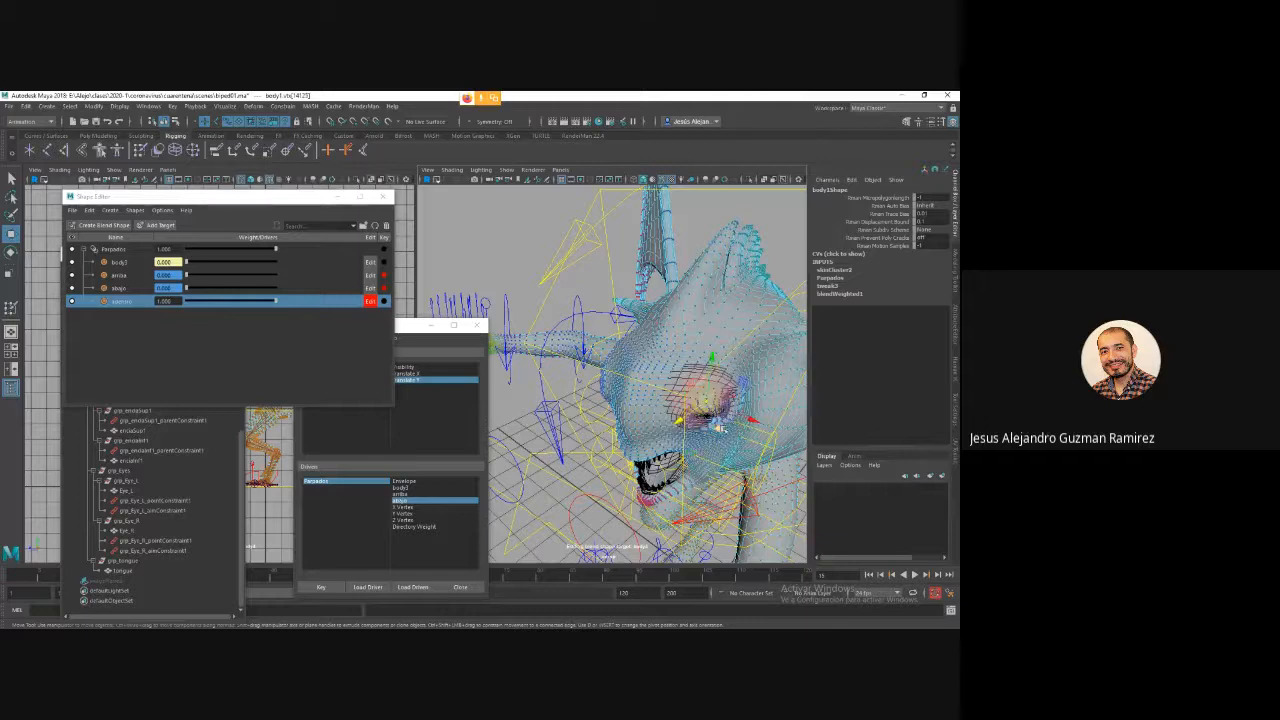
pyautogui.moveTo(719, 429); pyautogui.dragTo(717, 430)
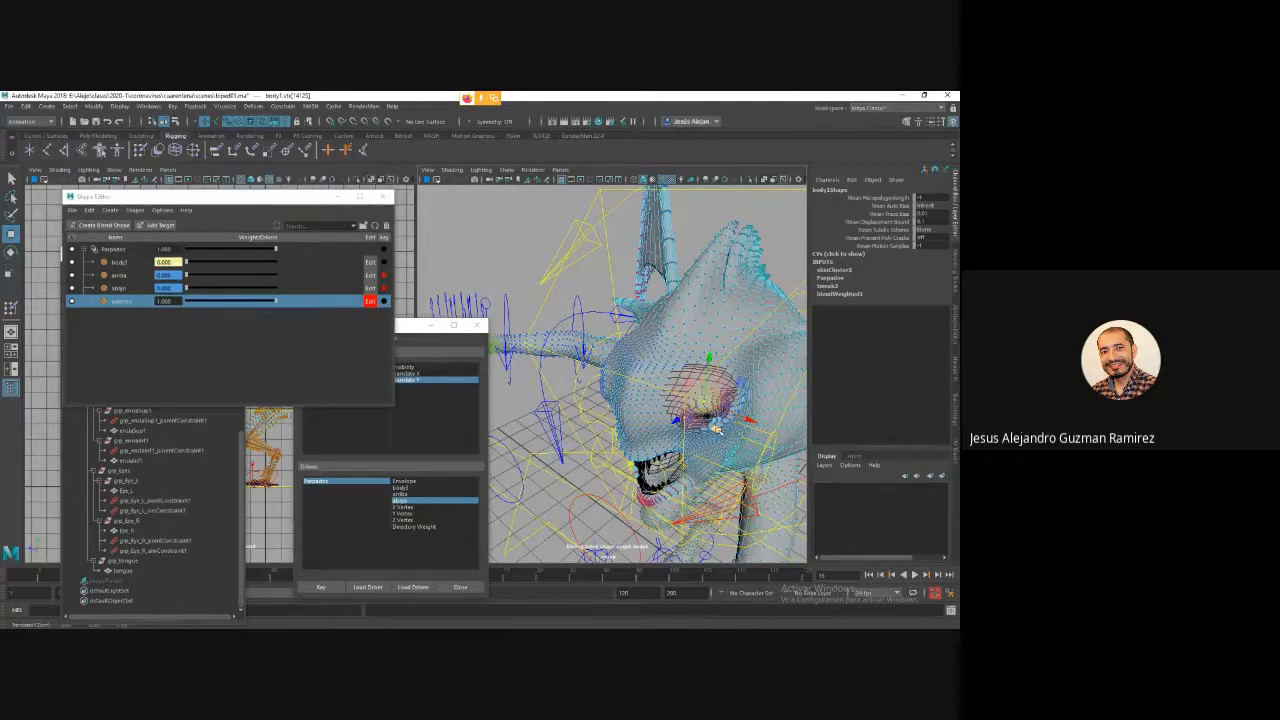
pyautogui.click(714, 452)
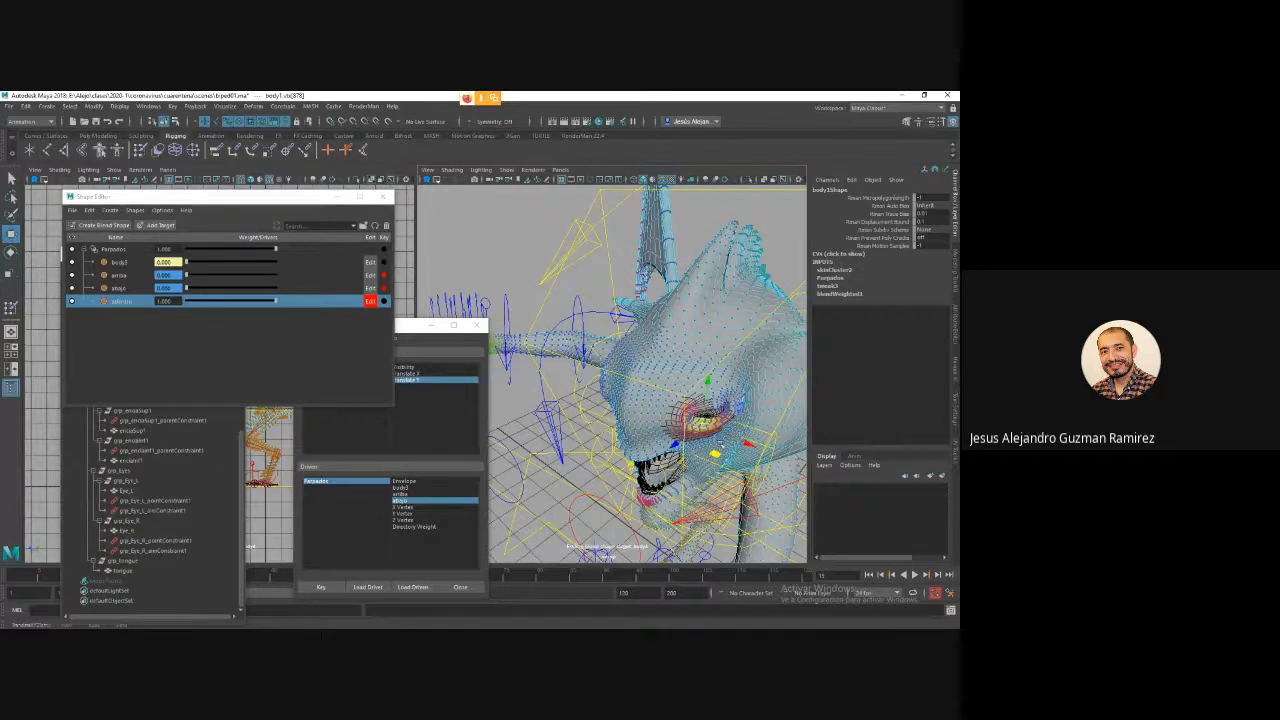
pyautogui.keyDown('alt'); pyautogui.moveTo(714, 452); pyautogui.dragTo(660, 450); pyautogui.keyUp('alt')
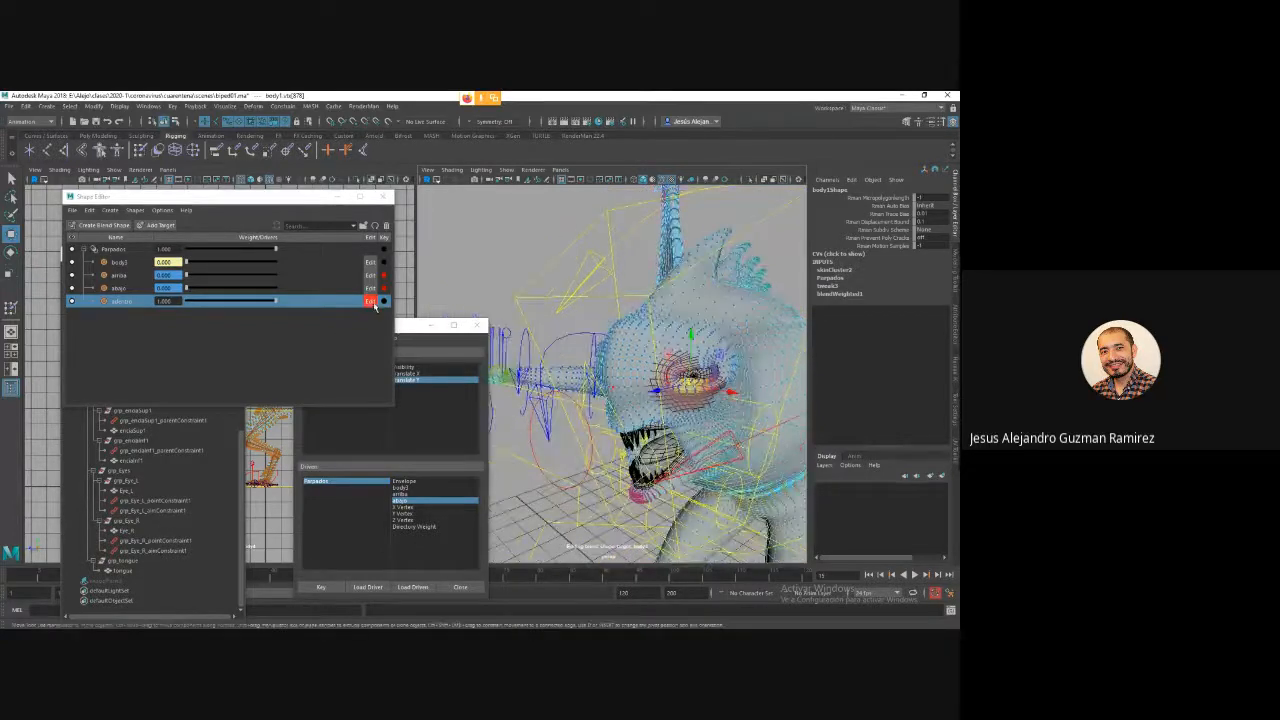
# Stop editing the adentro target and key its weight at 0 as driven by cc_Eye_L's Translate X.
pyautogui.click(372, 301)
pyautogui.moveTo(276, 301); pyautogui.dragTo(170, 309)
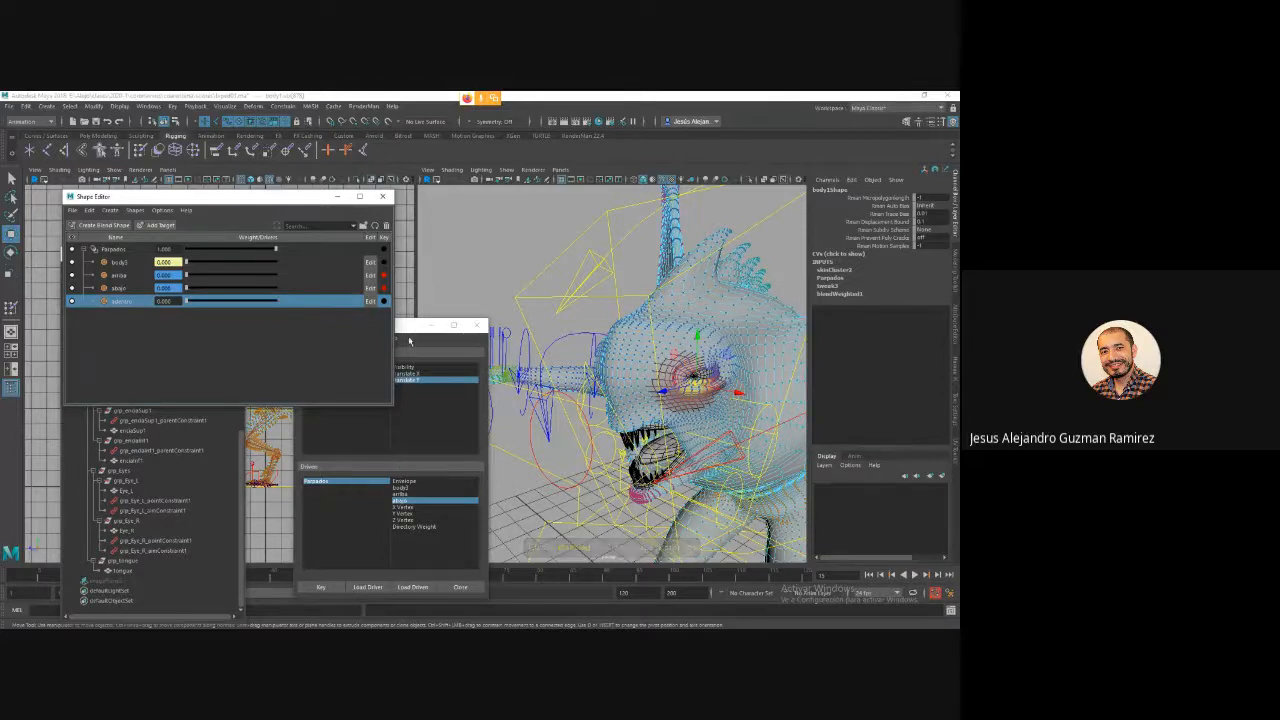
pyautogui.click(388, 471)
pyautogui.click(325, 486)
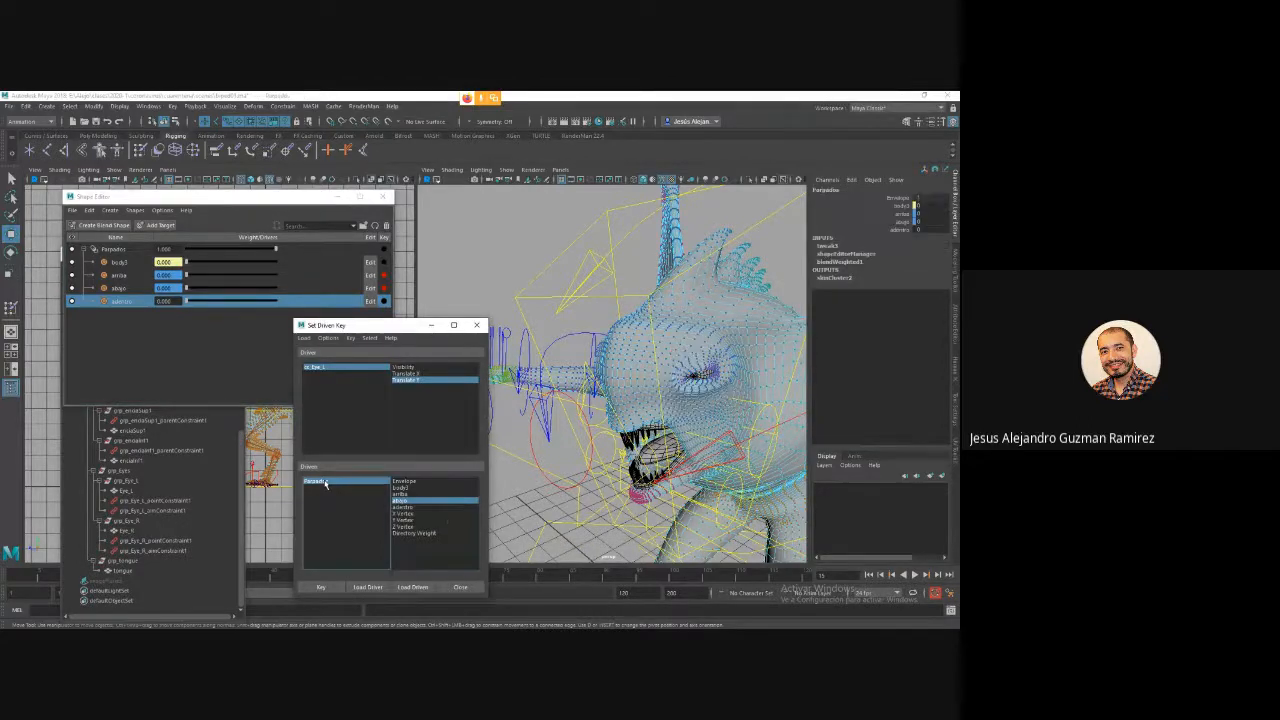
pyautogui.click(405, 508)
pyautogui.click(413, 374)
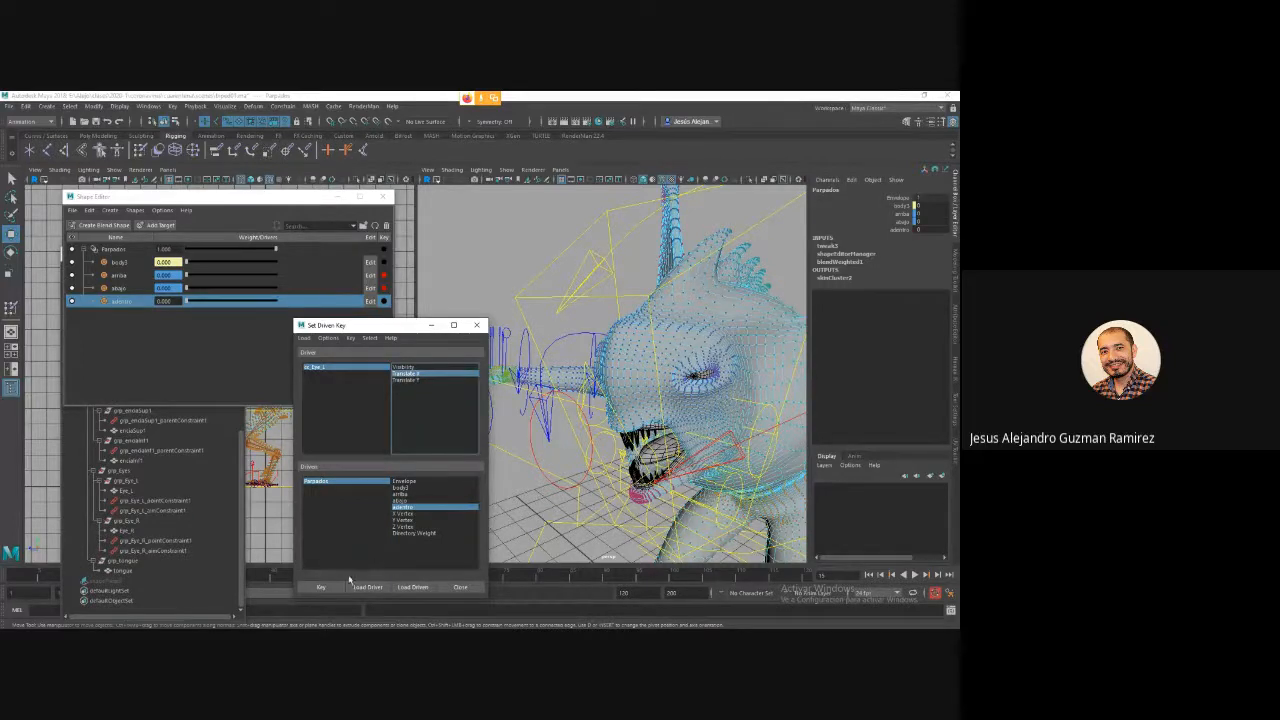
pyautogui.click(332, 590)
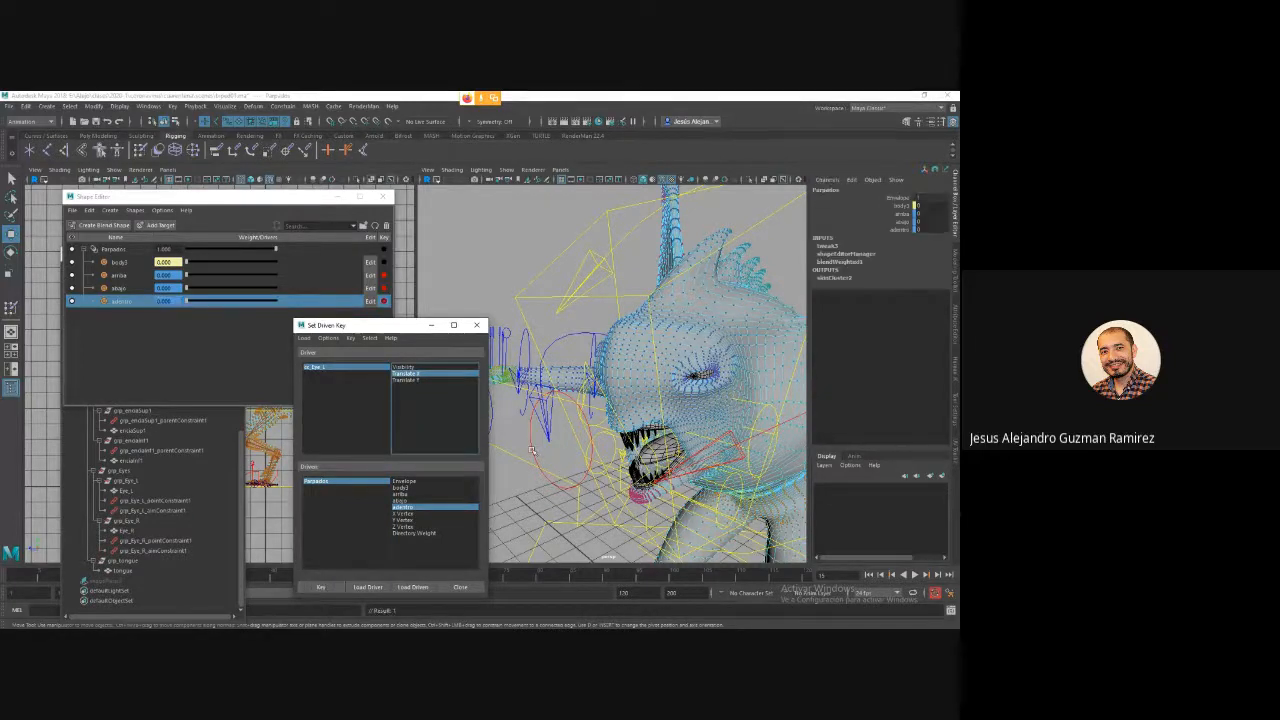
# Move cc_Eye_L in negative X, raise the adentro weight to 1, and set the driven key for this pose.
pyautogui.click(588, 454)
pyautogui.moveTo(588, 454); pyautogui.dragTo(541, 437)
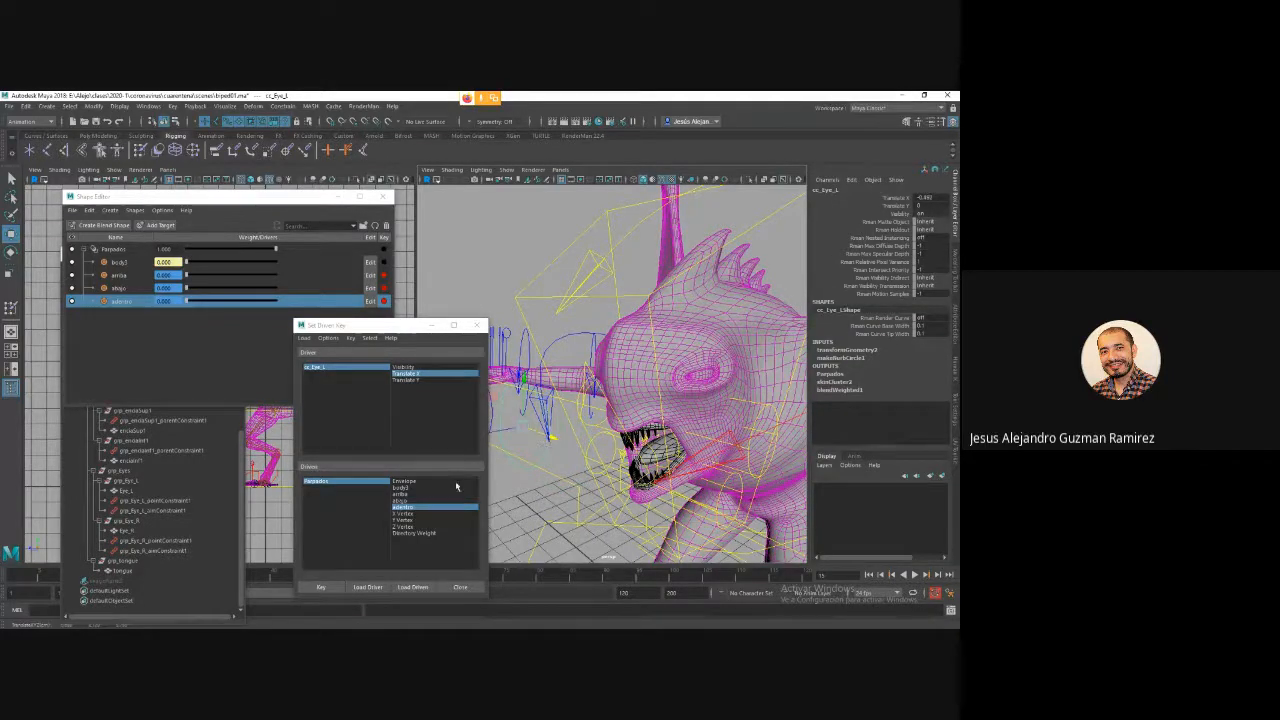
pyautogui.click(369, 483)
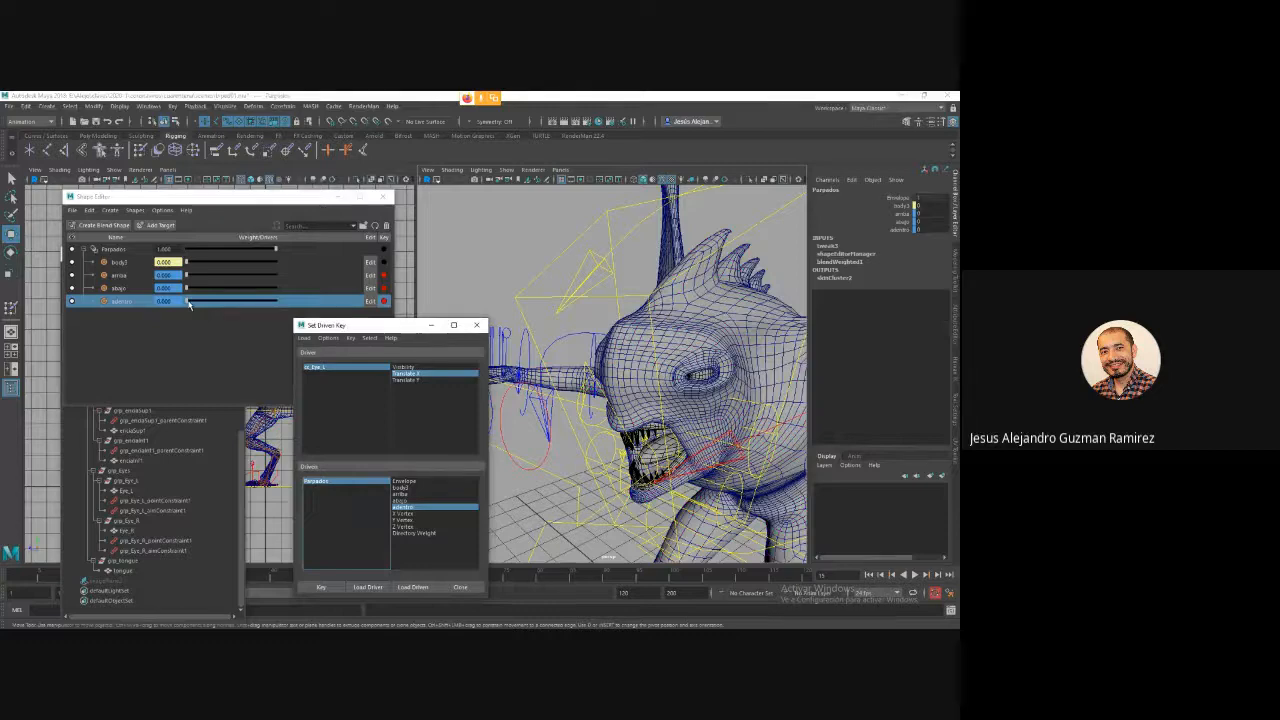
pyautogui.moveTo(187, 301); pyautogui.dragTo(320, 306)
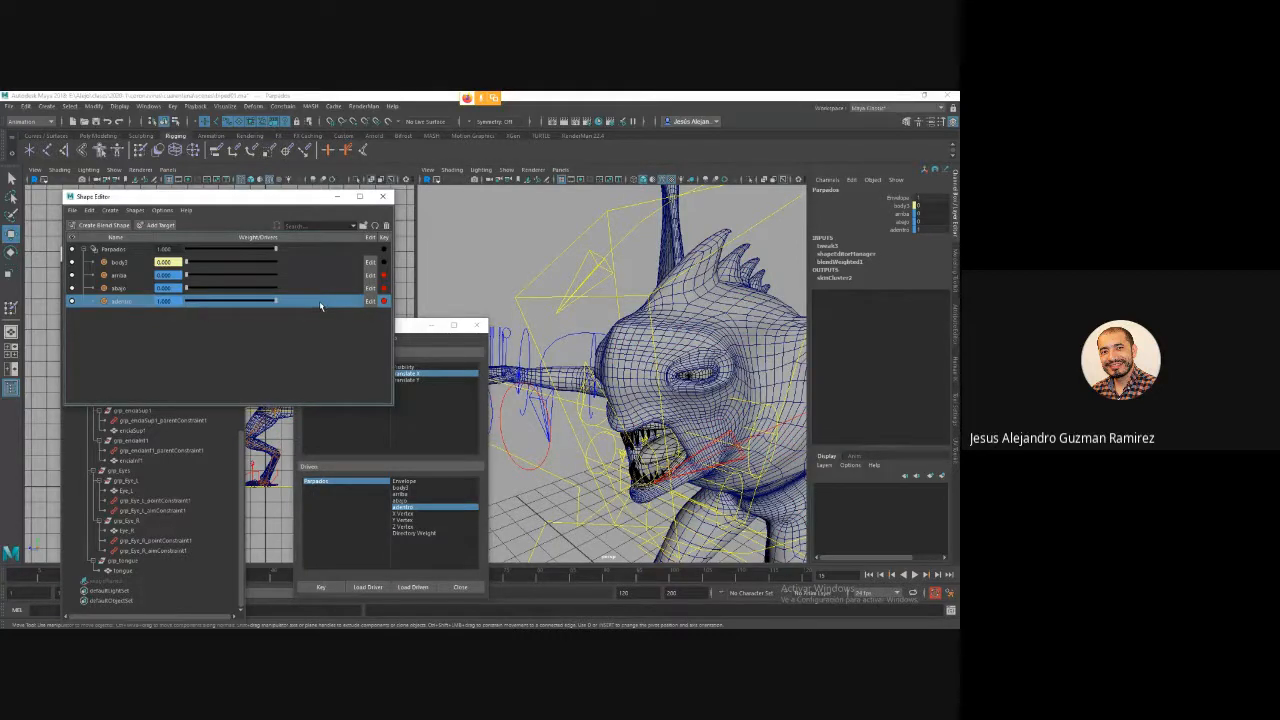
pyautogui.keyDown('alt'); pyautogui.moveTo(733, 394); pyautogui.dragTo(660, 438); pyautogui.keyUp('alt')
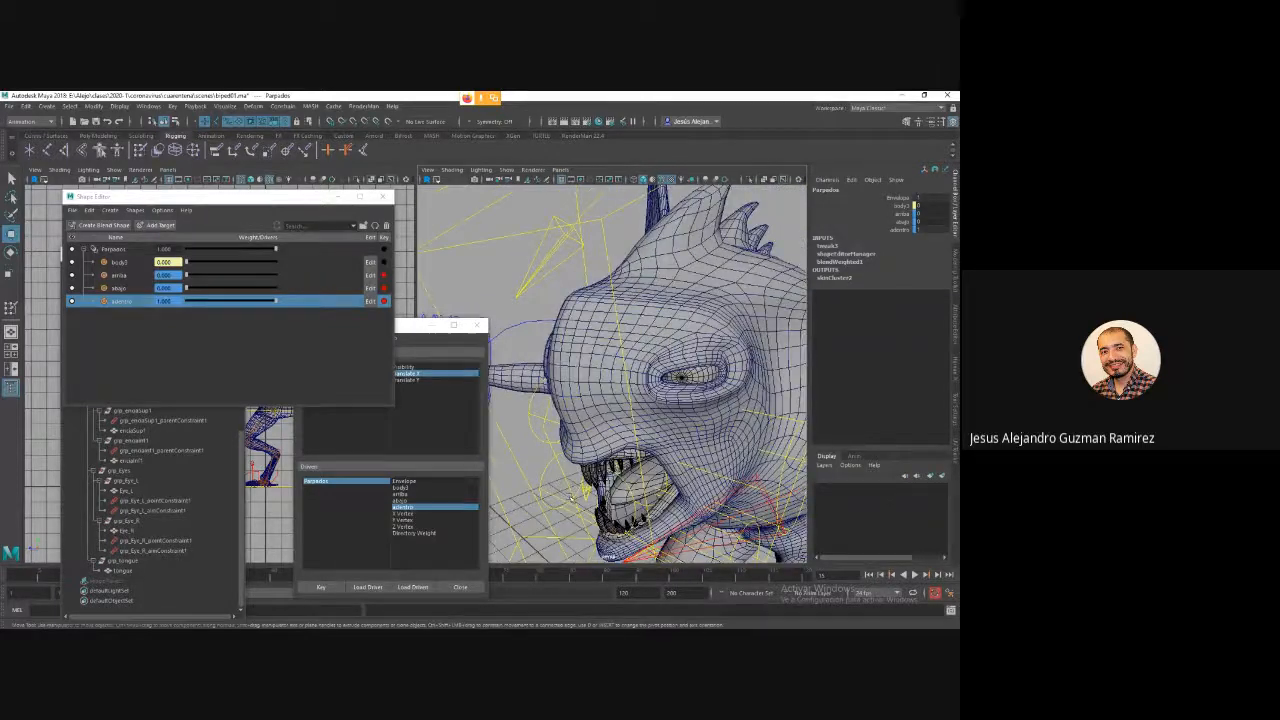
pyautogui.click(321, 587)
# Move the Set Driven Key window aside and shift the cc_Eye_L control to test the adentro eyelid response.
pyautogui.moveTo(410, 326); pyautogui.dragTo(377, 326)
pyautogui.keyDown('alt'); pyautogui.moveTo(620, 400); pyautogui.dragTo(530, 430); pyautogui.keyUp('alt')
pyautogui.click(527, 451)
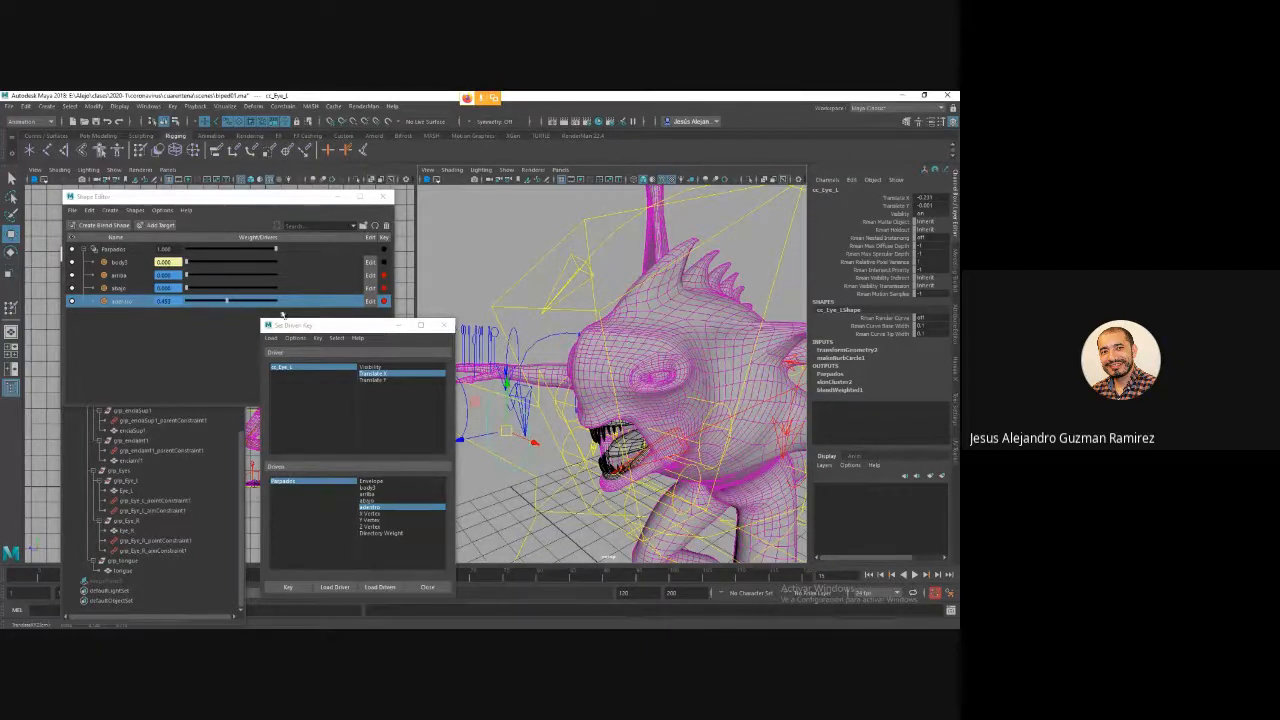
# Enable editing on the body3 target with its weight at about 0.3, and key the Parpados blend shape weight.
pyautogui.click(369, 302)
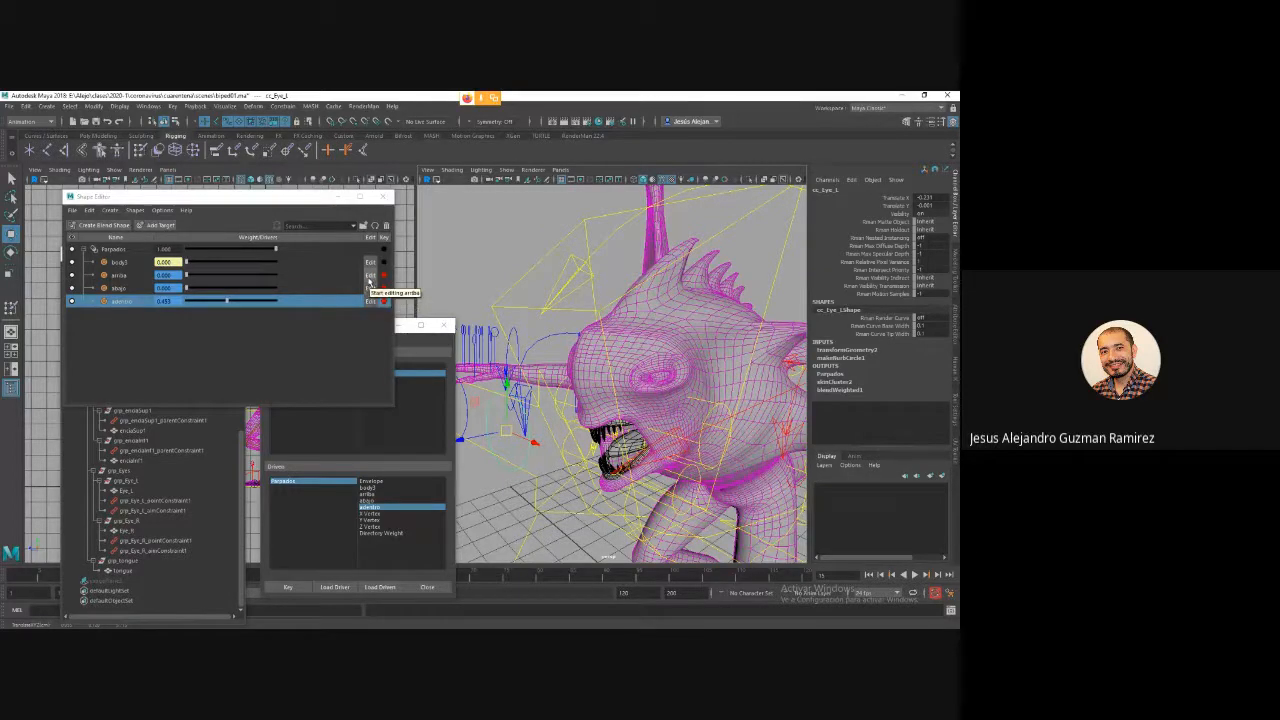
pyautogui.click(369, 263)
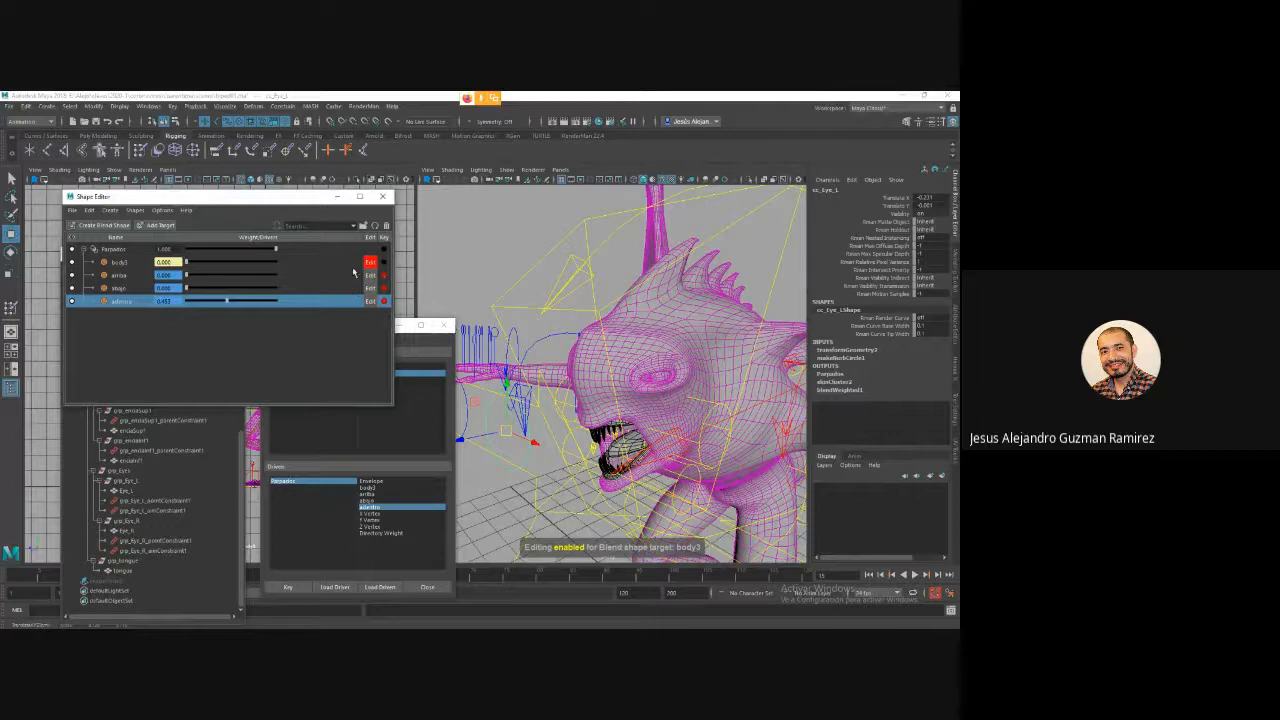
pyautogui.moveTo(186, 262); pyautogui.dragTo(213, 263)
pyautogui.rightClick(170, 263)
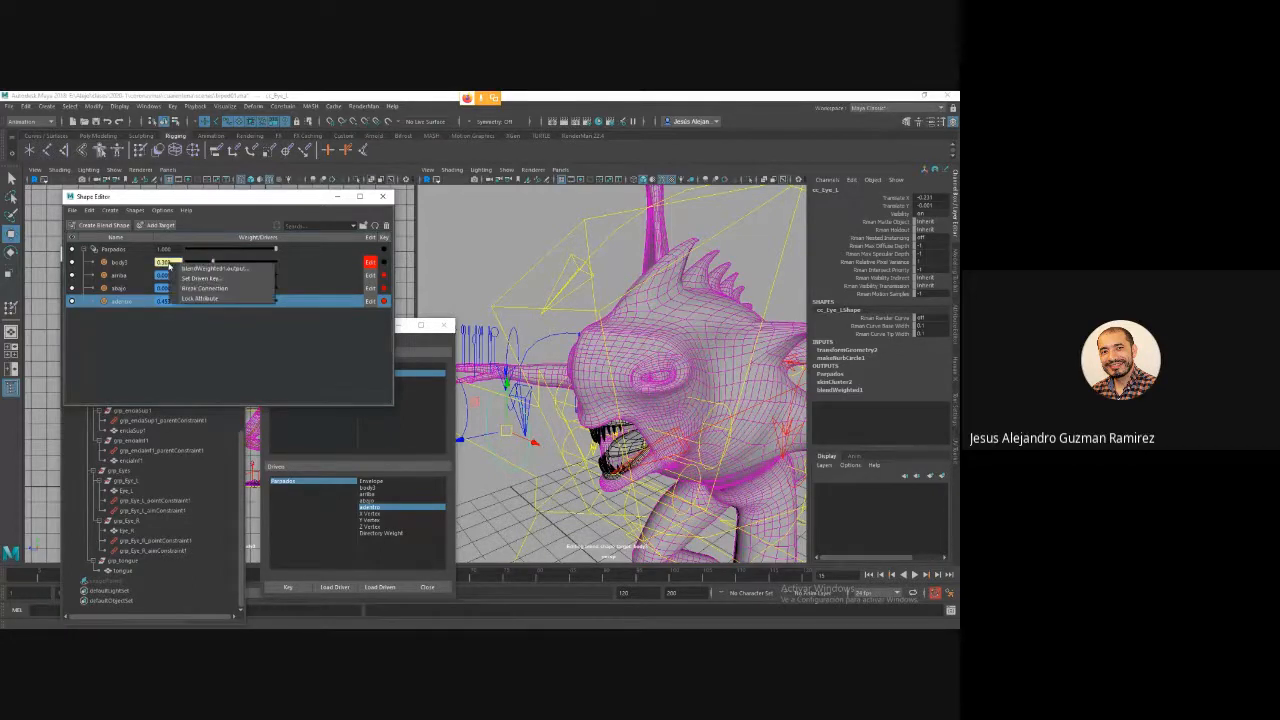
pyautogui.click(290, 279)
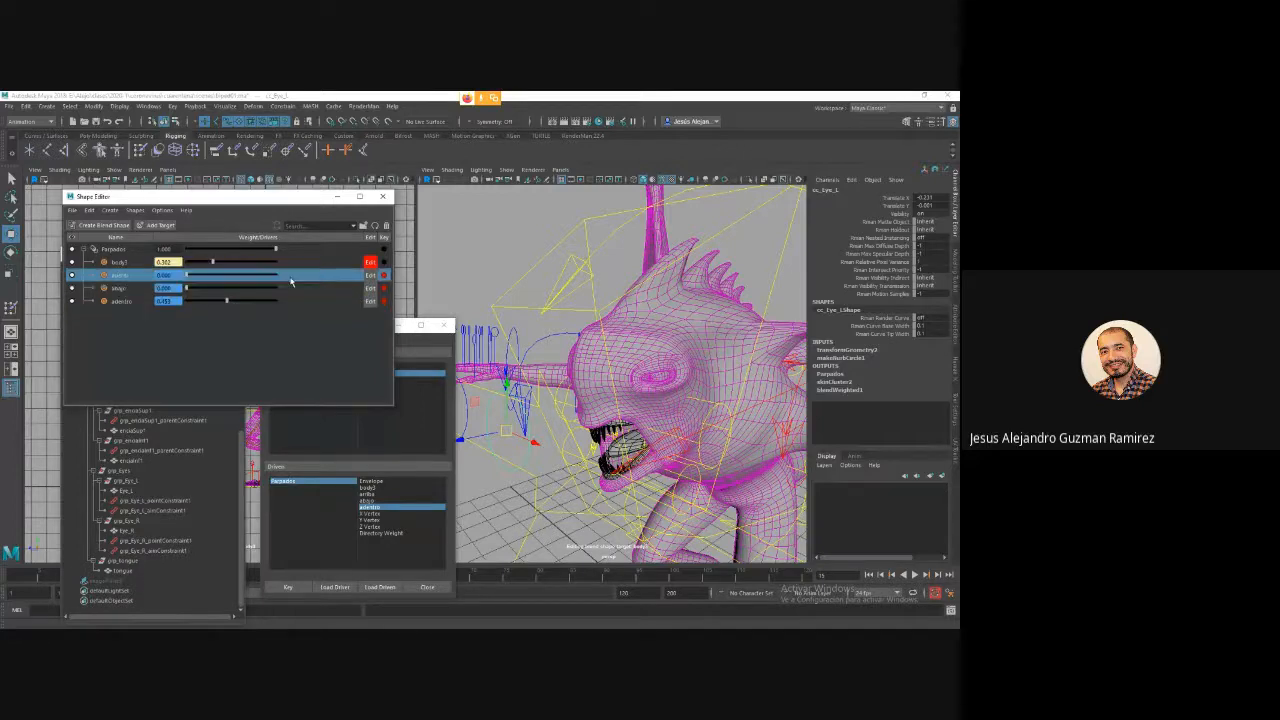
pyautogui.click(384, 249)
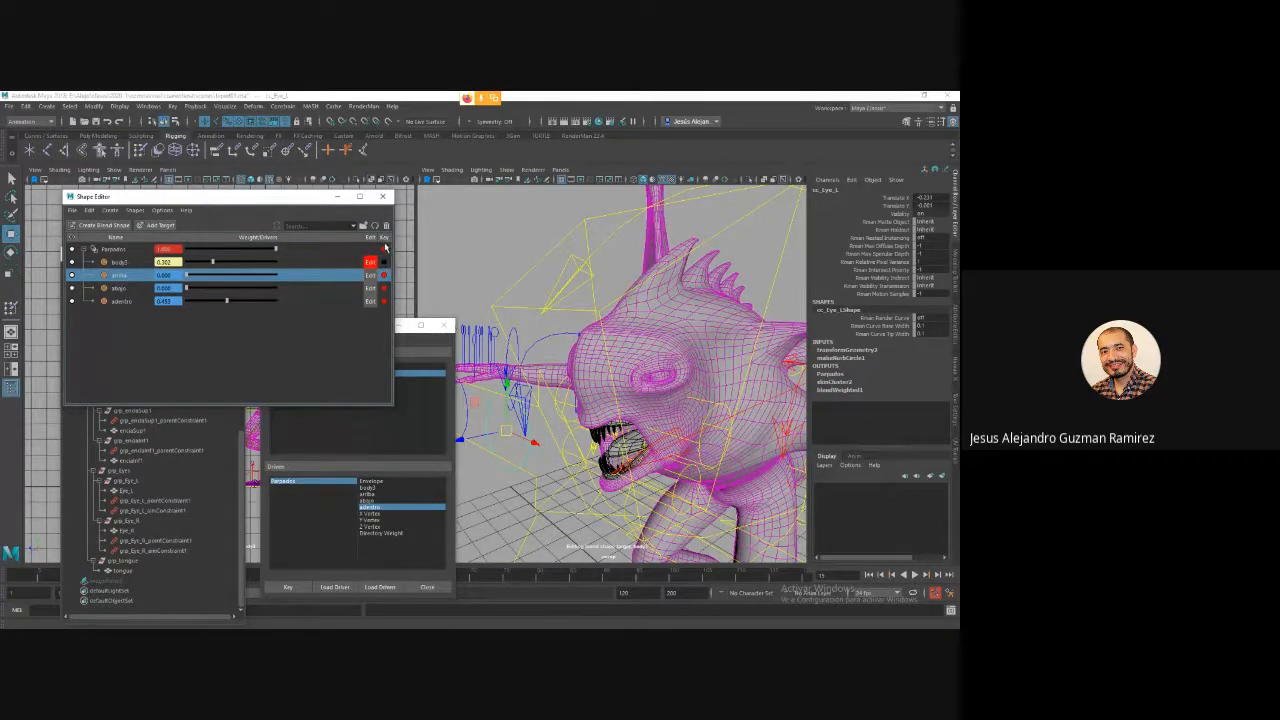
# With cc_Eye_L at Translate X of about 0.16 and body3 at about 0.31, set a driven key from Translate X to body3.
pyautogui.moveTo(537, 441)
pyautogui.mouseDown()
pyautogui.moveTo(526, 441)
pyautogui.moveTo(538, 444)
pyautogui.mouseUp()
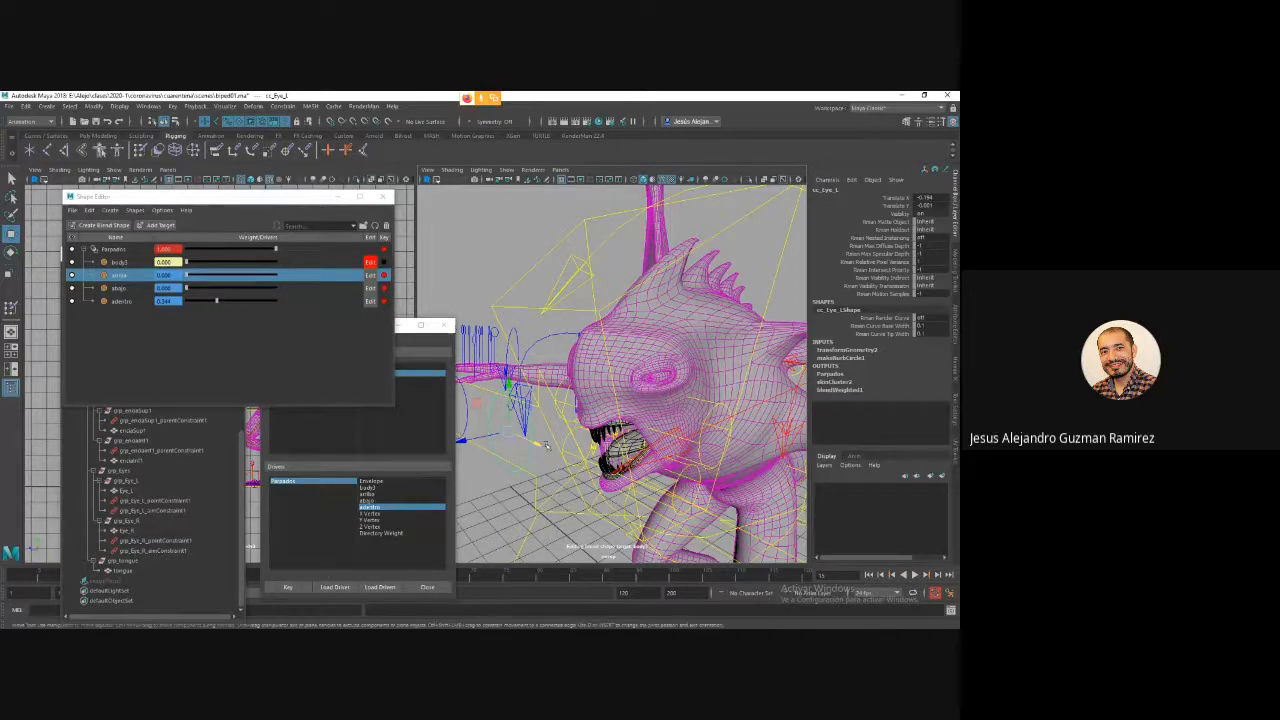
pyautogui.moveTo(545, 444); pyautogui.dragTo(558, 468)
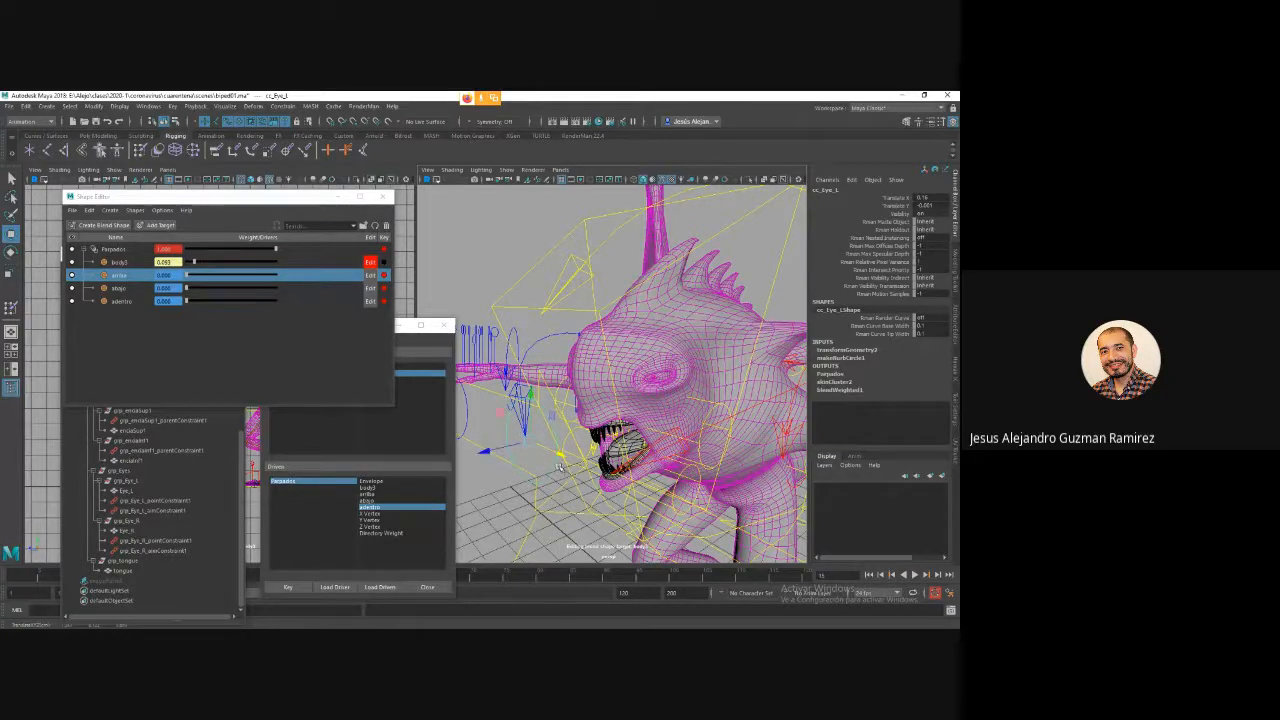
pyautogui.moveTo(194, 263); pyautogui.dragTo(216, 266)
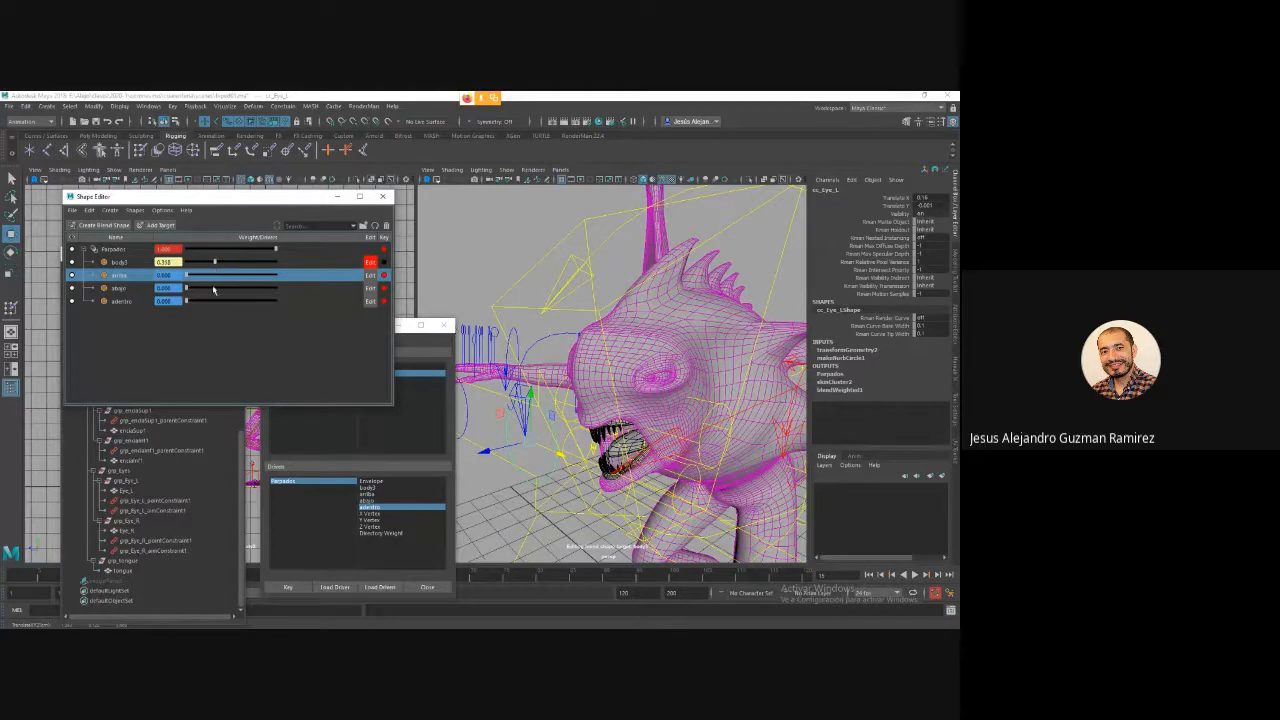
pyautogui.click(373, 488)
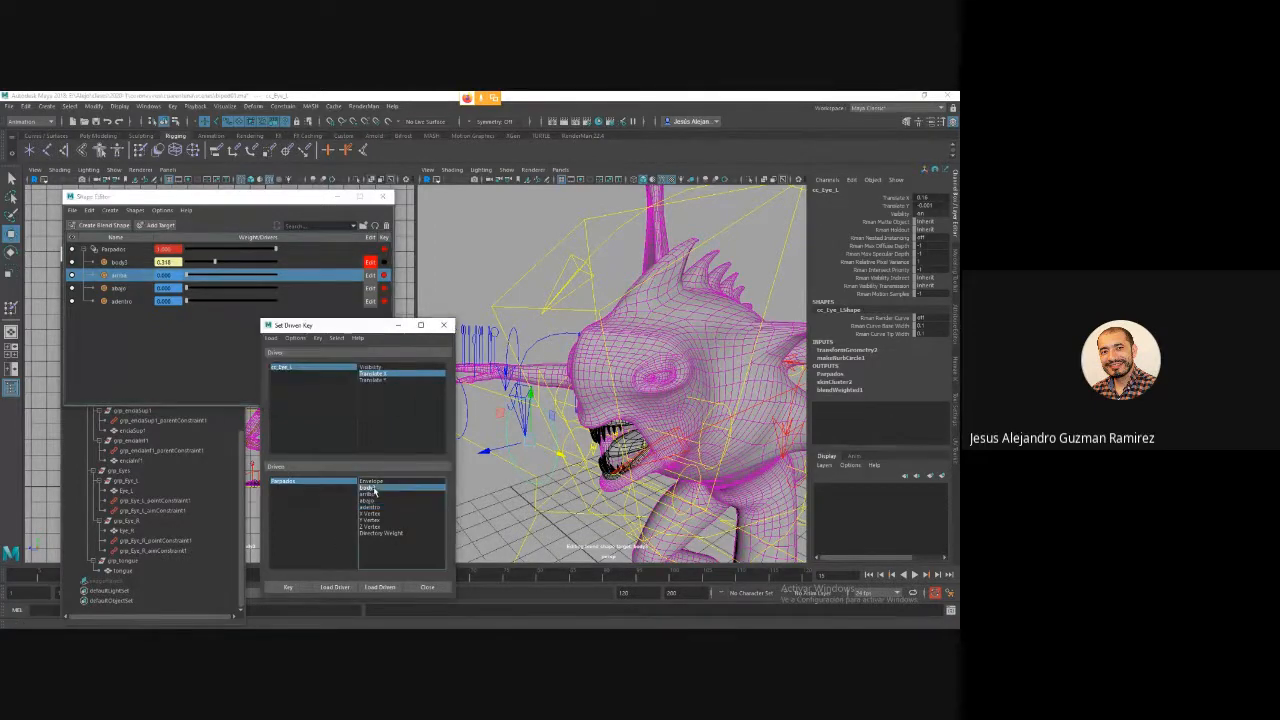
pyautogui.click(290, 588)
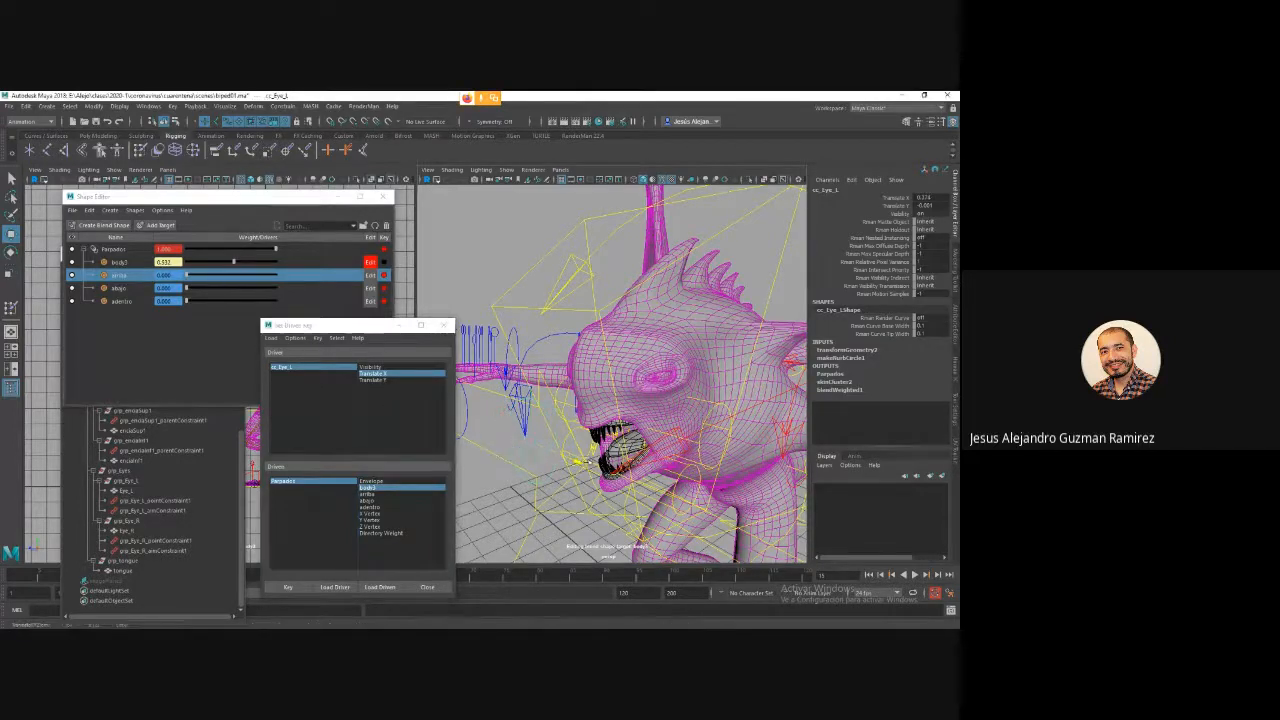
# Move cc_Eye_L along X to test the eyelid response, and reset its Translate X and Translate Y to 0.
pyautogui.moveTo(585, 468); pyautogui.dragTo(504, 474, button='middle')
pyautogui.click(930, 198)
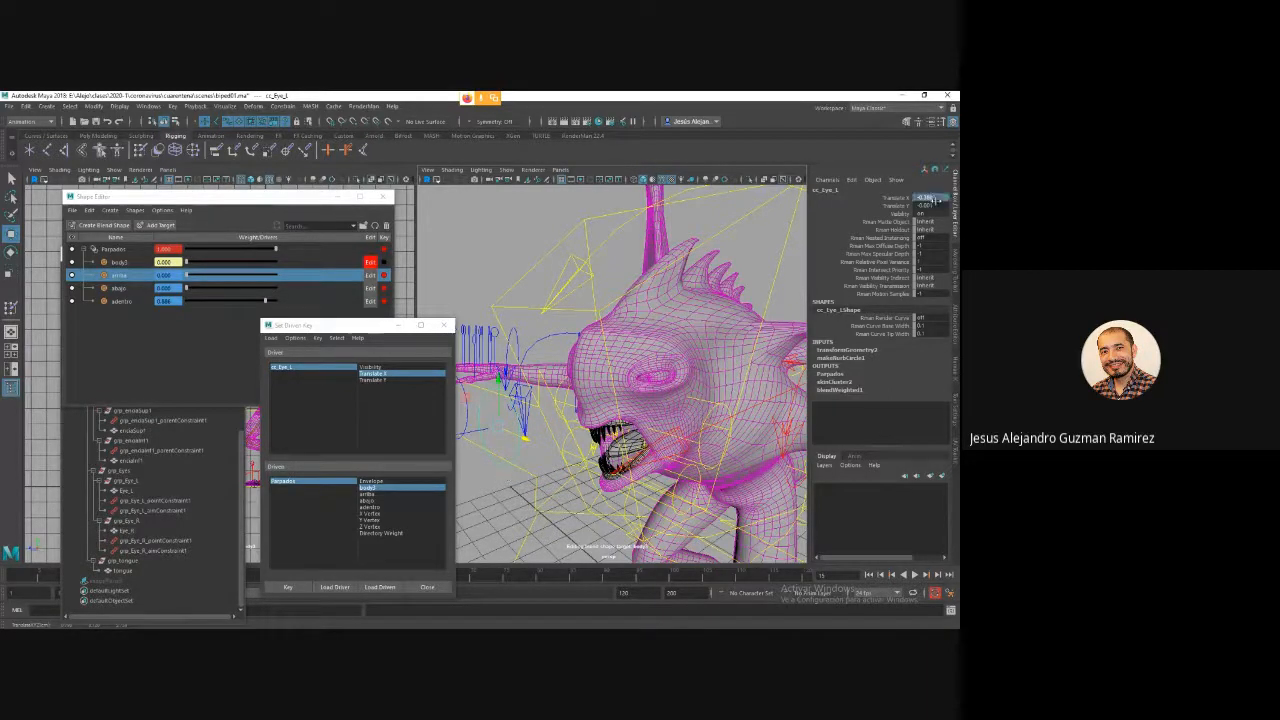
pyautogui.press('w')
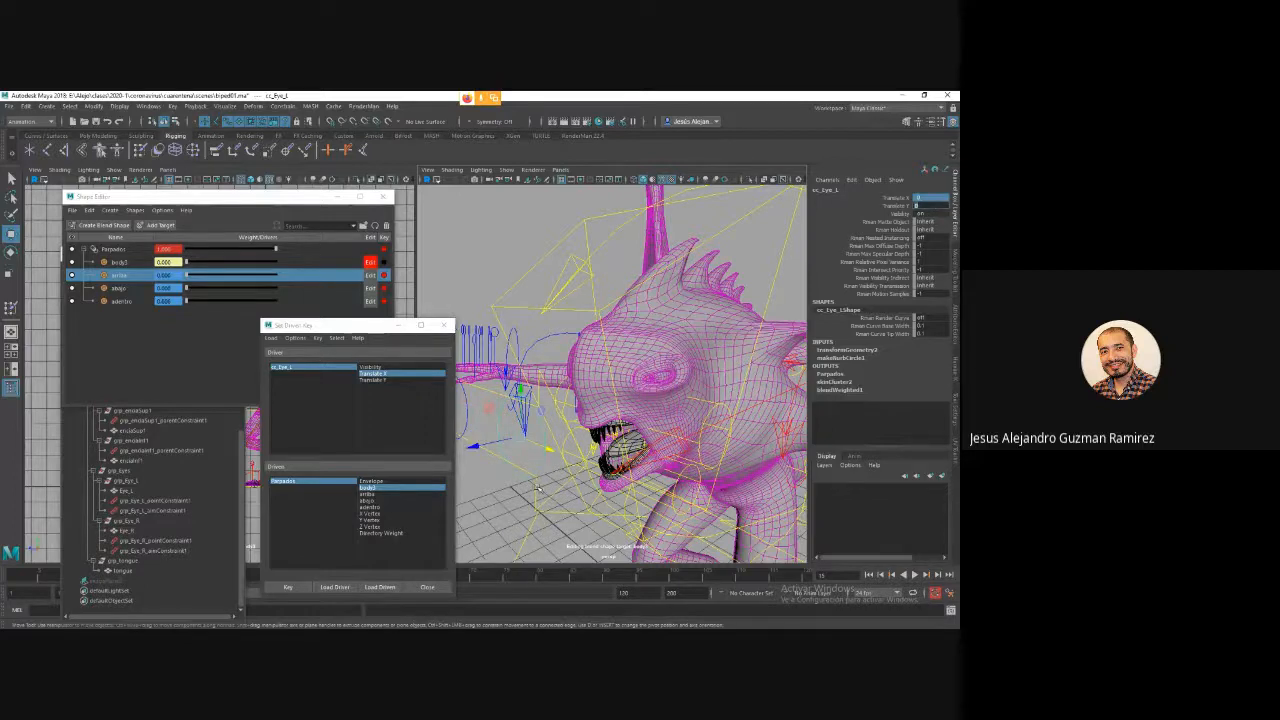
pyautogui.press('Up')
# Try cc_Eye_L in both X directions to check the eyelid deformation, and undo the moves.
pyautogui.moveTo(514, 432); pyautogui.dragTo(473, 437, button='middle')
pyautogui.moveTo(520, 492); pyautogui.dragTo(581, 487, button='middle')
pyautogui.click(502, 447)
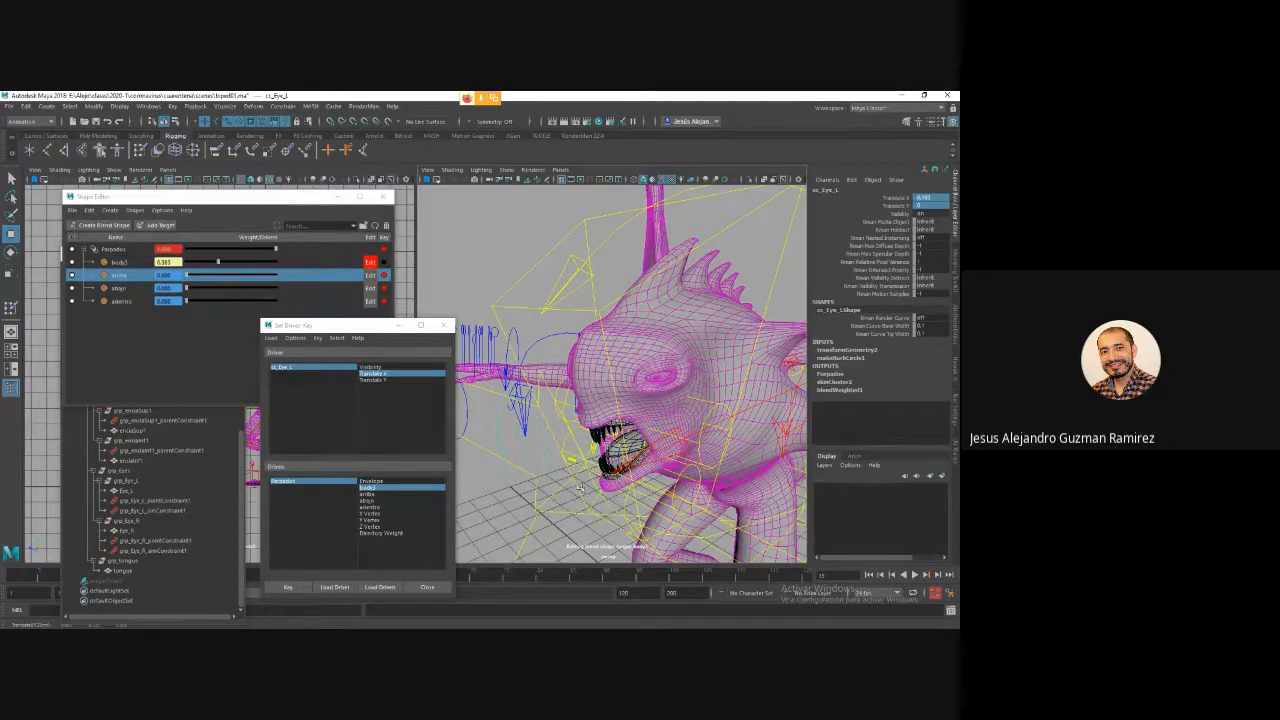
pyautogui.hotkey('ctrl', 'z')
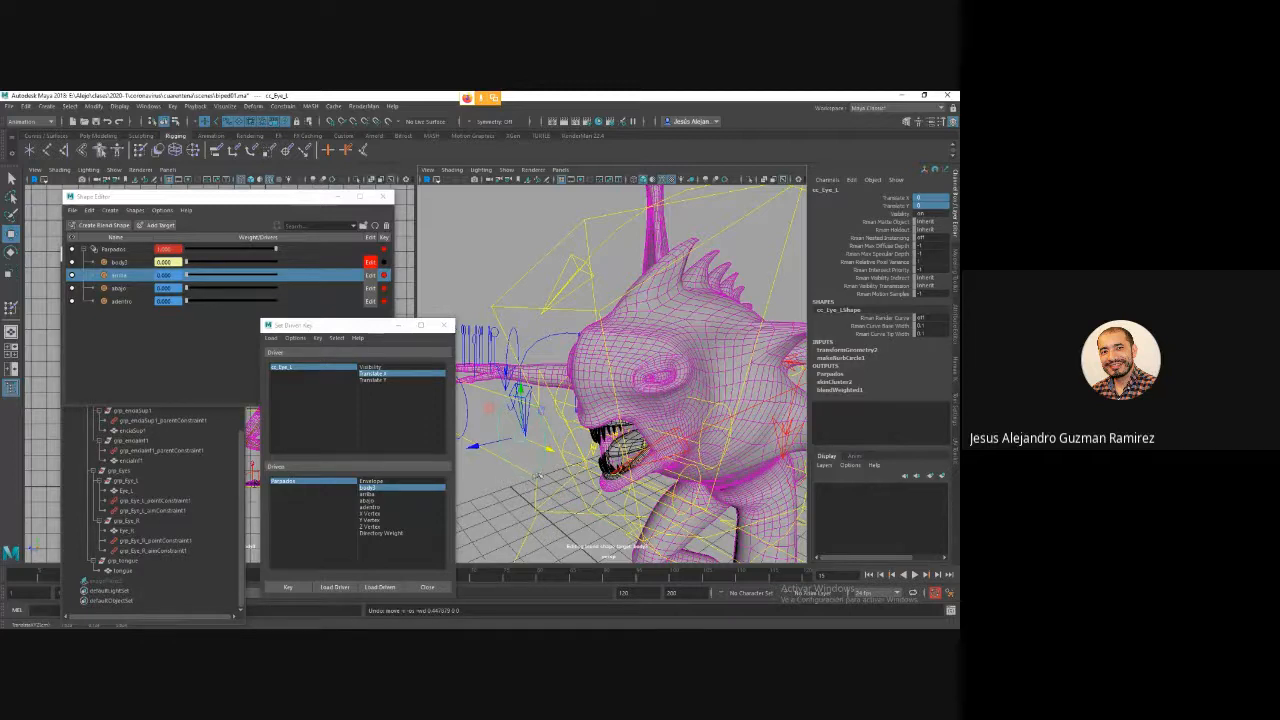
pyautogui.click(540, 488)
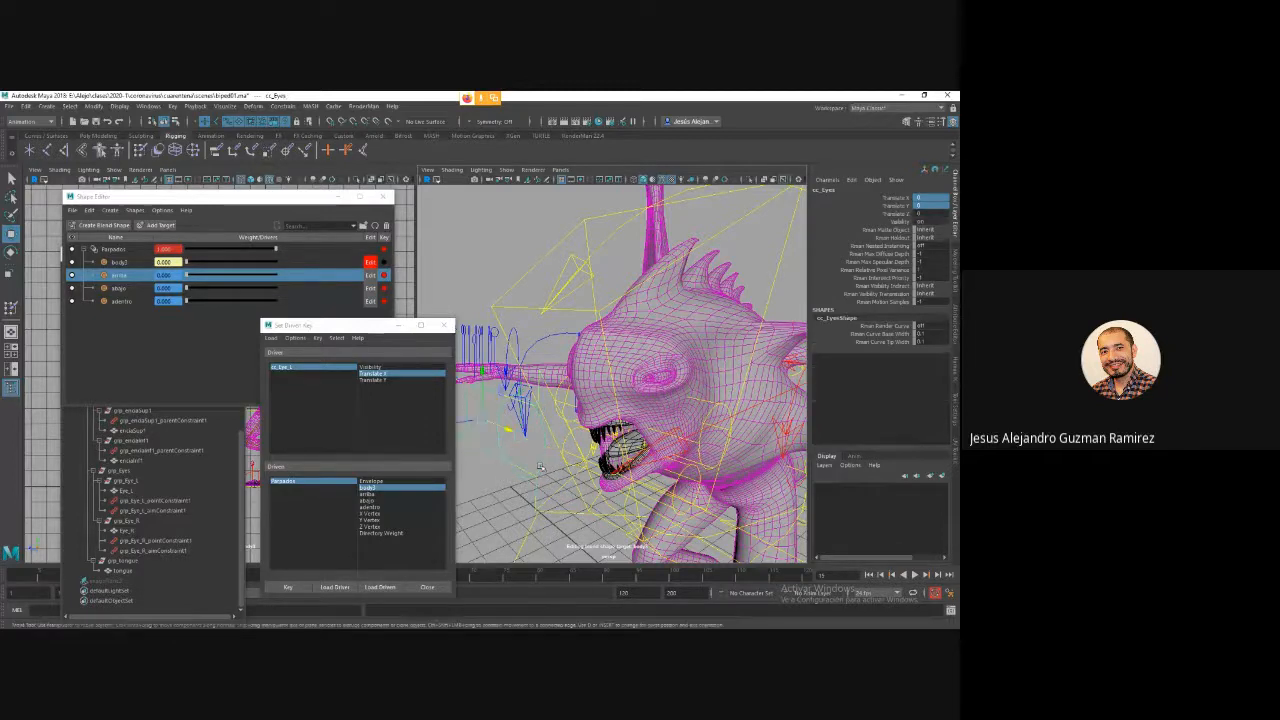
pyautogui.click(540, 467)
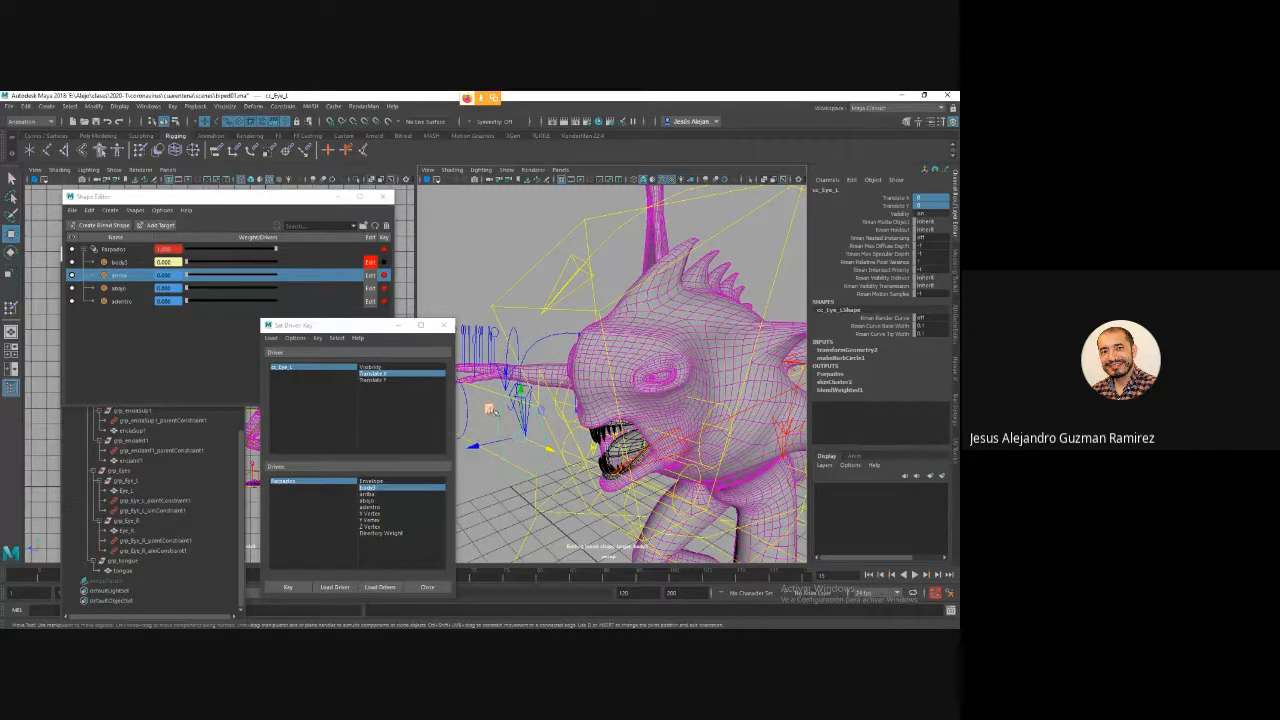
pyautogui.click(540, 390)
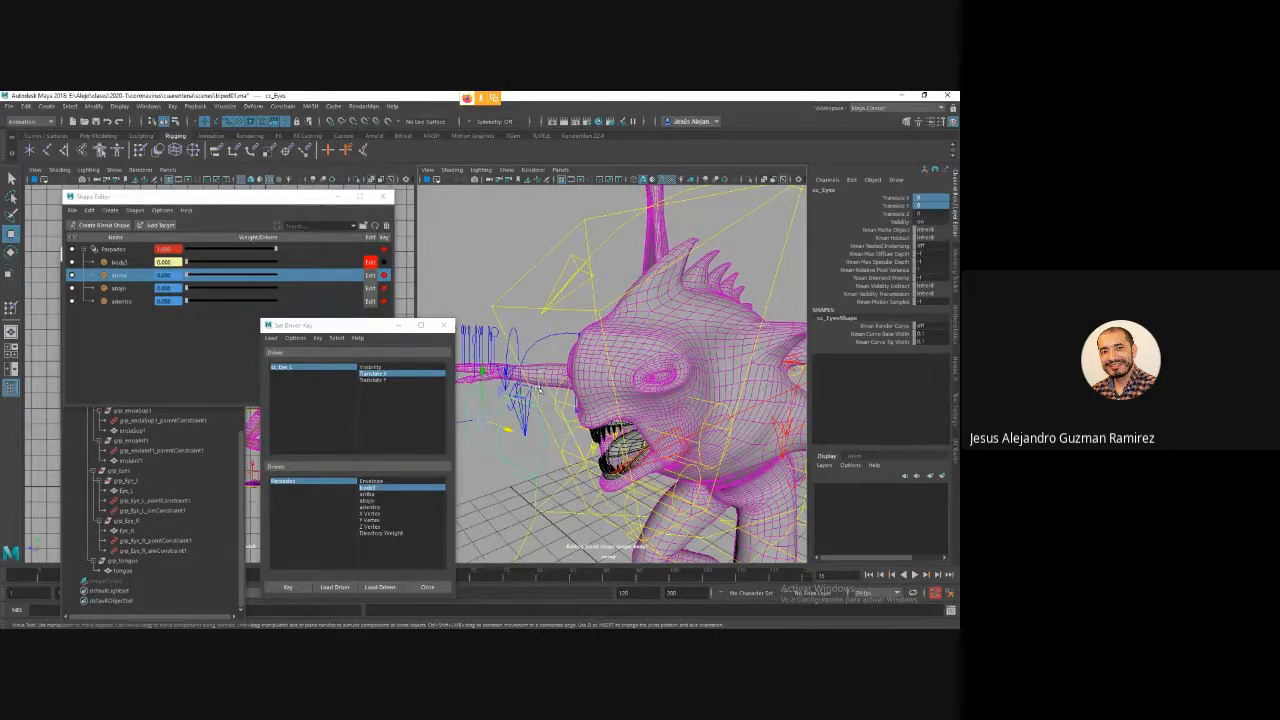
pyautogui.click(502, 448)
pyautogui.moveTo(502, 448); pyautogui.dragTo(535, 481)
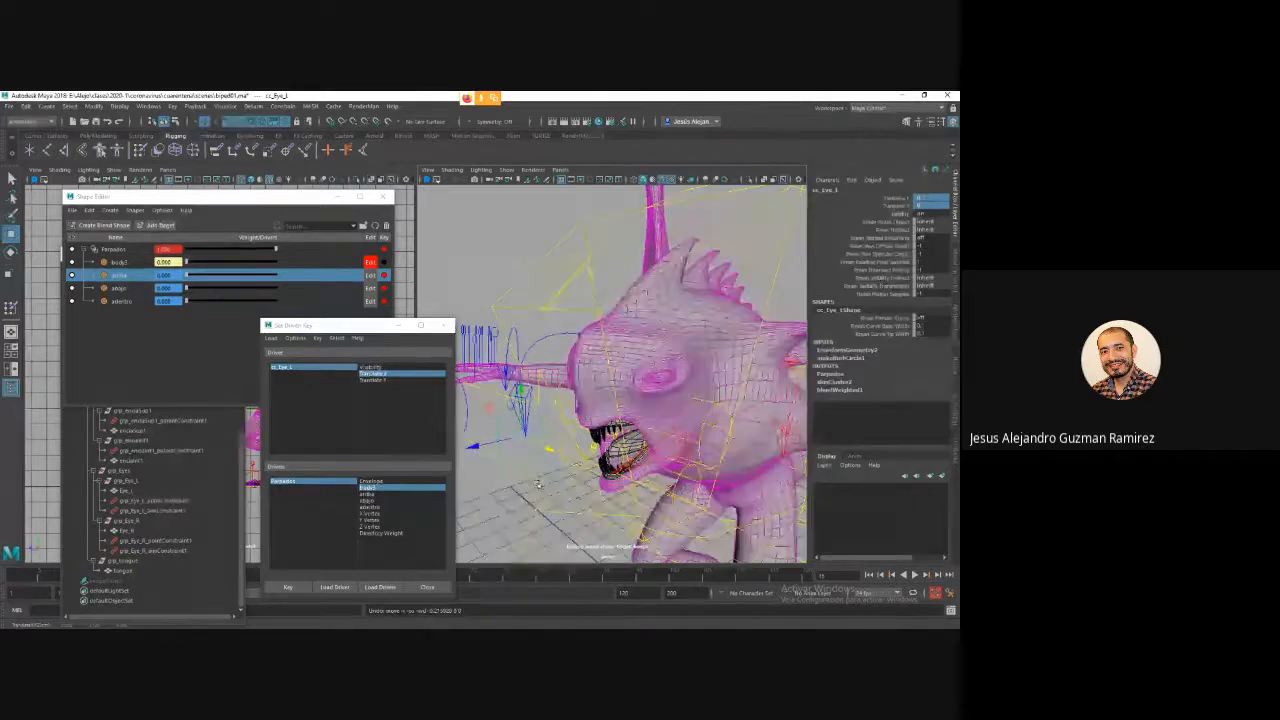
# Select cc_Eye_L and cc_Eye_R together, try moving both along X, and undo the move.
pyautogui.click(488, 453)
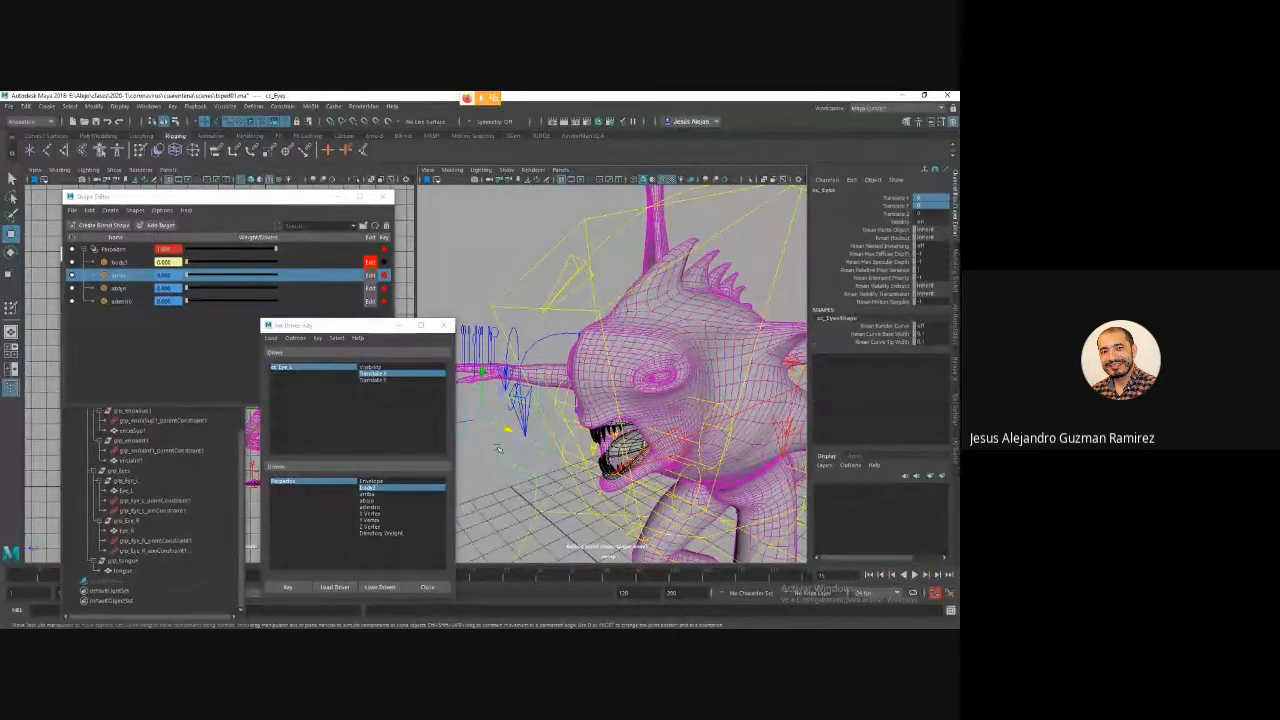
pyautogui.click(500, 446)
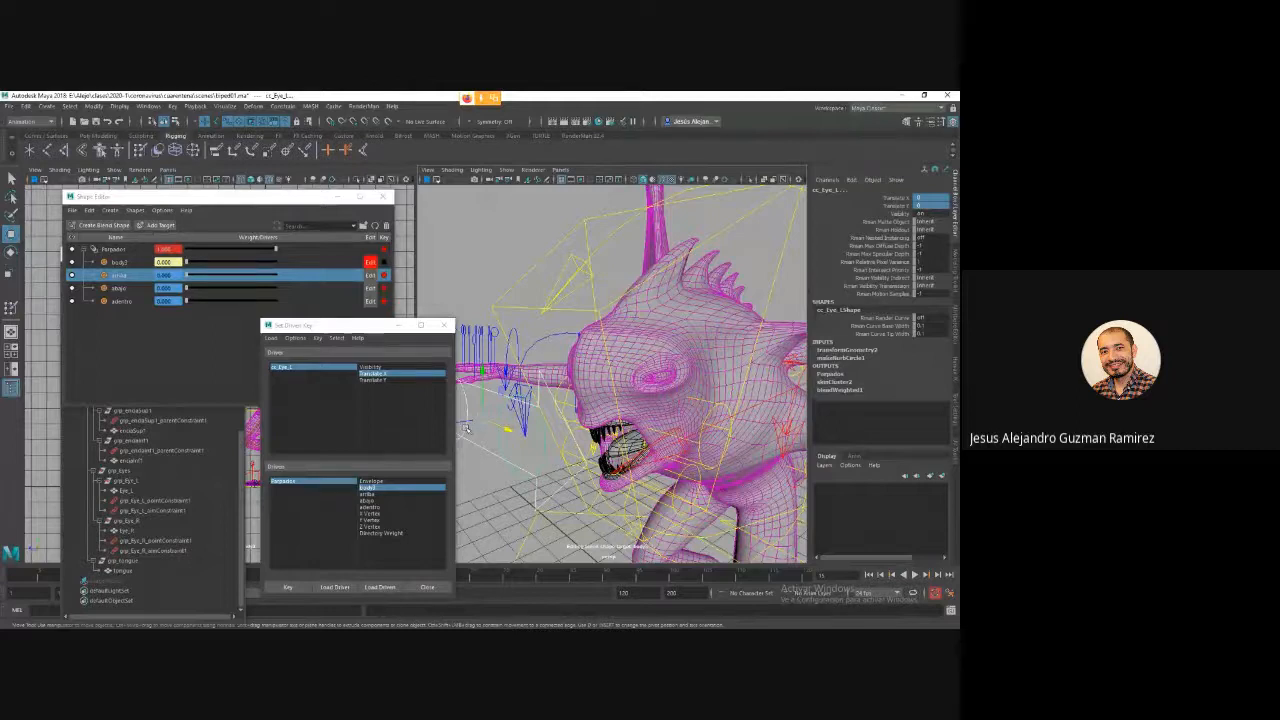
pyautogui.click(465, 428)
pyautogui.moveTo(504, 430); pyautogui.dragTo(521, 437)
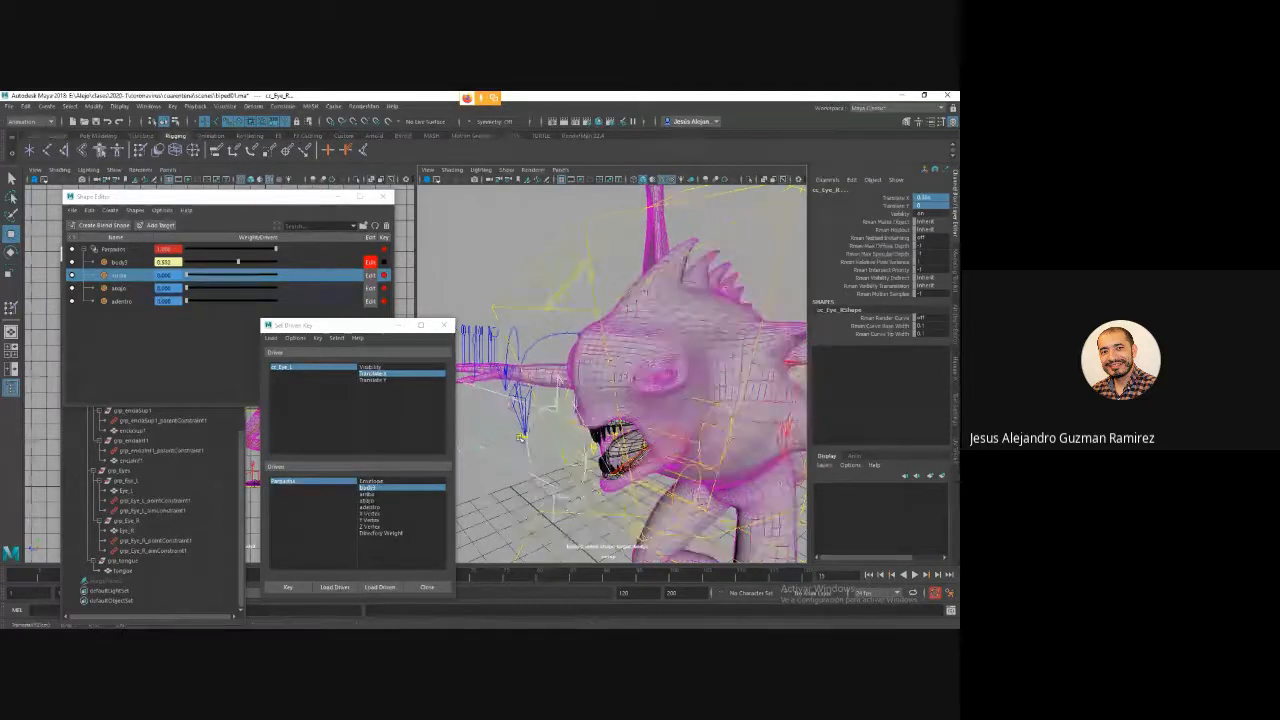
pyautogui.hotkey('ctrl', 'z')
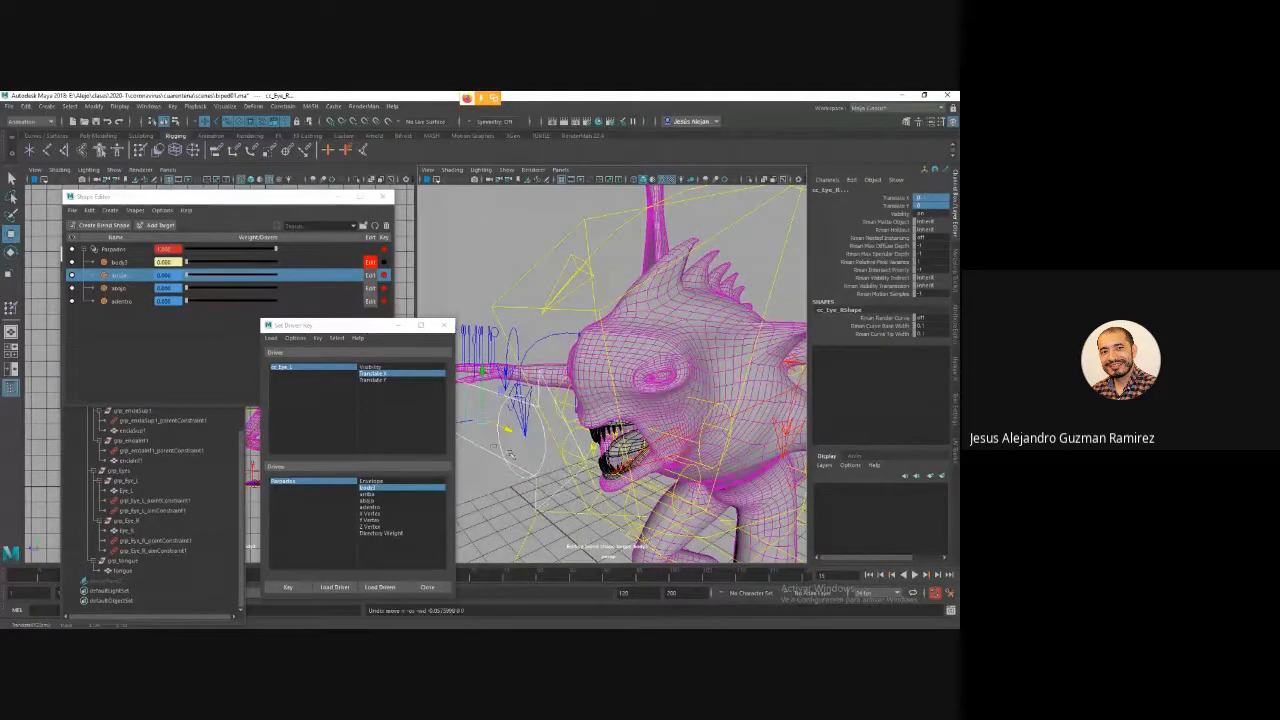
# Move cc_Eye_L alone along X and Y to check the eyelid shapes, and undo the moves.
pyautogui.click(500, 446)
pyautogui.moveTo(500, 446); pyautogui.dragTo(551, 458)
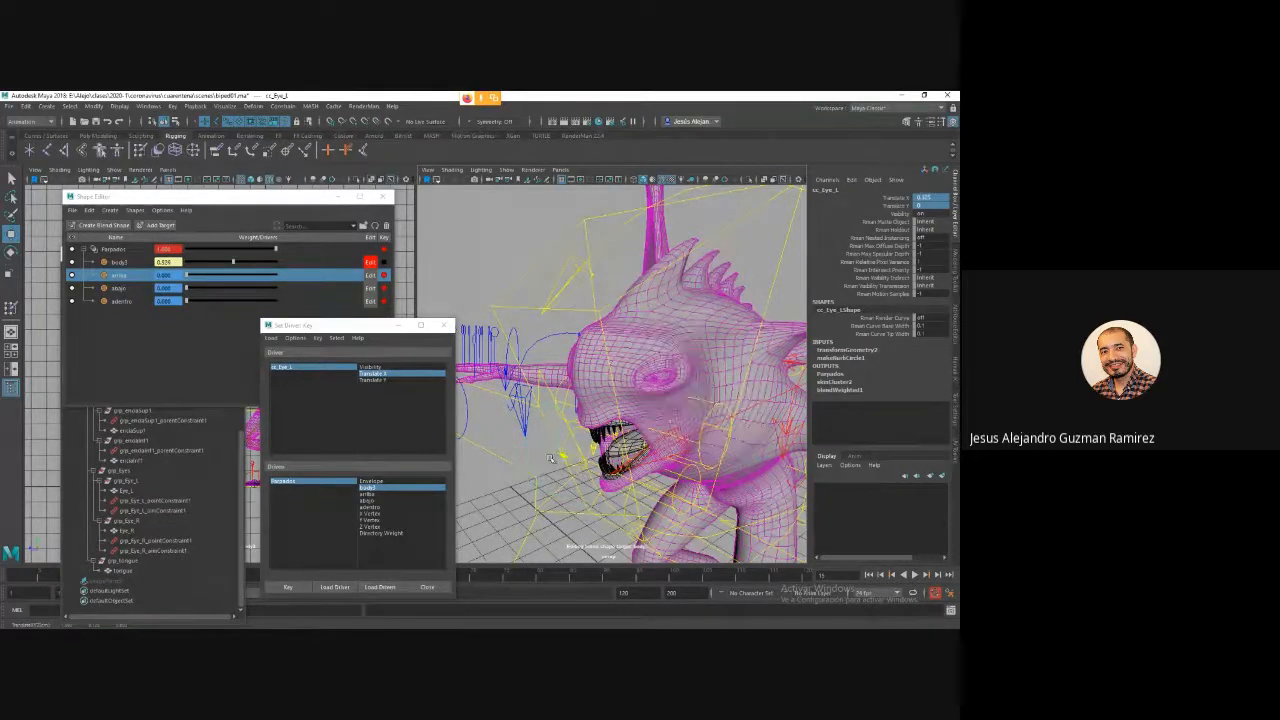
pyautogui.hotkey('ctrl', 'z')
pyautogui.moveTo(520, 372); pyautogui.dragTo(490, 435)
pyautogui.hotkey('ctrl', 'z')
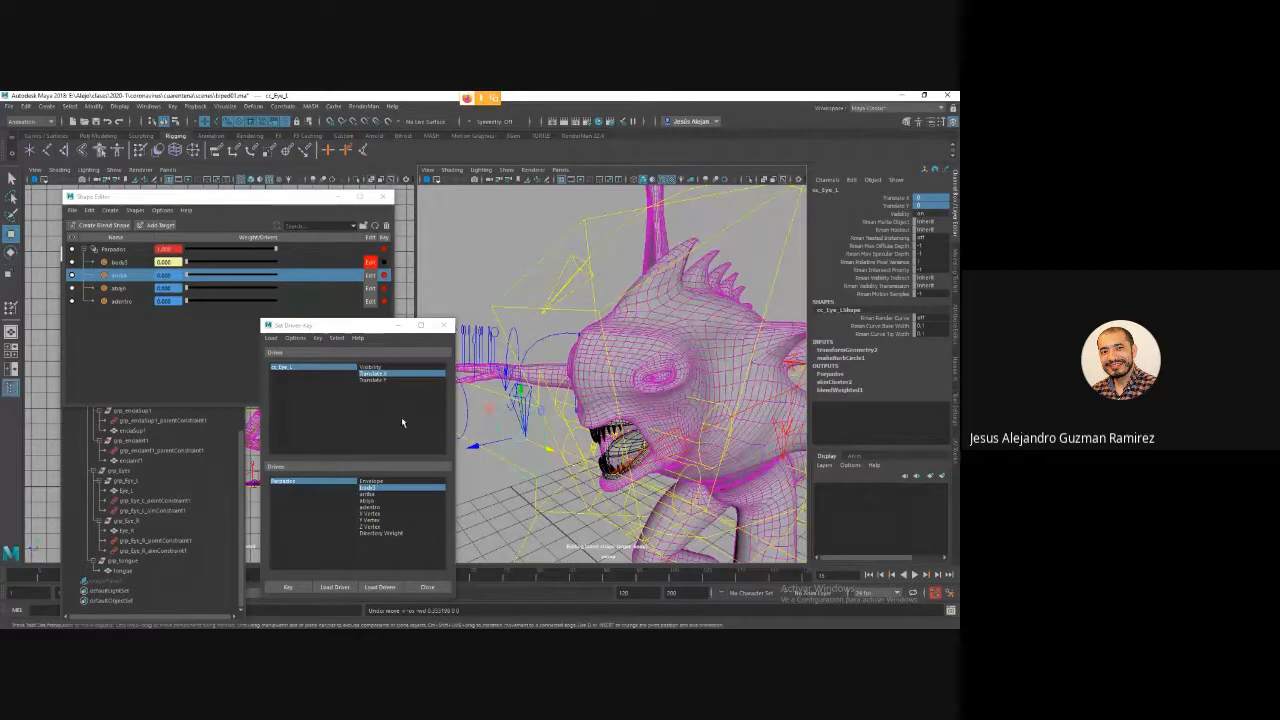
# Stop editing the body3 target and put away the Set Driven Key and Shape Editor windows.
pyautogui.click(402, 325)
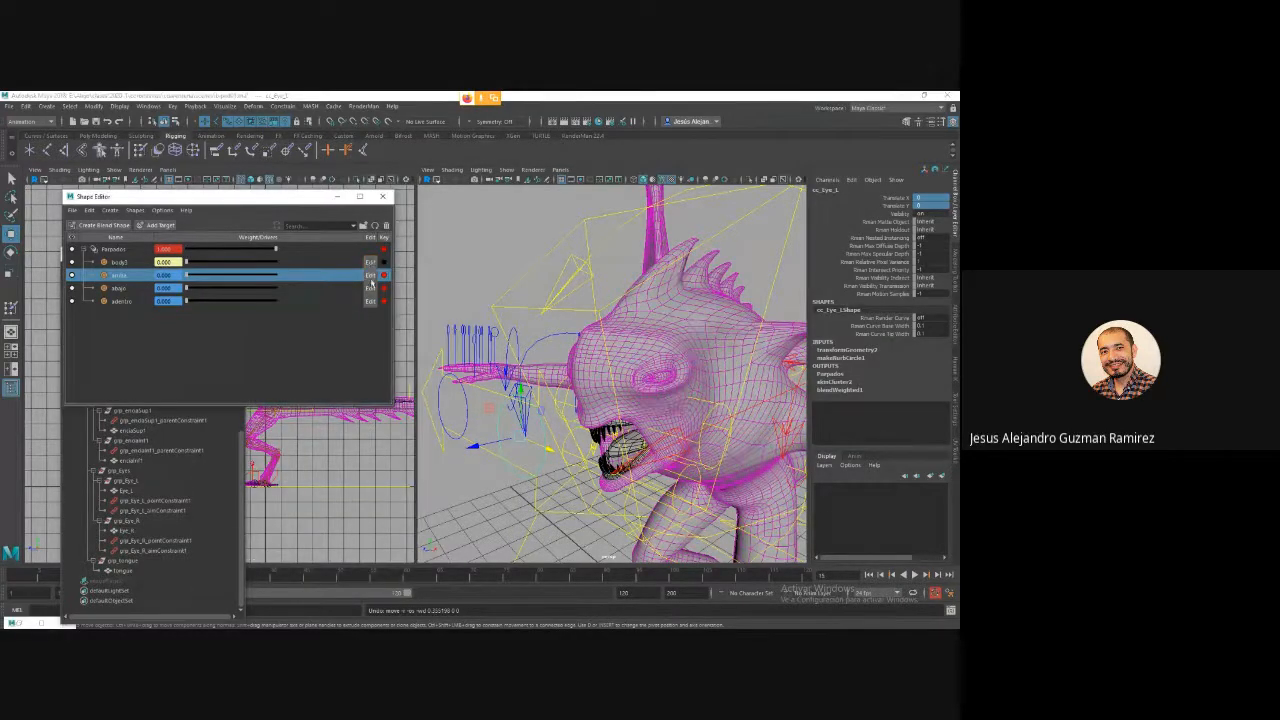
pyautogui.click(382, 196)
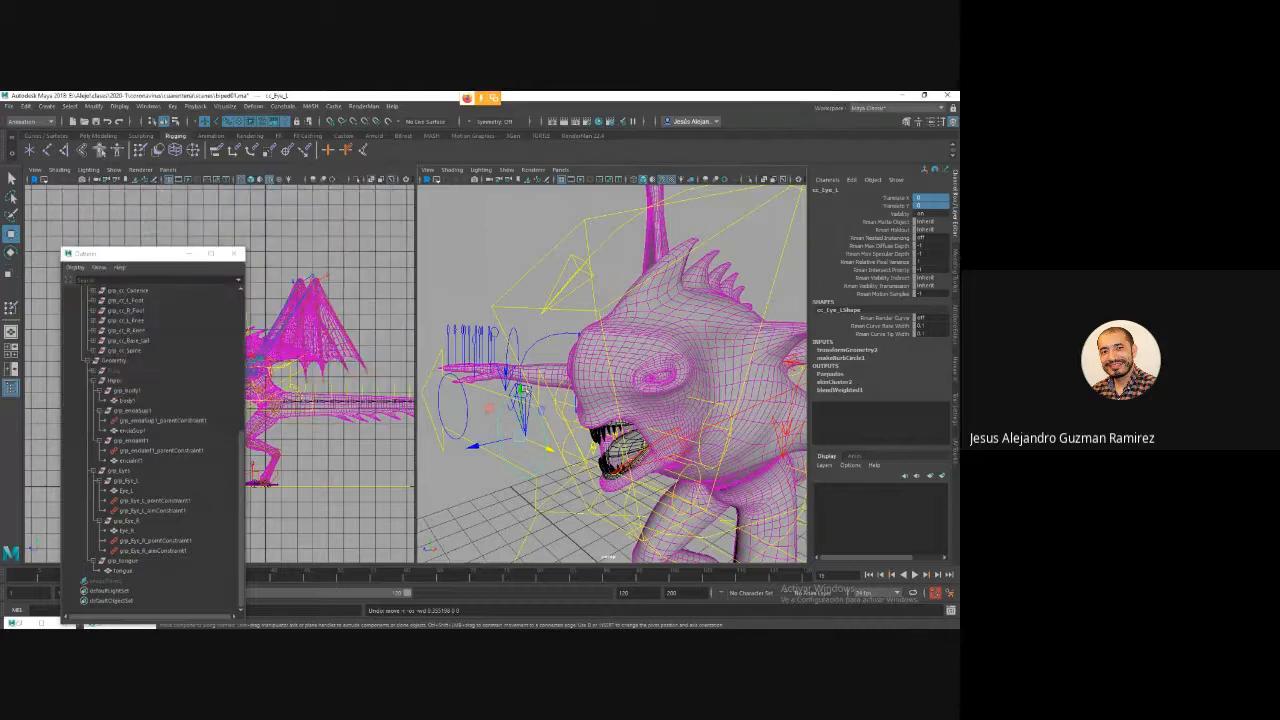
# Find the negative X extreme of cc_Eye_L by moving the control, and set its Translate X to -0.4.
pyautogui.hotkey('shift', 'z')
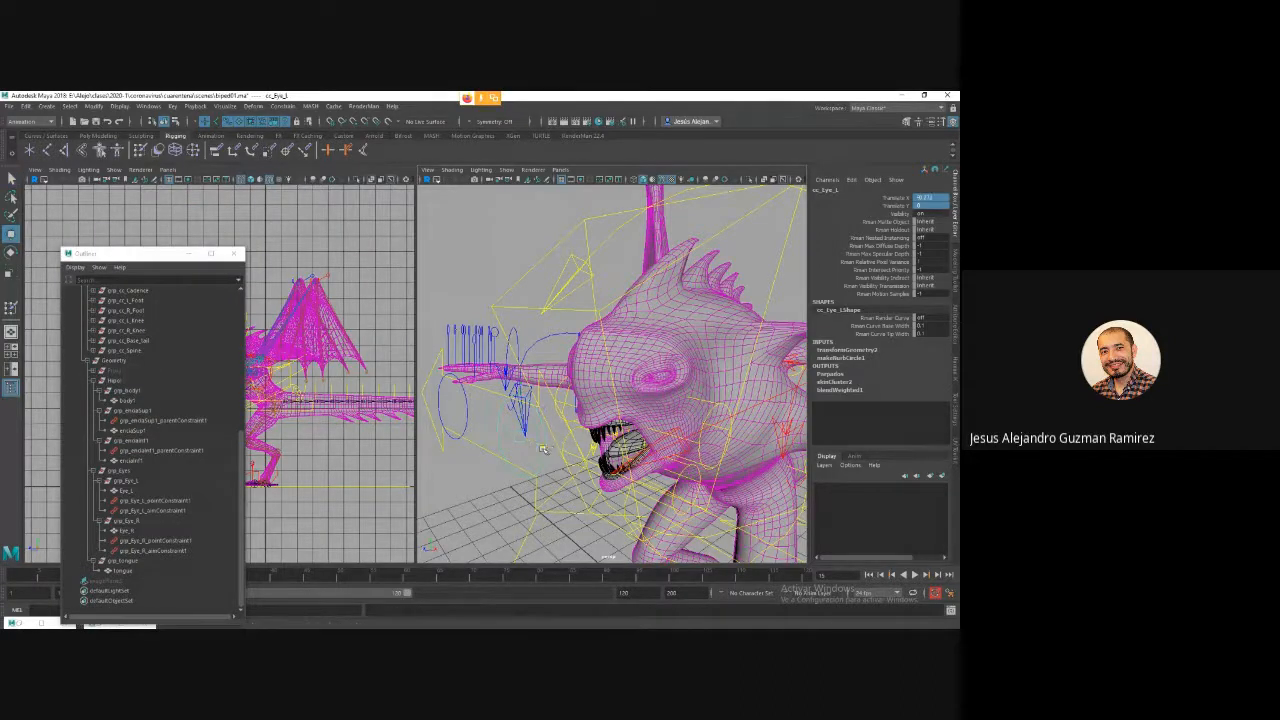
pyautogui.moveTo(541, 449)
pyautogui.mouseDown()
pyautogui.moveTo(511, 444)
pyautogui.moveTo(538, 460)
pyautogui.moveTo(520, 456)
pyautogui.mouseUp()
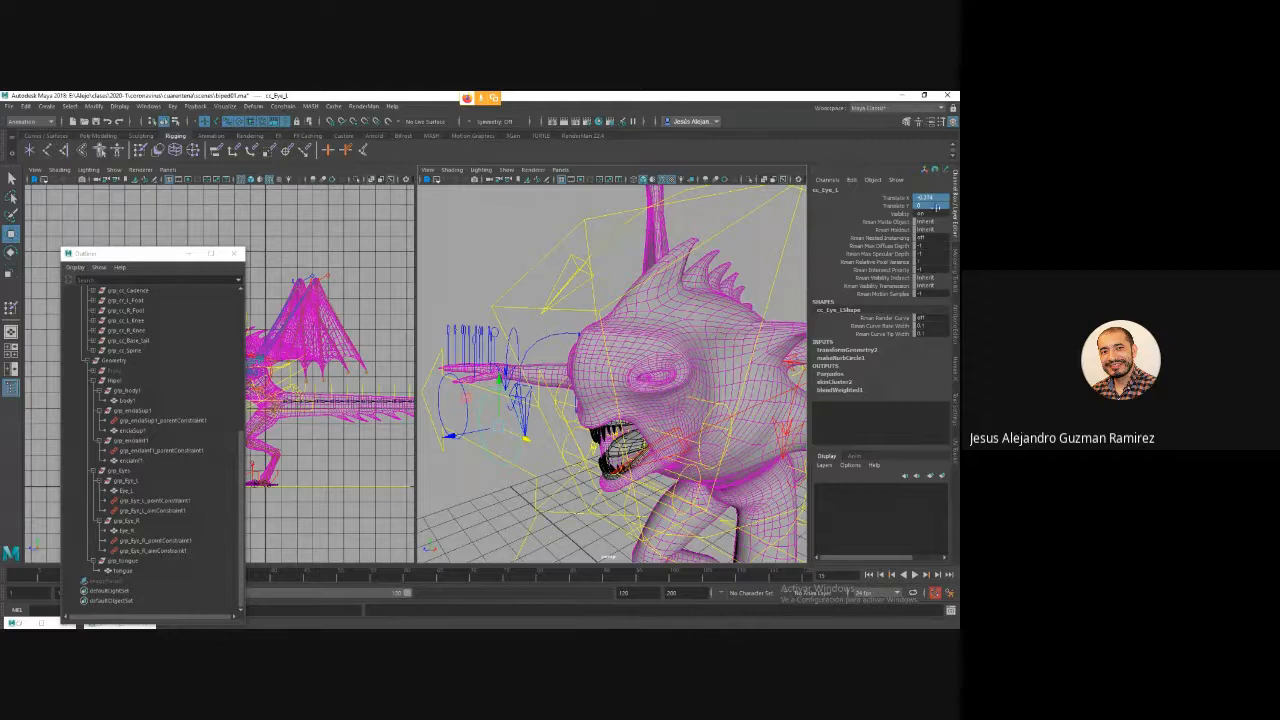
pyautogui.doubleClick(939, 198)
pyautogui.write('6')
pyautogui.press('Return')
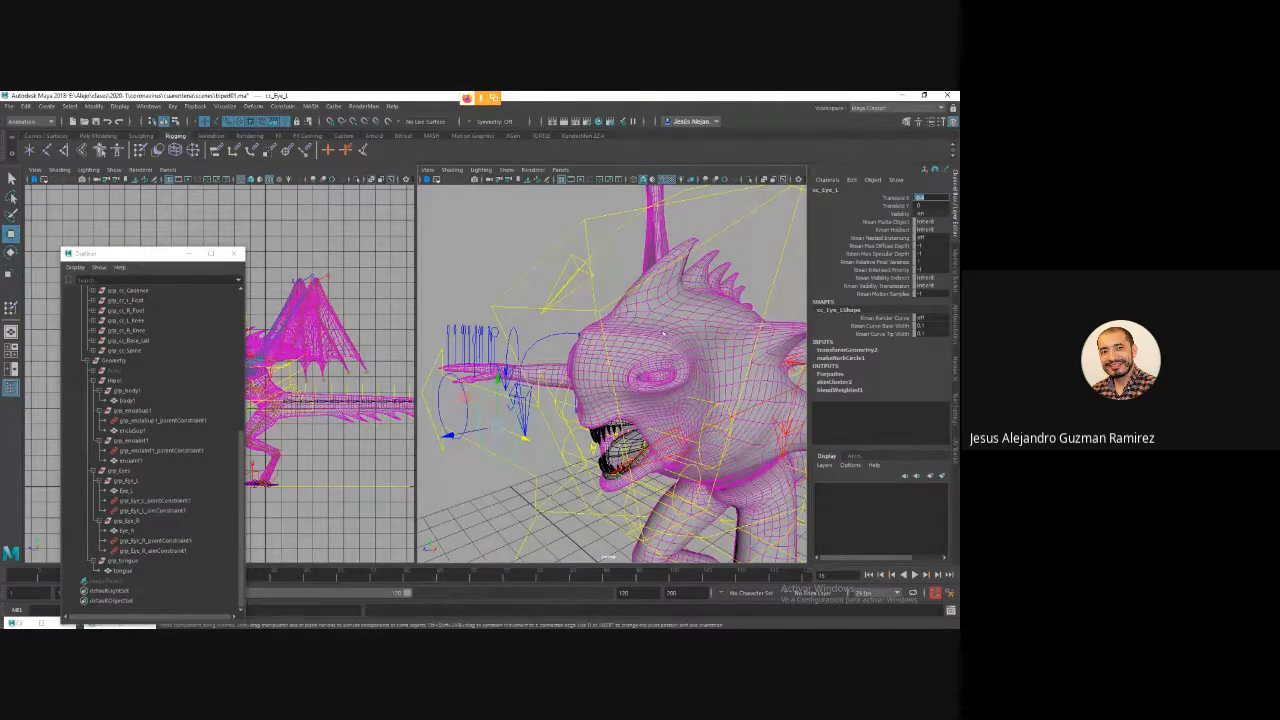
# Open the translate limit information of cc_Eye_L and enable a minimum X limit of -0.40.
pyautogui.click(882, 199)
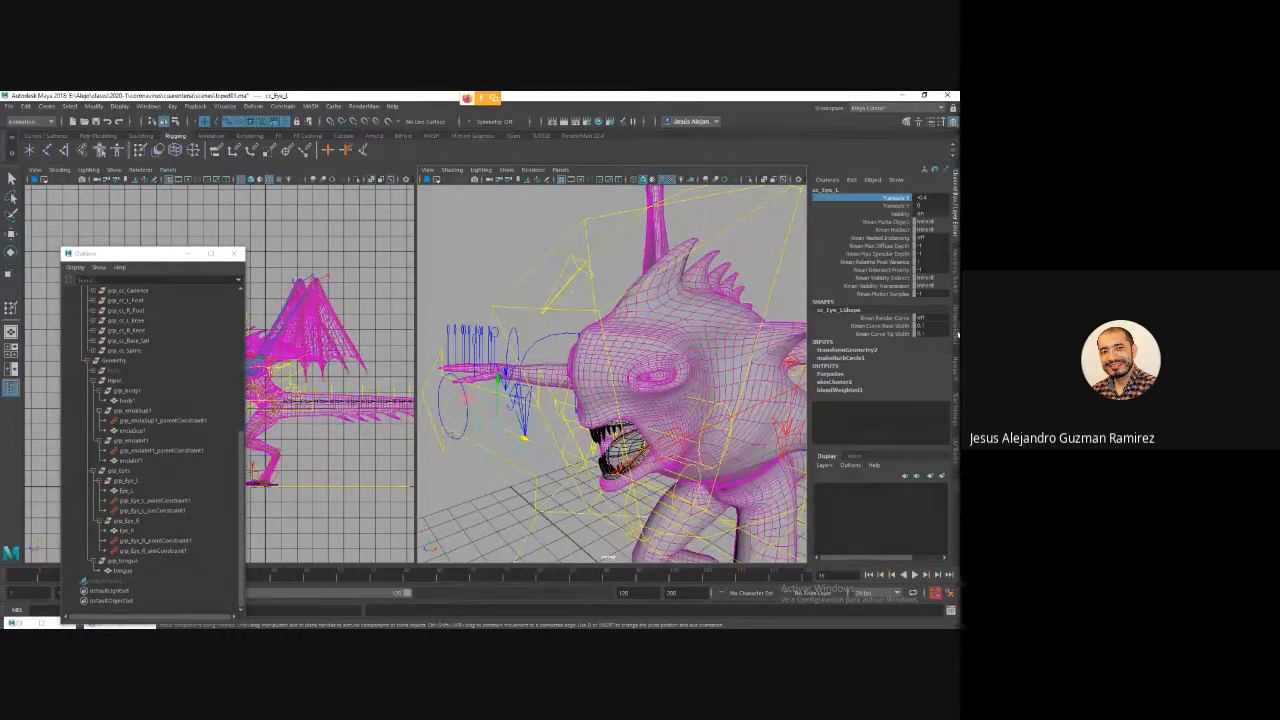
pyautogui.click(957, 333)
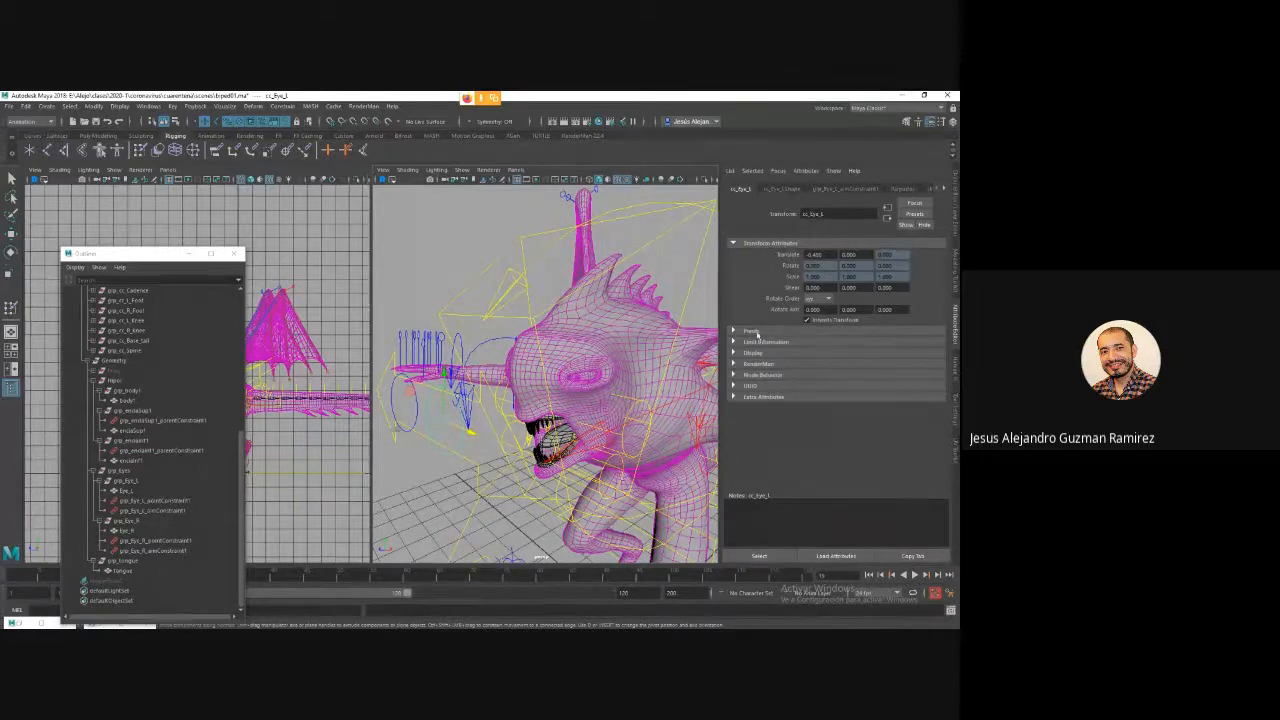
pyautogui.click(757, 341)
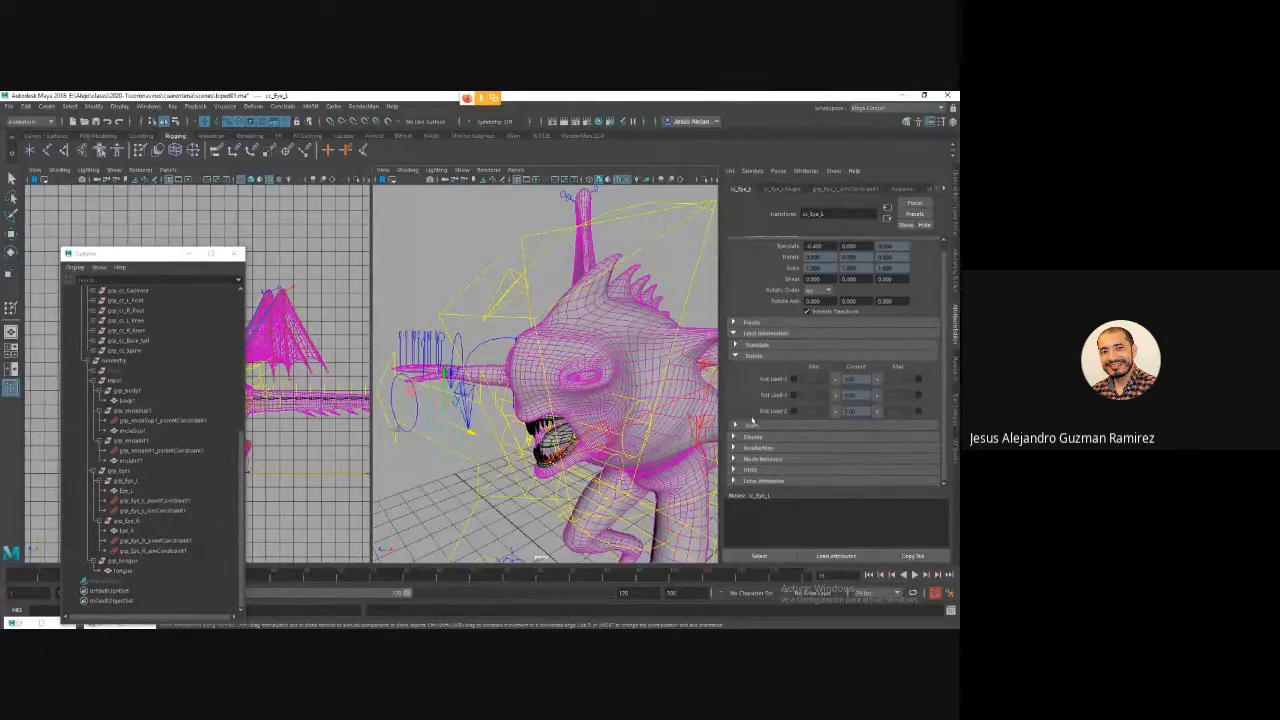
pyautogui.click(758, 346)
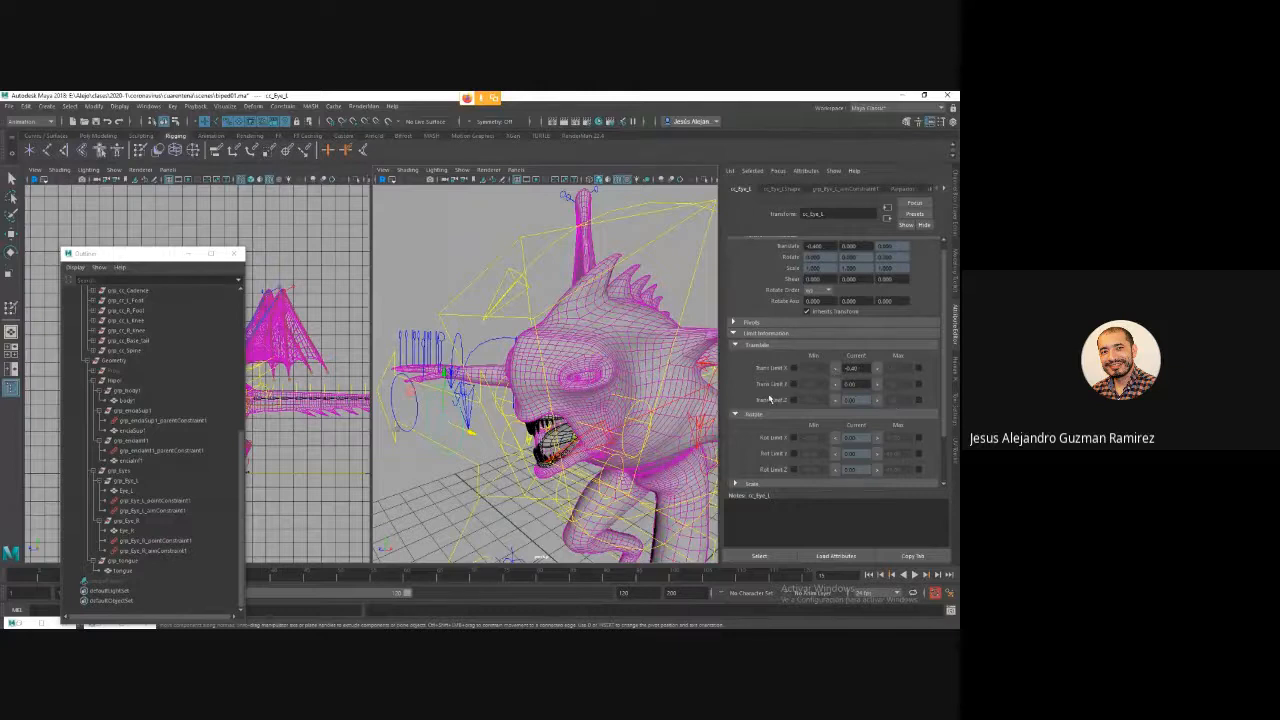
pyautogui.scroll(-3, 875, 428)
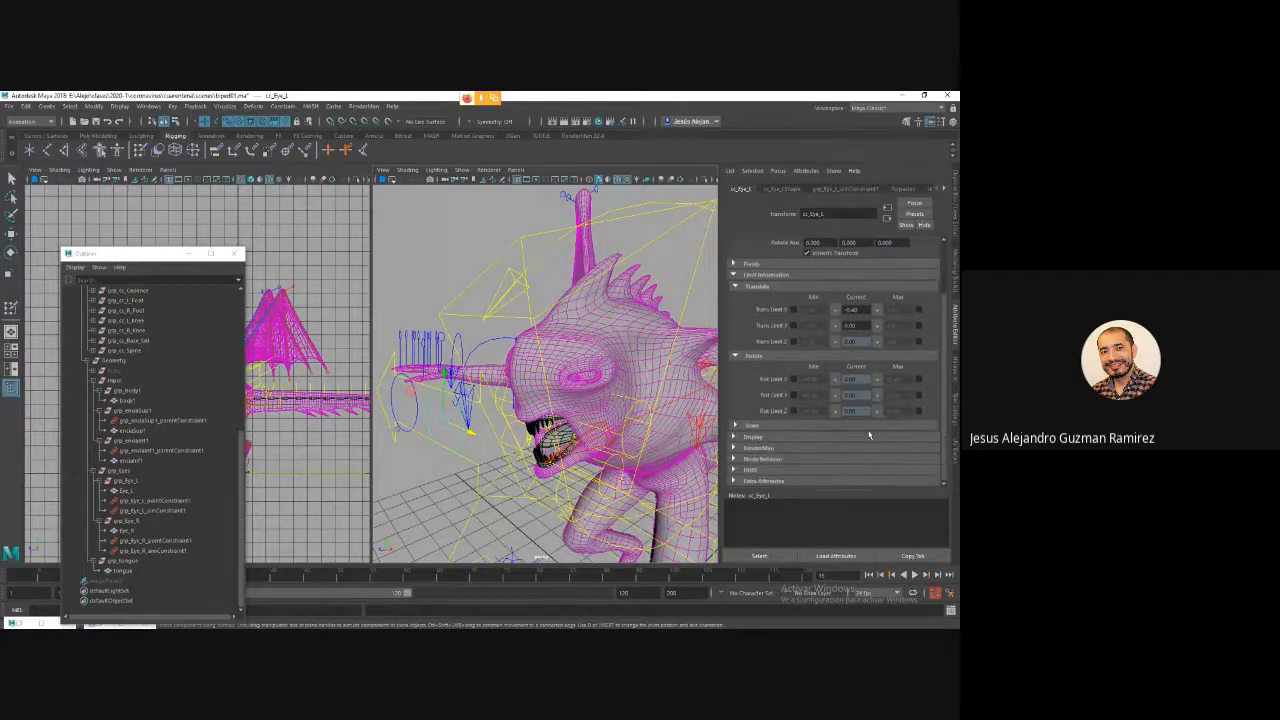
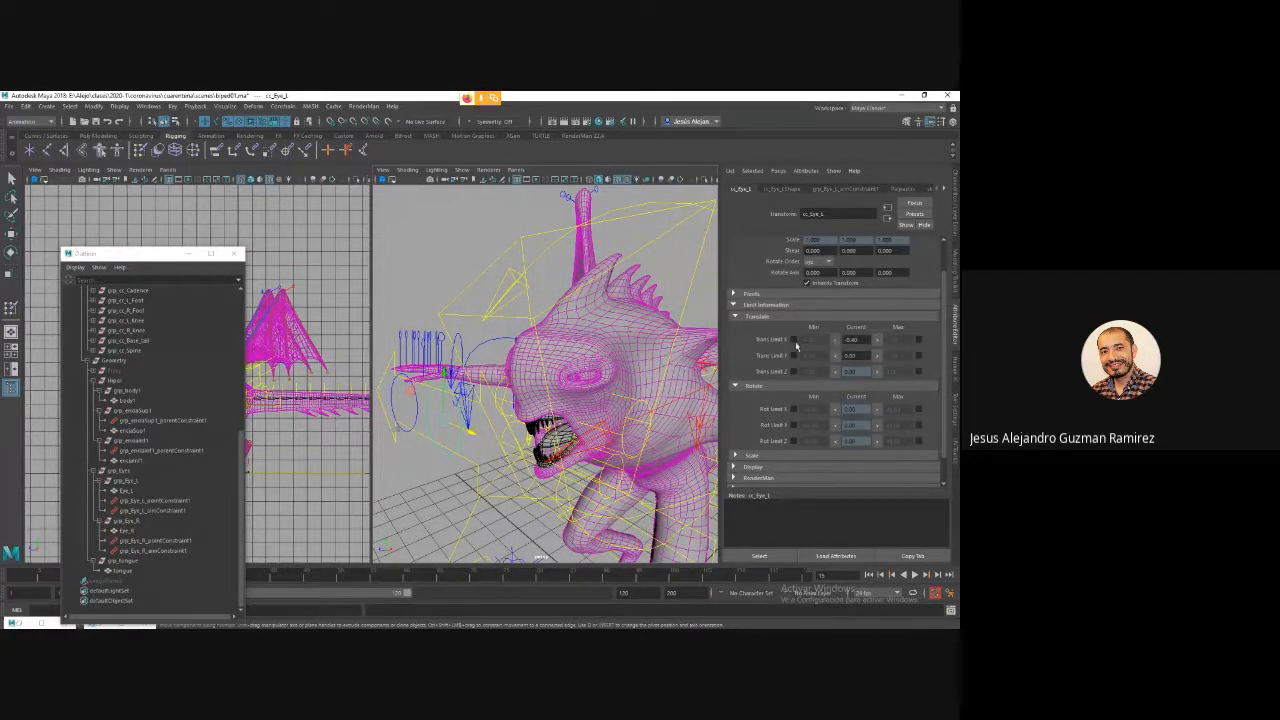
pyautogui.click(836, 340)
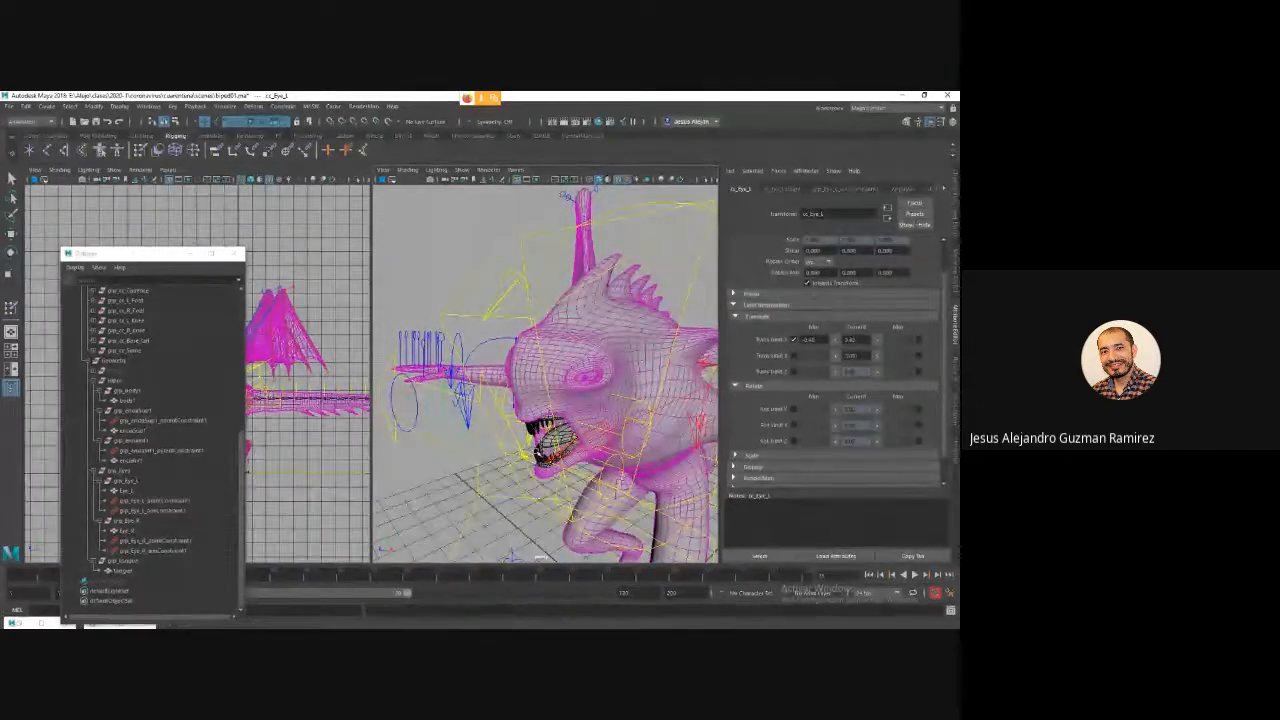
# Move cc_Eye_L to its positive X extreme, store that position as the enabled maximum X limit, and test it.
pyautogui.moveTo(535, 460)
pyautogui.mouseDown()
pyautogui.moveTo(511, 454)
pyautogui.moveTo(551, 469)
pyautogui.mouseUp()
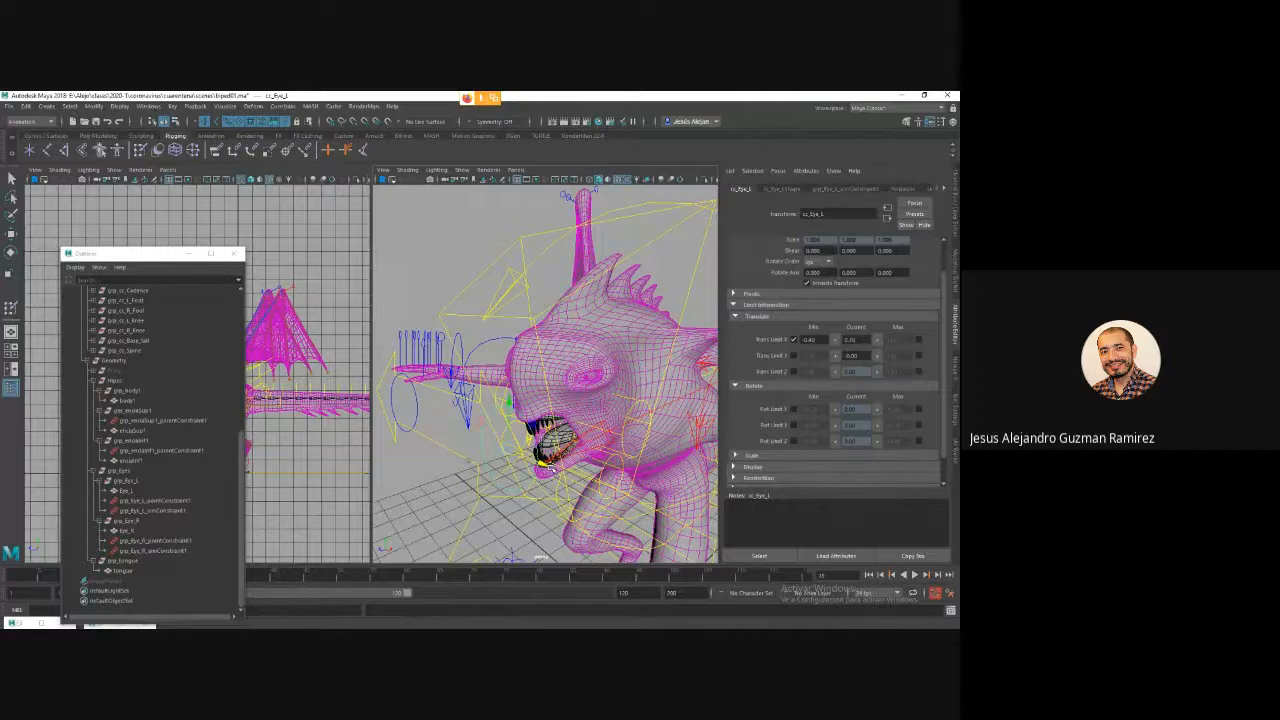
pyautogui.click(852, 339)
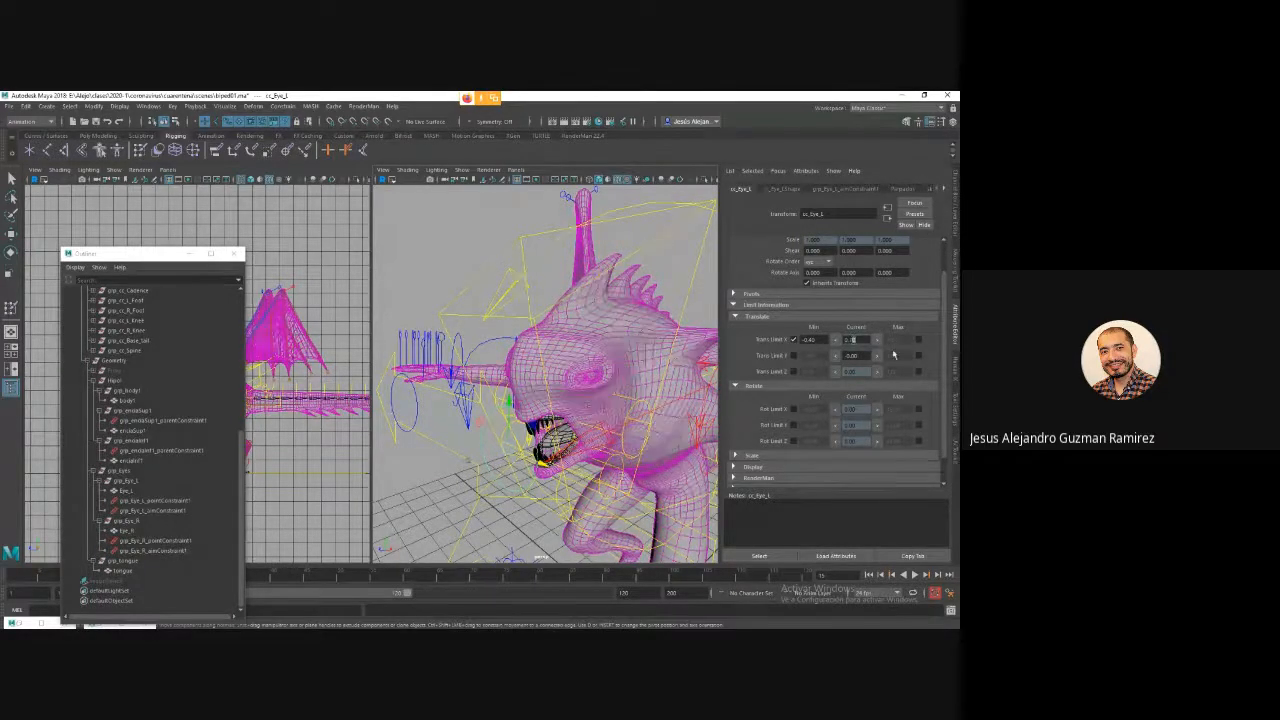
pyautogui.press('Return')
pyautogui.click(879, 342)
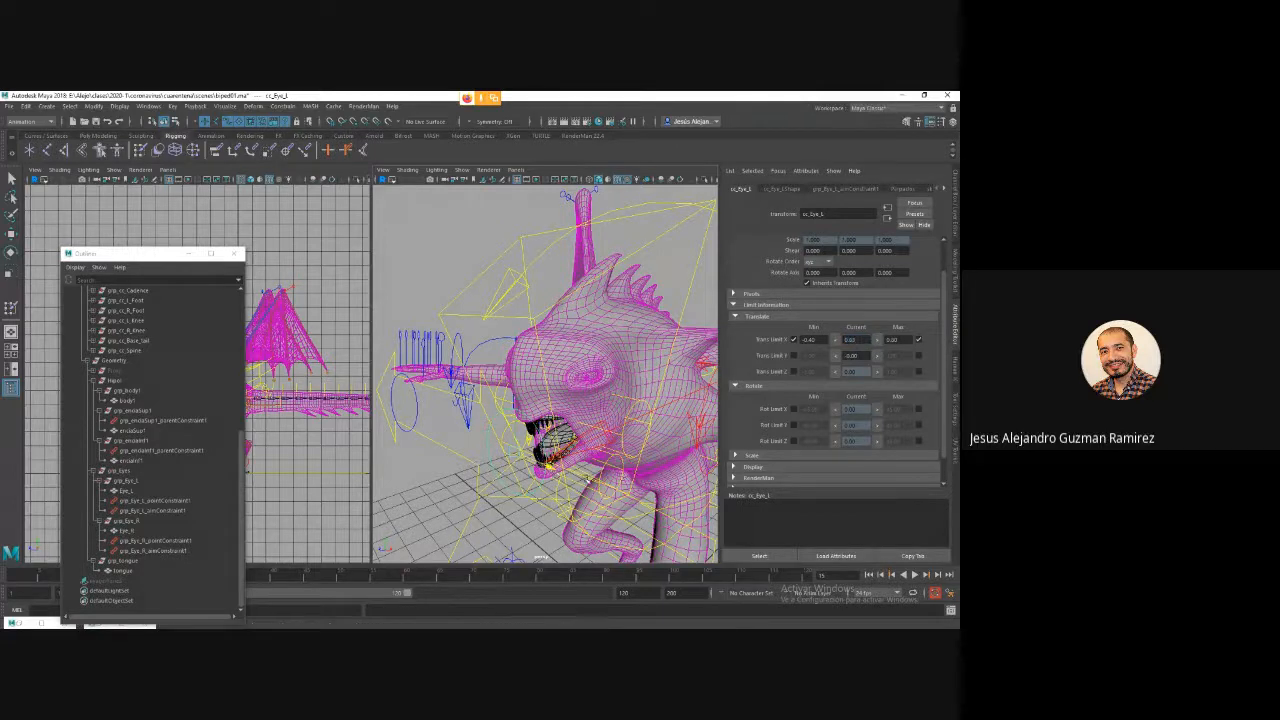
pyautogui.moveTo(408, 410); pyautogui.dragTo(602, 522)
# Raise cc_Eye_L to its upper Y extreme, round the value, and enable it as the maximum Y limit.
pyautogui.moveTo(514, 410); pyautogui.dragTo(532, 297)
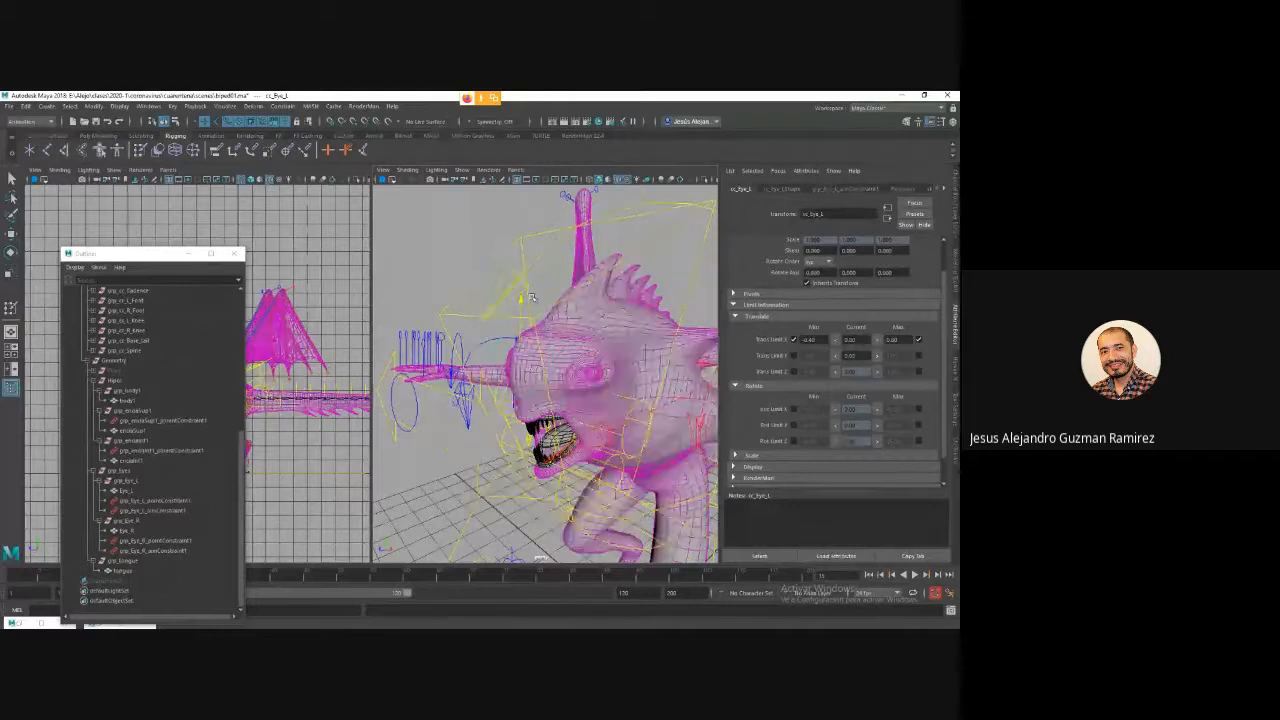
pyautogui.click(853, 356)
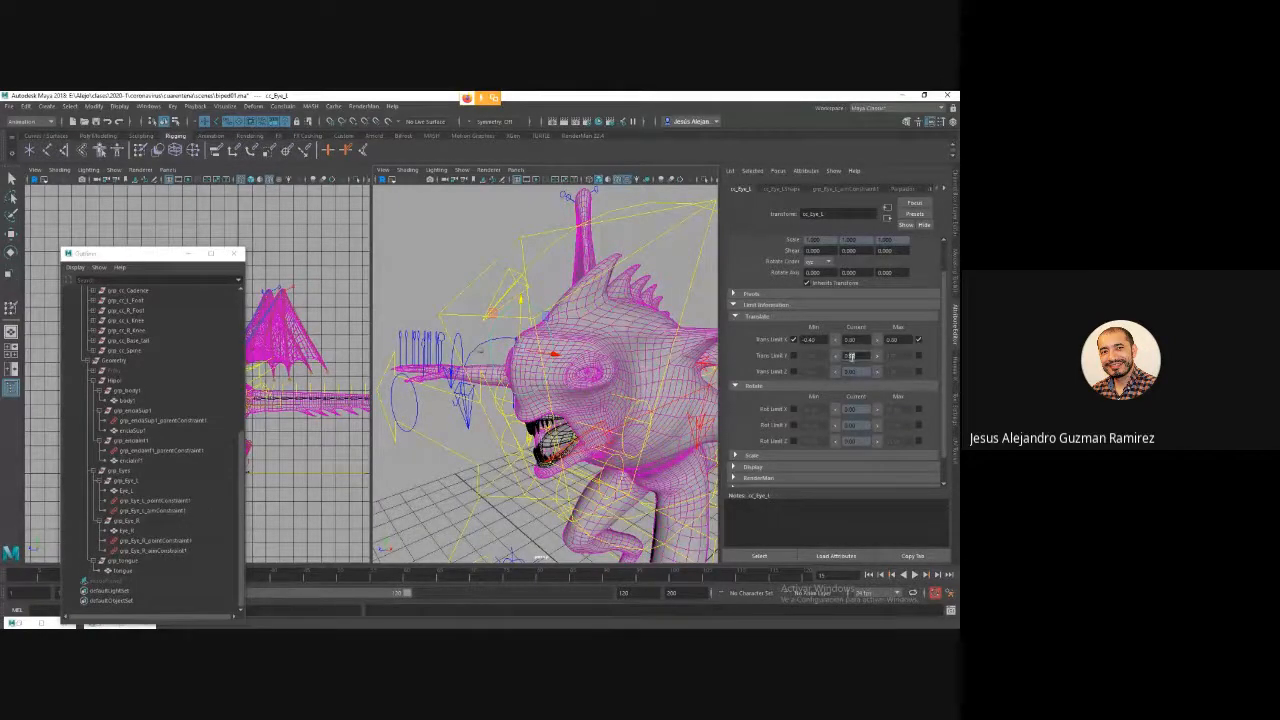
pyautogui.write('0')
pyautogui.press('Return')
pyautogui.click(918, 356)
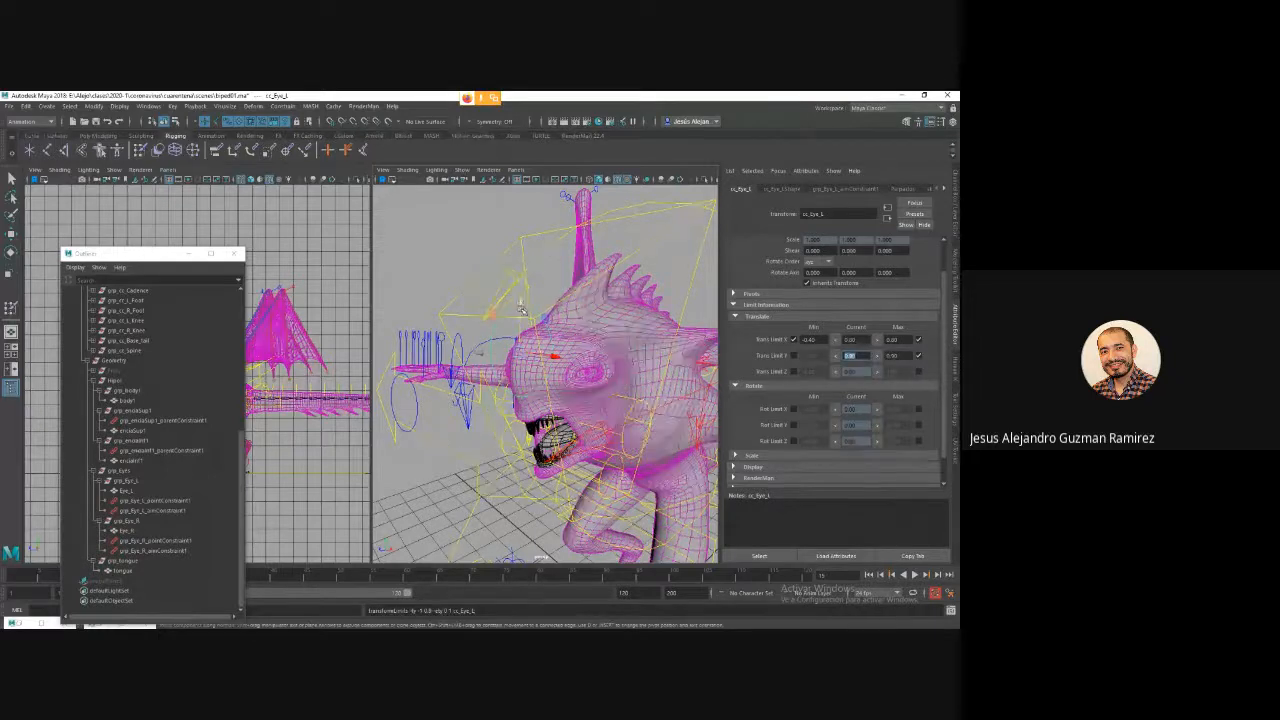
# Lower cc_Eye_L, enable a minimum Y limit of -0.70, and test the control within its limits.
pyautogui.moveTo(519, 375); pyautogui.dragTo(509, 482)
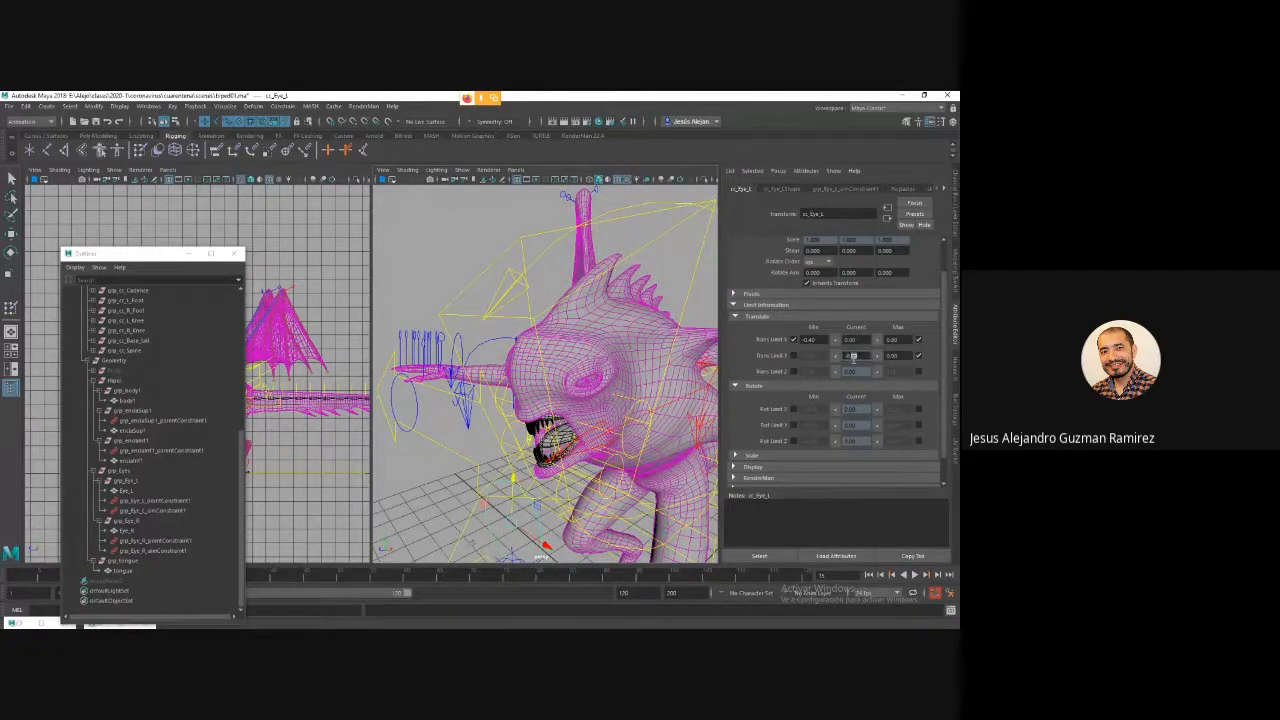
pyautogui.click(836, 357)
pyautogui.click(794, 356)
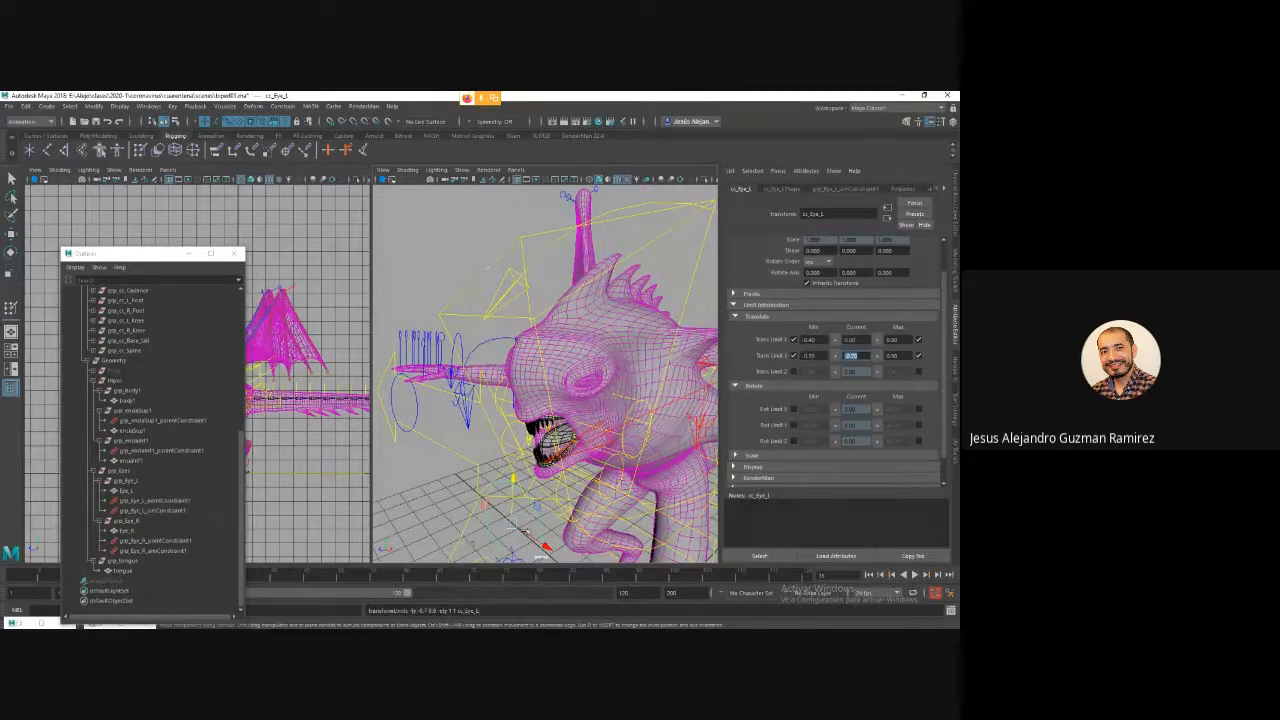
pyautogui.moveTo(517, 524); pyautogui.dragTo(467, 374)
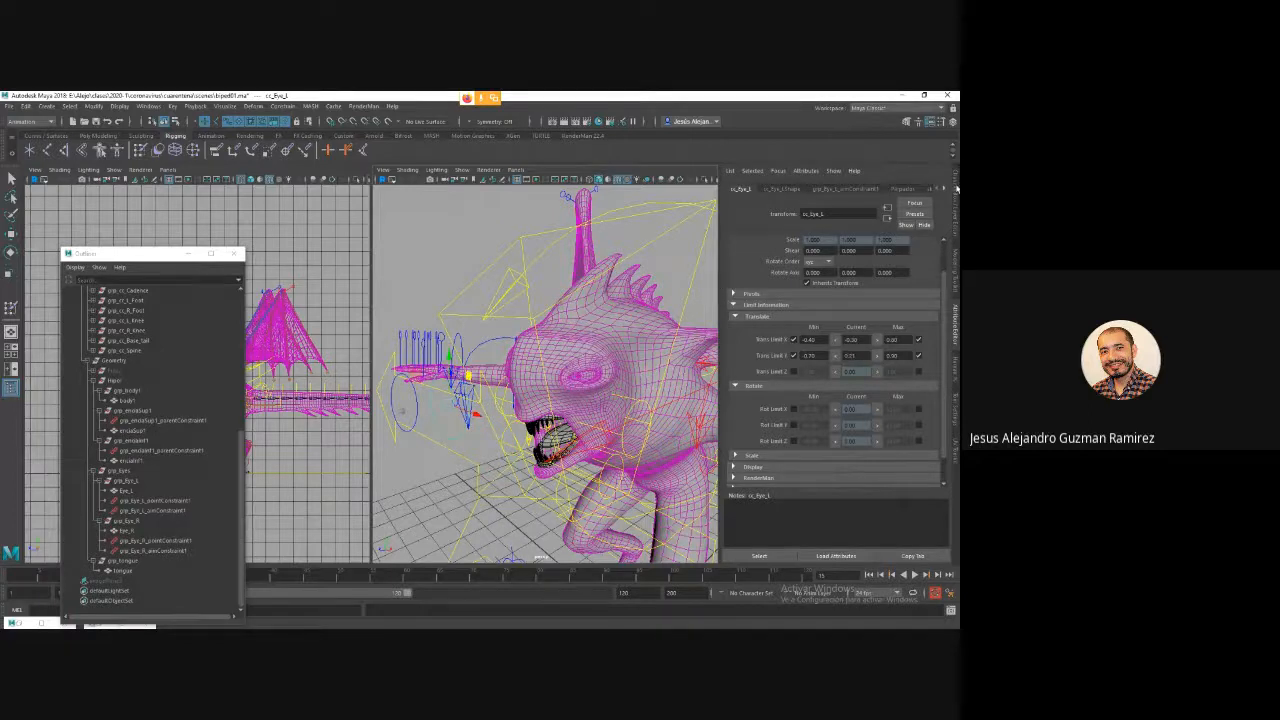
# Reset cc_Eye_L's Translate X and Translate Y to 0 and clear the selection.
pyautogui.click(956, 188)
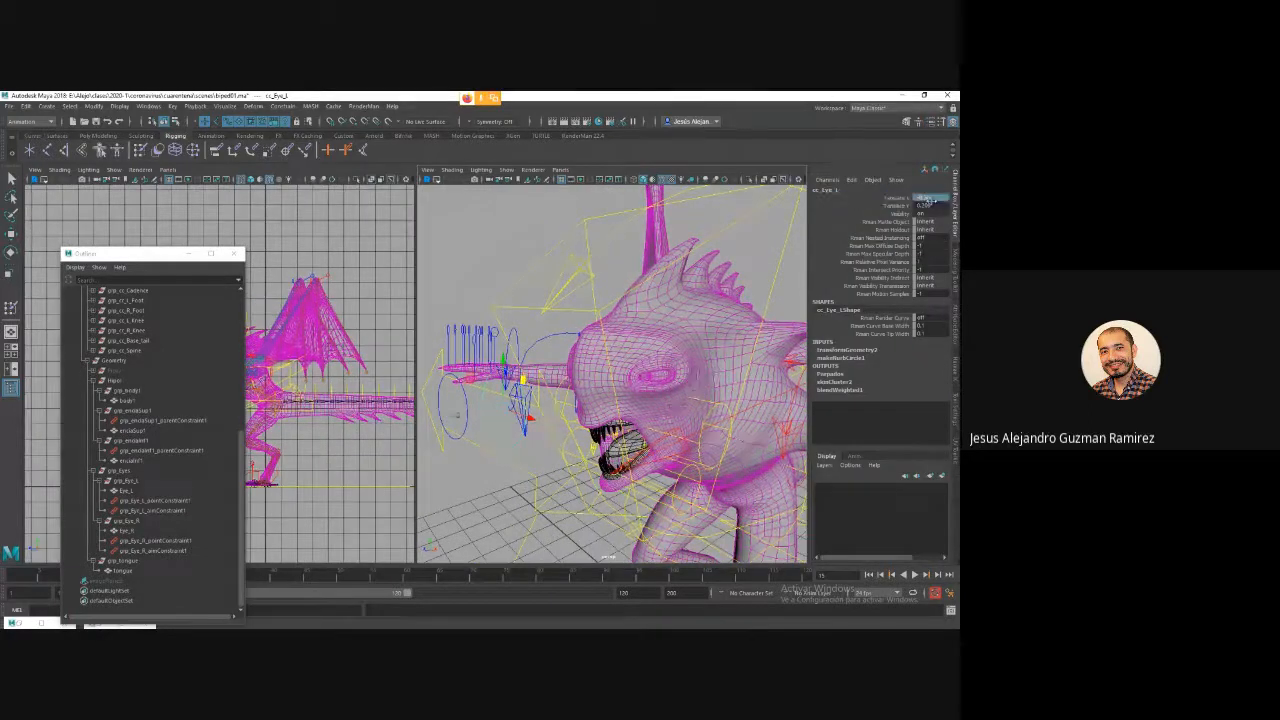
pyautogui.moveTo(927, 199); pyautogui.dragTo(928, 204)
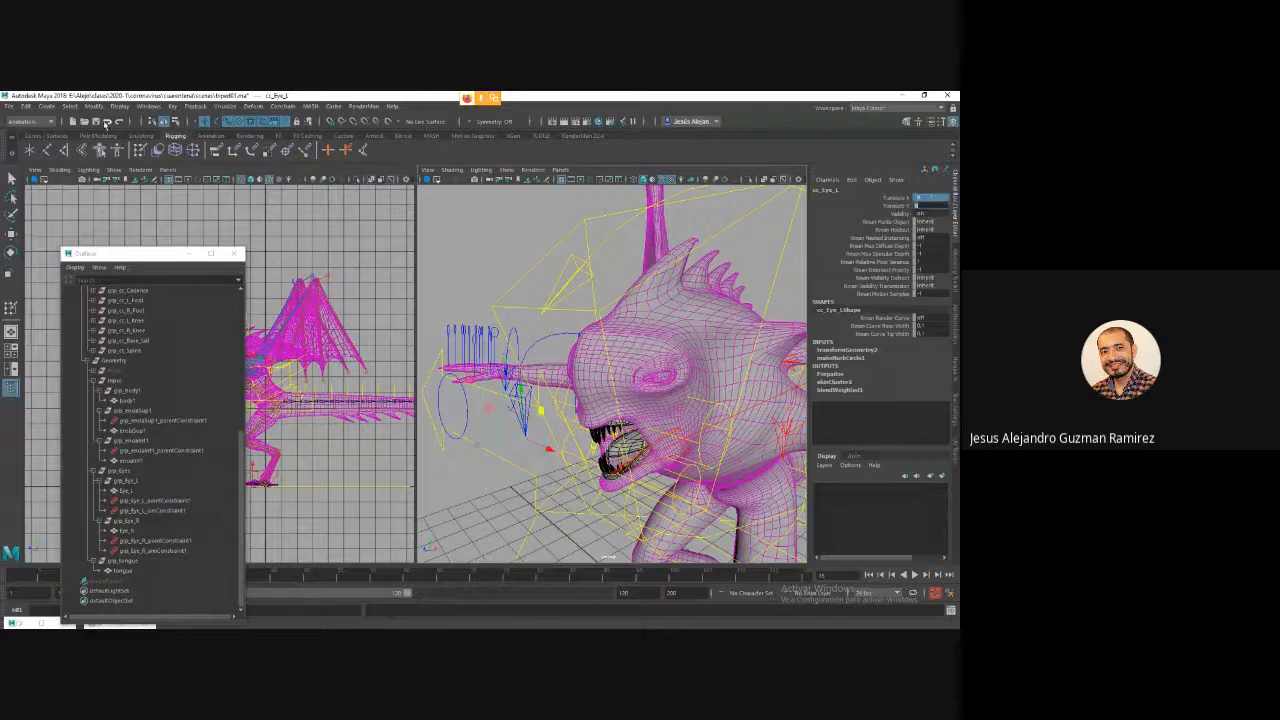
pyautogui.click(553, 342)
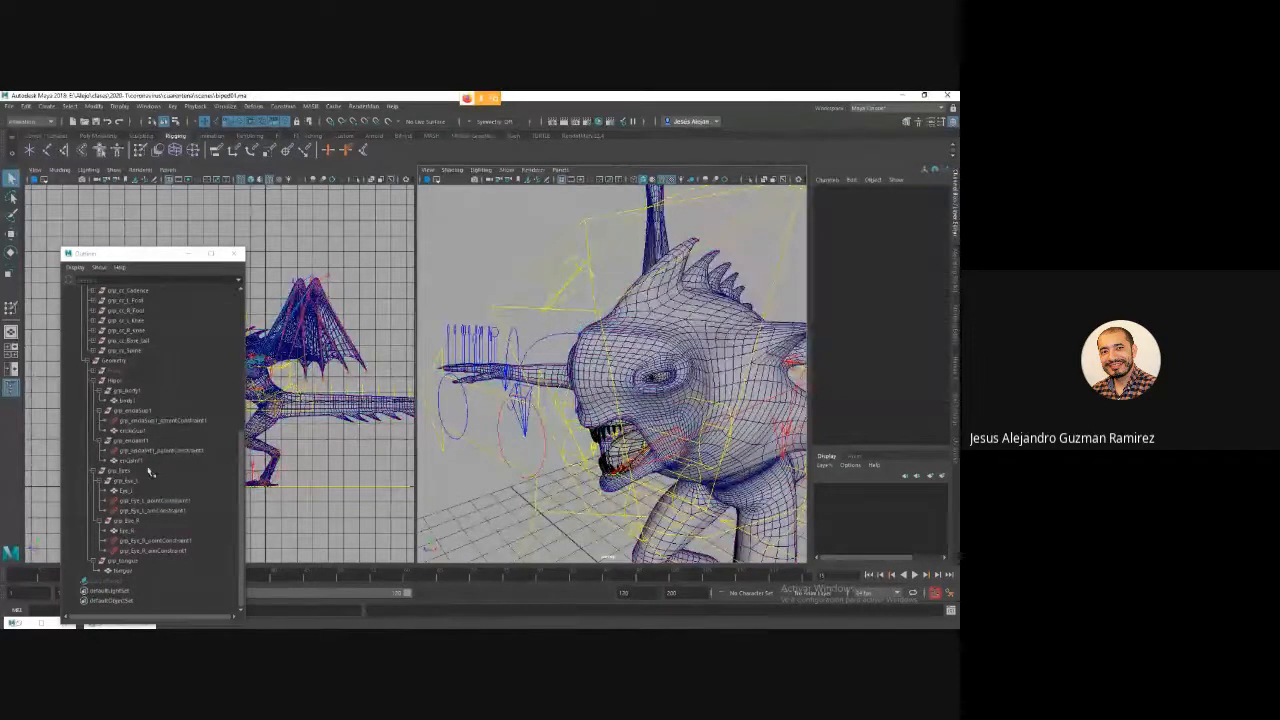
pyautogui.press('a')
pyautogui.scroll(2, 581, 412)
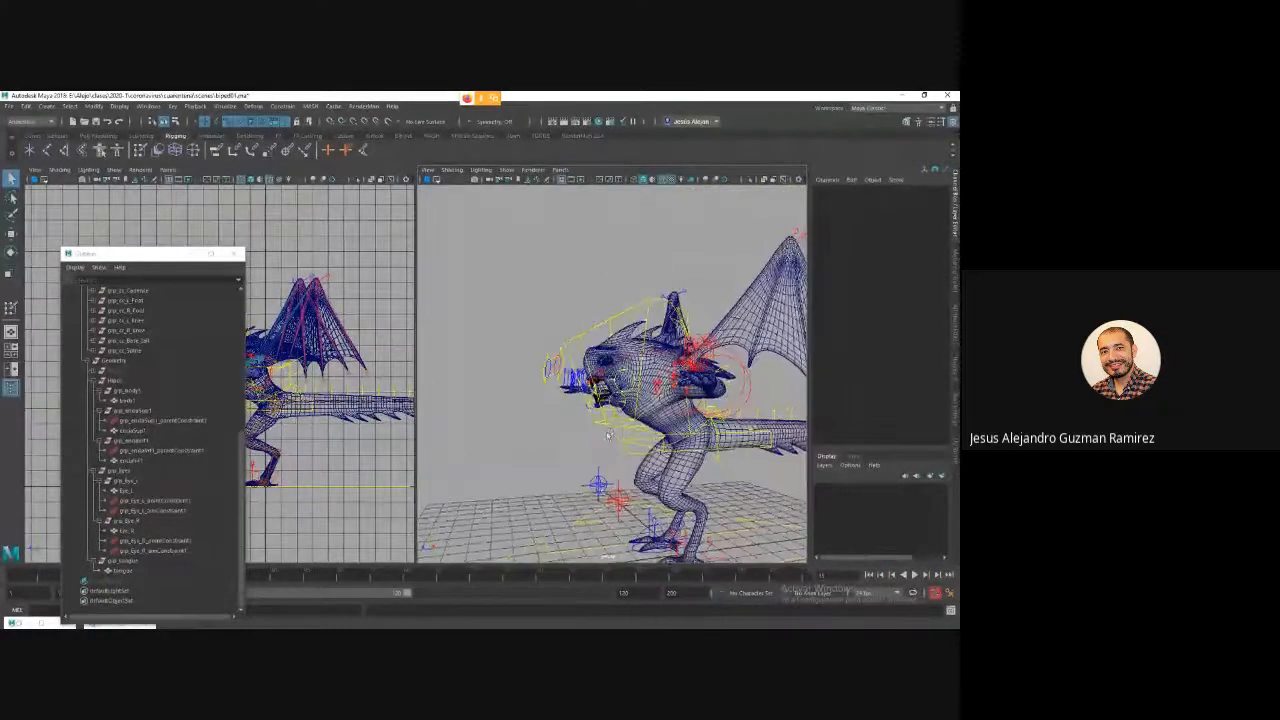
# Test the limited cc_Eye_L control by moving it repeatedly through its range around the left eyelids, and undo the movement.
pyautogui.keyDown('alt'); pyautogui.moveTo(581, 412); pyautogui.dragTo(676, 468); pyautogui.keyUp('alt')
pyautogui.click(555, 390)
pyautogui.scroll(3, 555, 390)
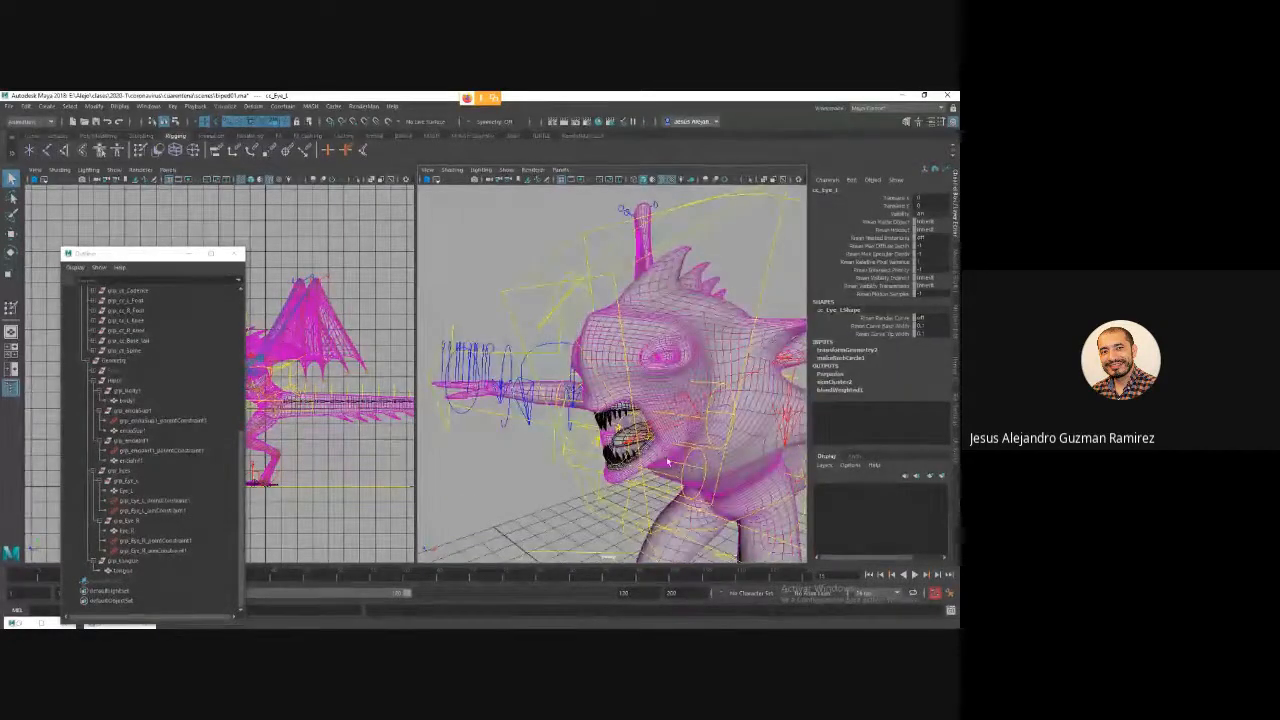
pyautogui.press('w')
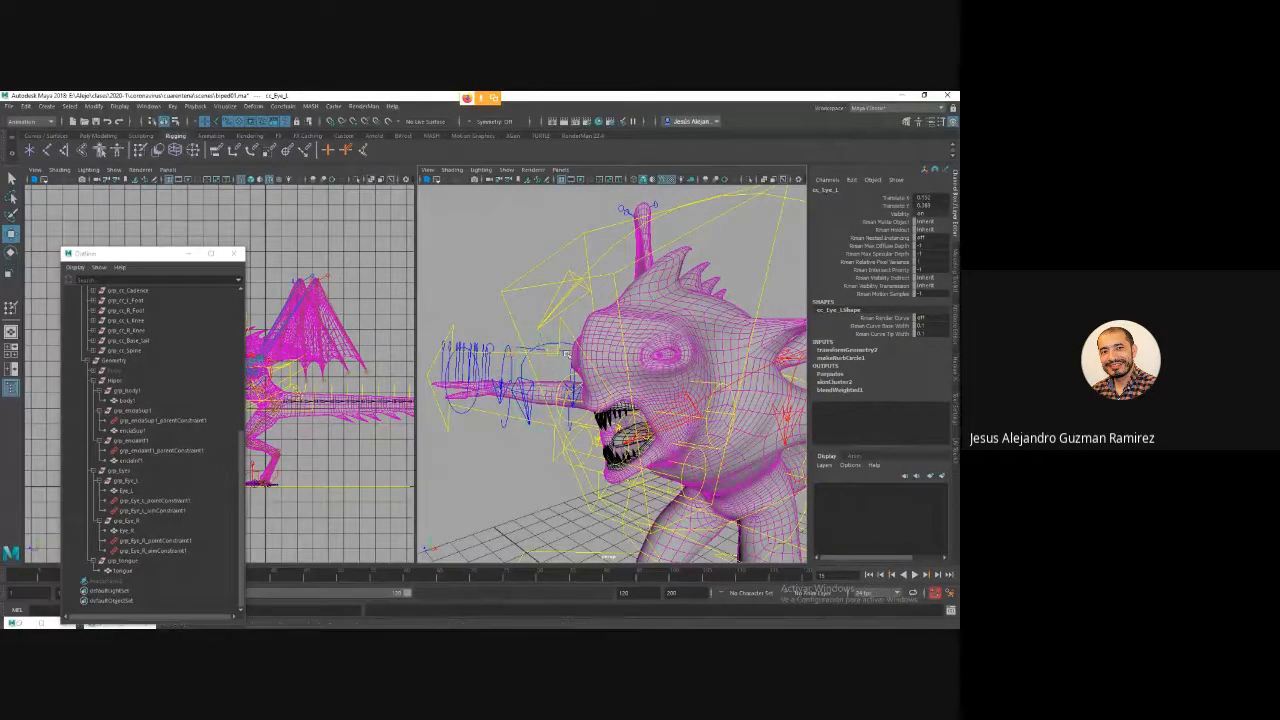
pyautogui.moveTo(540, 350); pyautogui.dragTo(527, 384)
pyautogui.moveTo(590, 353); pyautogui.dragTo(638, 329)
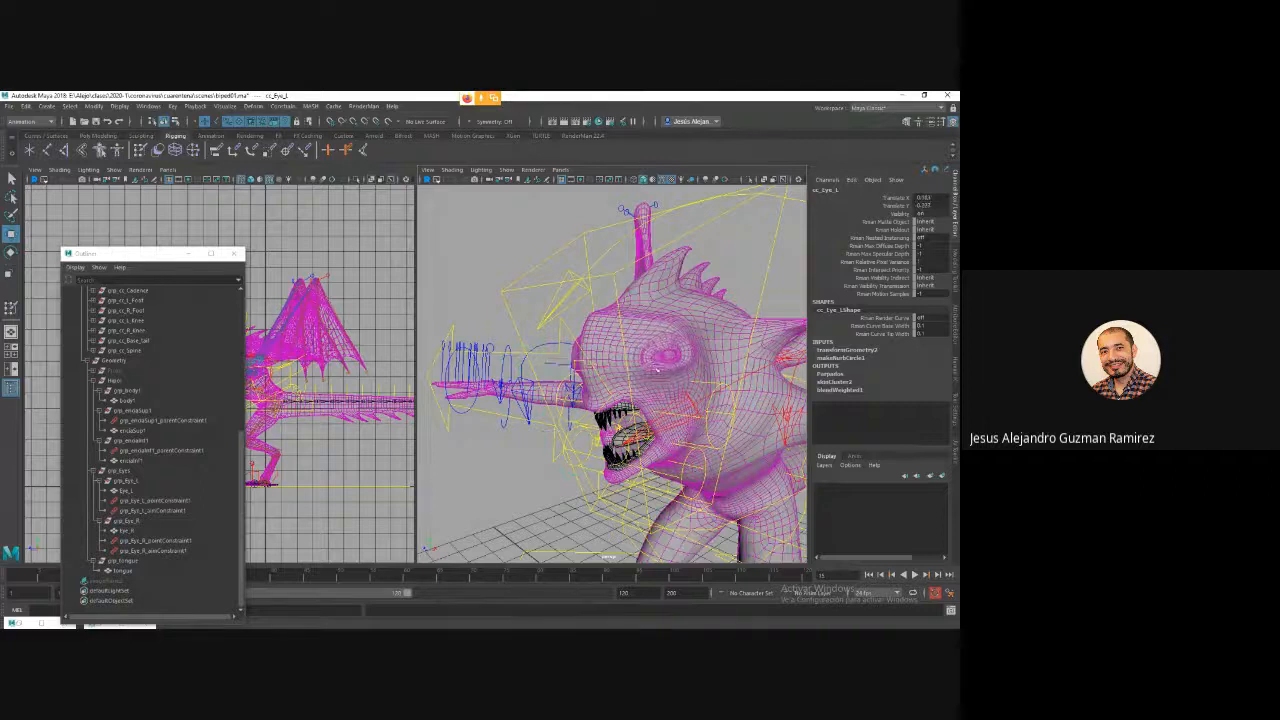
pyautogui.moveTo(656, 369); pyautogui.dragTo(549, 409)
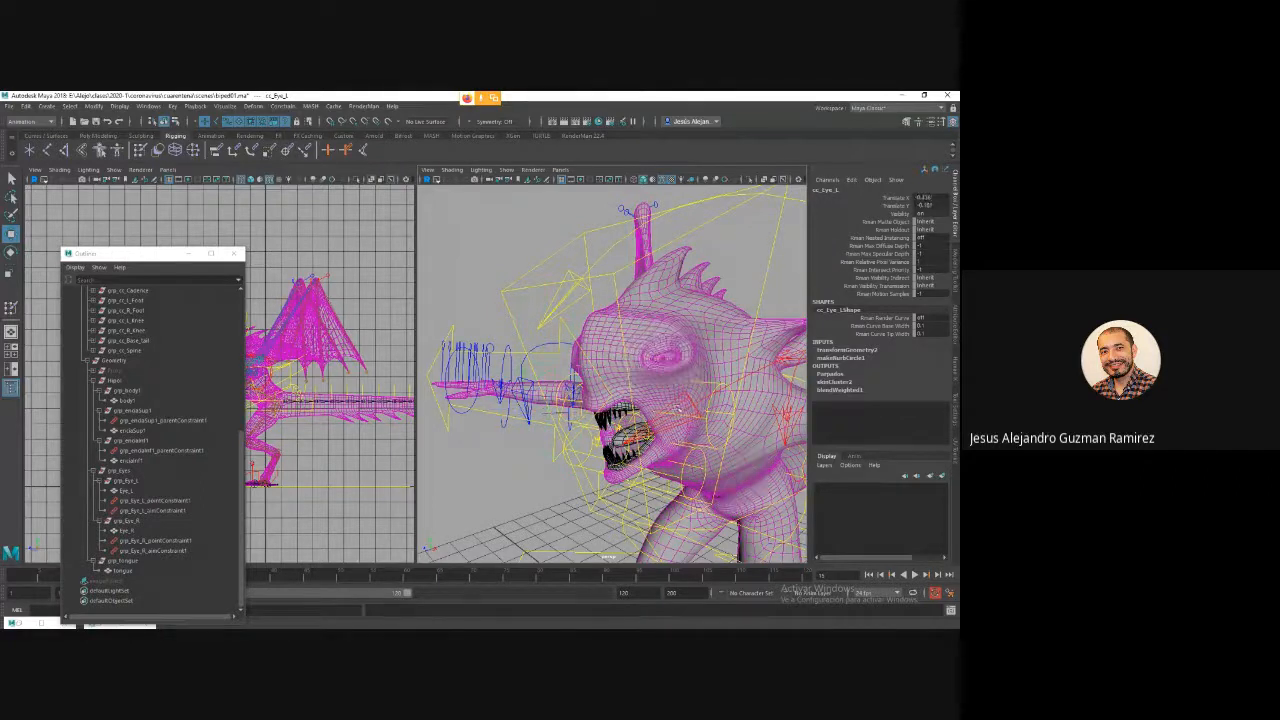
pyautogui.moveTo(597, 377); pyautogui.dragTo(611, 362)
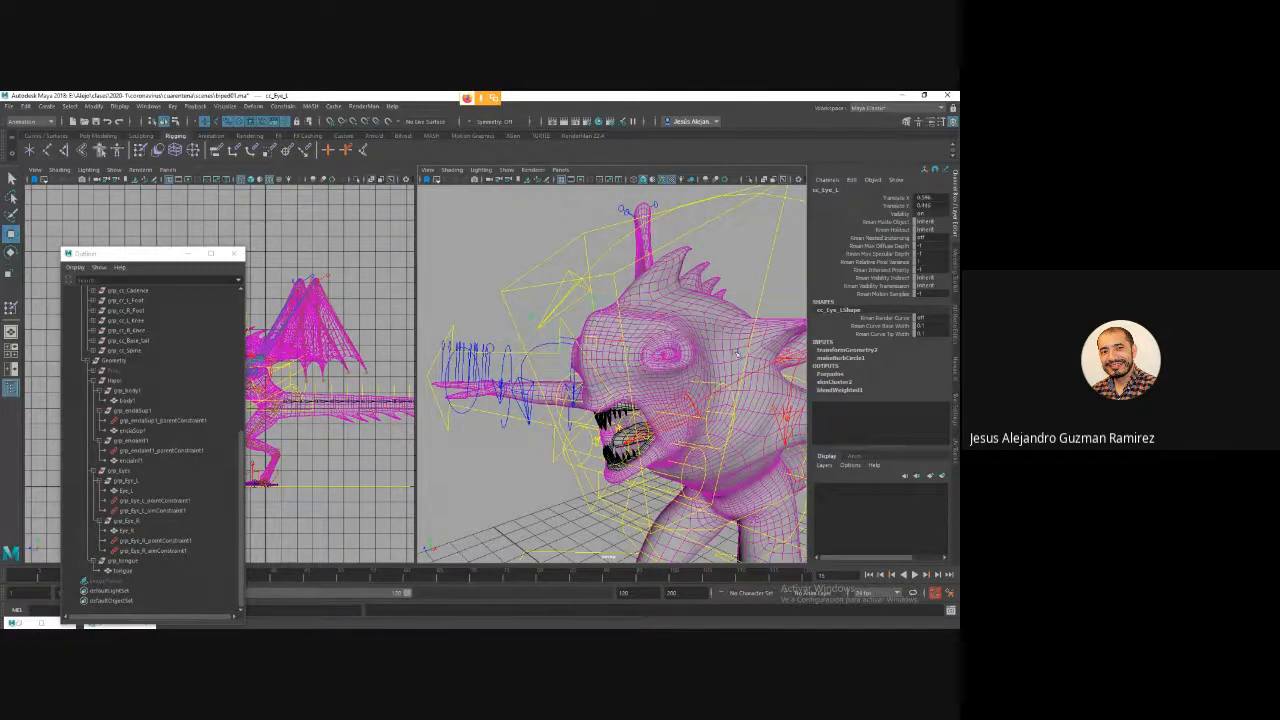
pyautogui.moveTo(737, 354); pyautogui.dragTo(618, 386)
pyautogui.moveTo(730, 358); pyautogui.dragTo(717, 375)
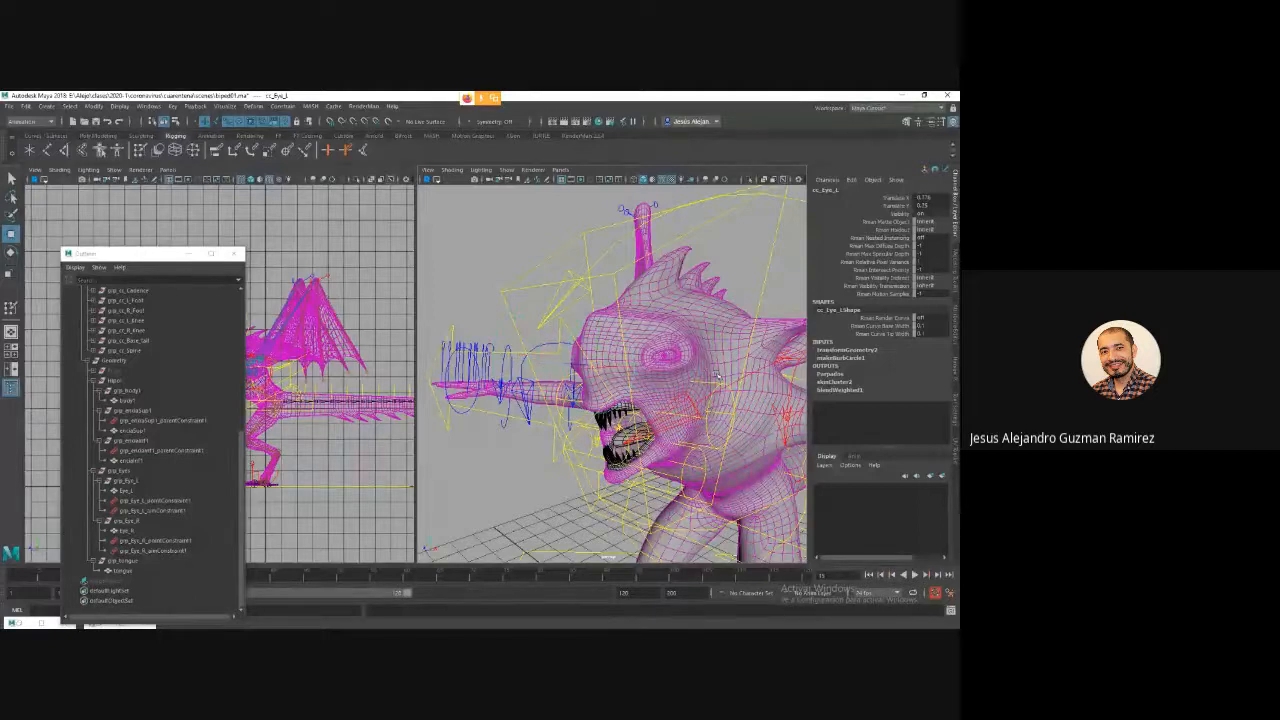
pyautogui.moveTo(533, 369); pyautogui.dragTo(500, 392)
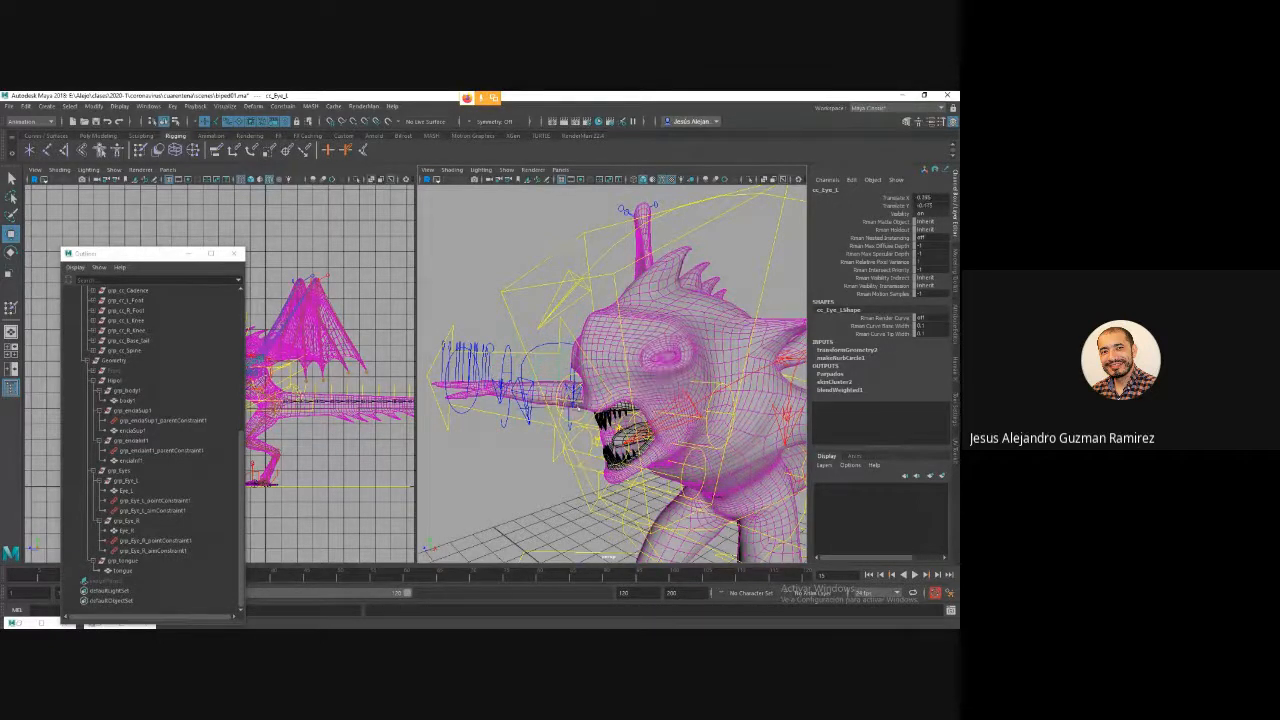
pyautogui.moveTo(650, 345); pyautogui.dragTo(452, 392)
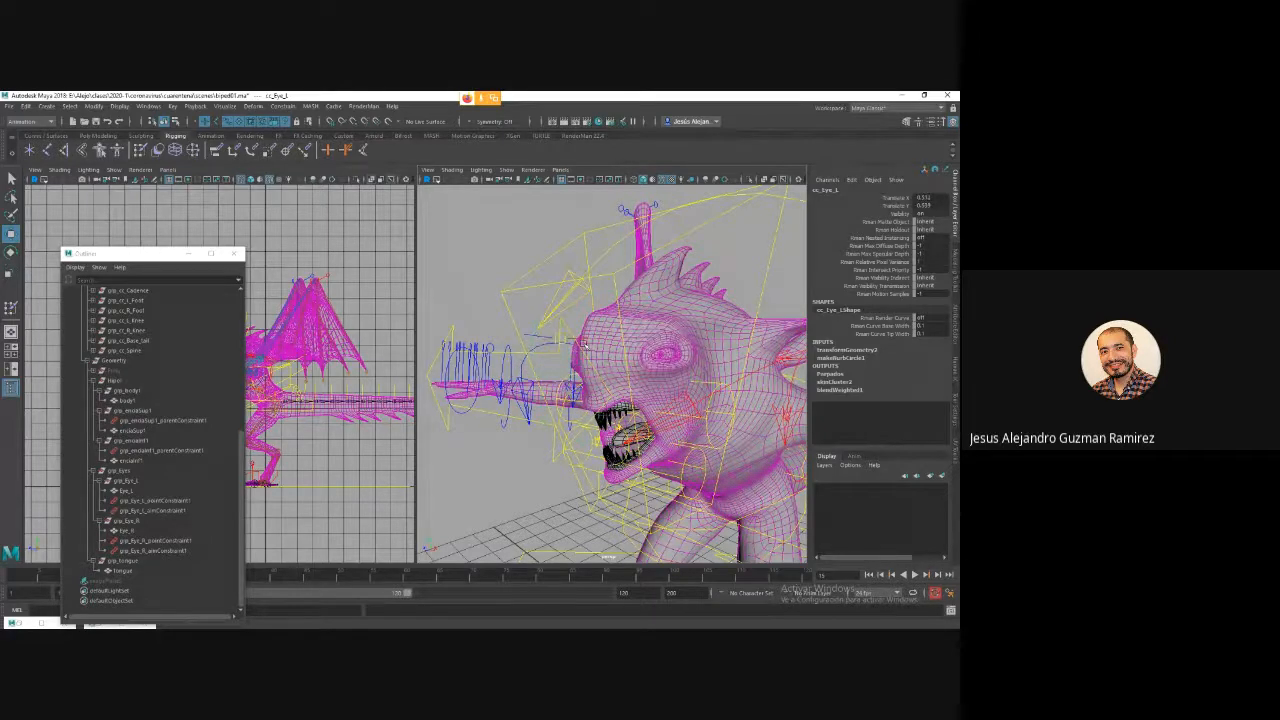
pyautogui.moveTo(583, 343); pyautogui.dragTo(617, 357)
pyautogui.moveTo(695, 352); pyautogui.dragTo(675, 332)
pyautogui.hotkey('ctrl', 'z')
# Test the tongue rig by pulling cc_Tongue_05 out of the mouth in different directions, undoing each move.
pyautogui.scroll(3, 645, 430)
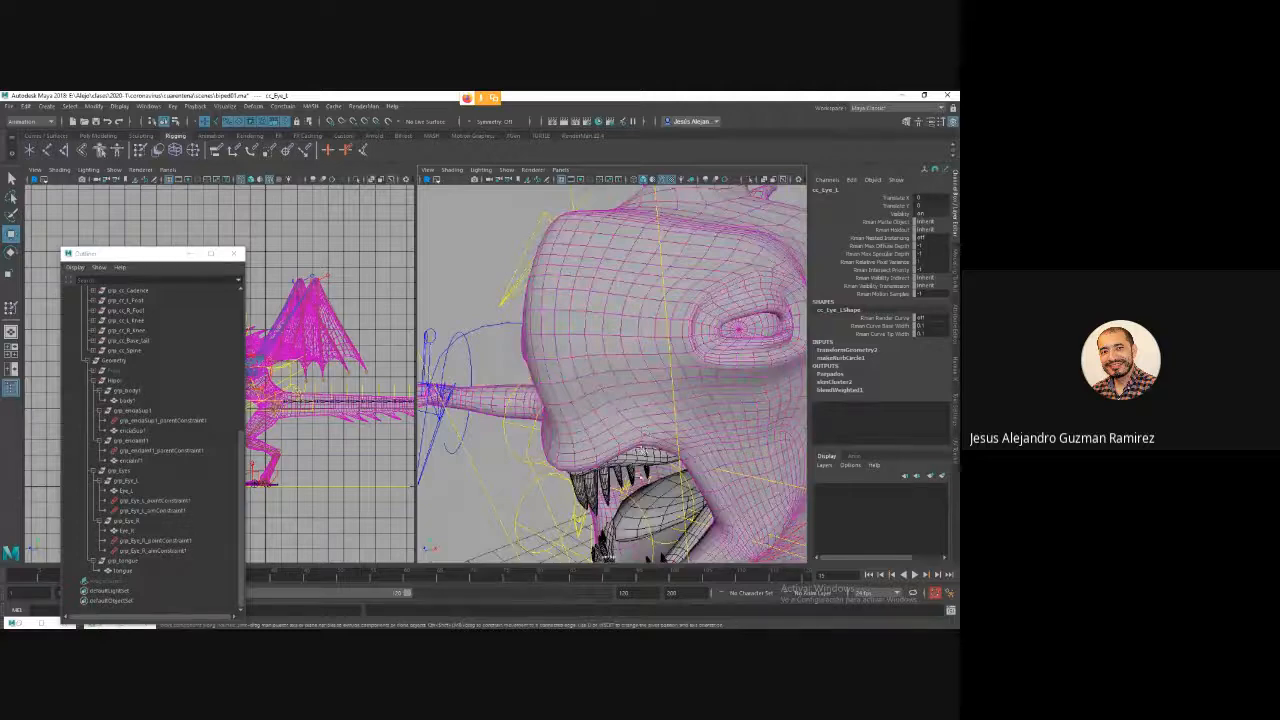
pyautogui.keyDown('alt'); pyautogui.moveTo(645, 430); pyautogui.dragTo(576, 364); pyautogui.keyUp('alt')
pyautogui.click(645, 343)
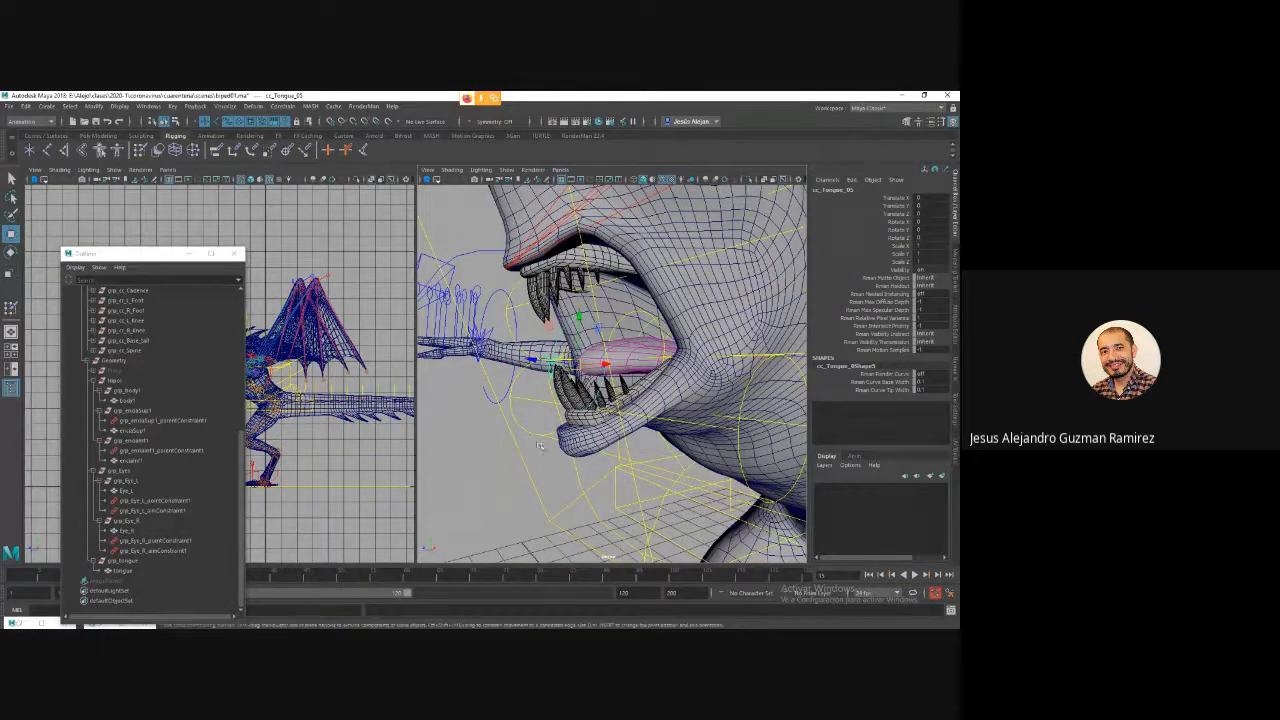
pyautogui.moveTo(575, 362); pyautogui.dragTo(620, 424)
pyautogui.hotkey('ctrl', 'z')
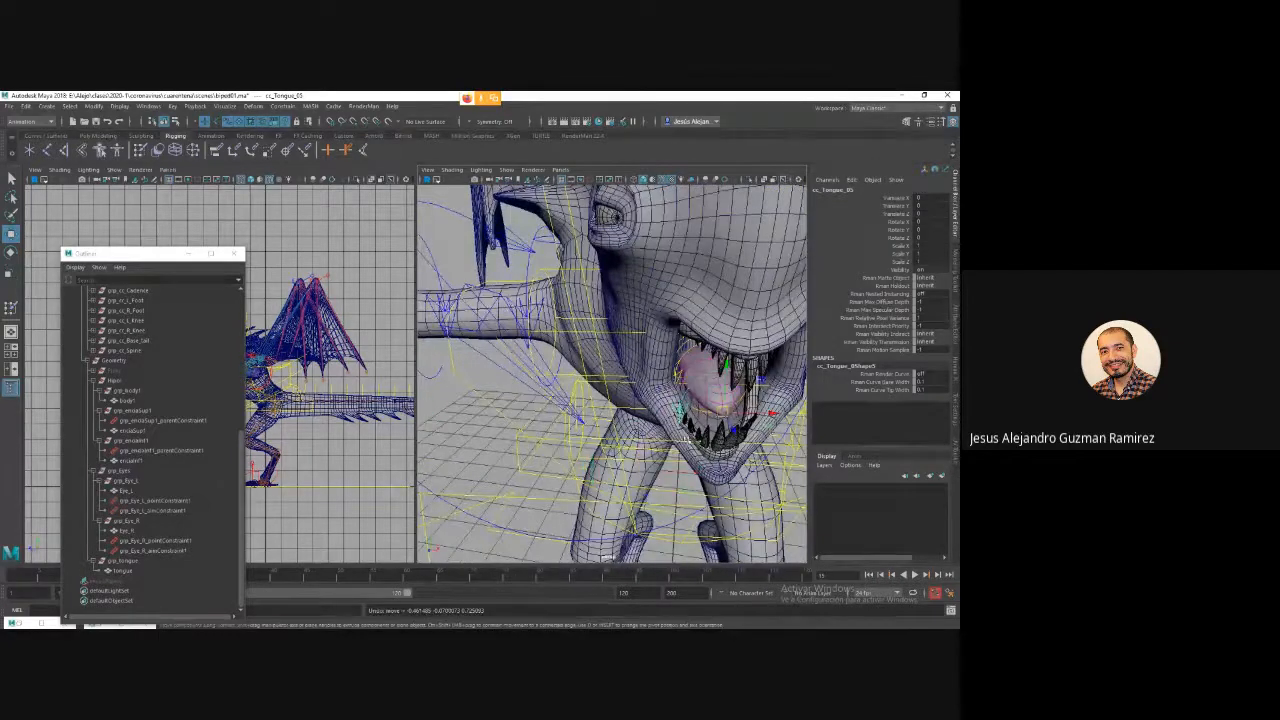
pyautogui.moveTo(736, 438); pyautogui.dragTo(780, 512)
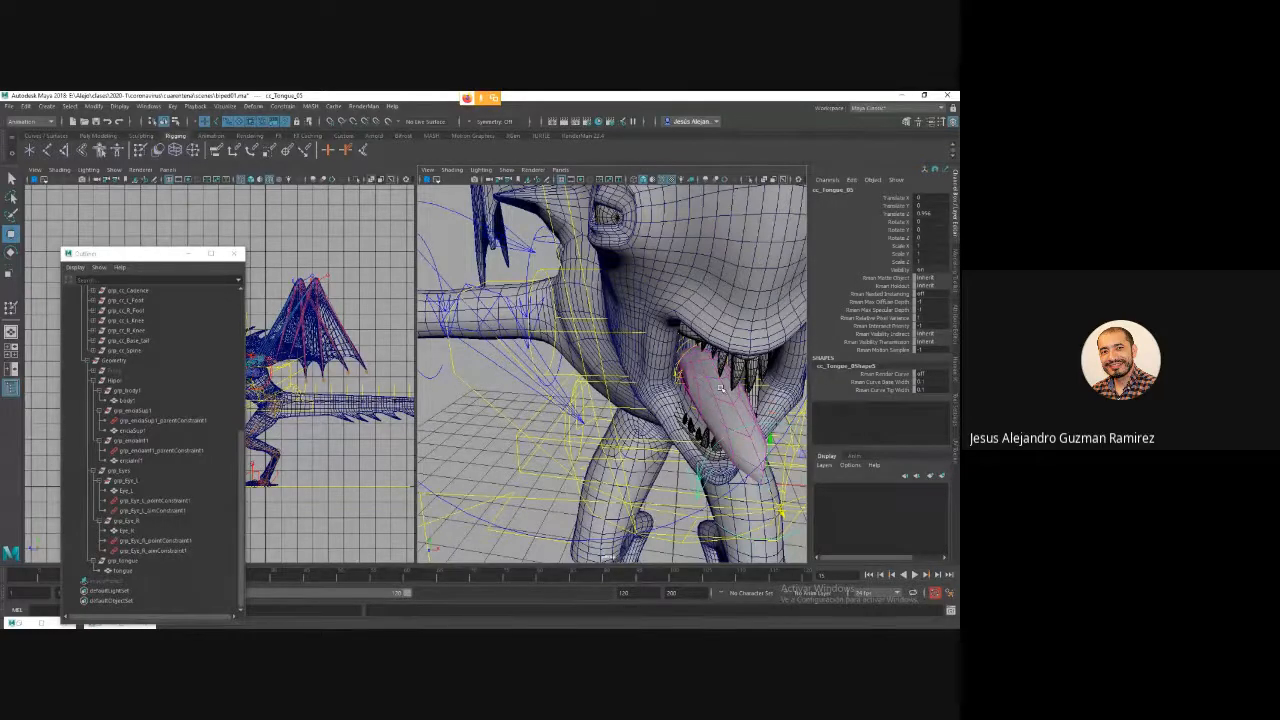
pyautogui.hotkey('ctrl', 'z')
pyautogui.keyDown('alt'); pyautogui.moveTo(700, 420); pyautogui.dragTo(600, 400); pyautogui.keyUp('alt')
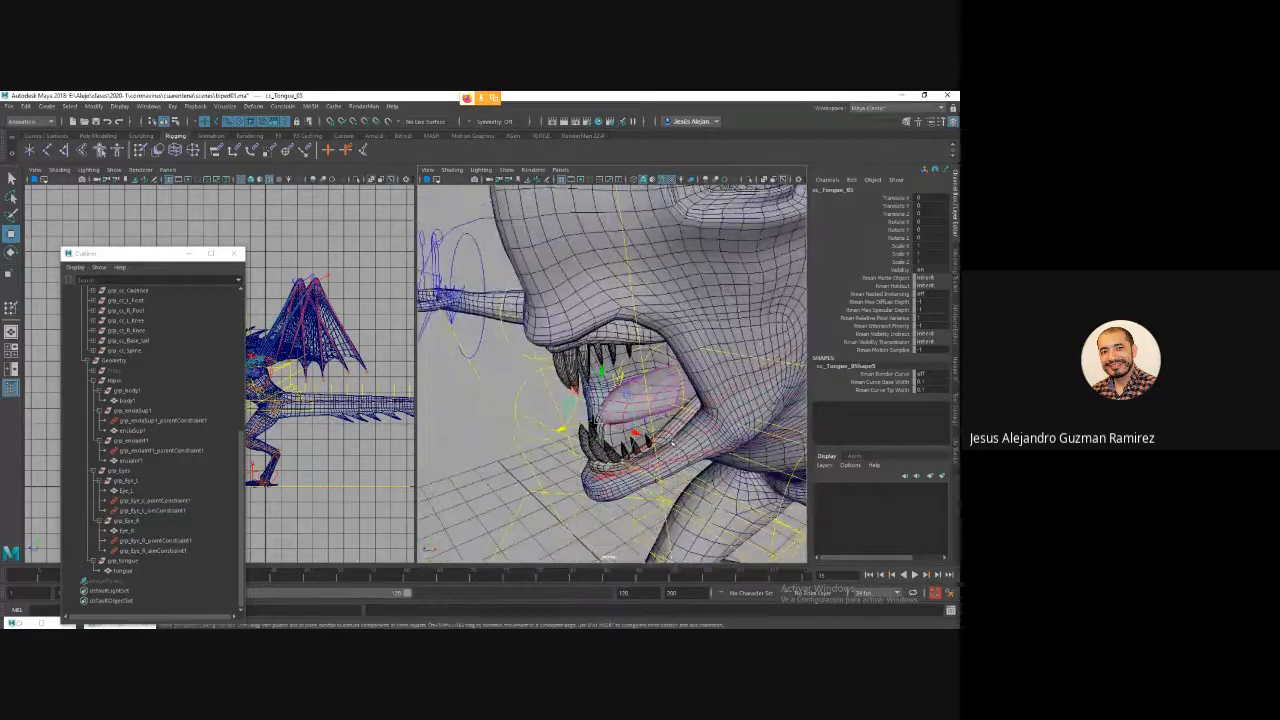
# Select the tongue mesh and smooth it using the Modeling tool set.
pyautogui.click(660, 397)
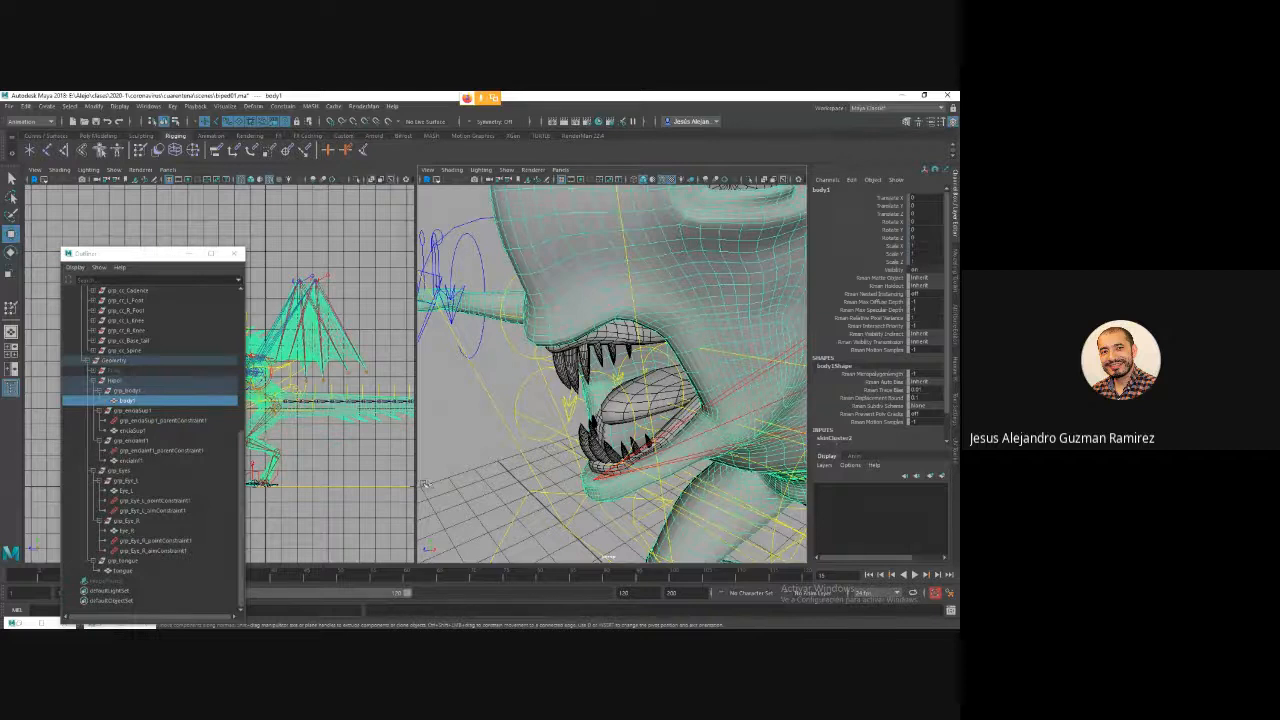
pyautogui.click(122, 570)
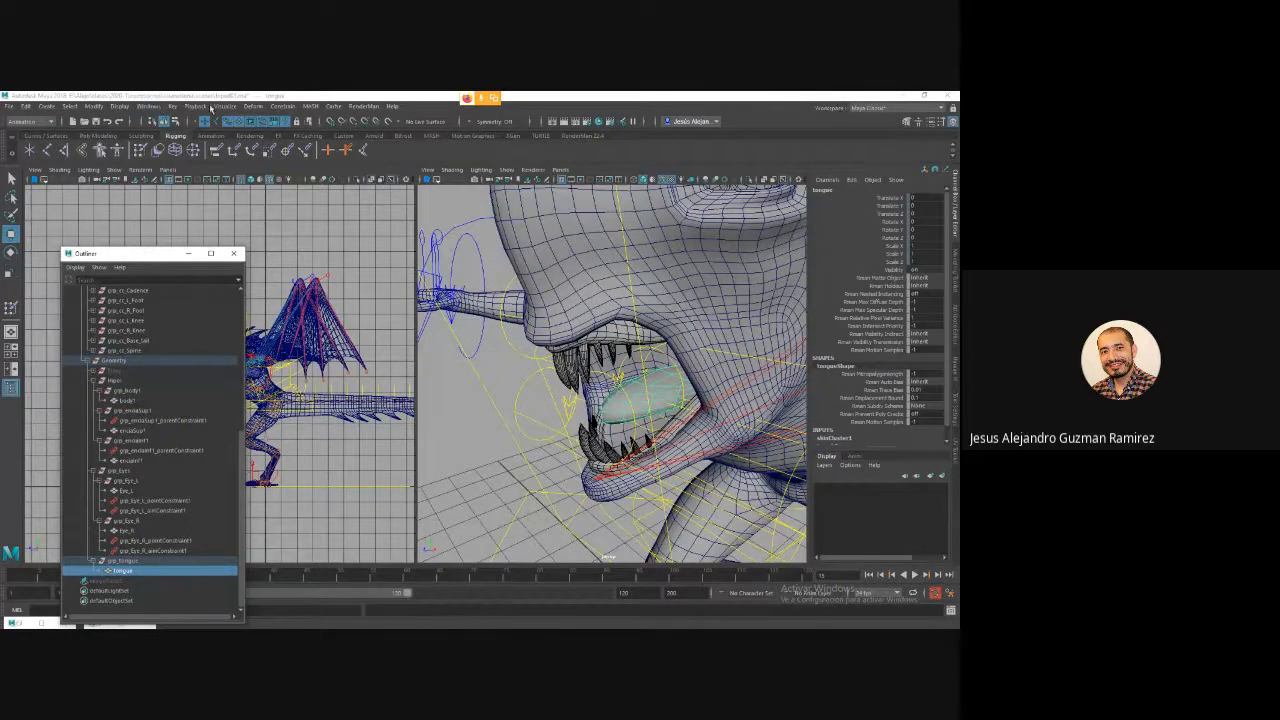
pyautogui.click(49, 114)
pyautogui.click(30, 121)
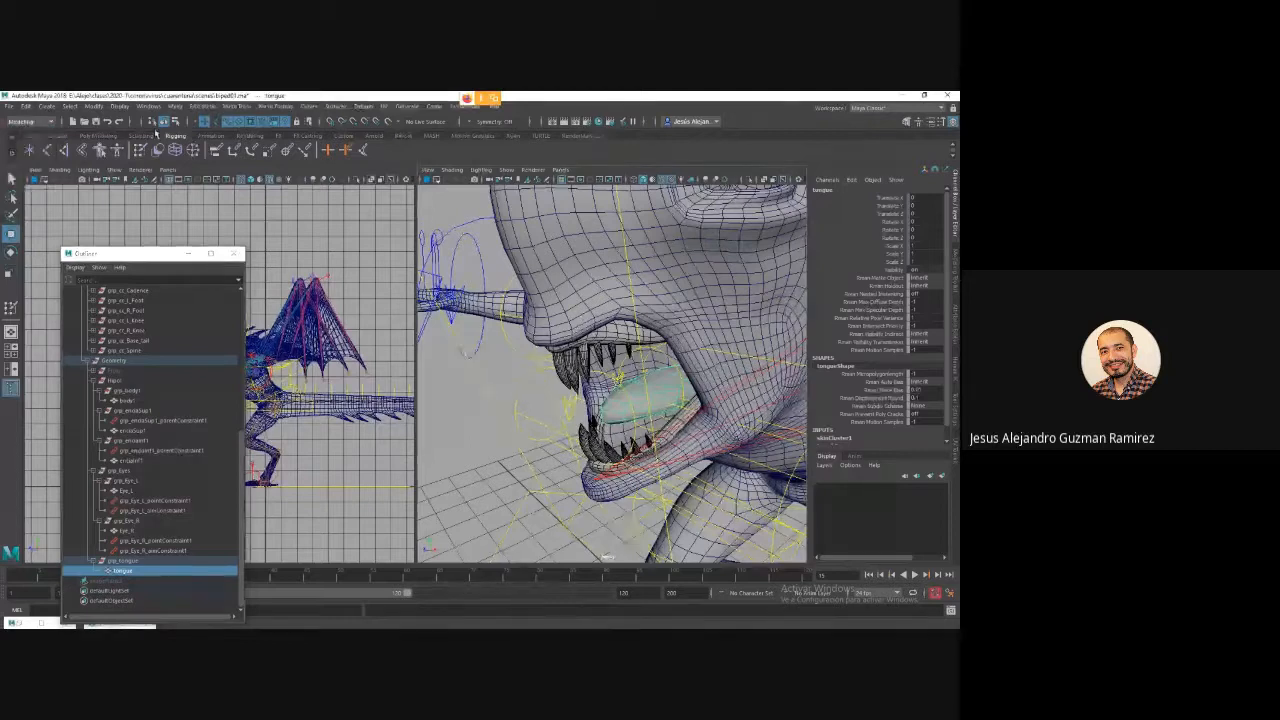
pyautogui.click(202, 106)
pyautogui.moveTo(176, 108)
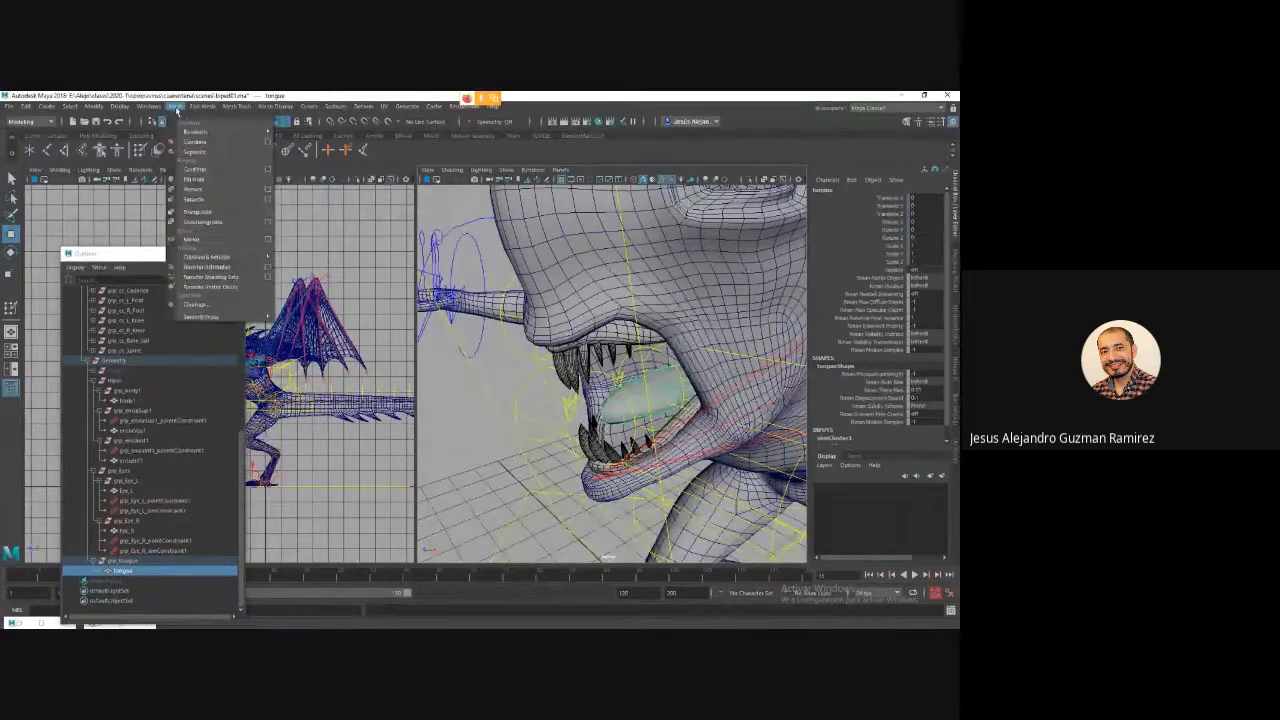
pyautogui.click(193, 199)
pyautogui.click(521, 472)
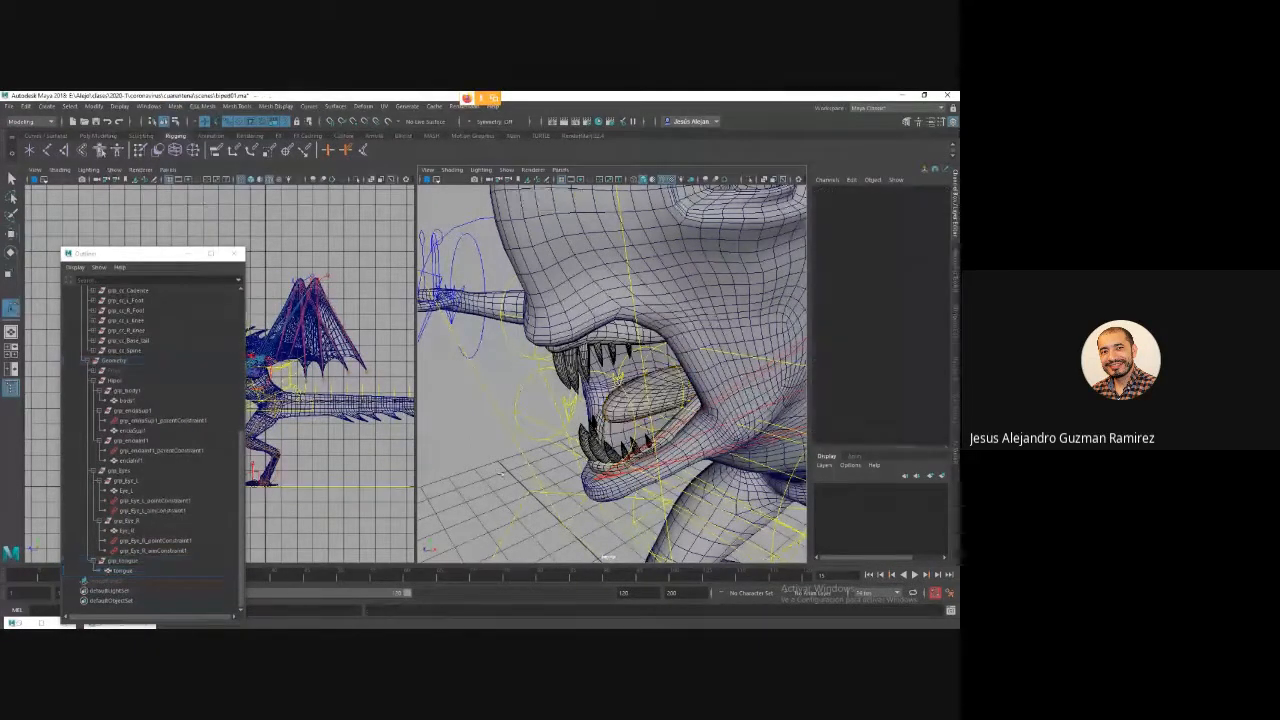
# Open the smoothed tongue's UVs in the UV Editor and examine the border between its two shells.
pyautogui.keyDown('alt'); pyautogui.moveTo(521, 472); pyautogui.dragTo(718, 384); pyautogui.keyUp('alt')
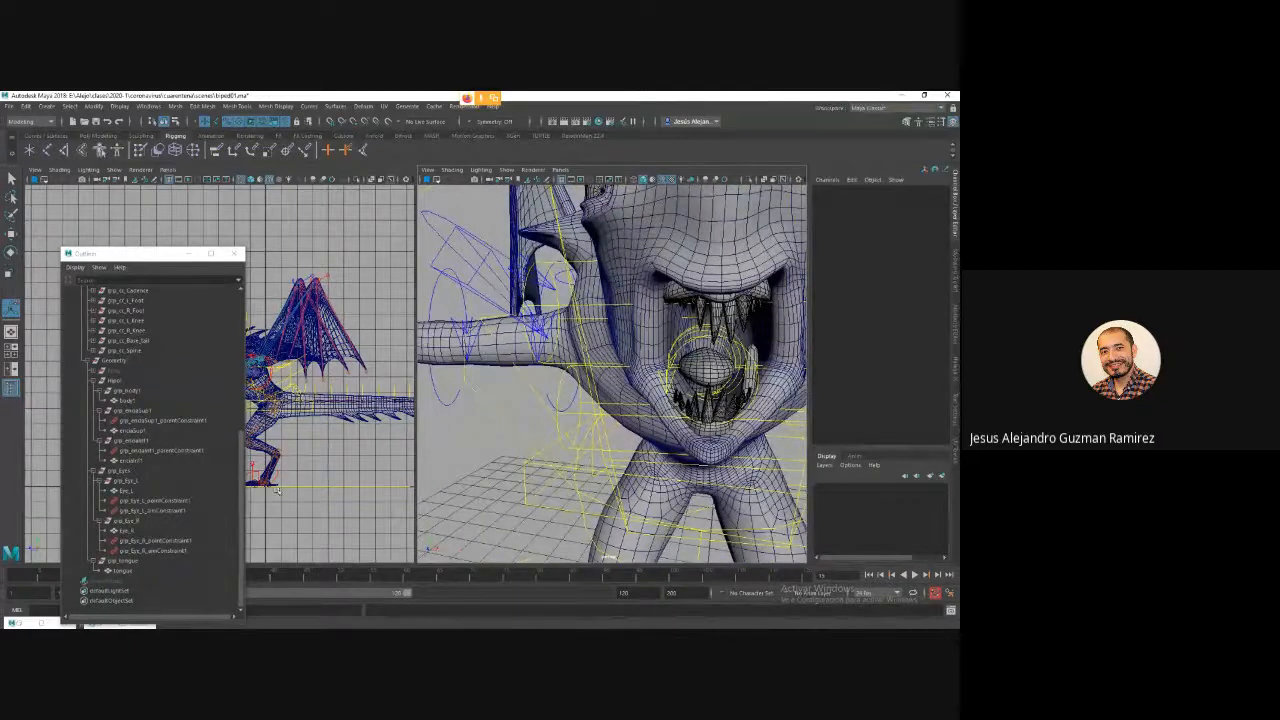
pyautogui.click(711, 366)
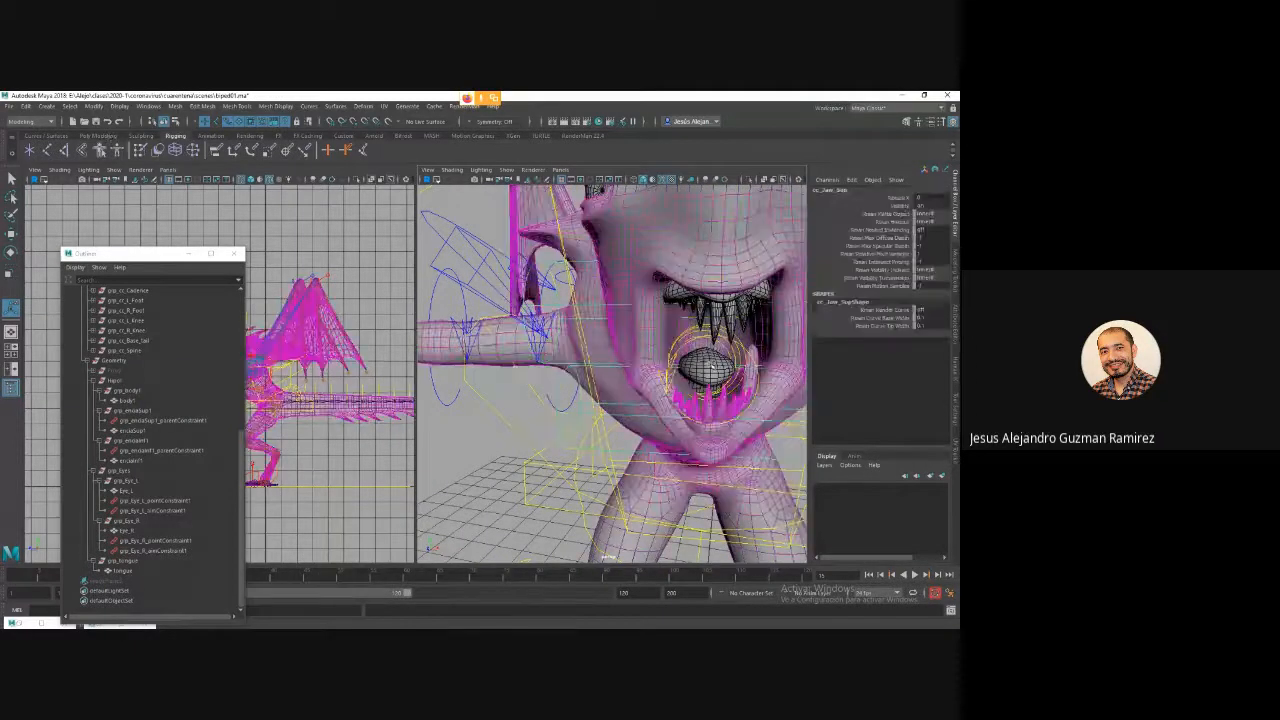
pyautogui.click(384, 106)
pyautogui.click(393, 121)
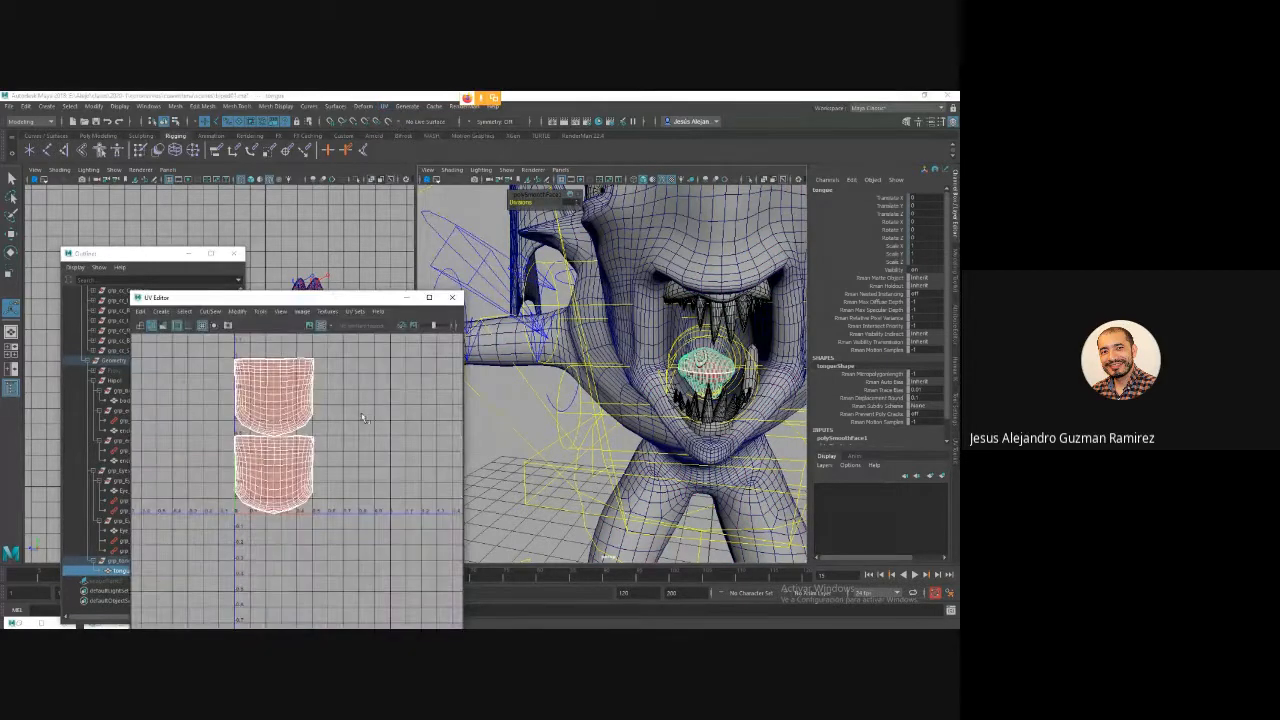
pyautogui.scroll(4, 290, 421)
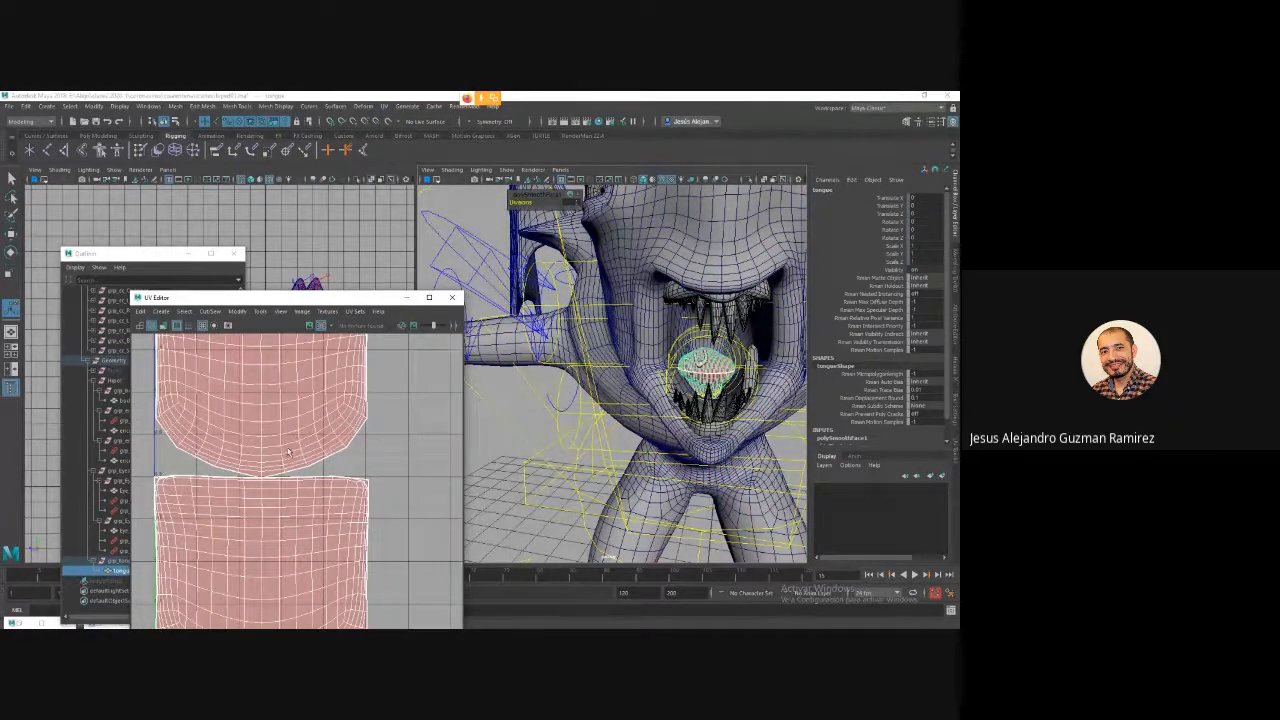
pyautogui.scroll(3, 300, 452)
pyautogui.scroll(5, 309, 452)
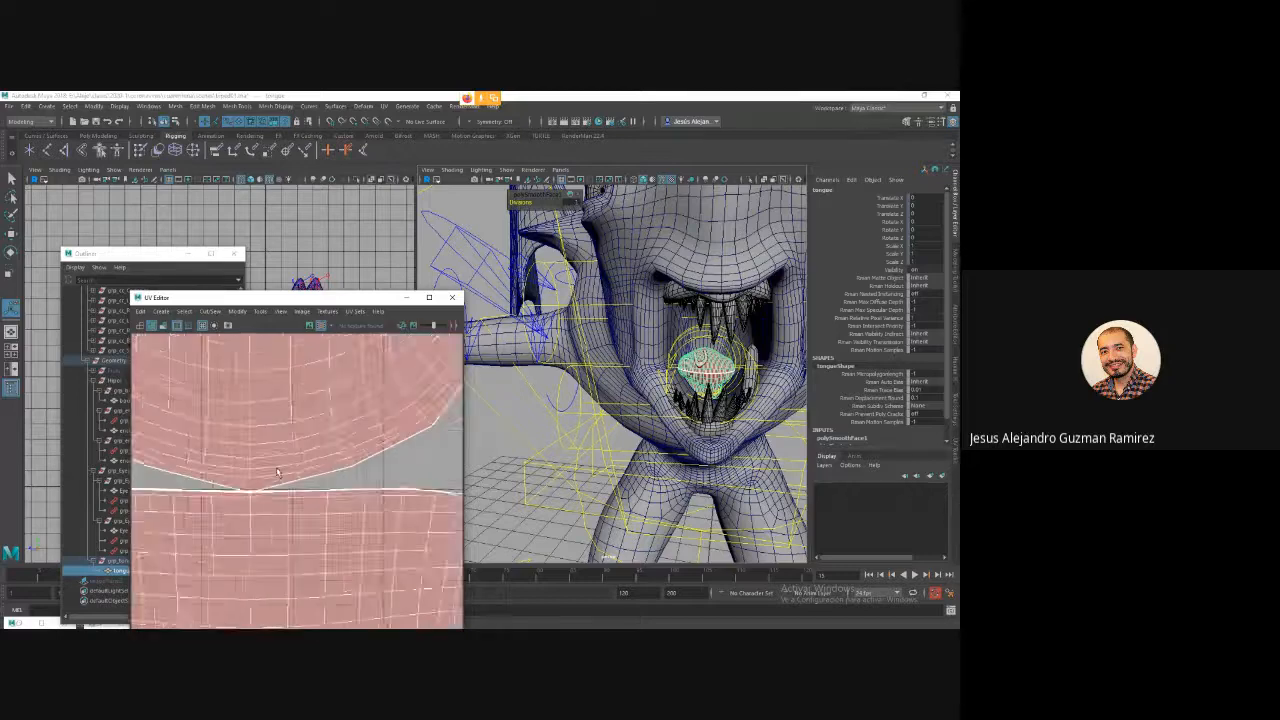
pyautogui.scroll(2, 279, 473)
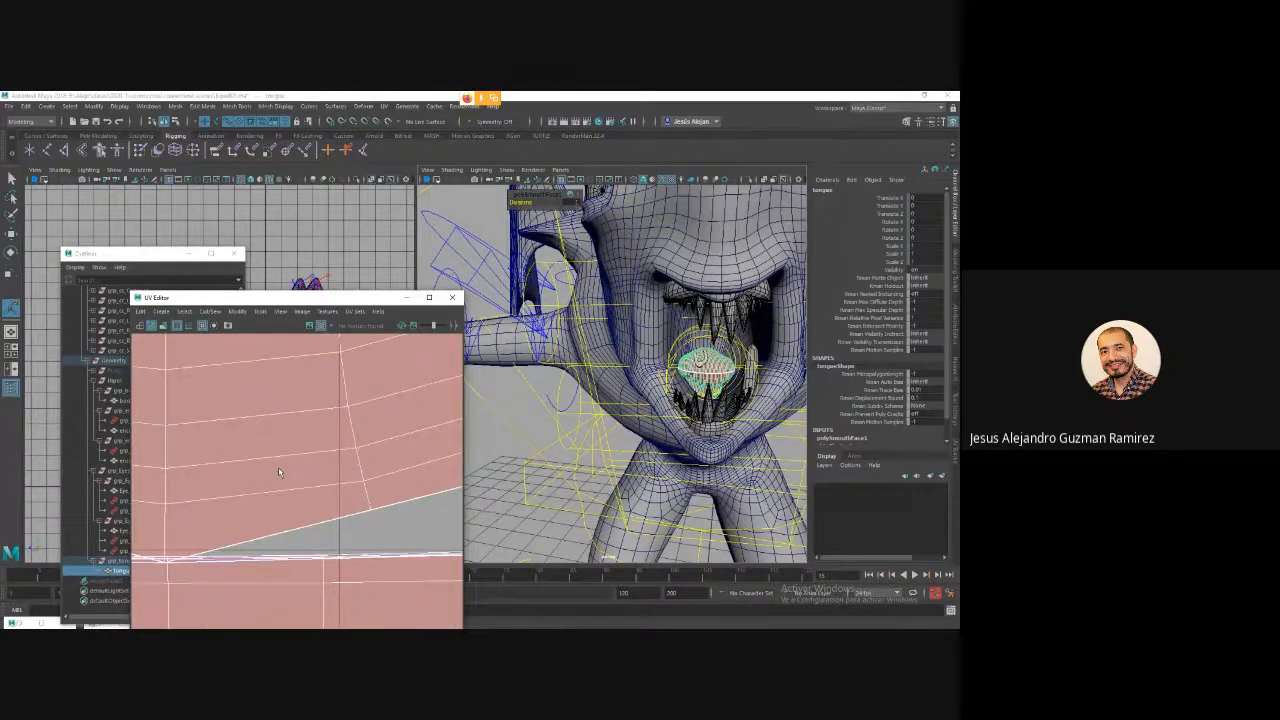
pyautogui.scroll(-8, 282, 460)
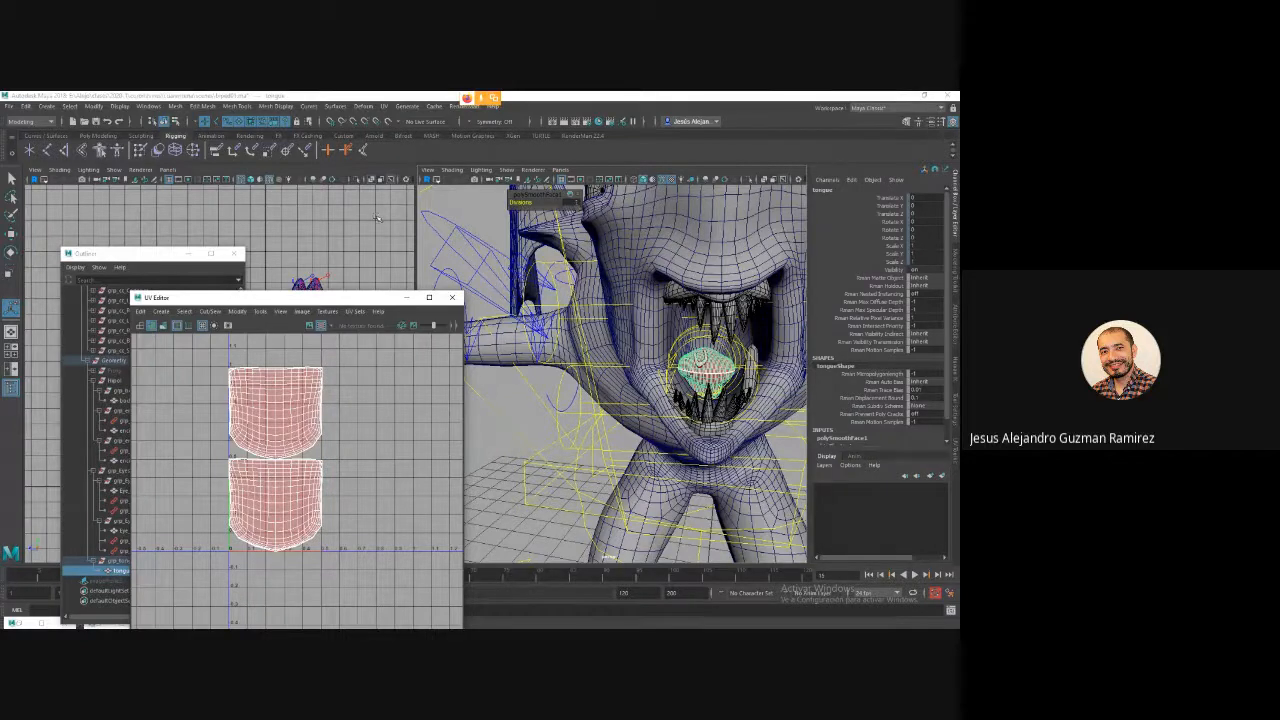
# Unfold the tongue's UV shells, lay them out within the UV tile, and close the UV Editor.
pyautogui.click(954, 452)
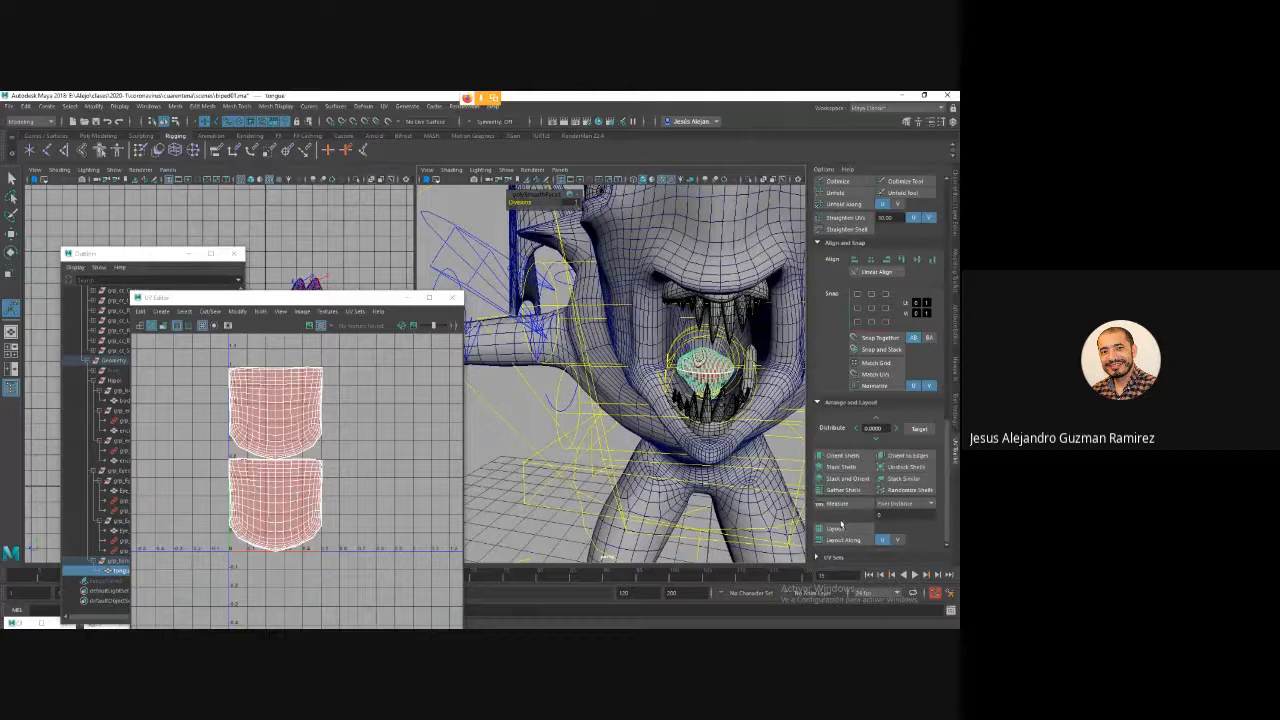
pyautogui.scroll(3, 845, 423)
pyautogui.click(836, 313)
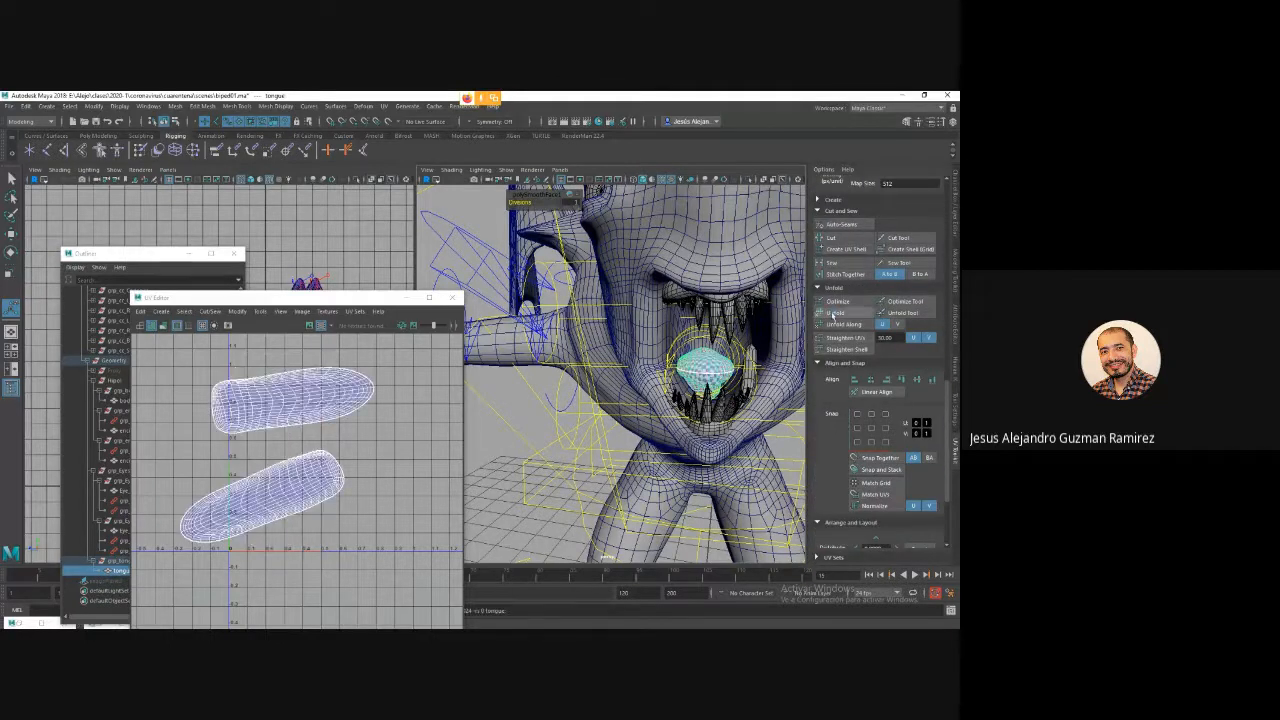
pyautogui.scroll(-3, 840, 477)
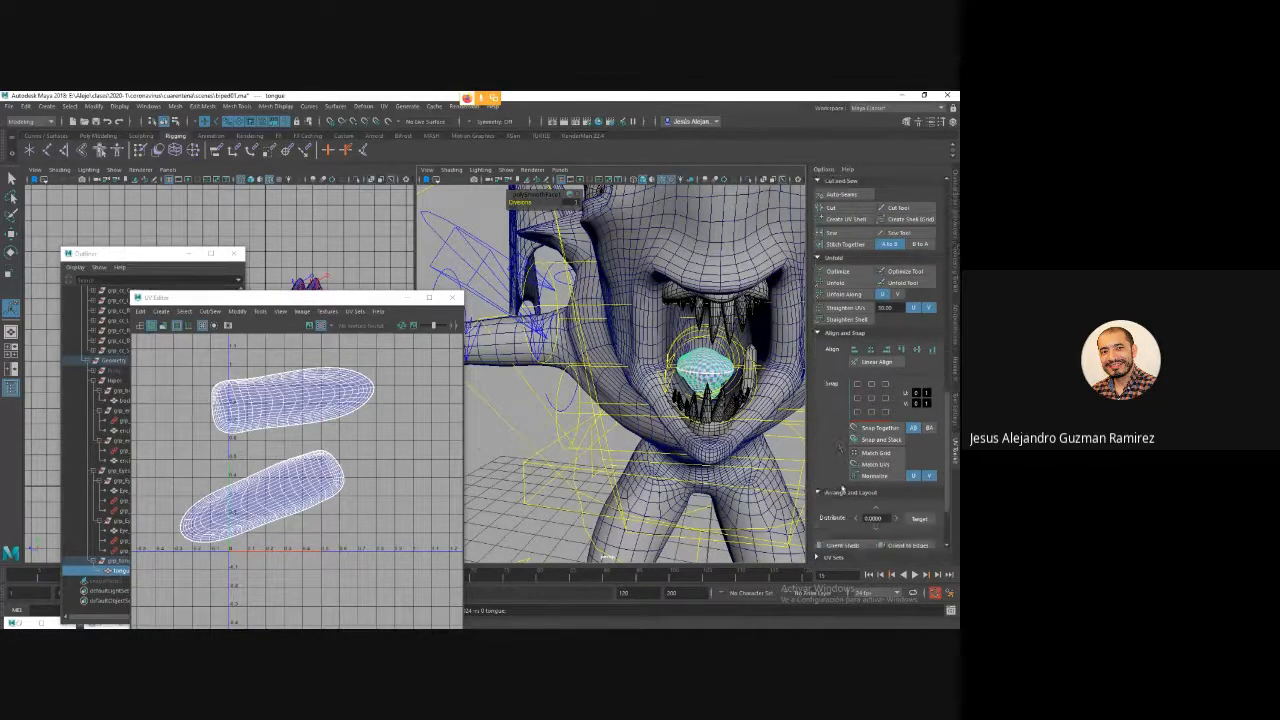
pyautogui.click(834, 528)
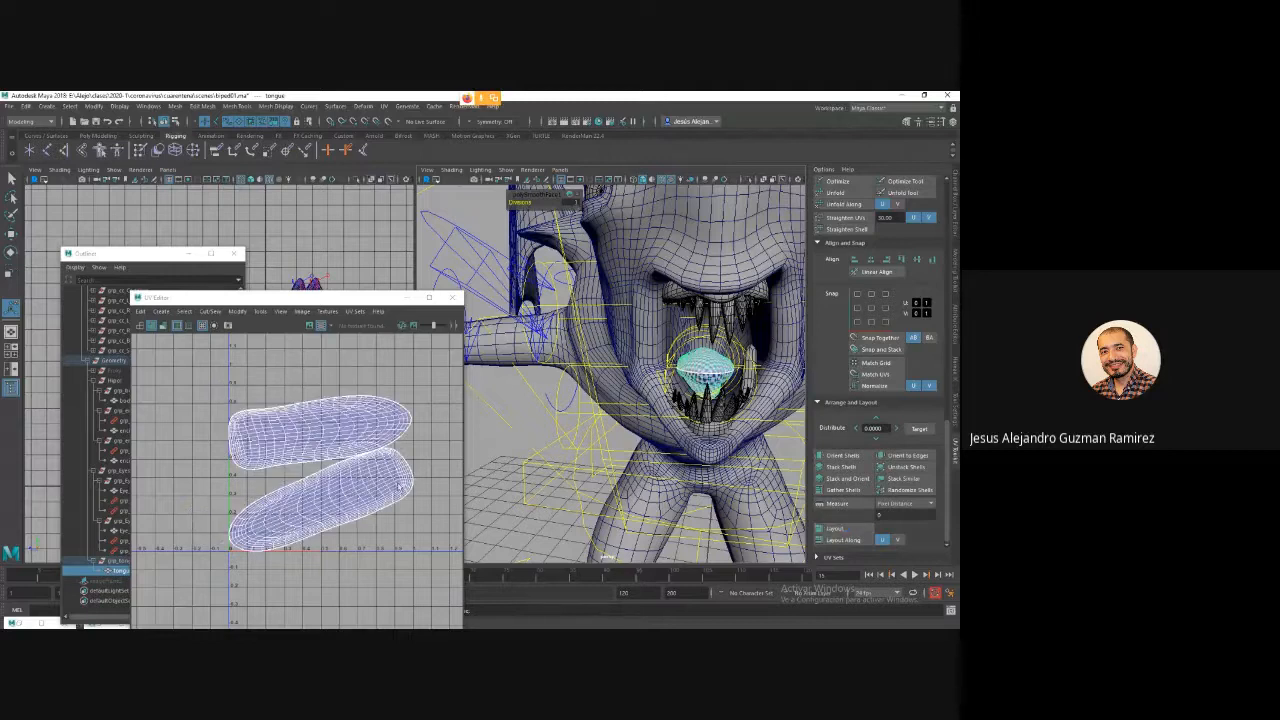
pyautogui.click(430, 531)
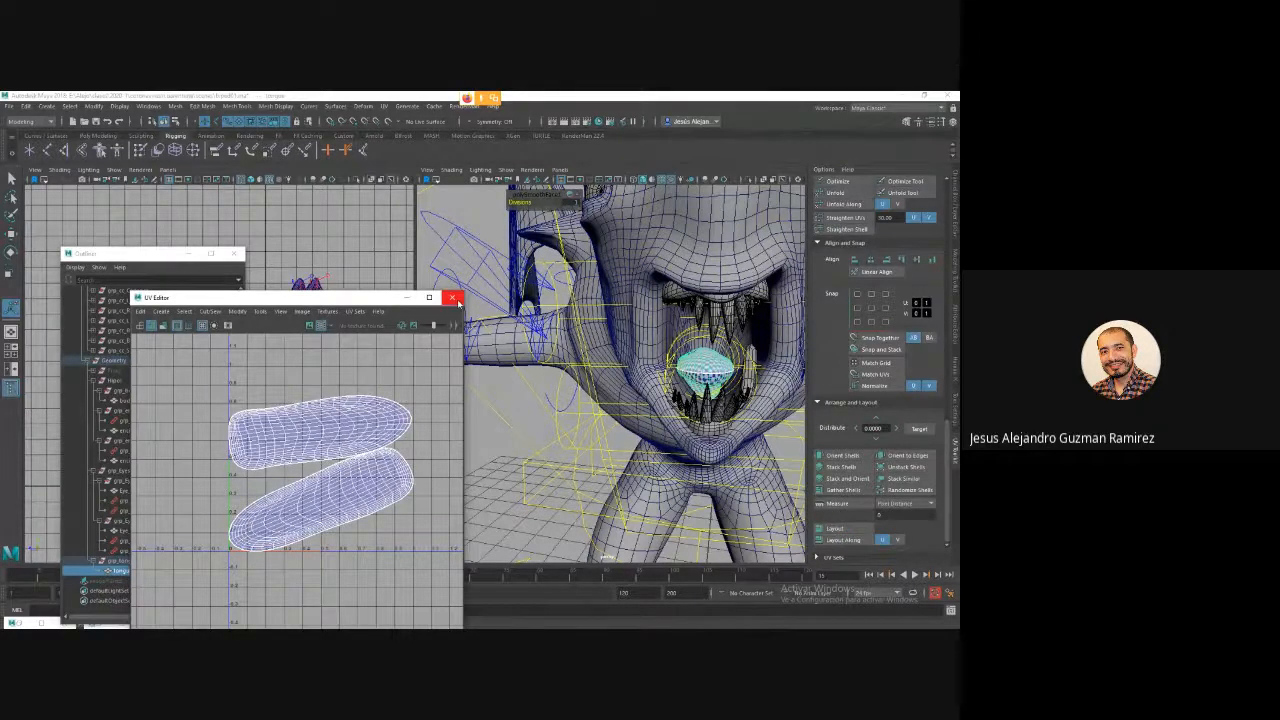
pyautogui.click(454, 298)
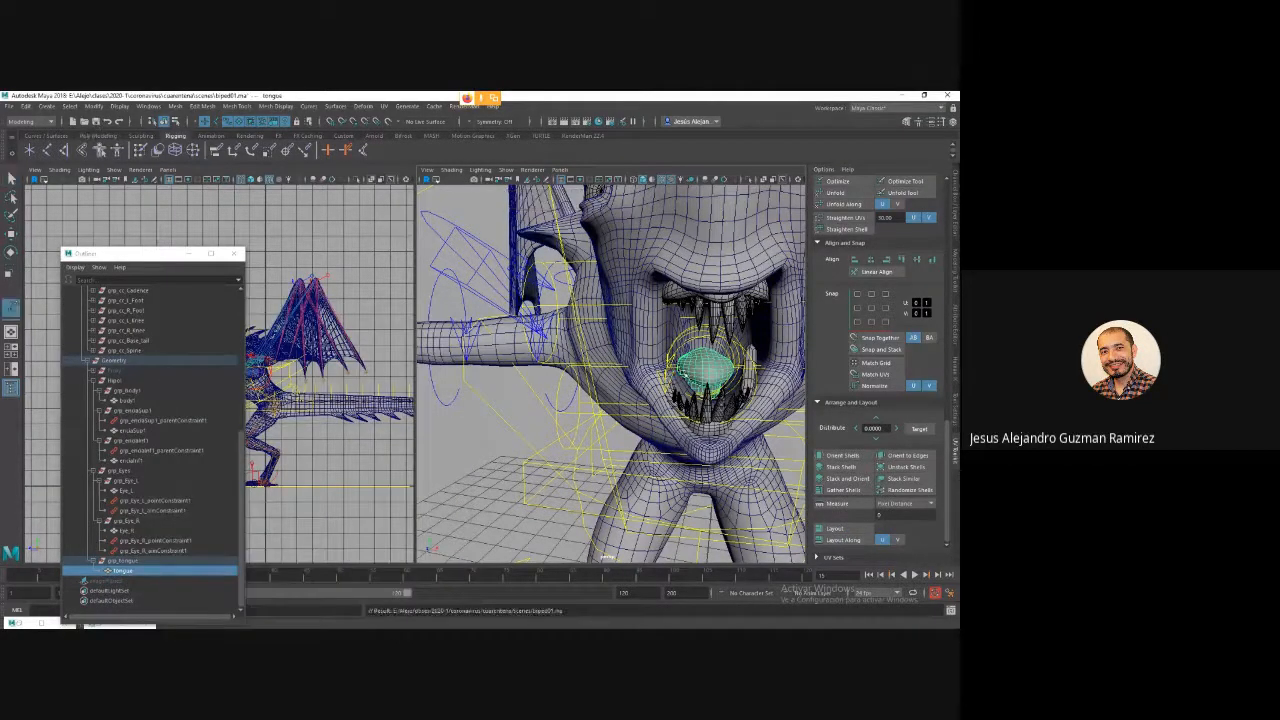
# Restore the Shape Editor and Set Driven Key windows and arrange them with the Outliner, clear of the perspective view.
pyautogui.keyDown('alt'); pyautogui.moveTo(660, 398); pyautogui.dragTo(437, 385); pyautogui.keyUp('alt')
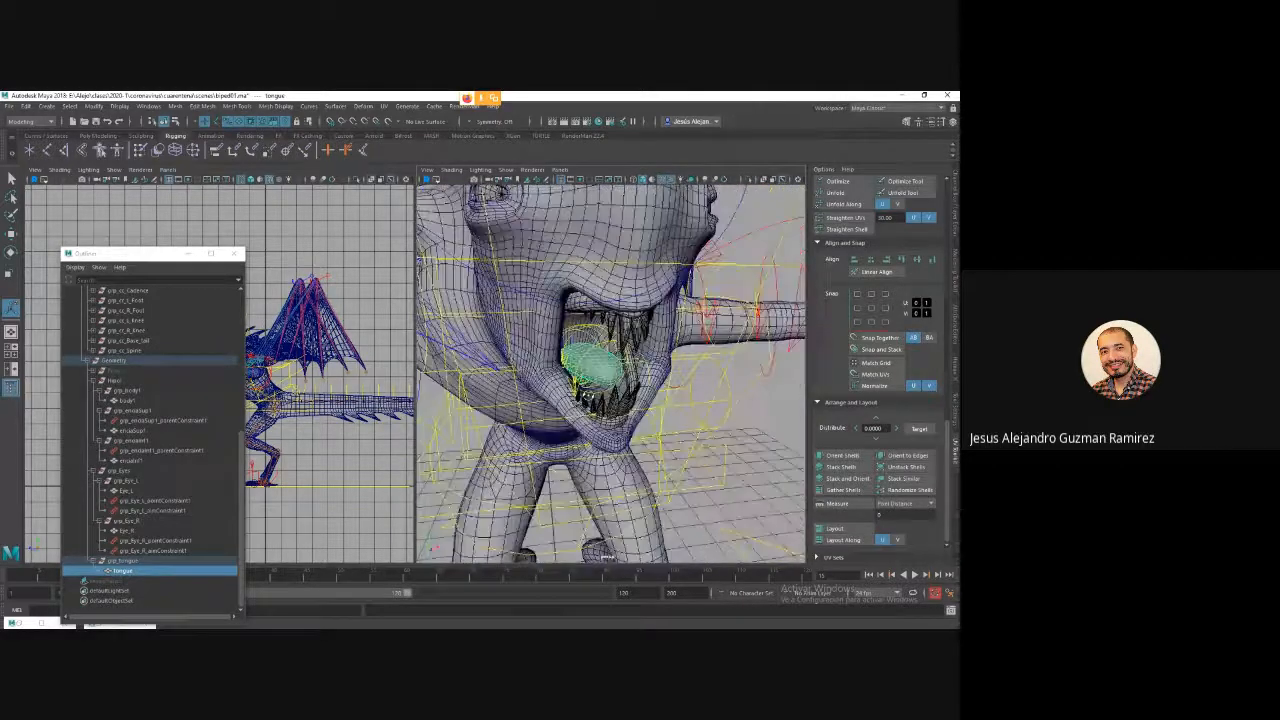
pyautogui.moveTo(600, 555)
pyautogui.keyDown('alt'); pyautogui.mouseDown()
pyautogui.moveTo(615, 548)
pyautogui.moveTo(603, 555)
pyautogui.mouseUp(); pyautogui.keyUp('alt')
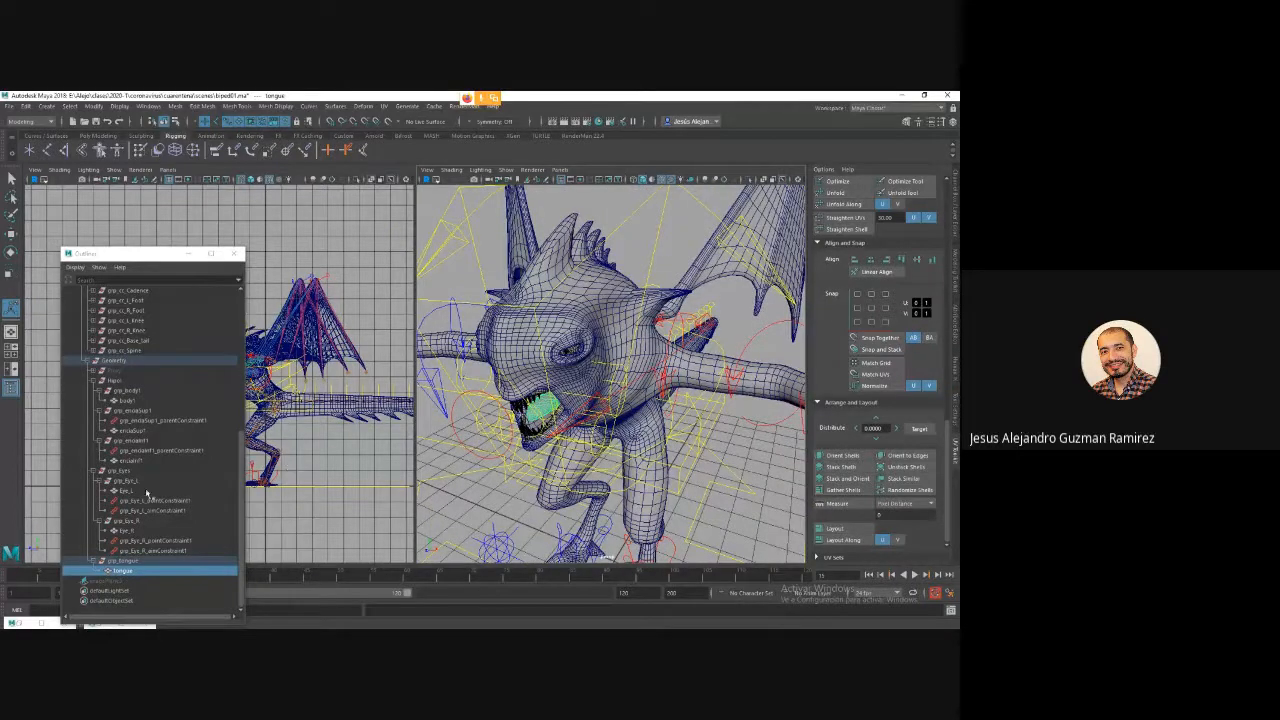
pyautogui.moveTo(157, 258); pyautogui.dragTo(139, 200)
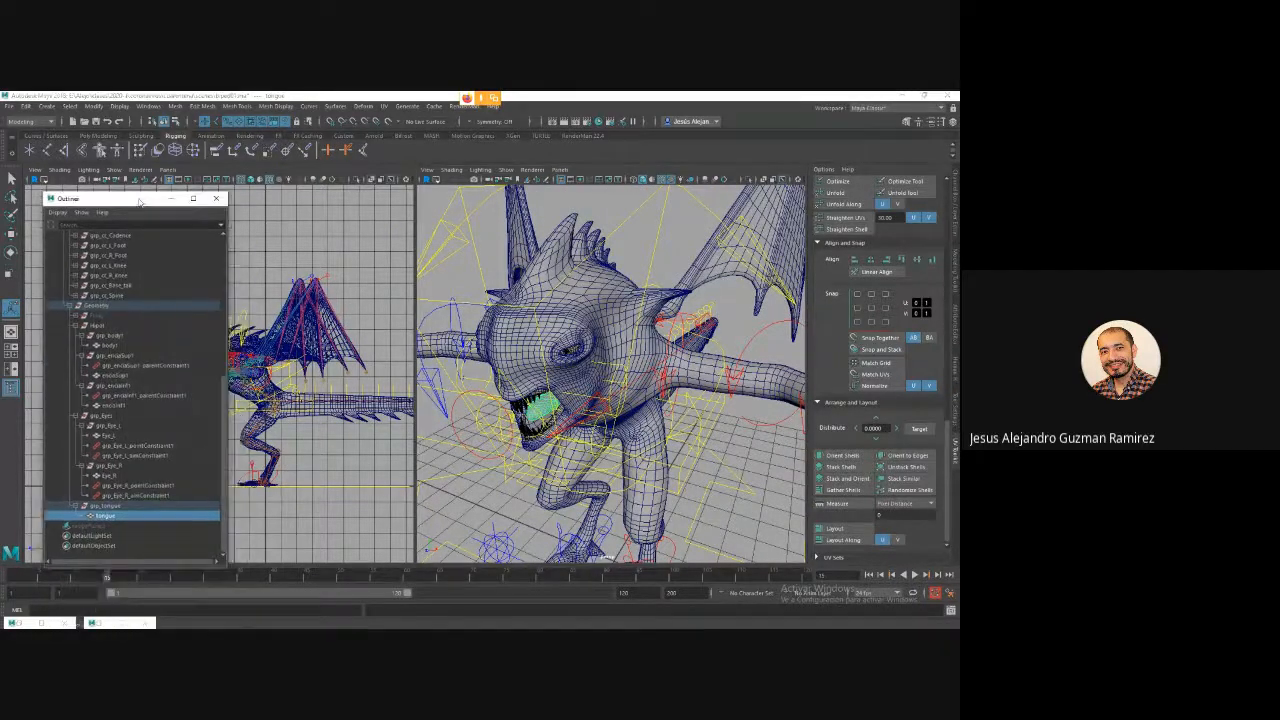
pyautogui.click(110, 626)
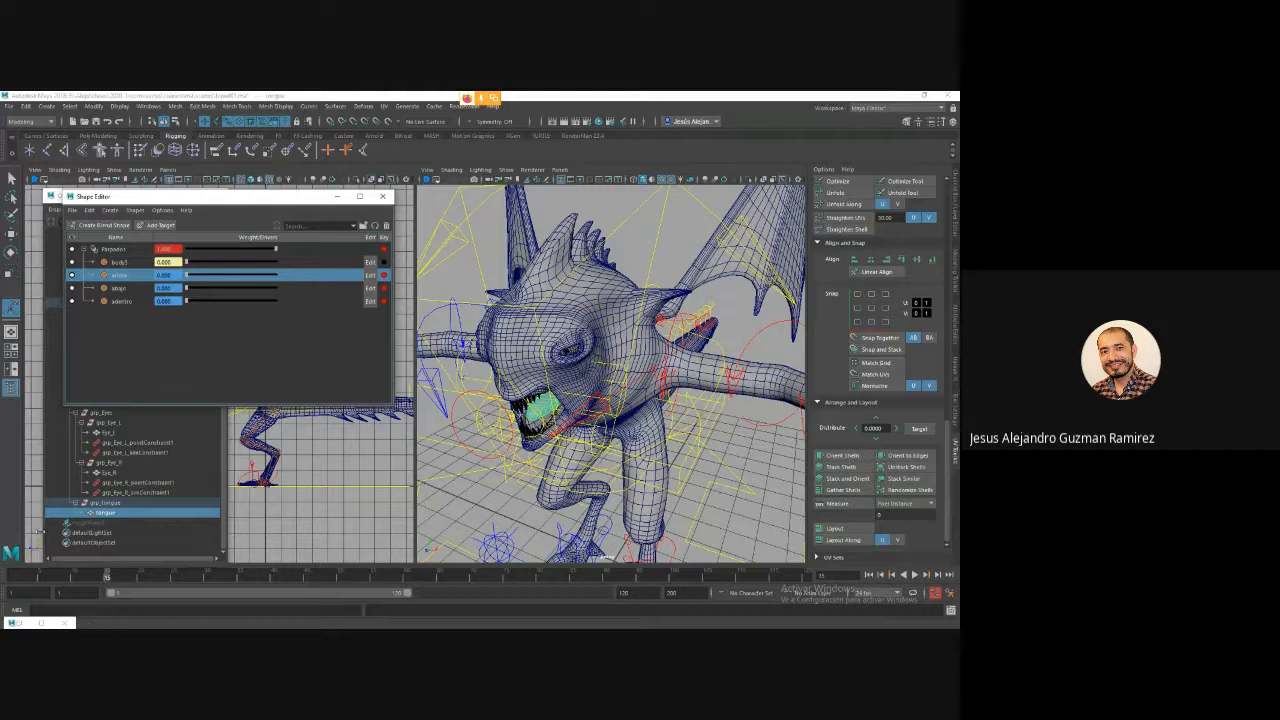
pyautogui.click(20, 623)
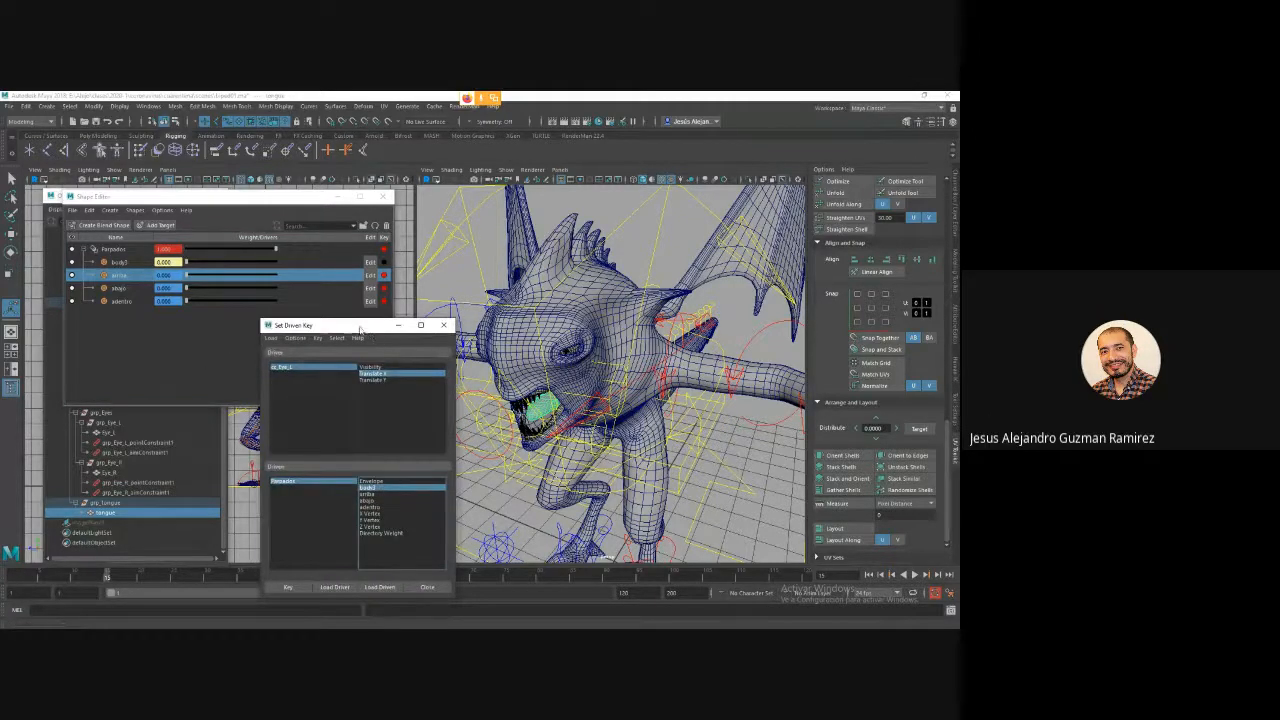
pyautogui.moveTo(360, 328); pyautogui.dragTo(321, 350)
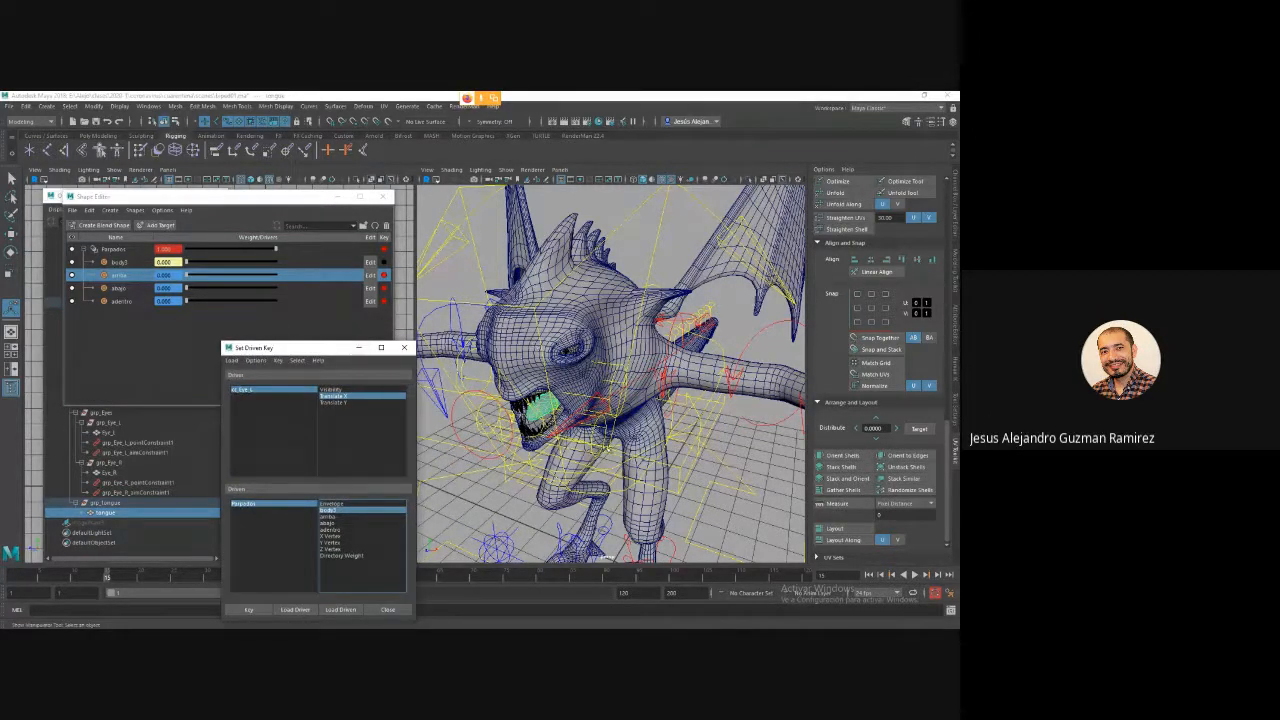
# Select cc_Eye_L, move it in several directions to test the eyelid control, and save the scene.
pyautogui.keyDown('alt'); pyautogui.moveTo(612, 450); pyautogui.dragTo(512, 429); pyautogui.keyUp('alt')
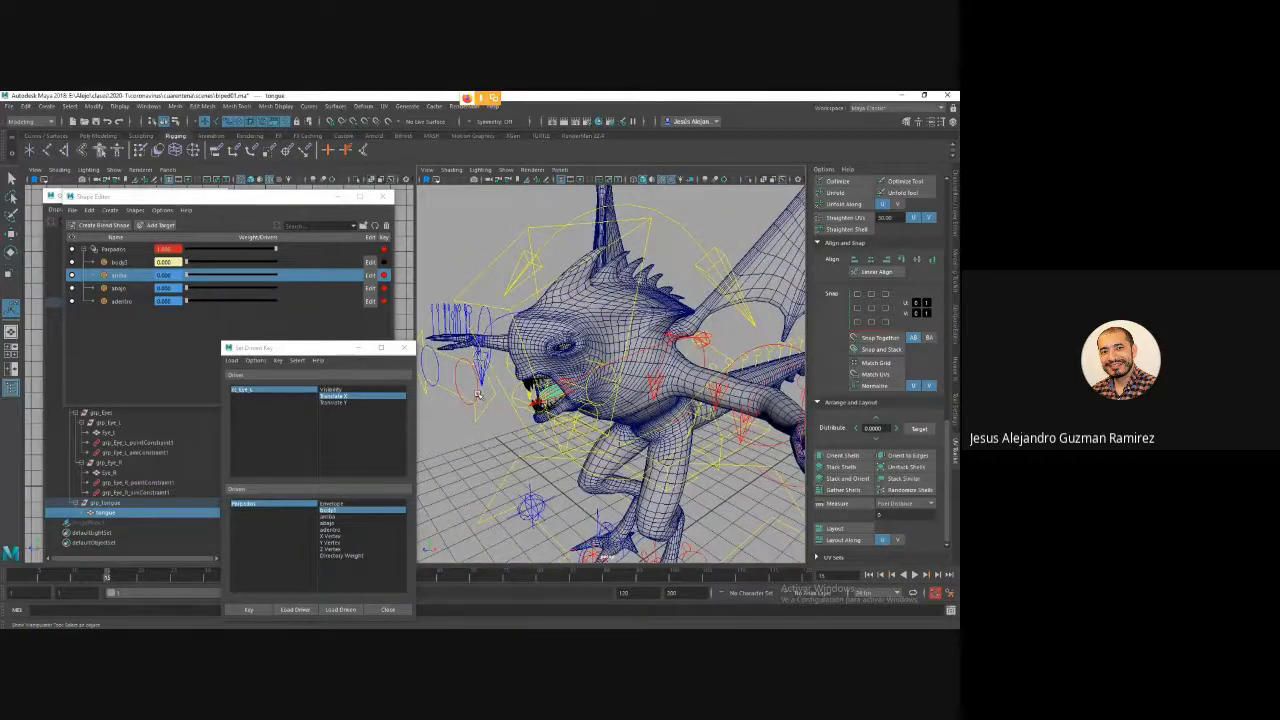
pyautogui.click(478, 394)
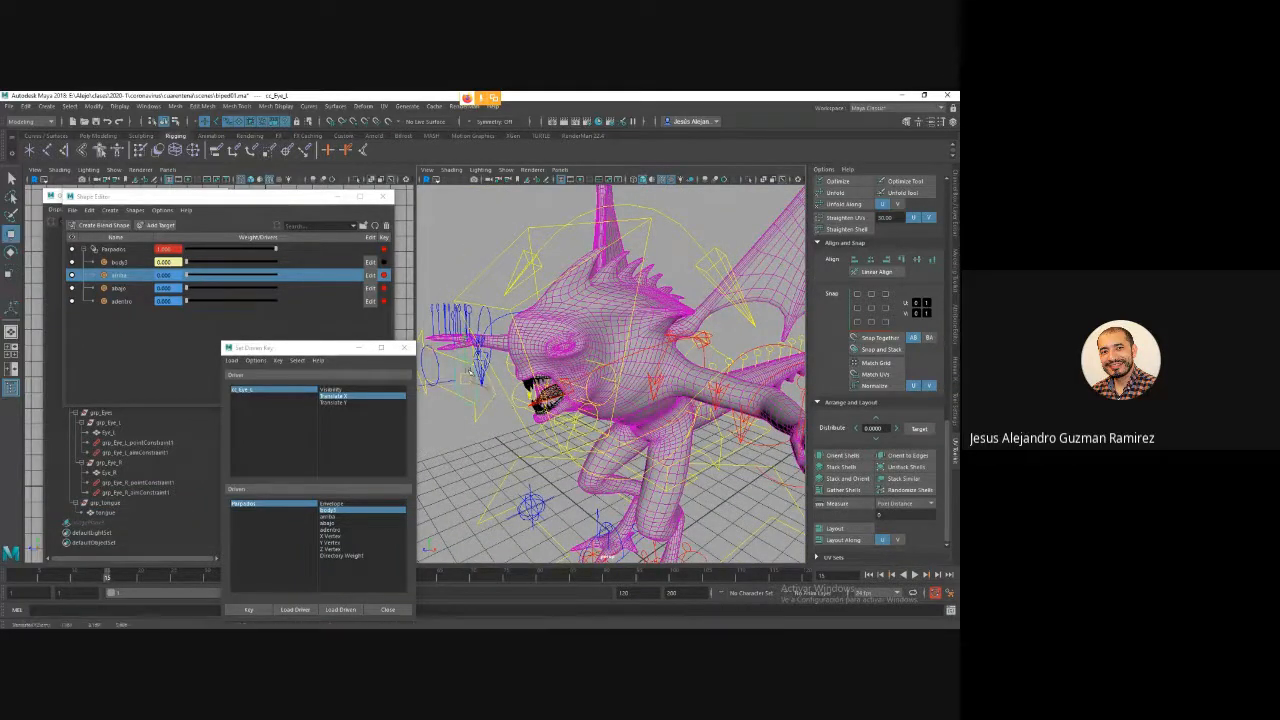
pyautogui.moveTo(470, 368); pyautogui.dragTo(475, 355)
pyautogui.moveTo(512, 367); pyautogui.dragTo(553, 367)
pyautogui.moveTo(466, 342); pyautogui.dragTo(523, 370)
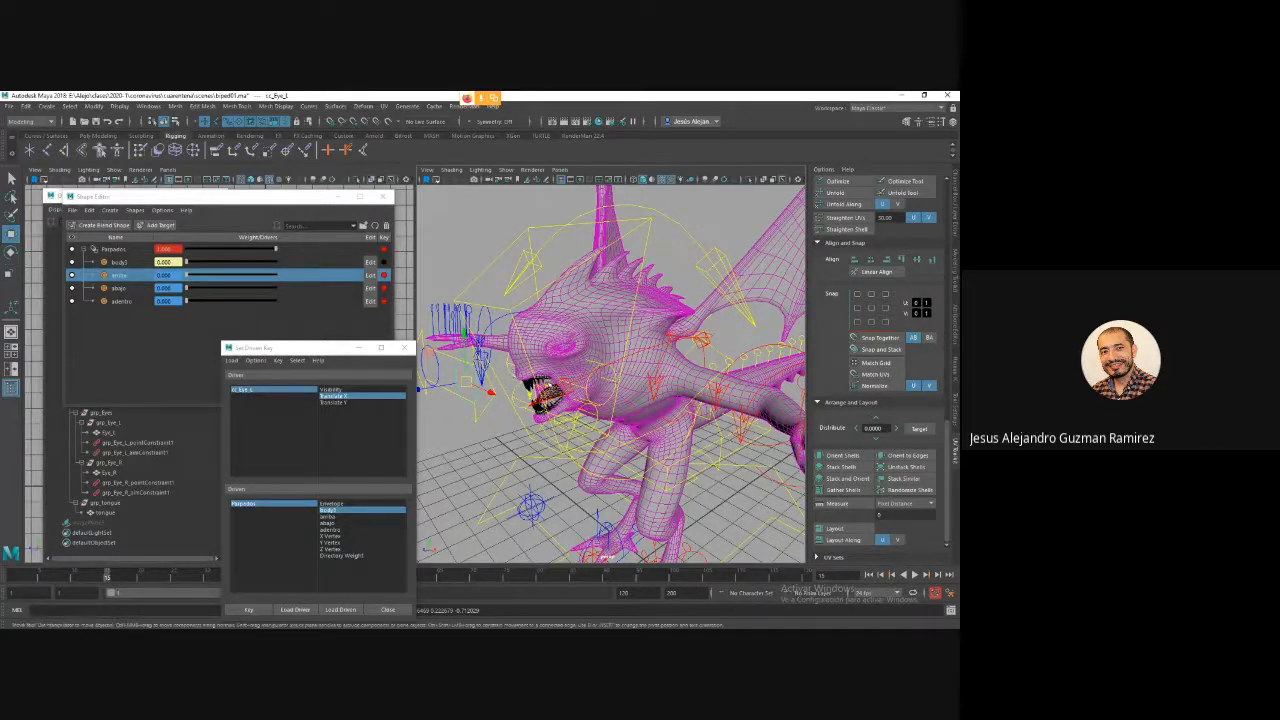
pyautogui.hotkey('ctrl', 's')
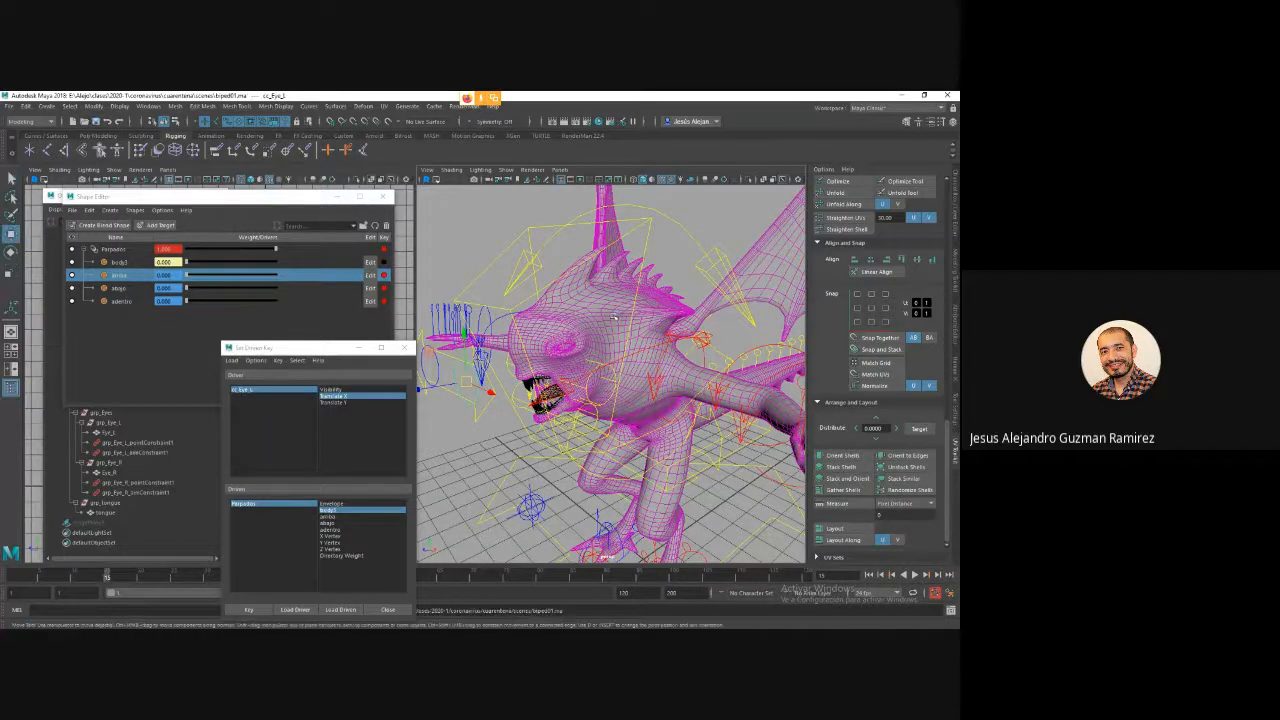
# Select the left elbow control cc_L_Elbow and rotate it to test how the arm bends.
pyautogui.moveTo(792, 627)
pyautogui.keyDown('alt'); pyautogui.moveTo(693, 470); pyautogui.dragTo(665, 385); pyautogui.keyUp('alt')
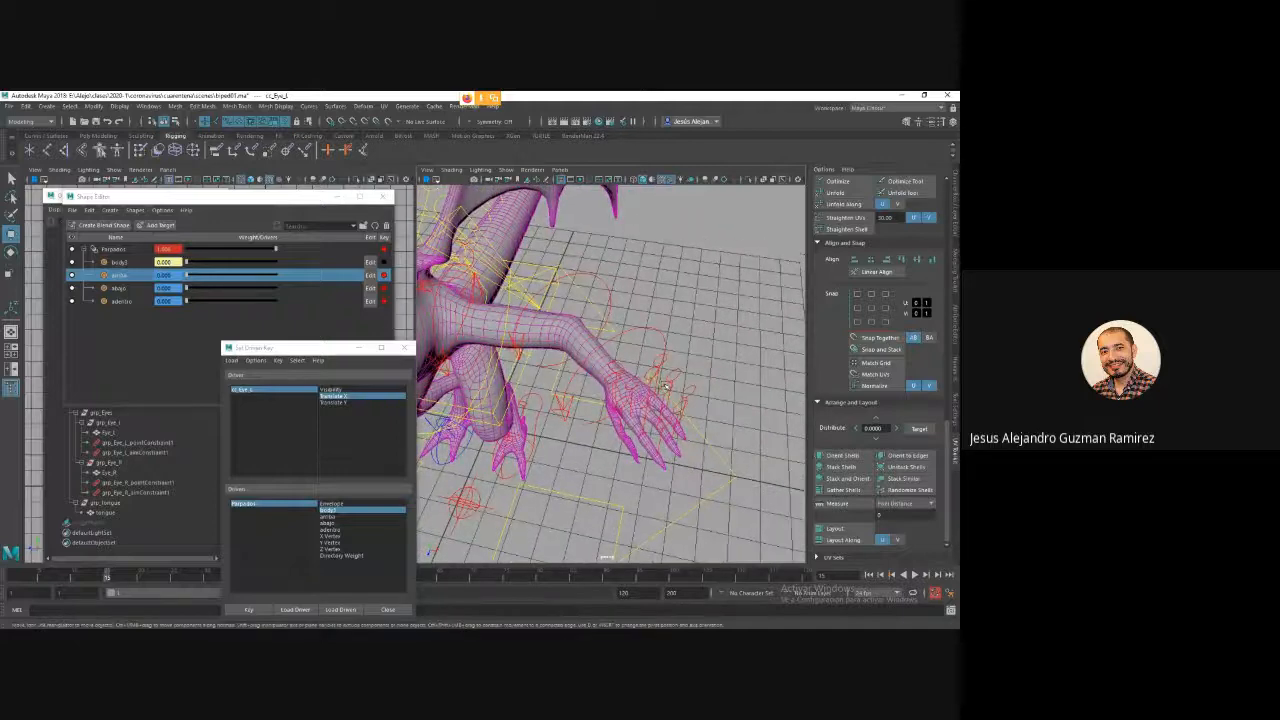
pyautogui.click(670, 360)
pyautogui.click(553, 366)
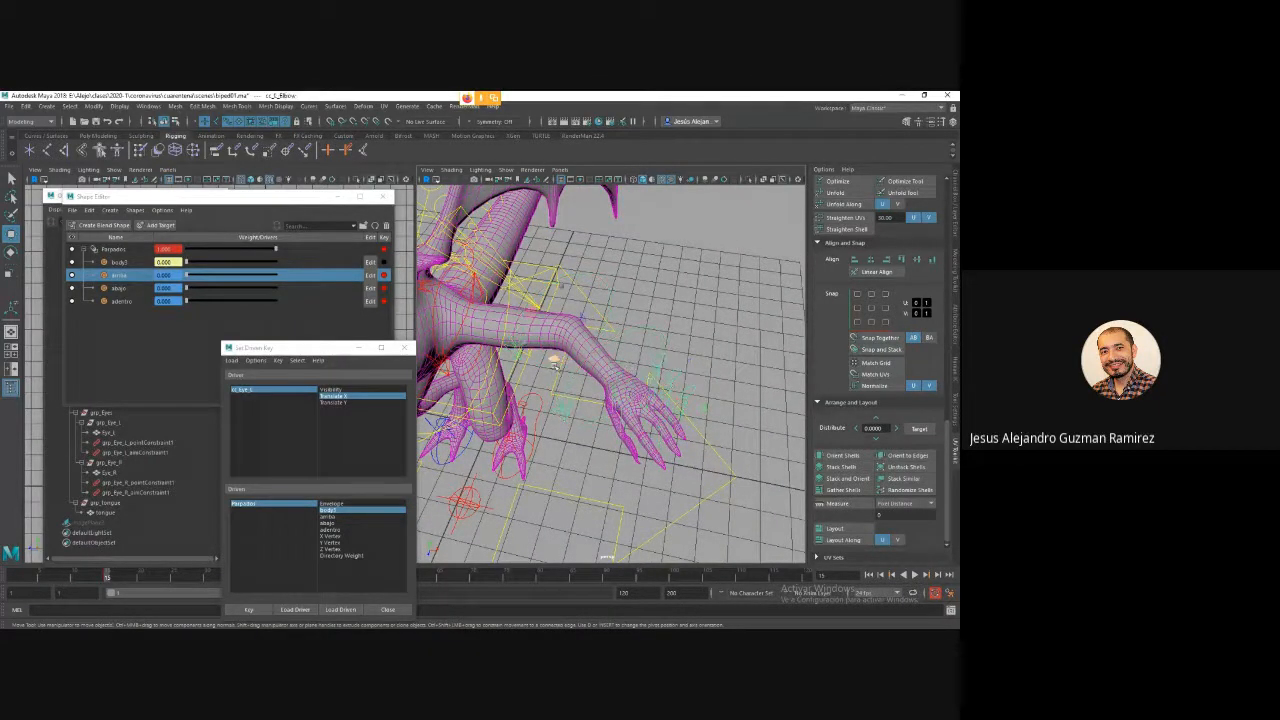
pyautogui.keyDown('alt'); pyautogui.moveTo(553, 366); pyautogui.dragTo(661, 401); pyautogui.keyUp('alt')
pyautogui.press('e')
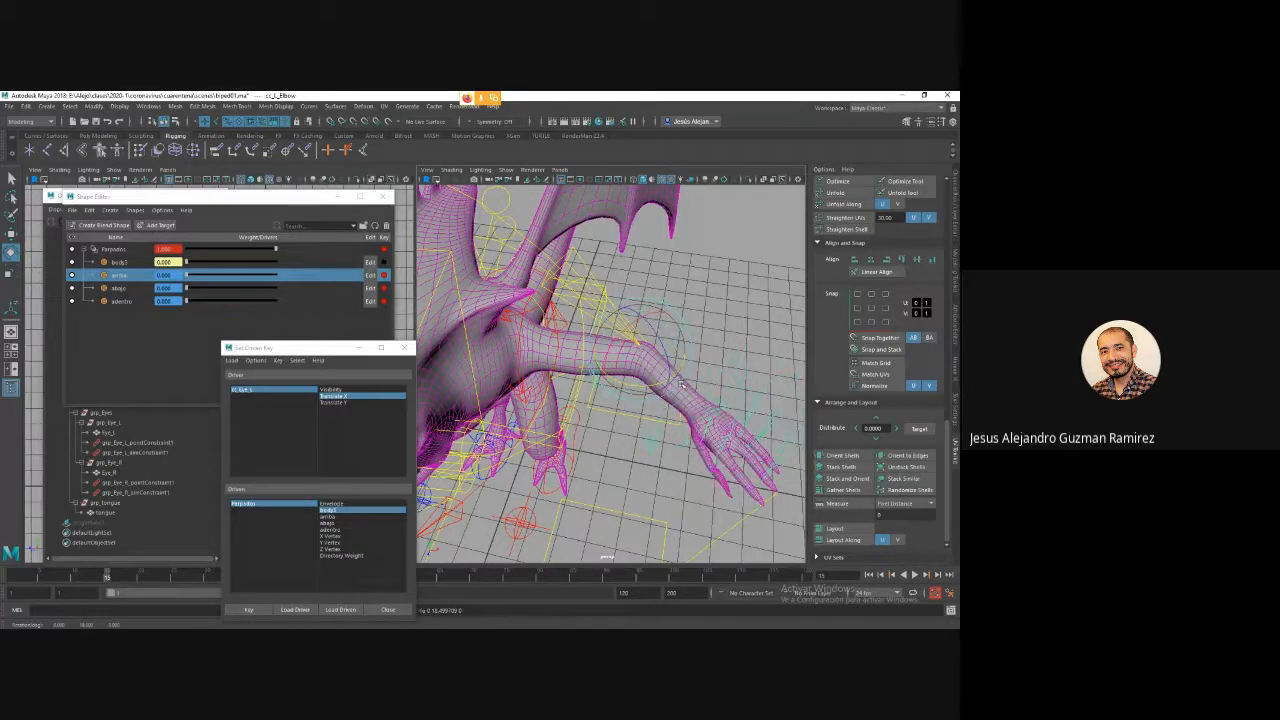
# Select body1, activate Paint Skin Weights with its settings open, and show the joints in the perspective view.
pyautogui.click(681, 385)
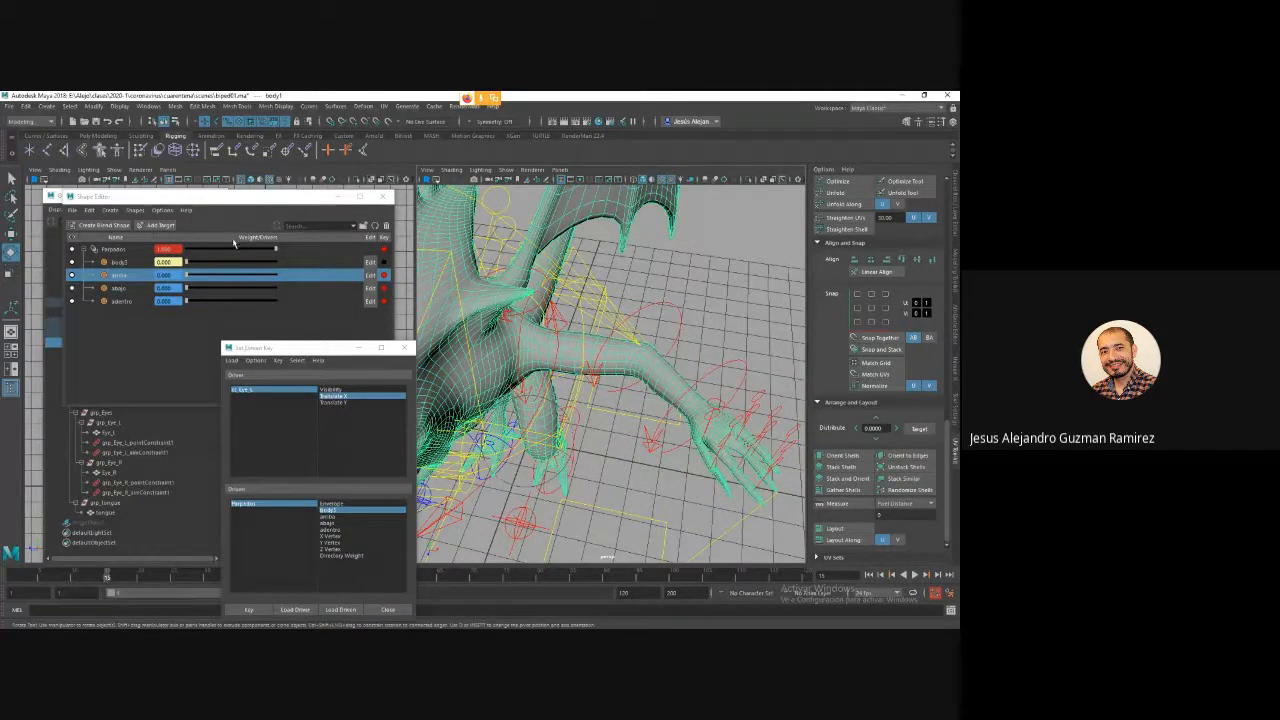
pyautogui.click(140, 150)
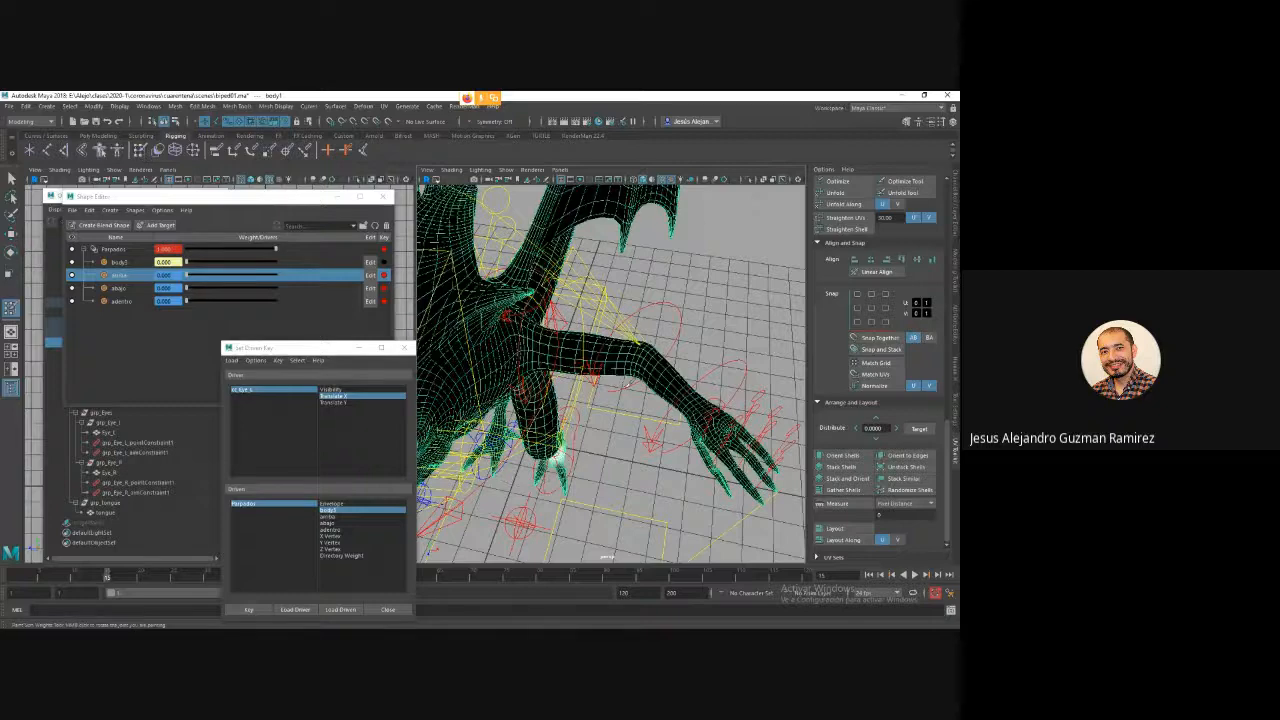
pyautogui.click(506, 169)
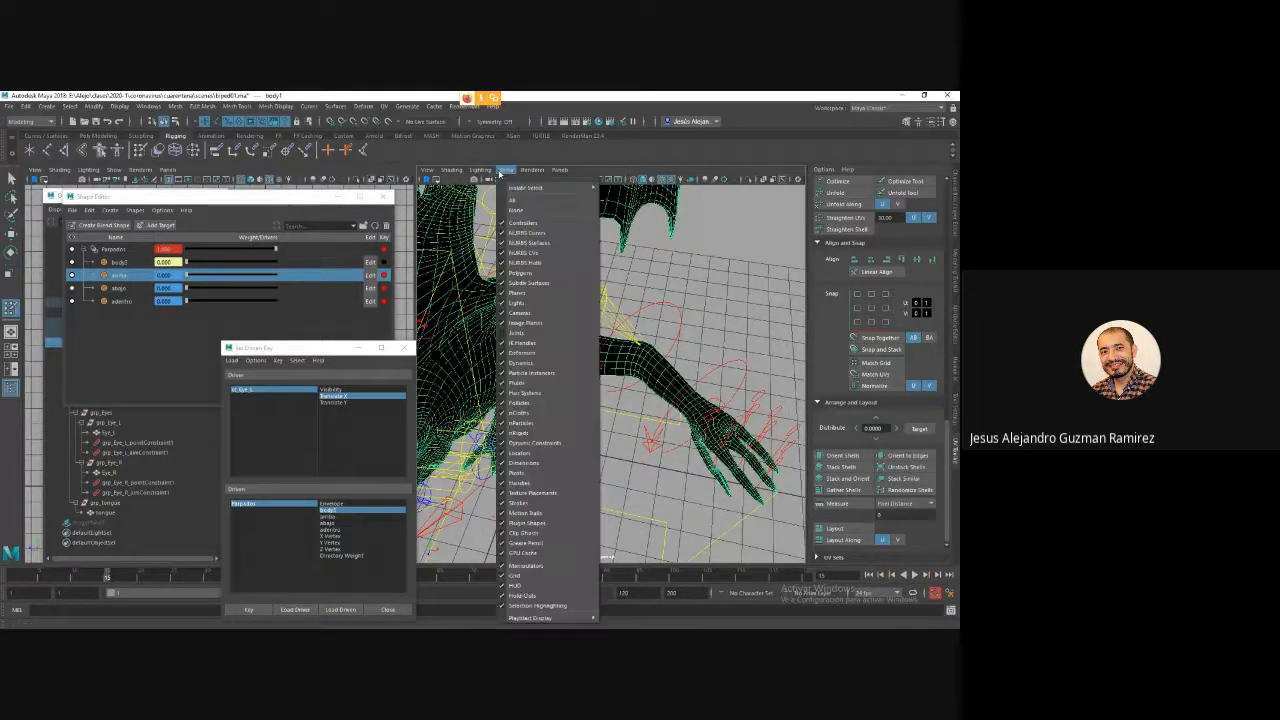
pyautogui.click(521, 333)
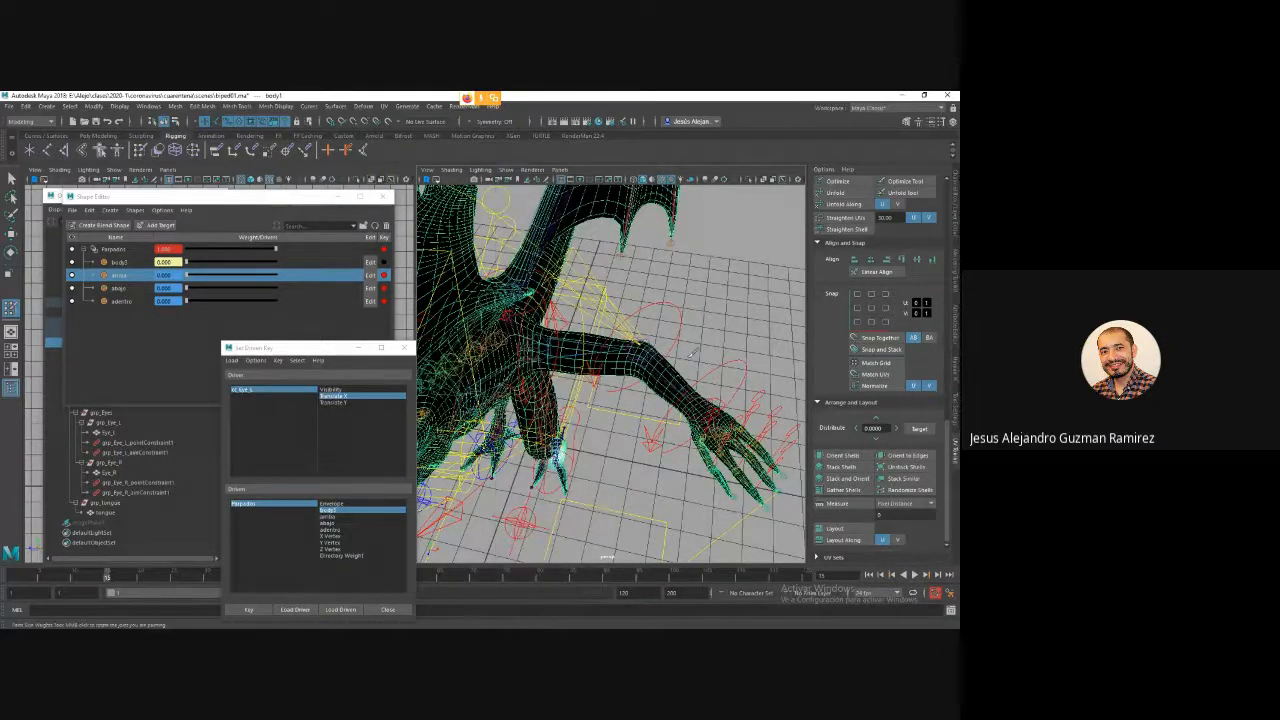
pyautogui.scroll(3, 693, 354)
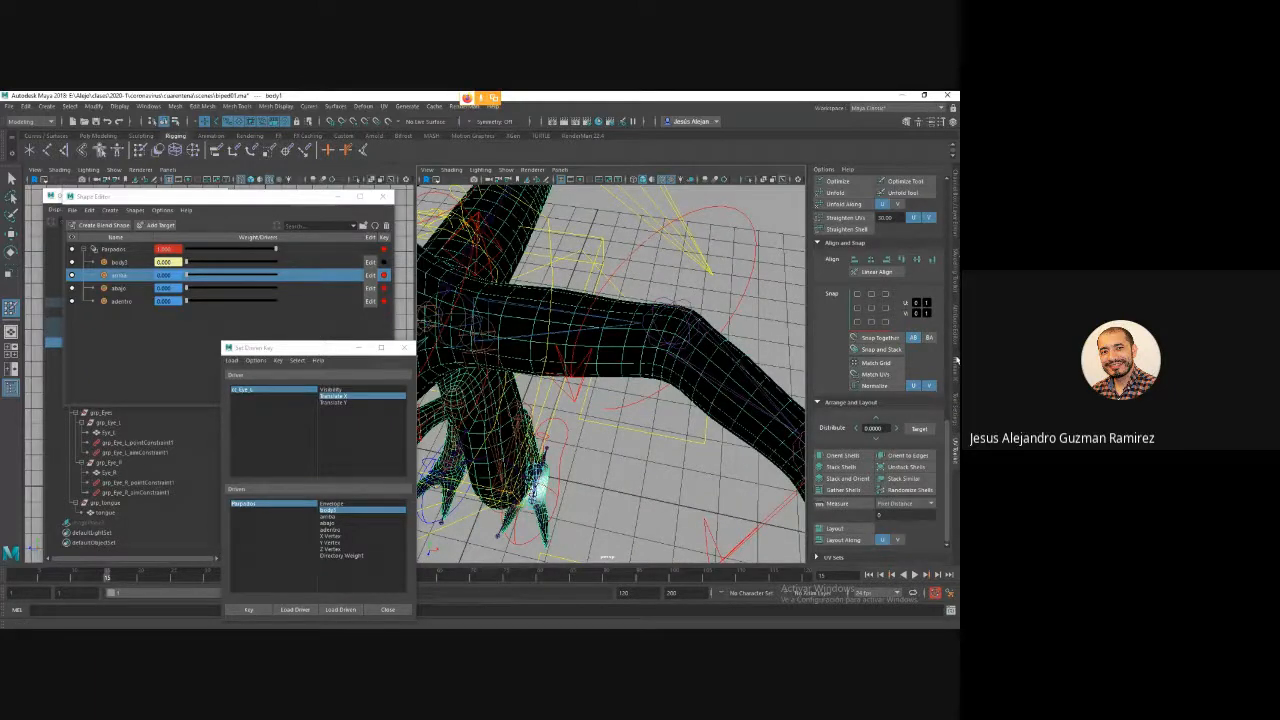
pyautogui.click(957, 397)
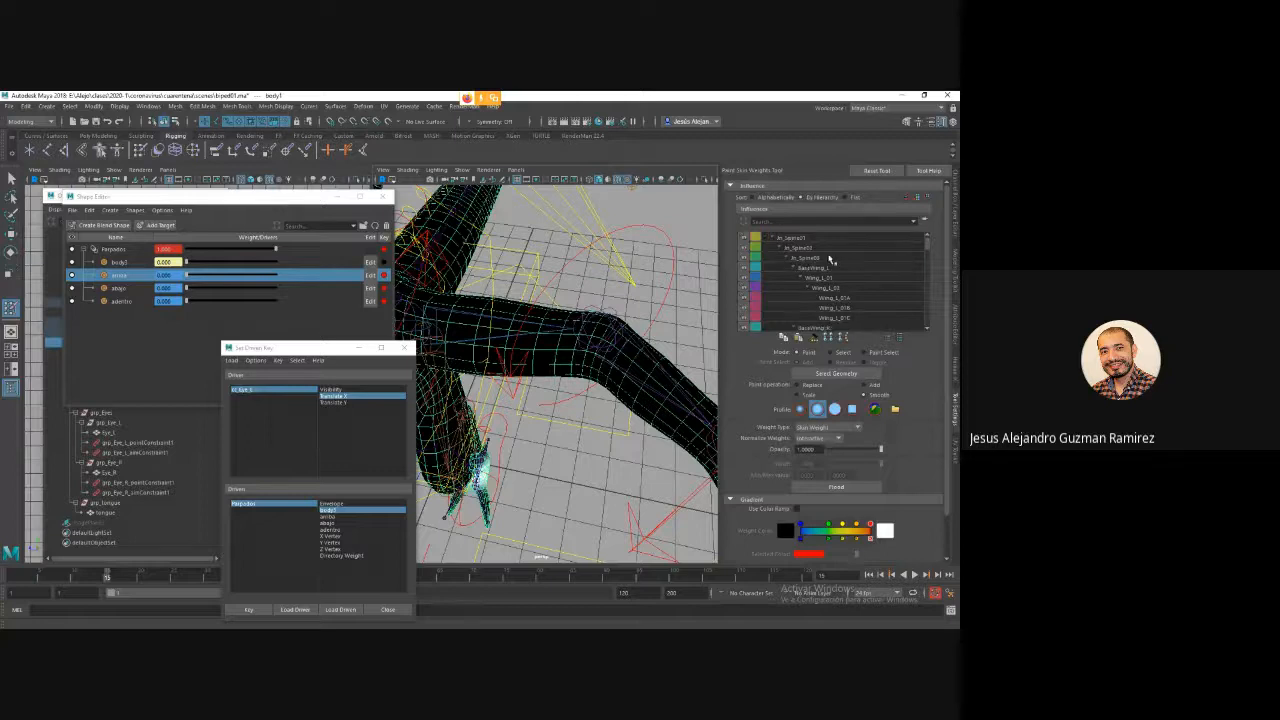
# Examine the skin weights of the Jn_L_Shoulder and Jn_L_Elbow influences around the left elbow and forearm.
pyautogui.scroll(-3, 829, 262)
pyautogui.scroll(-3, 829, 262)
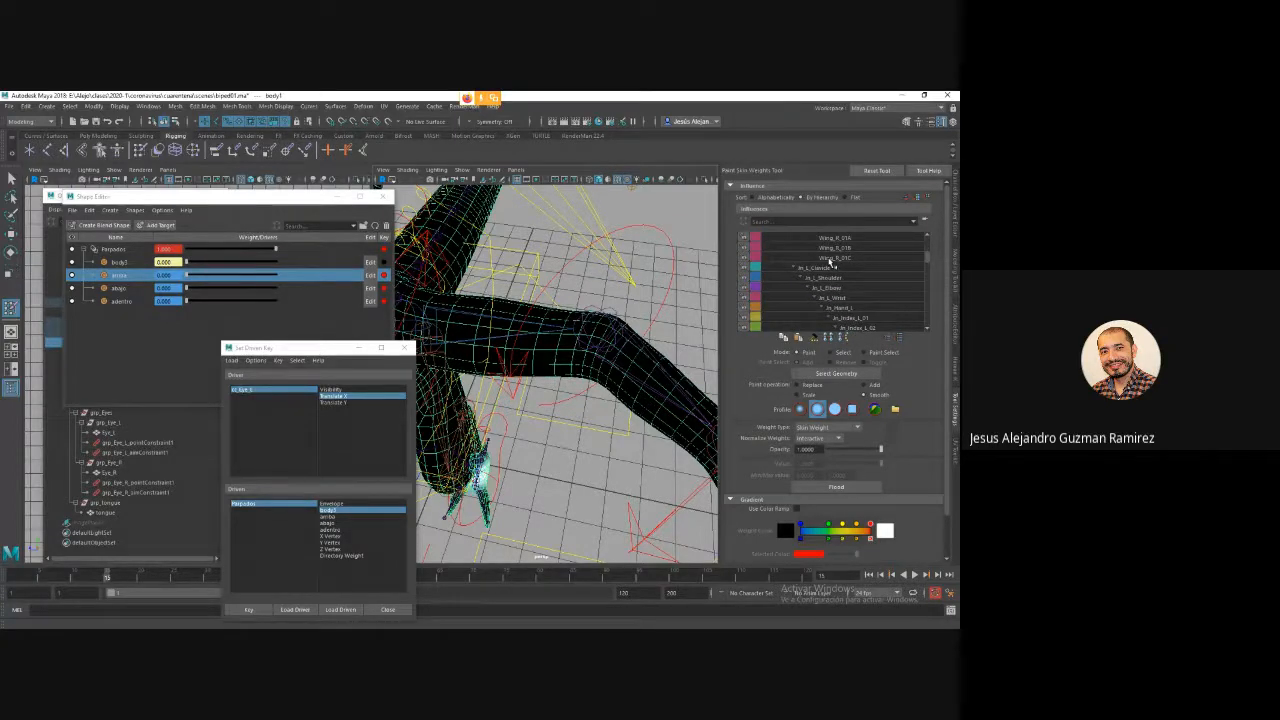
pyautogui.scroll(-2, 835, 265)
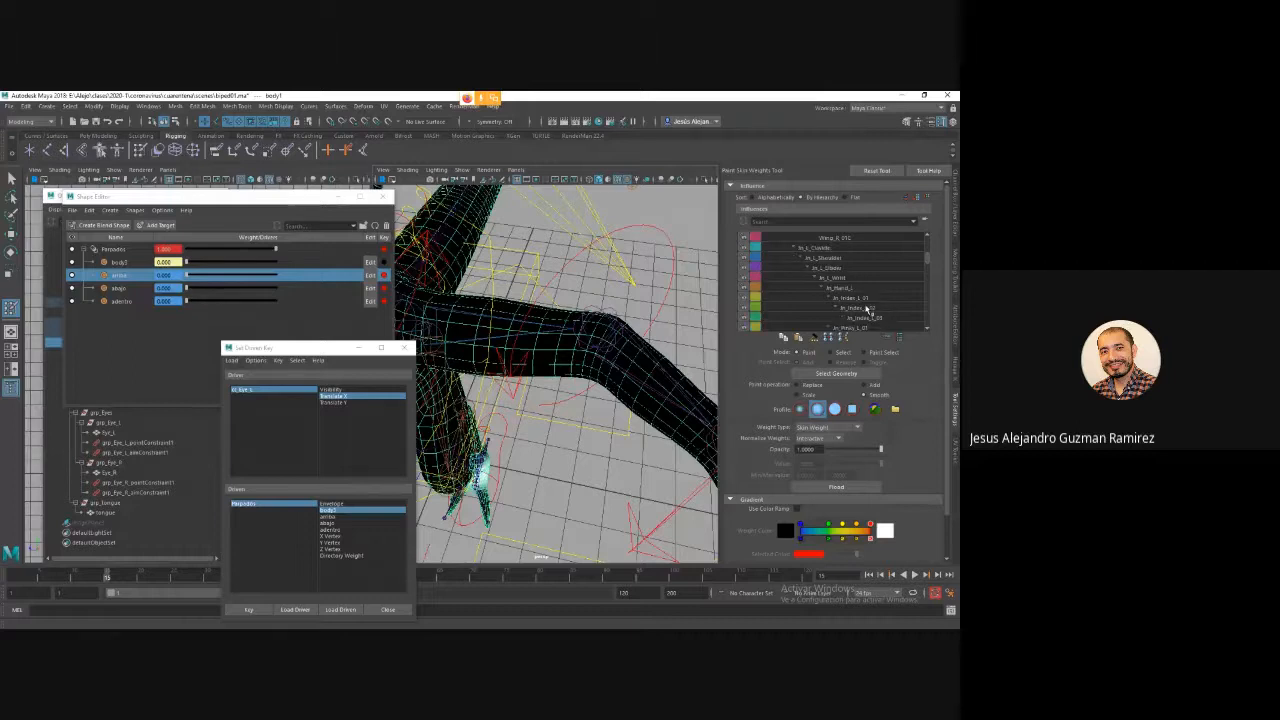
pyautogui.click(830, 258)
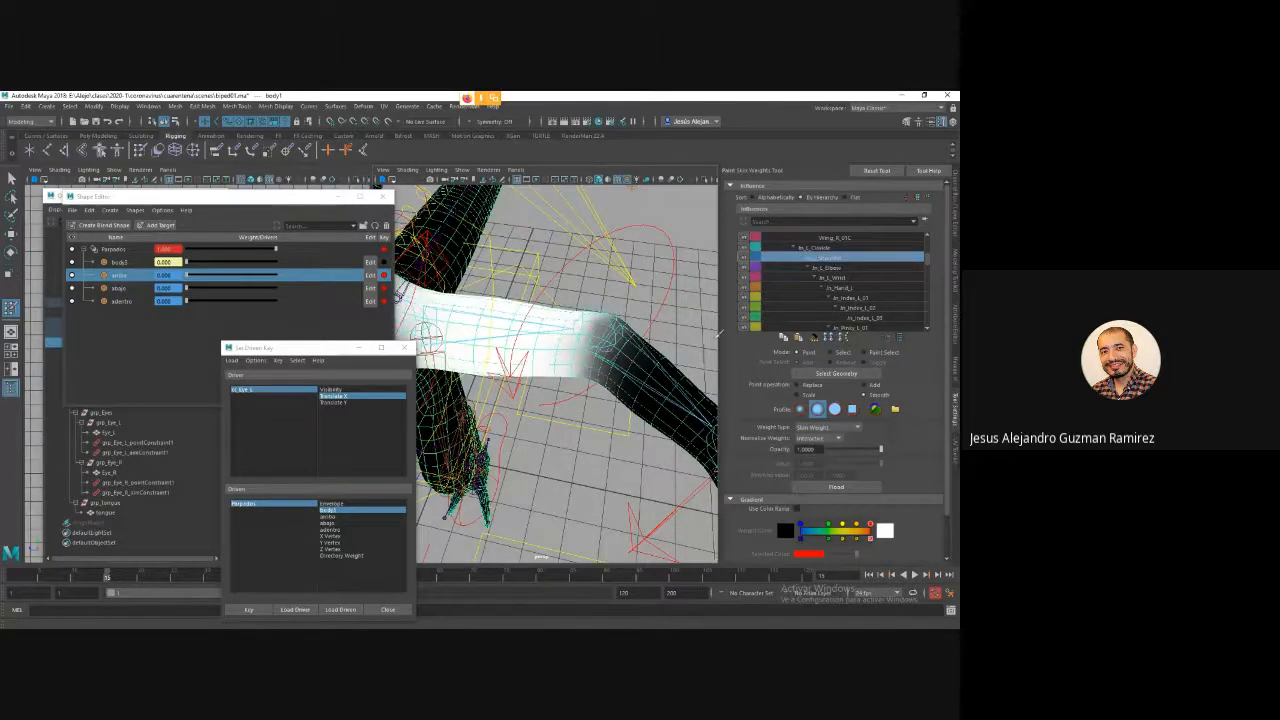
pyautogui.click(834, 267)
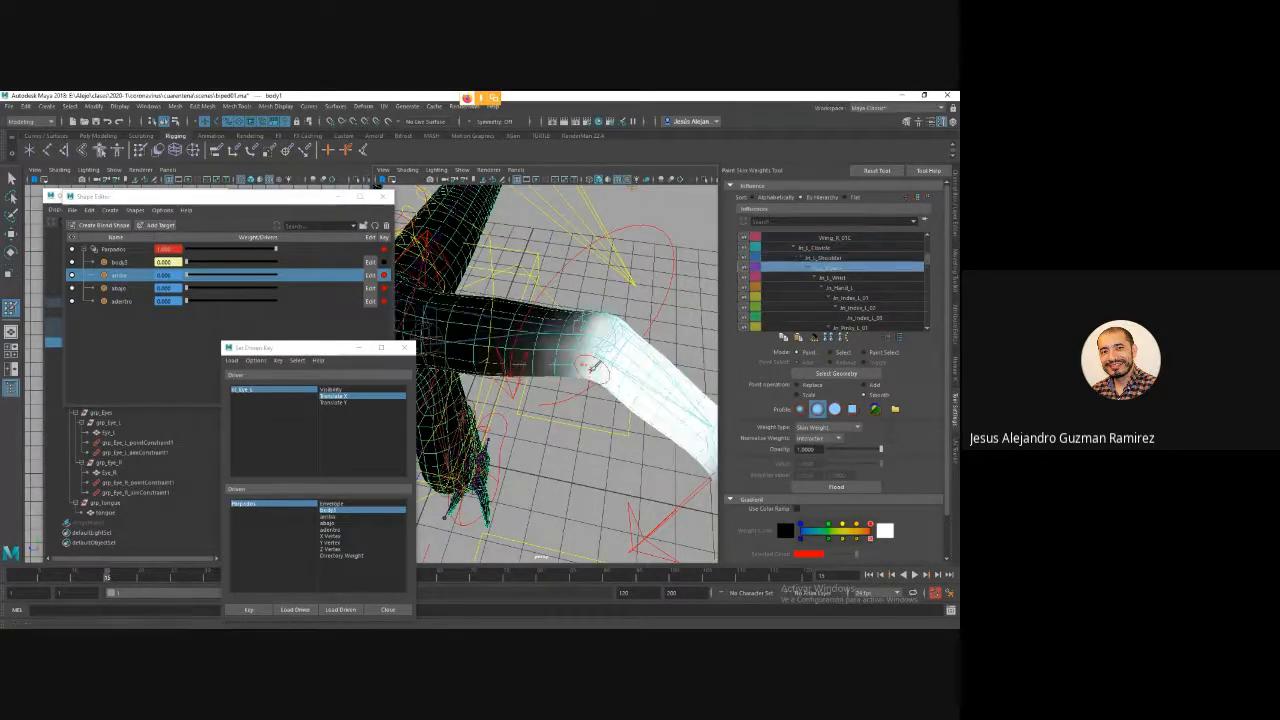
pyautogui.keyDown('alt'); pyautogui.moveTo(610, 362); pyautogui.dragTo(523, 349); pyautogui.keyUp('alt')
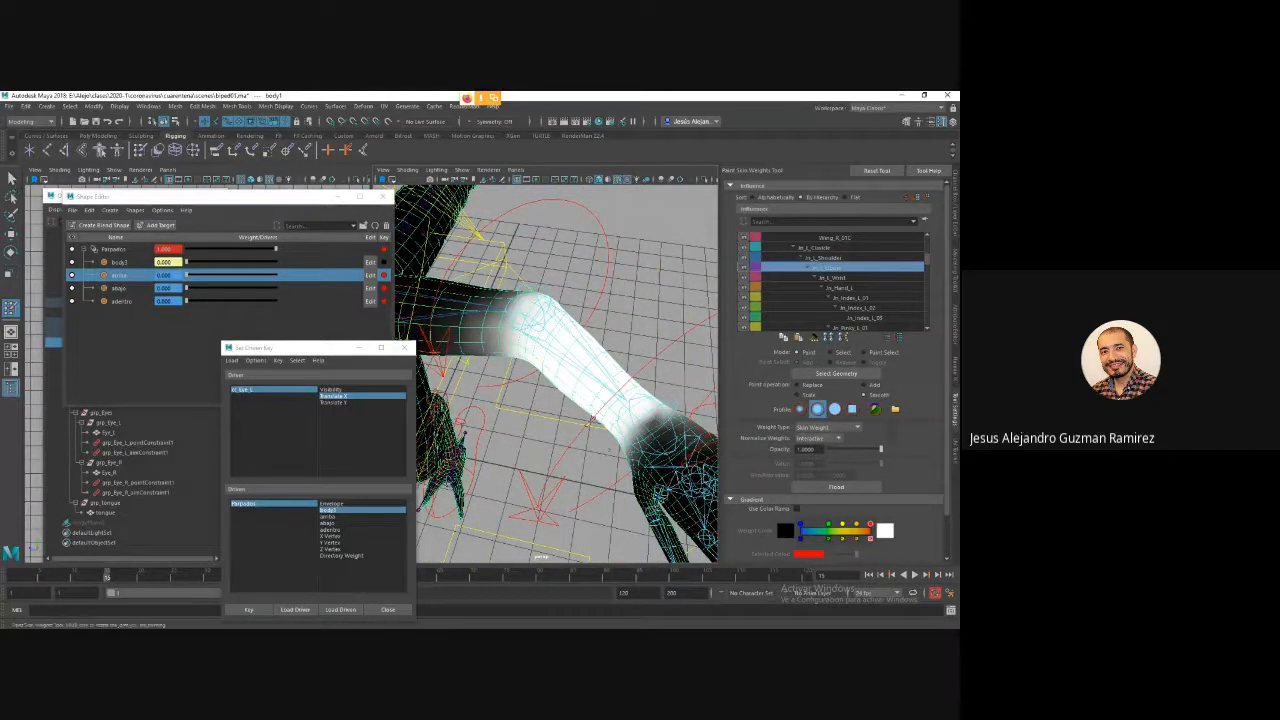
# Leave weight painting and rotate cc_L_Elbow again to check the deformation along the forearm to the hand.
pyautogui.press('q')
pyautogui.click(590, 291)
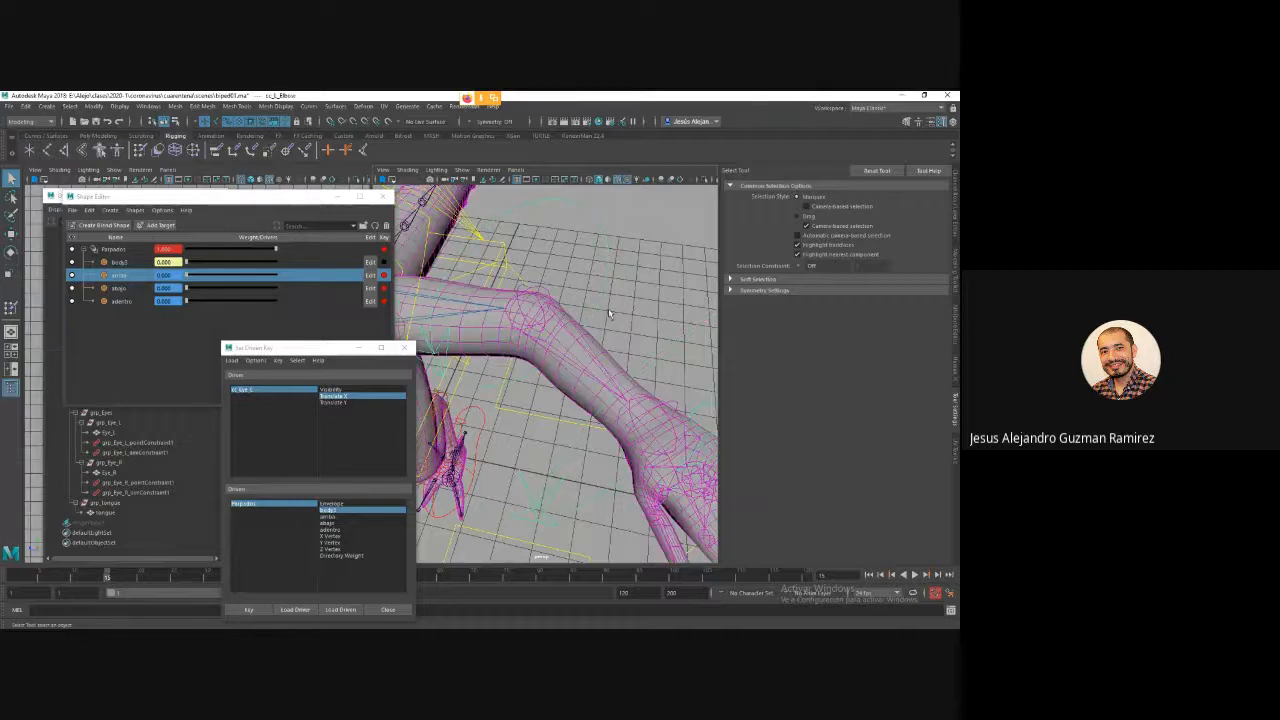
pyautogui.press('e')
pyautogui.moveTo(566, 333)
pyautogui.mouseDown()
pyautogui.moveTo(548, 300)
pyautogui.moveTo(562, 335)
pyautogui.moveTo(548, 330)
pyautogui.moveTo(592, 336)
pyautogui.moveTo(559, 347)
pyautogui.mouseUp()
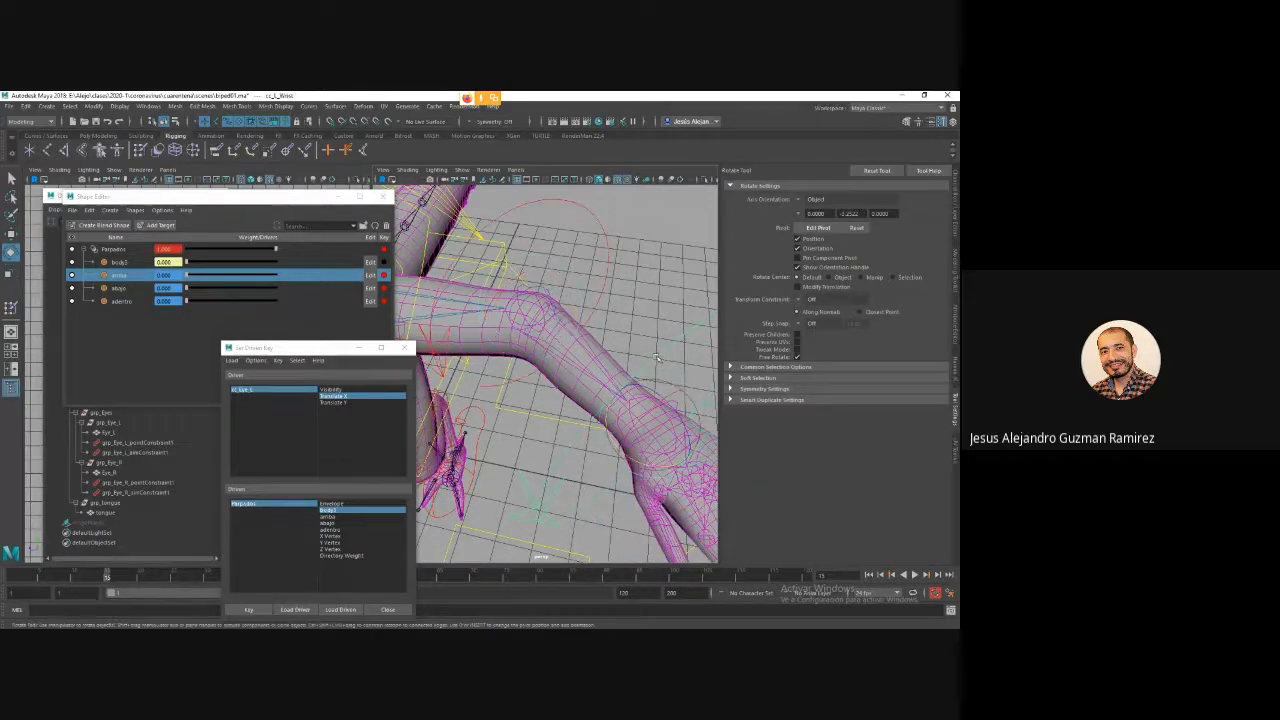
pyautogui.click(614, 446)
pyautogui.moveTo(614, 446); pyautogui.dragTo(649, 351)
# Select the Jn_L_Wrist joint and delete its animation keys across the start of the timeline.
pyautogui.click(566, 372)
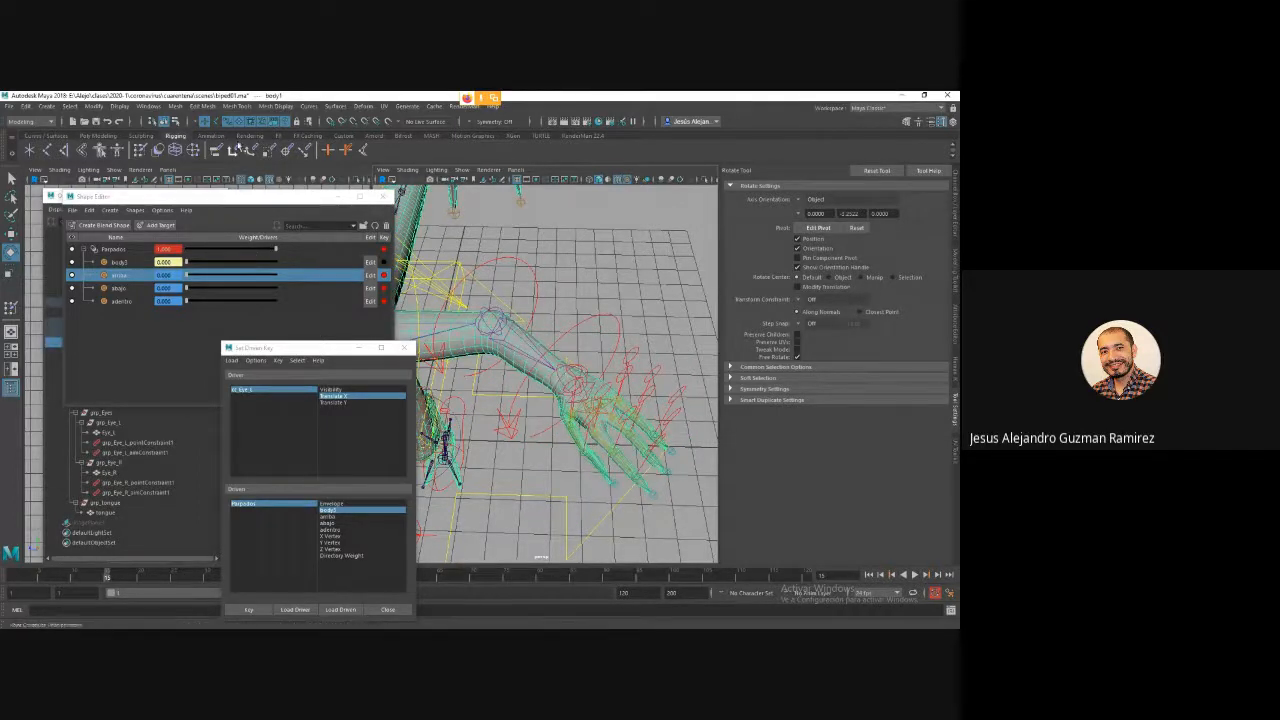
pyautogui.click(563, 383)
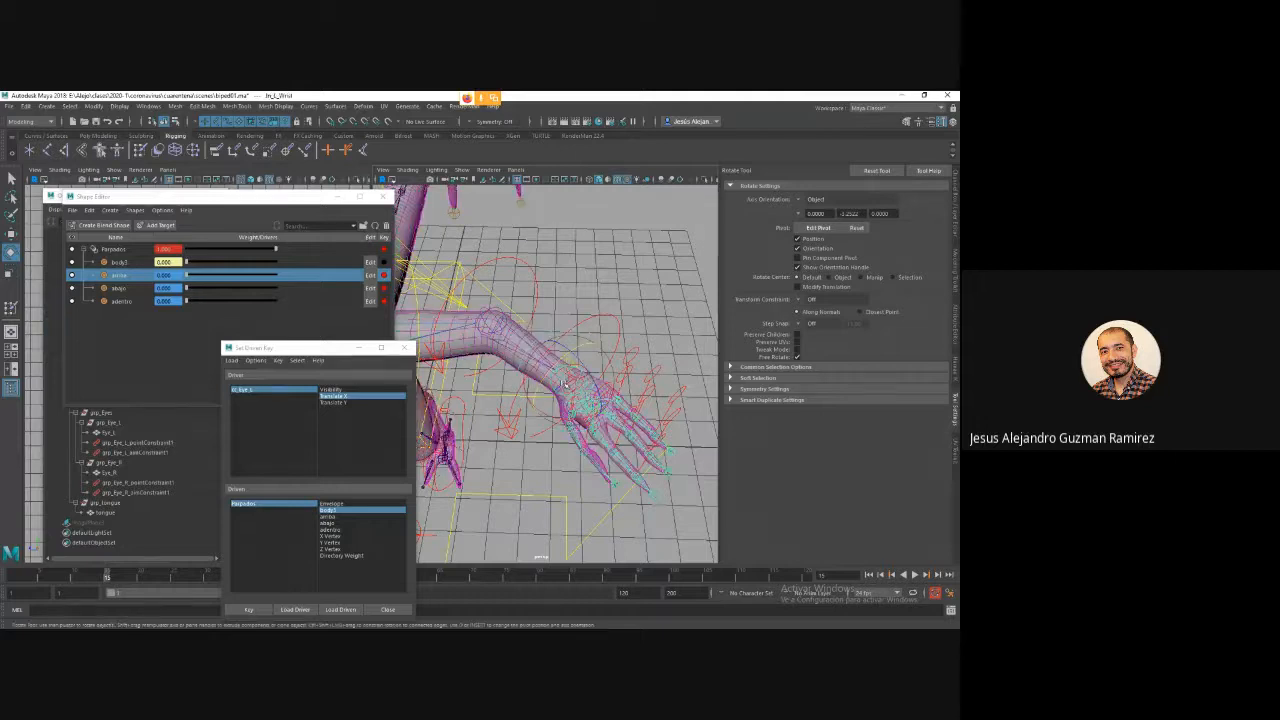
pyautogui.click(954, 195)
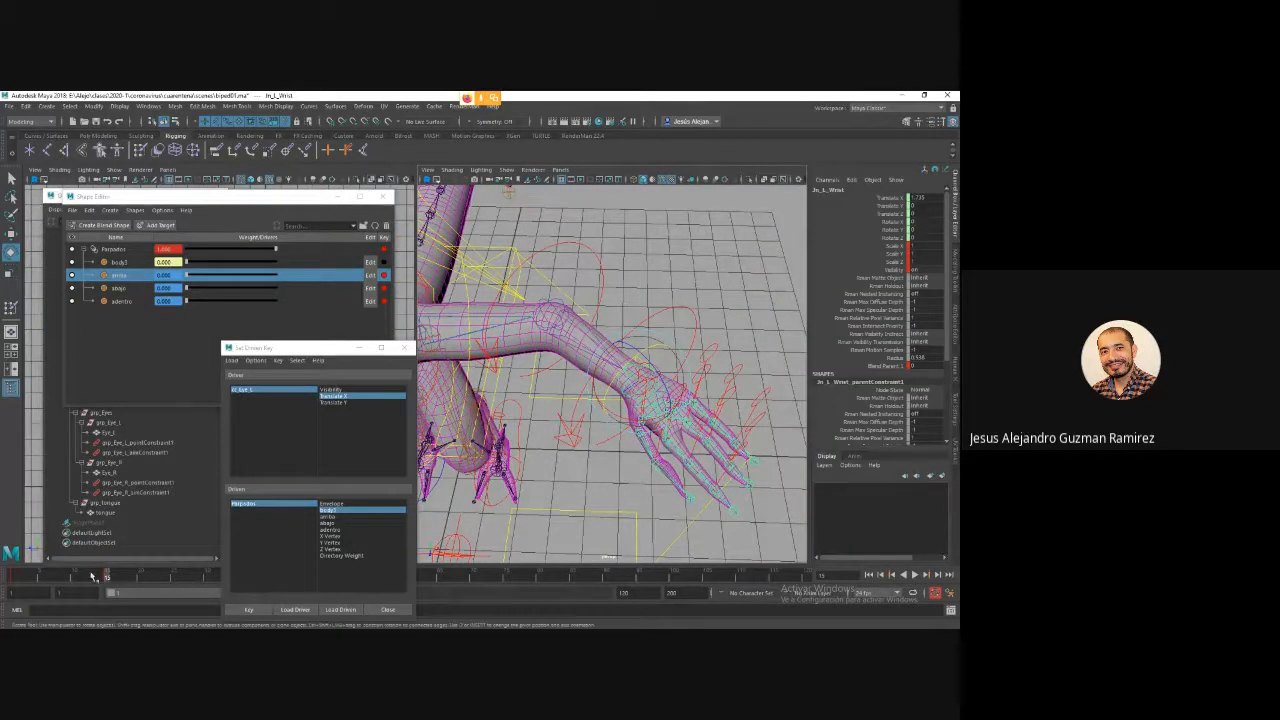
pyautogui.keyDown('shift'); pyautogui.moveTo(116, 582); pyautogui.dragTo(22, 578); pyautogui.keyUp('shift')
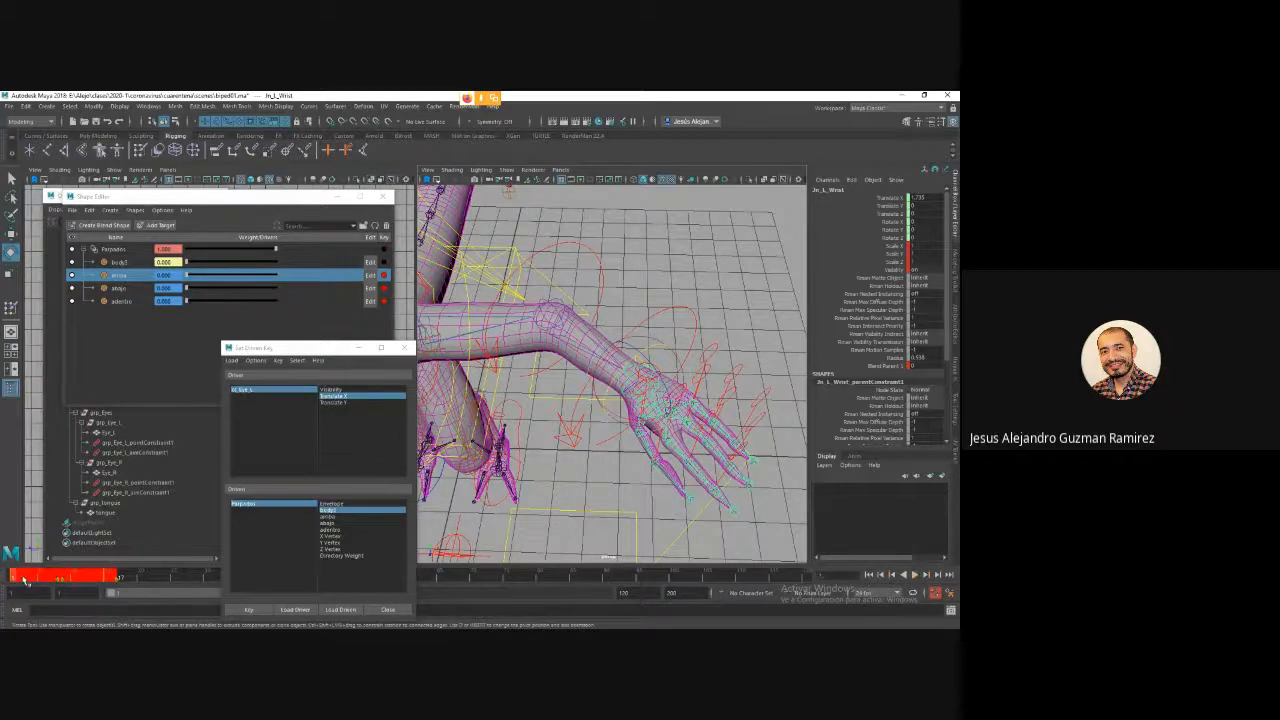
pyautogui.rightClick(28, 578)
pyautogui.click(47, 457)
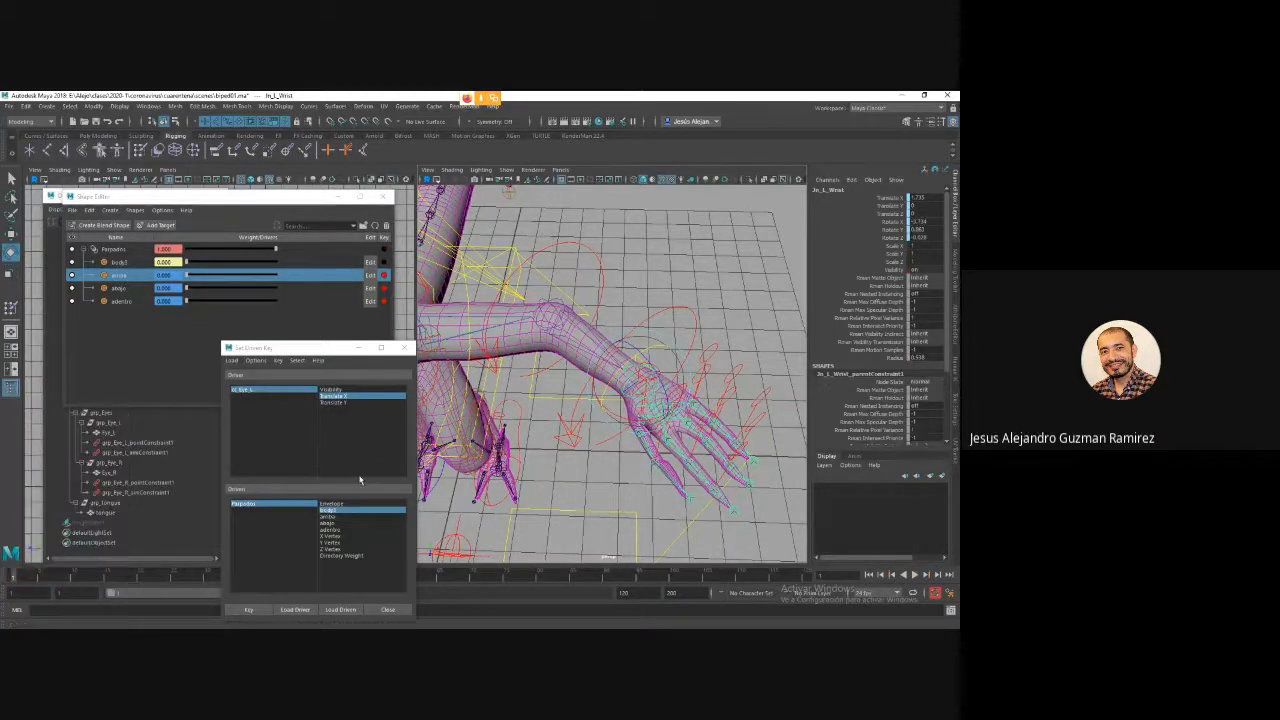
# Rotate cc_L_Elbow to bend the left arm and reveal the forearm-to-wrist deformation.
pyautogui.click(603, 306)
pyautogui.click(602, 307)
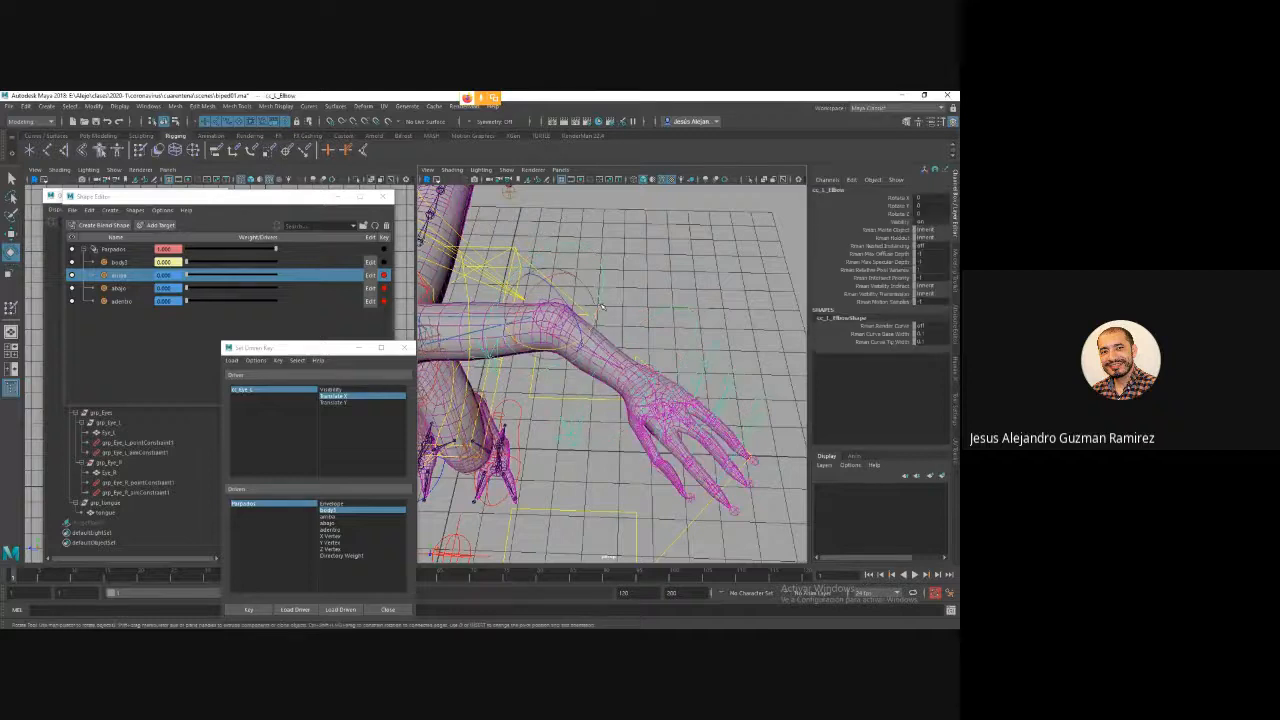
pyautogui.moveTo(577, 342); pyautogui.dragTo(556, 362)
# Open the body mesh in the Paint Skin Weights tool and examine the Jn_L_Wrist influence along the forearm.
pyautogui.click(612, 354)
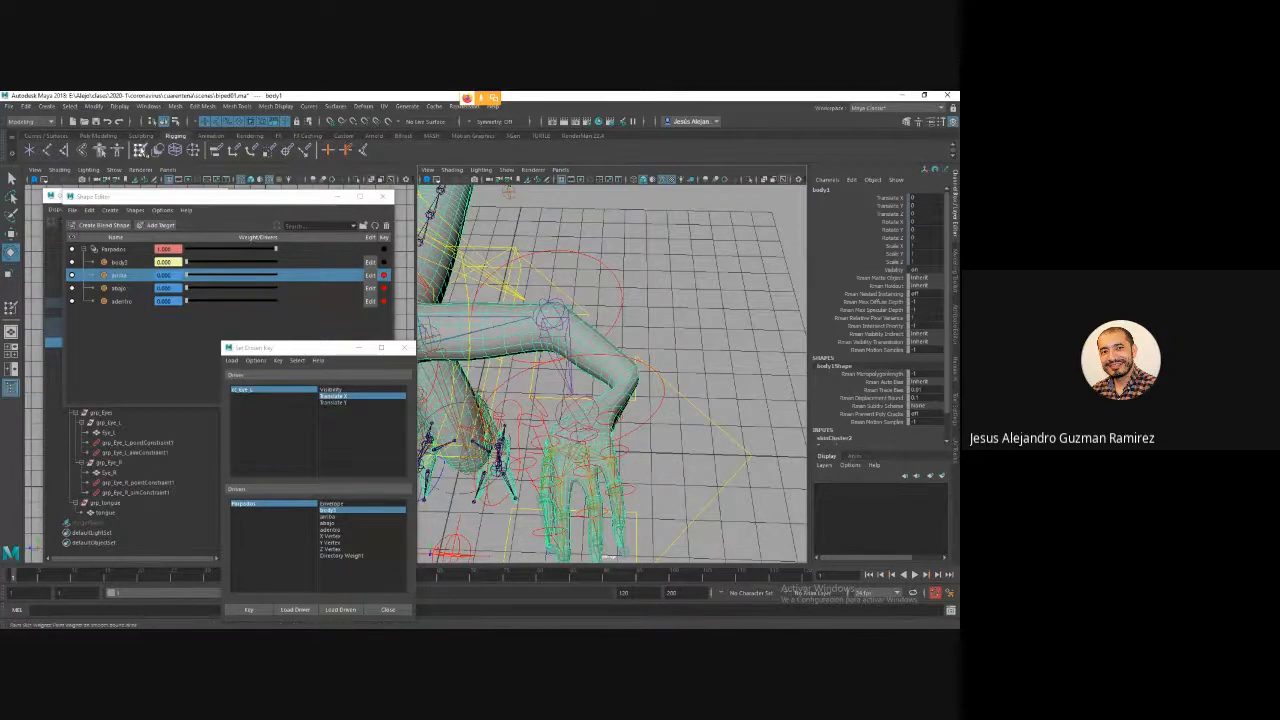
pyautogui.click(141, 150)
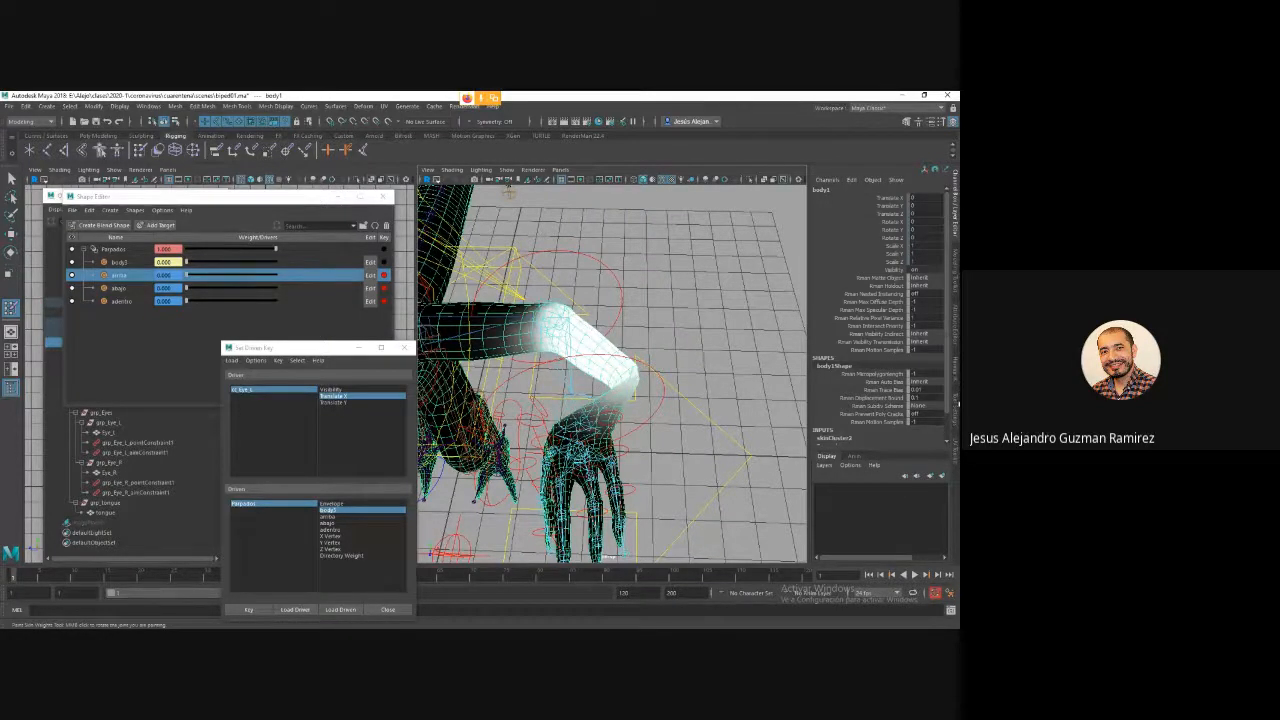
pyautogui.click(956, 400)
pyautogui.scroll(-2, 888, 292)
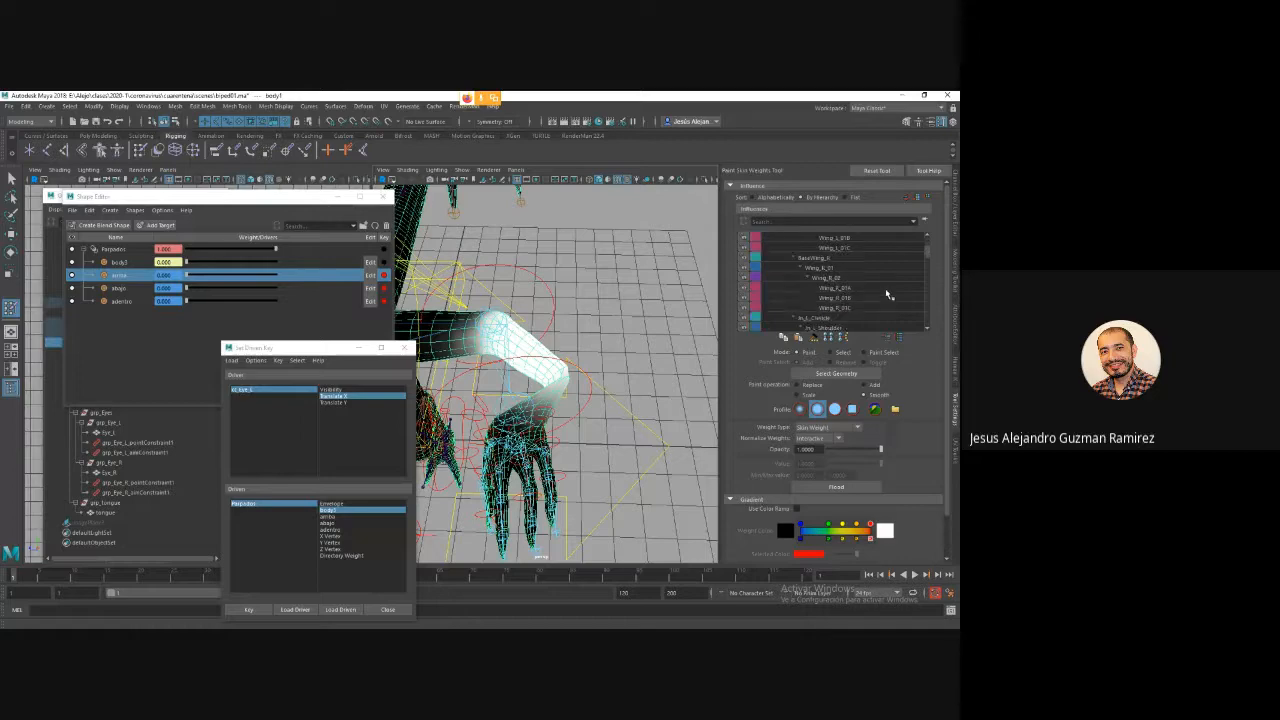
pyautogui.scroll(-2, 888, 295)
pyautogui.click(880, 289)
pyautogui.click(851, 298)
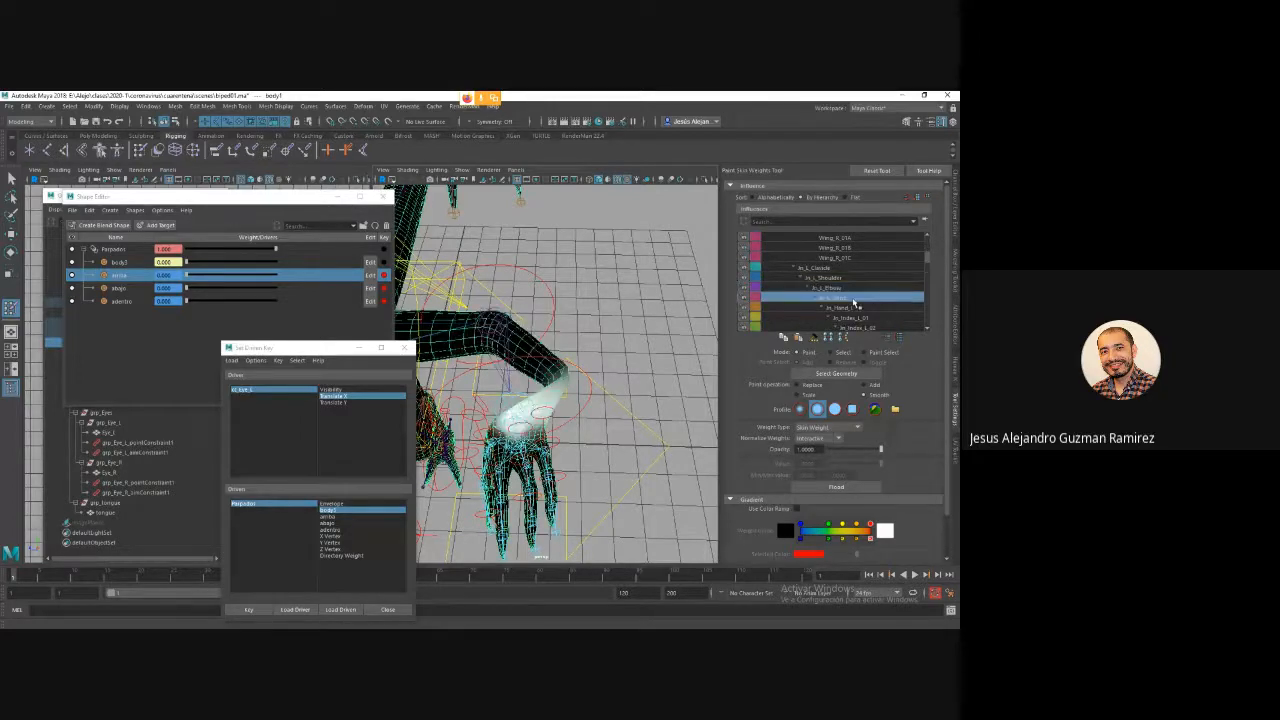
pyautogui.moveTo(567, 385)
pyautogui.keyDown('alt'); pyautogui.mouseDown()
pyautogui.moveTo(606, 366)
pyautogui.moveTo(588, 390)
pyautogui.mouseUp(); pyautogui.keyUp('alt')
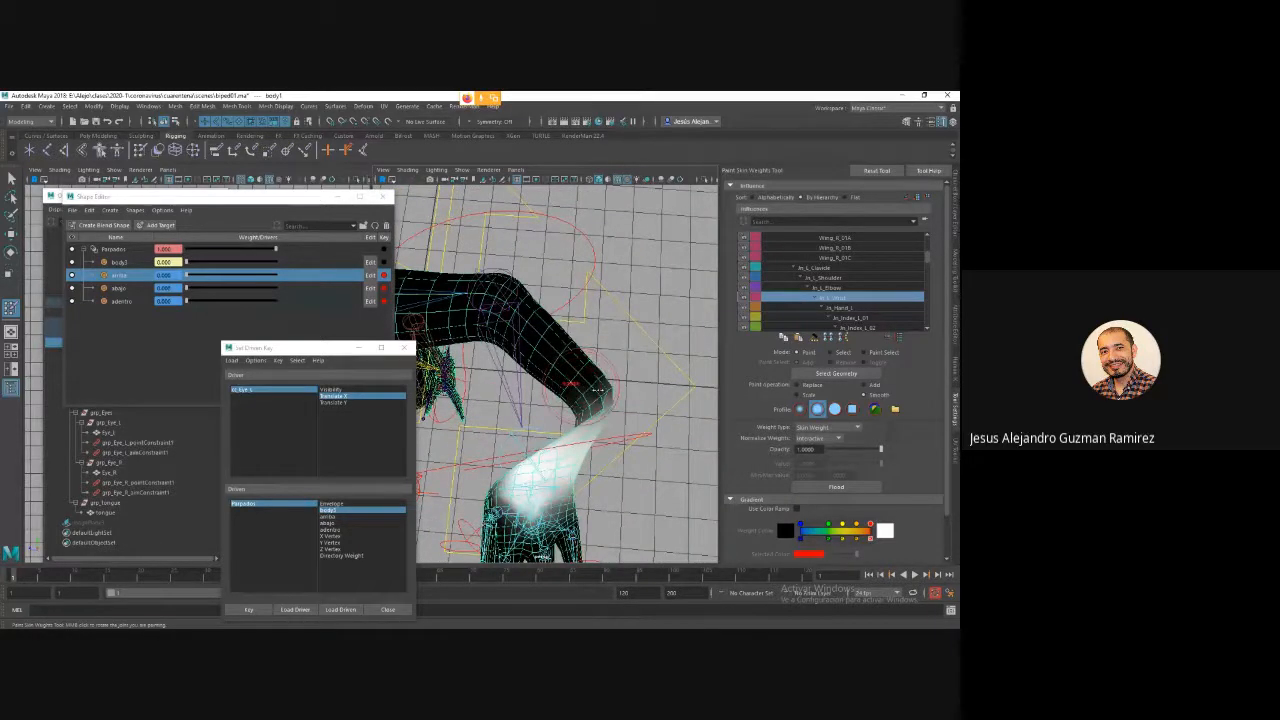
# Select all skin influences from Jn_Hip through the end of the list and lock their weights.
pyautogui.scroll(4, 910, 260)
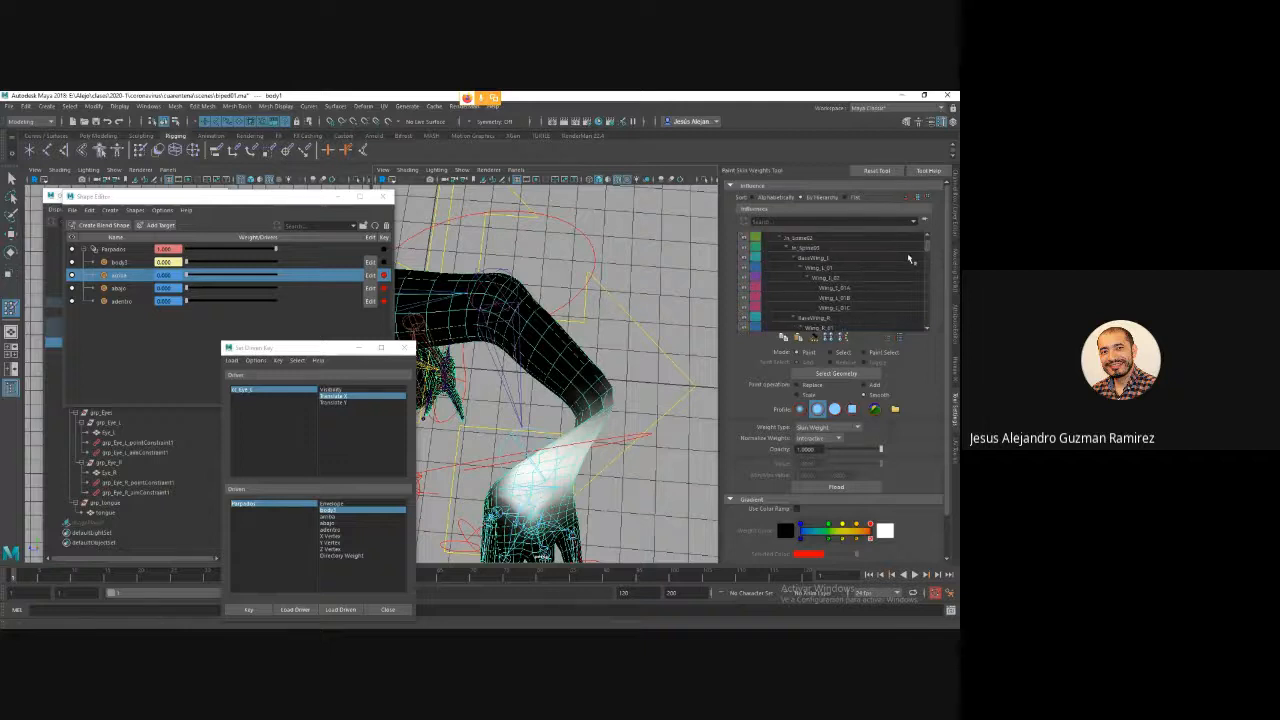
pyautogui.scroll(2, 905, 255)
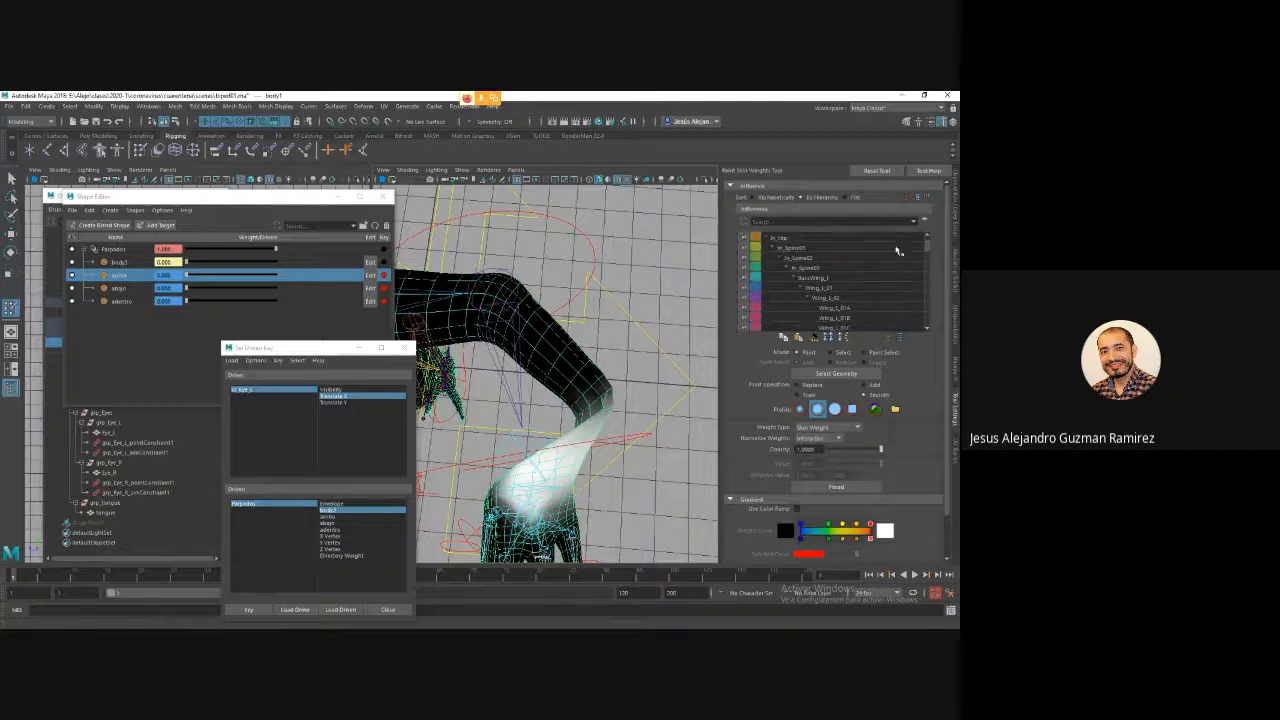
pyautogui.click(744, 315)
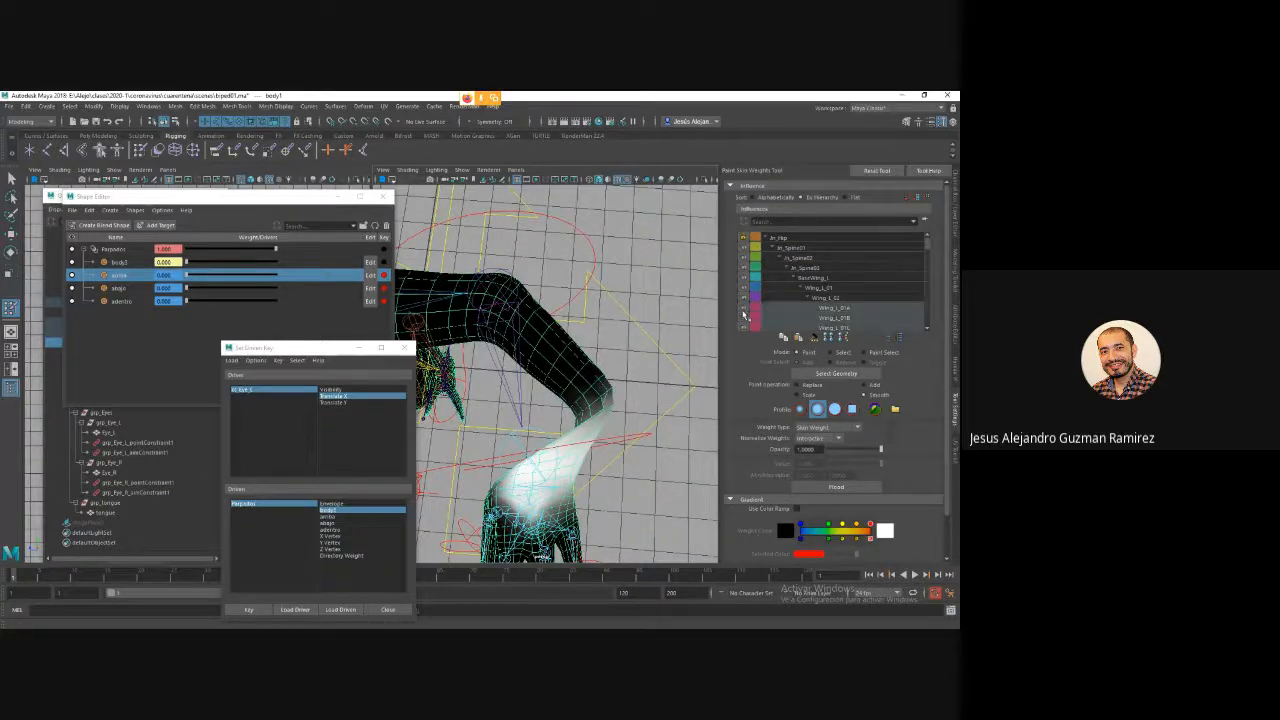
pyautogui.click(779, 243)
pyautogui.click(805, 247)
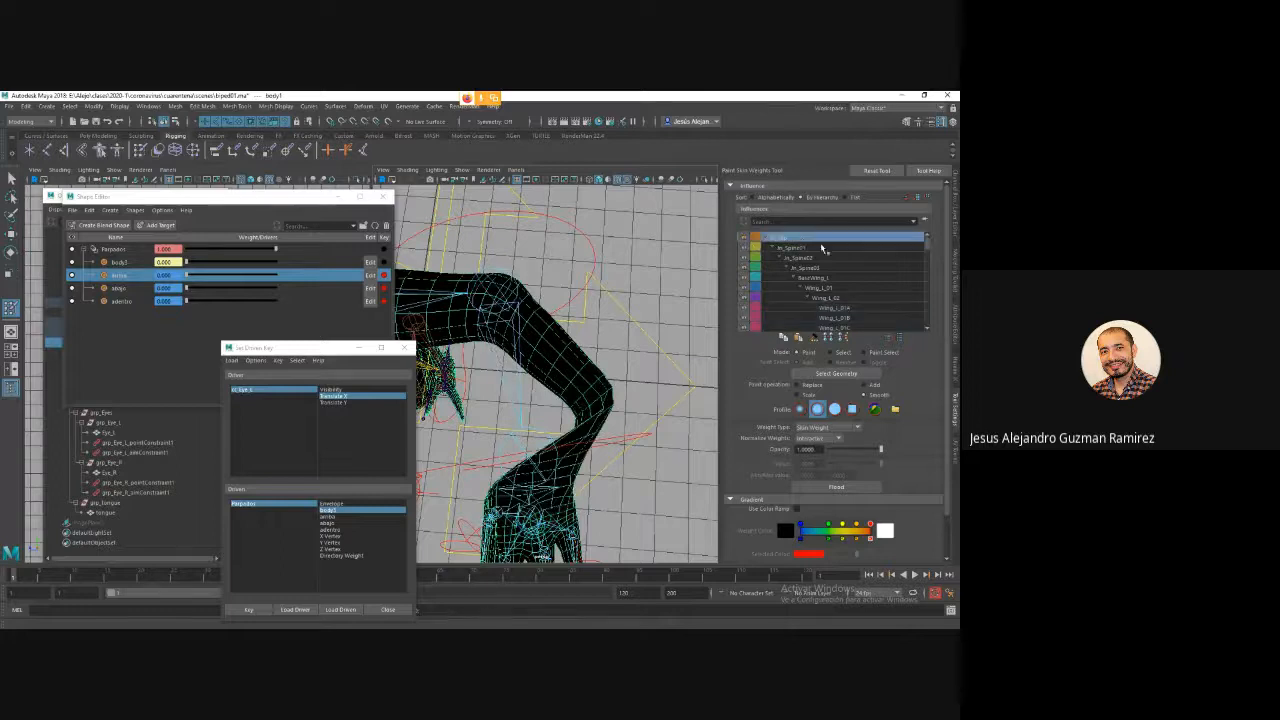
pyautogui.scroll(-3, 835, 251)
pyautogui.scroll(-5, 928, 261)
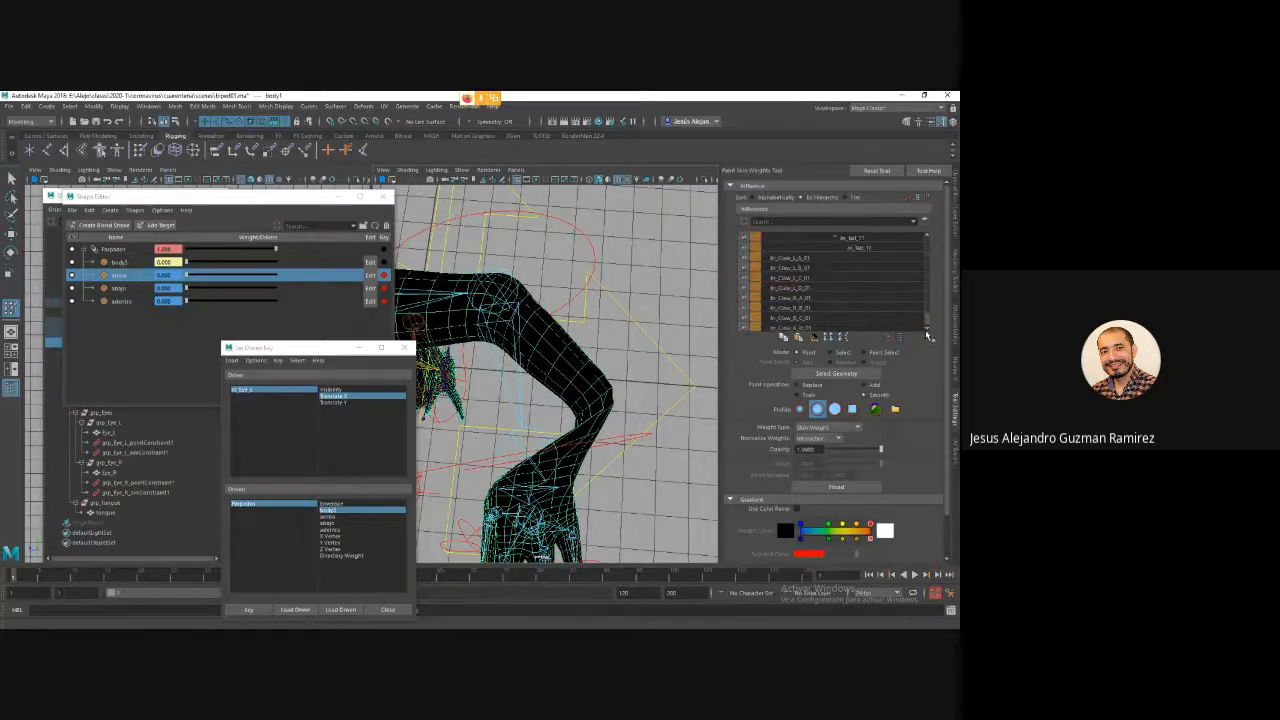
pyautogui.moveTo(927, 306); pyautogui.dragTo(927, 238)
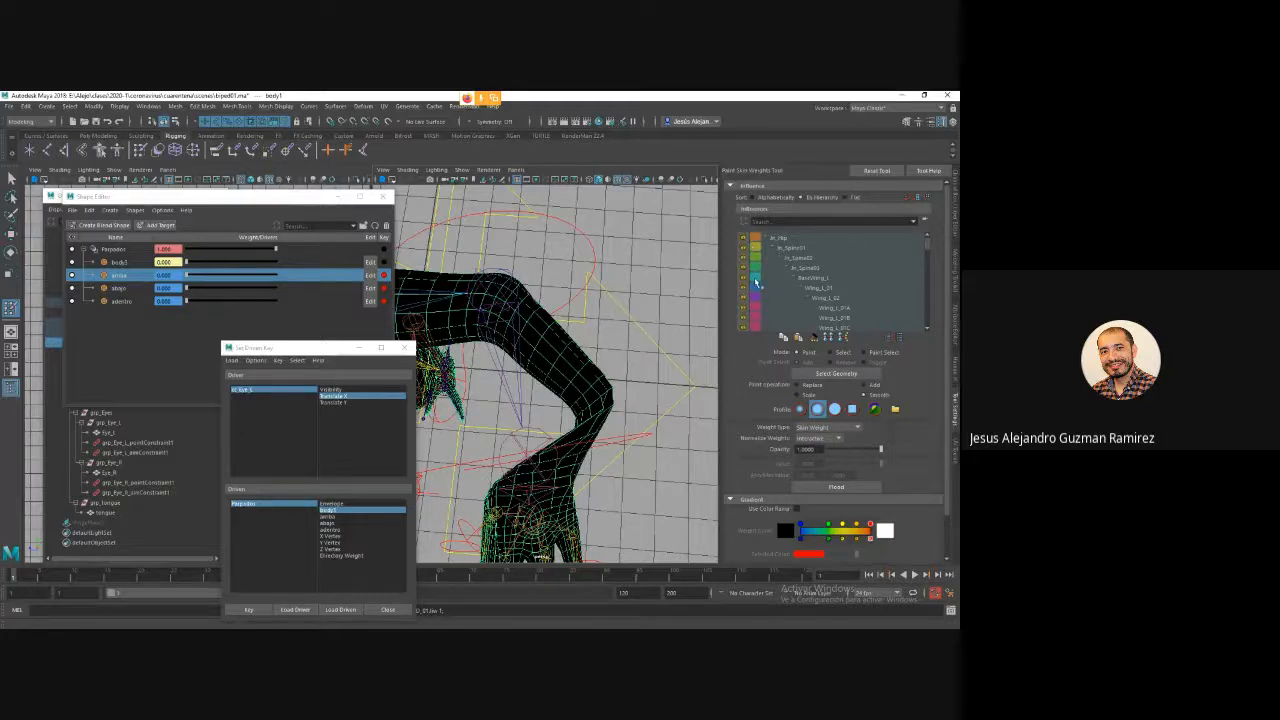
pyautogui.scroll(-3, 868, 286)
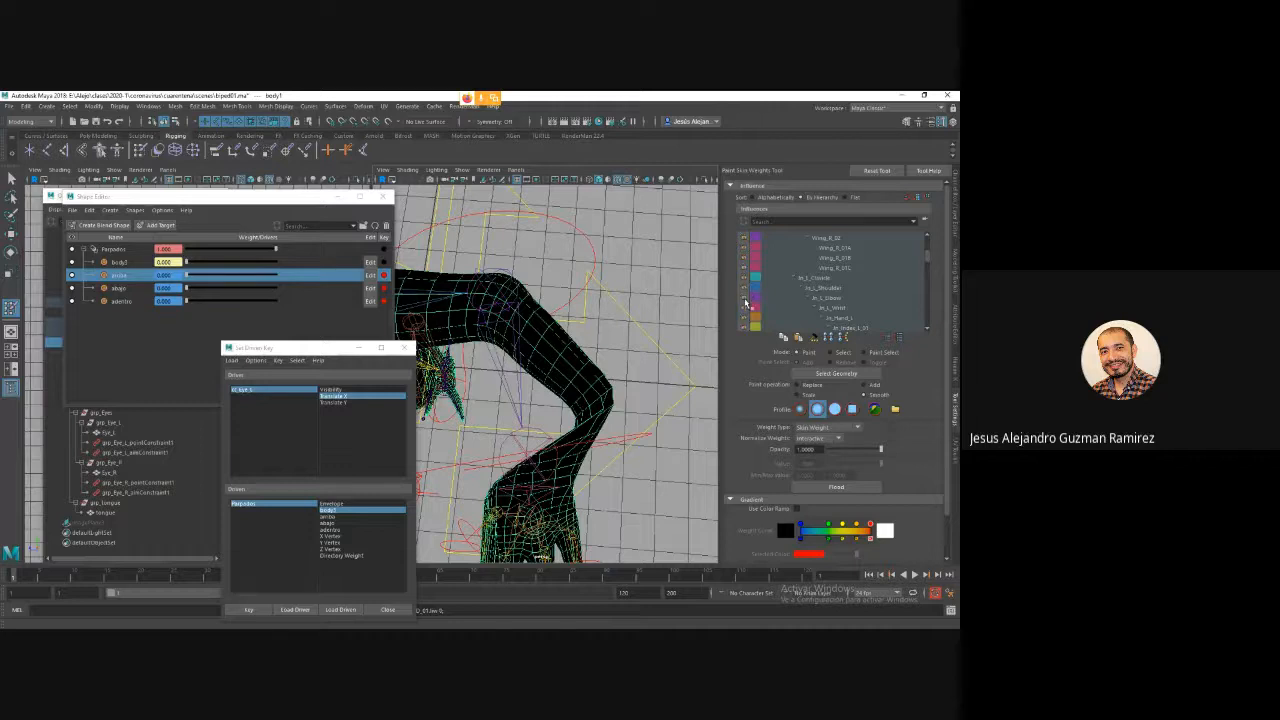
# Check the Jn_L_Shoulder, Jn_L_Elbow and Jn_L_Wrist influences, unlocking the weights of Jn_L_Elbow and Jn_L_Wrist.
pyautogui.click(817, 289)
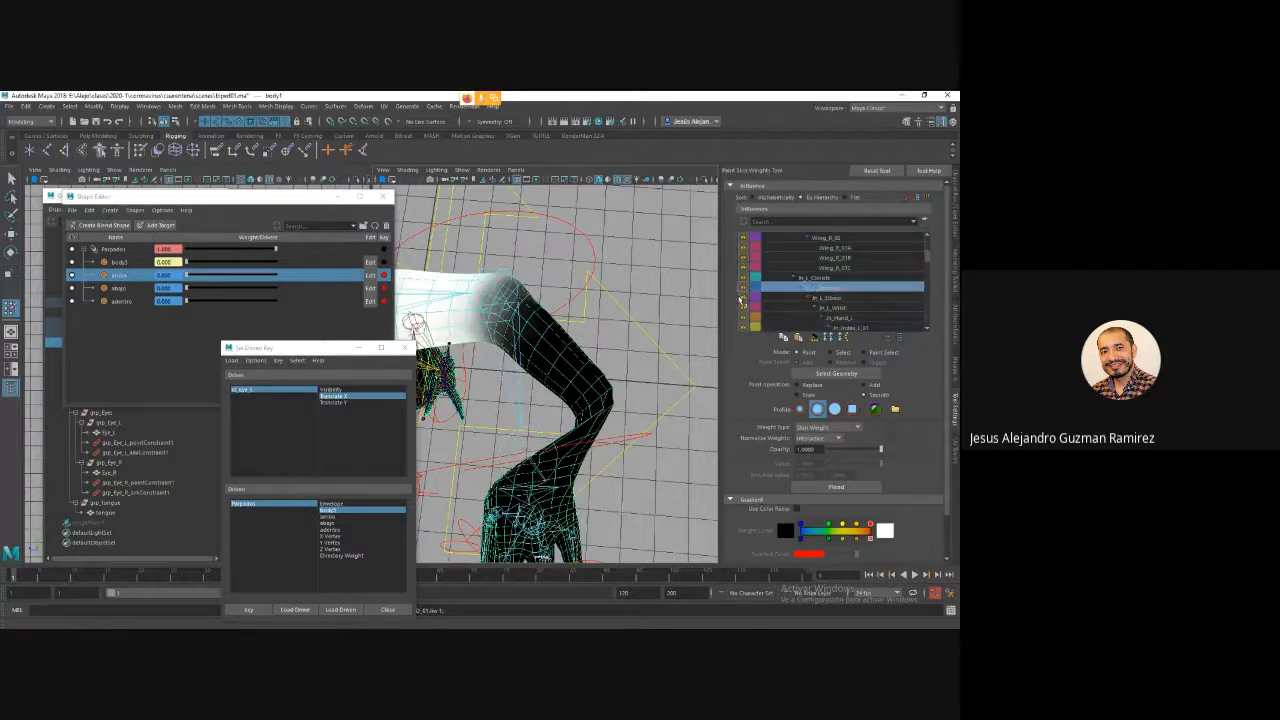
pyautogui.click(833, 298)
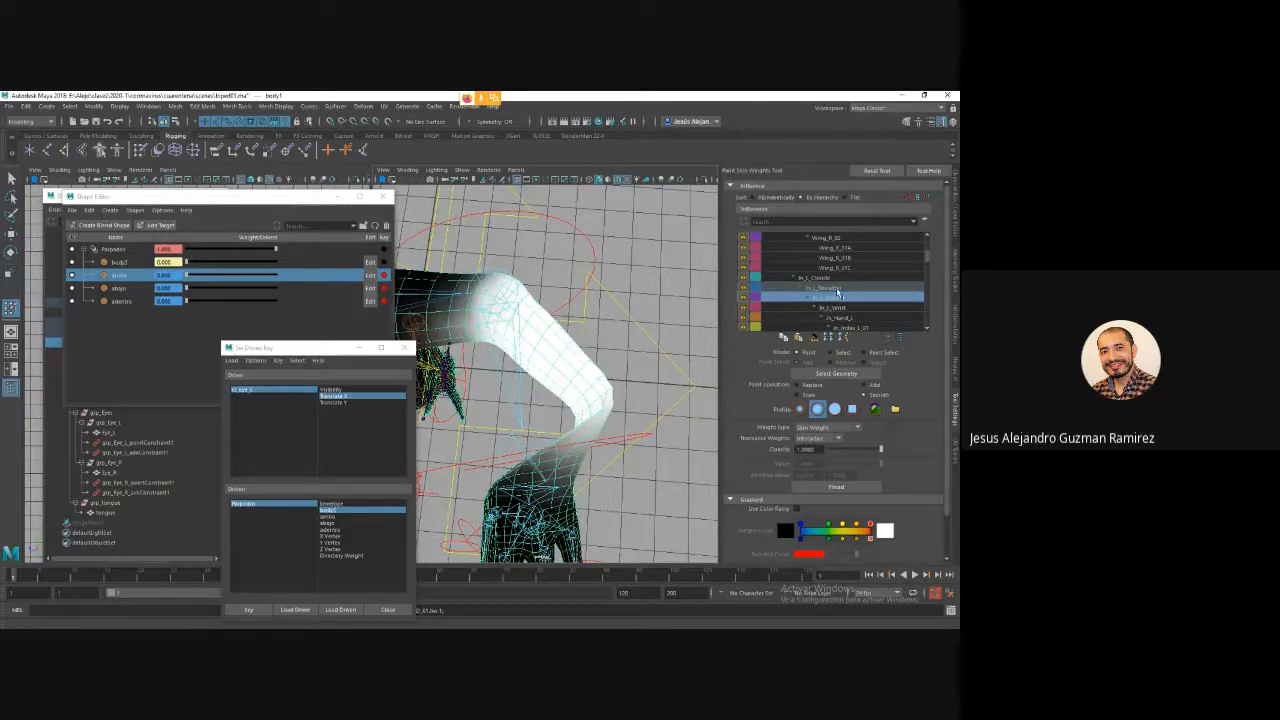
pyautogui.click(838, 308)
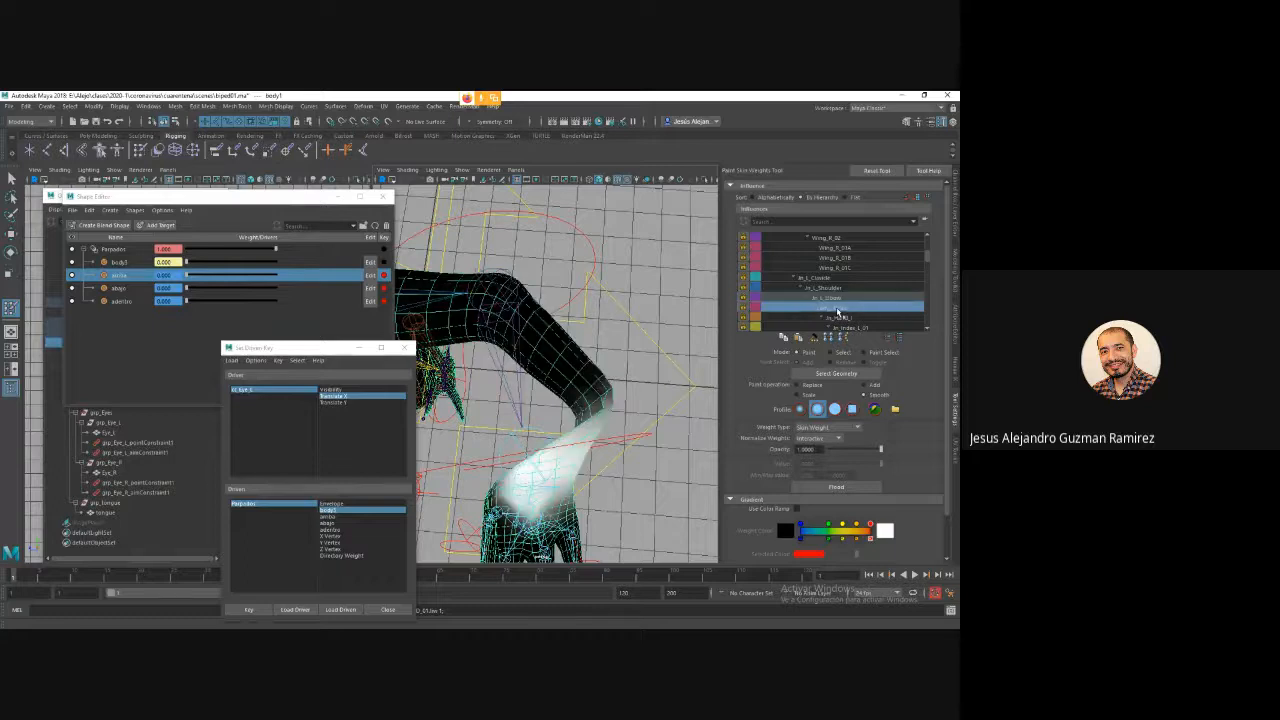
pyautogui.click(836, 298)
pyautogui.click(840, 308)
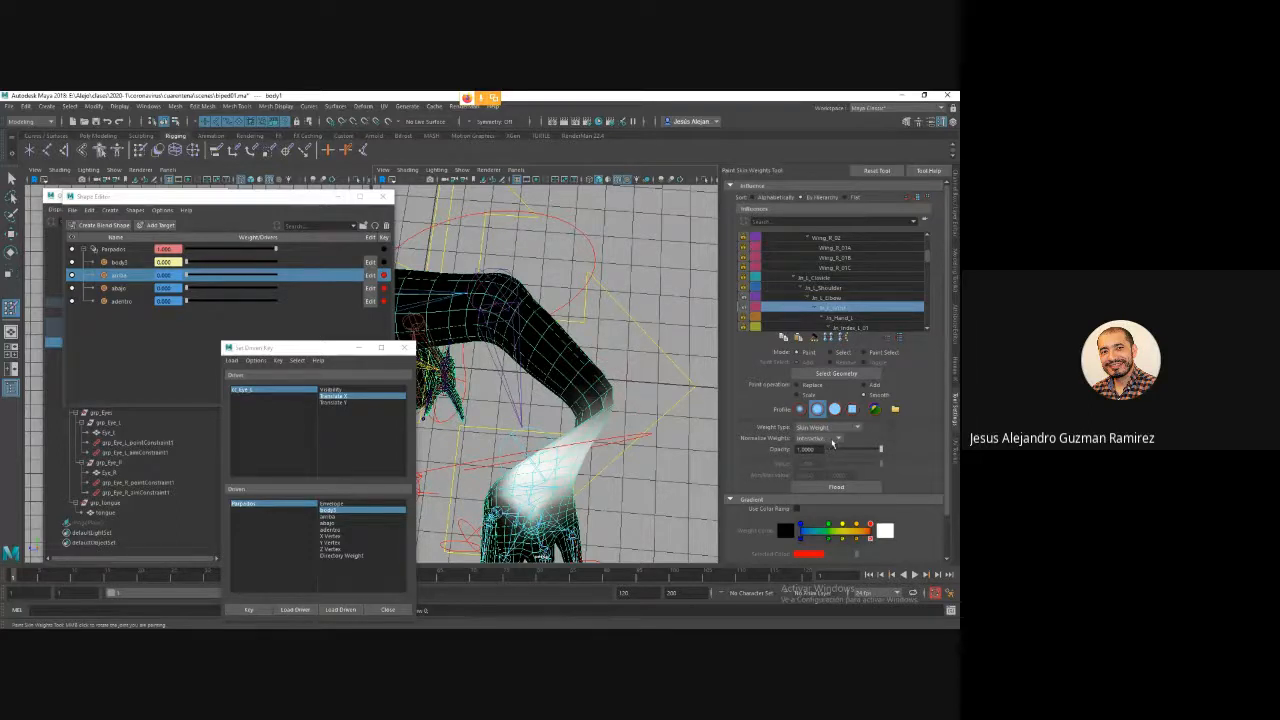
# Paint Jn_L_Wrist weights up the forearm in Replace mode at value 1, smooth them, and check the Jn_L_Elbow influence.
pyautogui.click(815, 388)
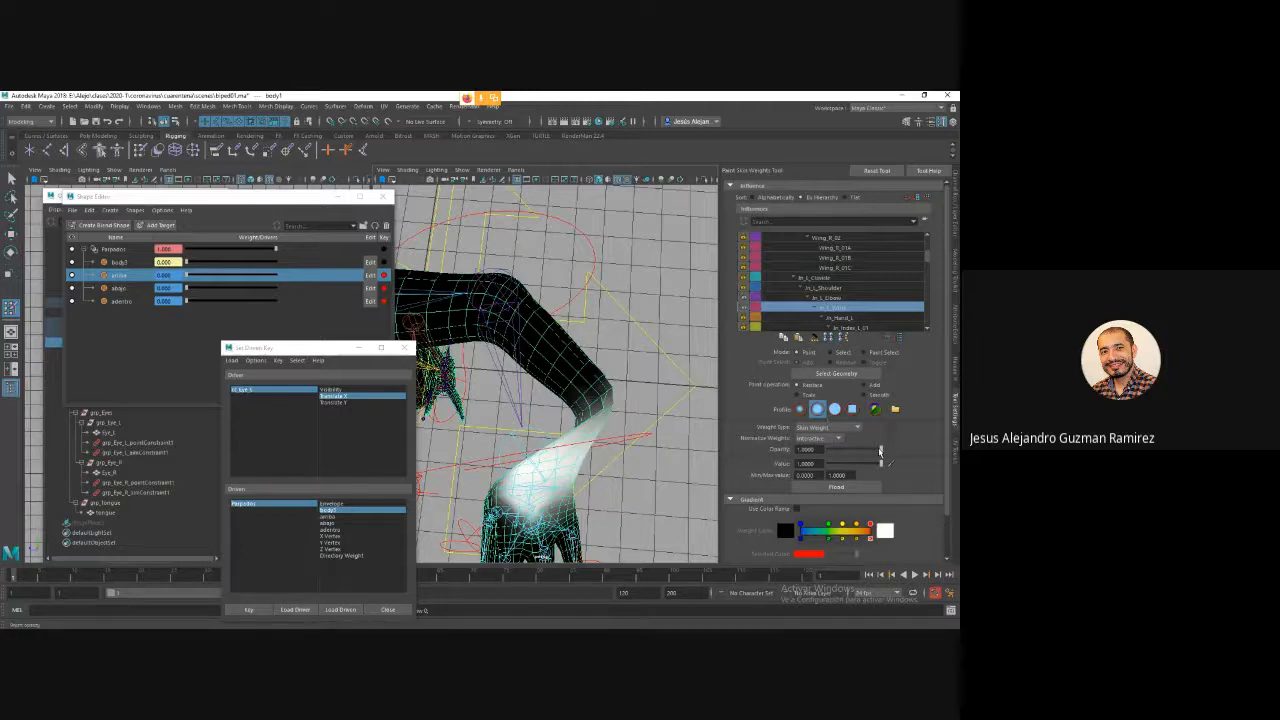
pyautogui.moveTo(555, 460)
pyautogui.mouseDown()
pyautogui.moveTo(600, 400)
pyautogui.moveTo(510, 462)
pyautogui.moveTo(584, 448)
pyautogui.moveTo(560, 420)
pyautogui.moveTo(540, 445)
pyautogui.moveTo(615, 387)
pyautogui.moveTo(556, 418)
pyautogui.mouseUp()
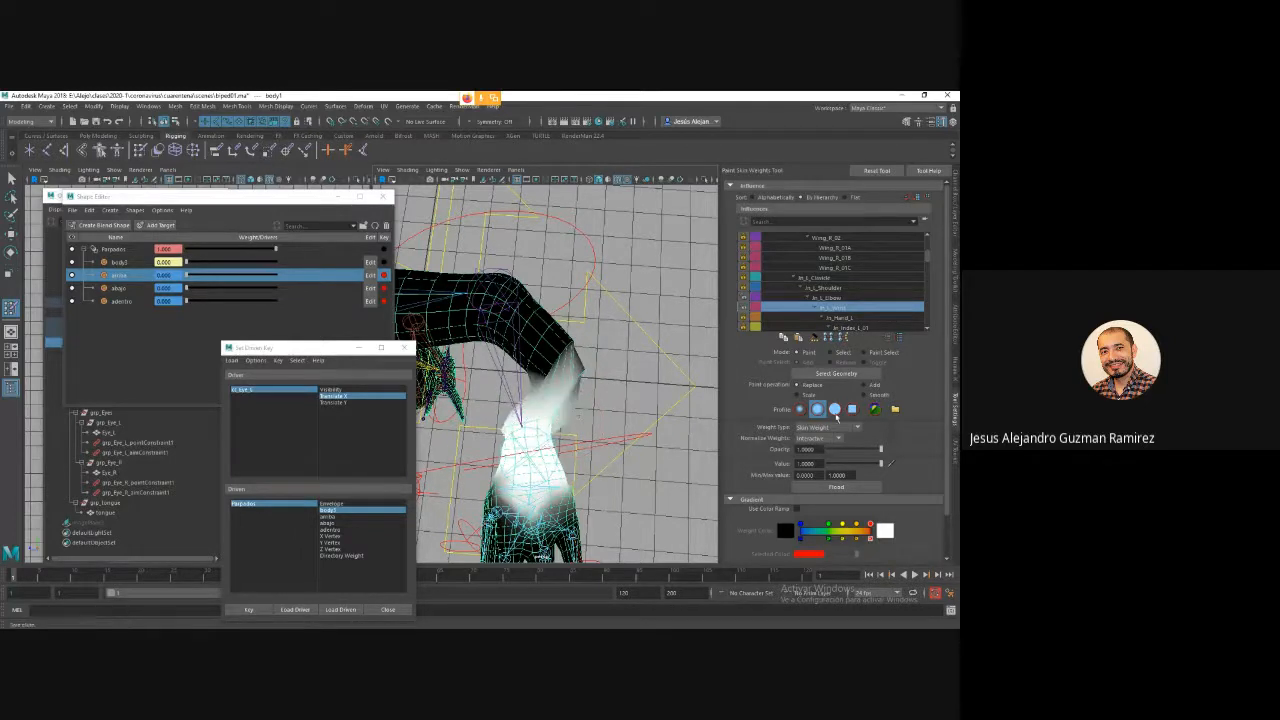
pyautogui.click(869, 396)
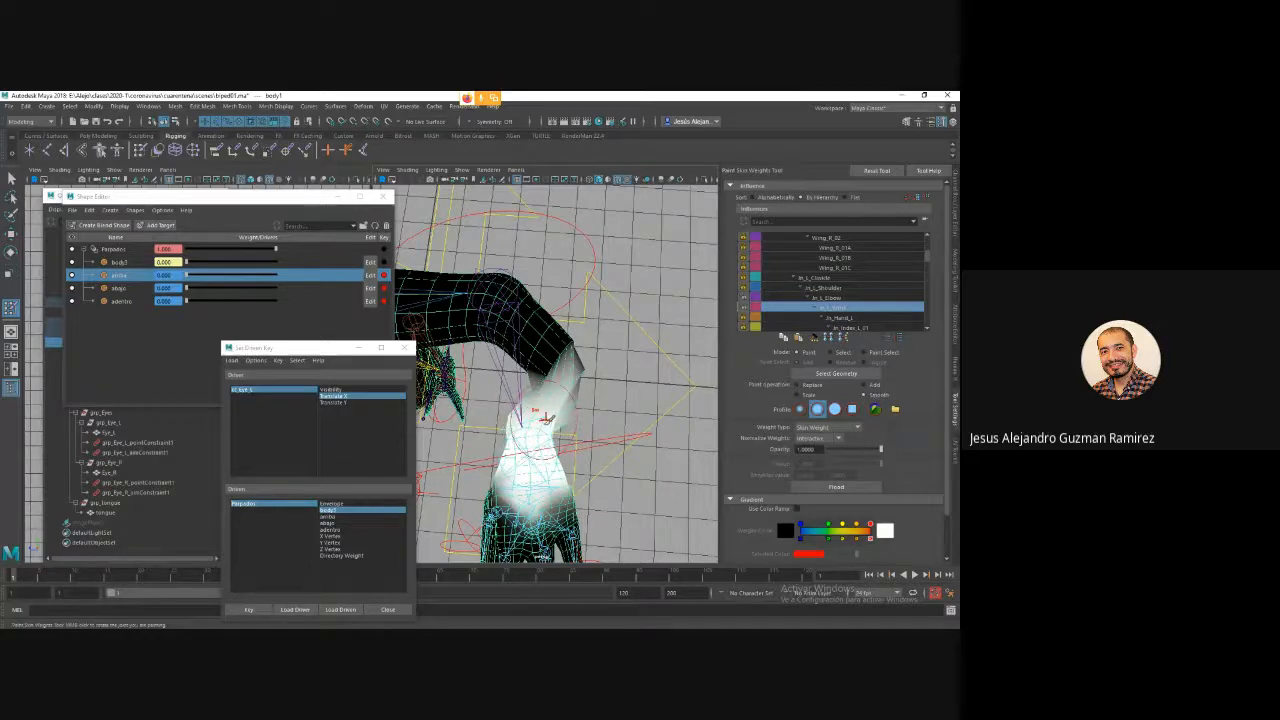
pyautogui.moveTo(535, 425)
pyautogui.mouseDown()
pyautogui.moveTo(545, 352)
pyautogui.moveTo(566, 345)
pyautogui.moveTo(574, 378)
pyautogui.moveTo(567, 394)
pyautogui.moveTo(540, 340)
pyautogui.moveTo(530, 373)
pyautogui.moveTo(556, 428)
pyautogui.moveTo(557, 370)
pyautogui.moveTo(559, 404)
pyautogui.moveTo(529, 410)
pyautogui.moveTo(586, 387)
pyautogui.mouseUp()
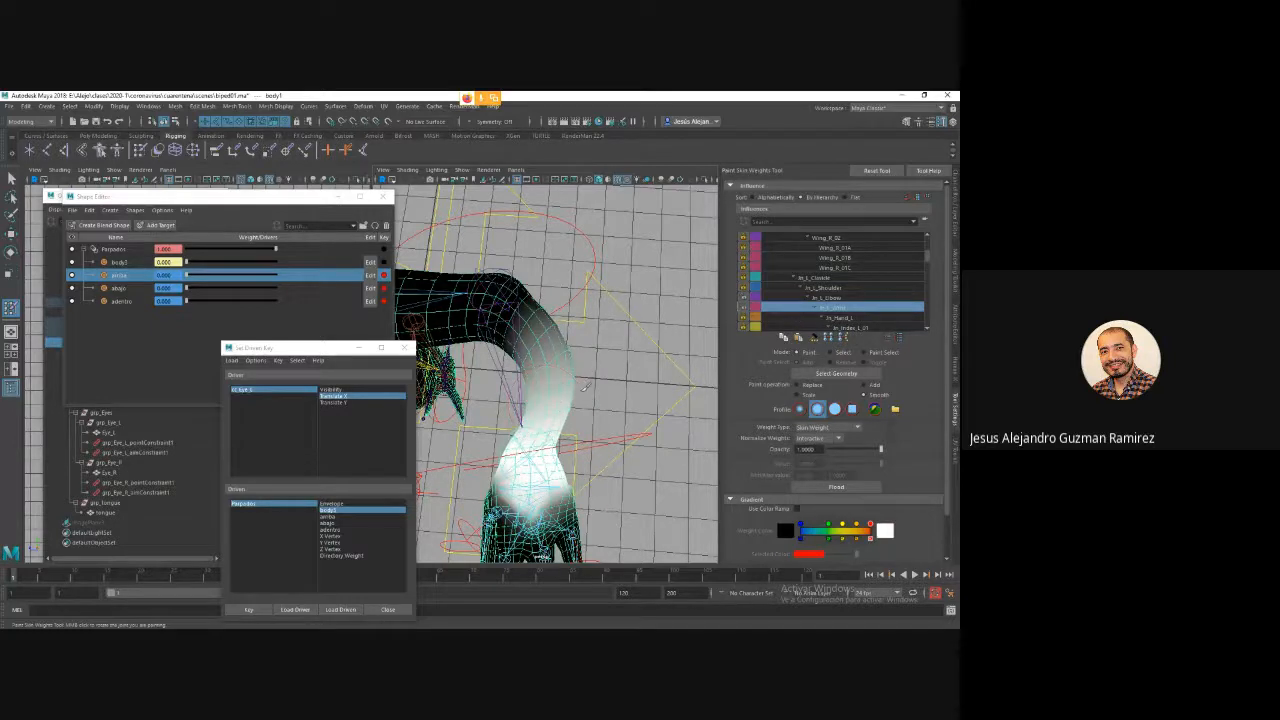
pyautogui.click(835, 297)
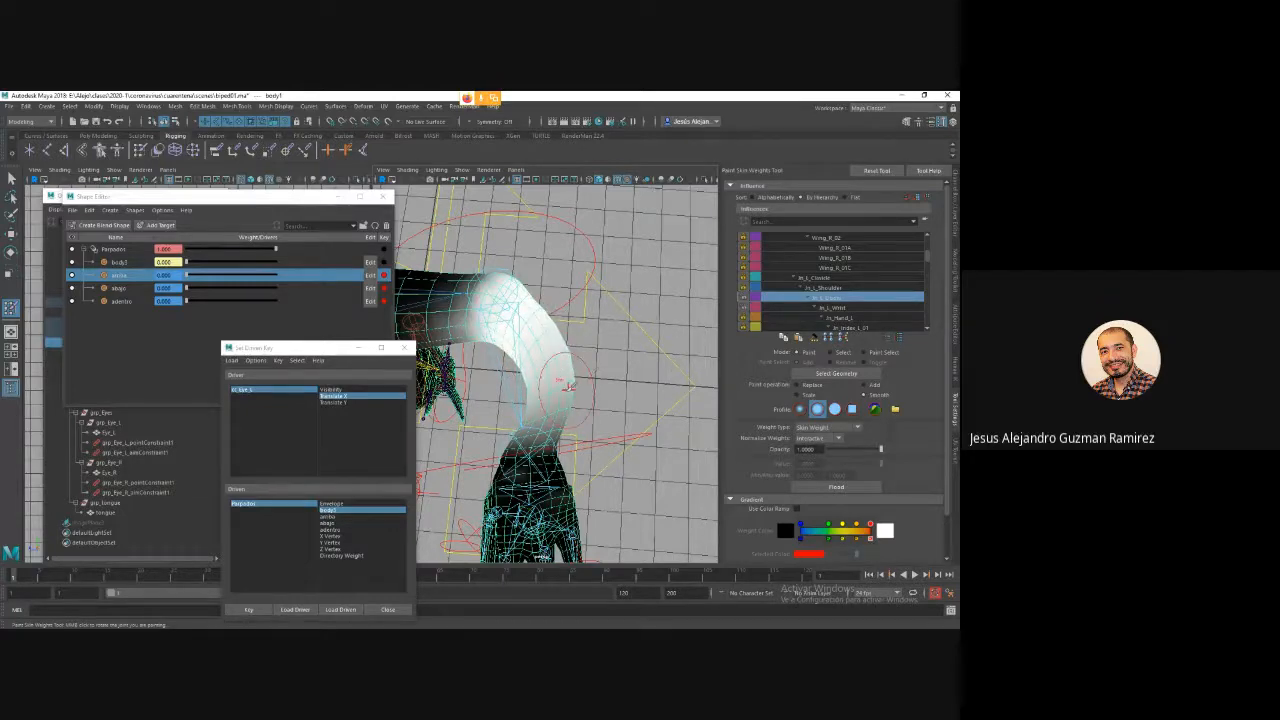
pyautogui.keyDown('alt'); pyautogui.moveTo(568, 384); pyautogui.dragTo(584, 344); pyautogui.keyUp('alt')
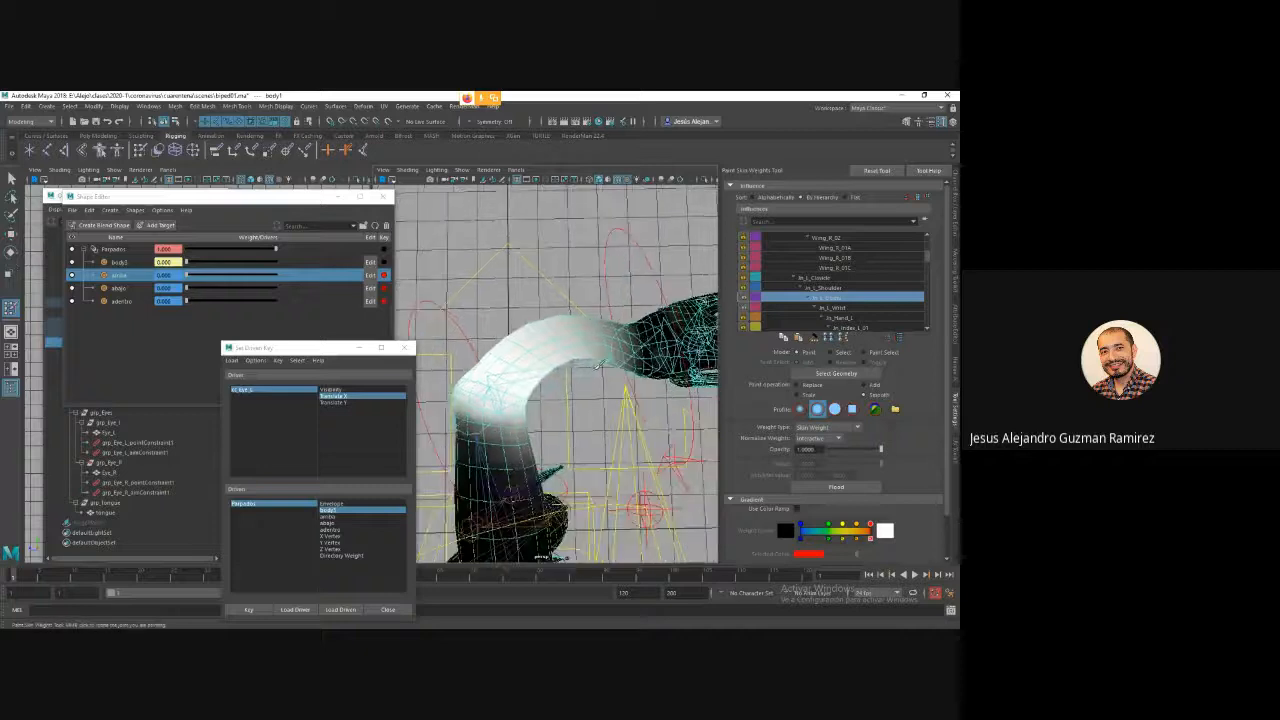
# Replace the Jn_L_Wrist weights around the whole forearm up to the elbow with value 1 and smooth their edge at the elbow.
pyautogui.click(838, 307)
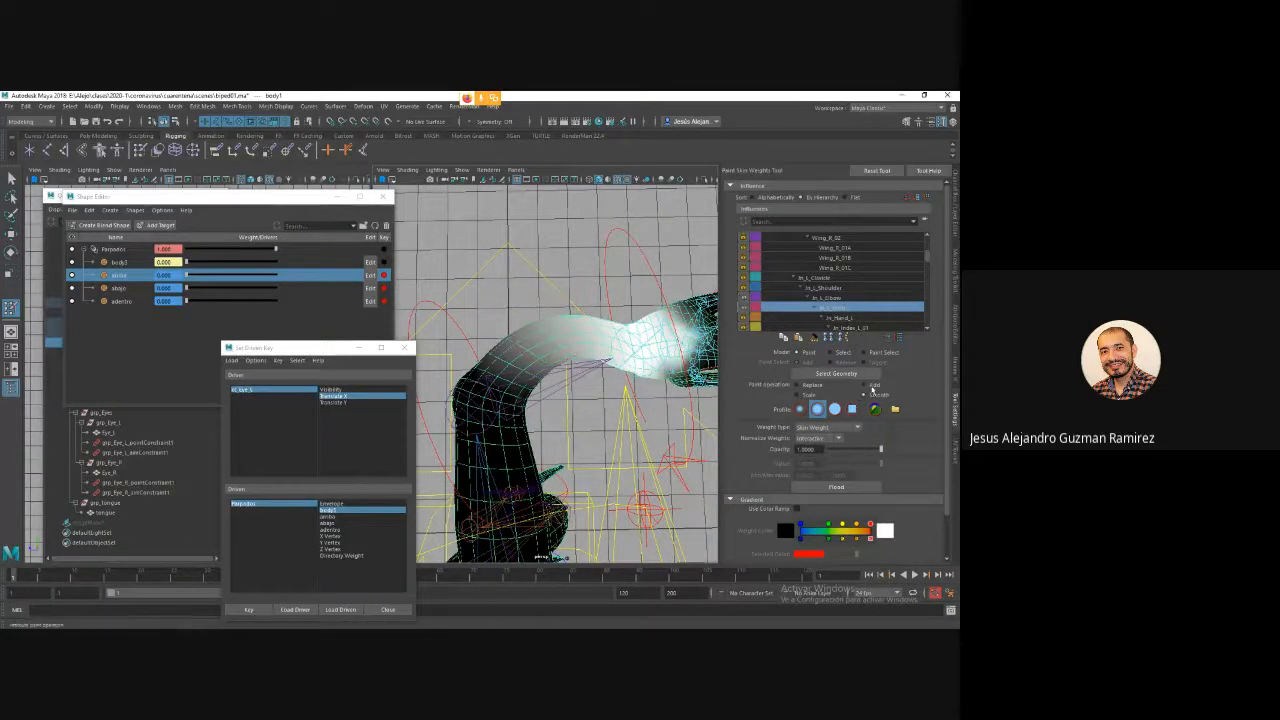
pyautogui.click(806, 386)
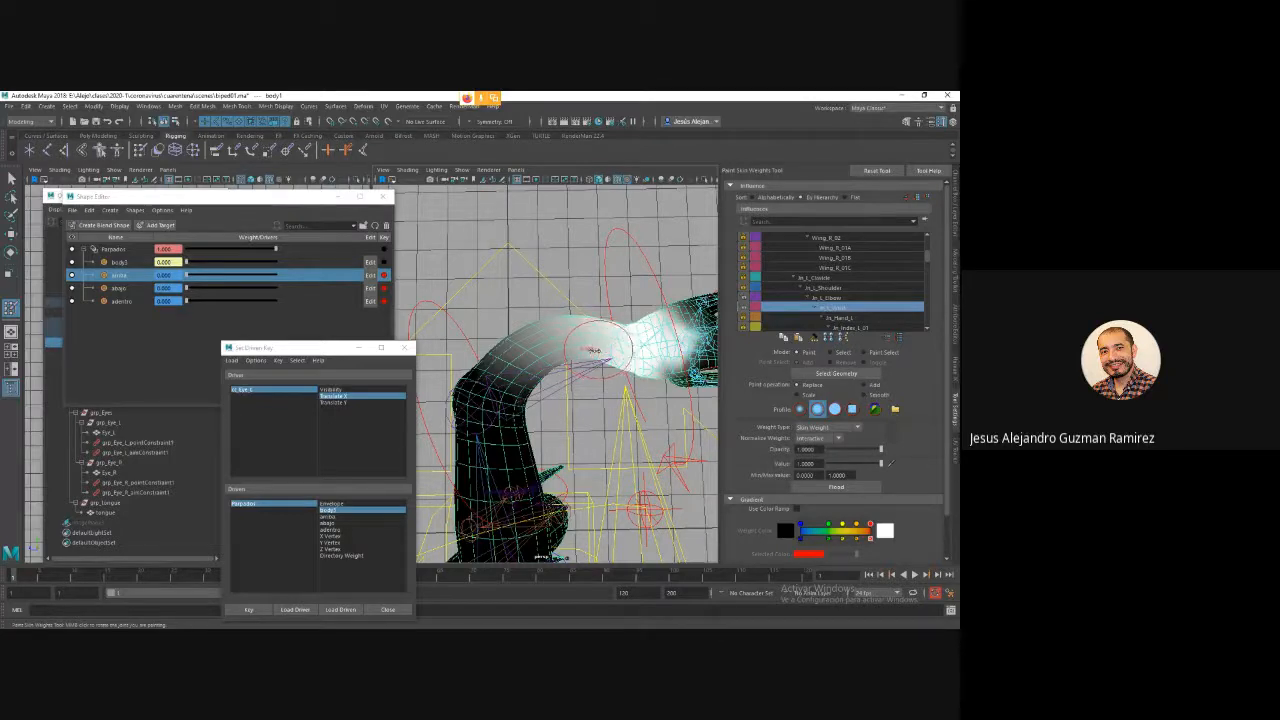
pyautogui.moveTo(605, 359); pyautogui.dragTo(607, 335)
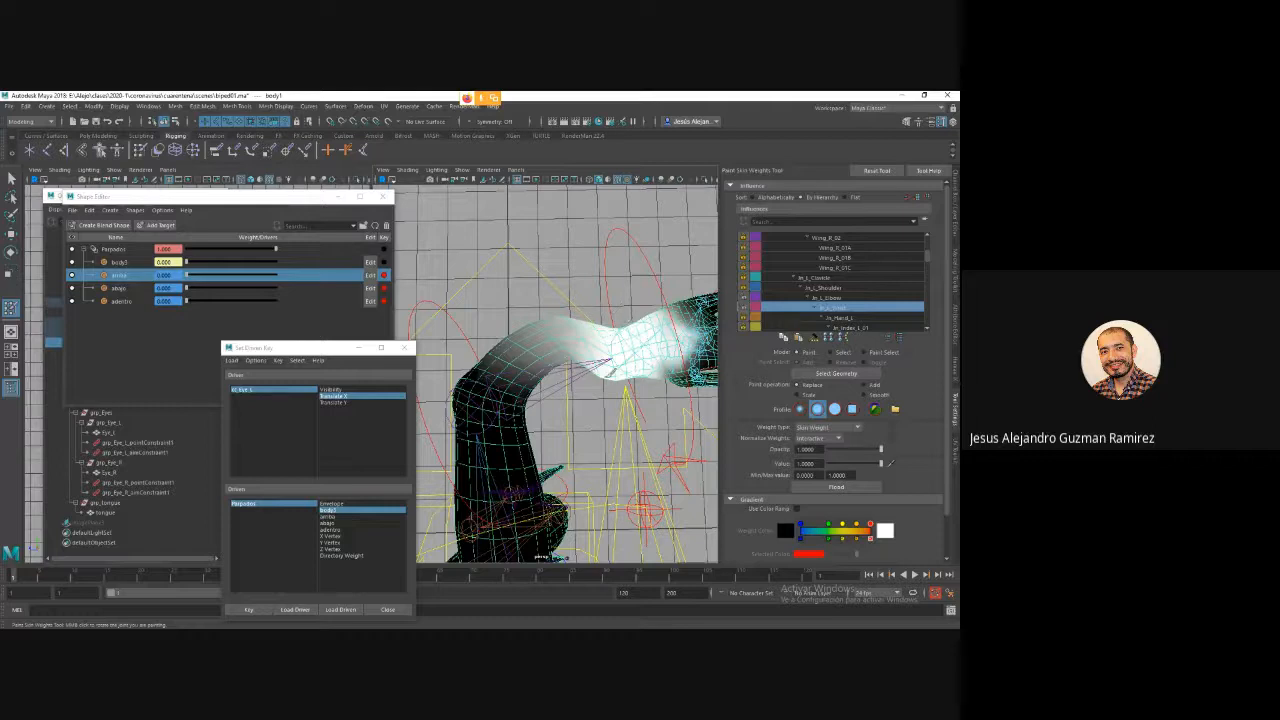
pyautogui.moveTo(594, 300); pyautogui.dragTo(589, 336)
pyautogui.moveTo(576, 345)
pyautogui.mouseDown()
pyautogui.moveTo(566, 370)
pyautogui.moveTo(596, 349)
pyautogui.moveTo(545, 345)
pyautogui.moveTo(520, 317)
pyautogui.moveTo(560, 338)
pyautogui.mouseUp()
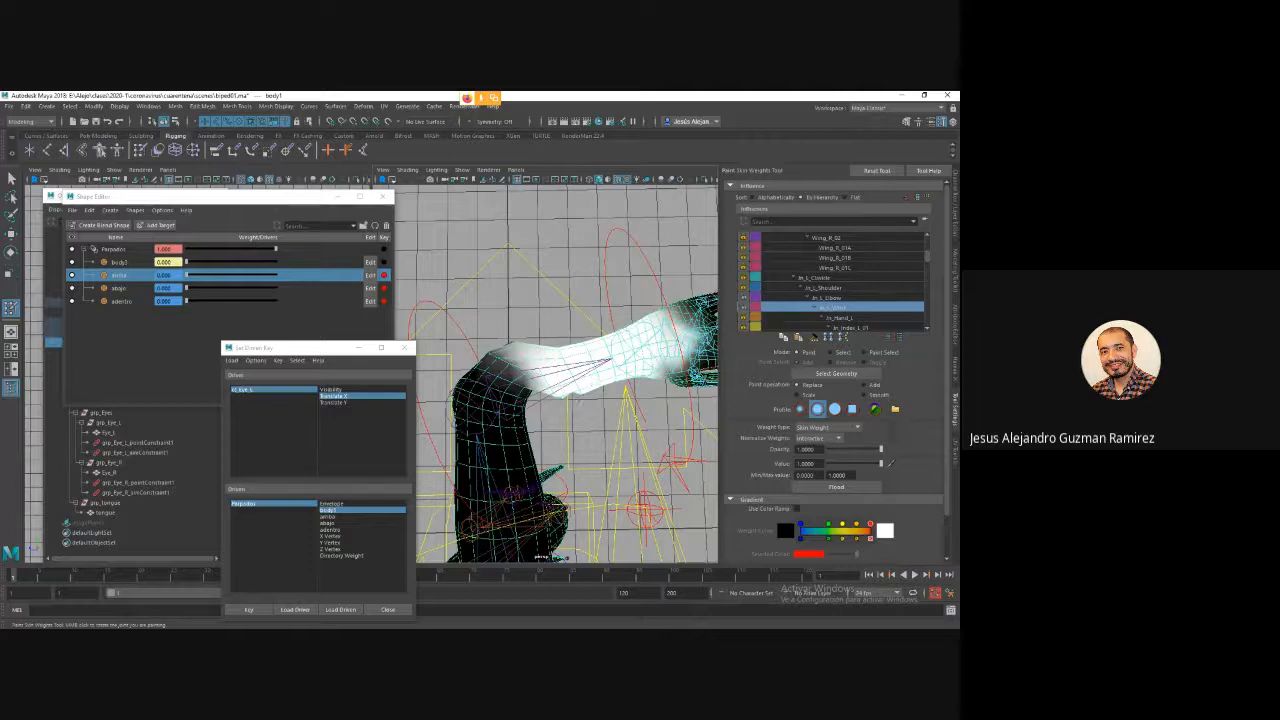
pyautogui.moveTo(560, 378)
pyautogui.mouseDown()
pyautogui.moveTo(540, 385)
pyautogui.moveTo(515, 345)
pyautogui.moveTo(555, 380)
pyautogui.moveTo(515, 375)
pyautogui.moveTo(508, 352)
pyautogui.moveTo(554, 300)
pyautogui.moveTo(597, 457)
pyautogui.moveTo(608, 304)
pyautogui.moveTo(545, 312)
pyautogui.moveTo(525, 295)
pyautogui.moveTo(549, 315)
pyautogui.moveTo(620, 328)
pyautogui.moveTo(640, 362)
pyautogui.mouseUp()
pyautogui.moveTo(526, 327); pyautogui.dragTo(538, 336)
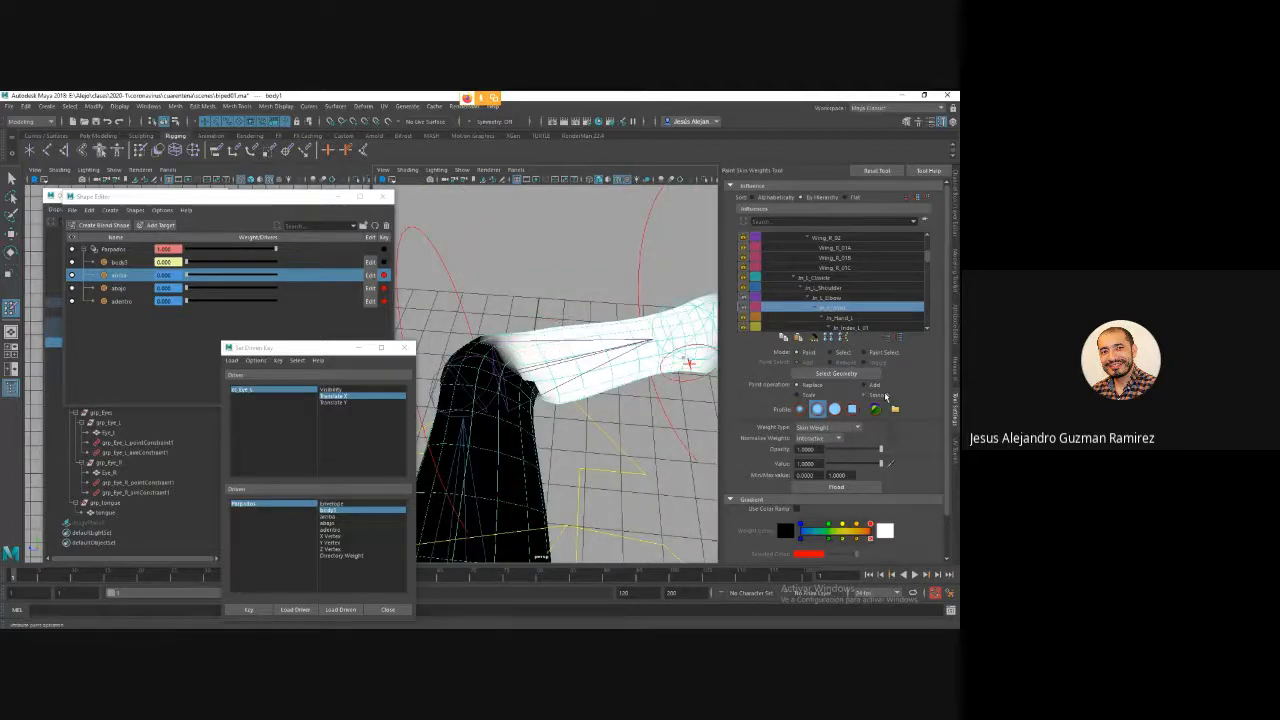
pyautogui.click(885, 396)
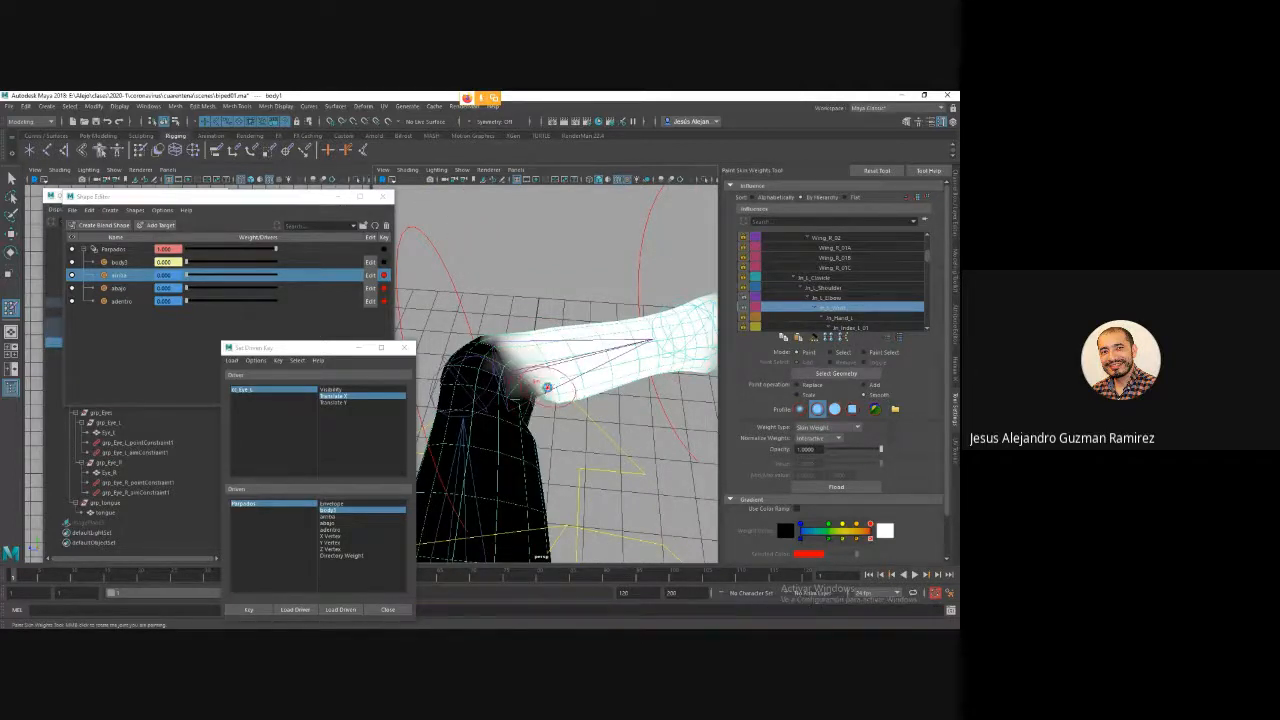
pyautogui.moveTo(548, 392)
pyautogui.mouseDown()
pyautogui.moveTo(558, 399)
pyautogui.moveTo(560, 370)
pyautogui.moveTo(546, 227)
pyautogui.mouseUp()
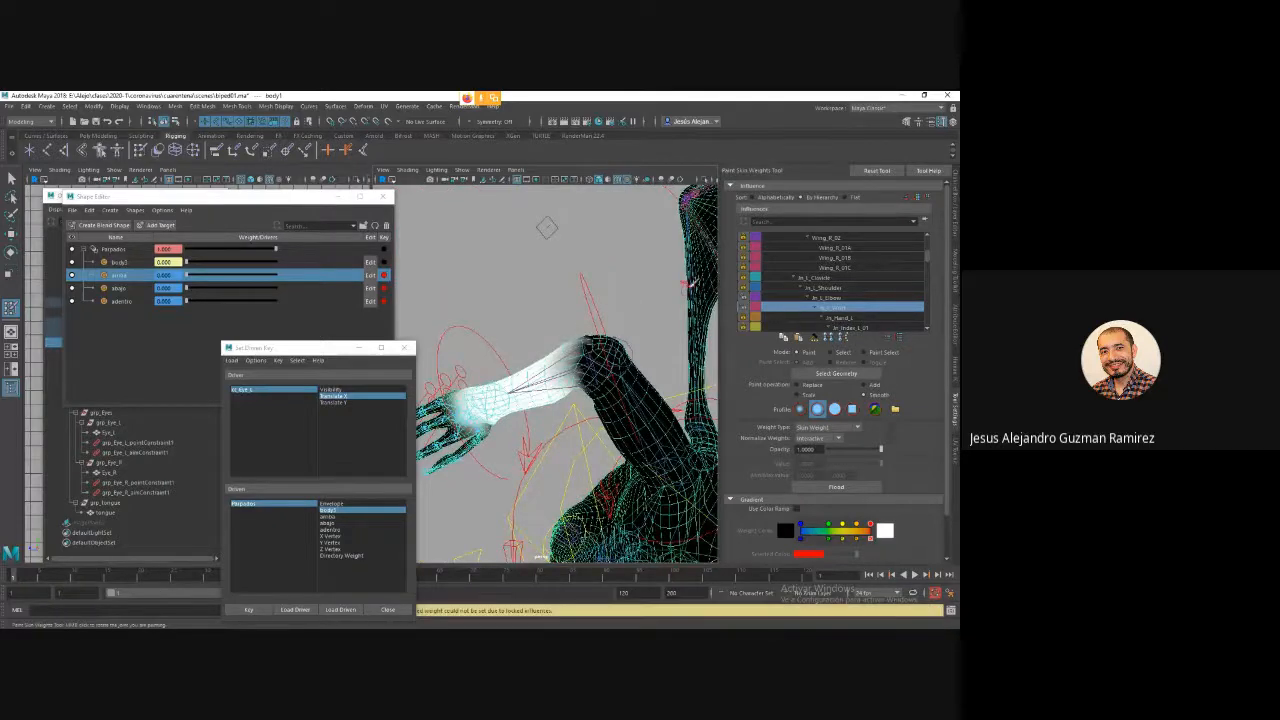
# Unlock Jn_L_Shoulder and smooth the Jn_L_Shoulder and Jn_L_Elbow weights around the left elbow.
pyautogui.click(826, 288)
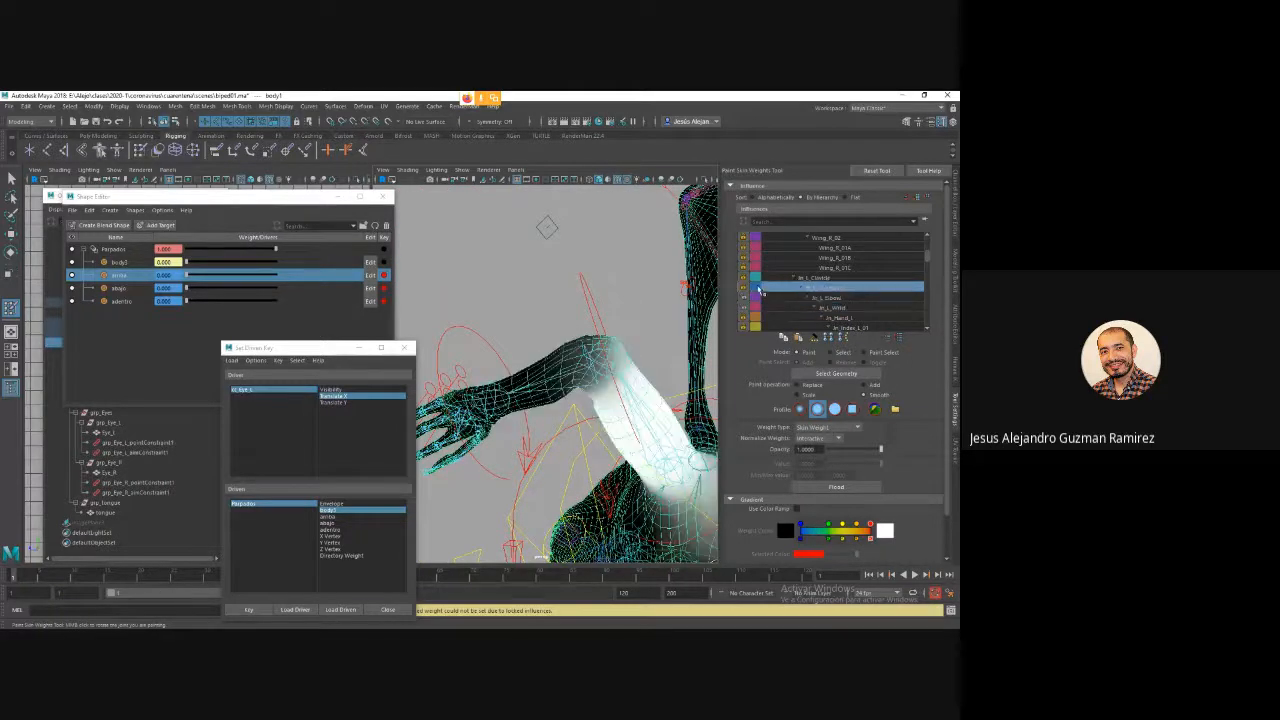
pyautogui.click(744, 289)
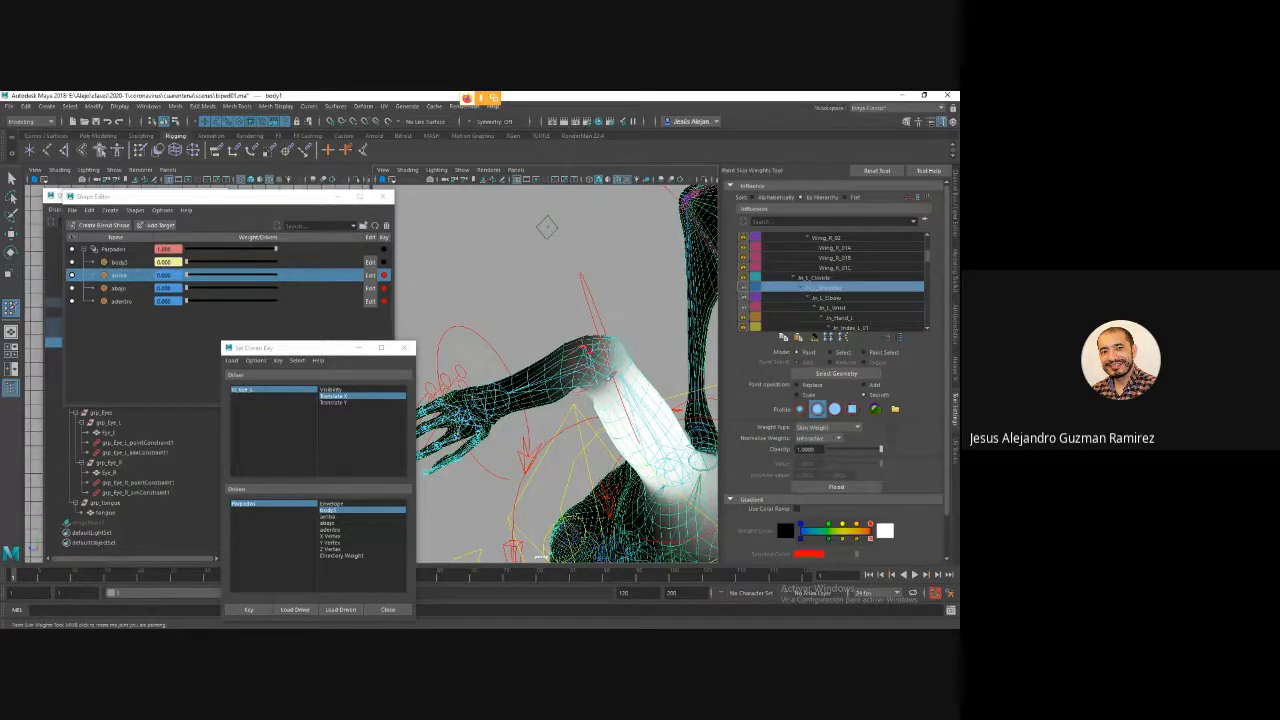
pyautogui.keyDown('alt'); pyautogui.moveTo(547, 227); pyautogui.dragTo(578, 350); pyautogui.keyUp('alt')
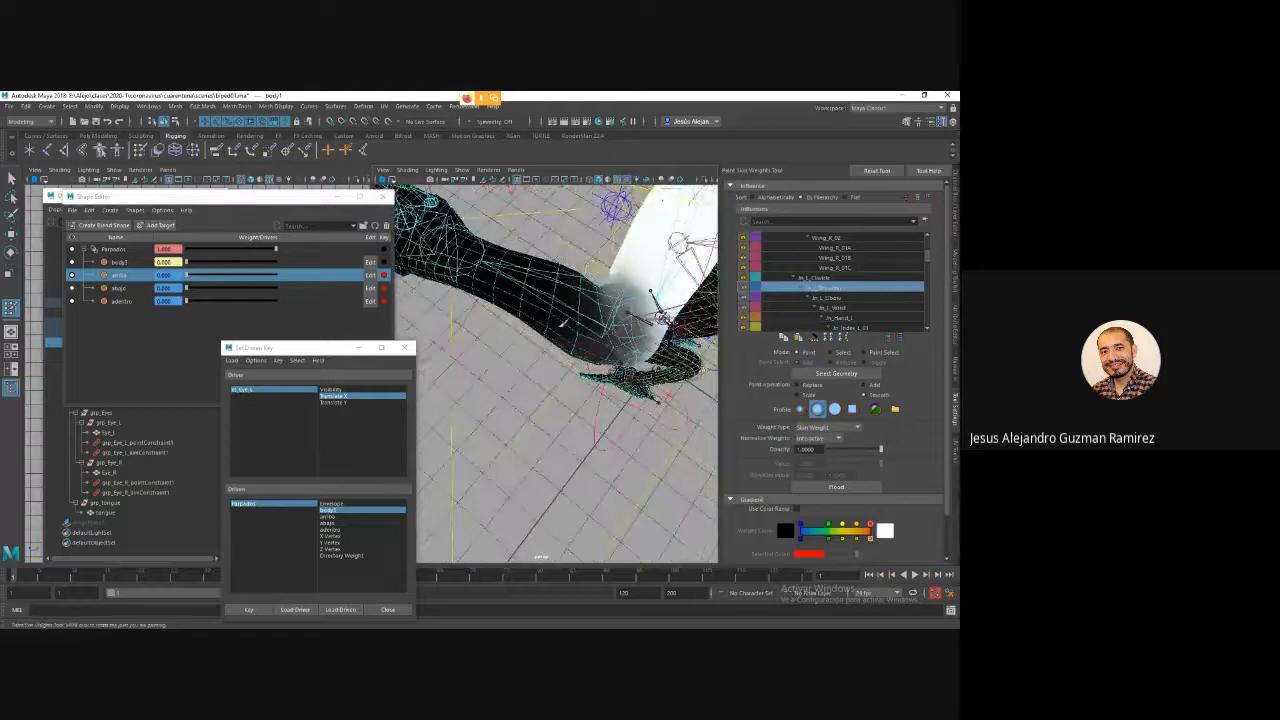
pyautogui.moveTo(615, 290)
pyautogui.mouseDown()
pyautogui.moveTo(622, 255)
pyautogui.moveTo(636, 326)
pyautogui.moveTo(605, 335)
pyautogui.mouseUp()
pyautogui.moveTo(655, 300)
pyautogui.keyDown('alt'); pyautogui.mouseDown()
pyautogui.moveTo(605, 448)
pyautogui.moveTo(438, 466)
pyautogui.mouseUp(); pyautogui.keyUp('alt')
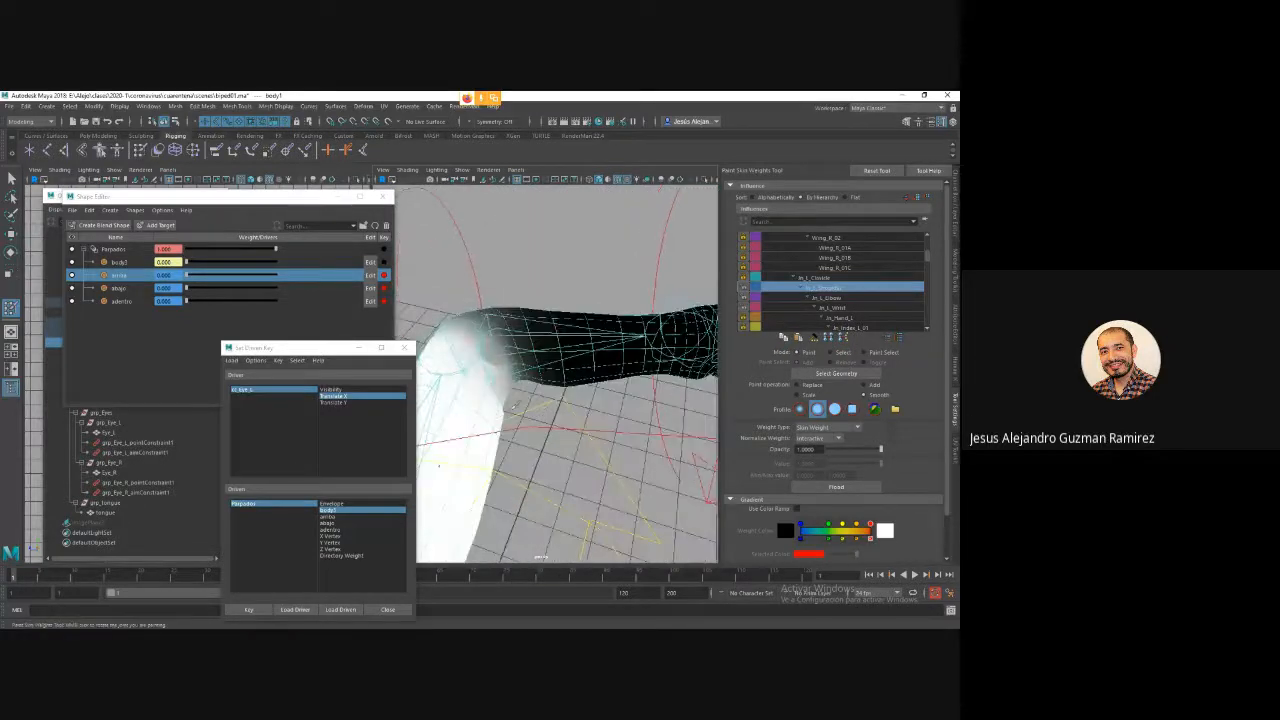
pyautogui.click(836, 298)
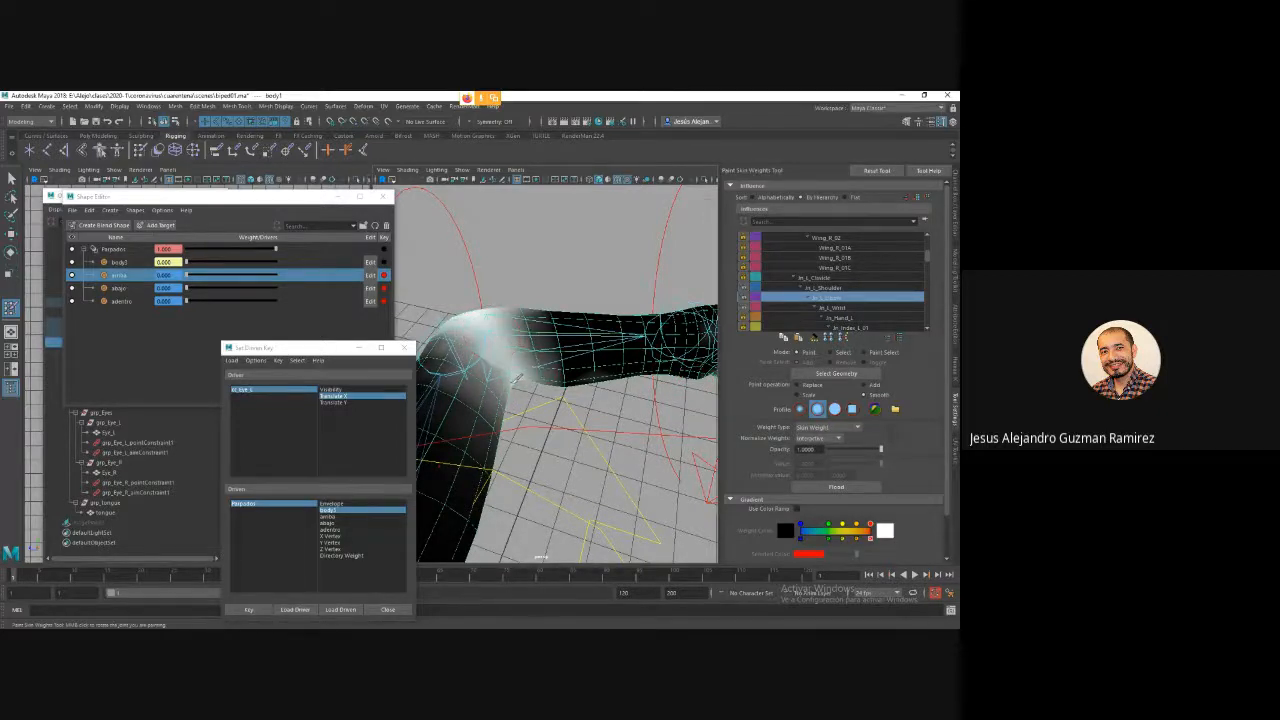
pyautogui.moveTo(517, 379)
pyautogui.keyDown('alt'); pyautogui.mouseDown()
pyautogui.moveTo(504, 430)
pyautogui.moveTo(462, 440)
pyautogui.moveTo(545, 430)
pyautogui.mouseUp(); pyautogui.keyUp('alt')
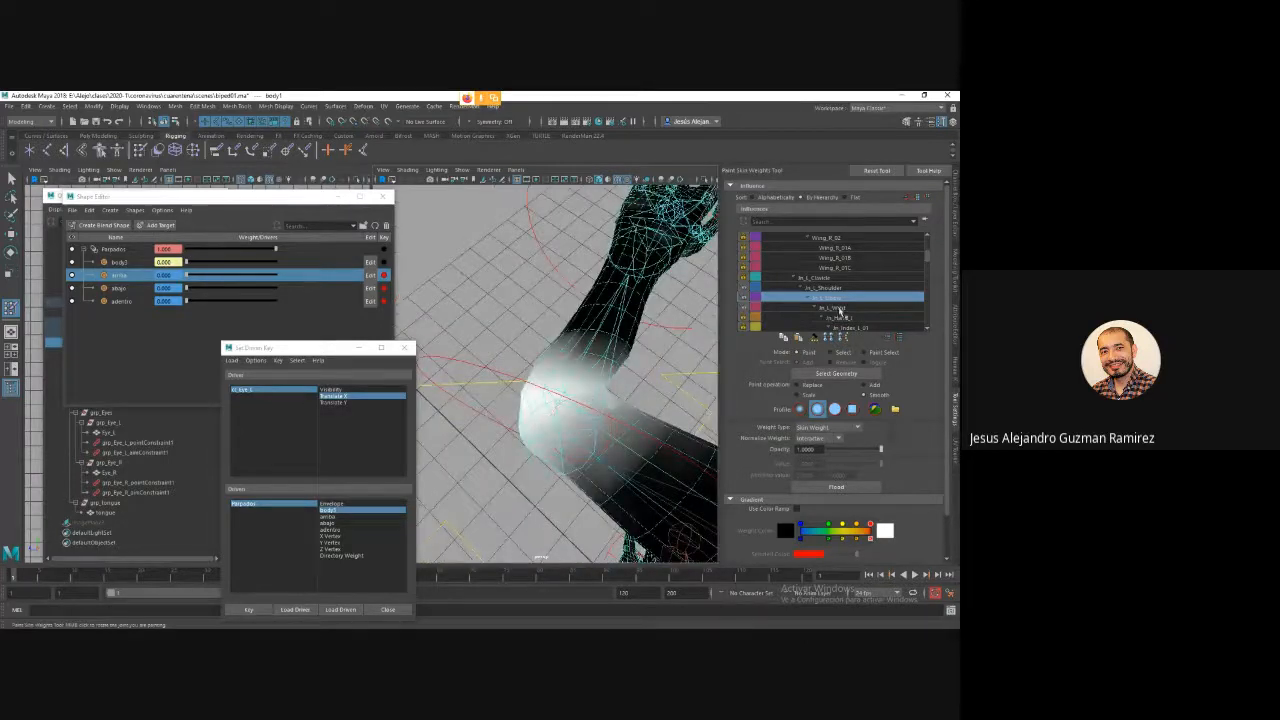
# Smooth the Jn_L_Wrist weights around the left elbow and along the forearm.
pyautogui.click(836, 309)
pyautogui.moveTo(607, 396)
pyautogui.mouseDown()
pyautogui.moveTo(619, 401)
pyautogui.moveTo(590, 415)
pyautogui.moveTo(568, 405)
pyautogui.moveTo(612, 354)
pyautogui.mouseUp()
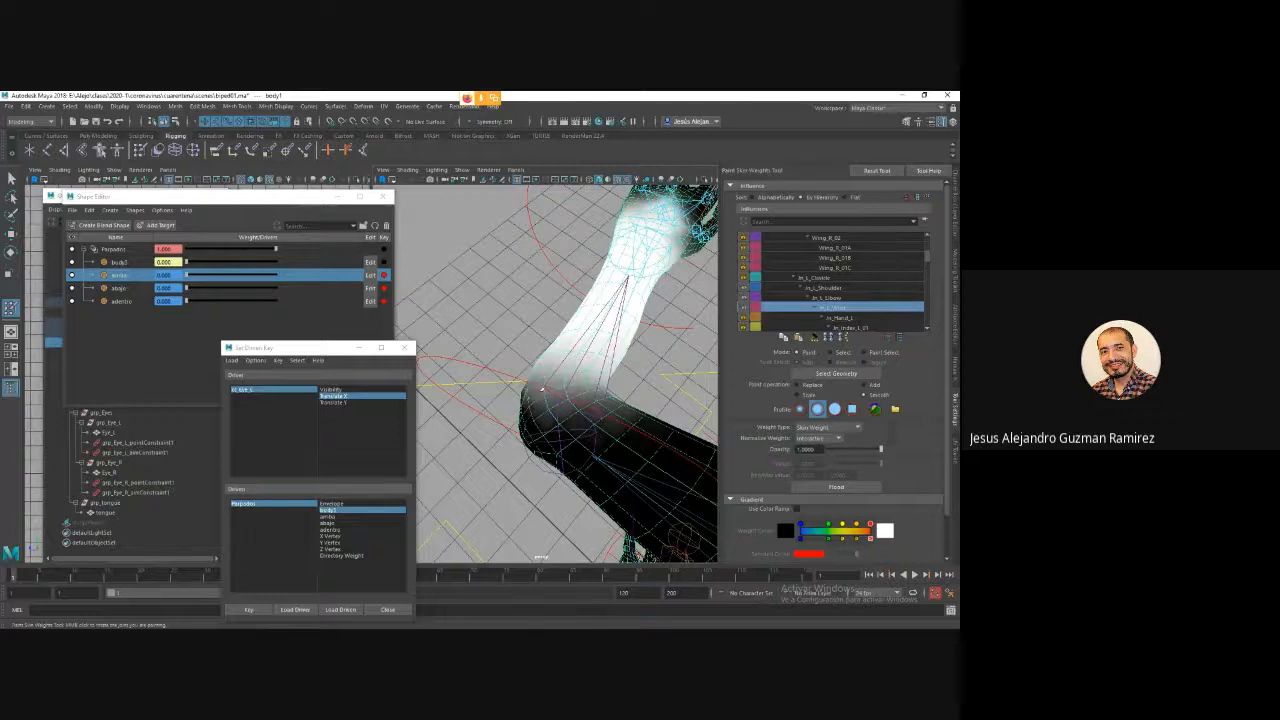
pyautogui.keyDown('alt'); pyautogui.moveTo(540, 400); pyautogui.dragTo(559, 314); pyautogui.keyUp('alt')
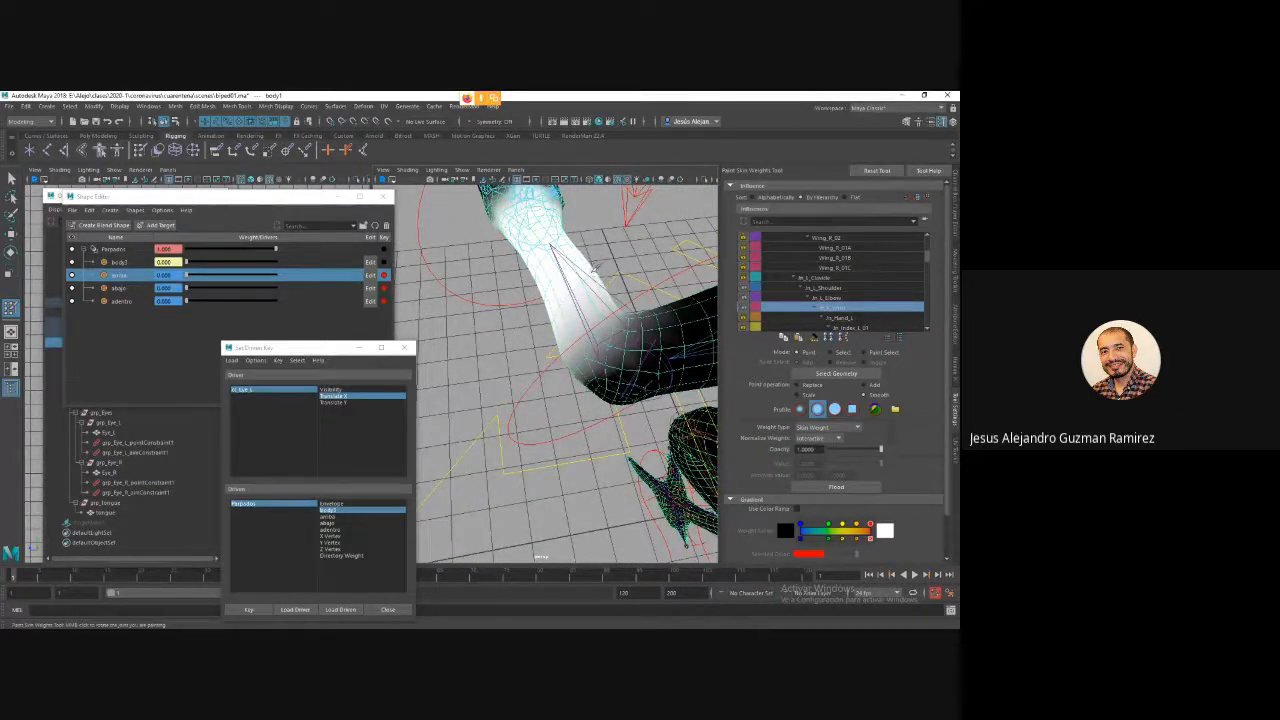
pyautogui.moveTo(596, 290)
pyautogui.keyDown('alt'); pyautogui.mouseDown()
pyautogui.moveTo(625, 325)
pyautogui.moveTo(540, 410)
pyautogui.moveTo(523, 393)
pyautogui.moveTo(570, 372)
pyautogui.moveTo(566, 322)
pyautogui.moveTo(543, 330)
pyautogui.moveTo(537, 316)
pyautogui.moveTo(512, 340)
pyautogui.moveTo(541, 324)
pyautogui.mouseUp(); pyautogui.keyUp('alt')
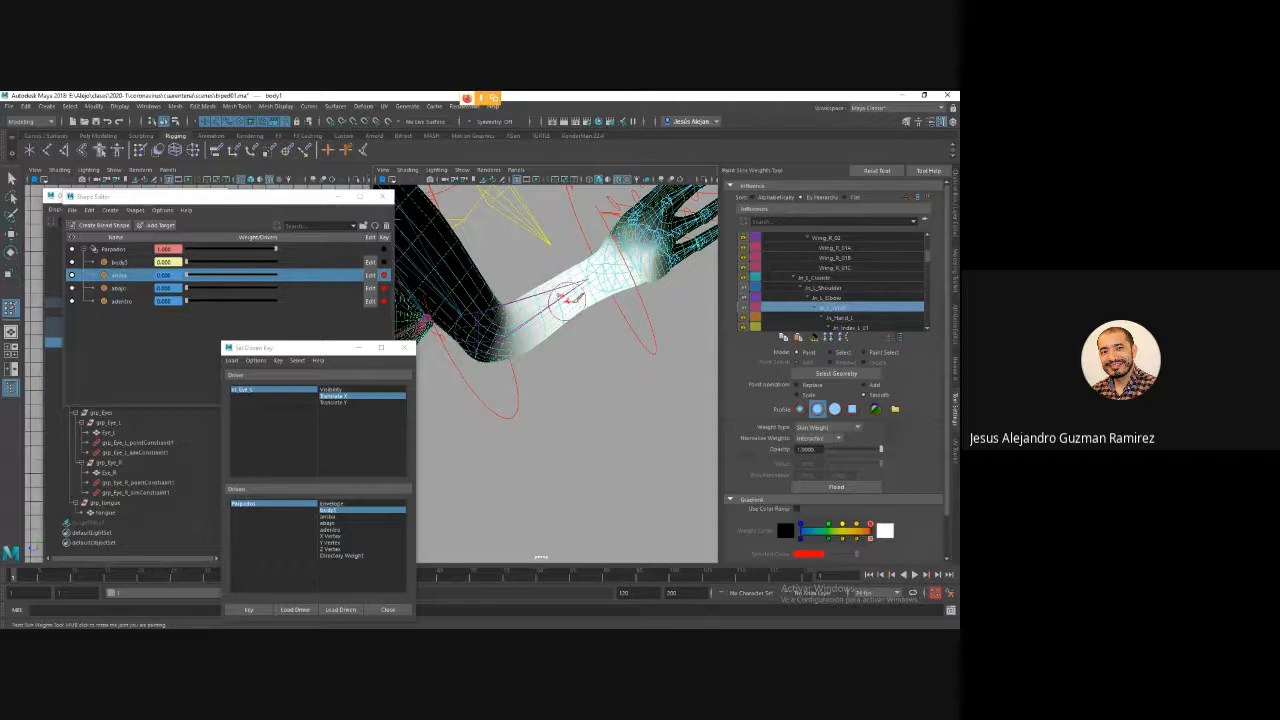
pyautogui.keyDown('alt'); pyautogui.moveTo(572, 297); pyautogui.dragTo(548, 382); pyautogui.keyUp('alt')
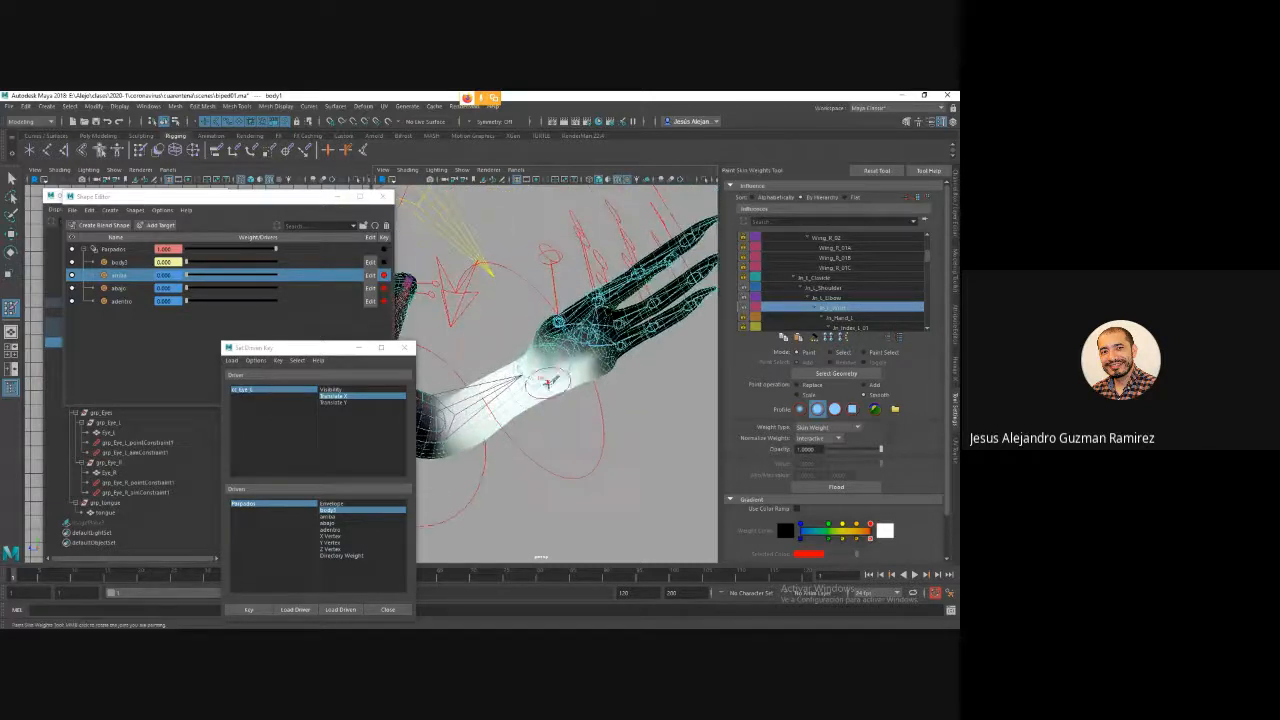
# Examine the Jn_Hand_L, Jn_L_Wrist and Jn_L_Elbow influences around the left hand, forearm and elbow.
pyautogui.click(846, 317)
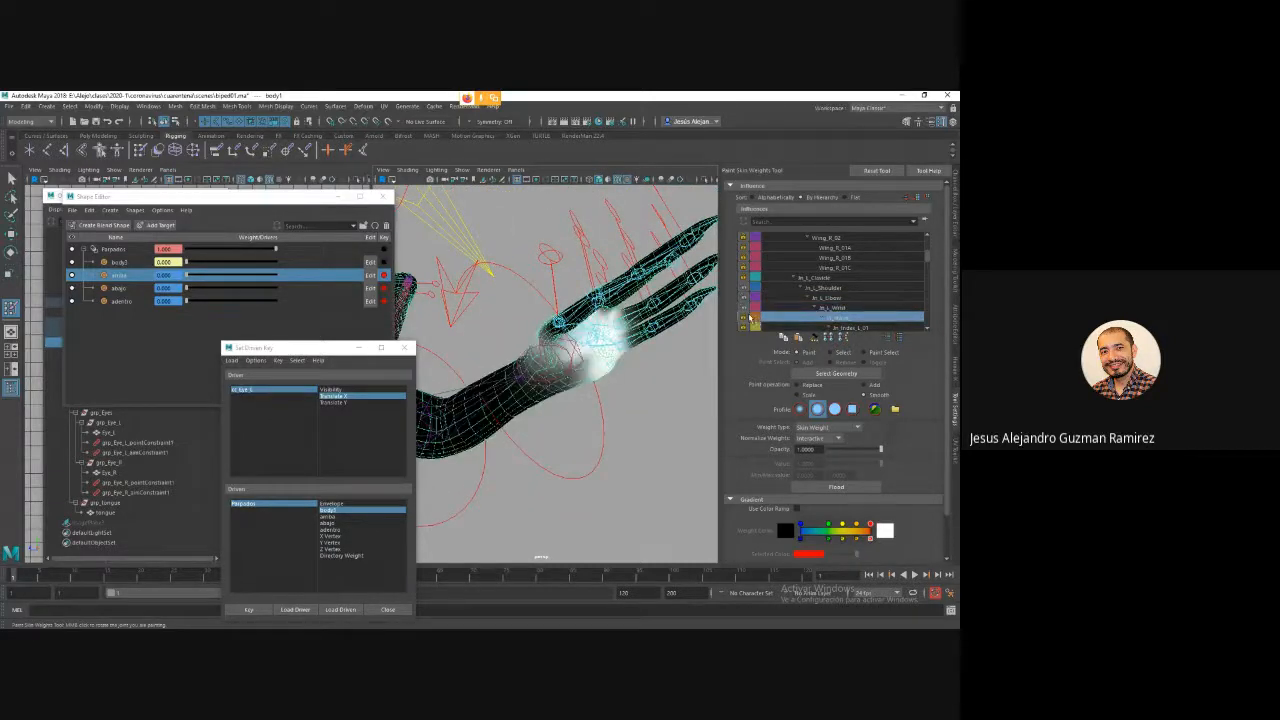
pyautogui.click(846, 307)
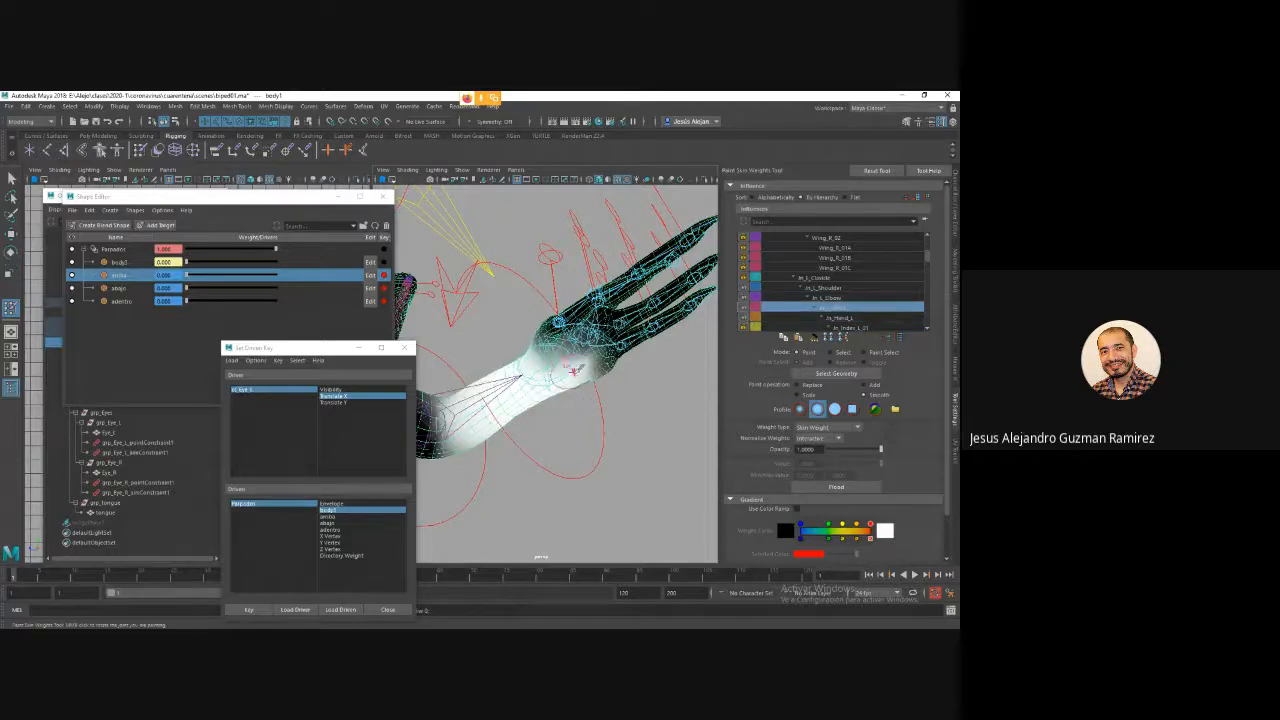
pyautogui.moveTo(577, 368)
pyautogui.keyDown('alt'); pyautogui.mouseDown()
pyautogui.moveTo(560, 340)
pyautogui.moveTo(571, 372)
pyautogui.mouseUp(); pyautogui.keyUp('alt')
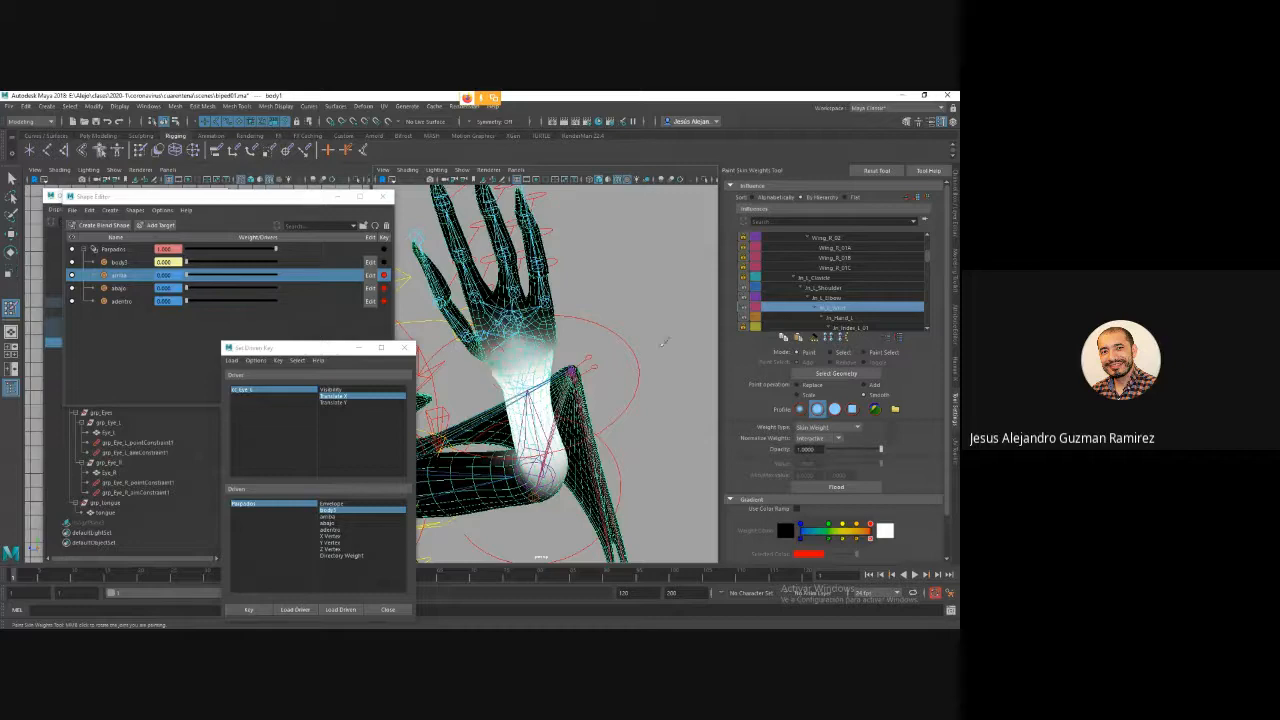
pyautogui.click(848, 318)
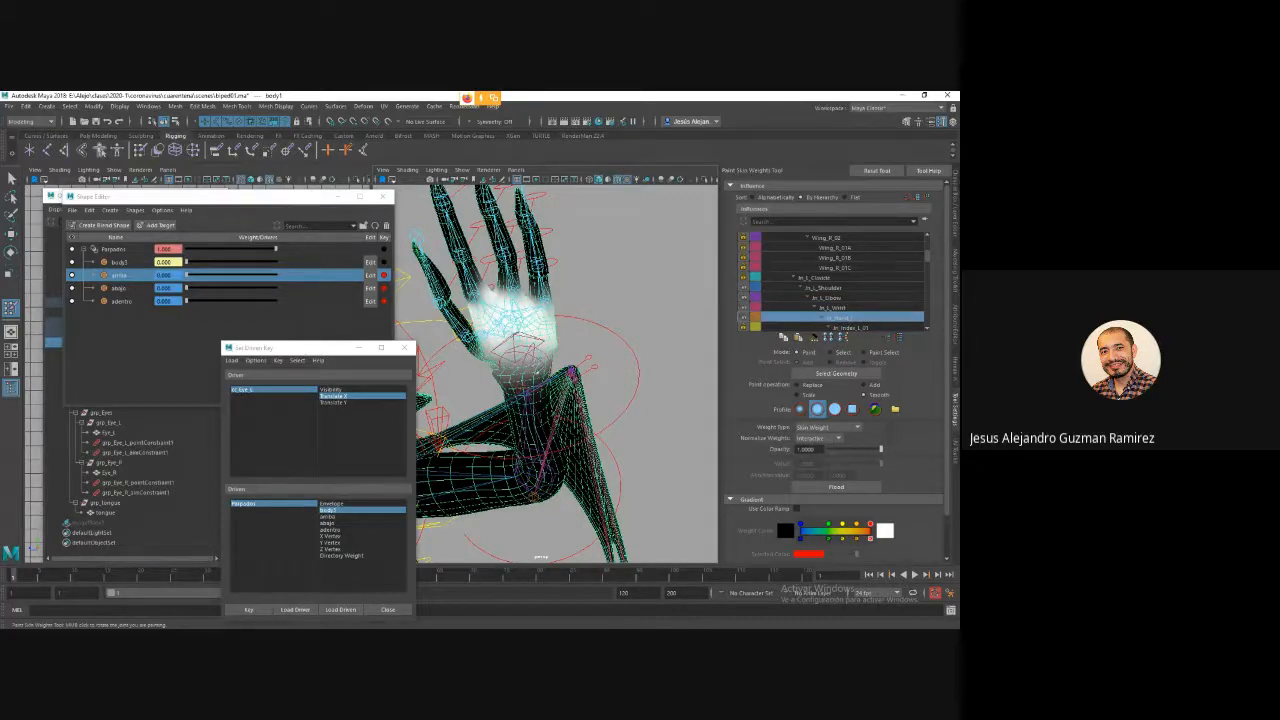
pyautogui.keyDown('alt'); pyautogui.moveTo(546, 338); pyautogui.dragTo(581, 318); pyautogui.keyUp('alt')
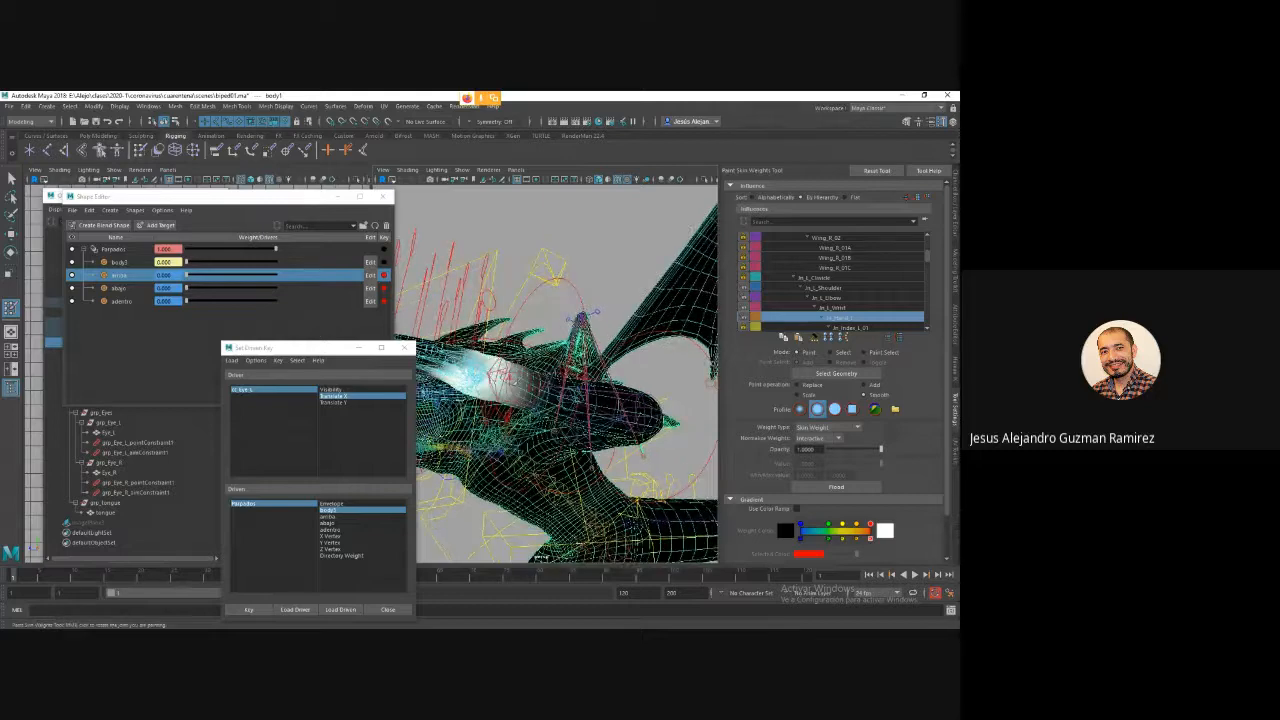
pyautogui.click(838, 309)
pyautogui.click(838, 298)
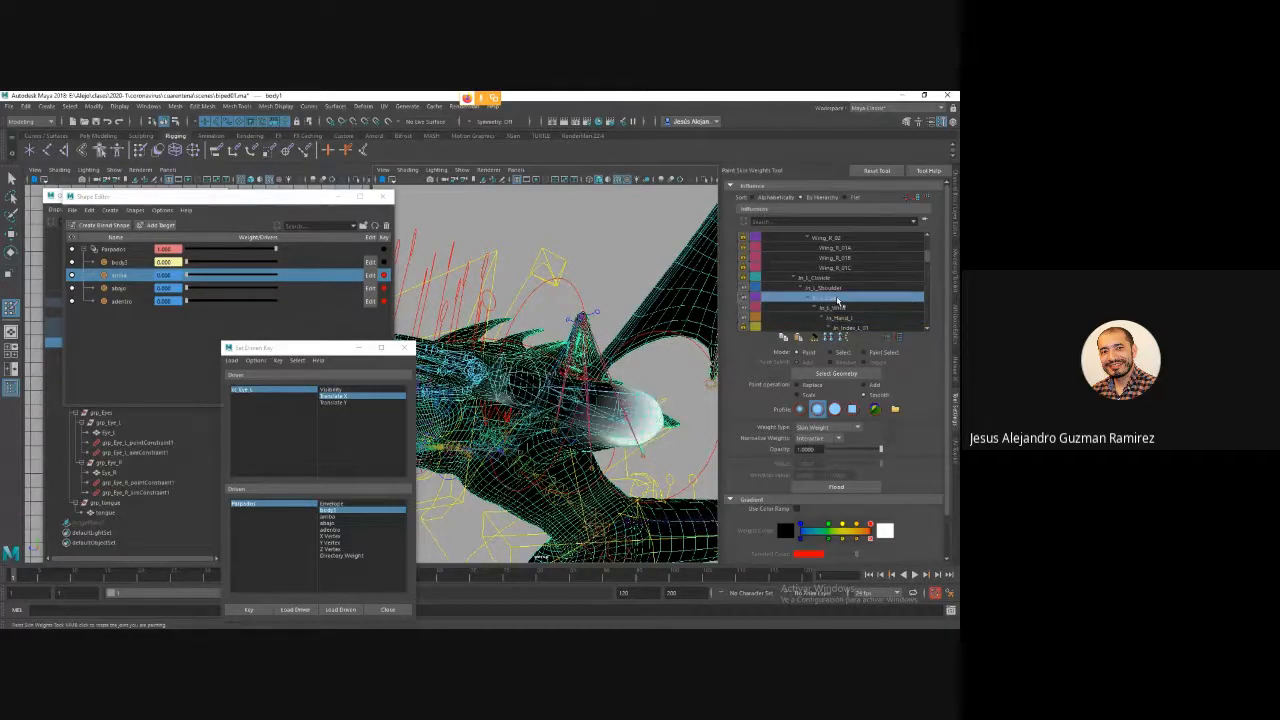
pyautogui.keyDown('alt'); pyautogui.moveTo(660, 368); pyautogui.dragTo(620, 385); pyautogui.keyUp('alt')
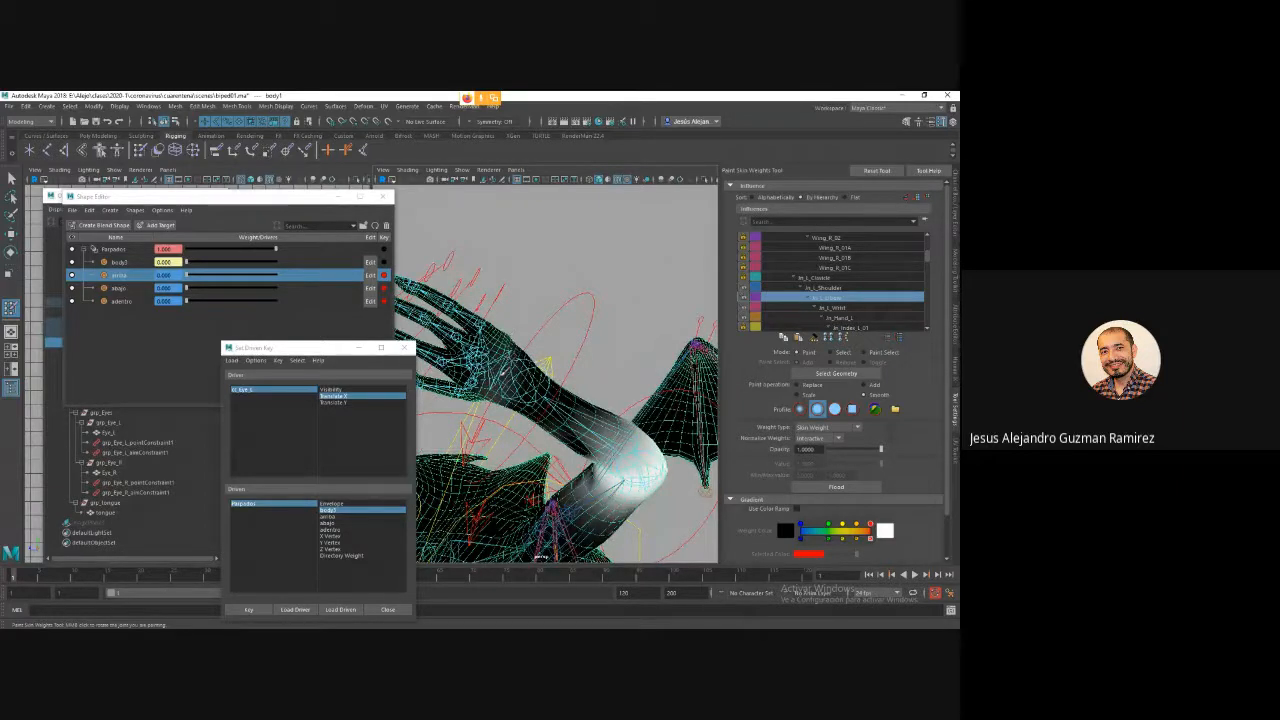
pyautogui.keyDown('alt'); pyautogui.moveTo(496, 368); pyautogui.dragTo(503, 395); pyautogui.keyUp('alt')
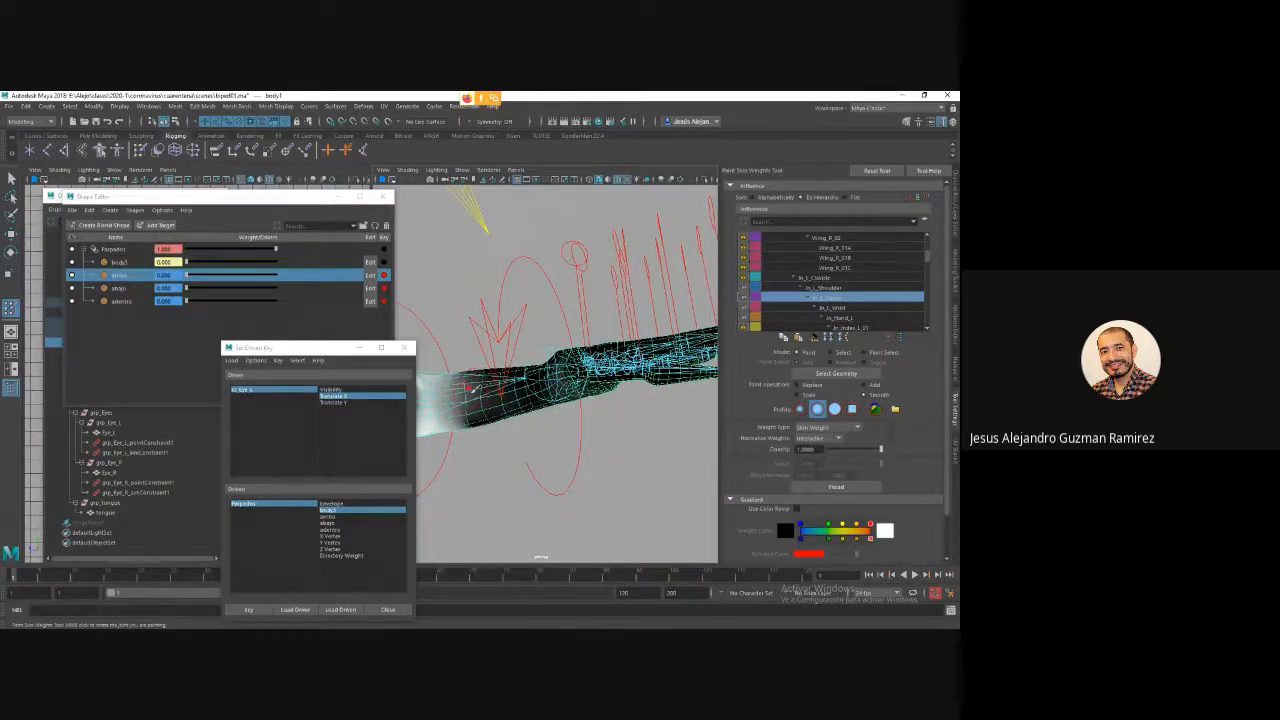
pyautogui.keyDown('alt'); pyautogui.moveTo(488, 393); pyautogui.dragTo(600, 330); pyautogui.keyUp('alt')
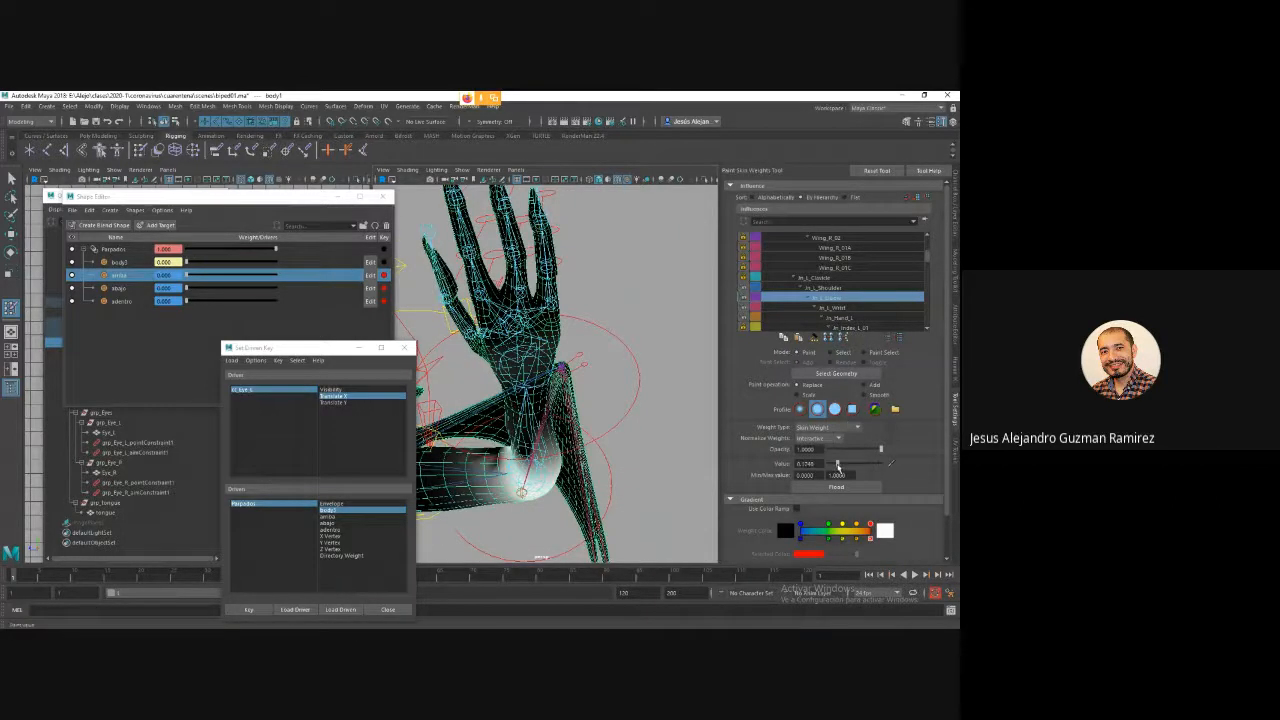
# Erase Jn_L_Shoulder and Jn_L_Elbow weights from the left forearm in Replace mode at value 0.
pyautogui.moveTo(838, 466); pyautogui.dragTo(826, 465)
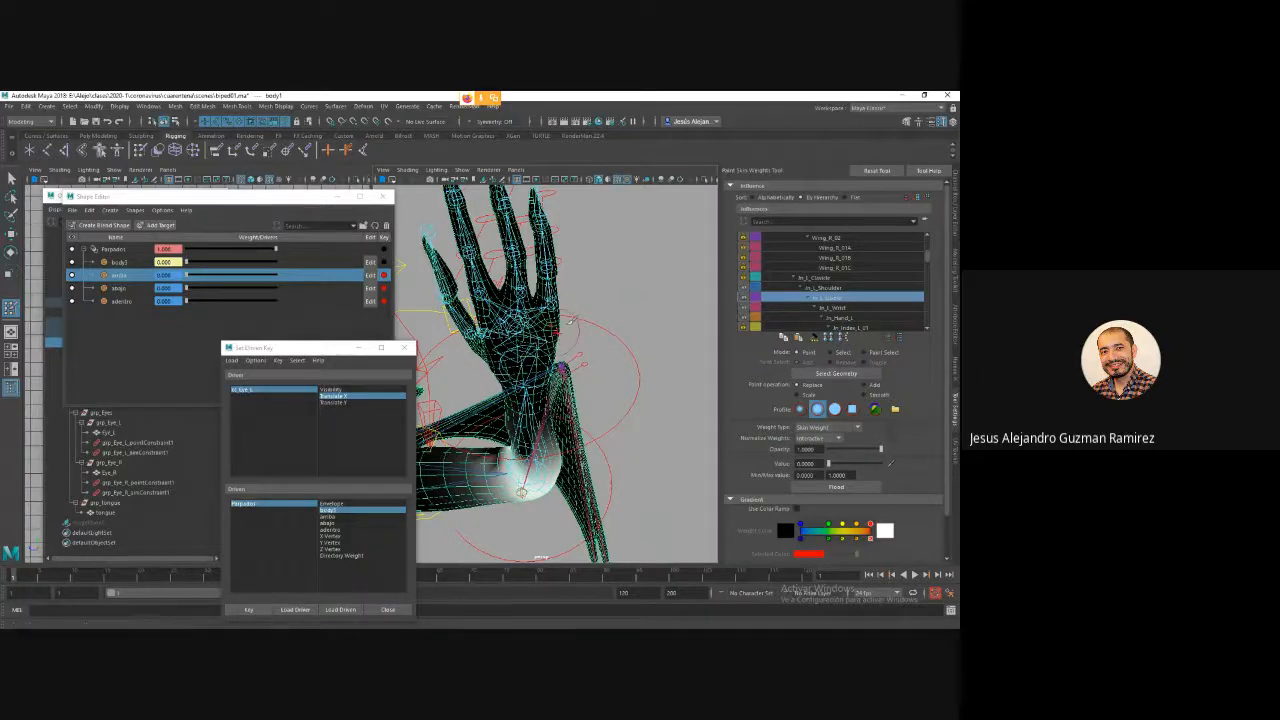
pyautogui.keyDown('alt'); pyautogui.moveTo(572, 320); pyautogui.dragTo(524, 403); pyautogui.keyUp('alt')
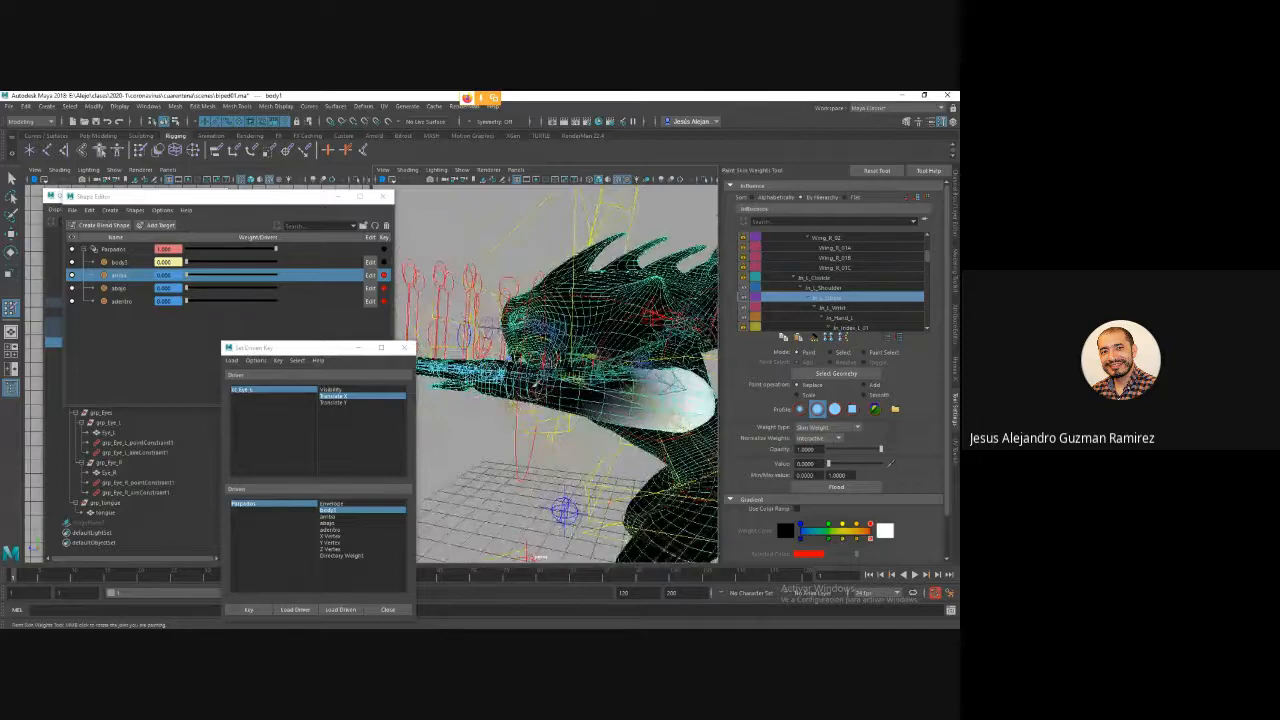
pyautogui.press('f')
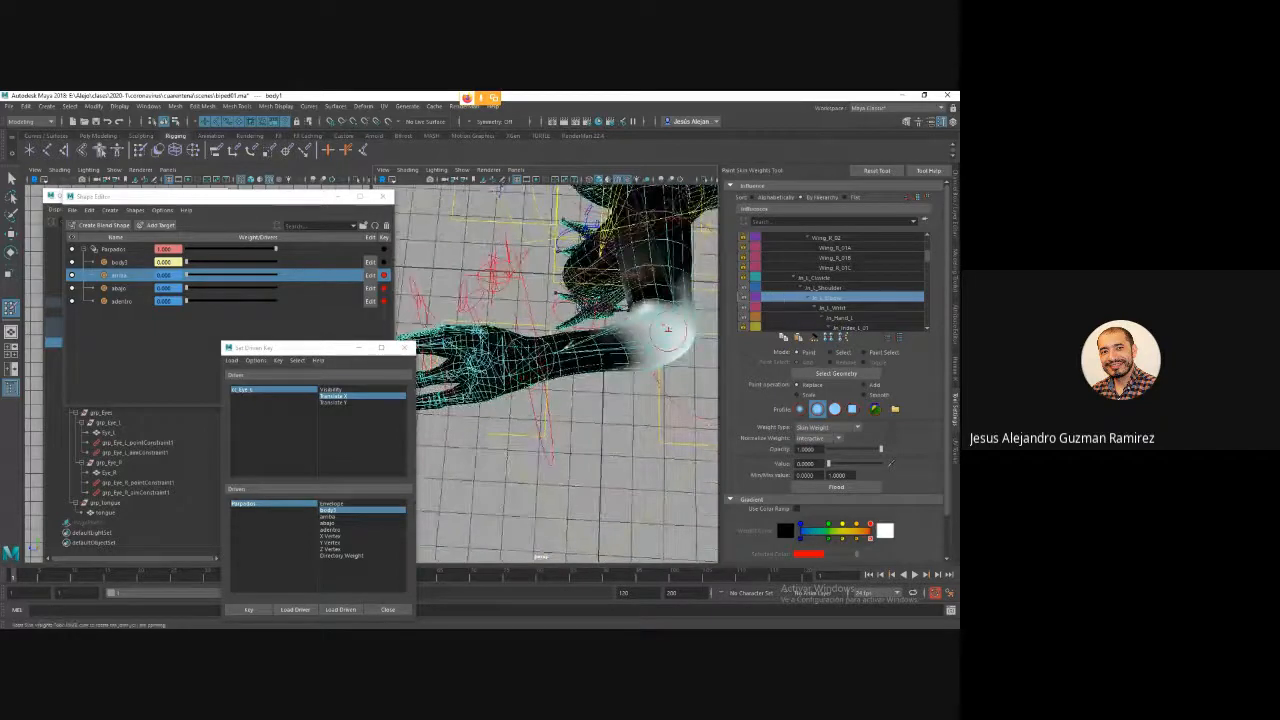
pyautogui.click(834, 288)
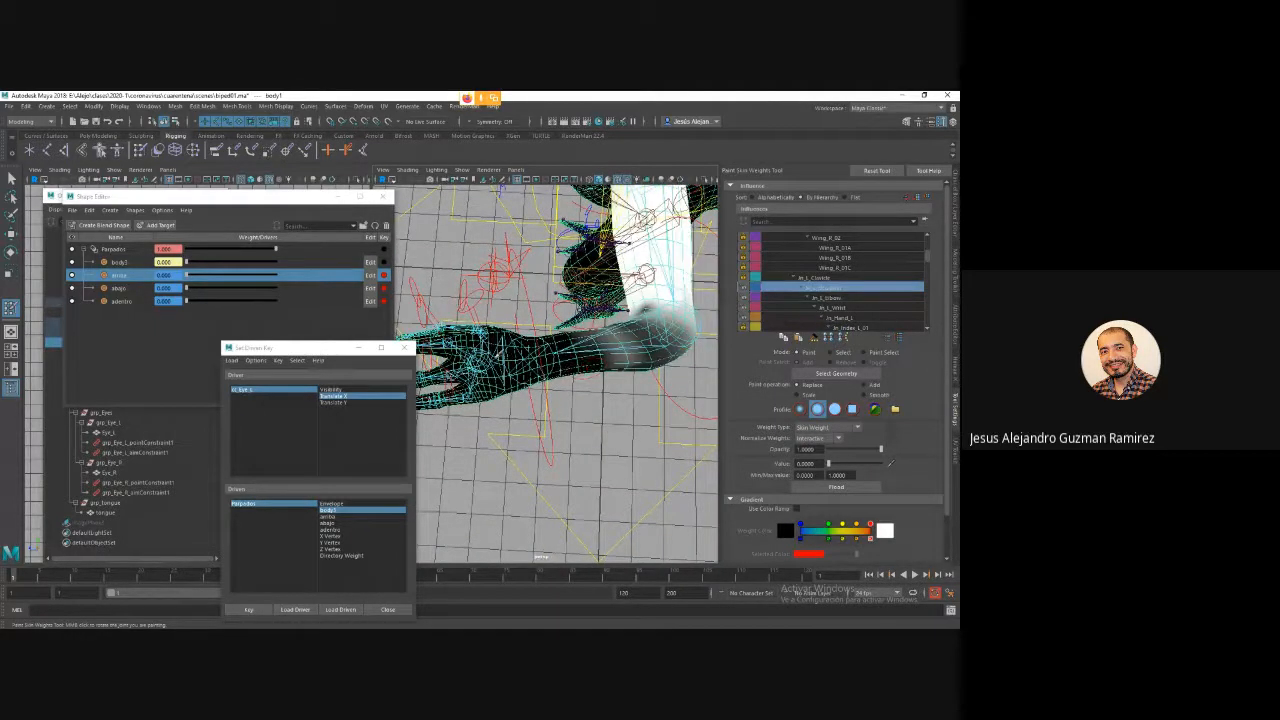
pyautogui.moveTo(594, 351)
pyautogui.mouseDown()
pyautogui.moveTo(575, 330)
pyautogui.moveTo(640, 350)
pyautogui.moveTo(588, 321)
pyautogui.moveTo(546, 343)
pyautogui.mouseUp()
pyautogui.moveTo(635, 368)
pyautogui.mouseDown()
pyautogui.moveTo(664, 386)
pyautogui.moveTo(590, 384)
pyautogui.mouseUp()
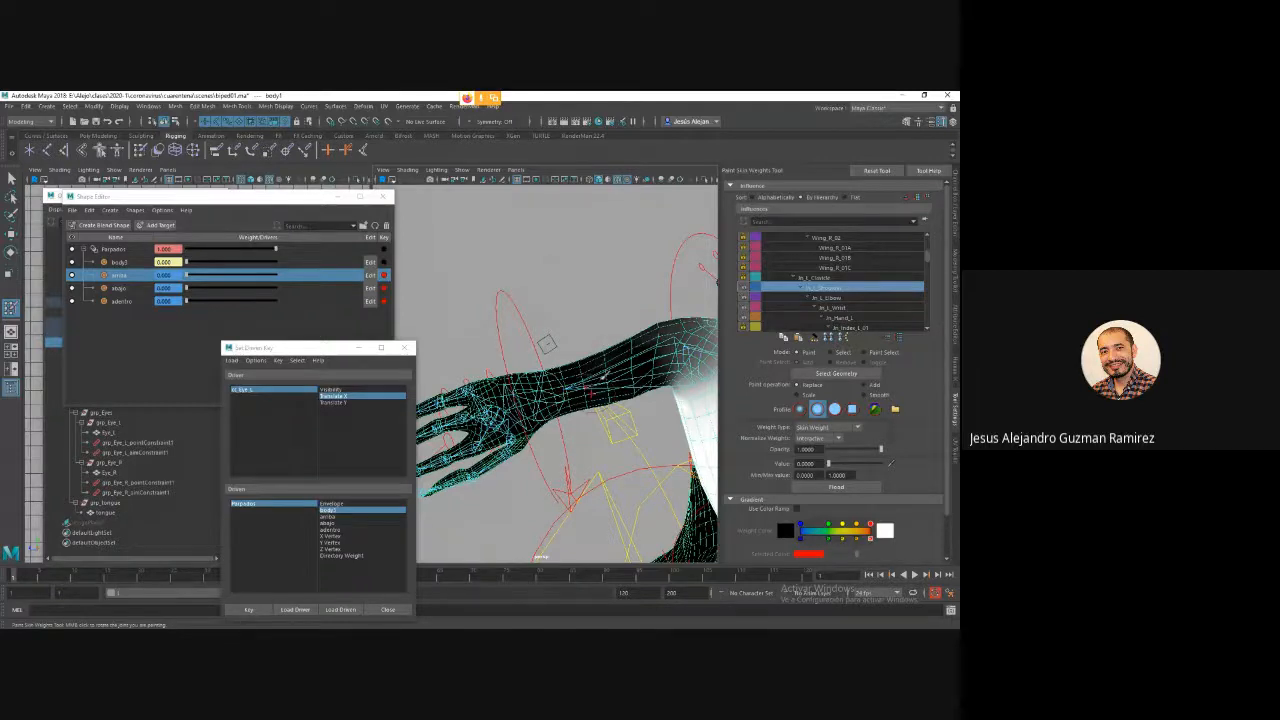
pyautogui.click(833, 298)
pyautogui.moveTo(585, 372); pyautogui.dragTo(608, 366)
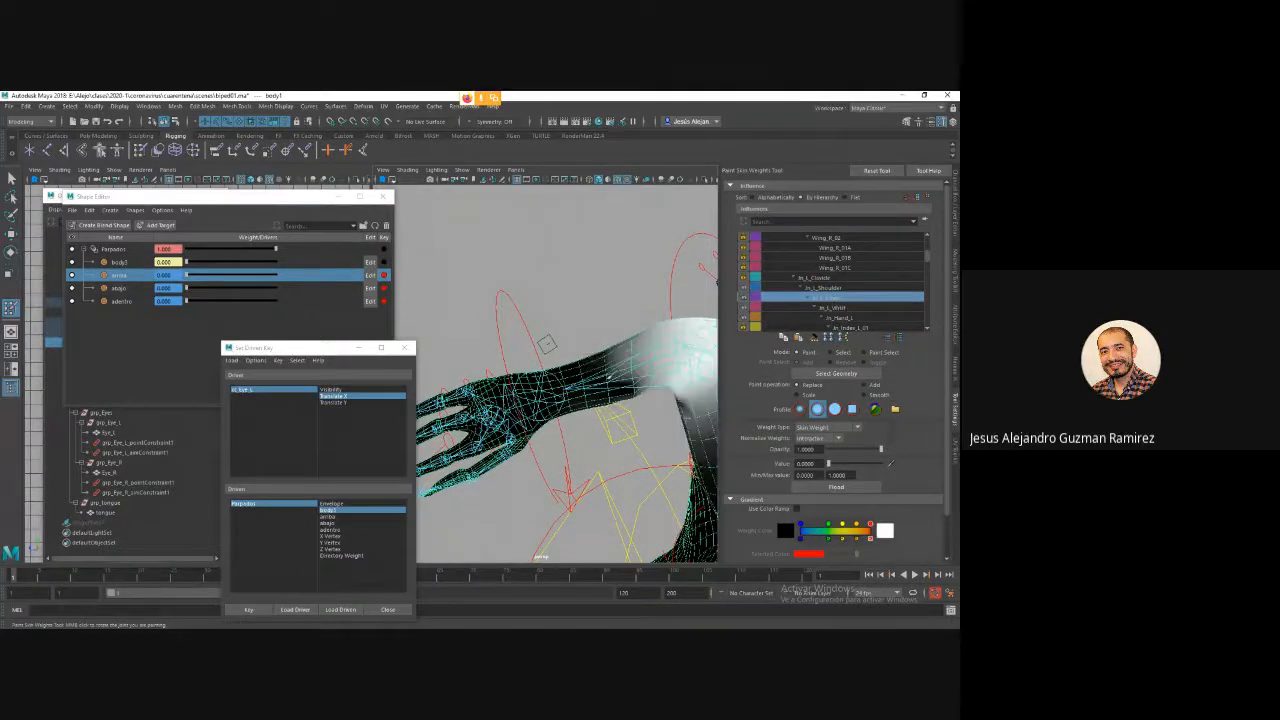
# Smooth the Jn_L_Wrist and Jn_L_Elbow weights along the left forearm between wrist and elbow.
pyautogui.click(838, 307)
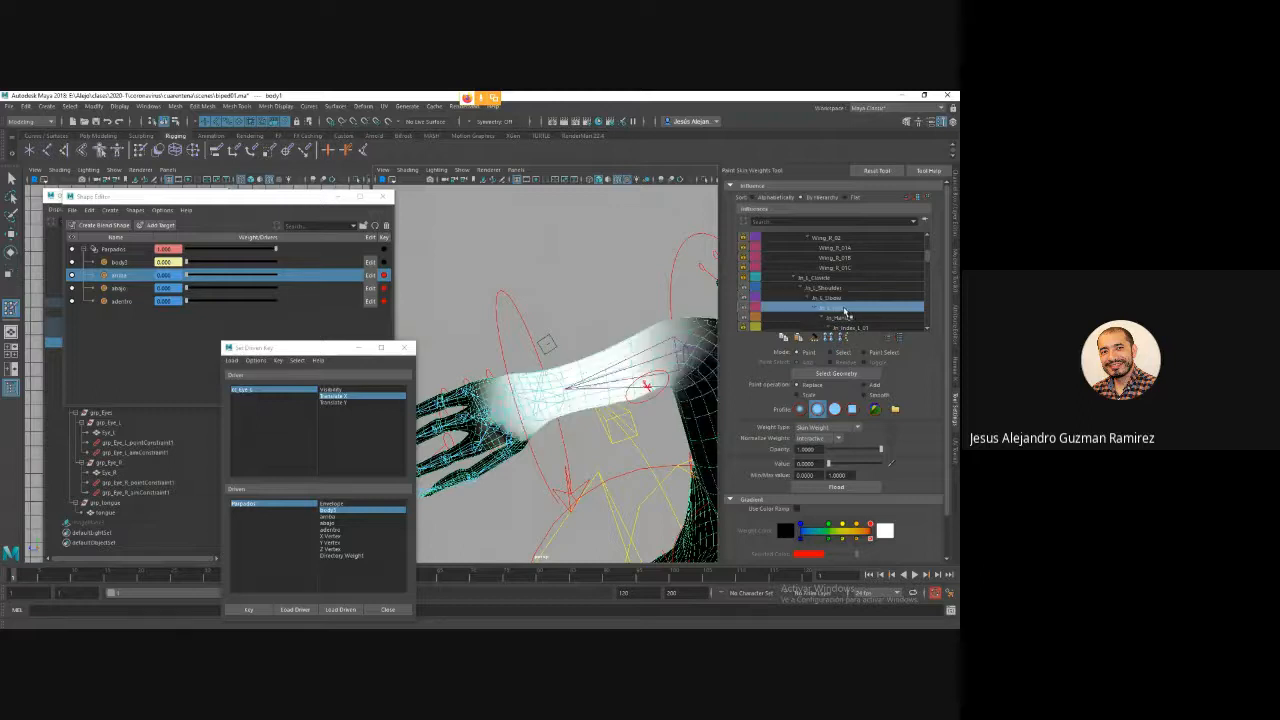
pyautogui.click(864, 395)
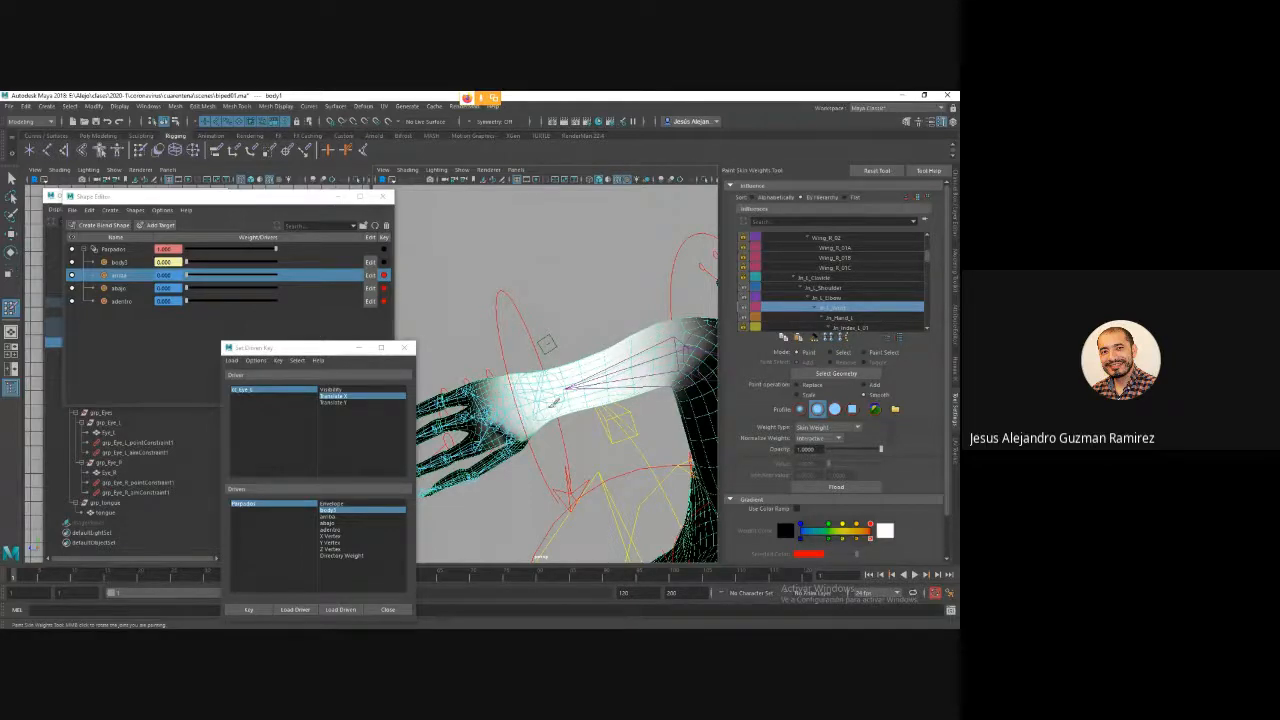
pyautogui.keyDown('alt'); pyautogui.moveTo(553, 398); pyautogui.dragTo(541, 330); pyautogui.keyUp('alt')
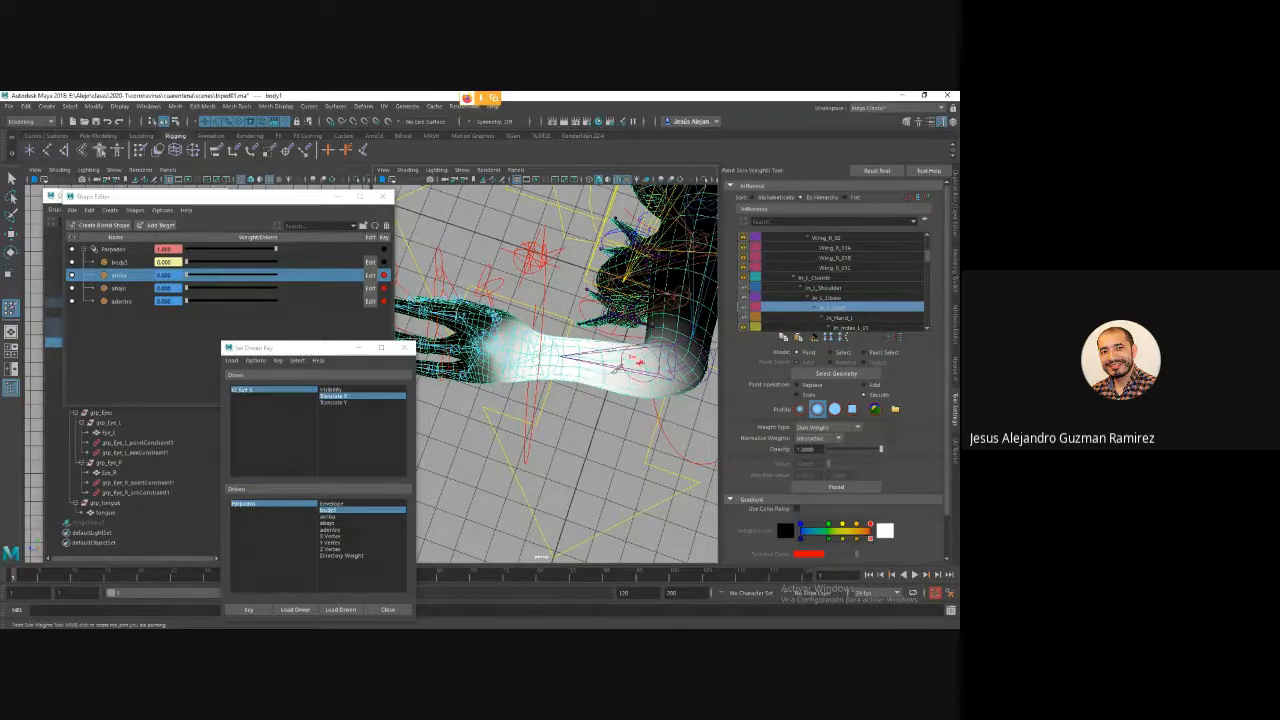
pyautogui.keyDown('alt'); pyautogui.moveTo(612, 370); pyautogui.dragTo(565, 400); pyautogui.keyUp('alt')
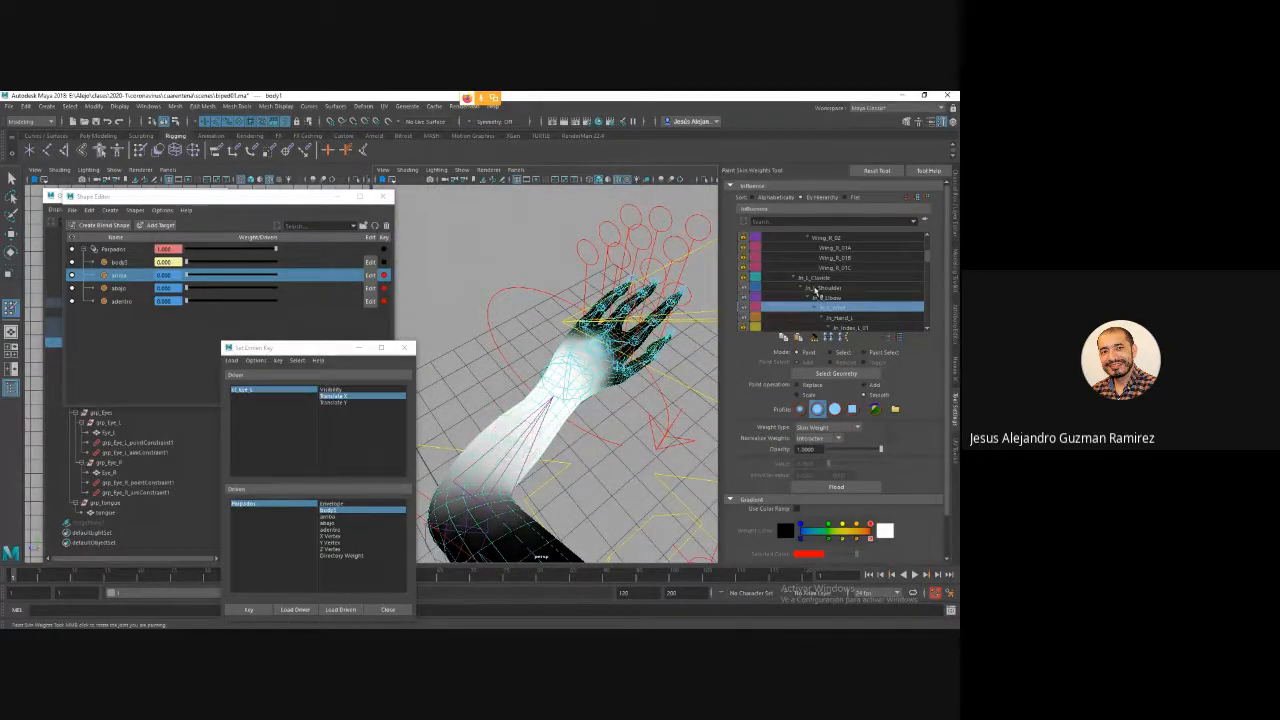
pyautogui.click(827, 298)
pyautogui.moveTo(547, 436)
pyautogui.mouseDown()
pyautogui.moveTo(545, 419)
pyautogui.moveTo(540, 448)
pyautogui.moveTo(563, 433)
pyautogui.mouseUp()
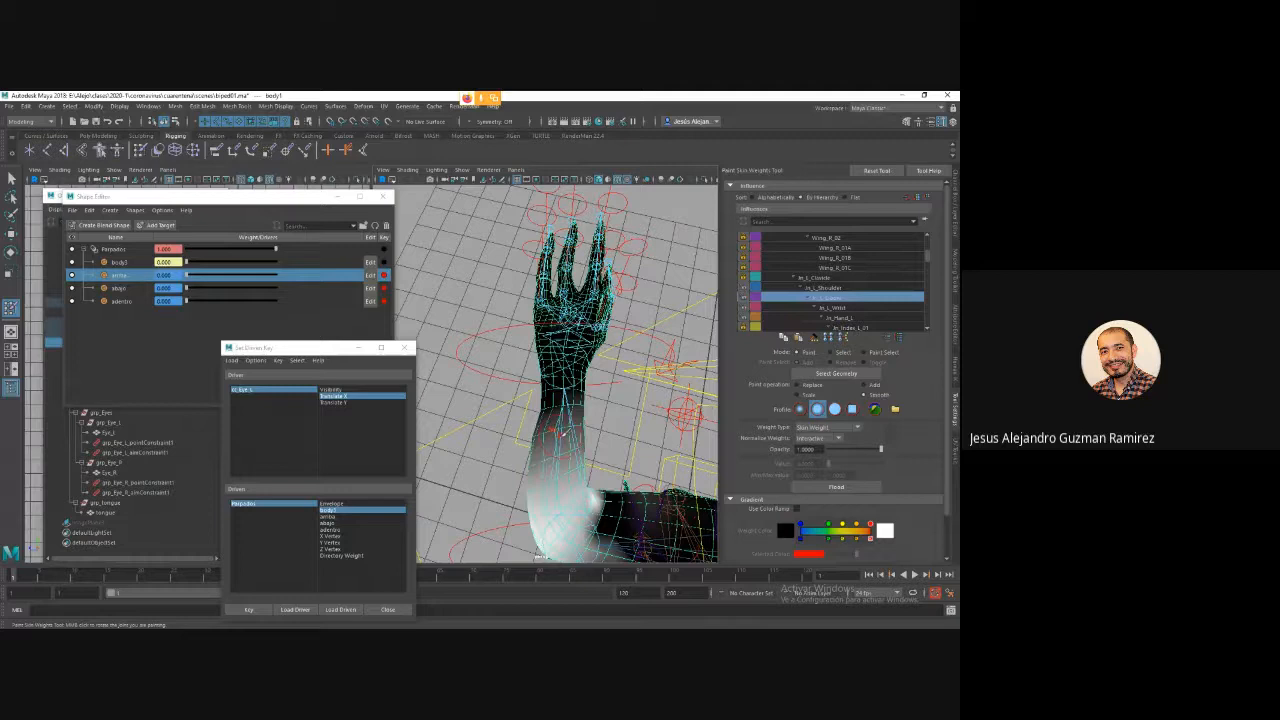
# Strengthen the Jn_L_Wrist weights around the forearm in Replace mode with value 1 and opacity about 0.51.
pyautogui.click(790, 307)
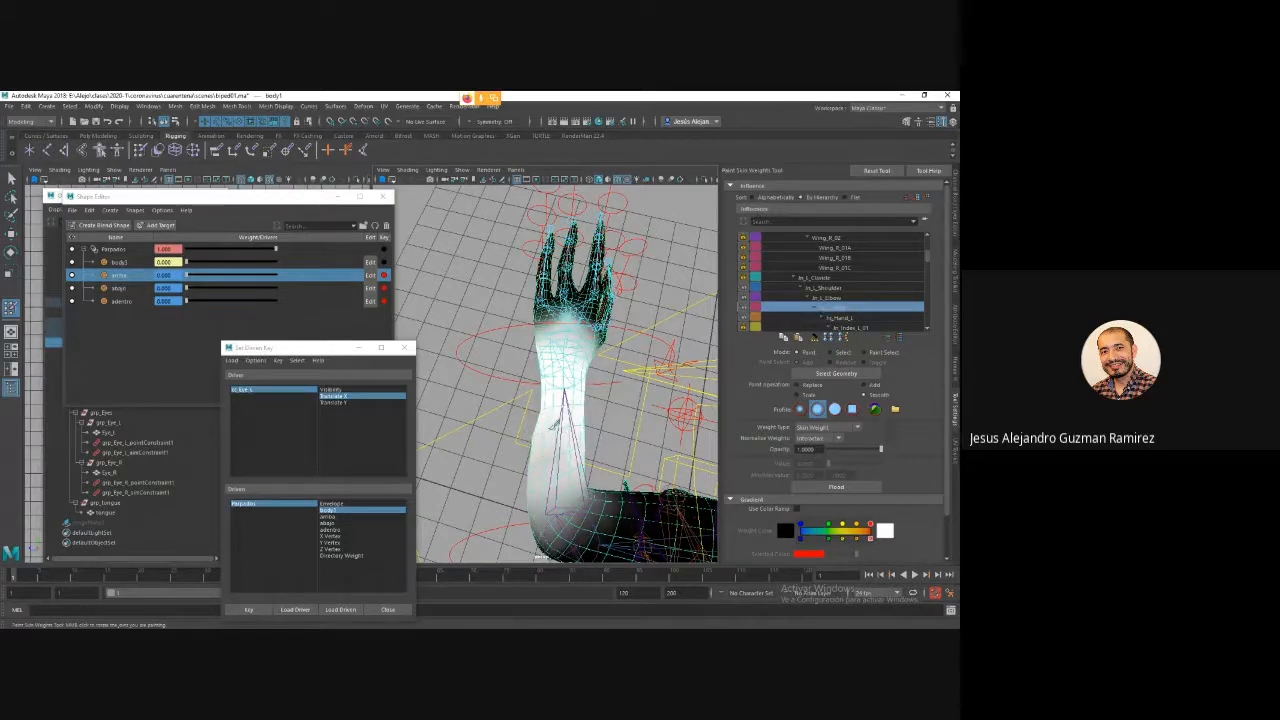
pyautogui.click(815, 386)
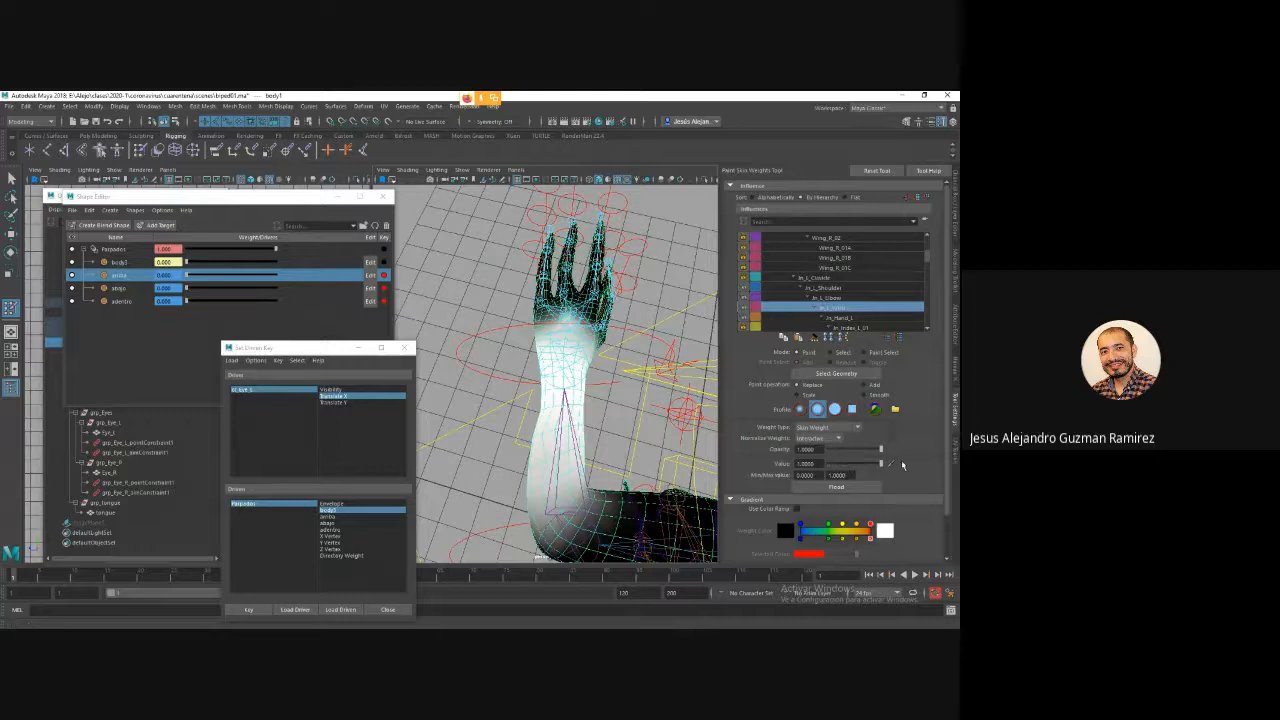
pyautogui.moveTo(854, 450); pyautogui.dragTo(857, 450)
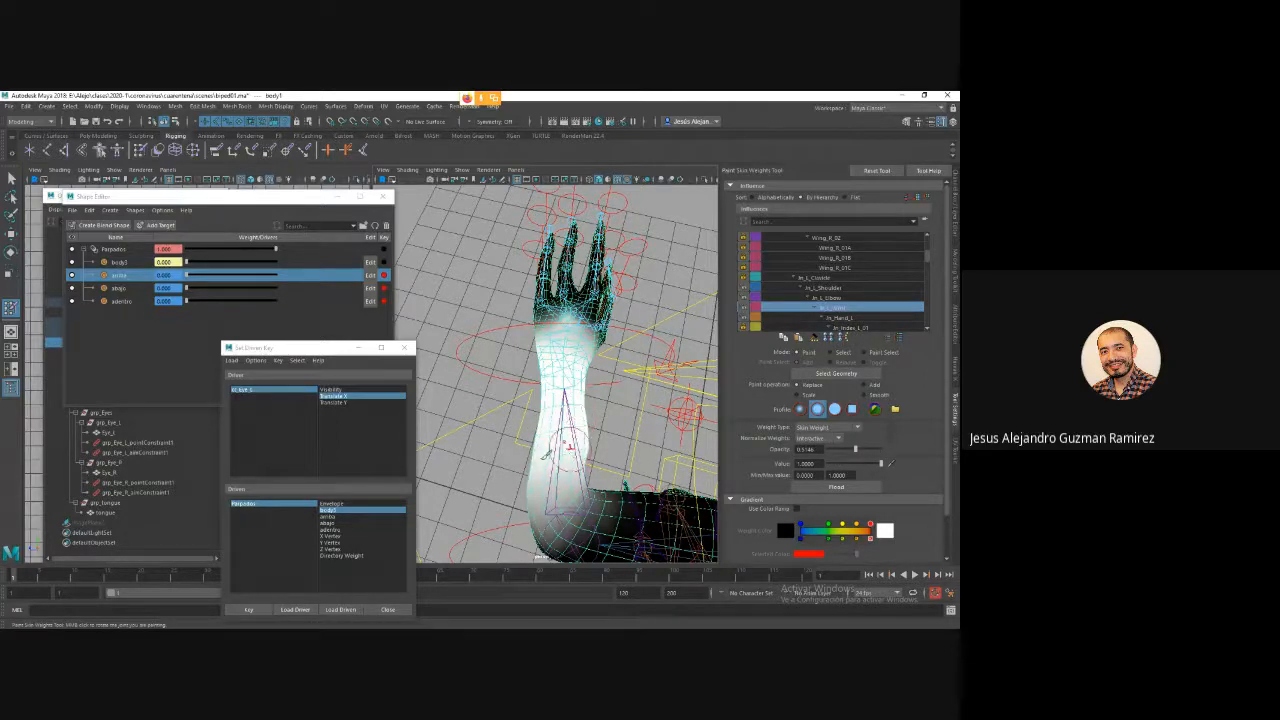
pyautogui.moveTo(563, 448)
pyautogui.mouseDown()
pyautogui.moveTo(572, 455)
pyautogui.moveTo(540, 436)
pyautogui.moveTo(582, 415)
pyautogui.moveTo(588, 443)
pyautogui.moveTo(556, 466)
pyautogui.moveTo(570, 475)
pyautogui.moveTo(536, 483)
pyautogui.moveTo(570, 450)
pyautogui.moveTo(540, 458)
pyautogui.mouseUp()
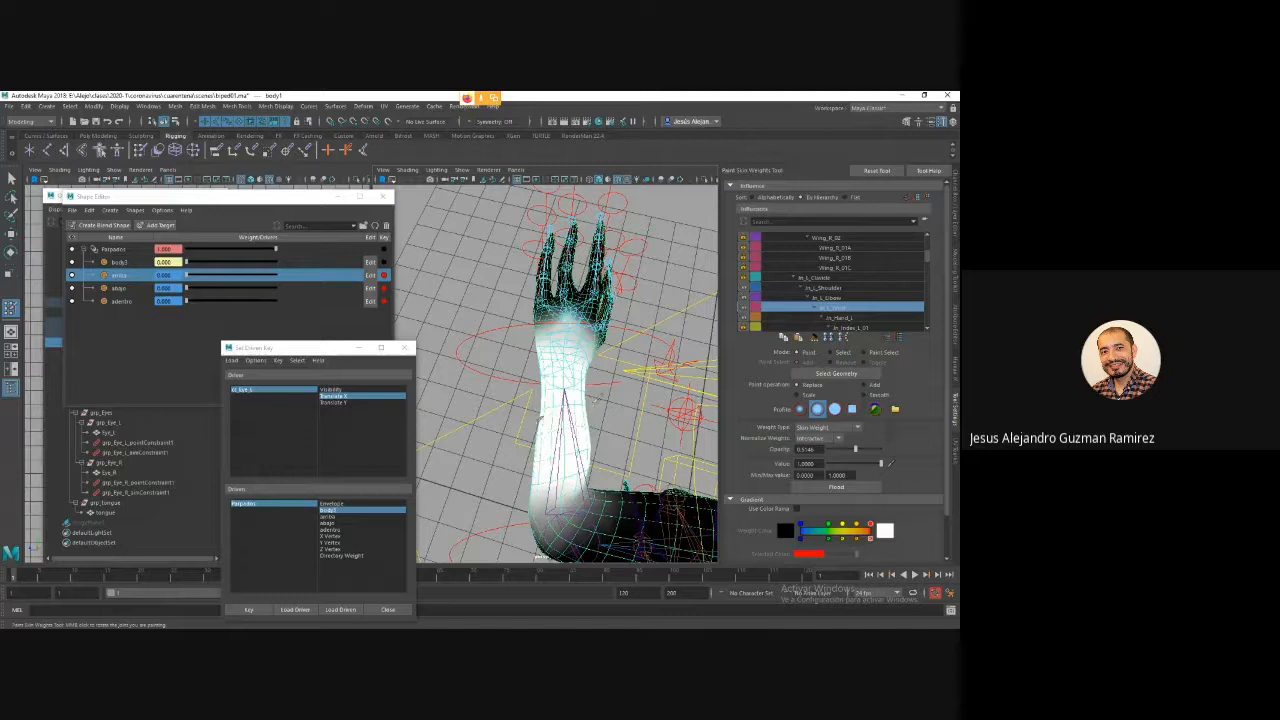
pyautogui.keyDown('alt'); pyautogui.moveTo(590, 405); pyautogui.dragTo(541, 342); pyautogui.keyUp('alt')
pyautogui.moveTo(587, 305)
pyautogui.mouseDown()
pyautogui.moveTo(592, 316)
pyautogui.moveTo(568, 297)
pyautogui.moveTo(603, 288)
pyautogui.mouseUp()
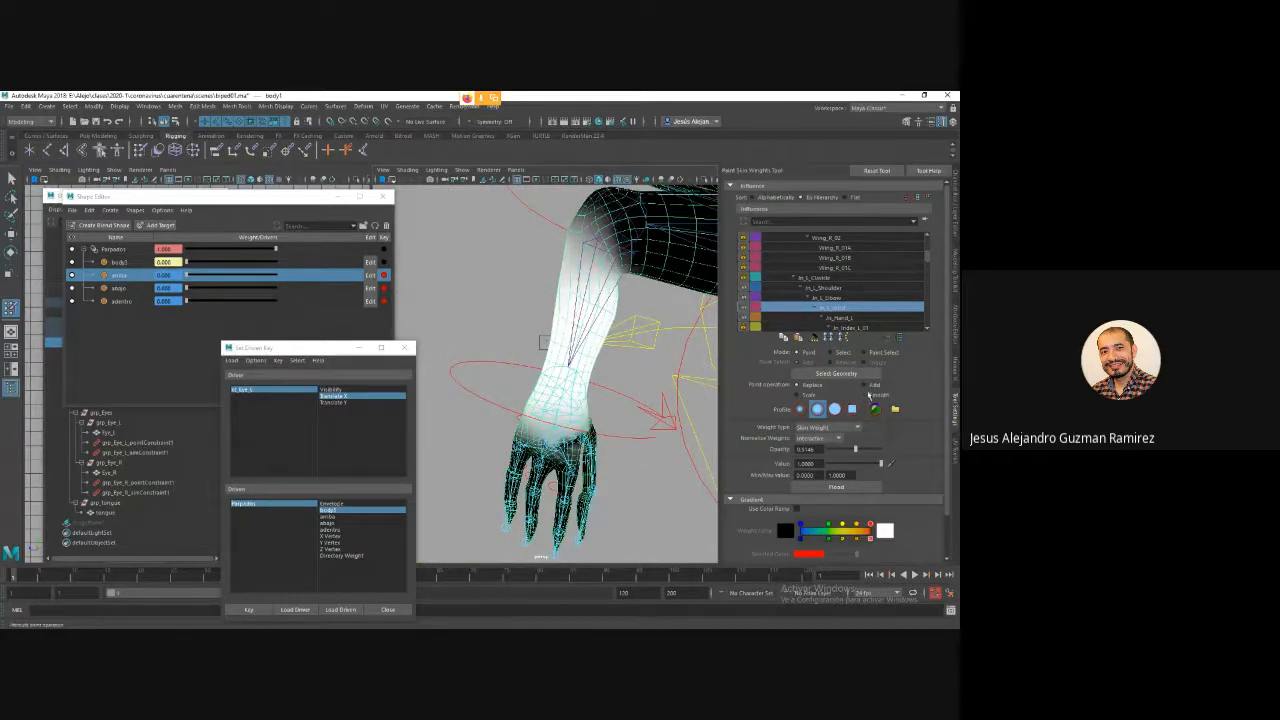
# Smooth the Jn_L_Wrist weights near the left elbow at opacity 1 and compare them with the Jn_L_Elbow influence.
pyautogui.click(864, 395)
pyautogui.moveTo(857, 452); pyautogui.dragTo(883, 450)
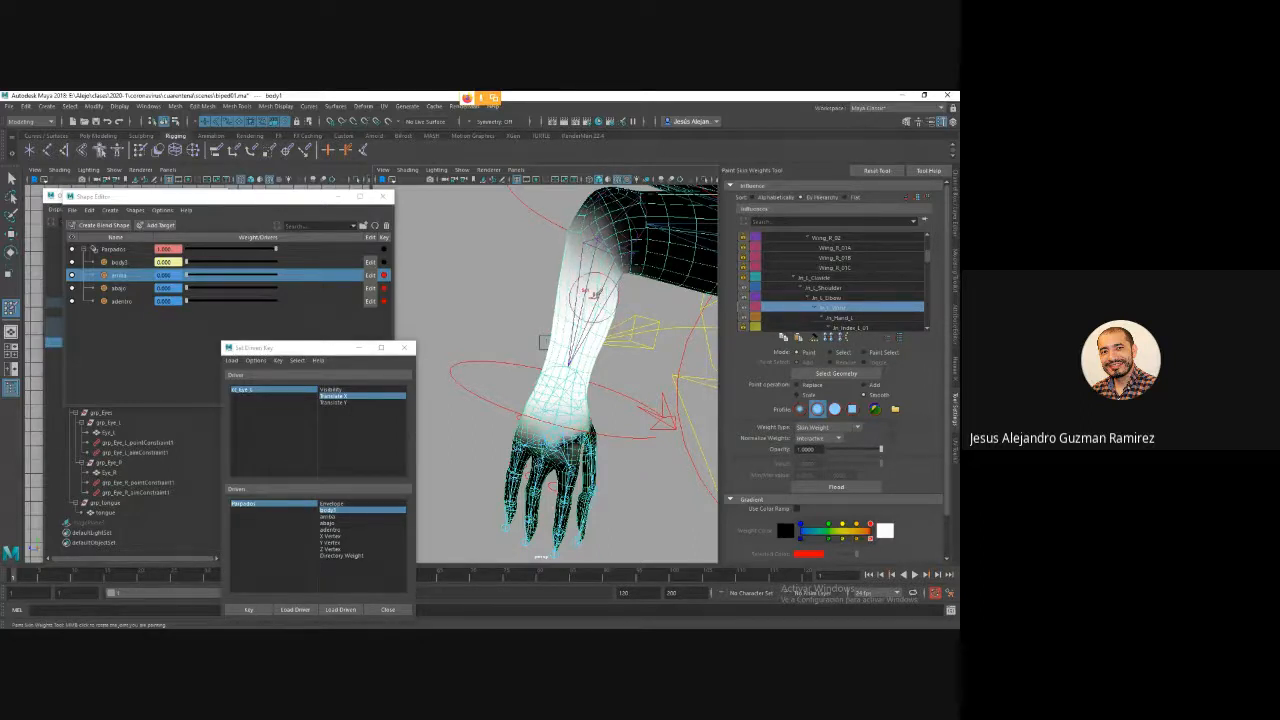
pyautogui.keyDown('alt'); pyautogui.moveTo(594, 298); pyautogui.dragTo(630, 362); pyautogui.keyUp('alt')
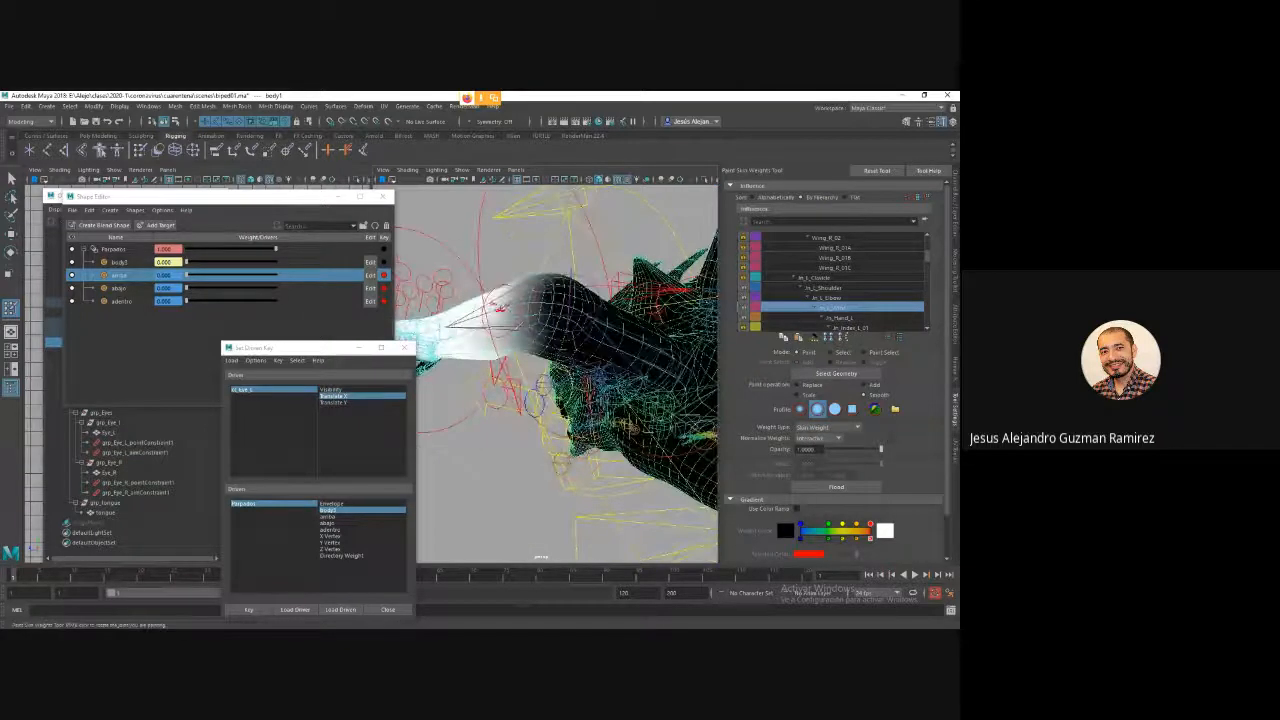
pyautogui.keyDown('alt'); pyautogui.moveTo(514, 337); pyautogui.dragTo(545, 462); pyautogui.keyUp('alt')
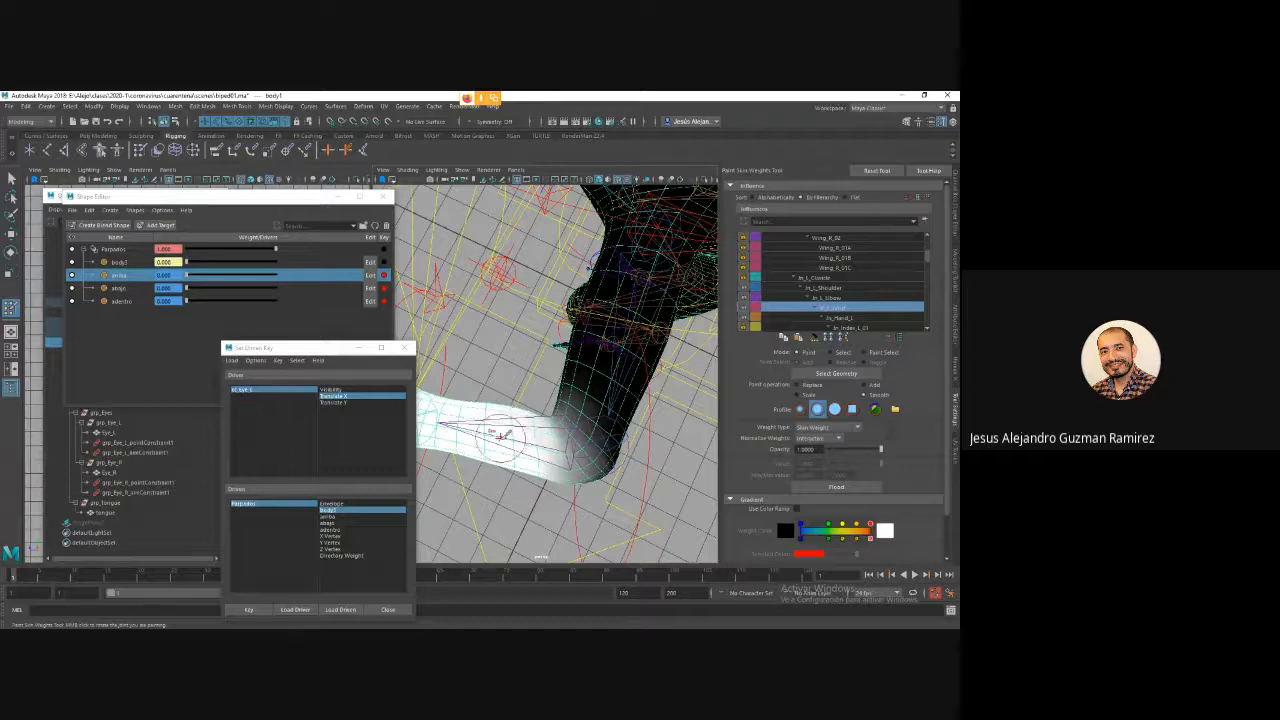
pyautogui.keyDown('alt'); pyautogui.moveTo(546, 437); pyautogui.dragTo(525, 305); pyautogui.keyUp('alt')
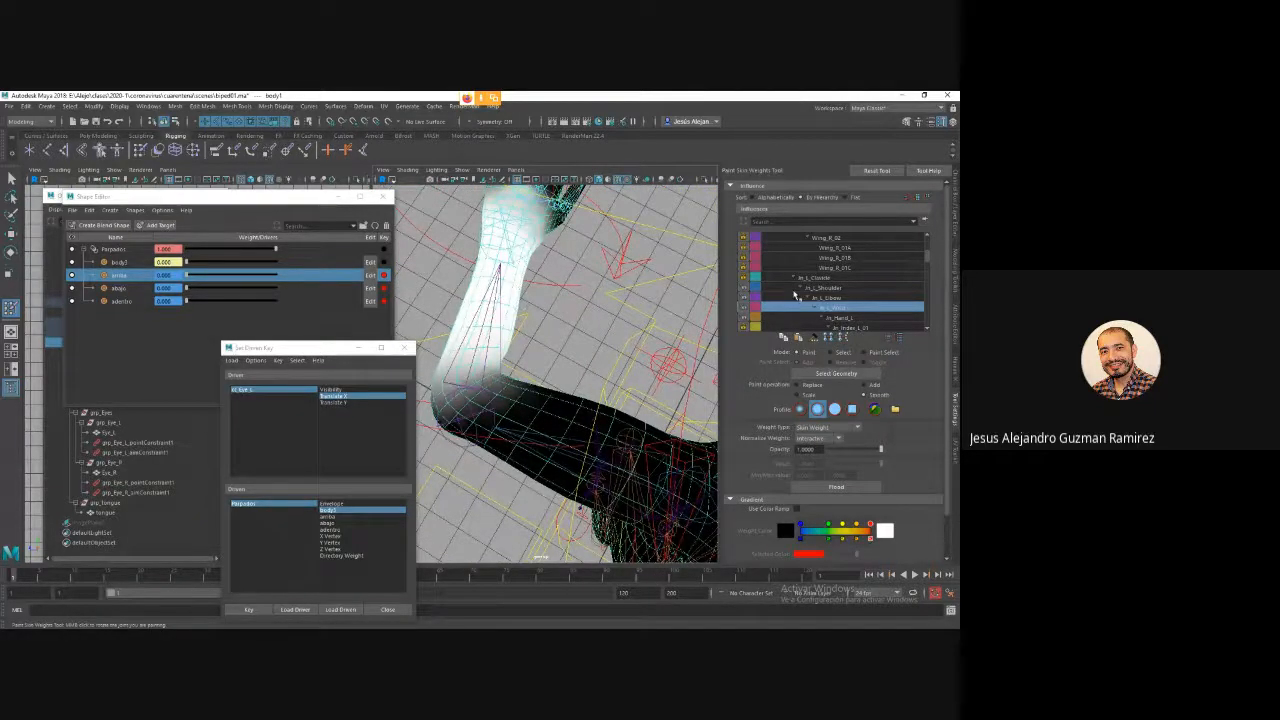
pyautogui.click(839, 298)
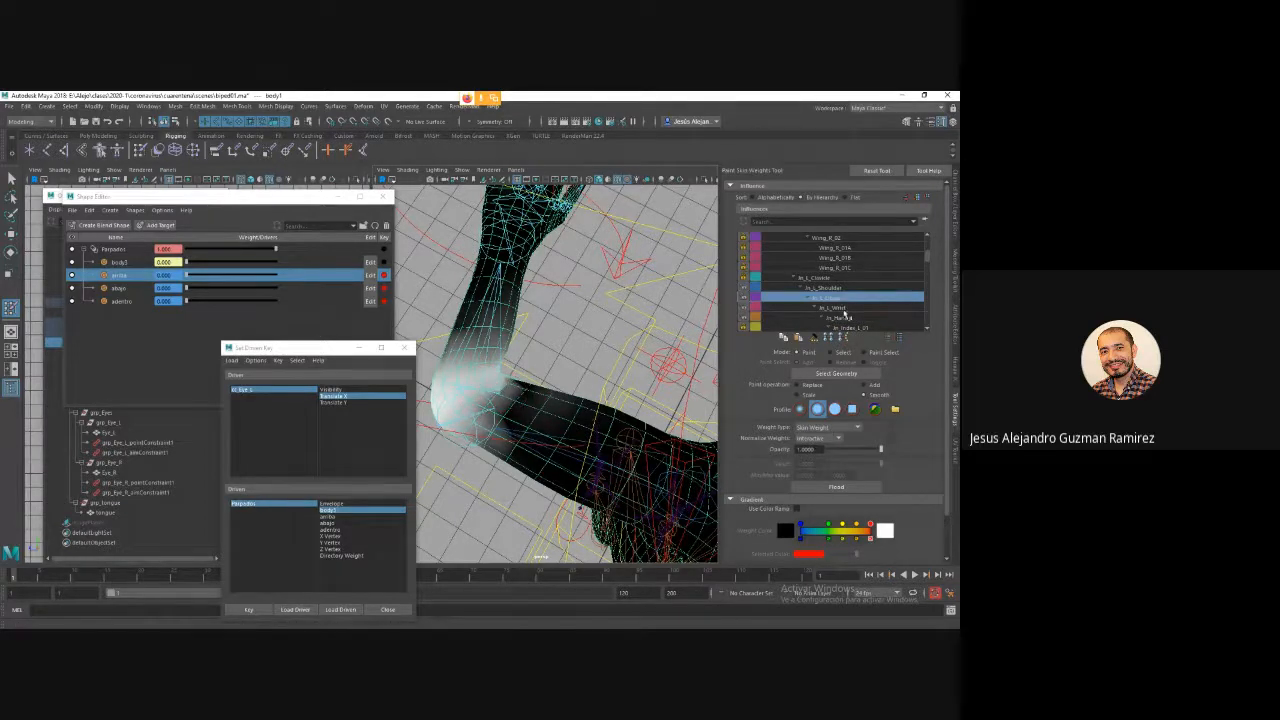
pyautogui.click(843, 308)
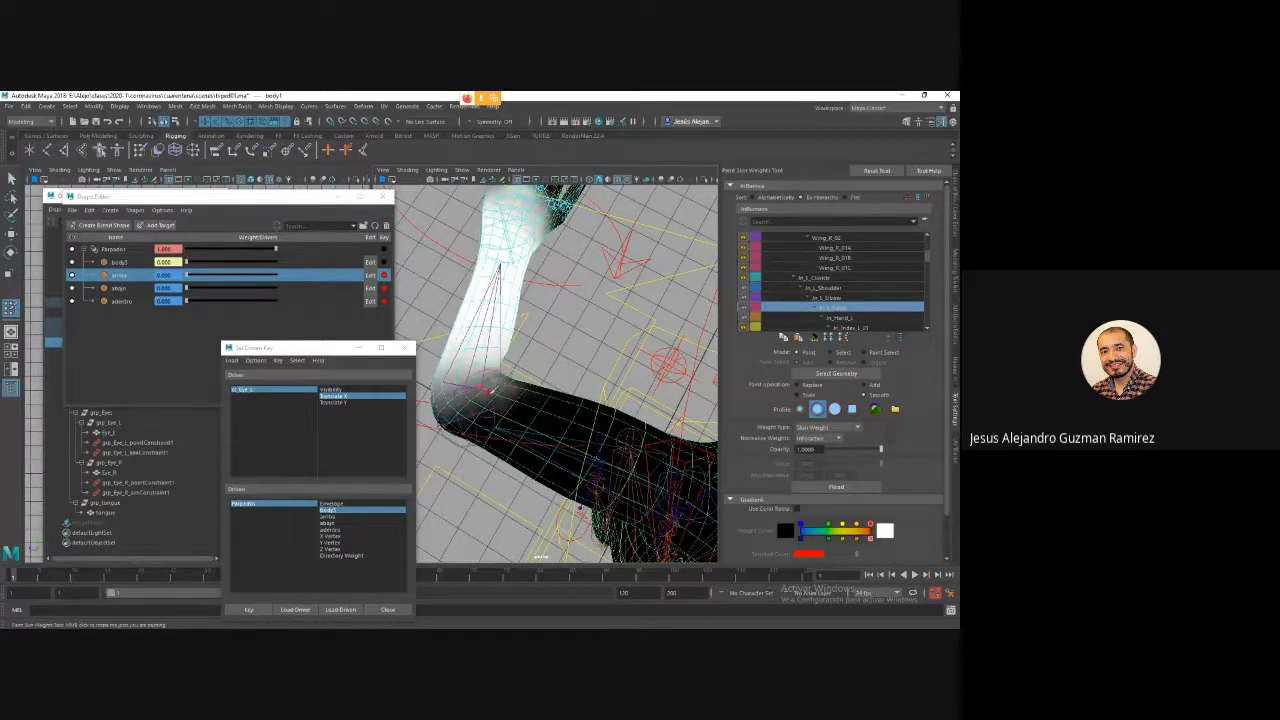
# Test the left elbow's deformation by rotating the cc_L_Elbow control, and set its X, Y and Z rotations to 0.
pyautogui.moveTo(492, 390)
pyautogui.mouseDown()
pyautogui.moveTo(545, 400)
pyautogui.moveTo(627, 372)
pyautogui.moveTo(565, 380)
pyautogui.moveTo(508, 358)
pyautogui.mouseUp()
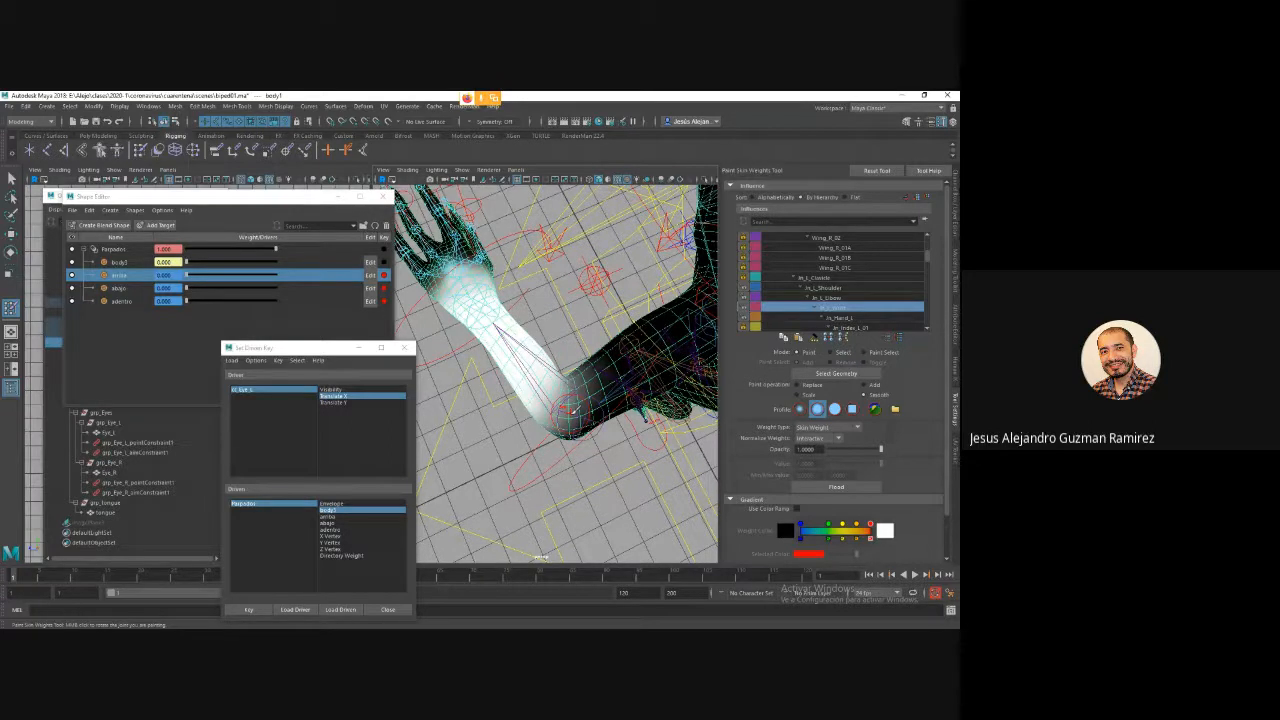
pyautogui.press('q')
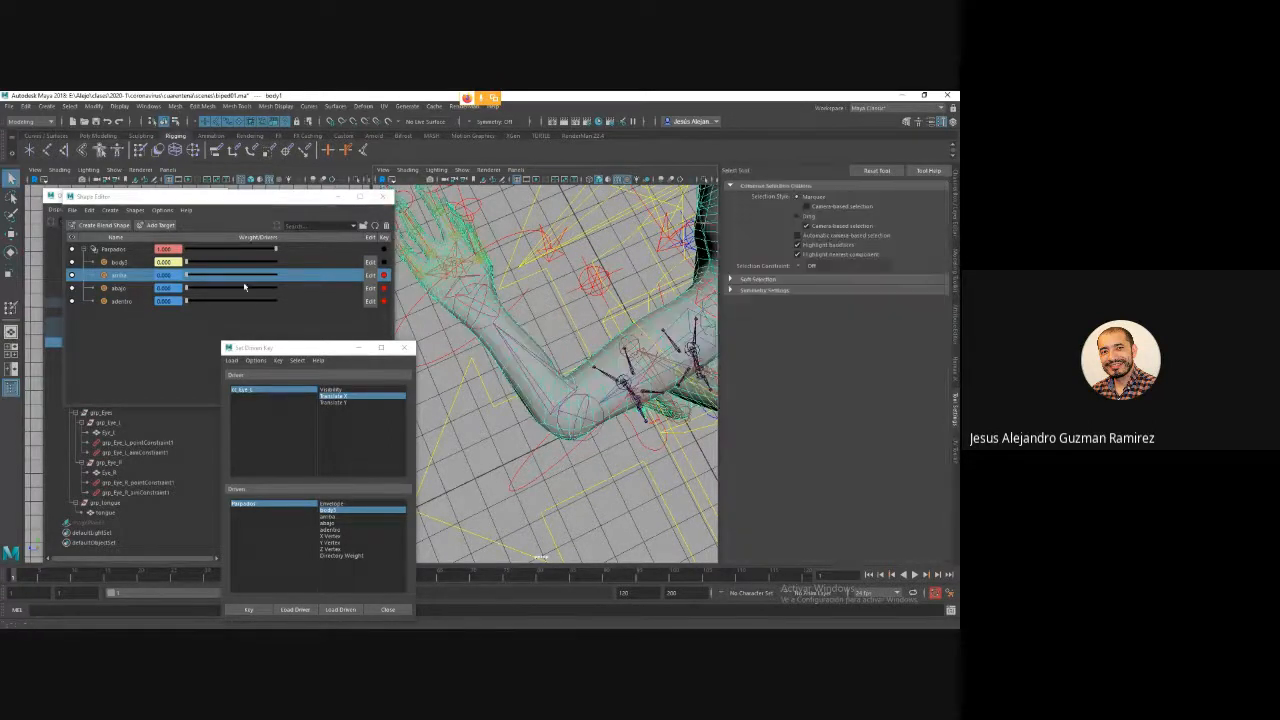
pyautogui.click(512, 466)
pyautogui.press('e')
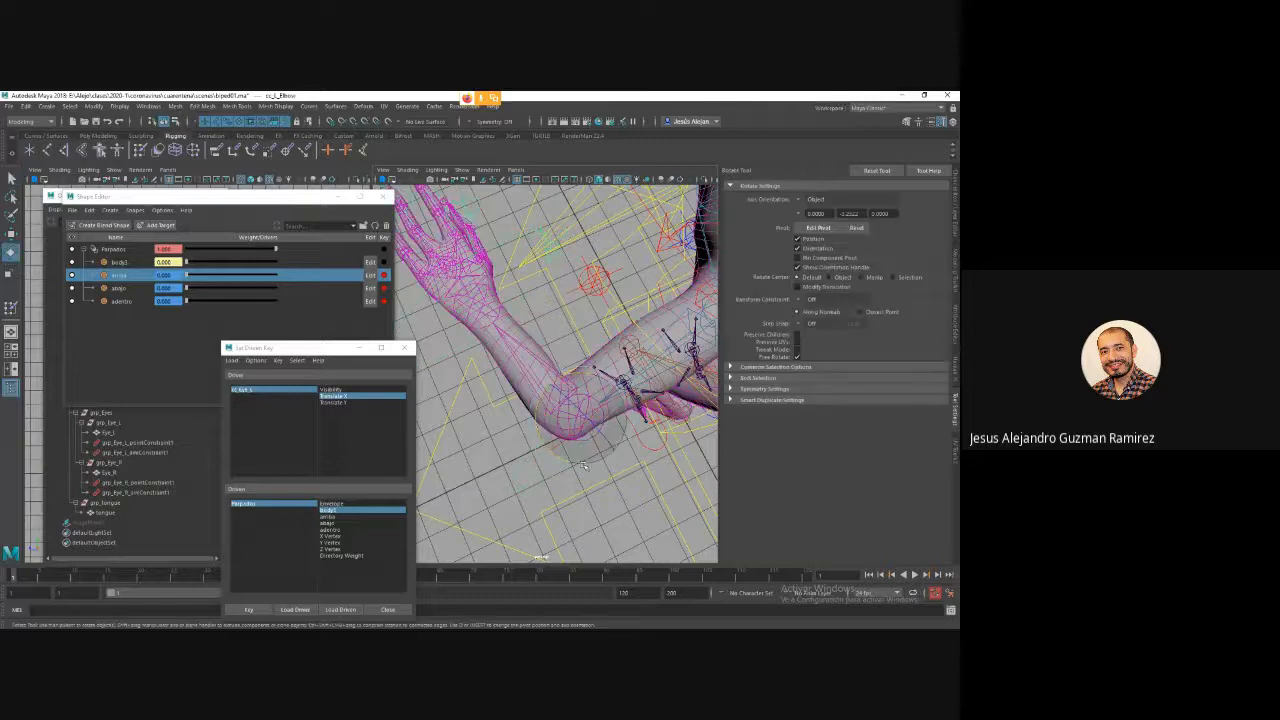
pyautogui.moveTo(557, 453); pyautogui.dragTo(556, 487)
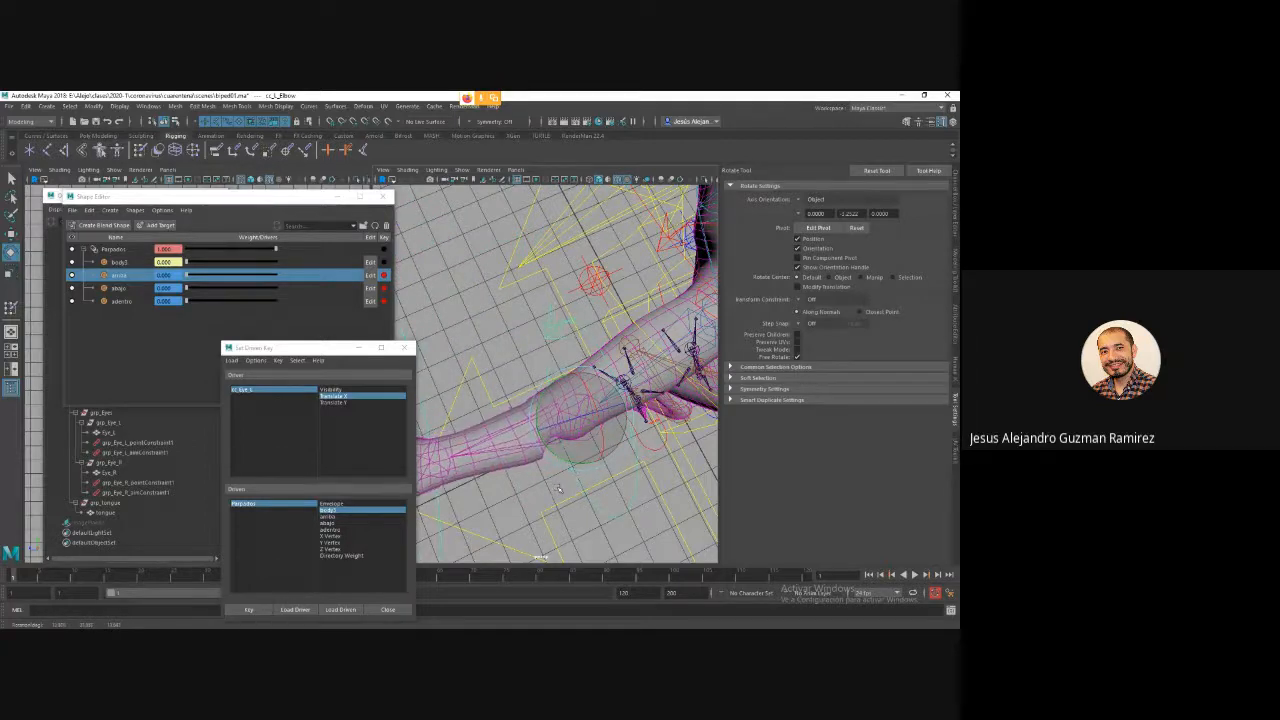
pyautogui.press('f')
pyautogui.keyDown('alt'); pyautogui.moveTo(495, 440); pyautogui.dragTo(601, 274); pyautogui.keyUp('alt')
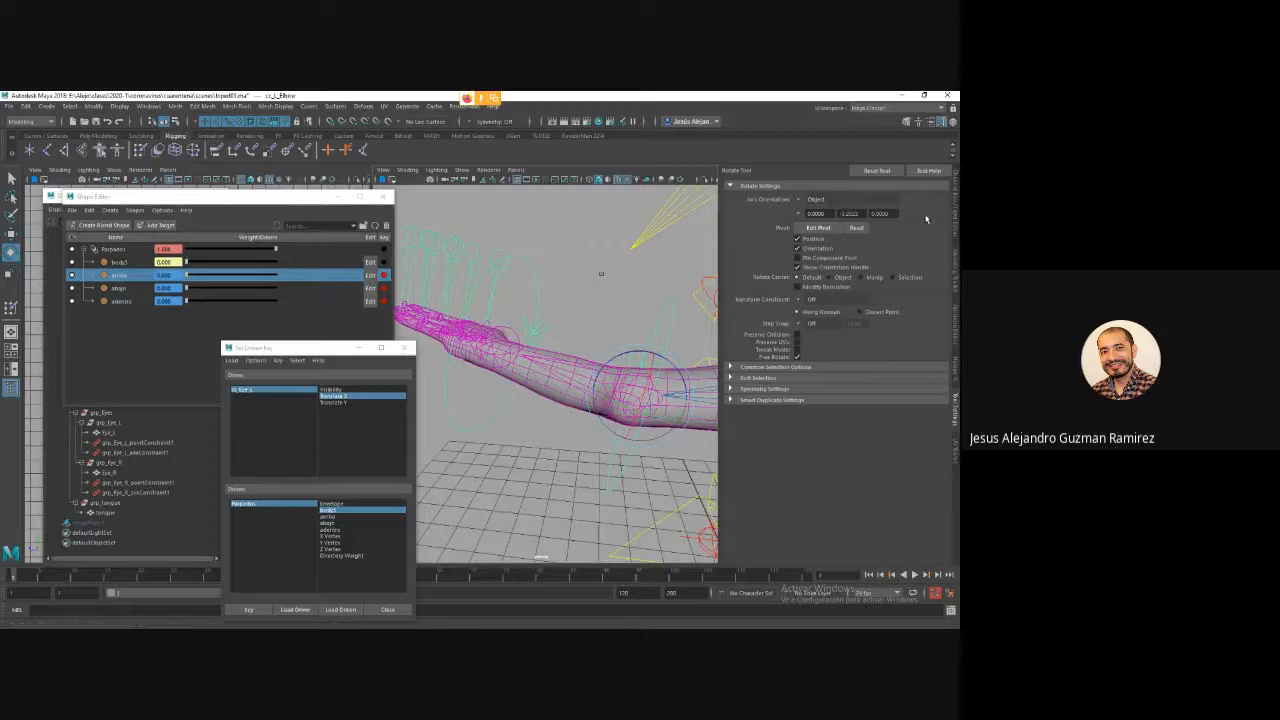
pyautogui.click(959, 468)
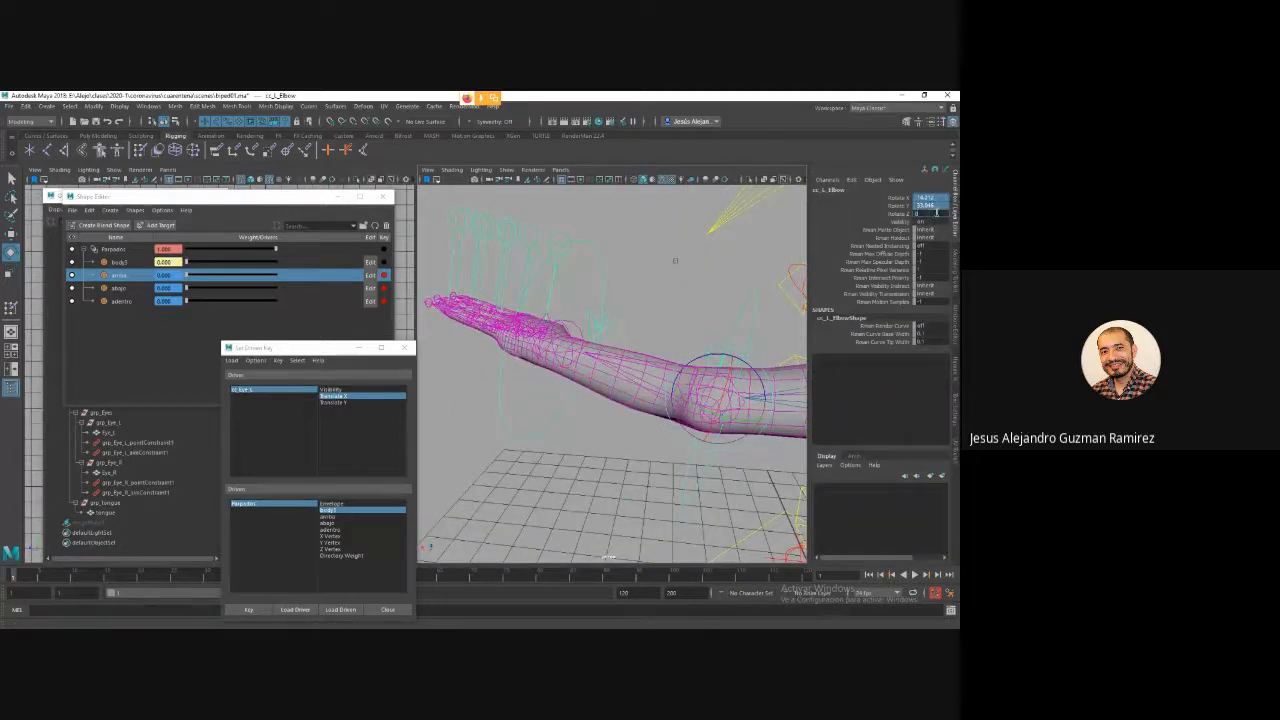
pyautogui.press('Return')
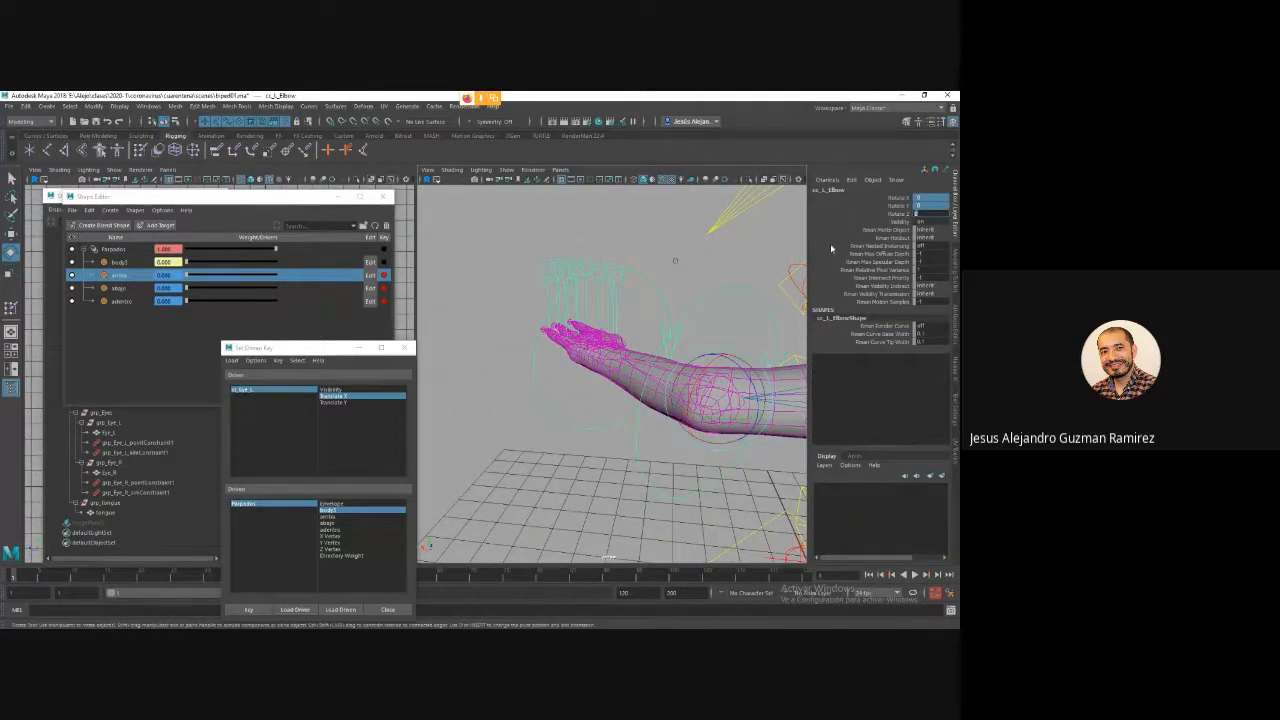
# Inspect the Jn_L_Wrist skin weights on the body mesh with the left arm straightened.
pyautogui.keyDown('alt'); pyautogui.moveTo(622, 333); pyautogui.dragTo(610, 427); pyautogui.keyUp('alt')
pyautogui.click(53, 342)
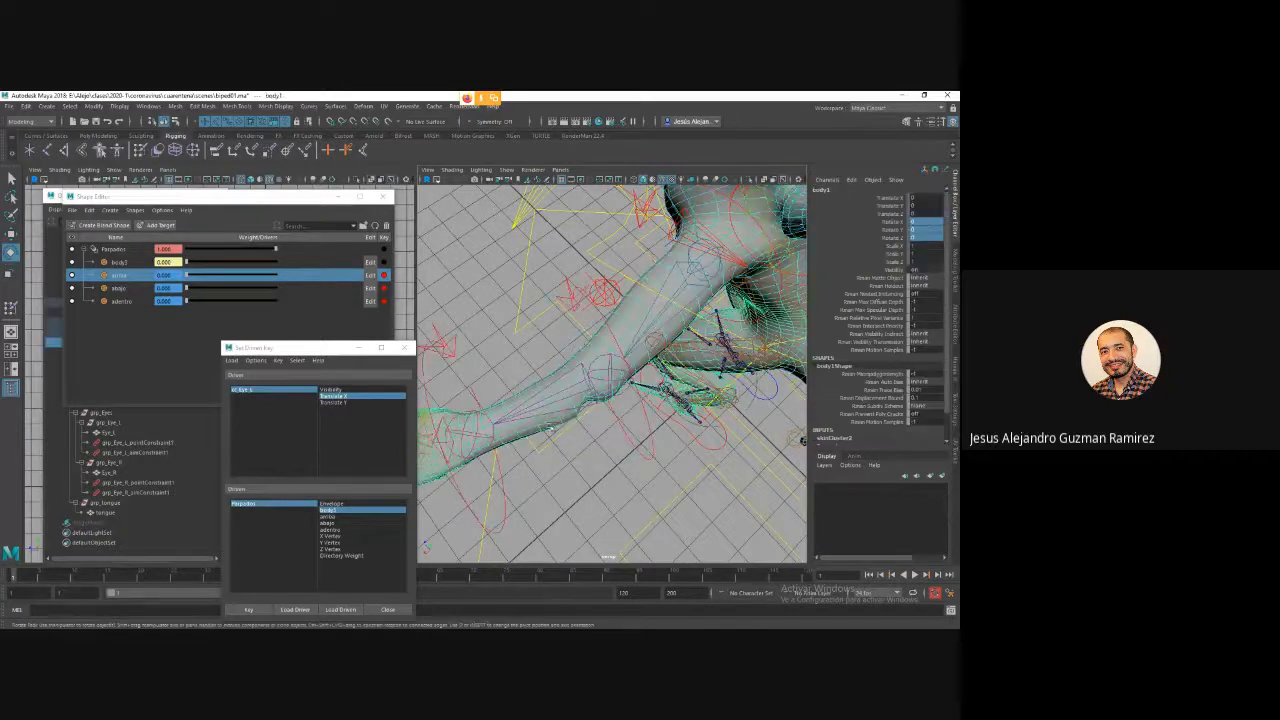
pyautogui.click(11, 309)
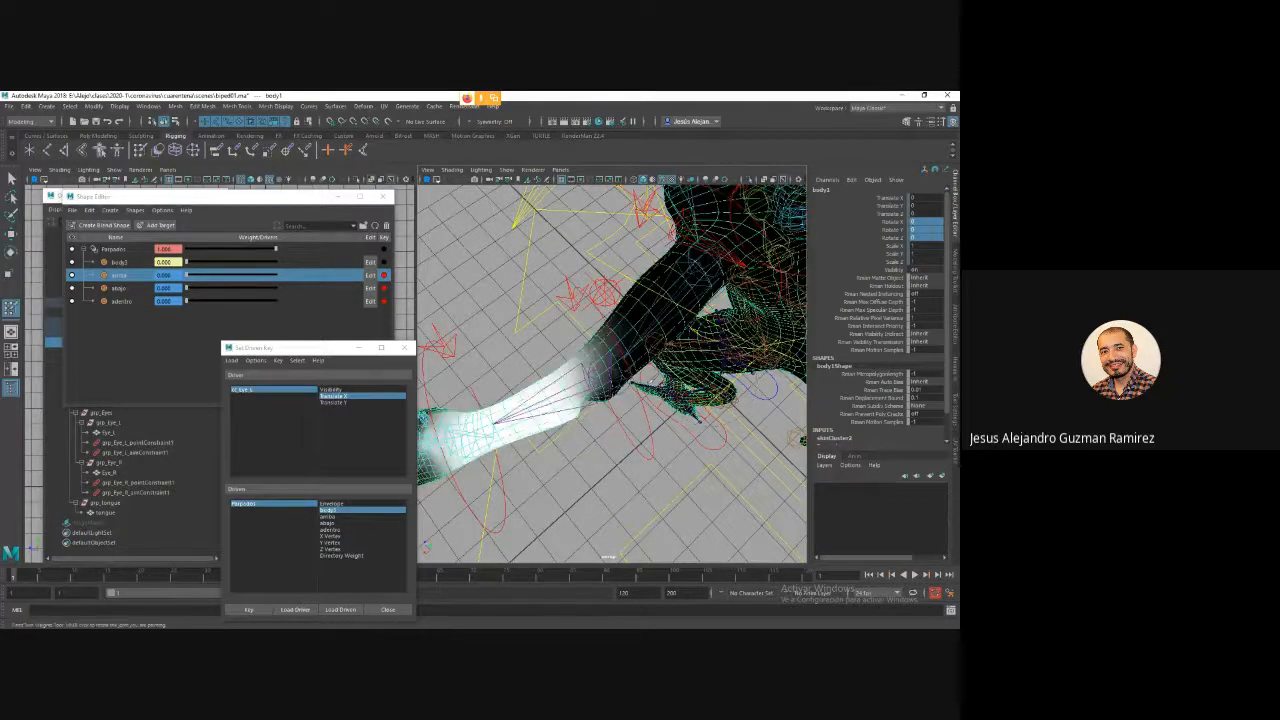
pyautogui.moveTo(652, 379)
pyautogui.keyDown('alt'); pyautogui.mouseDown()
pyautogui.moveTo(561, 357)
pyautogui.moveTo(575, 395)
pyautogui.moveTo(529, 385)
pyautogui.moveTo(543, 388)
pyautogui.moveTo(520, 393)
pyautogui.moveTo(545, 407)
pyautogui.moveTo(513, 420)
pyautogui.moveTo(617, 420)
pyautogui.mouseUp(); pyautogui.keyUp('alt')
pyautogui.press('q')
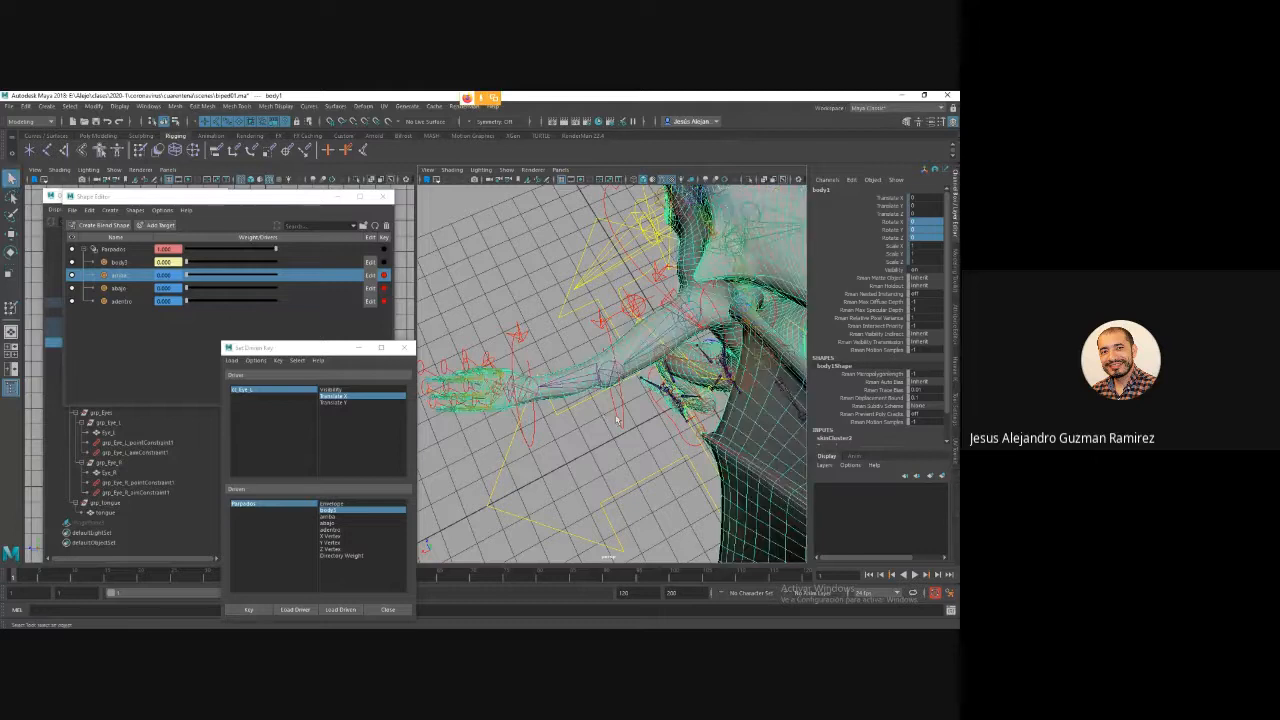
# Bend the left elbow by rotating the cc_L_Elbow control to about -45 degrees in Rotate Y.
pyautogui.click(620, 420)
pyautogui.press('e')
pyautogui.moveTo(622, 420); pyautogui.dragTo(620, 418)
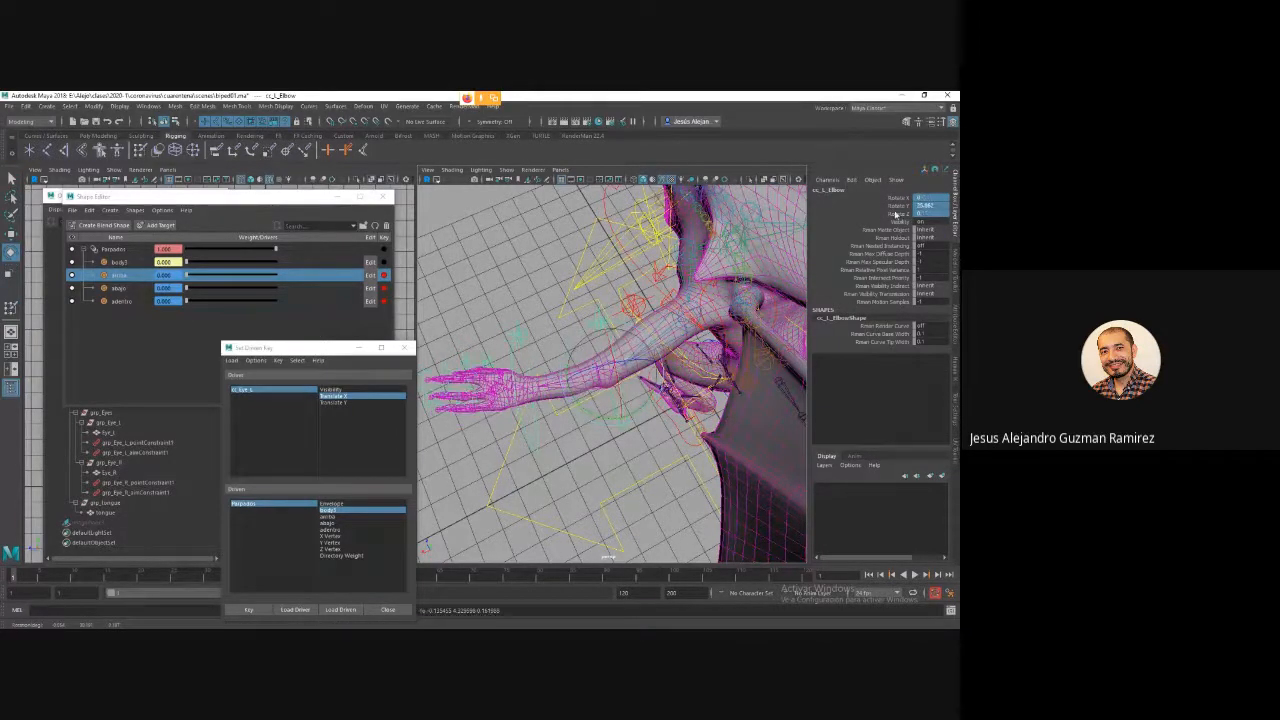
pyautogui.click(897, 206)
pyautogui.moveTo(566, 448); pyautogui.dragTo(443, 445, button='middle')
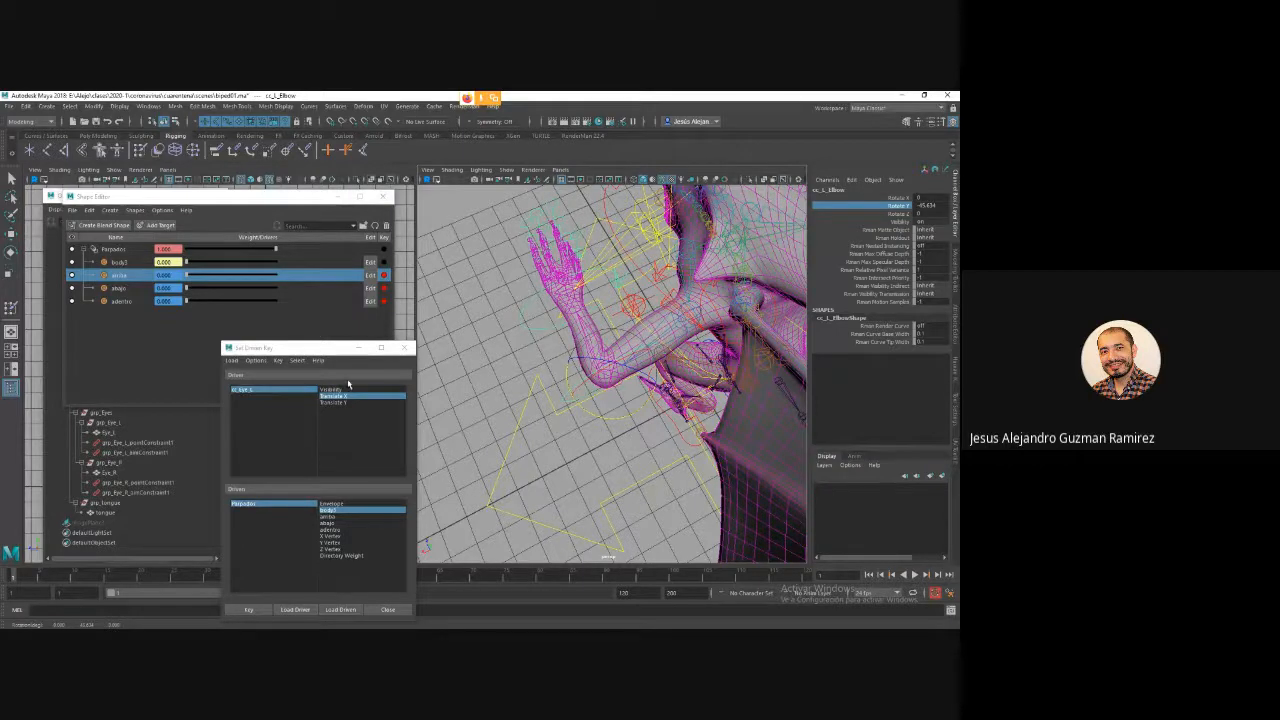
# Create a new blend shape deformer on the body mesh and rename it.
pyautogui.click(724, 429)
pyautogui.click(104, 225)
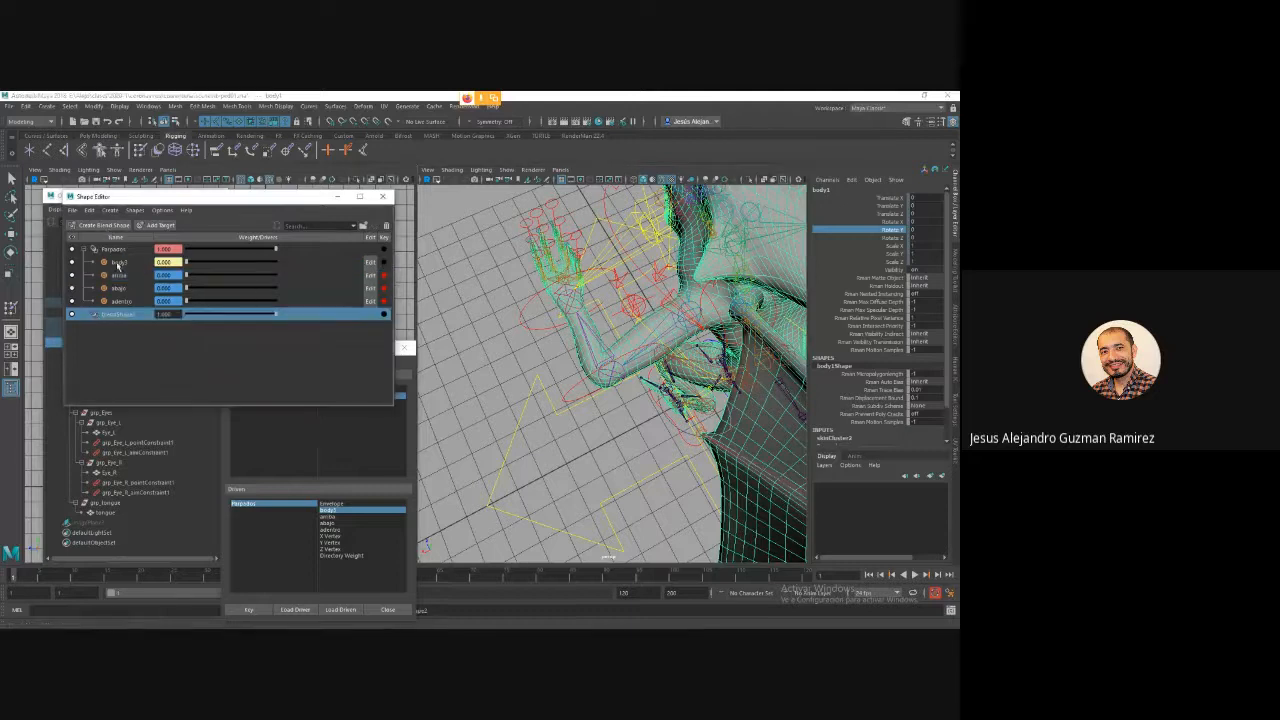
pyautogui.doubleClick(118, 314)
pyautogui.write('boc')
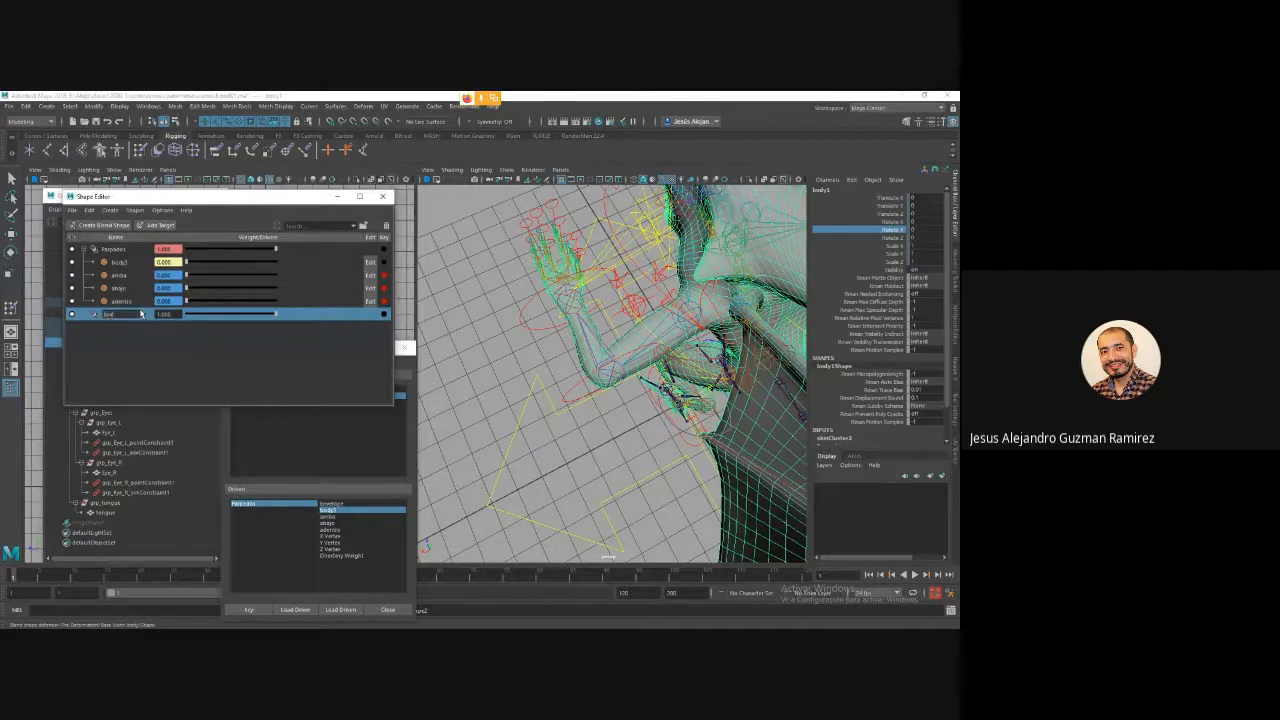
pyautogui.write('al')
pyautogui.press('Return')
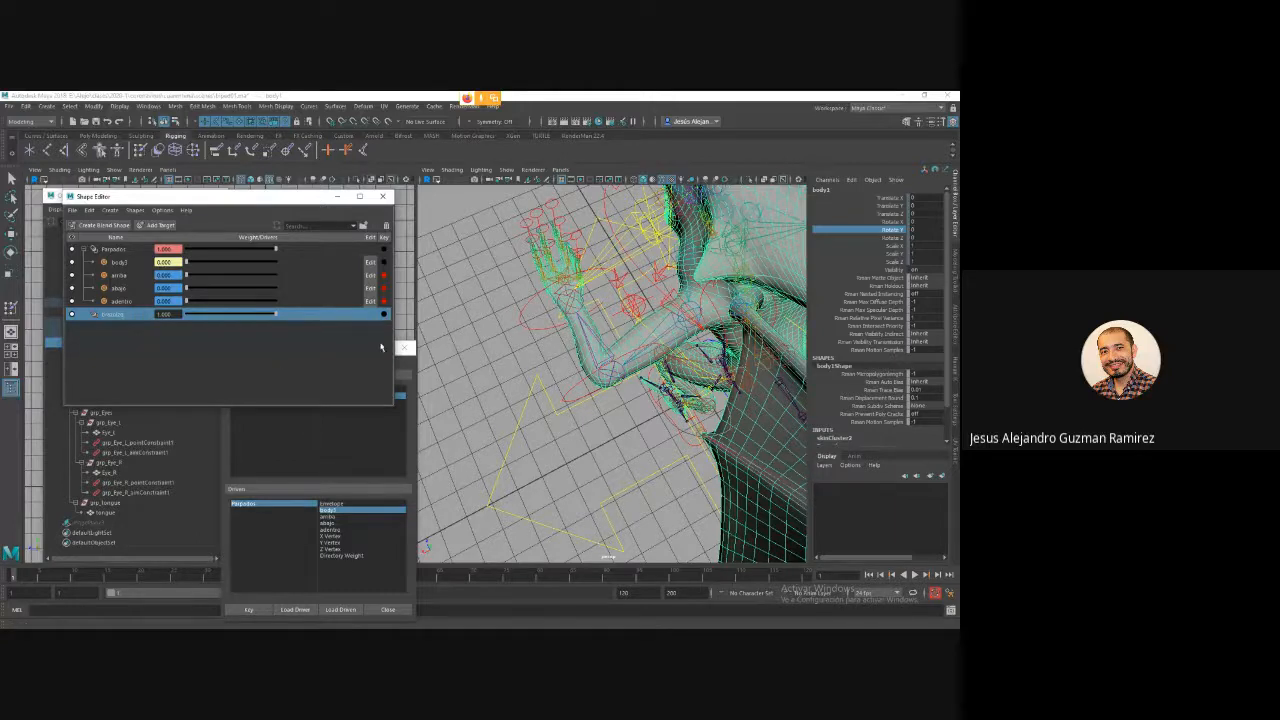
# Set the cc_L_Elbow control's Rotate Y to 0.
pyautogui.click(565, 400)
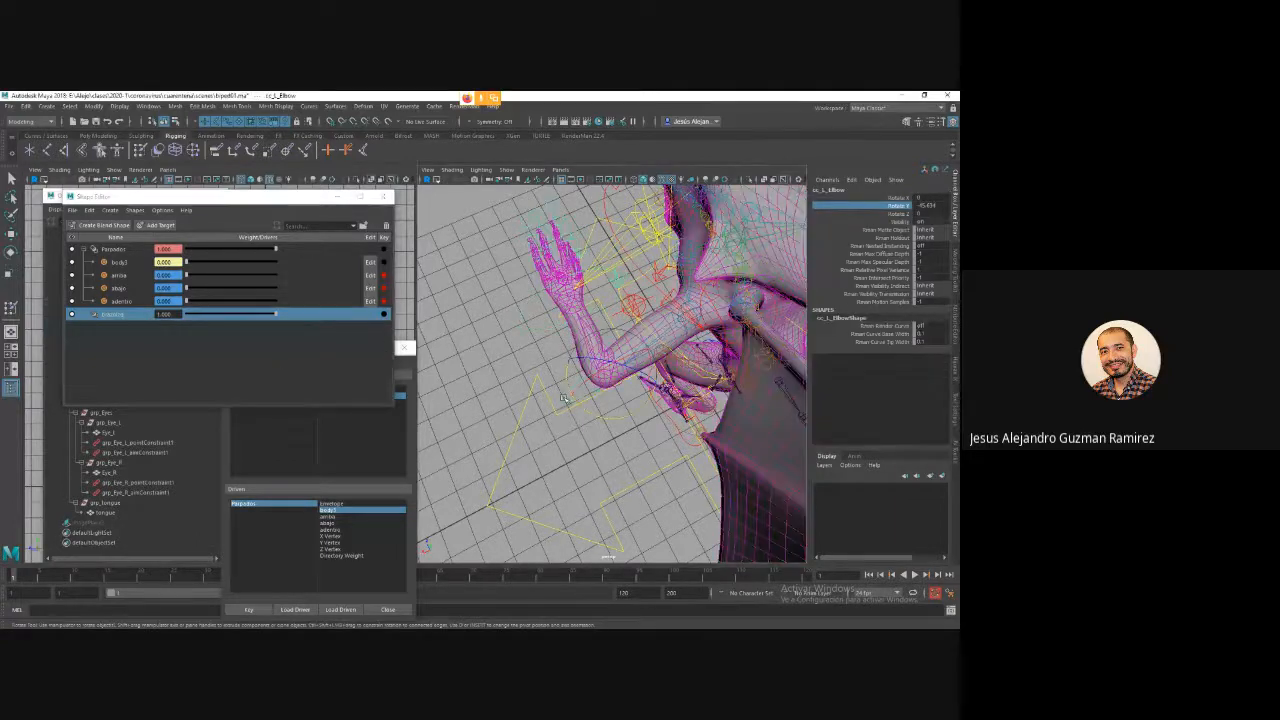
pyautogui.click(920, 205)
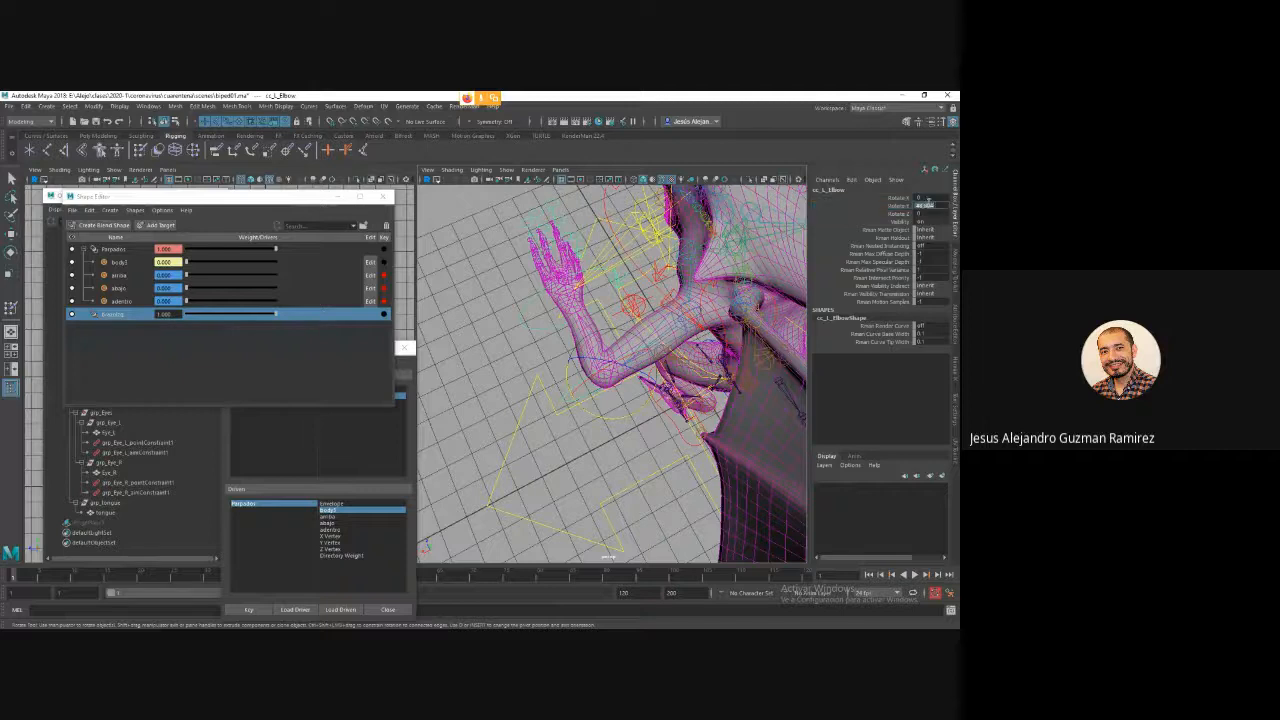
pyautogui.write('0')
pyautogui.press('Return')
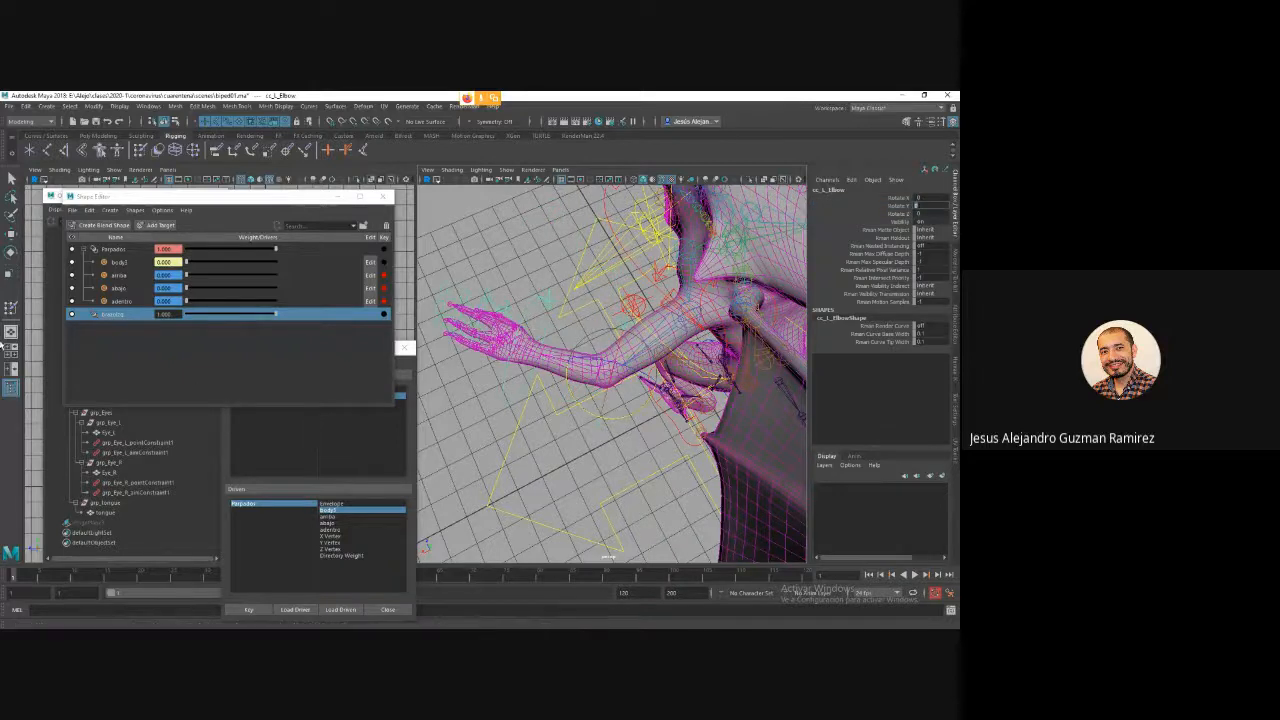
# Add a target to the new body blend shape and rename the target.
pyautogui.click(105, 316)
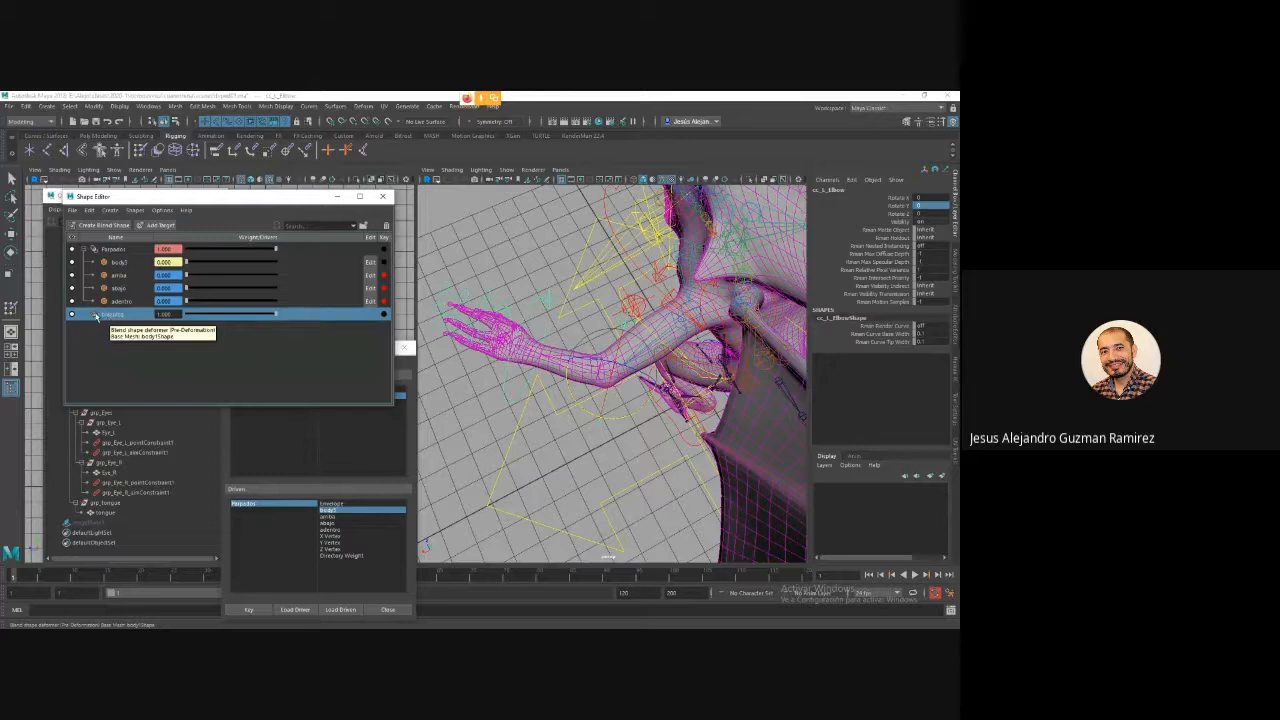
pyautogui.click(160, 225)
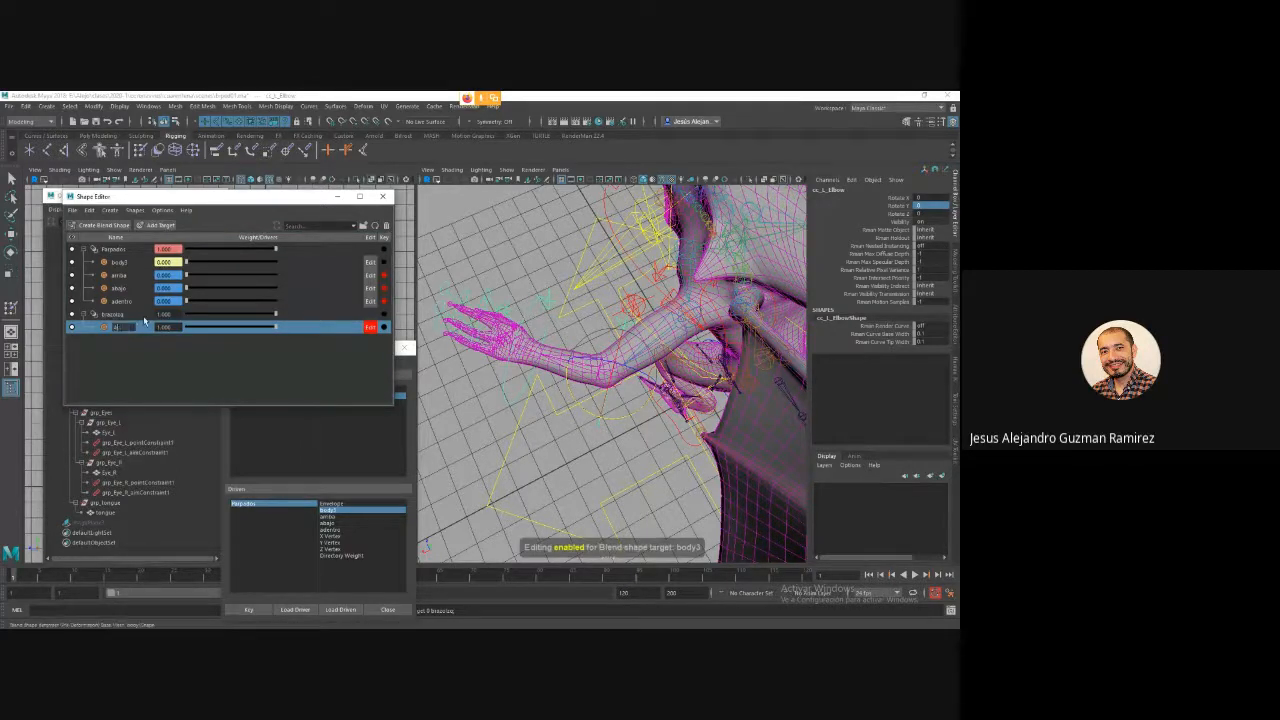
pyautogui.write('fuera')
pyautogui.press('Return')
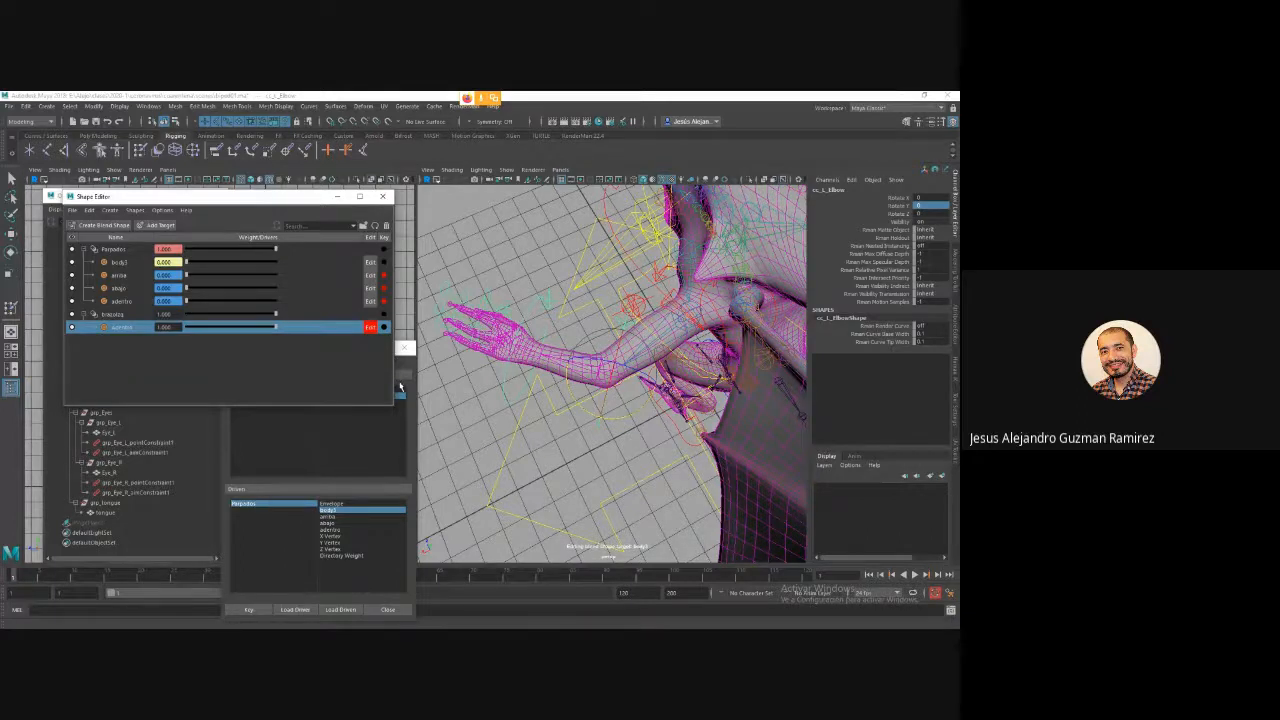
# Rotate the cc_L_Elbow control to about -45 degrees in Y to pose the elbow for corrective sculpting.
pyautogui.click(583, 410)
pyautogui.moveTo(641, 416); pyautogui.dragTo(604, 424)
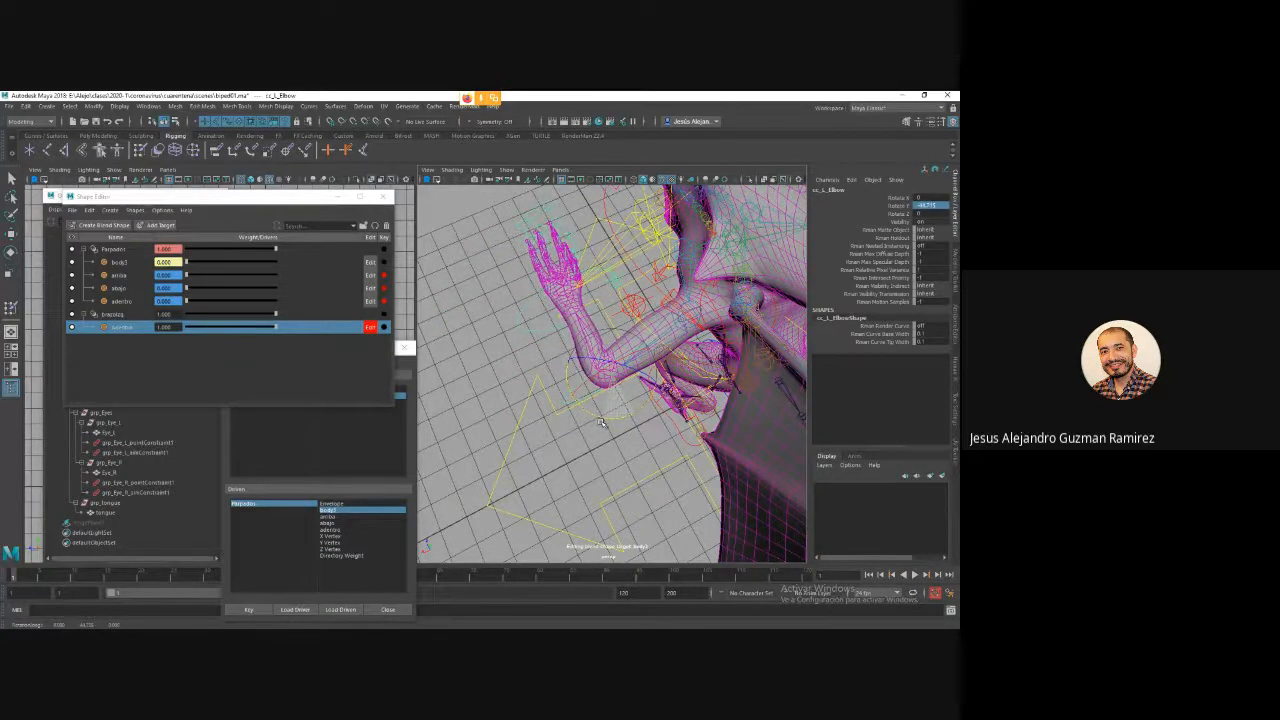
pyautogui.keyDown('alt'); pyautogui.moveTo(618, 379); pyautogui.dragTo(578, 283); pyautogui.keyUp('alt')
# Switch the body mesh to vertex mode, enable Soft Select, and move vertices at the left elbow's inner crease.
pyautogui.click(578, 283)
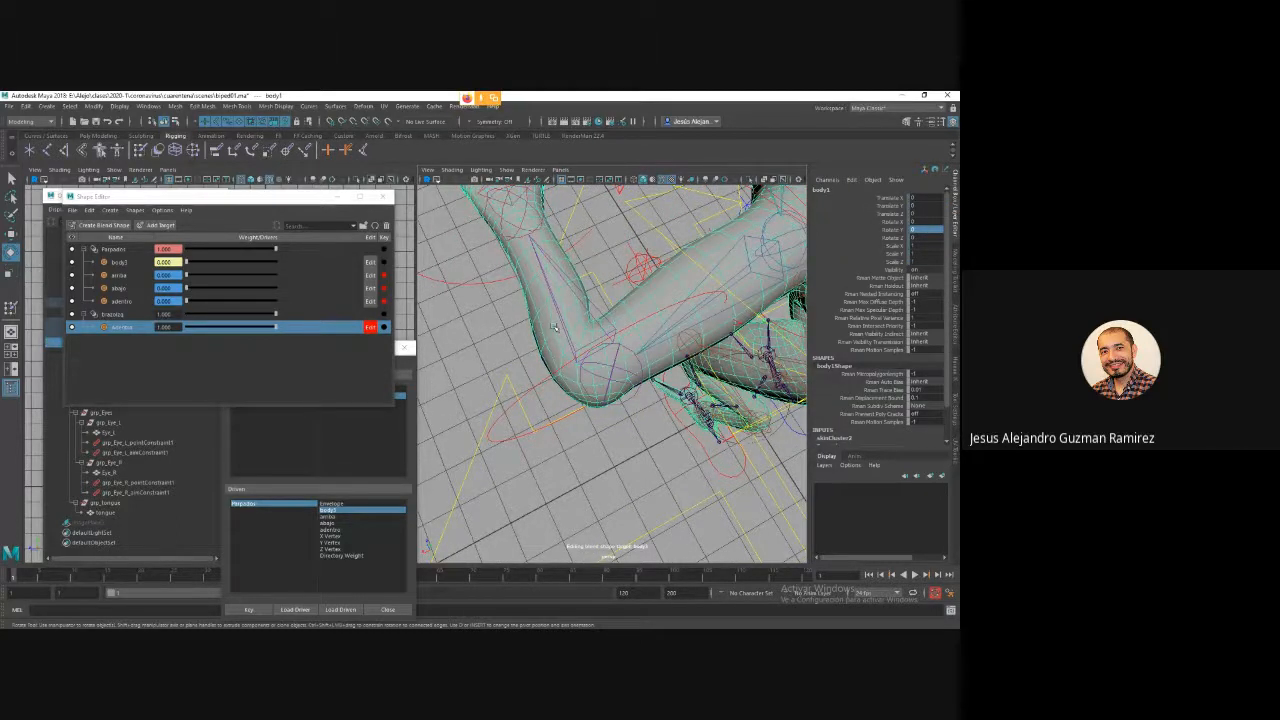
pyautogui.rightClick(584, 292)
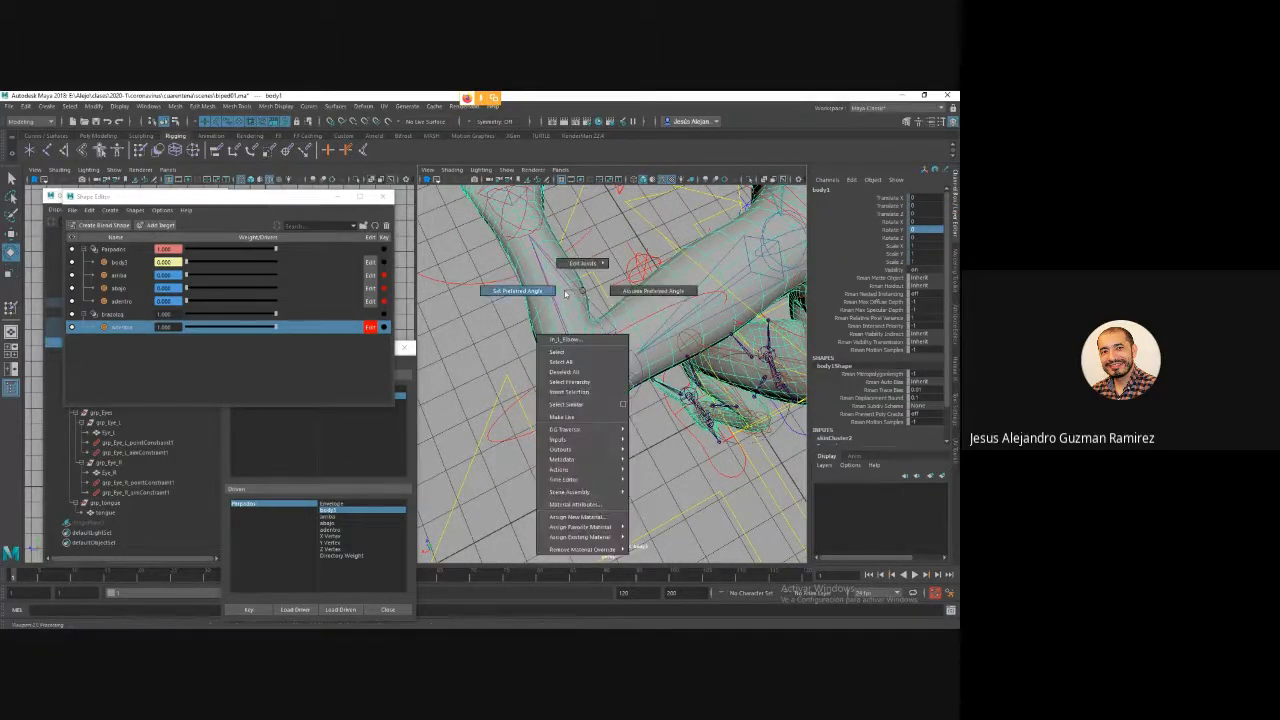
pyautogui.click(583, 291)
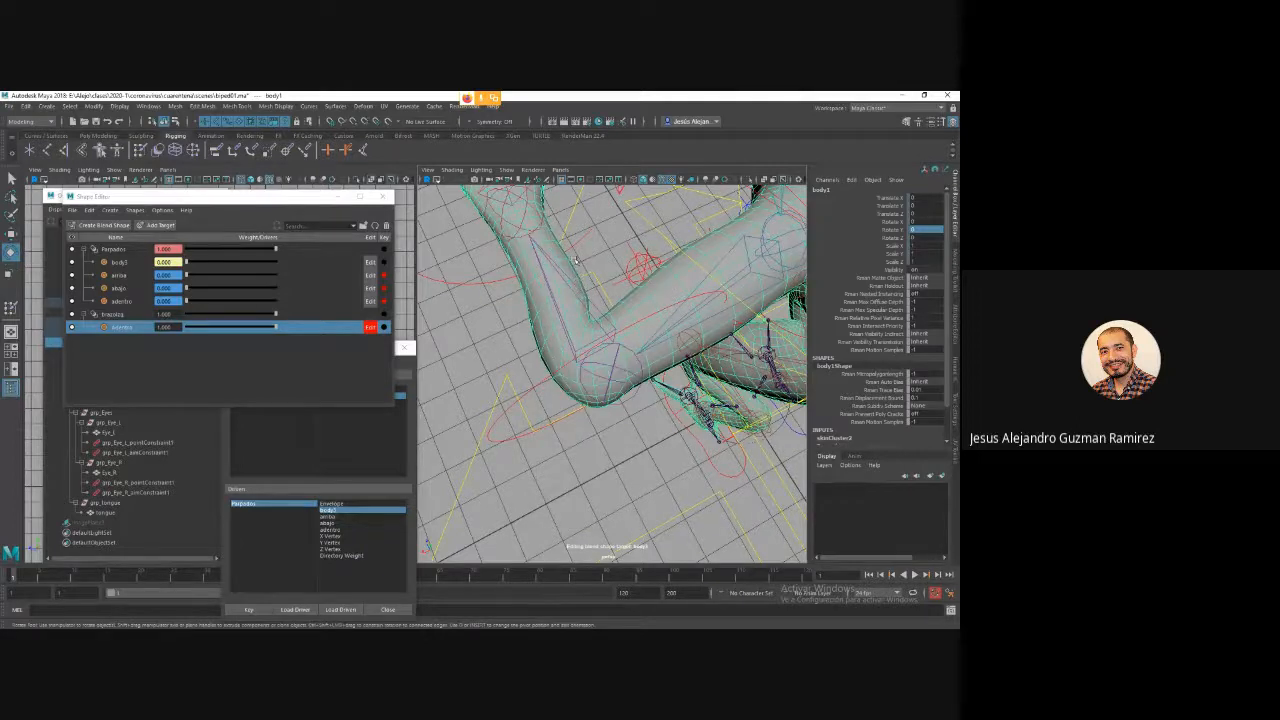
pyautogui.rightClick(573, 261)
pyautogui.click(588, 295)
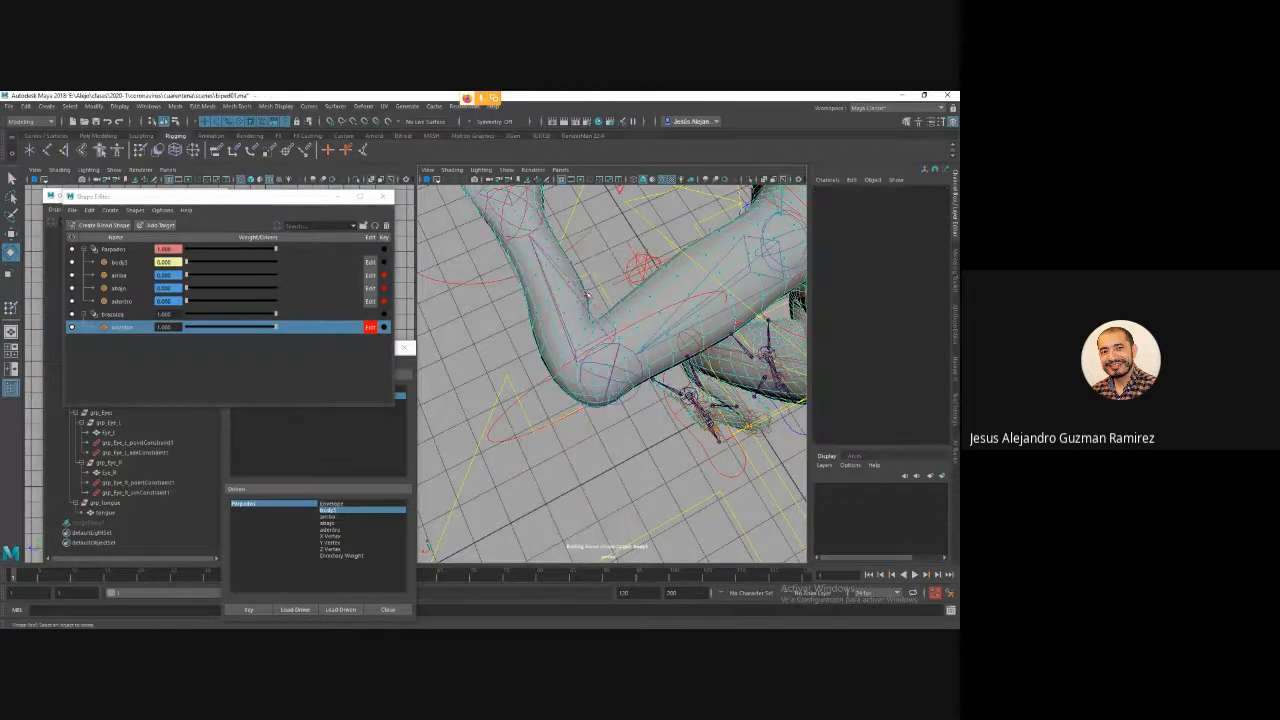
pyautogui.click(588, 299)
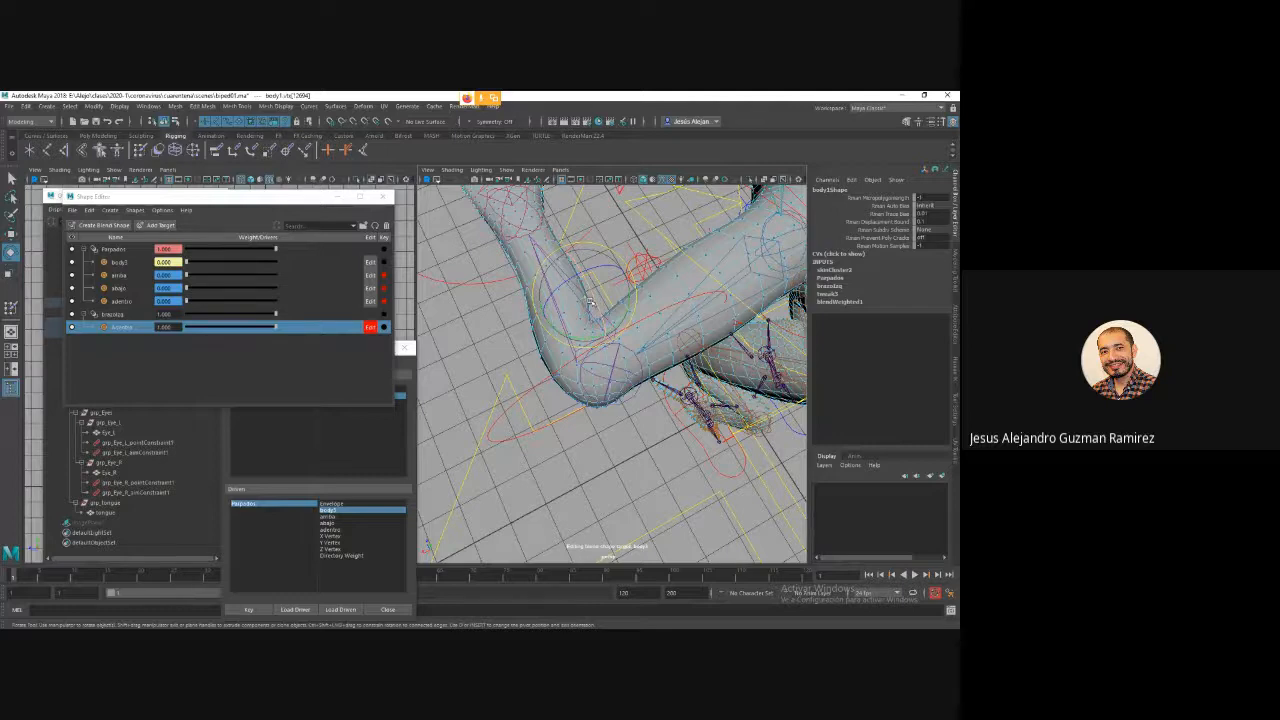
pyautogui.press('b')
pyautogui.press('w')
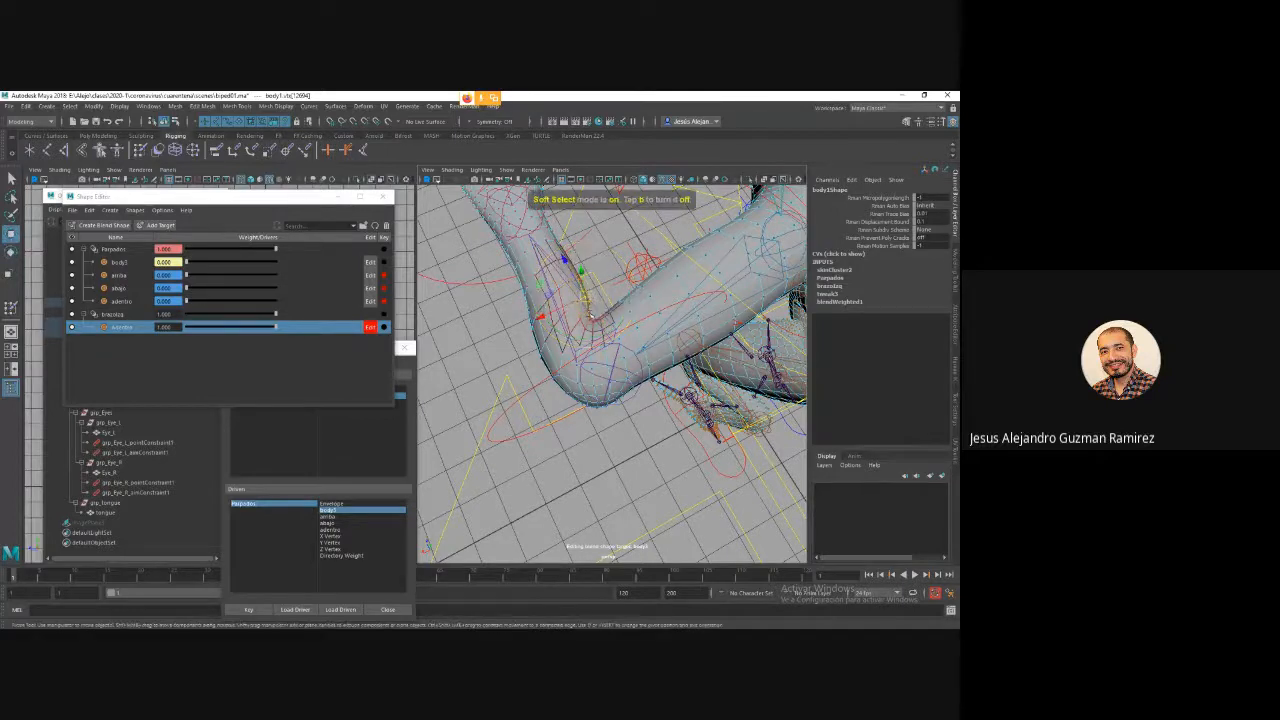
pyautogui.click(590, 315)
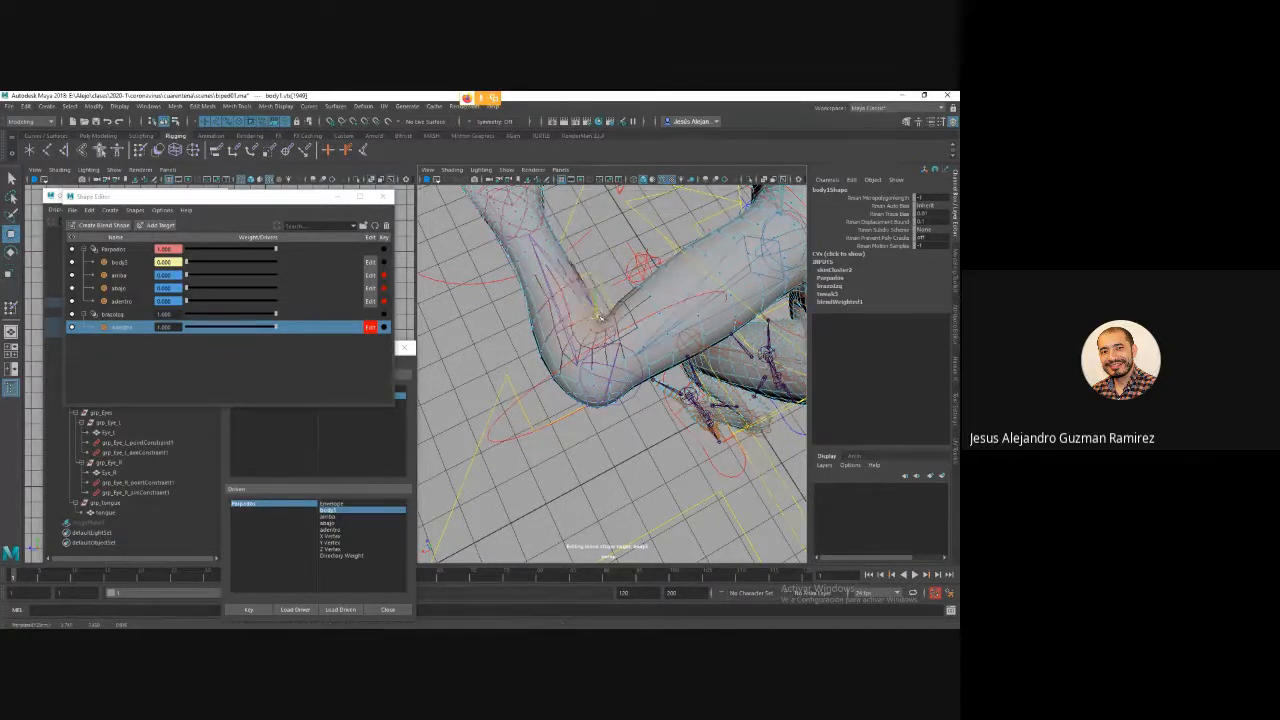
# Reposition vertices in the left elbow's inner crease on the body mesh for the corrective target.
pyautogui.keyDown('alt'); pyautogui.moveTo(597, 261); pyautogui.dragTo(612, 301); pyautogui.keyUp('alt')
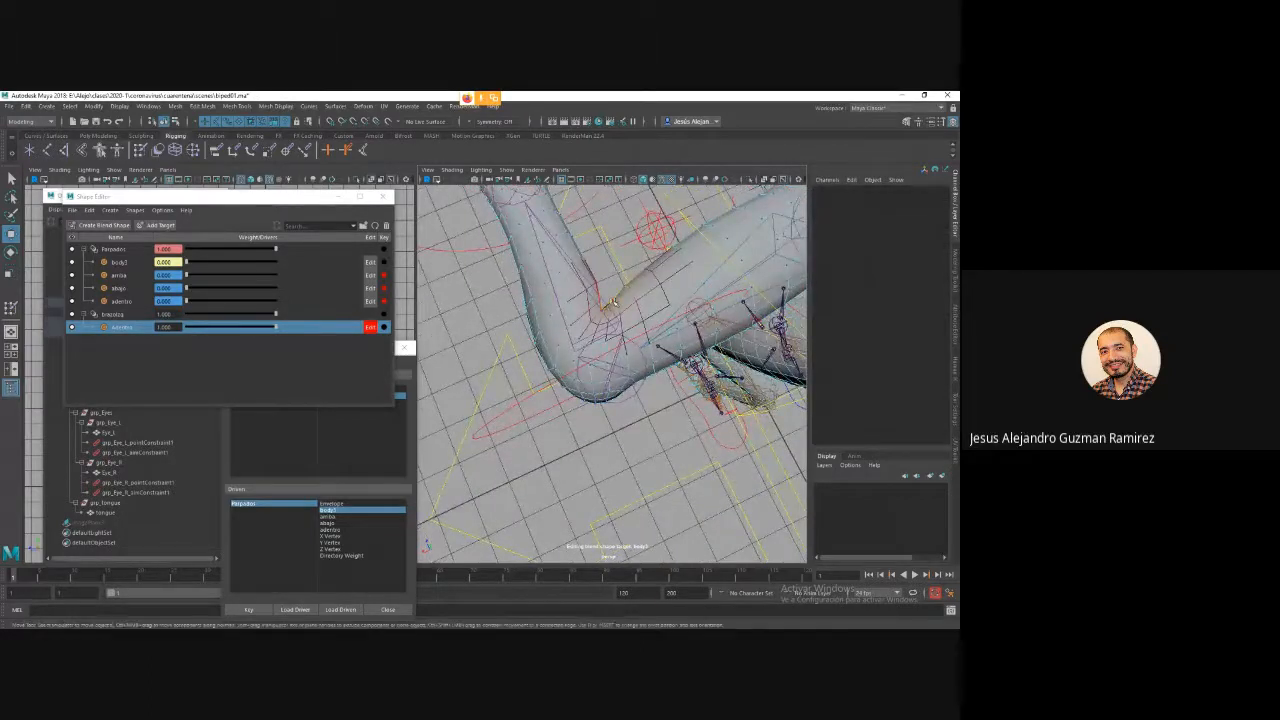
pyautogui.click(613, 301)
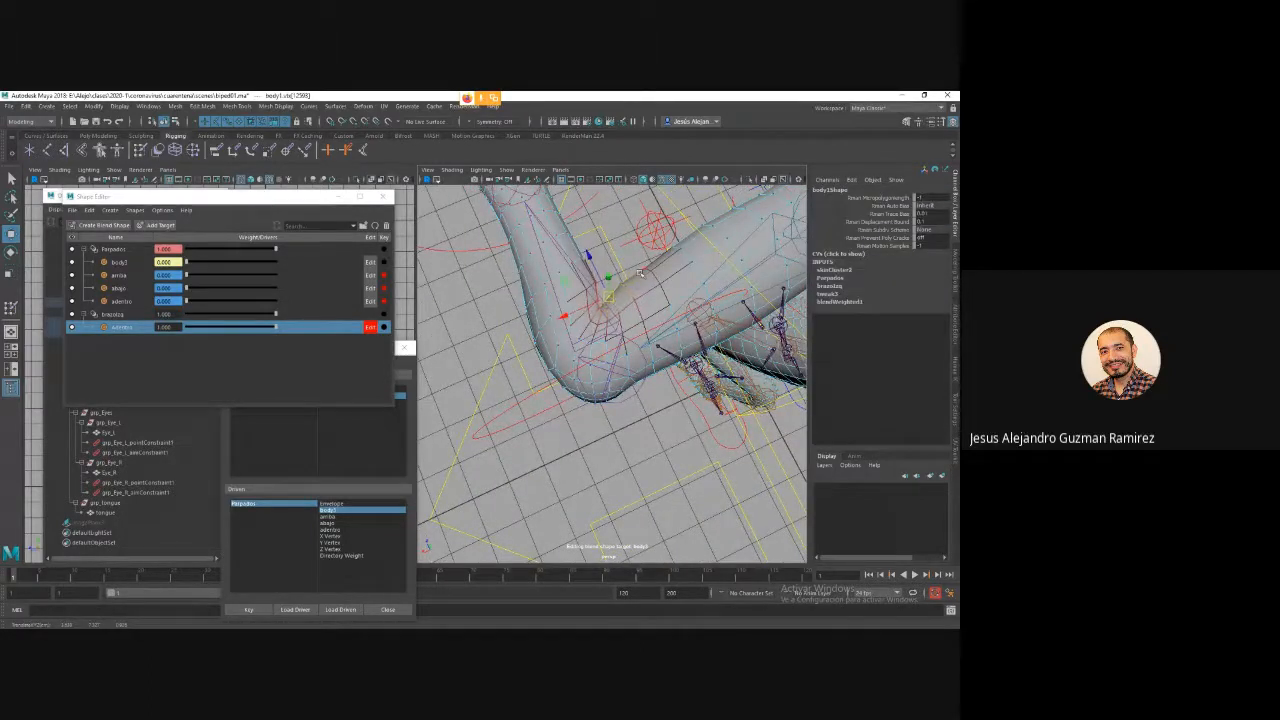
pyautogui.click(645, 270)
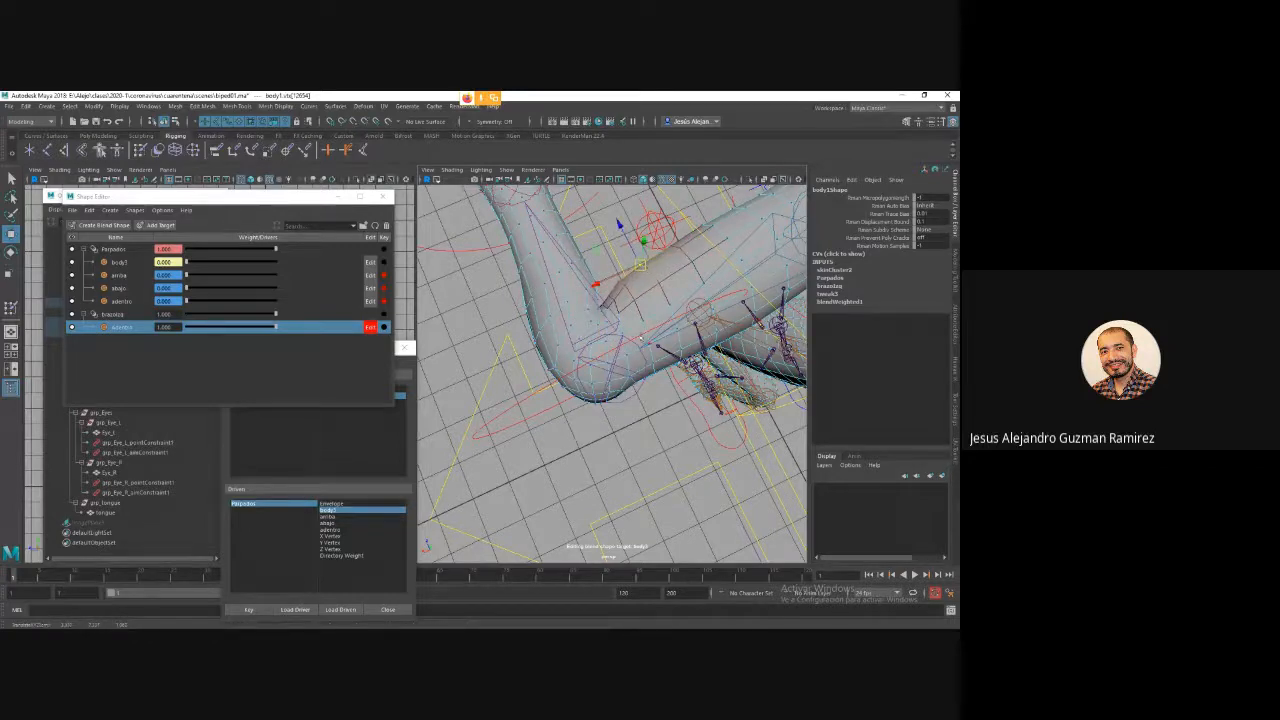
pyautogui.click(640, 385)
pyautogui.click(638, 386)
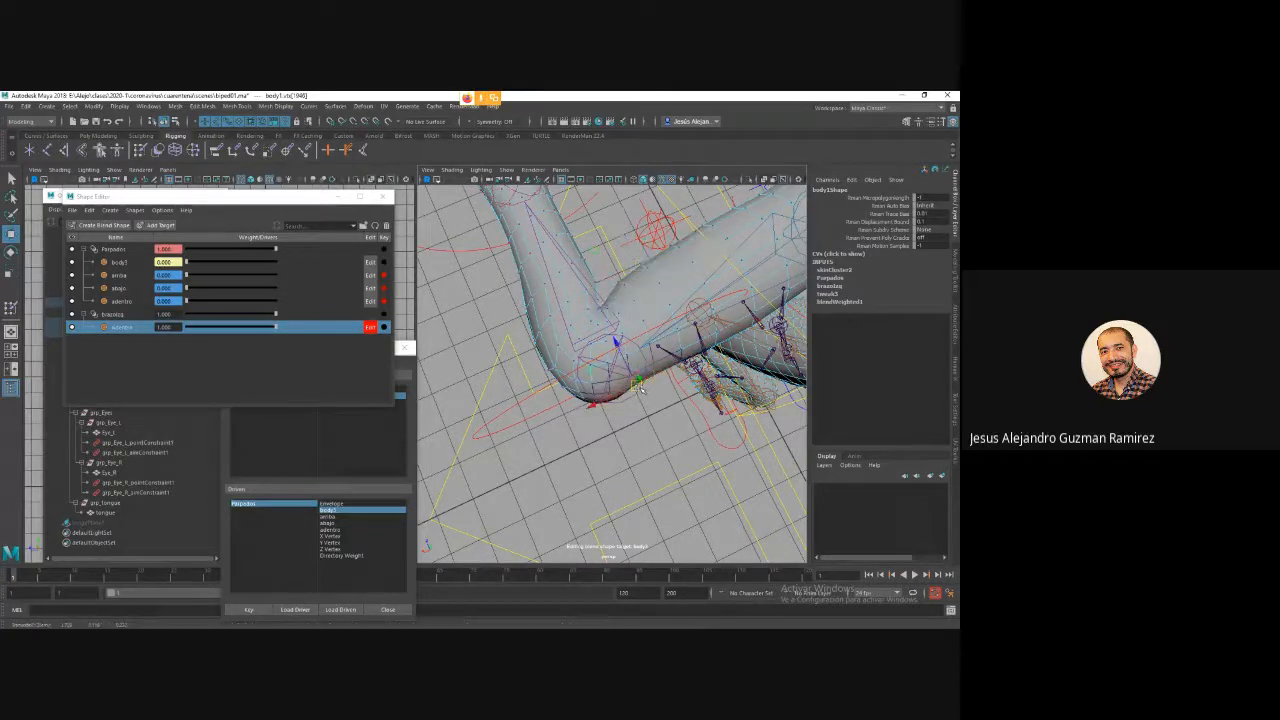
pyautogui.moveTo(598, 300); pyautogui.dragTo(562, 316)
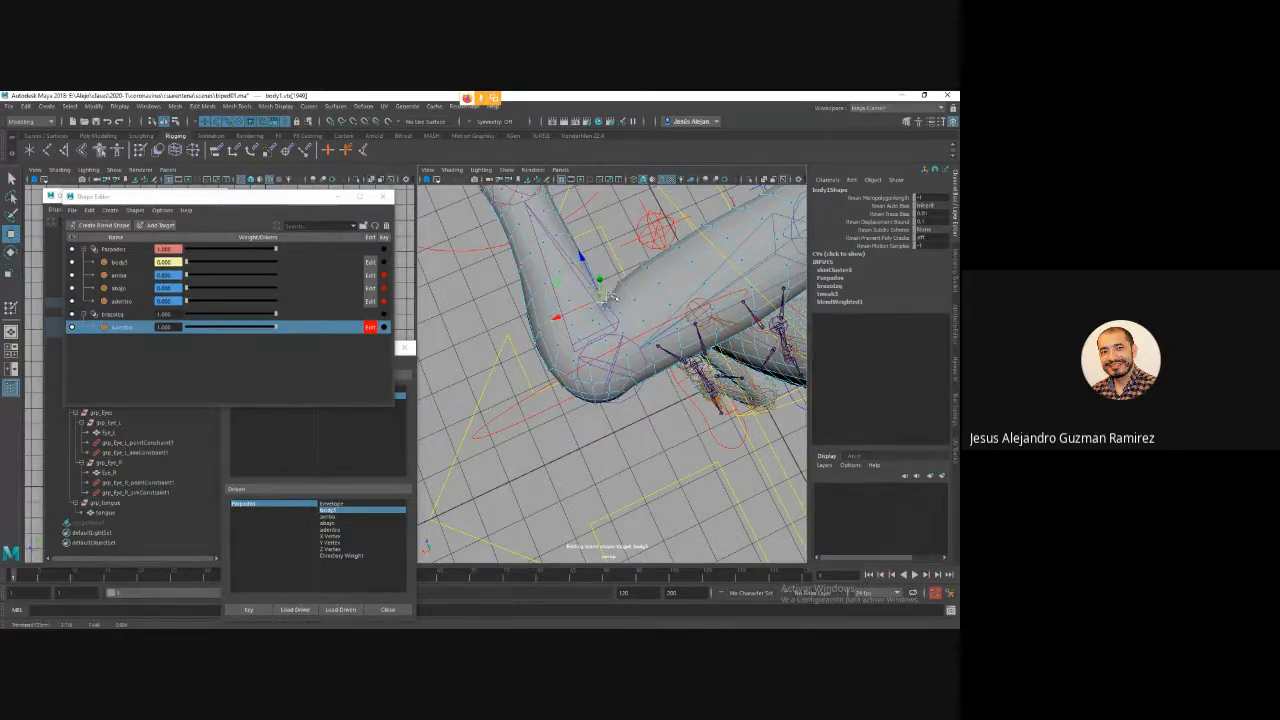
pyautogui.click(606, 294)
pyautogui.keyDown('alt'); pyautogui.moveTo(606, 294); pyautogui.dragTo(632, 360); pyautogui.keyUp('alt')
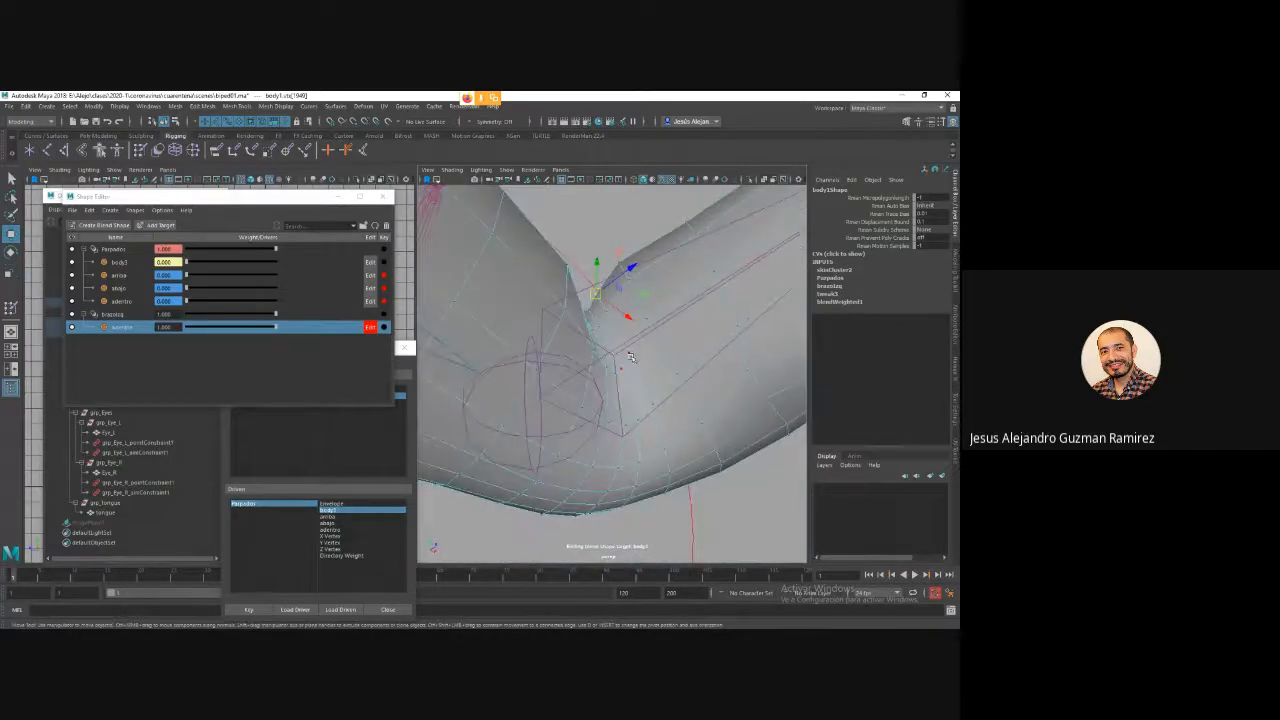
# Turn Soft Select back on and shift the vertices beside the elbow crease, including those on the upper-arm side.
pyautogui.press('b')
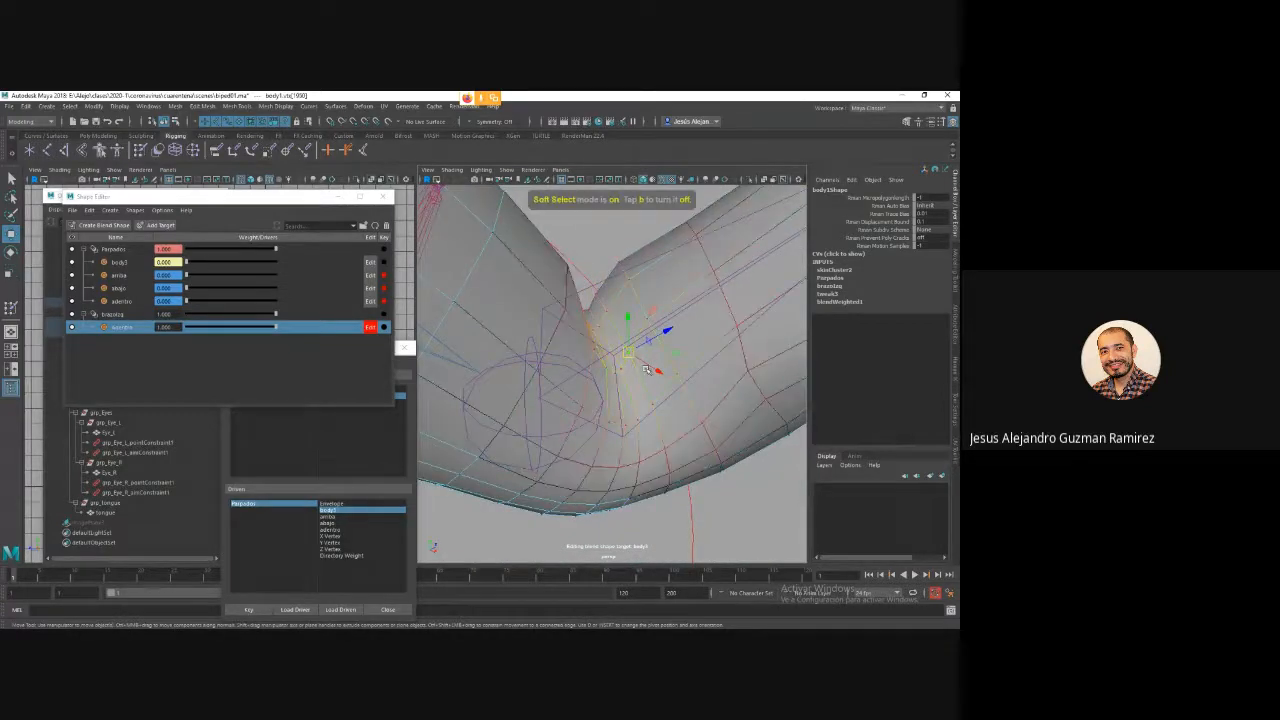
pyautogui.moveTo(637, 323); pyautogui.dragTo(667, 428)
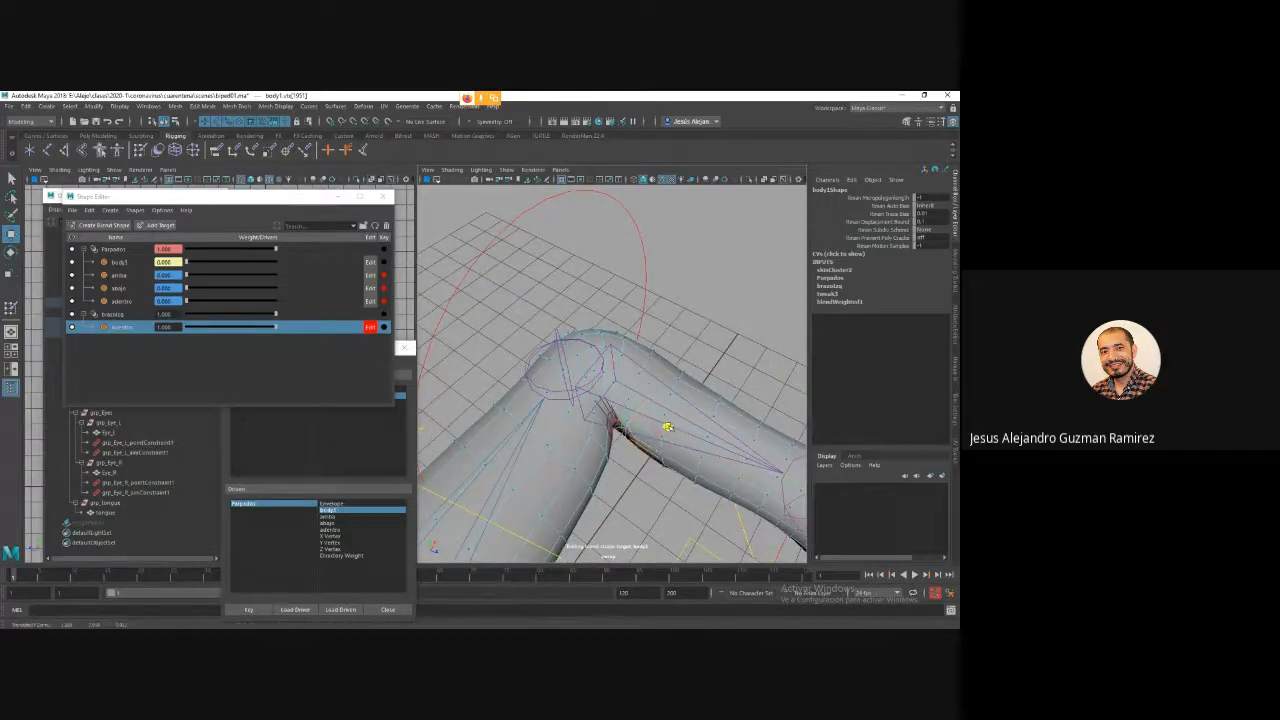
pyautogui.click(604, 429)
pyautogui.click(604, 434)
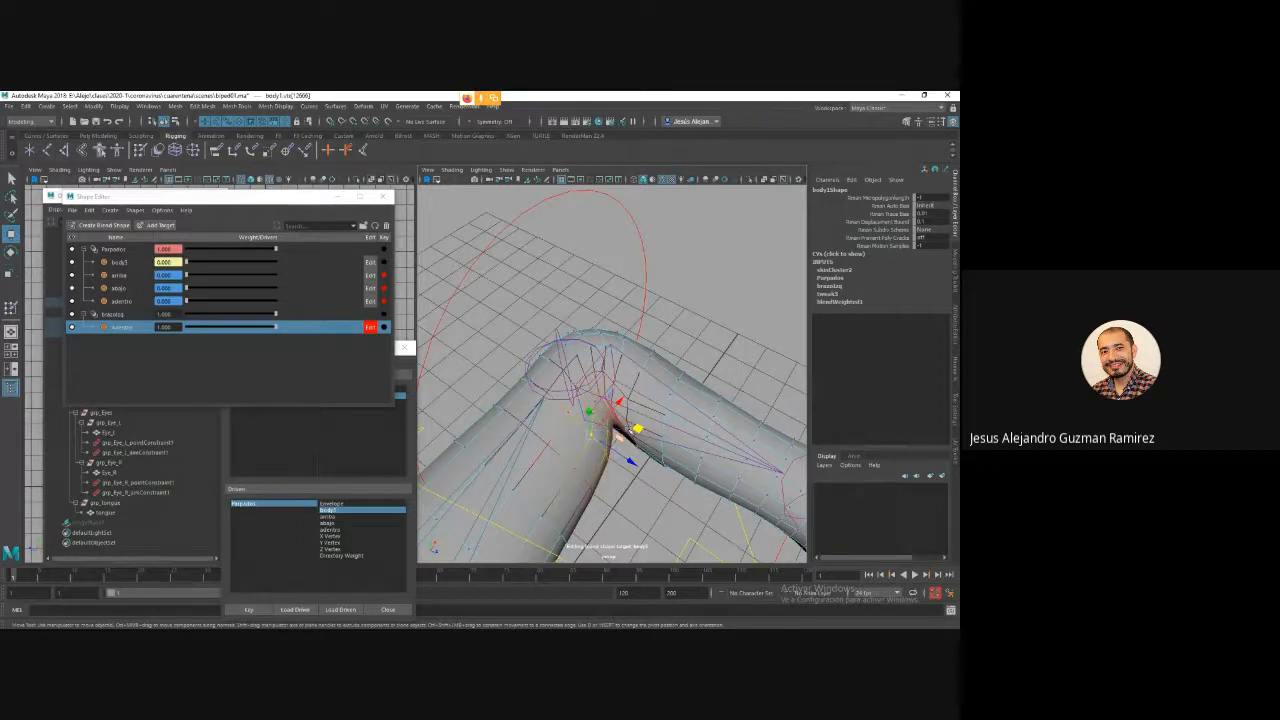
pyautogui.moveTo(637, 428); pyautogui.dragTo(648, 427)
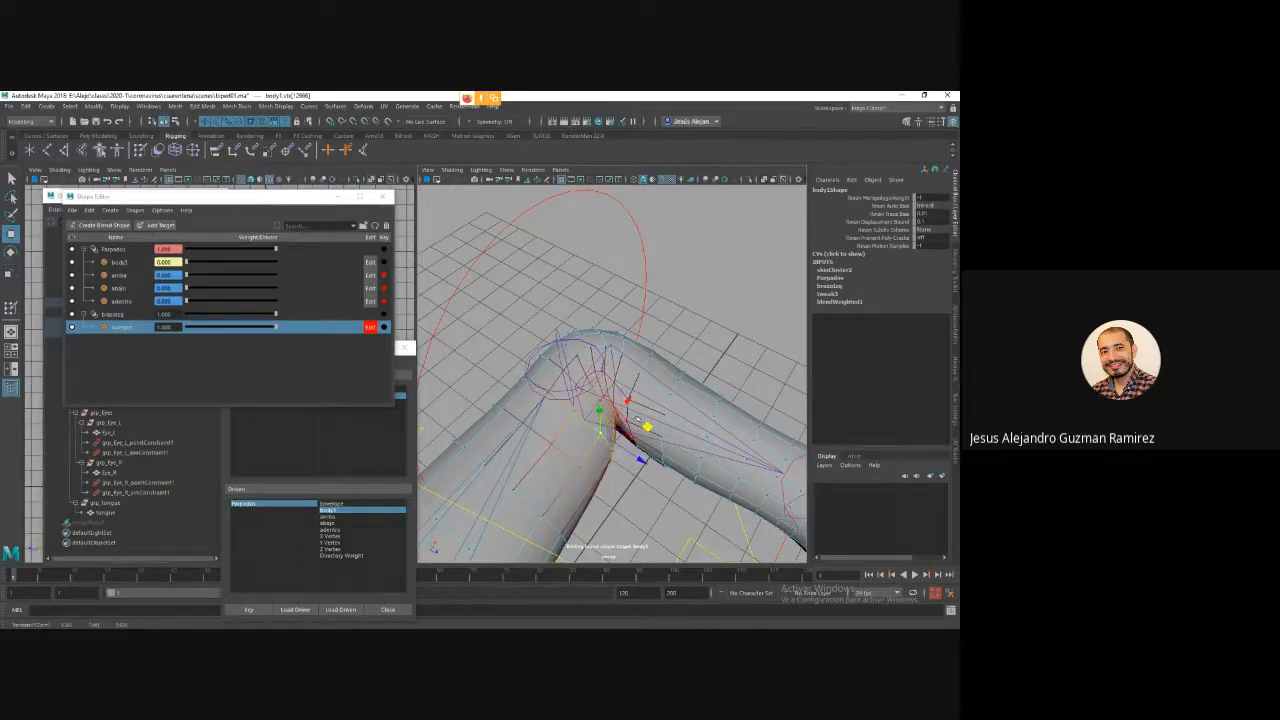
# Move soft-selected vertices along the forearm side and the fold of the left elbow to shape its inner volume.
pyautogui.click(662, 410)
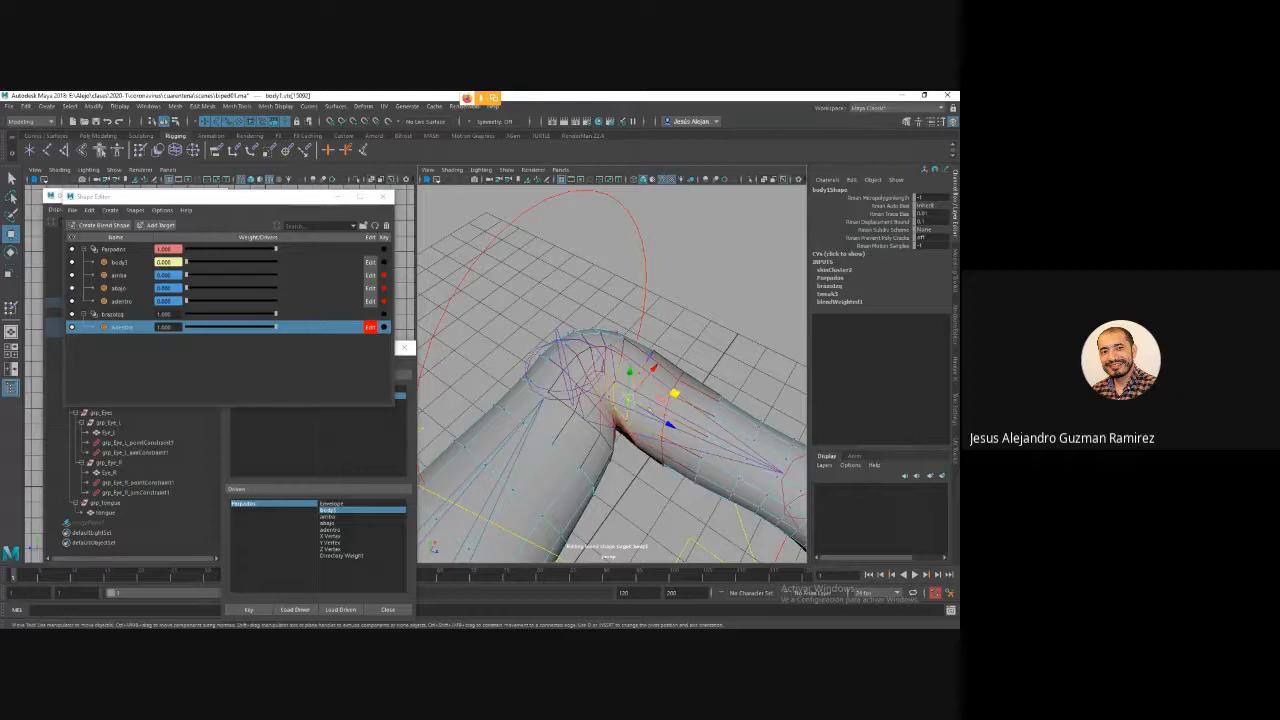
pyautogui.click(668, 398)
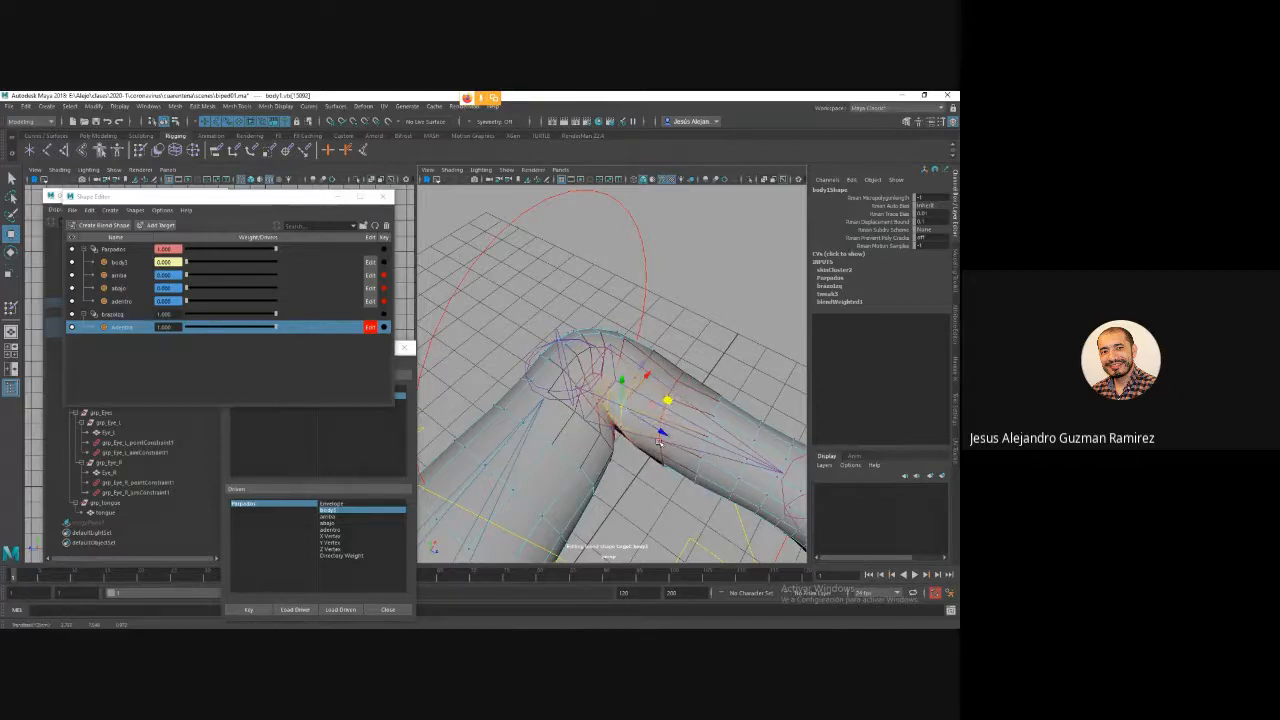
pyautogui.click(659, 441)
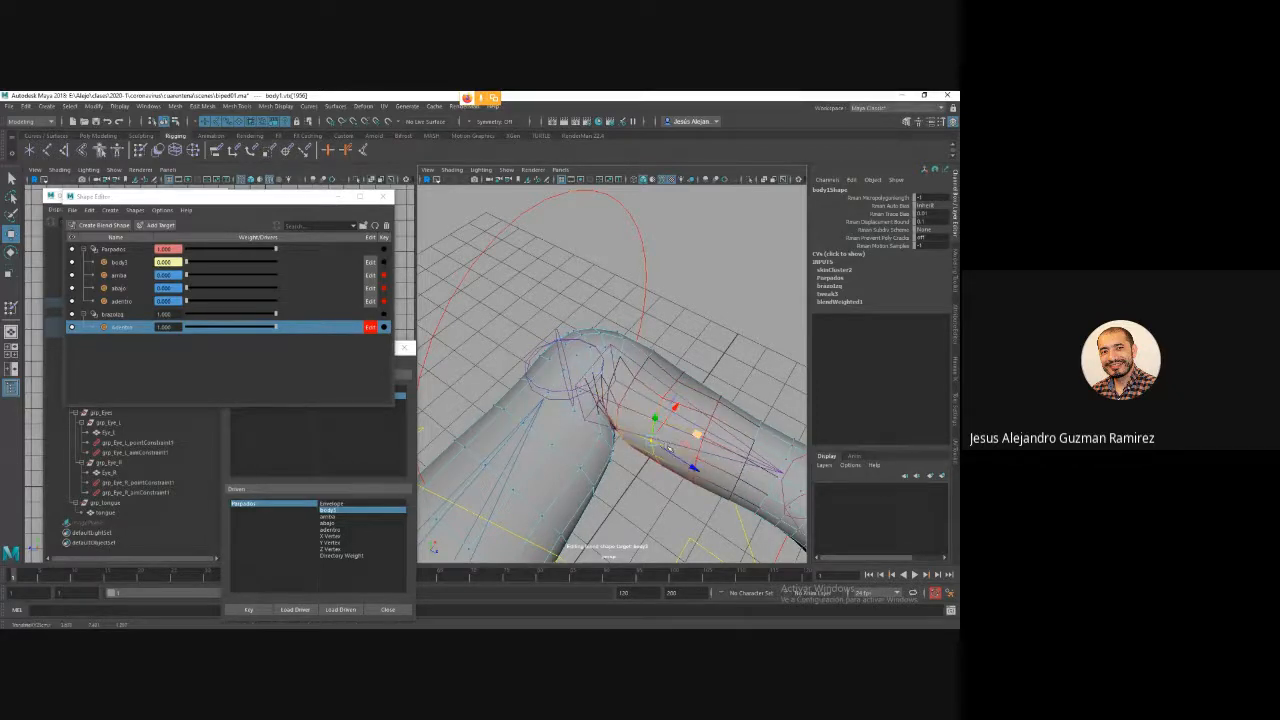
pyautogui.keyDown('alt'); pyautogui.moveTo(690, 445); pyautogui.dragTo(680, 348); pyautogui.keyUp('alt')
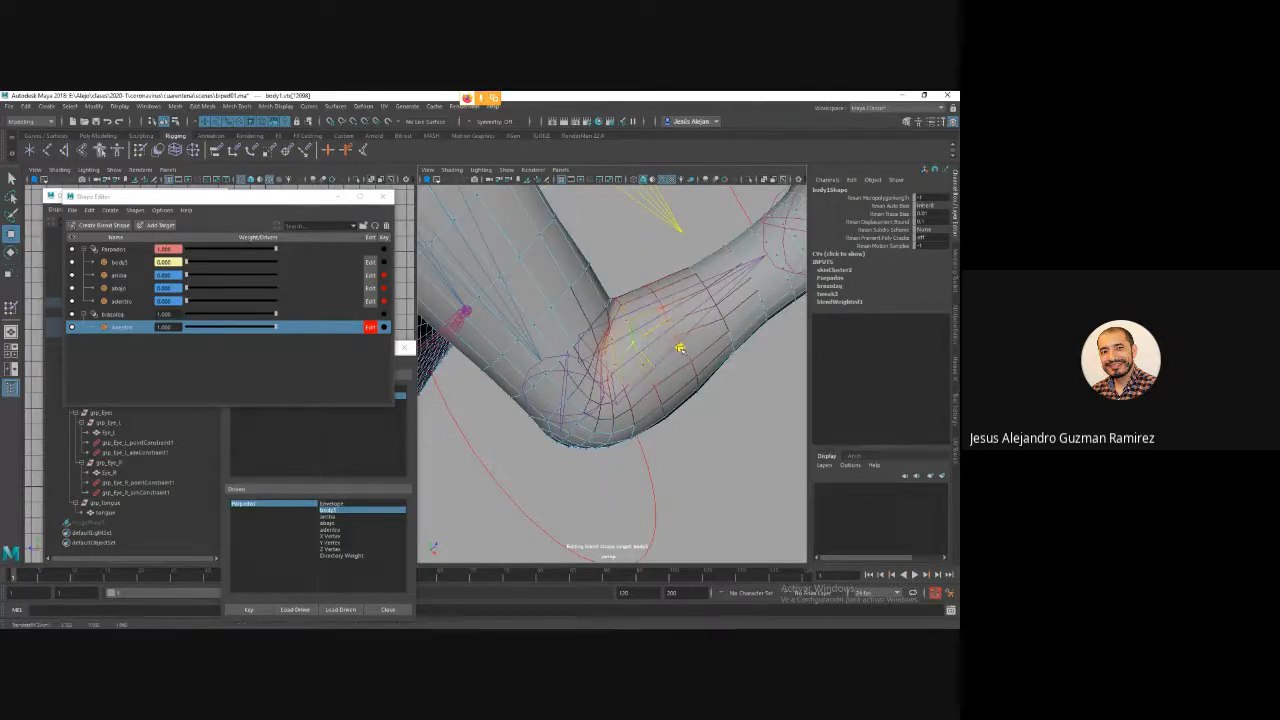
pyautogui.click(591, 328)
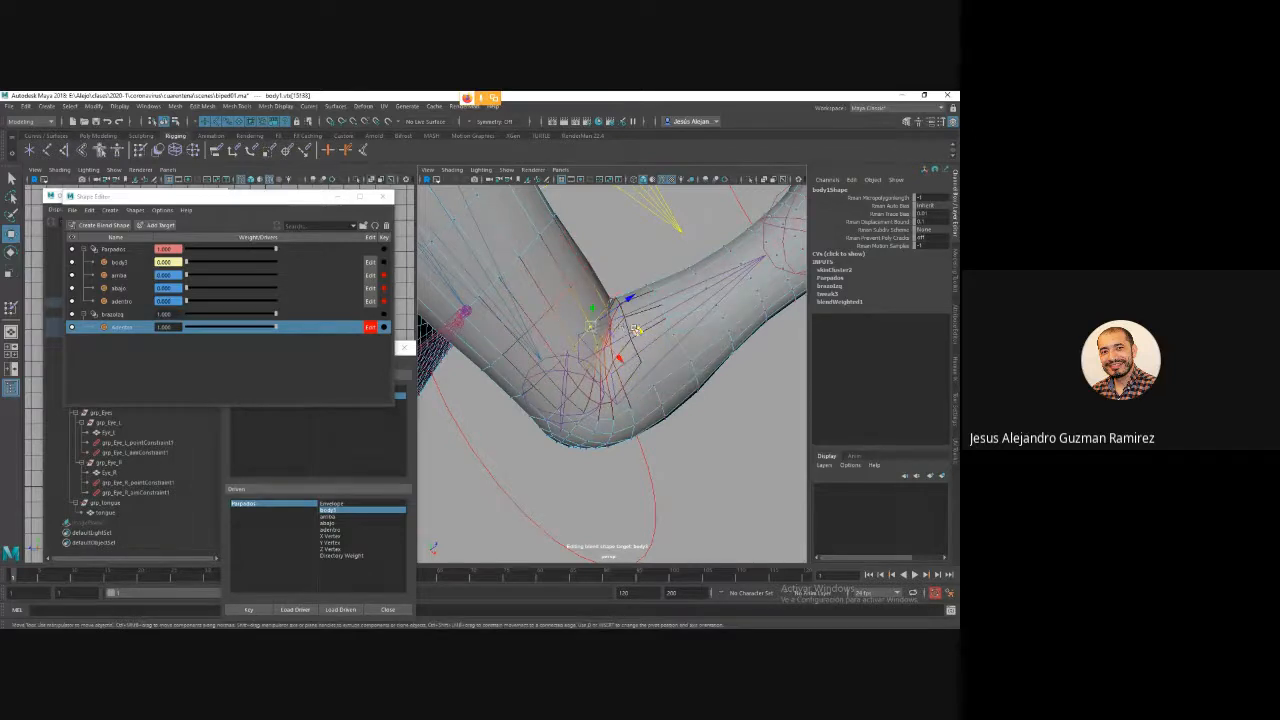
pyautogui.moveTo(636, 330); pyautogui.dragTo(641, 332, button='middle')
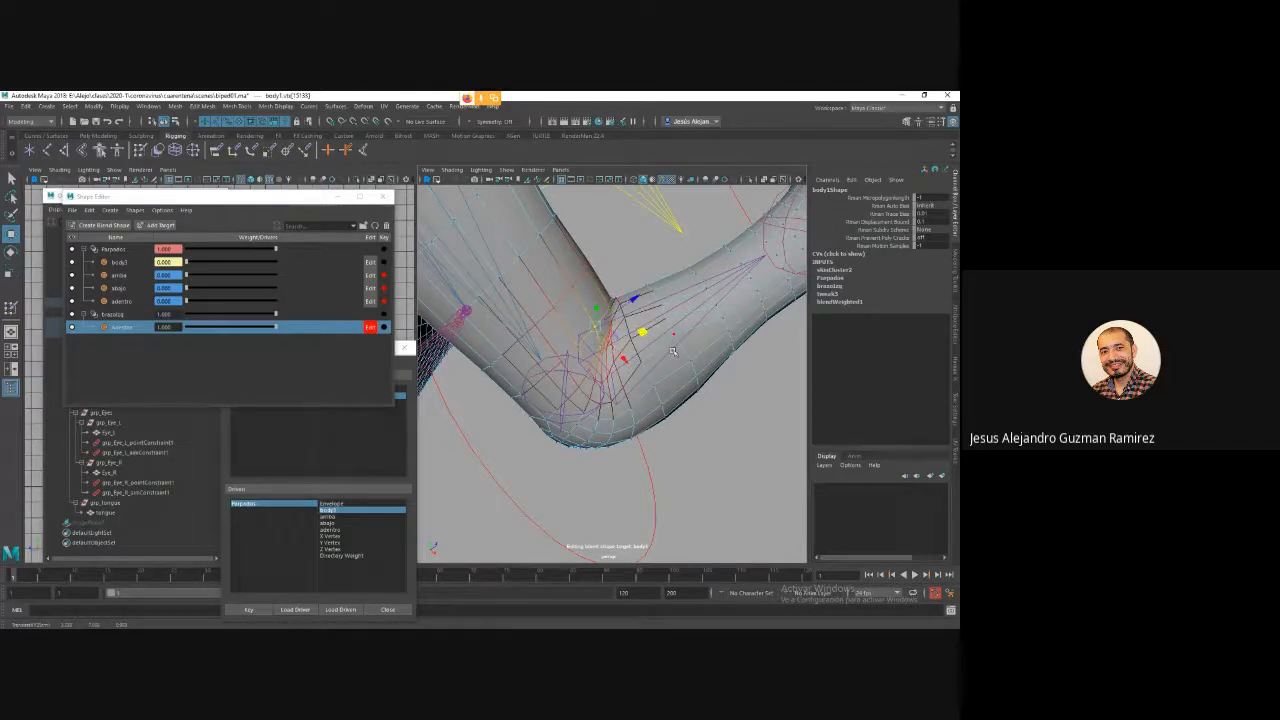
# Adjust the soft-selected vertices where the forearm meets the inner elbow to smooth the bend's contour.
pyautogui.keyDown('alt'); pyautogui.moveTo(673, 351); pyautogui.dragTo(553, 415); pyautogui.keyUp('alt')
pyautogui.click(603, 446)
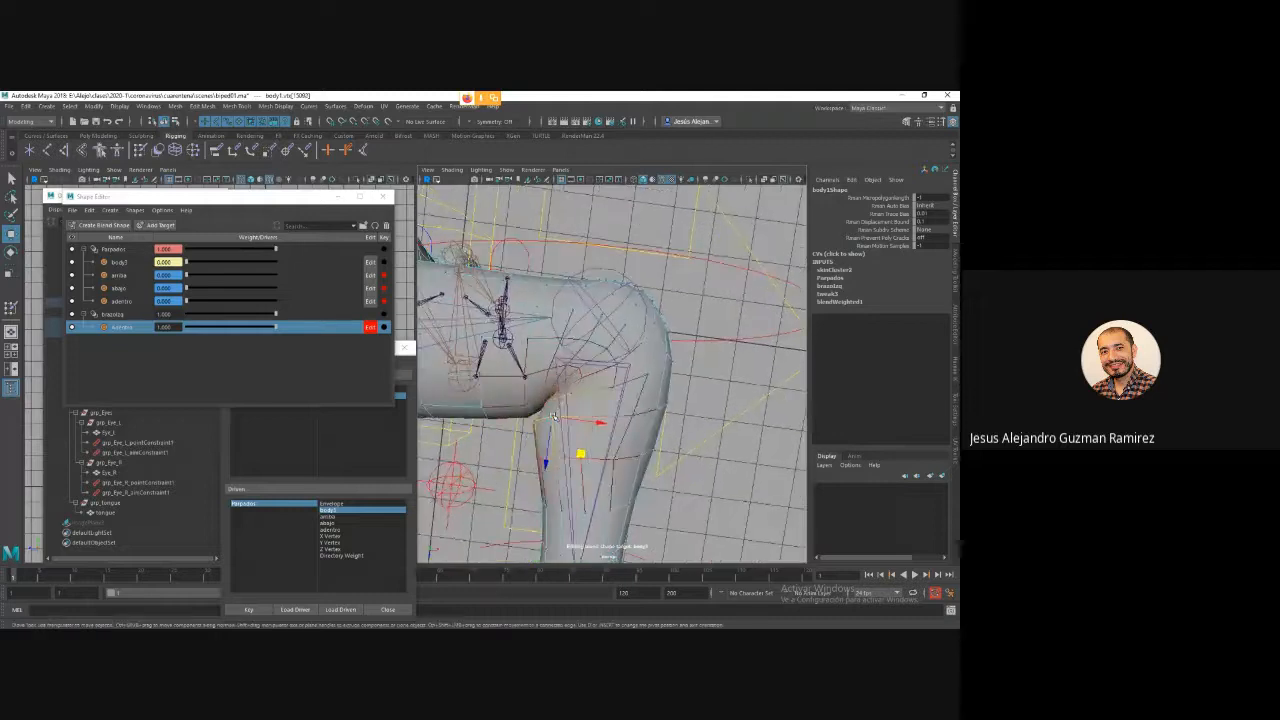
pyautogui.click(561, 425)
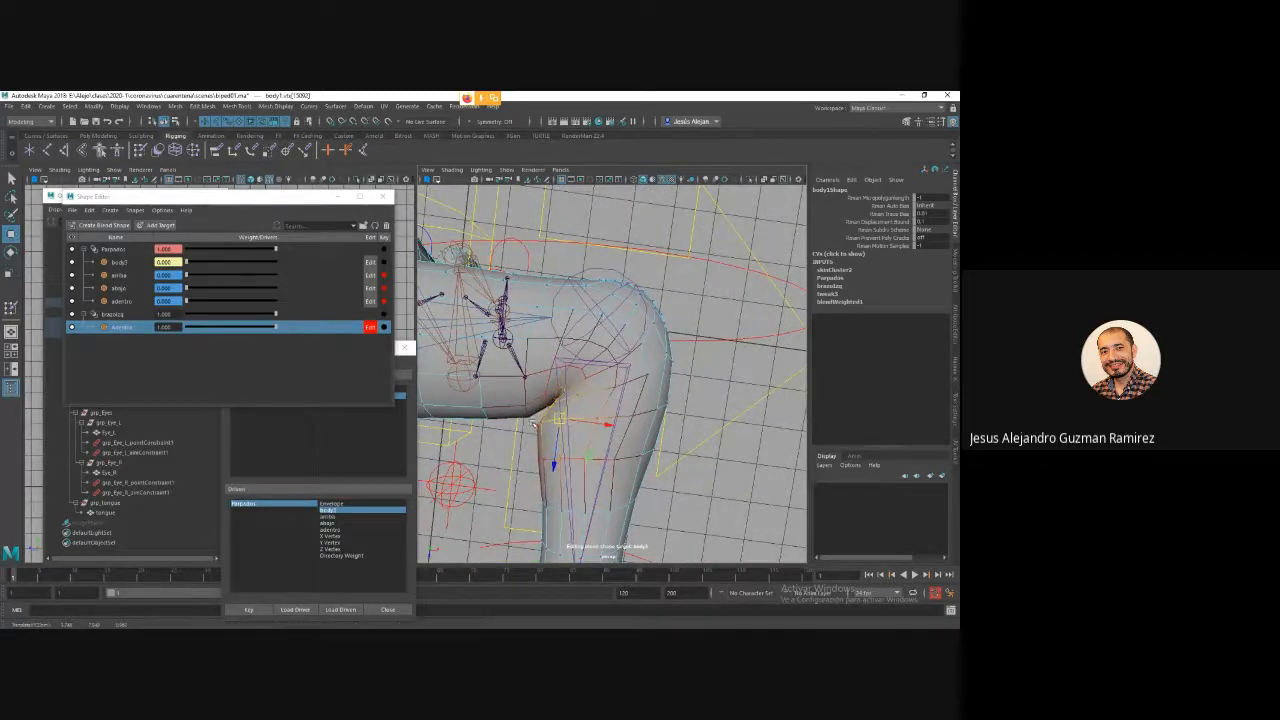
pyautogui.moveTo(532, 421); pyautogui.dragTo(546, 424)
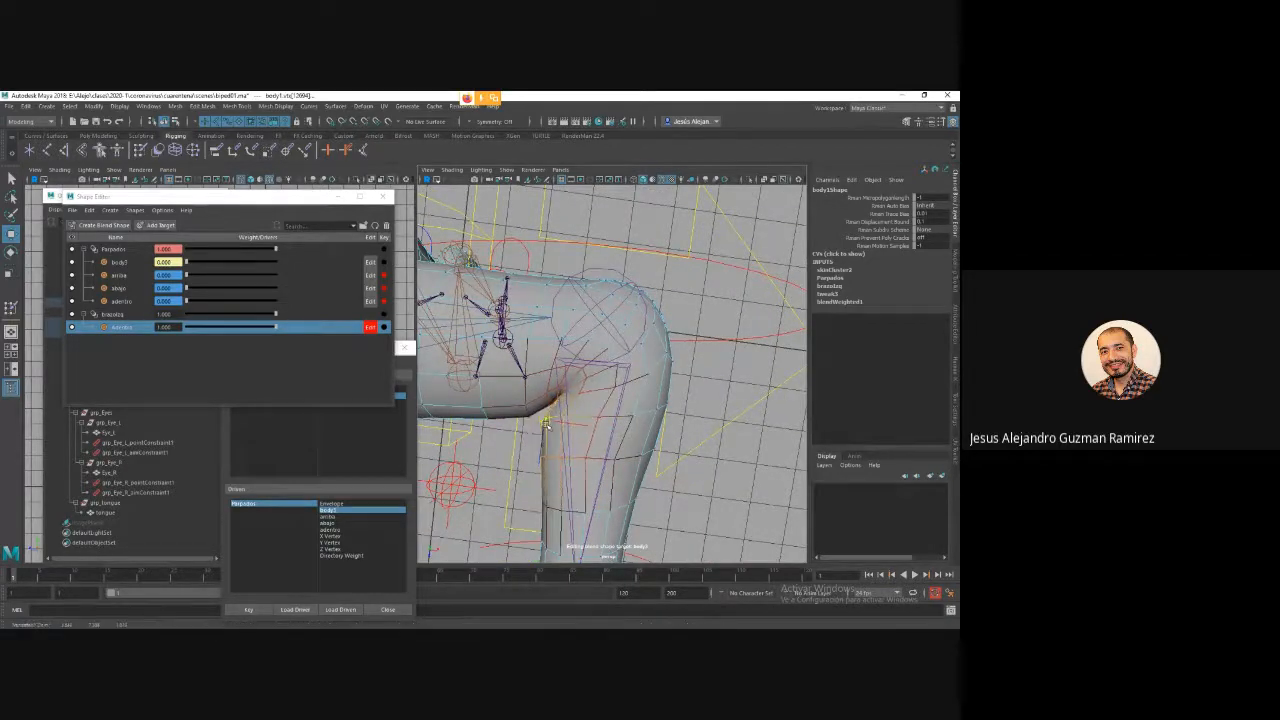
# Disable Soft Select and move individual vertices around the inner elbow corner to refine the fold.
pyautogui.press('b')
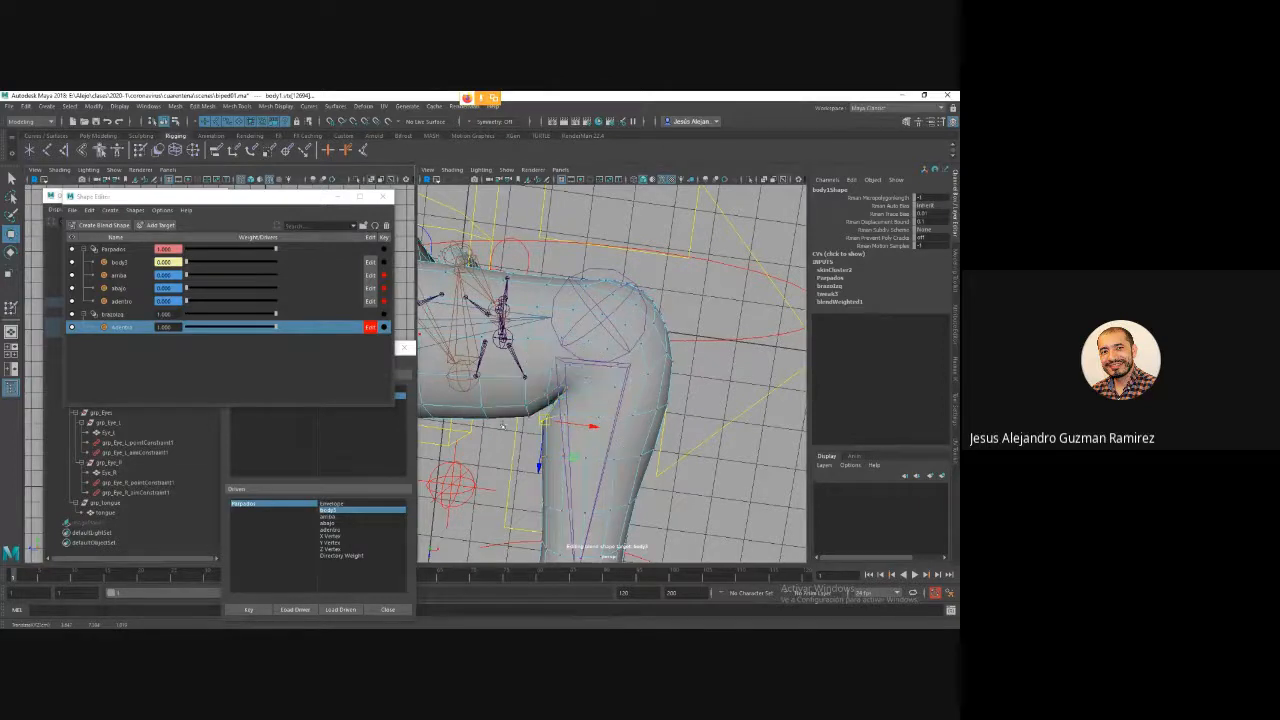
pyautogui.moveTo(558, 387); pyautogui.dragTo(565, 393)
pyautogui.click(552, 396)
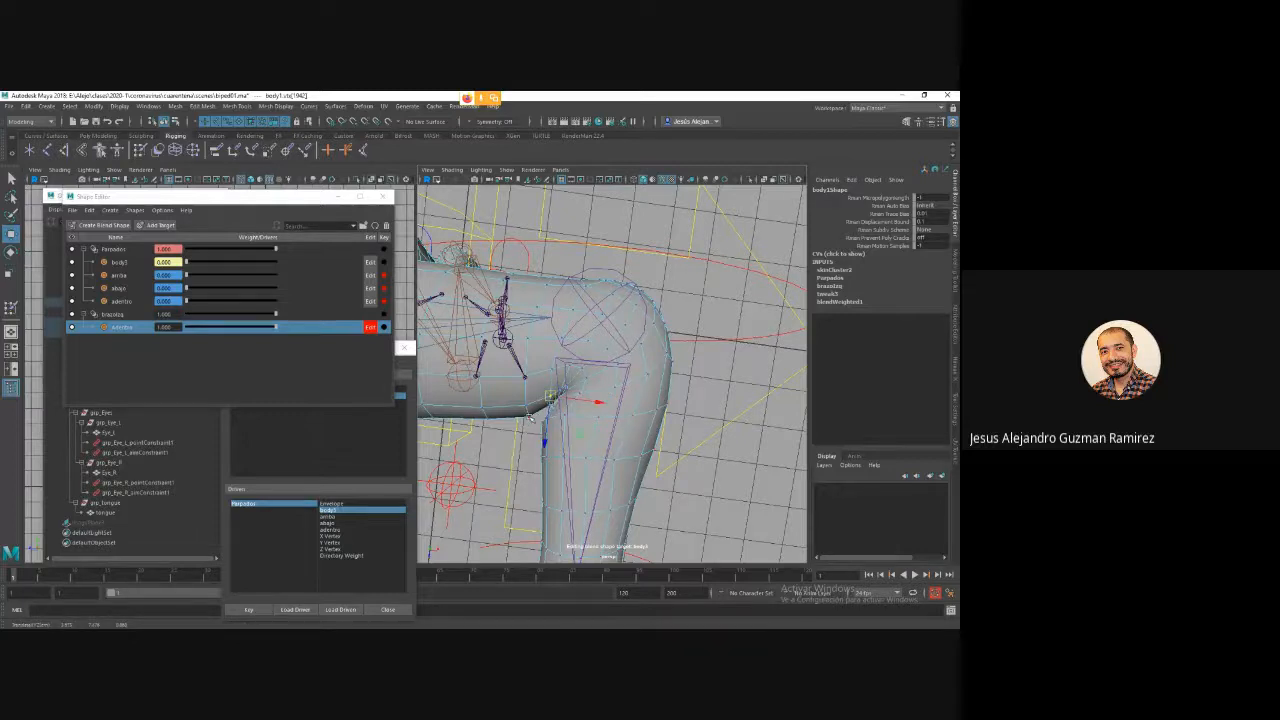
pyautogui.click(530, 417)
pyautogui.moveTo(531, 421); pyautogui.dragTo(534, 418)
pyautogui.click(562, 401)
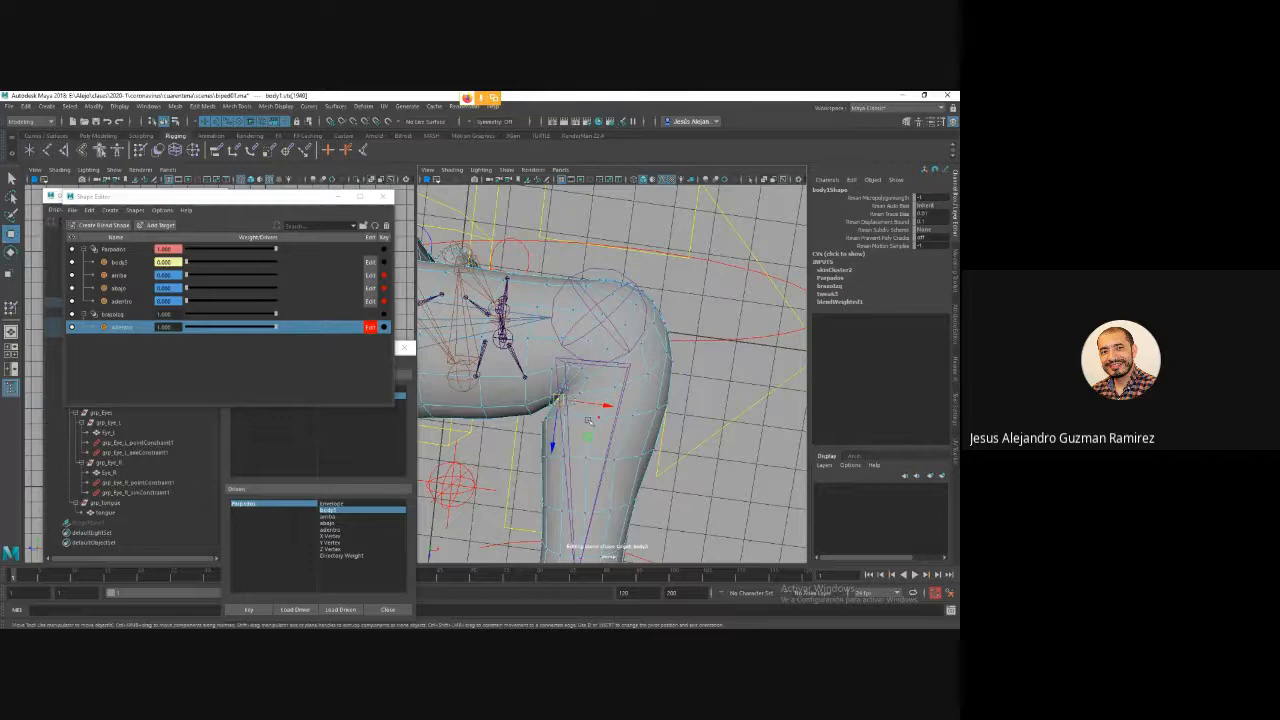
pyautogui.moveTo(588, 435); pyautogui.dragTo(655, 362)
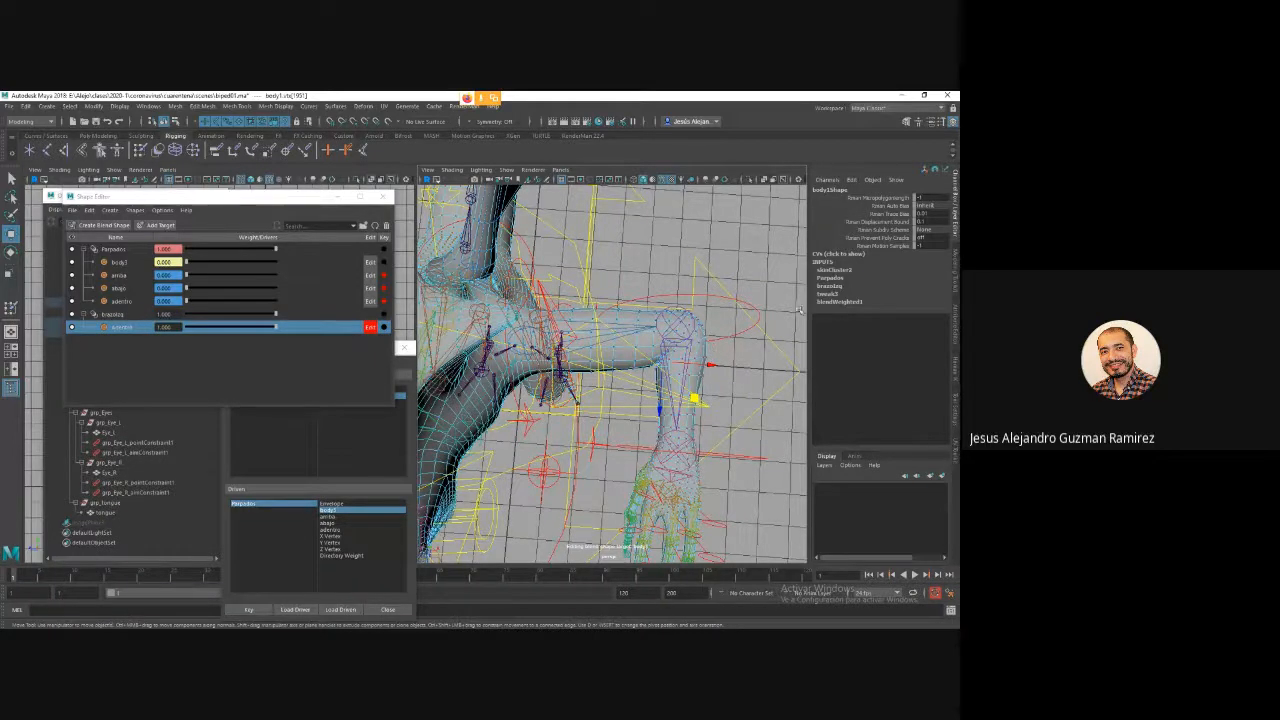
# Select the cc_L_Elbow control, stop editing the elbow corrective target, and set the target's weight to 0.
pyautogui.click(759, 308)
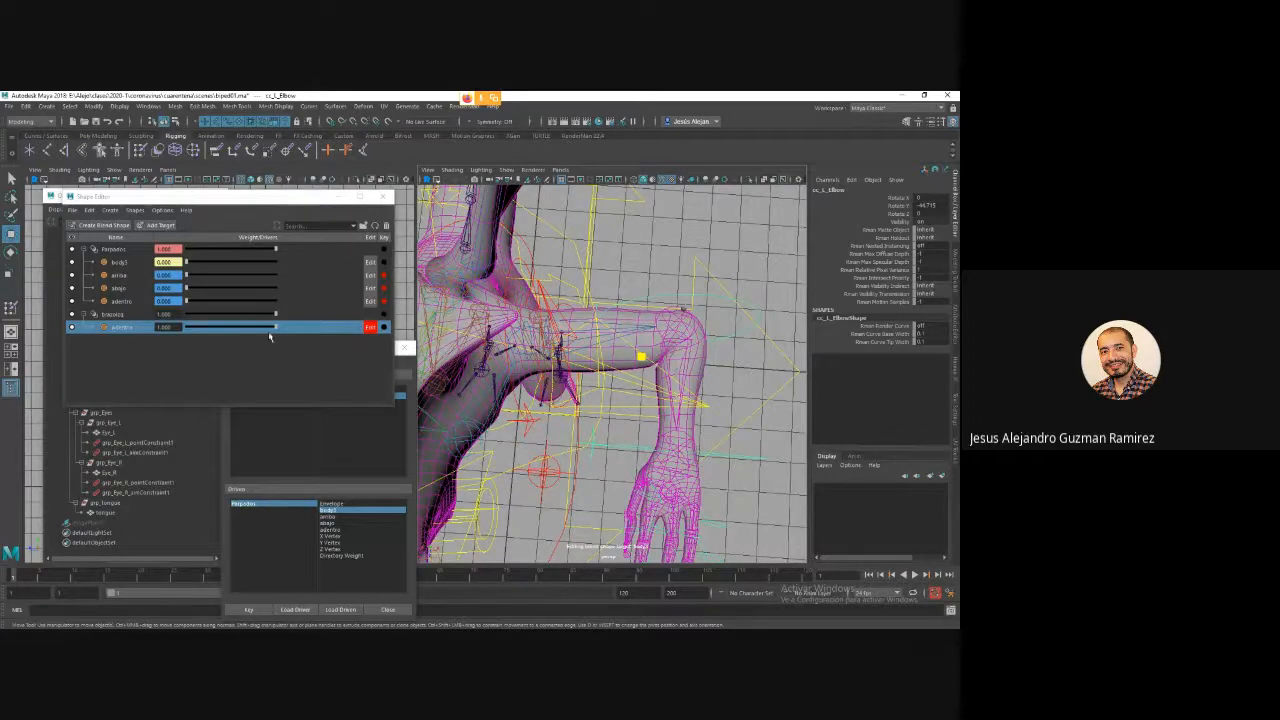
pyautogui.click(370, 327)
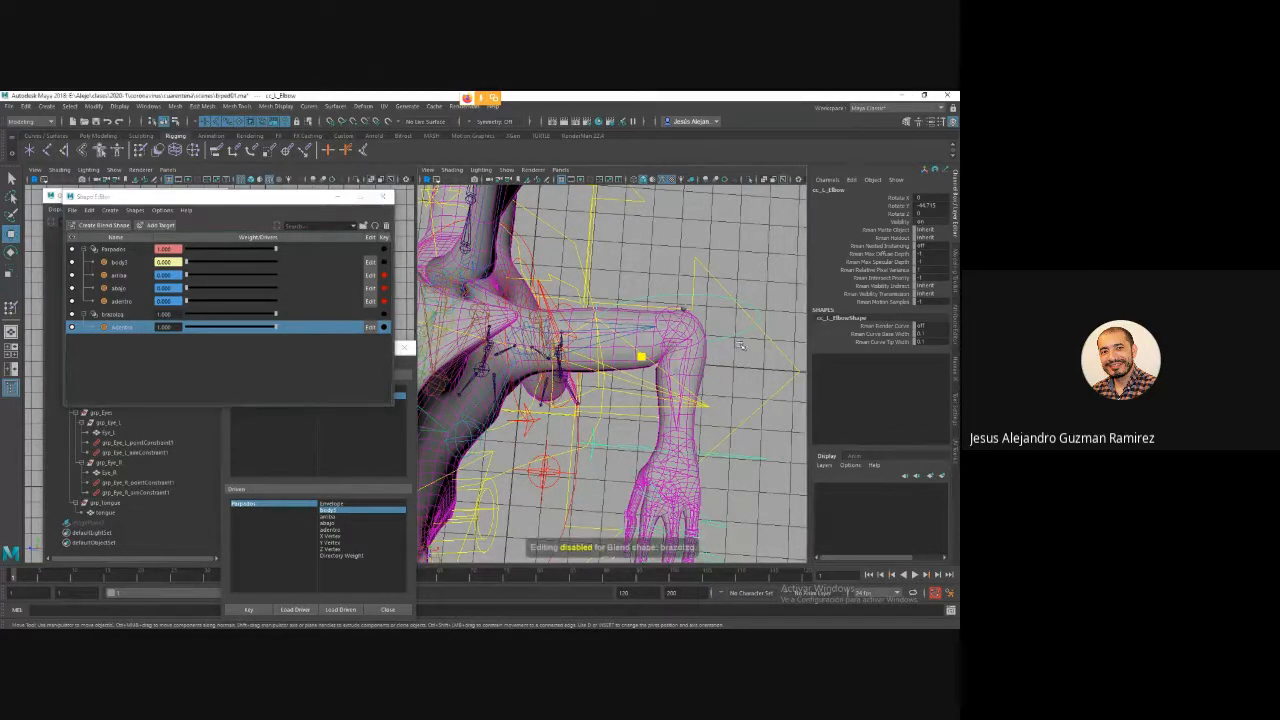
pyautogui.moveTo(275, 331); pyautogui.dragTo(93, 338)
# Set cc_L_Elbow's Rotate Y to 0 and load the control as the Set Driven Key driver using Rotate Y.
pyautogui.click(937, 205)
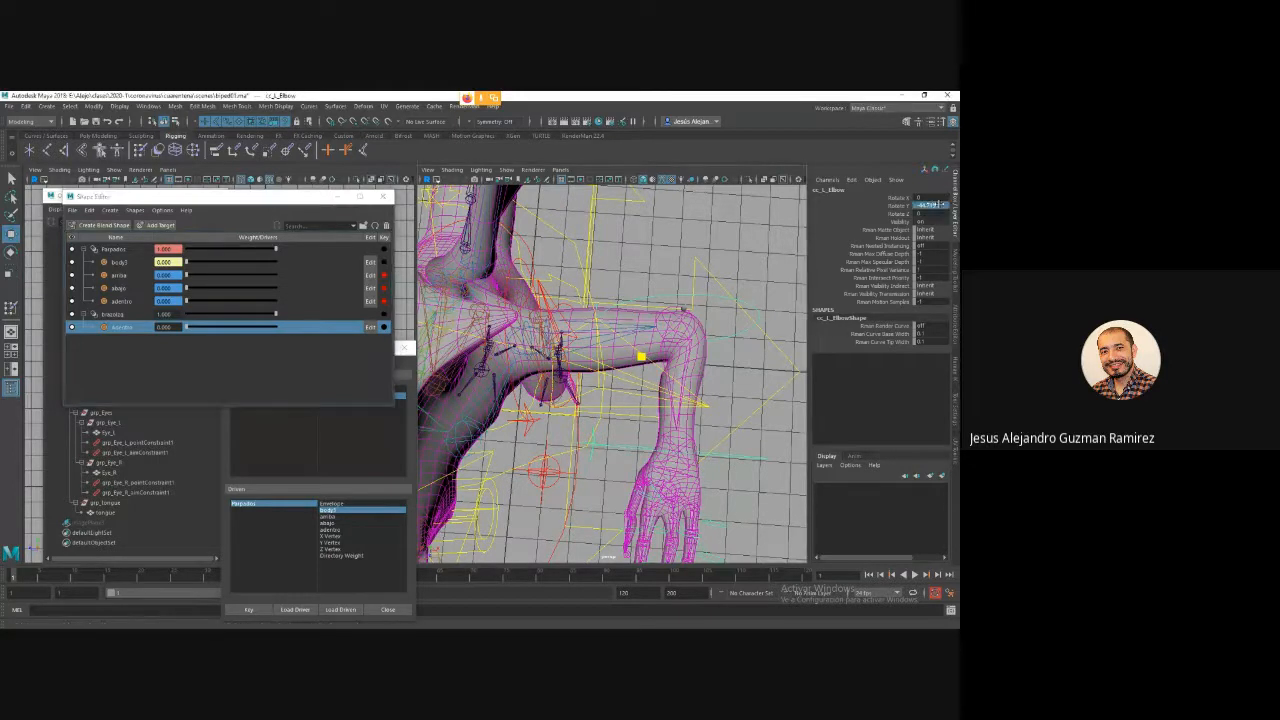
pyautogui.press('Return')
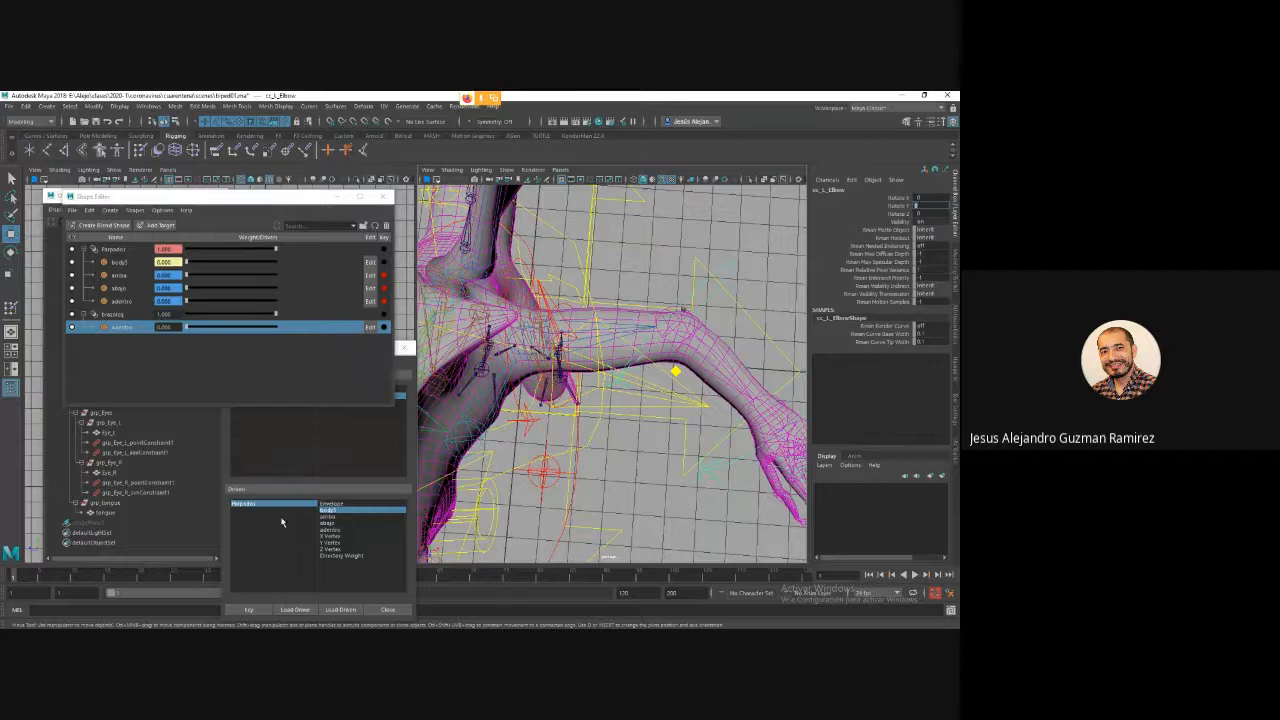
pyautogui.click(277, 461)
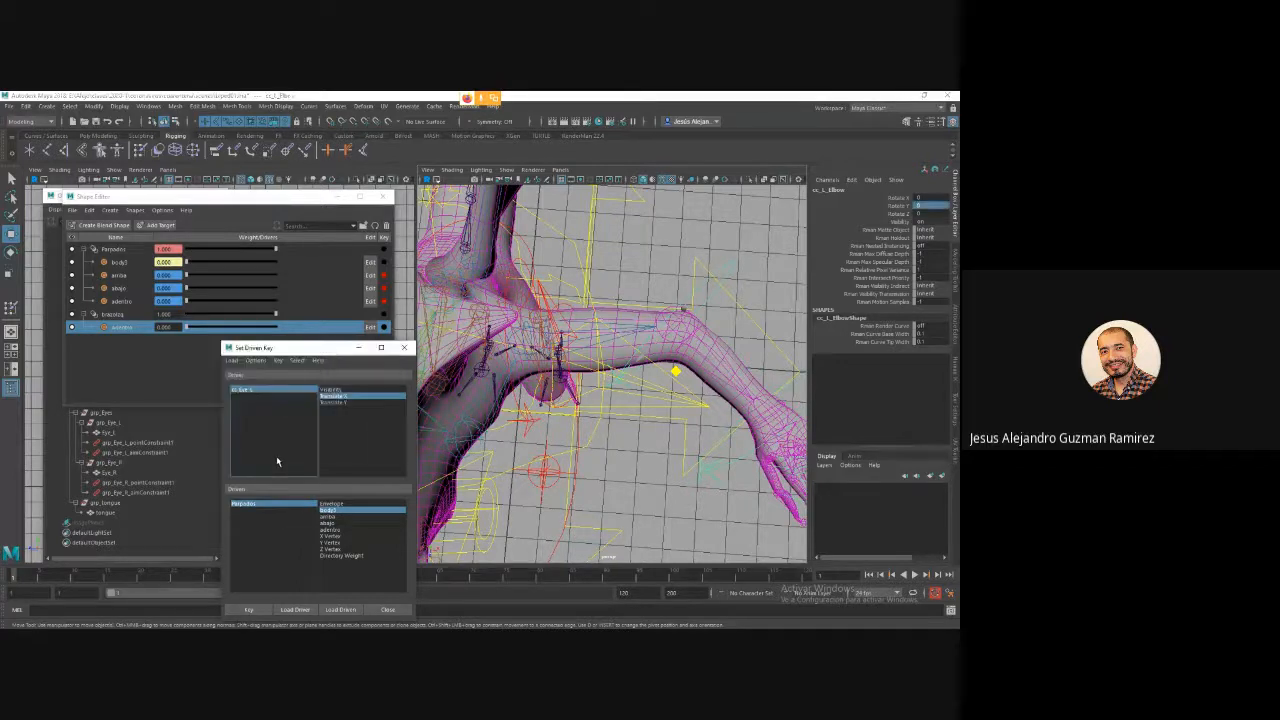
pyautogui.click(300, 609)
pyautogui.click(338, 402)
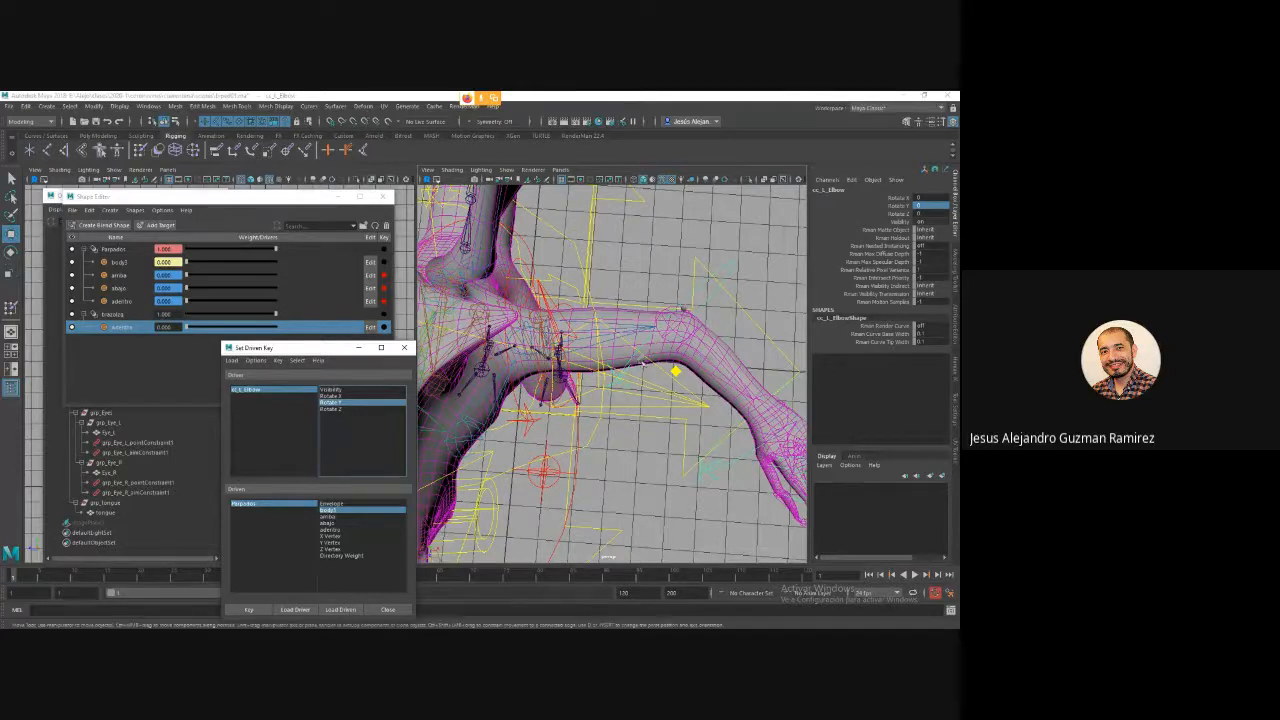
# Load the body mesh's brazoIzq blend shape node as the driven object for the set driven key.
pyautogui.click(706, 377)
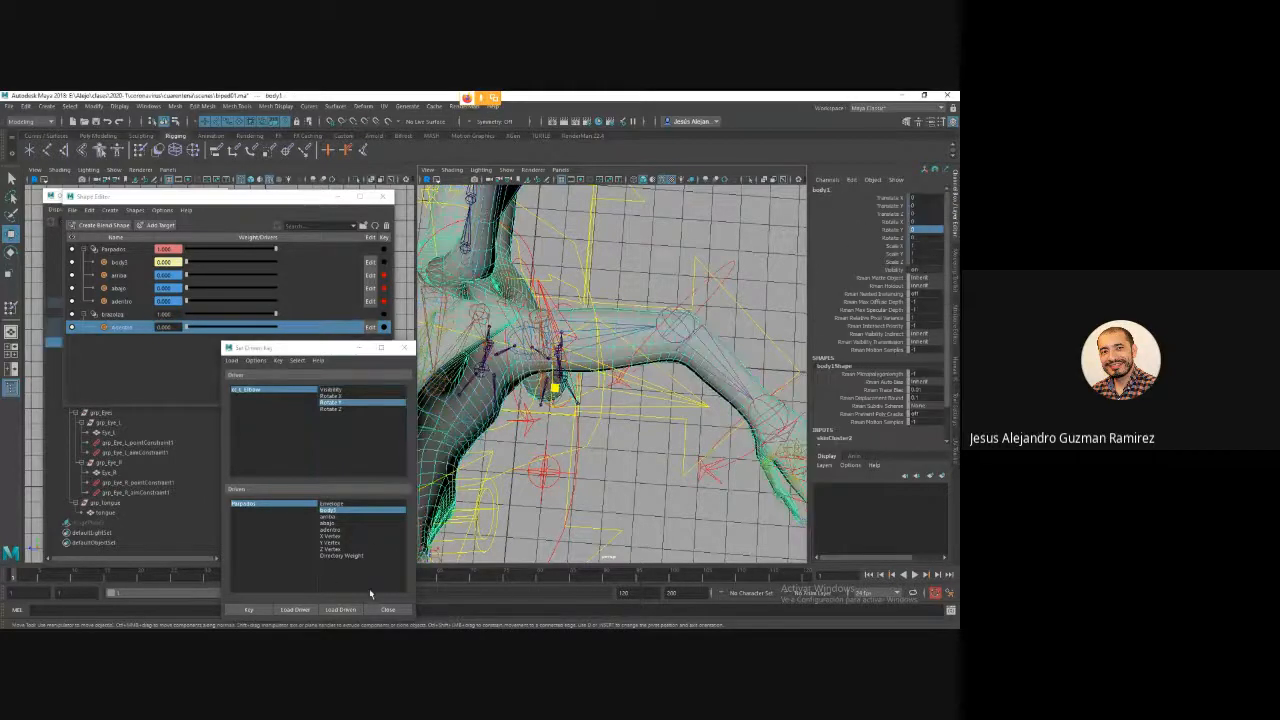
pyautogui.click(340, 609)
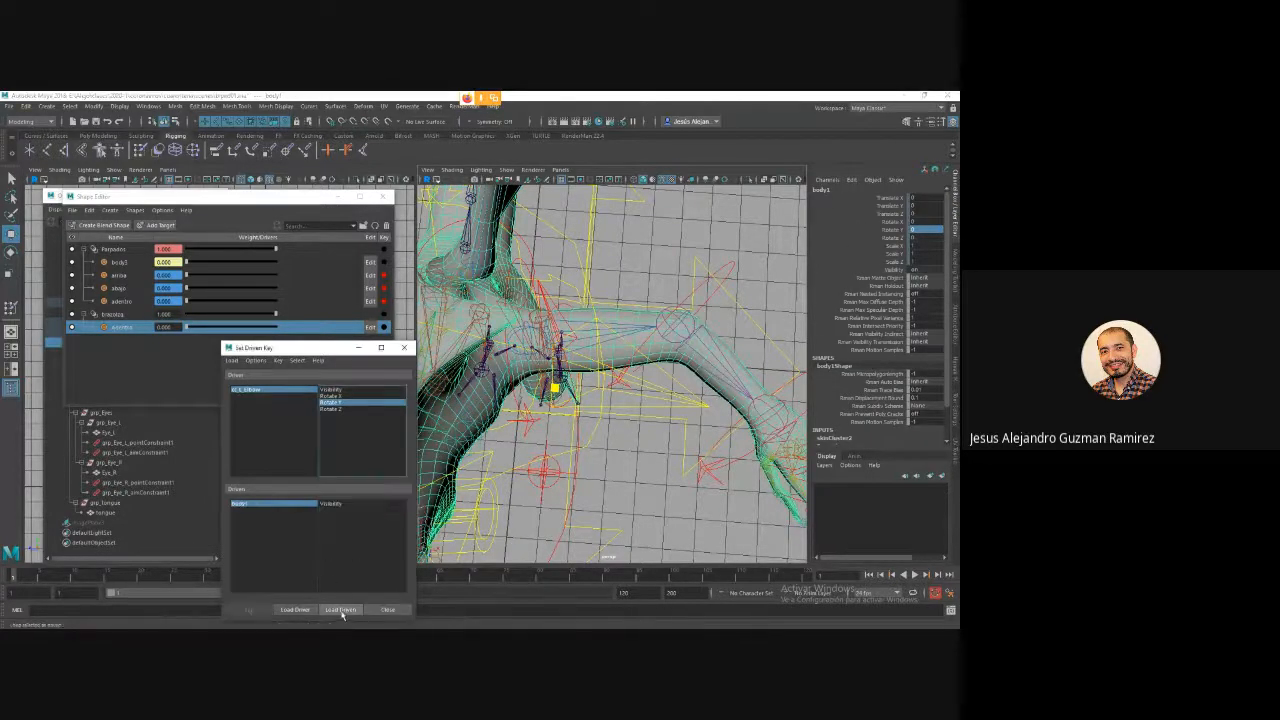
pyautogui.click(263, 505)
pyautogui.scroll(-2, 865, 437)
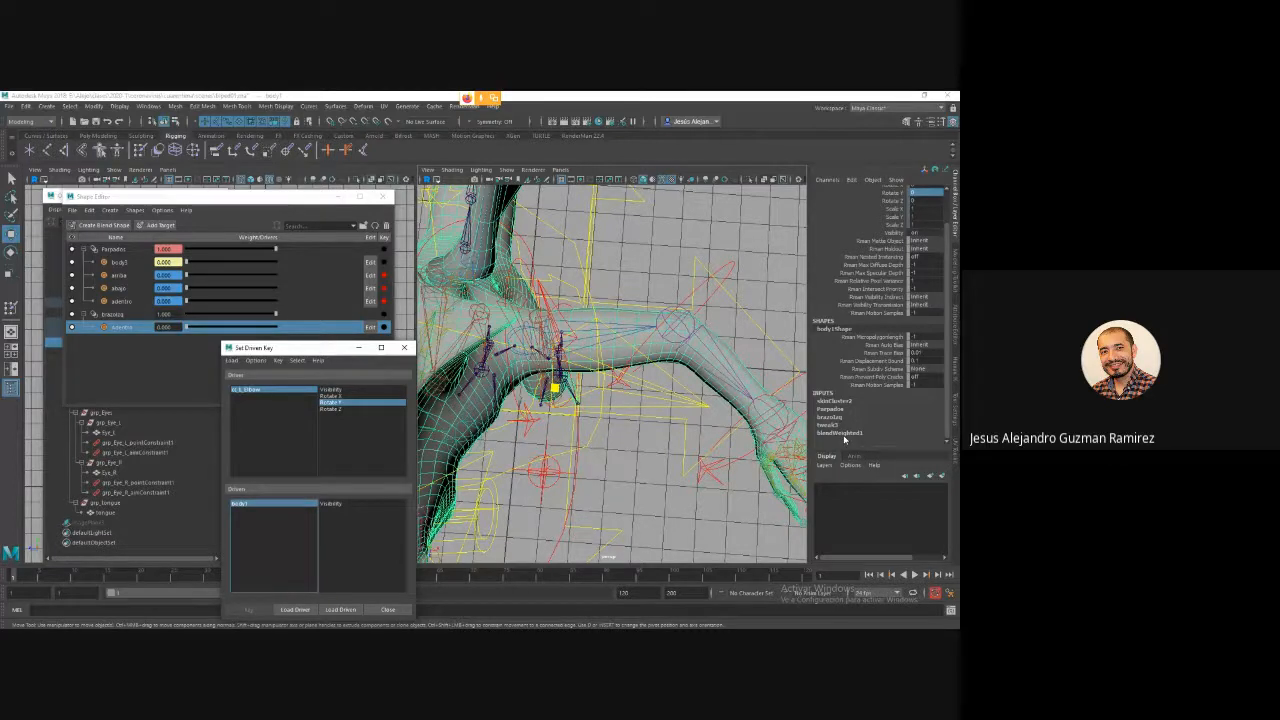
pyautogui.click(841, 434)
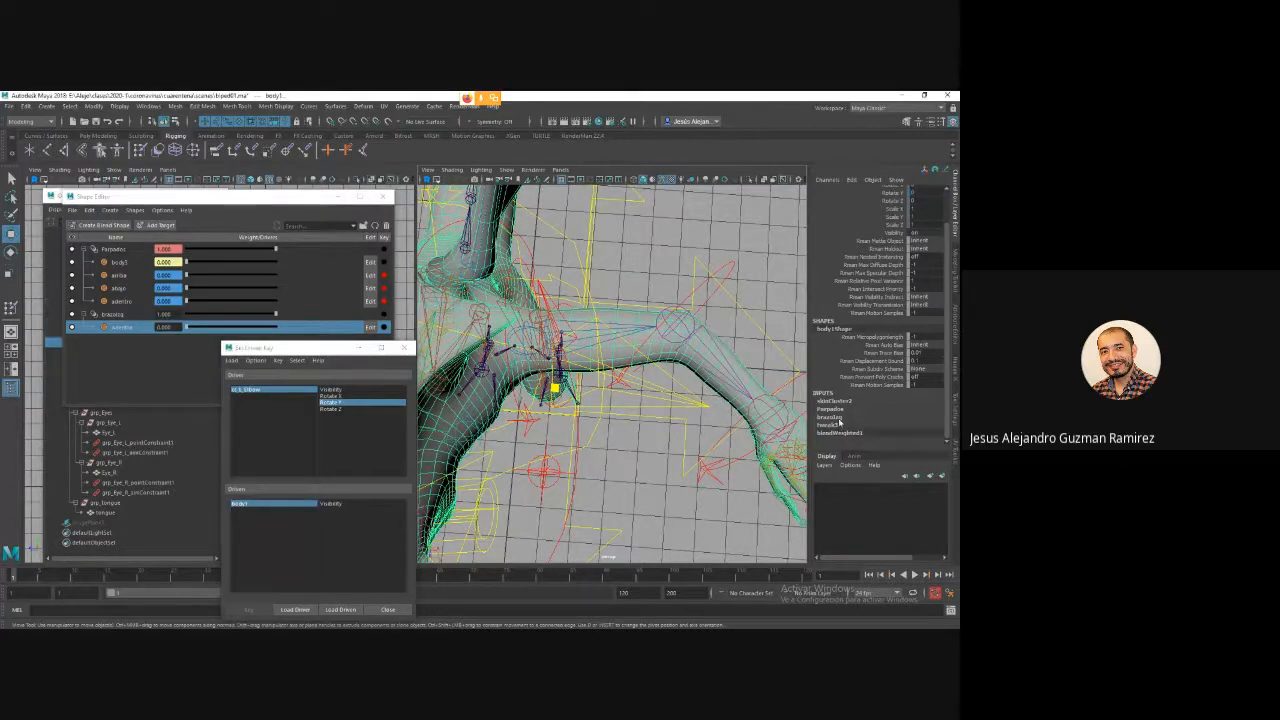
pyautogui.click(840, 420)
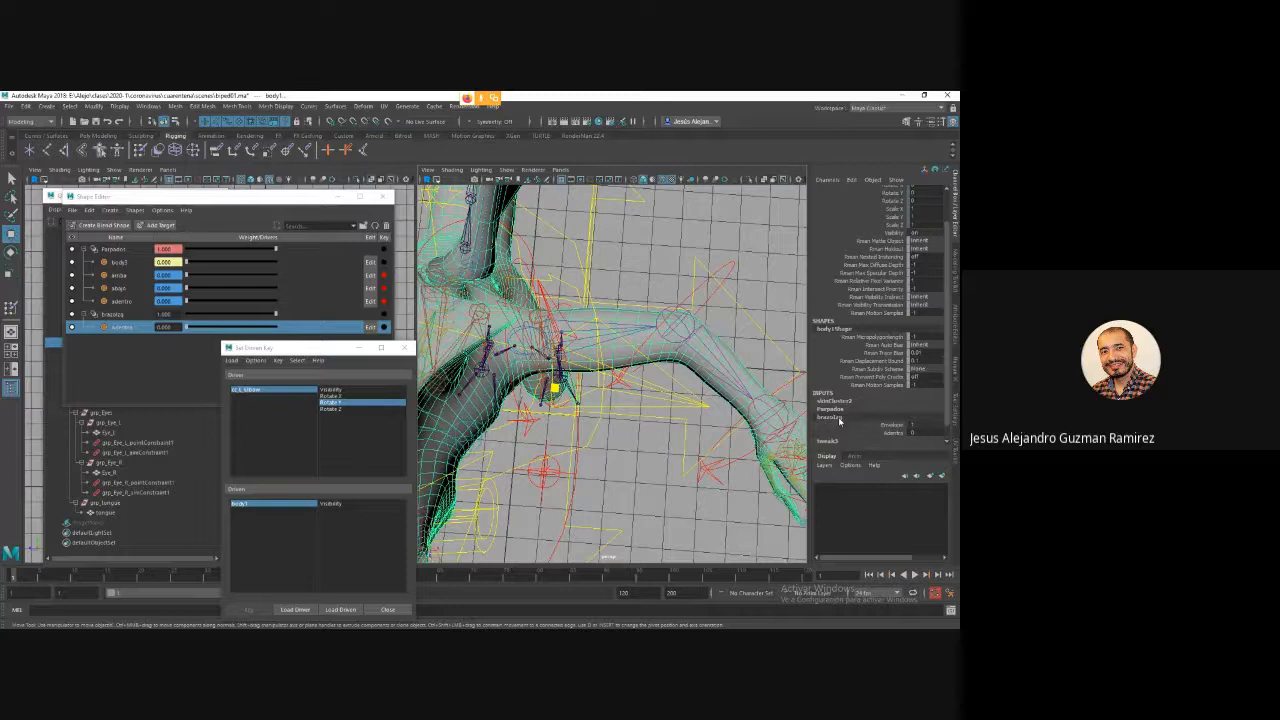
pyautogui.click(340, 609)
pyautogui.click(250, 505)
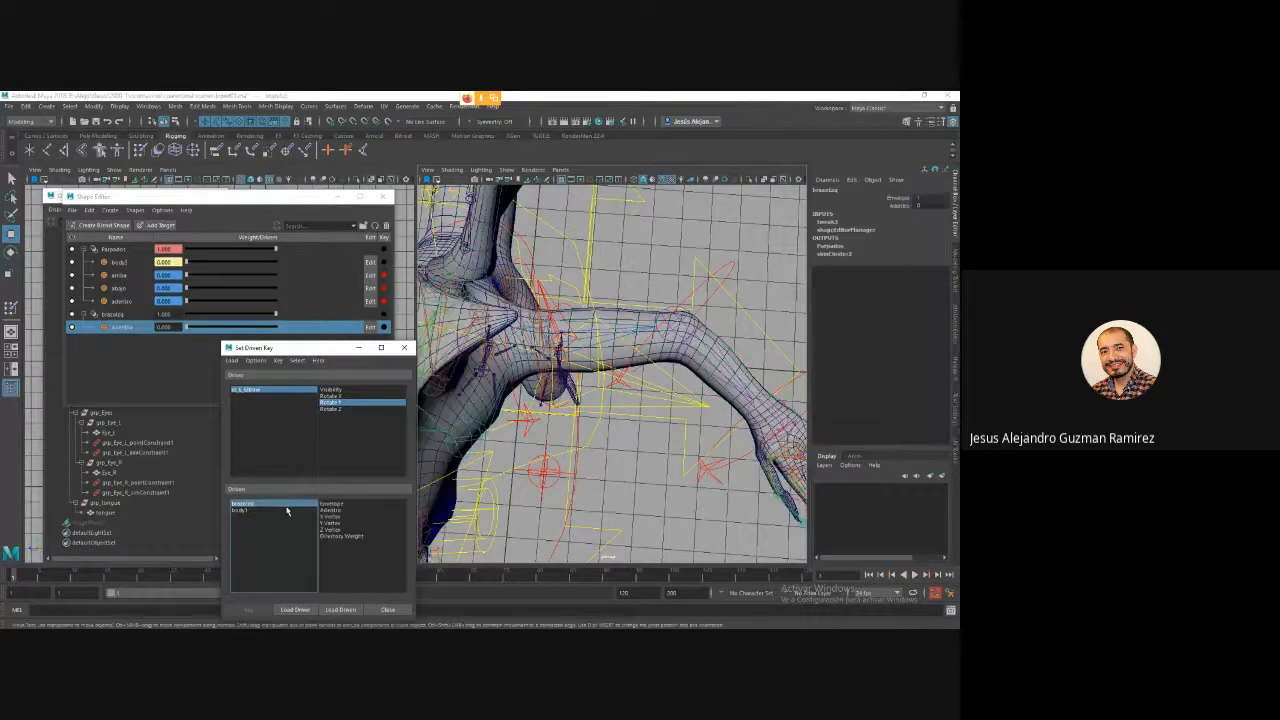
# Key the brazoIzq adentro target at weight 0 for the unrotated elbow and at weight 1 with cc_L_Elbow bent in Rotate Y.
pyautogui.click(333, 510)
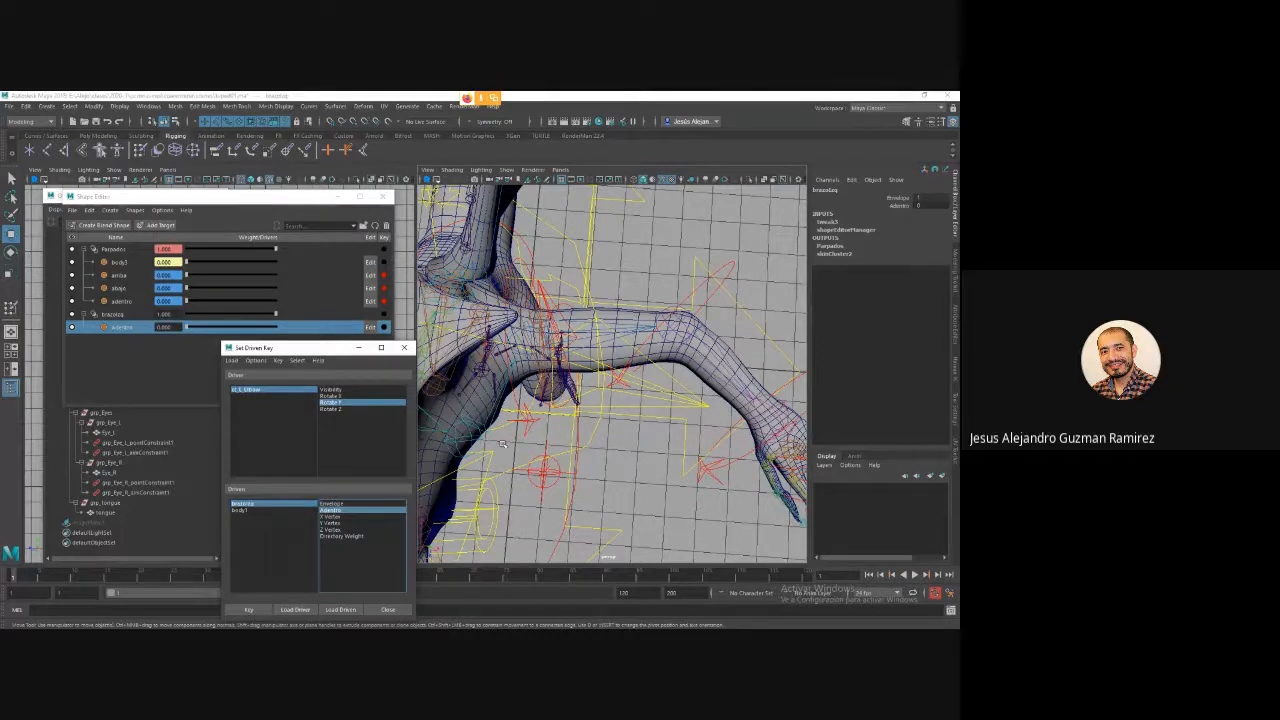
pyautogui.click(246, 609)
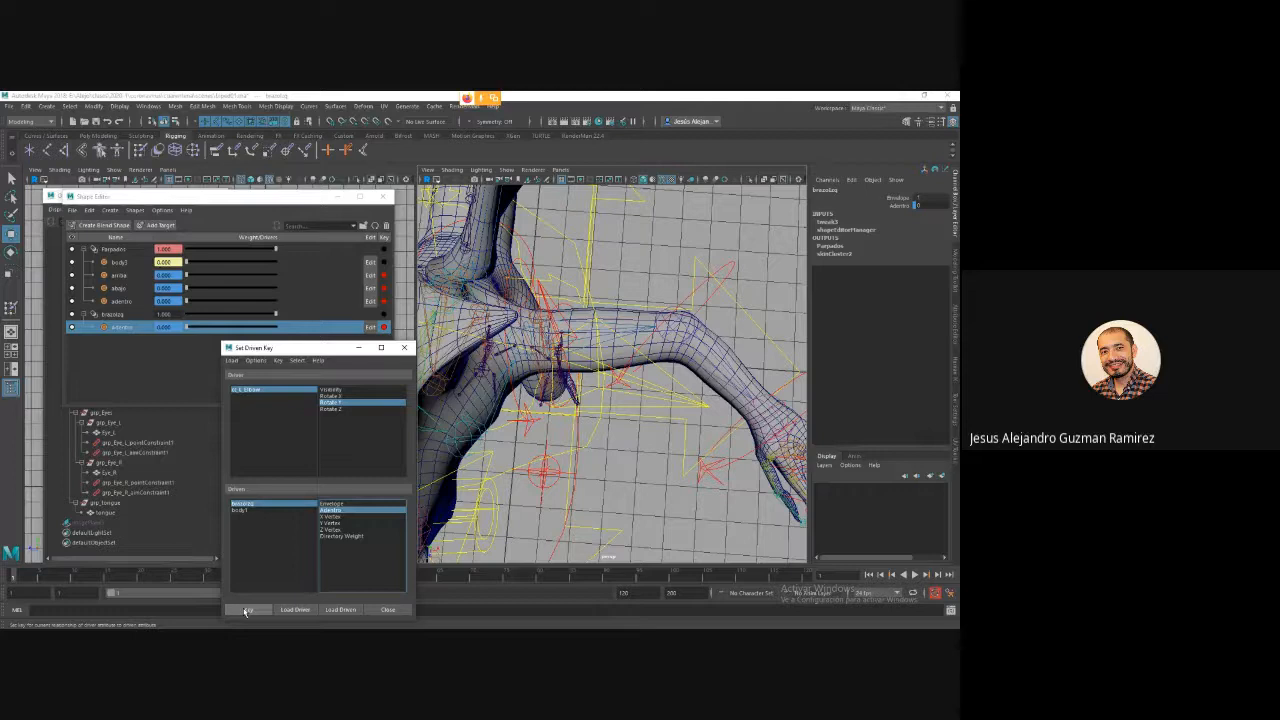
pyautogui.click(694, 291)
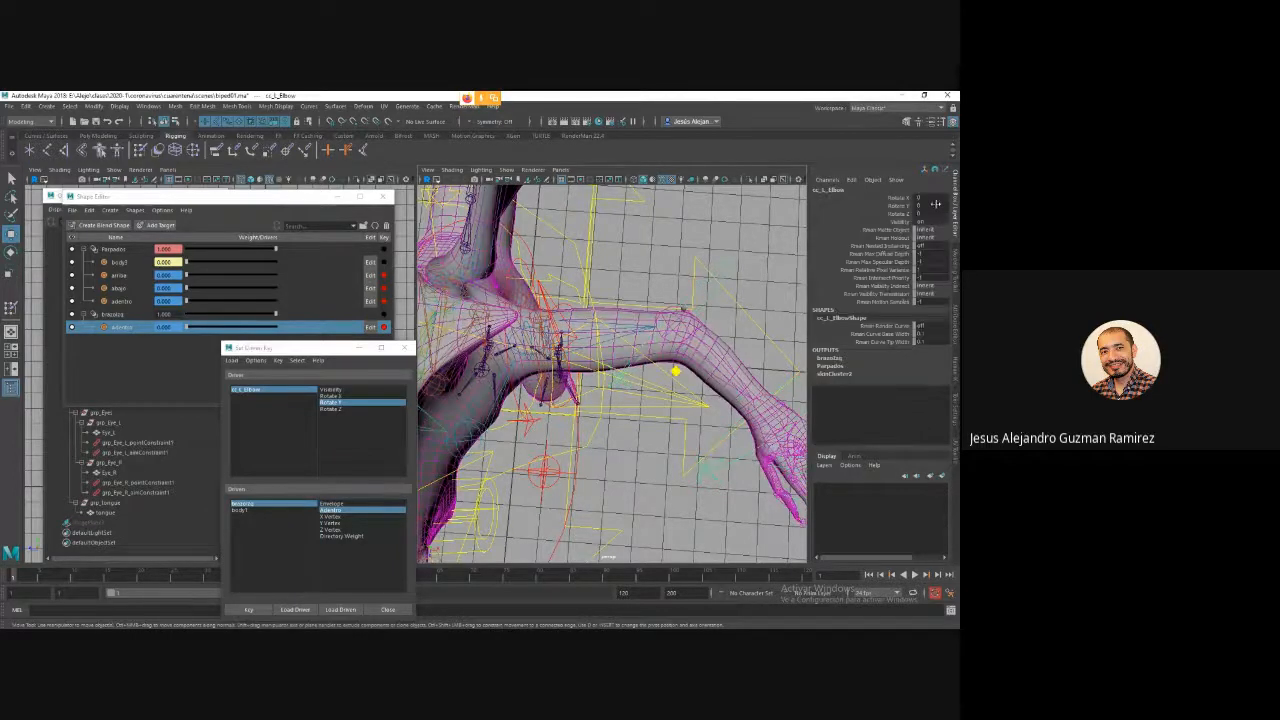
pyautogui.write('-90')
pyautogui.press('Return')
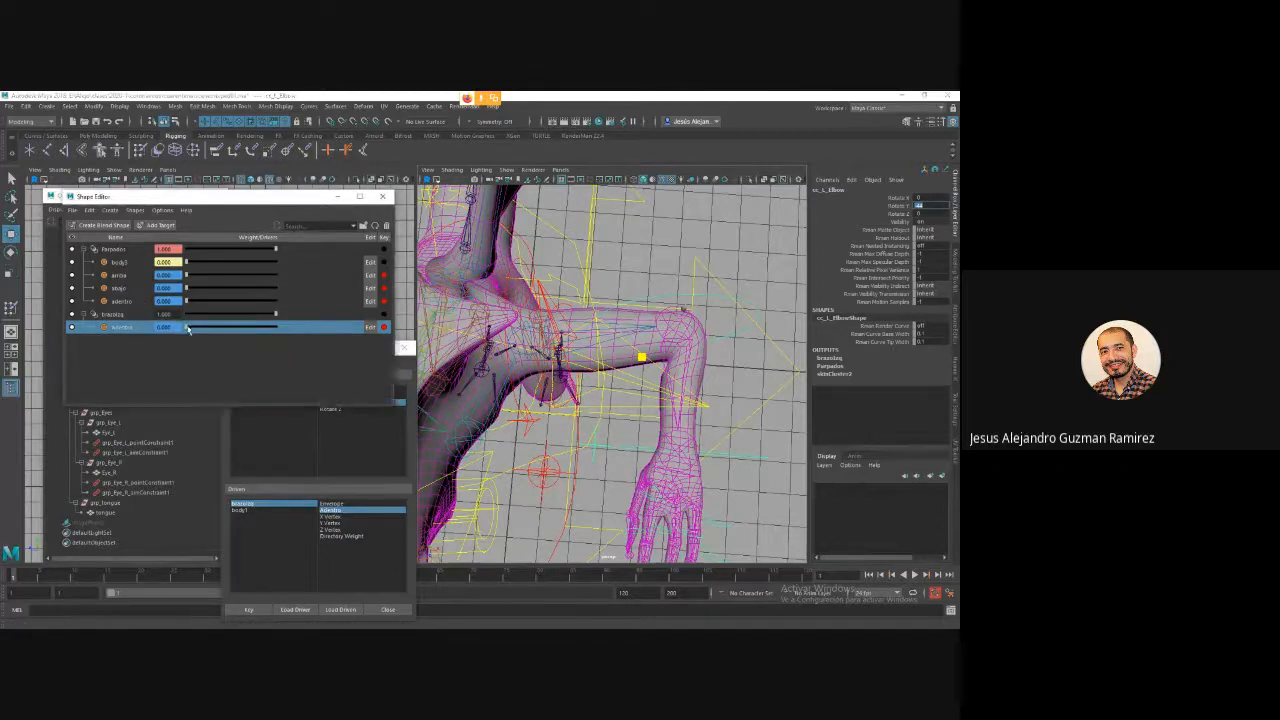
pyautogui.click(315, 331)
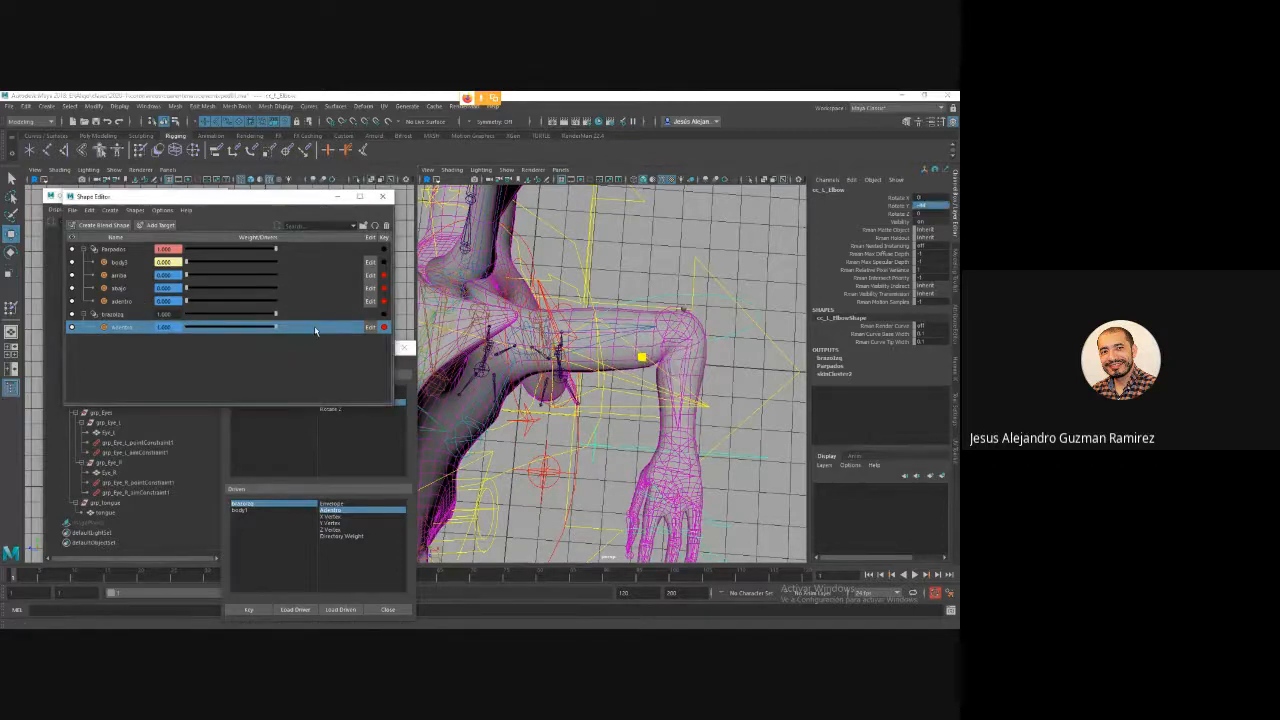
pyautogui.click(252, 609)
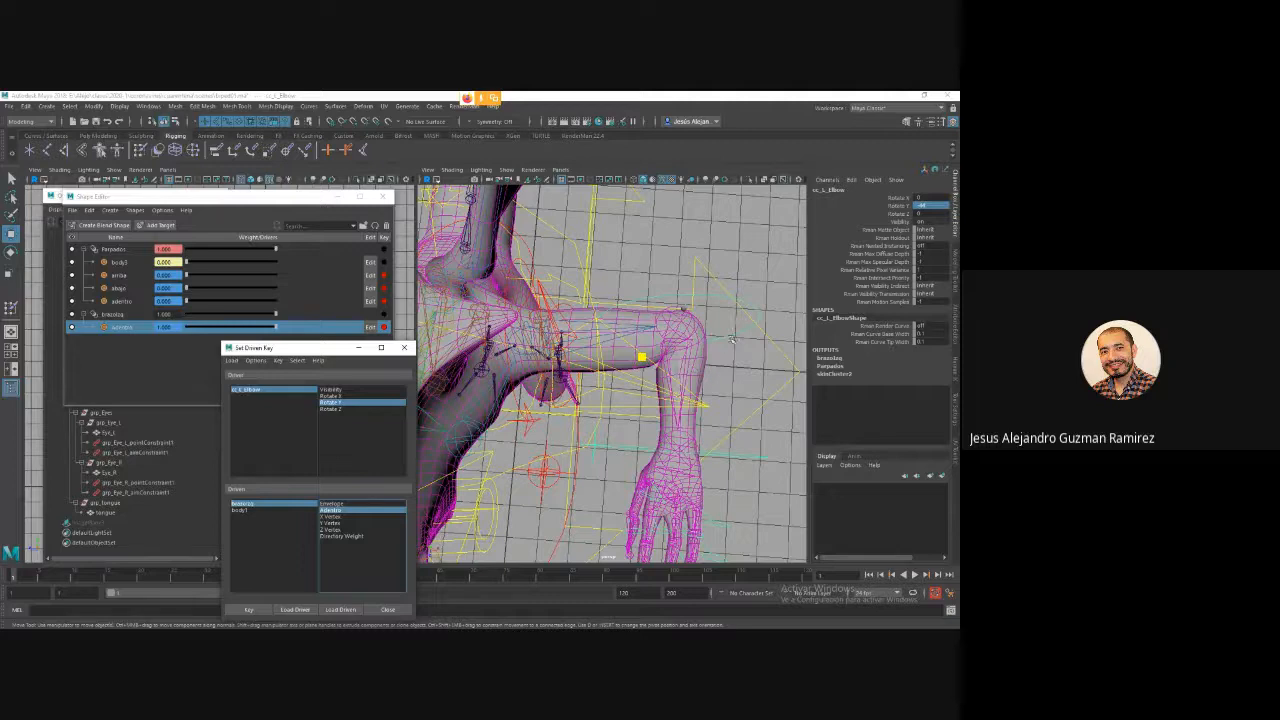
# Rotate cc_L_Elbow to about -25 in Y, lower the adentro target's weight to about 0.19, and key this in-between pose.
pyautogui.press('e')
pyautogui.moveTo(727, 346)
pyautogui.mouseDown()
pyautogui.moveTo(738, 344)
pyautogui.moveTo(720, 369)
pyautogui.mouseUp()
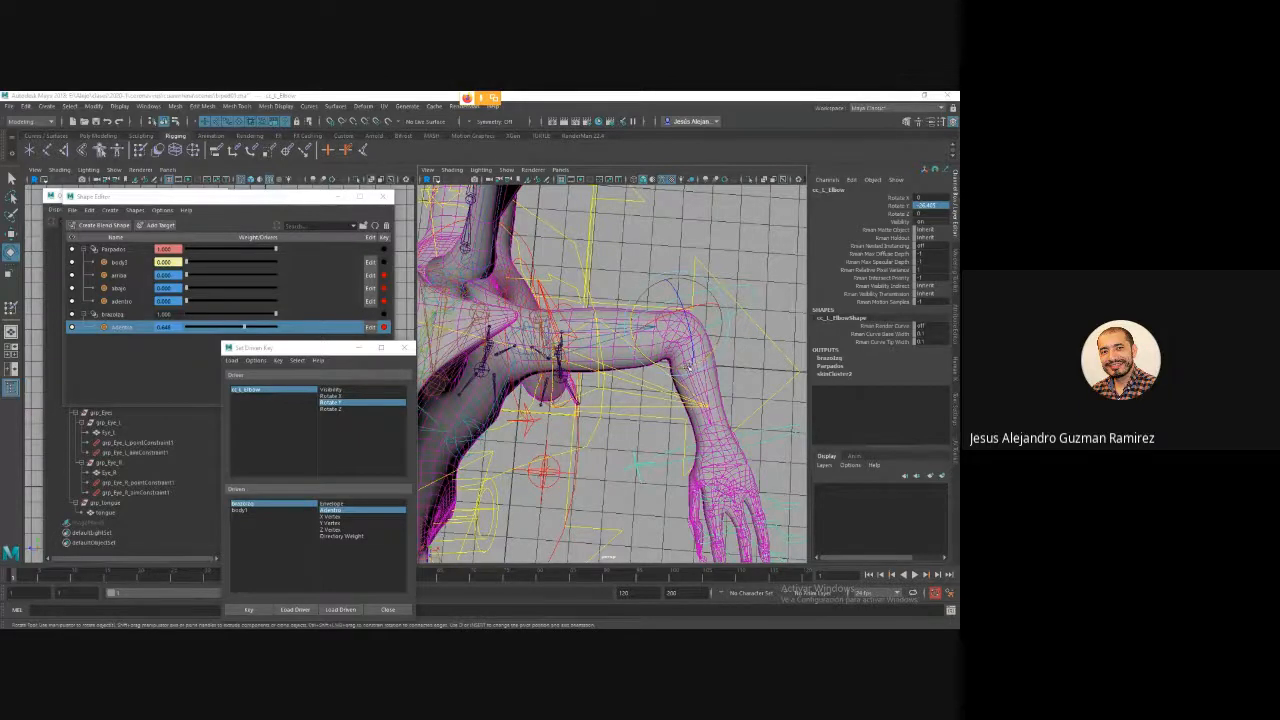
pyautogui.moveTo(688, 368)
pyautogui.mouseDown()
pyautogui.moveTo(666, 371)
pyautogui.moveTo(718, 372)
pyautogui.moveTo(670, 378)
pyautogui.moveTo(706, 369)
pyautogui.moveTo(681, 377)
pyautogui.mouseUp()
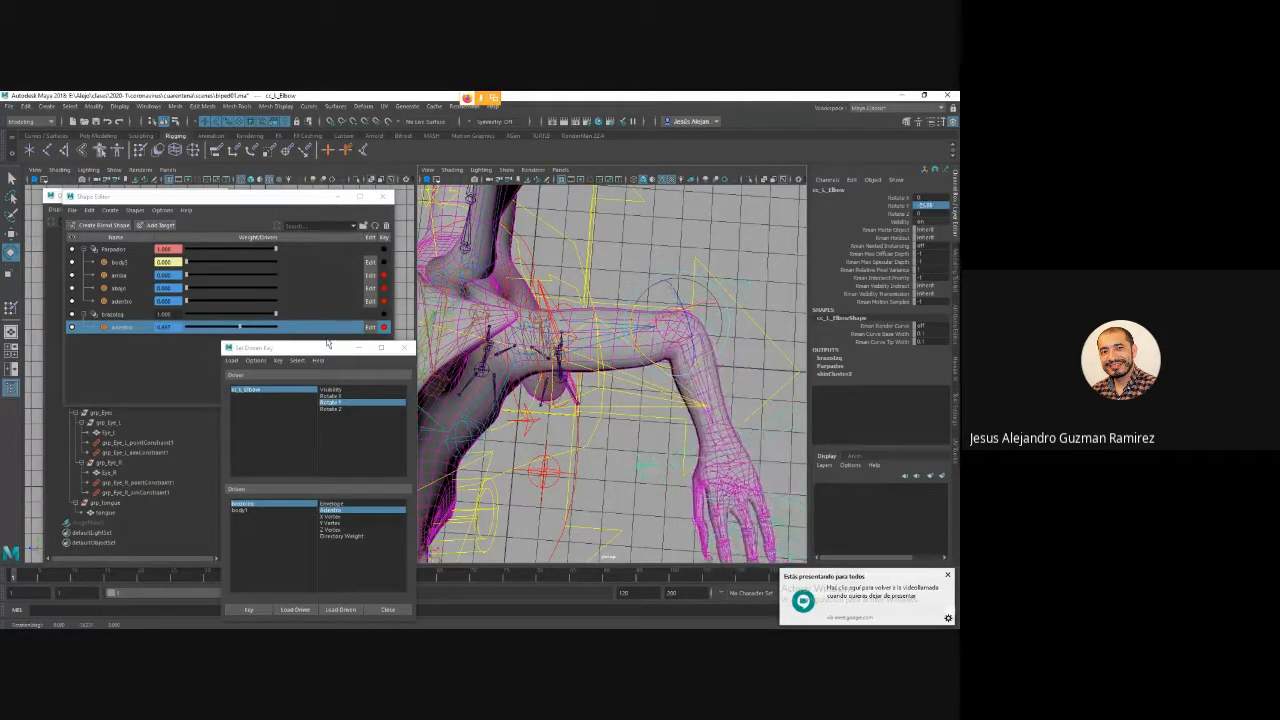
pyautogui.moveTo(240, 330); pyautogui.dragTo(178, 333)
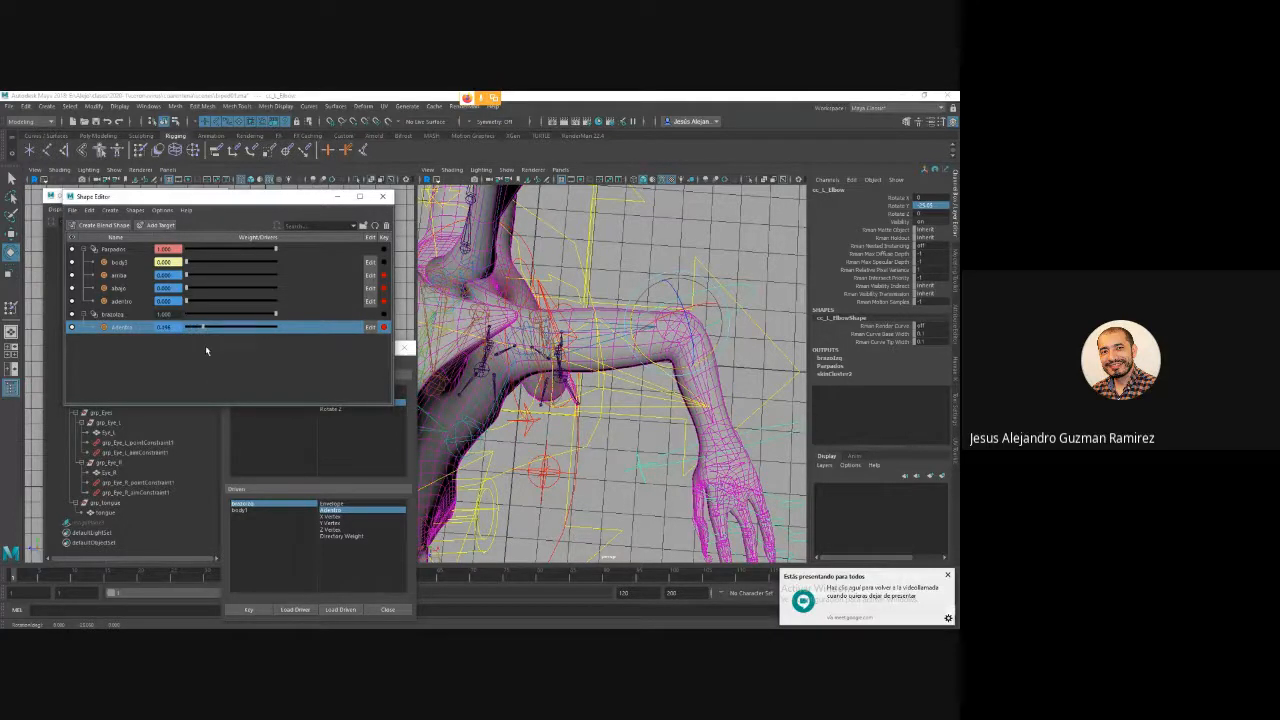
pyautogui.click(262, 610)
pyautogui.click(262, 610)
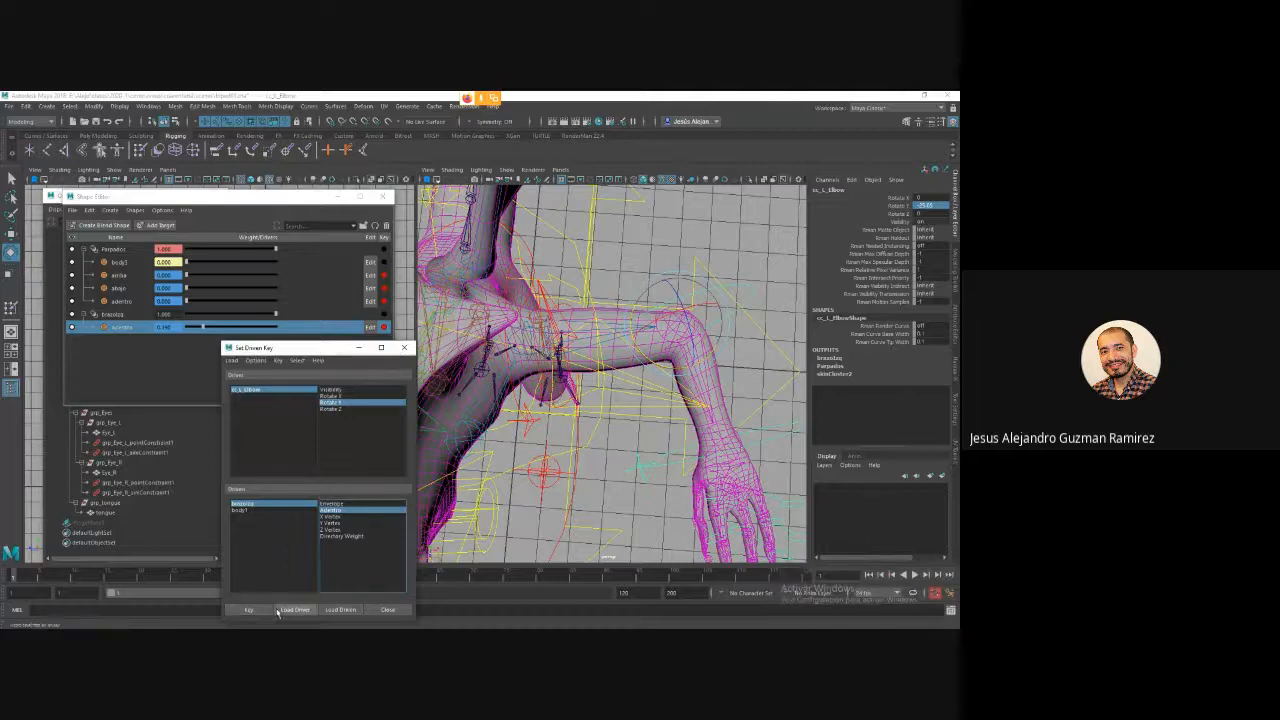
# Bend the cc_L_Elbow control to test the driven elbow corrective, and reset its Rotate Y to 0.
pyautogui.moveTo(697, 368); pyautogui.dragTo(665, 410, button='middle')
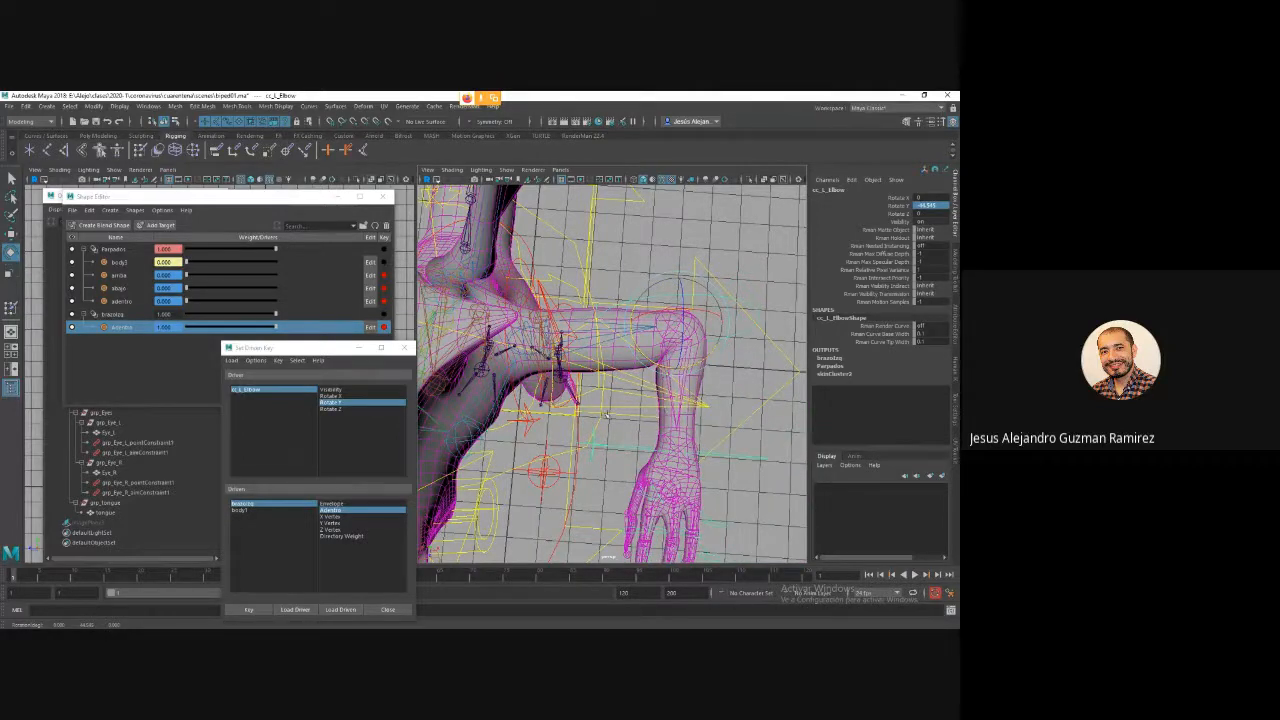
pyautogui.keyDown('alt'); pyautogui.moveTo(606, 414); pyautogui.dragTo(660, 360); pyautogui.keyUp('alt')
pyautogui.doubleClick(928, 205)
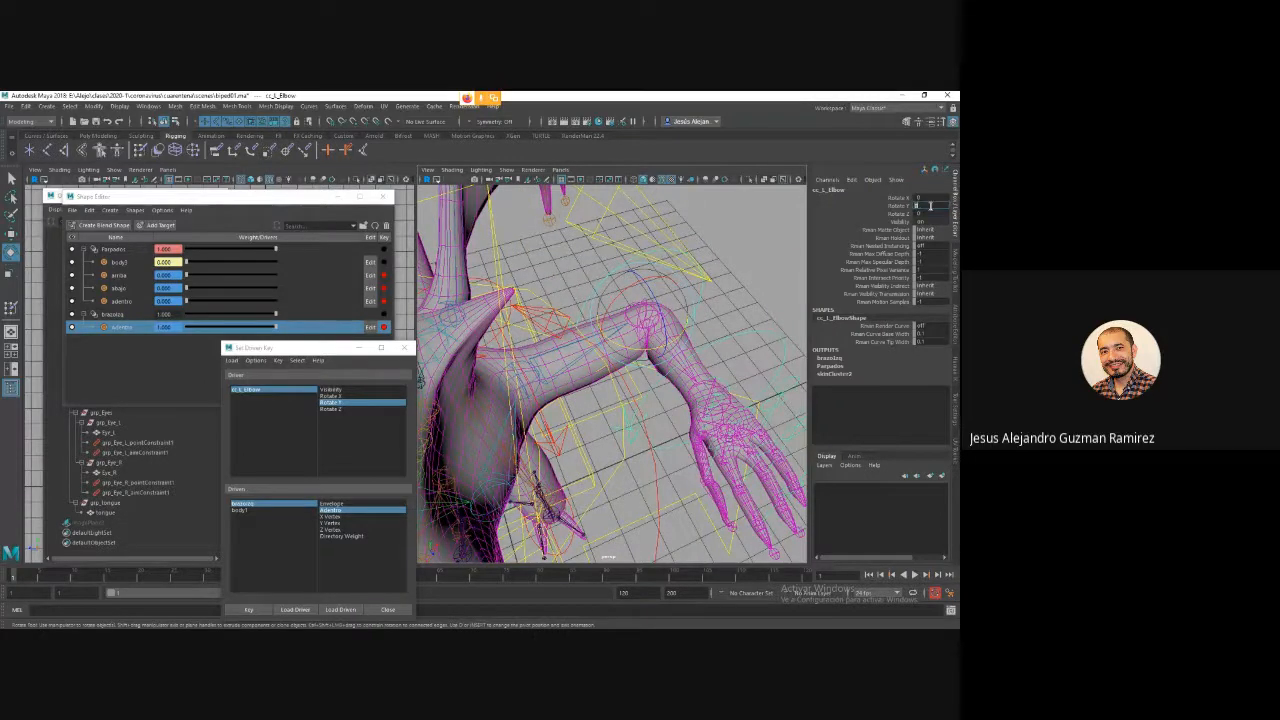
pyautogui.write('0')
pyautogui.press('Return')
# Save the scene and frame the whole creature in the perspective view.
pyautogui.hotkey('ctrl', 's')
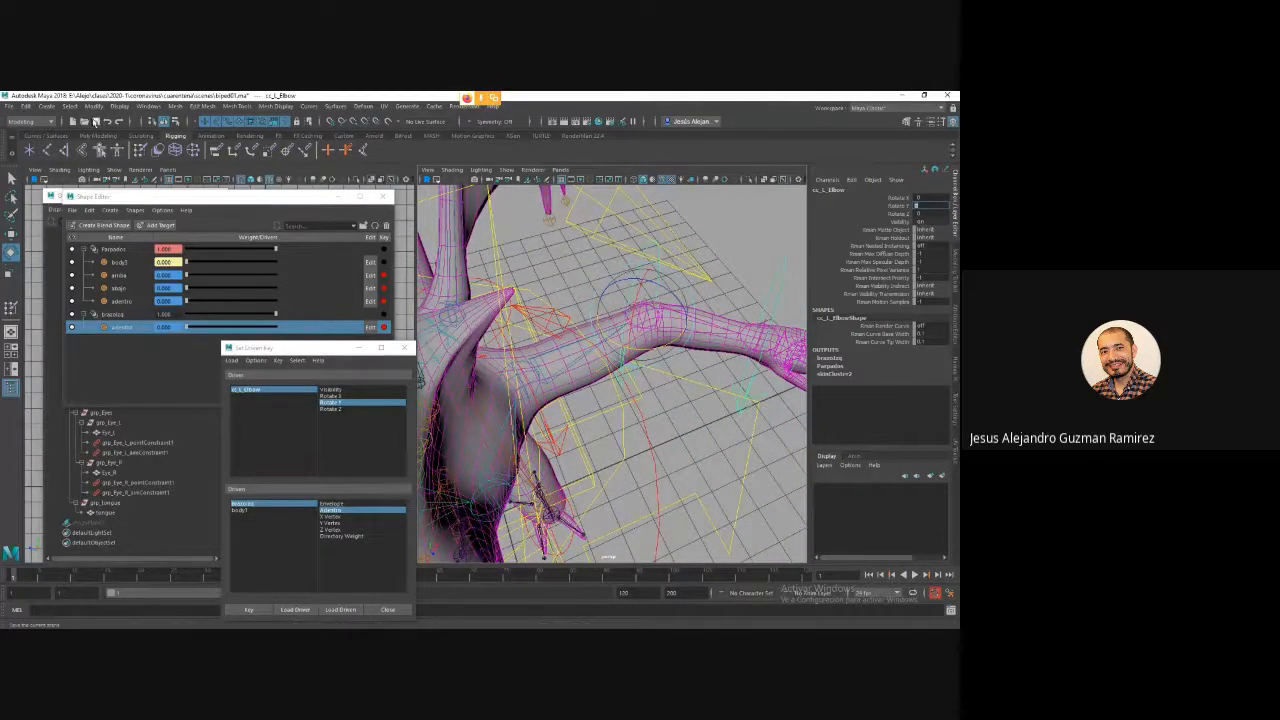
pyautogui.press('q')
pyautogui.press('a')
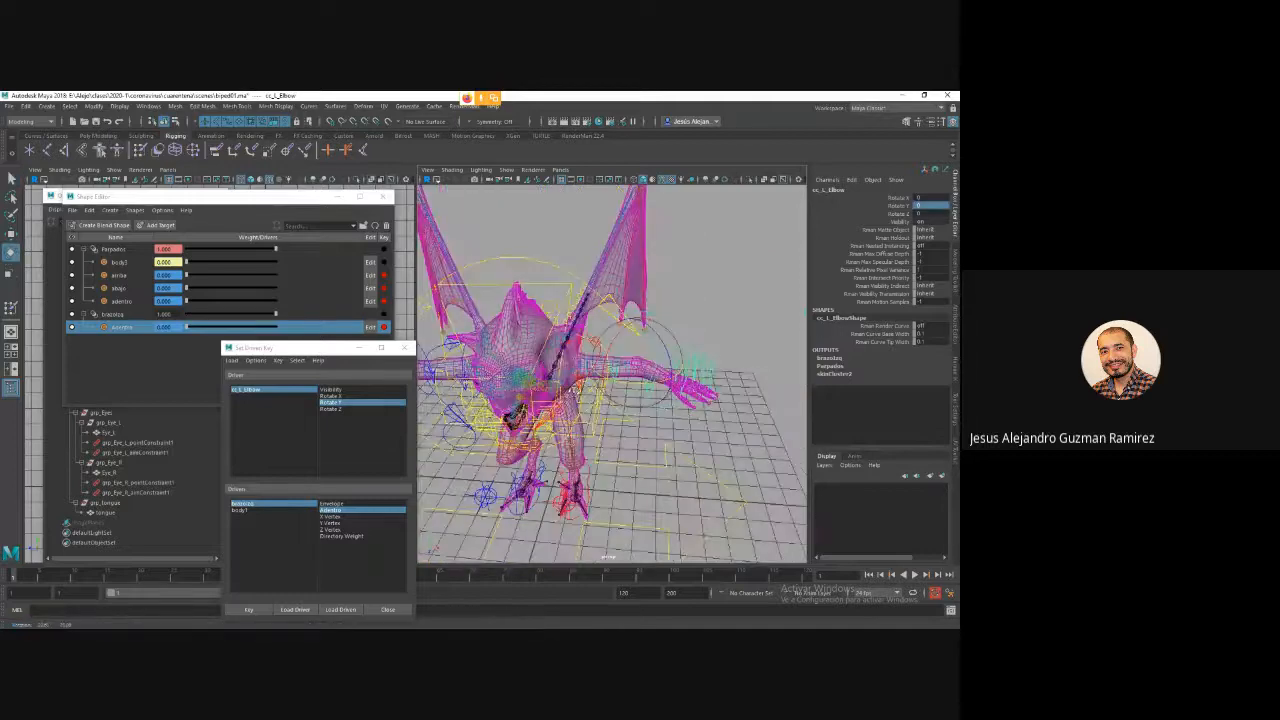
pyautogui.keyDown('alt'); pyautogui.moveTo(660, 390); pyautogui.dragTo(612, 392); pyautogui.keyUp('alt')
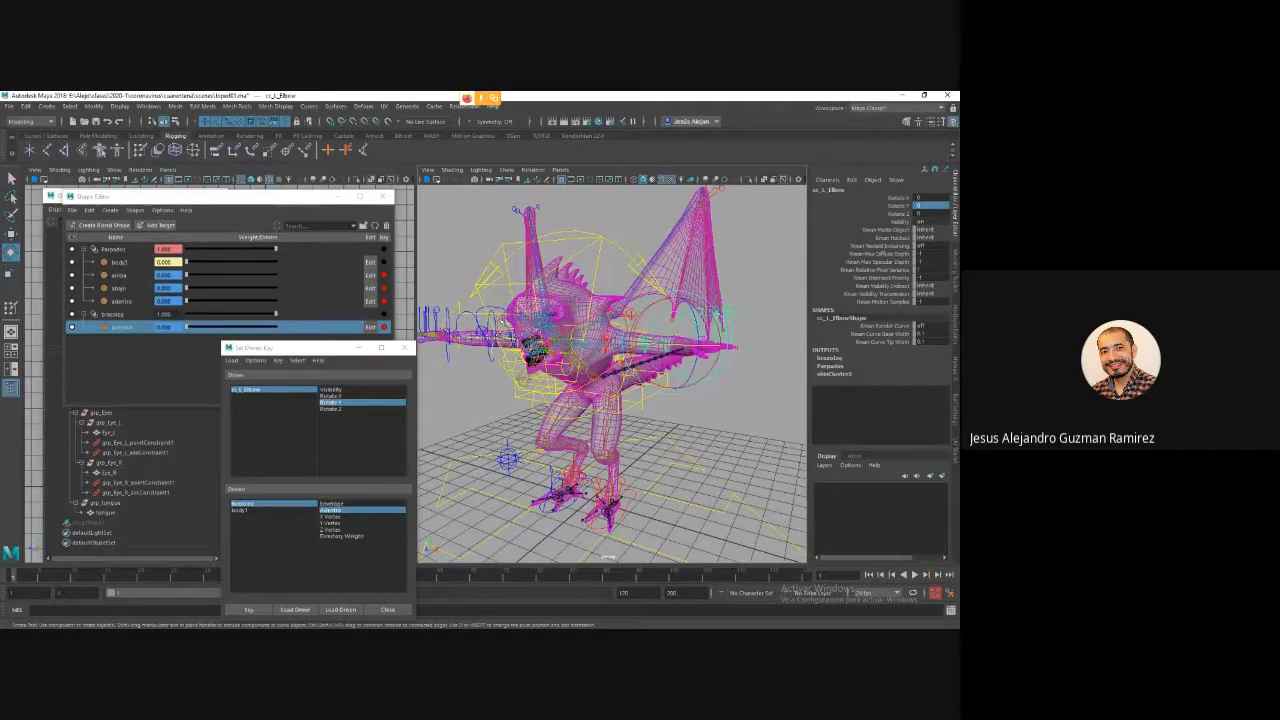
# Select the cc_Eye_L control, move it around to test the eyelid blend shapes, and return it to zero.
pyautogui.click(525, 340)
pyautogui.scroll(5, 653, 408)
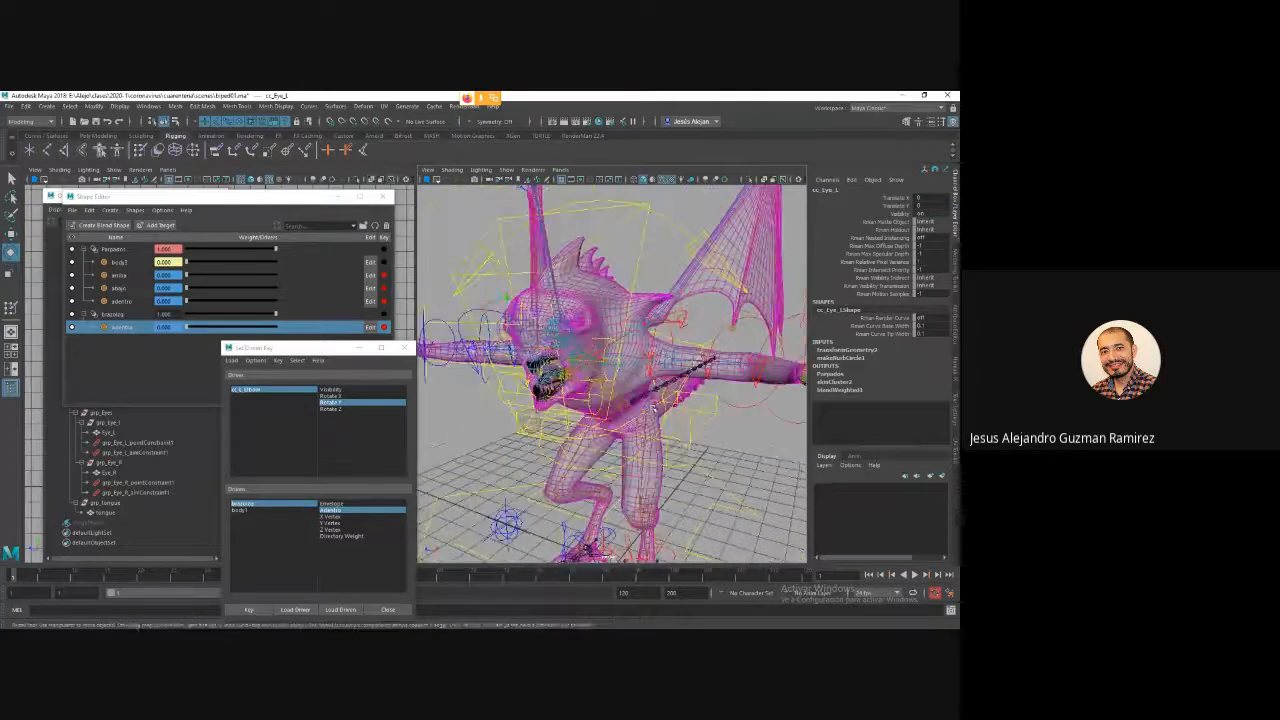
pyautogui.press('w')
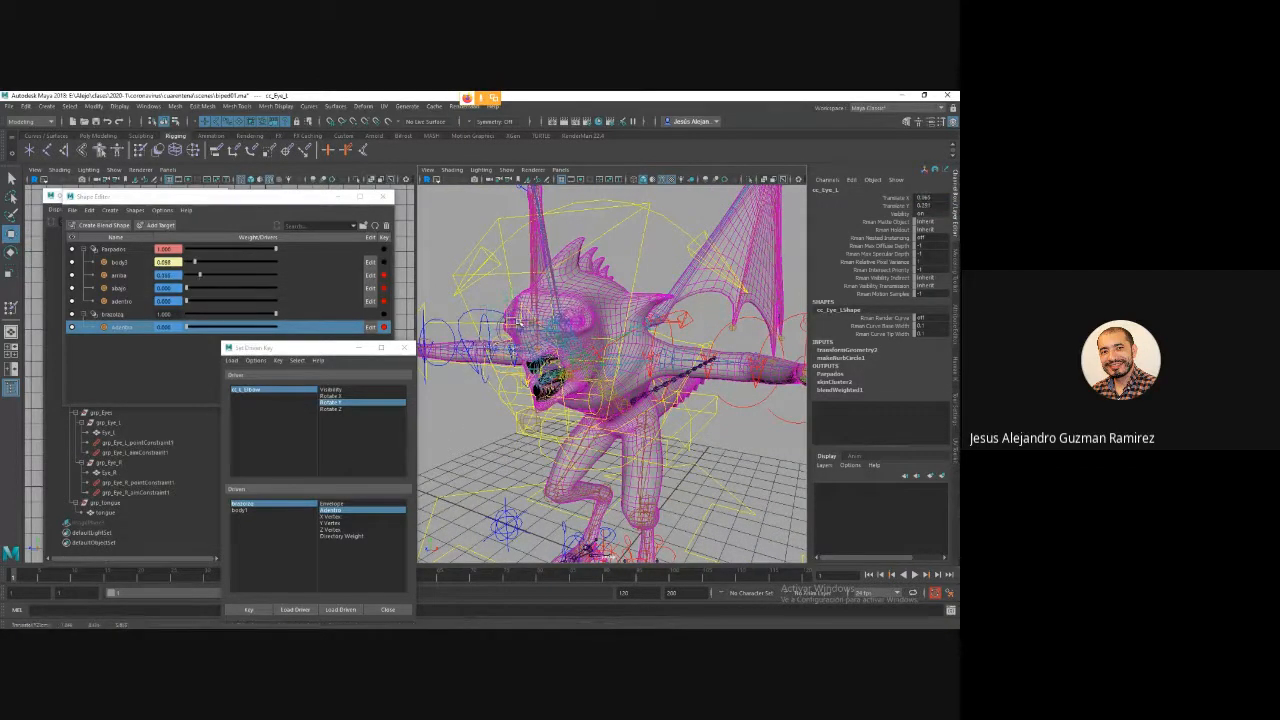
pyautogui.moveTo(566, 318); pyautogui.dragTo(505, 305)
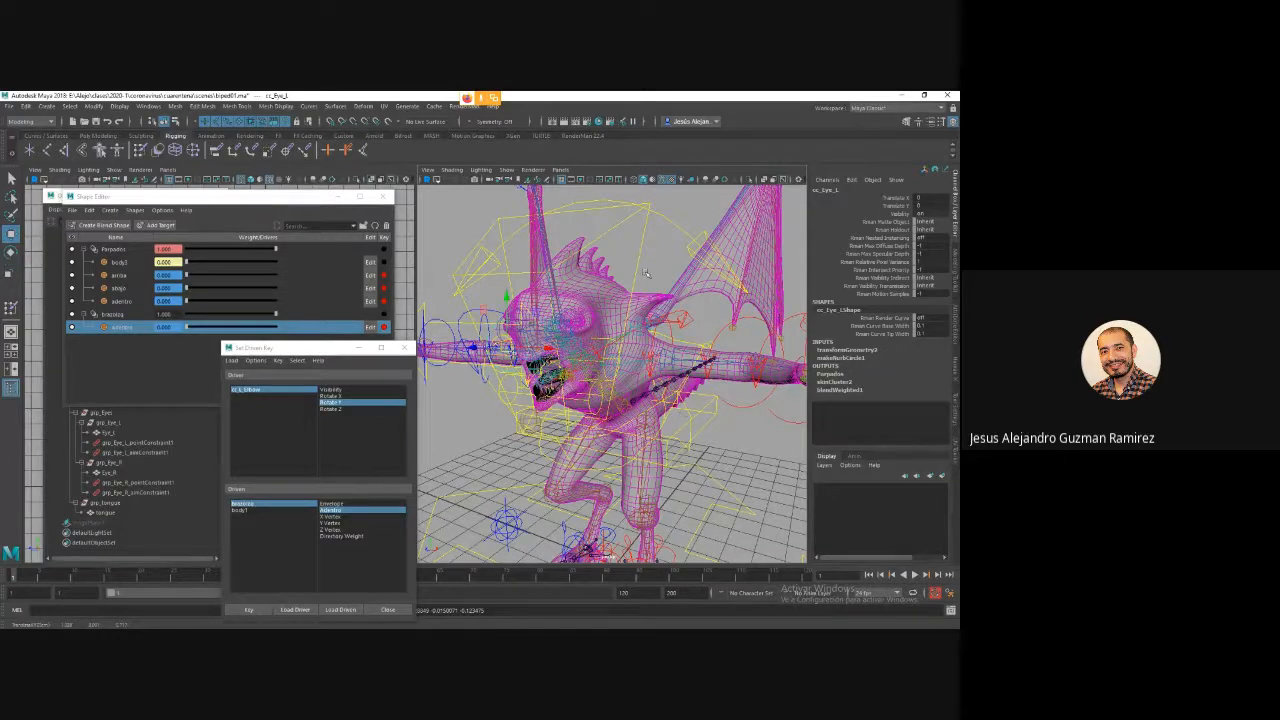
pyautogui.keyDown('alt'); pyautogui.moveTo(647, 273); pyautogui.dragTo(678, 345); pyautogui.keyUp('alt')
pyautogui.scroll(-5, 678, 389)
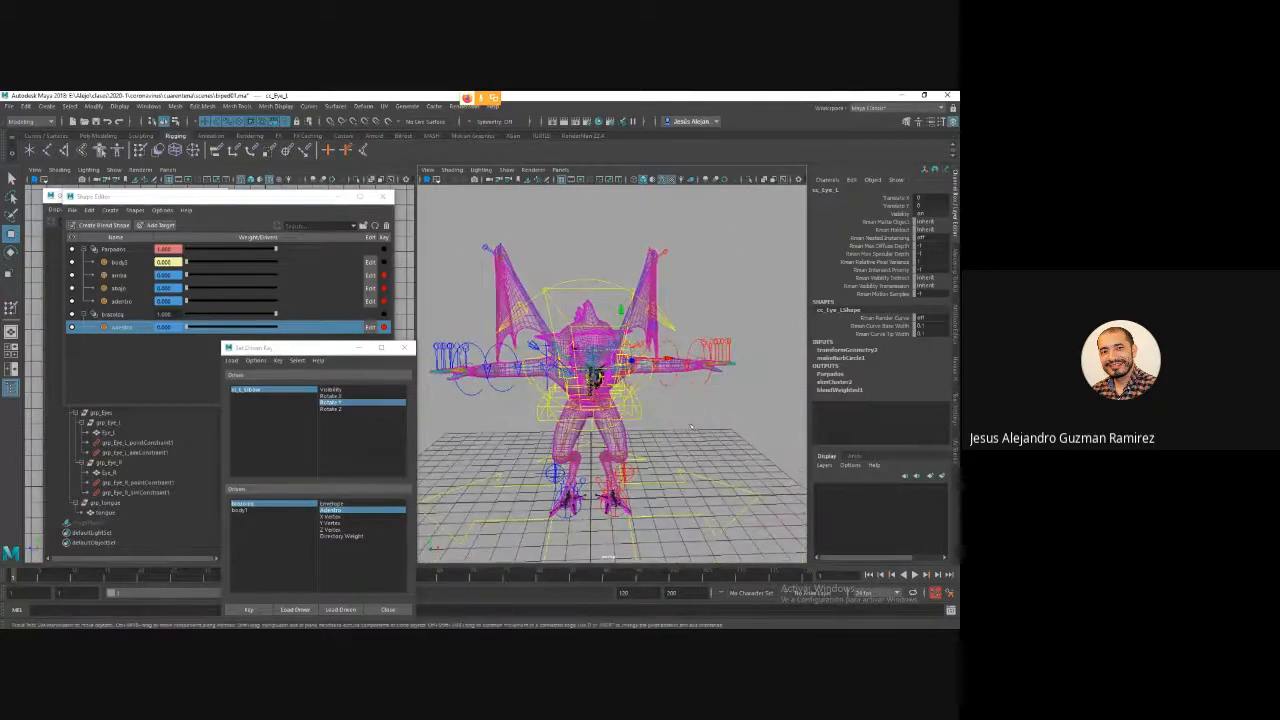
pyautogui.keyDown('alt'); pyautogui.moveTo(690, 427); pyautogui.dragTo(640, 430); pyautogui.keyUp('alt')
pyautogui.scroll(5, 640, 430)
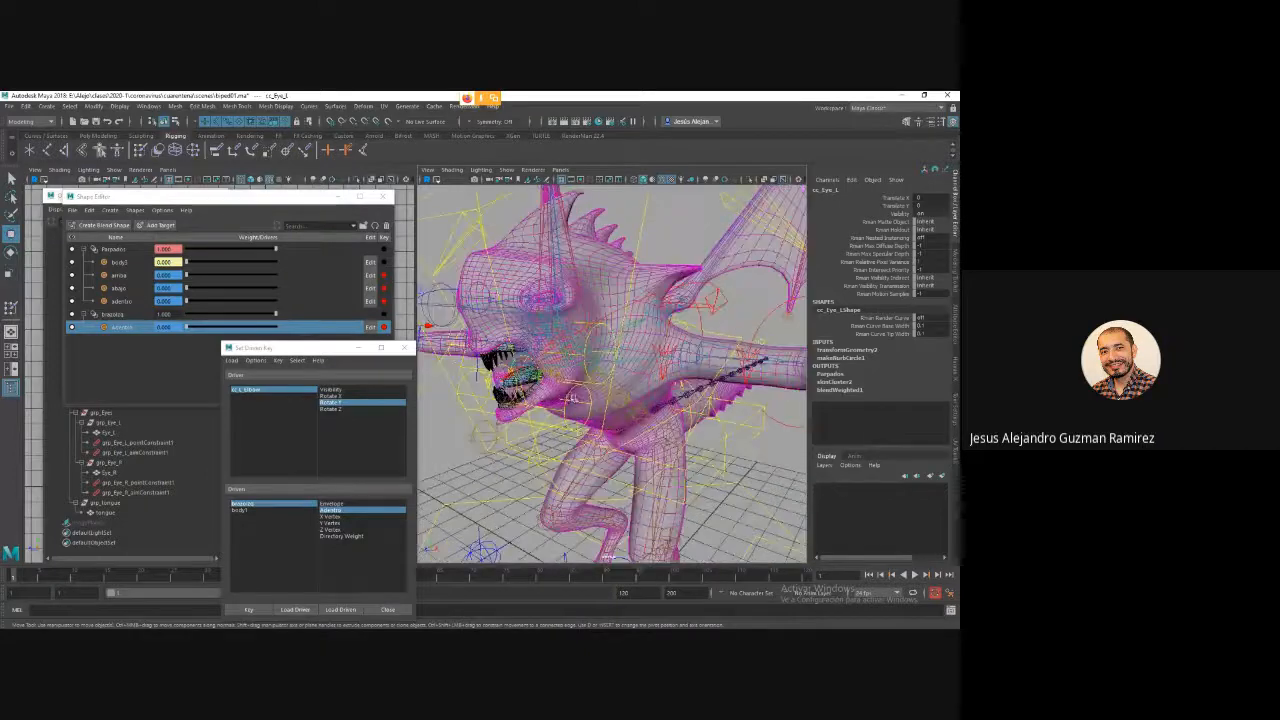
pyautogui.scroll(-4, 607, 337)
pyautogui.keyDown('alt'); pyautogui.moveTo(607, 337); pyautogui.dragTo(640, 390); pyautogui.keyUp('alt')
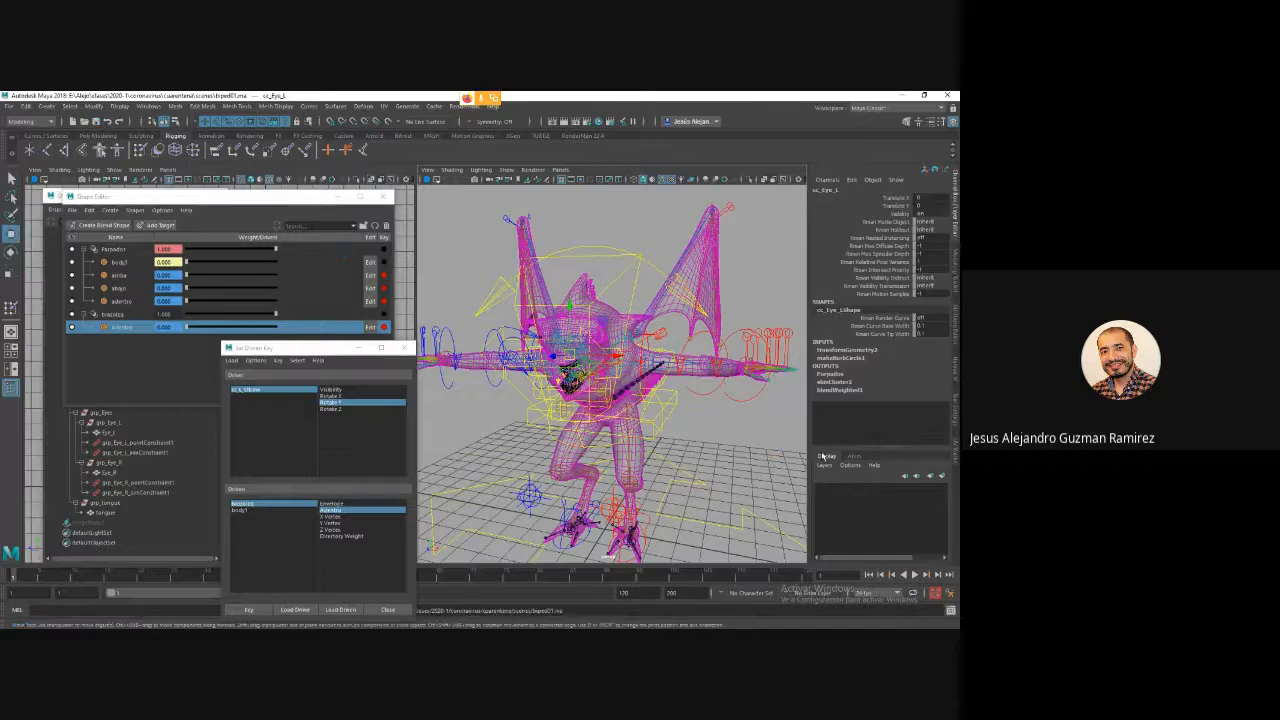
# Select the GC_Hip control, try rotating the whole body with it, and undo the rotation.
pyautogui.keyDown('alt'); pyautogui.moveTo(708, 441); pyautogui.dragTo(627, 382); pyautogui.keyUp('alt')
pyautogui.click(654, 431)
pyautogui.press('e')
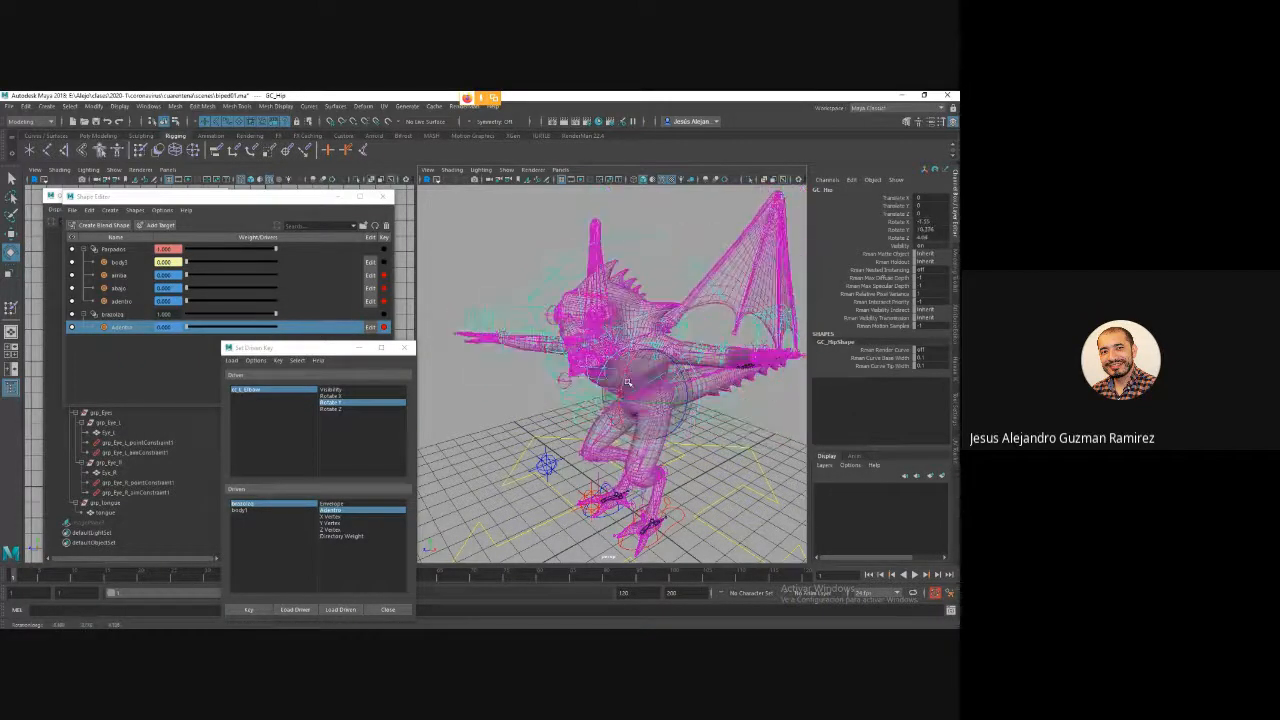
pyautogui.hotkey('ctrl', 'z')
pyautogui.hotkey('ctrl', 'z')
pyautogui.hotkey('ctrl', 'z')
pyautogui.hotkey('ctrl', 'z')
# Select the cc_L_Elbow control and test the left arm's rotation, leaving it at its zero pose.
pyautogui.keyDown('alt'); pyautogui.moveTo(690, 460); pyautogui.dragTo(732, 491); pyautogui.keyUp('alt')
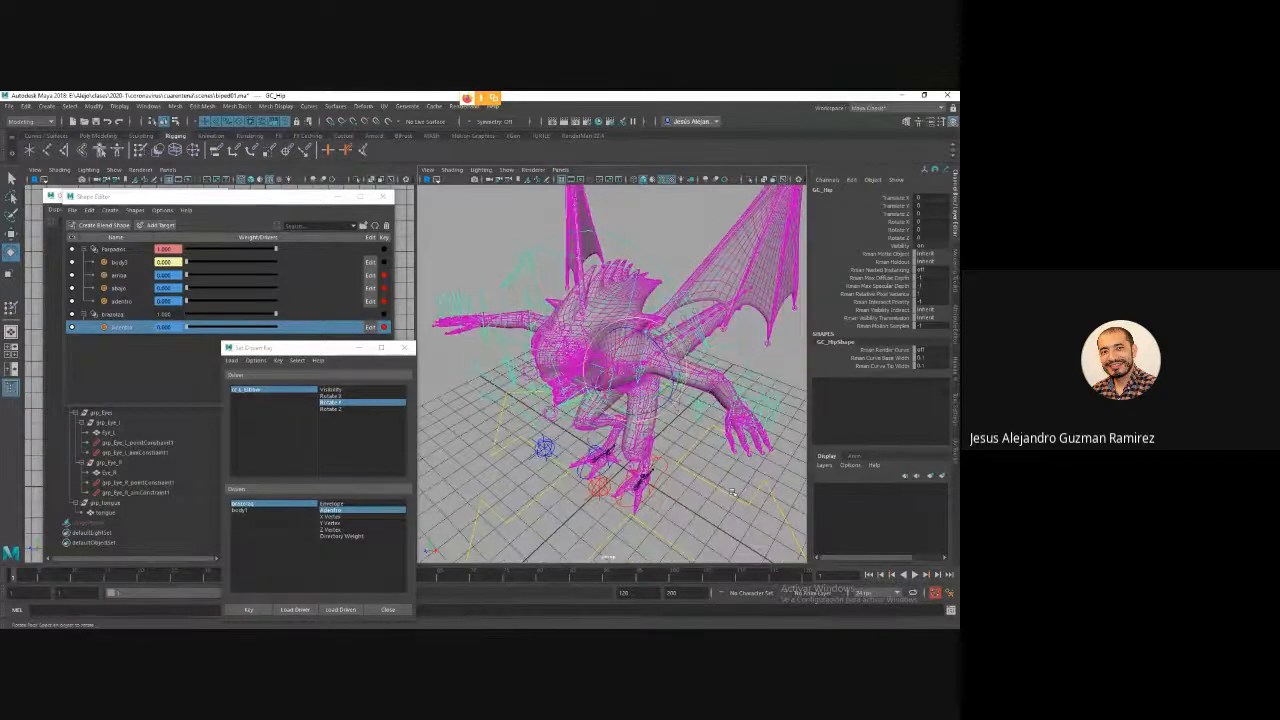
pyautogui.click(732, 491)
pyautogui.click(741, 384)
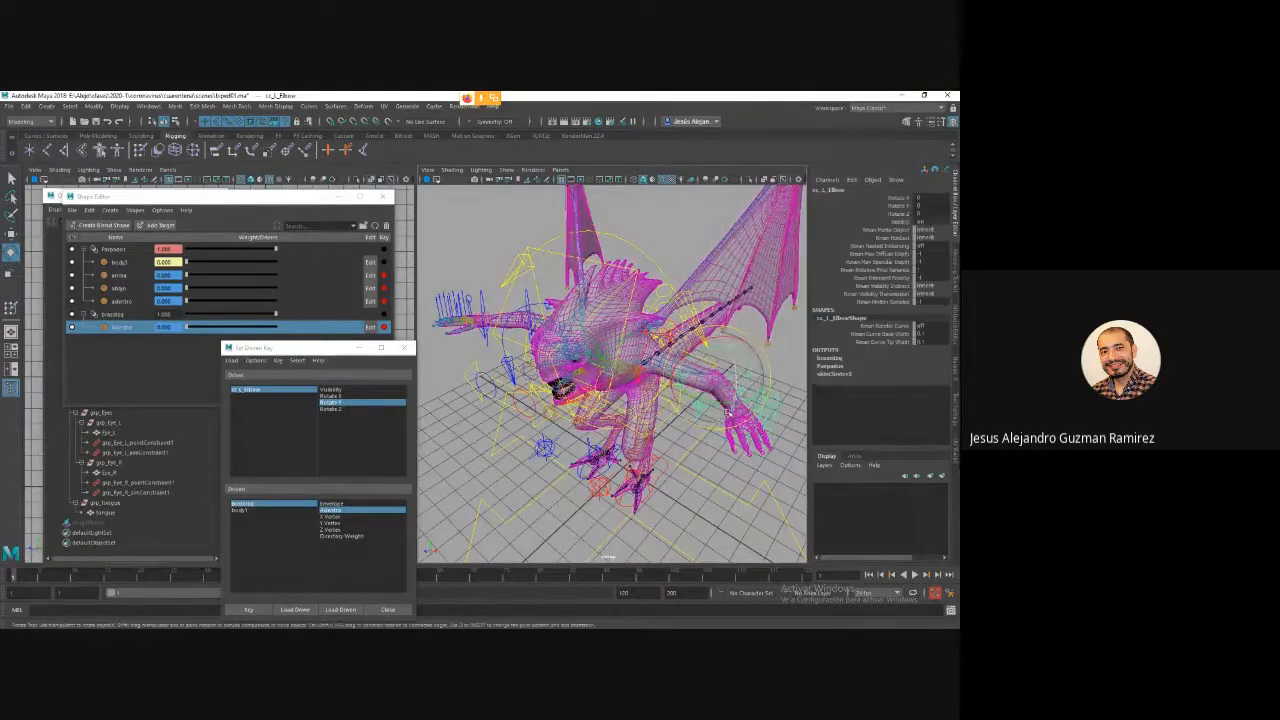
pyautogui.moveTo(728, 410); pyautogui.dragTo(689, 470)
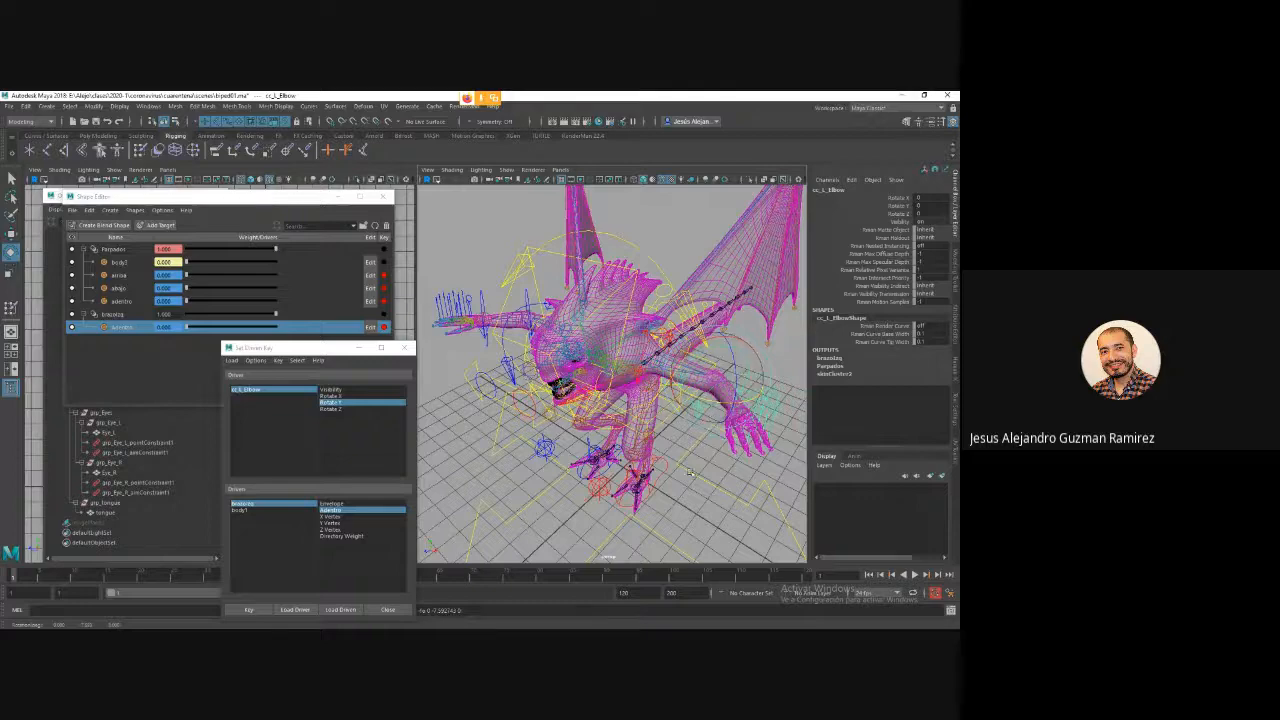
# Start Paint Skin Weights on the body mesh and examine the influence of the left arm joint directly below jn_L_Elbow.
pyautogui.click(713, 470)
pyautogui.click(768, 291)
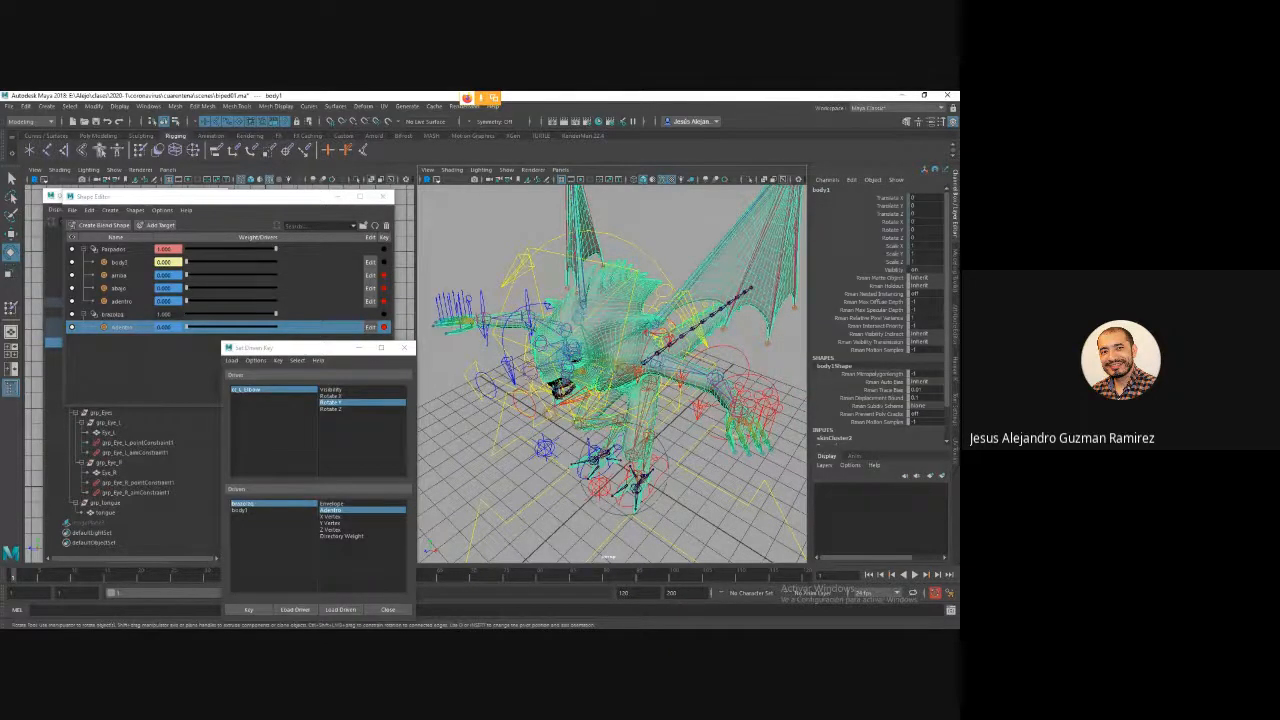
pyautogui.doubleClick(11, 251)
pyautogui.click(140, 150)
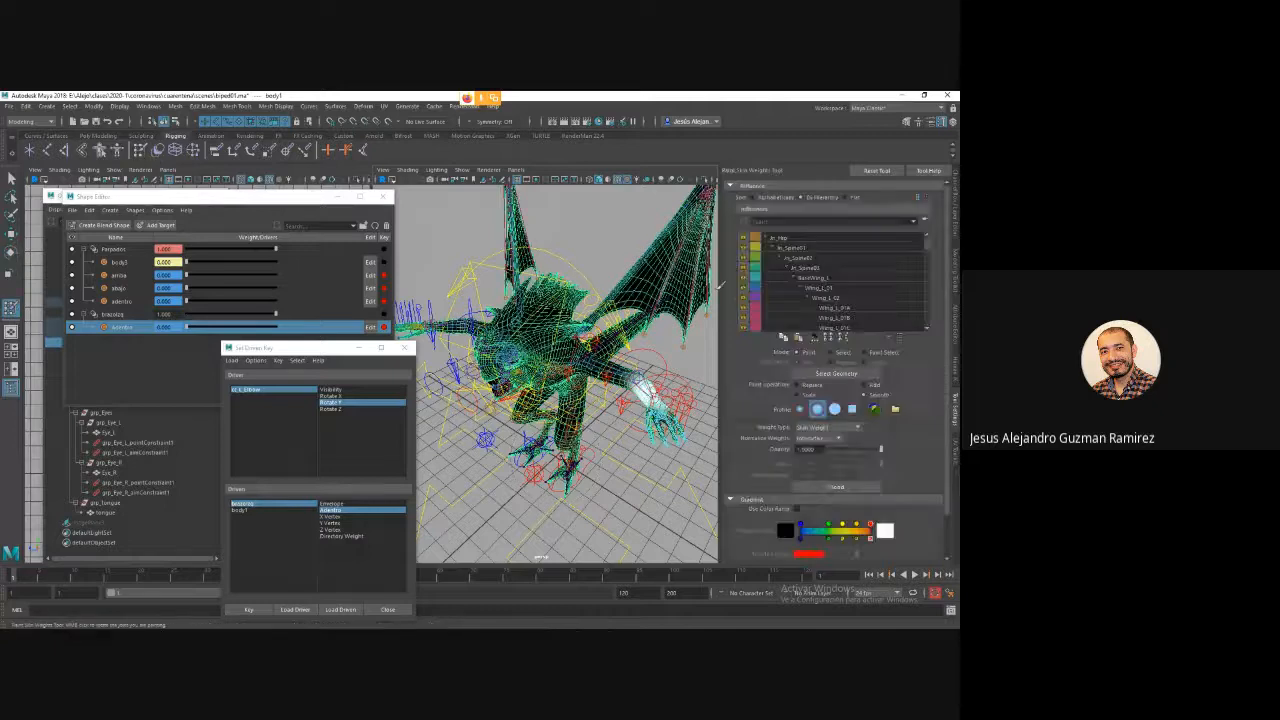
pyautogui.scroll(-3, 775, 289)
pyautogui.scroll(-2, 775, 289)
pyautogui.click(765, 276)
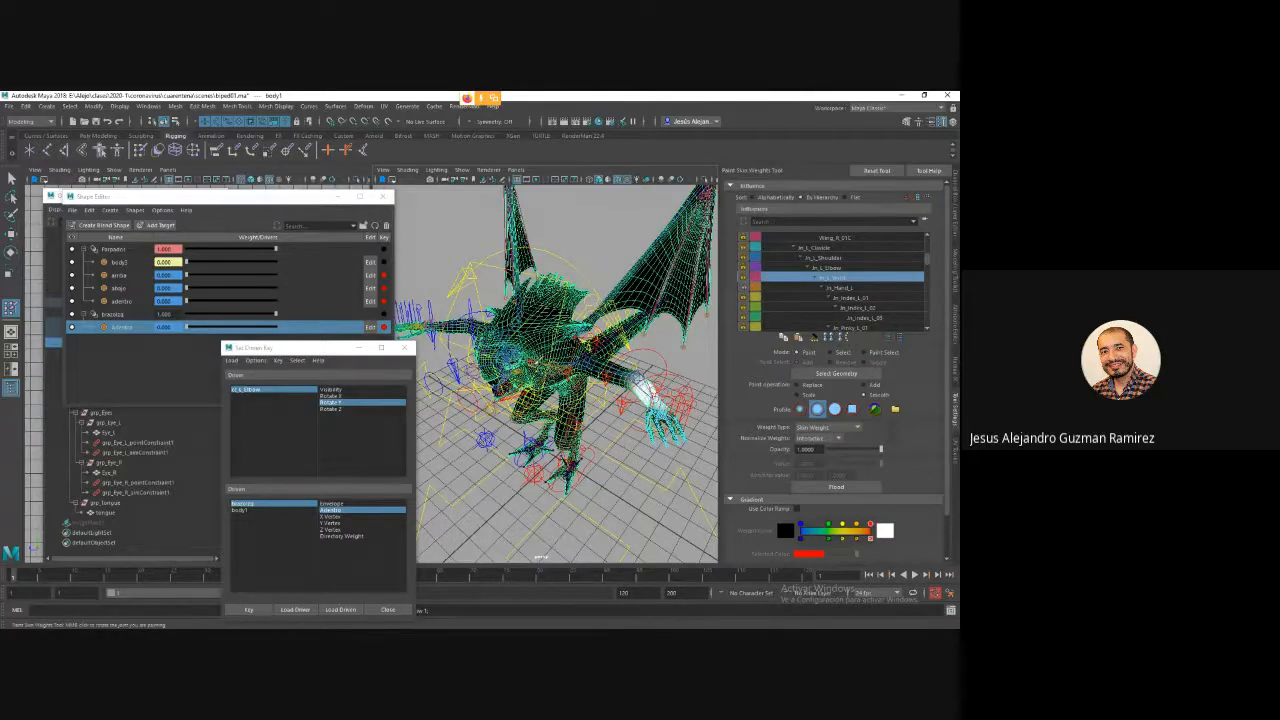
pyautogui.scroll(8, 667, 422)
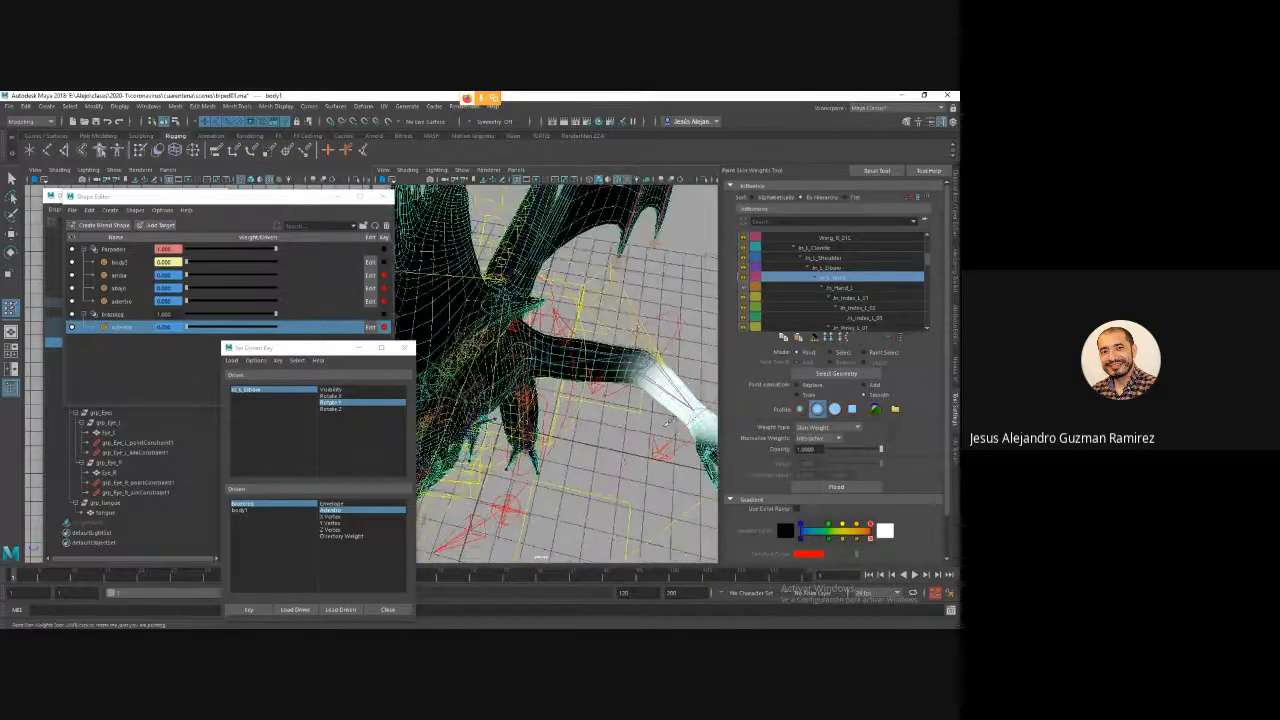
pyautogui.scroll(-8, 667, 422)
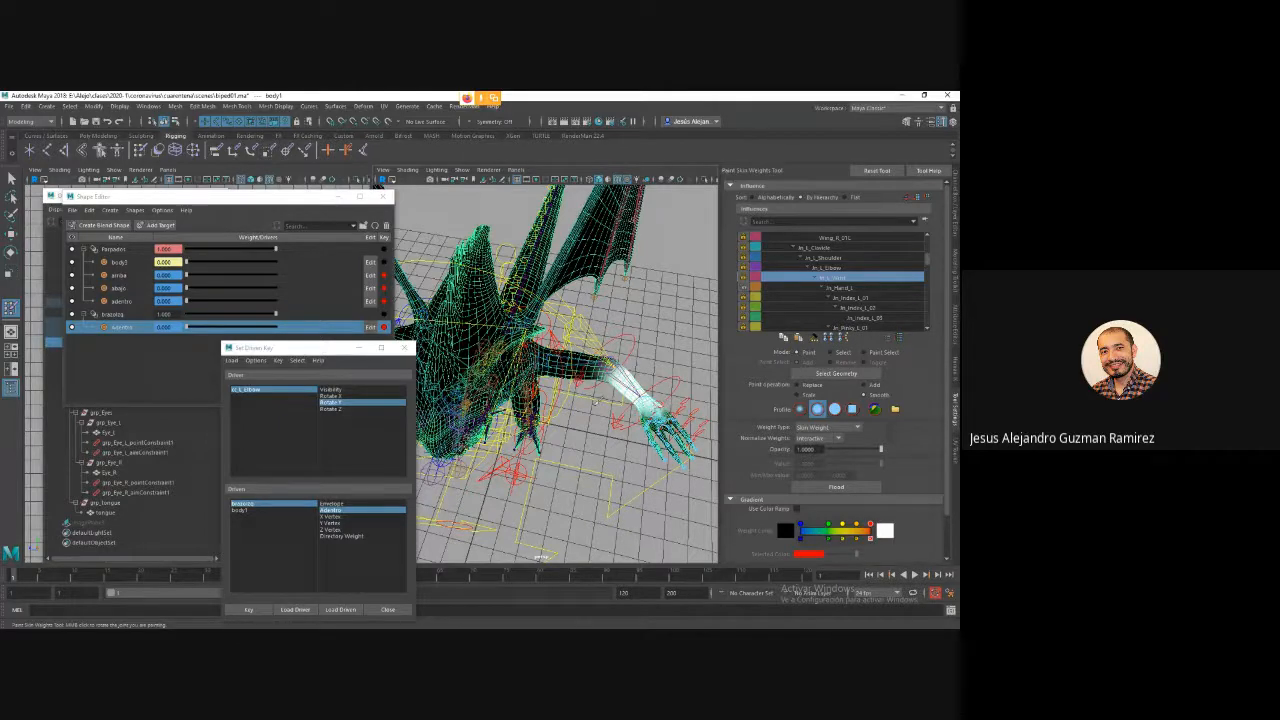
pyautogui.keyDown('alt'); pyautogui.moveTo(597, 402); pyautogui.dragTo(510, 380); pyautogui.keyUp('alt')
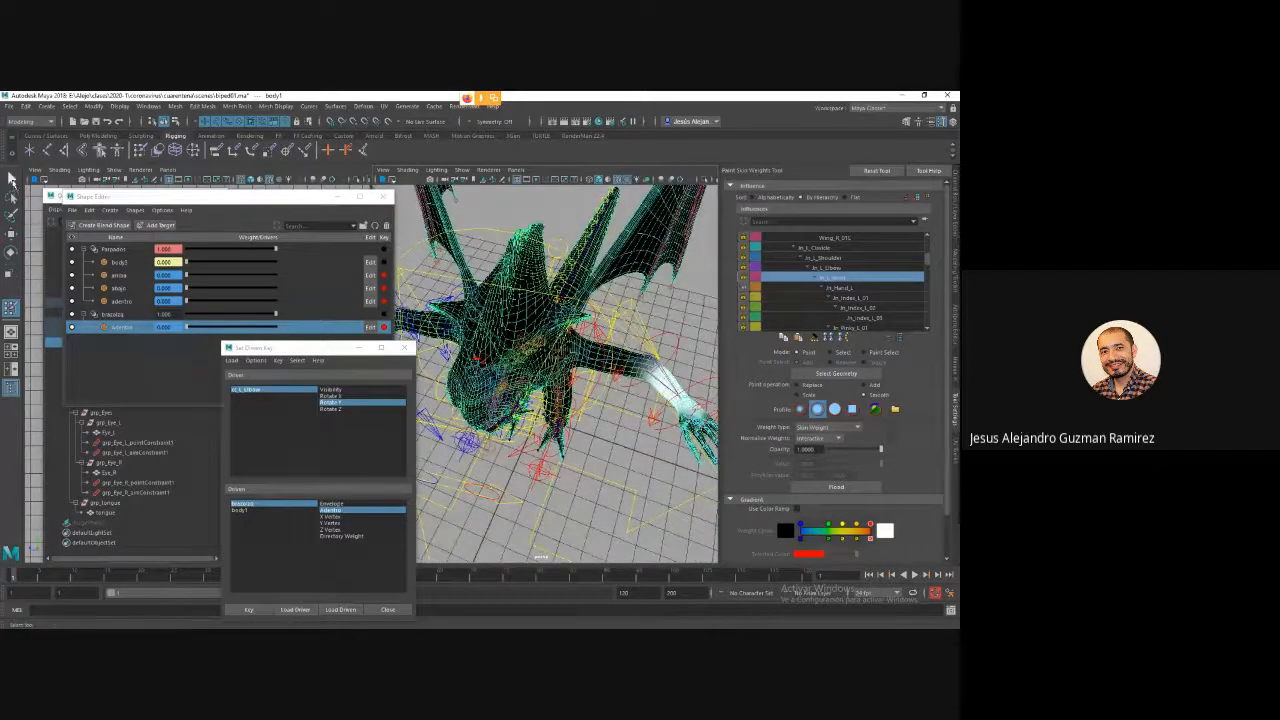
# Leave weight painting, switch to the Rigging menu set and open the Mirror Skin Weights options for the body mesh.
pyautogui.click(12, 178)
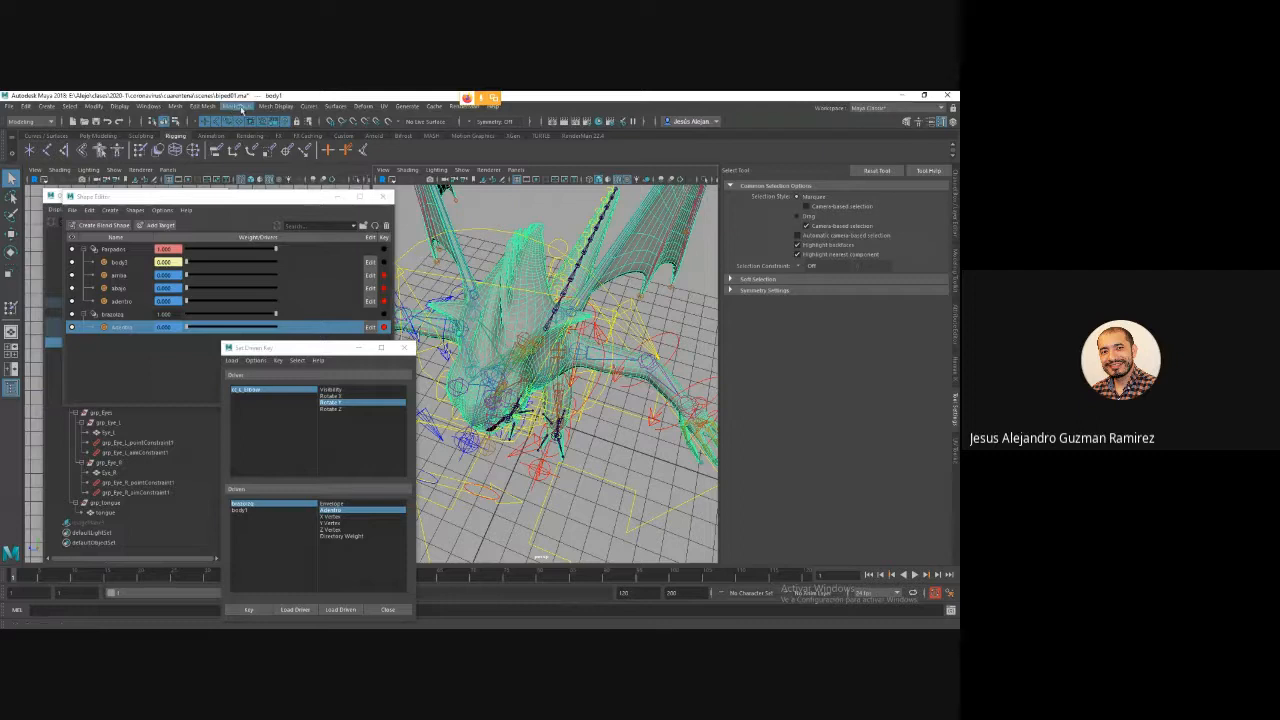
pyautogui.click(48, 121)
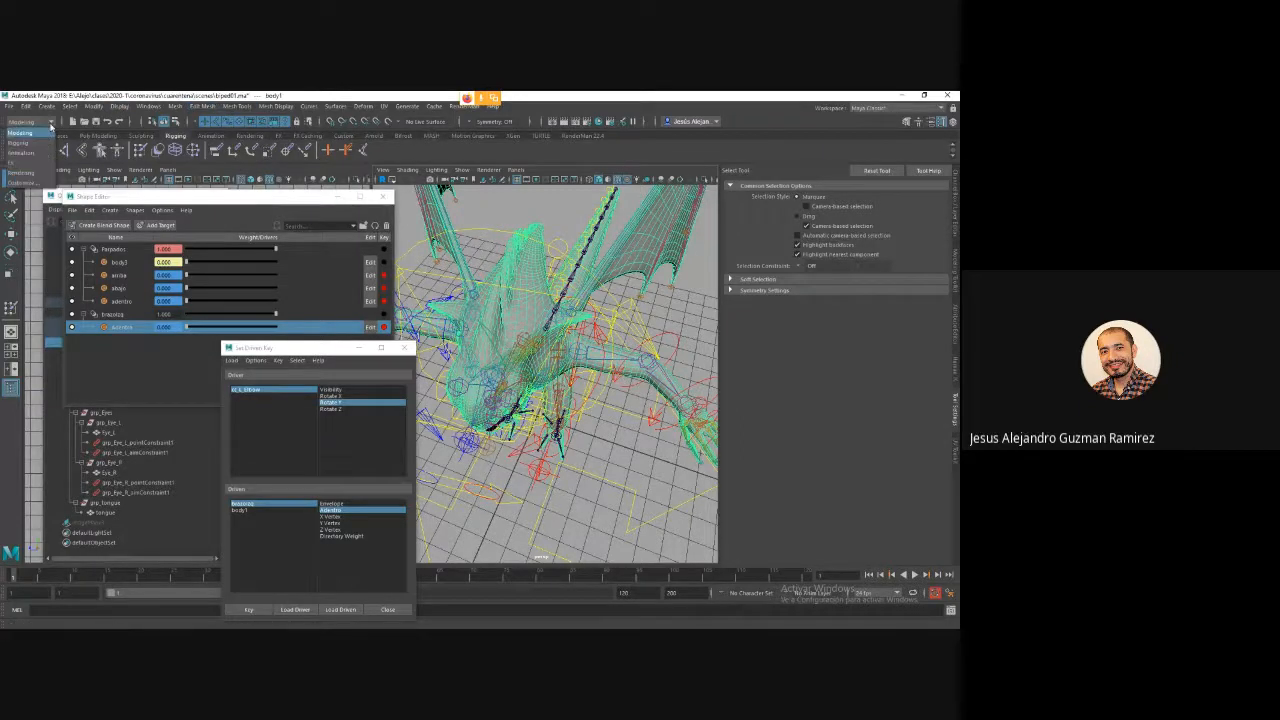
pyautogui.click(20, 143)
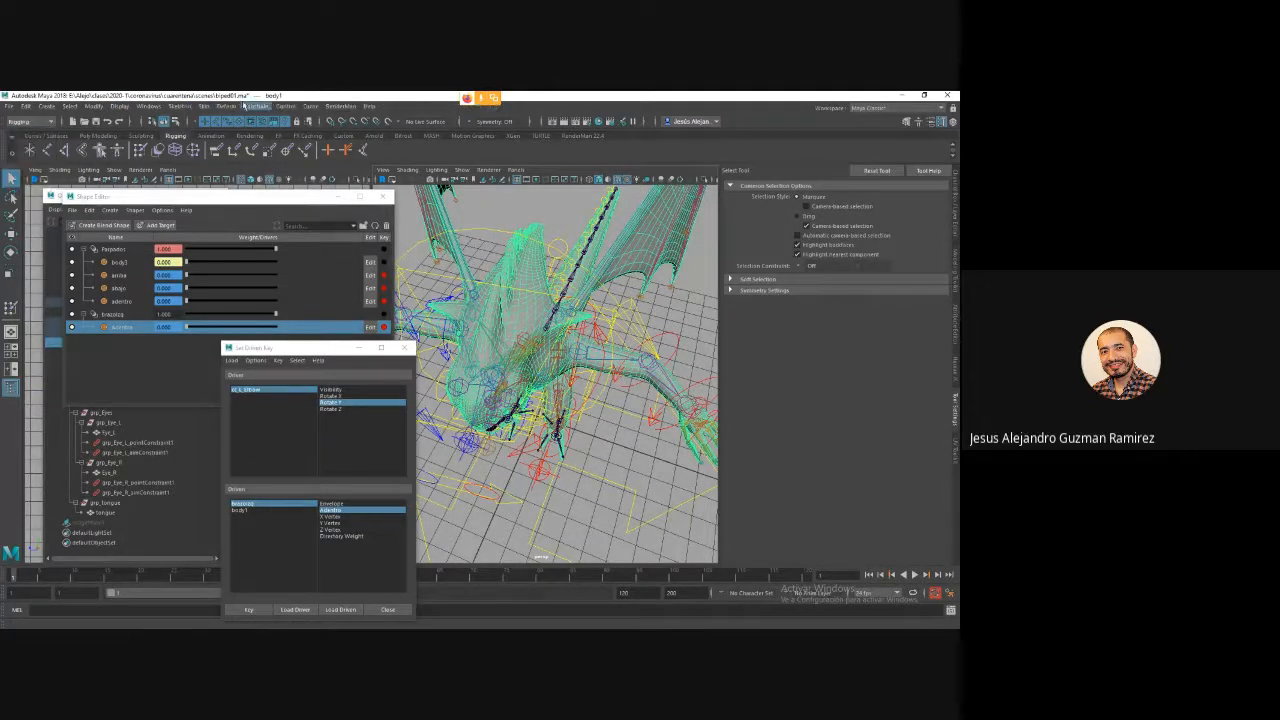
pyautogui.click(204, 106)
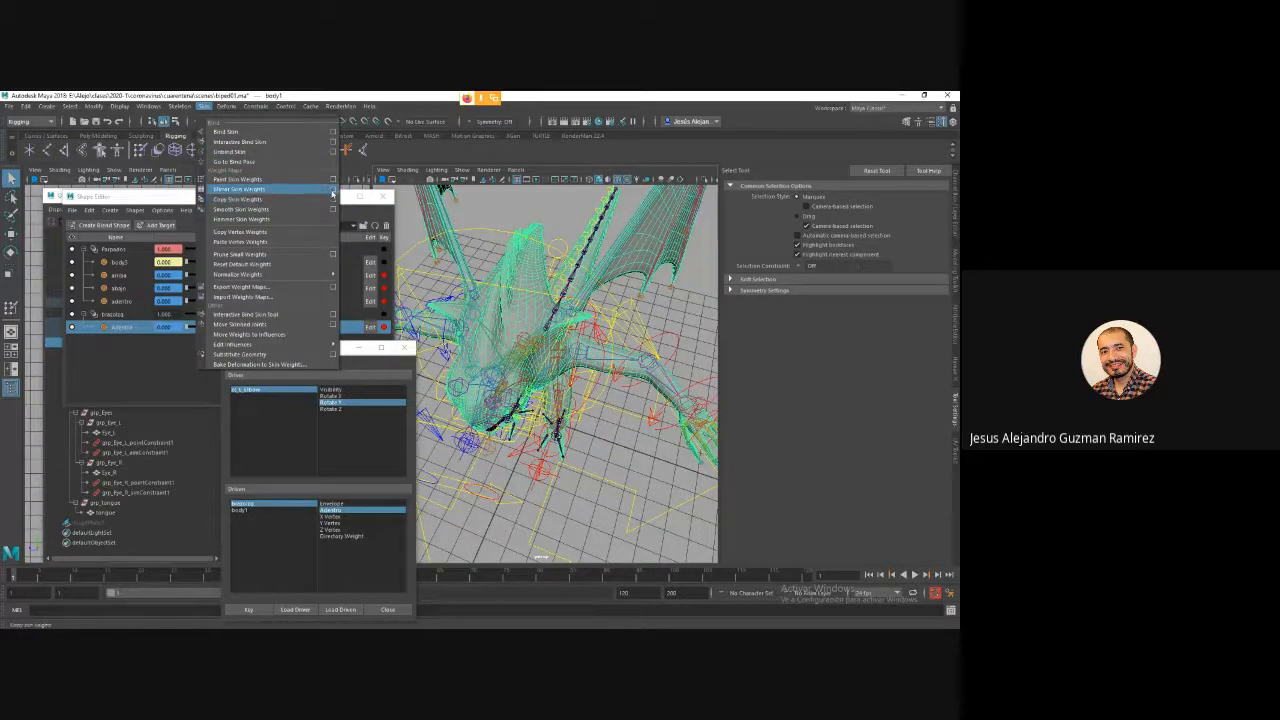
pyautogui.click(333, 190)
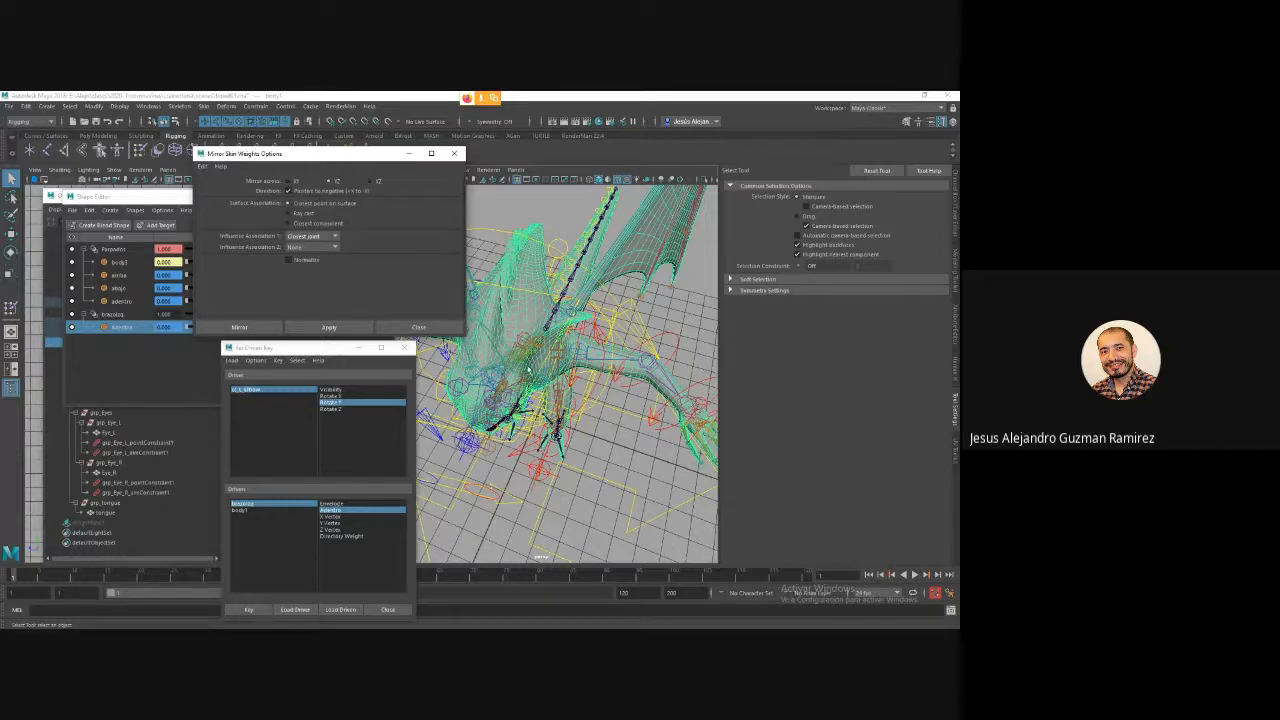
# Select the cc_Eyes control with the Move tool to compare its axes with the mirror plane and direction in the skin weight options.
pyautogui.scroll(-5, 540, 390)
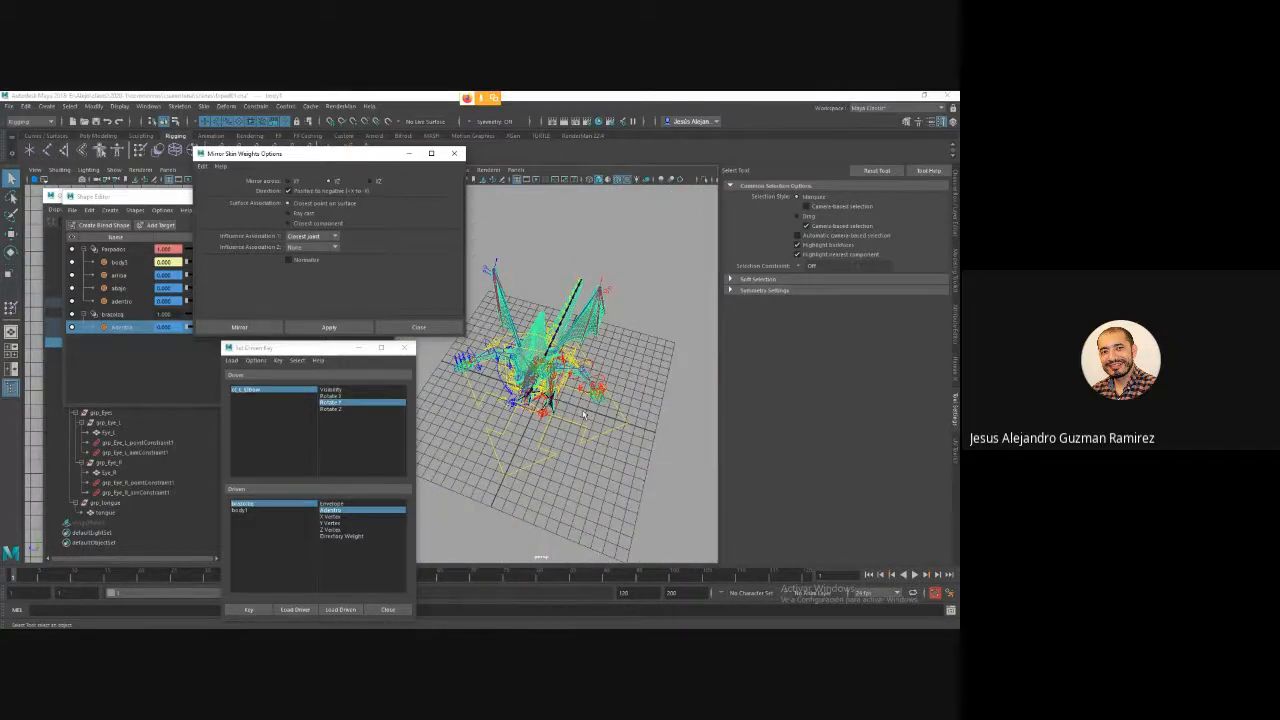
pyautogui.scroll(3, 583, 413)
pyautogui.scroll(4, 540, 455)
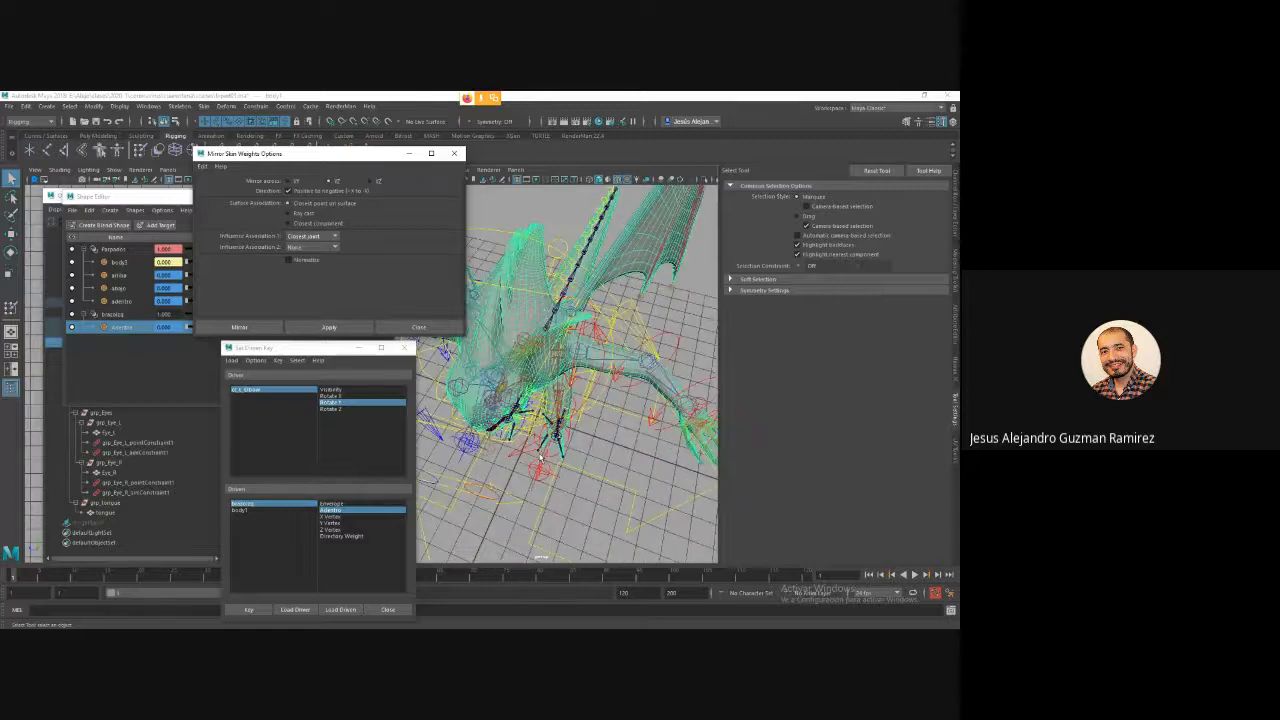
pyautogui.click(520, 500)
pyautogui.press('w')
pyautogui.scroll(-3, 535, 491)
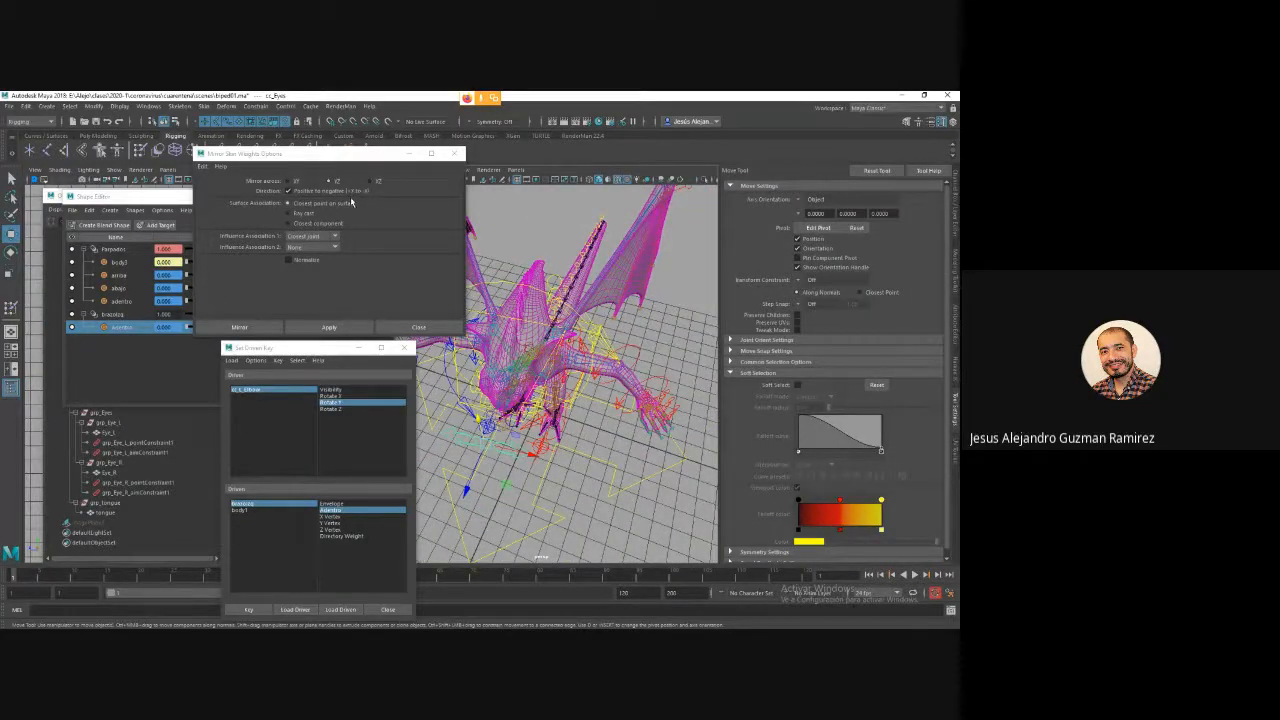
pyautogui.click(316, 192)
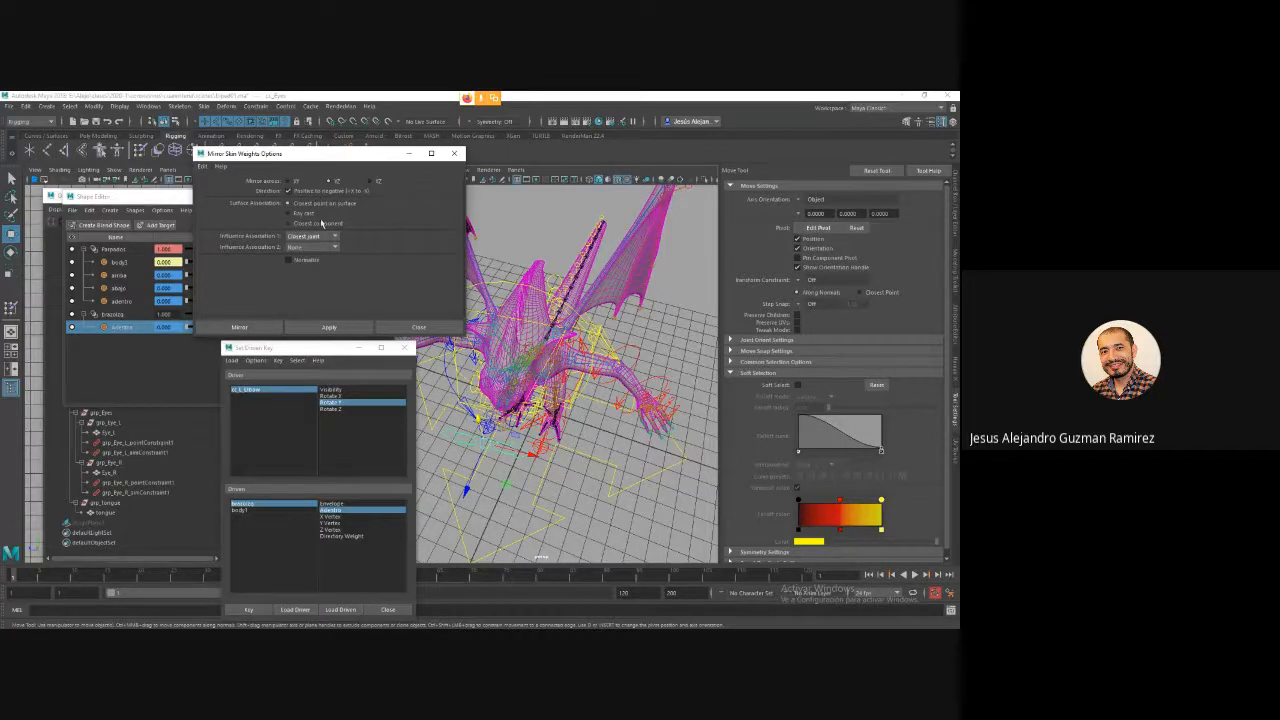
# Close the Mirror Skin Weights options without mirroring and save the scene.
pyautogui.click(418, 327)
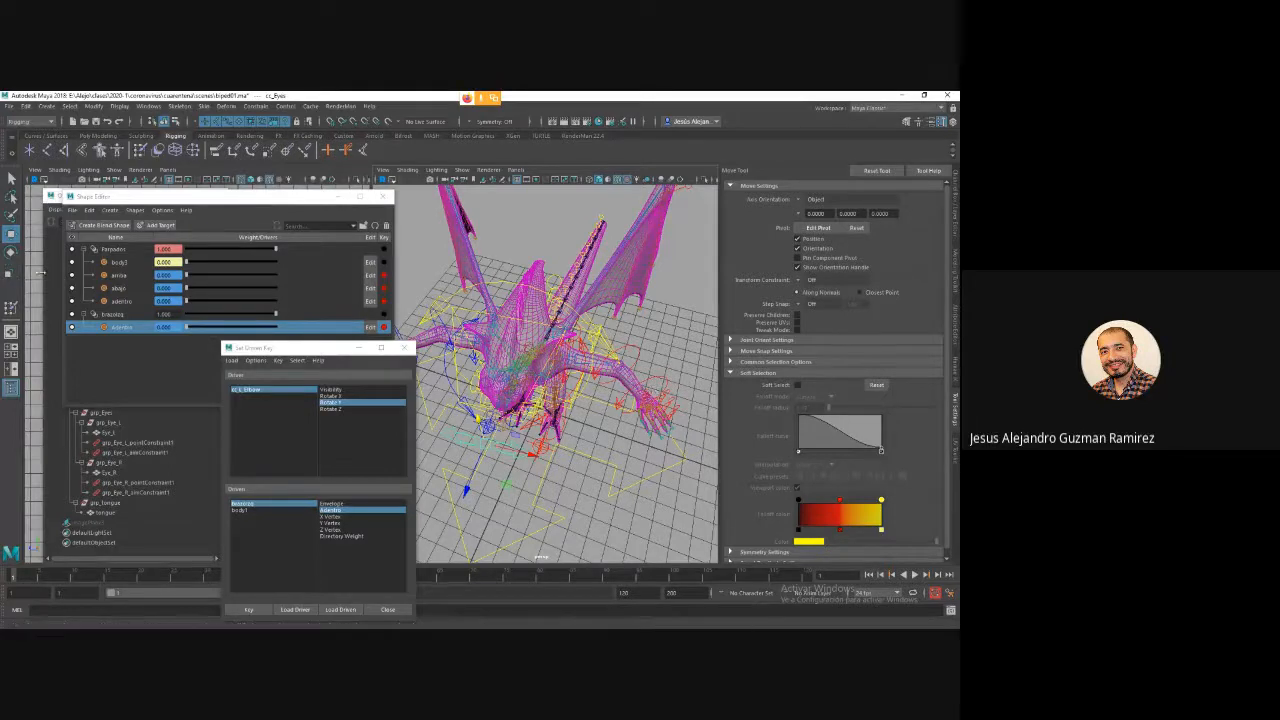
pyautogui.click(183, 201)
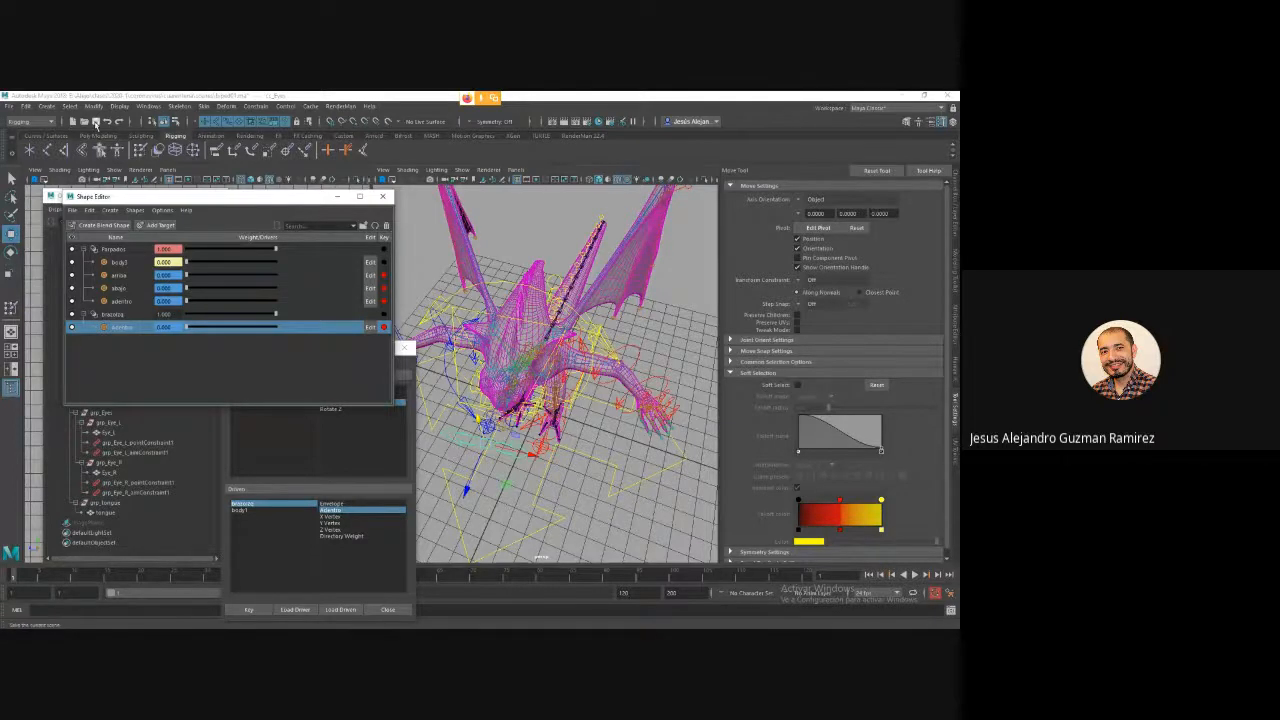
pyautogui.hotkey('ctrl', 's')
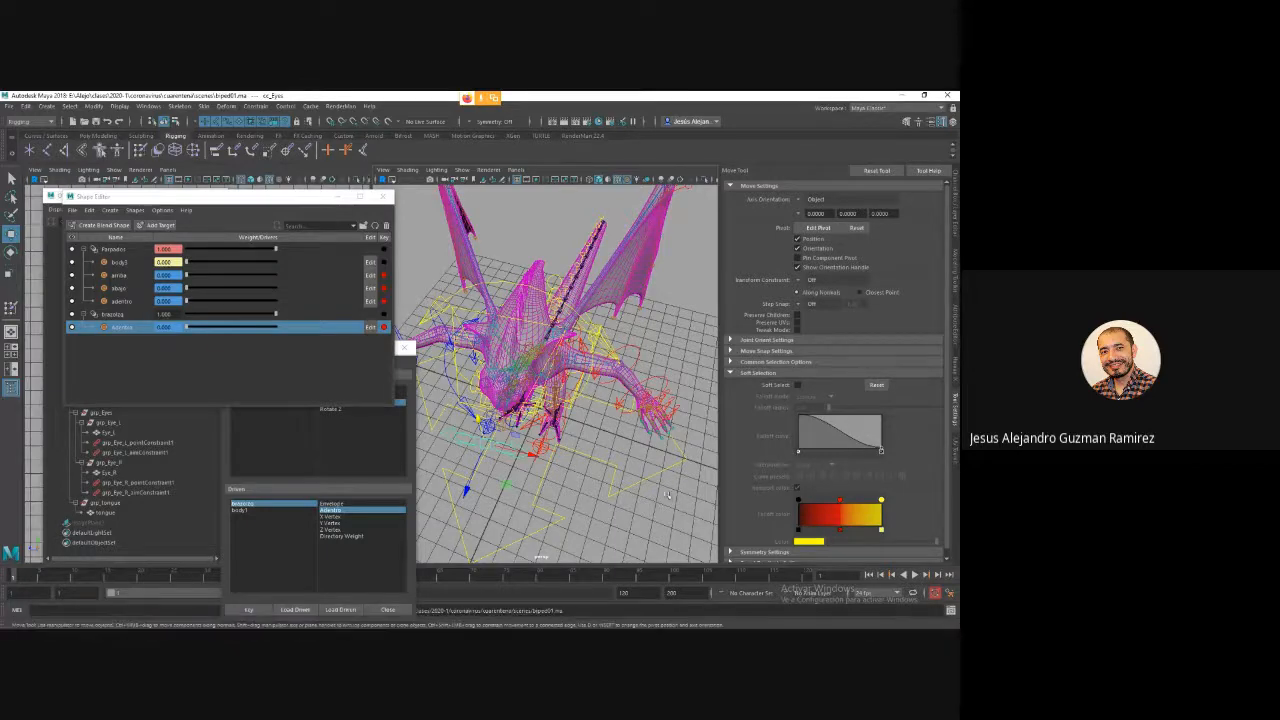
# Enable editing of the brazoizq blend shape's Adentro target and switch the body mesh to vertex selection at the left elbow.
pyautogui.keyDown('alt'); pyautogui.moveTo(600, 434); pyautogui.dragTo(578, 396); pyautogui.keyUp('alt')
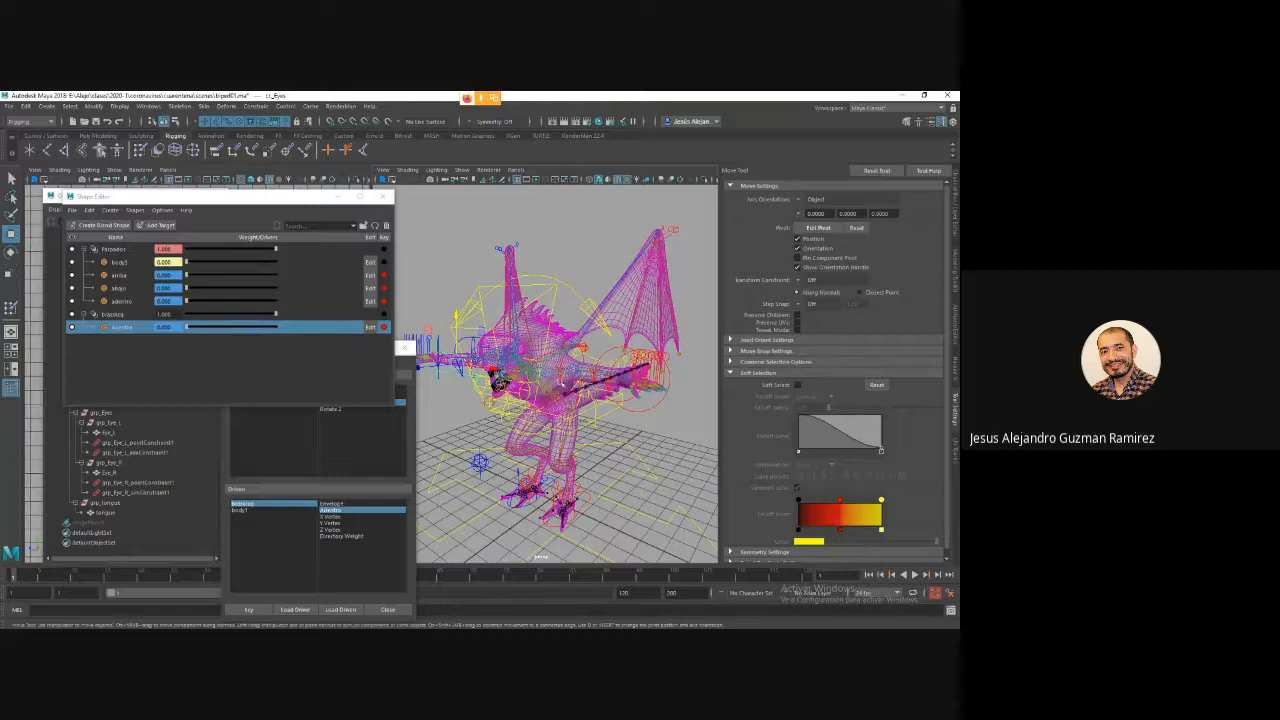
pyautogui.scroll(5, 563, 433)
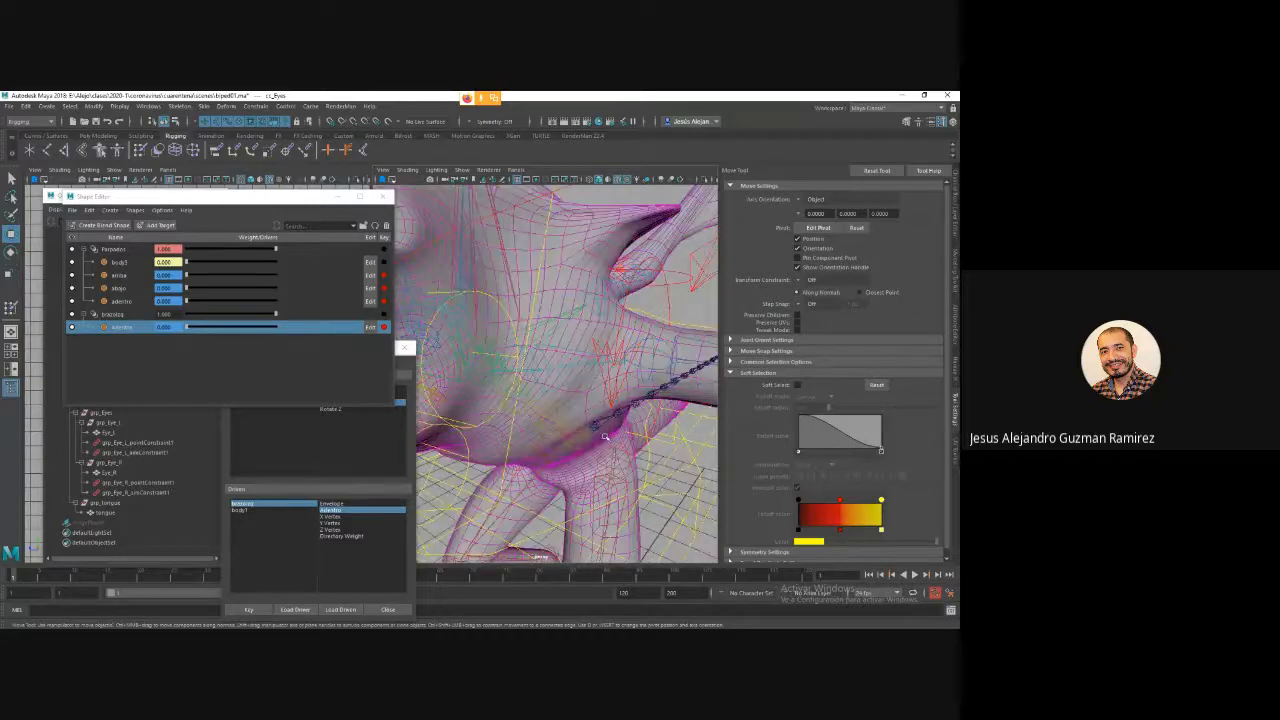
pyautogui.scroll(-6, 523, 413)
pyautogui.keyDown('alt'); pyautogui.moveTo(523, 413); pyautogui.dragTo(545, 453); pyautogui.keyUp('alt')
pyautogui.scroll(4, 545, 453)
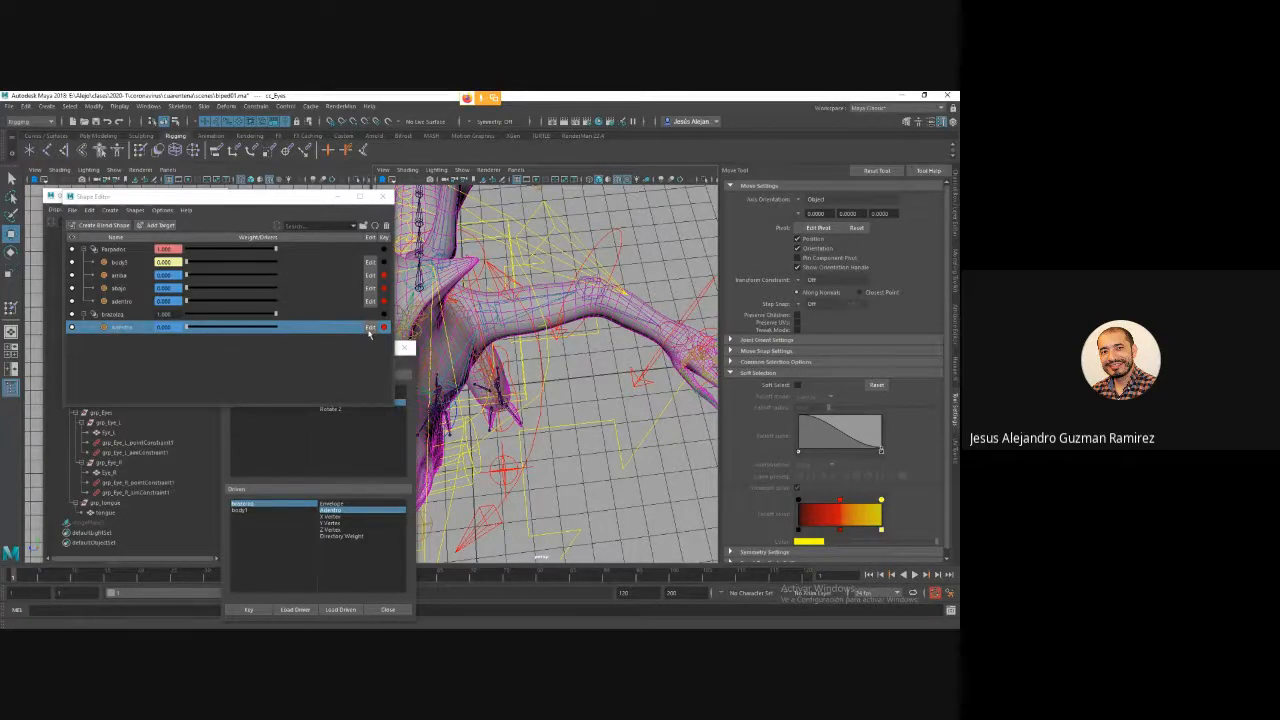
pyautogui.click(369, 327)
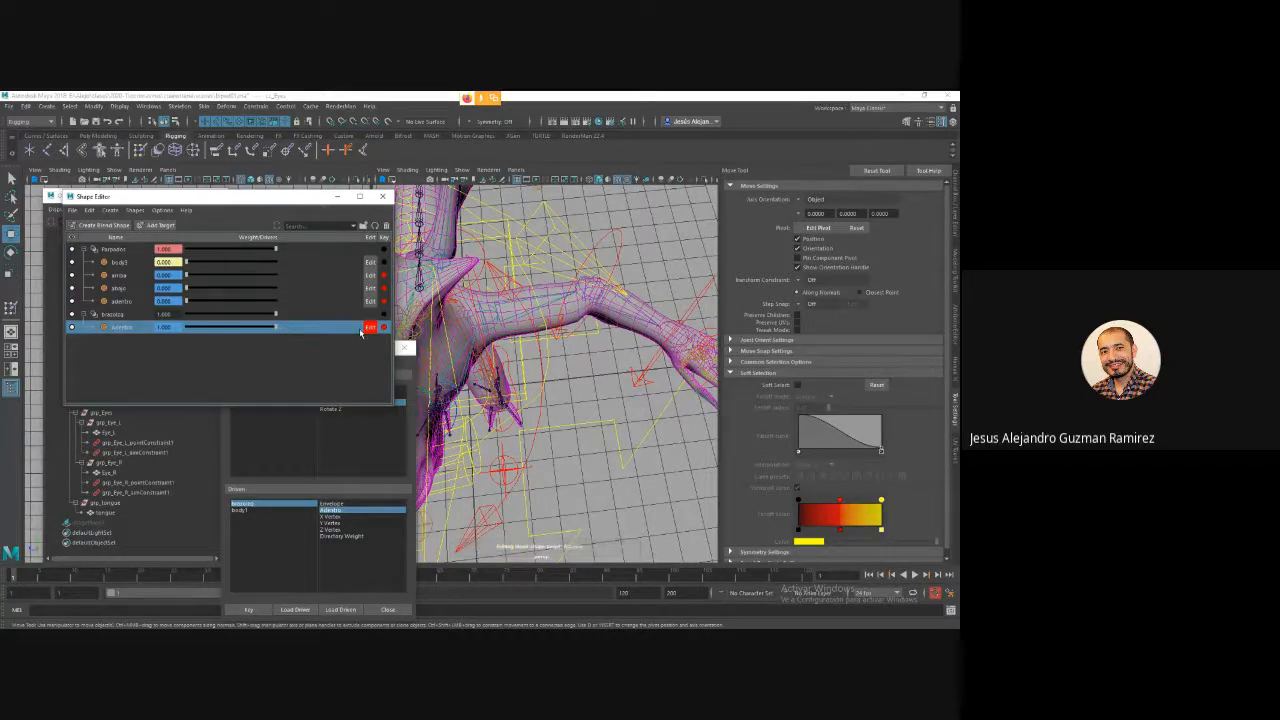
pyautogui.keyDown('alt'); pyautogui.moveTo(594, 313); pyautogui.dragTo(600, 334); pyautogui.keyUp('alt')
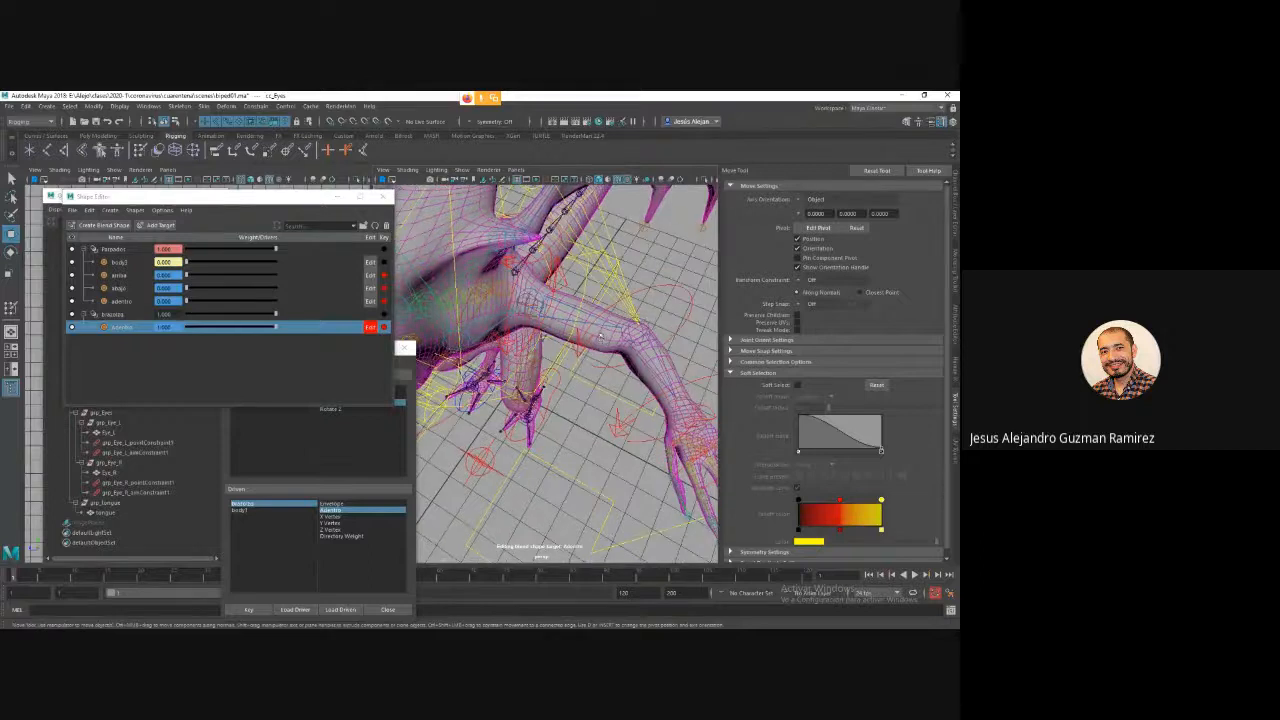
pyautogui.click(601, 339)
pyautogui.moveTo(601, 339); pyautogui.dragTo(570, 313, button='right')
pyautogui.click(606, 345)
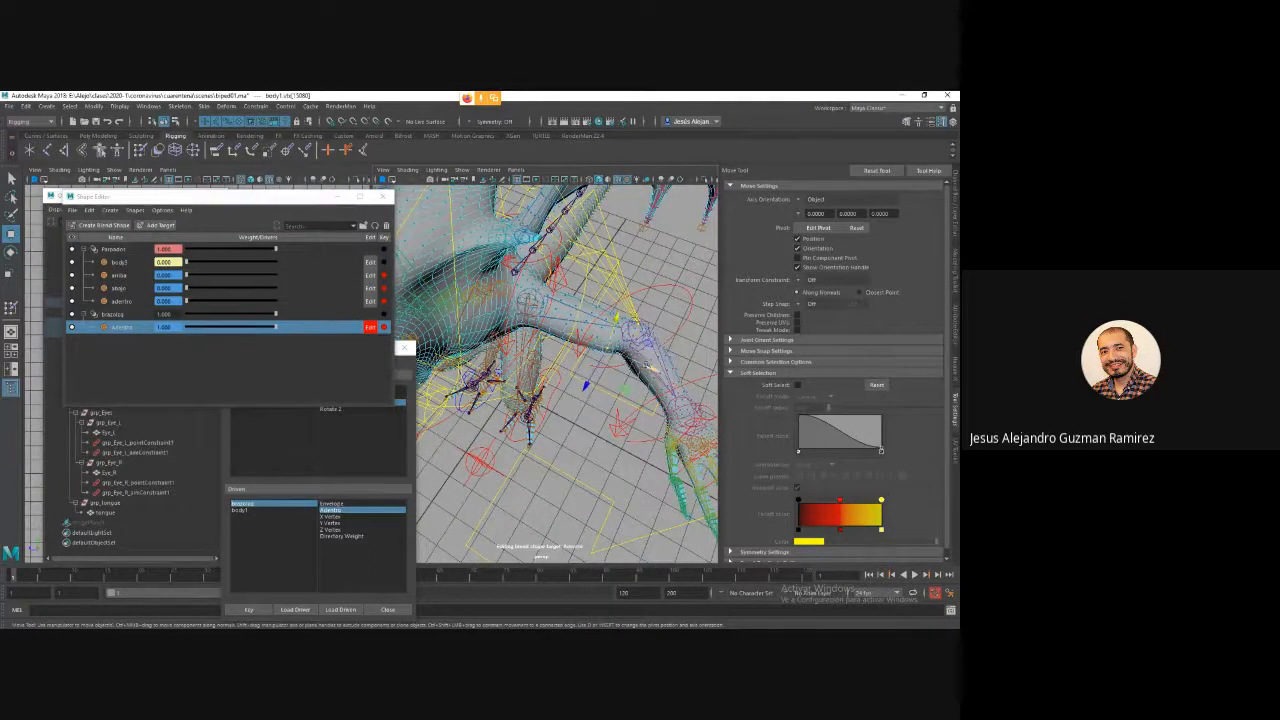
# Move the vertices at the inner crease of the left elbow with Soft Select on, and end editing of the Adentro target.
pyautogui.click(646, 367)
pyautogui.click(610, 376)
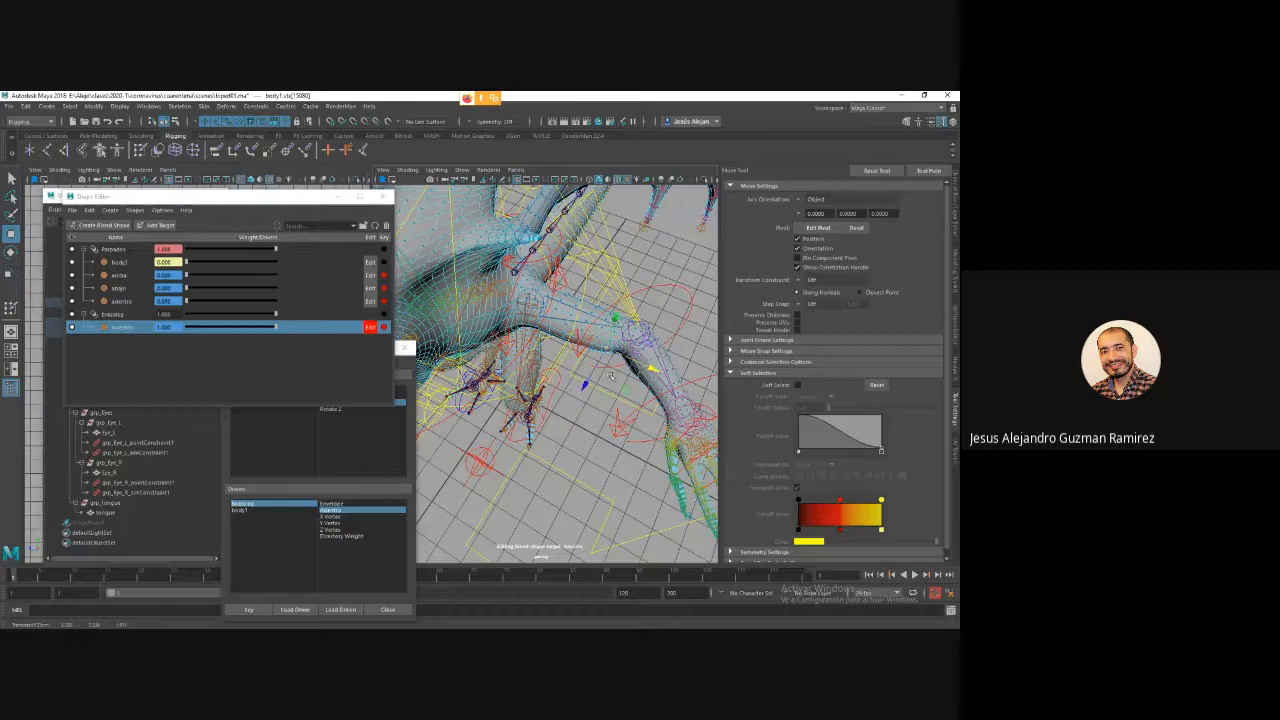
pyautogui.keyDown('alt'); pyautogui.moveTo(610, 385); pyautogui.dragTo(602, 376); pyautogui.keyUp('alt')
pyautogui.keyDown('alt'); pyautogui.moveTo(602, 376); pyautogui.dragTo(650, 368, button='right'); pyautogui.keyUp('alt')
pyautogui.keyDown('alt'); pyautogui.moveTo(650, 365); pyautogui.dragTo(592, 373, button='middle'); pyautogui.keyUp('alt')
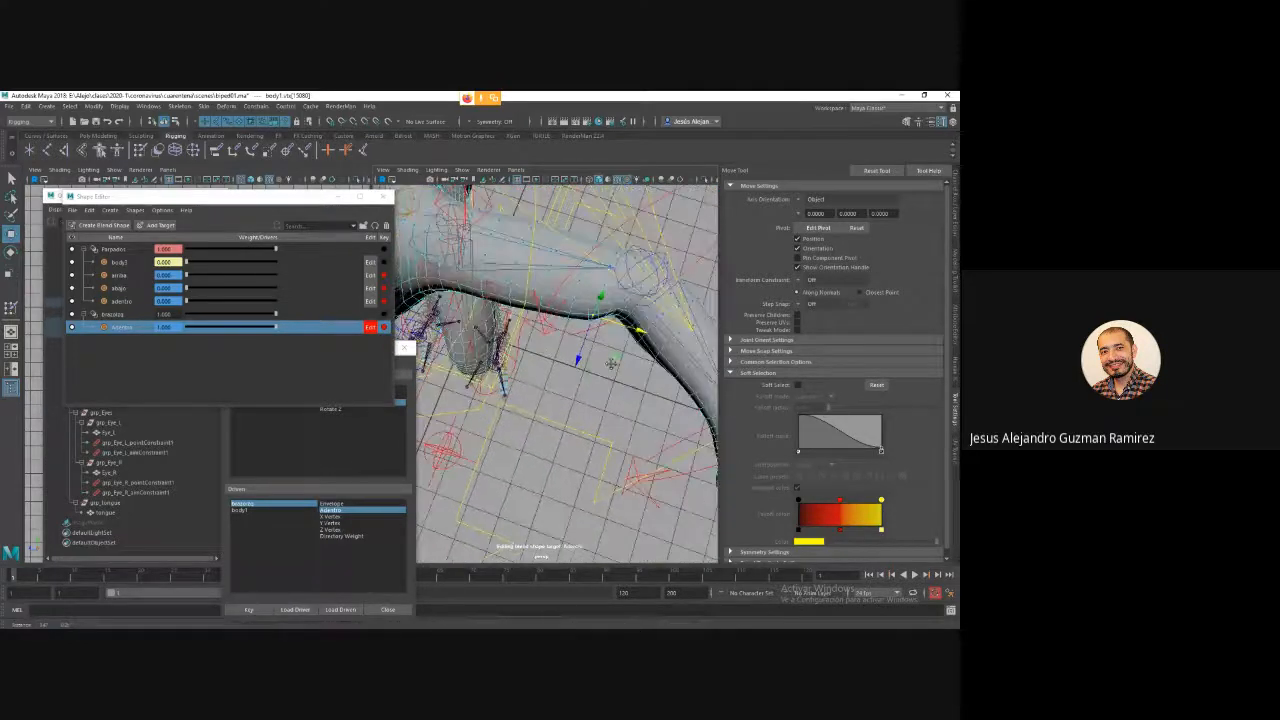
pyautogui.keyDown('alt'); pyautogui.moveTo(592, 373); pyautogui.dragTo(566, 373); pyautogui.keyUp('alt')
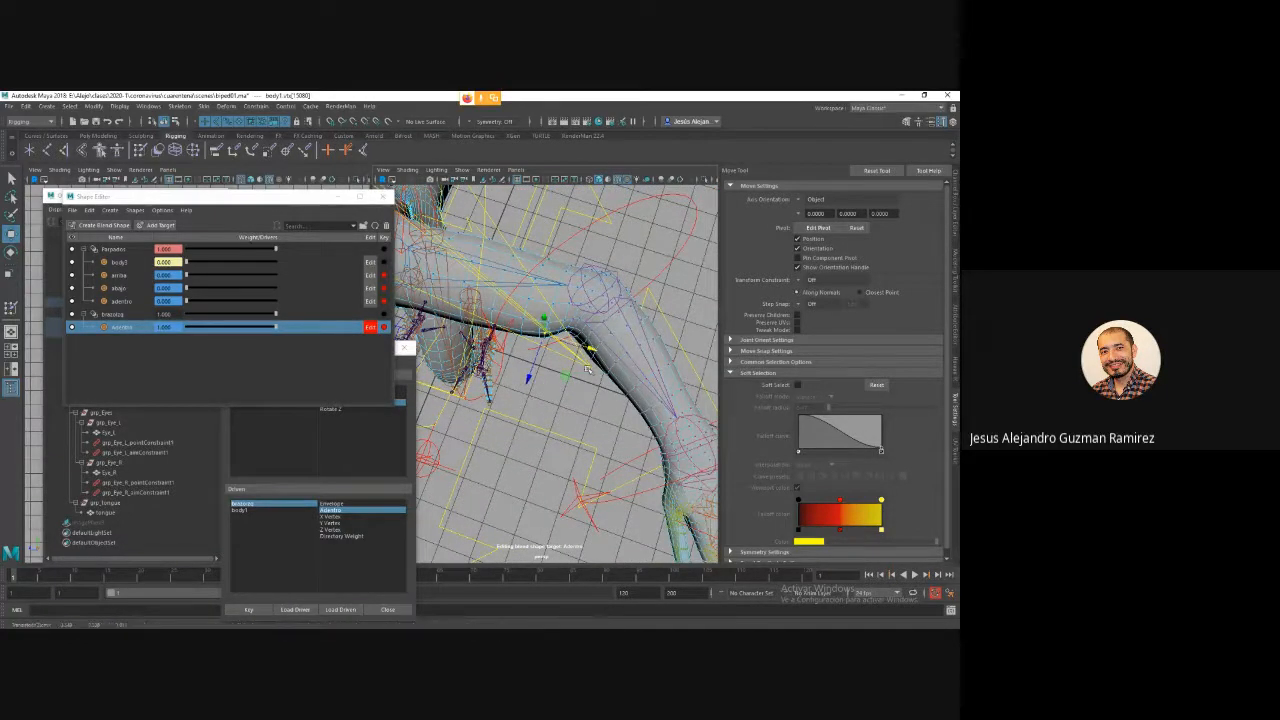
pyautogui.press('q')
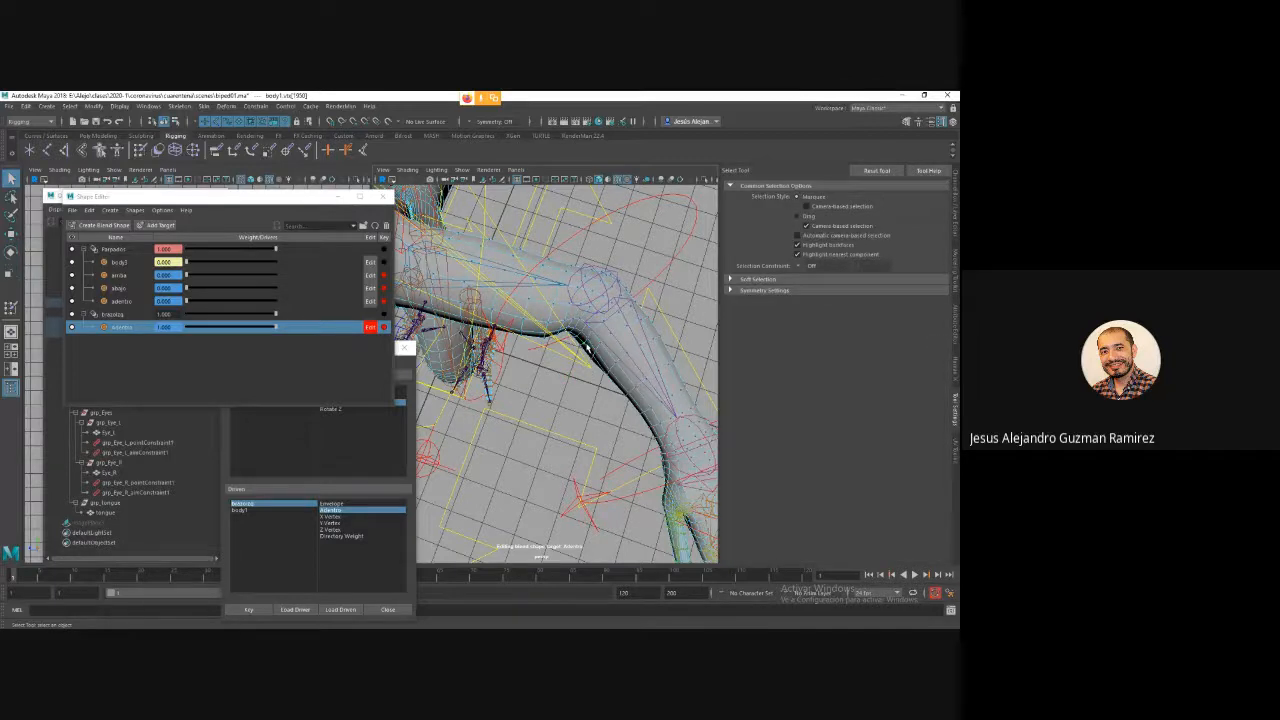
pyautogui.press('b')
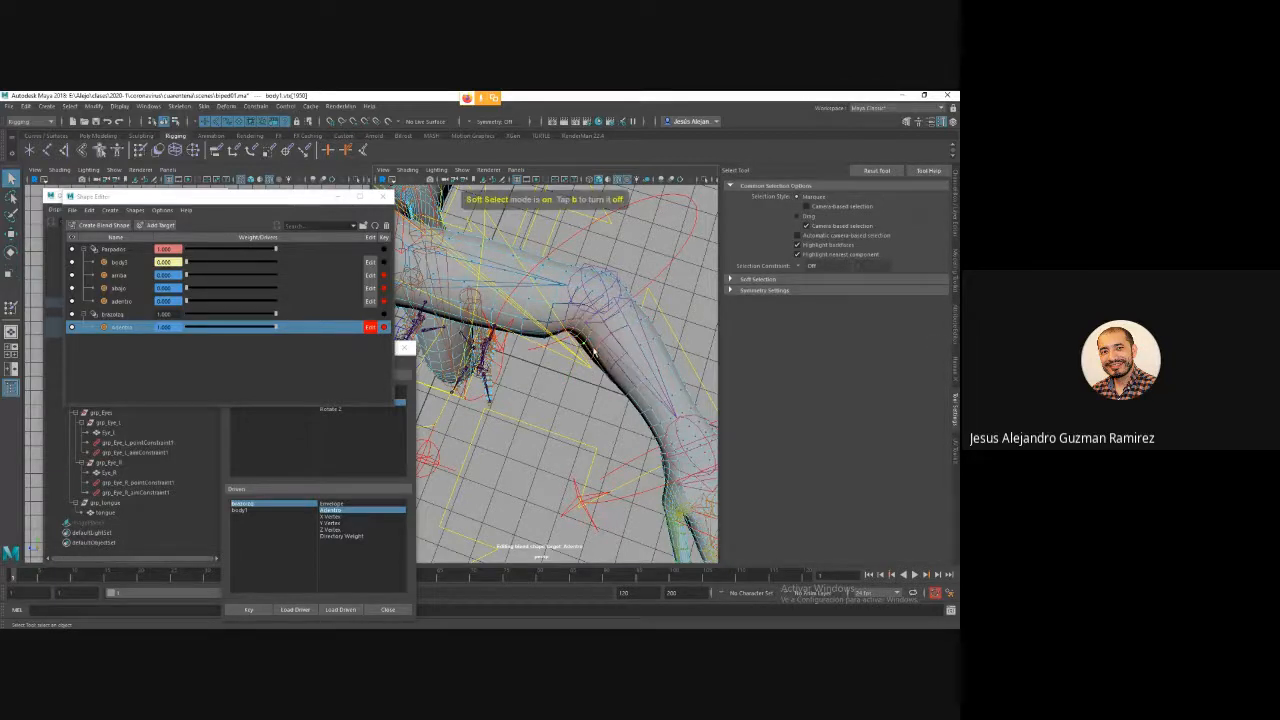
pyautogui.press('r')
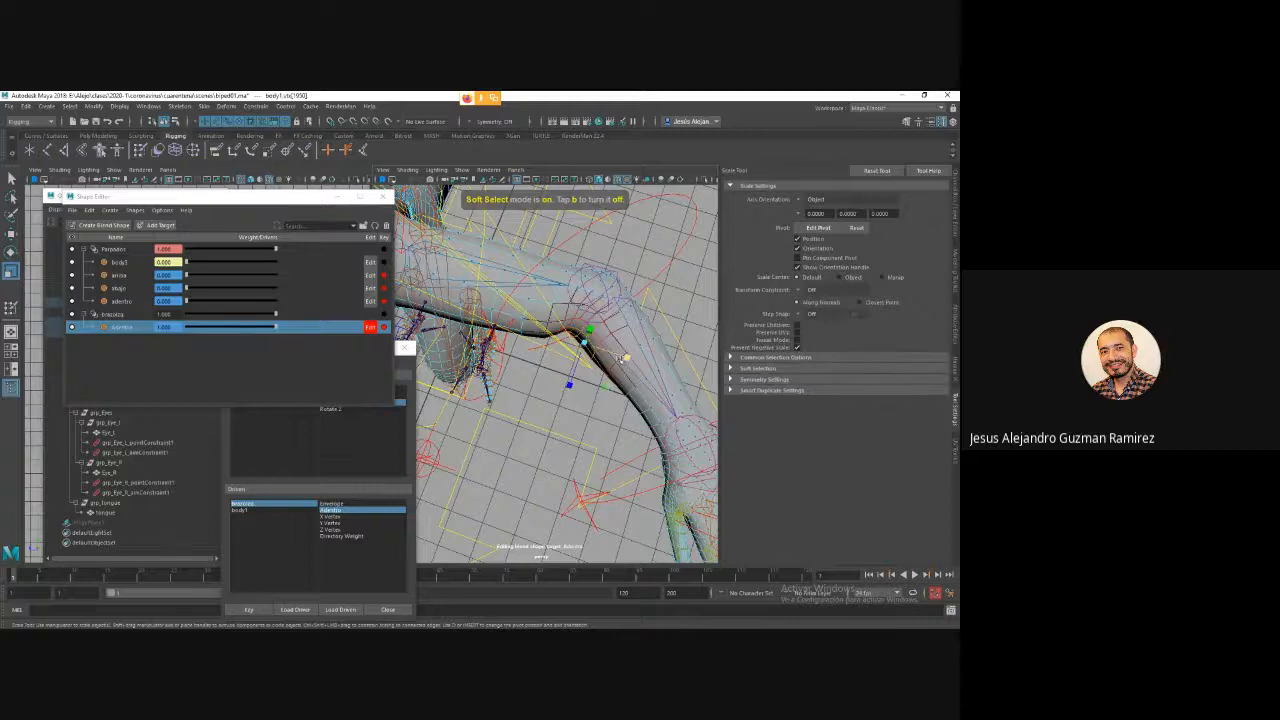
pyautogui.press('w')
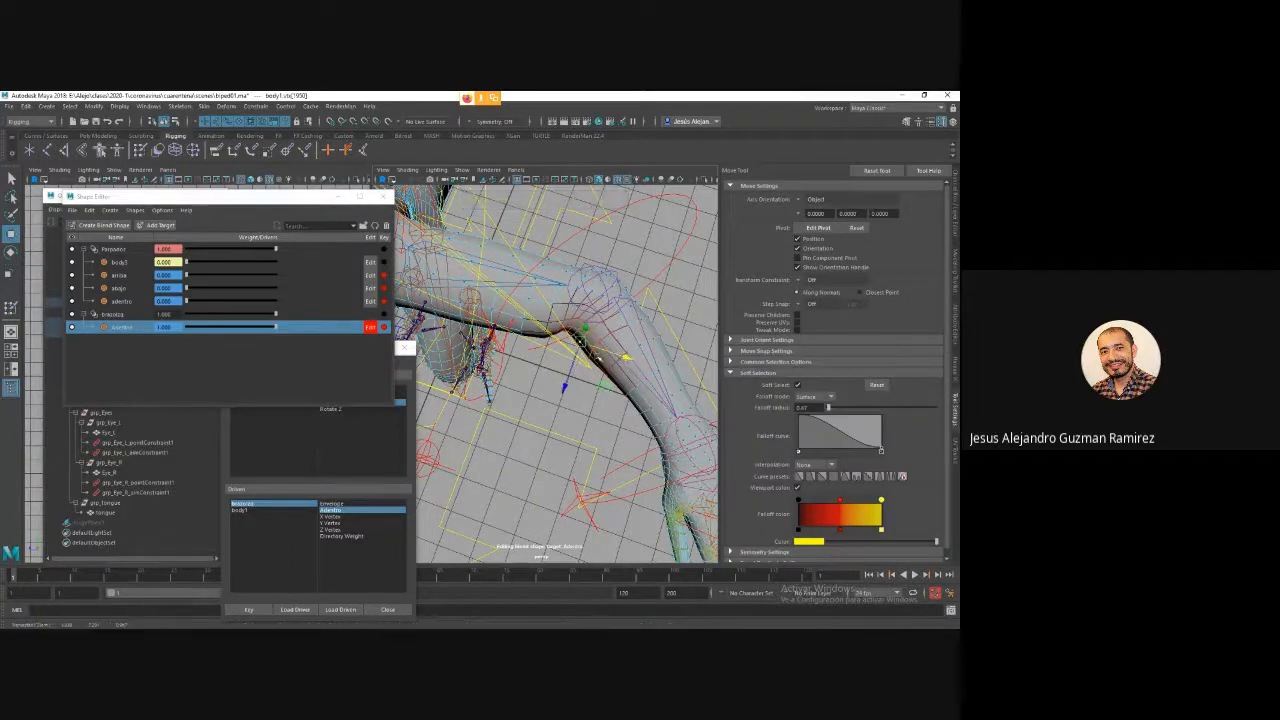
pyautogui.moveTo(603, 380); pyautogui.dragTo(601, 389)
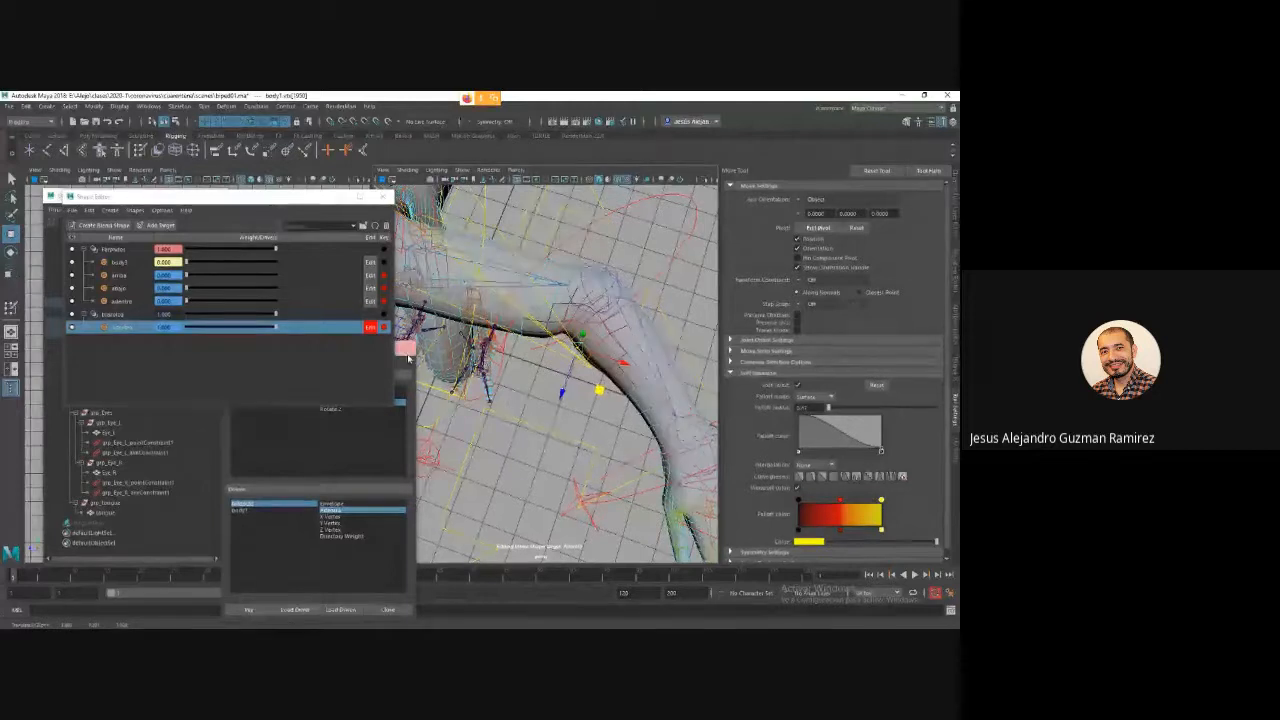
pyautogui.click(370, 327)
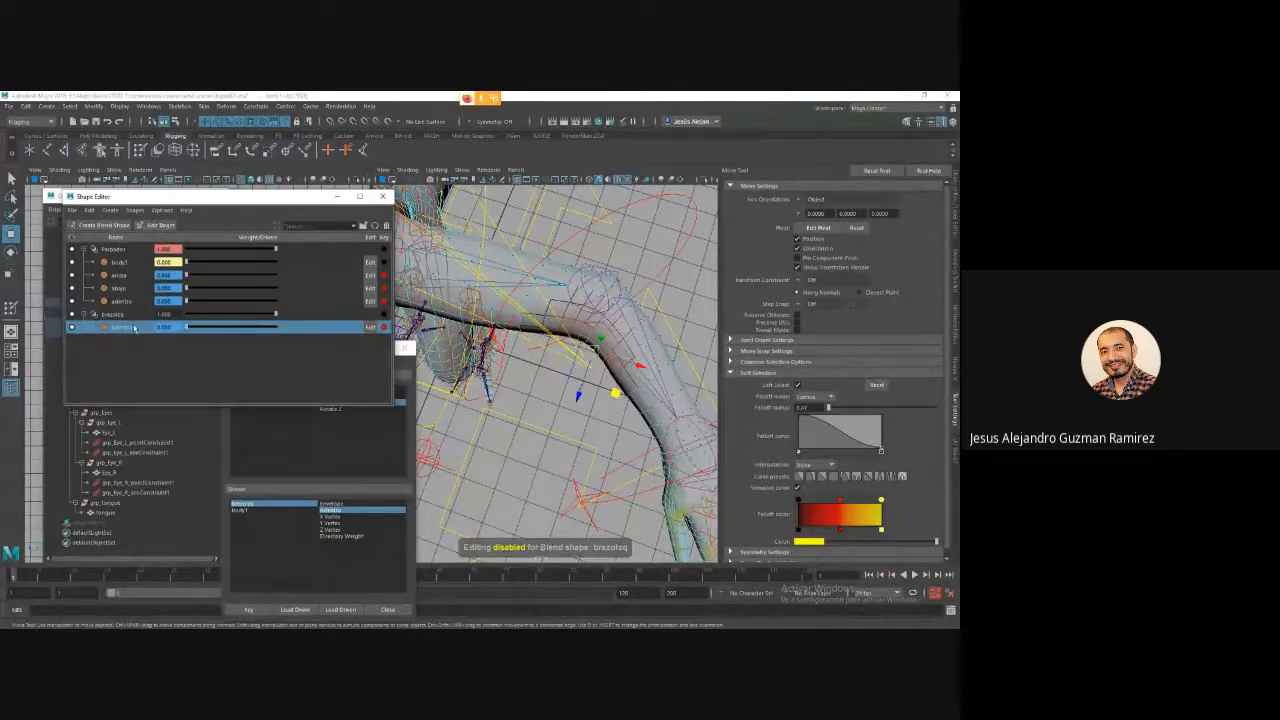
# Rotate the cc_L_Elbow control to test the corrected elbow shape, reset its Rotate Y to 0 and save the scene.
pyautogui.click(686, 266)
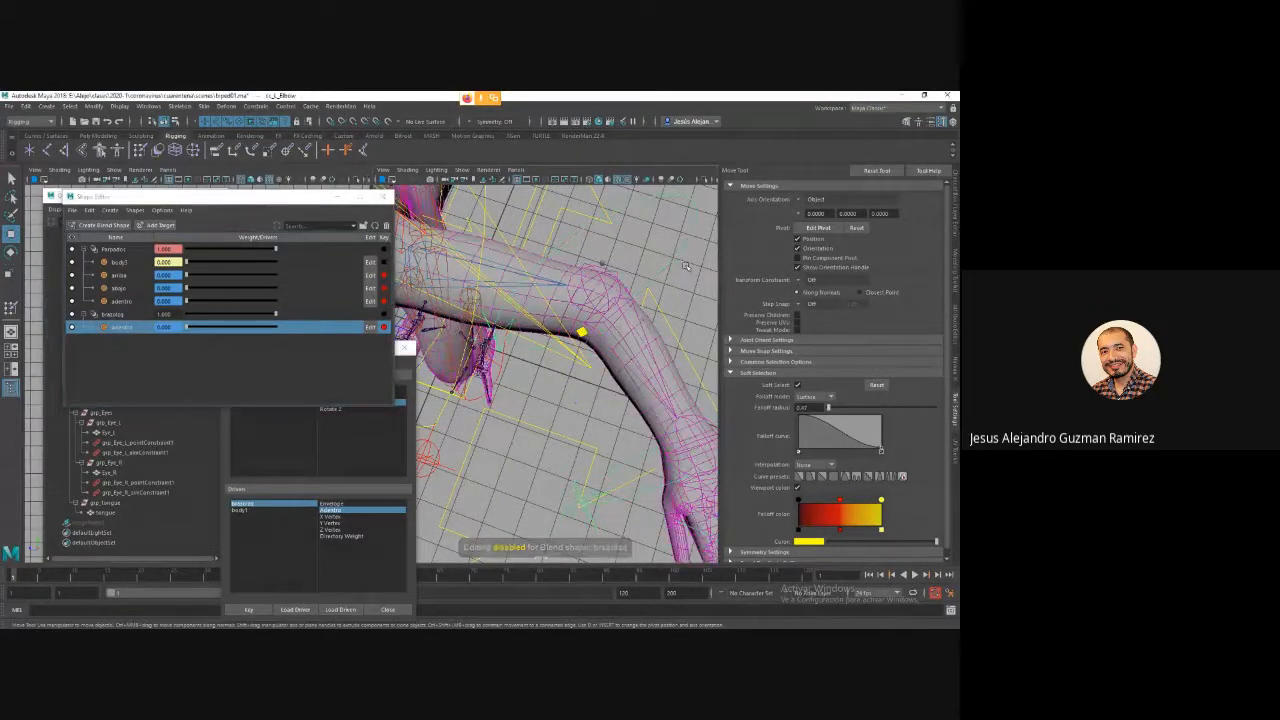
pyautogui.press('e')
pyautogui.moveTo(630, 315); pyautogui.dragTo(615, 339)
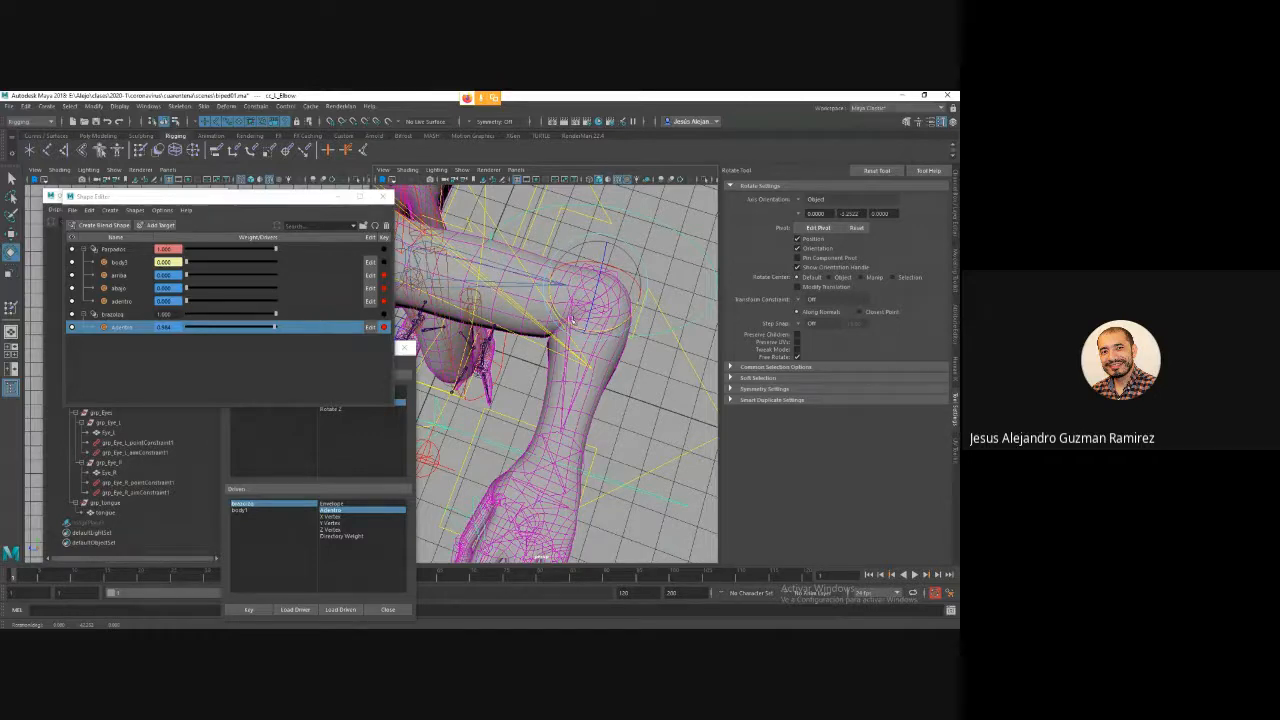
pyautogui.moveTo(610, 330)
pyautogui.mouseDown()
pyautogui.moveTo(598, 331)
pyautogui.moveTo(634, 330)
pyautogui.mouseUp()
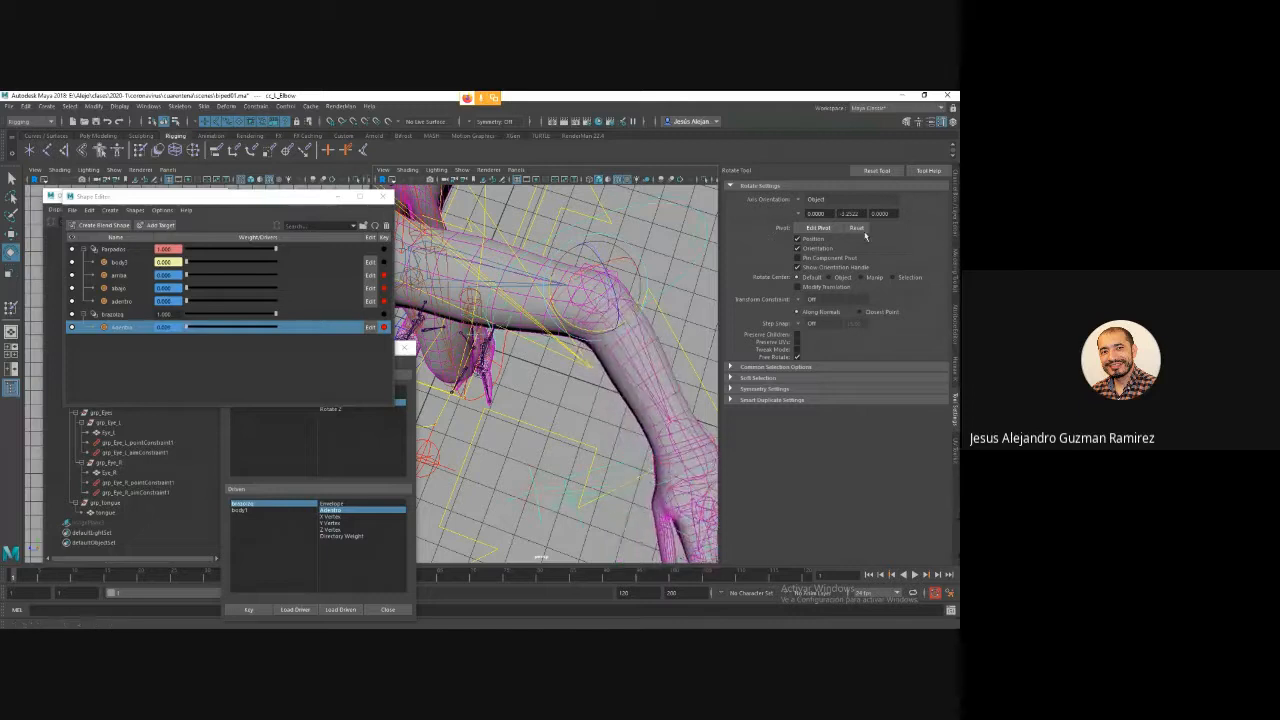
pyautogui.click(955, 213)
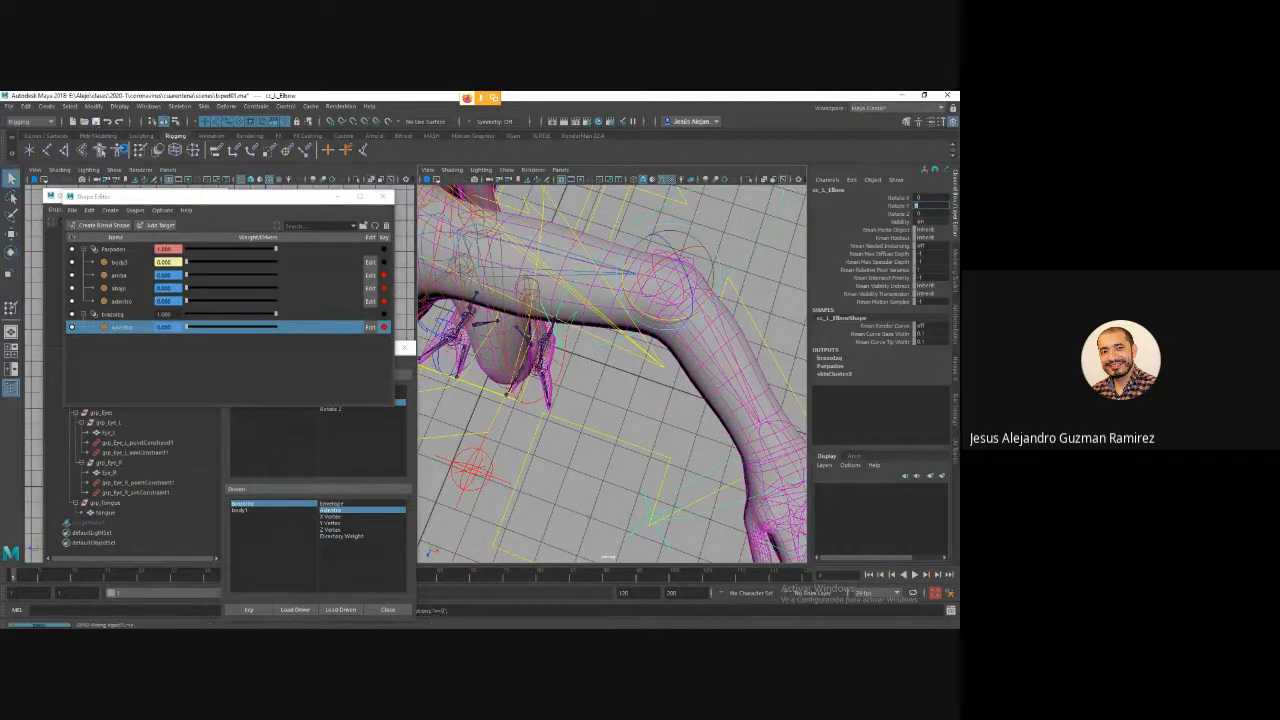
pyautogui.hotkey('ctrl', 's')
# Move the Shape Editor window clear of the Set Driven Key window and bring Set Driven Key to the front.
pyautogui.moveTo(240, 200); pyautogui.dragTo(250, 171)
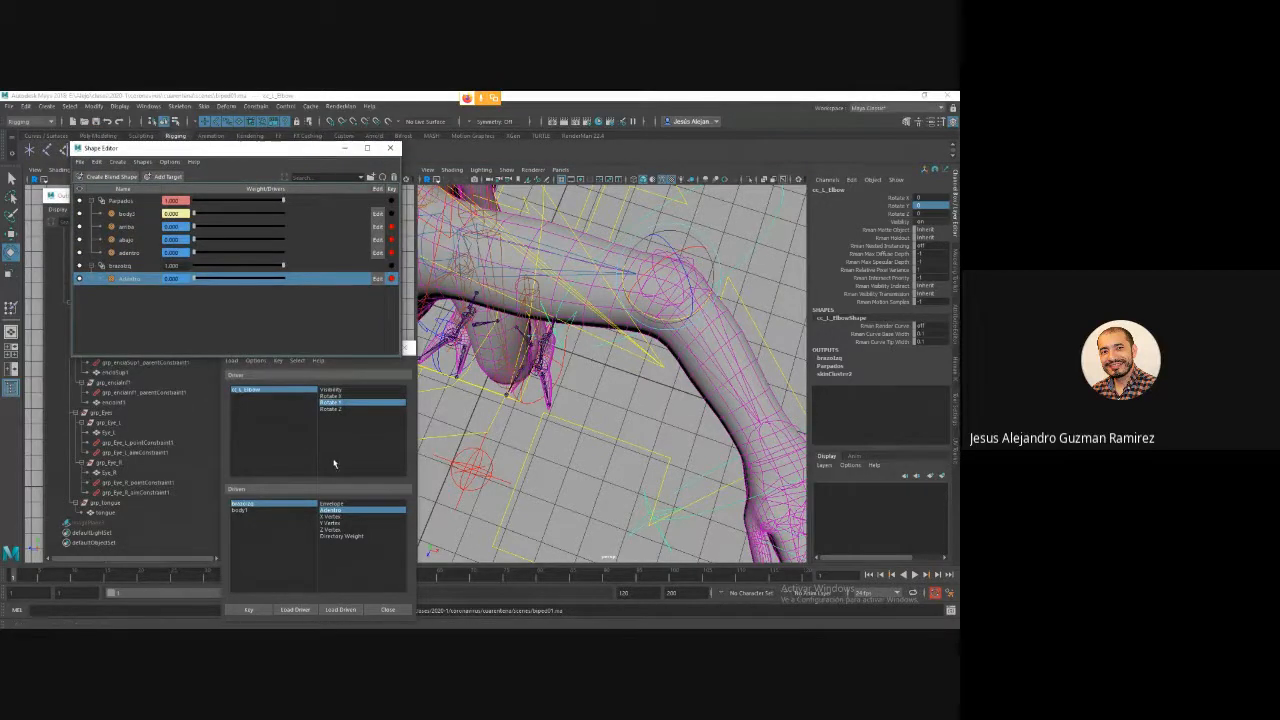
pyautogui.click(415, 423)
pyautogui.scroll(-10, 575, 385)
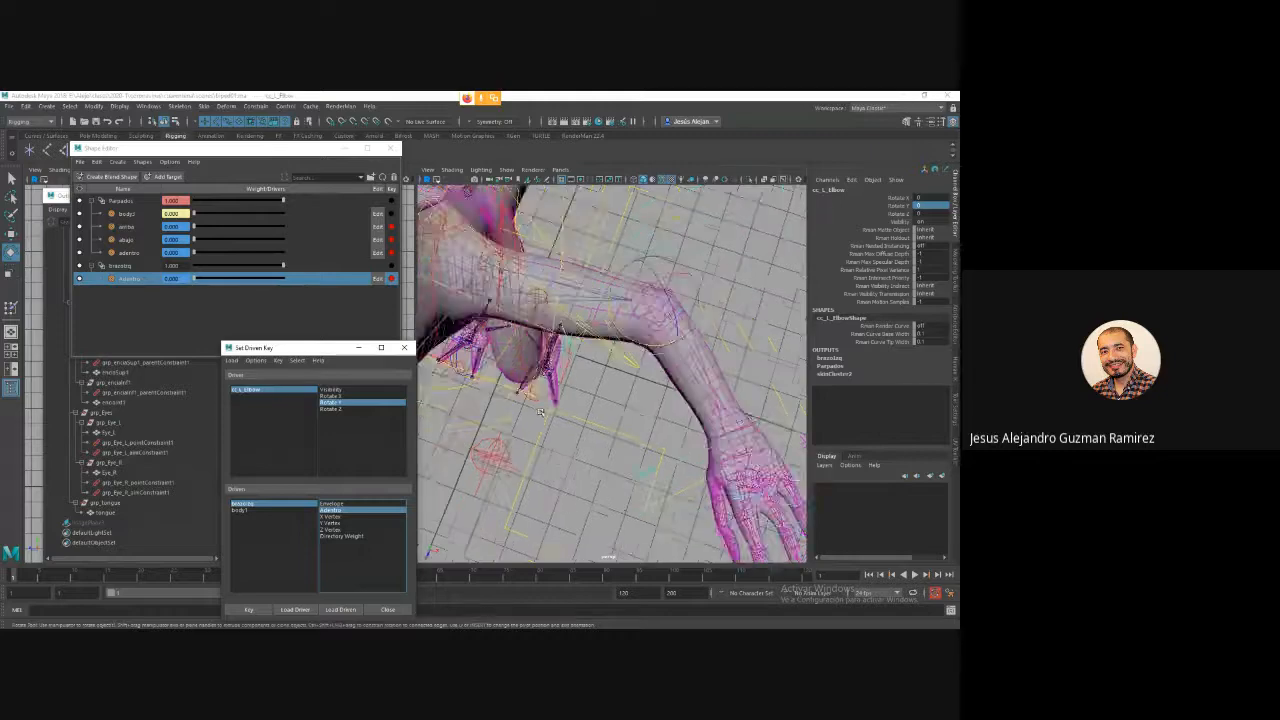
pyautogui.keyDown('alt'); pyautogui.moveTo(574, 388); pyautogui.dragTo(605, 330); pyautogui.keyUp('alt')
# Rotate the cc_Wing_L_C control at the left wing's tip to test the membrane's deformation, and undo the rotations.
pyautogui.click(686, 258)
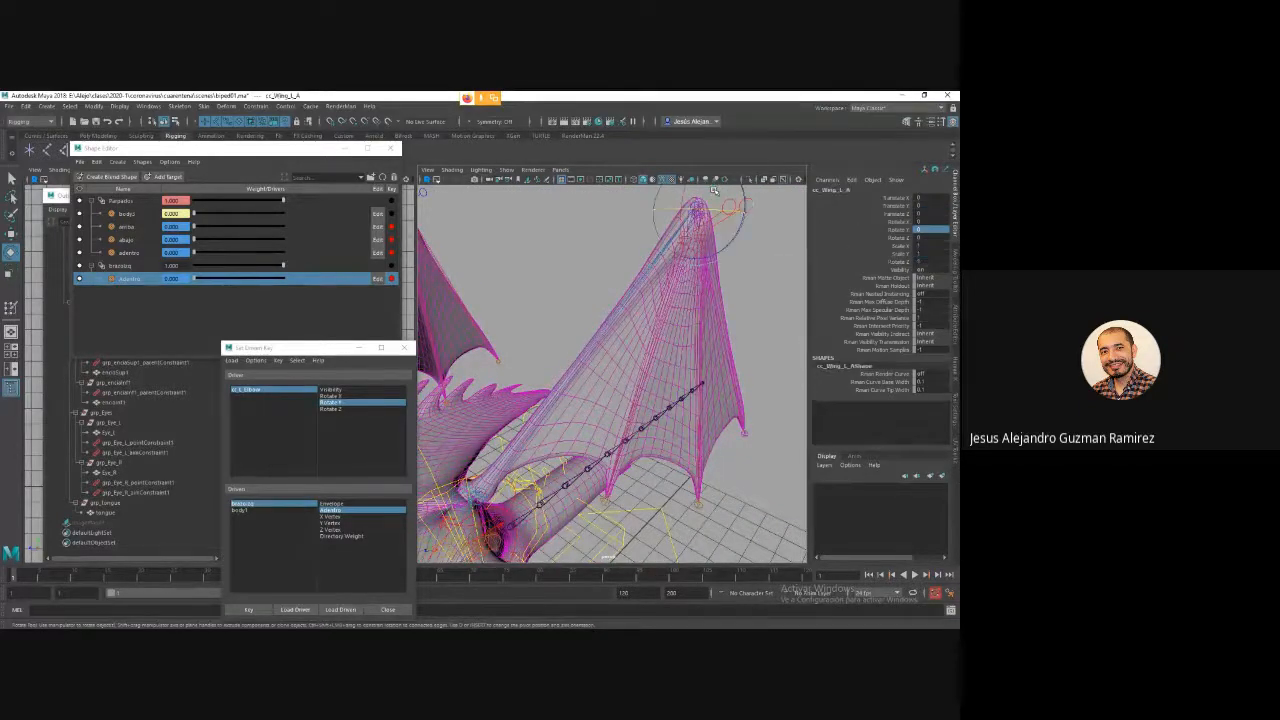
pyautogui.click(676, 275)
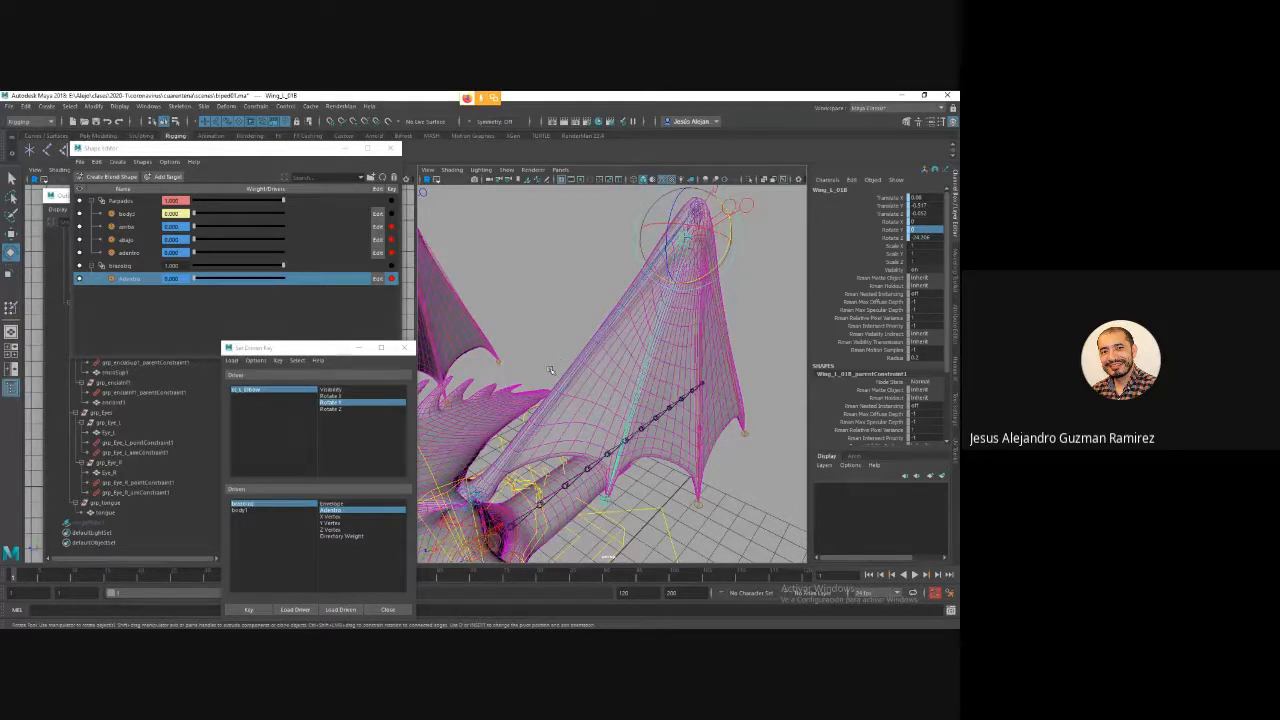
pyautogui.click(776, 314)
pyautogui.click(724, 213)
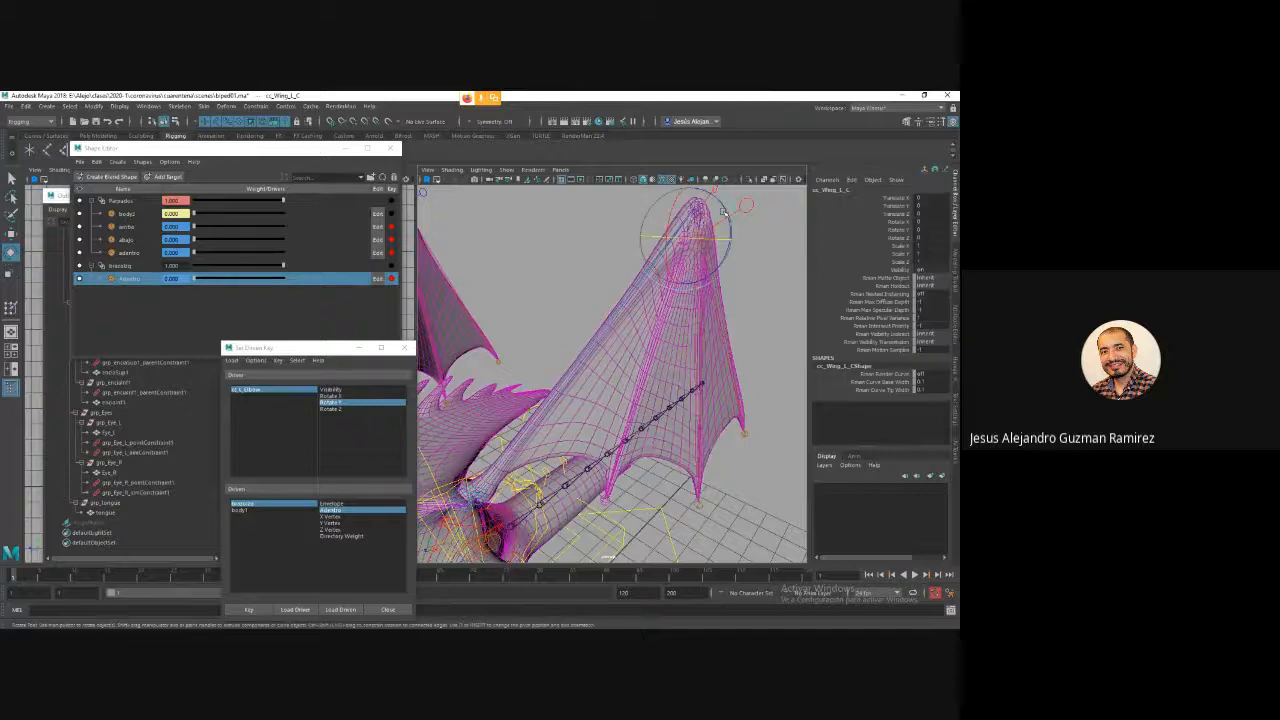
pyautogui.moveTo(717, 243); pyautogui.dragTo(688, 289)
pyautogui.keyDown('alt'); pyautogui.moveTo(729, 329); pyautogui.dragTo(682, 333); pyautogui.keyUp('alt')
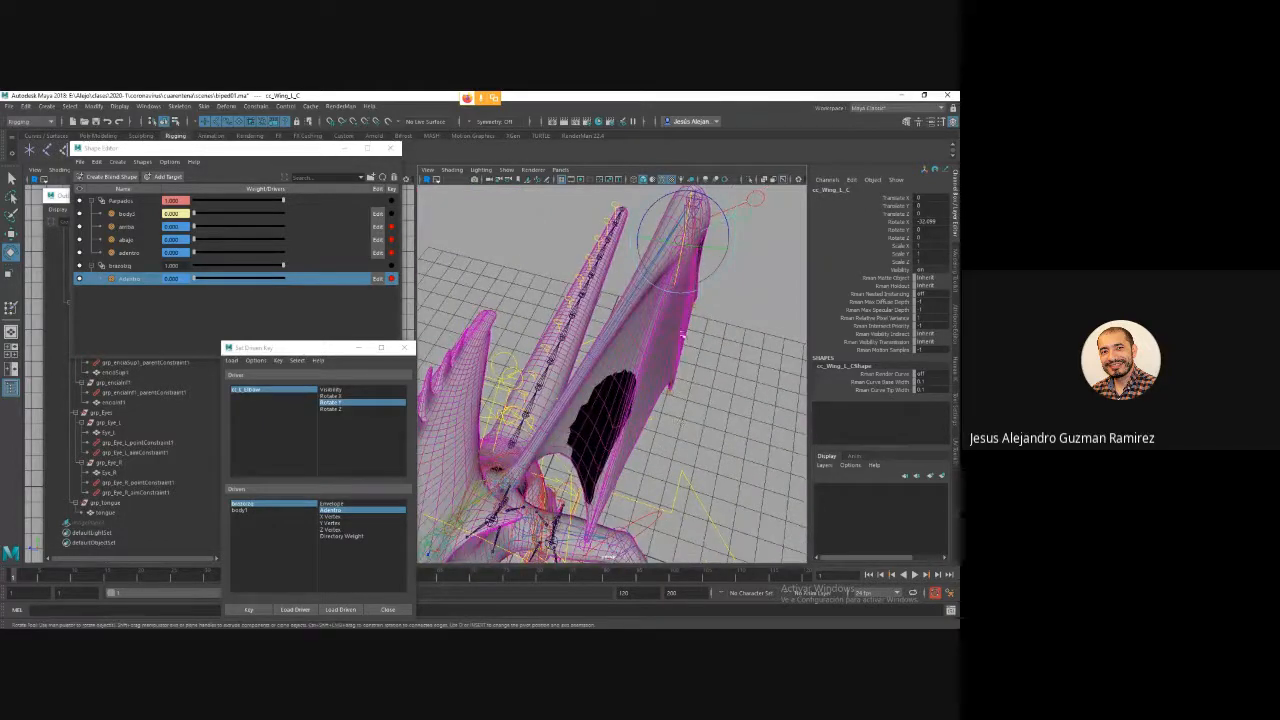
pyautogui.moveTo(688, 262); pyautogui.dragTo(646, 418)
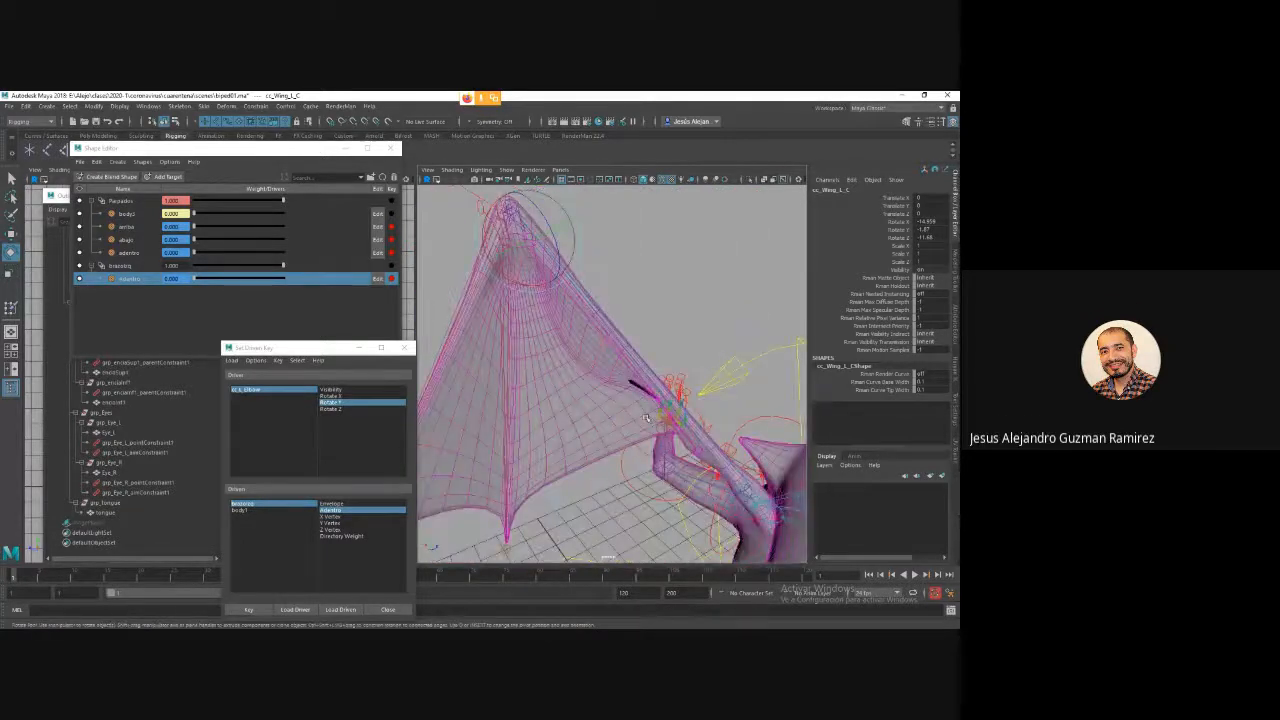
pyautogui.hotkey('ctrl', 'z')
pyautogui.hotkey('ctrl', 'z')
pyautogui.hotkey('ctrl', 'z')
pyautogui.hotkey('ctrl', 'z')
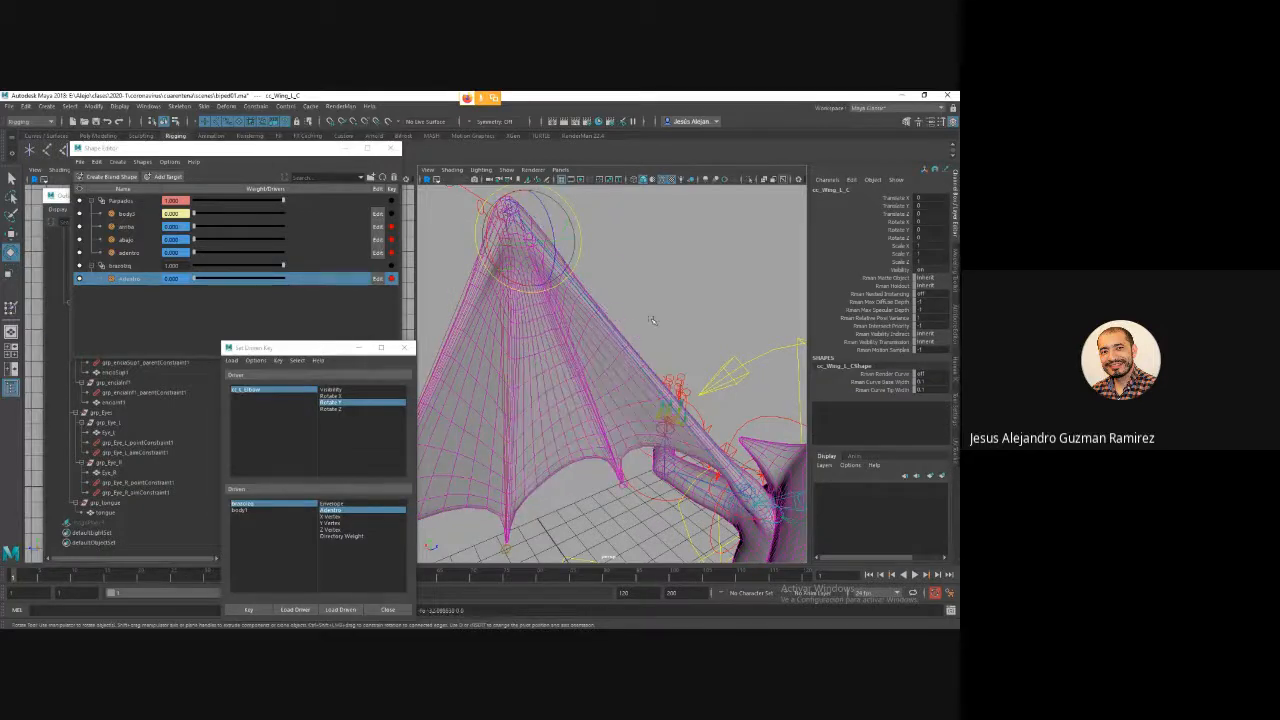
# Move the cc_Eye_L control in front of the creature's head to test the left eye, and undo the move.
pyautogui.keyDown('alt'); pyautogui.moveTo(651, 320); pyautogui.dragTo(653, 370); pyautogui.keyUp('alt')
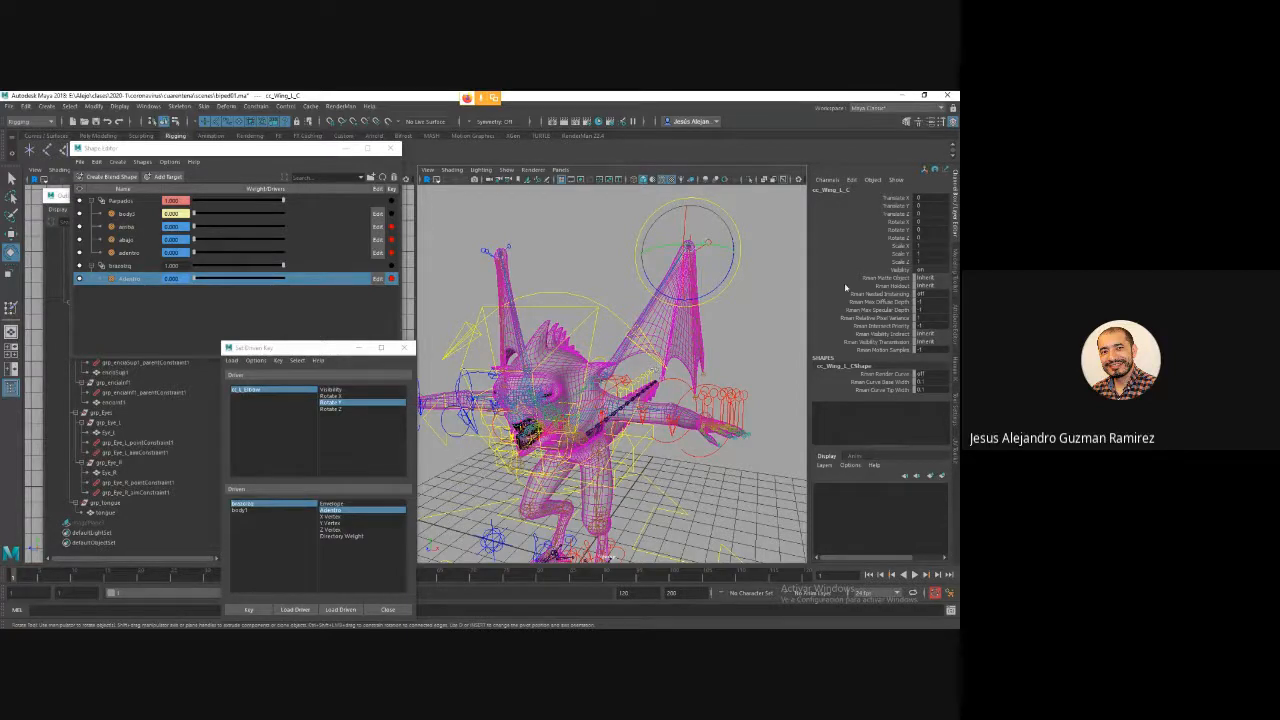
pyautogui.moveTo(549, 375)
pyautogui.keyDown('alt'); pyautogui.mouseDown(button='right')
pyautogui.moveTo(631, 379)
pyautogui.moveTo(562, 375)
pyautogui.mouseUp(button='right'); pyautogui.keyUp('alt')
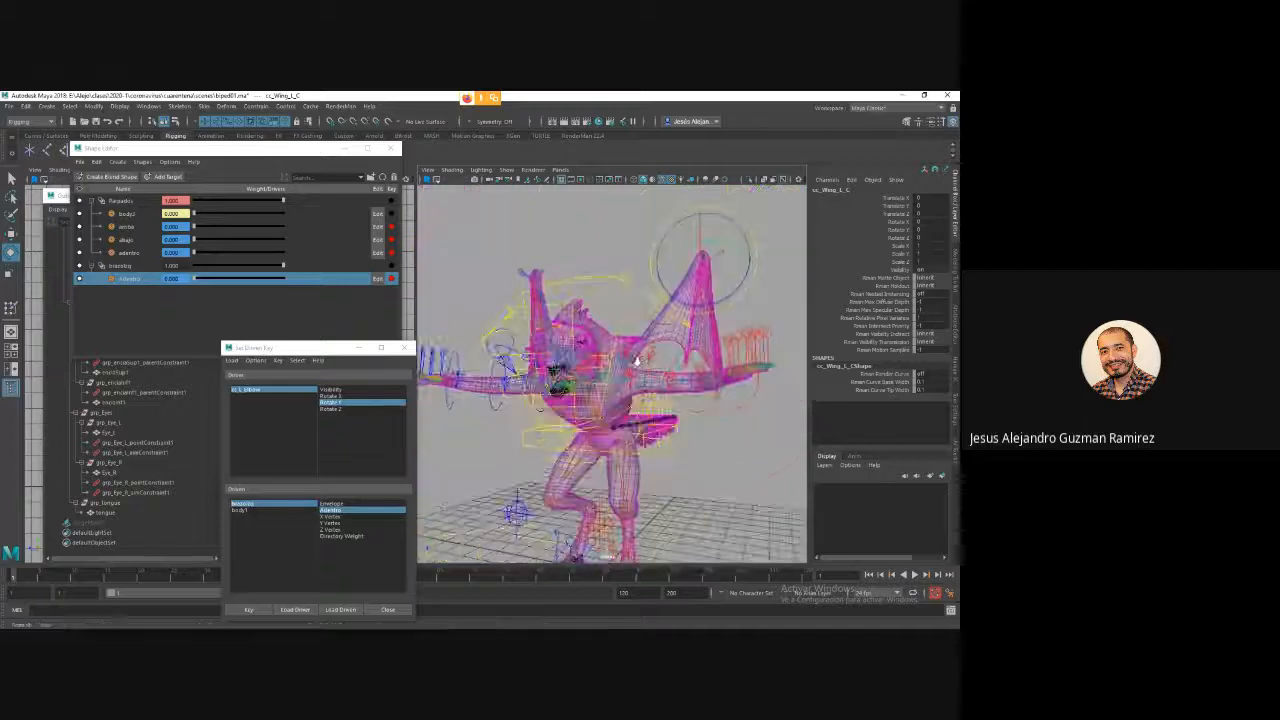
pyautogui.keyDown('alt'); pyautogui.moveTo(562, 375); pyautogui.dragTo(580, 380); pyautogui.keyUp('alt')
pyautogui.keyDown('alt'); pyautogui.moveTo(580, 380); pyautogui.dragTo(654, 380, button='right'); pyautogui.keyUp('alt')
pyautogui.keyDown('alt'); pyautogui.moveTo(654, 380); pyautogui.dragTo(448, 320); pyautogui.keyUp('alt')
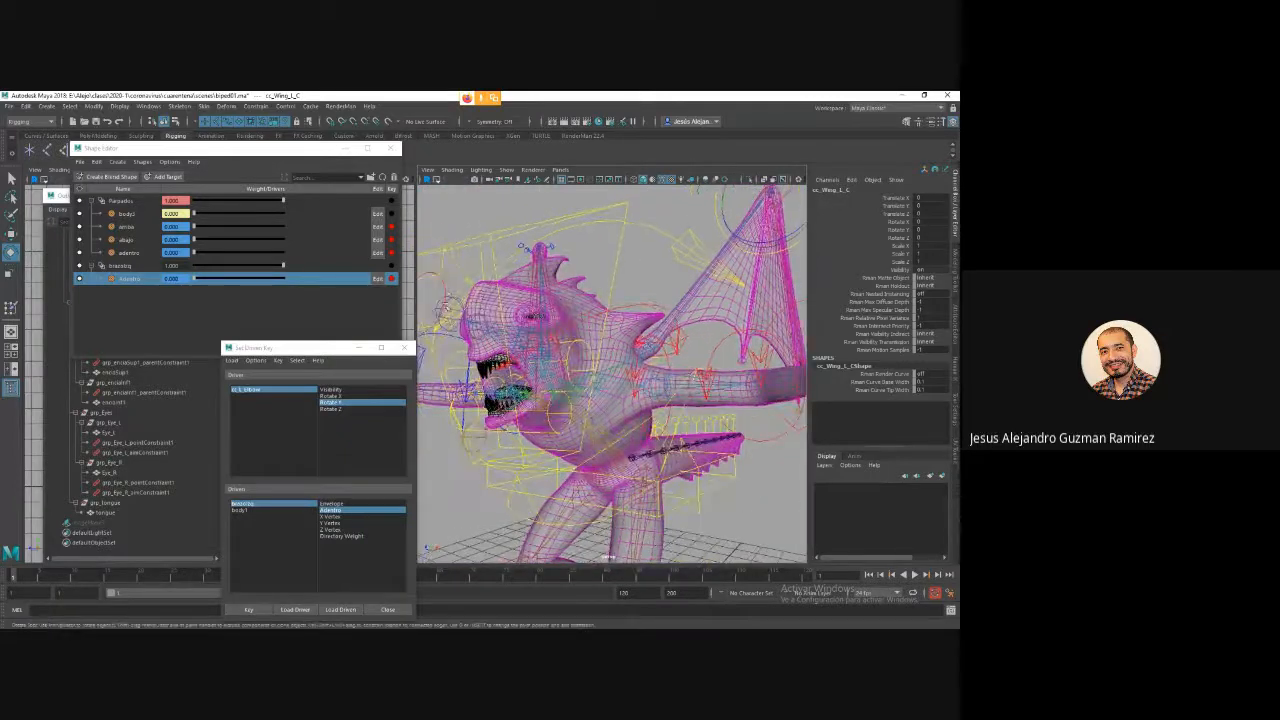
pyautogui.click(449, 294)
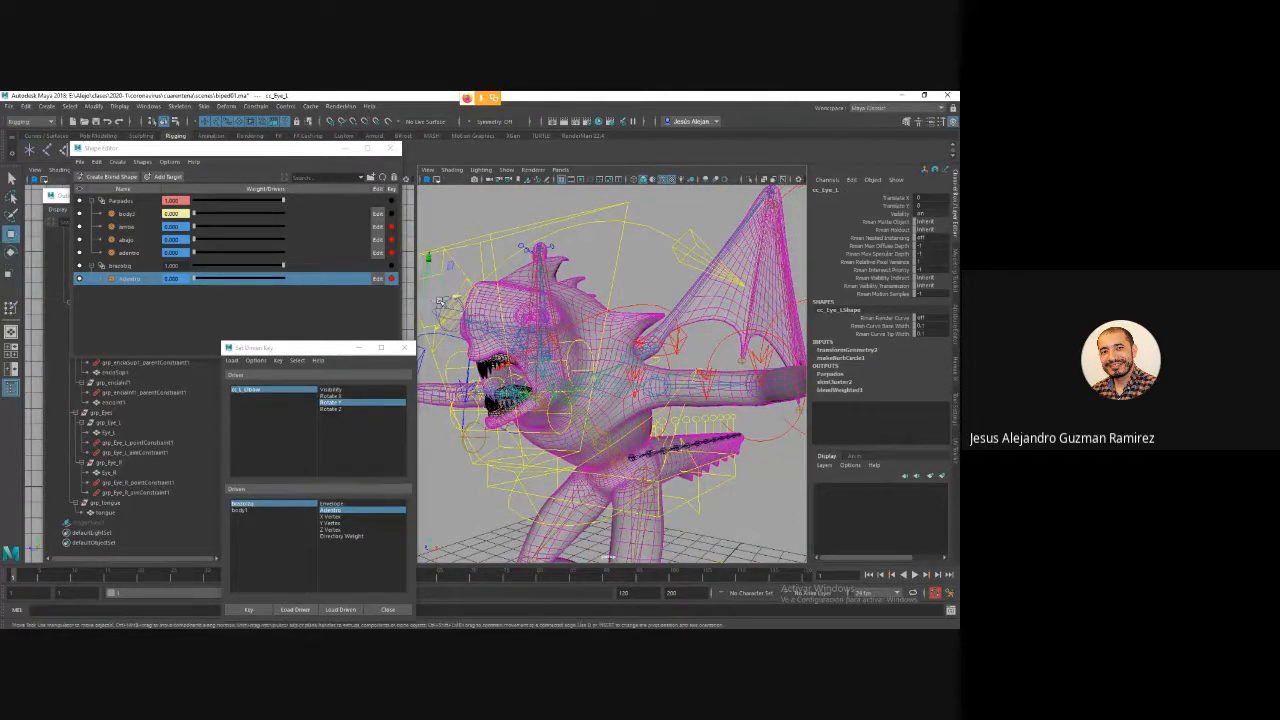
pyautogui.moveTo(441, 300); pyautogui.dragTo(541, 341)
pyautogui.hotkey('ctrl', 'z')
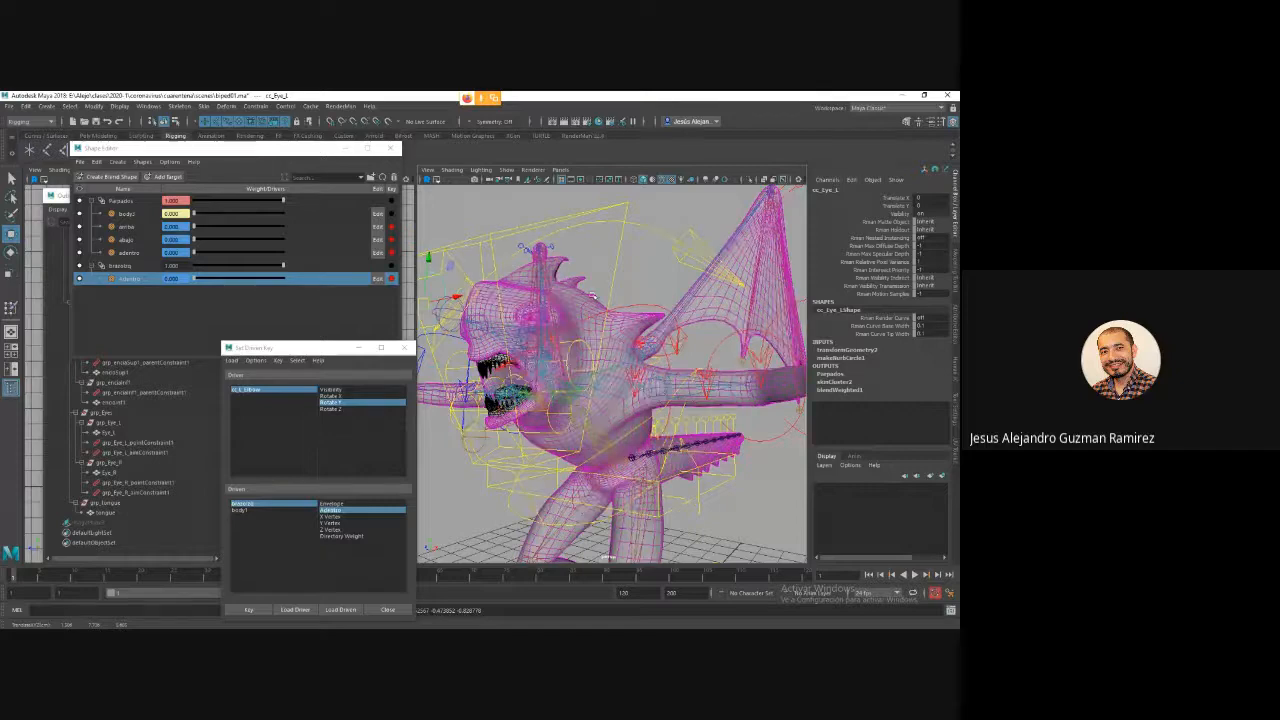
# Frame the whole creature in the perspective view and save the scene.
pyautogui.keyDown('alt'); pyautogui.moveTo(672, 452); pyautogui.dragTo(700, 488); pyautogui.keyUp('alt')
pyautogui.press('a')
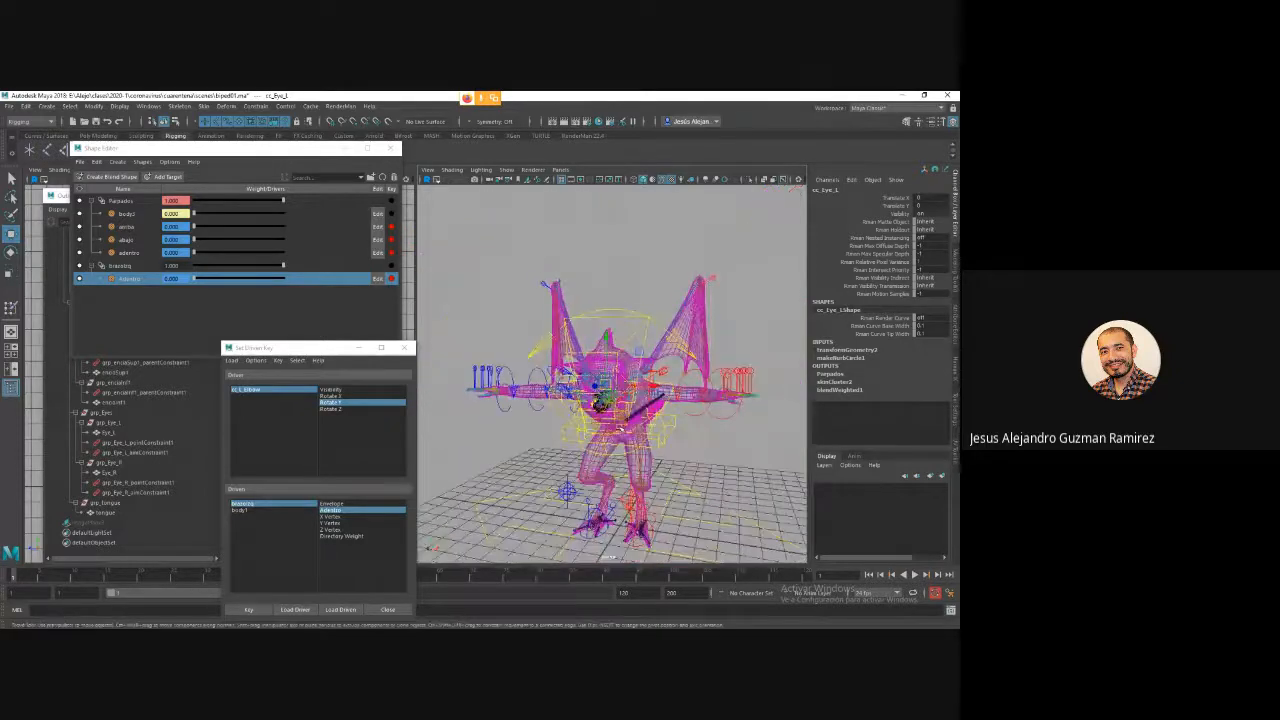
pyautogui.press('w')
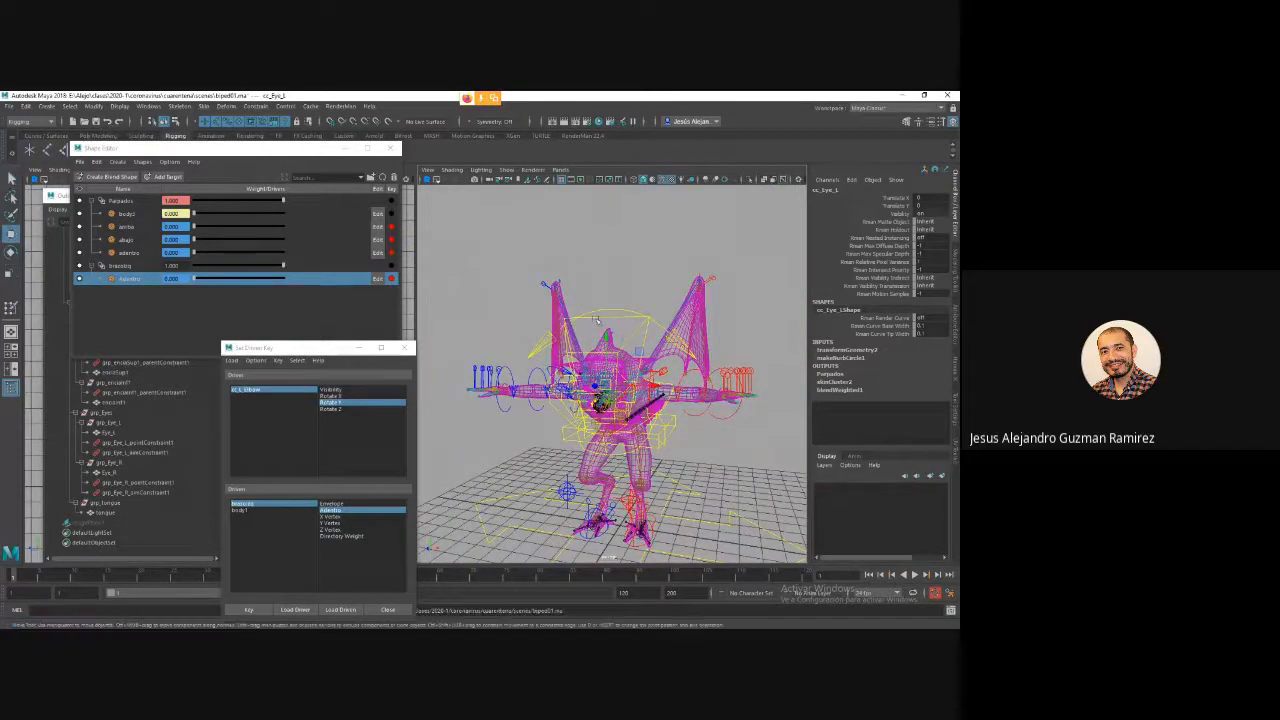
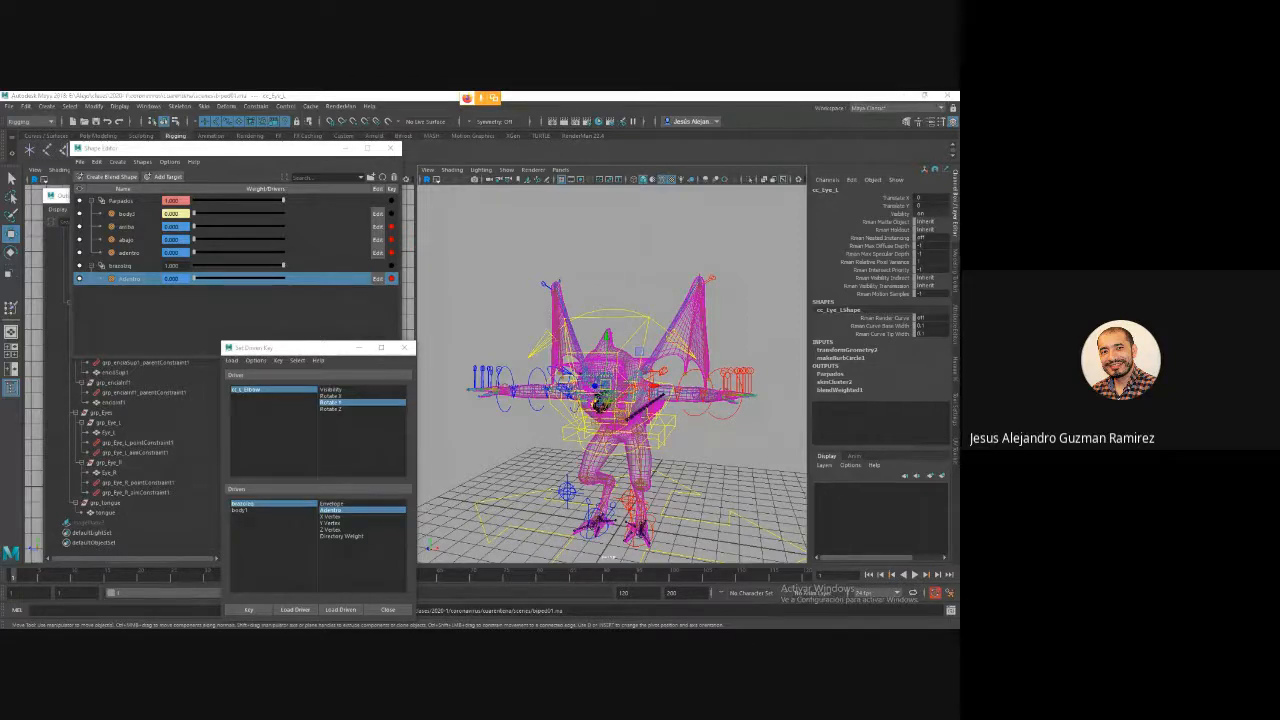
# Open the drawing override settings of the body mesh's body1Shape node in the Attribute Editor.
pyautogui.keyDown('alt'); pyautogui.moveTo(500, 400); pyautogui.dragTo(703, 408); pyautogui.keyUp('alt')
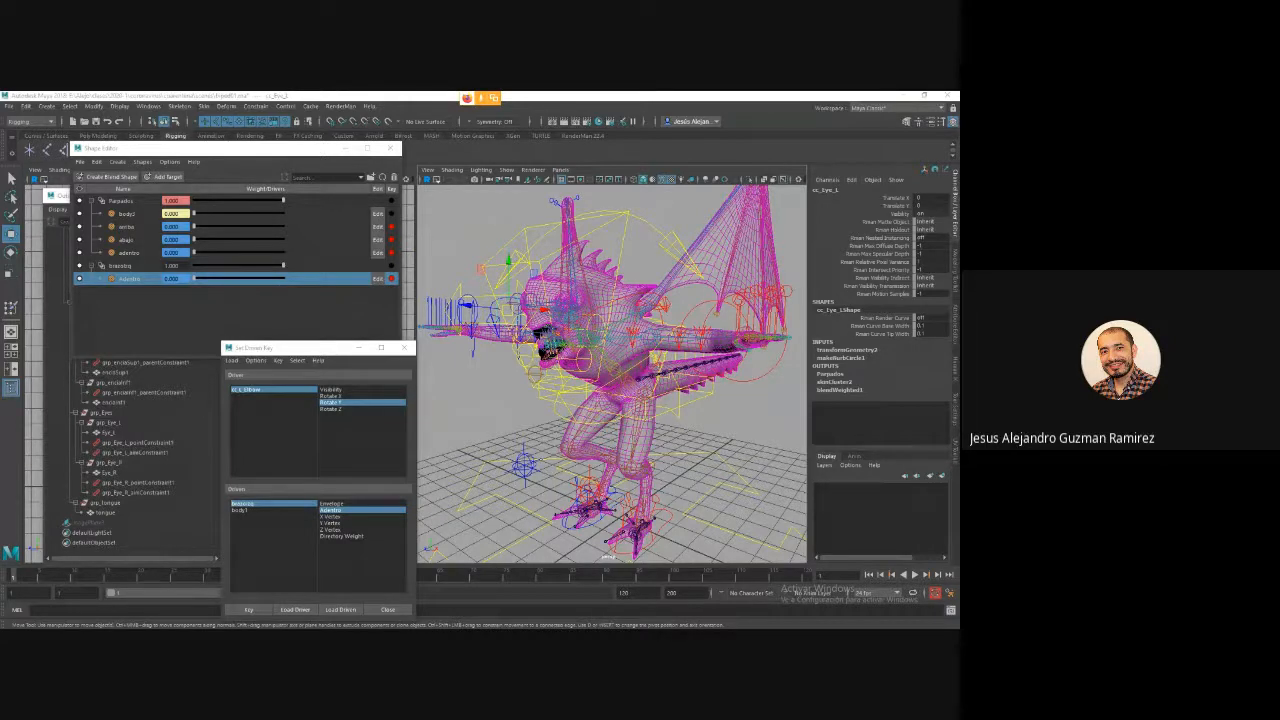
pyautogui.click(650, 443)
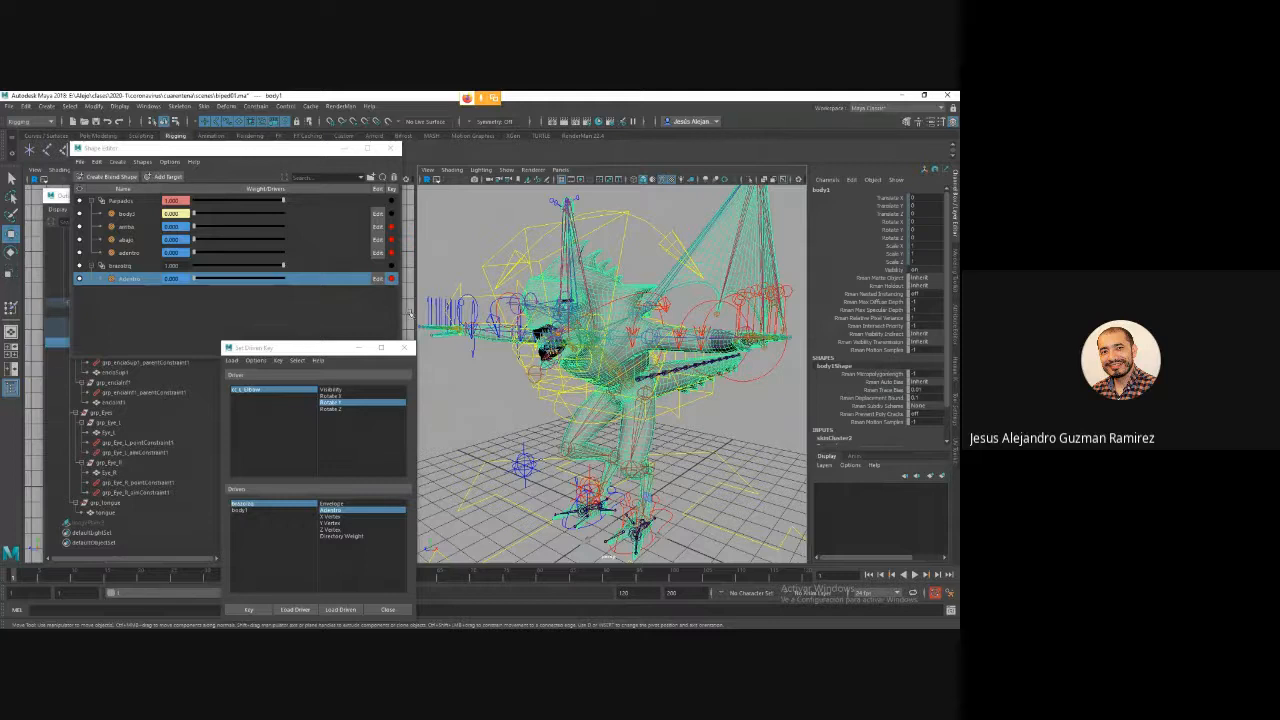
pyautogui.click(956, 325)
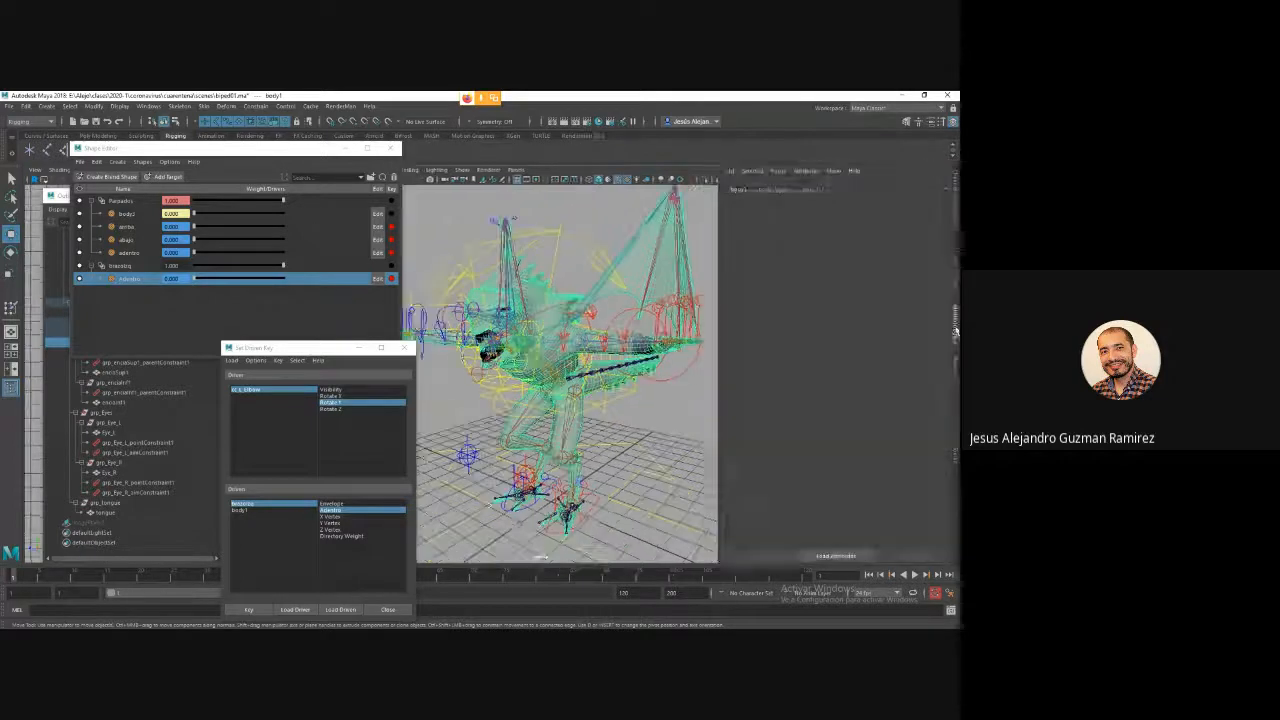
pyautogui.click(776, 189)
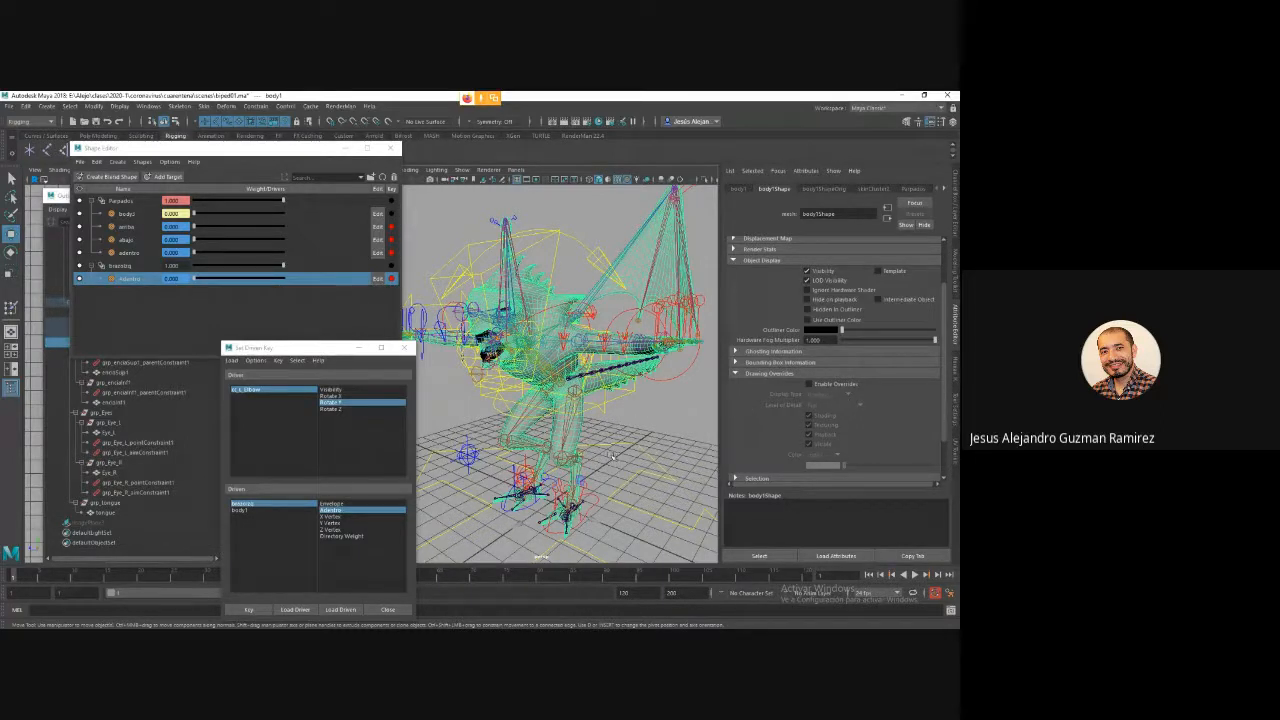
pyautogui.keyDown('alt'); pyautogui.moveTo(604, 446); pyautogui.dragTo(680, 452); pyautogui.keyUp('alt')
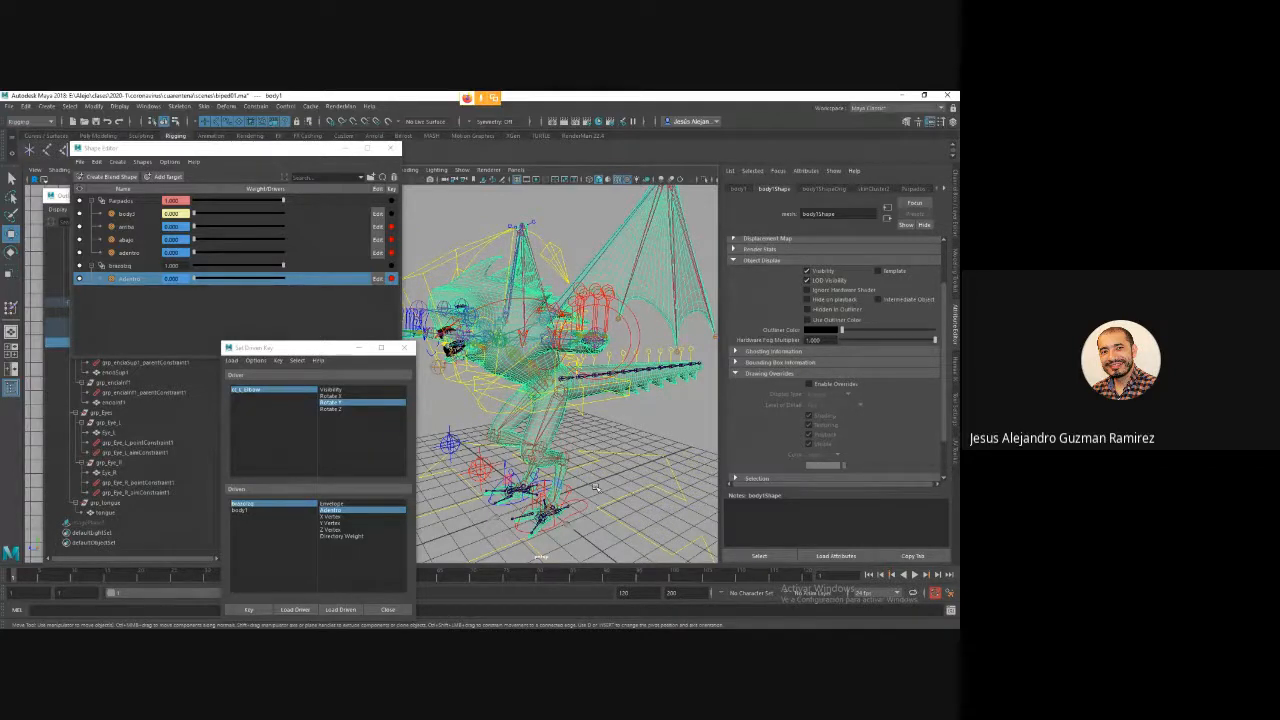
# Select the GC_Hip control and limit the perspective view to showing only polygons and NURBS curves.
pyautogui.click(597, 410)
pyautogui.click(551, 364)
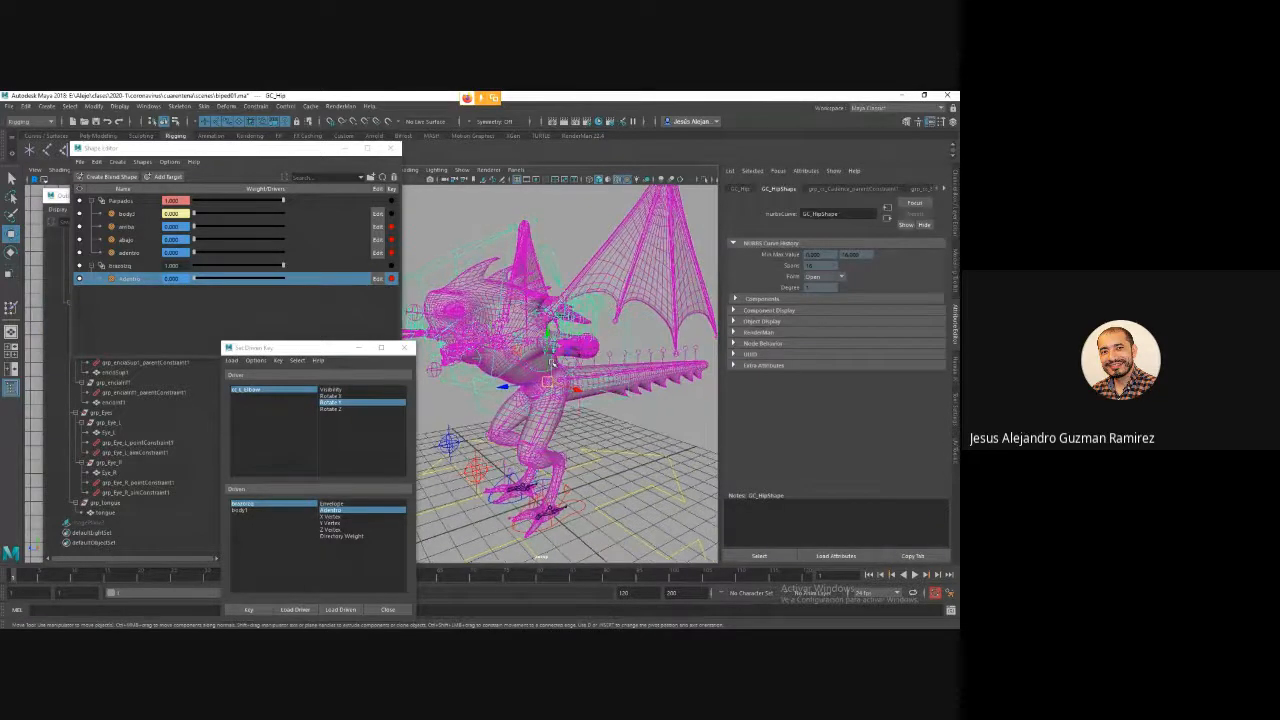
pyautogui.click(465, 170)
pyautogui.click(467, 171)
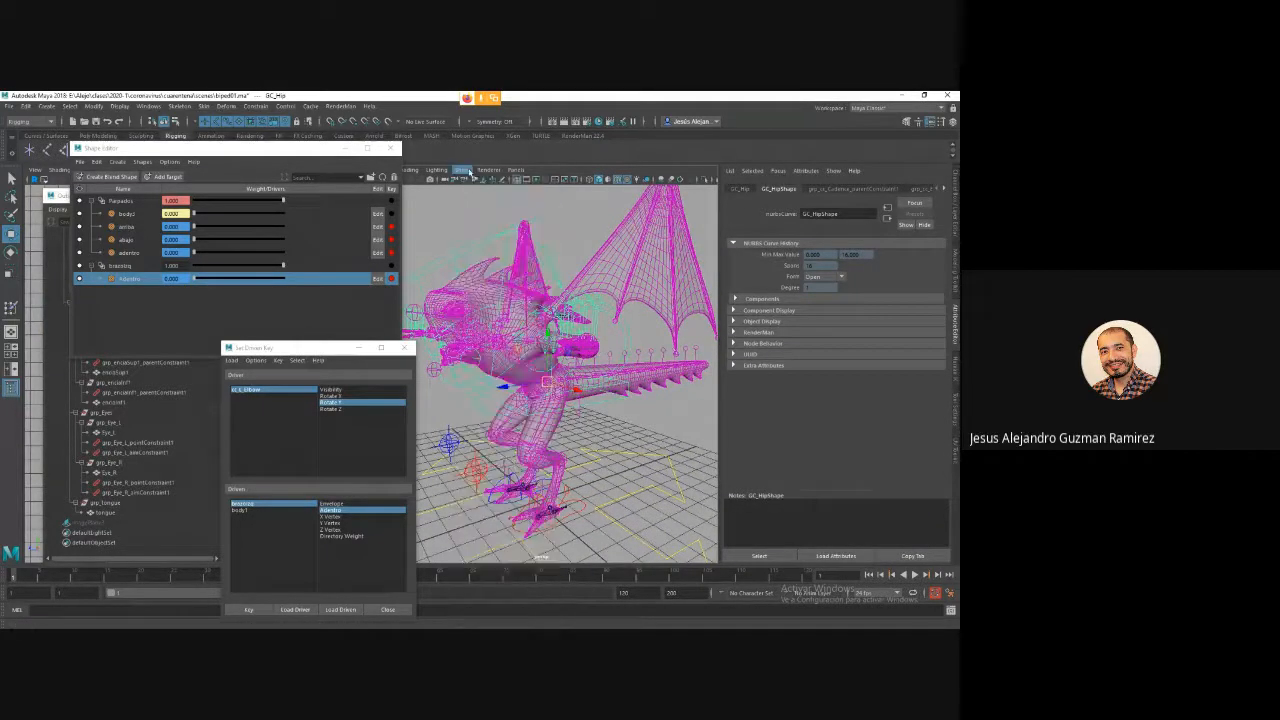
pyautogui.click(467, 171)
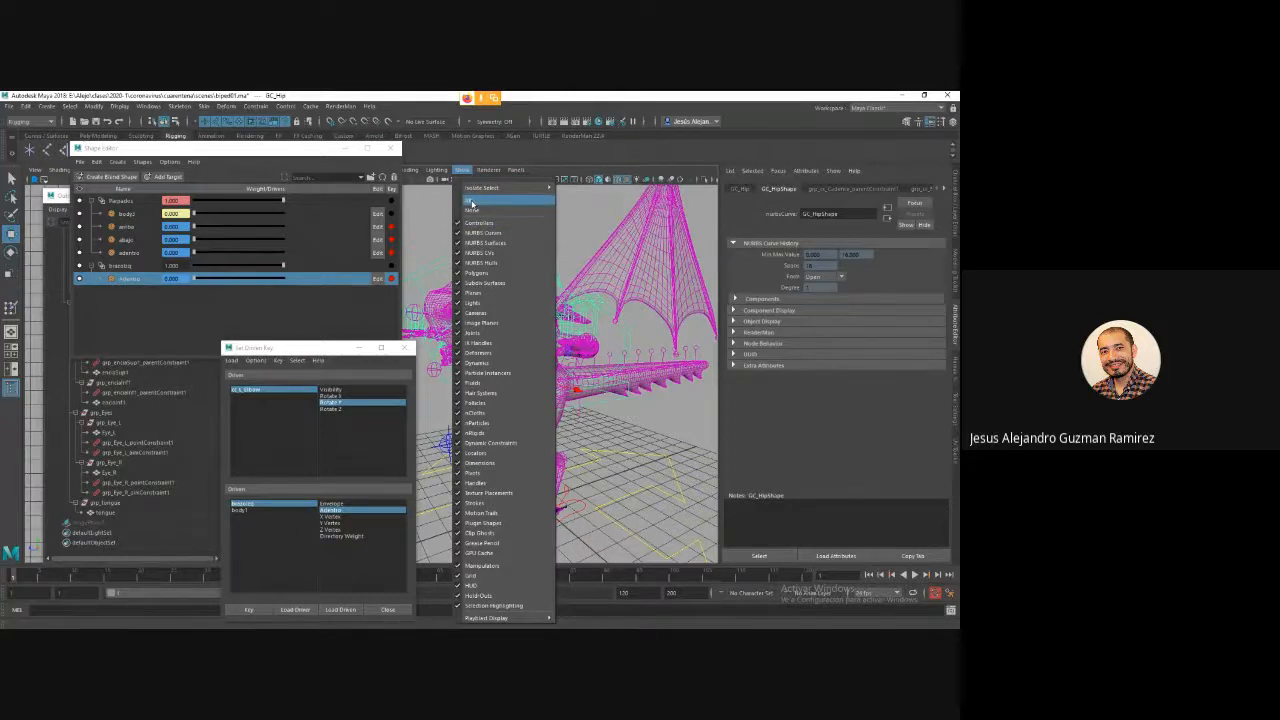
pyautogui.click(472, 200)
pyautogui.click(467, 171)
pyautogui.click(472, 210)
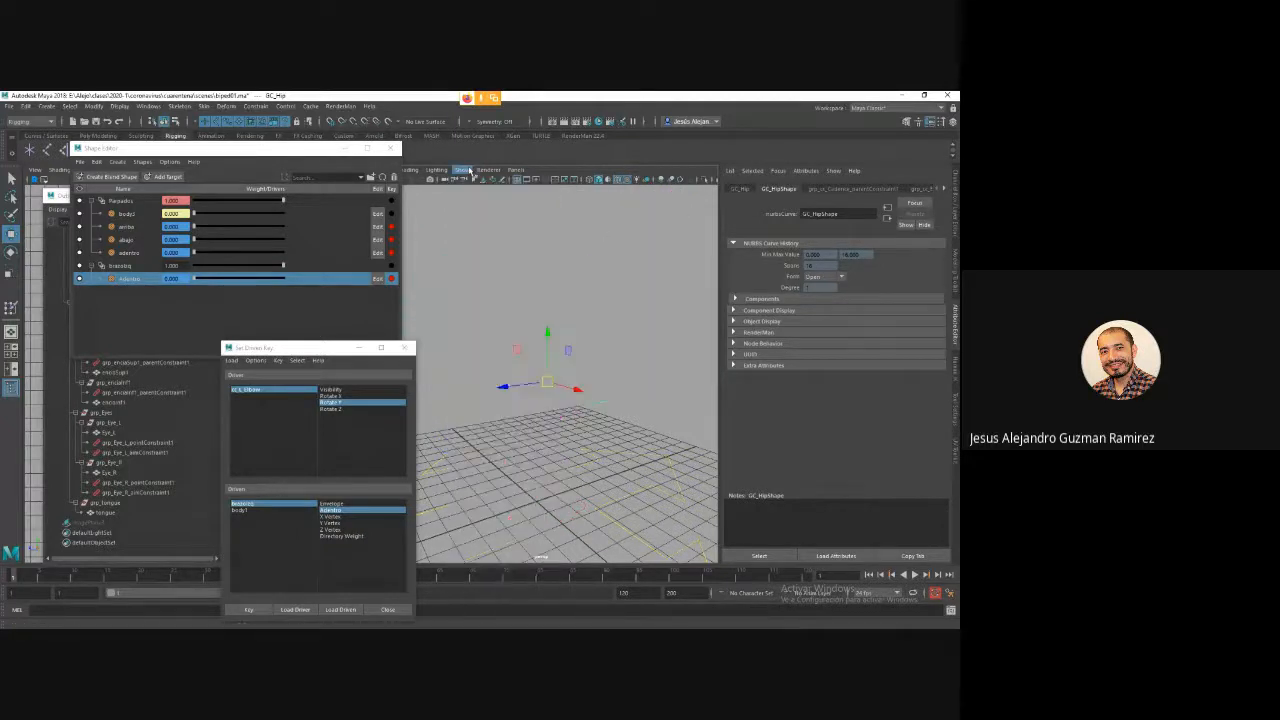
pyautogui.click(469, 170)
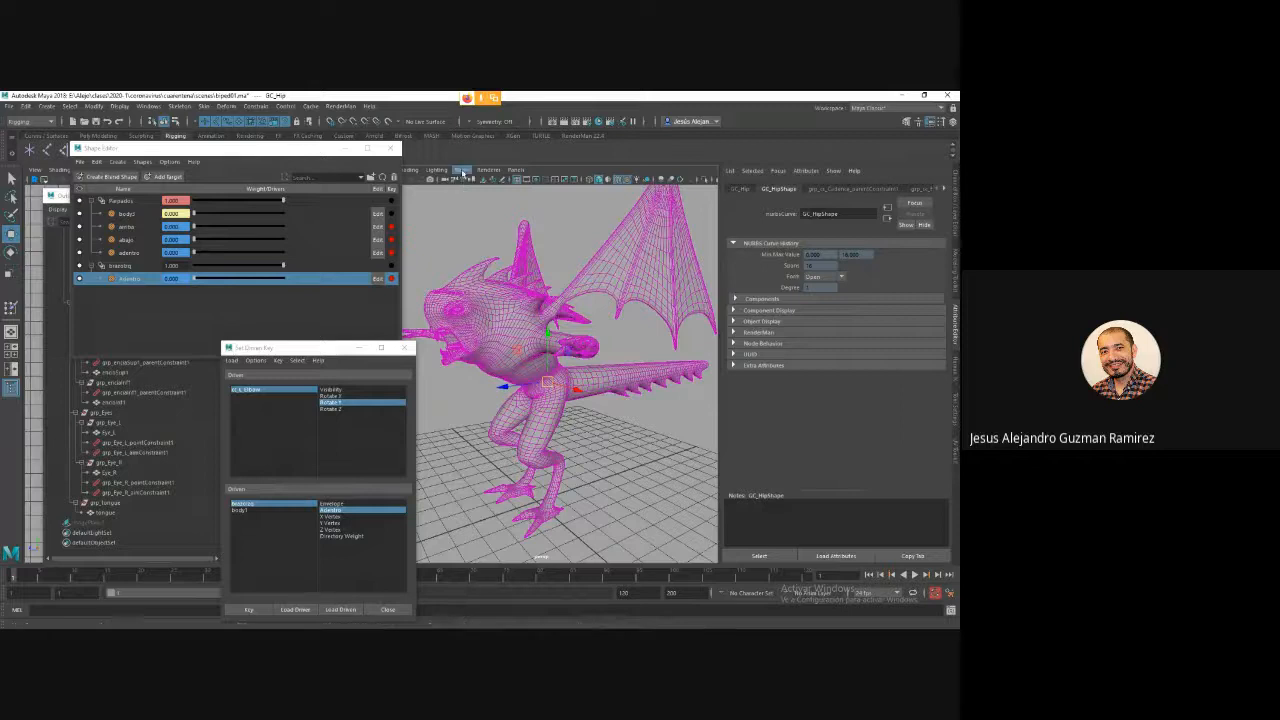
pyautogui.click(462, 169)
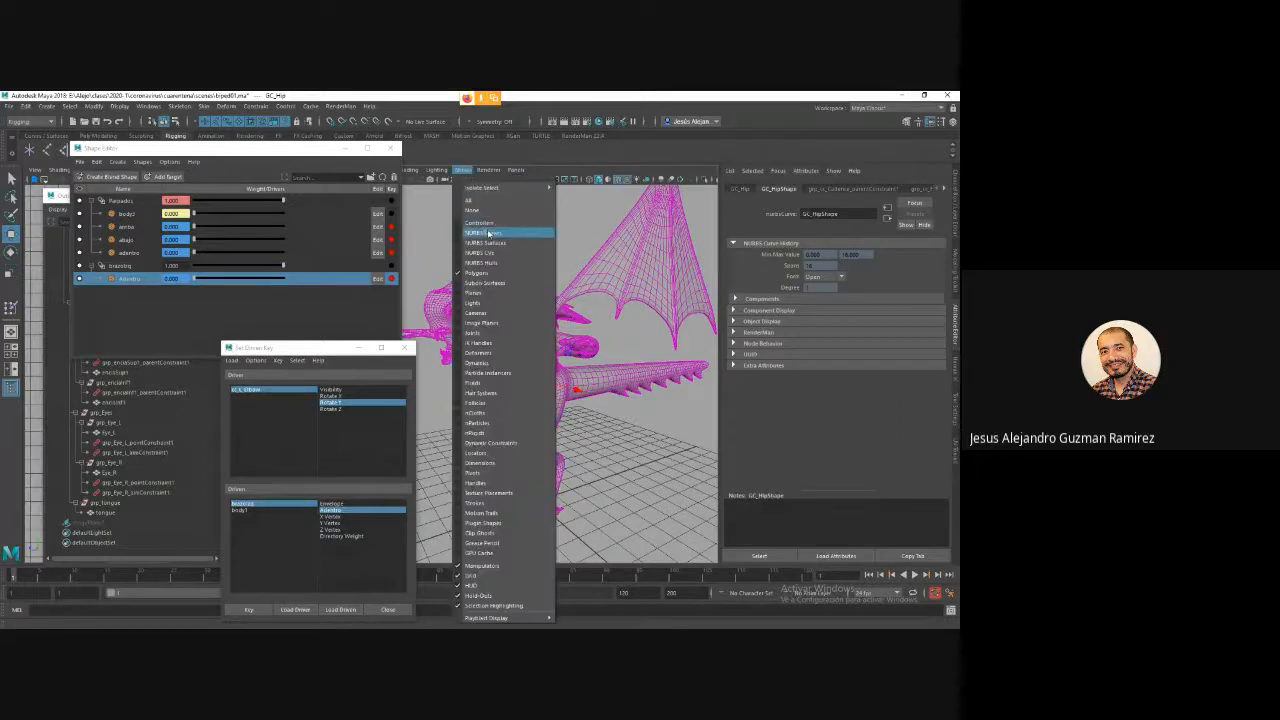
pyautogui.click(486, 200)
pyautogui.press('a')
# Rotate the cc_Cadence and cc_Head controls to test the rig with the joints hidden.
pyautogui.keyDown('alt'); pyautogui.moveTo(563, 342); pyautogui.dragTo(551, 402); pyautogui.keyUp('alt')
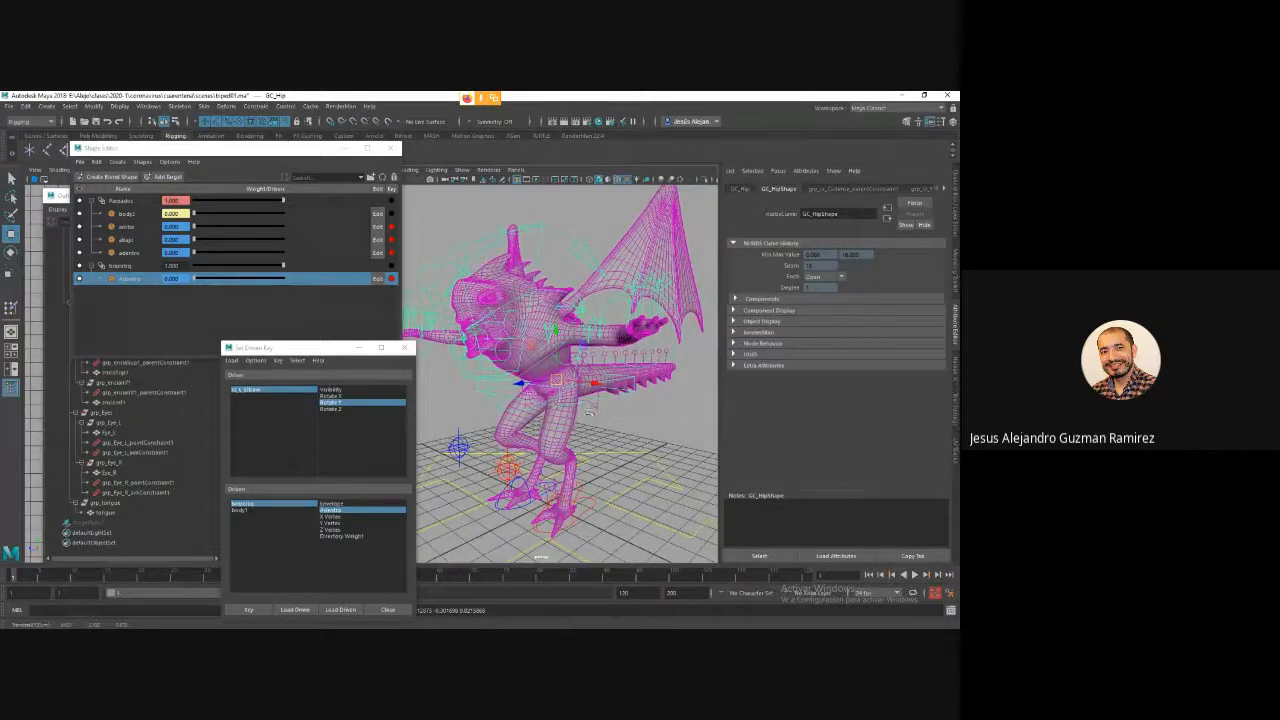
pyautogui.click(592, 405)
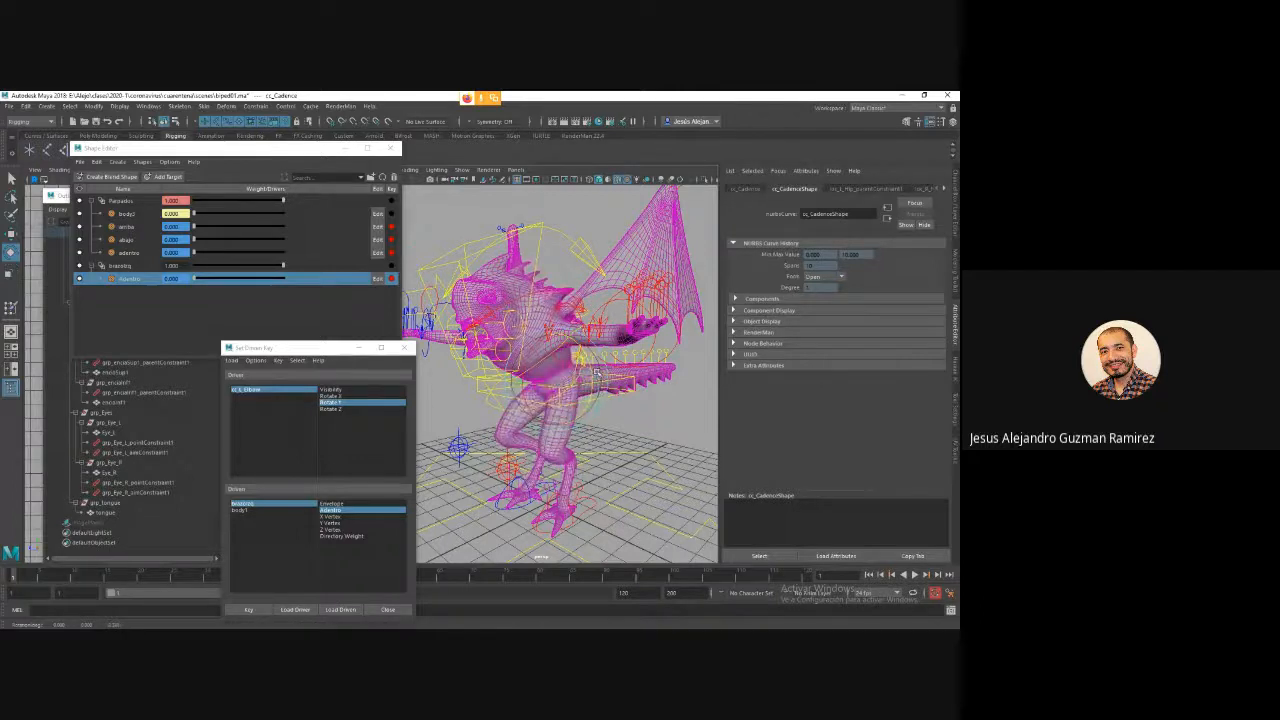
pyautogui.moveTo(596, 373); pyautogui.dragTo(536, 336)
pyautogui.click(505, 296)
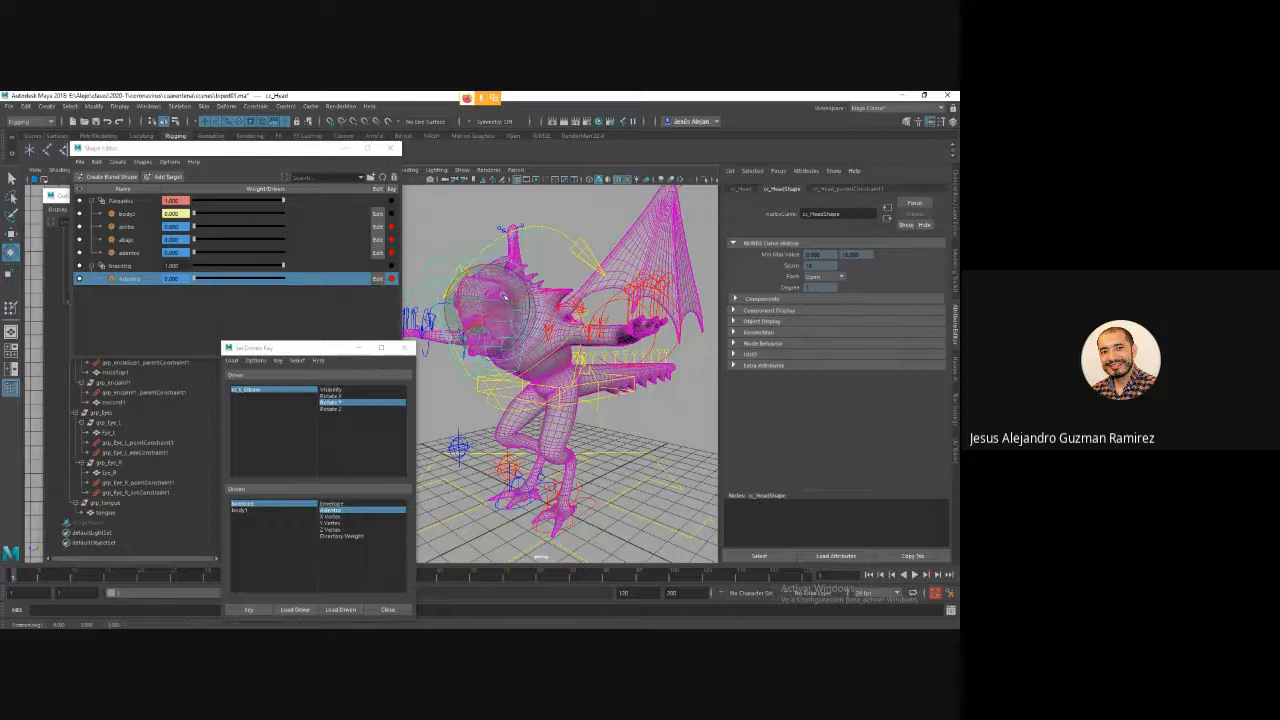
pyautogui.moveTo(505, 296)
pyautogui.mouseDown()
pyautogui.moveTo(488, 292)
pyautogui.moveTo(489, 309)
pyautogui.moveTo(495, 295)
pyautogui.moveTo(513, 300)
pyautogui.moveTo(492, 307)
pyautogui.mouseUp()
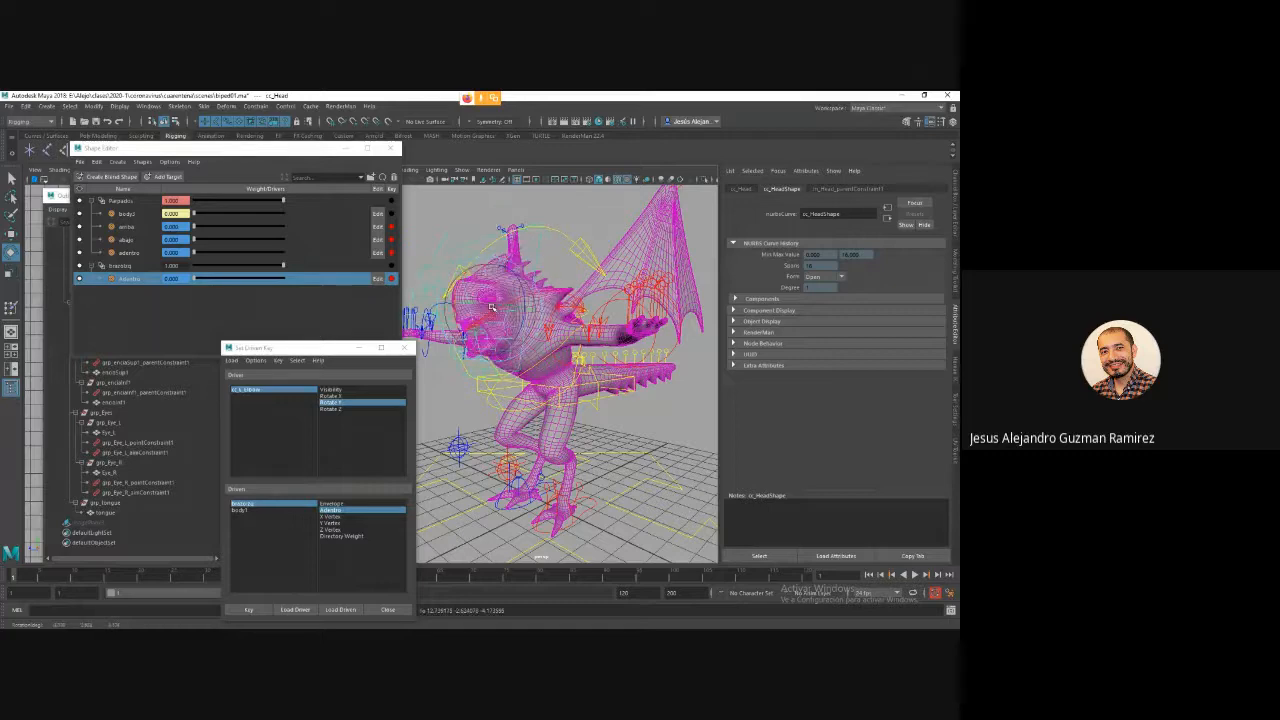
pyautogui.keyDown('alt'); pyautogui.moveTo(596, 393); pyautogui.dragTo(617, 448); pyautogui.keyUp('alt')
pyautogui.scroll(3, 594, 445)
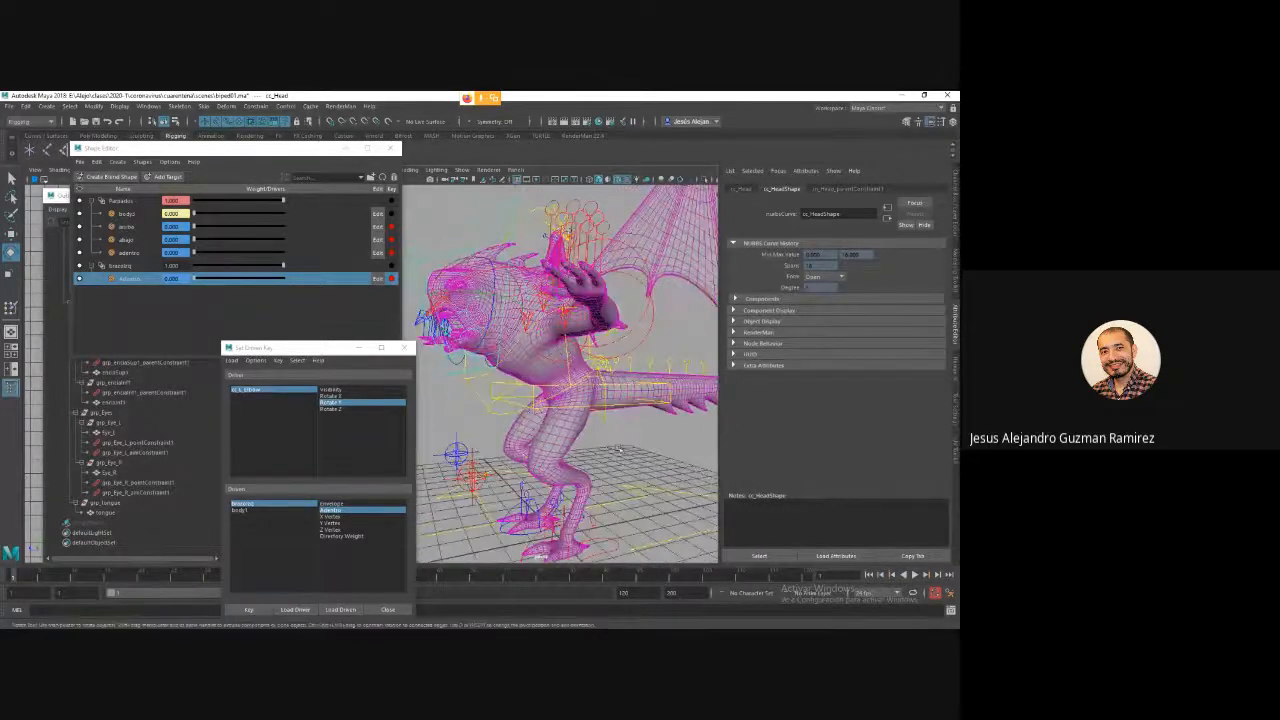
# Show all object types in the perspective view again and save the scene.
pyautogui.click(463, 169)
pyautogui.click(470, 200)
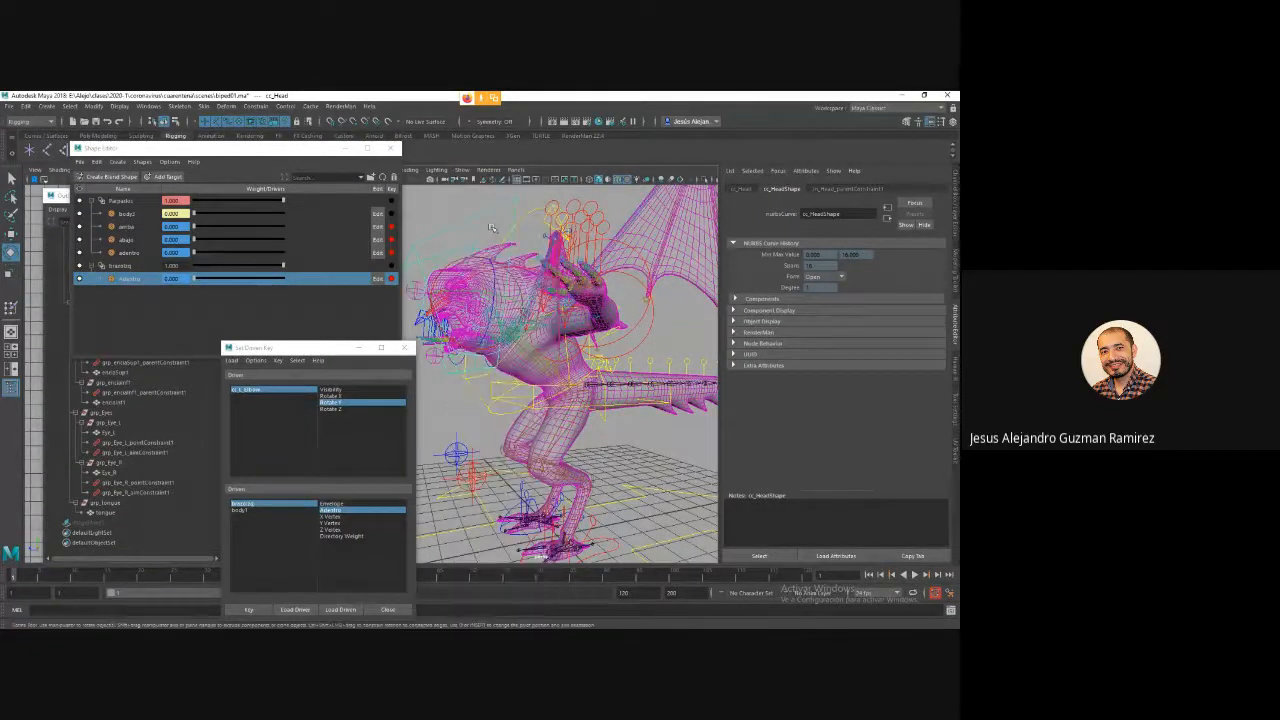
pyautogui.press('q')
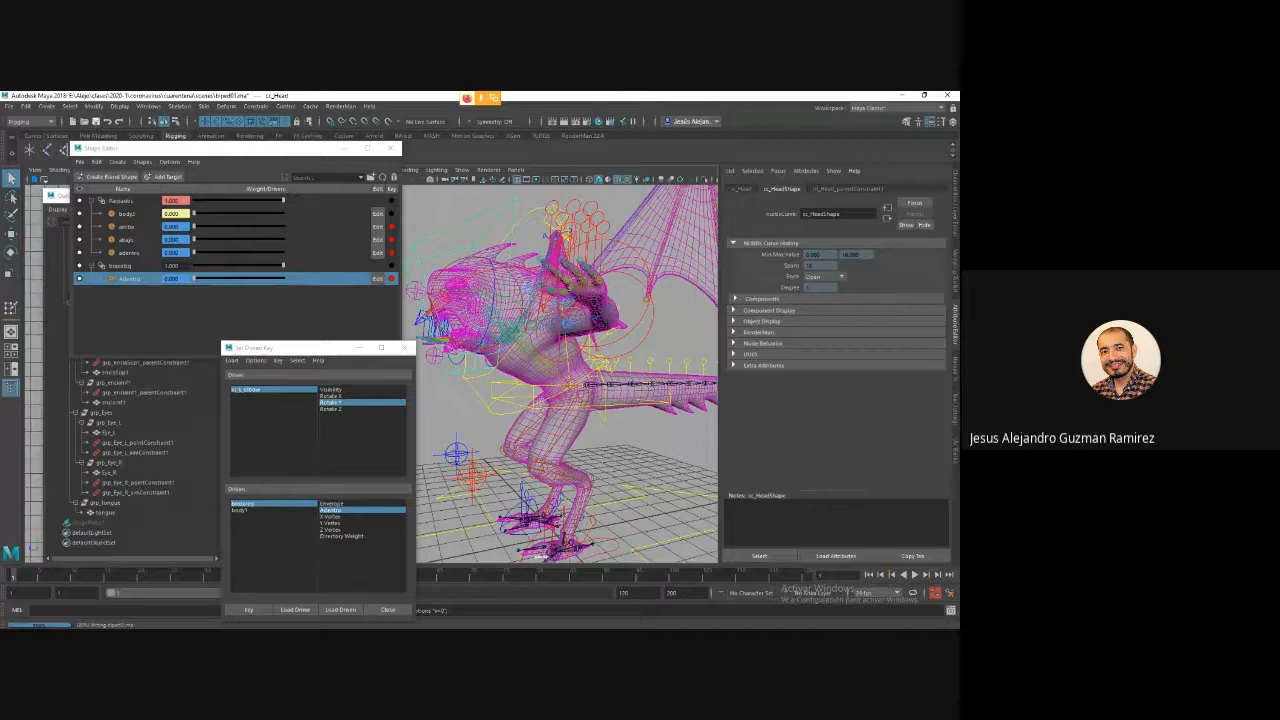
pyautogui.scroll(-5, 582, 356)
pyautogui.scroll(6, 580, 356)
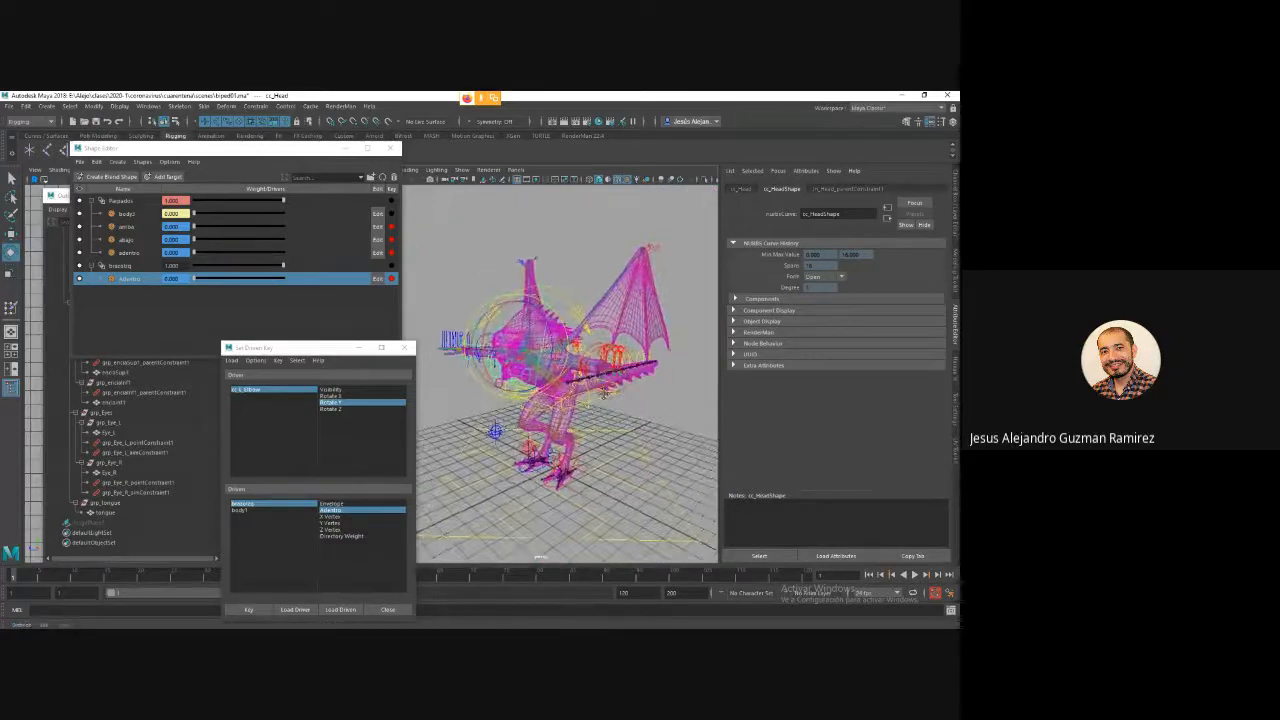